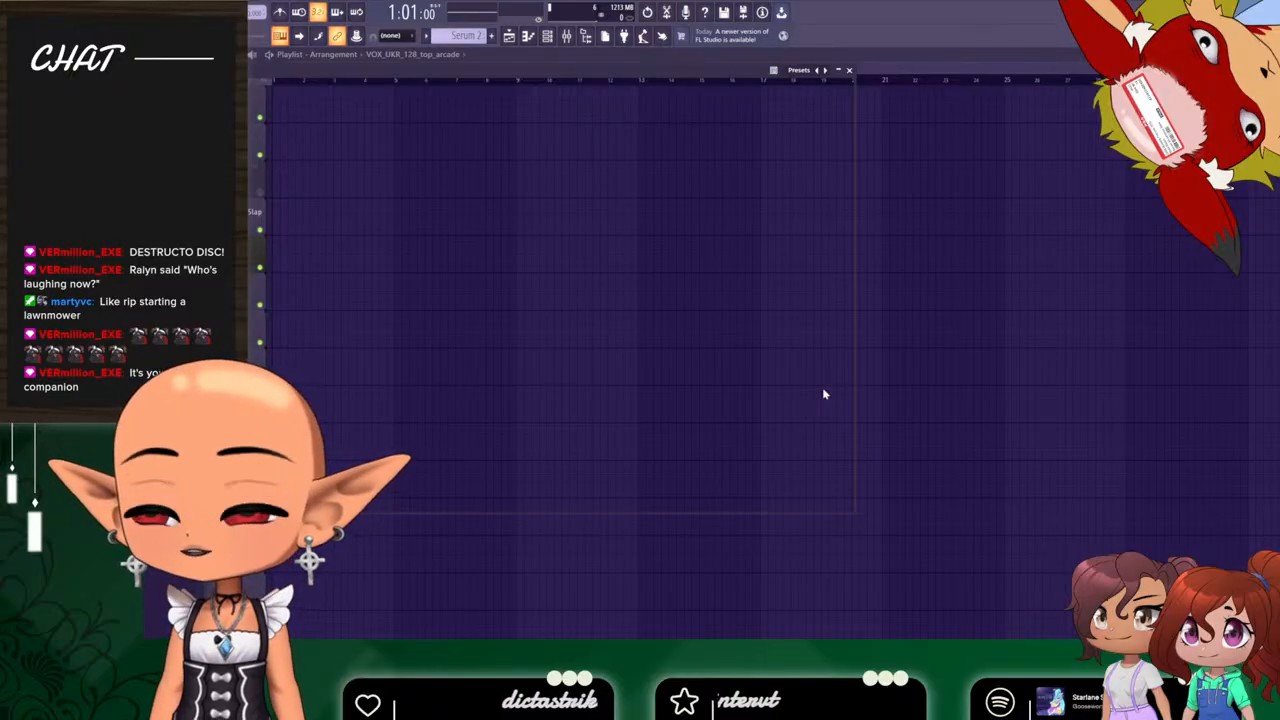
Close the open plugin window and unmute the Serum #2 lead track in the playlist.
click(846, 70)
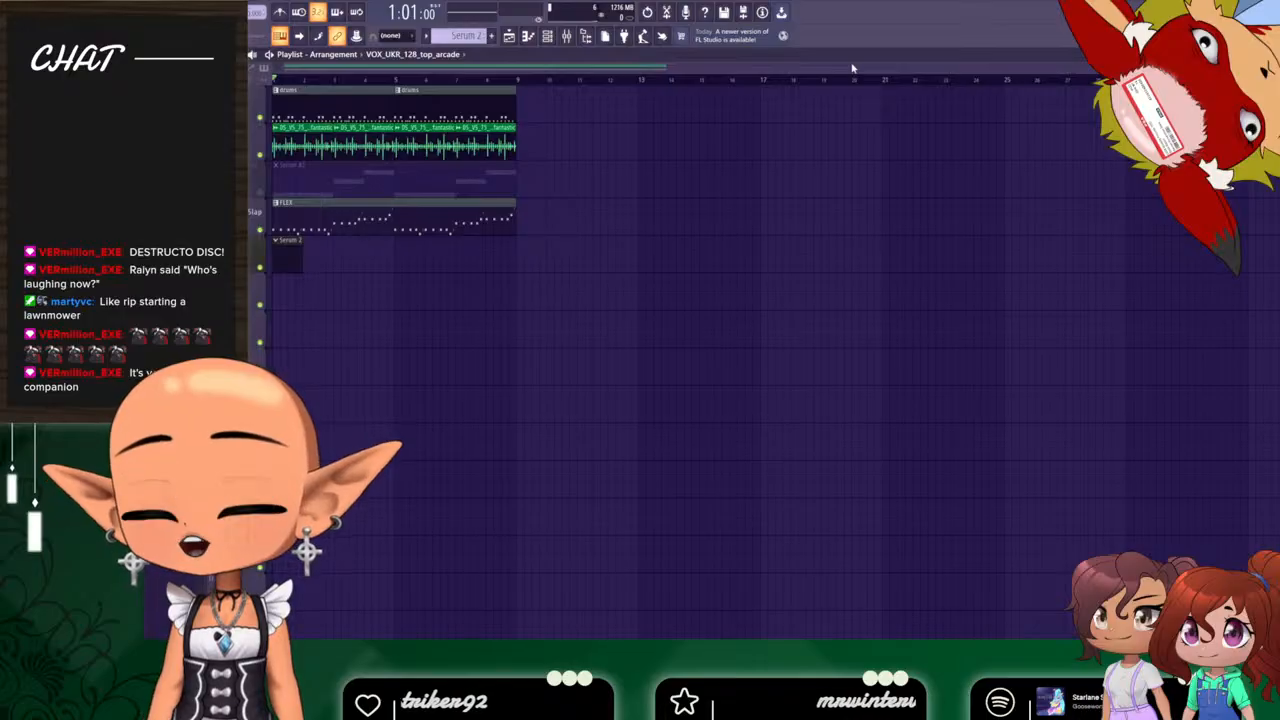
click(260, 193)
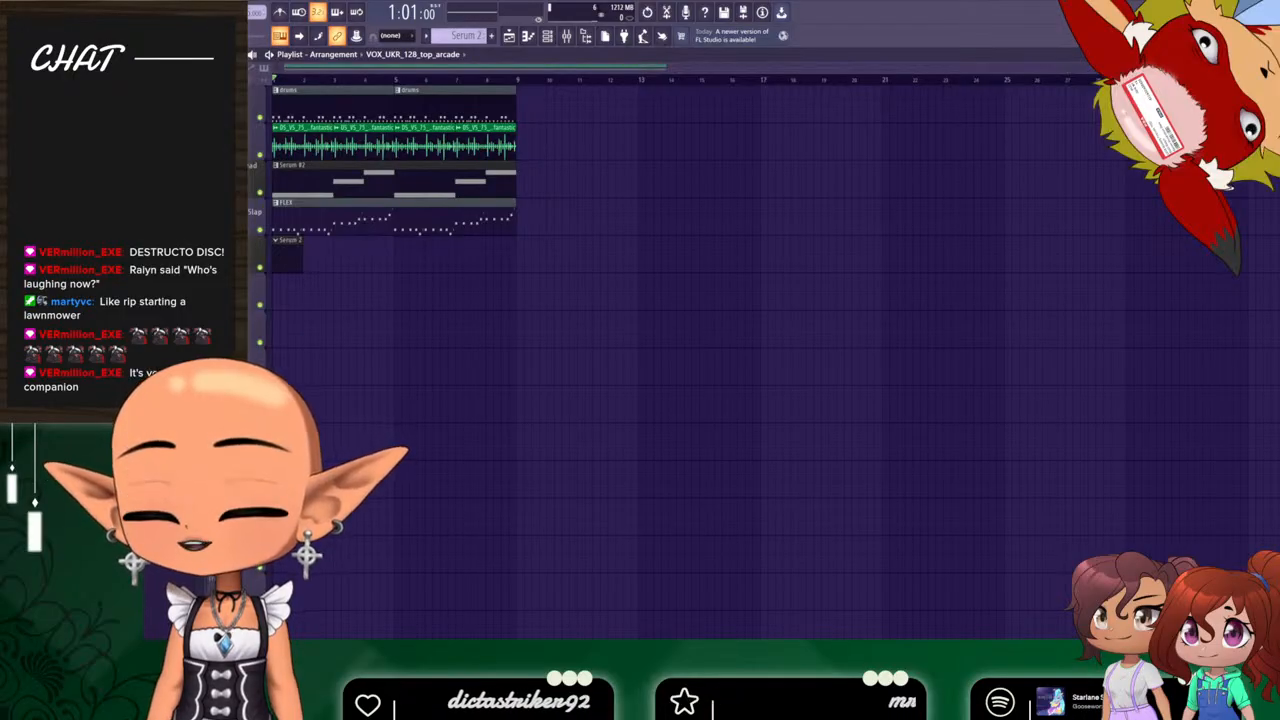
drag(1262, 68, 1095, 68)
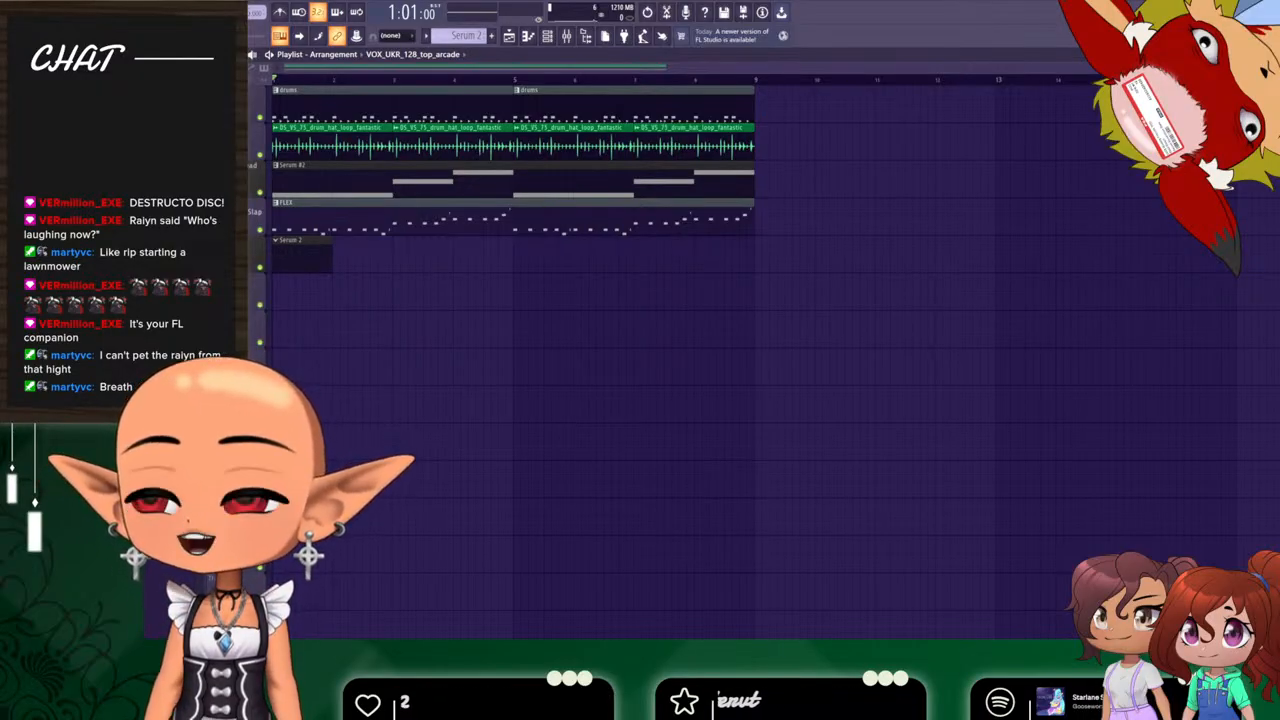
Play the arrangement and inspect the intense lead's synth settings, closing the plugin window when done.
key(space)
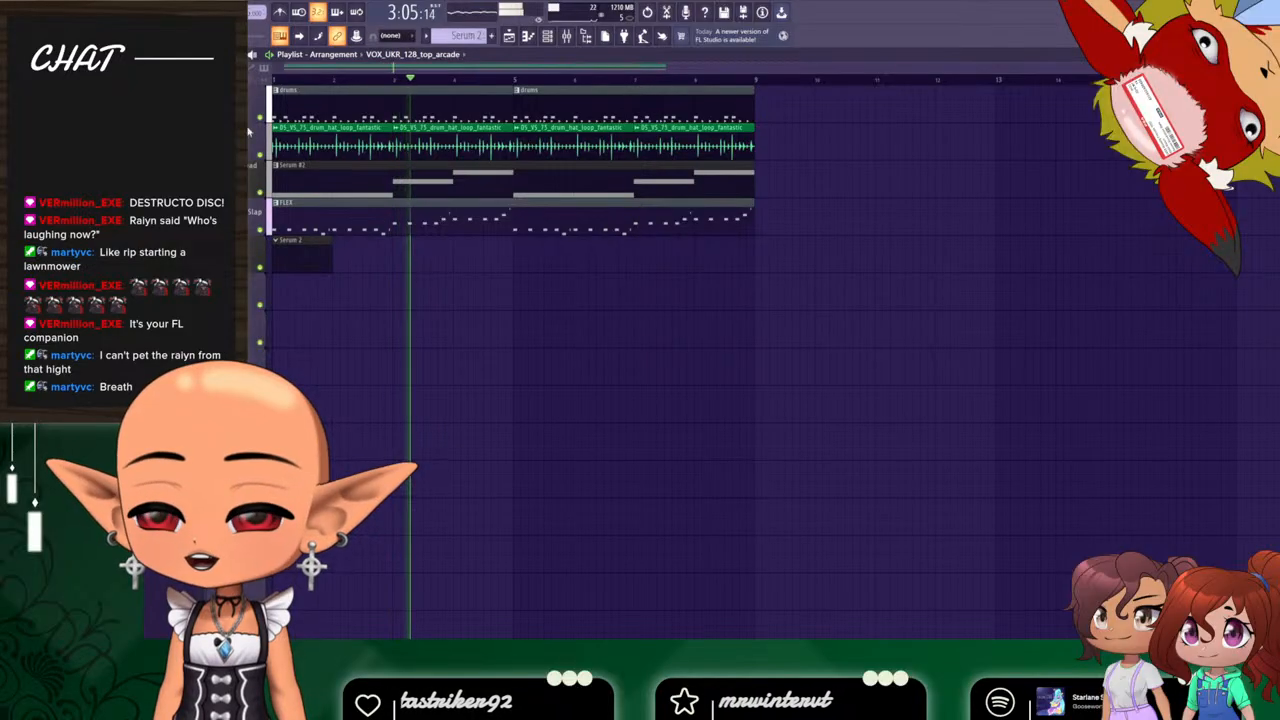
double_click(248, 185)
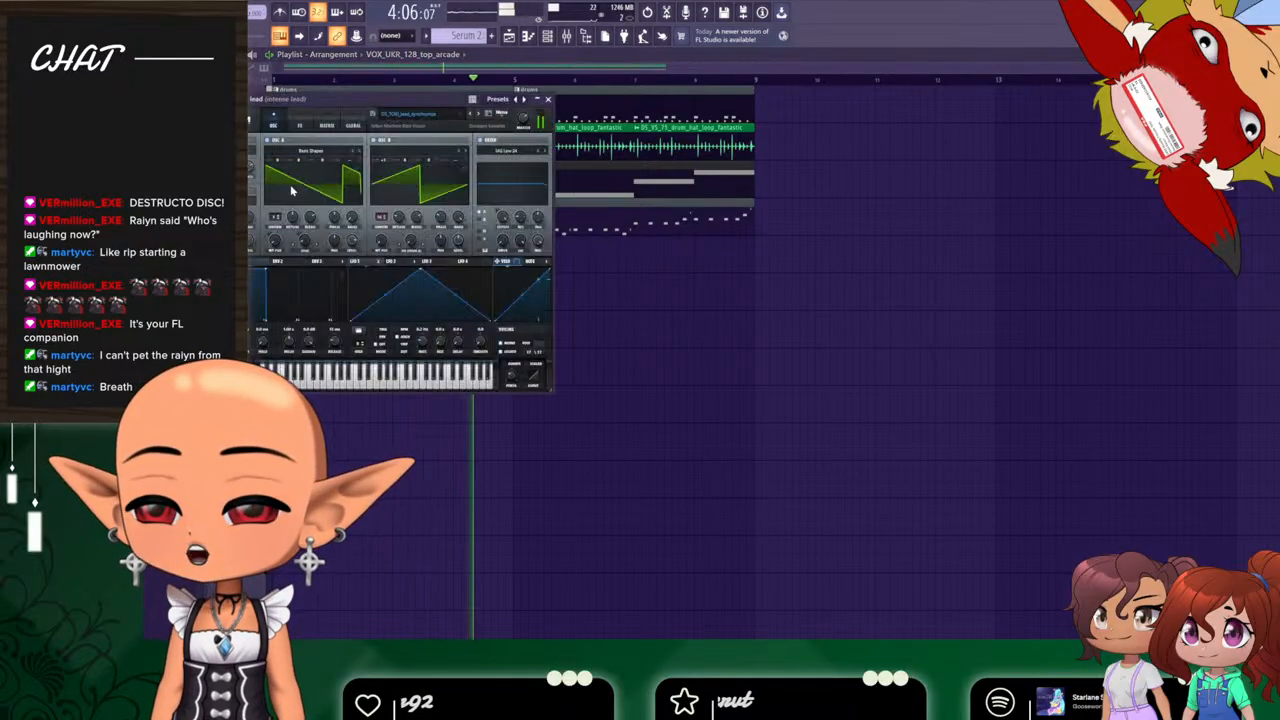
click(548, 100)
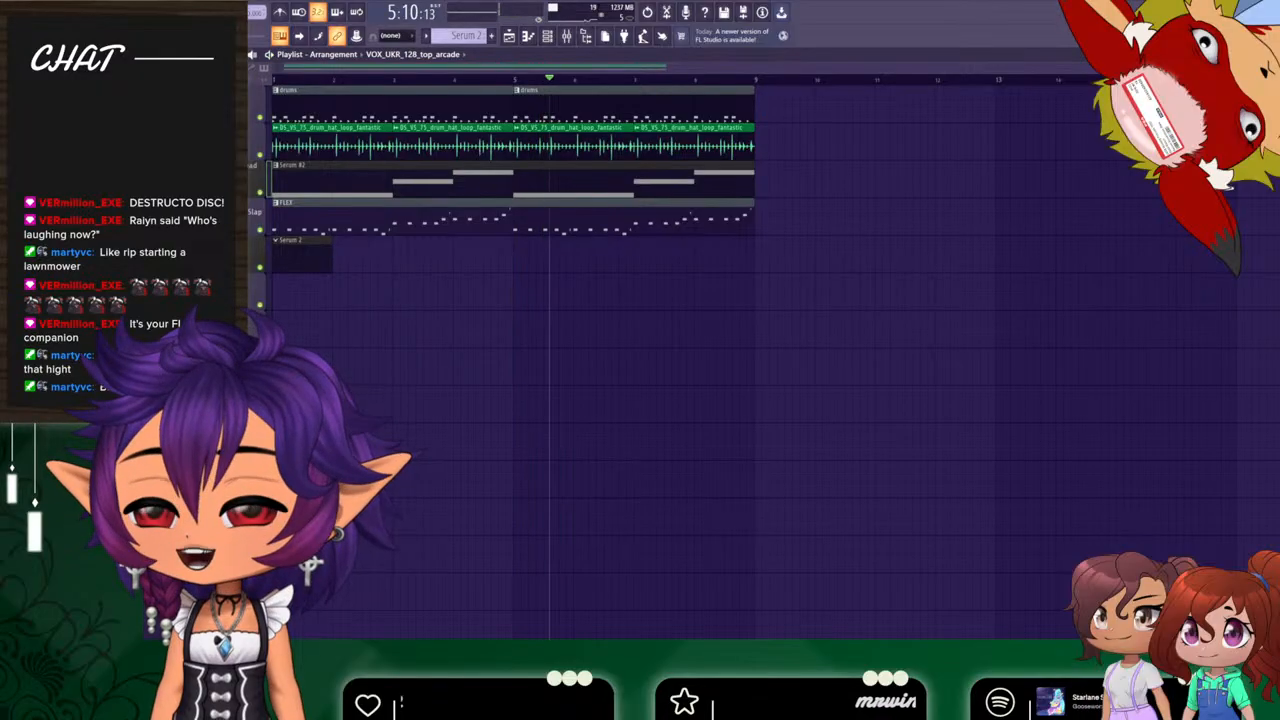
Examine the slap bass notes of the FLEX pattern in the piano roll, audition them, and return to the playlist.
click(299, 206)
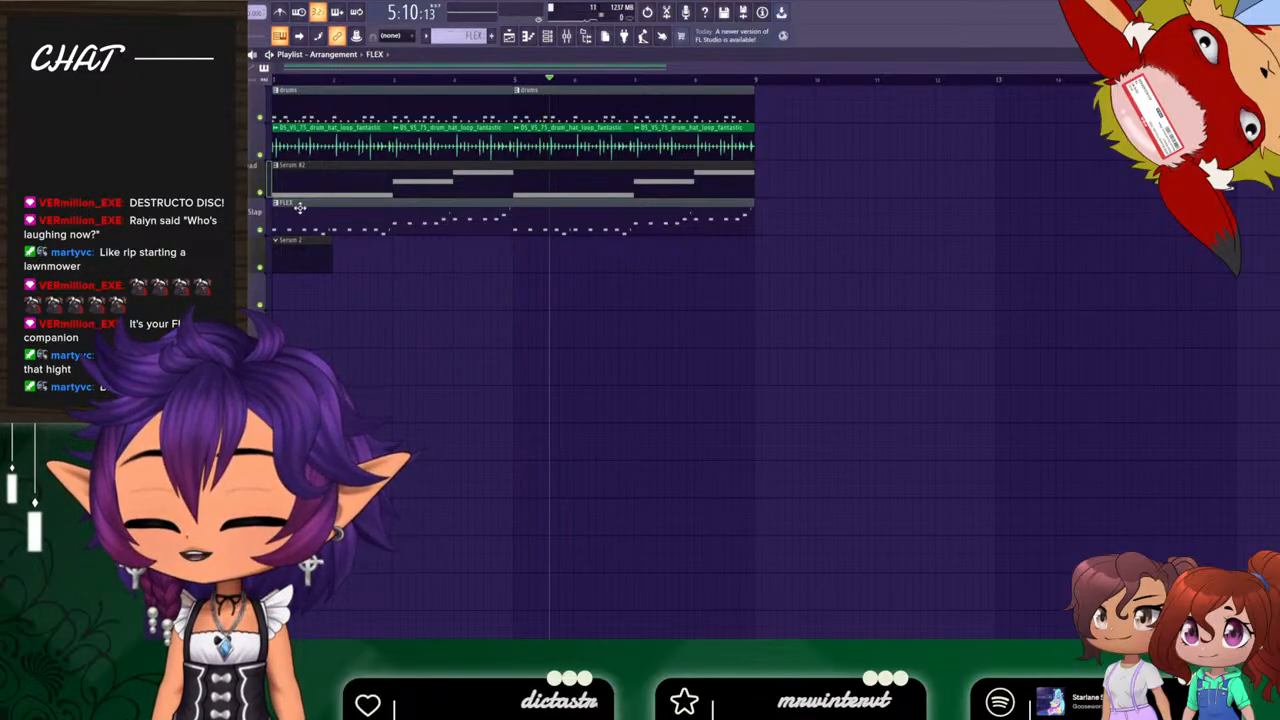
double_click(299, 205)
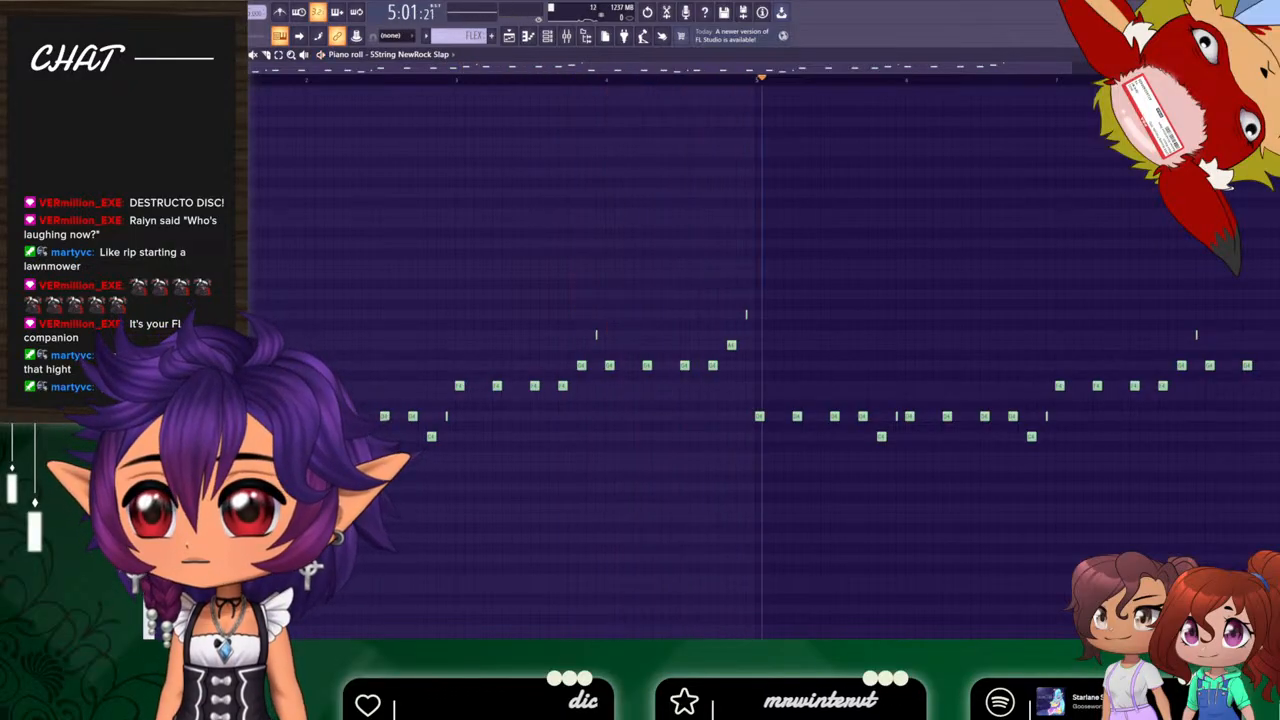
key(space)
click(505, 36)
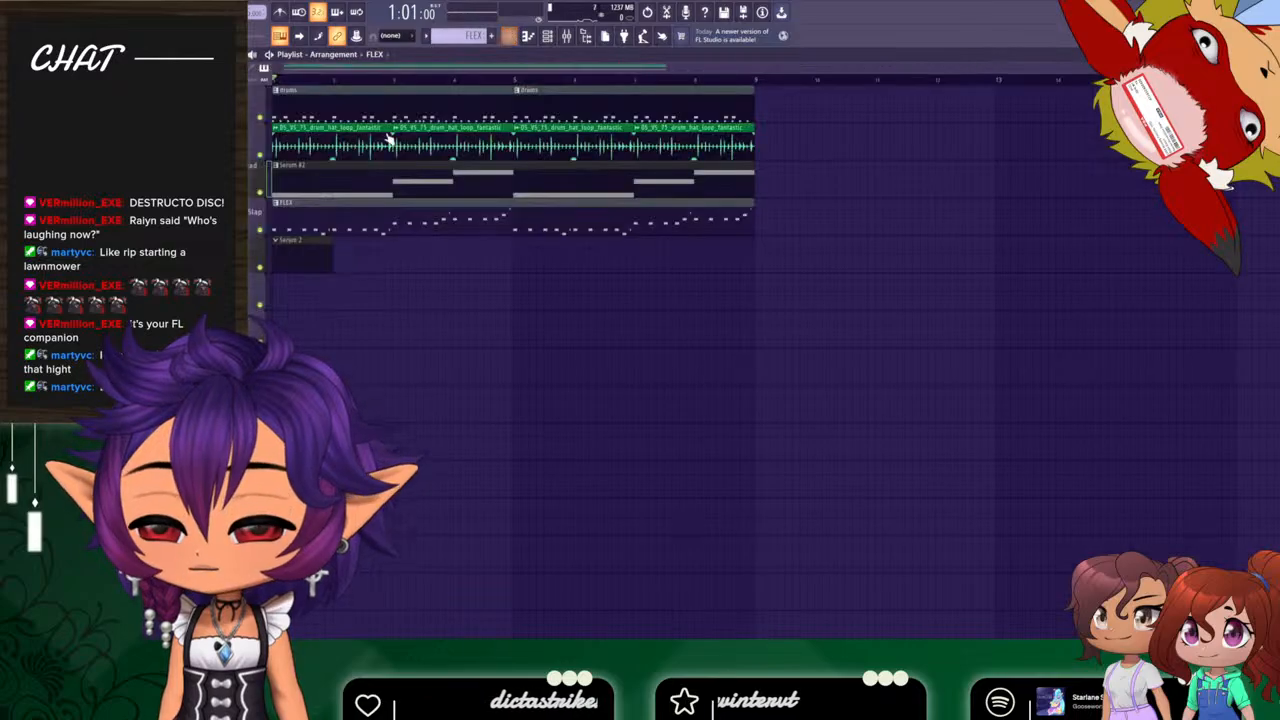
Inspect the intense lead's synth patch, audition its Serum #2 pattern in the piano roll, and return to the playlist.
double_click(249, 182)
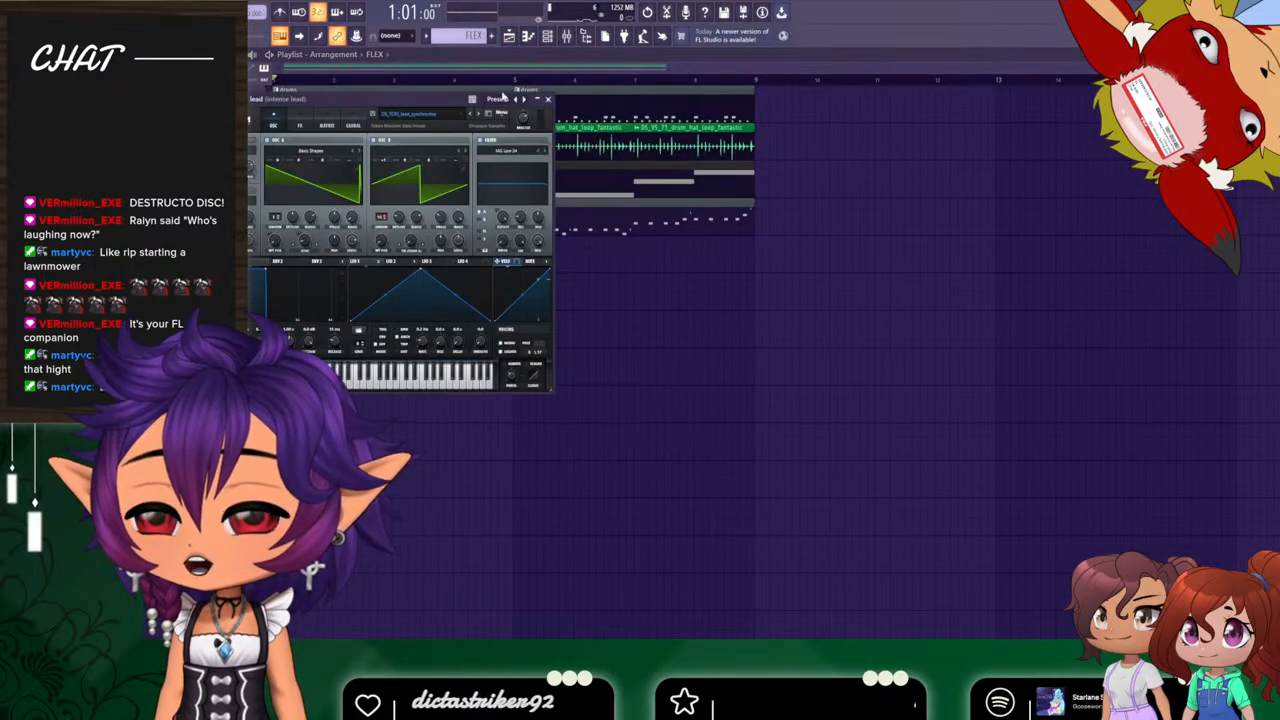
click(548, 101)
double_click(296, 174)
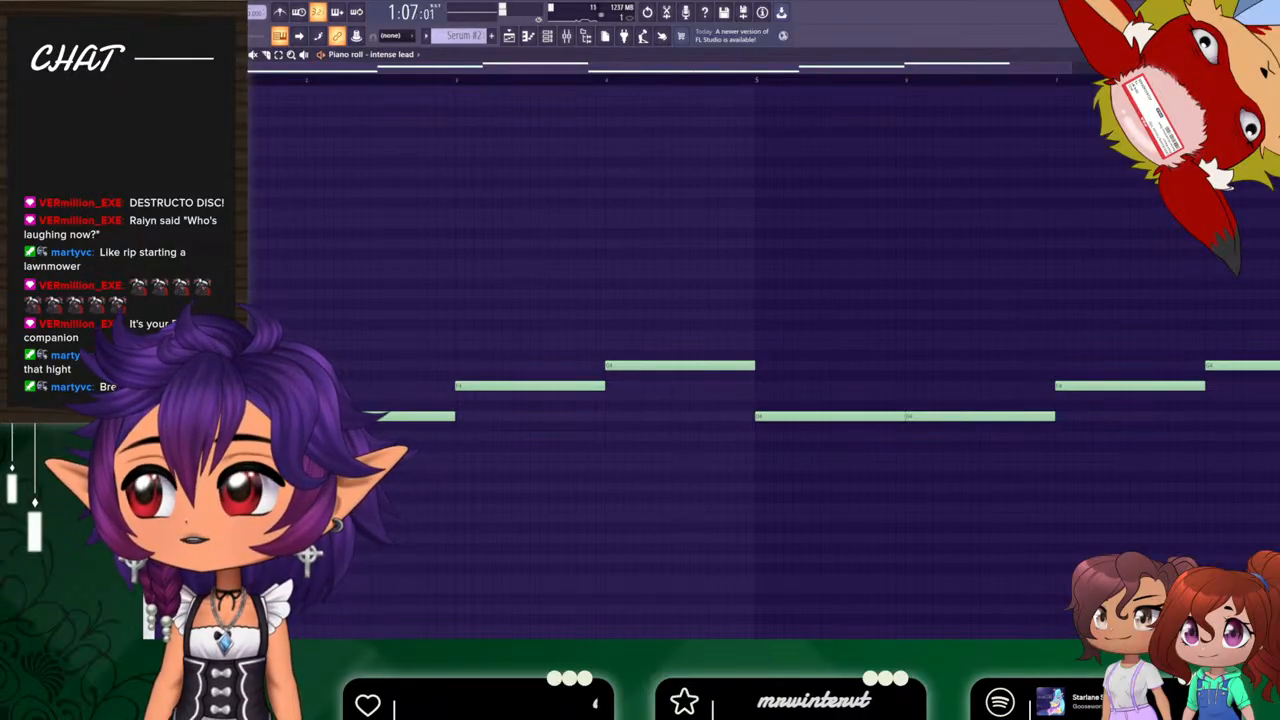
key(space)
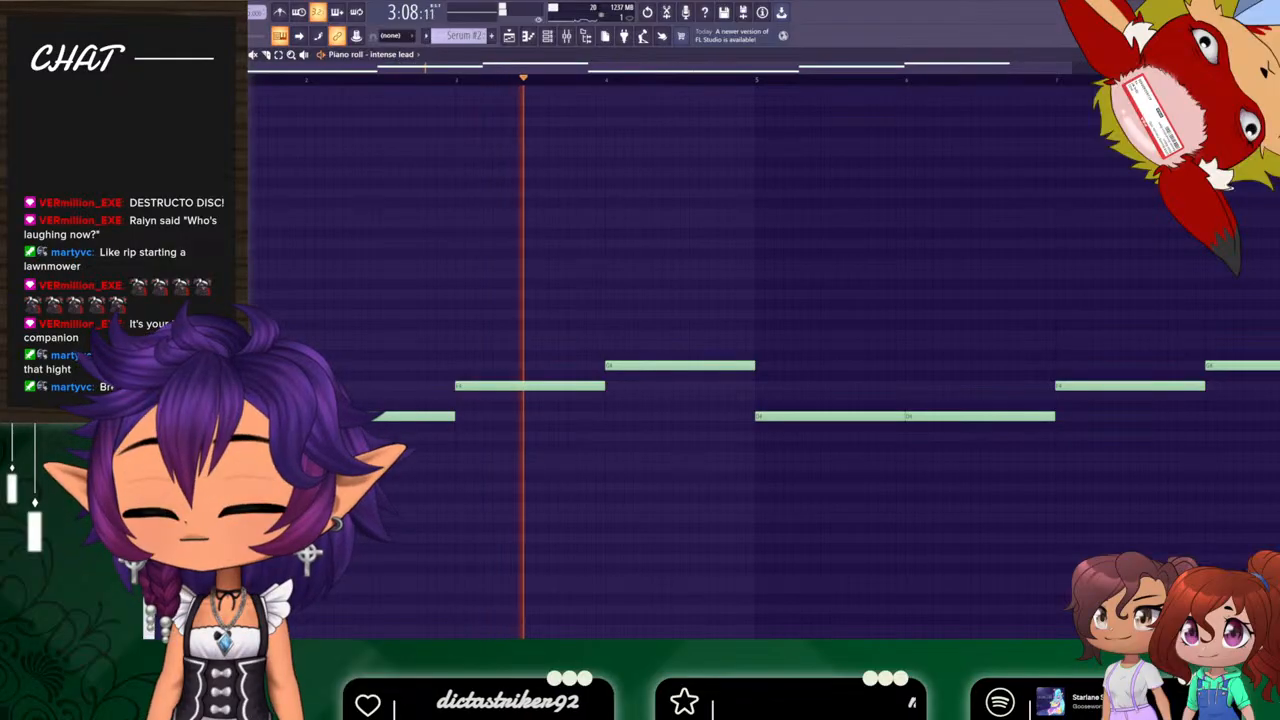
key(space)
key(F5)
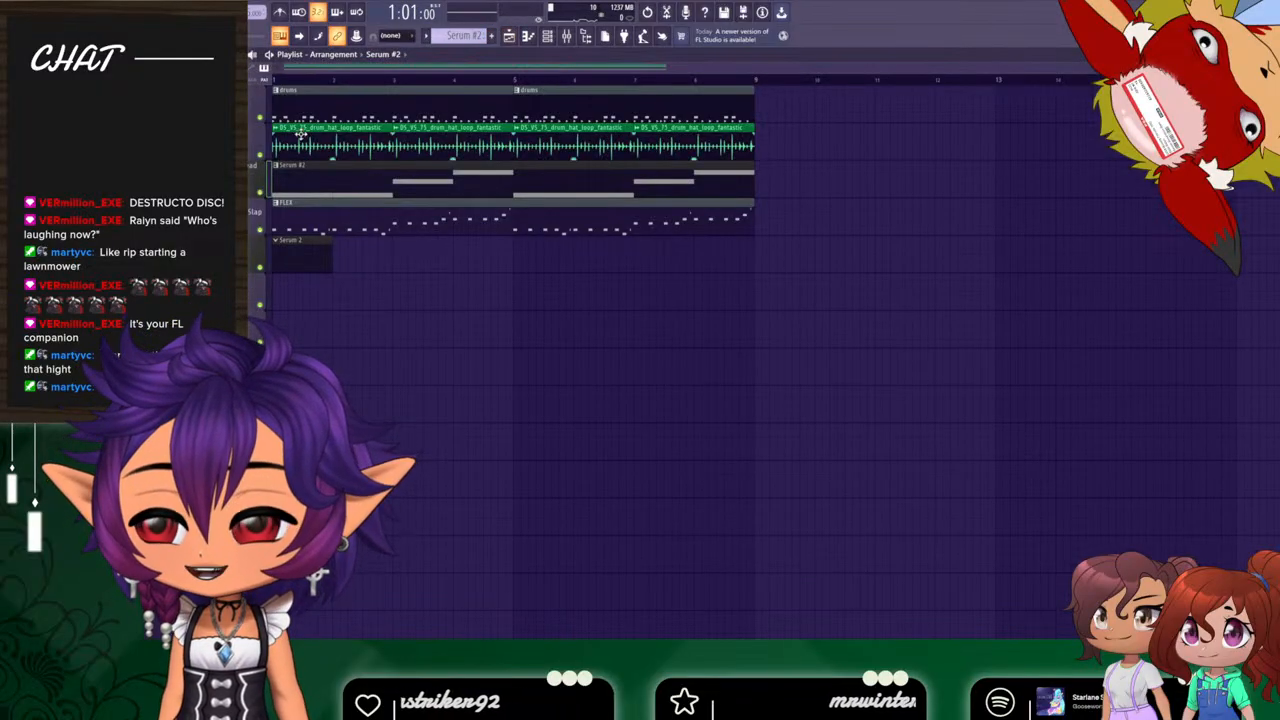
Audition the drums pattern, examine its Punch Kick notes, mixer and channel rack steps, and return to the playlist.
key(F7)
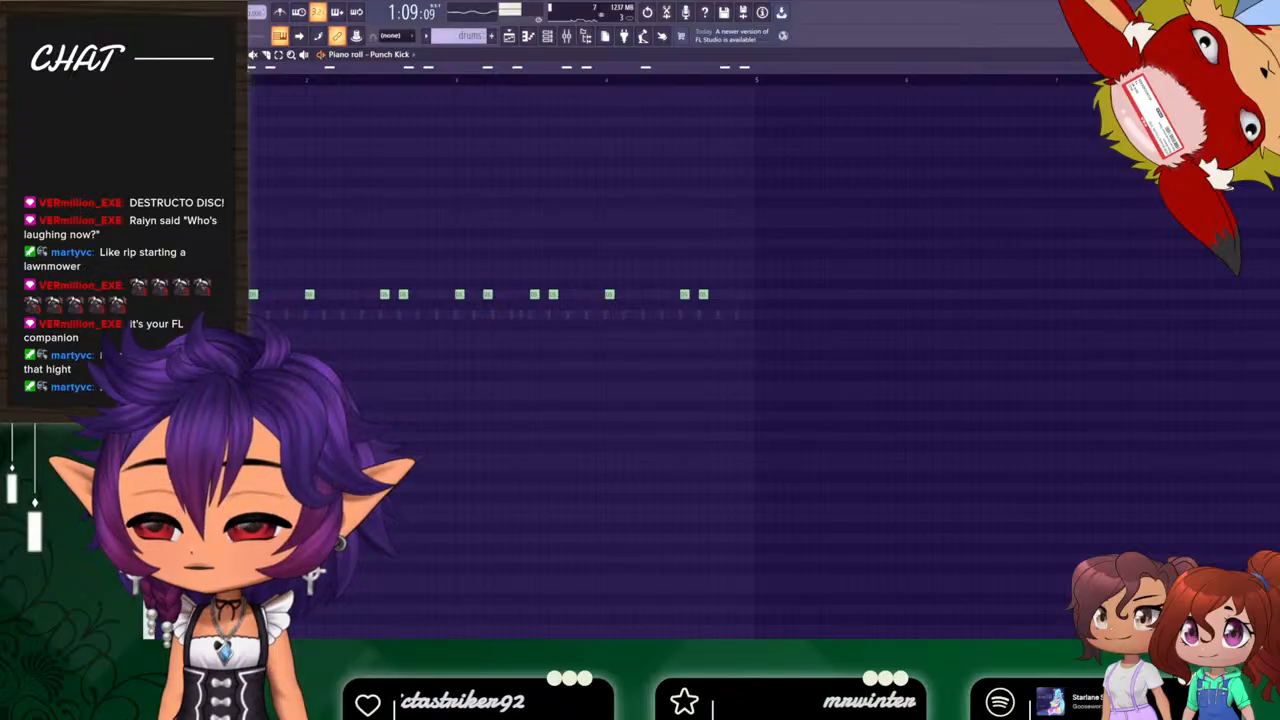
key(space)
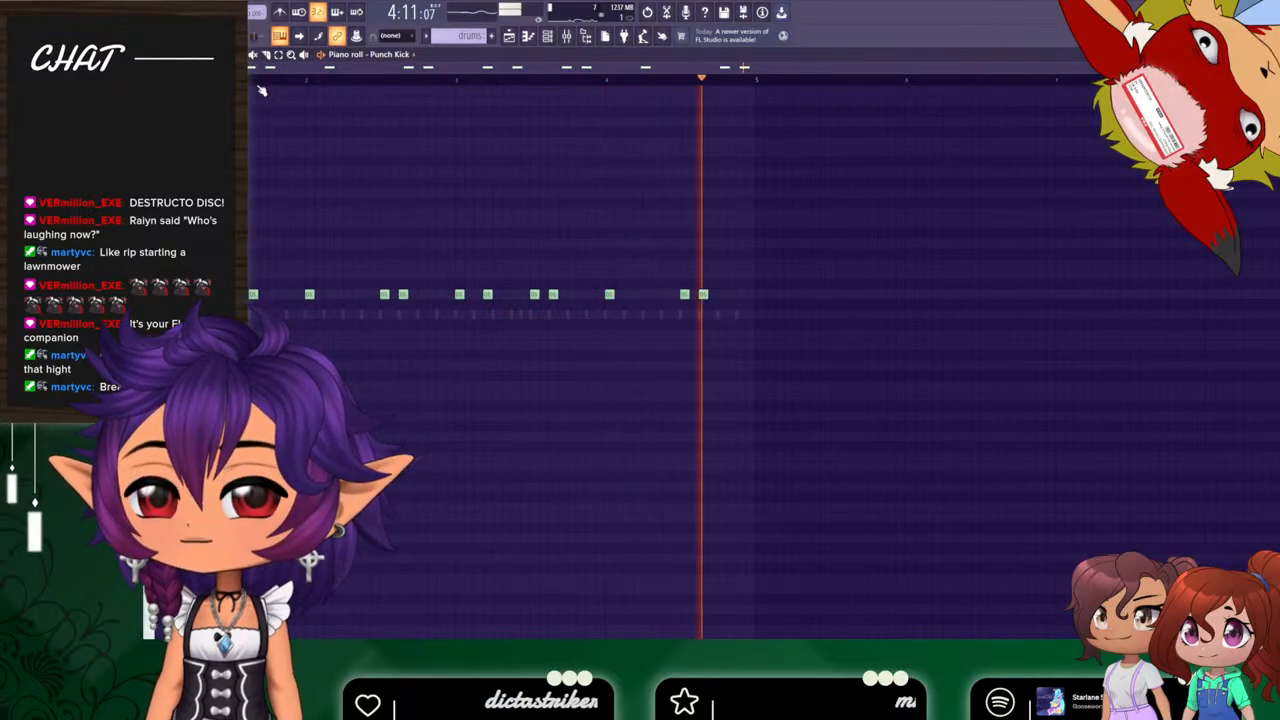
click(566, 36)
click(566, 36)
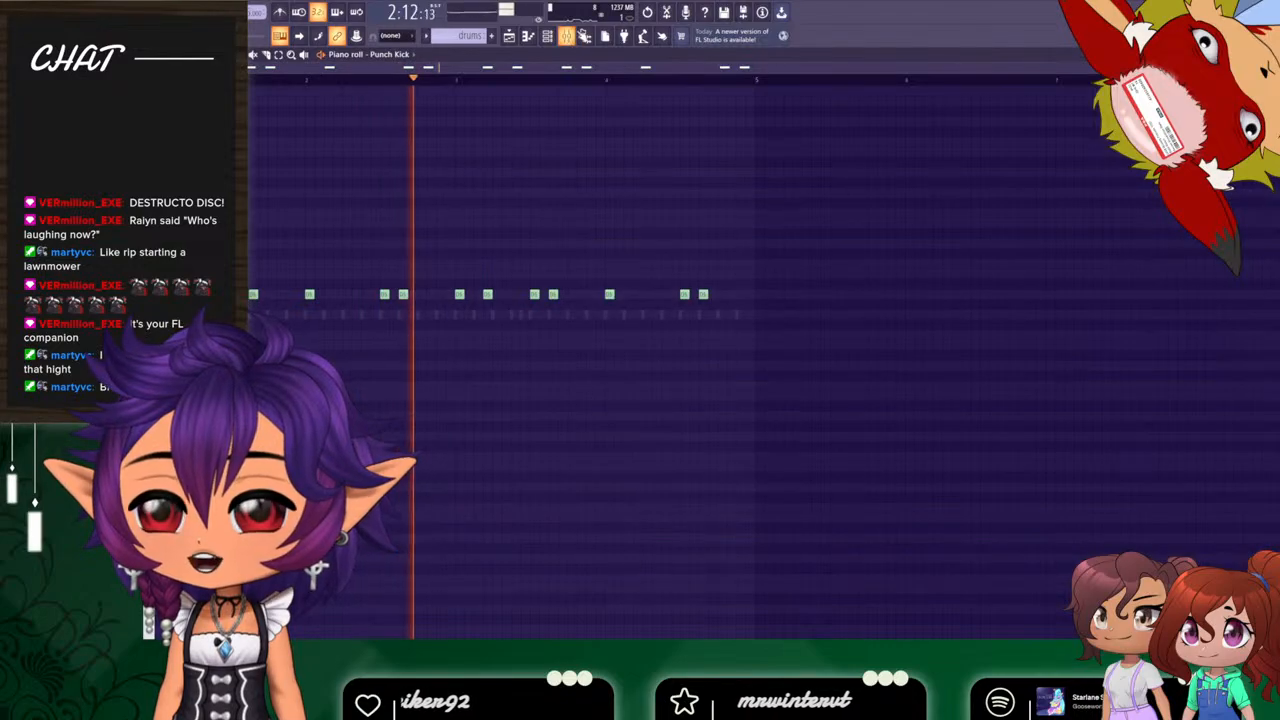
click(547, 36)
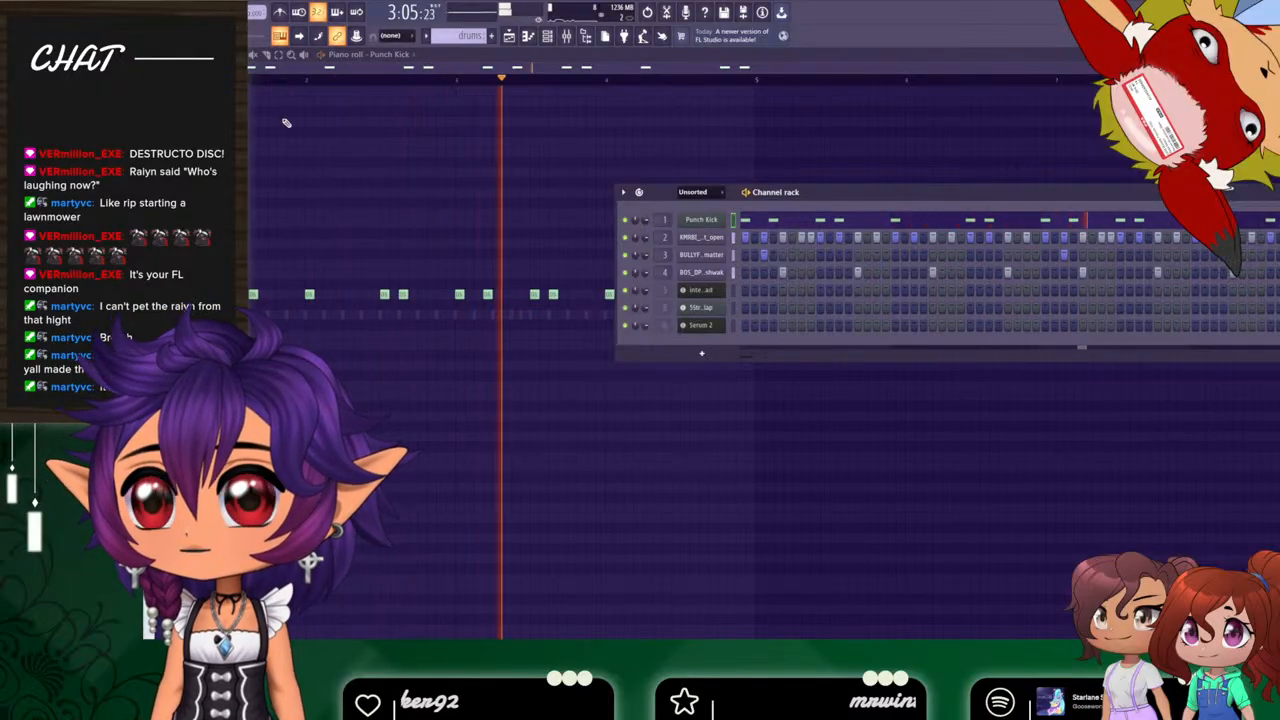
key(space)
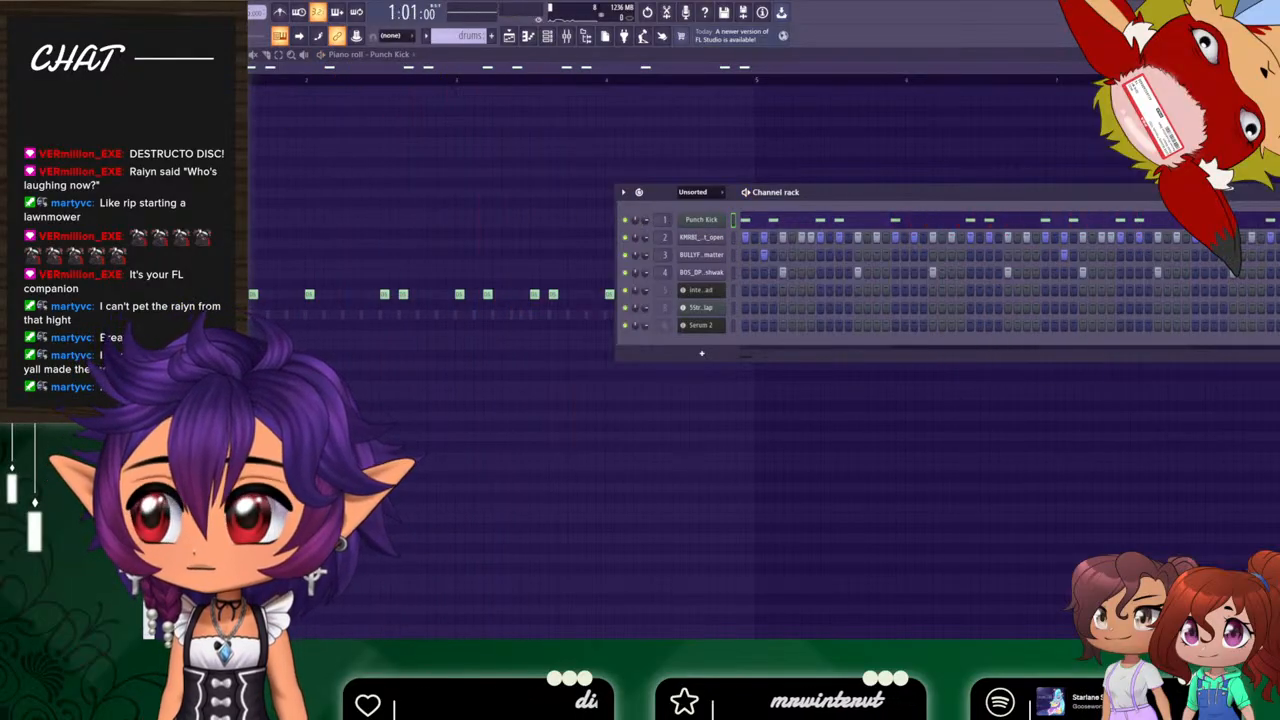
click(506, 37)
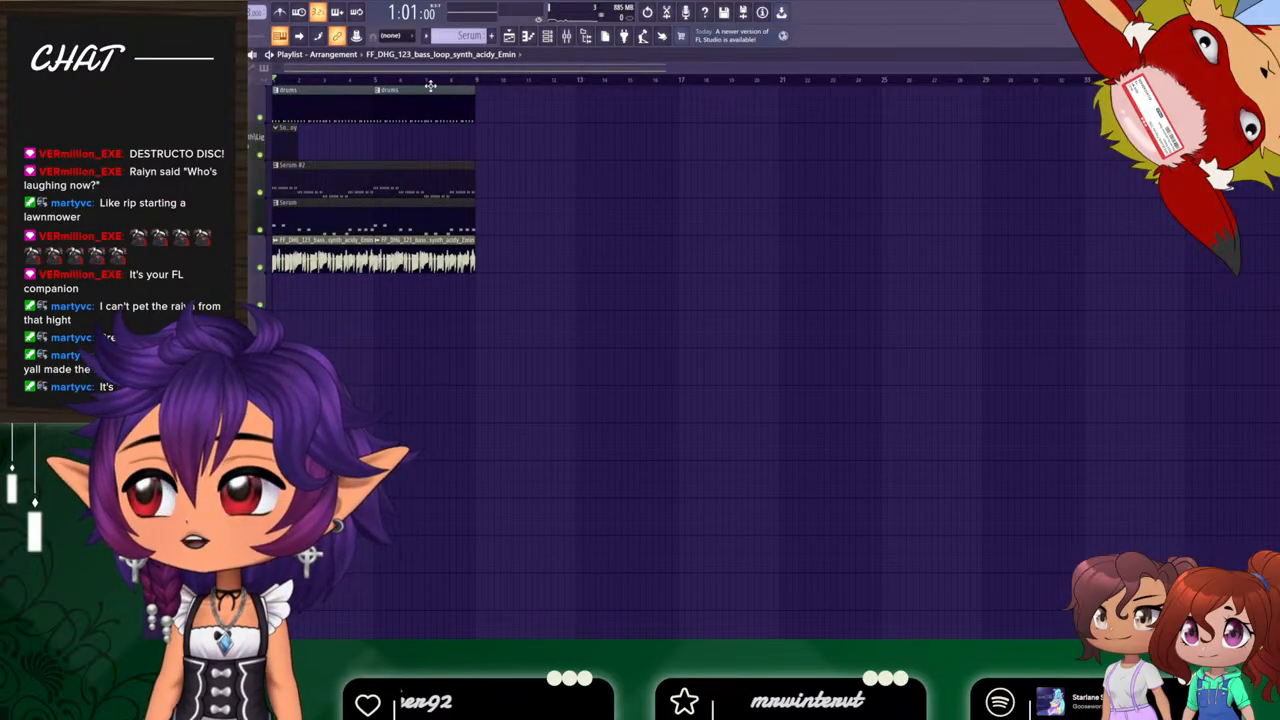
Play the acidy bass loop arrangement and inspect the Serum track's synth patch and pattern notes.
scroll(276, 79, up, 4)
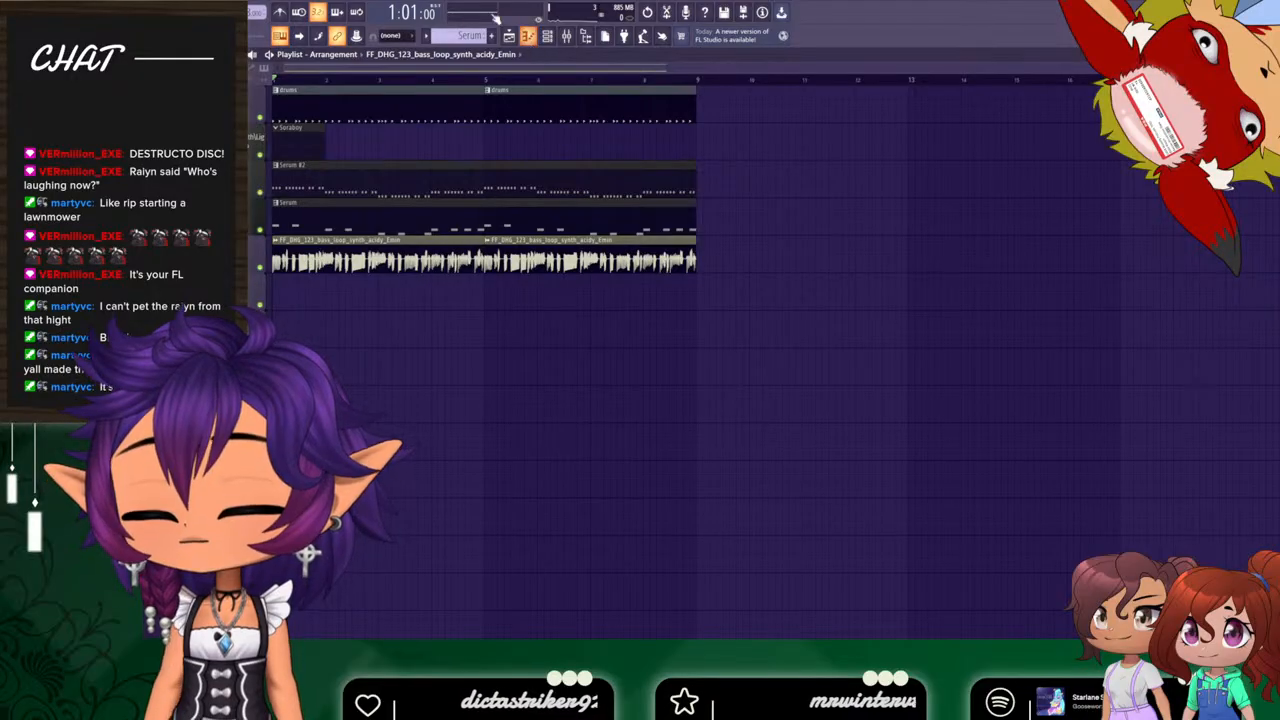
key(space)
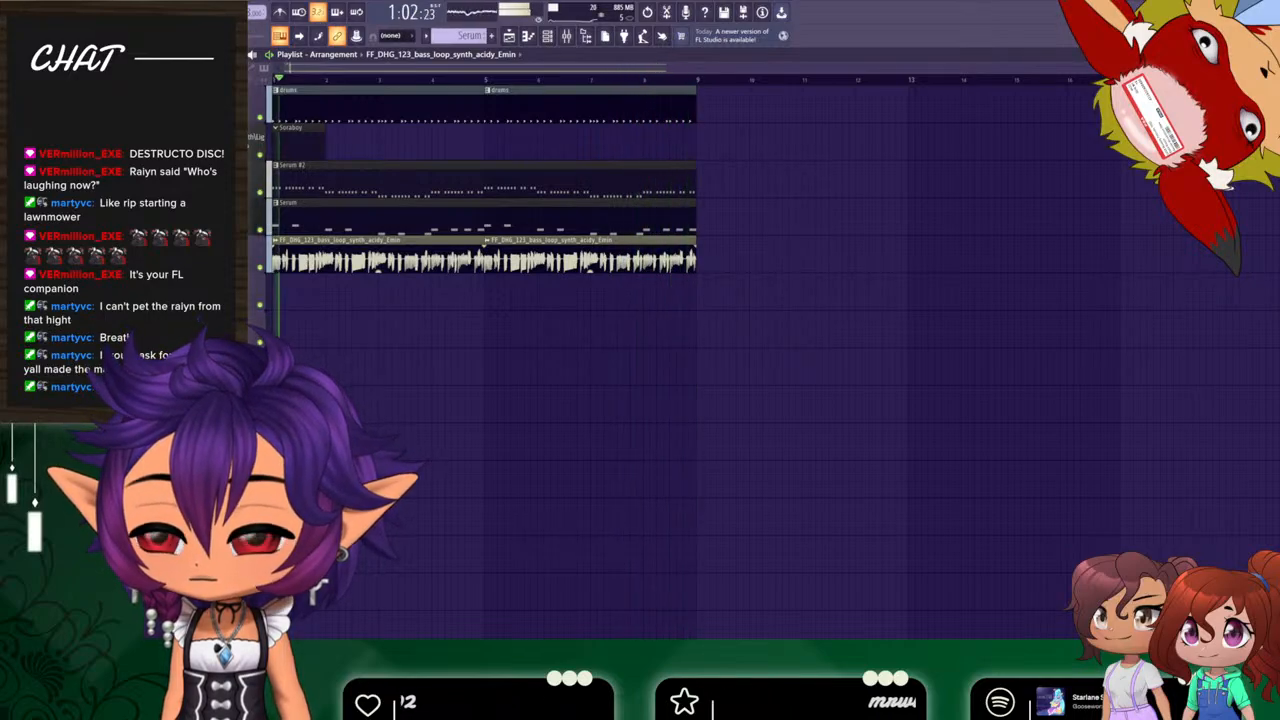
click(245, 213)
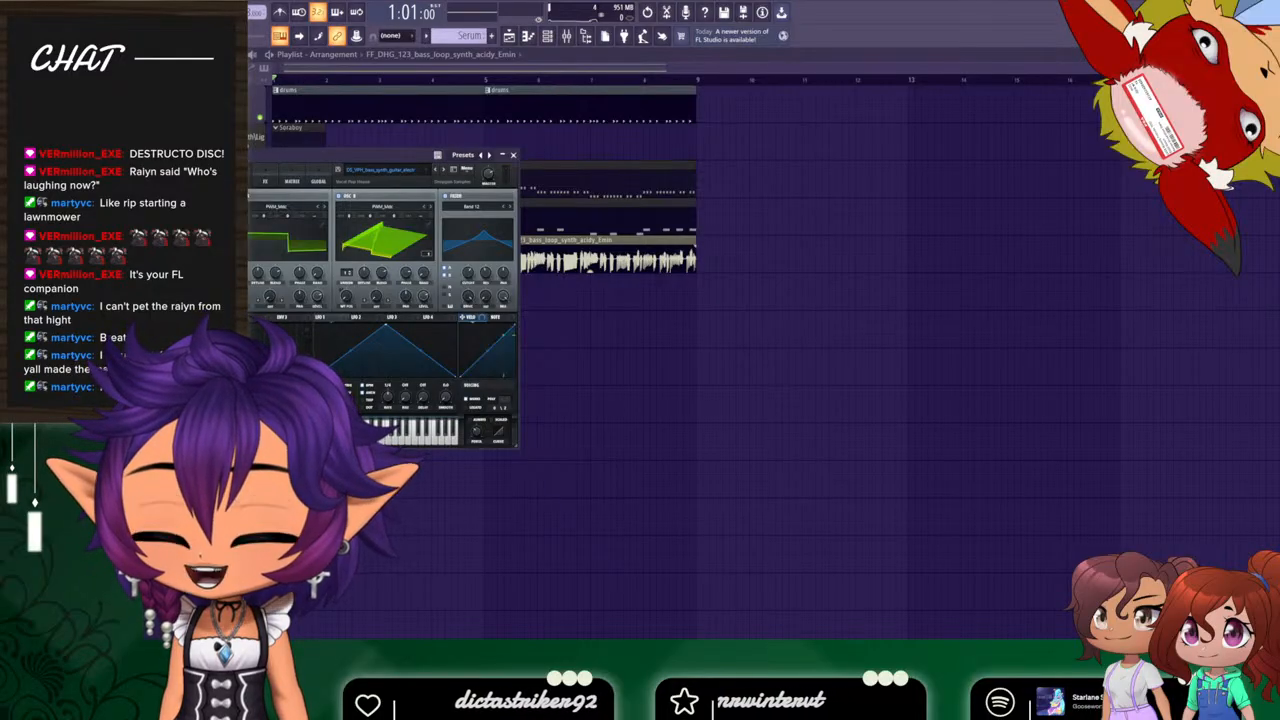
click(513, 156)
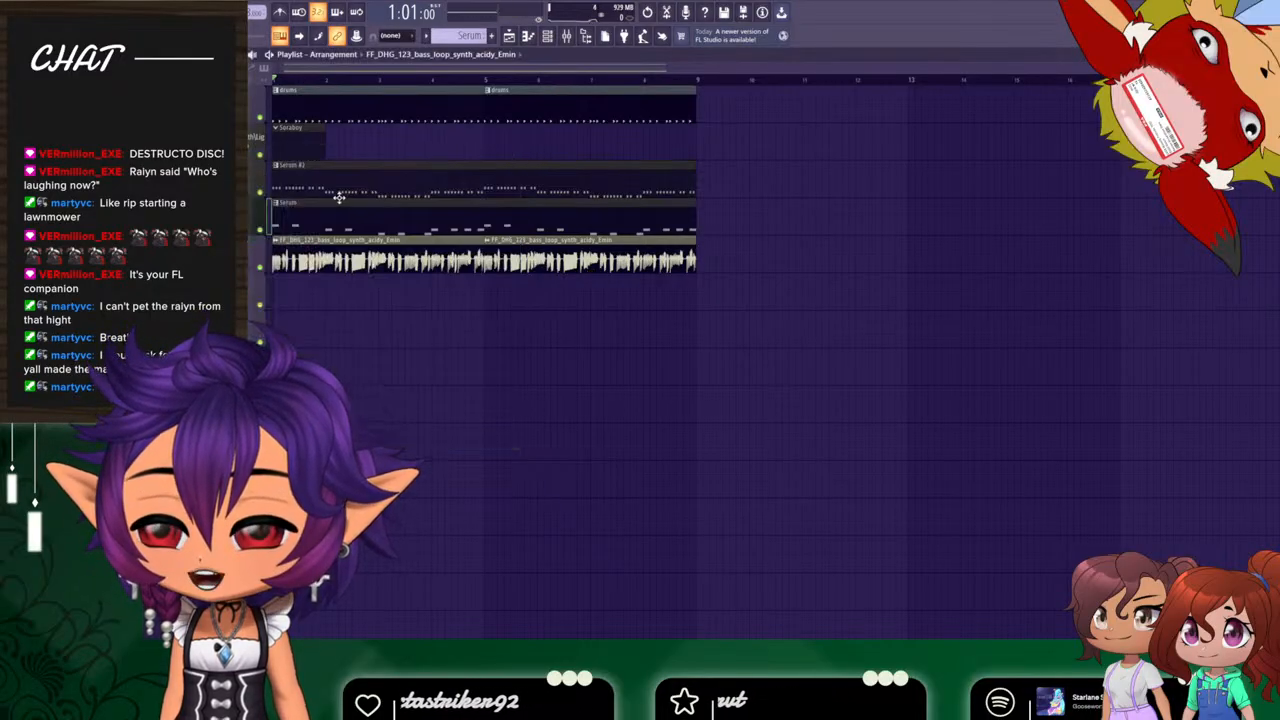
double_click(330, 205)
click(508, 35)
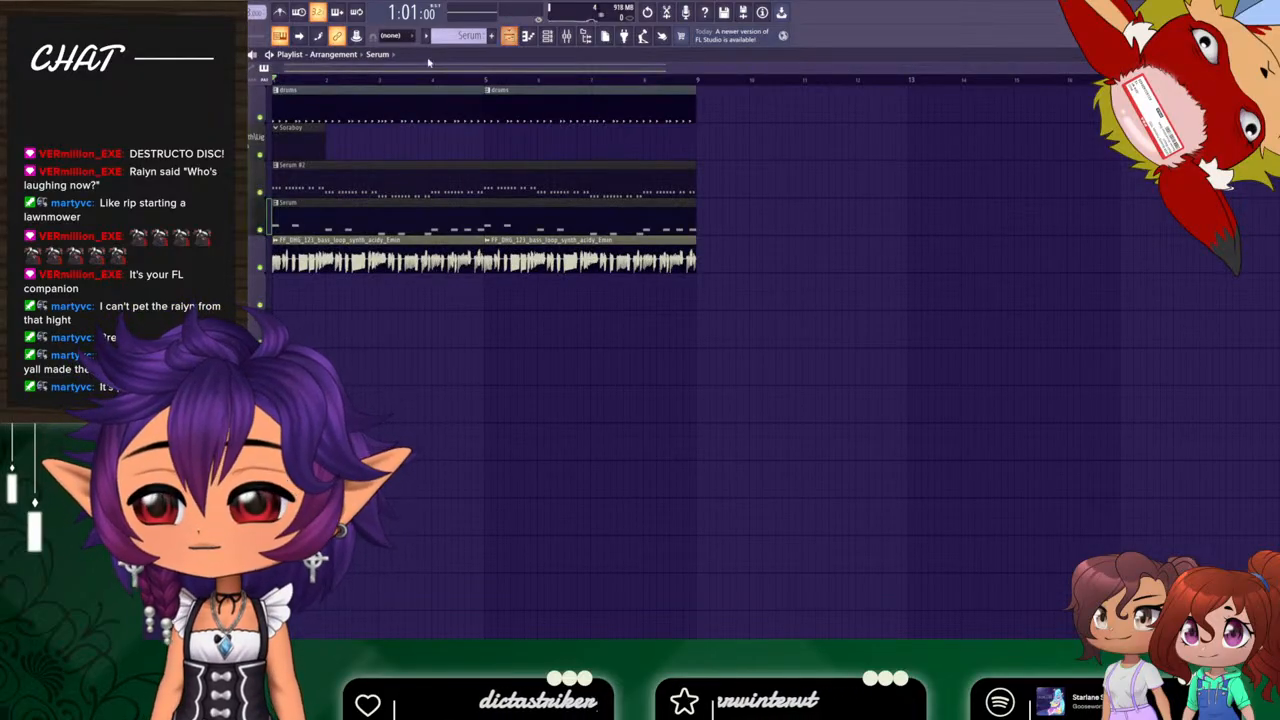
Play through the arrangement to hear the drums, Serum parts and acidy bass loop together.
key(space)
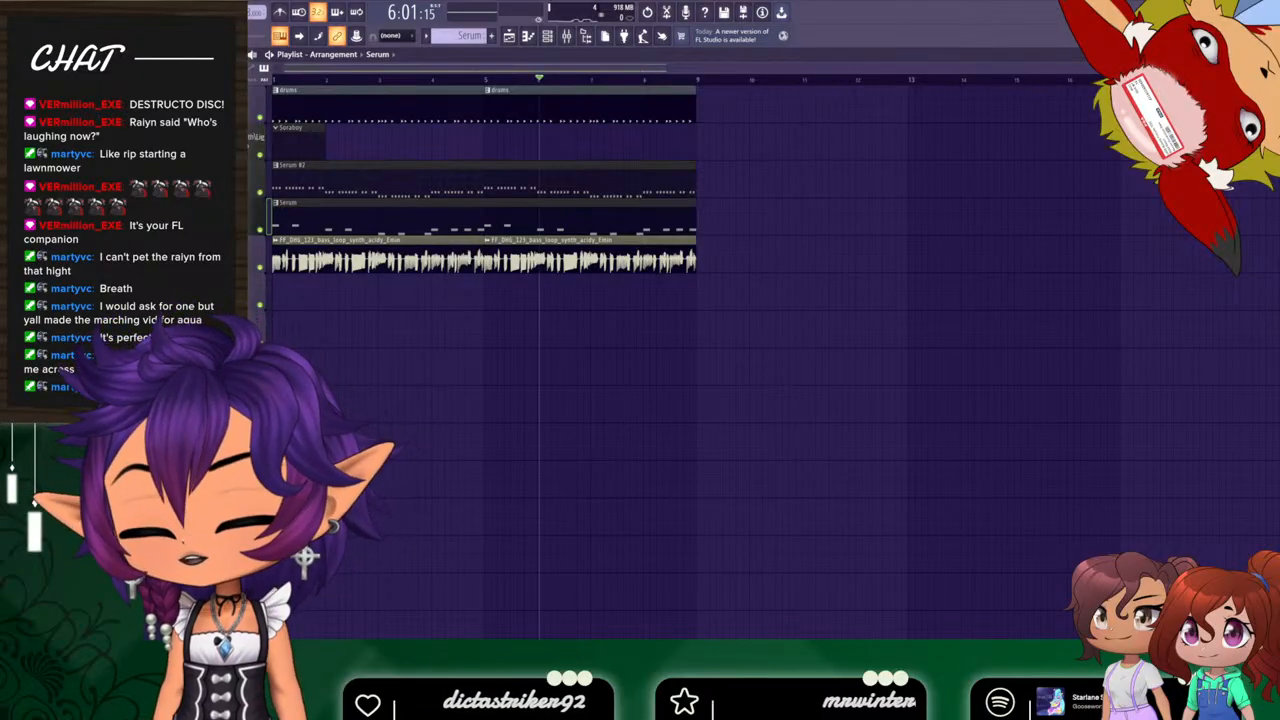
key(space)
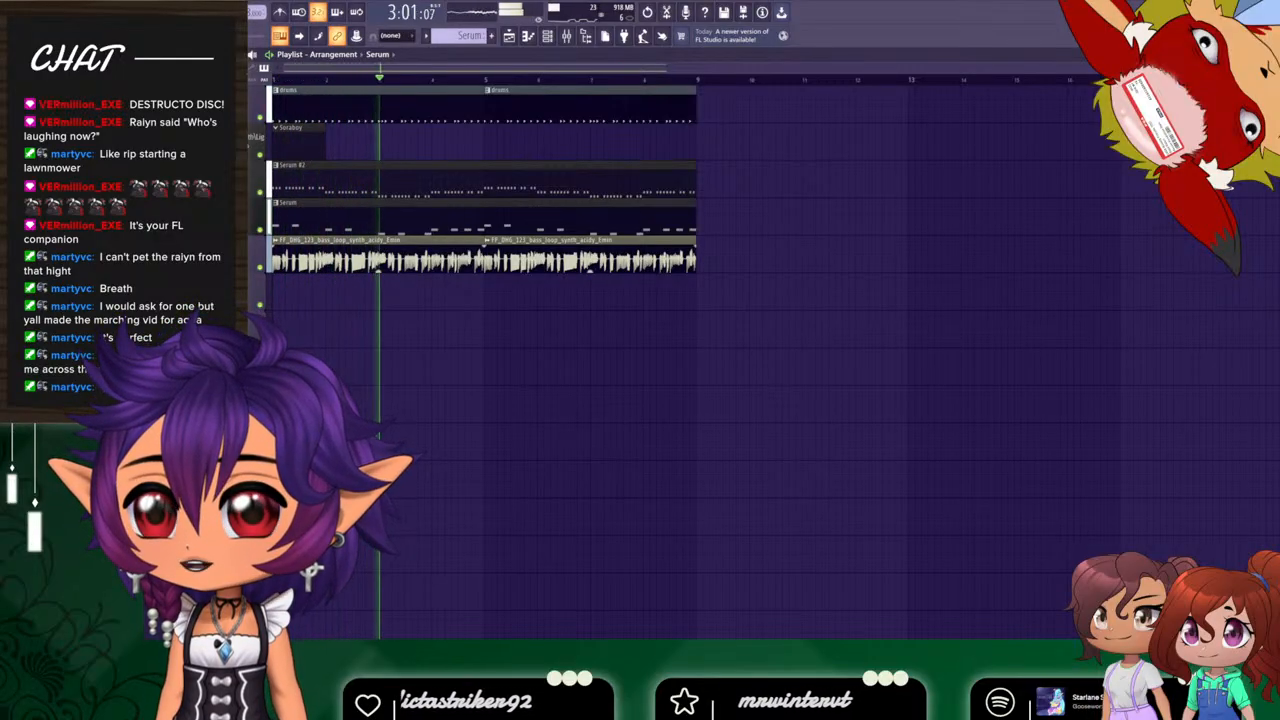
key(space)
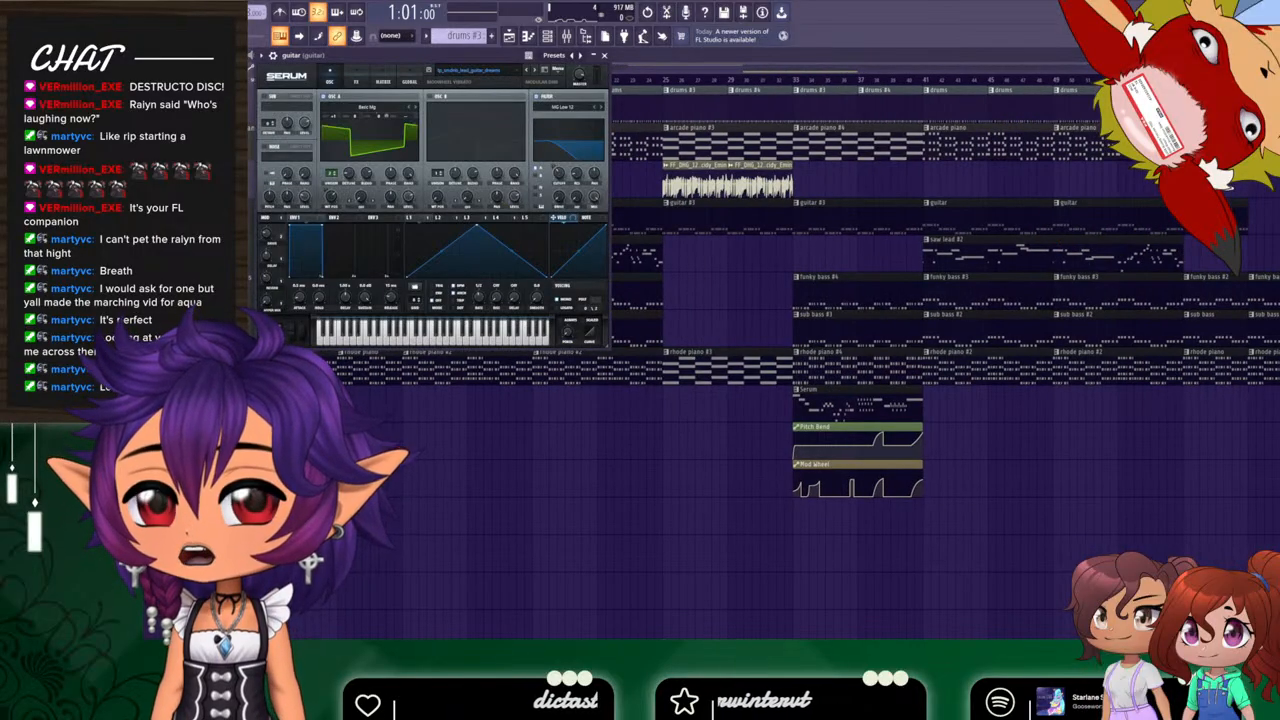
Close the guitar synth window, mute the saw lead track, and play the song with bars 9 to 16 selected.
click(604, 56)
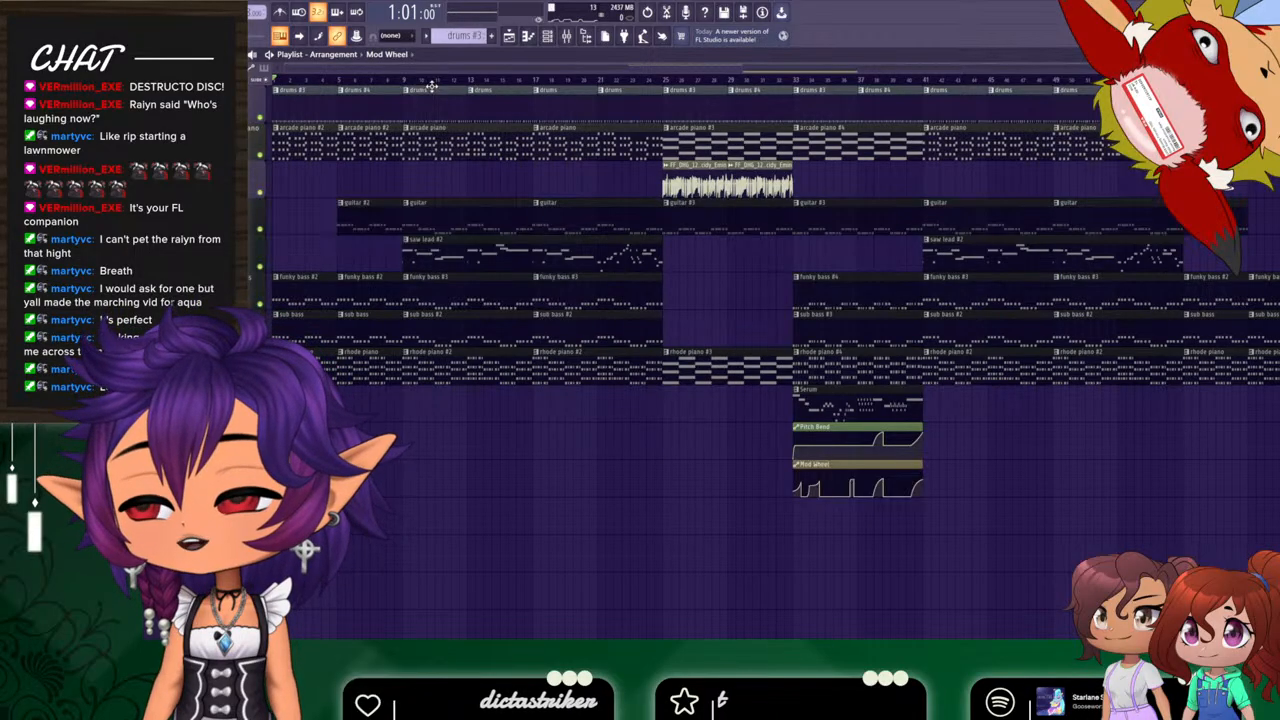
click(261, 266)
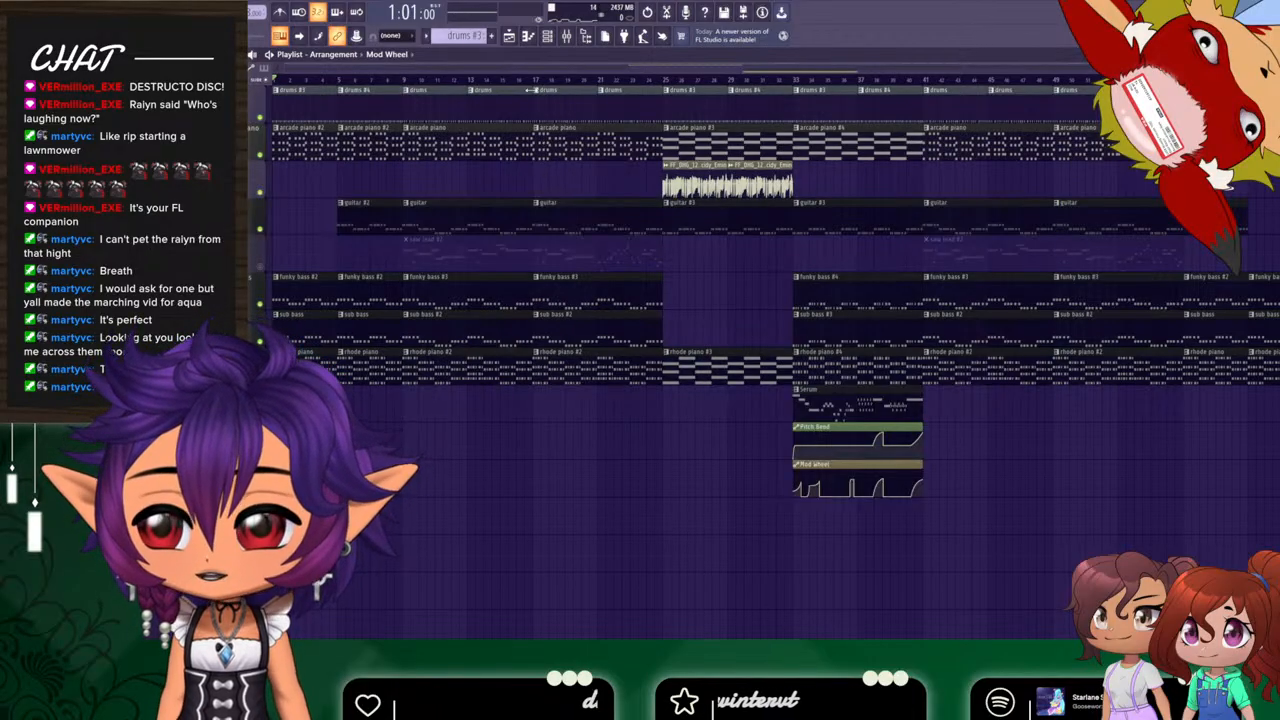
drag(407, 86, 532, 82)
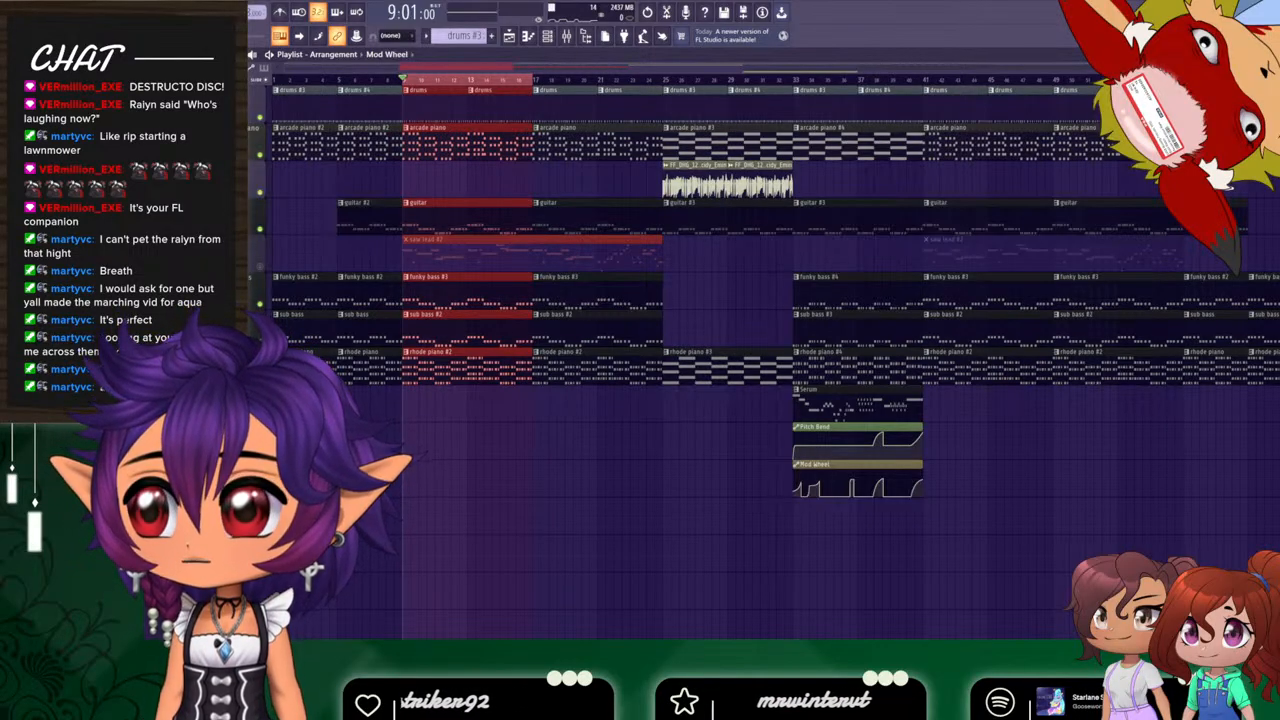
key(space)
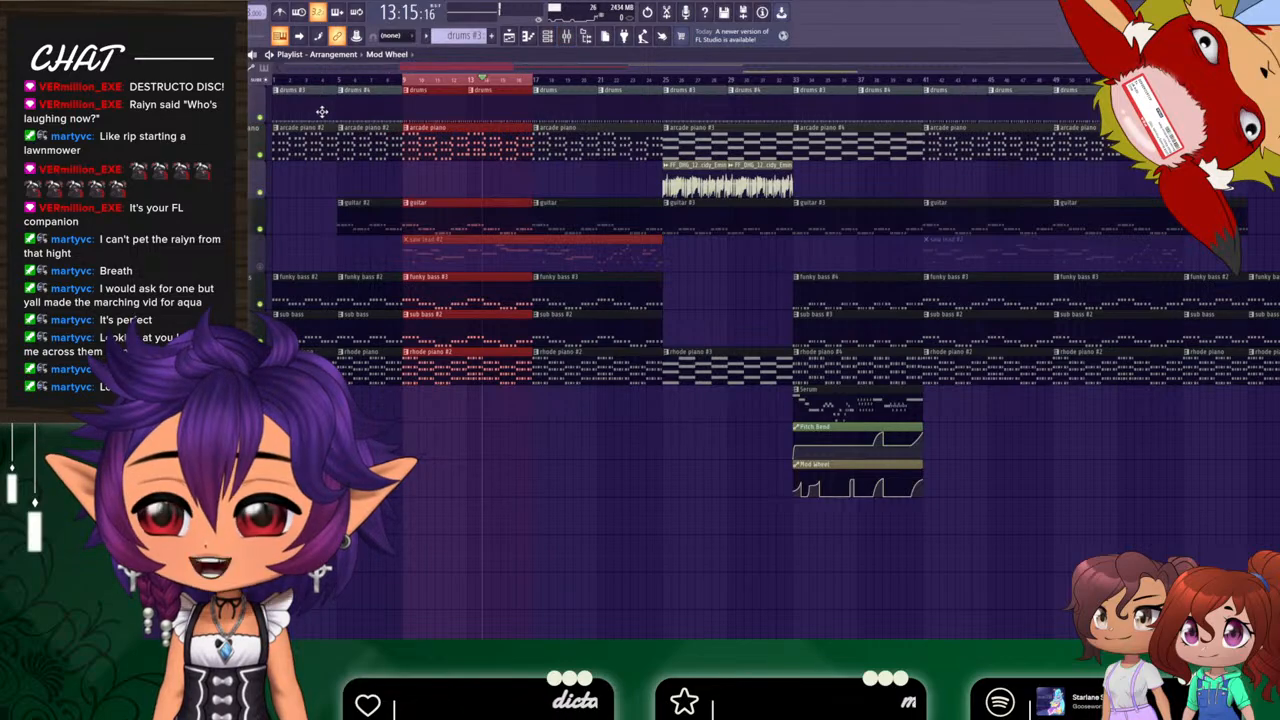
Audition the drums pattern from bar 9 on its own and return to the playlist.
double_click(428, 94)
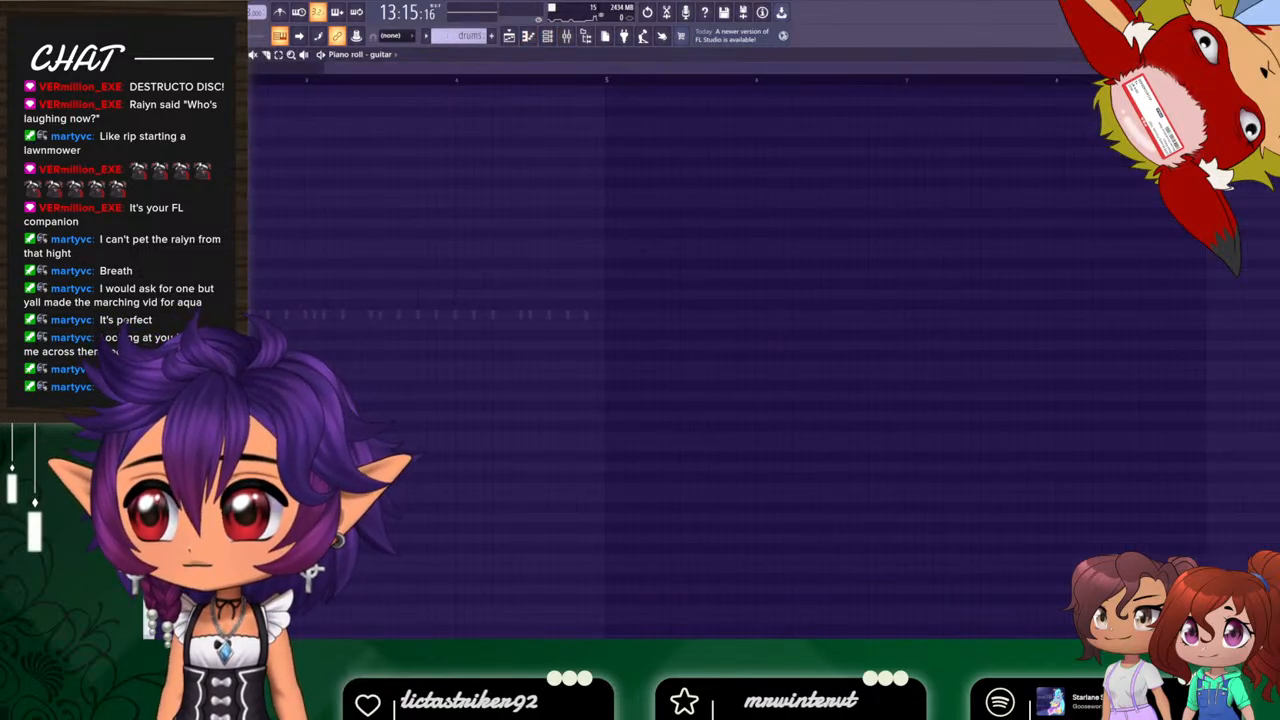
key(space)
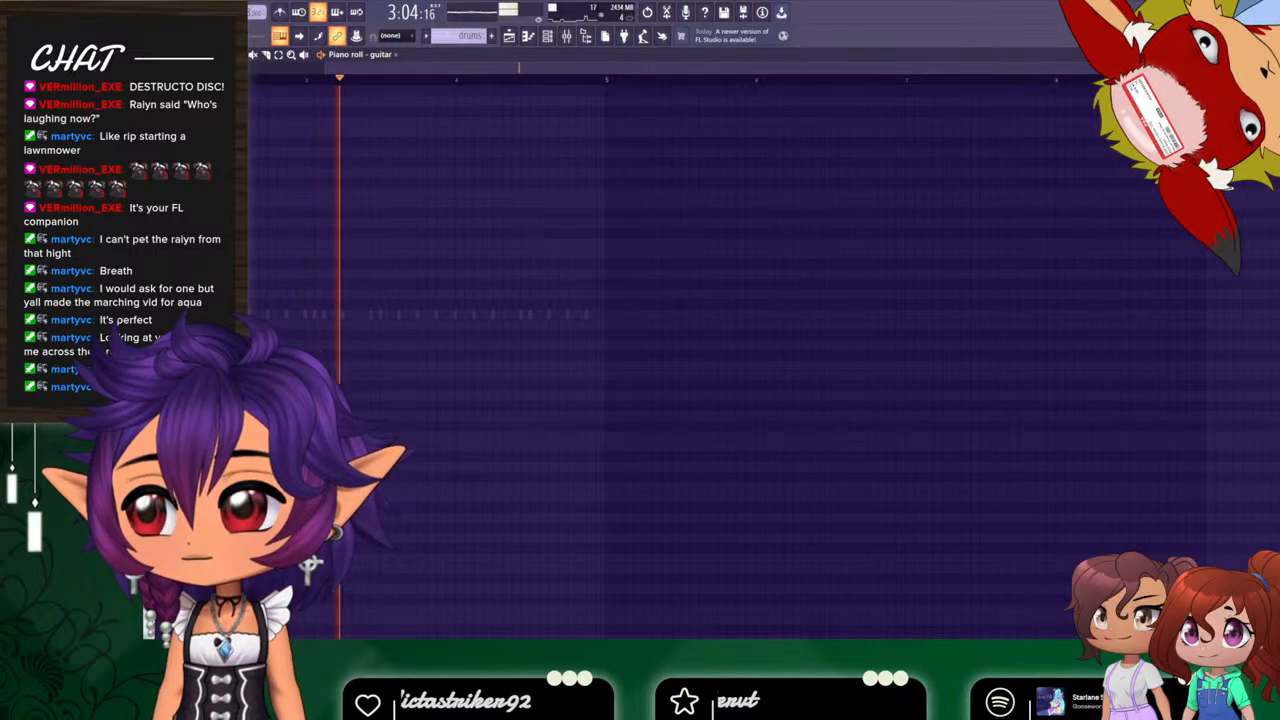
click(510, 42)
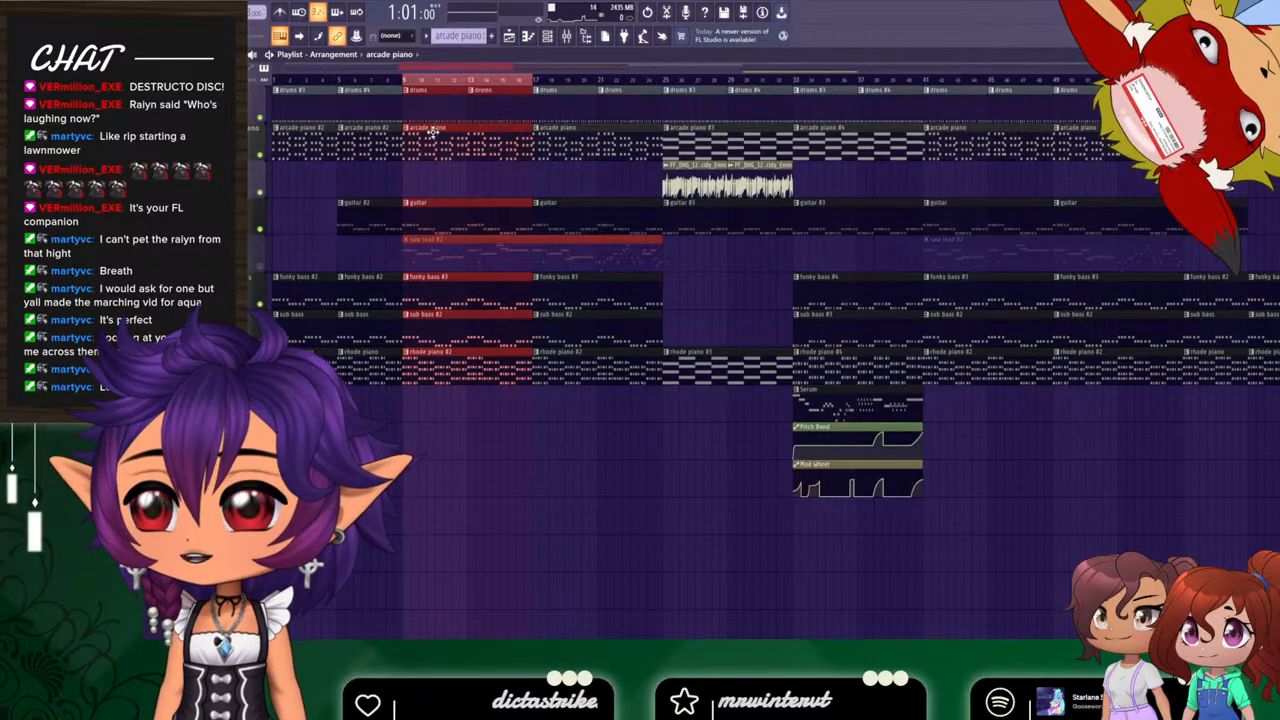
Inspect the arcade piano pattern's notes from bar 9, audition it on its own, and return to the playlist.
double_click(433, 134)
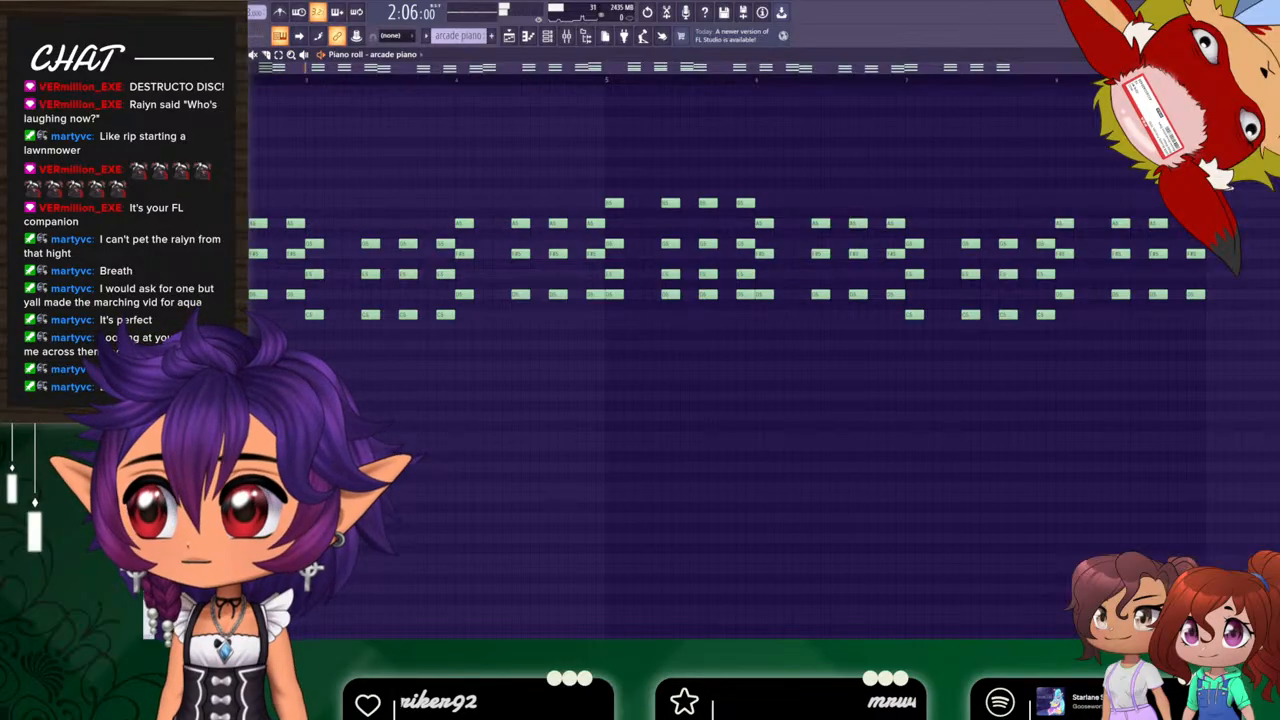
key(space)
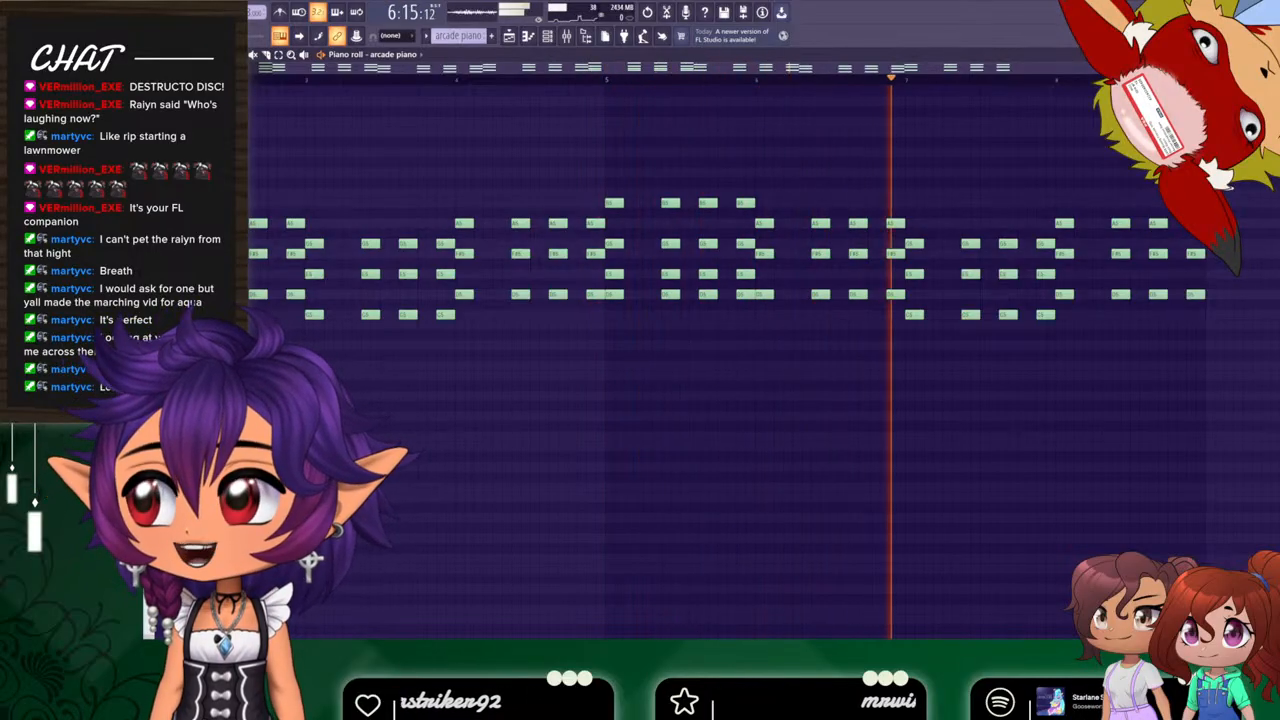
key(space)
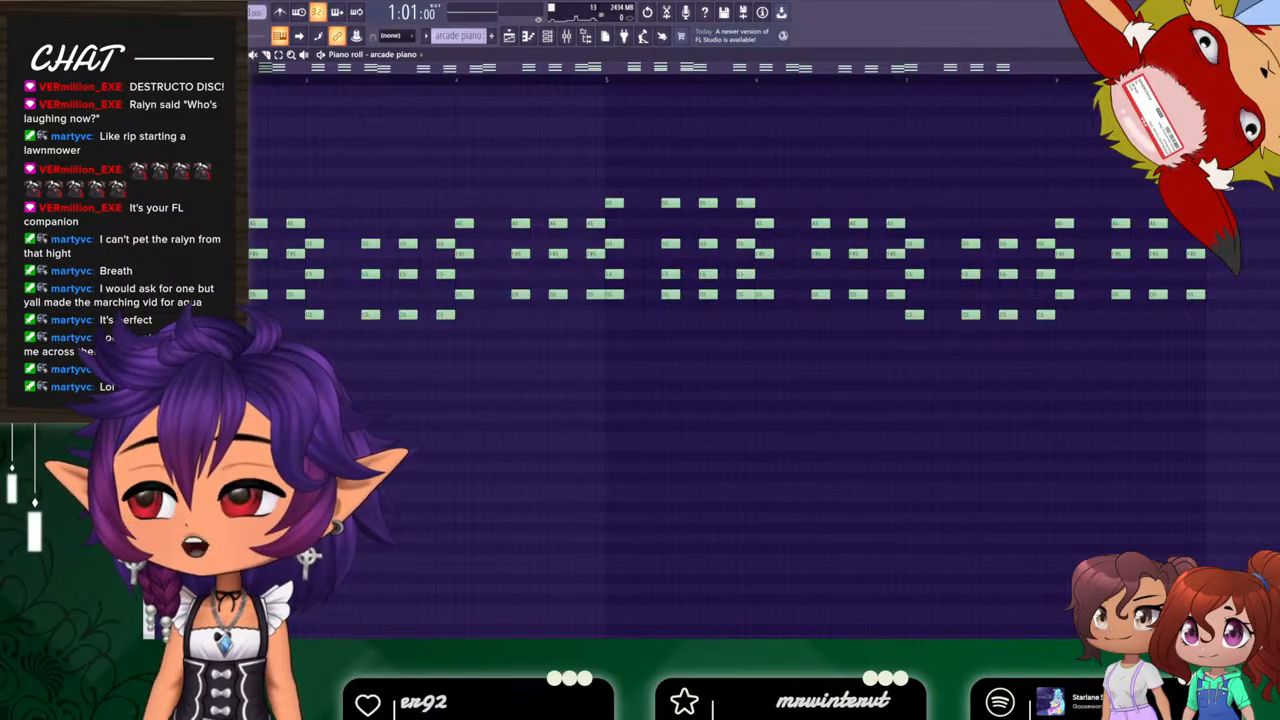
click(506, 38)
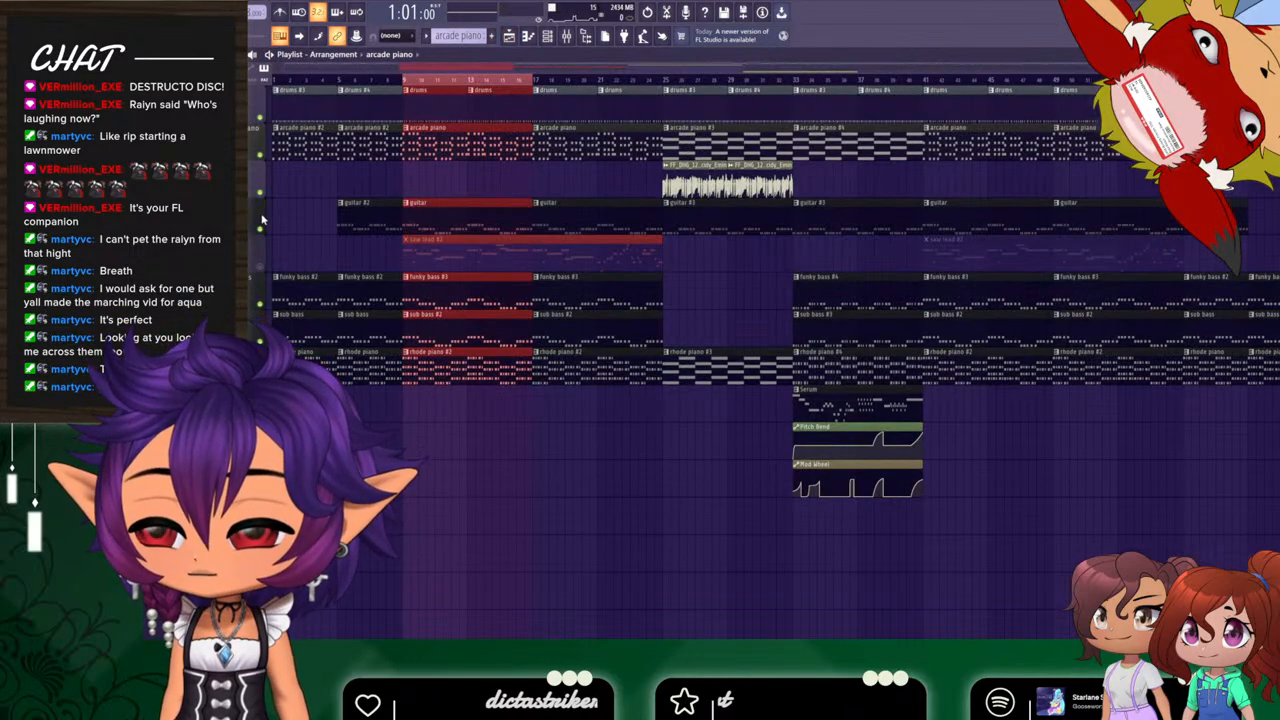
Examine the guitar pattern's notes and its Serum patch, sounding a note on the synth, and close the synth window.
double_click(460, 208)
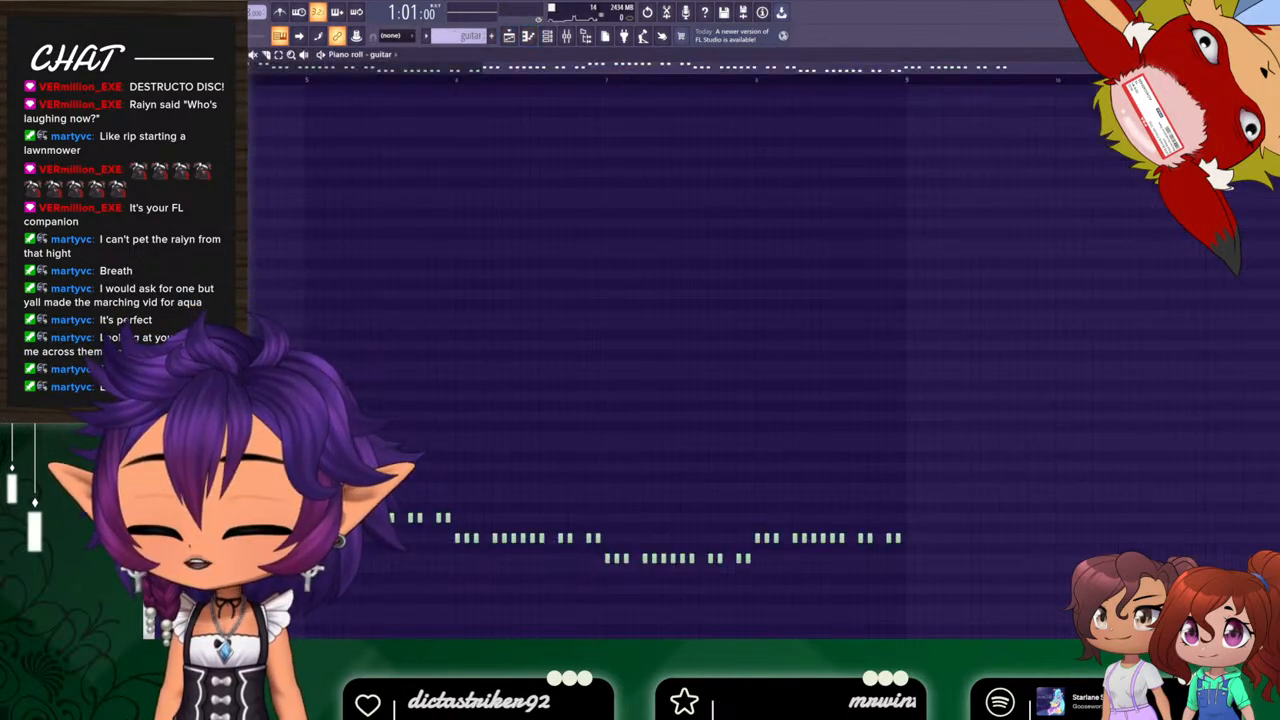
key(F5)
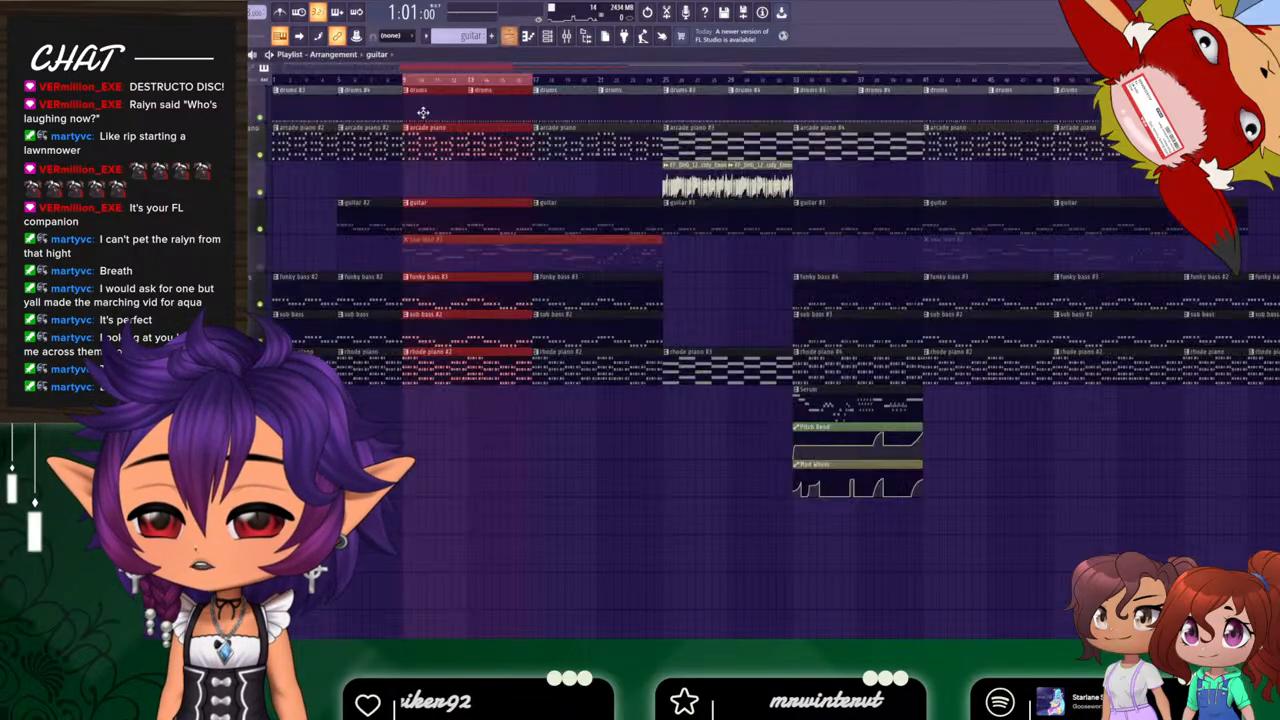
double_click(255, 230)
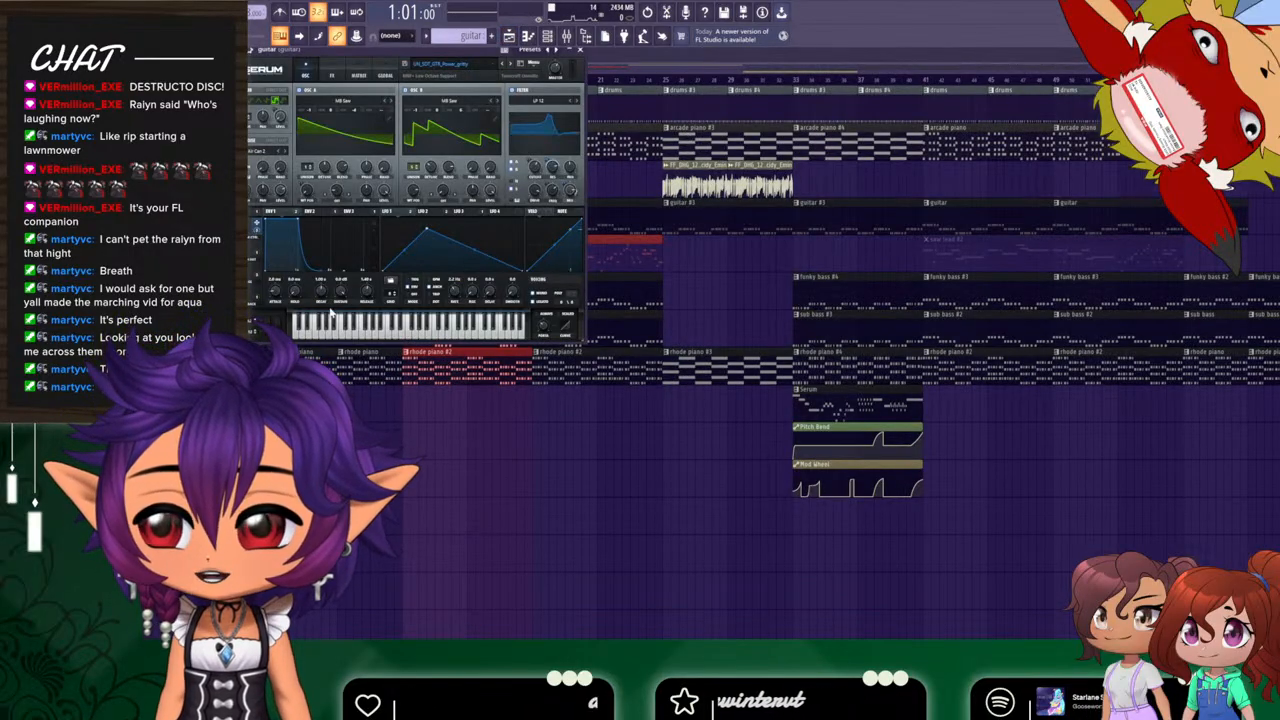
click(328, 337)
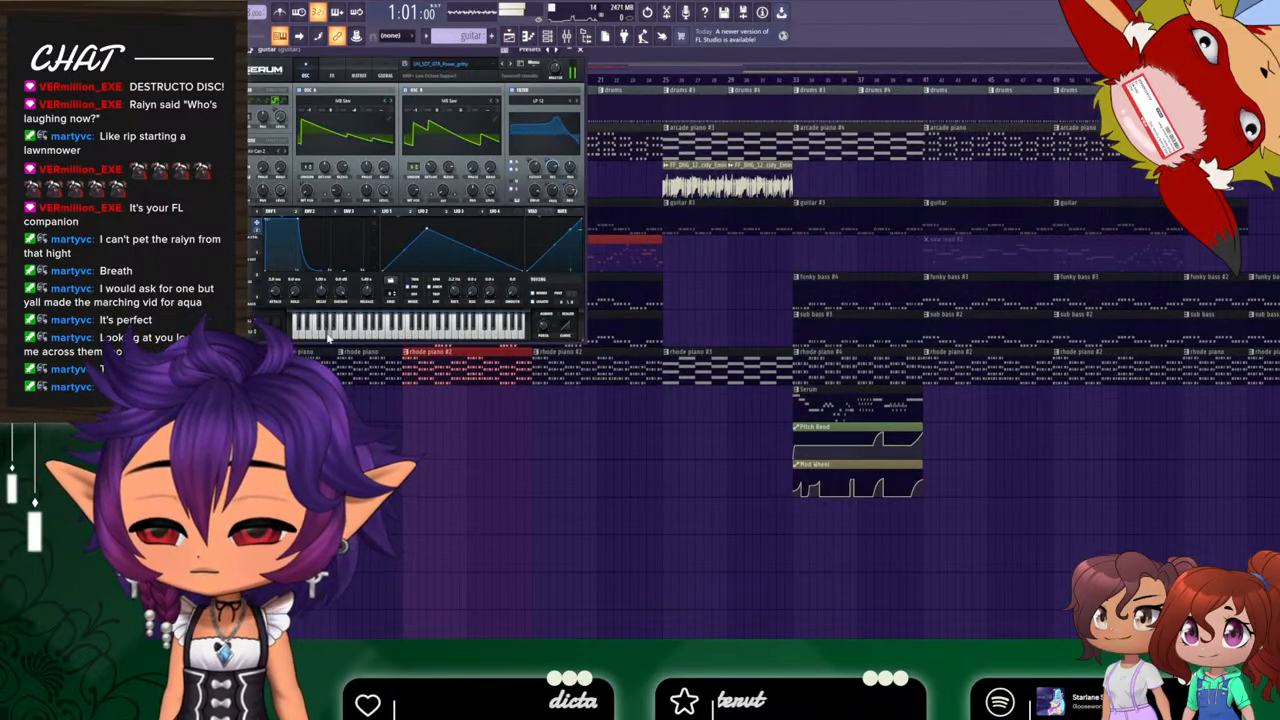
click(402, 347)
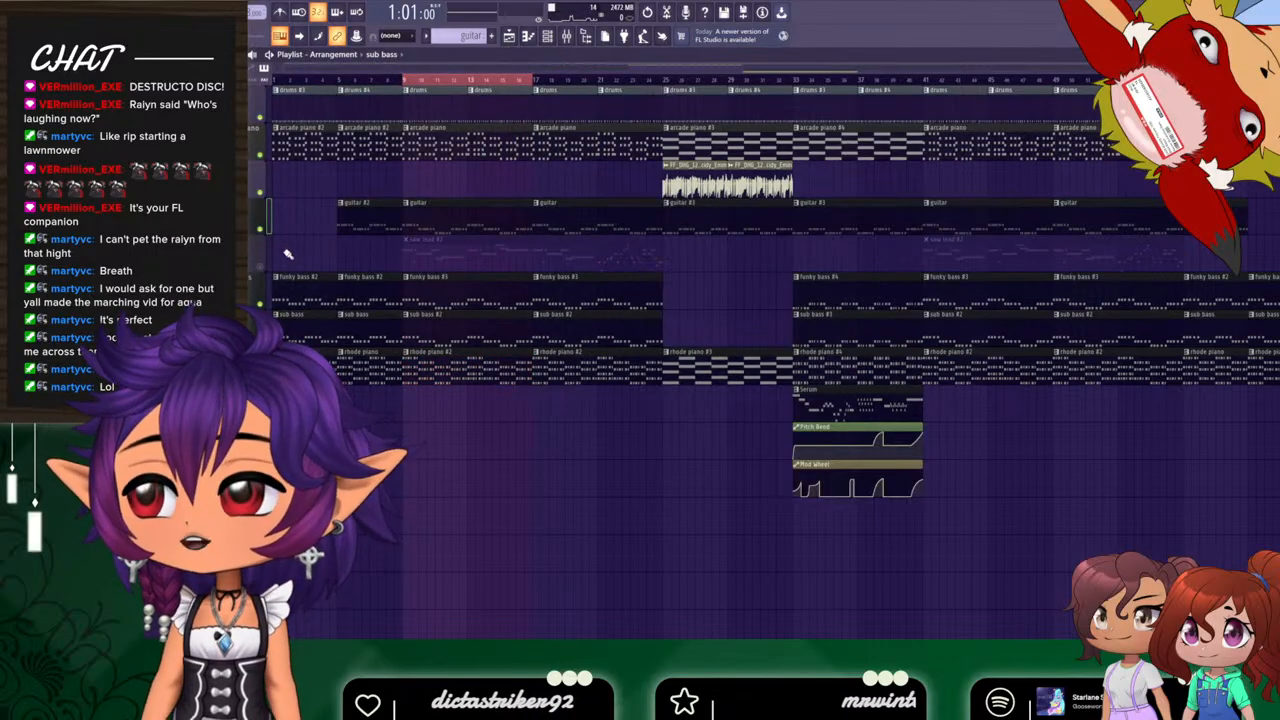
double_click(253, 224)
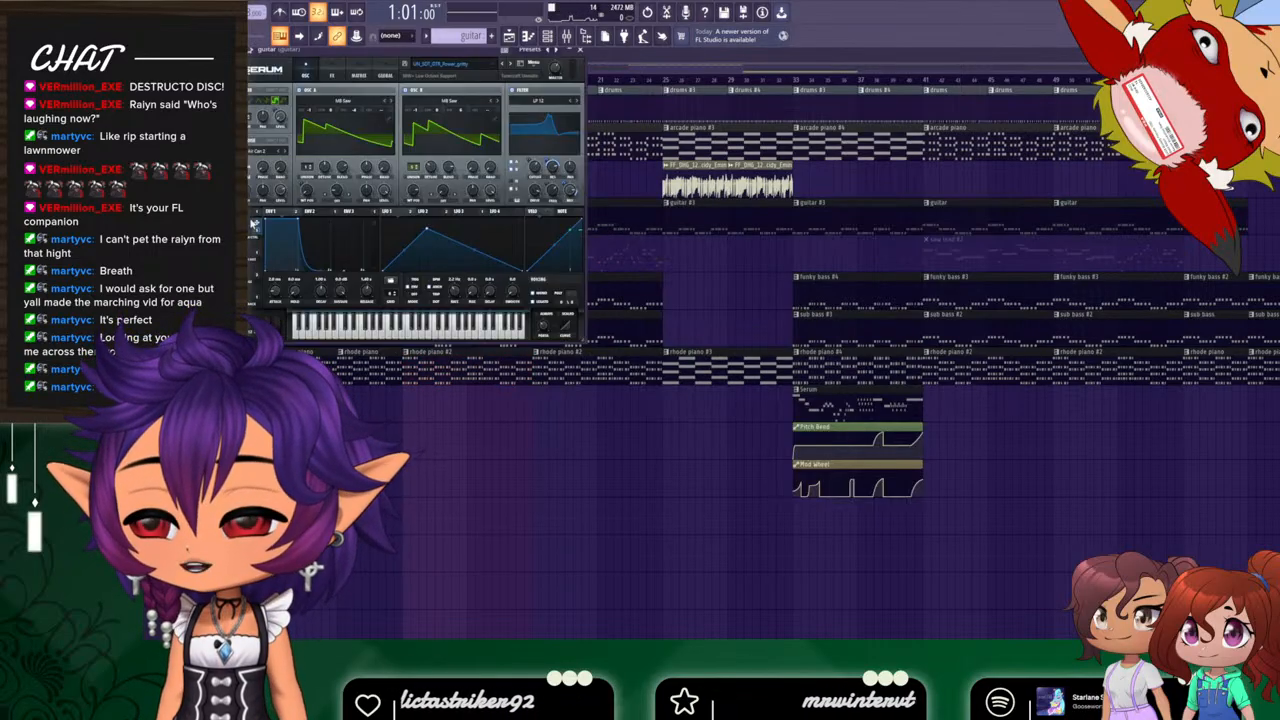
click(579, 51)
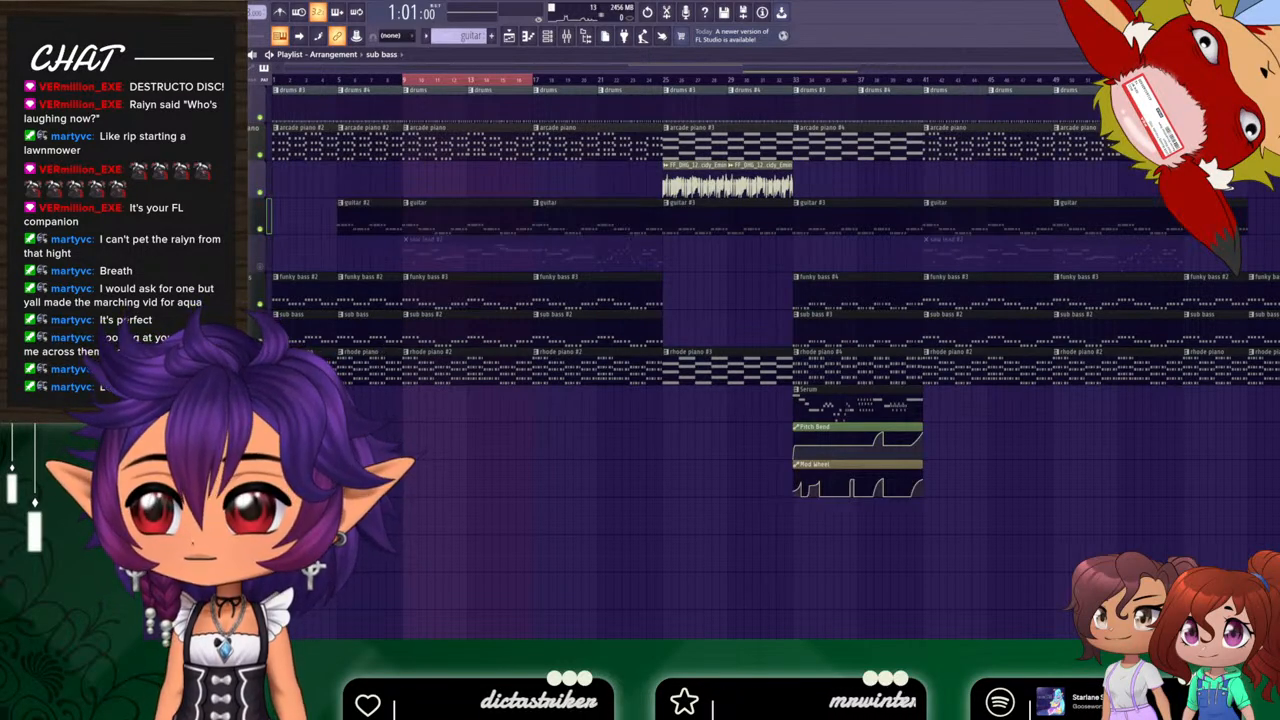
Inspect the funky bass pattern's notes at bar 9 and its instrument window, and close that window.
double_click(430, 287)
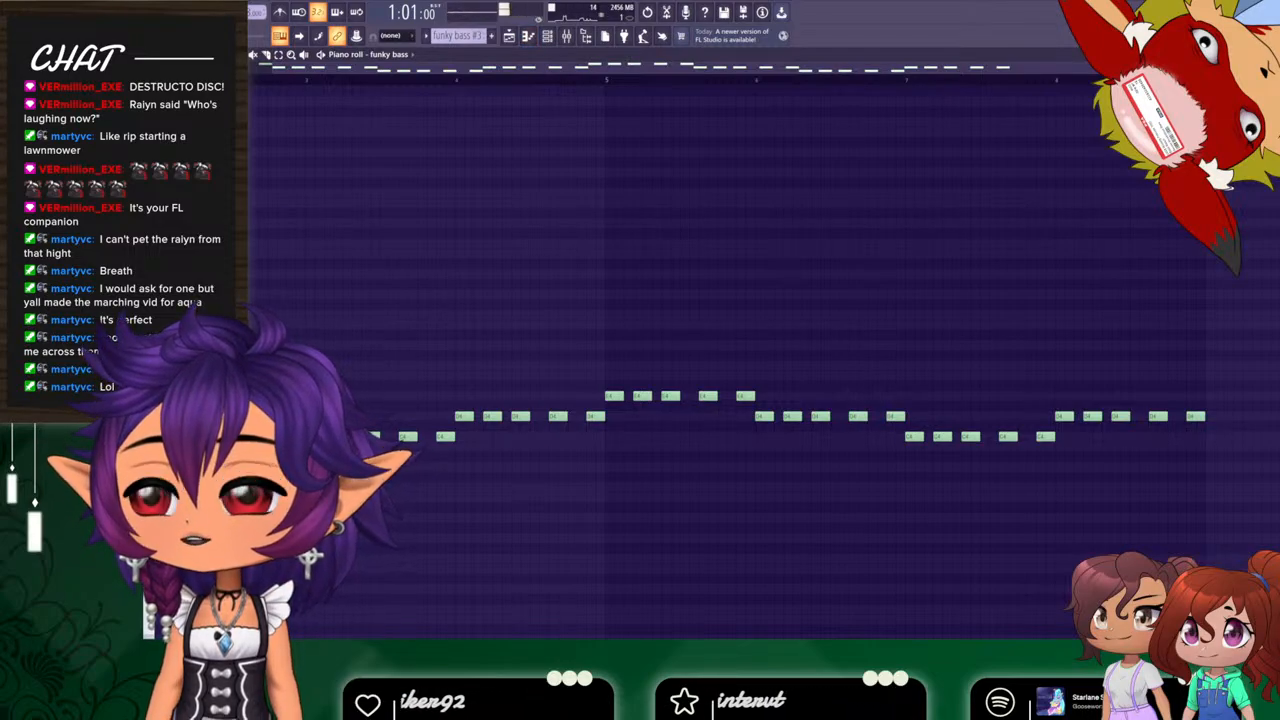
click(509, 37)
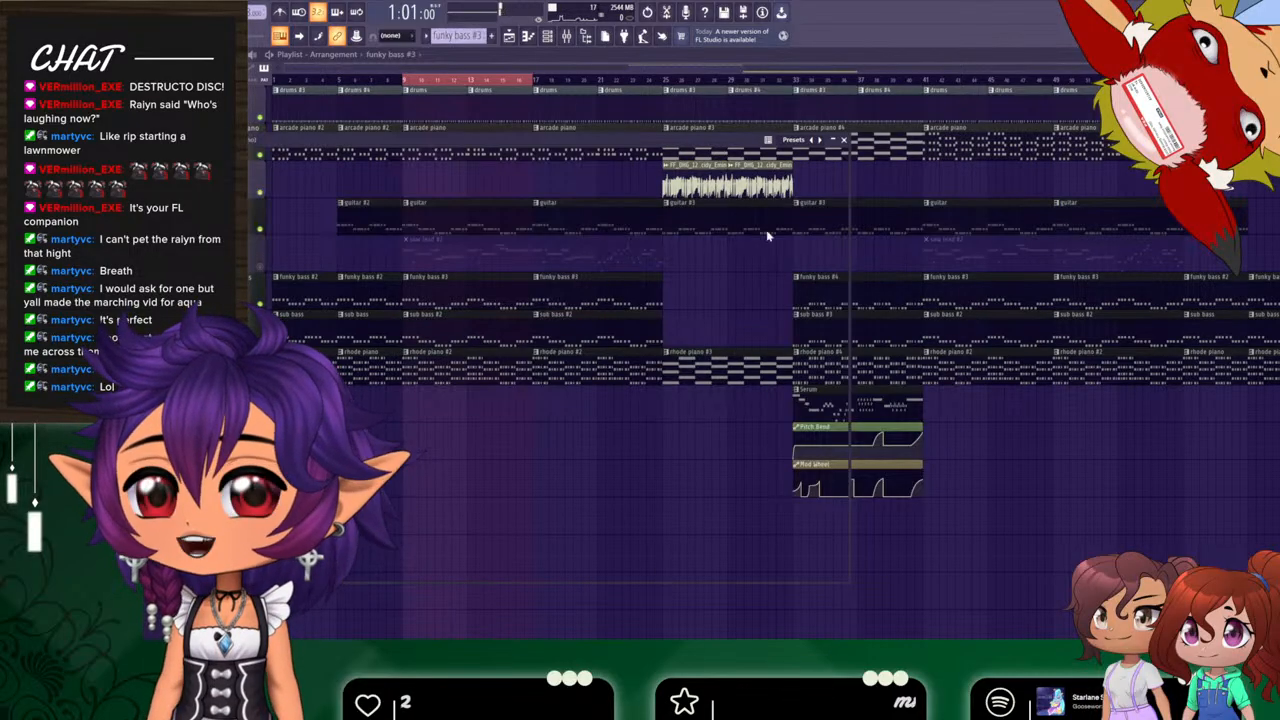
click(845, 141)
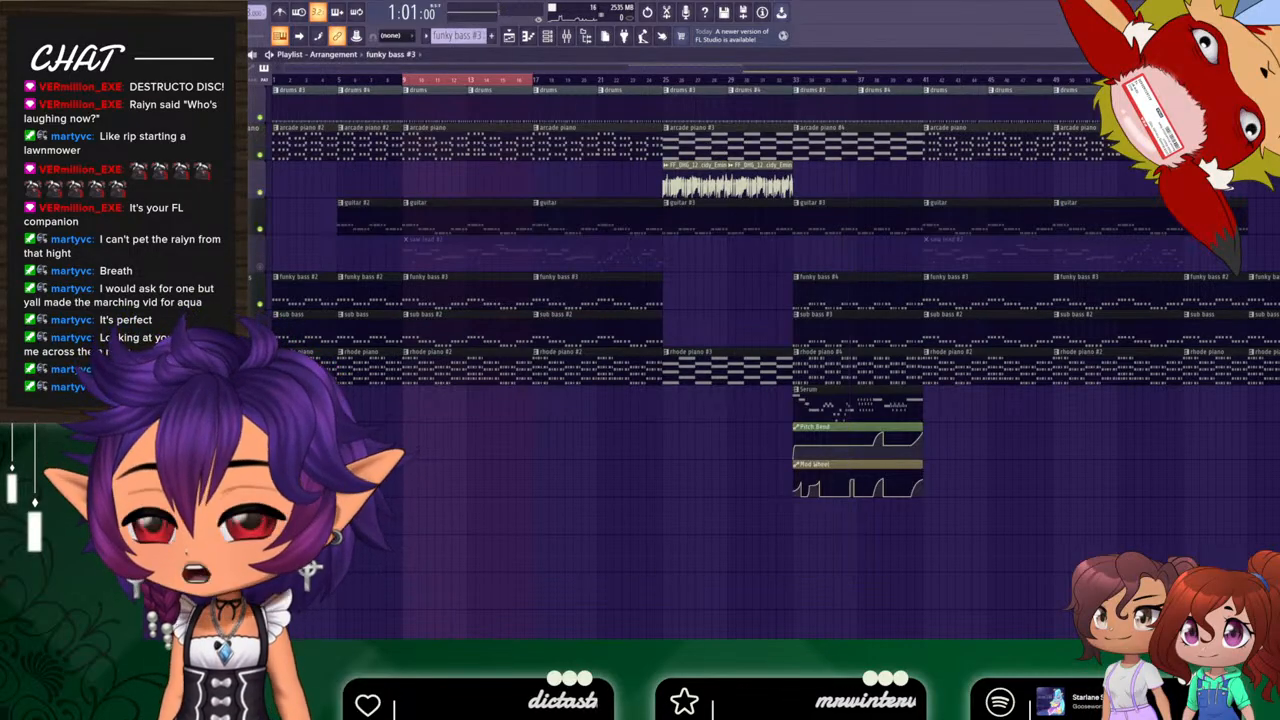
Play bars 9 to 16 of the arrangement in song mode and clear the time selection.
key(space)
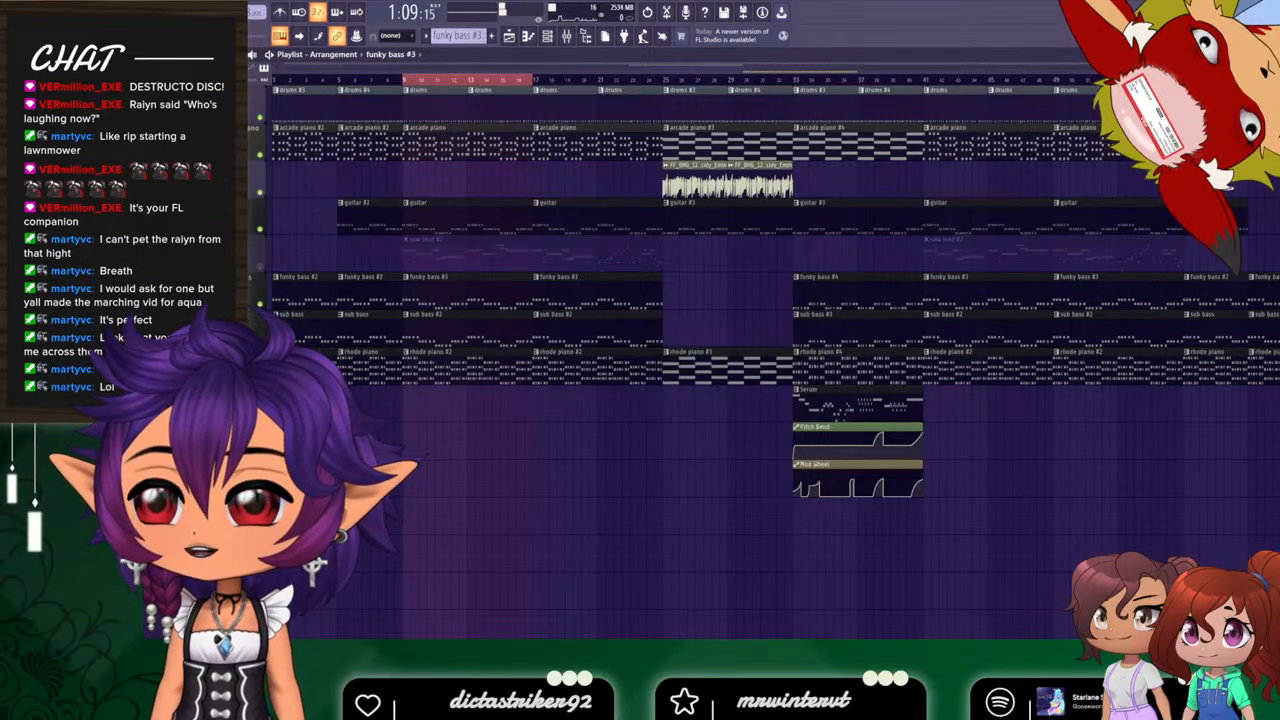
key(l)
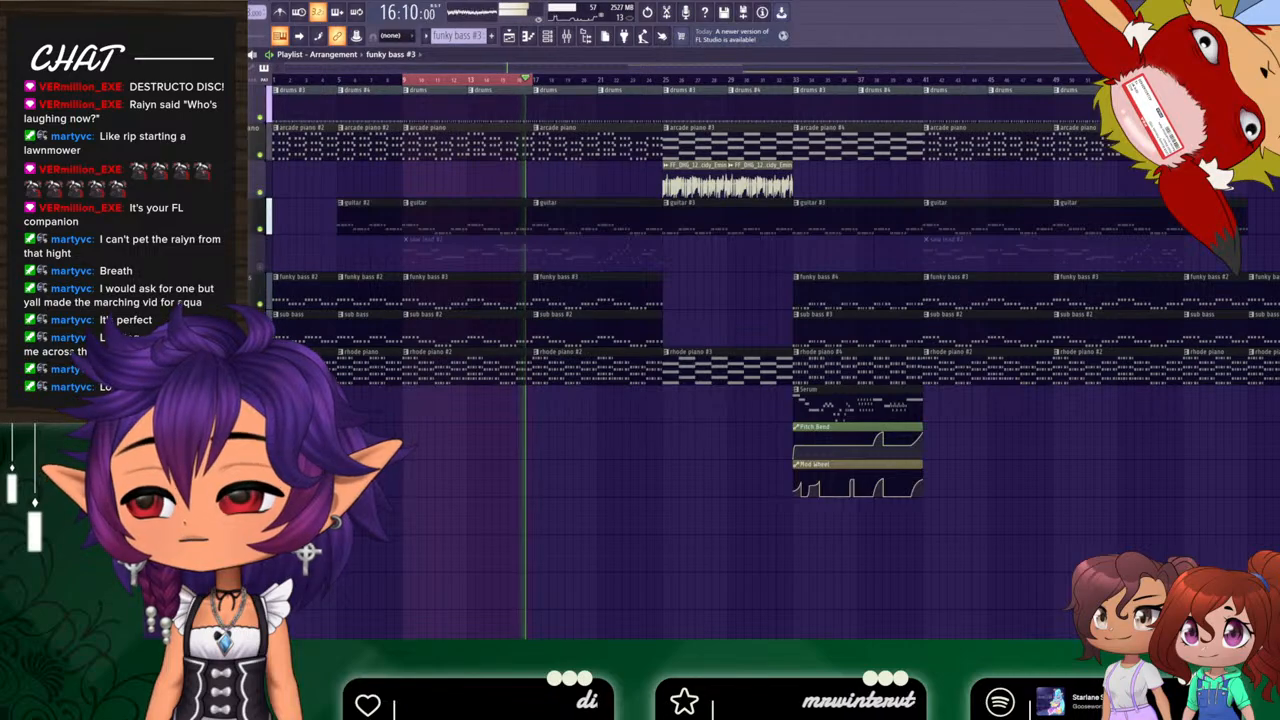
key(space)
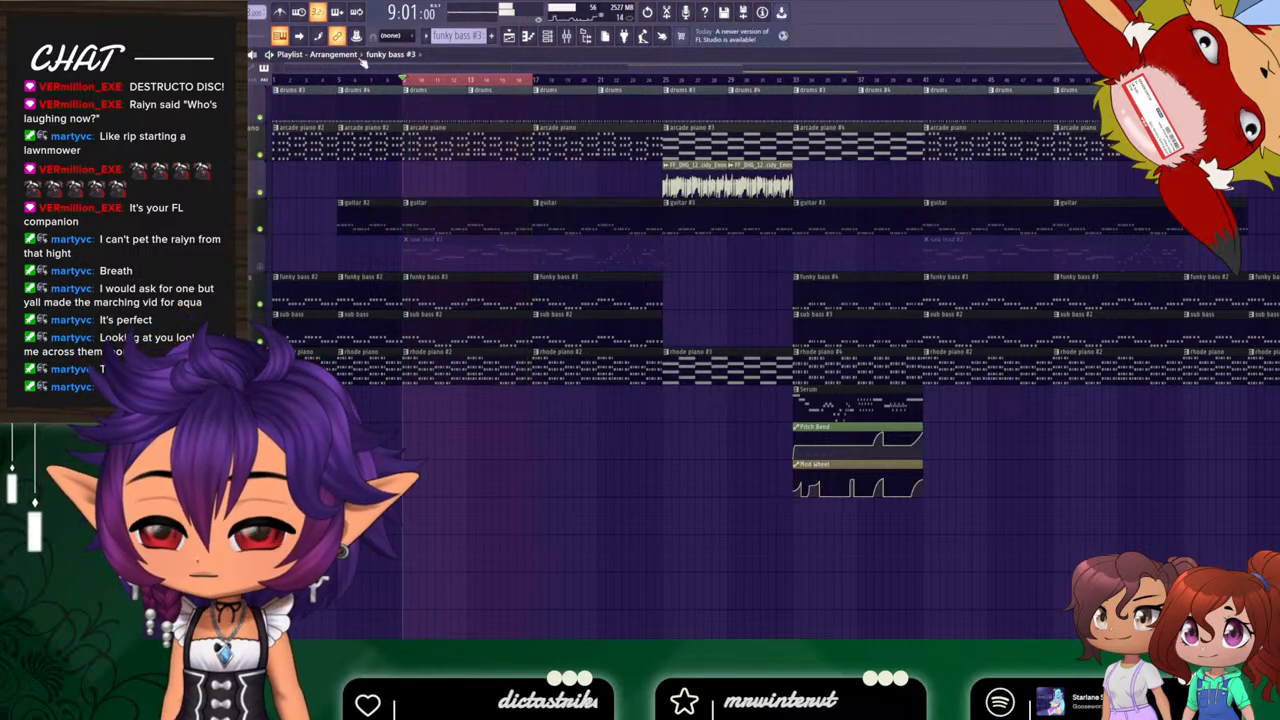
drag(537, 88, 403, 86)
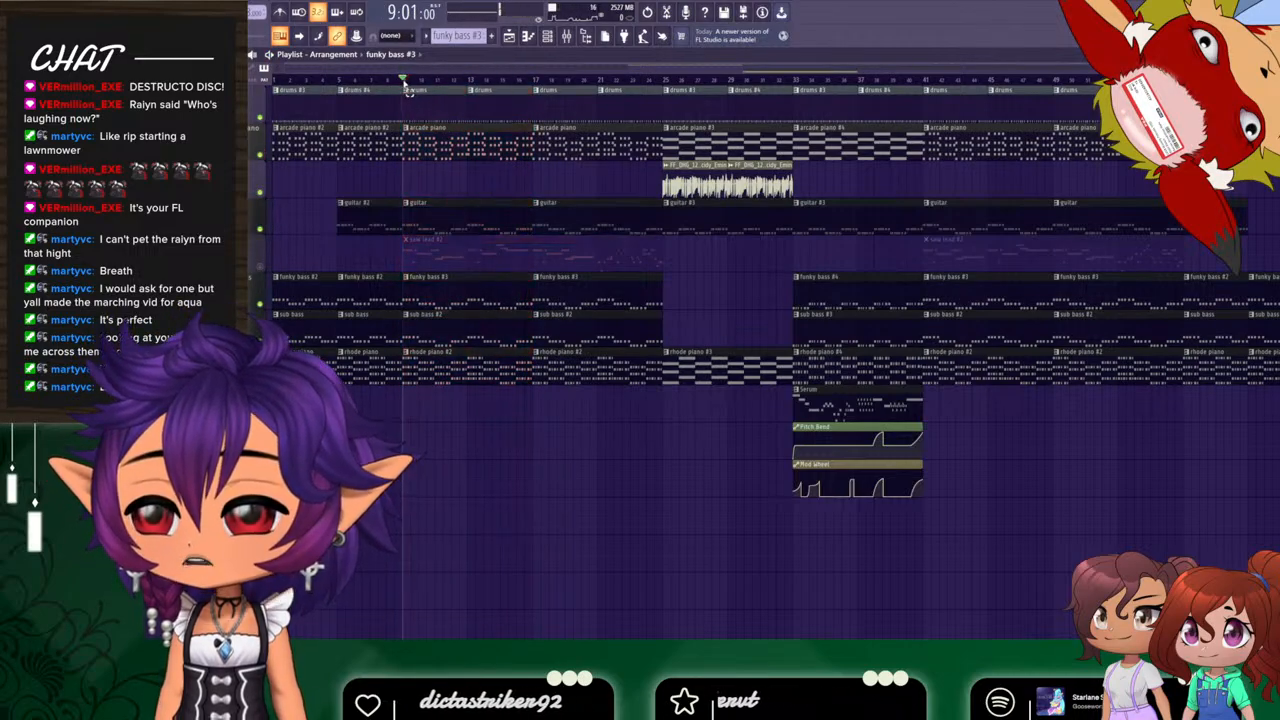
Unmute the saw lead track and listen to it soloed from bar 9.
click(260, 267)
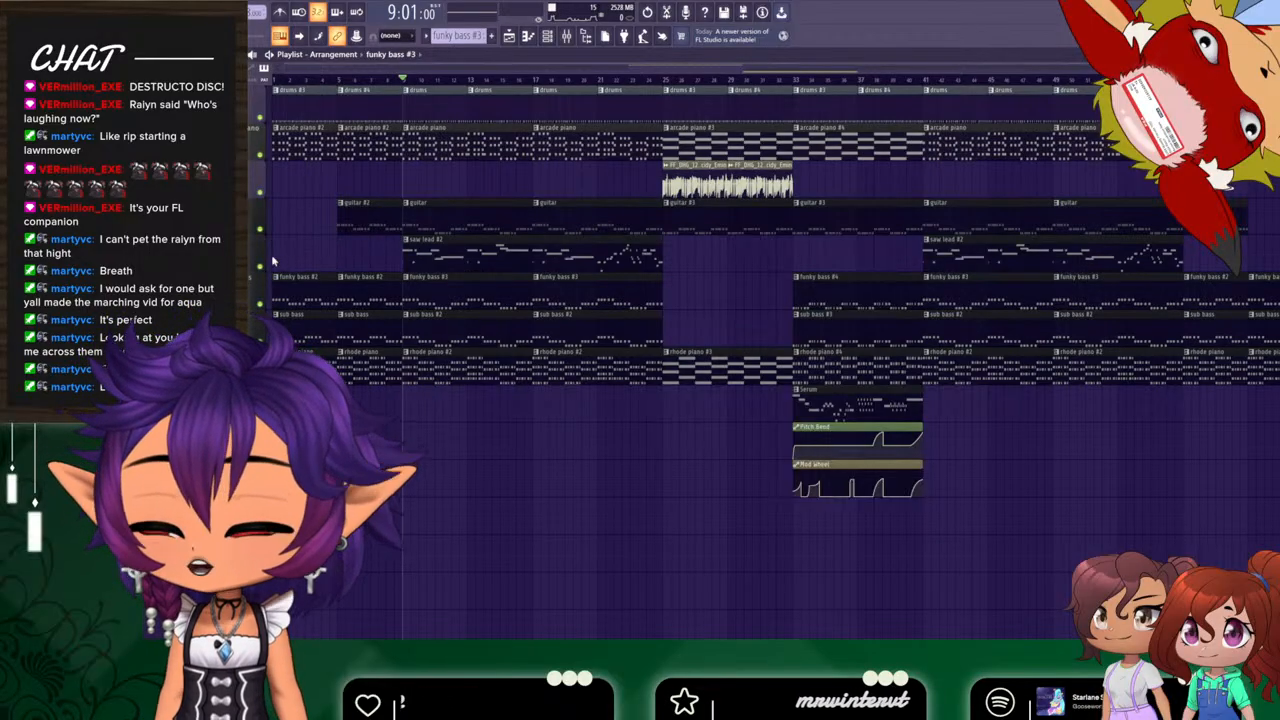
right_click(259, 267)
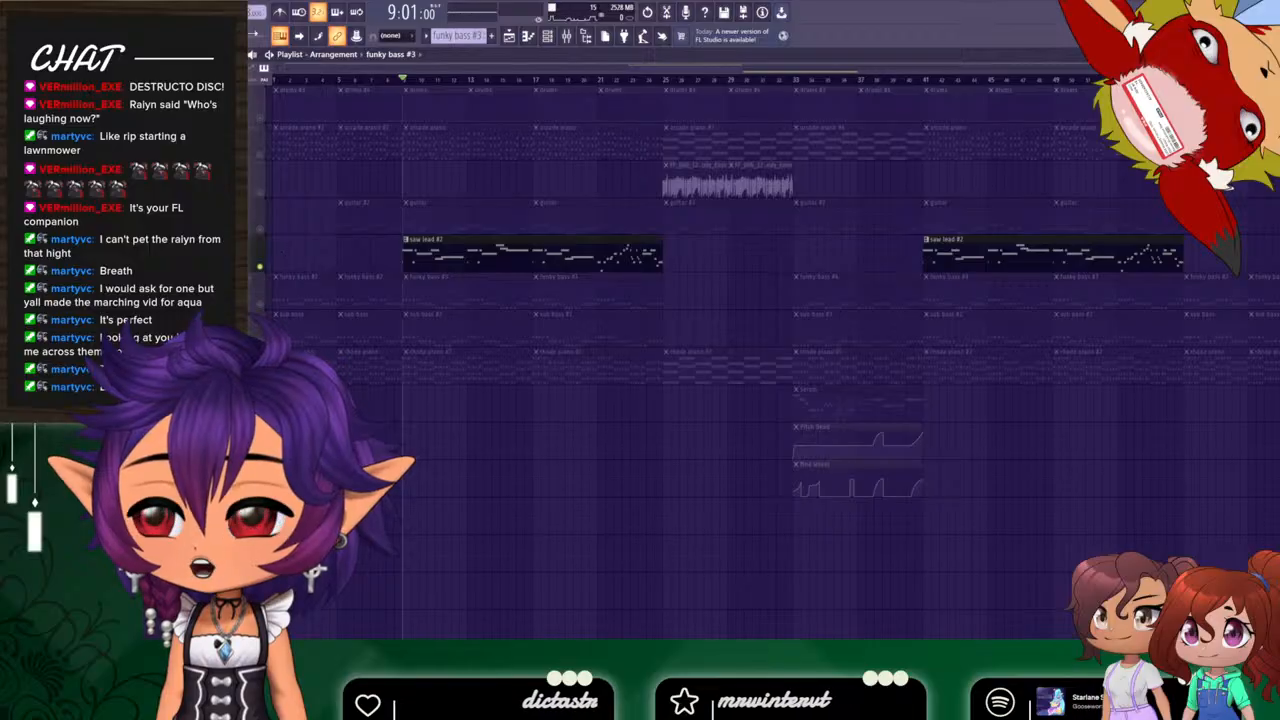
key(space)
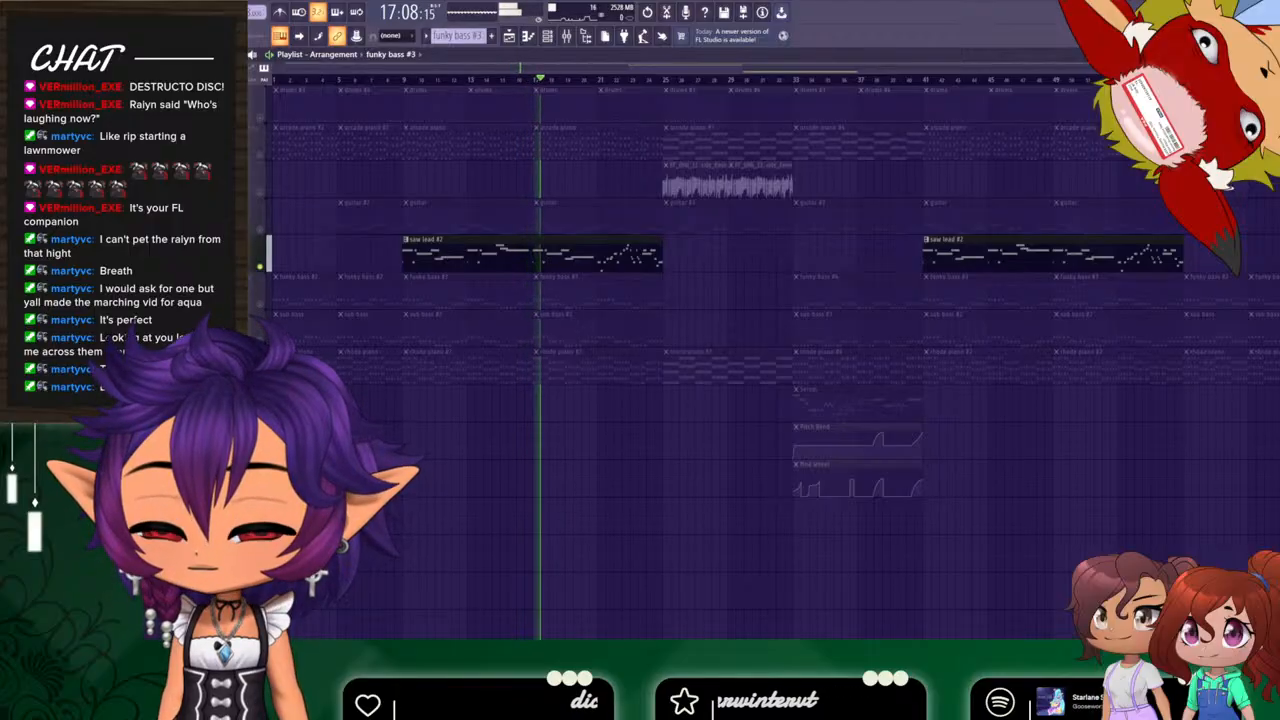
key(space)
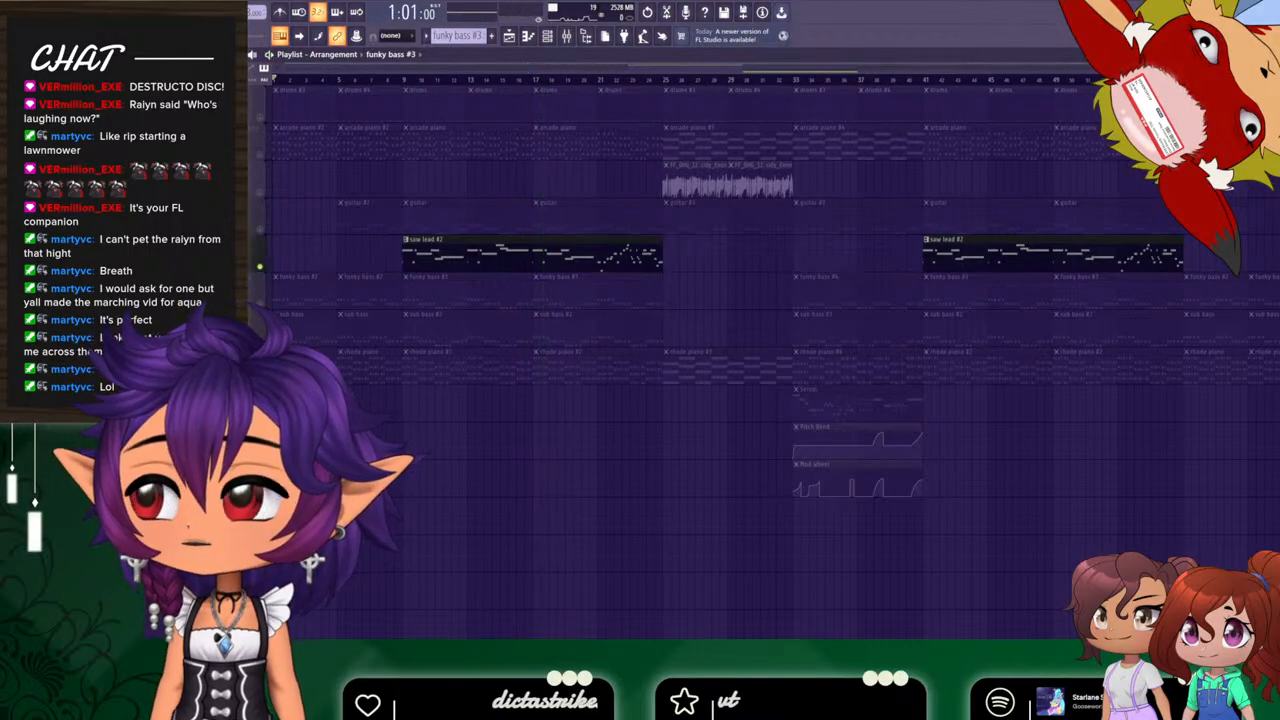
right_click(261, 274)
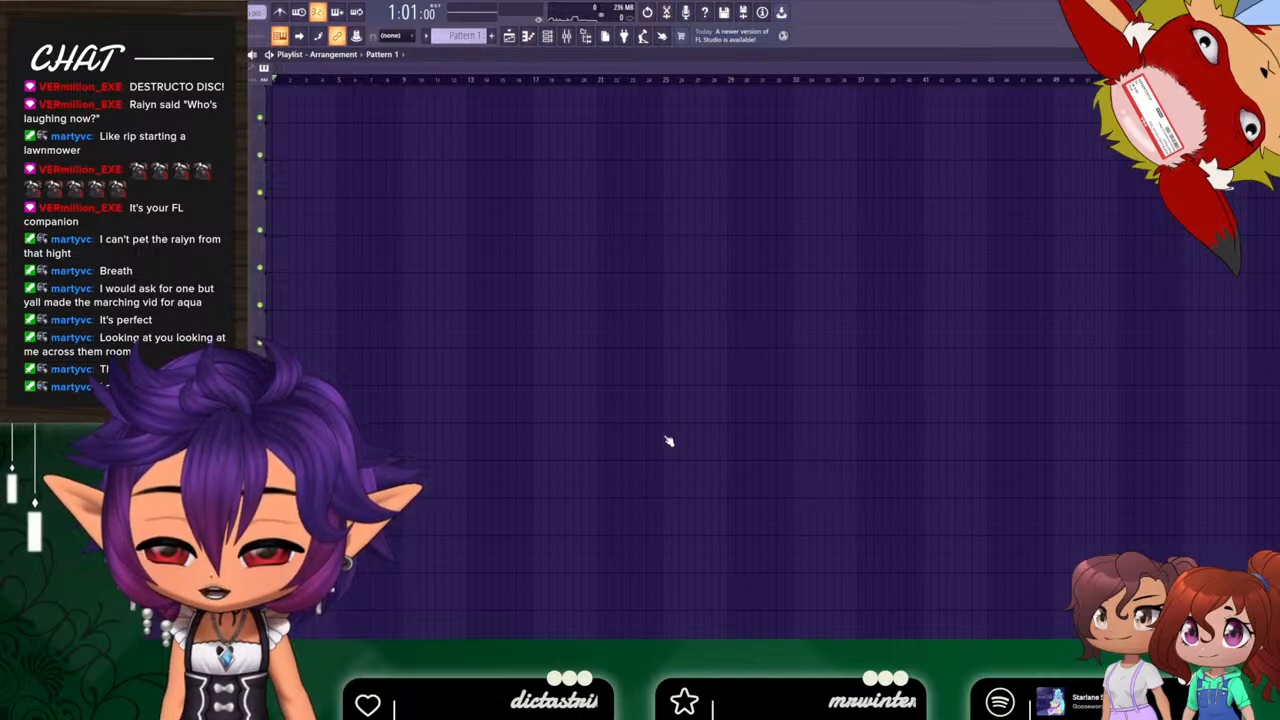
Load the project built from drum loops and a Serum channel, close the Serum window, and play its arrangement.
click(205, 110)
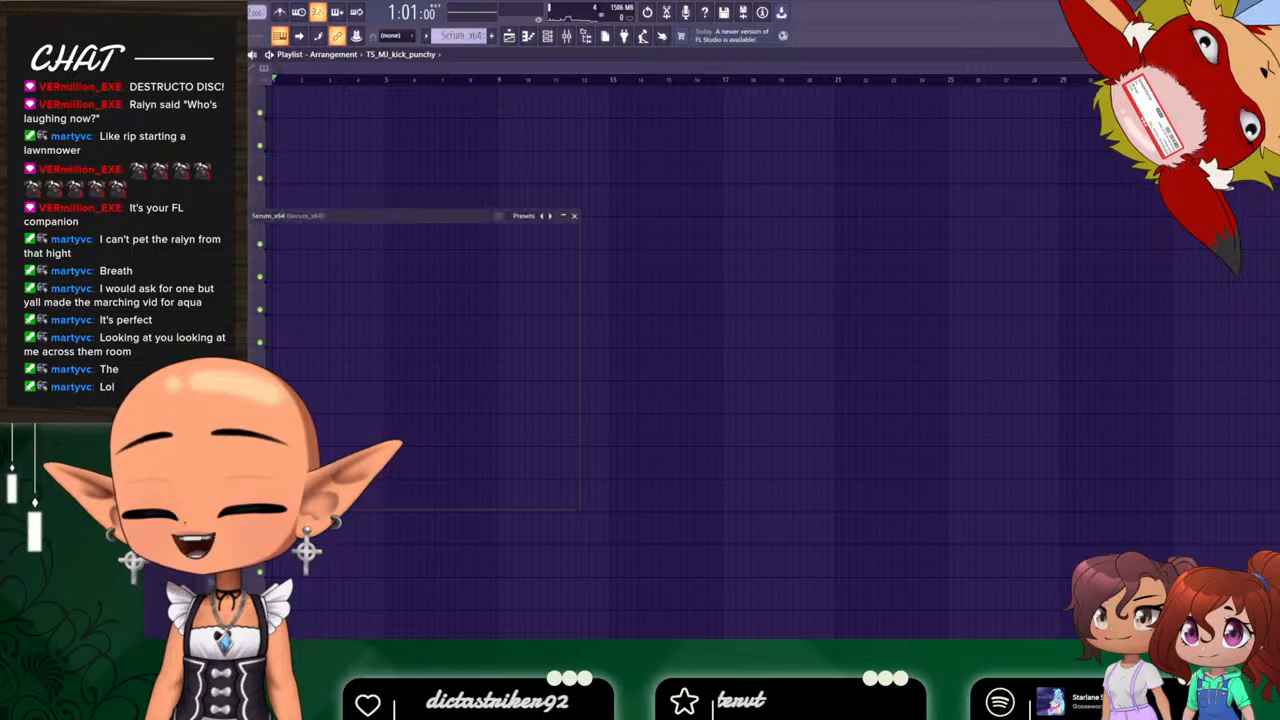
click(574, 214)
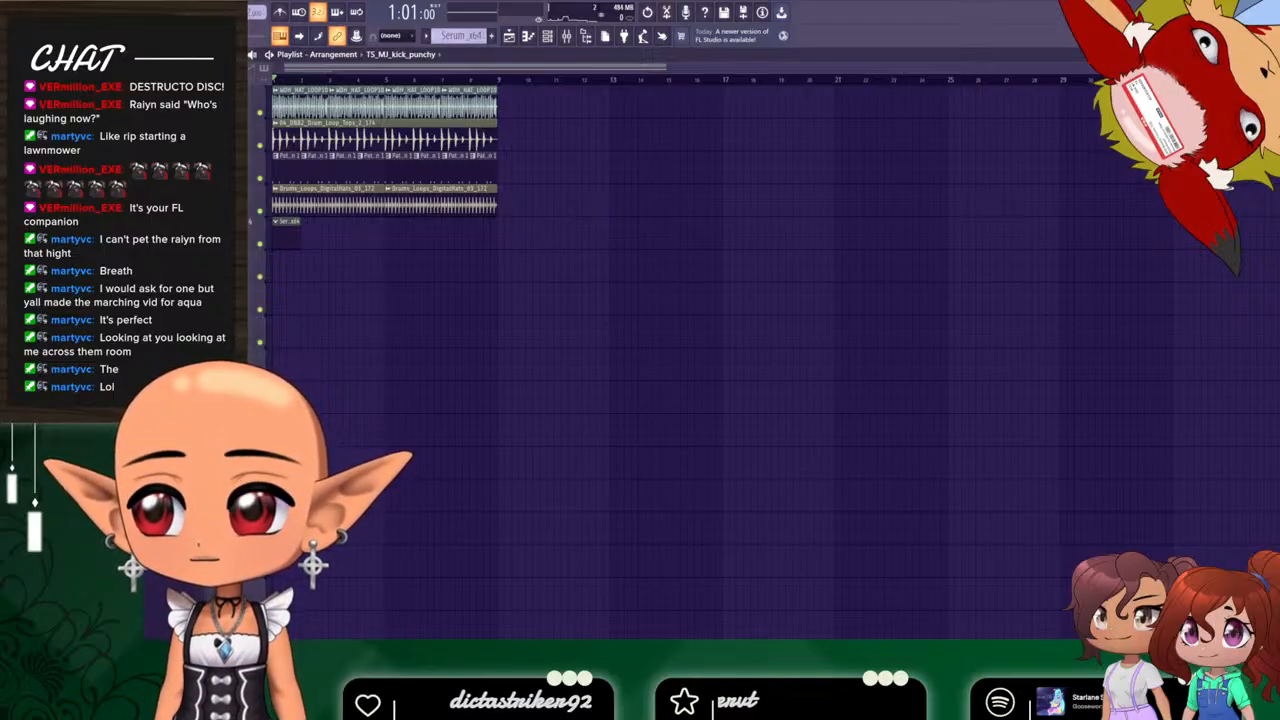
key(space)
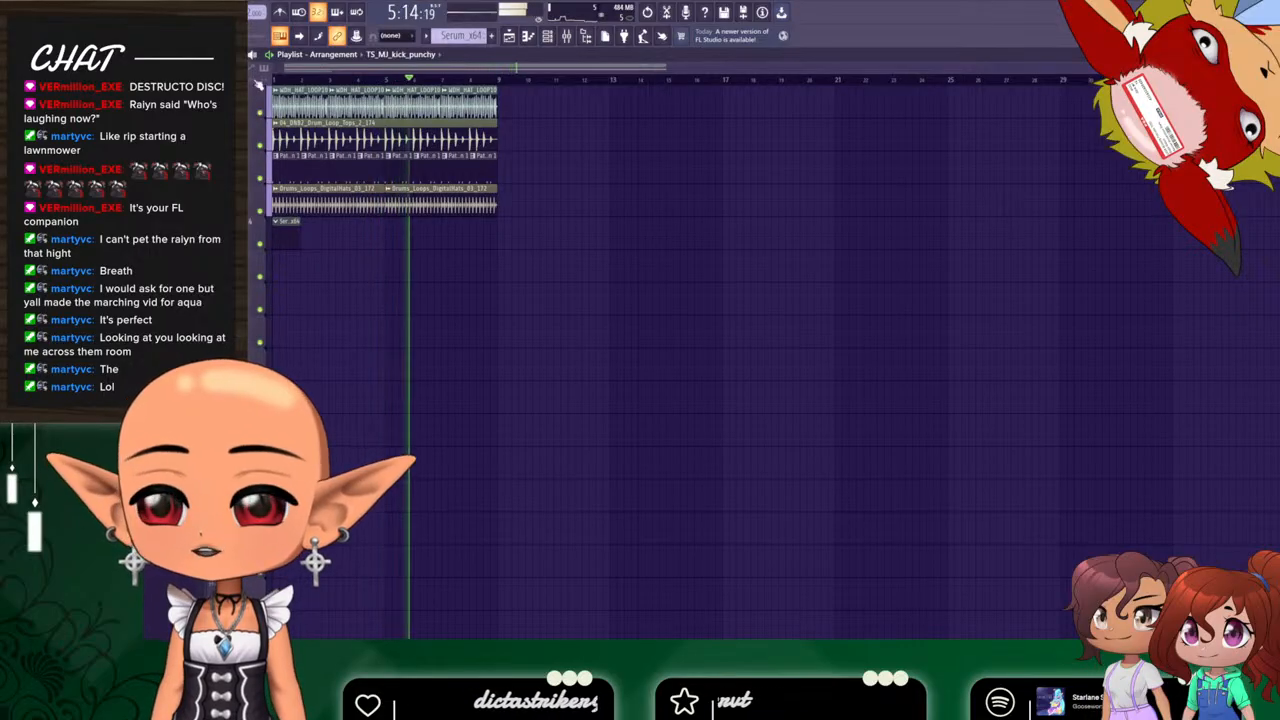
key(space)
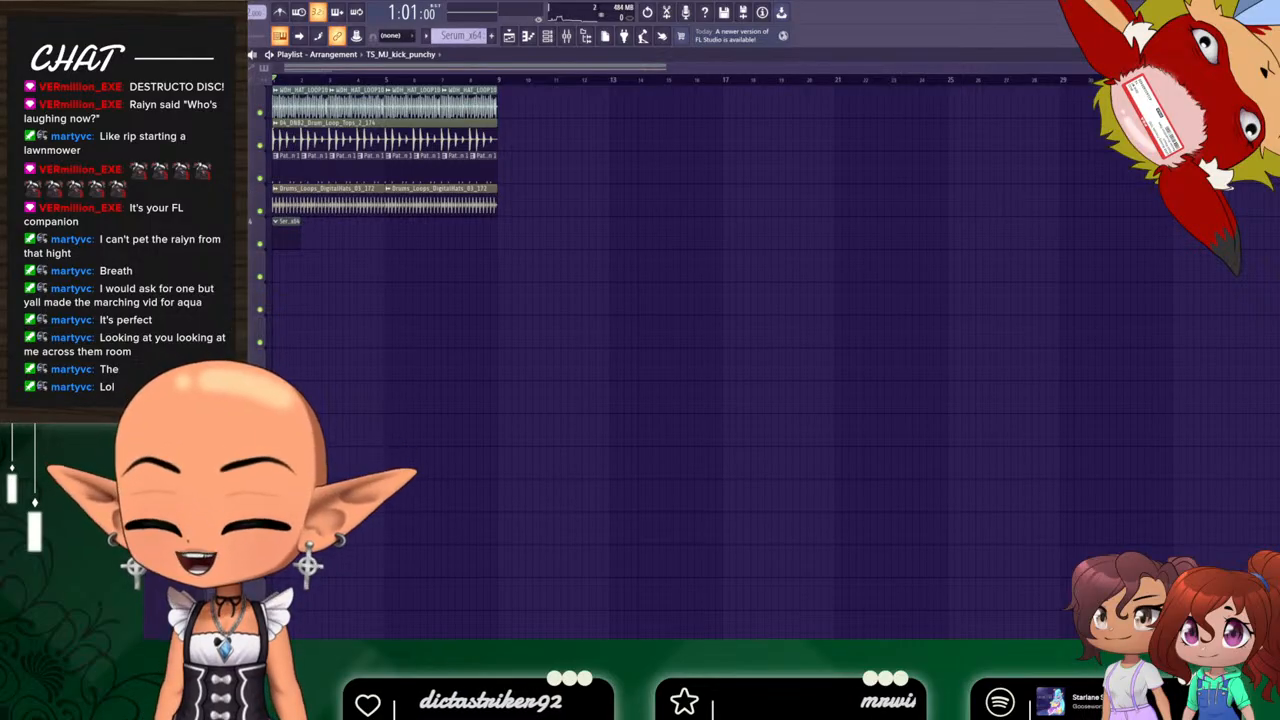
key(space)
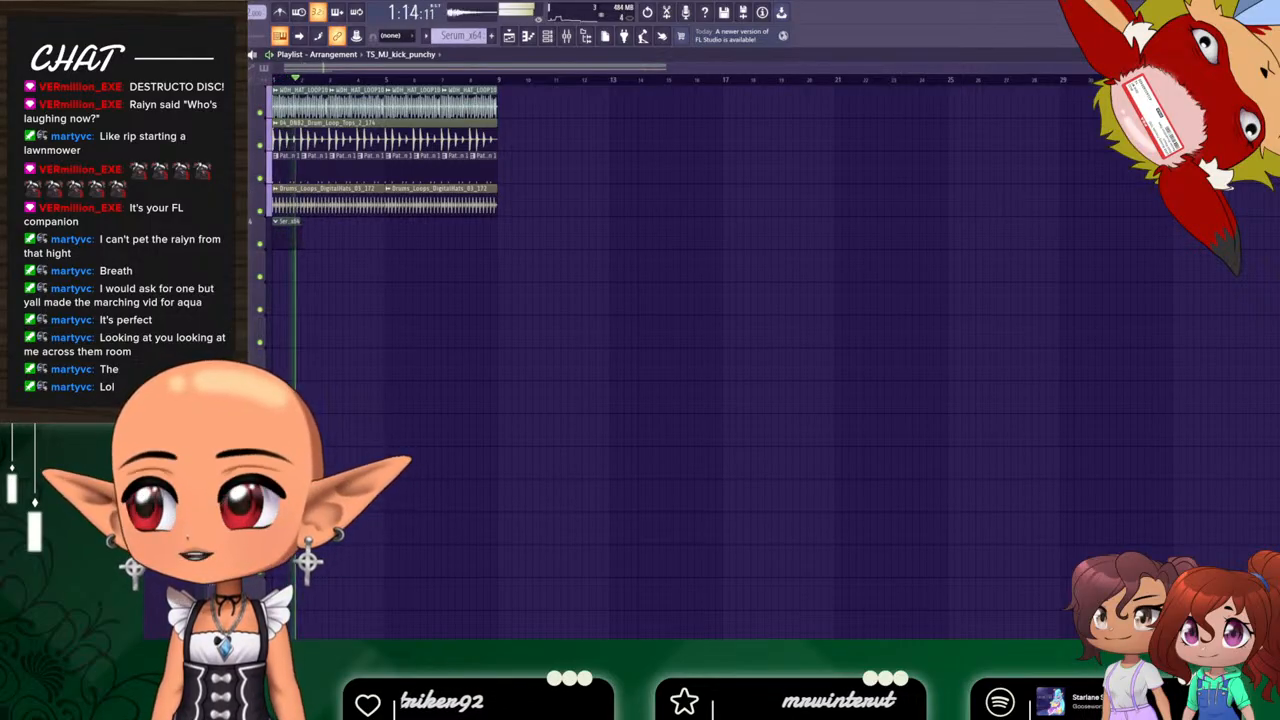
key(space)
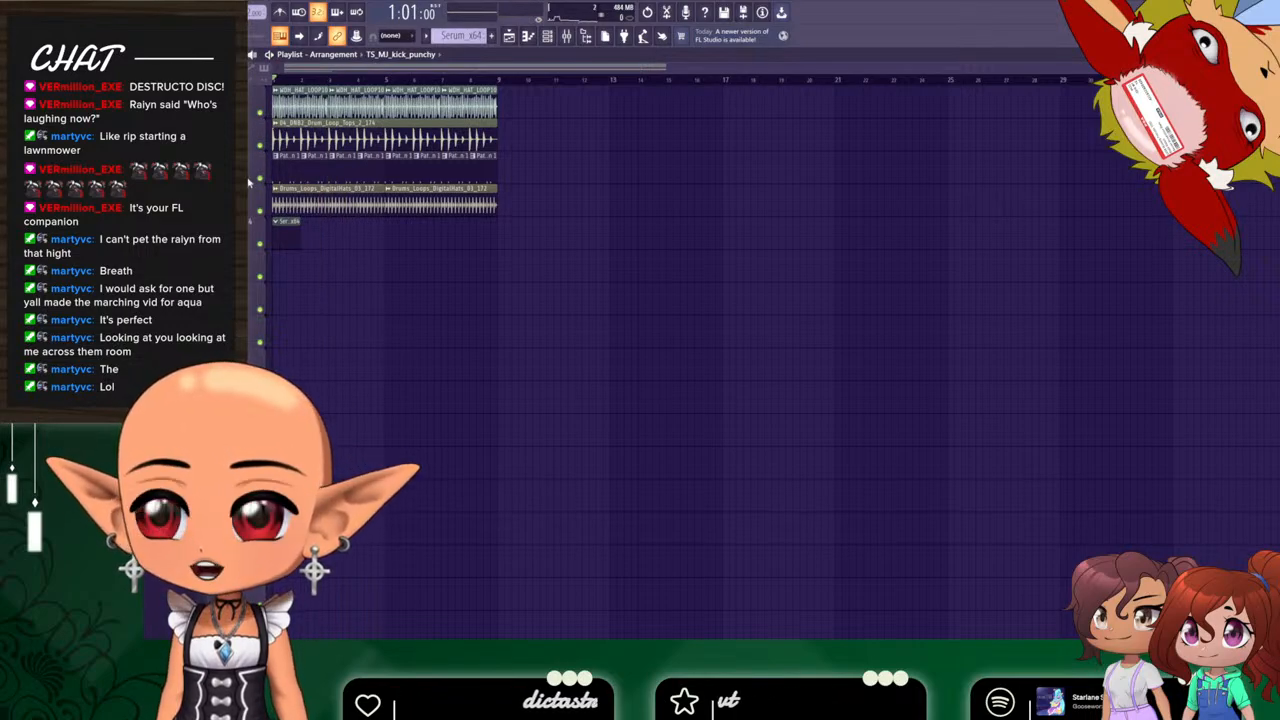
Audition the drum loops with the DigitalHats track muted, and again with the uppermost hat loop track muted instead.
click(258, 210)
key(space)
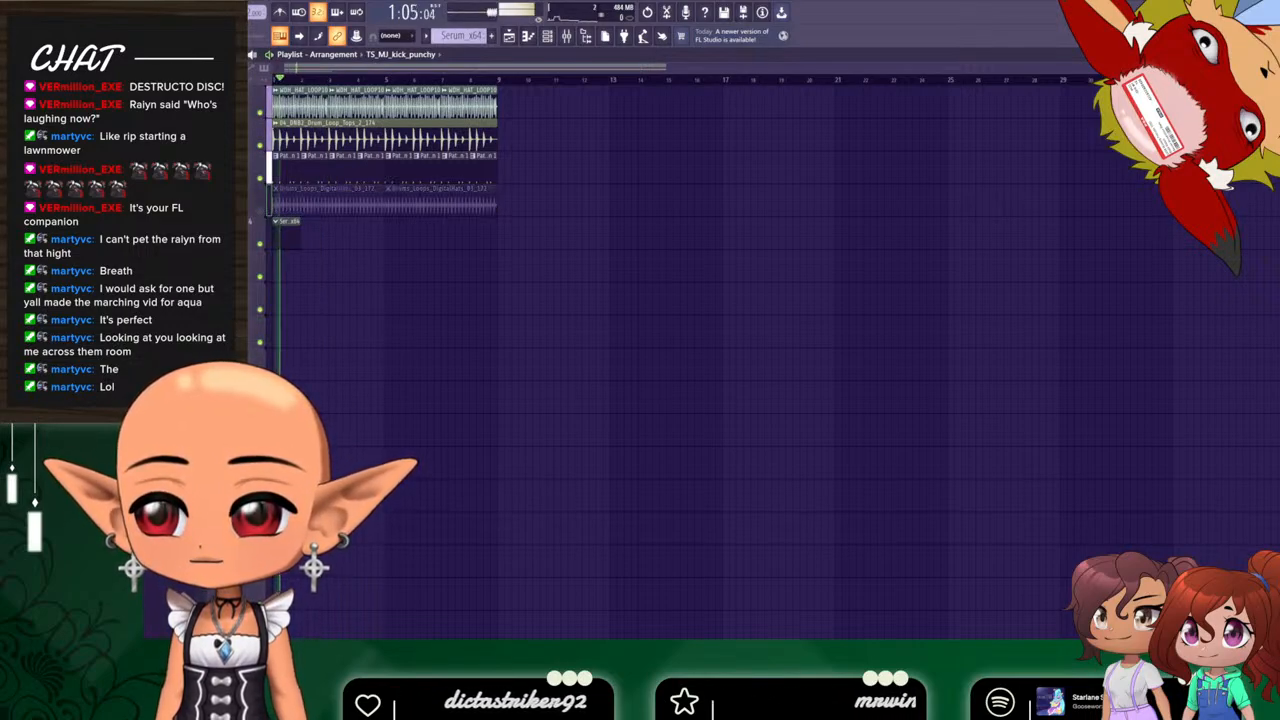
key(space)
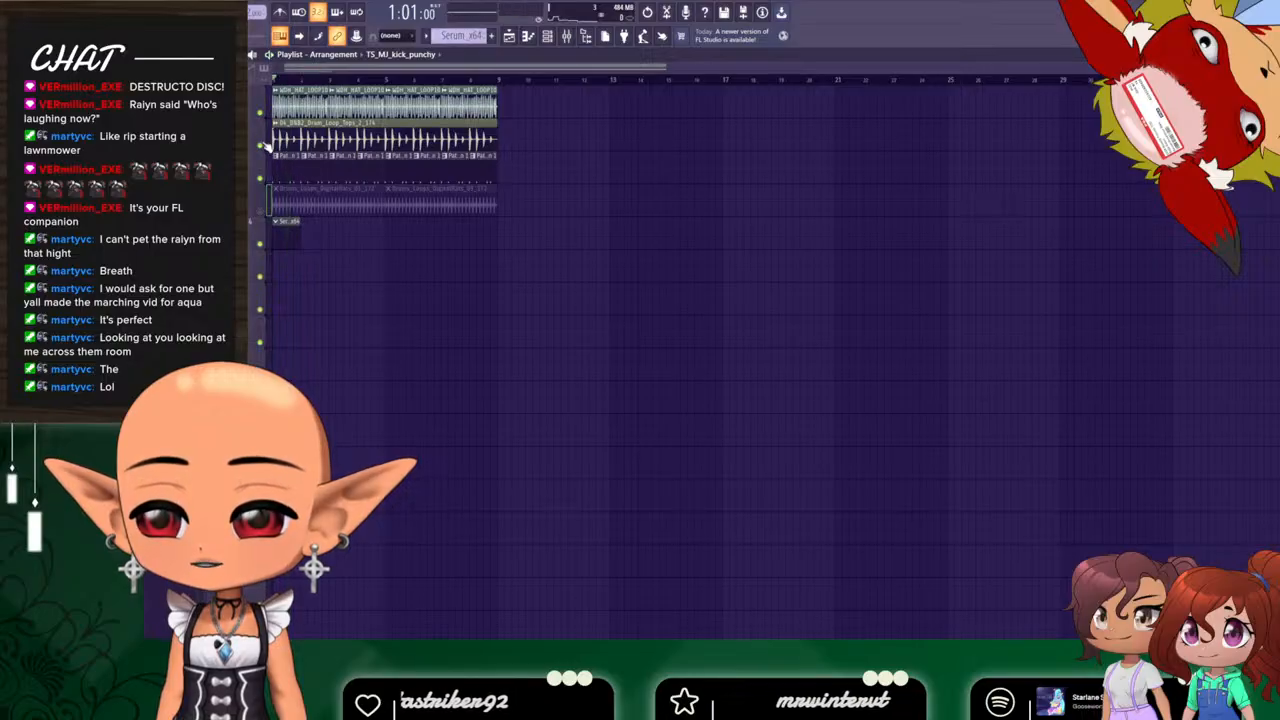
click(261, 114)
click(260, 211)
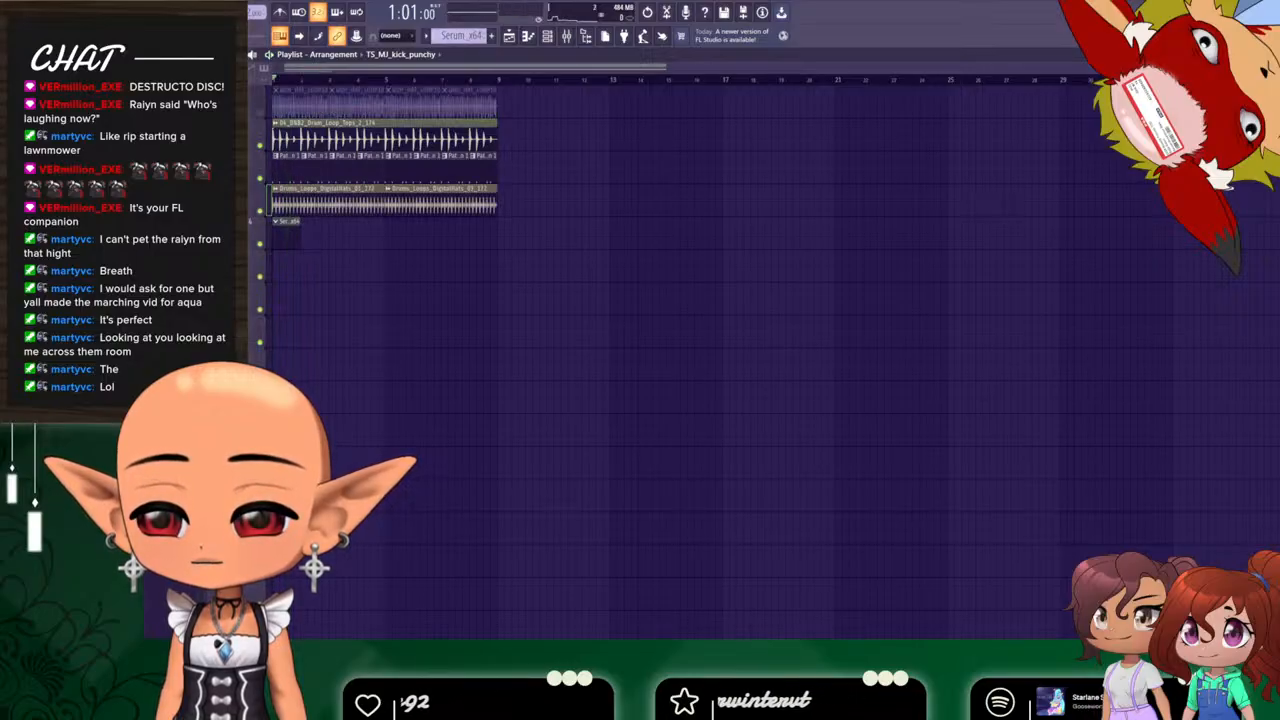
key(space)
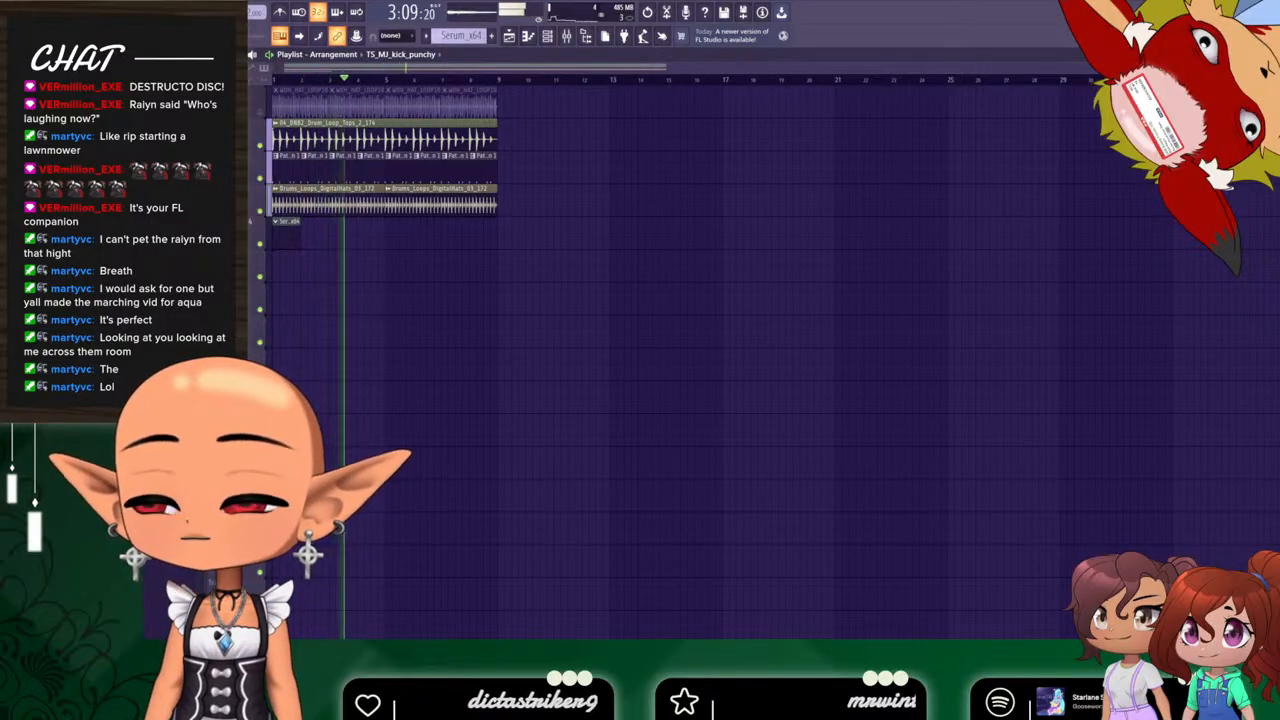
key(space)
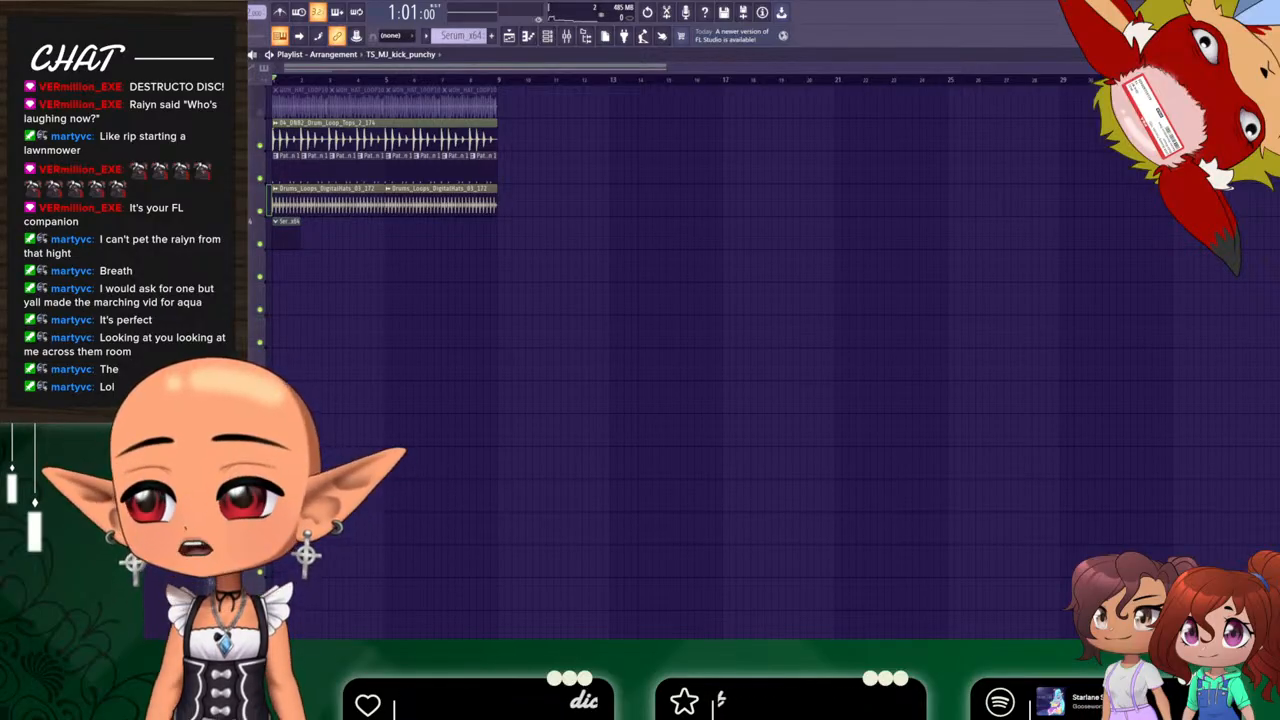
Load the project with FLEX and drums patterns, close the FLEX window, and play bars 1 to 8 of its arrangement.
click(727, 445)
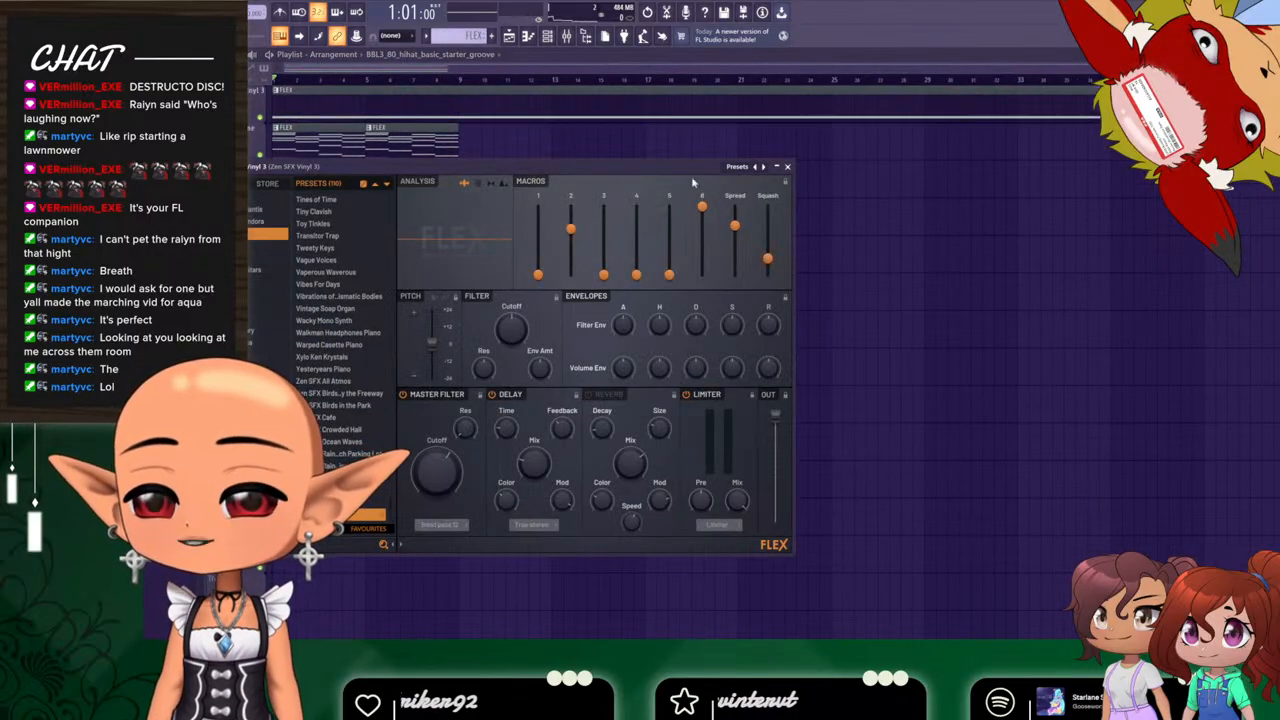
click(787, 167)
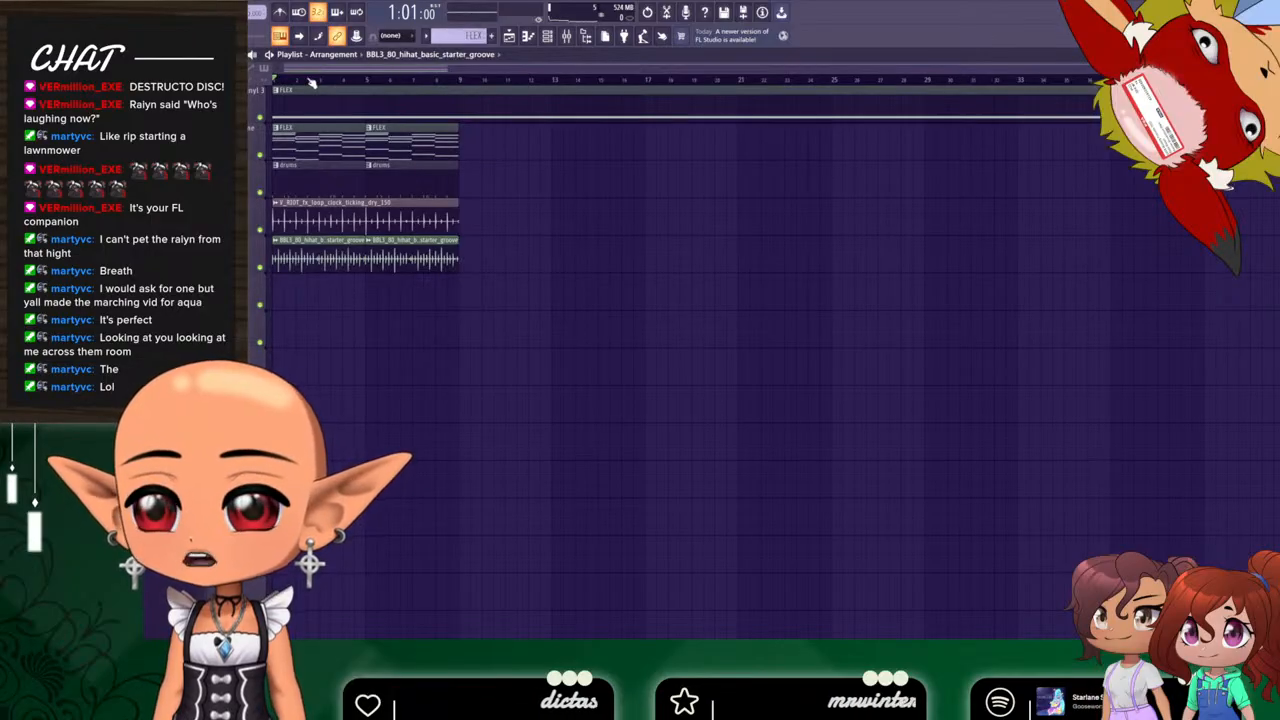
drag(284, 88, 470, 100)
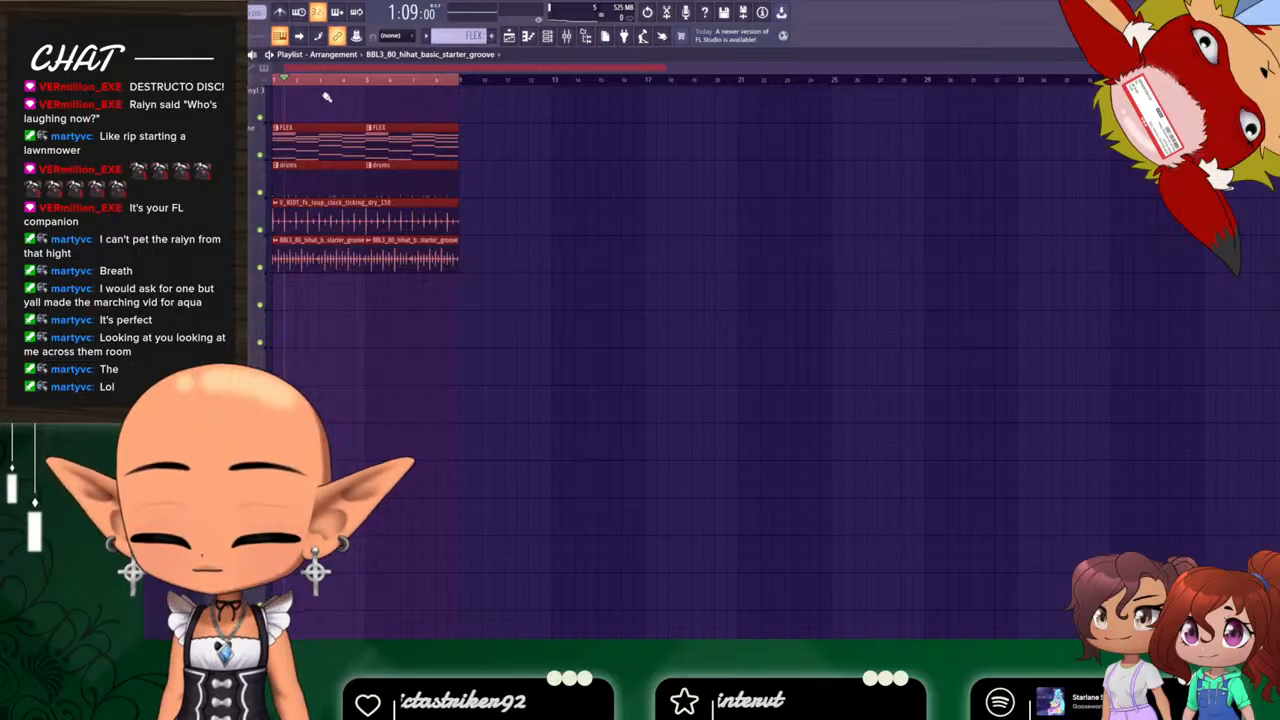
click(360, 104)
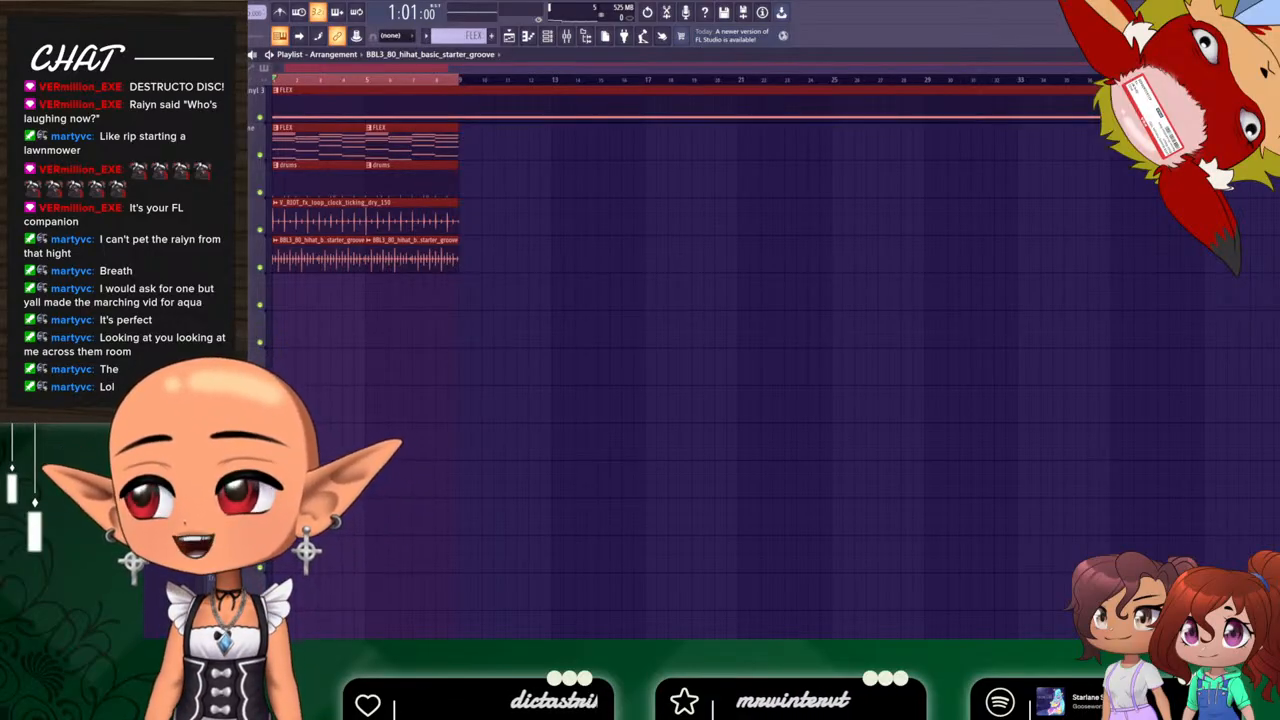
key(space)
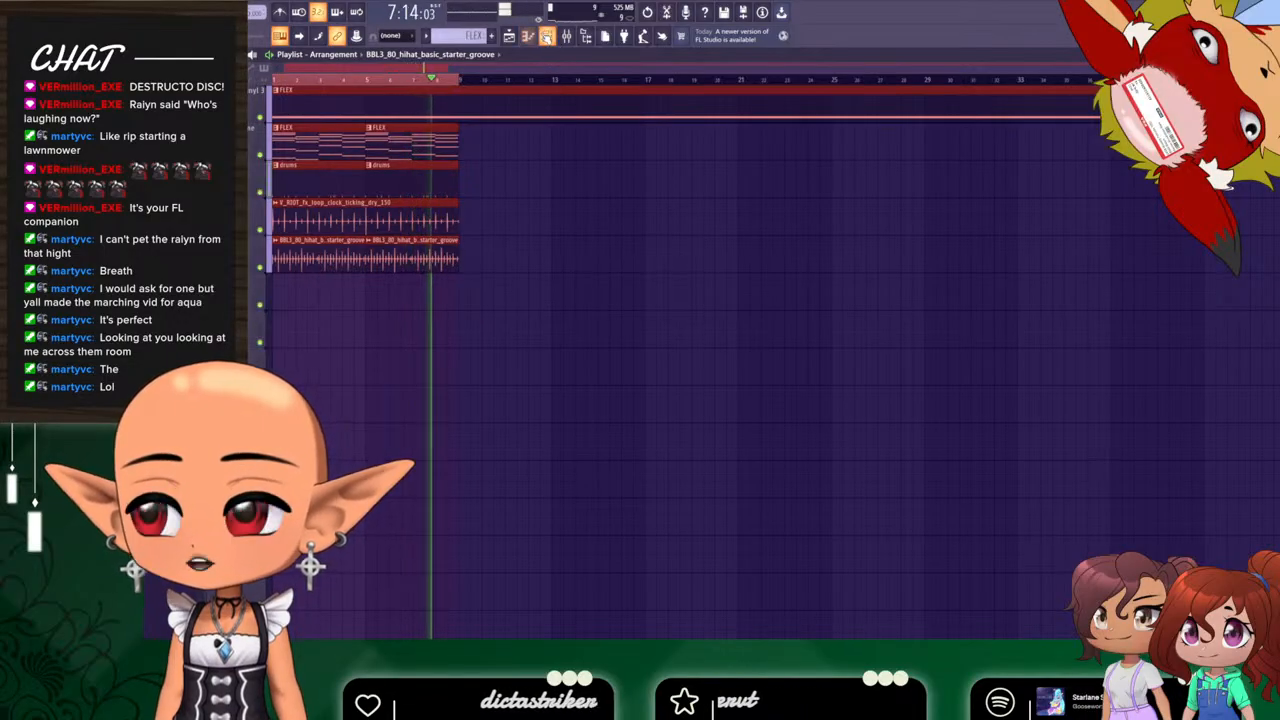
Show the Channel rack and inspect the kick steps of the drums pattern while listening to the arrangement.
click(547, 36)
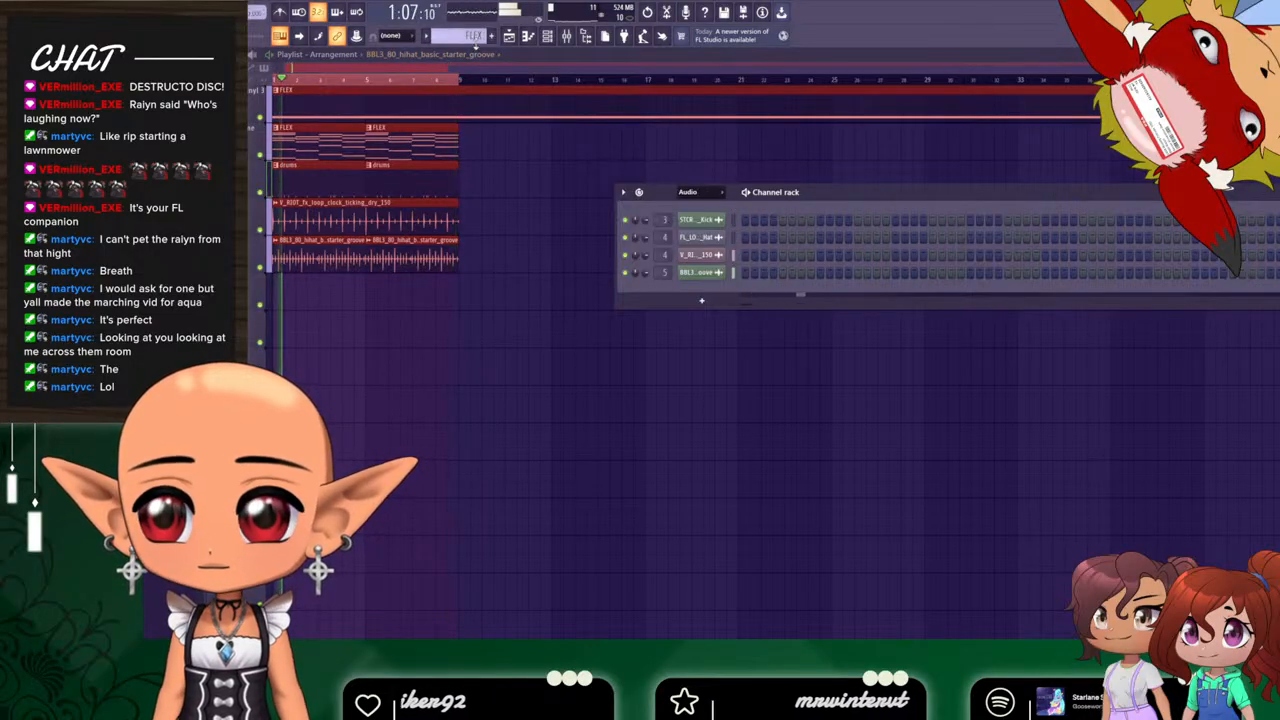
key(Page_Down)
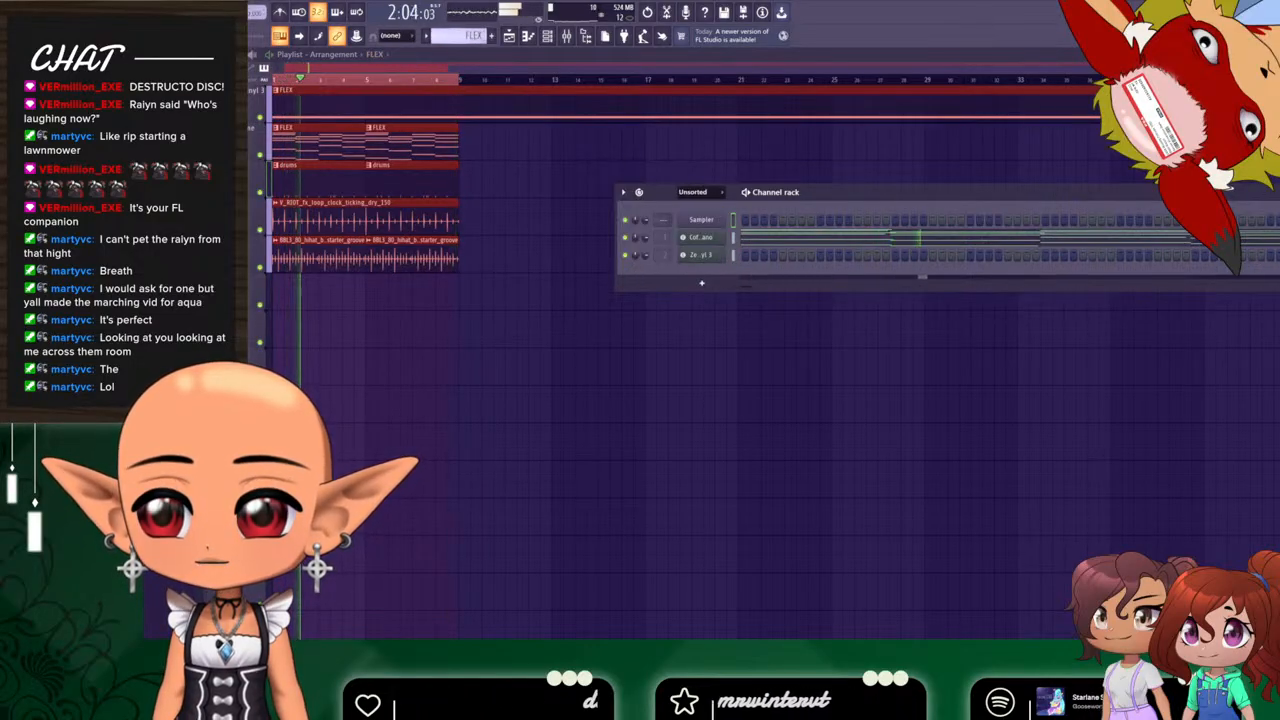
double_click(325, 180)
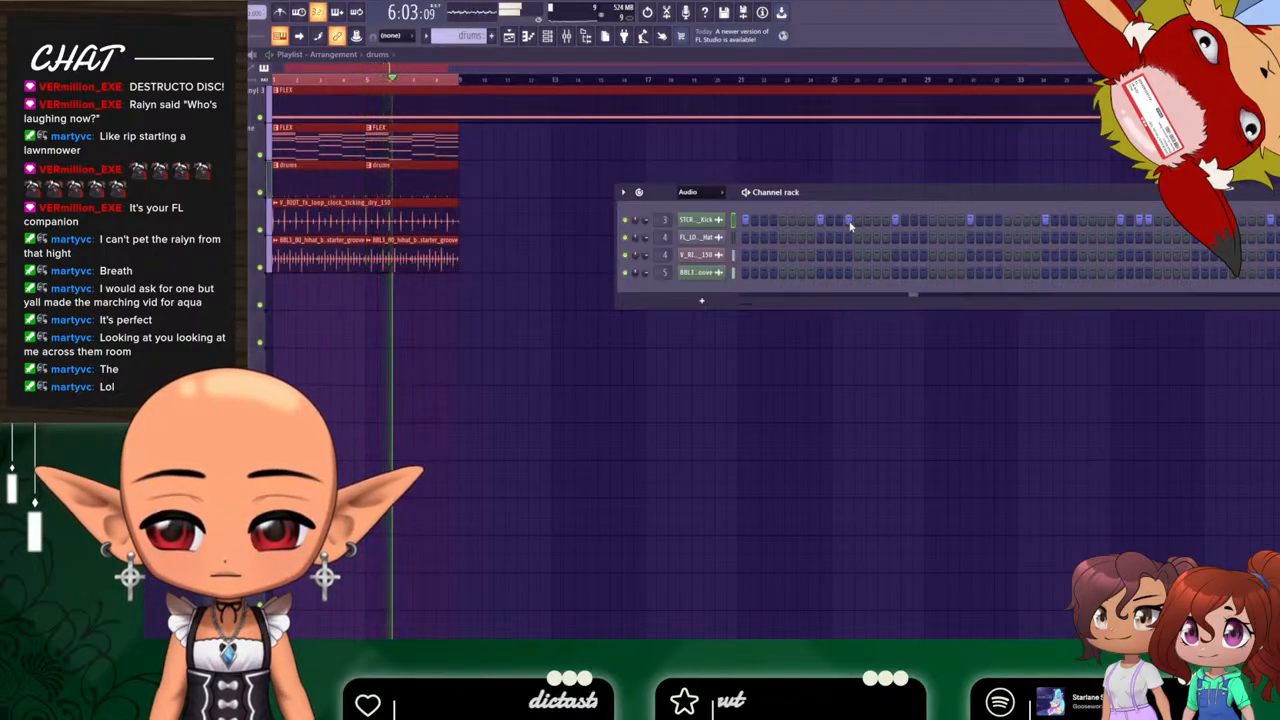
key(space)
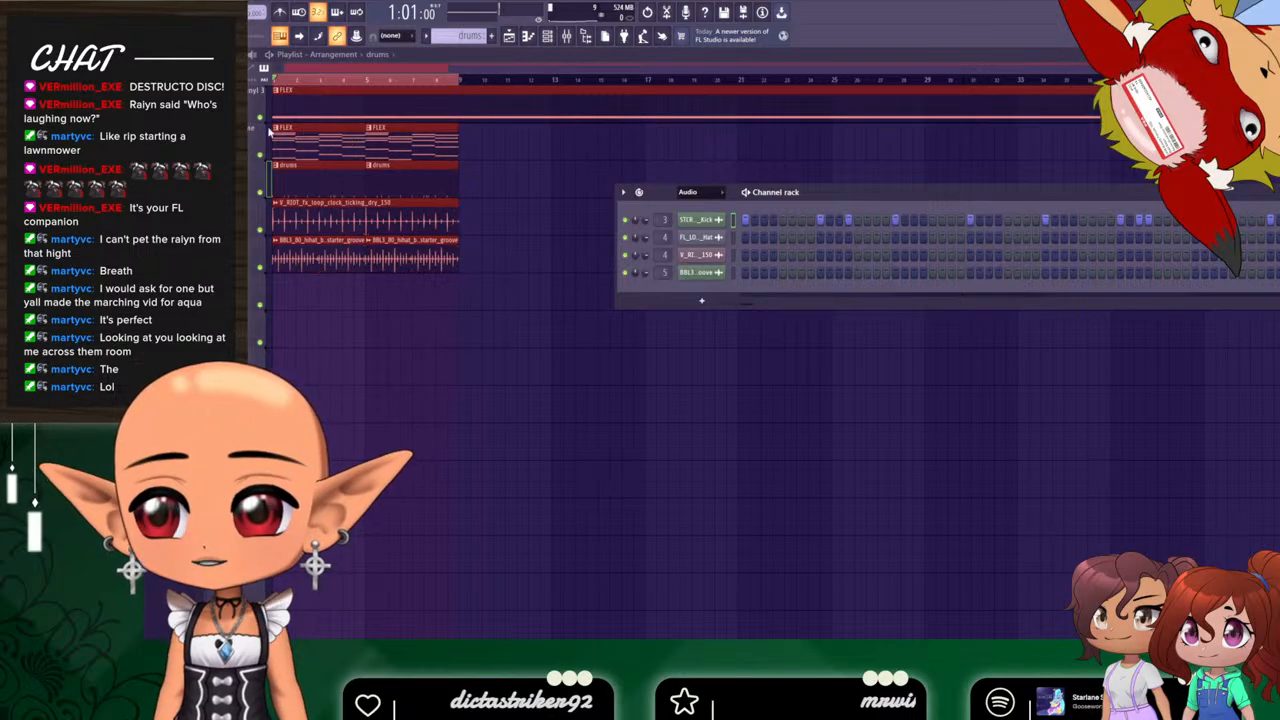
key(space)
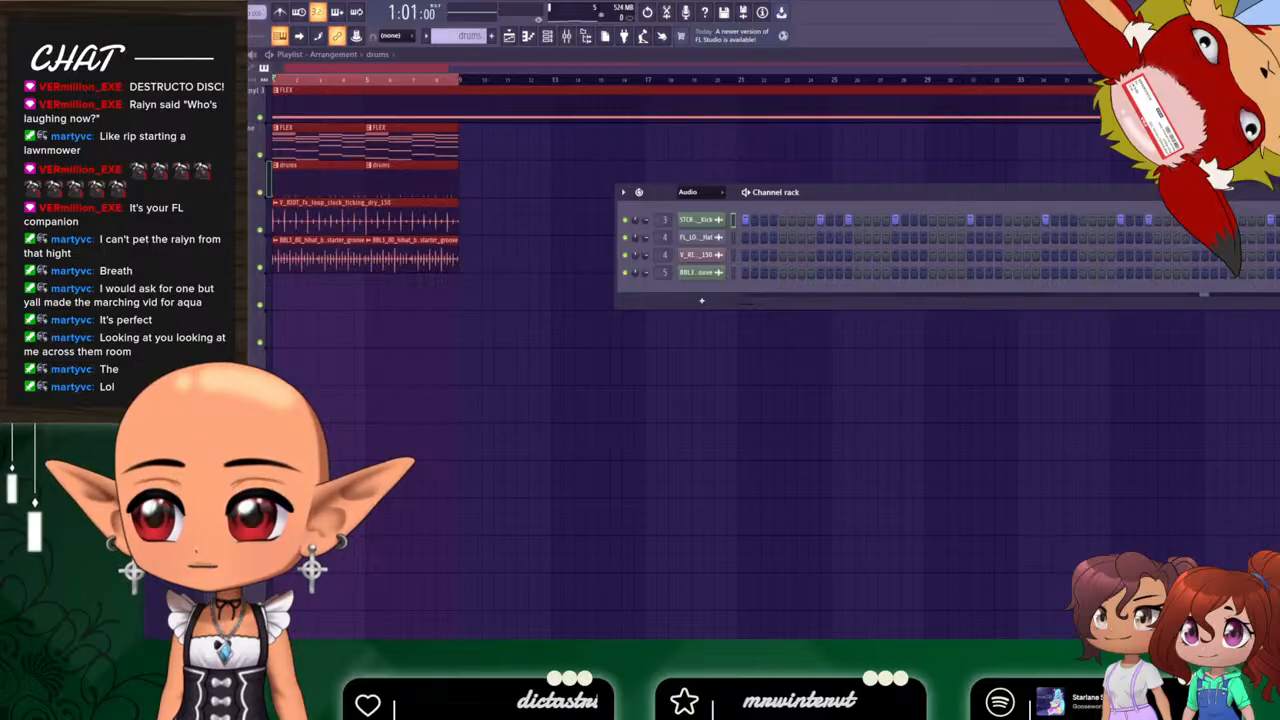
Play the arrangement and delete both BBL3_80_hihat_basic_starter_groove clips from the playlist.
key(space)
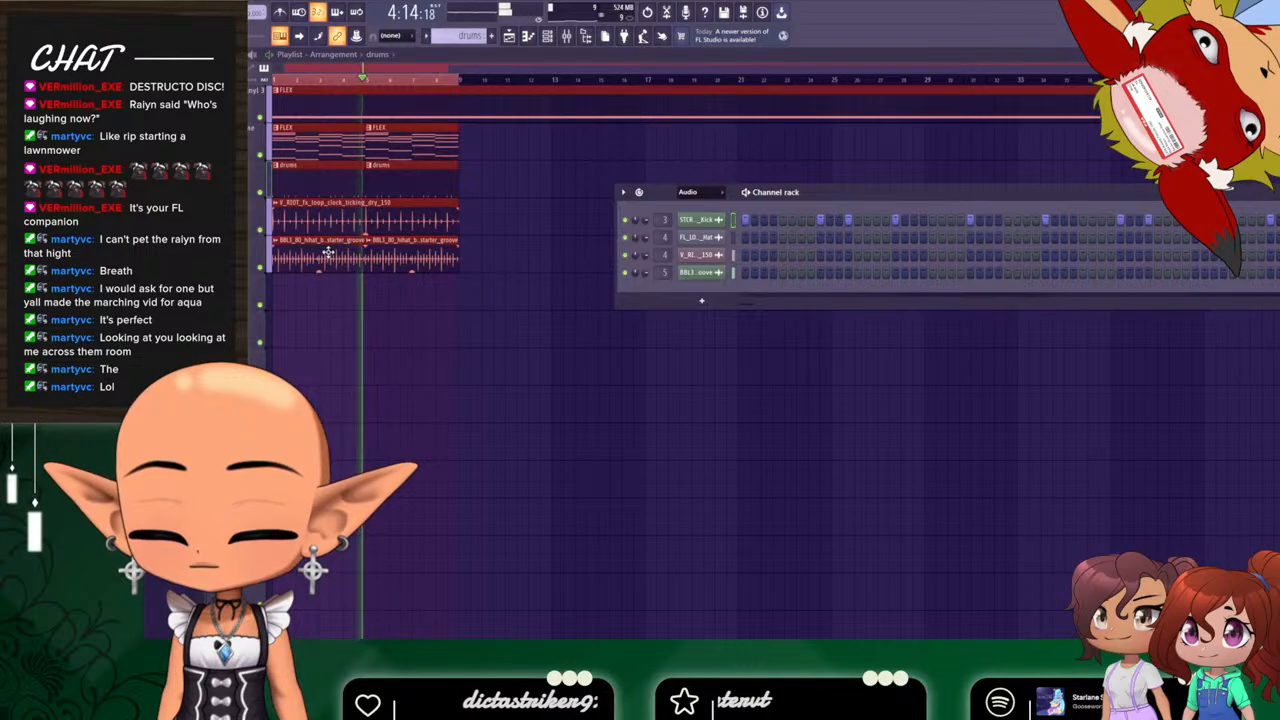
right_click(328, 252)
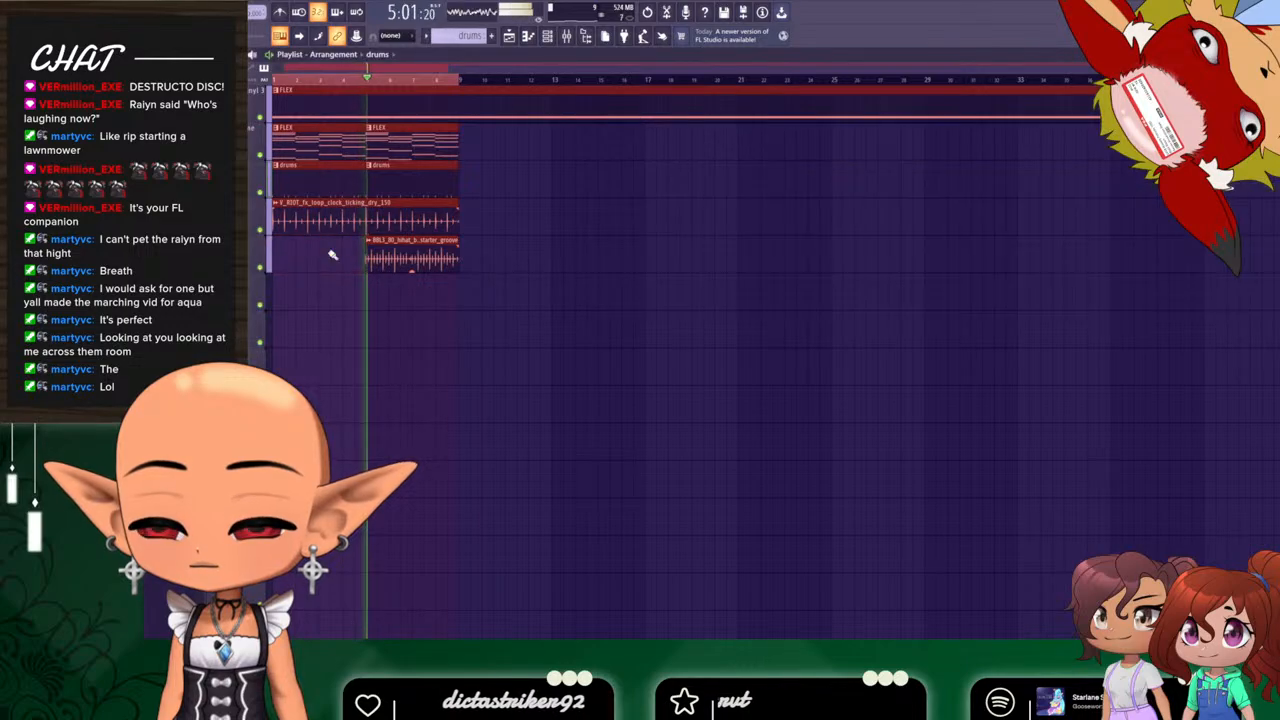
right_click(411, 260)
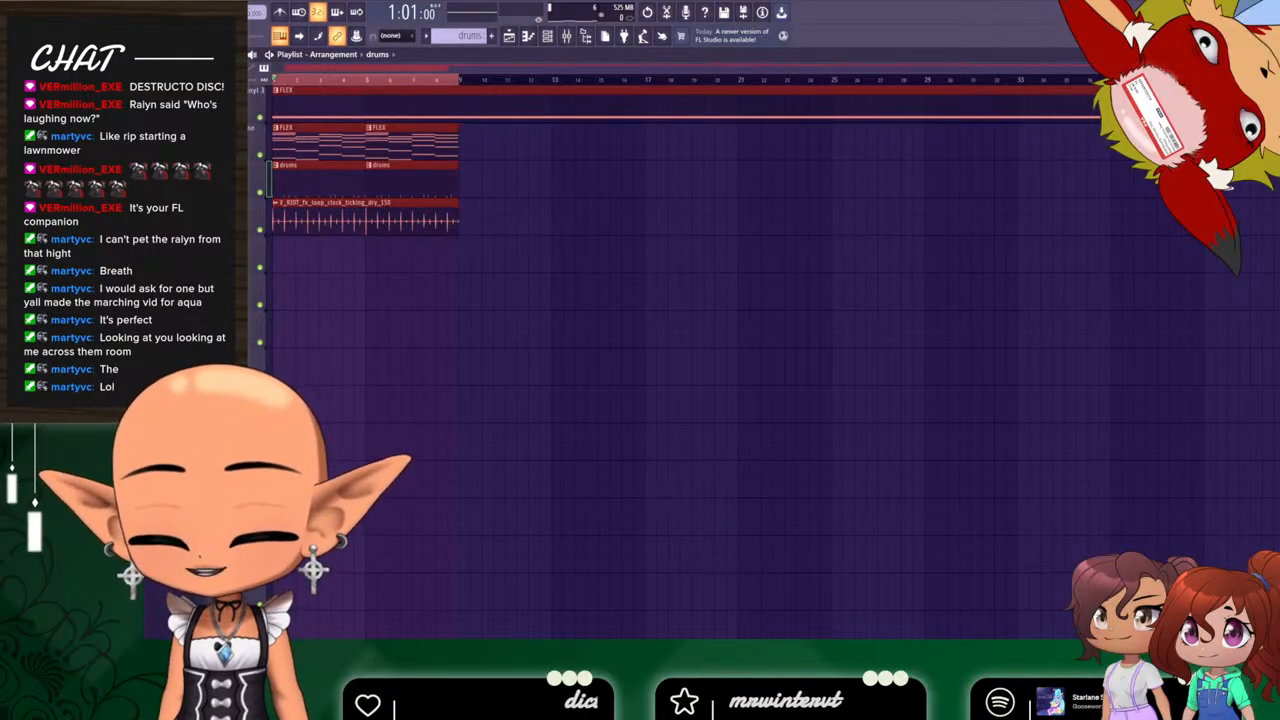
Inspect the channel settings of the FL_LOFI_Kit20_85_Drum_Loop_Hat sample and close its window.
click(335, 212)
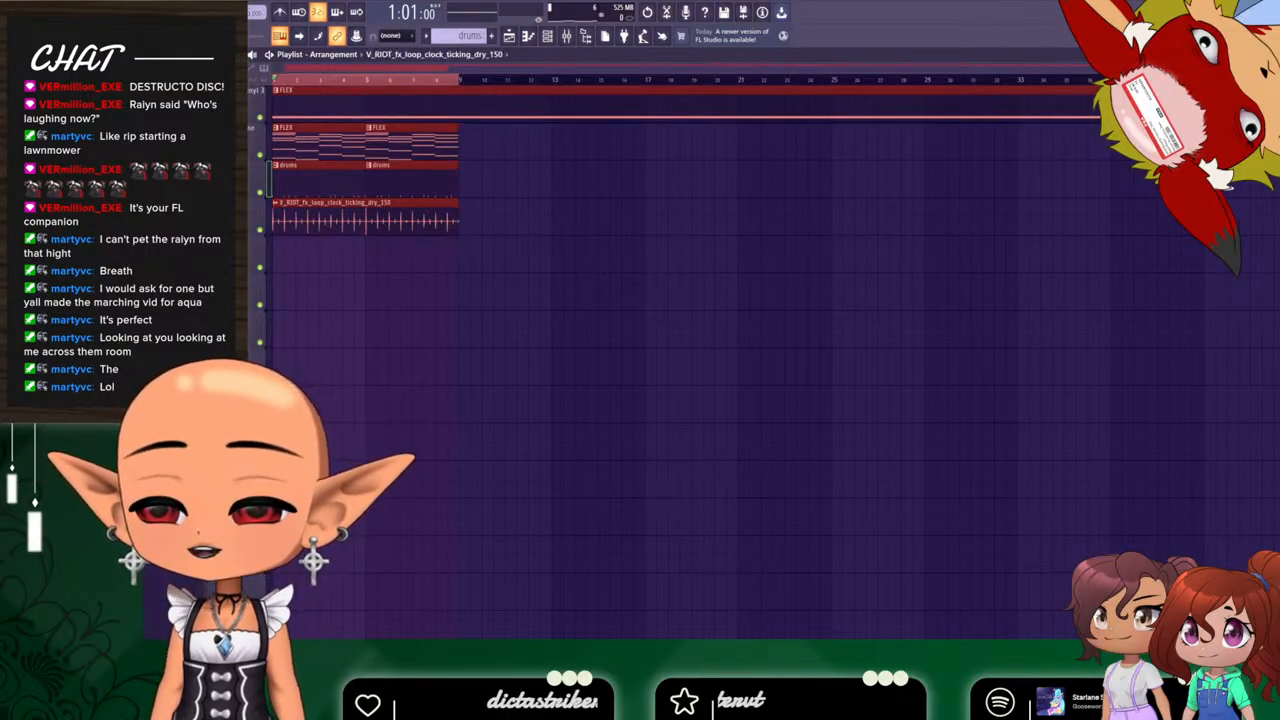
double_click(185, 150)
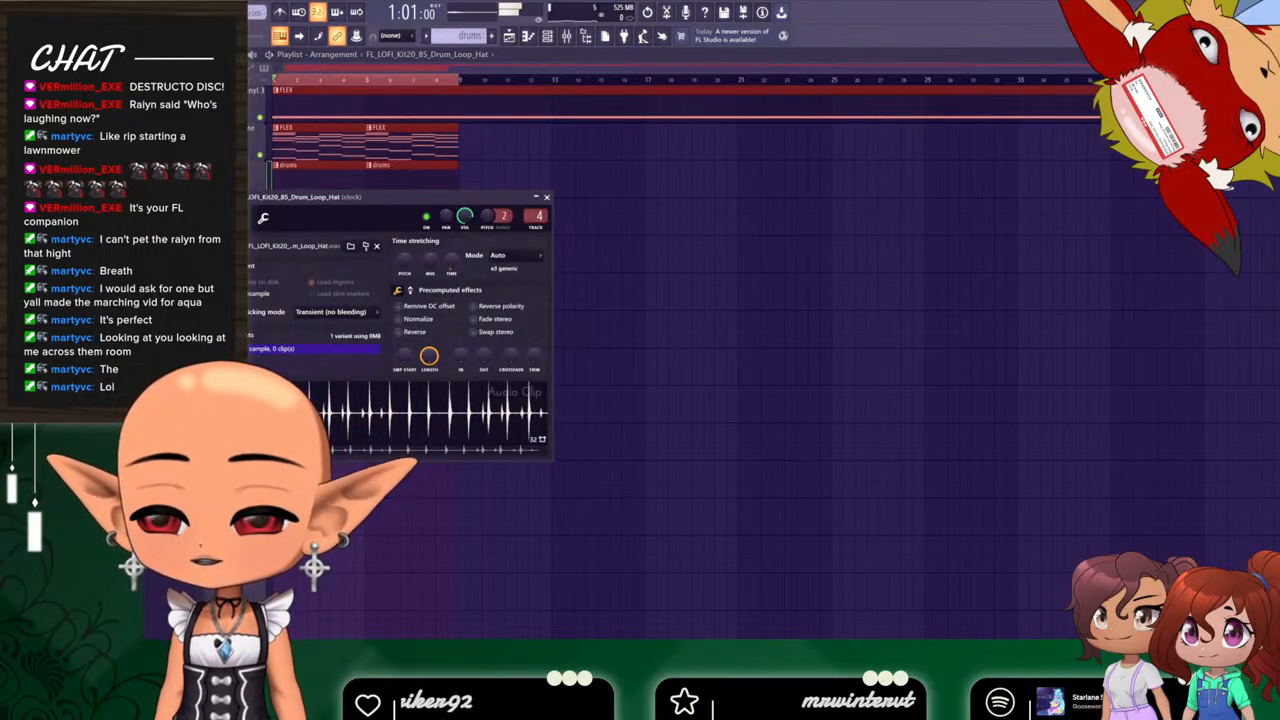
click(547, 198)
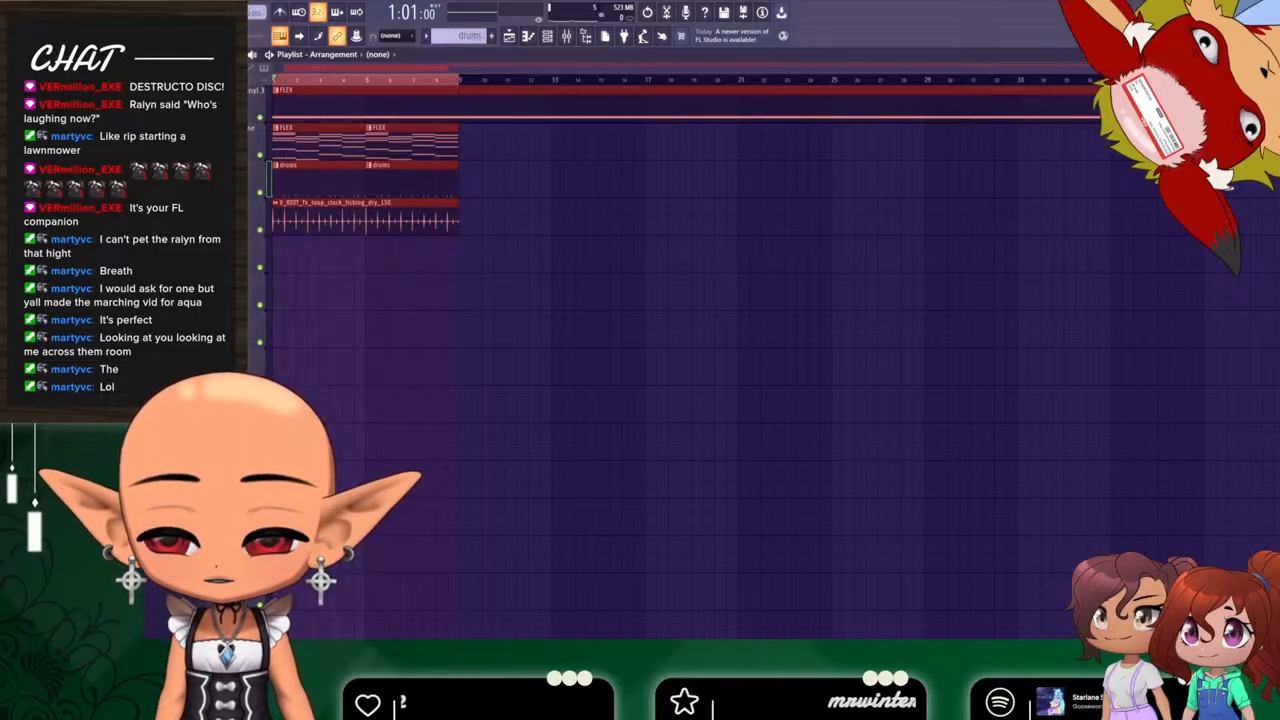
Fill bars 1 to 8 of the empty track below the clock loop with FL_LOFI_Kit18_85_Drum_Loop_Hat clips and audition them.
click(278, 258)
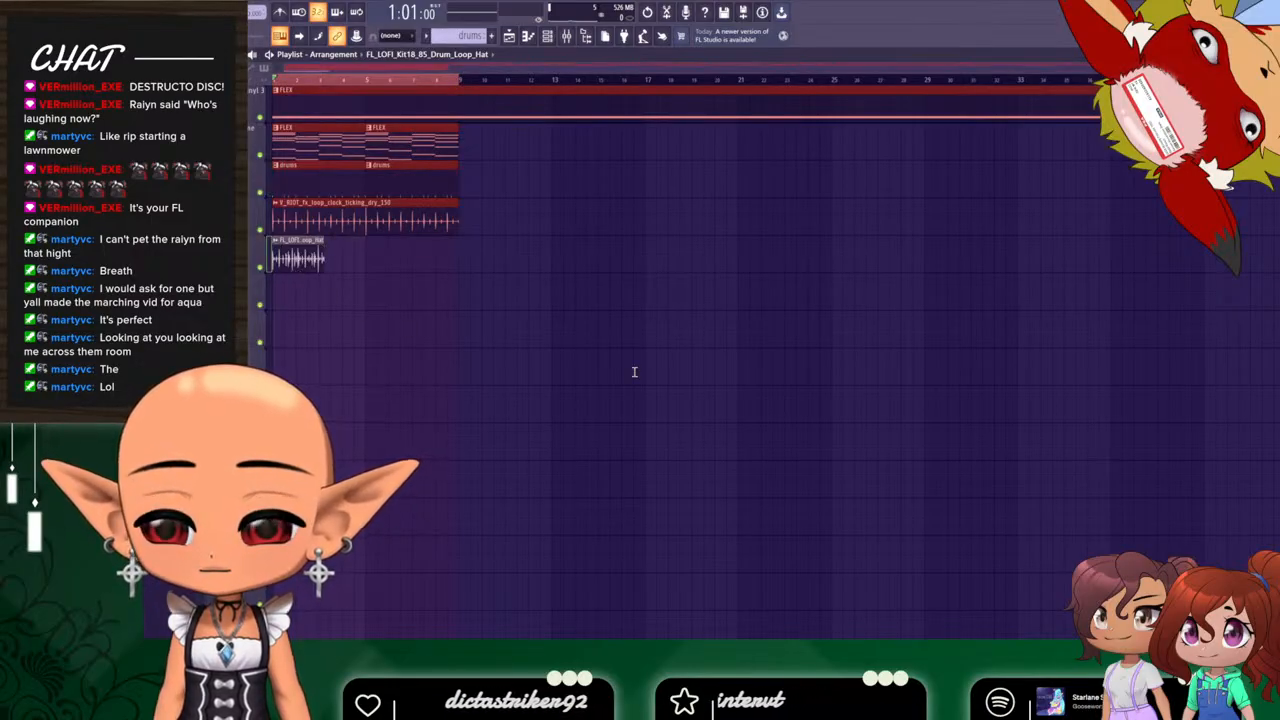
drag(330, 262, 408, 254)
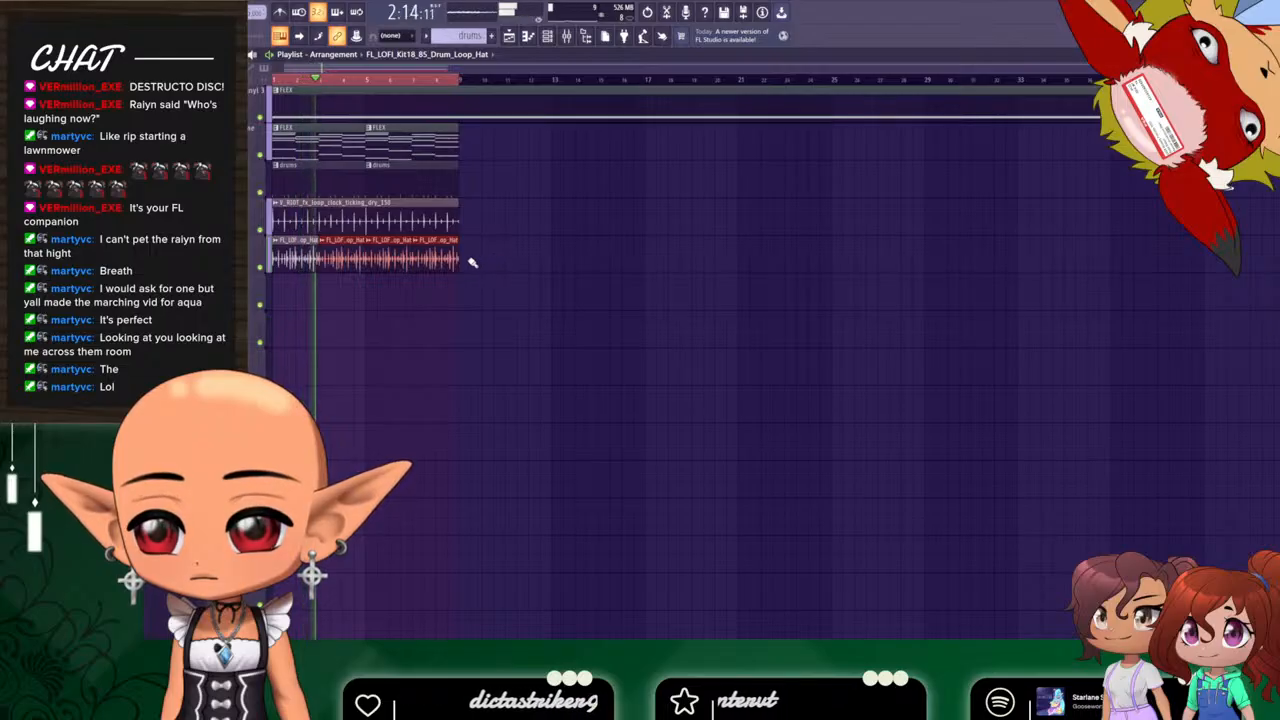
key(space)
Delete the Kit18 hat loop clips, restore them for another listen in the arrangement, and remove them again.
right_click(430, 260)
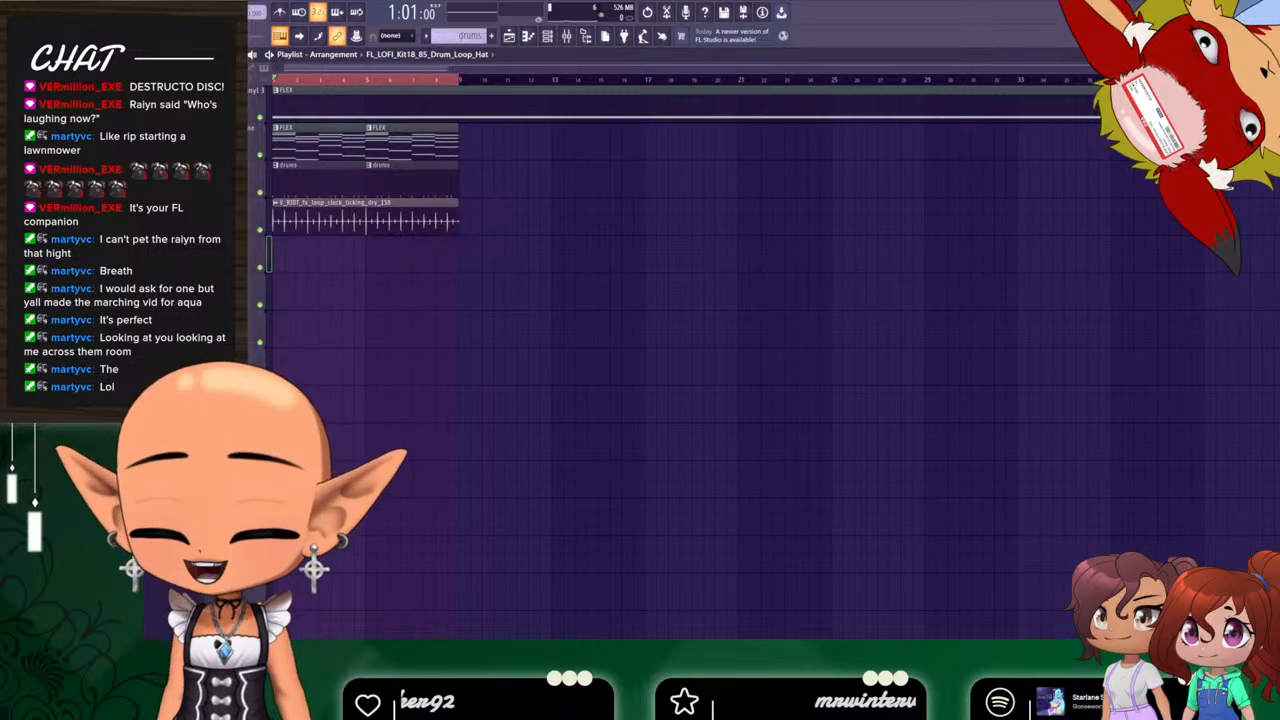
key(ctrl+z)
key(space)
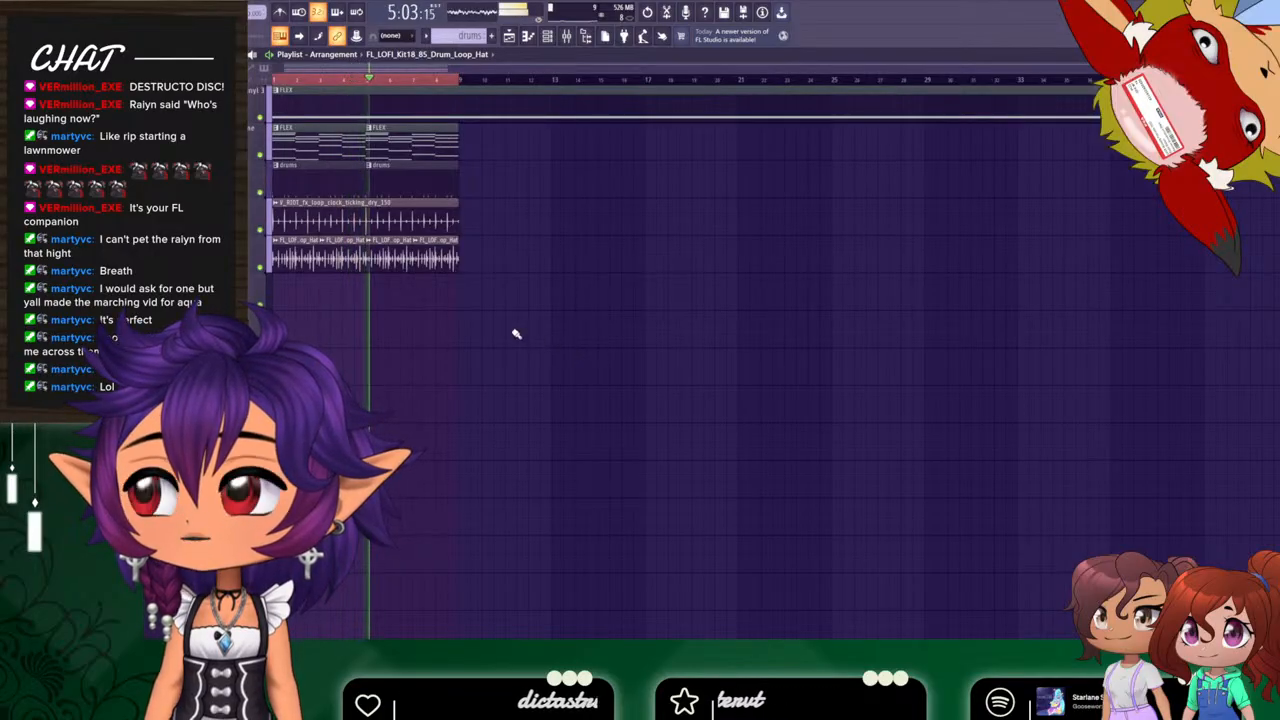
key(space)
right_click(456, 262)
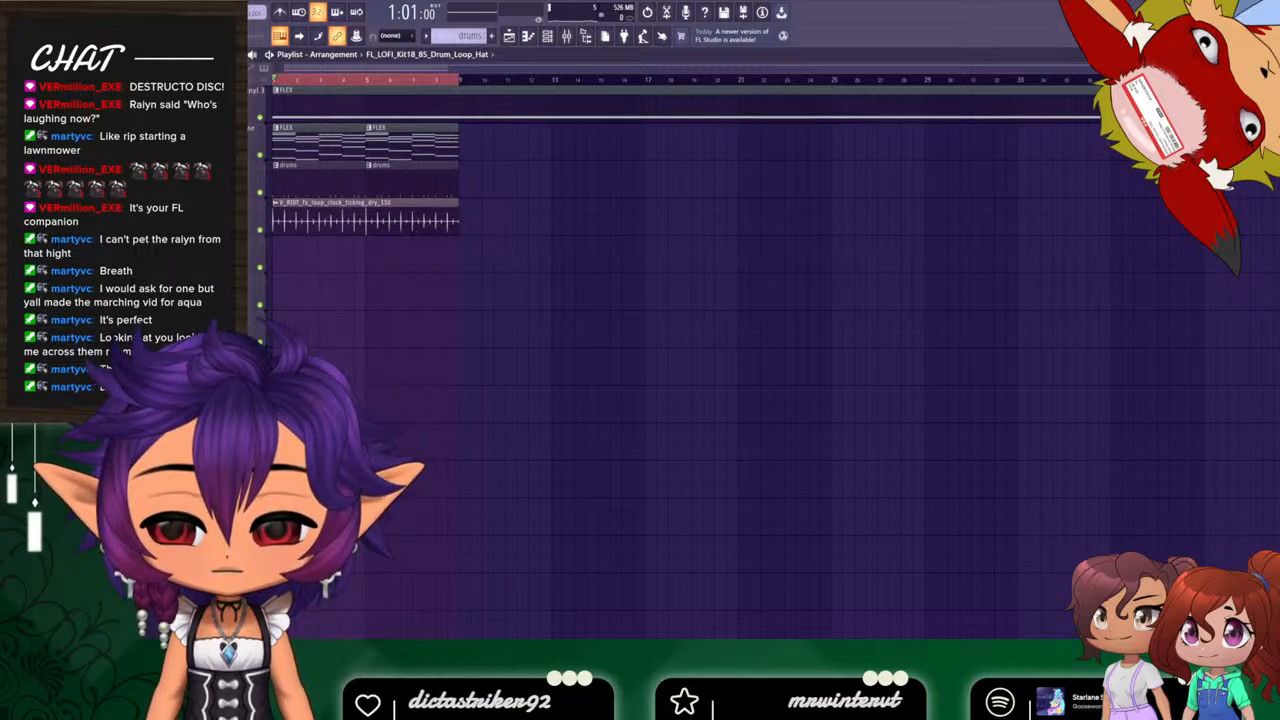
Add the FL_LOFI_Kit09_Hat_One_Shot sample as a channel without a playlist clip and route it to mixer track 5.
drag(569, 367, 297, 258)
right_click(299, 256)
click(567, 38)
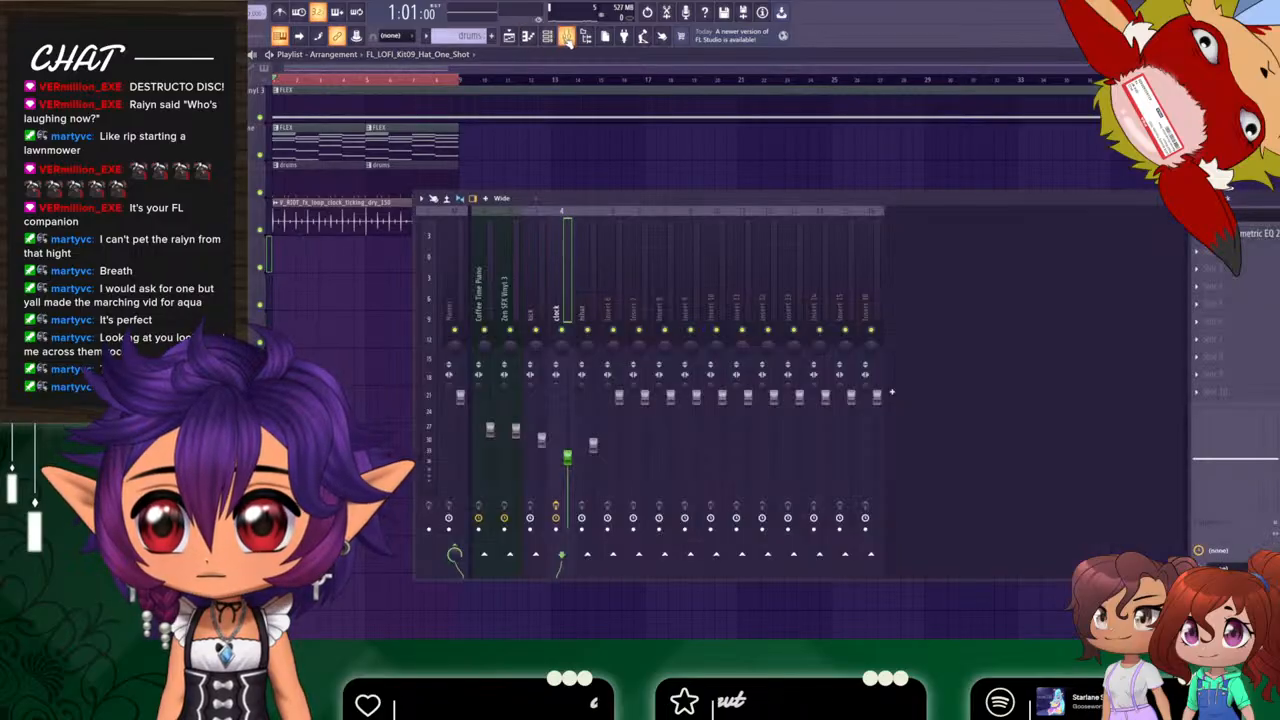
click(548, 37)
click(548, 37)
click(548, 37)
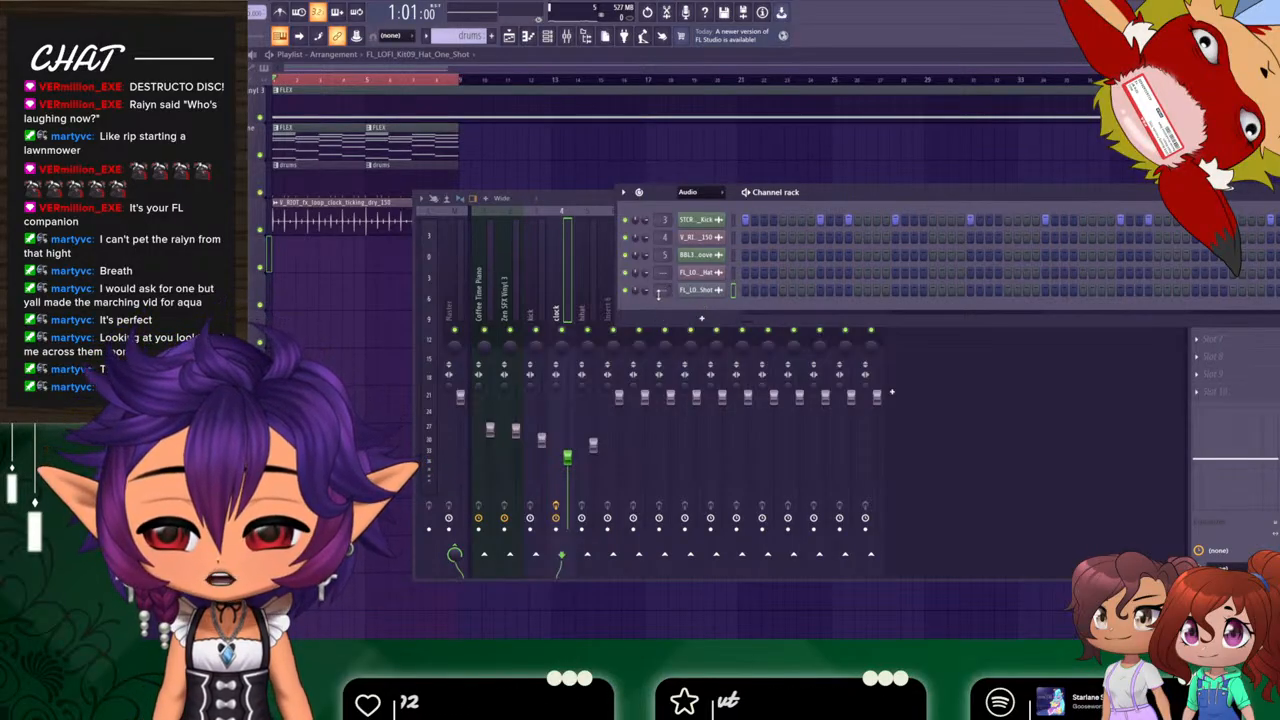
drag(658, 293, 658, 287)
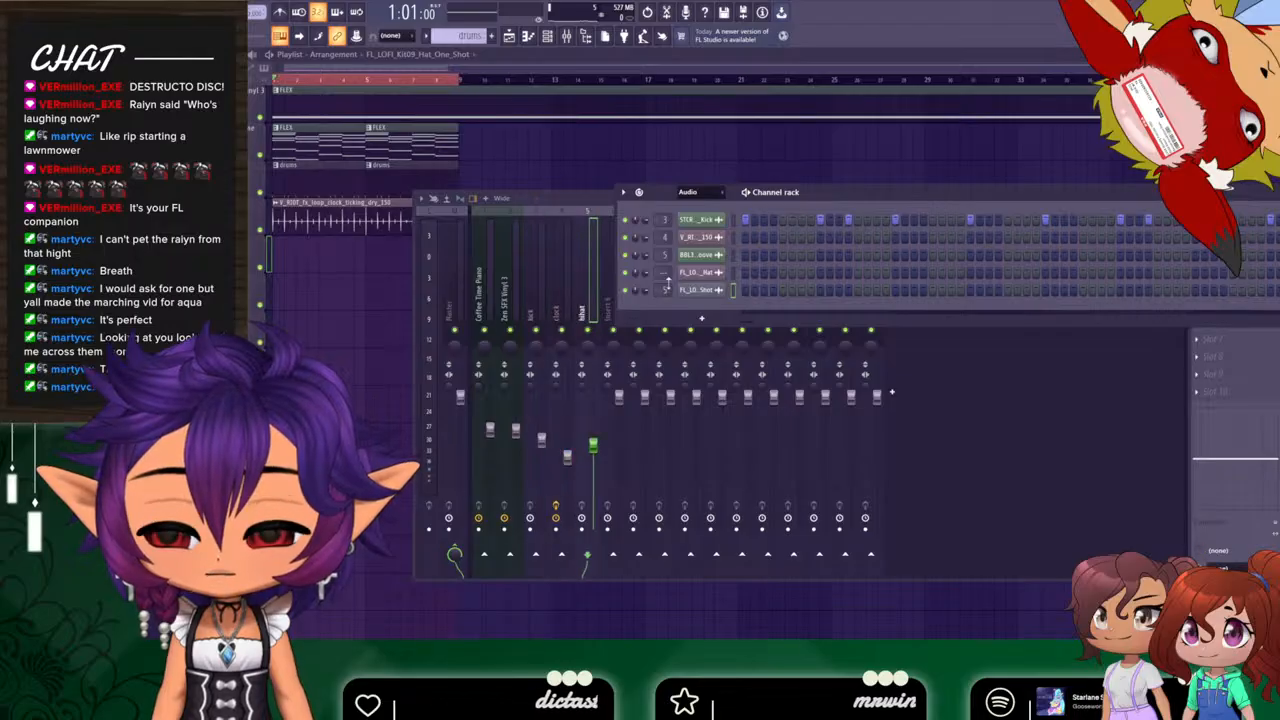
Try deleting the BBL3_80_hihat_basic_starter_groove channel, check the Kit18 hat loop channel, and undo the deletion.
click(693, 255)
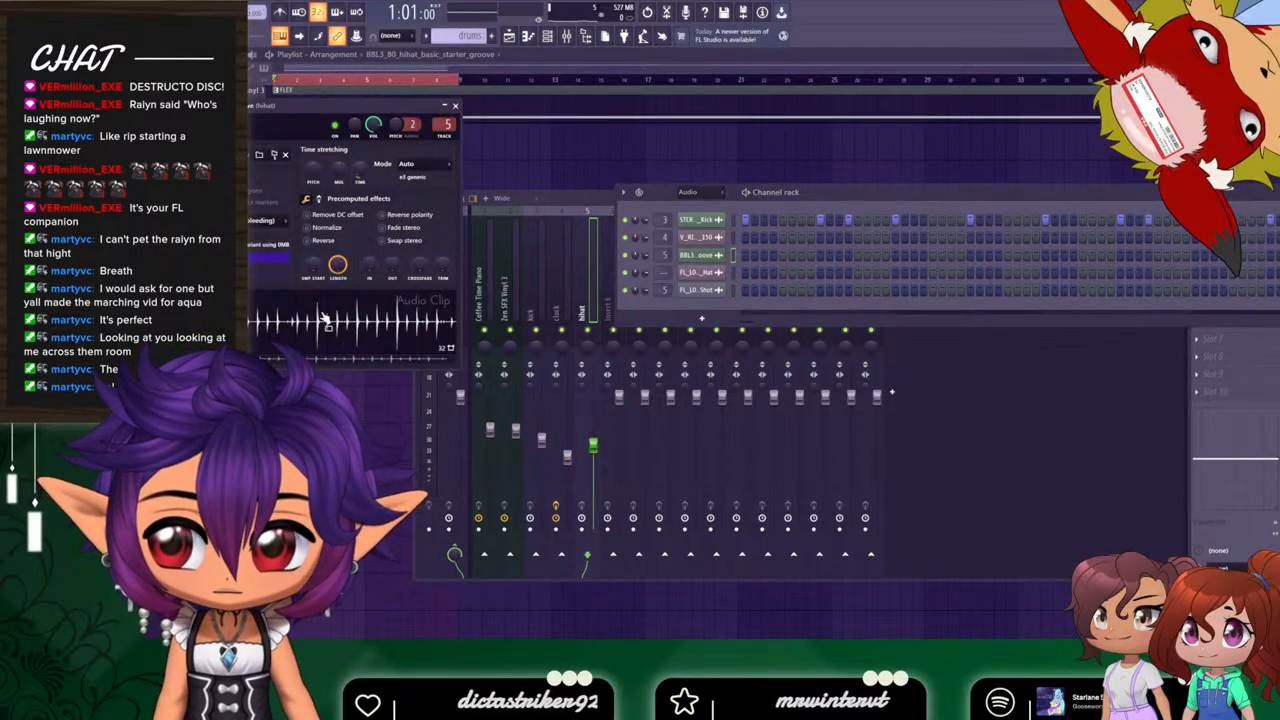
right_click(695, 257)
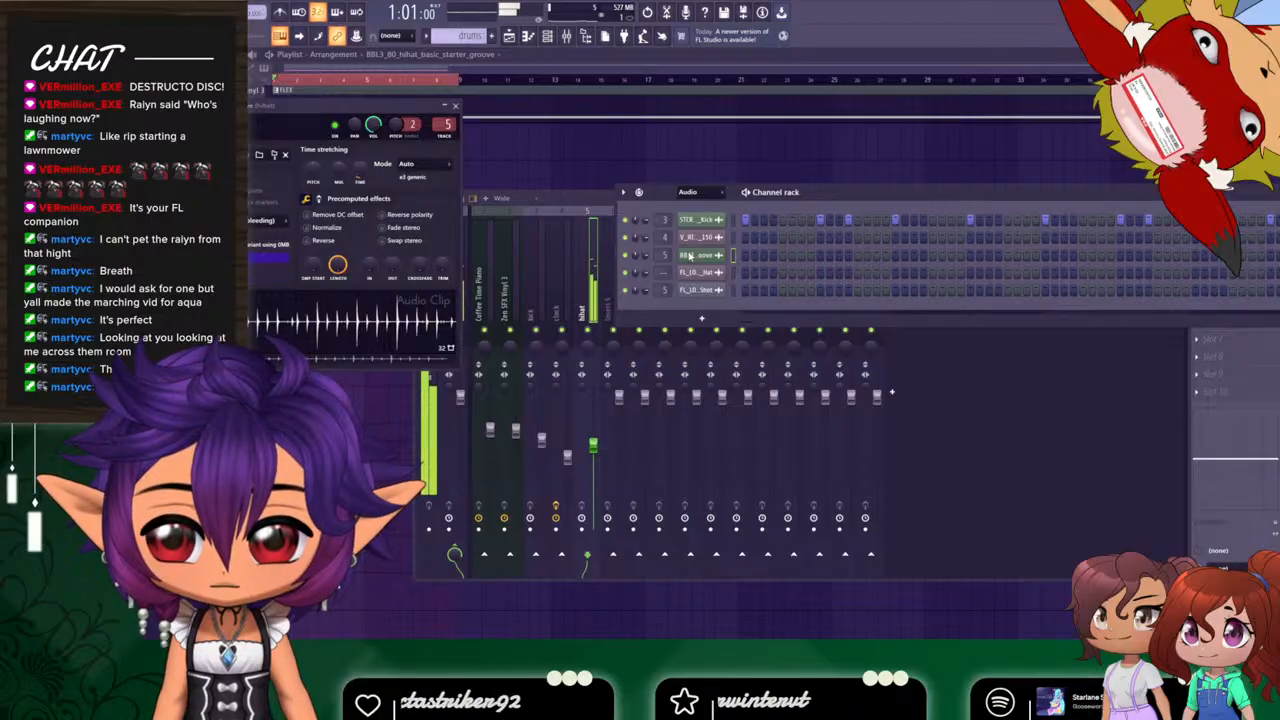
click(736, 397)
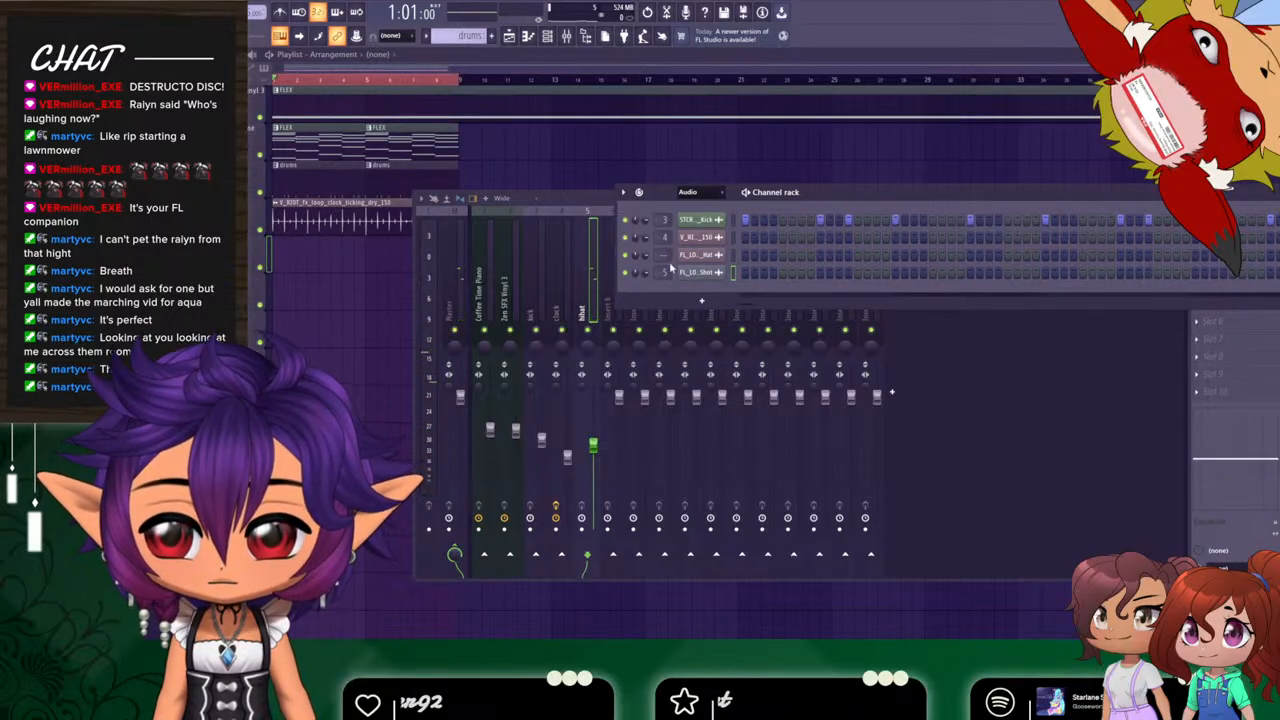
click(701, 264)
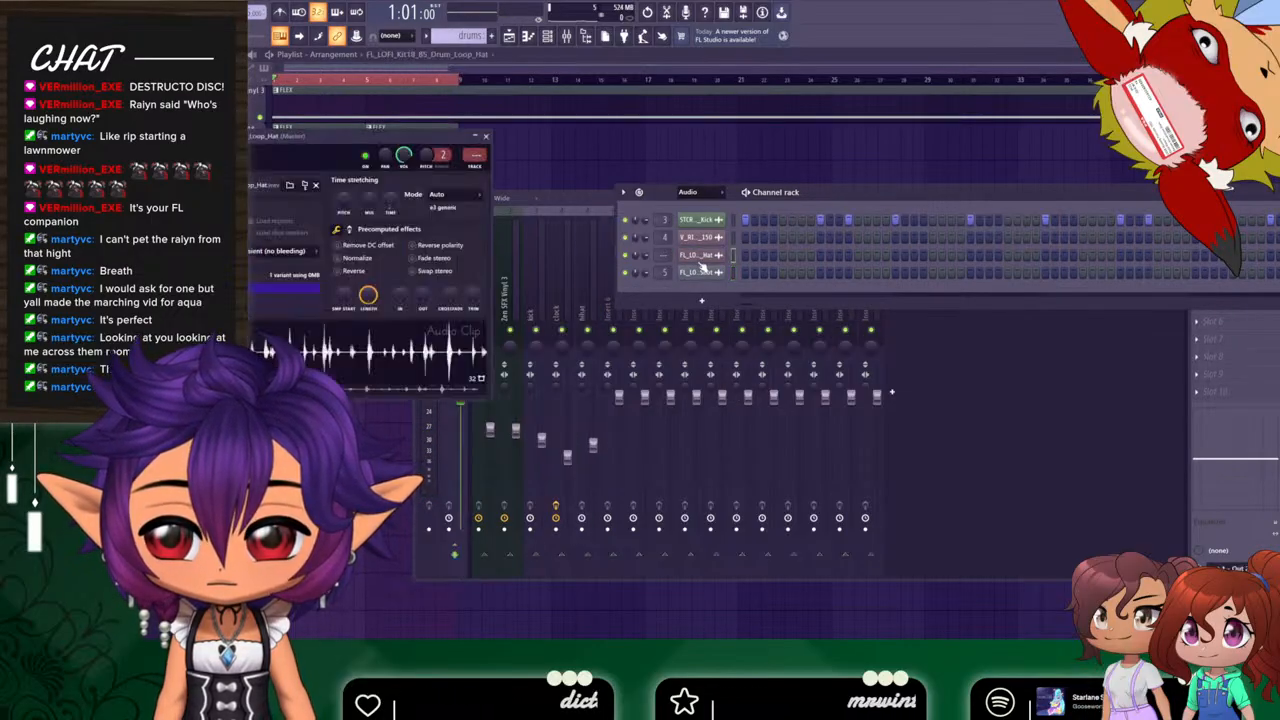
click(485, 136)
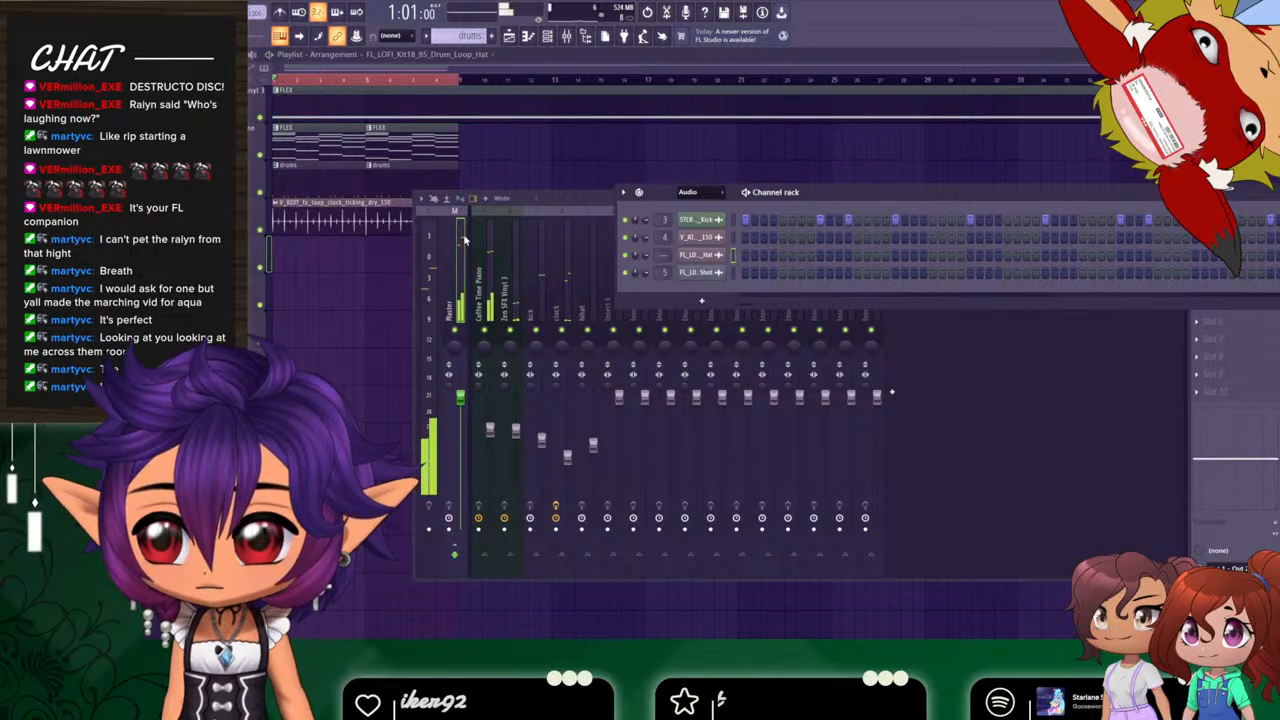
key(ctrl+z)
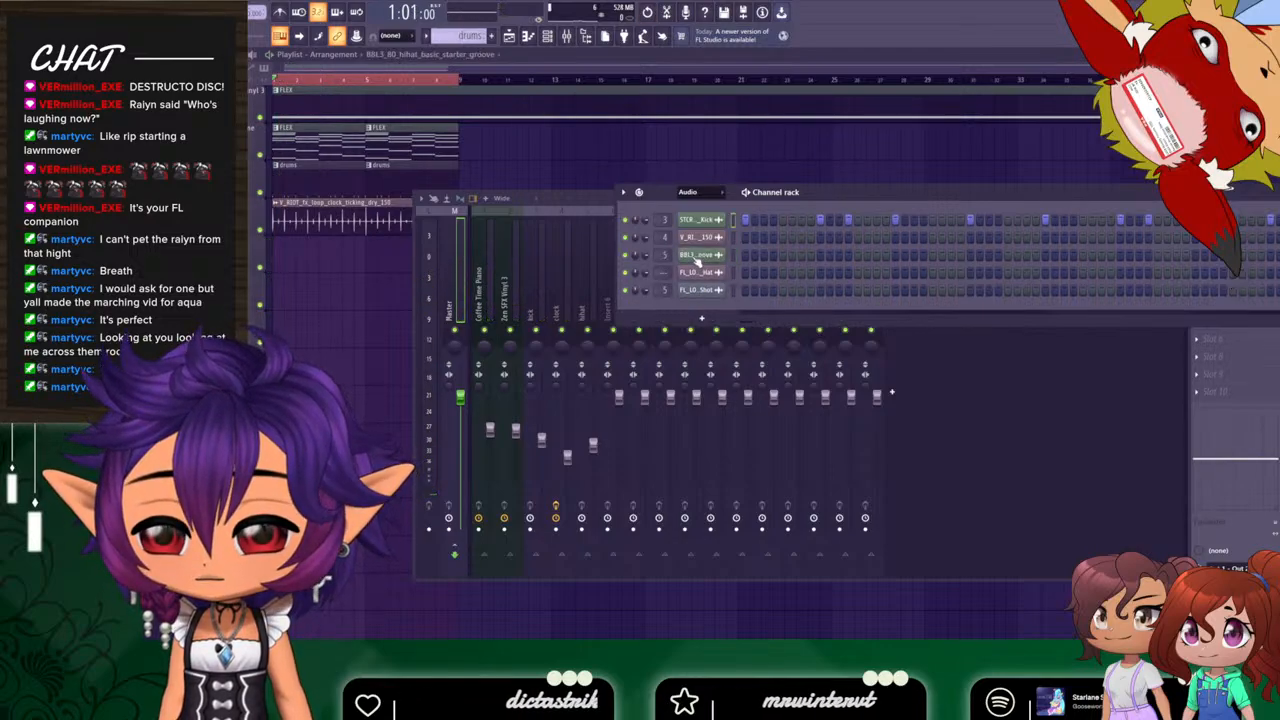
Audition the BBL3_80_hihat_basic_starter_groove sample and delete the FL_LOFI_Kit18_85_Drum_Loop_Hat channel.
click(700, 254)
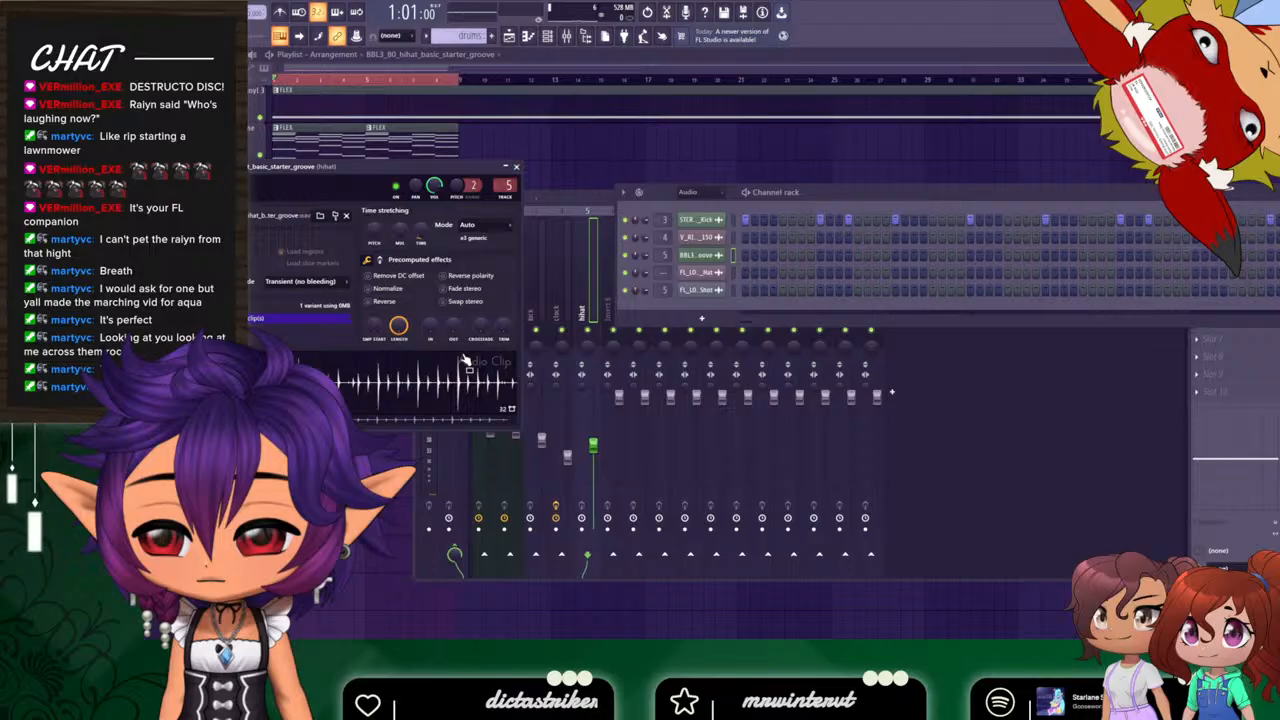
click(515, 167)
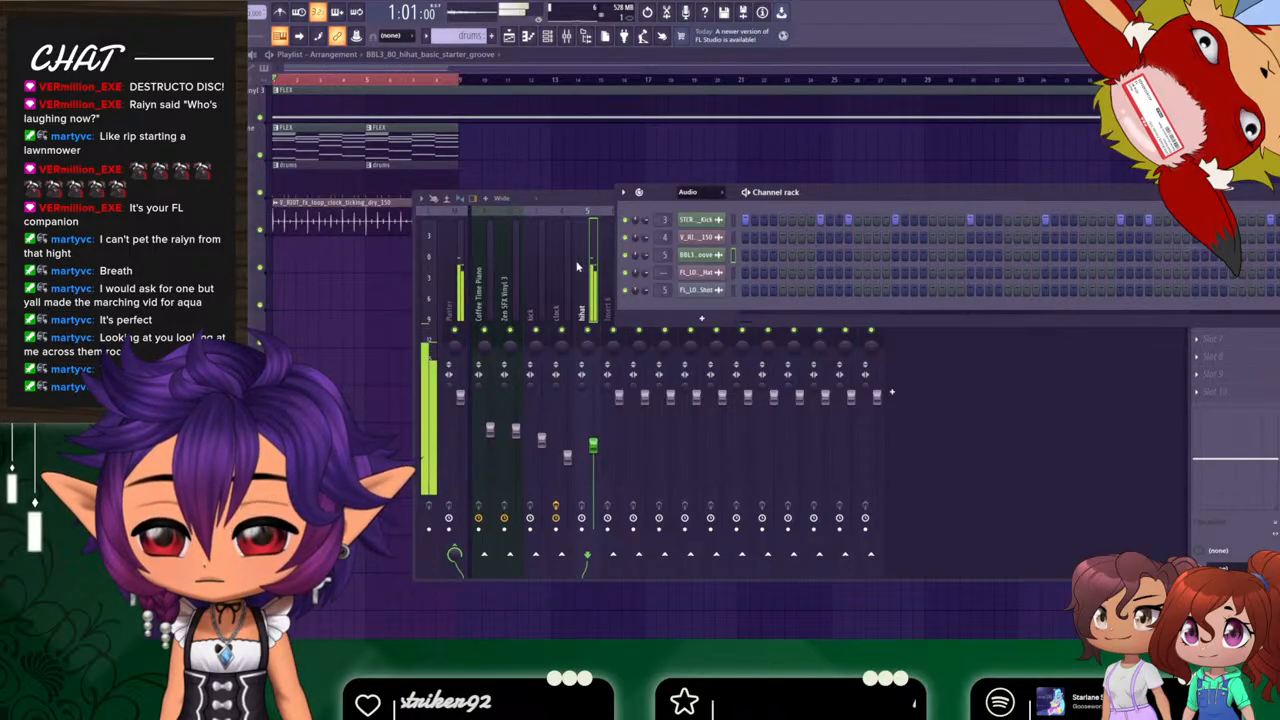
click(701, 276)
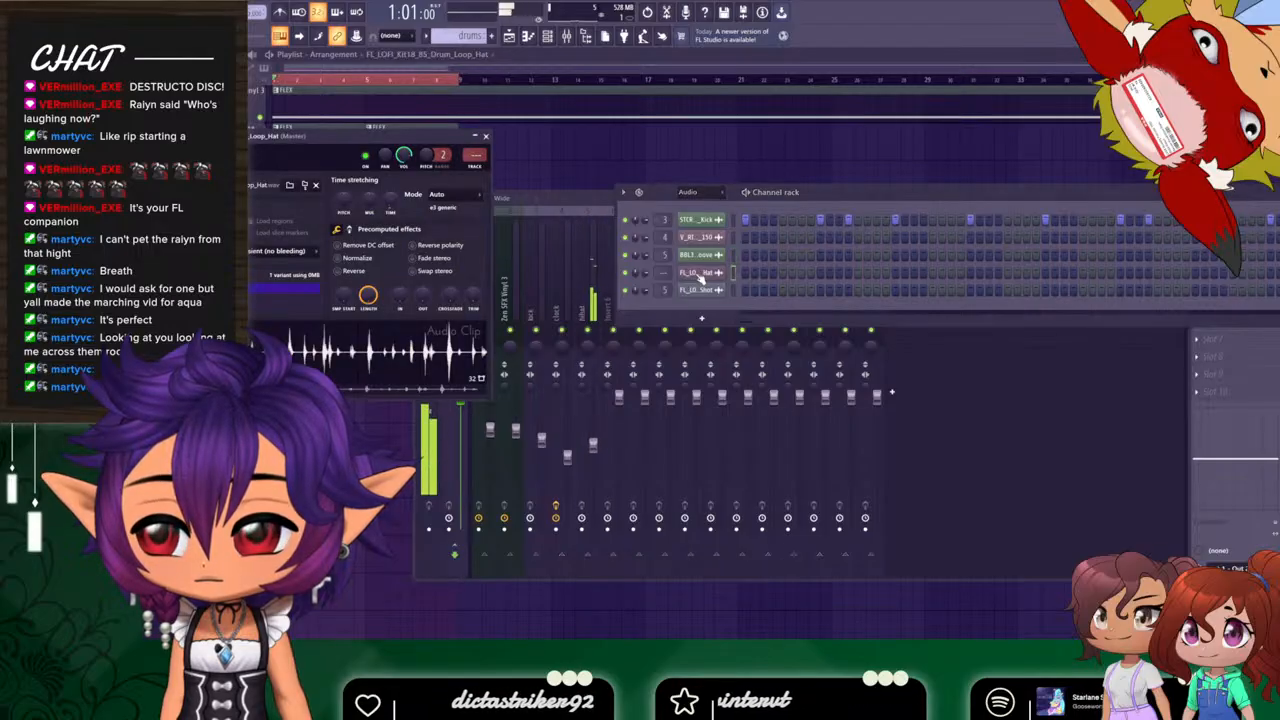
click(701, 277)
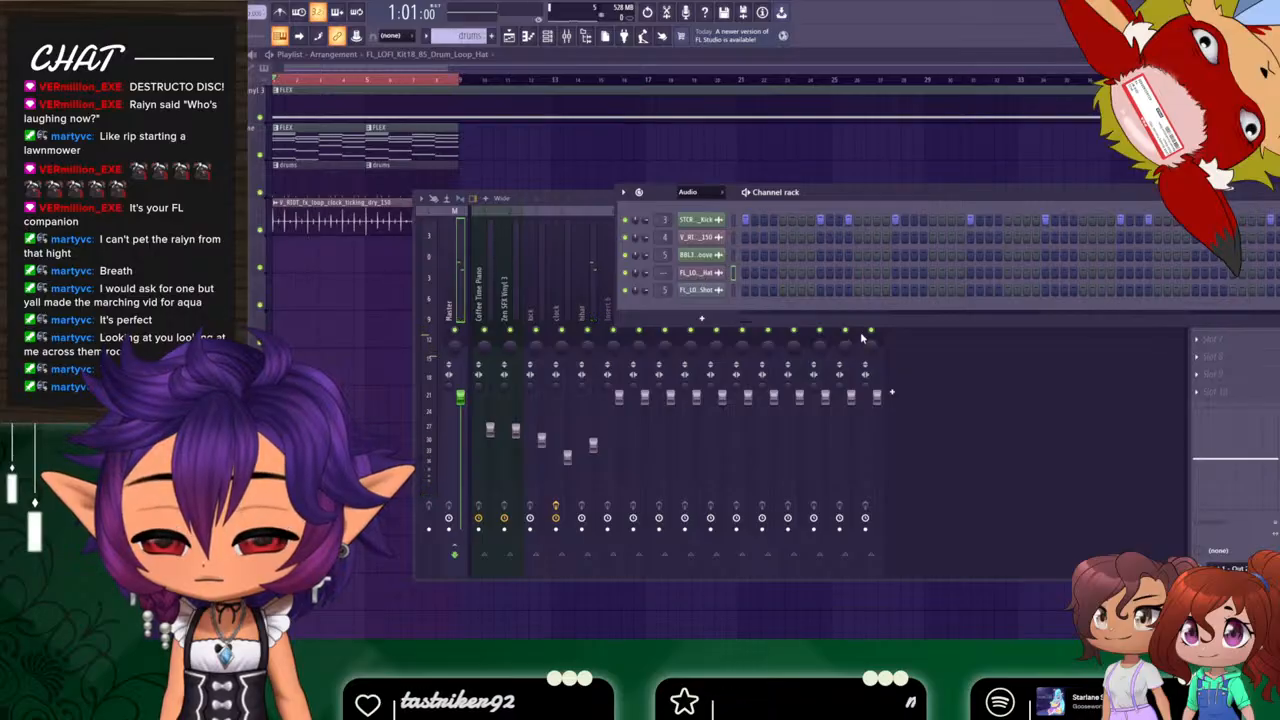
click(743, 408)
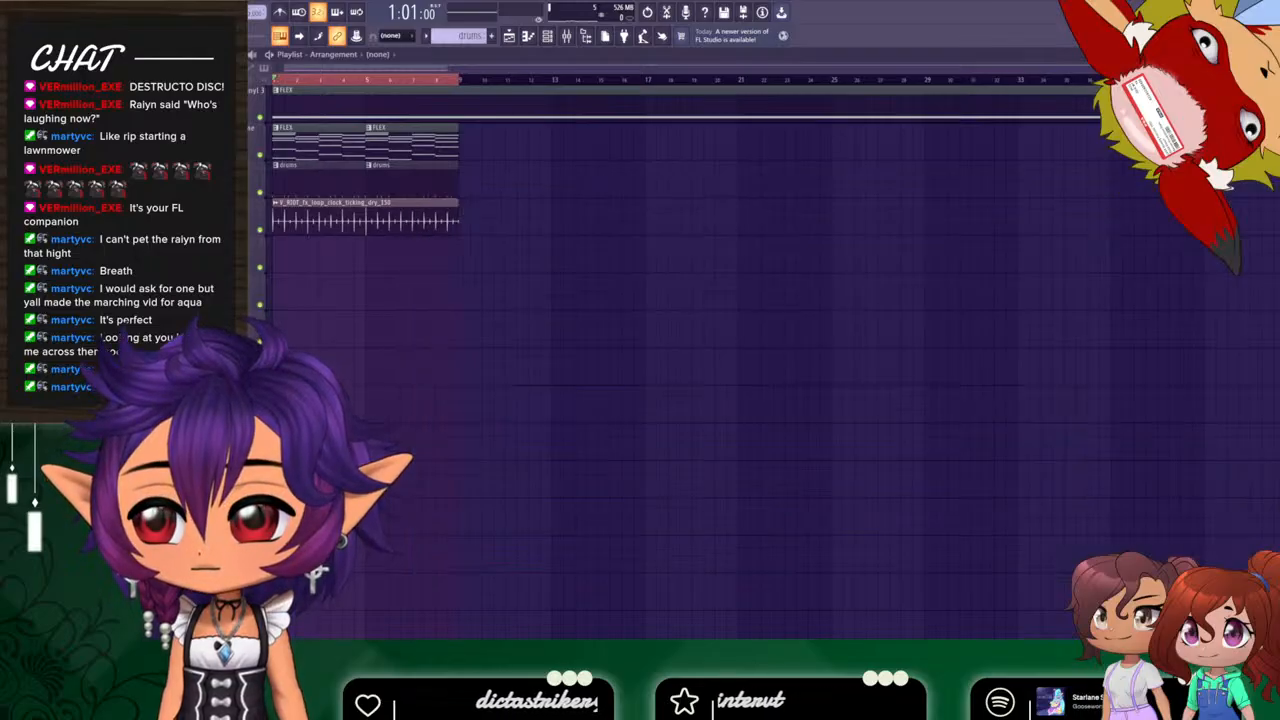
Place two BBL3_80_hihat_basic_starter_groove clips back to back below the clock ticking loop and play the arrangement.
drag(160, 262, 278, 264)
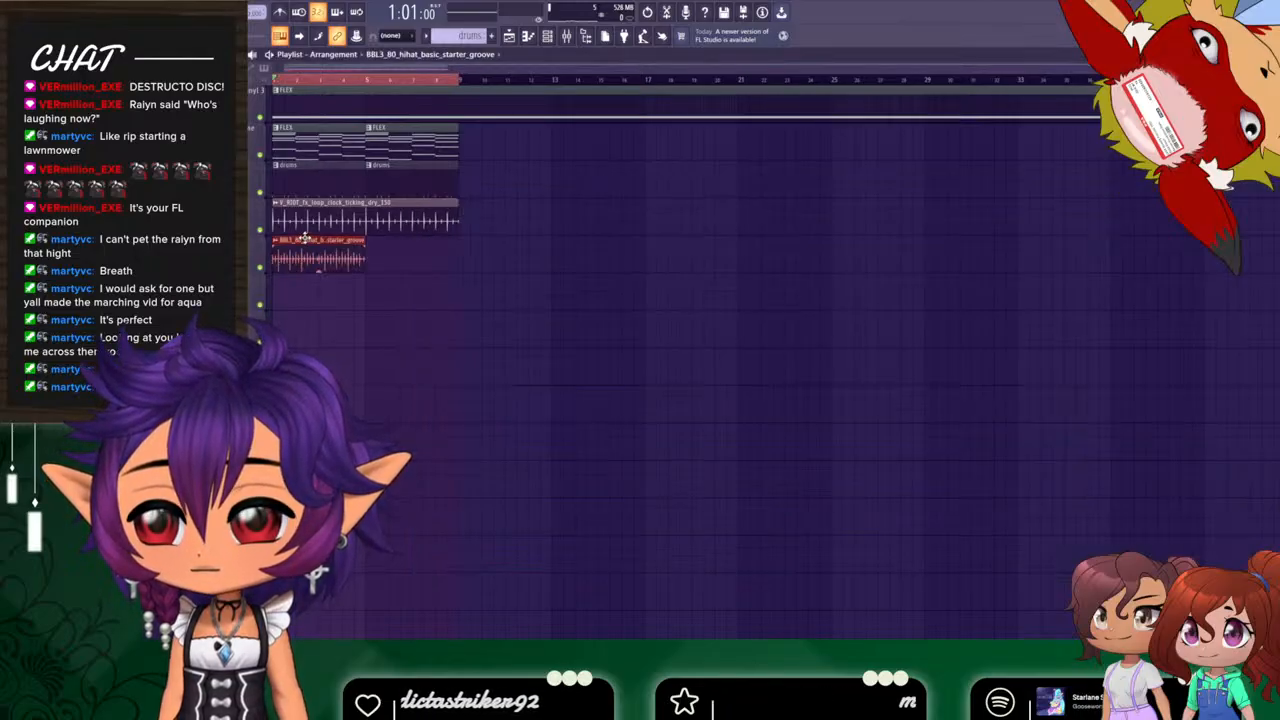
key(space)
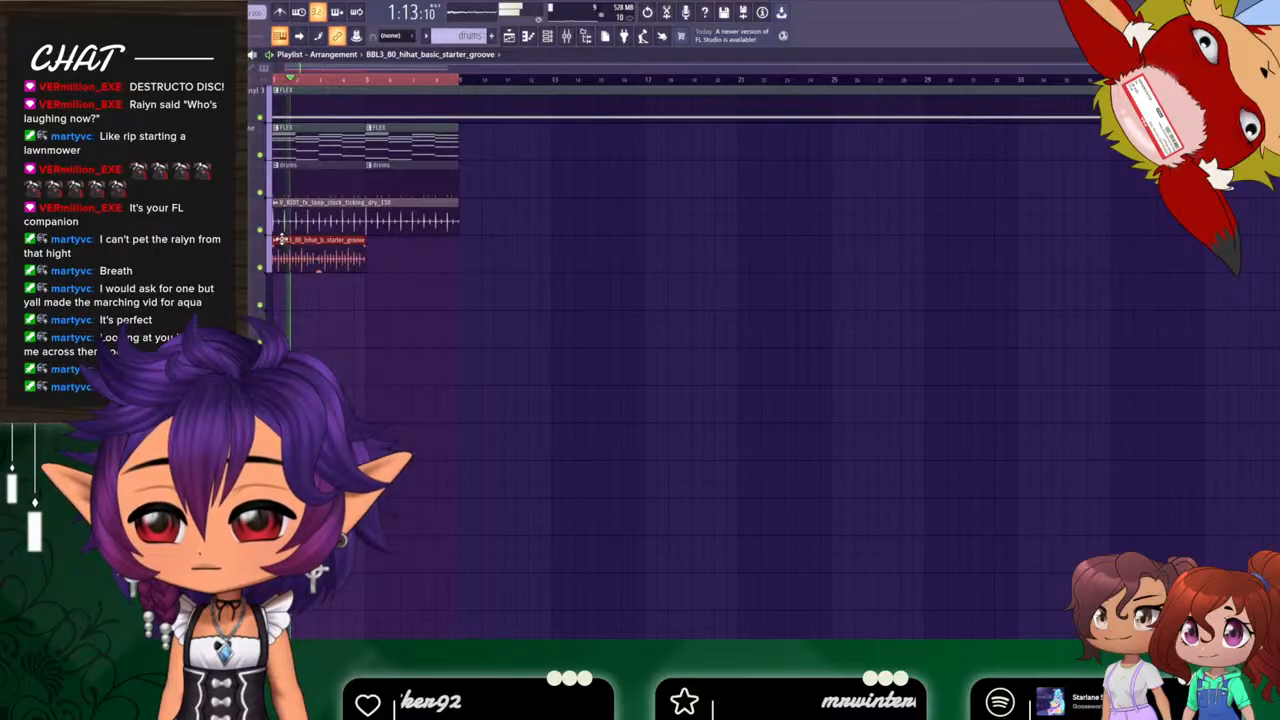
click(374, 256)
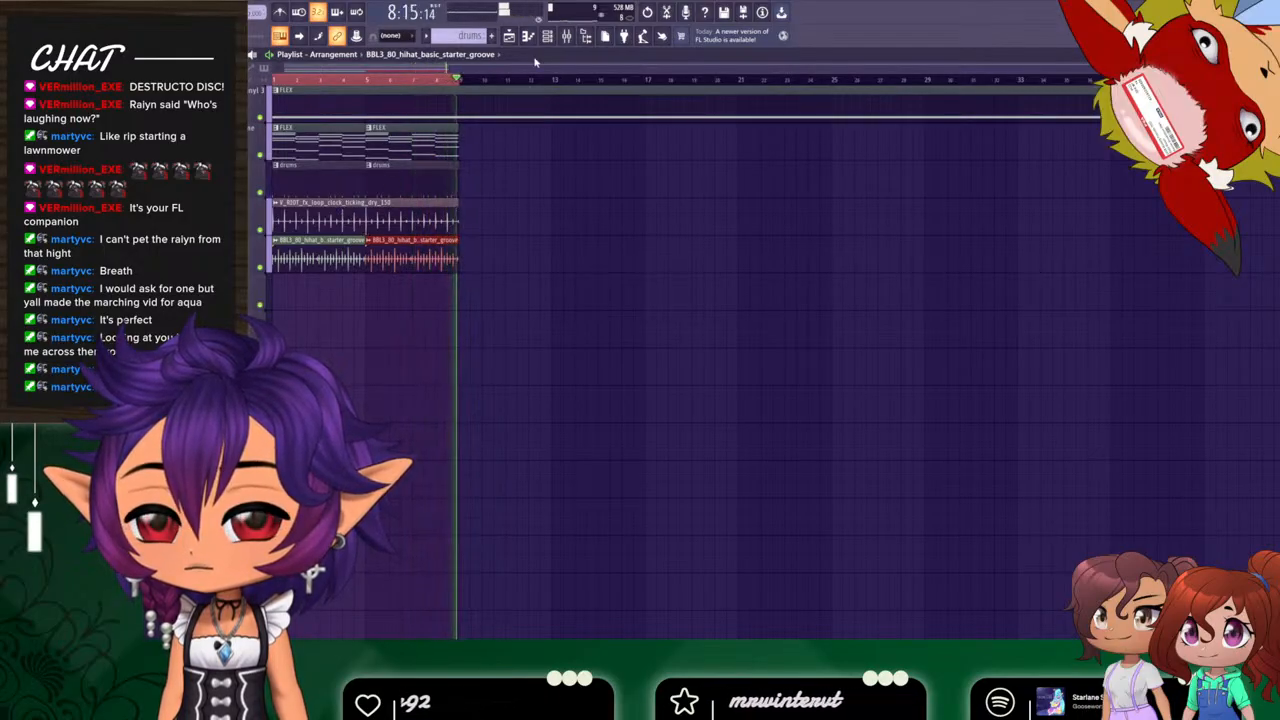
key(space)
Check the mixer and channel list, and delete both BBL3_80_hihat_basic_starter_groove clips from the playlist.
key(F9)
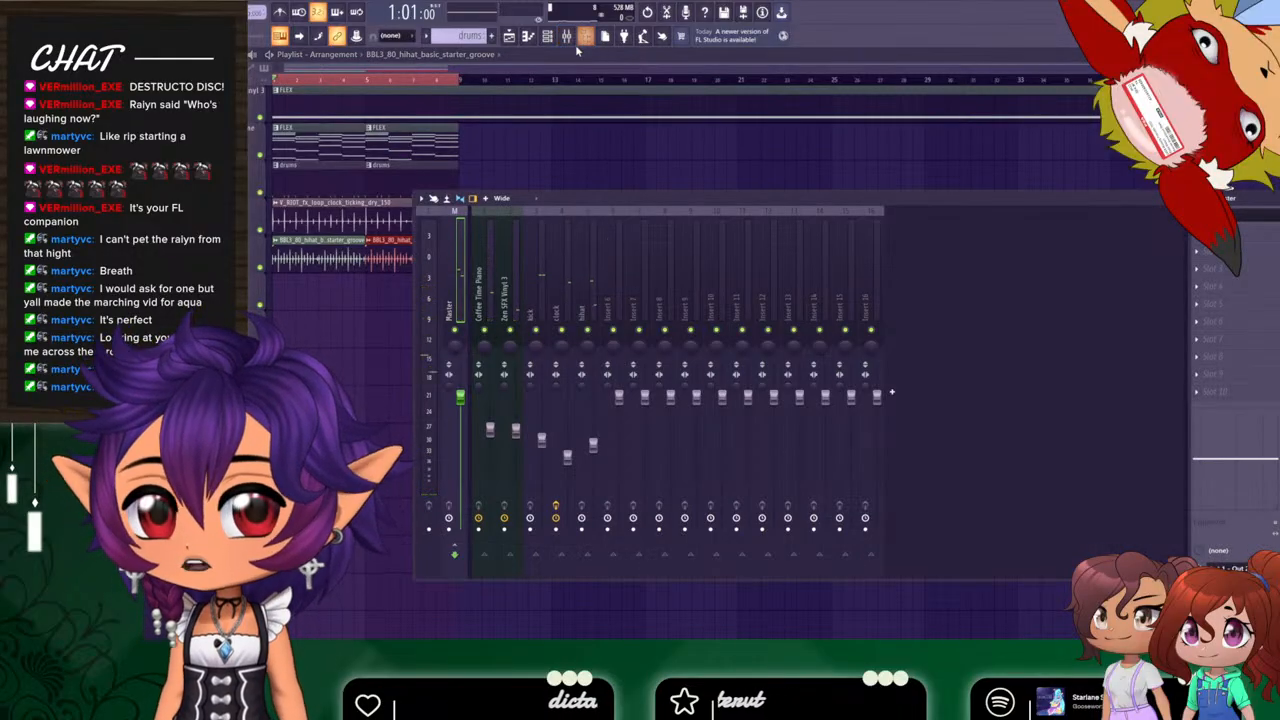
click(572, 43)
click(548, 38)
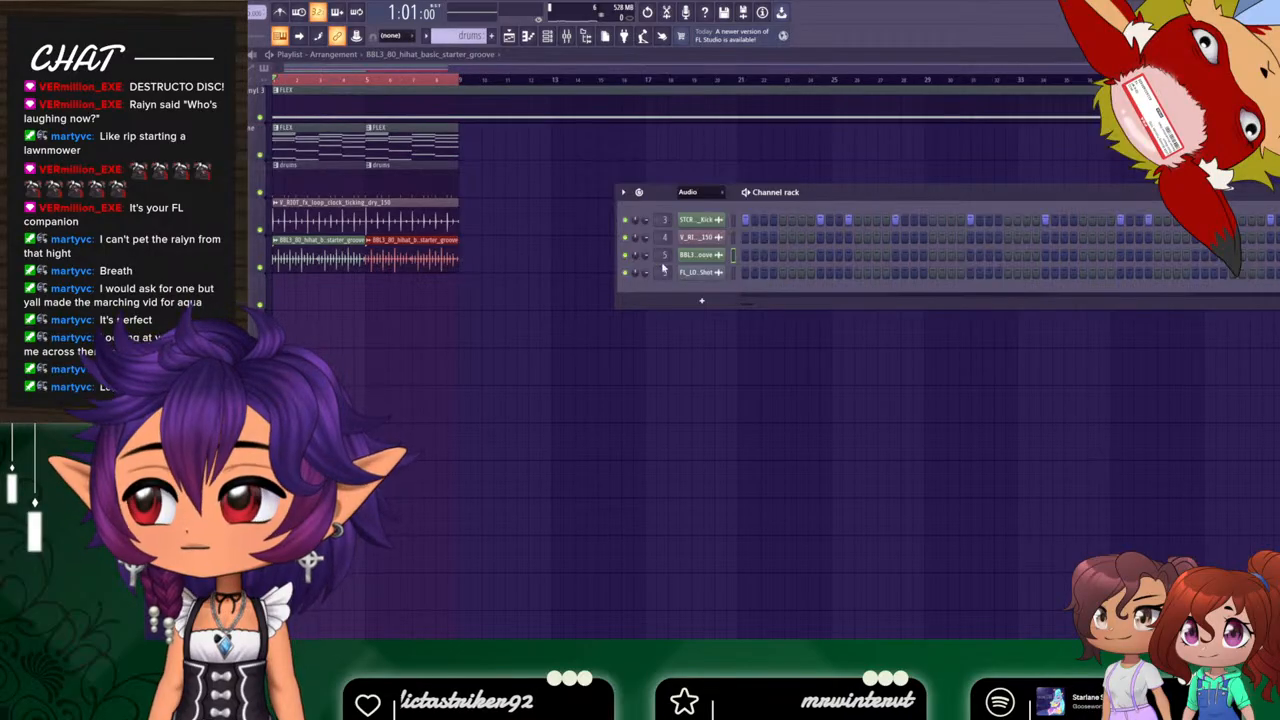
right_click(431, 270)
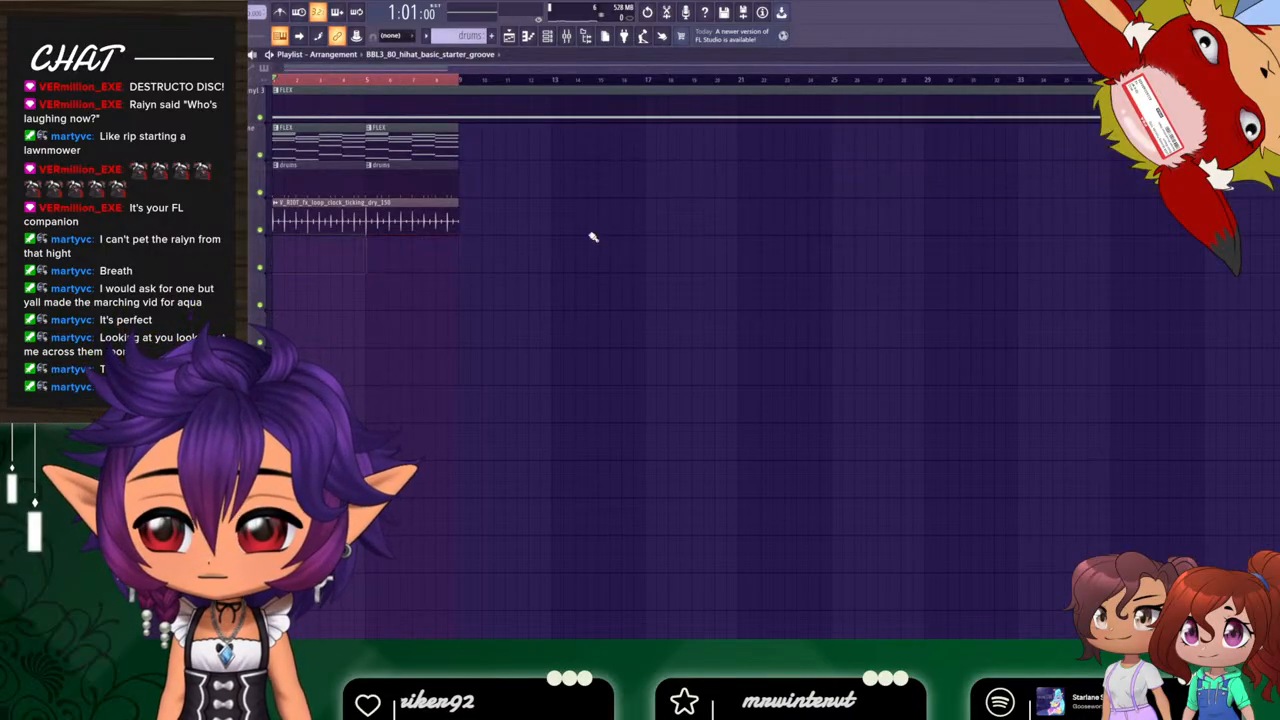
Fill every second step of the FL_LOFI_Kit09_Hat_One_Shot channel in the drums pattern and play the arrangement.
click(547, 37)
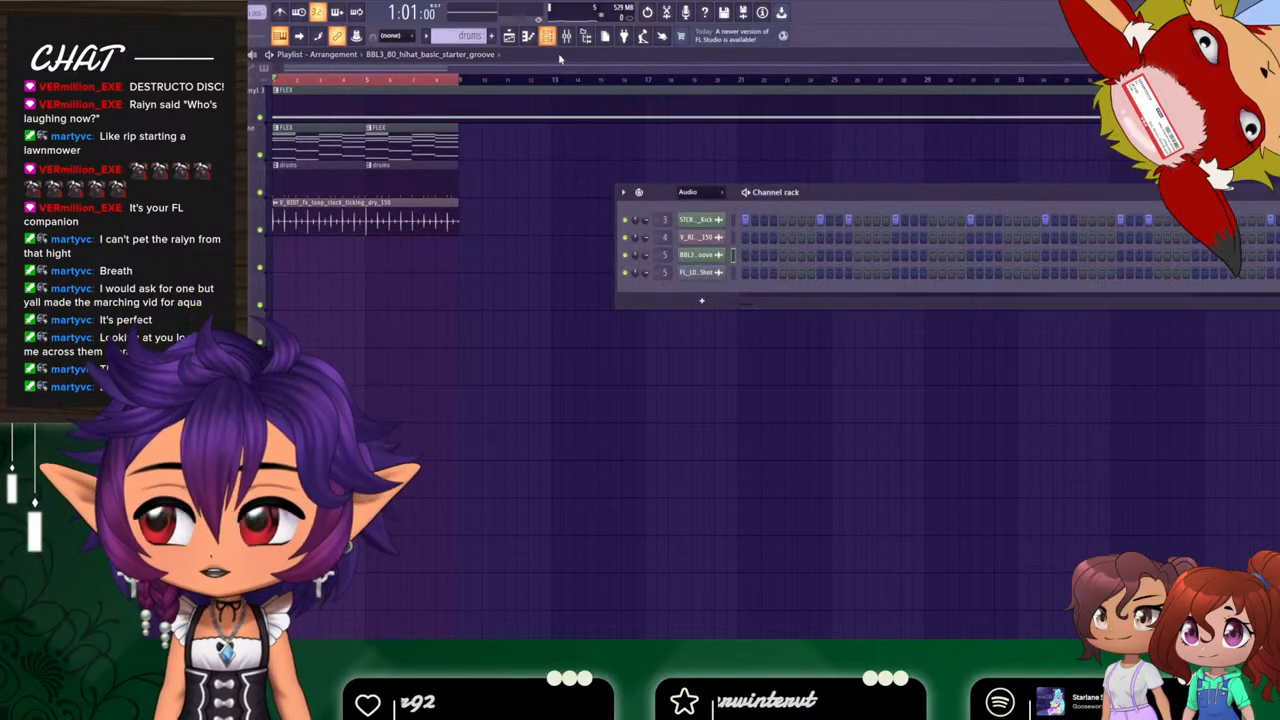
click(698, 272)
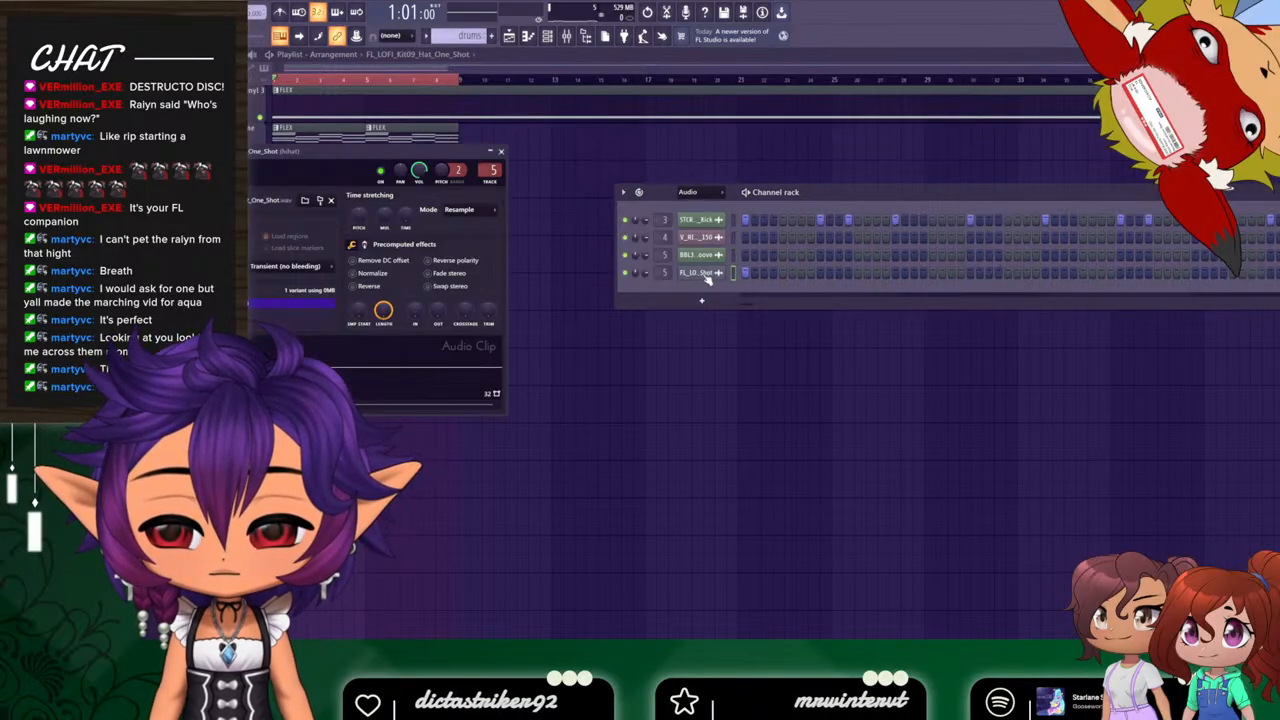
right_click(746, 273)
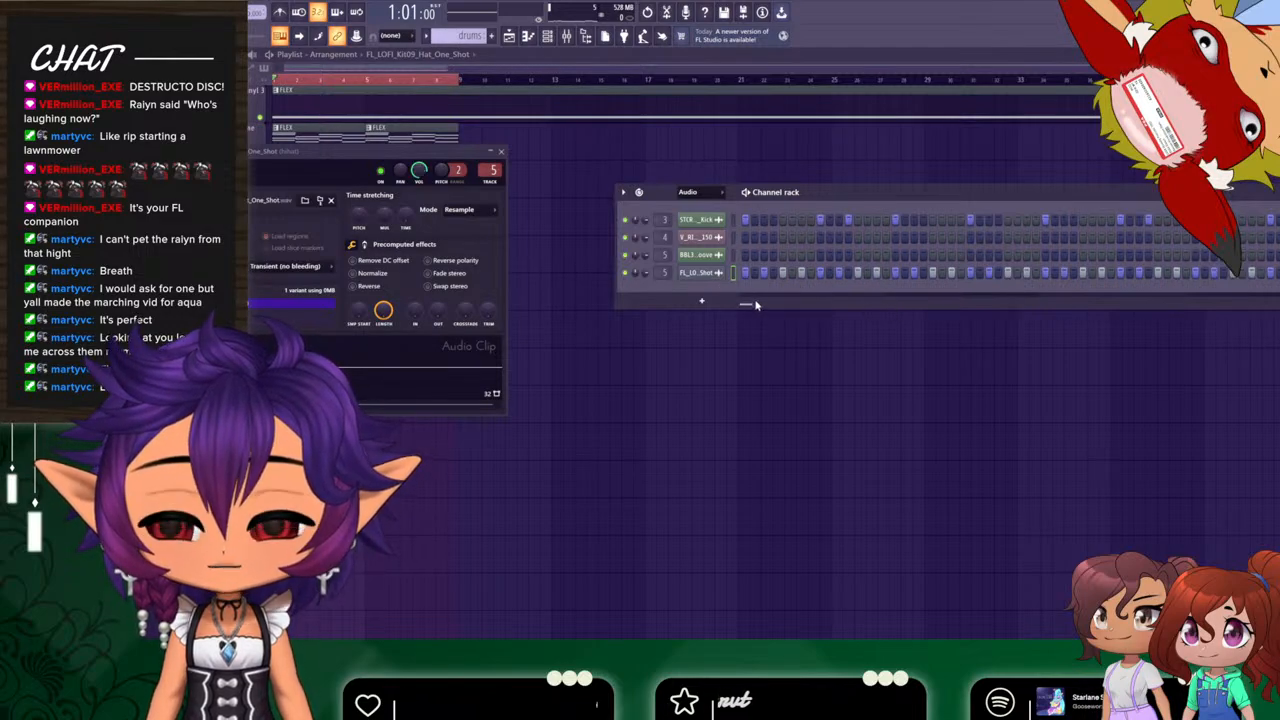
key(space)
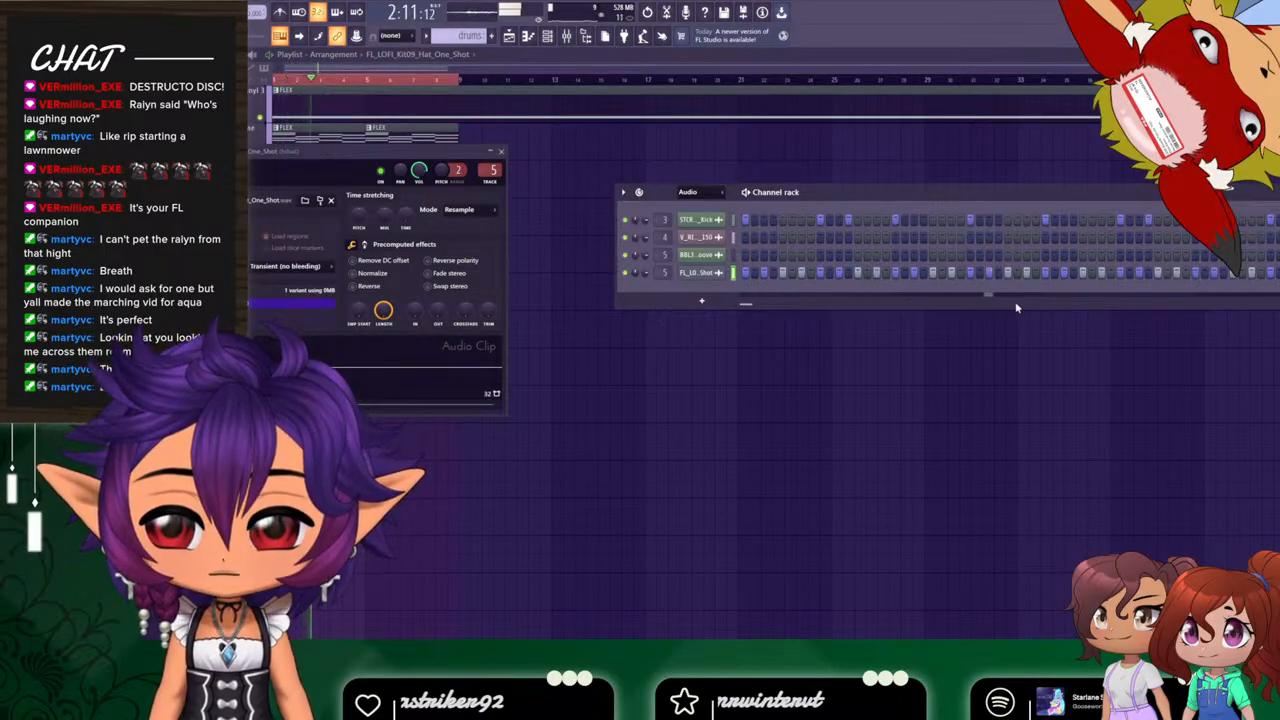
click(705, 281)
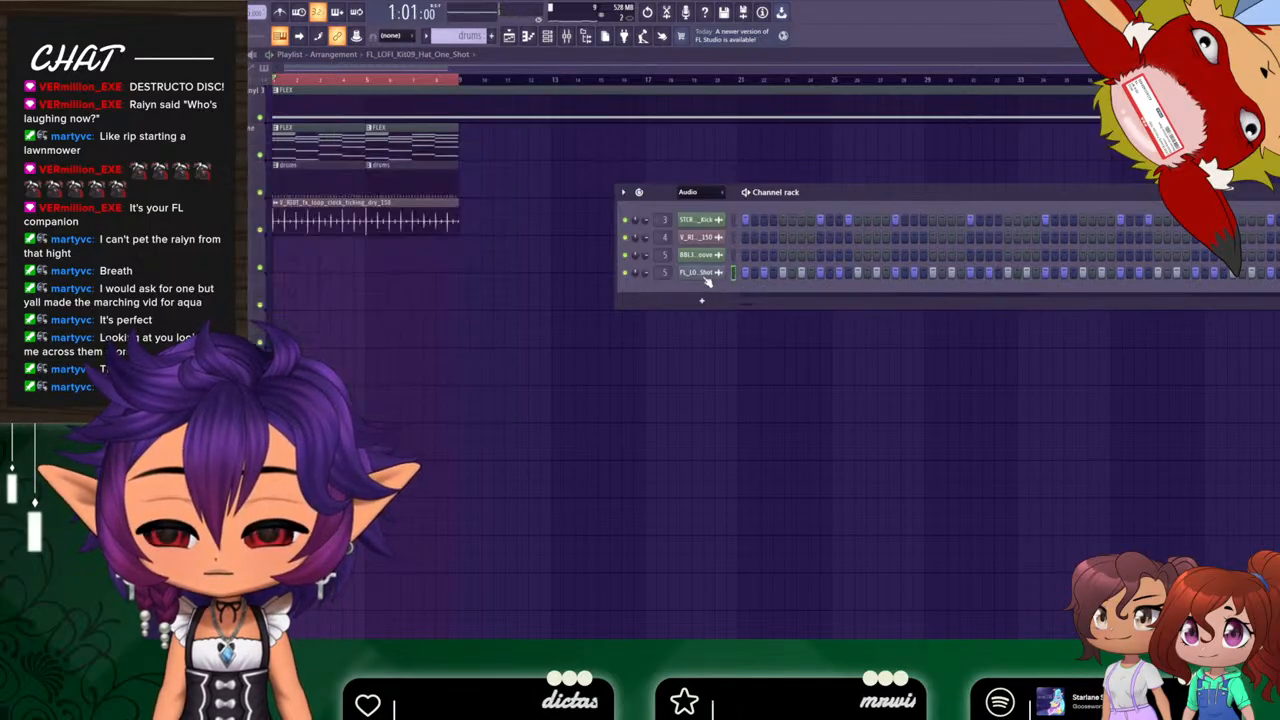
Review the FL_LOFI_Kit09_Hat_One_Shot notes in the piano roll and step grid while playing the arrangement.
key(F7)
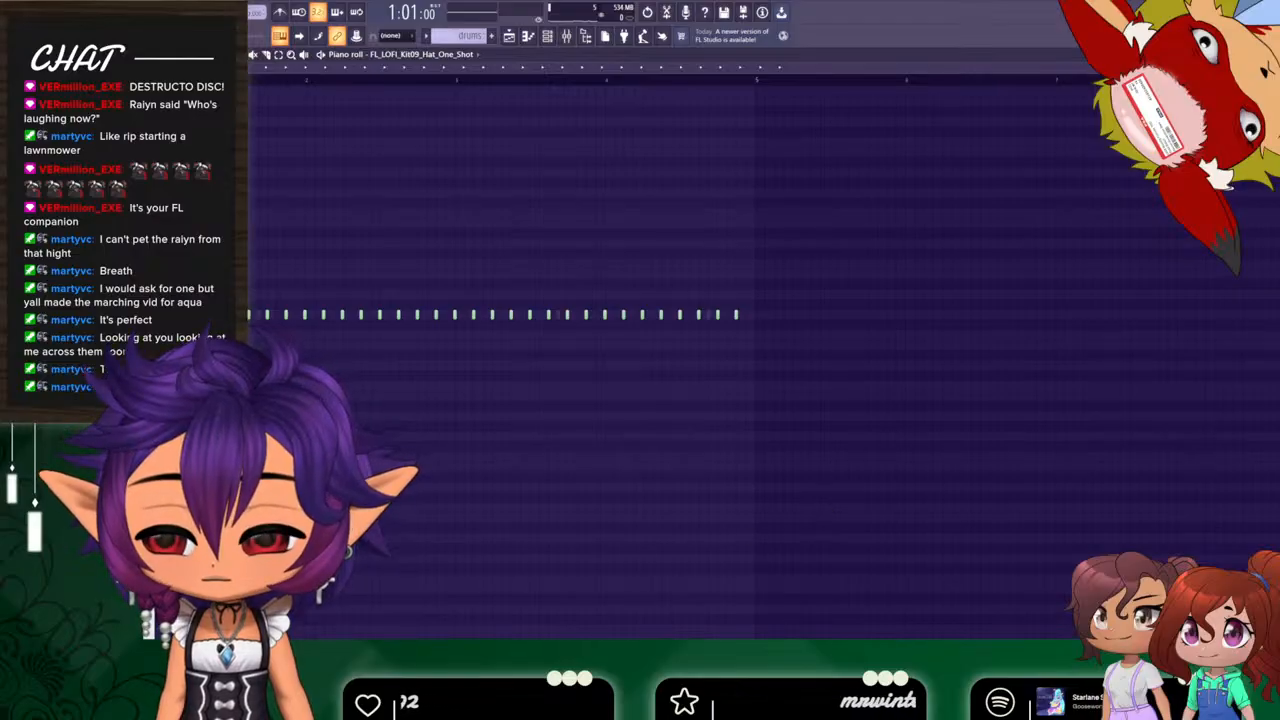
key(space)
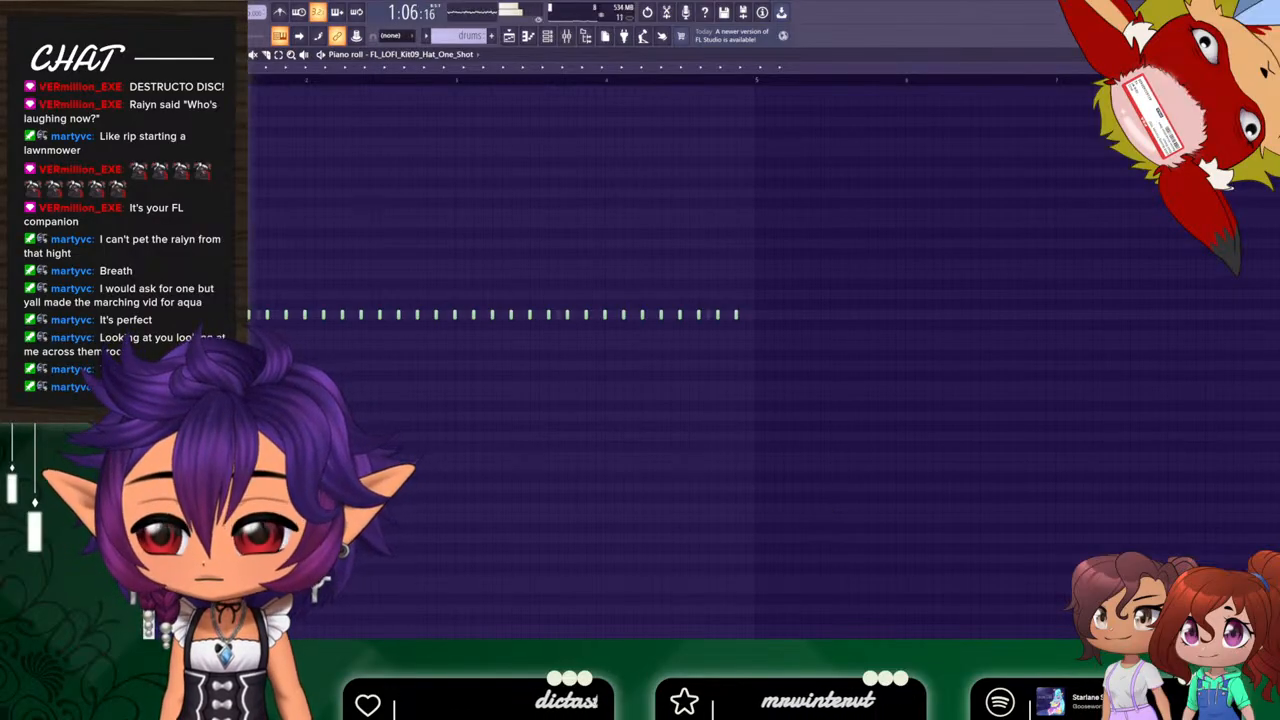
key(space)
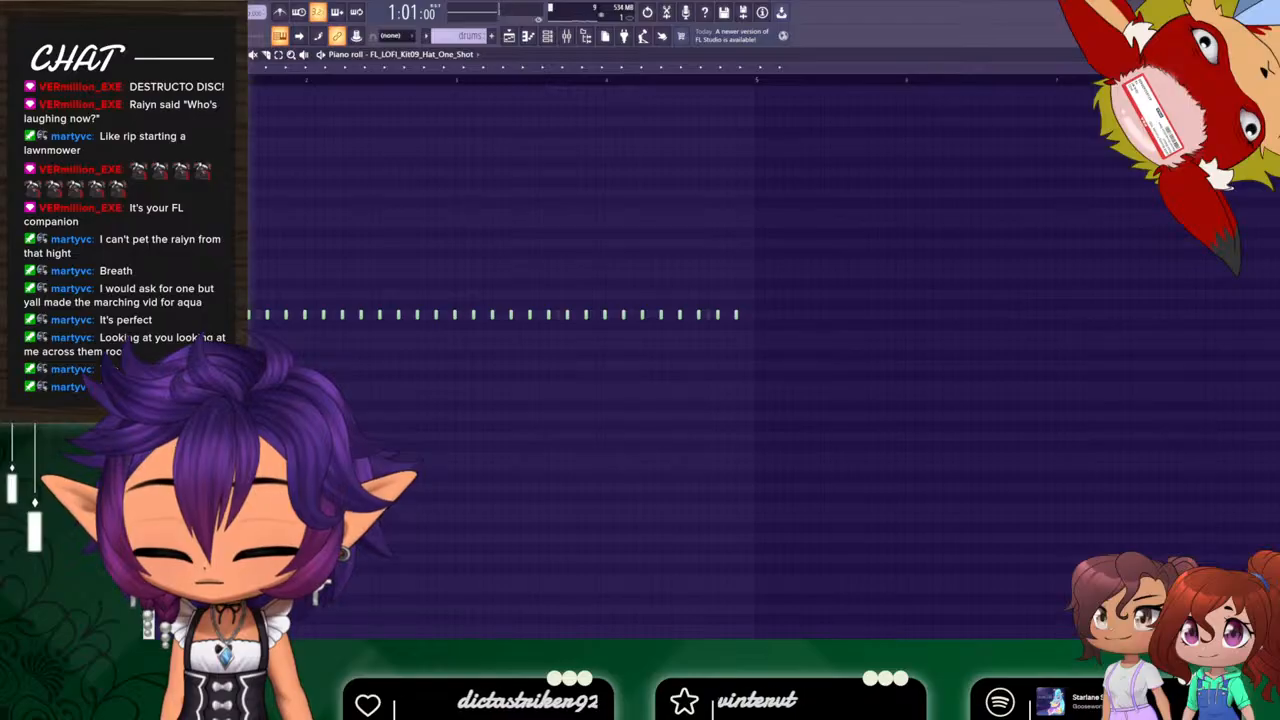
key(space)
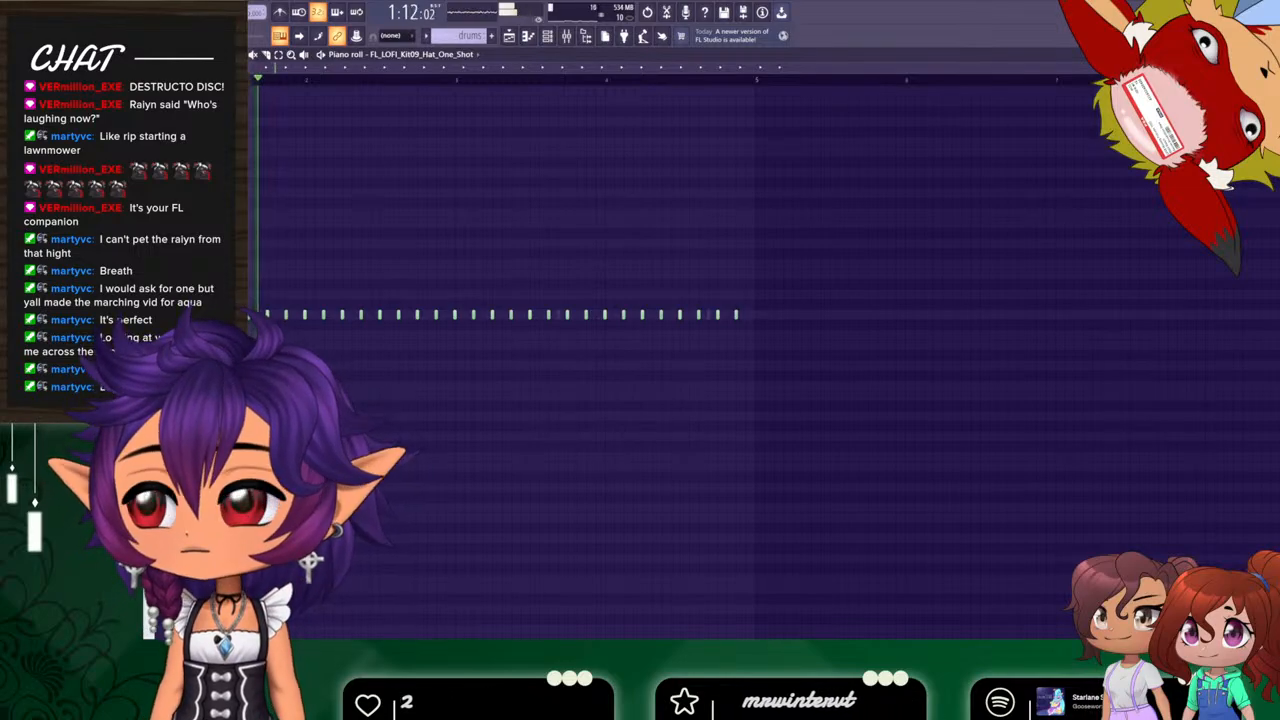
click(547, 37)
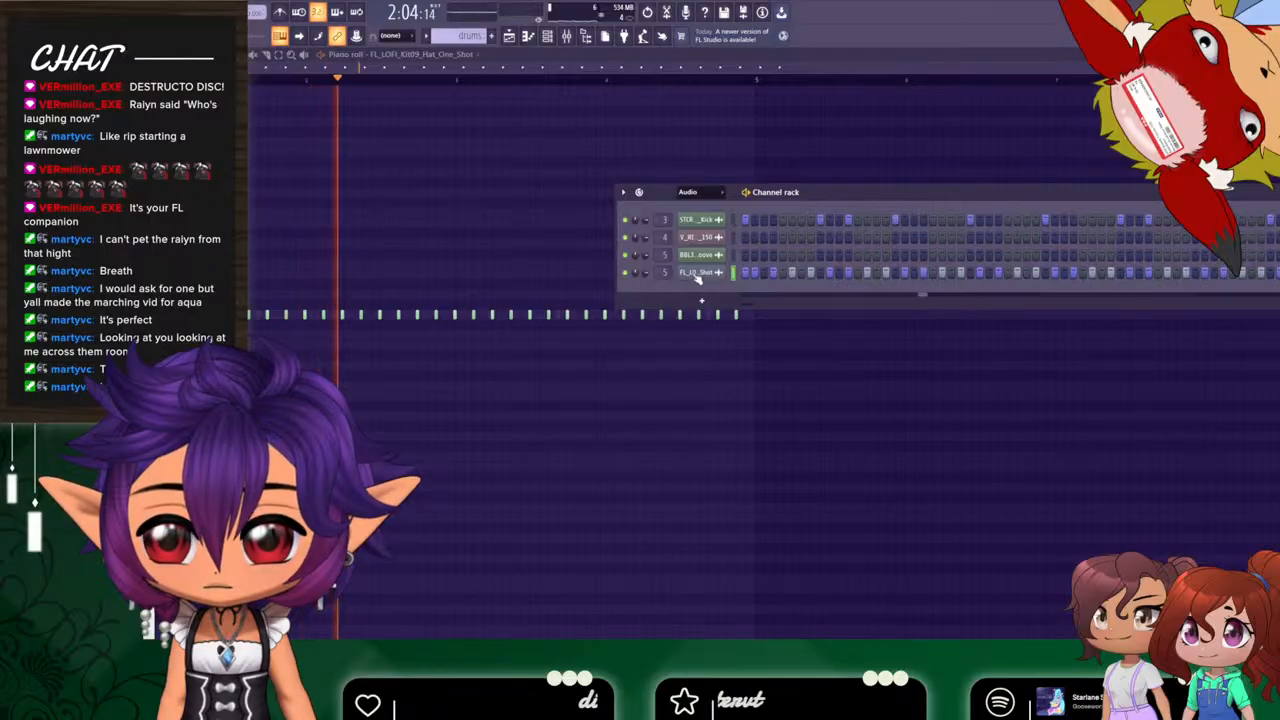
key(space)
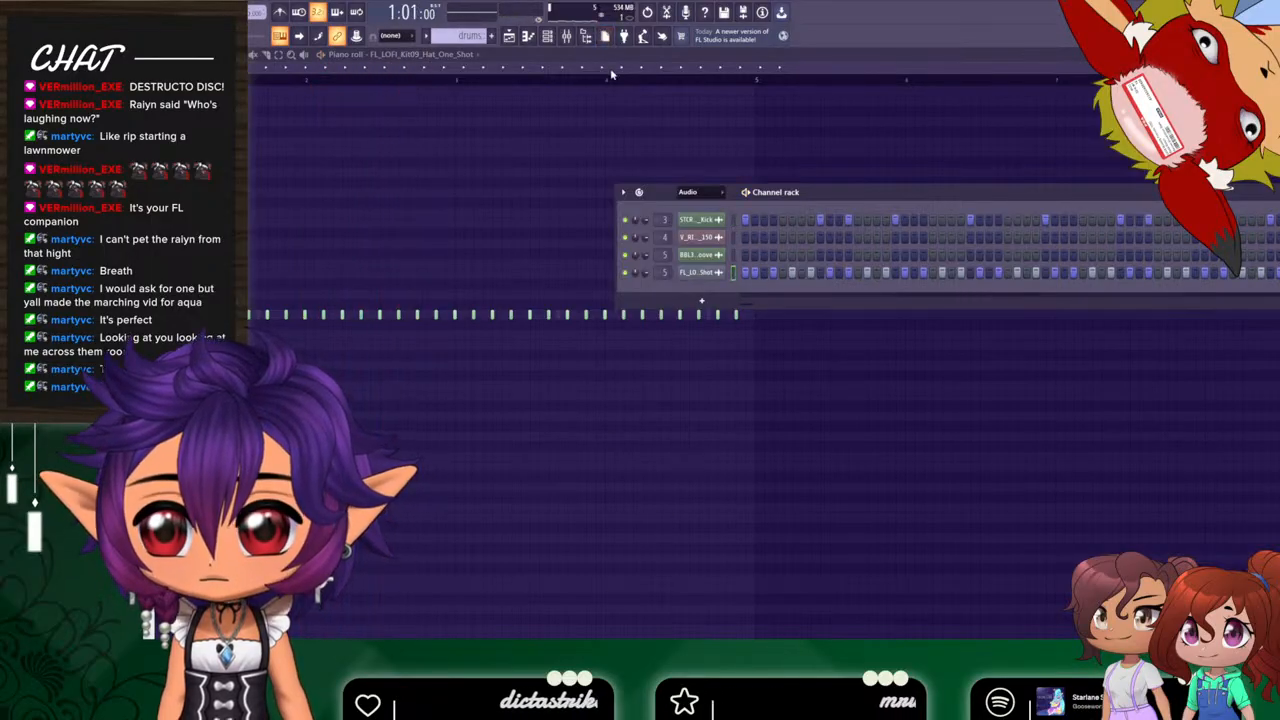
click(548, 36)
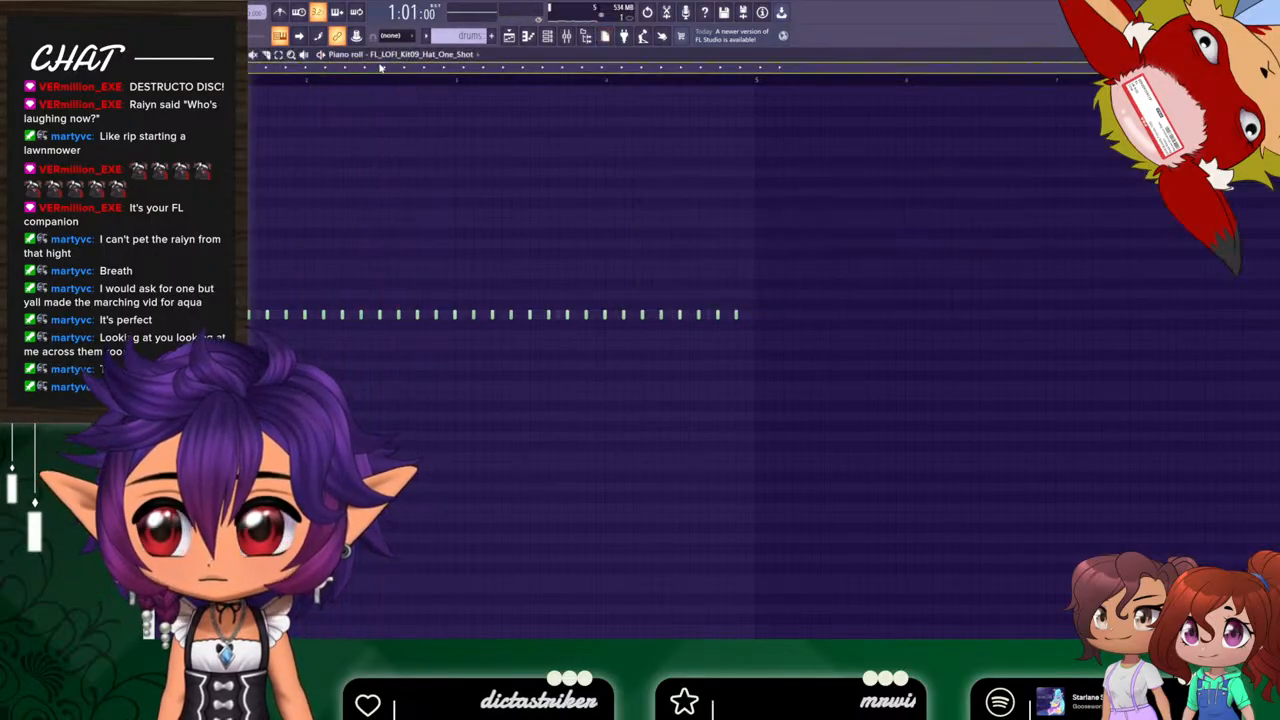
click(548, 36)
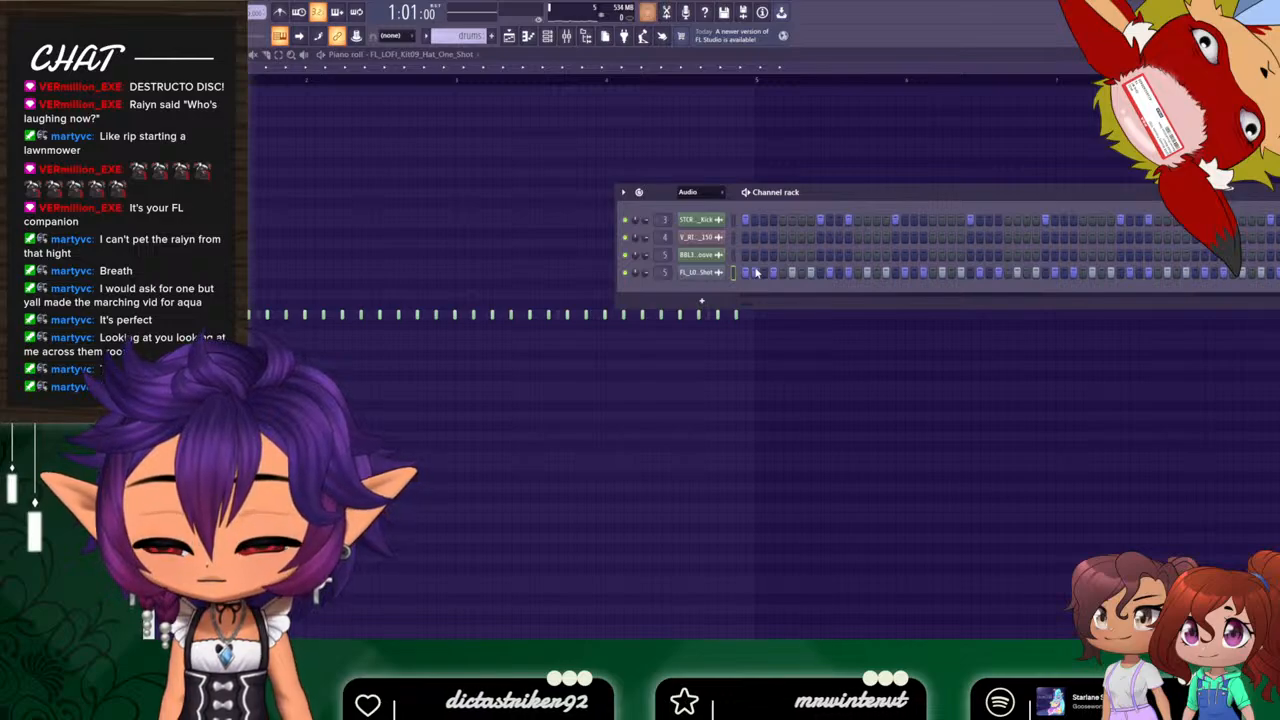
Adjust the FL_LOFI_Kit09_Hat_One_Shot steps in the third beat of the first bar, playing the song after each change.
key(space)
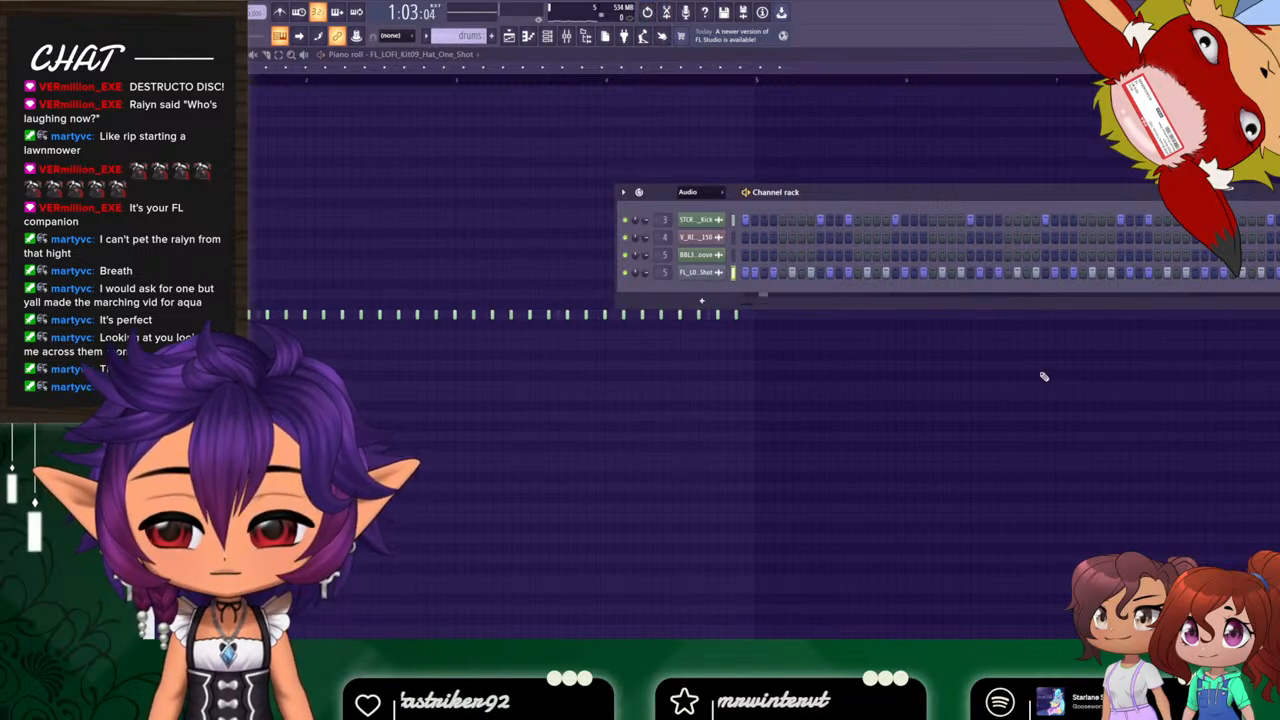
key(space)
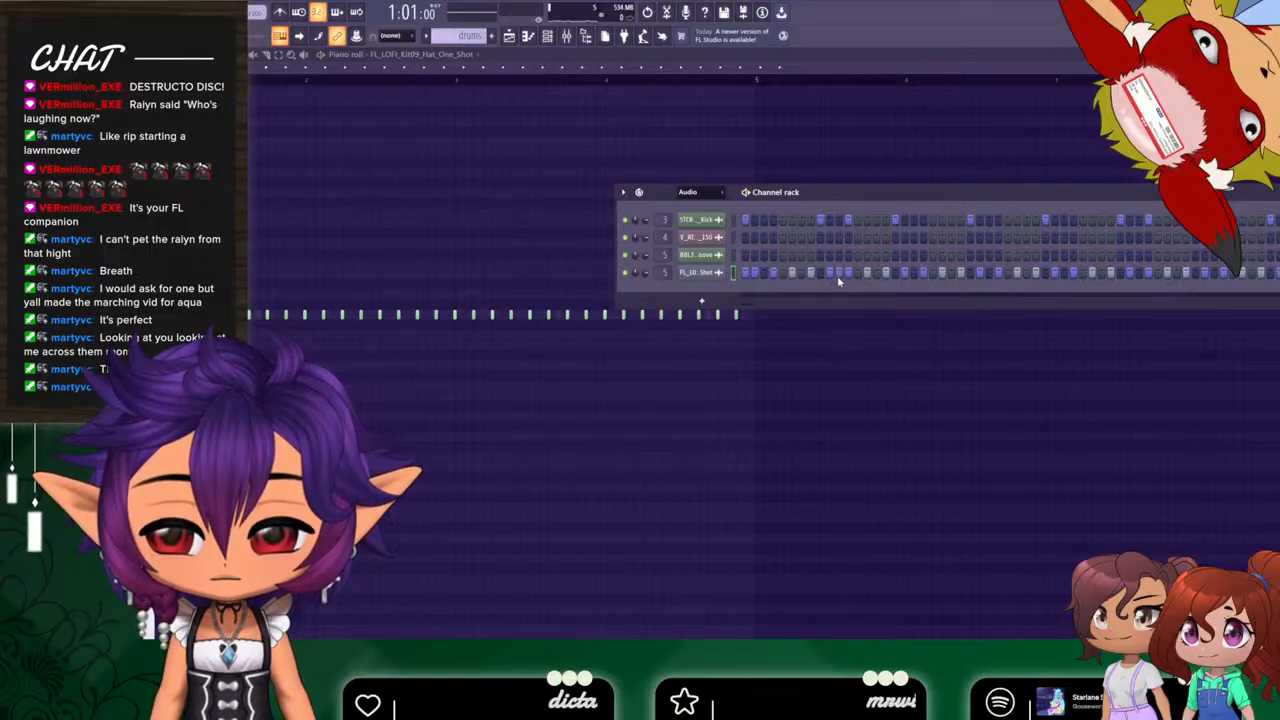
key(space)
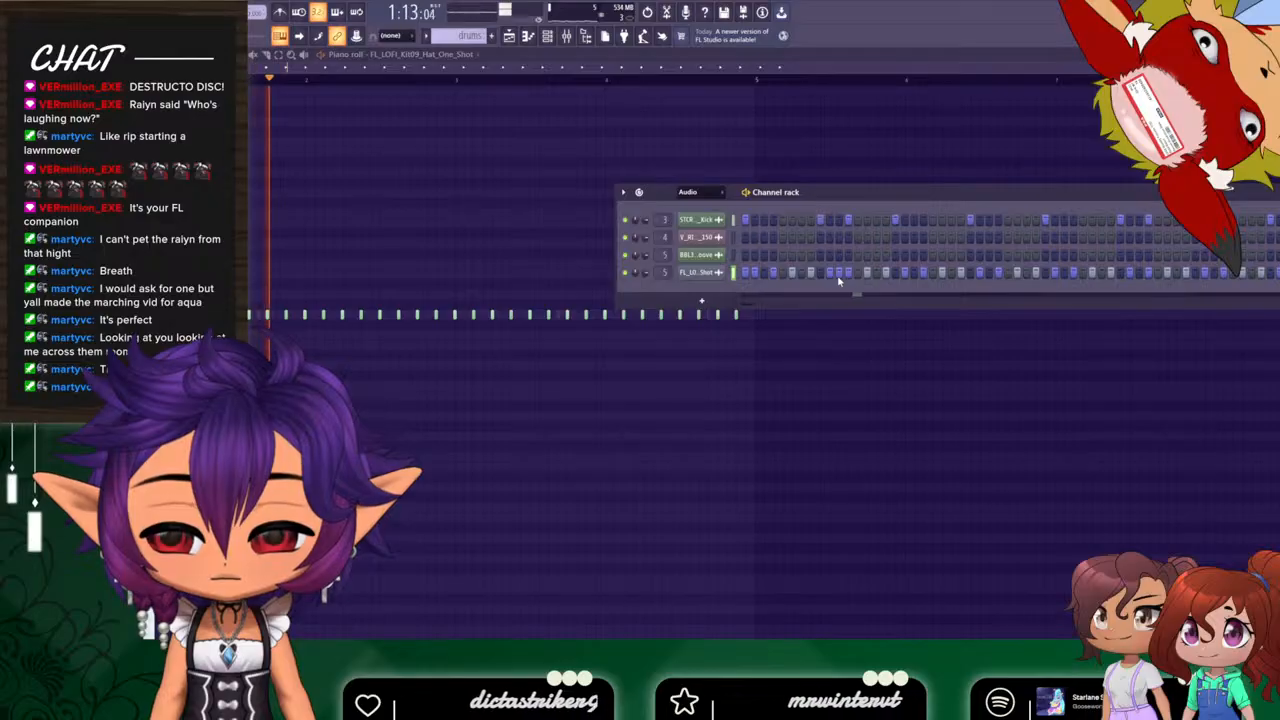
key(space)
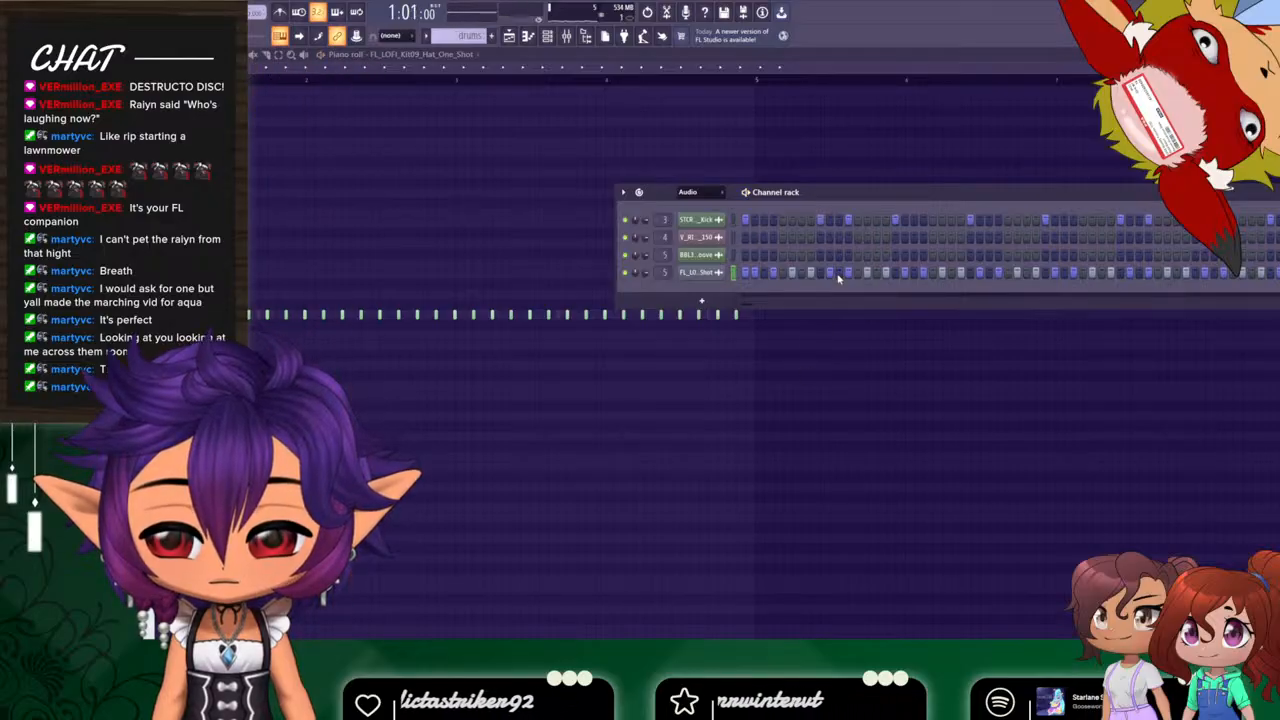
key(space)
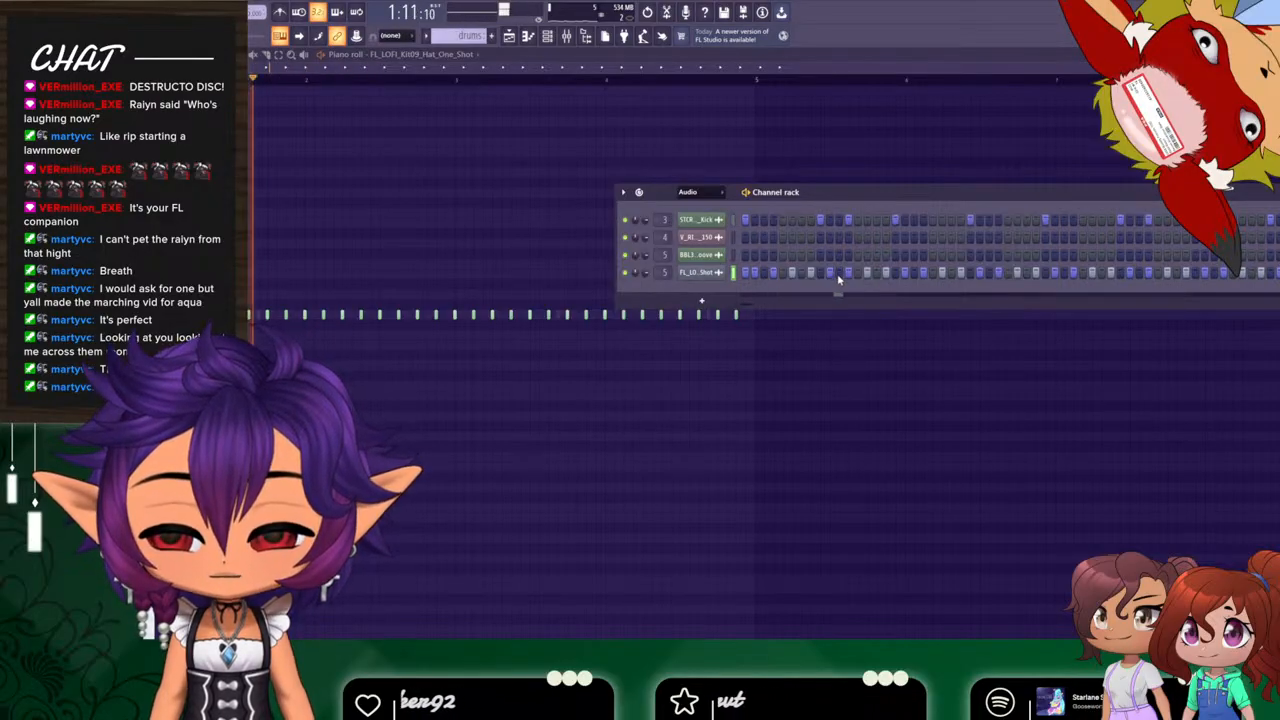
key(space)
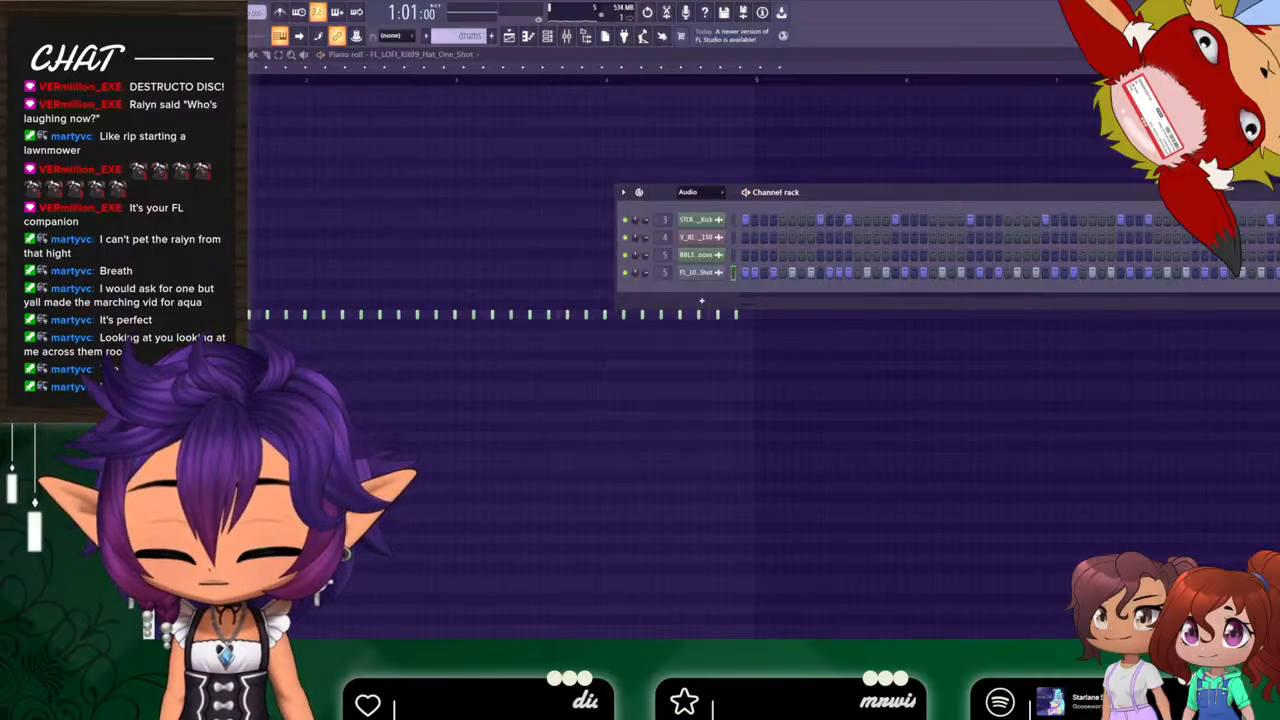
key(space)
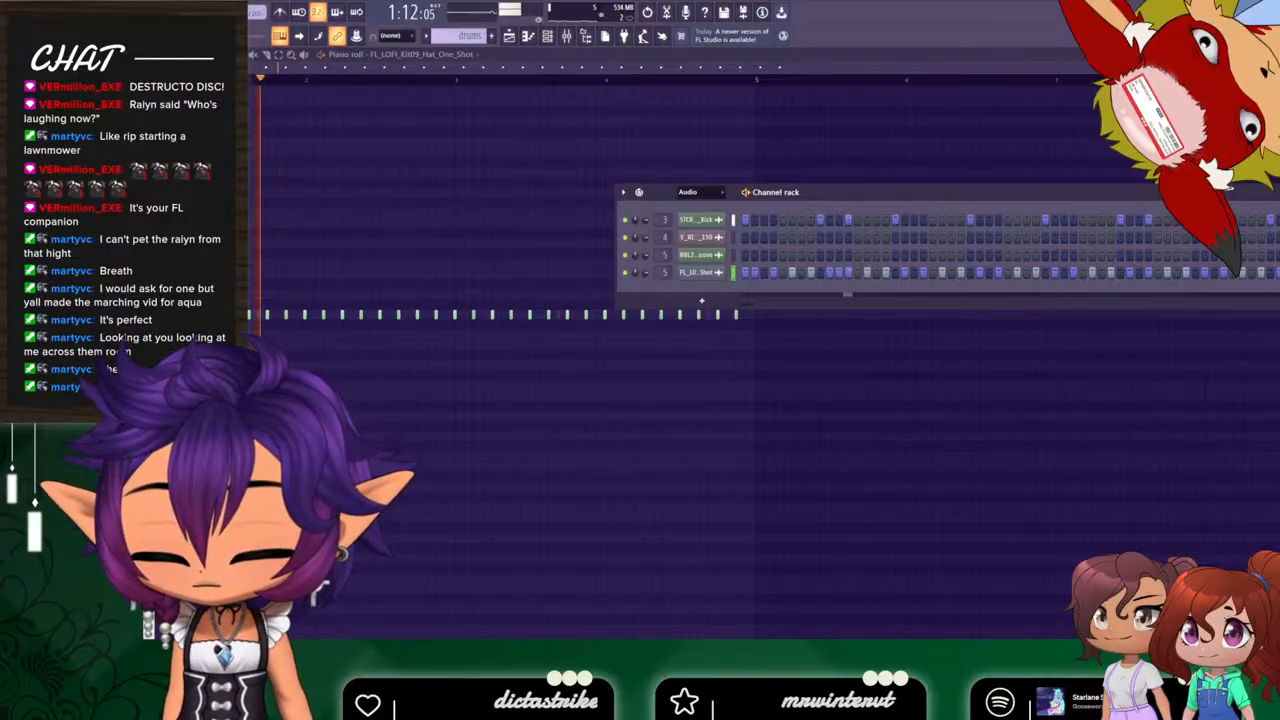
key(space)
Play the arrangement again to check the revised hat rhythm against the piano roll notes and drum steps.
key(F6)
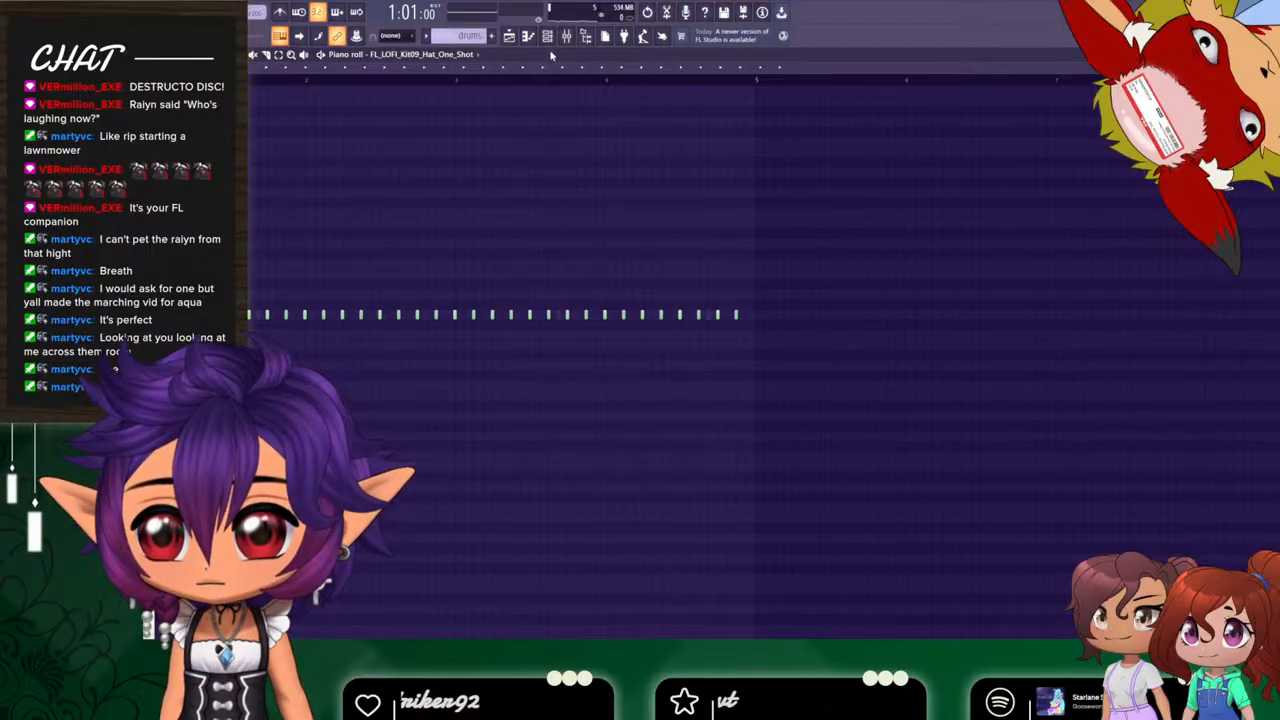
key(F6)
key(space)
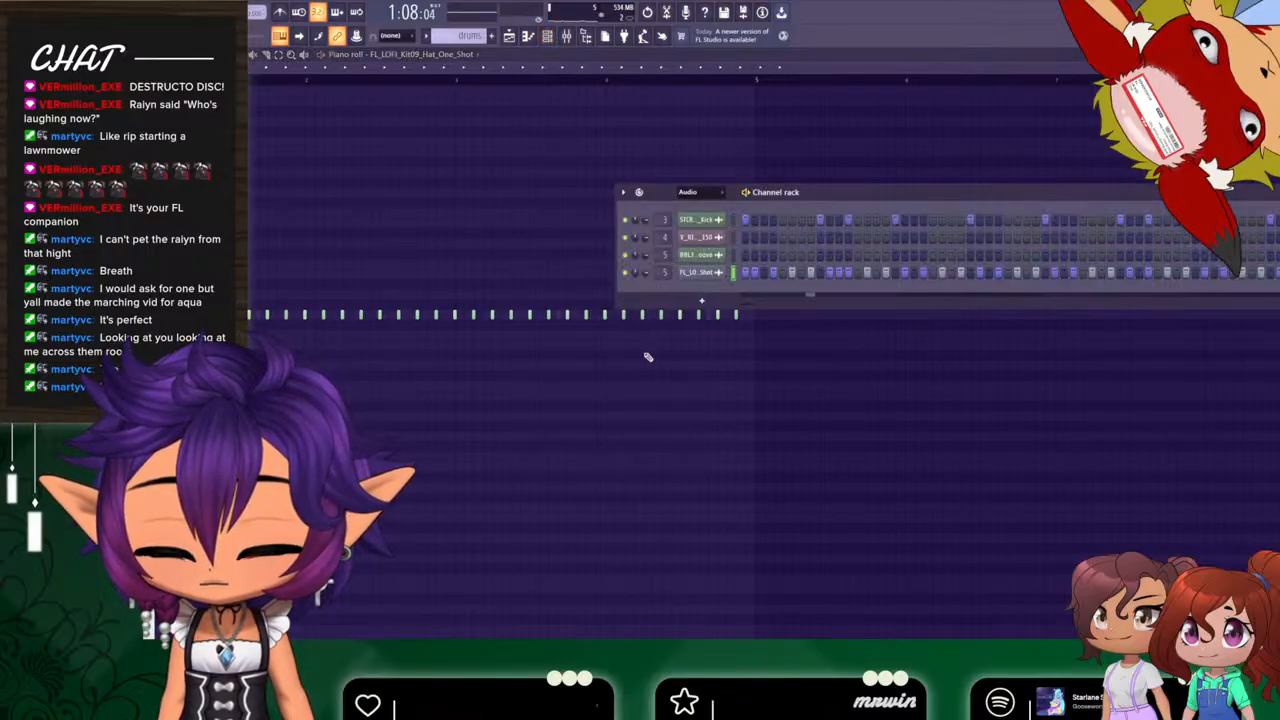
key(space)
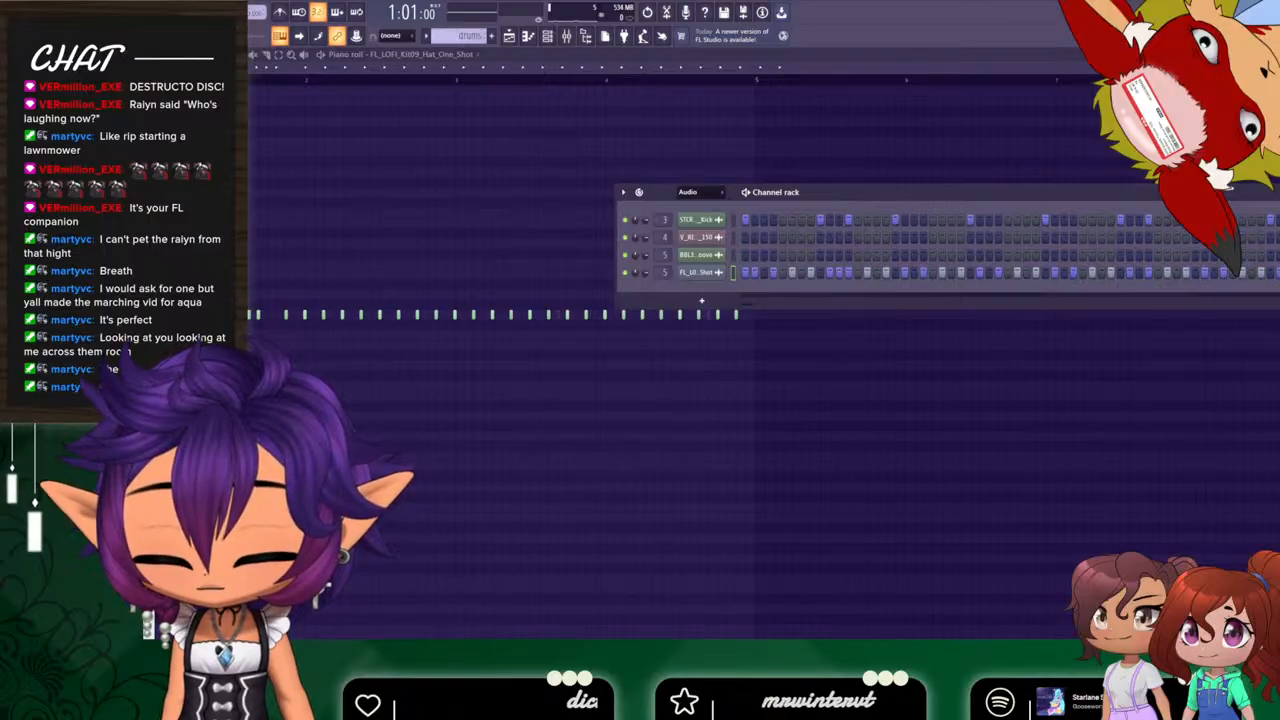
key(F6)
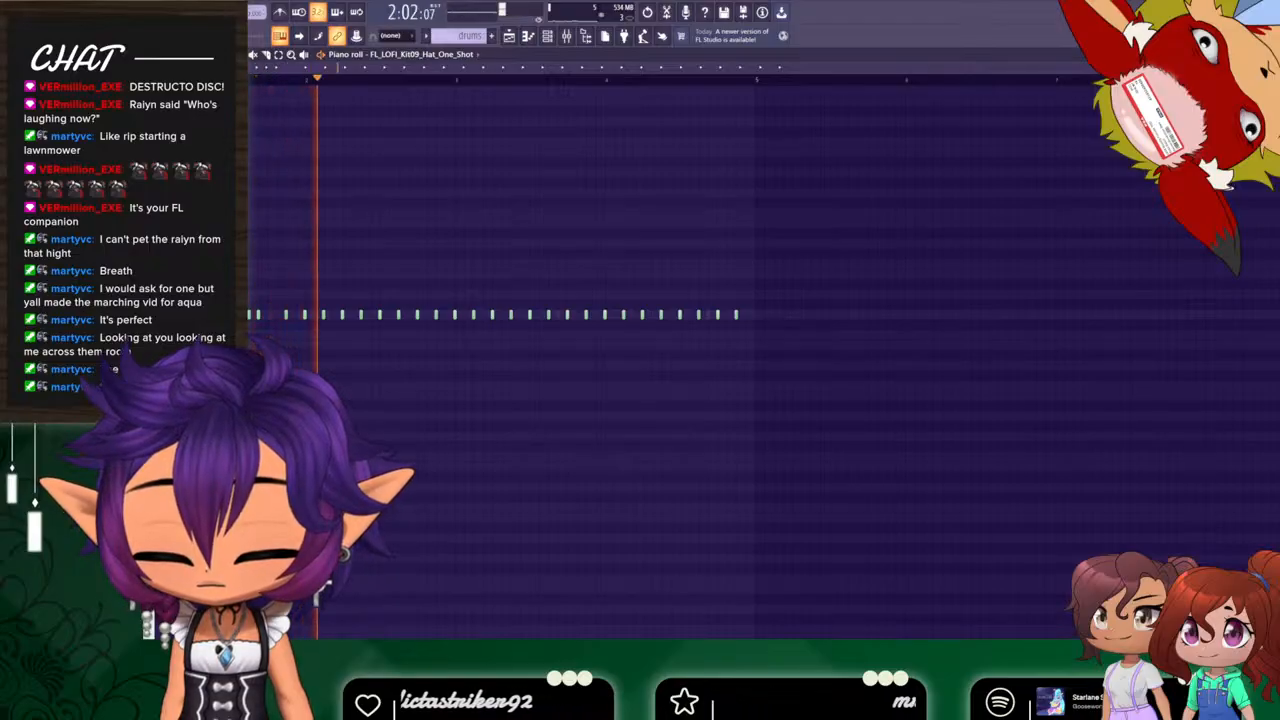
key(F9)
click(567, 37)
click(548, 37)
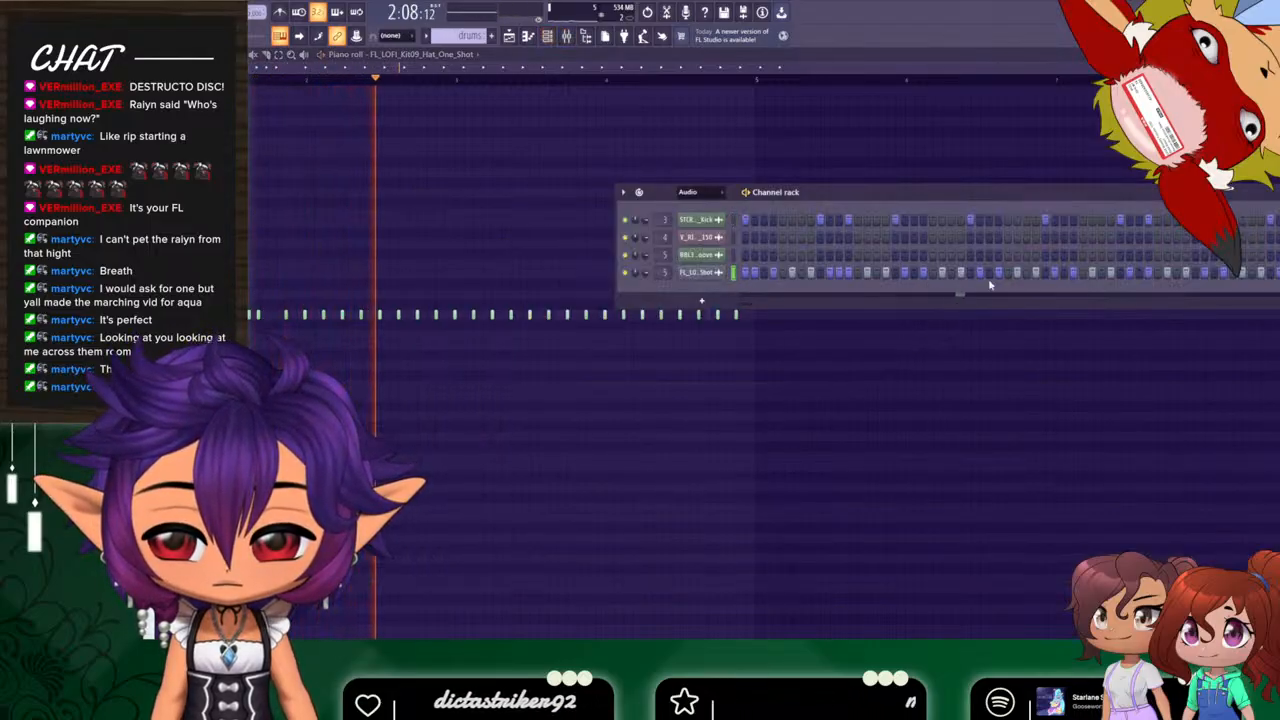
Add kick hits on steps 27 and 28 of the drums pattern and play the arrangement.
key(space)
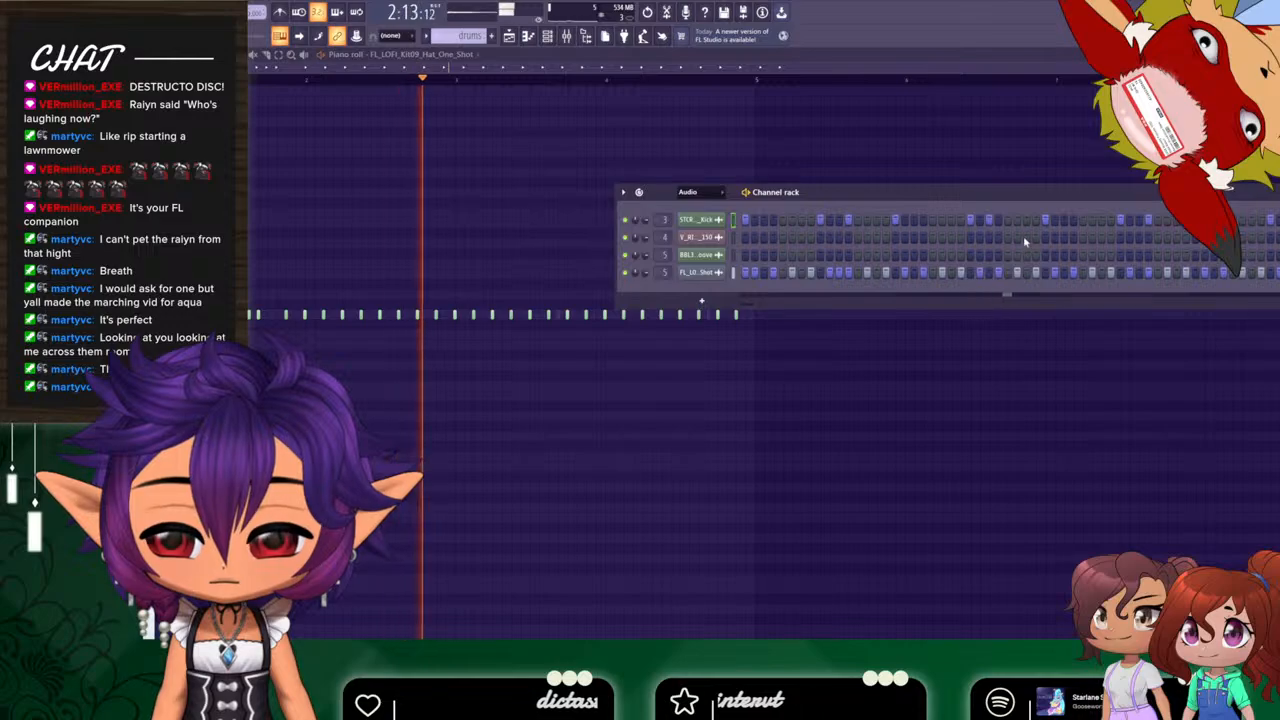
key(space)
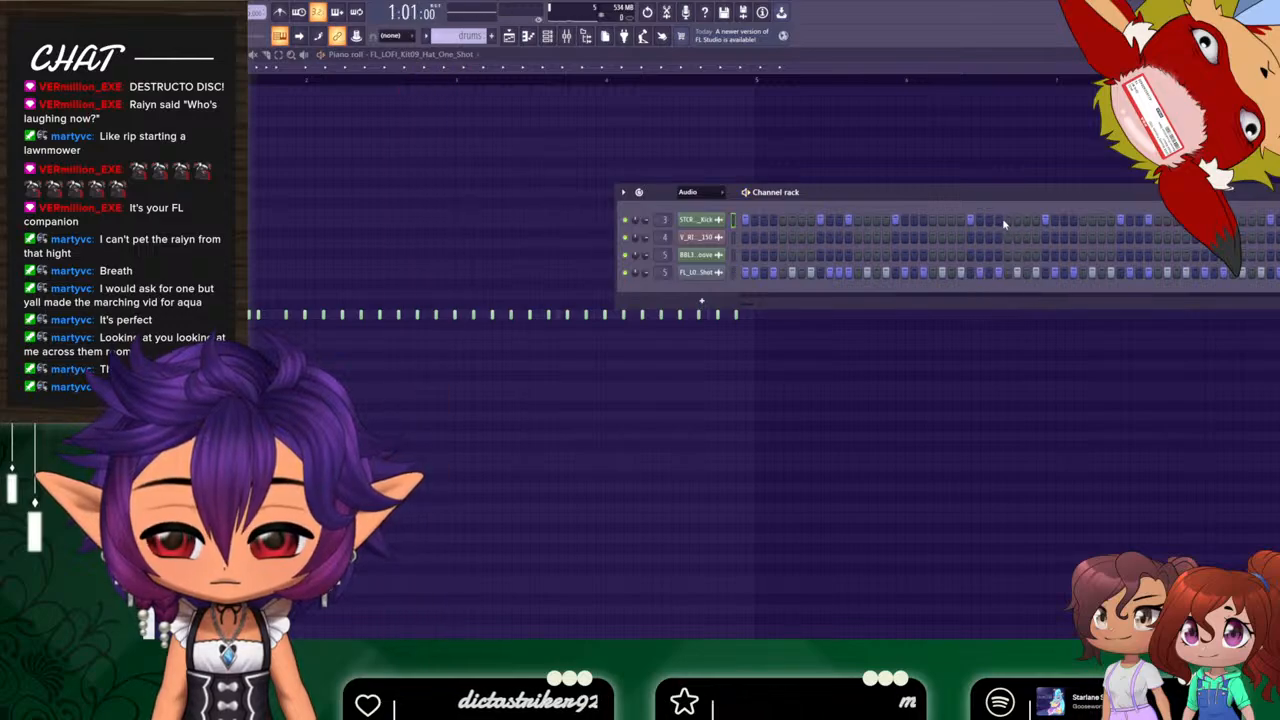
click(988, 220)
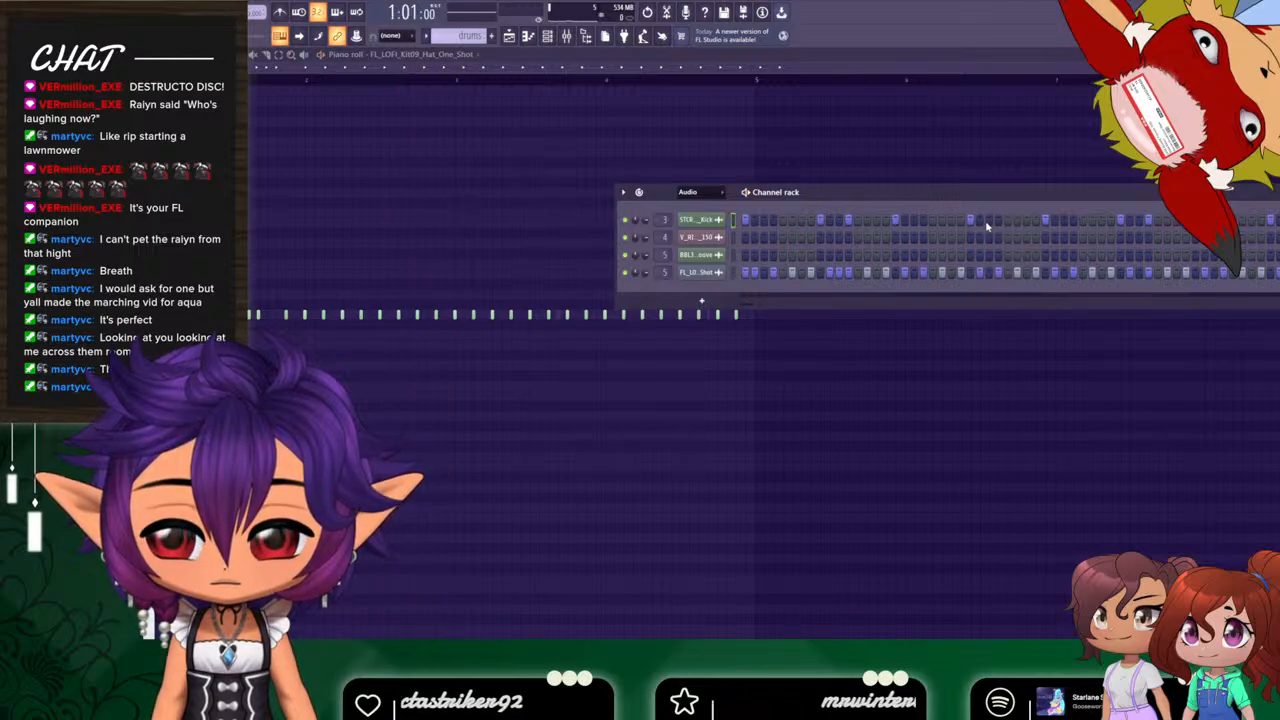
click(998, 221)
key(space)
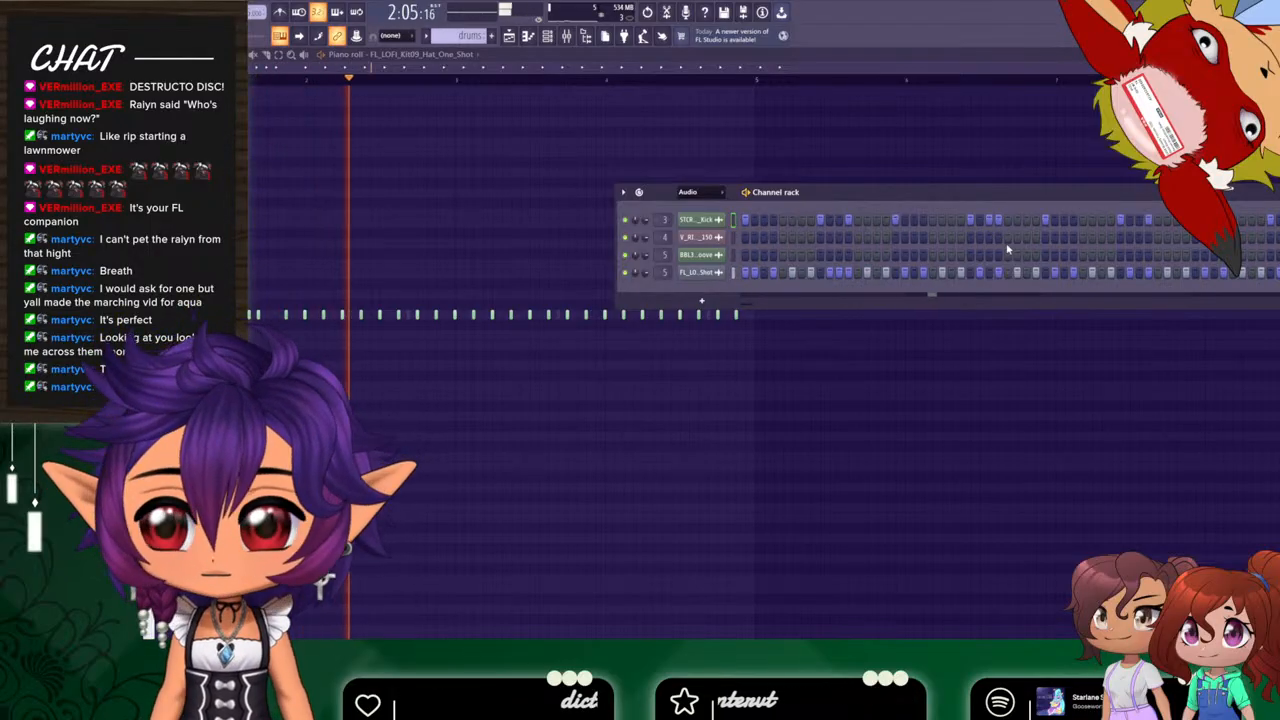
Play the drums pattern repeatedly from the start to check its kick and hat rhythm.
key(space)
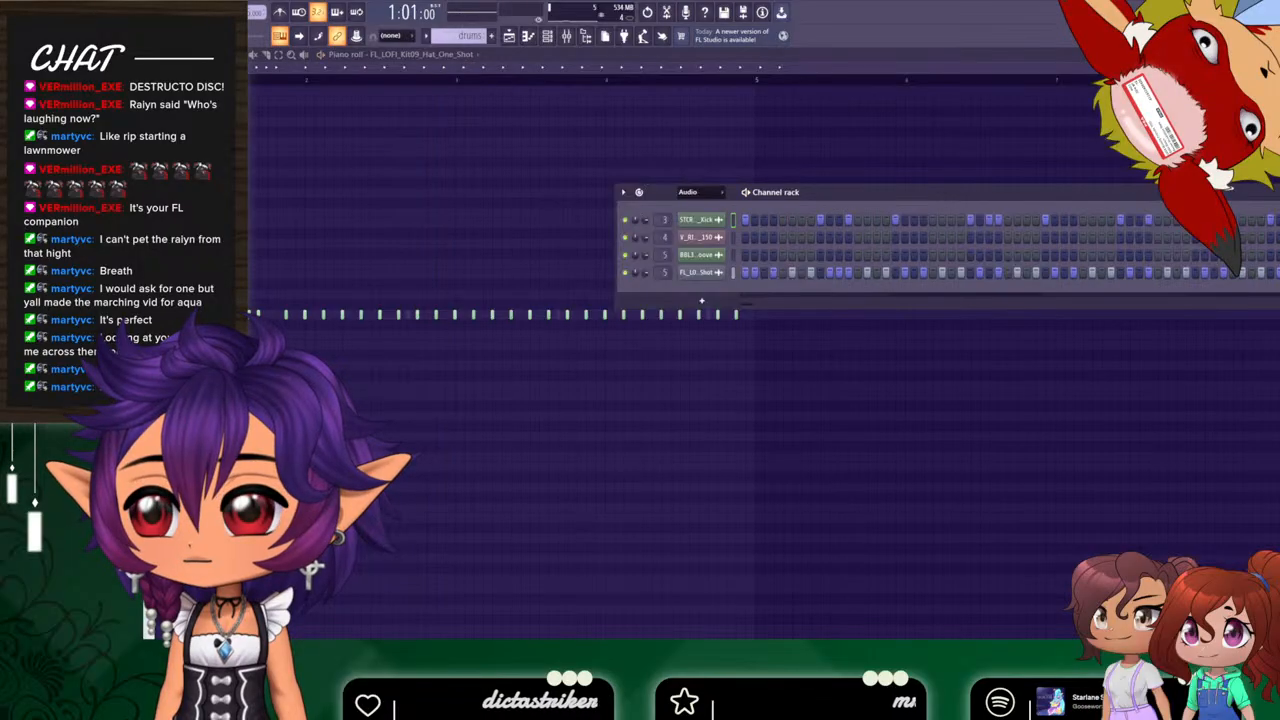
key(space)
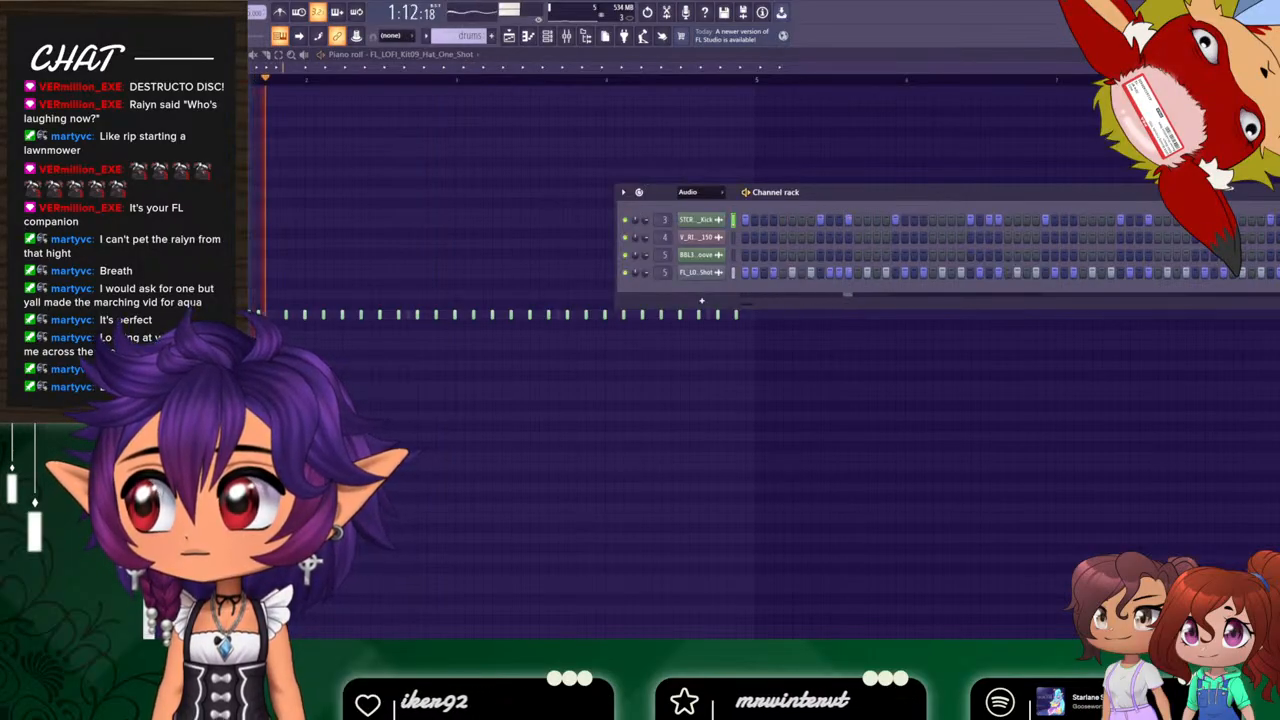
key(space)
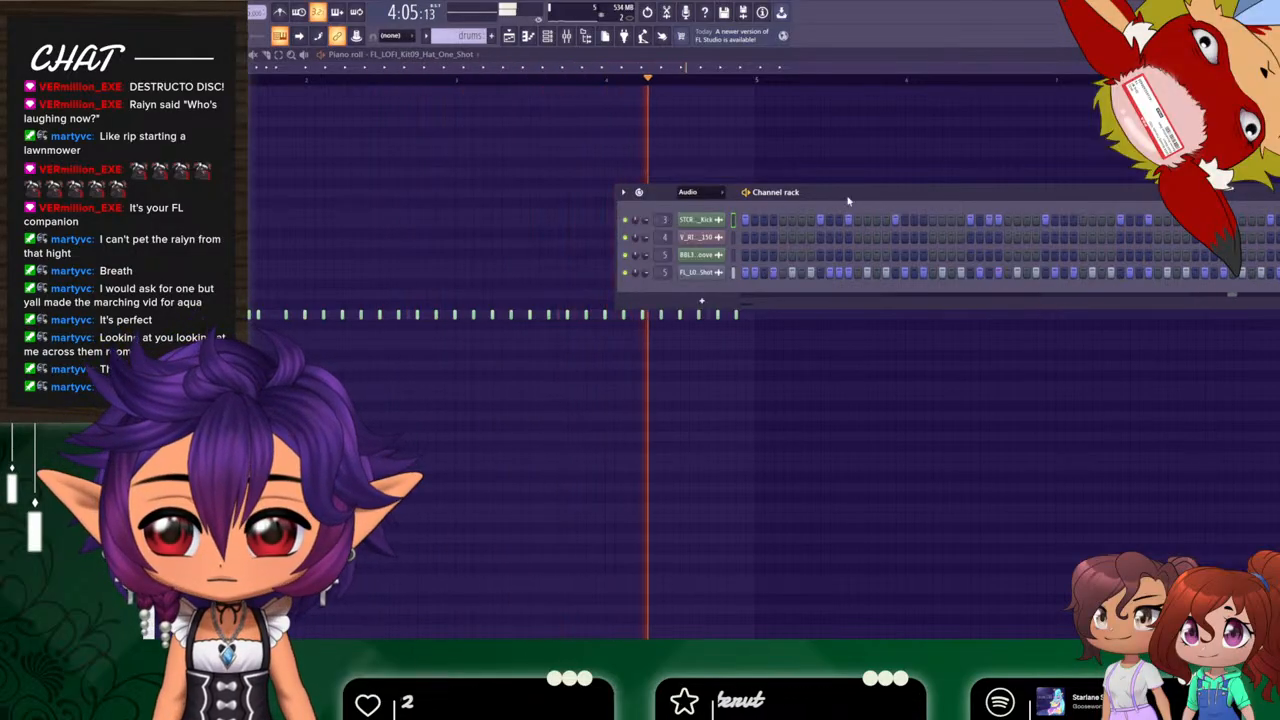
key(space)
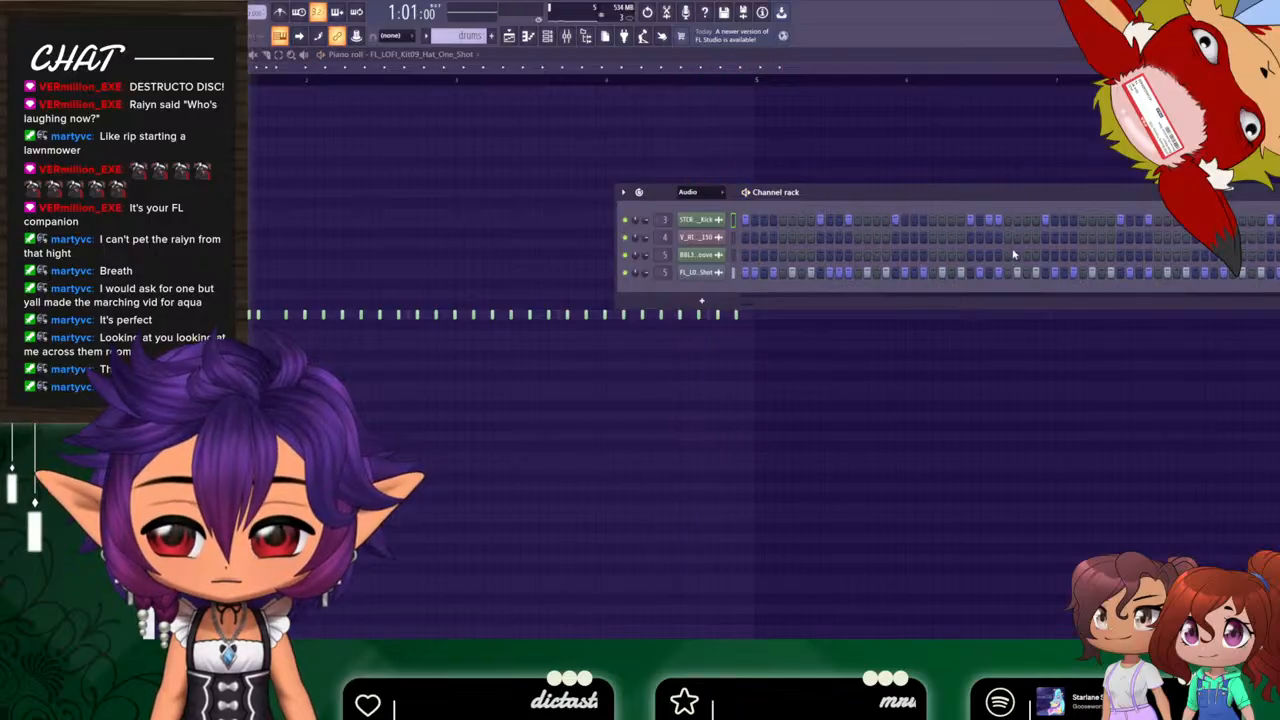
key(space)
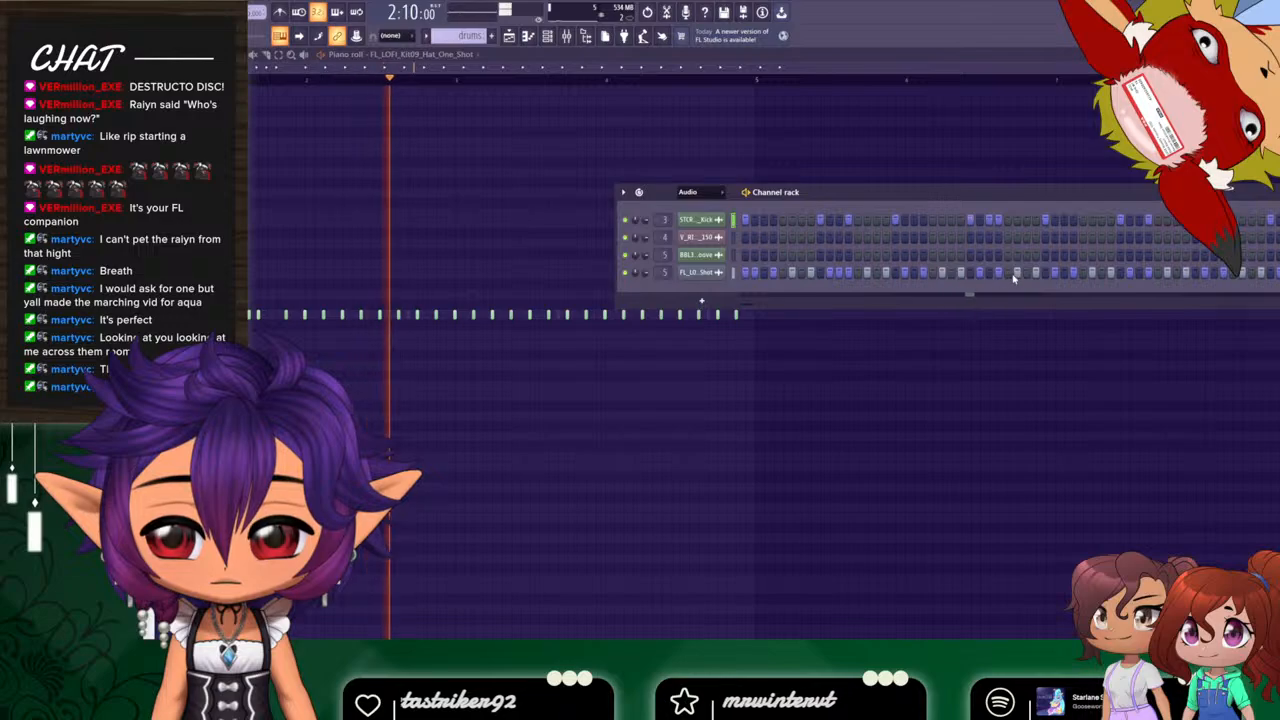
Add an extra FL_LOFI_Kit09_Hat_One_Shot hit in the third beat of the third bar and play the drums pattern.
key(space)
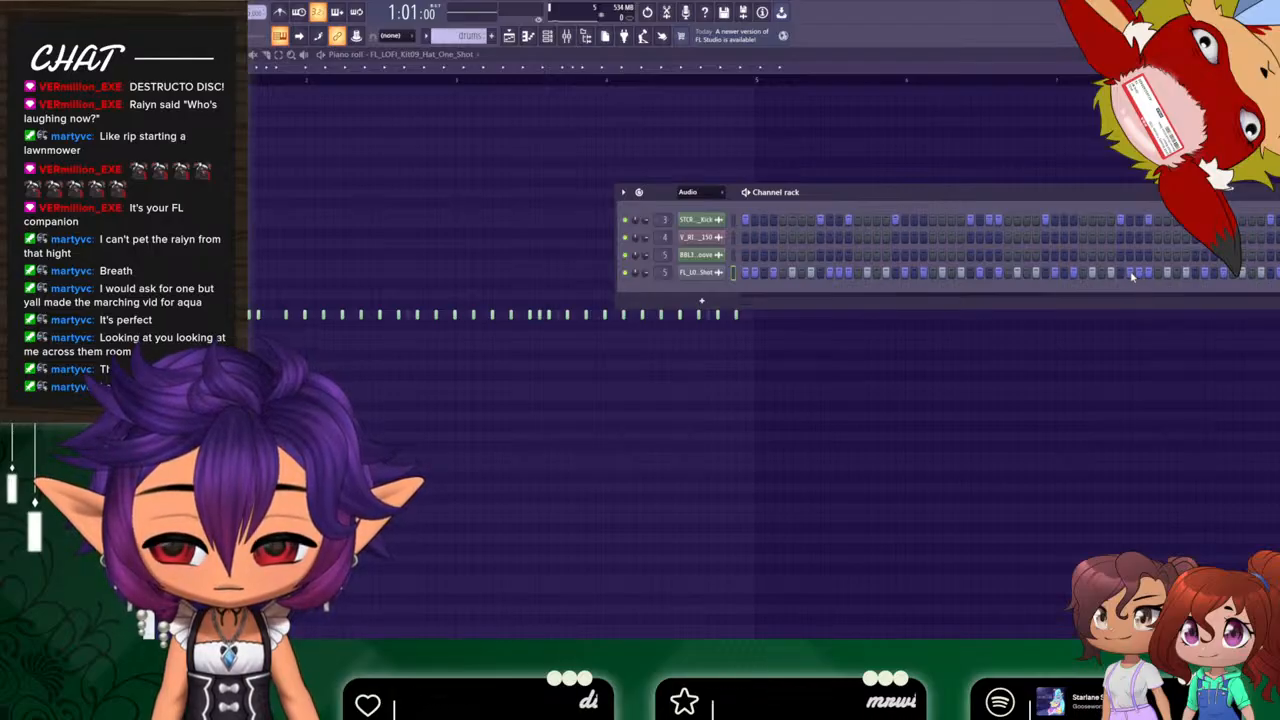
key(F6)
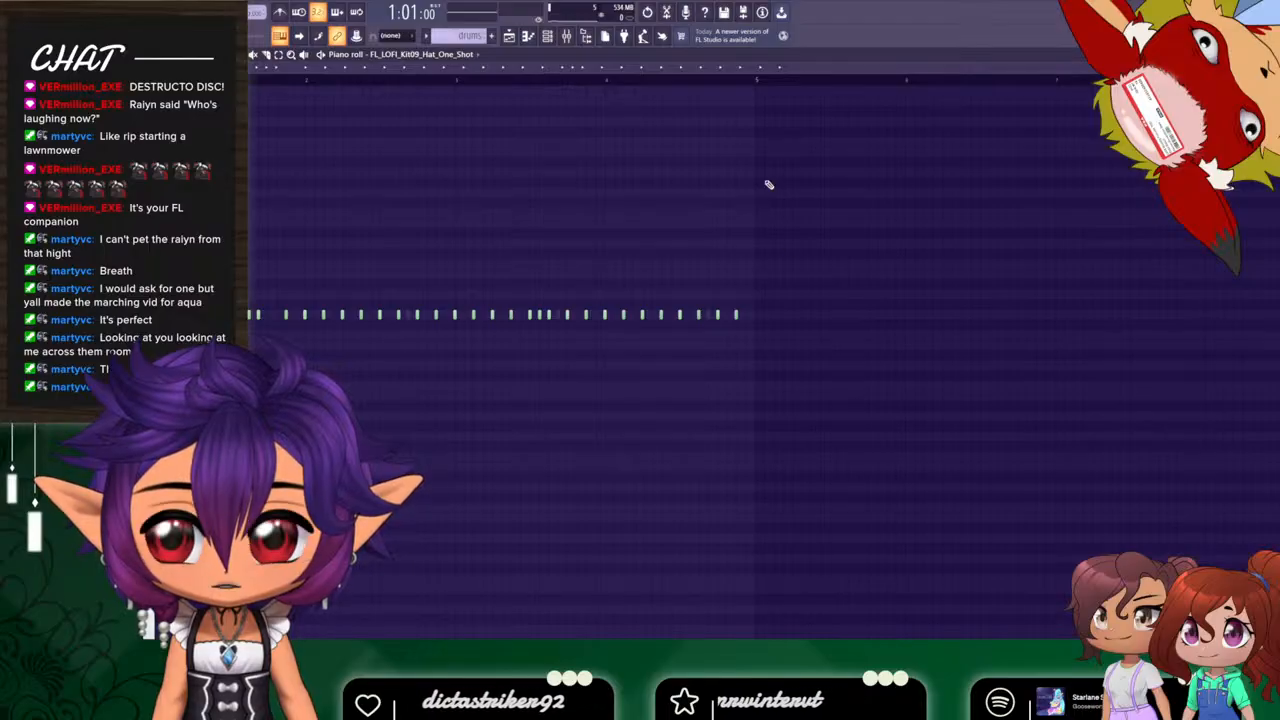
click(566, 37)
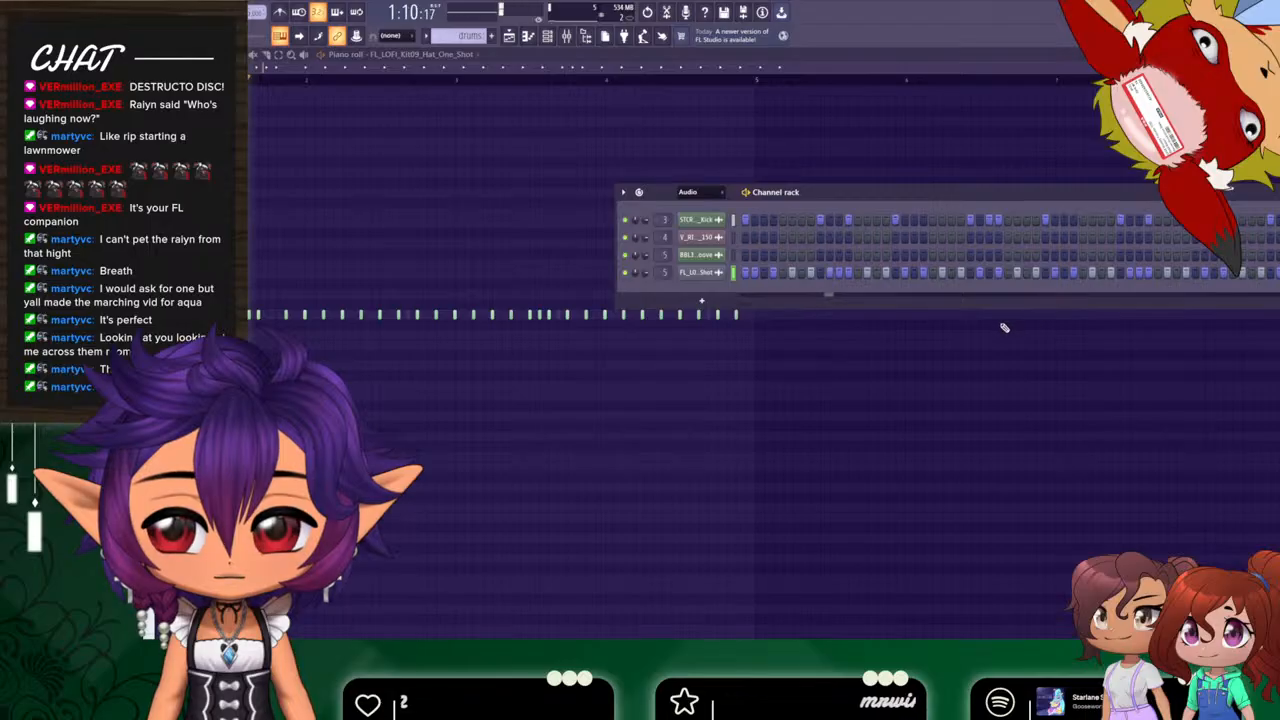
key(space)
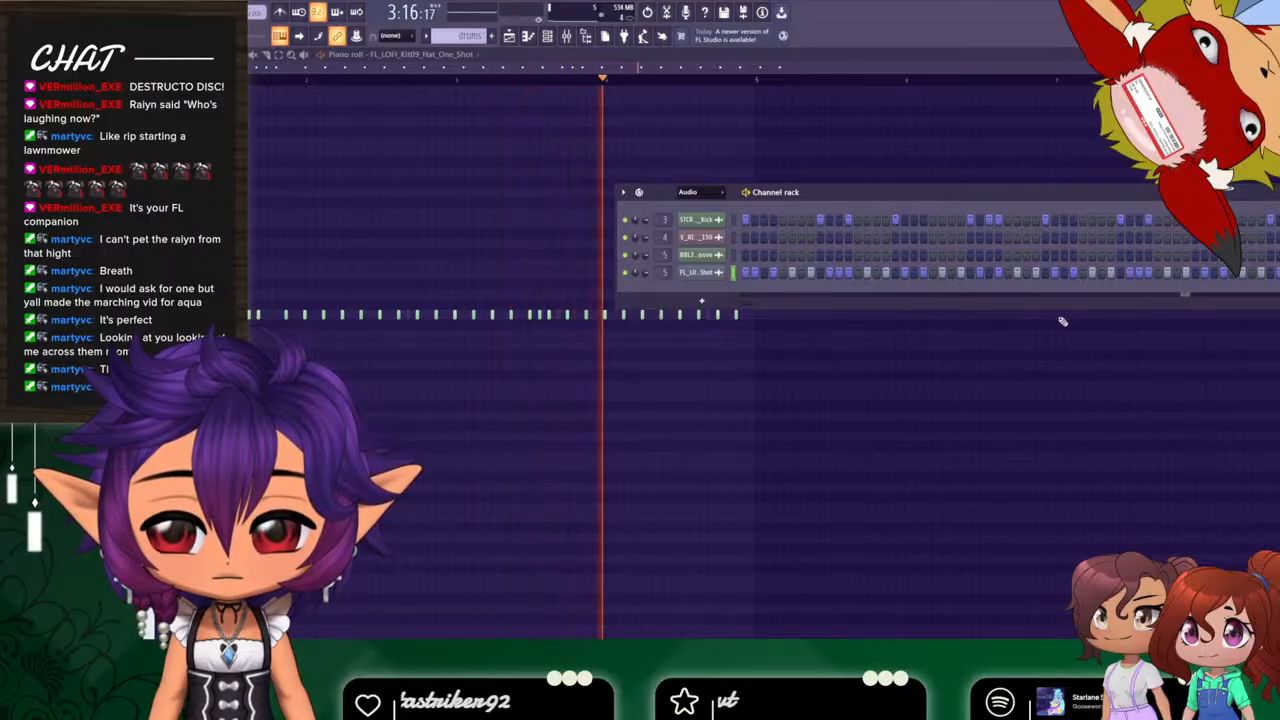
Rearrange the FL_LOFI_Kit09_Hat_One_Shot hits from late in the third beat through the fourth beat of the third bar, playing the pattern between changes.
key(space)
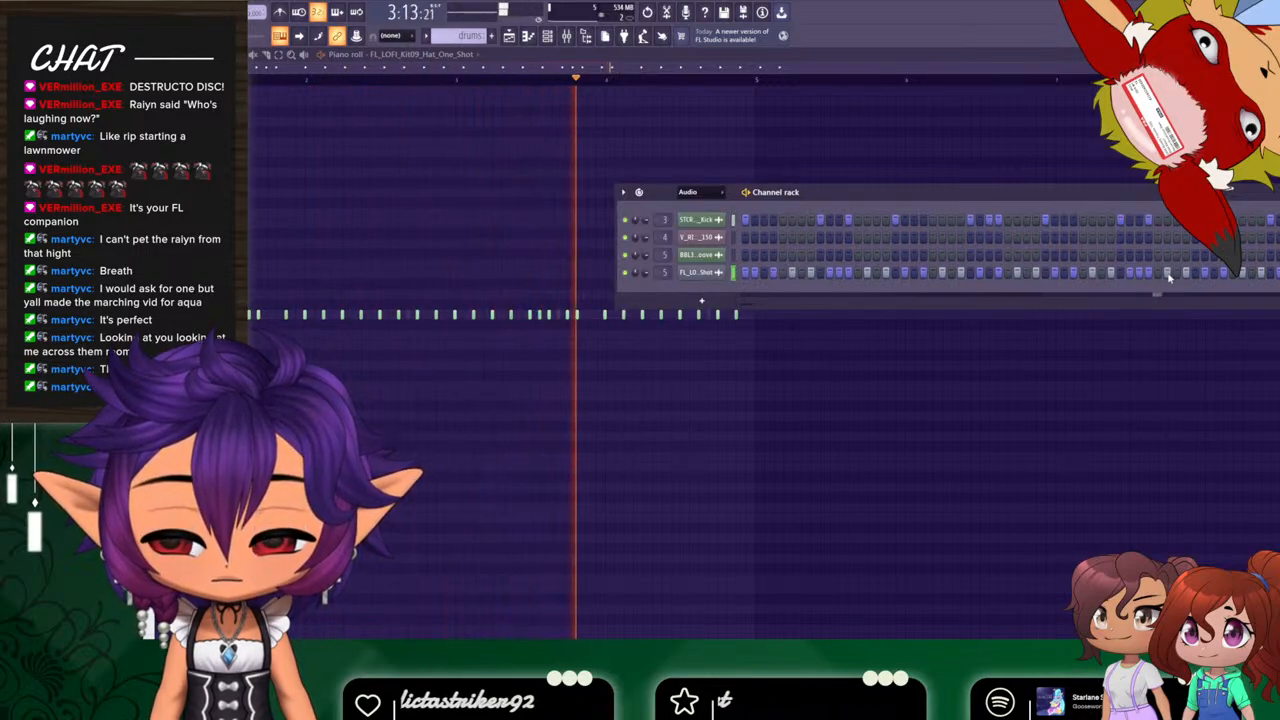
key(space)
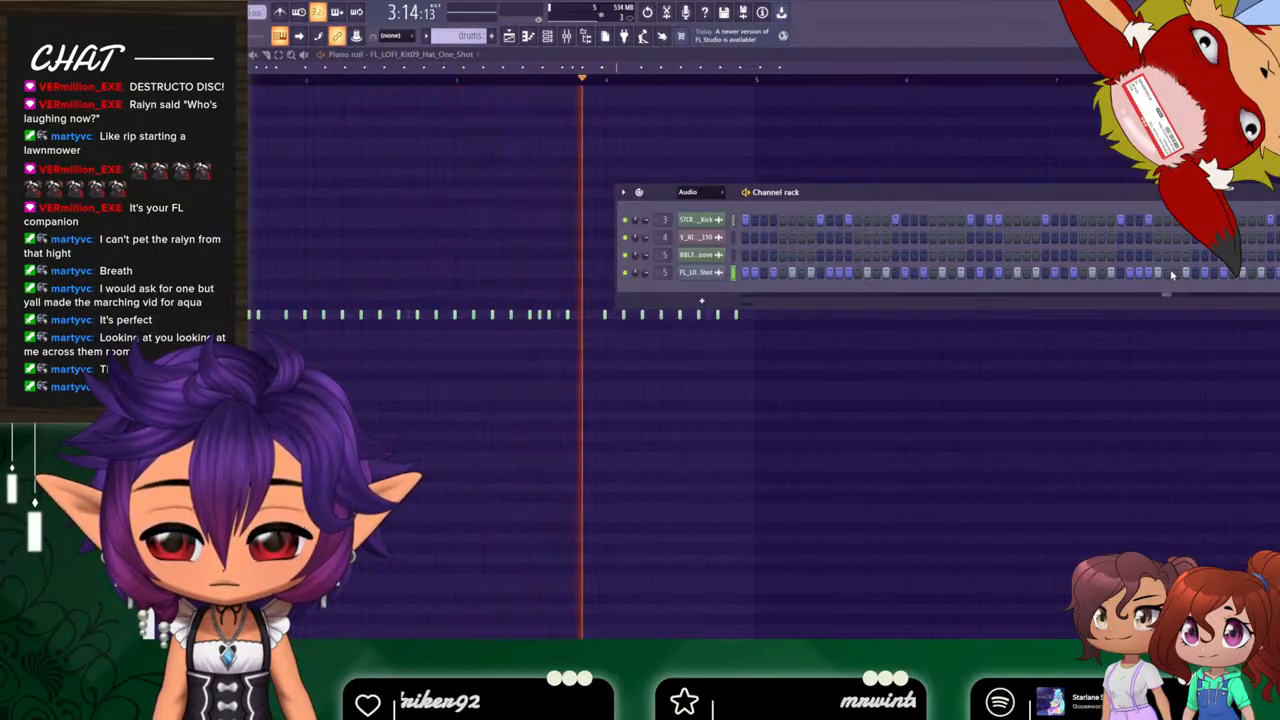
key(space)
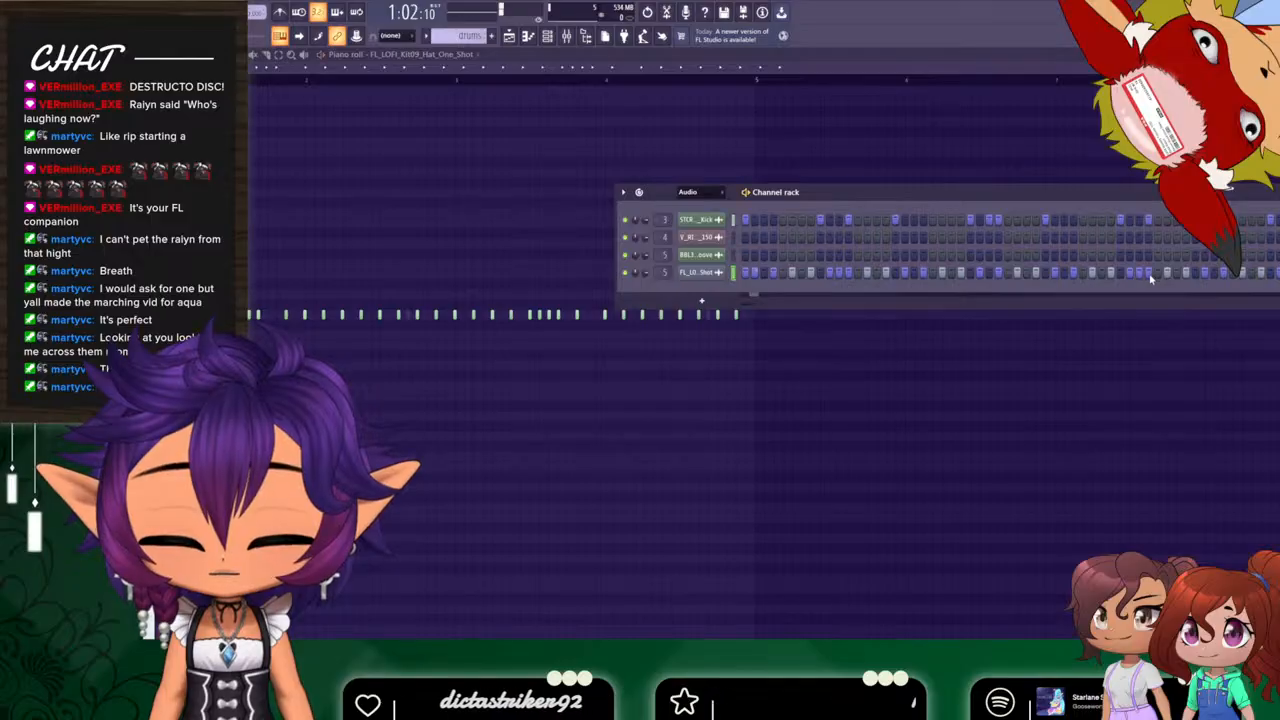
key(space)
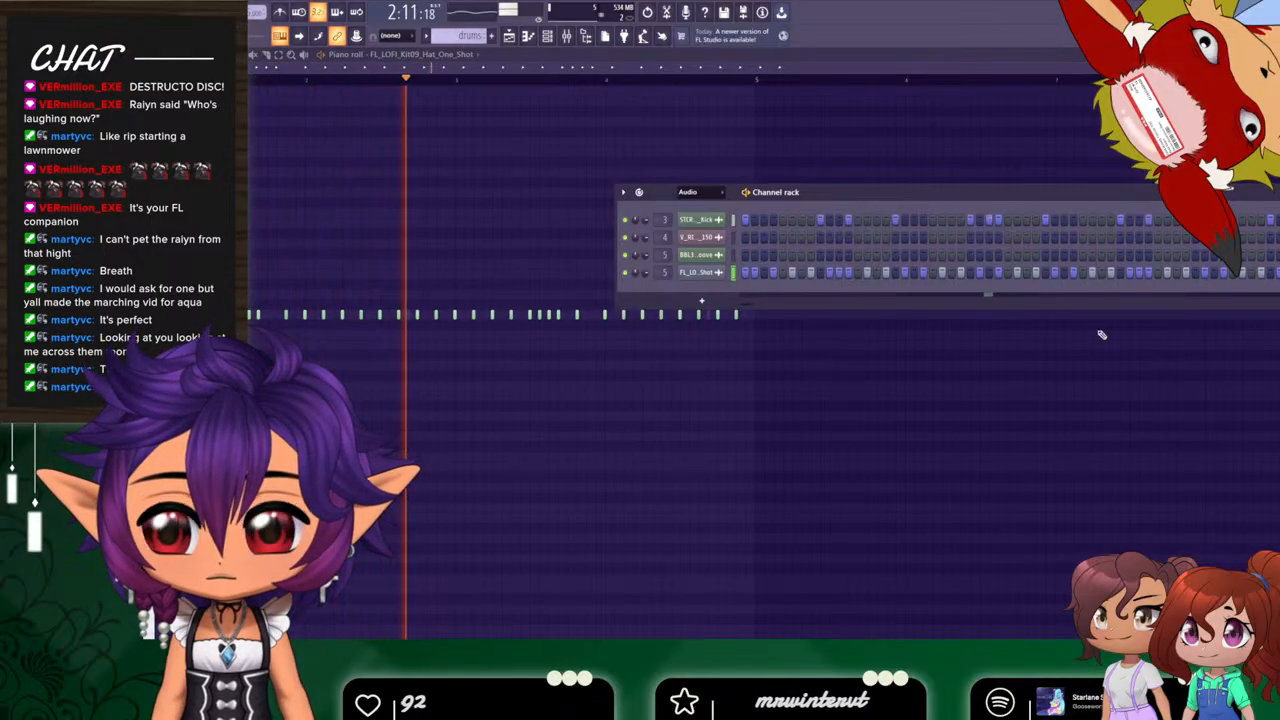
click(660, 636)
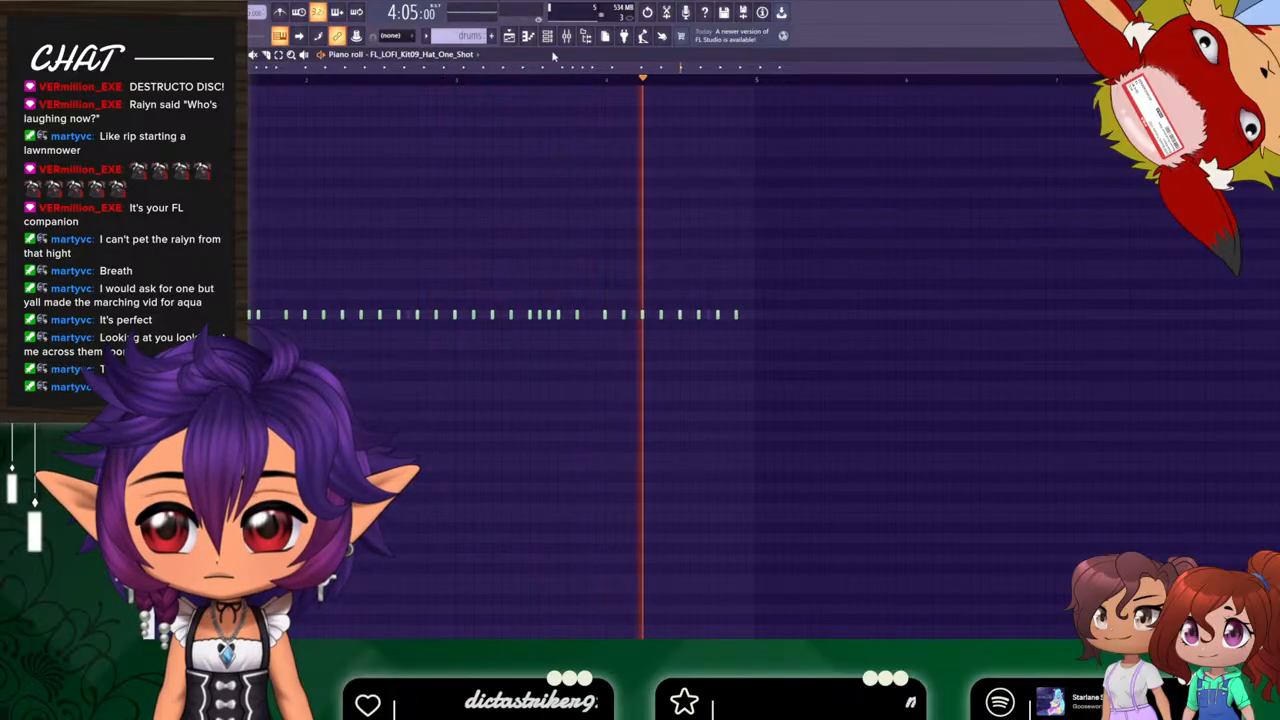
key(space)
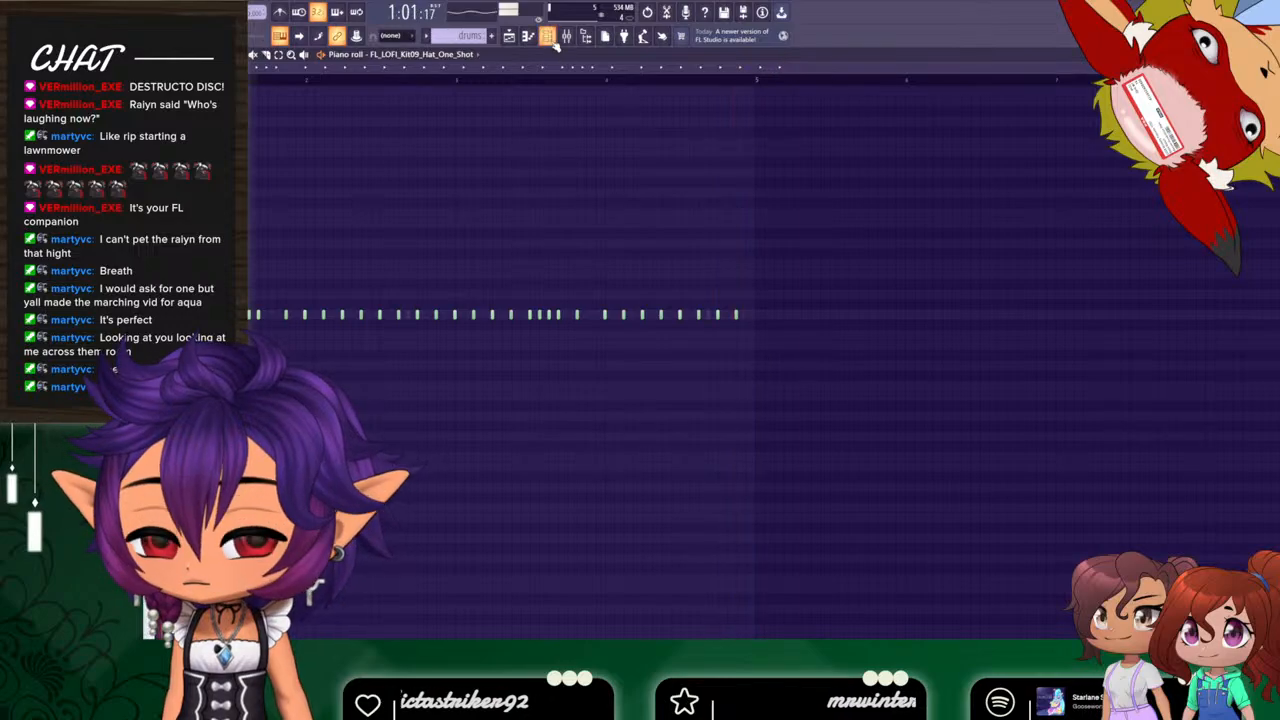
click(554, 43)
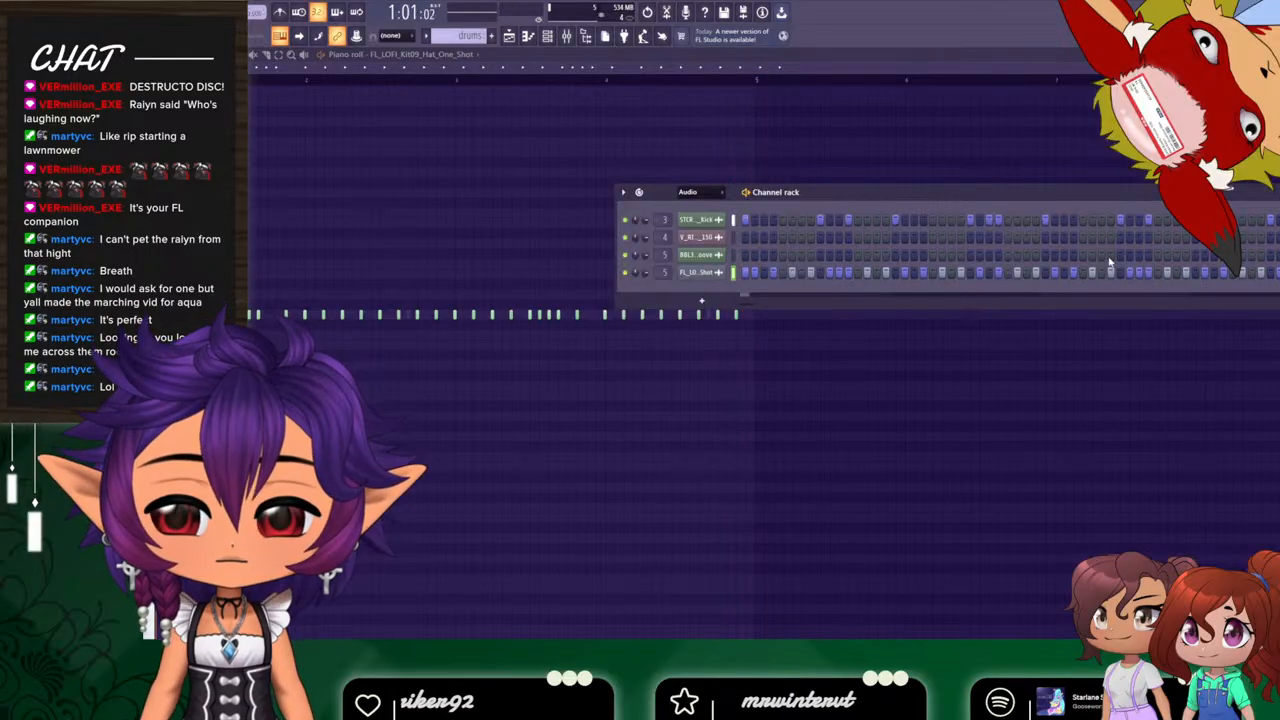
Play the full arrangement in the playlist and lower the Coffee Time Piano mixer level slightly.
click(512, 39)
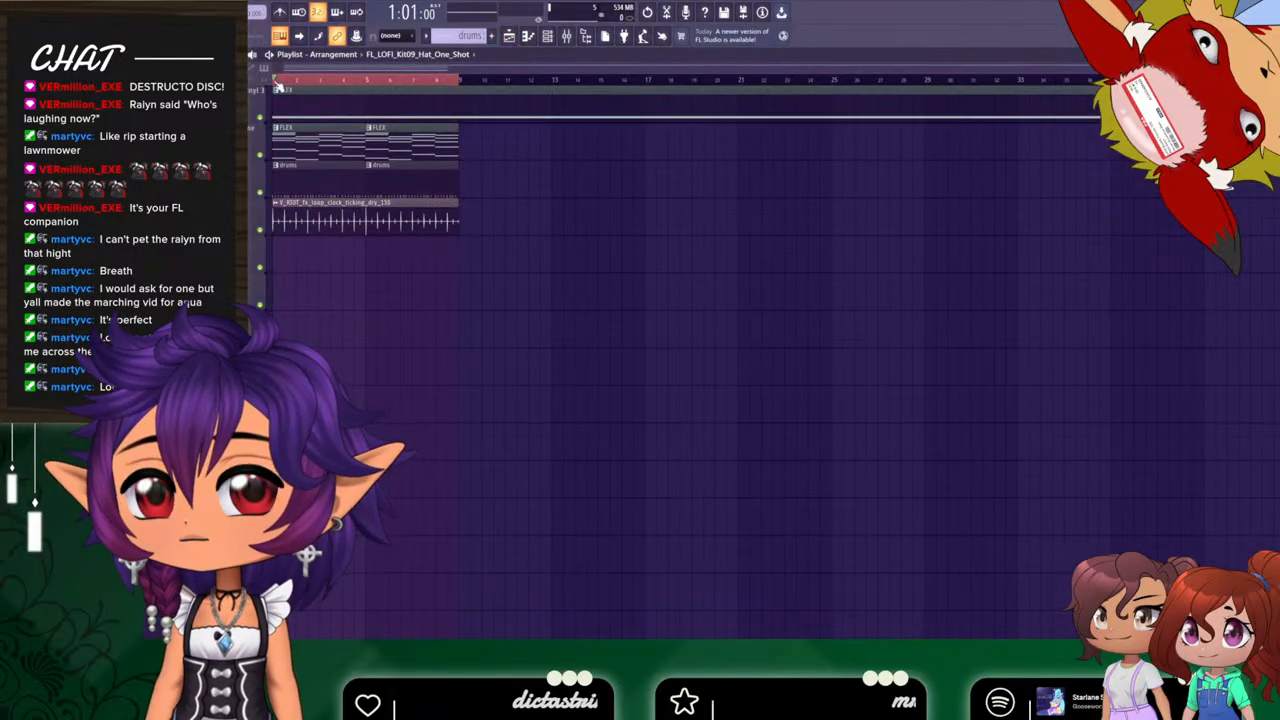
key(space)
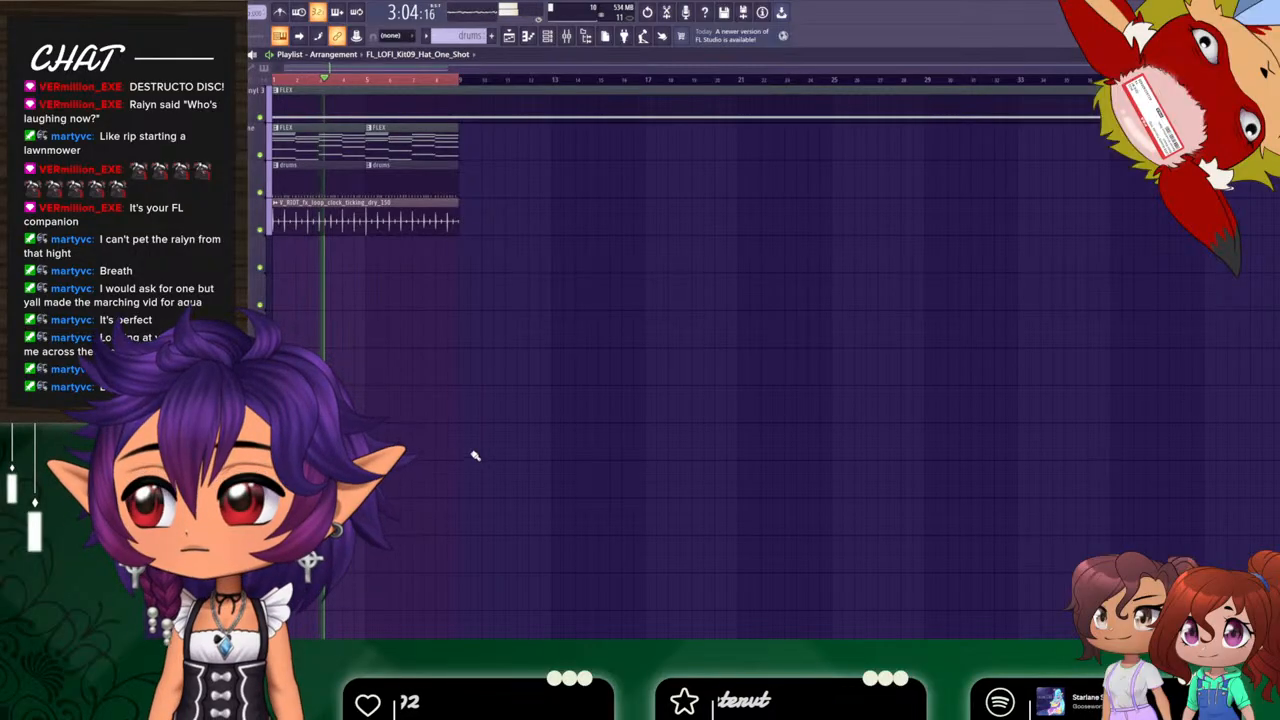
key(space)
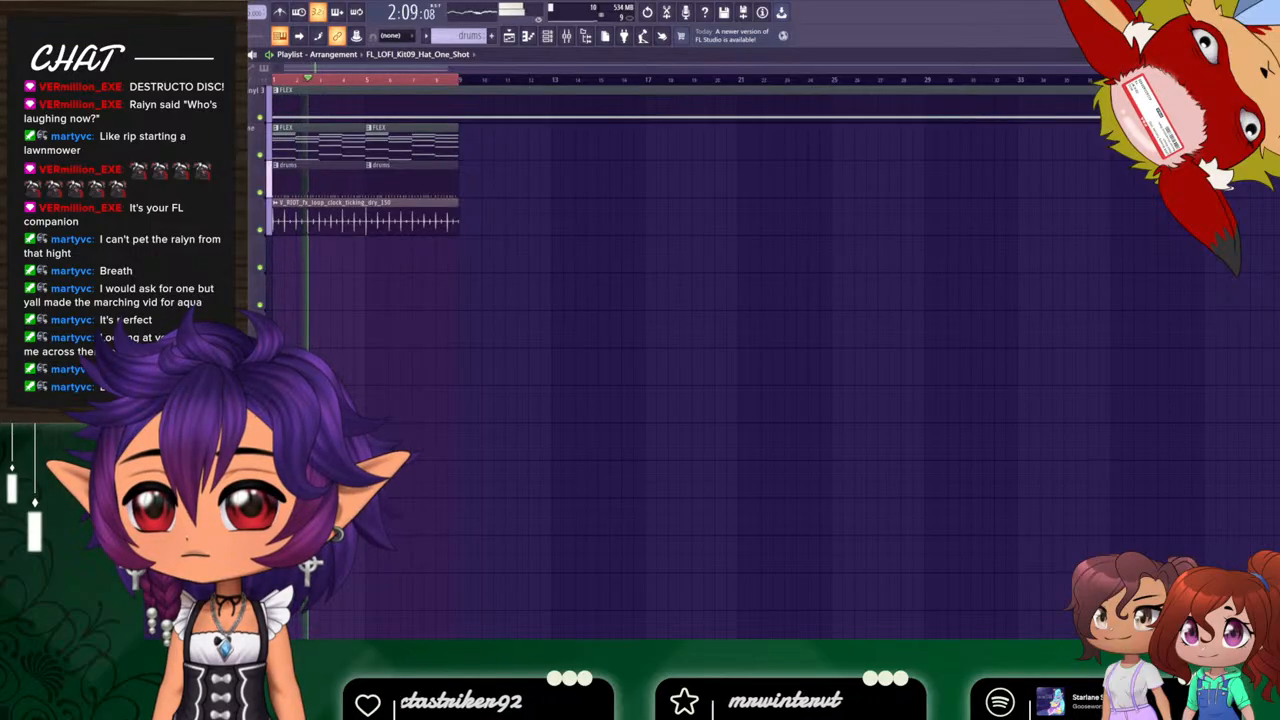
key(F9)
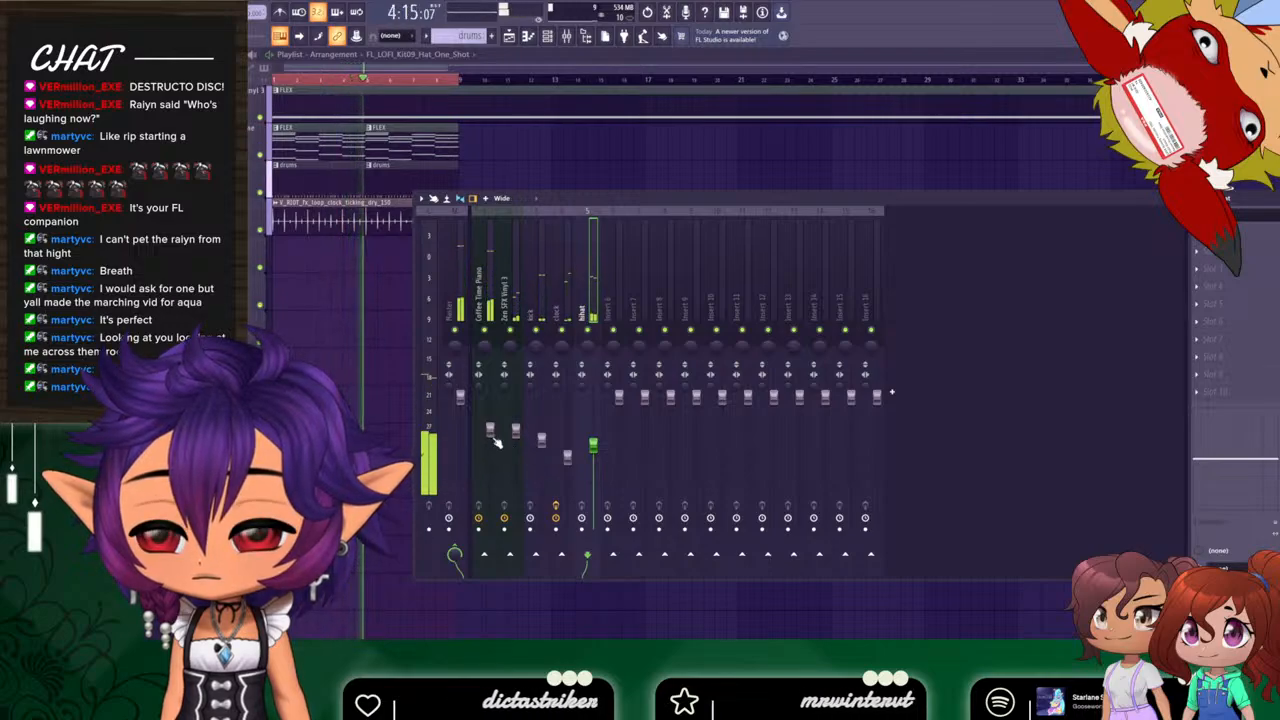
drag(491, 432, 491, 439)
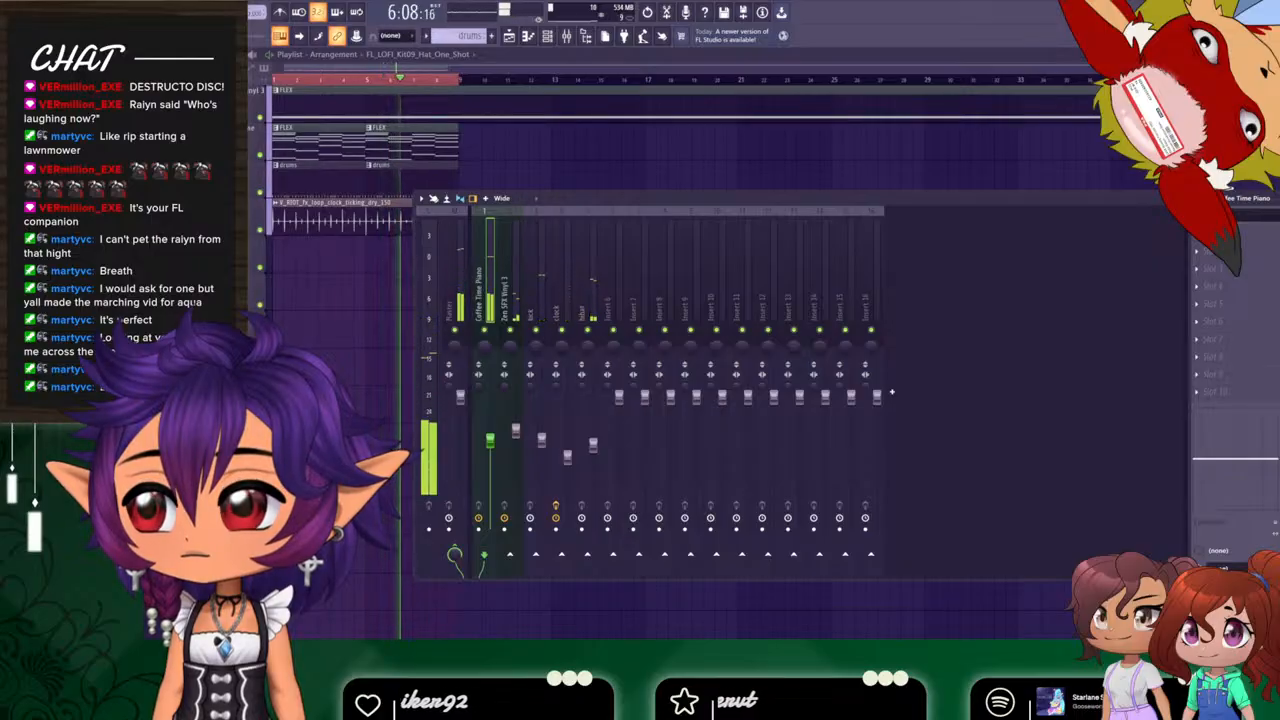
key(space)
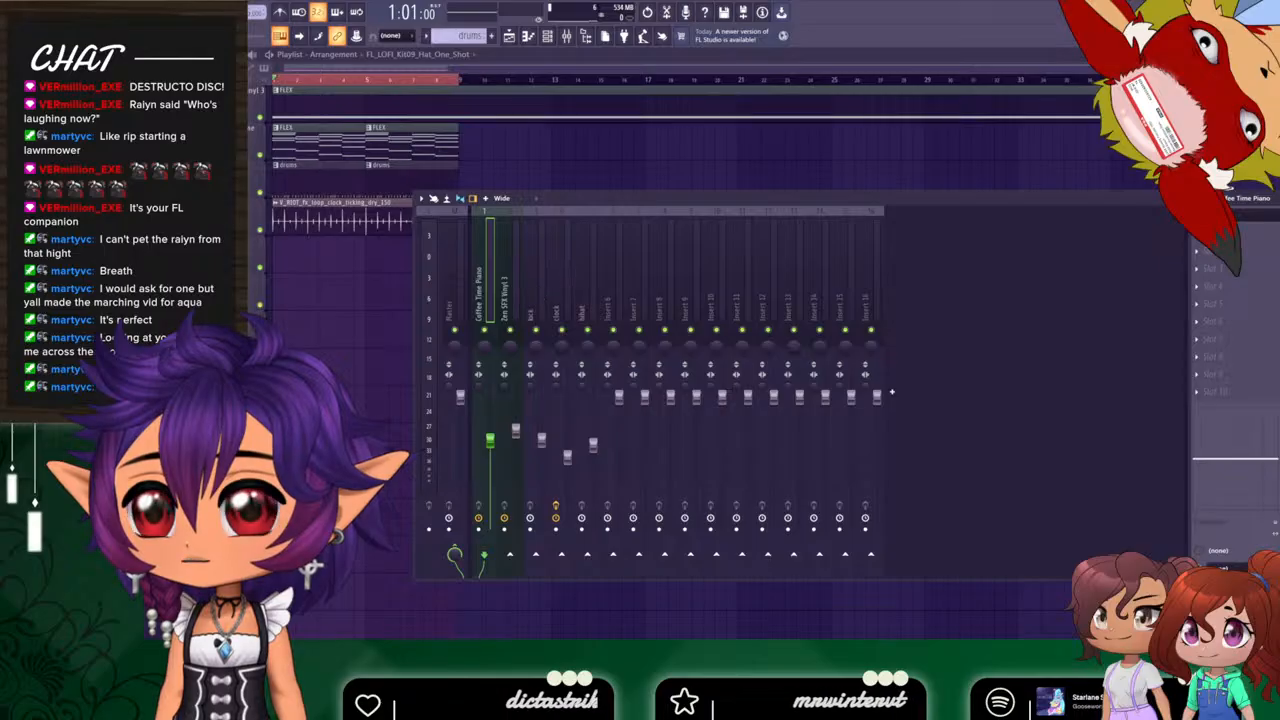
key(space)
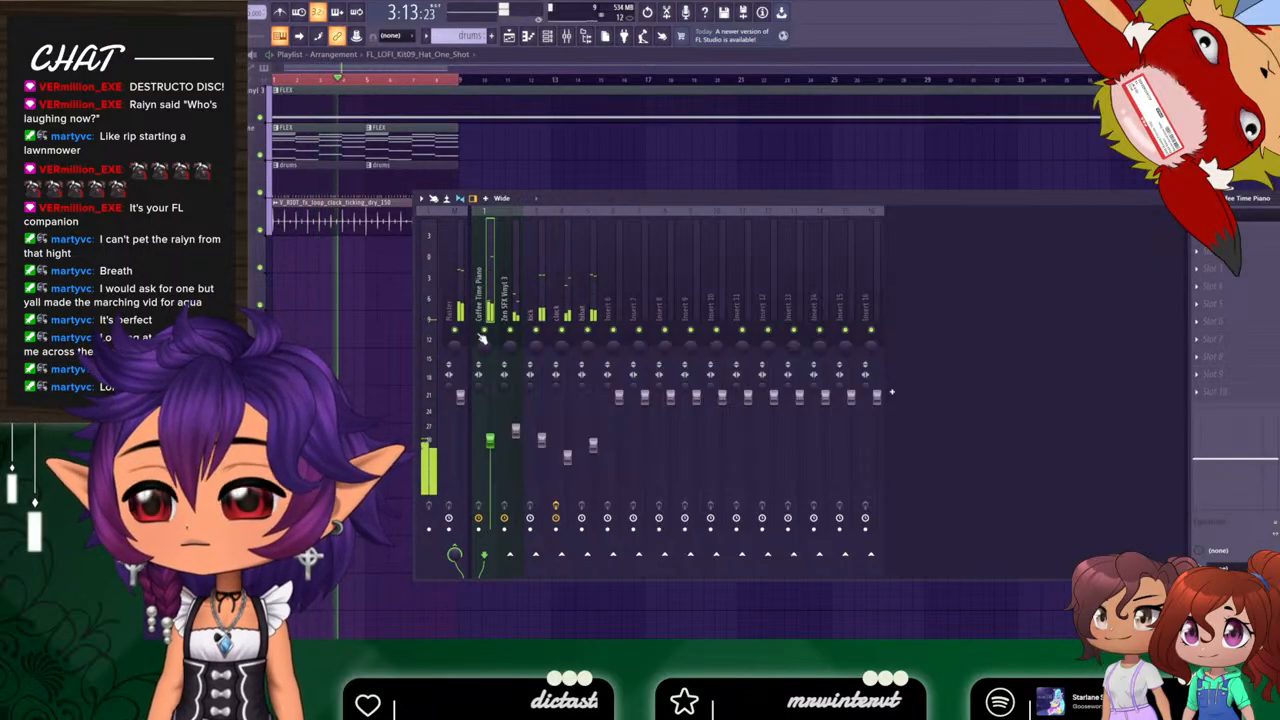
Raise the kick, clock and hi-hat mixer levels slightly and lower the Zen SFX Vinyl 3 level while the arrangement plays.
drag(593, 445, 542, 440)
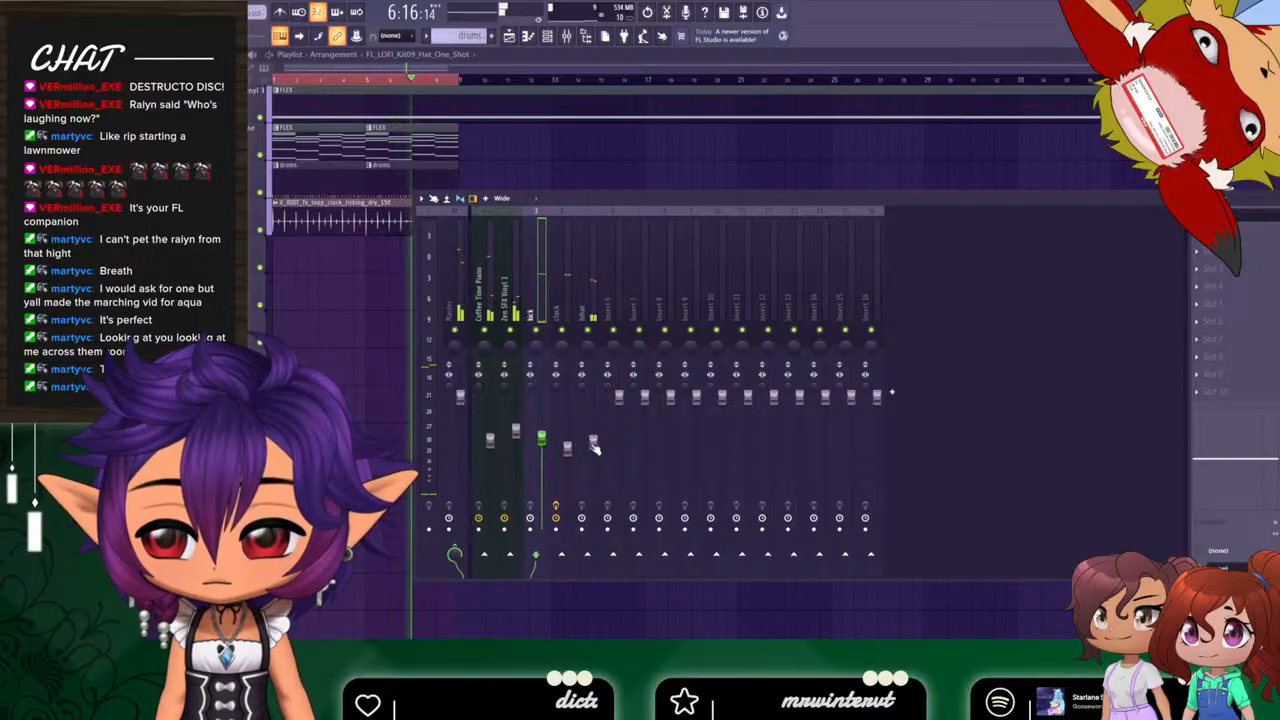
drag(594, 443, 594, 437)
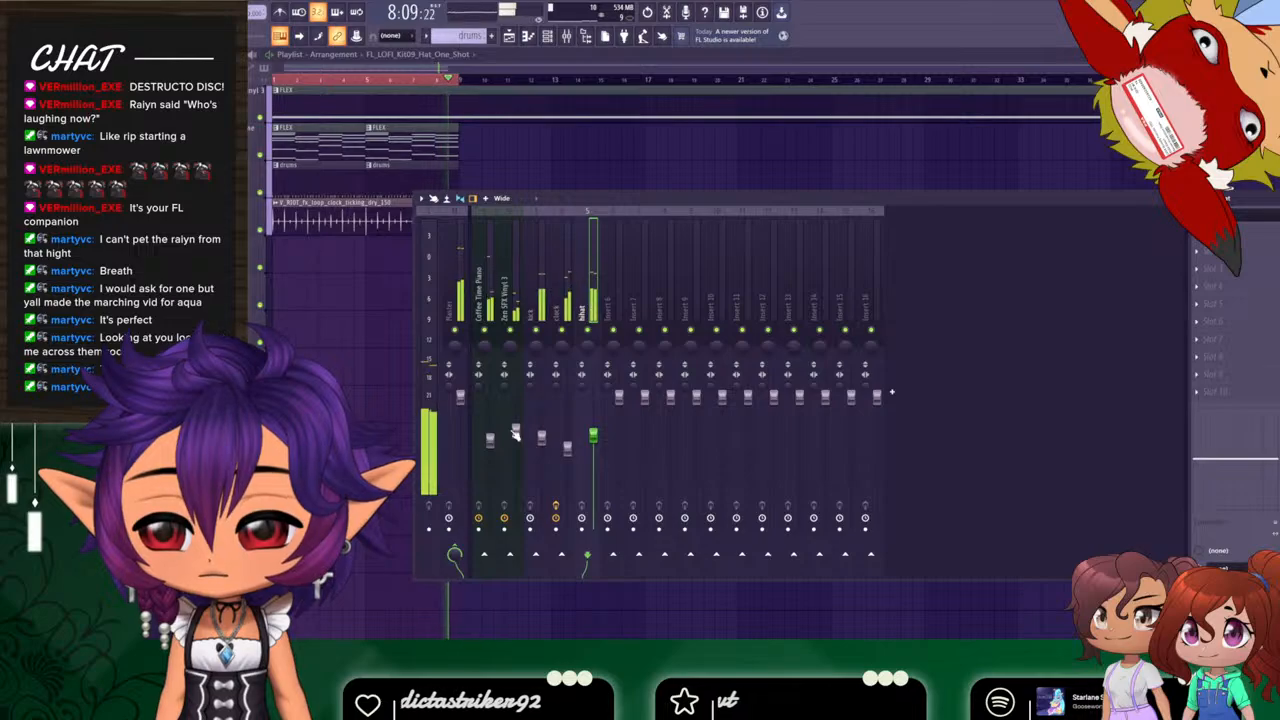
drag(515, 431, 516, 459)
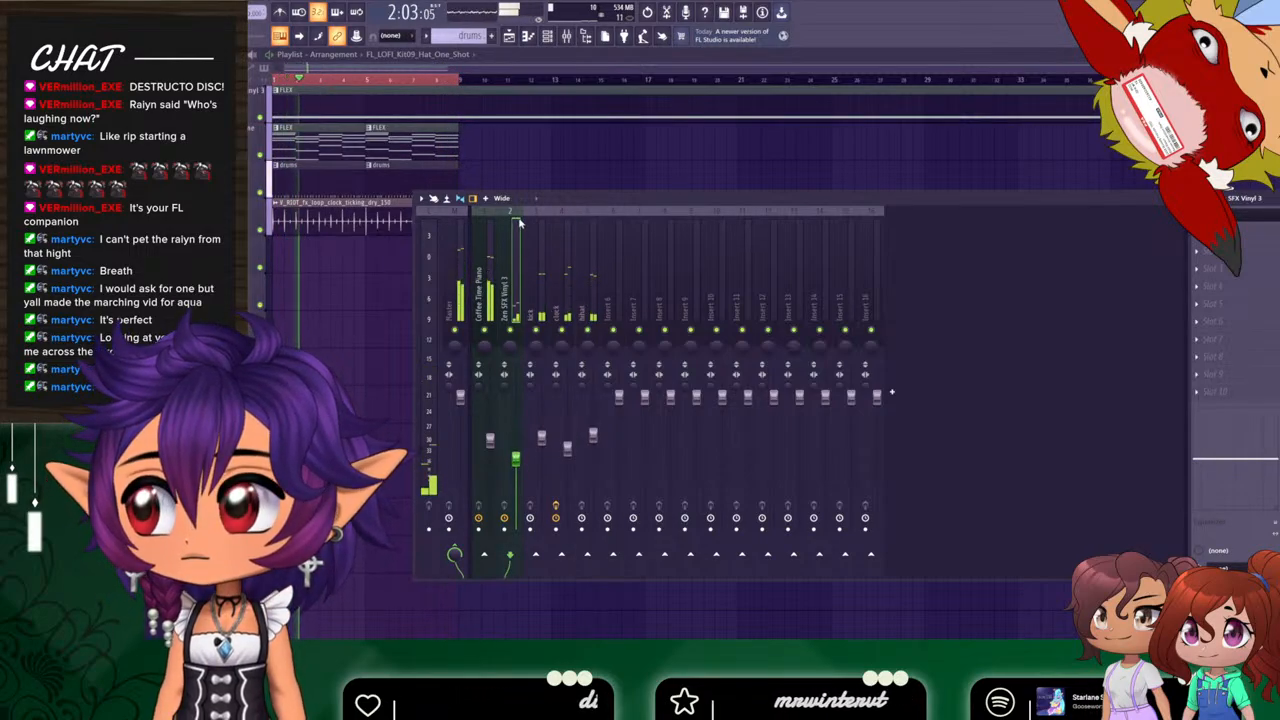
click(436, 73)
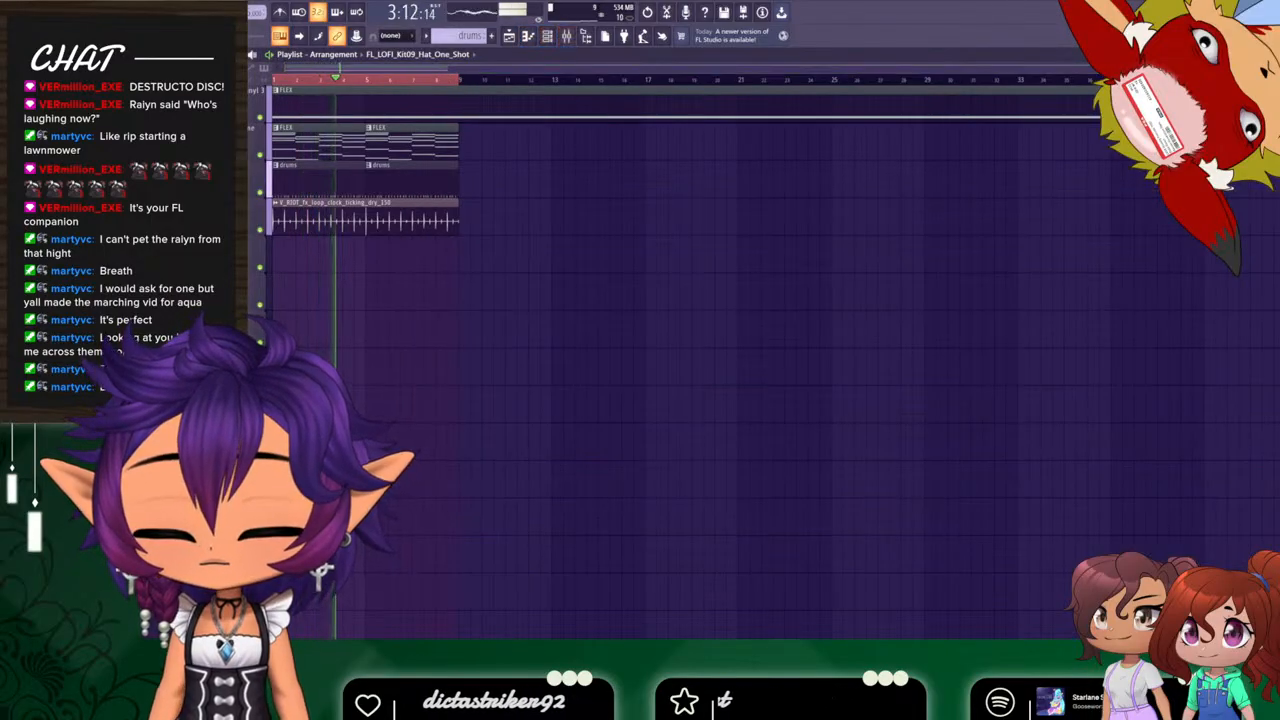
key(space)
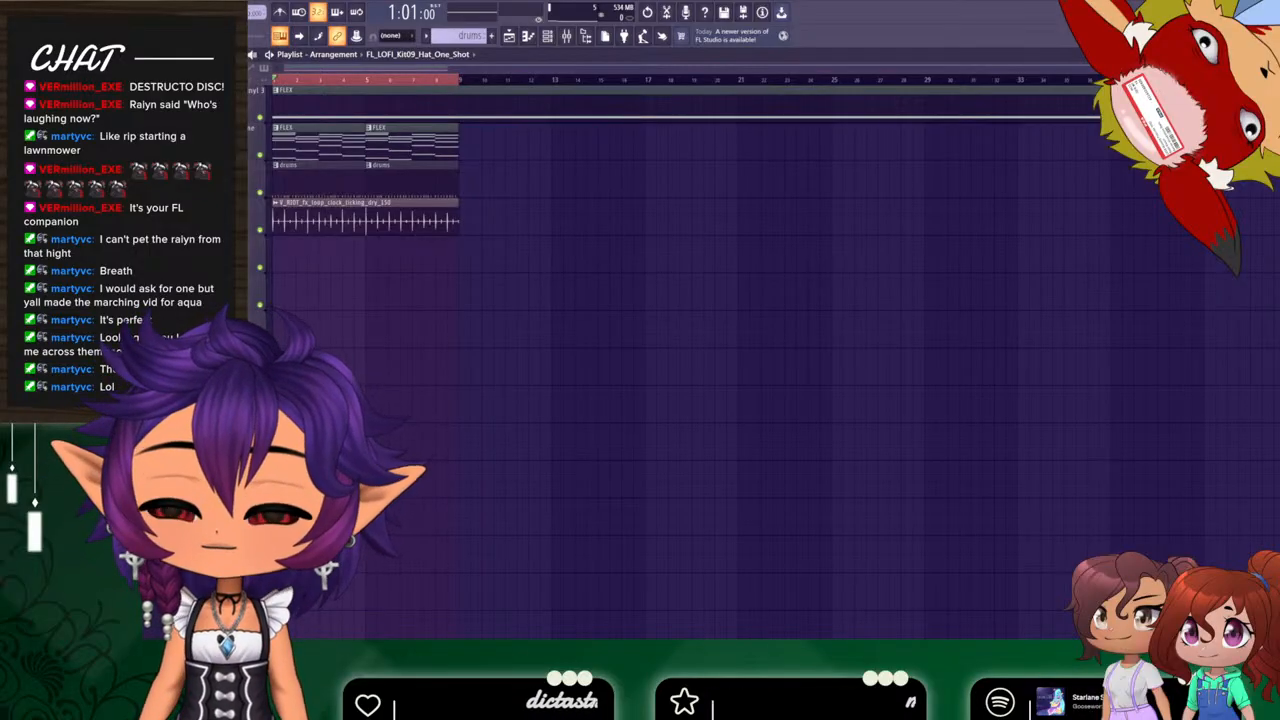
Bring the OS_LFC2_Snare_7 sample into the project as a new channel and show it in the channel rack.
drag(200, 300, 289, 260)
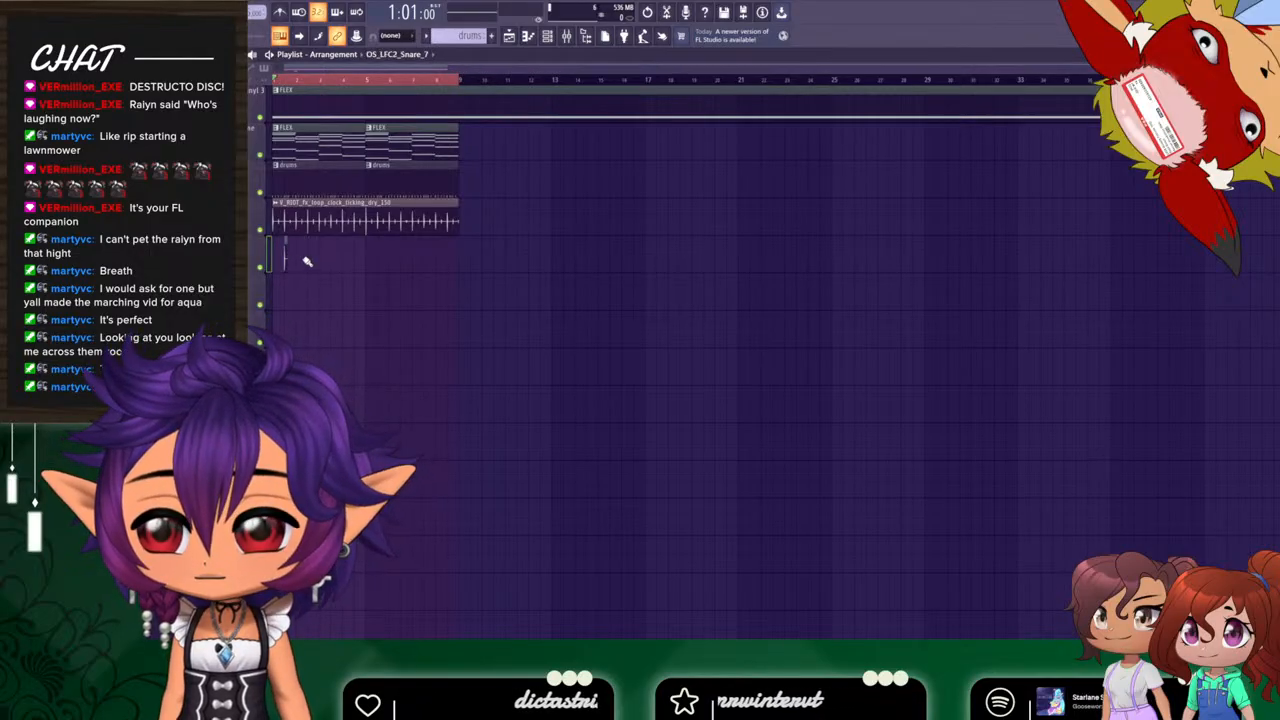
key(F9)
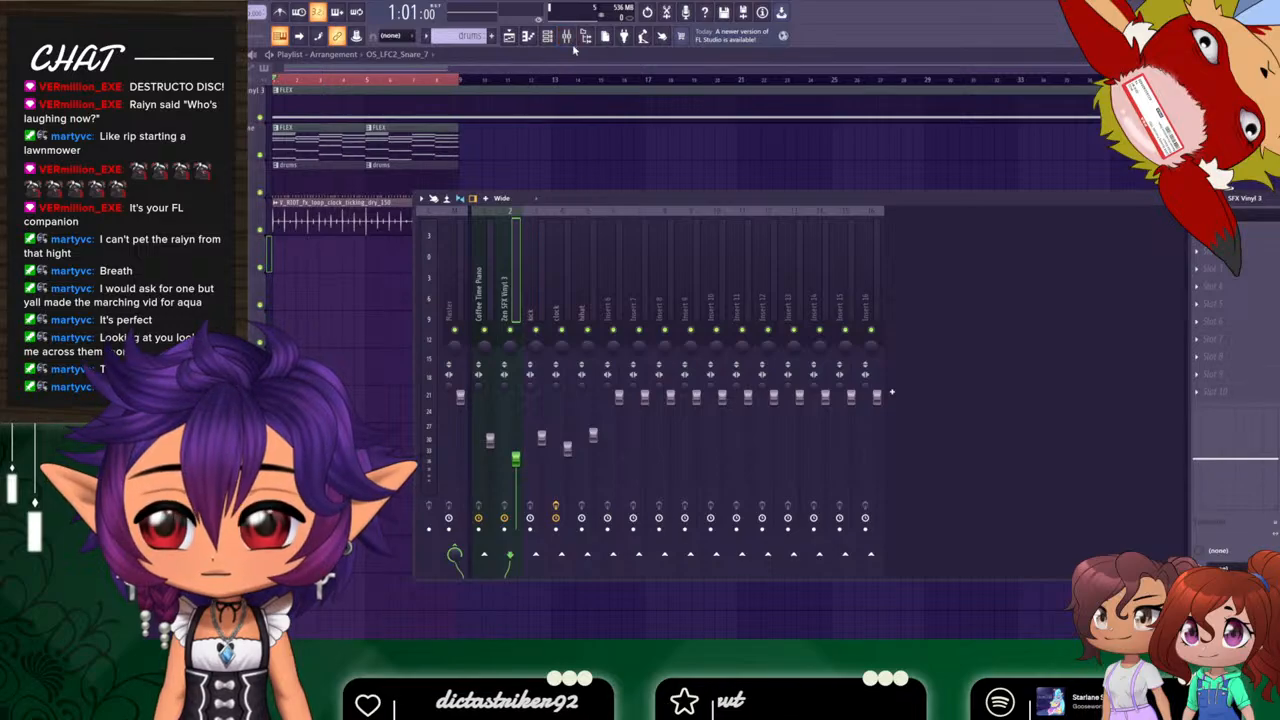
click(565, 36)
click(547, 36)
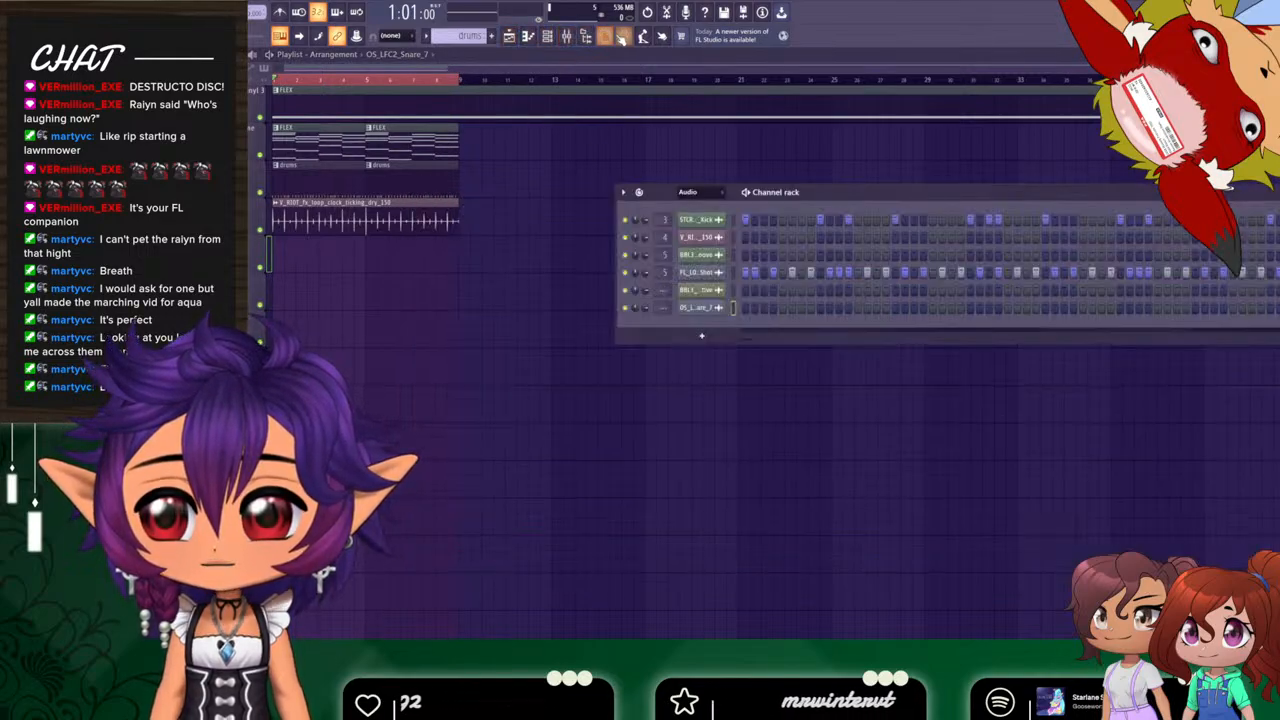
Route the two newly added sample channels to mixer insert 6 and name that insert "snare".
click(565, 37)
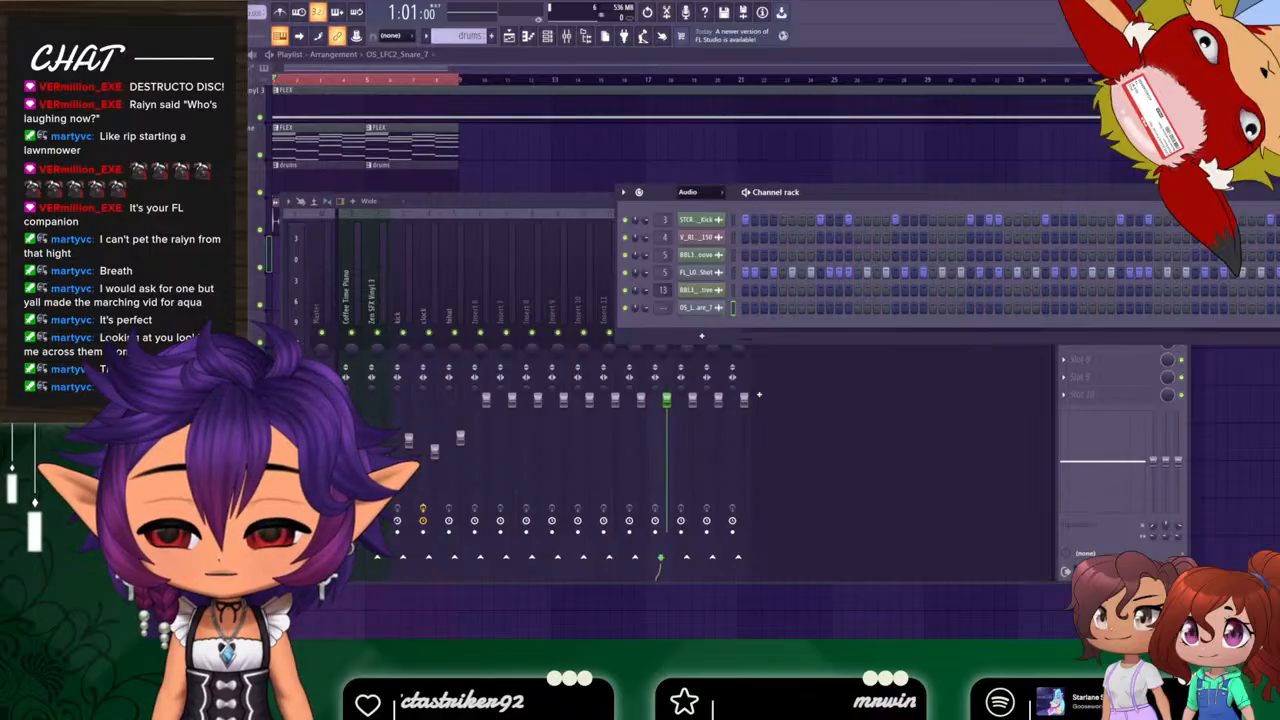
scroll(664, 291, down, 5)
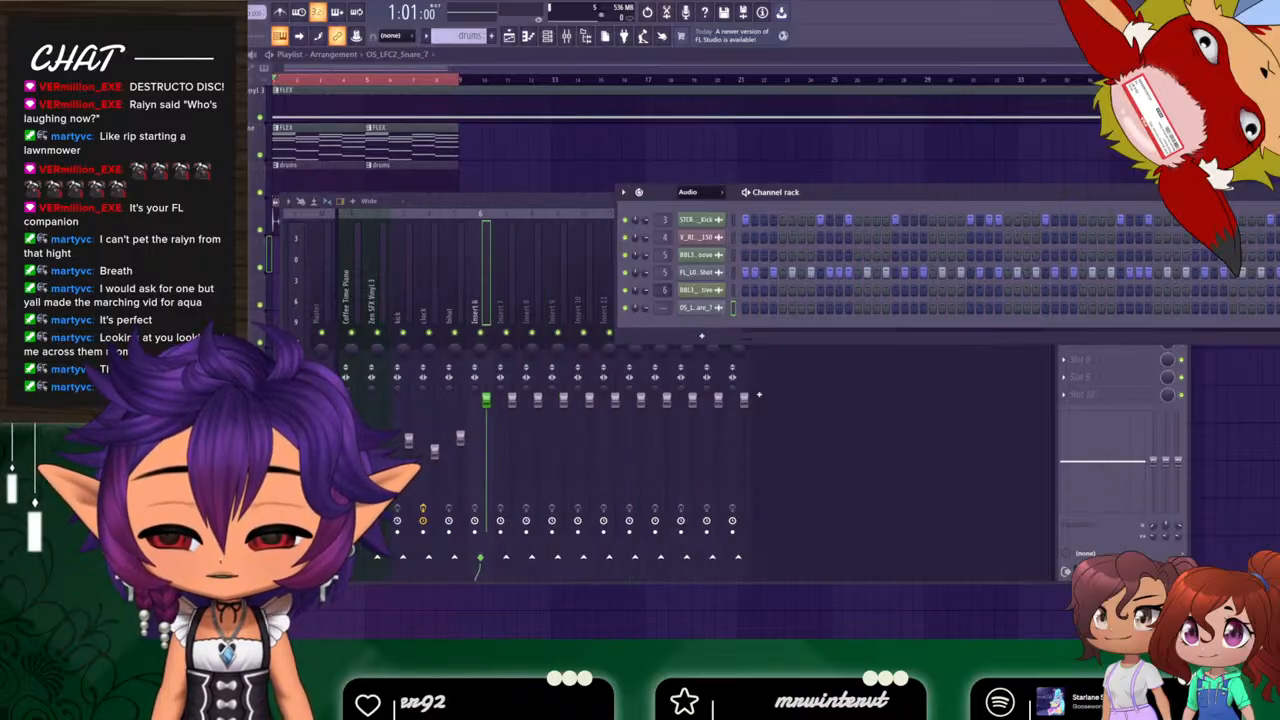
drag(661, 310, 661, 331)
click(474, 313)
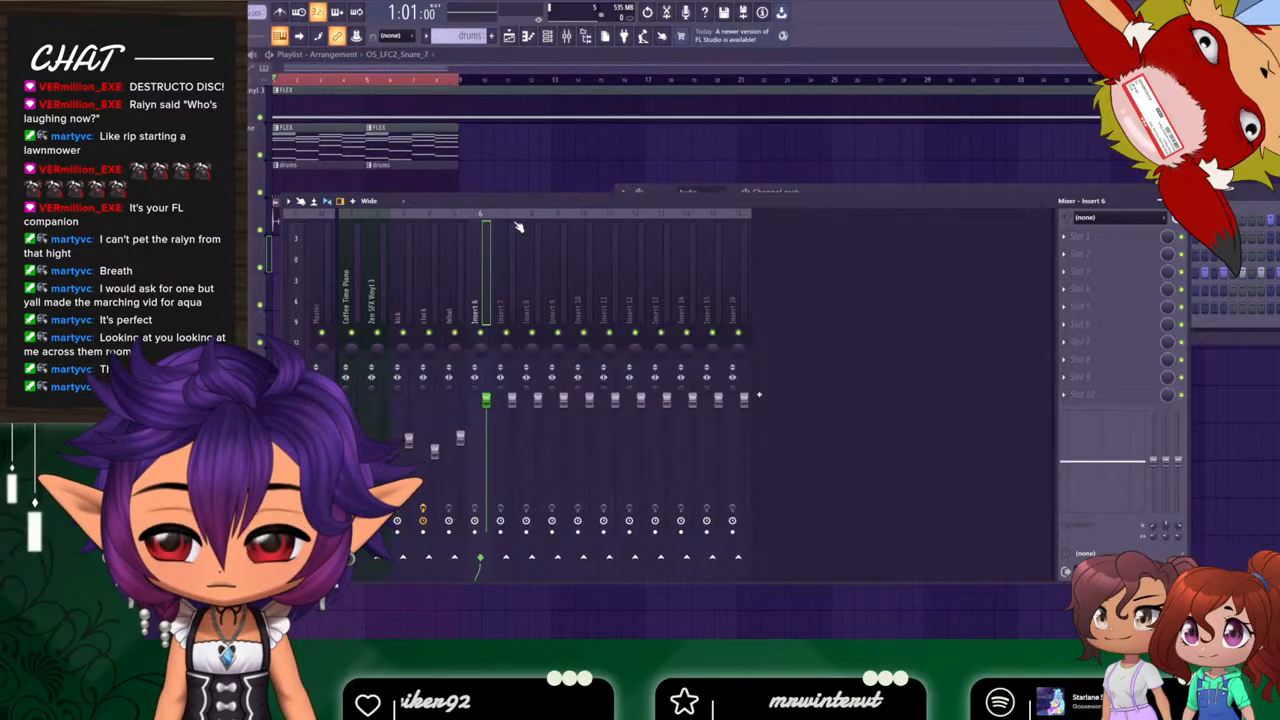
click(935, 190)
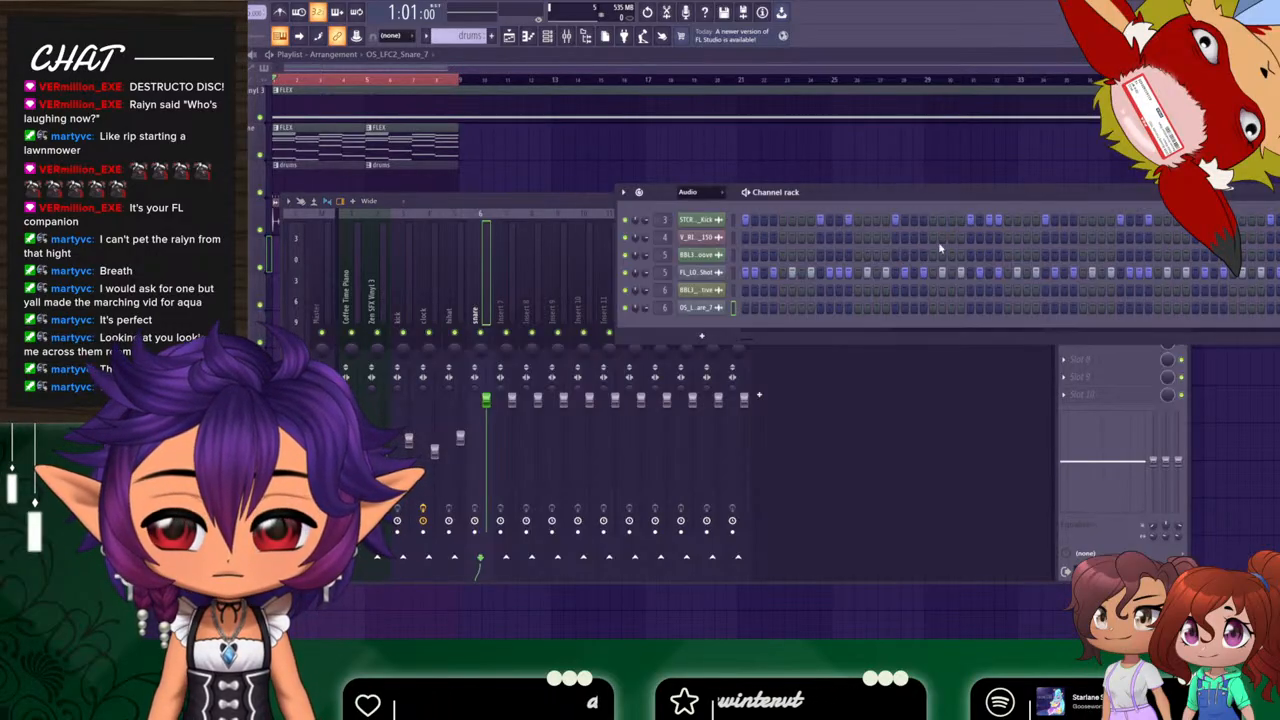
Delete the BBL3_80_hihat_basic_starter_groove channel from the channel rack.
click(699, 255)
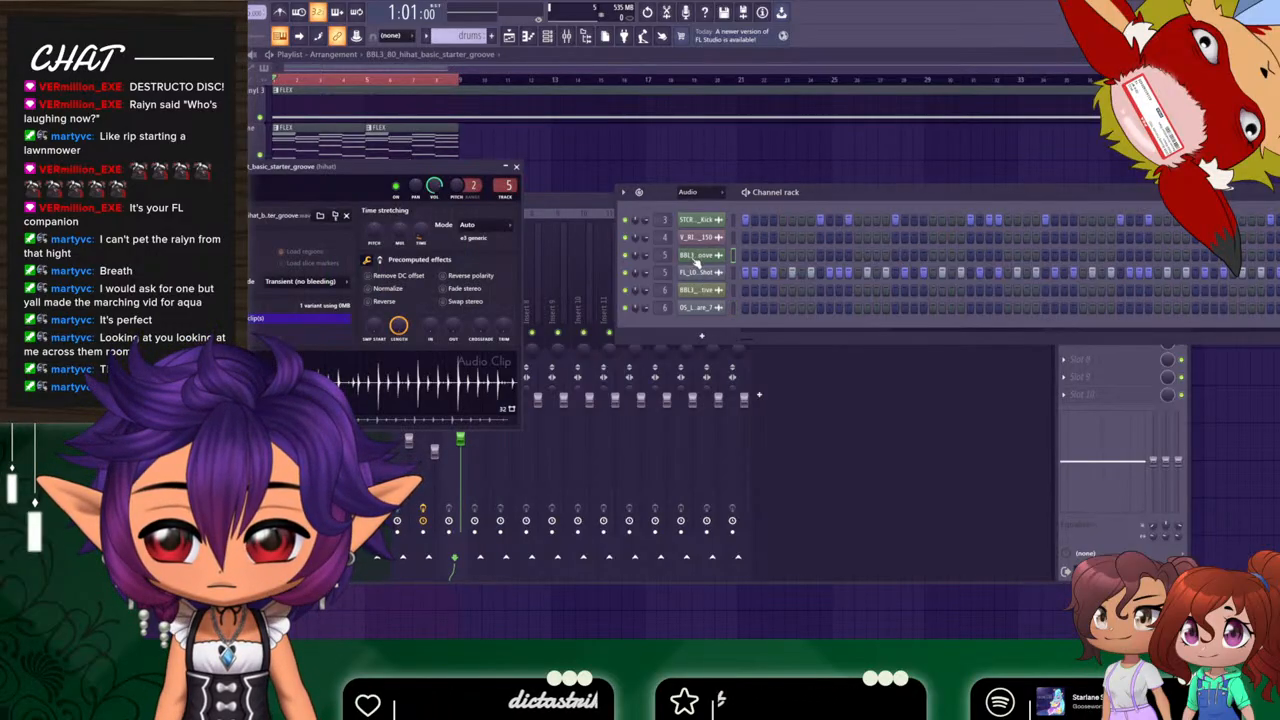
click(516, 167)
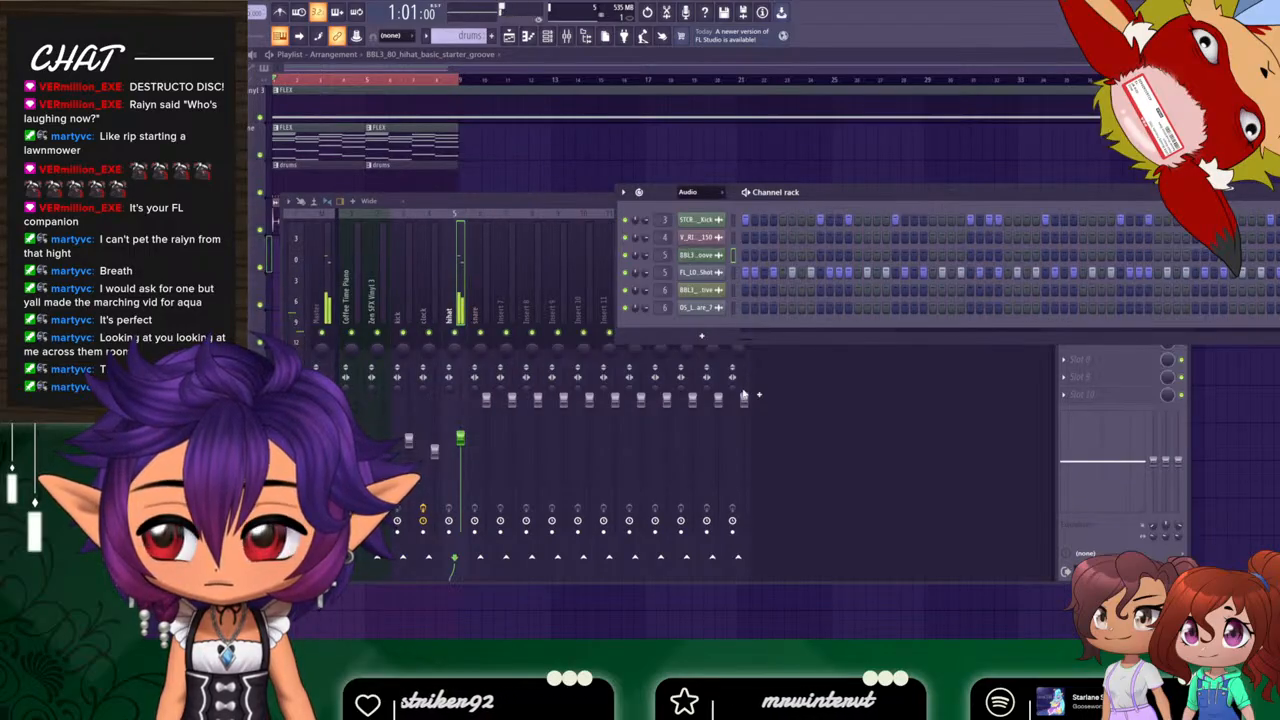
key(alt+Delete)
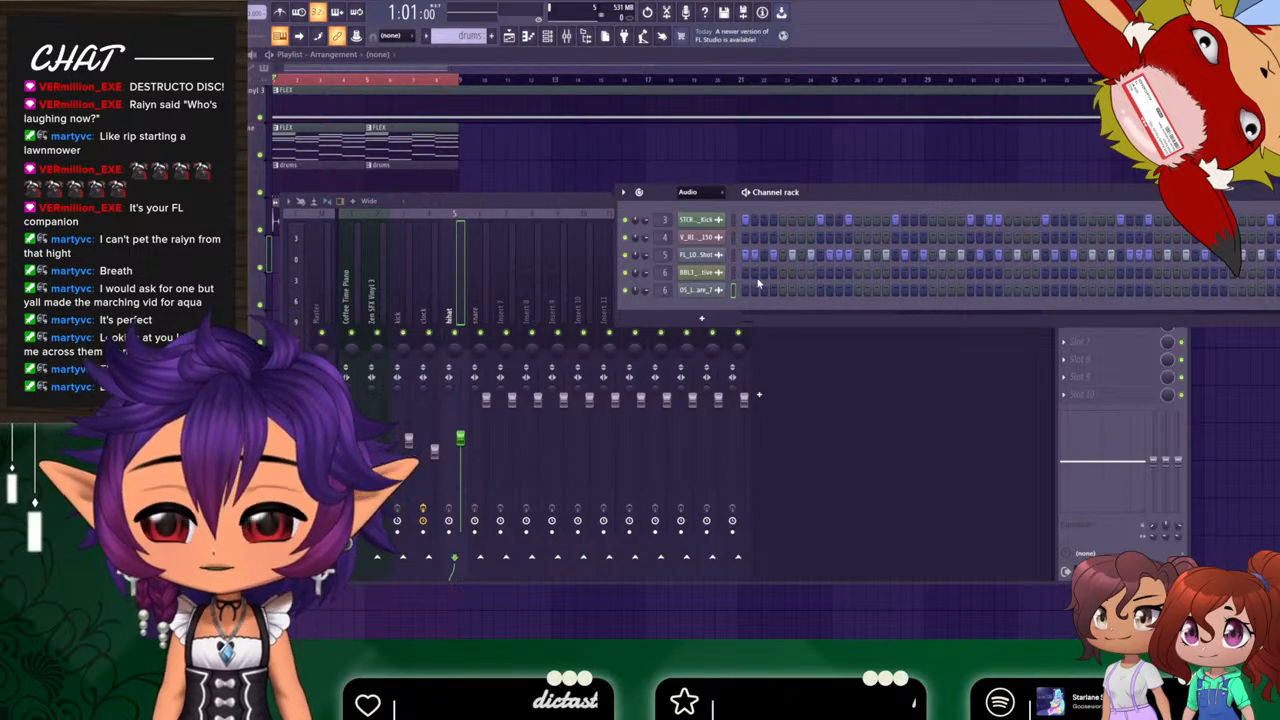
Audition an early snare hit on each of the two snare channels in turn, clearing the test hits.
key(space)
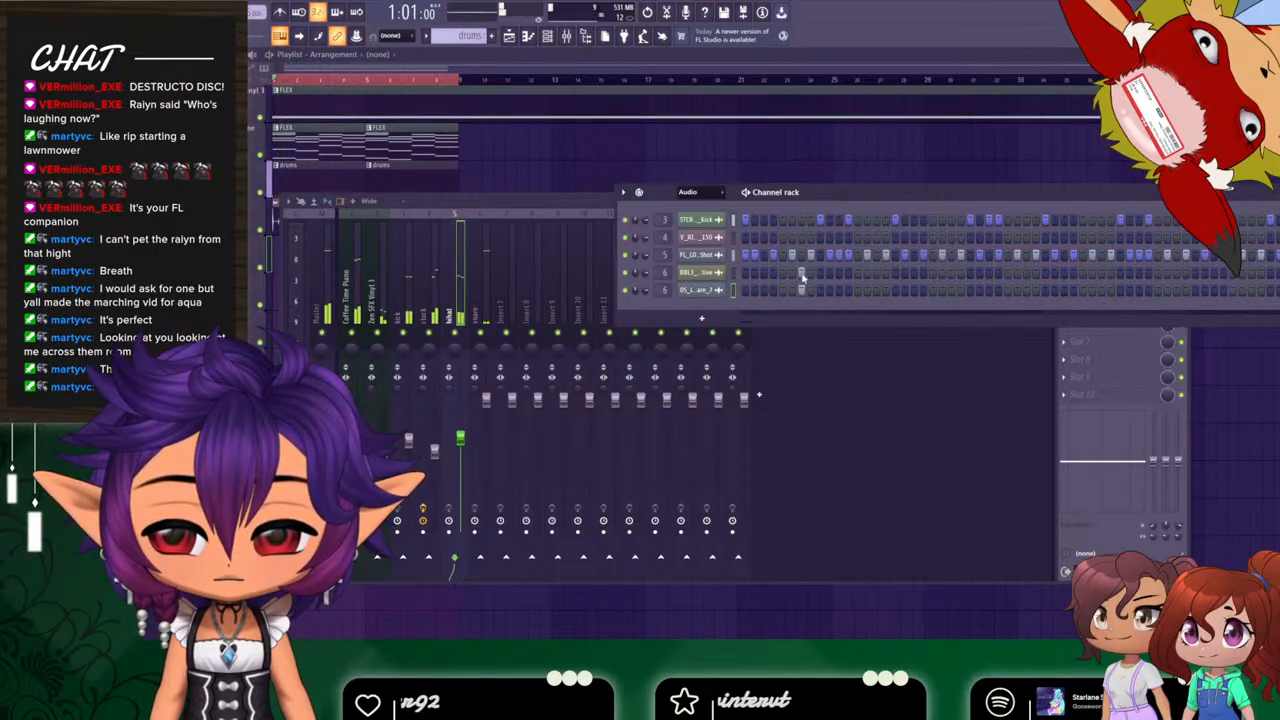
key(space)
click(783, 272)
key(space)
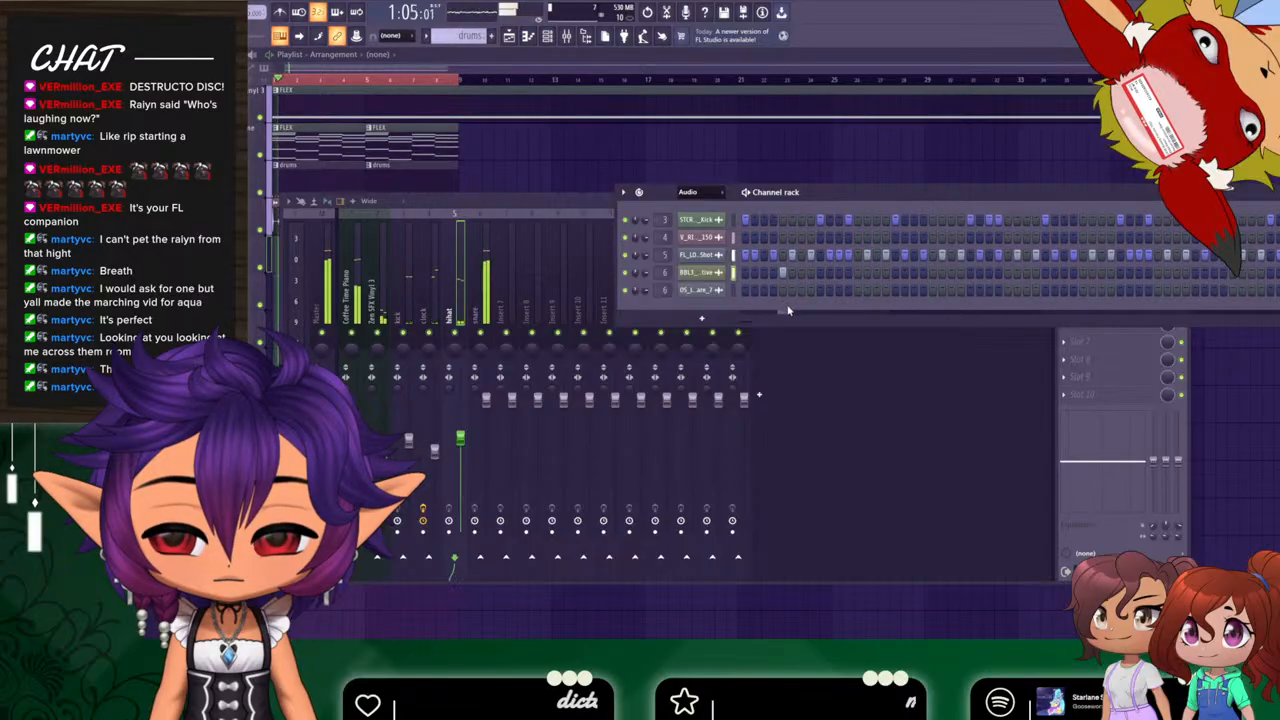
key(space)
click(783, 290)
key(space)
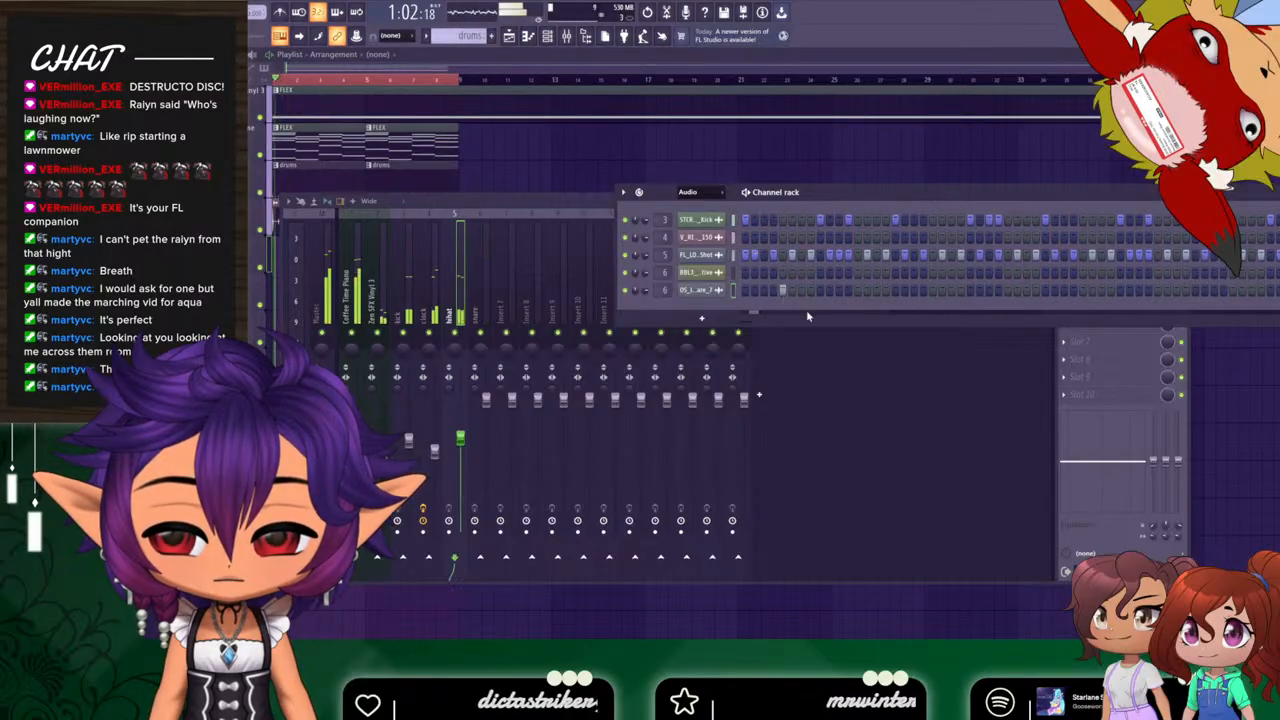
key(space)
right_click(783, 290)
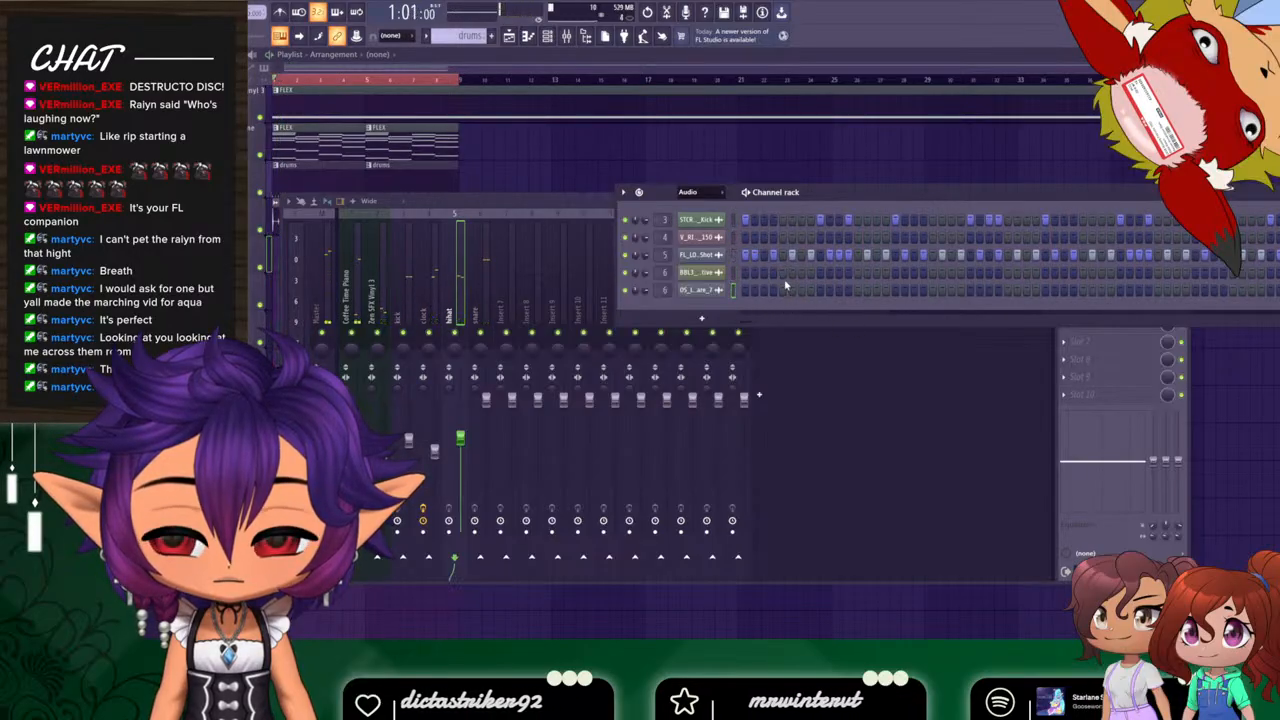
Try snare hits every eight steps from step 5, first on the BBL3 snare channel and again on OS_LFC2_Snare_7, playing each version.
click(783, 273)
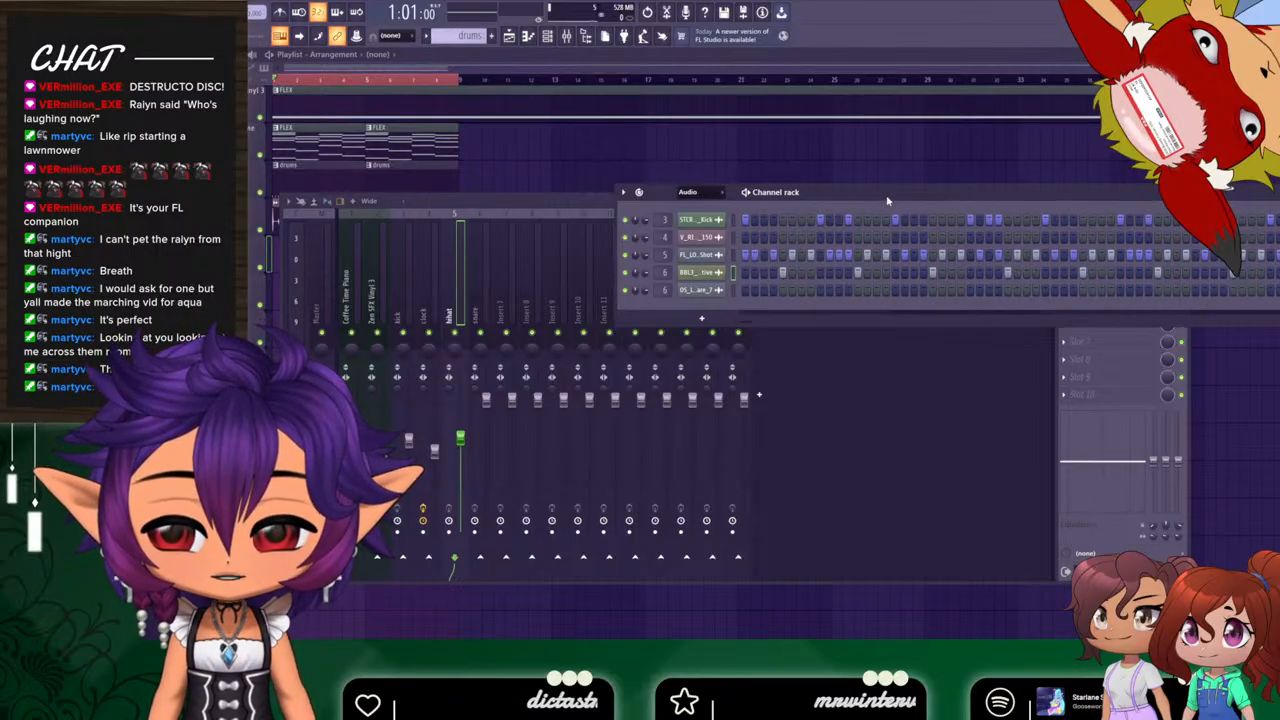
key(space)
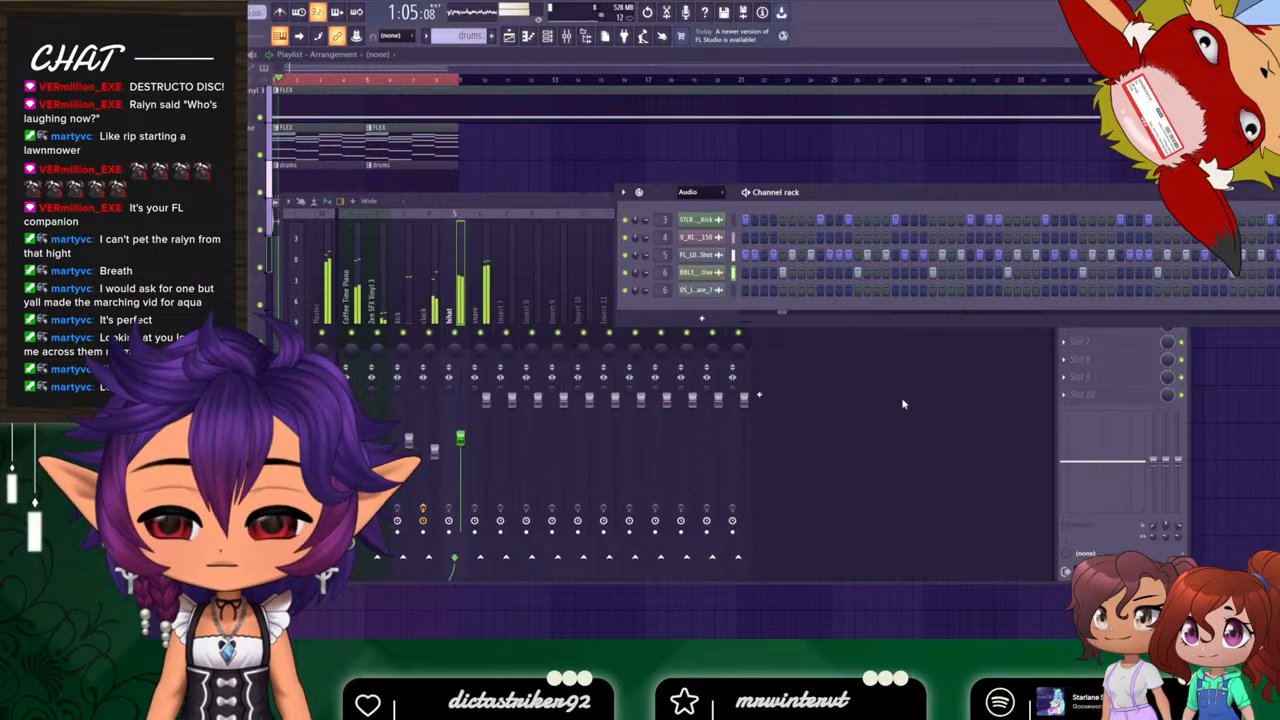
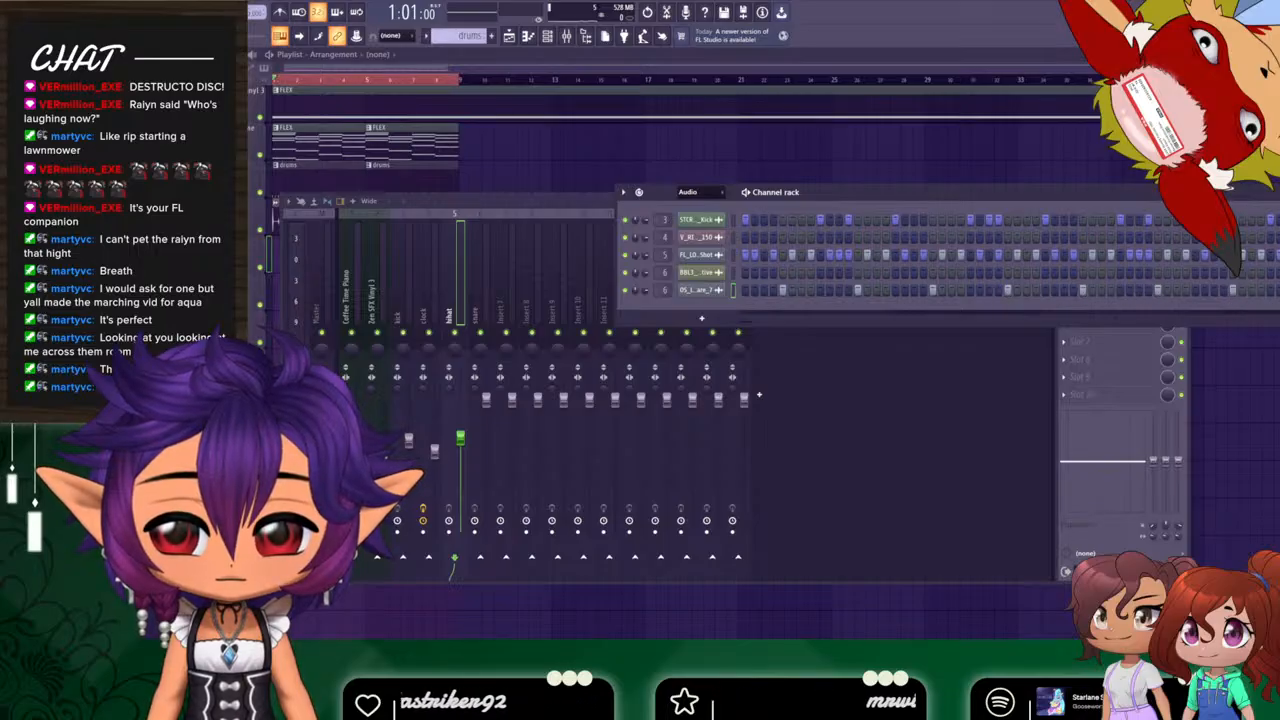
key(space)
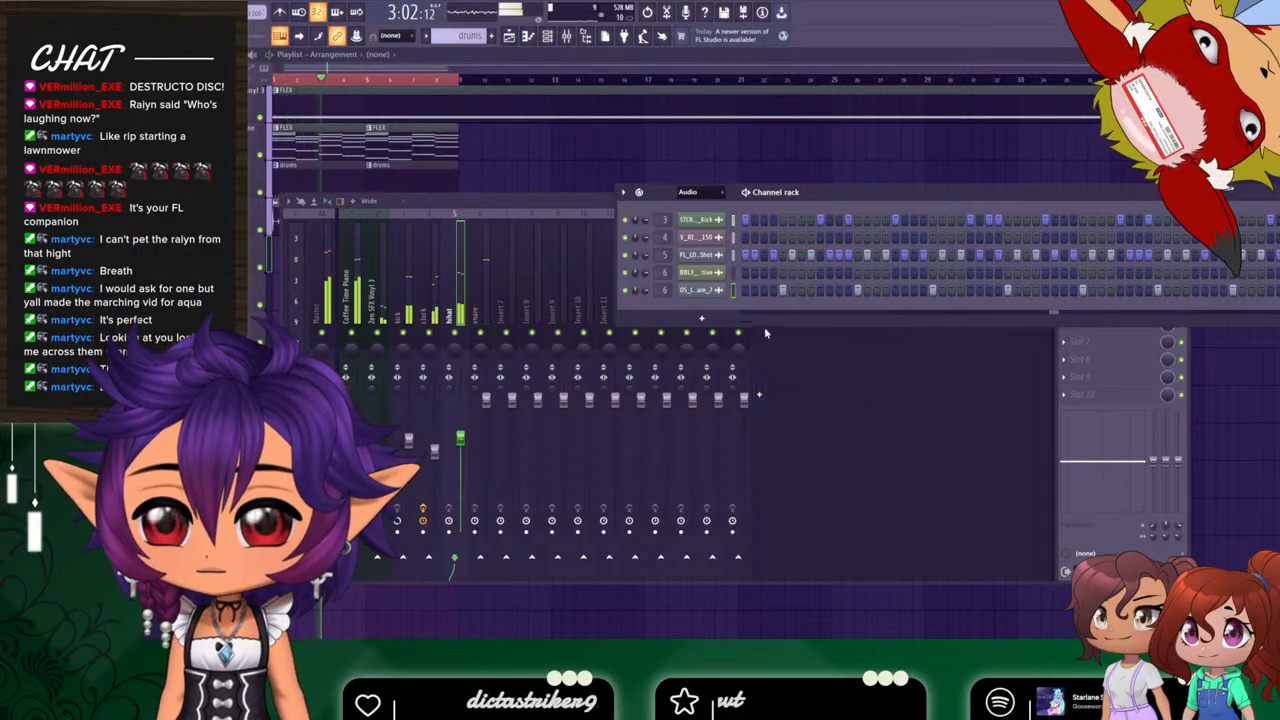
key(space)
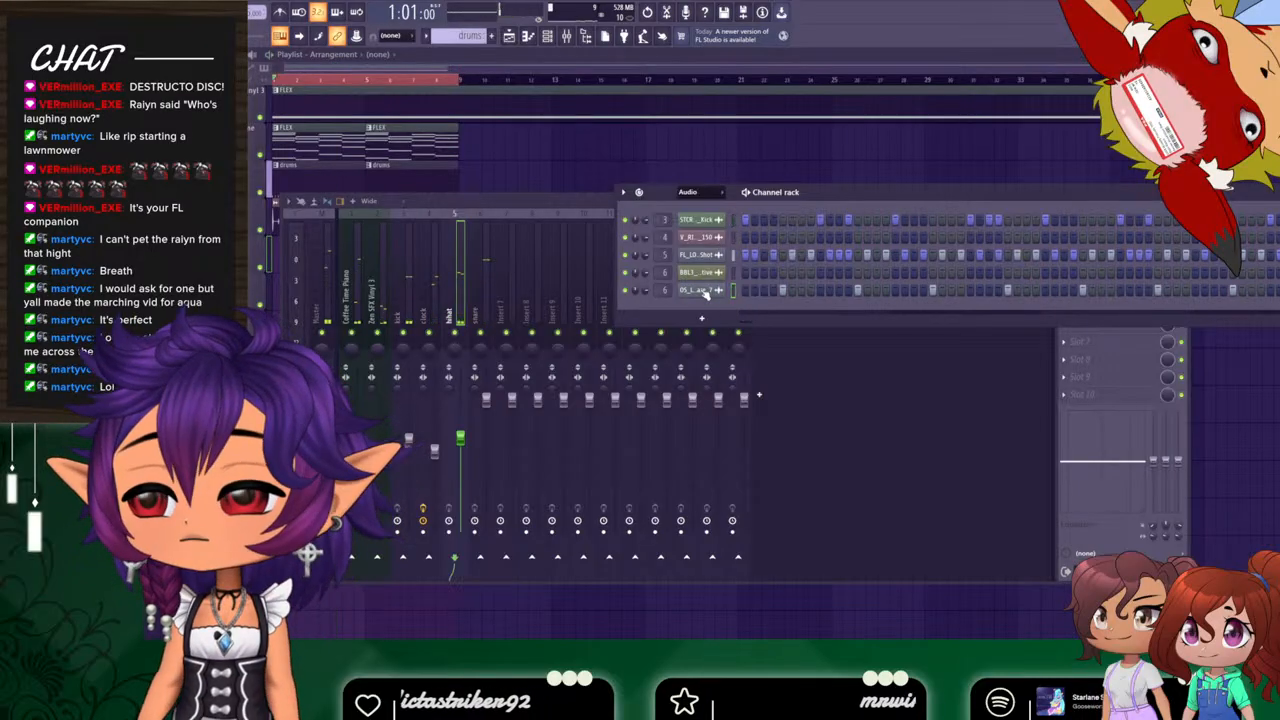
Open the OS_LFC2_Snare_7 sample settings, clear that channel's step pattern and try it with a single hit on step 1.
click(703, 290)
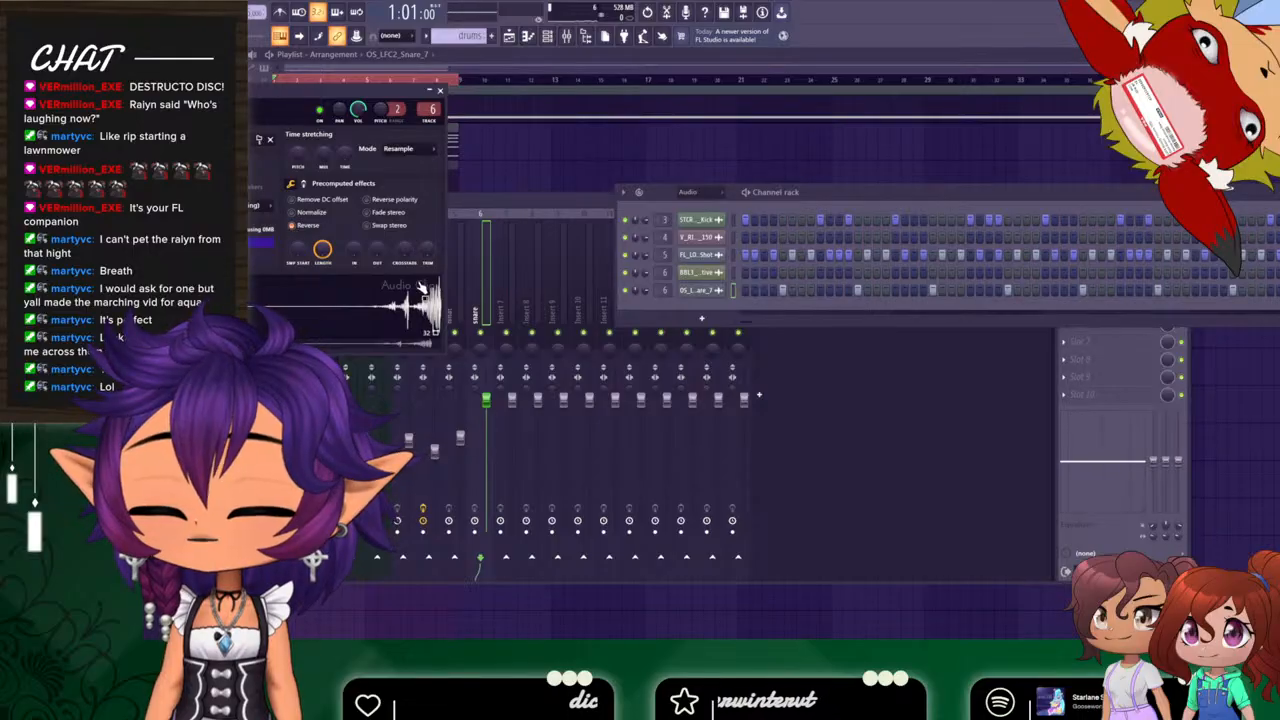
key(space)
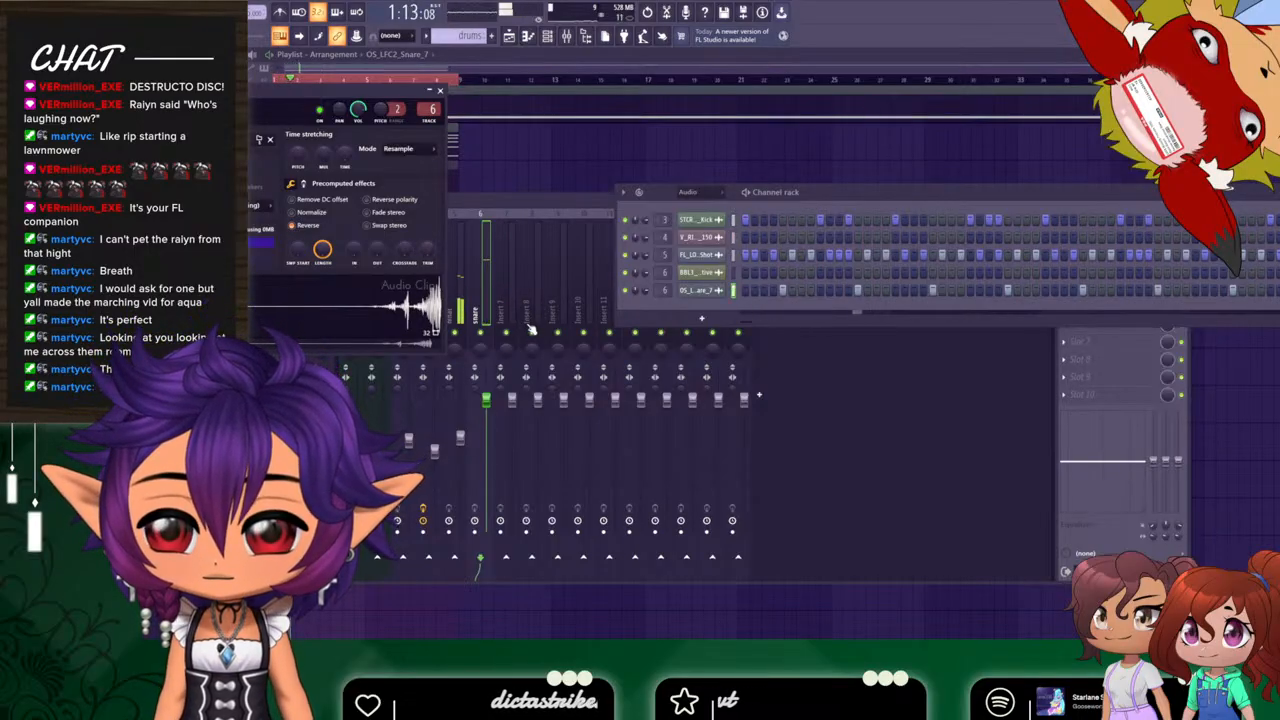
drag(763, 294, 1262, 290)
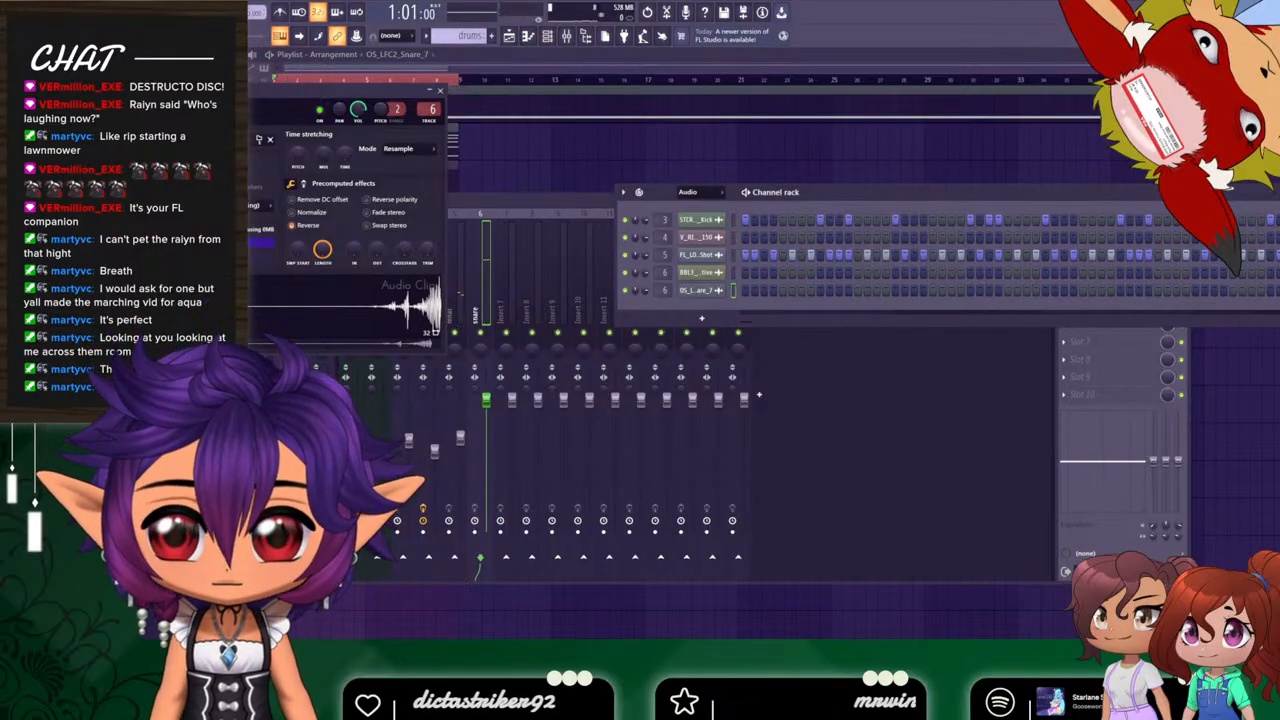
key(space)
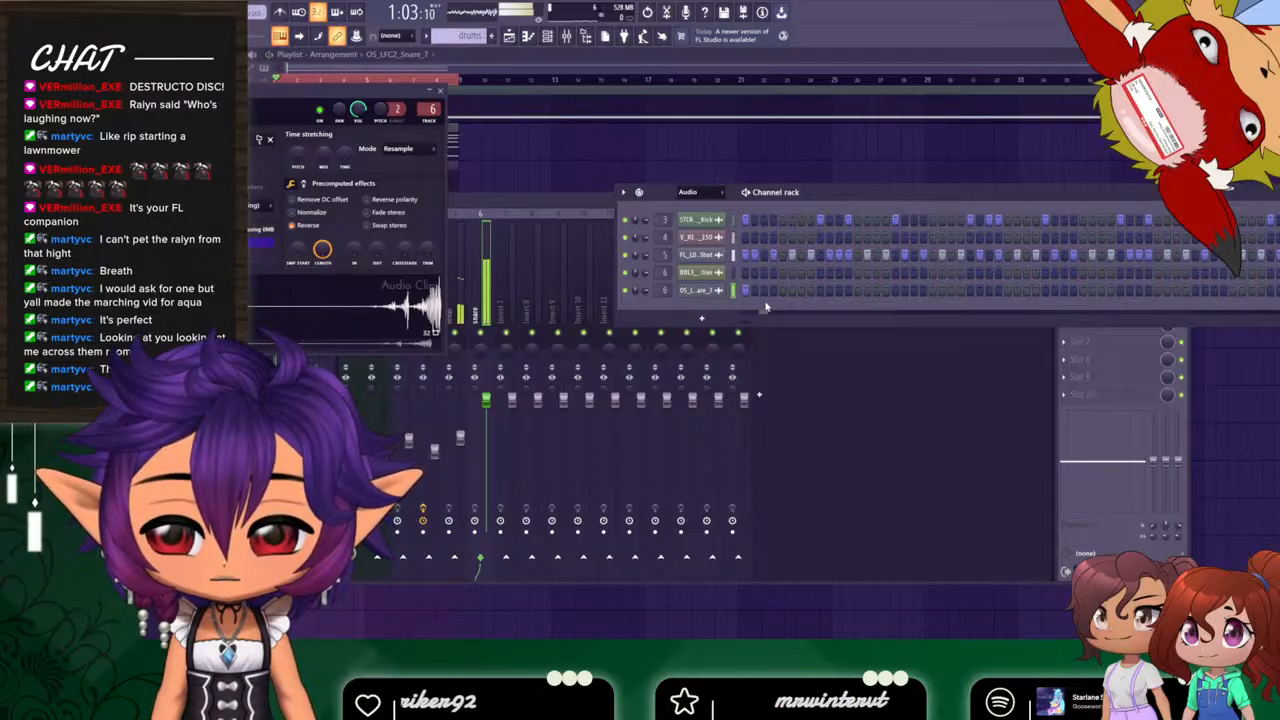
key(space)
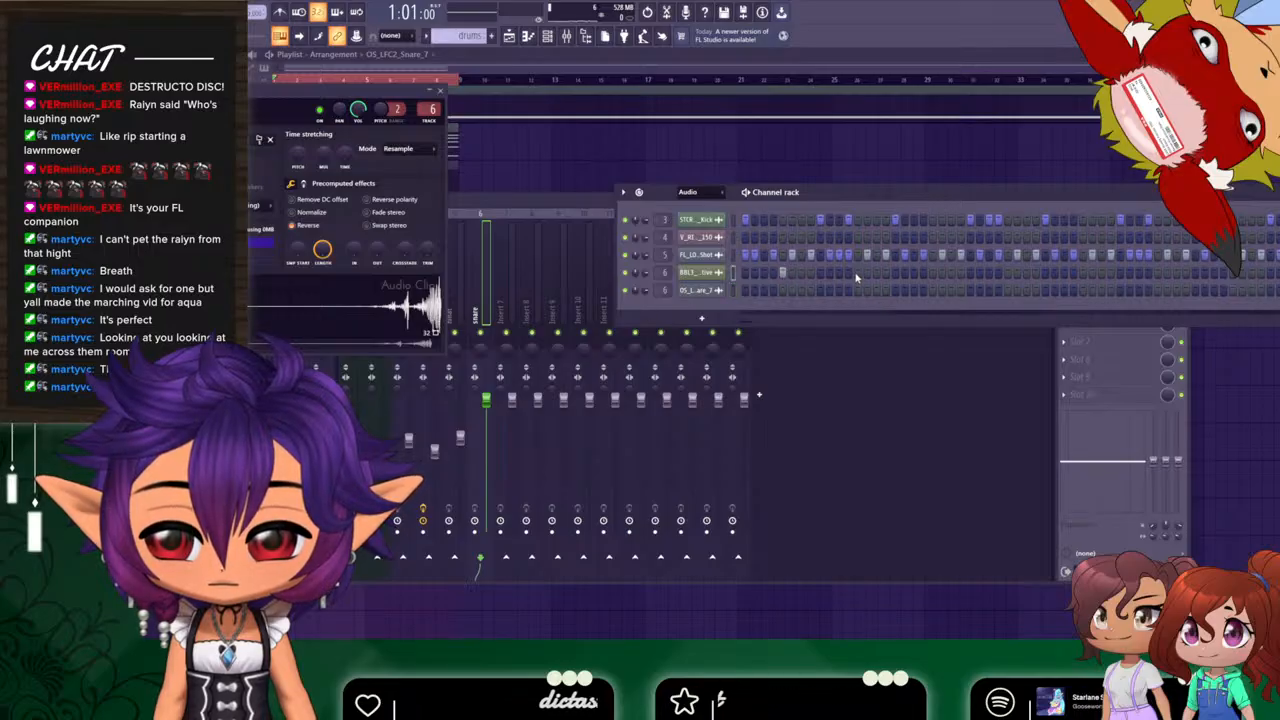
Fill the BBL3 snare channel with a hit every eight steps starting from step 5.
click(1007, 272)
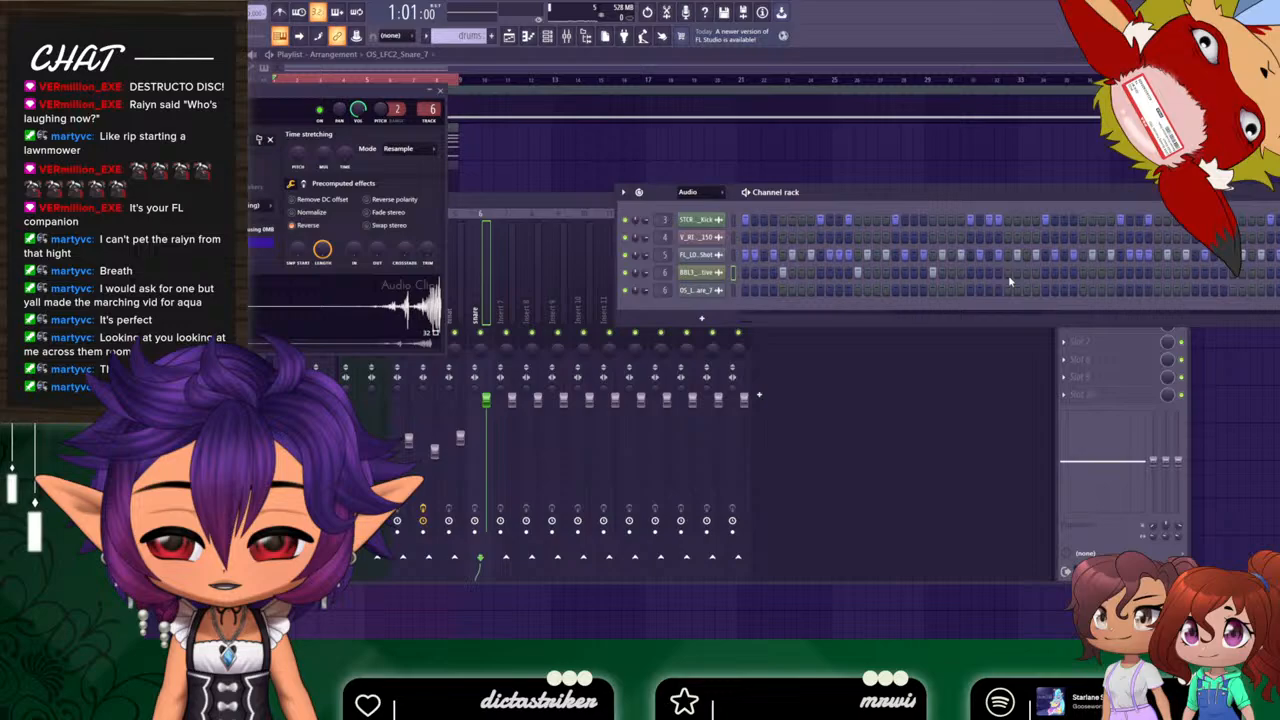
click(1082, 272)
click(1157, 274)
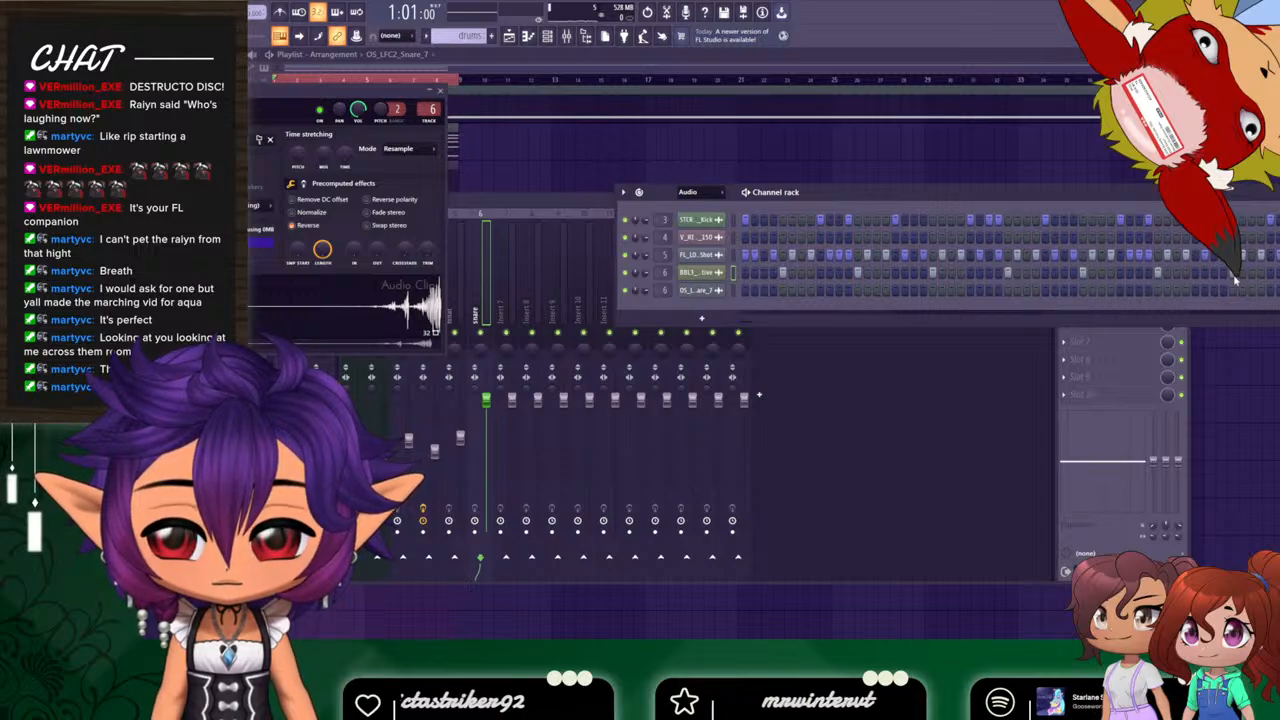
Place an OS_LFC2_Snare_7 clip on the empty playlist track below the clock loop, with its hit landing on bar 2, and play it.
key(F12)
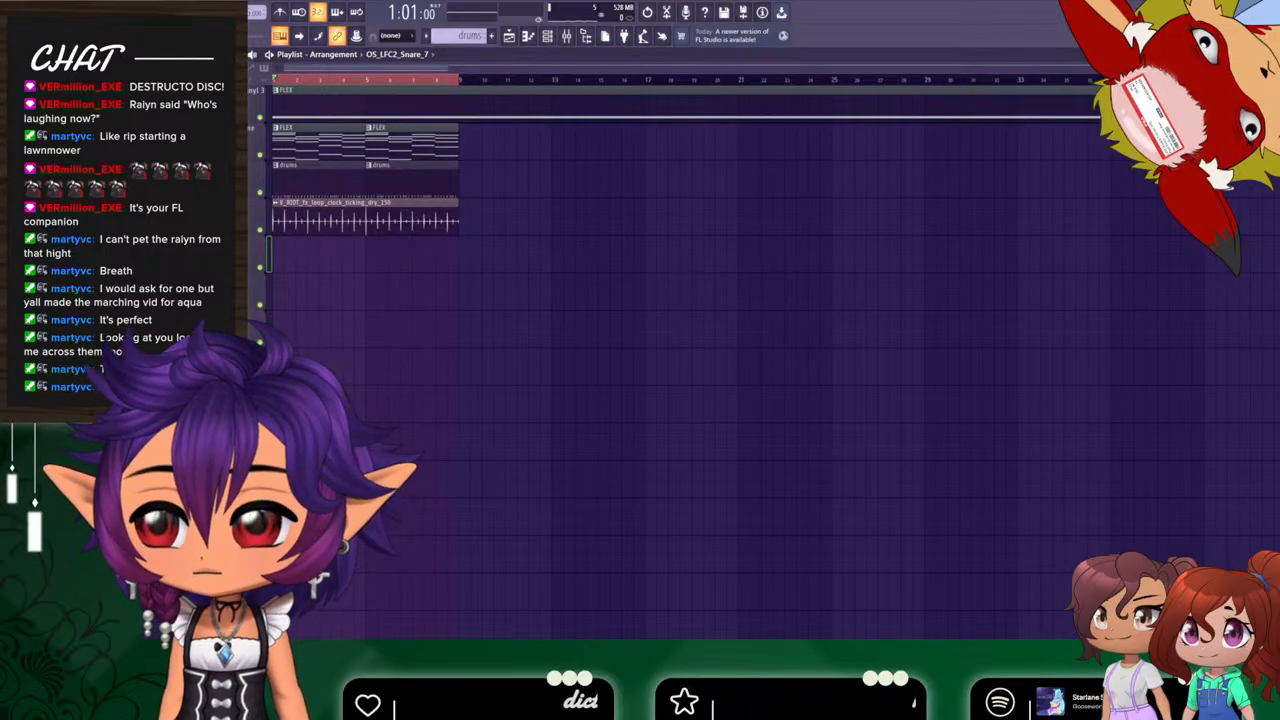
drag(1132, 69, 641, 75)
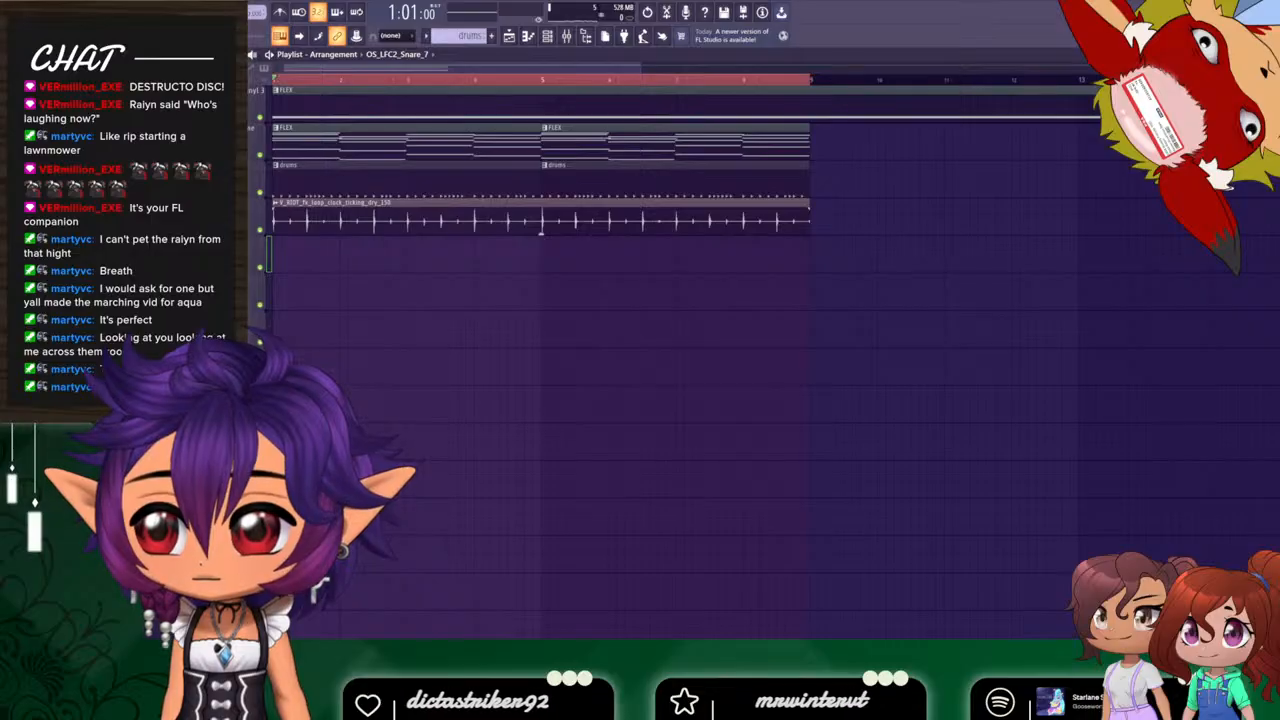
click(343, 268)
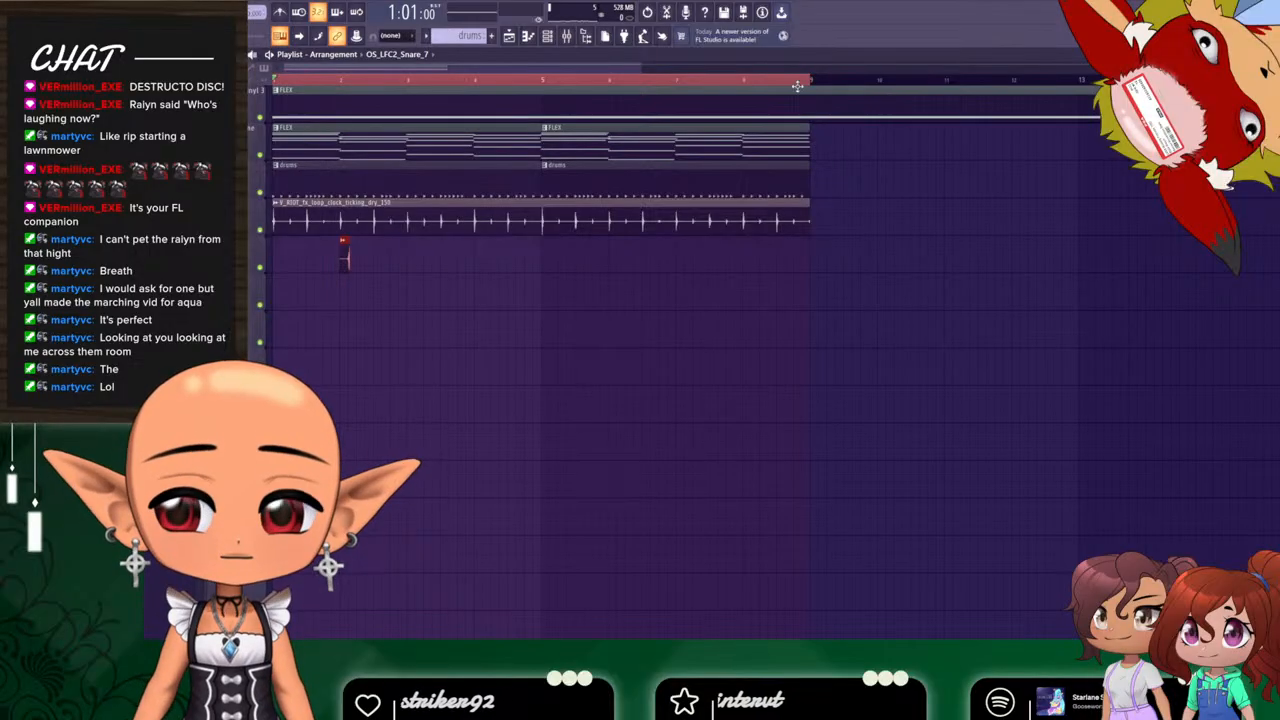
drag(640, 68, 372, 70)
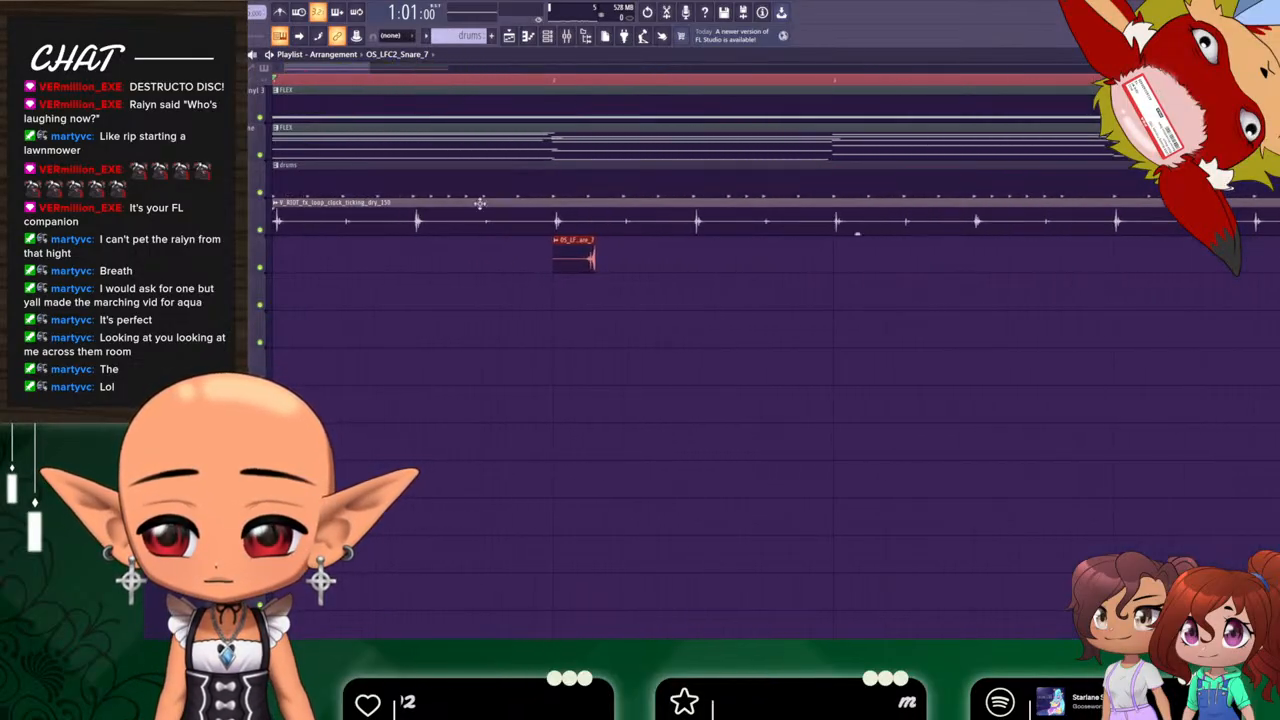
drag(556, 241, 539, 243)
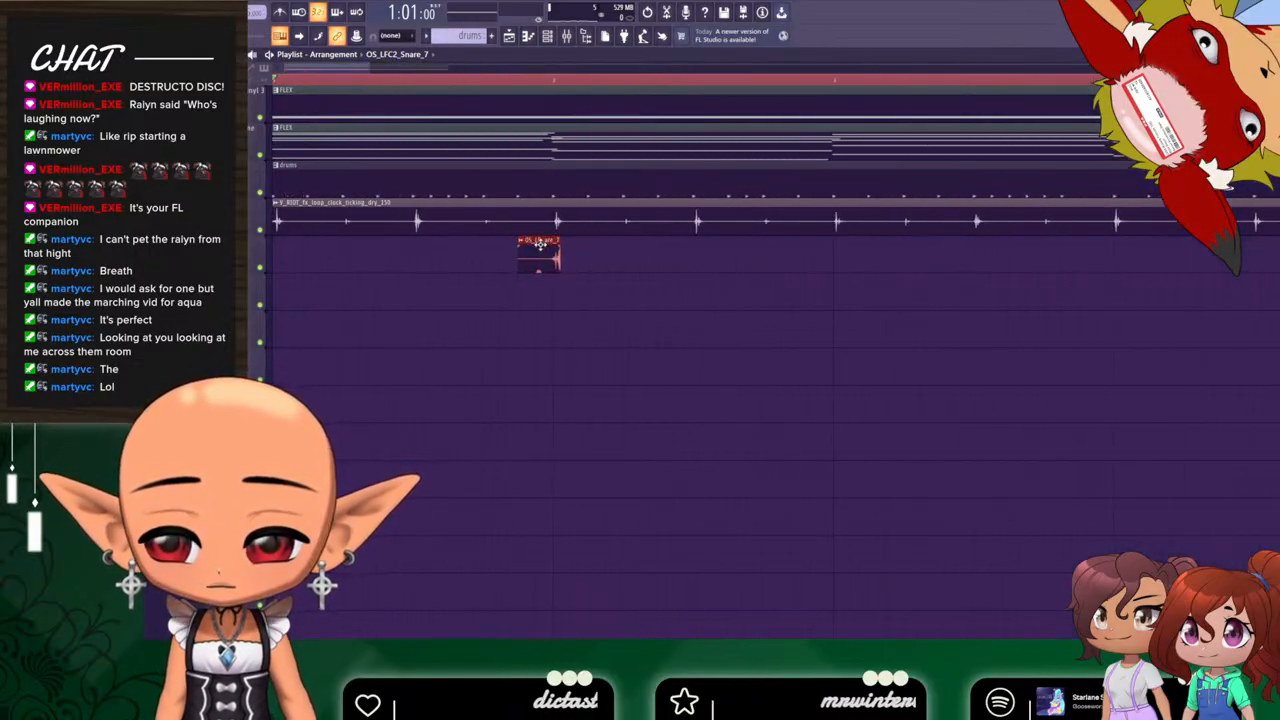
key(space)
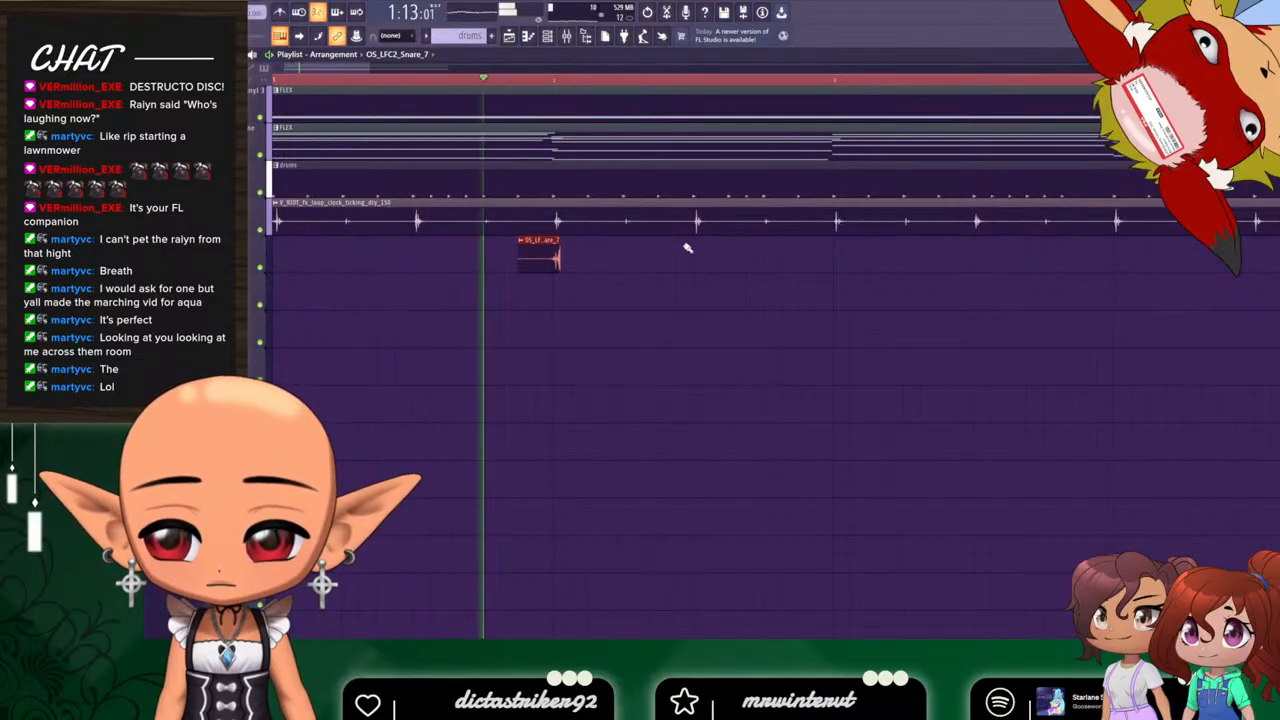
key(space)
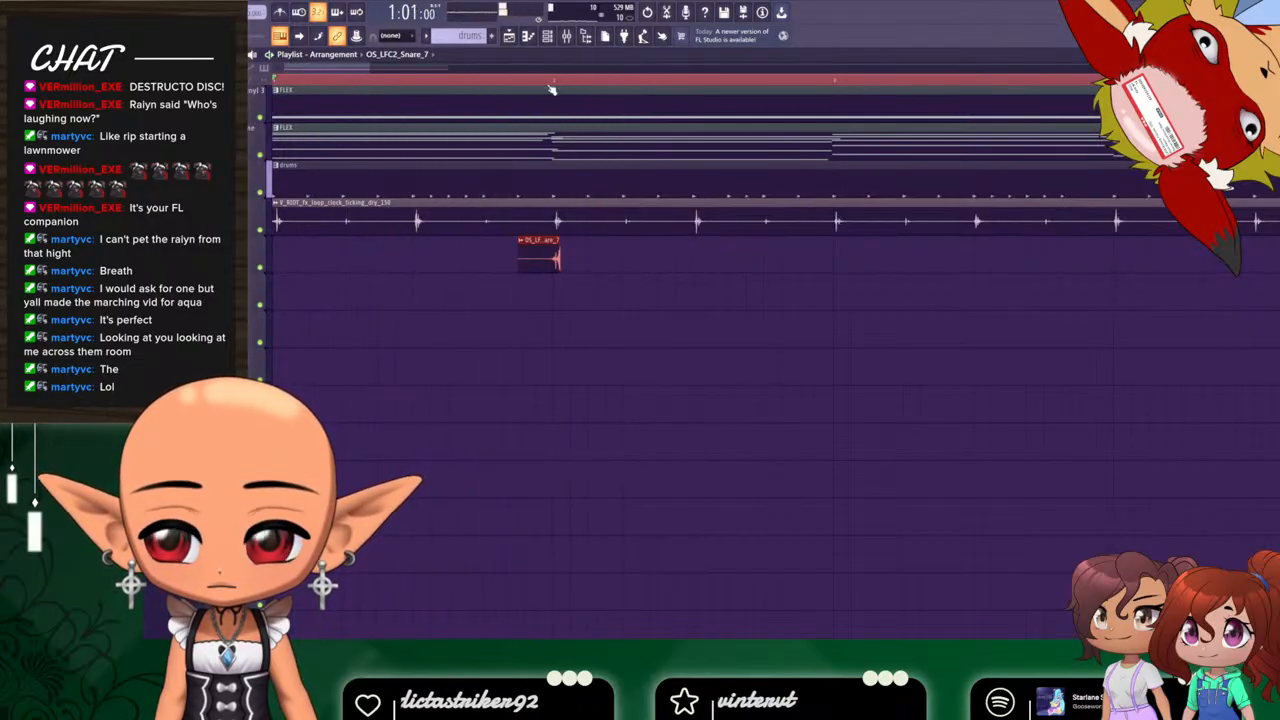
Move the OS_LFC2_Snare_7 clip earlier so its hit lands on beat 3 of bar 1, and listen to the arrangement.
click(513, 42)
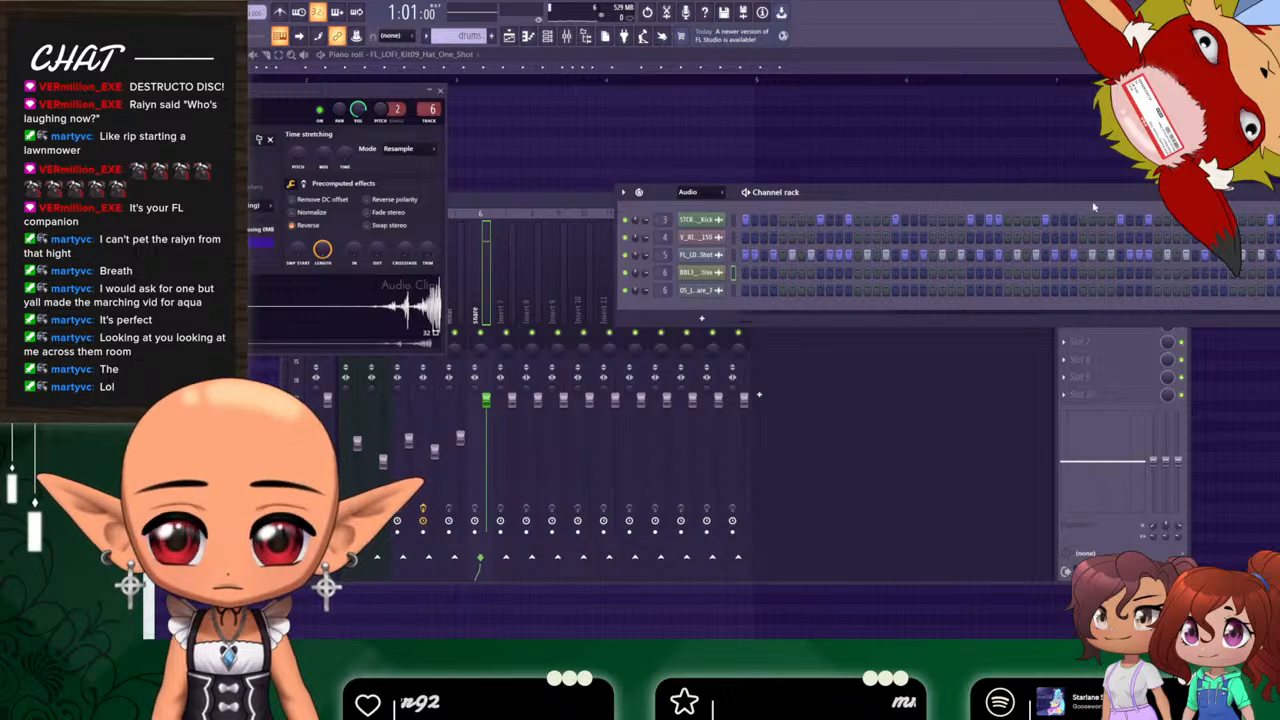
click(511, 40)
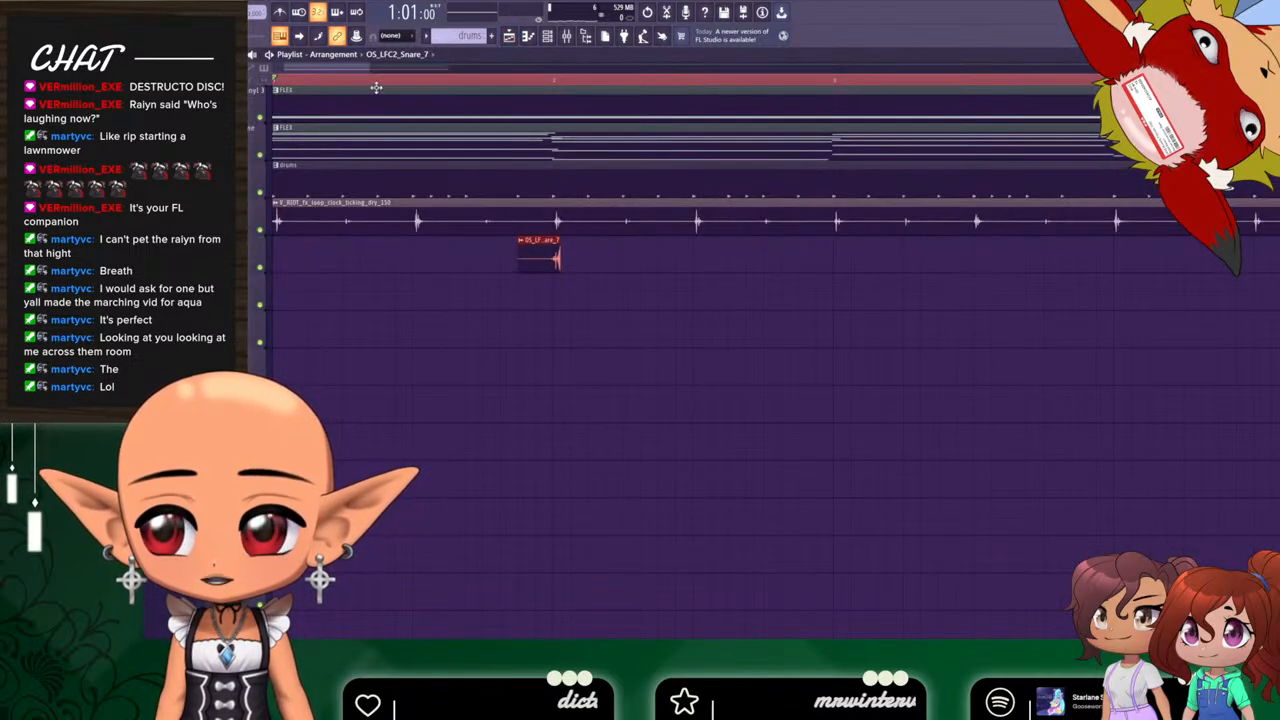
drag(540, 255, 418, 244)
key(space)
key(space)
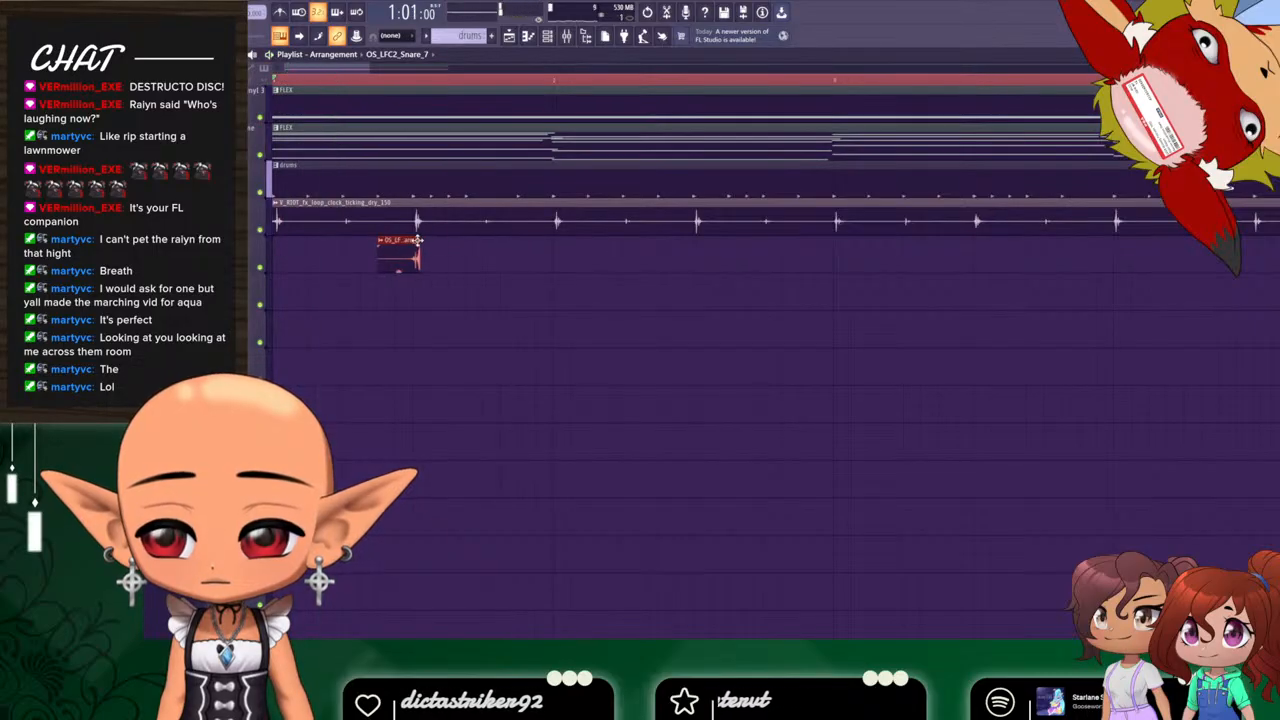
key(space)
key(space)
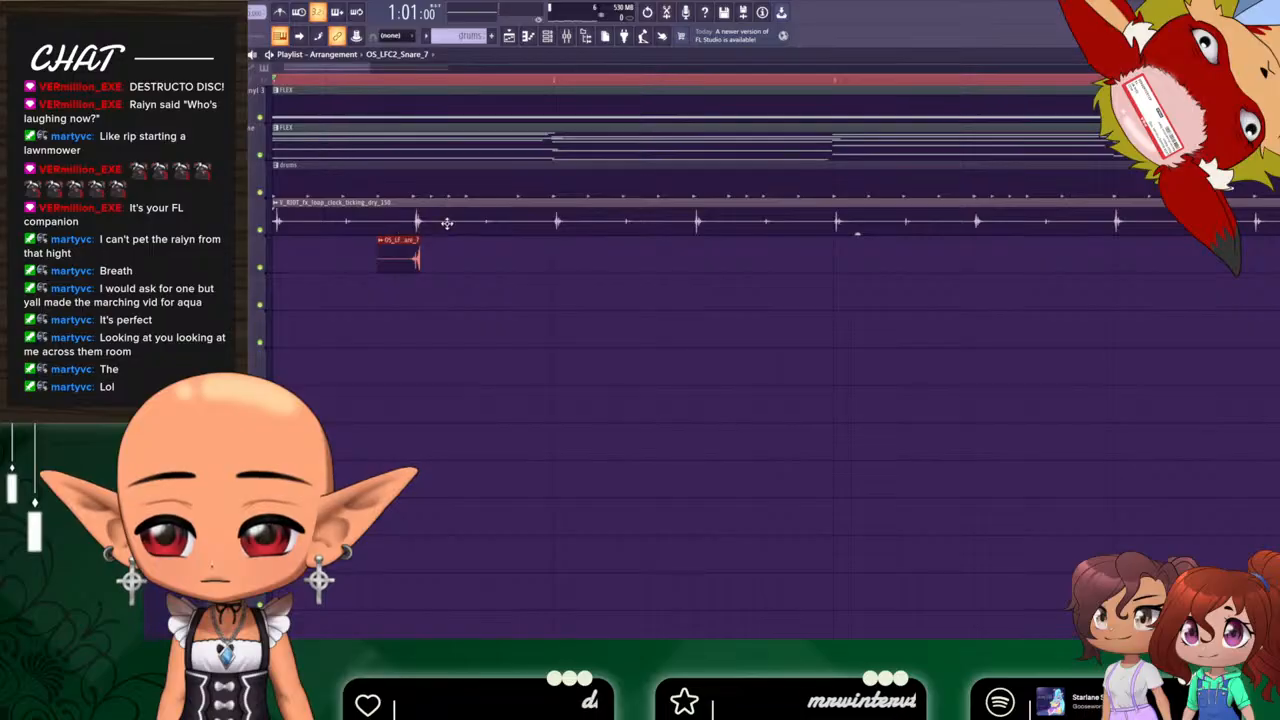
Show the mixer and channel rack over the playlist to check the snare routing and step pattern.
drag(371, 70, 525, 70)
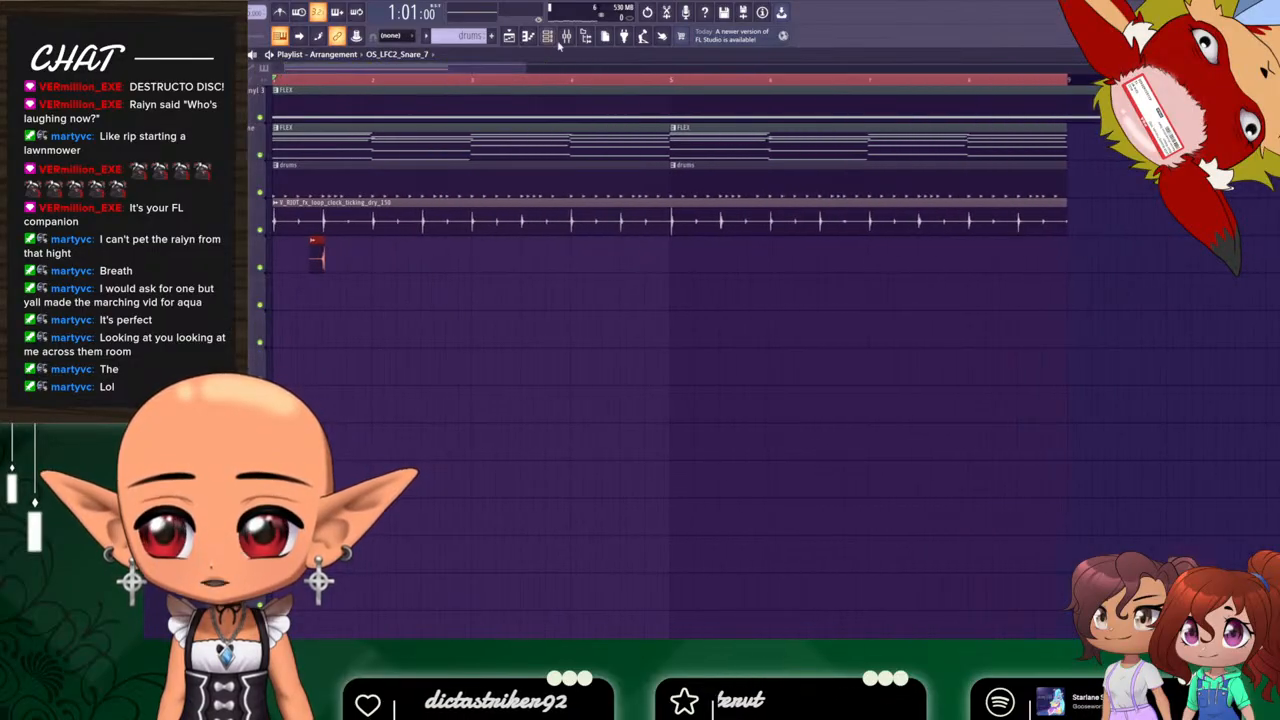
click(565, 38)
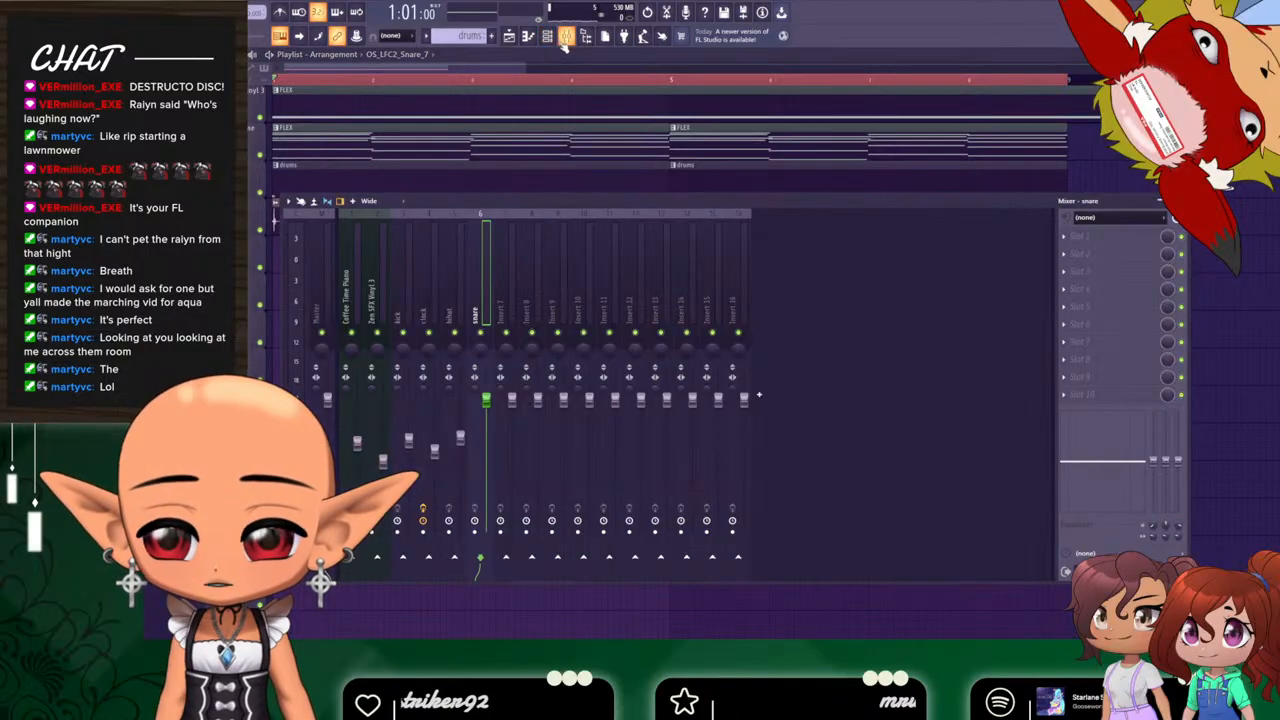
click(548, 36)
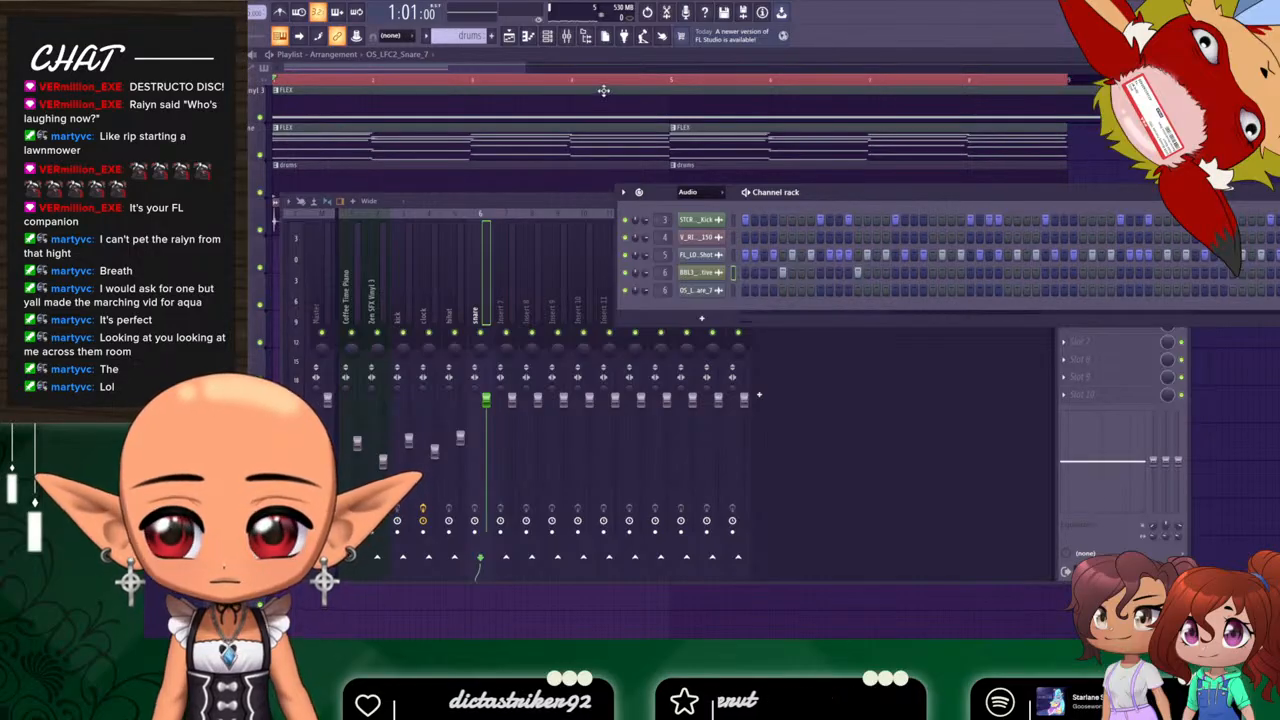
Play the opening of the arrangement and move the OS_LFC2_Snare_7 clip so its hit lands on beat 2 of bar 1.
drag(526, 69, 374, 85)
key(space)
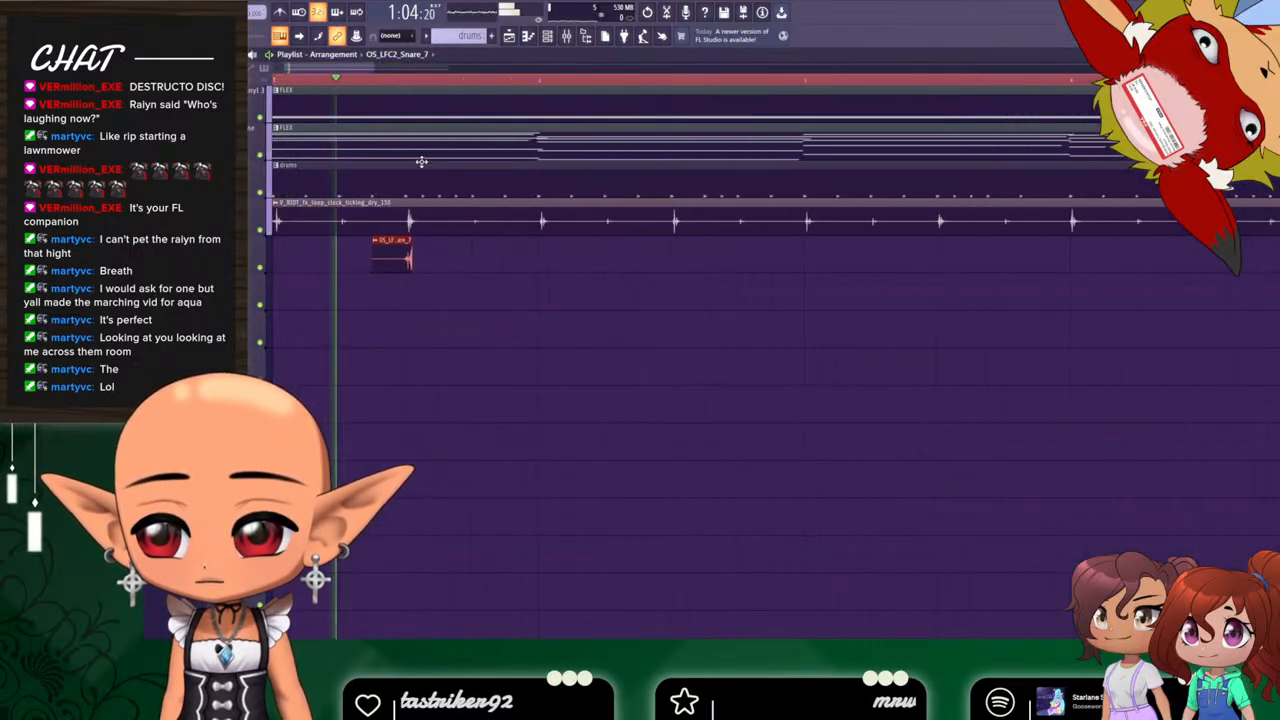
key(space)
drag(405, 248, 338, 248)
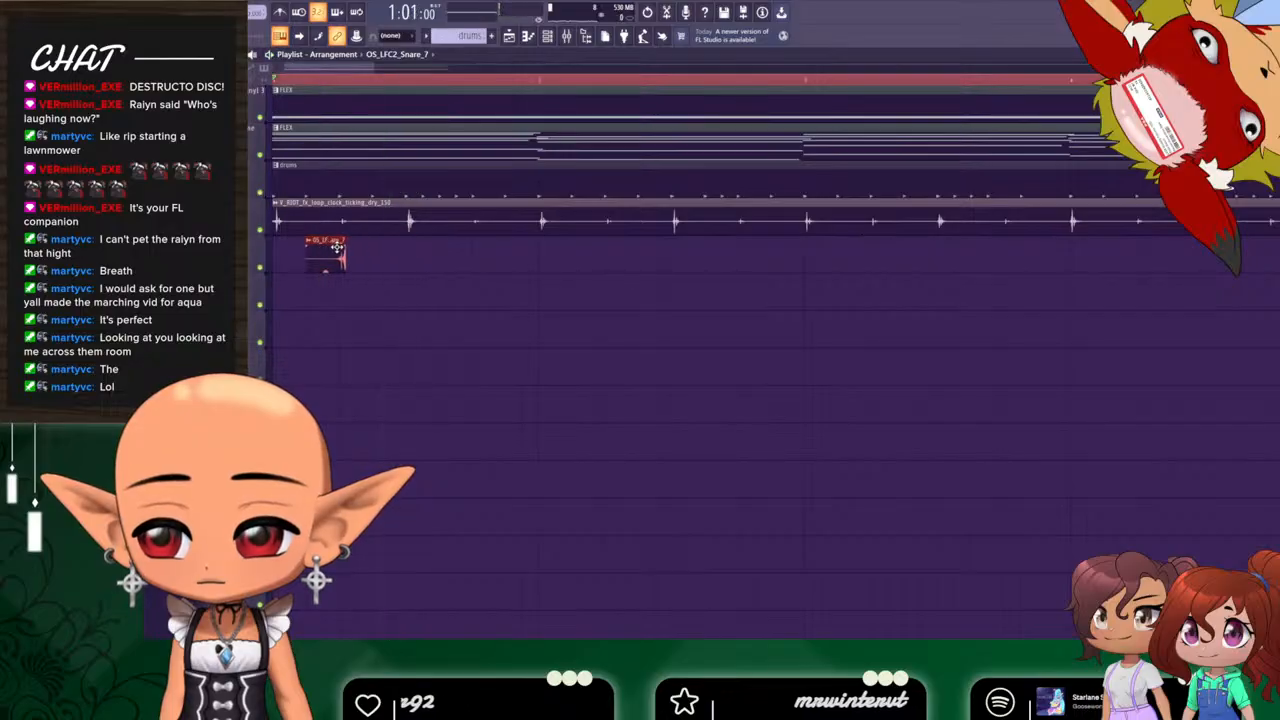
Add a second OS_LFC2_Snare_7 clip with its hit on beat 4 of bar 1, and check the snare in the mixer and channel rack.
click(491, 249)
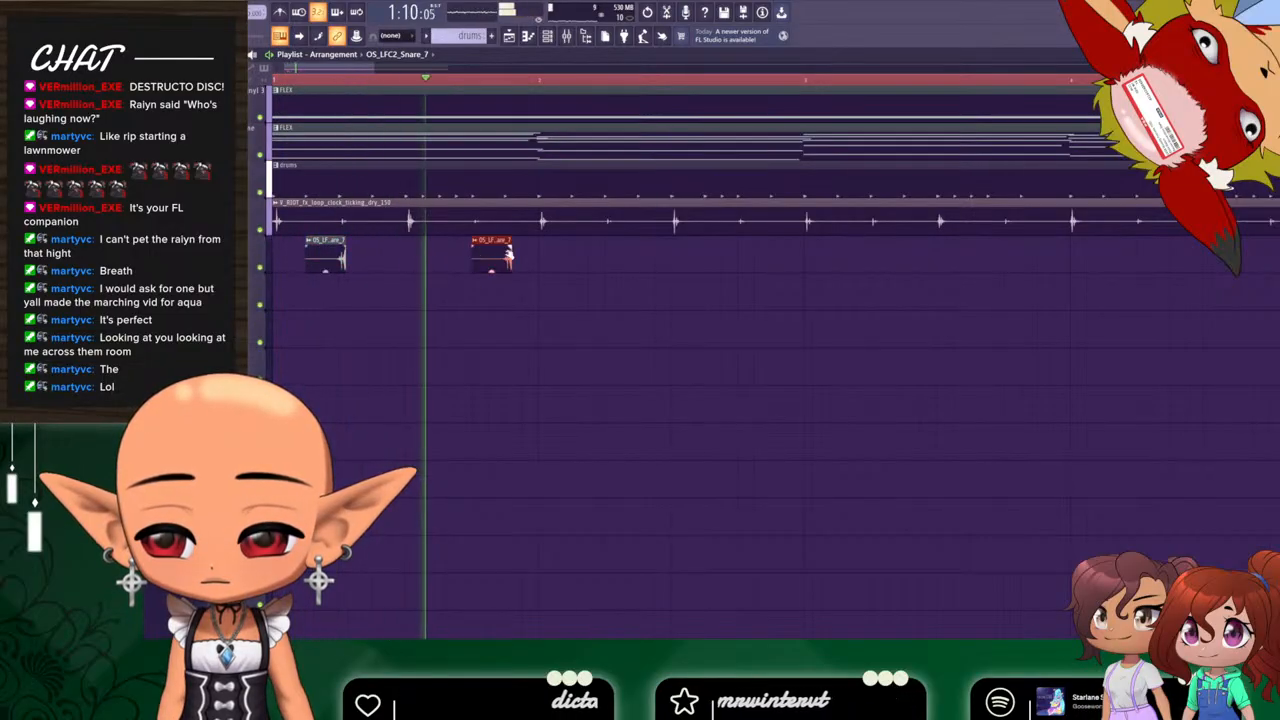
drag(494, 243, 453, 246)
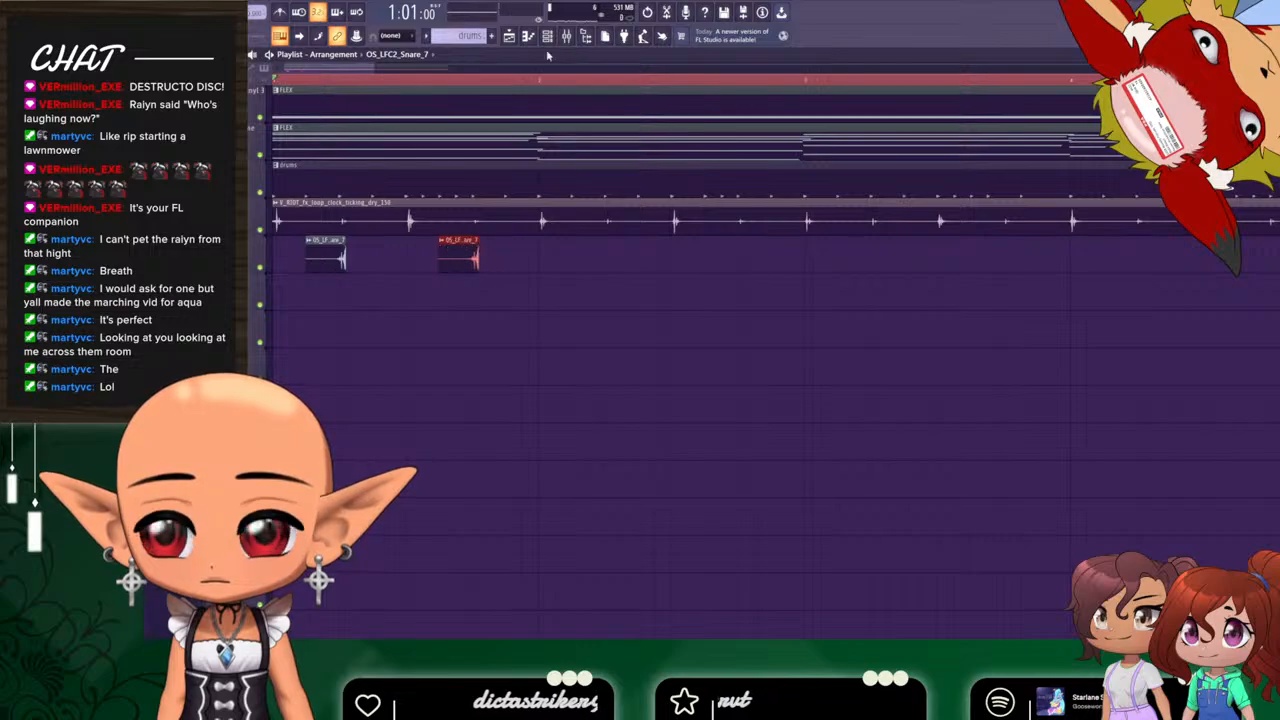
click(566, 37)
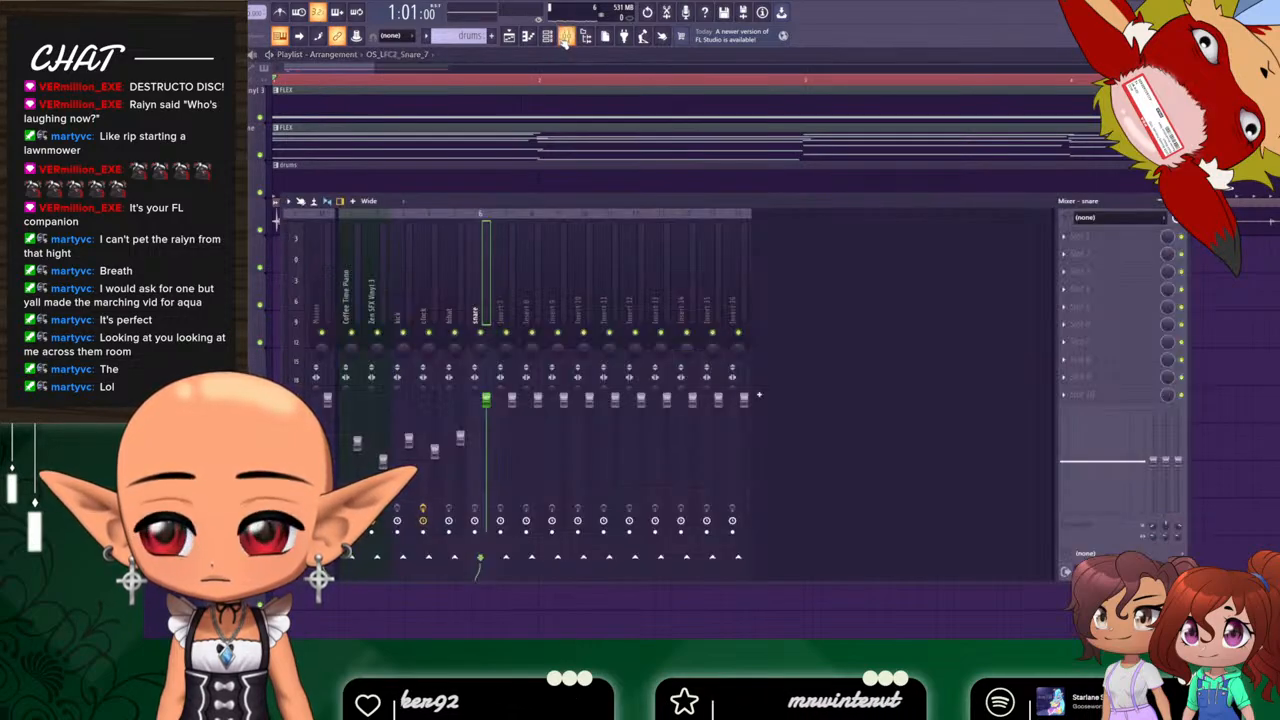
click(547, 36)
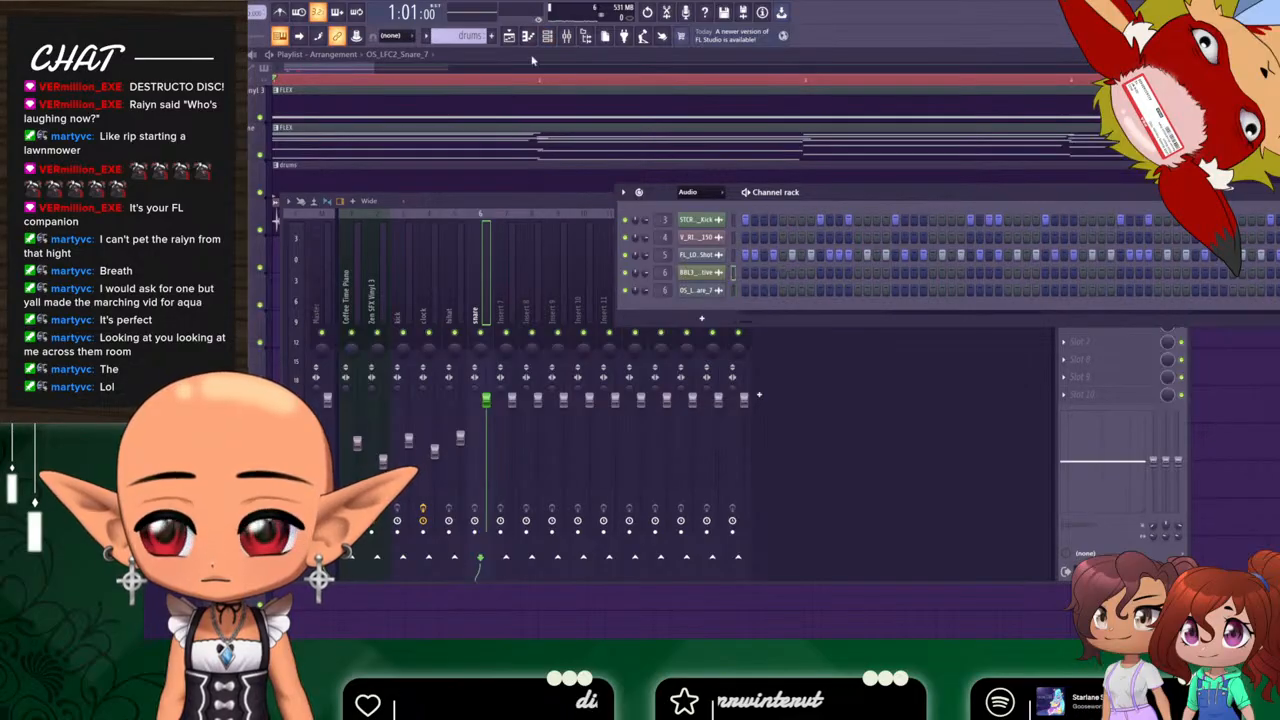
key(F12)
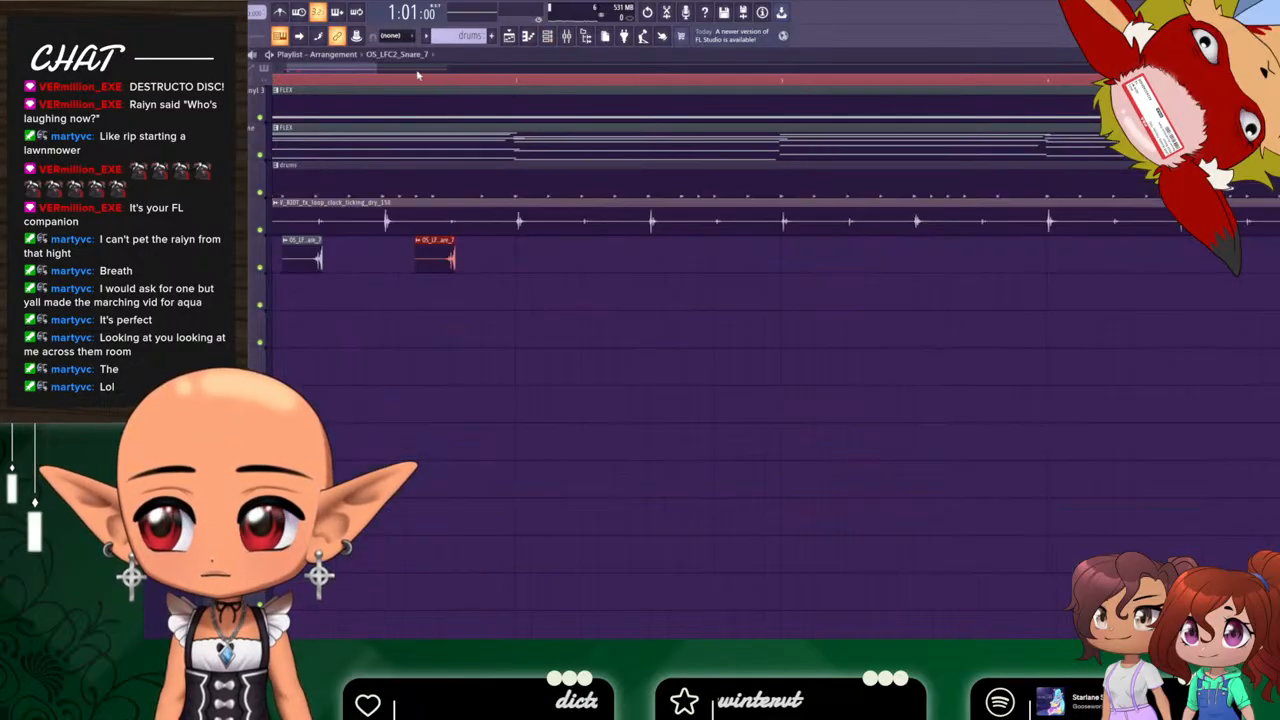
Duplicate the pair of OS_LFC2_Snare_7 clips on the same playlist track so the snare pattern fills bars 1 to 4.
click(354, 75)
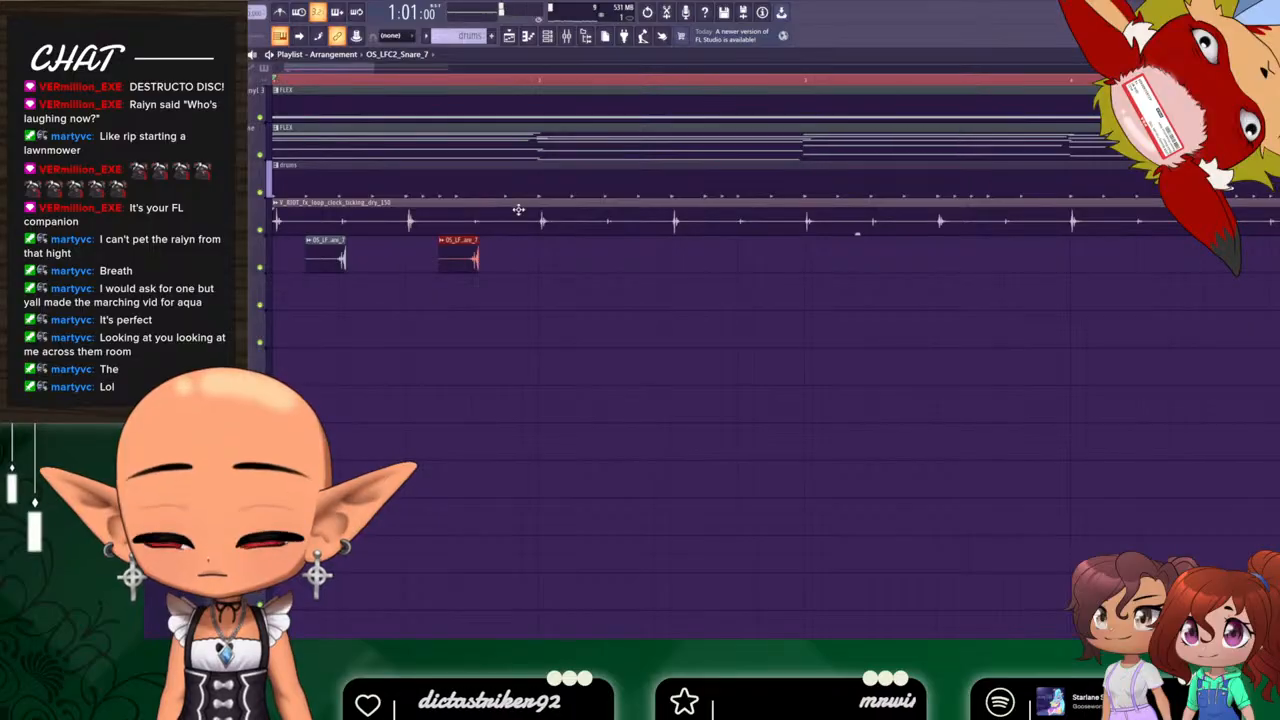
scroll(451, 226, down, 2)
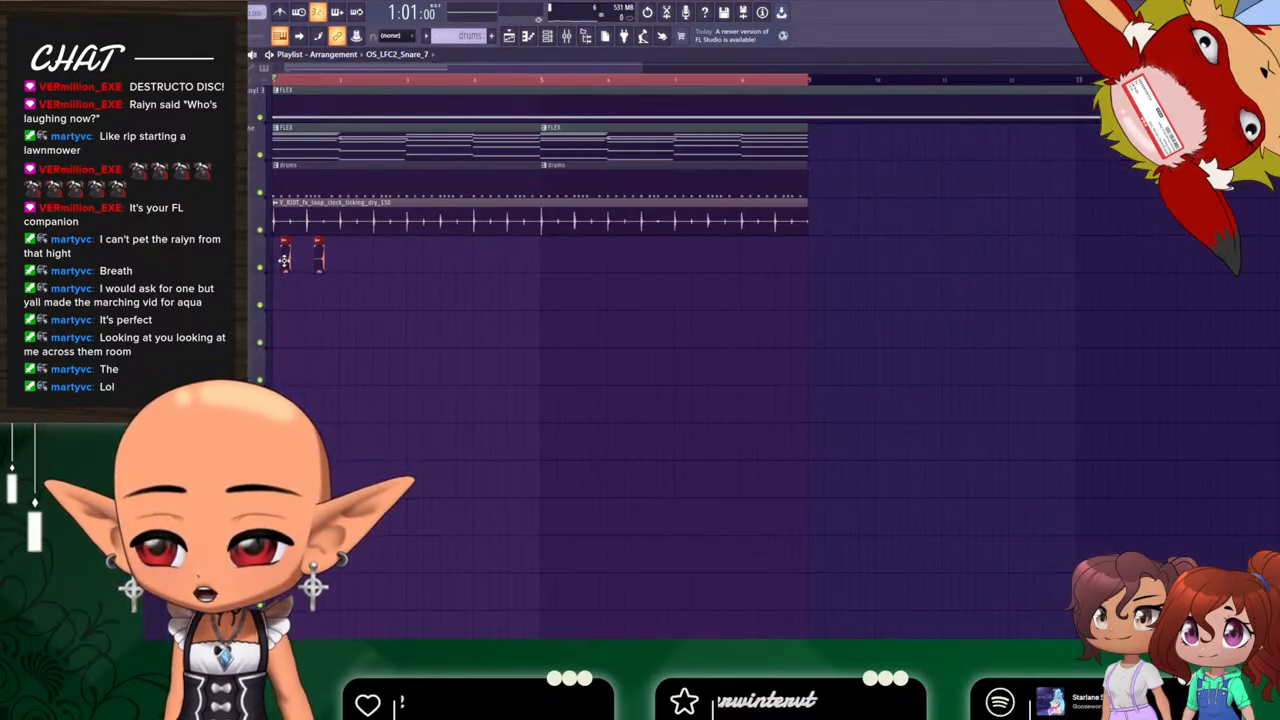
drag(638, 66, 445, 66)
drag(405, 257, 295, 260)
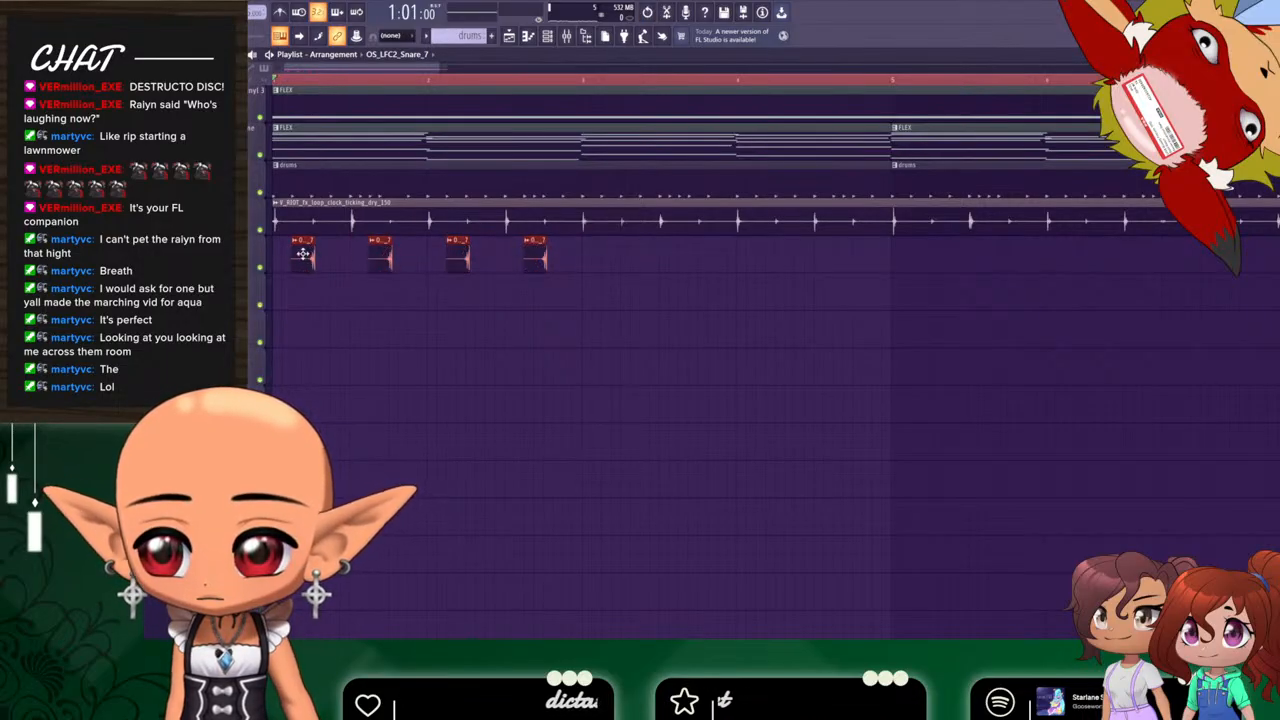
drag(303, 254, 612, 257)
Play the four-bar snare pattern and lower the snare mixer track's fader to roughly the level of the kick and hi-hat faders.
key(space)
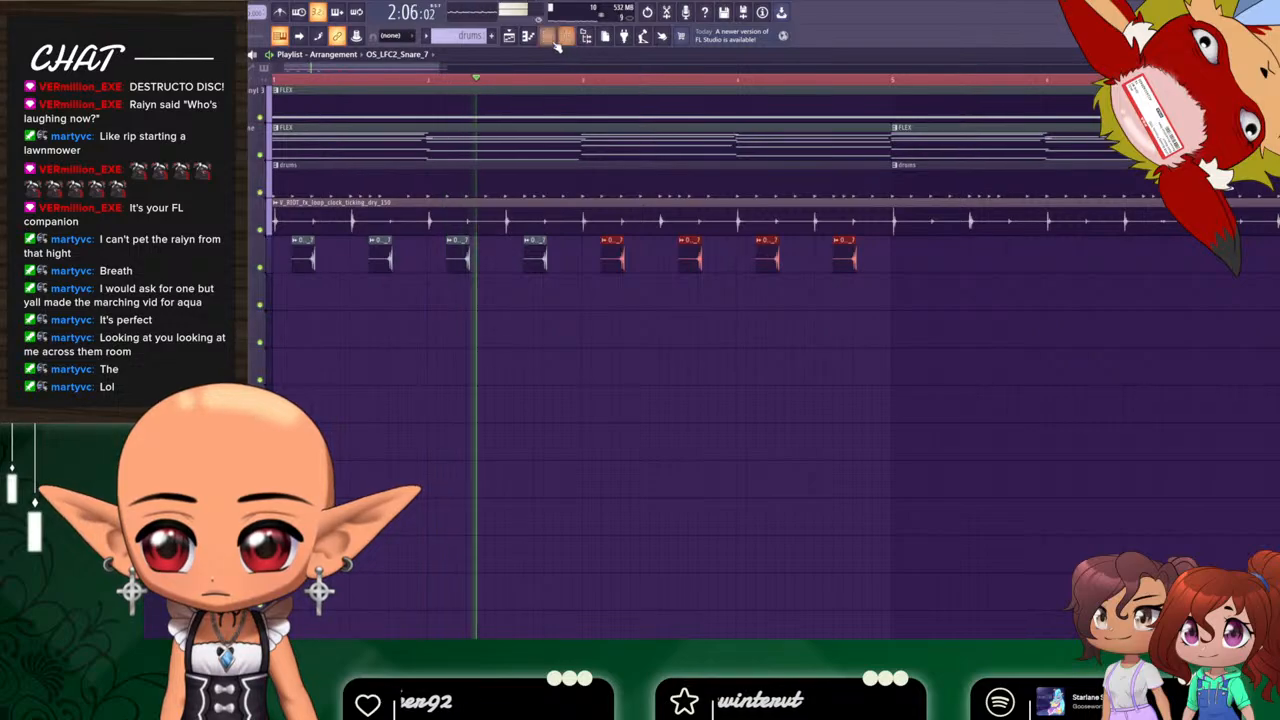
click(551, 39)
click(553, 38)
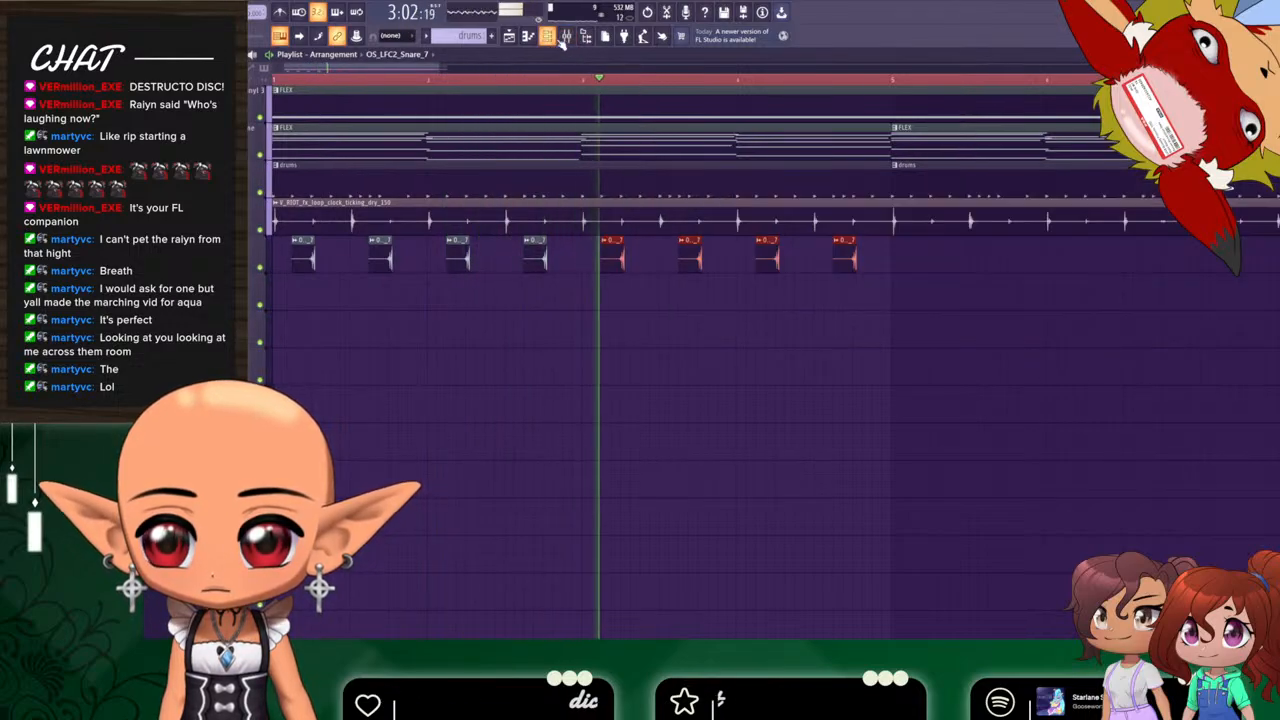
click(564, 38)
key(space)
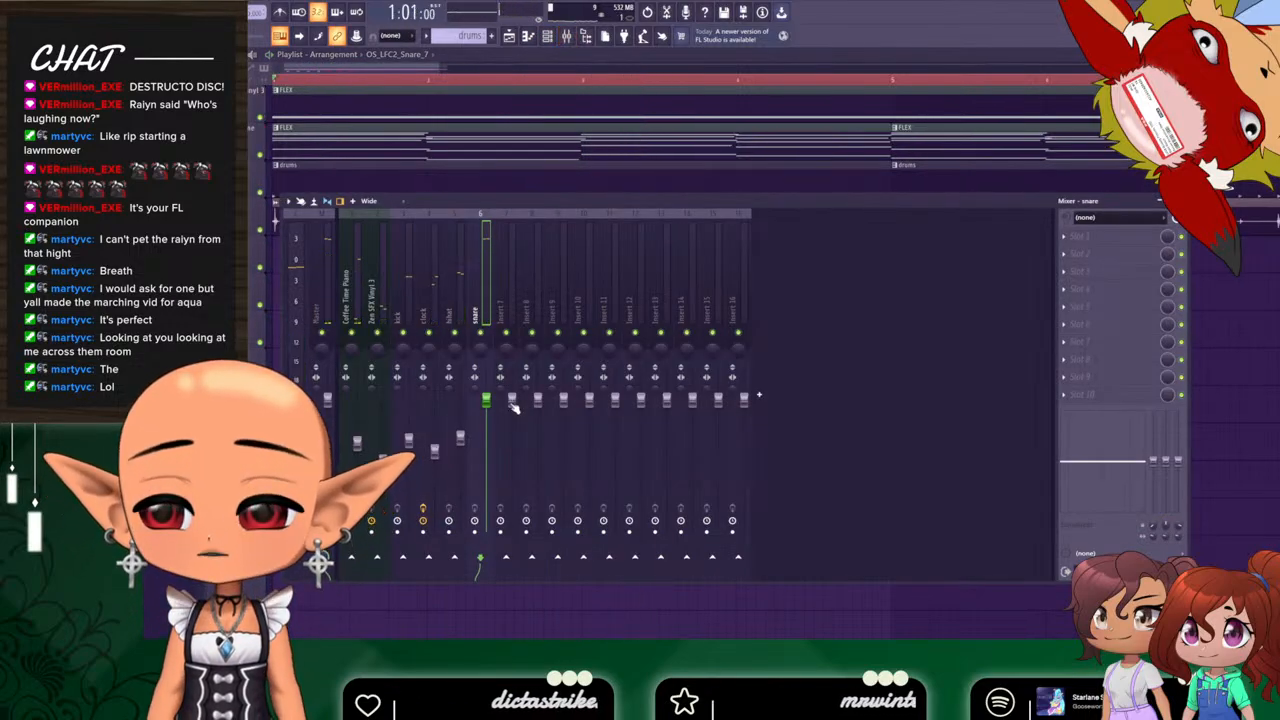
drag(487, 401, 487, 443)
key(space)
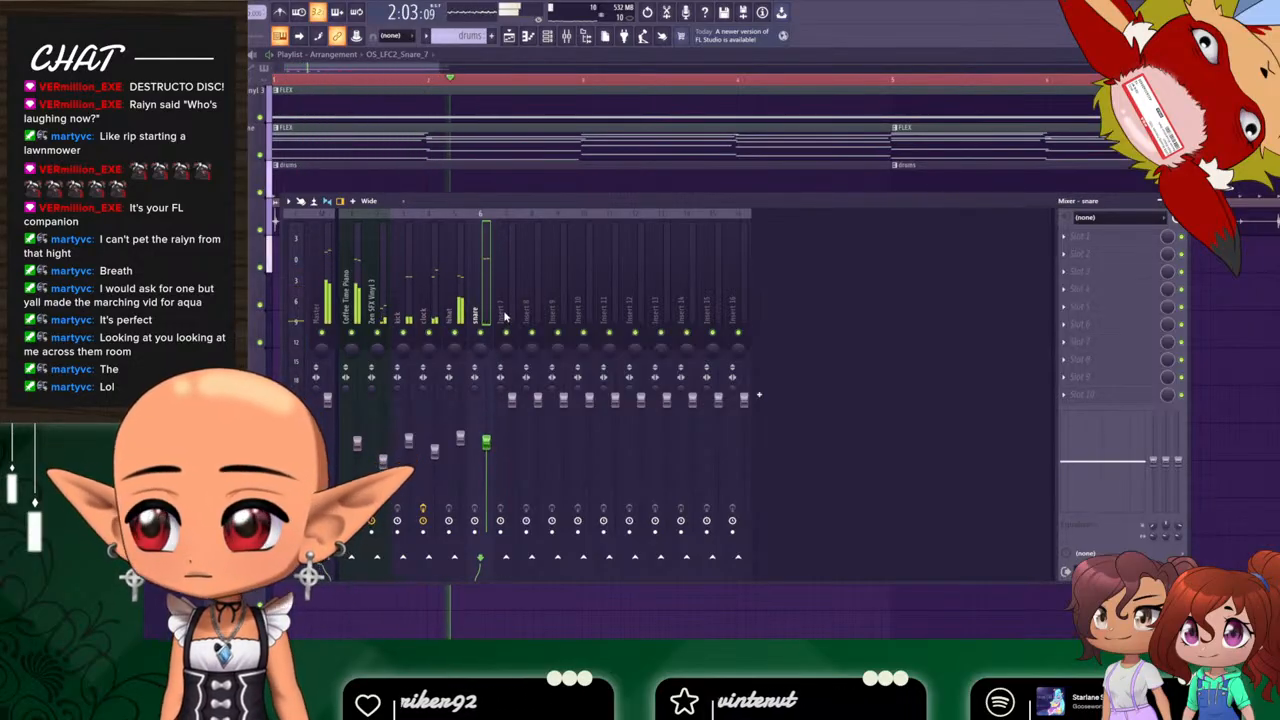
Examine up close how the snare clips in the opening bars line up with the clock loop during playback.
click(440, 65)
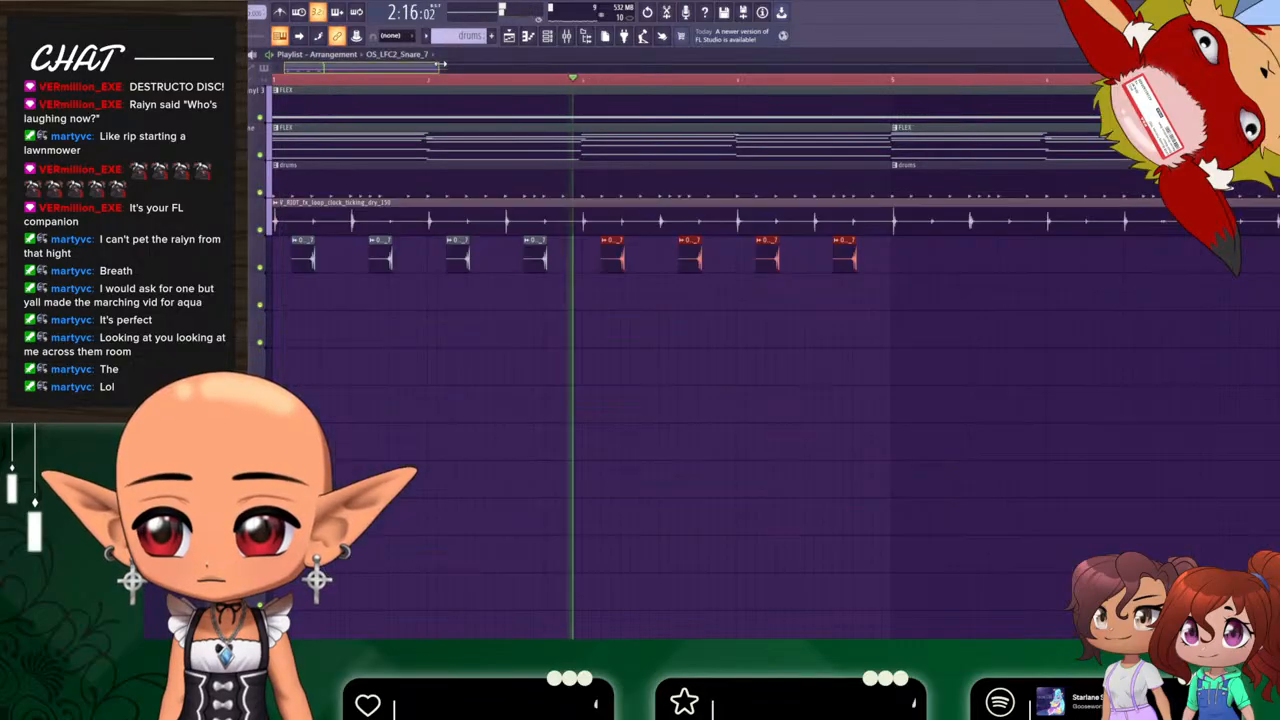
drag(440, 65, 320, 90)
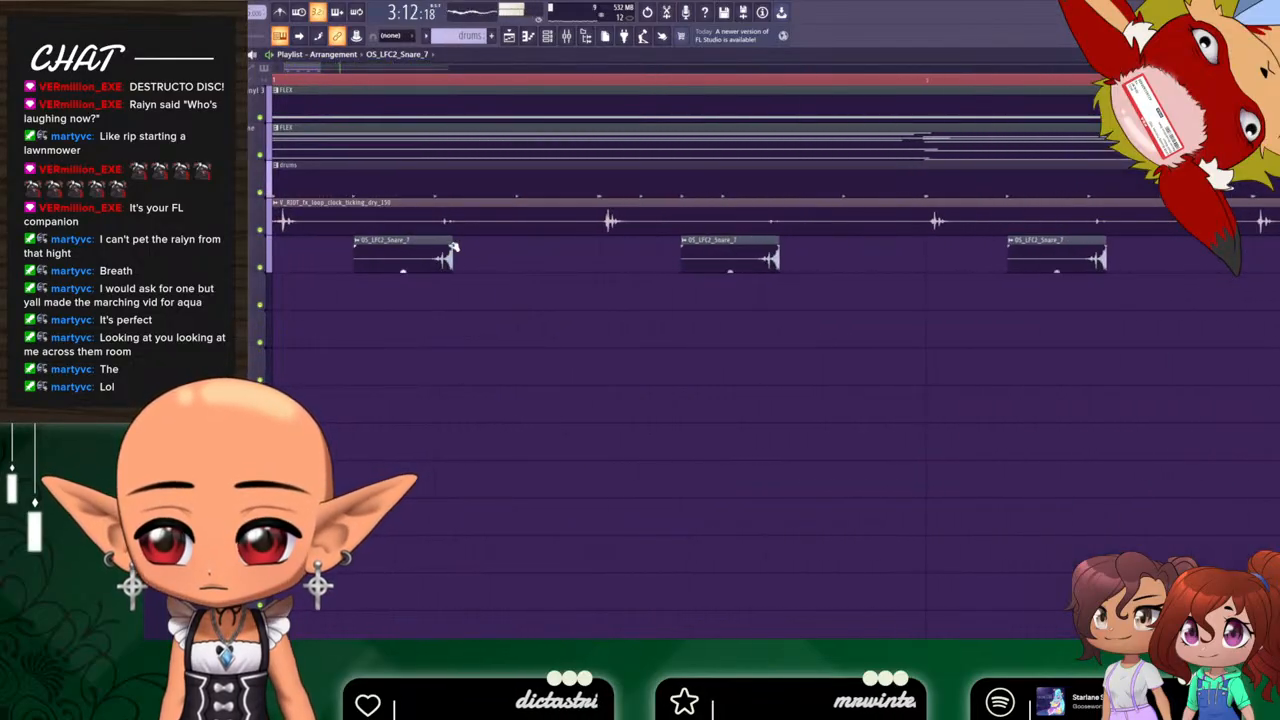
key(space)
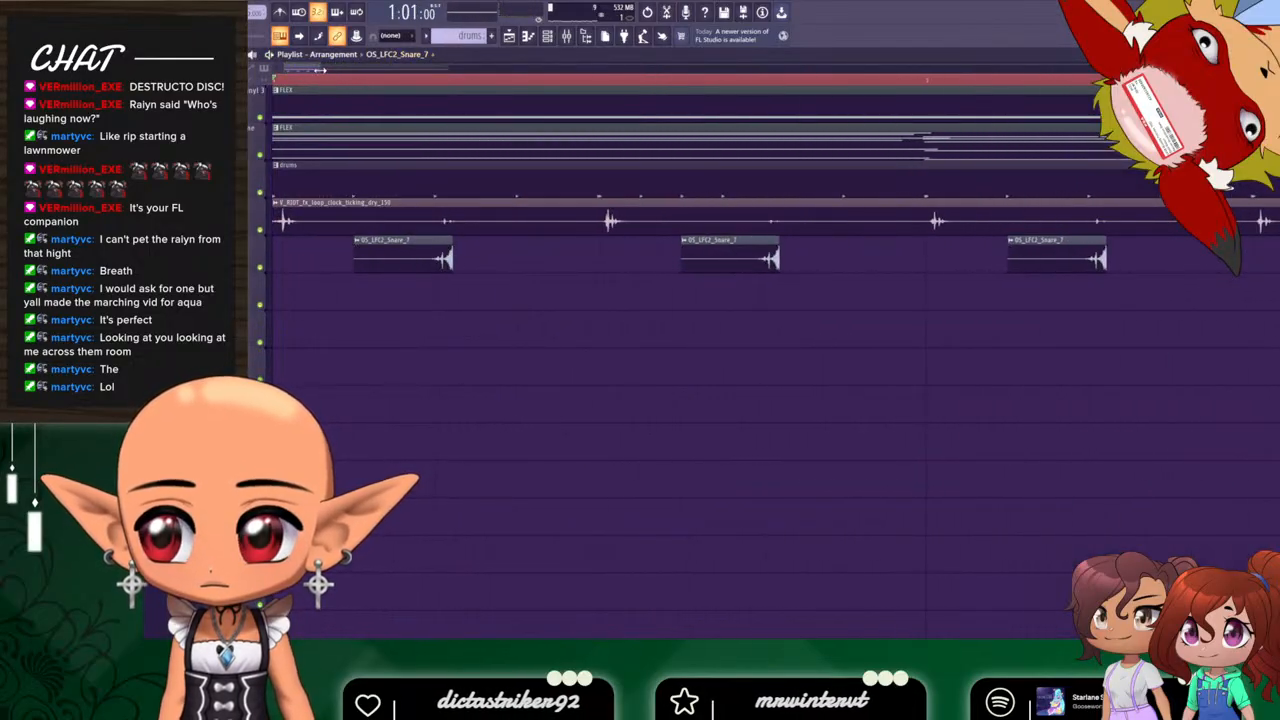
Delete the stray row of snare clips from the track below, and select the eight snare clips in bars 1 to 4.
scroll(413, 76, down, 3)
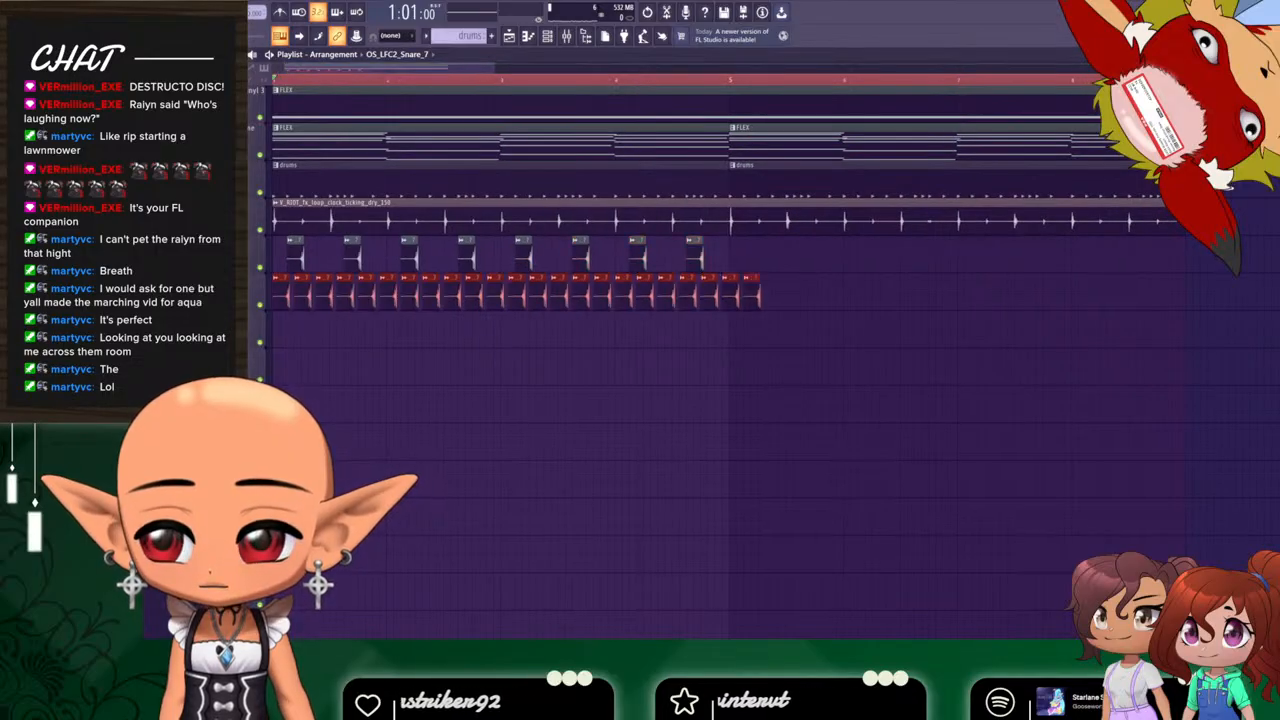
drag(752, 292, 280, 290)
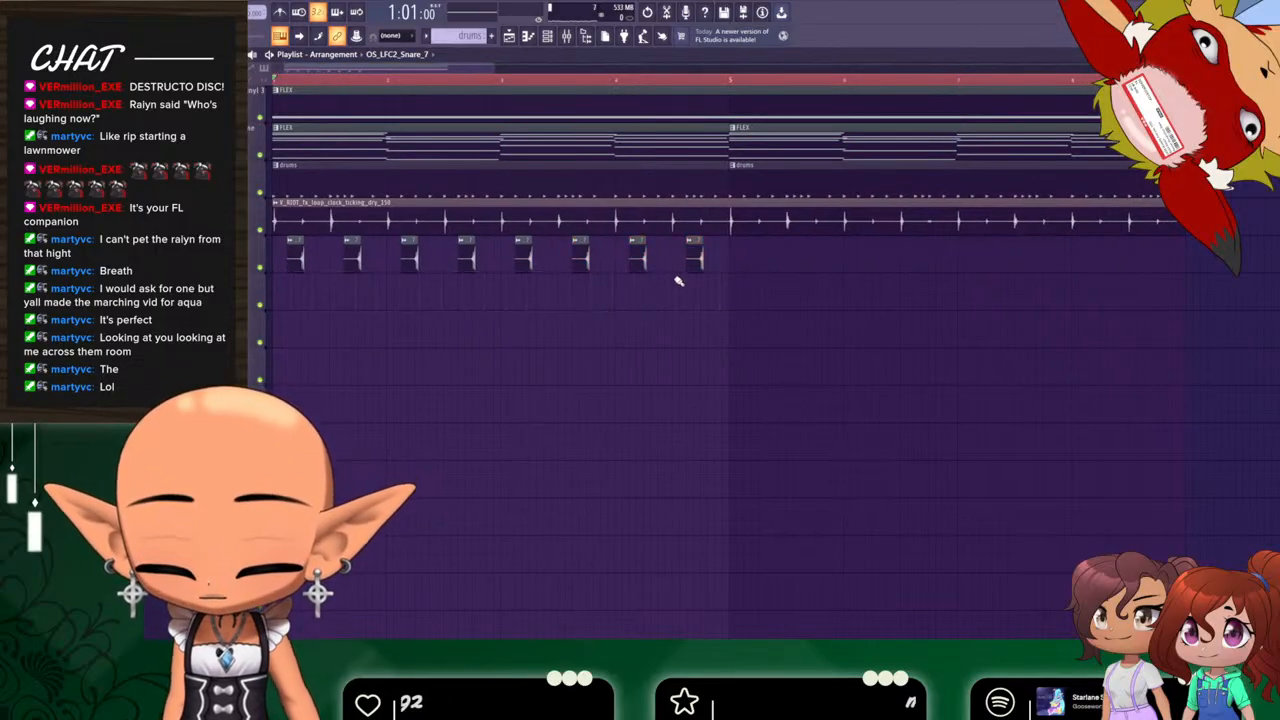
drag(733, 254, 274, 270)
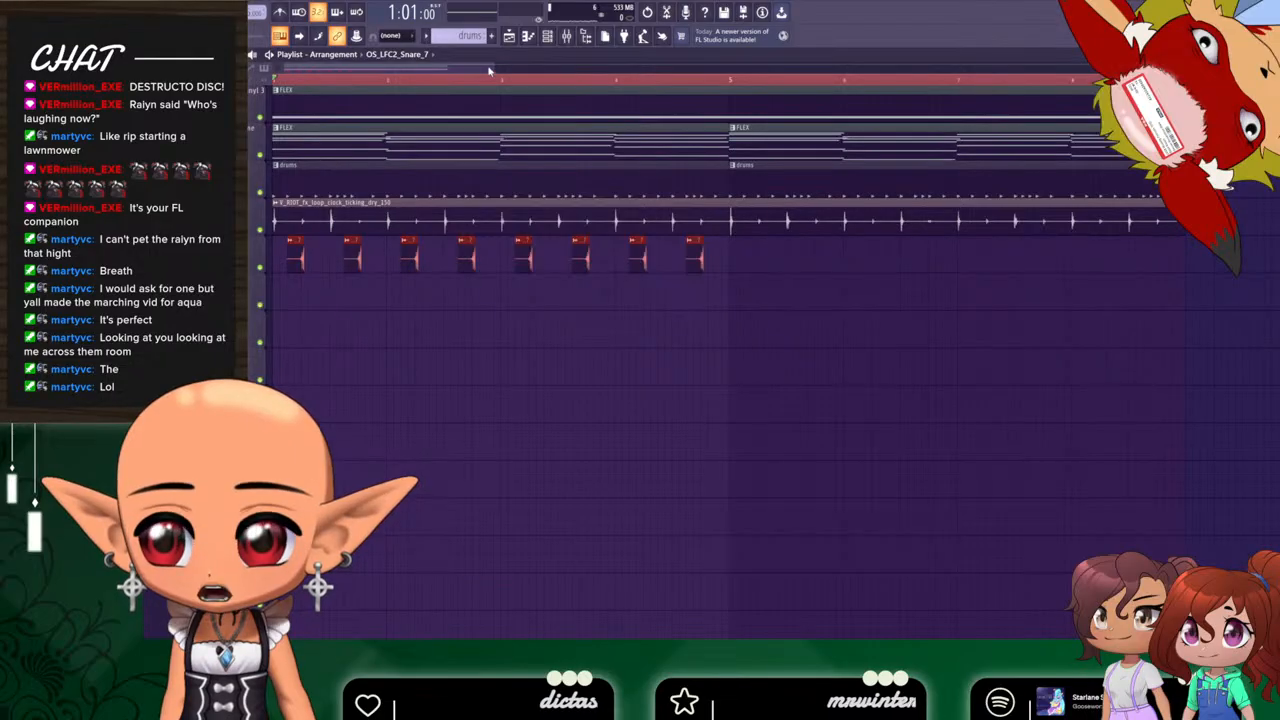
Play the arrangement and check the timing of the selected snare clips, first in close detail and across all eight bars.
scroll(489, 70, up, 4)
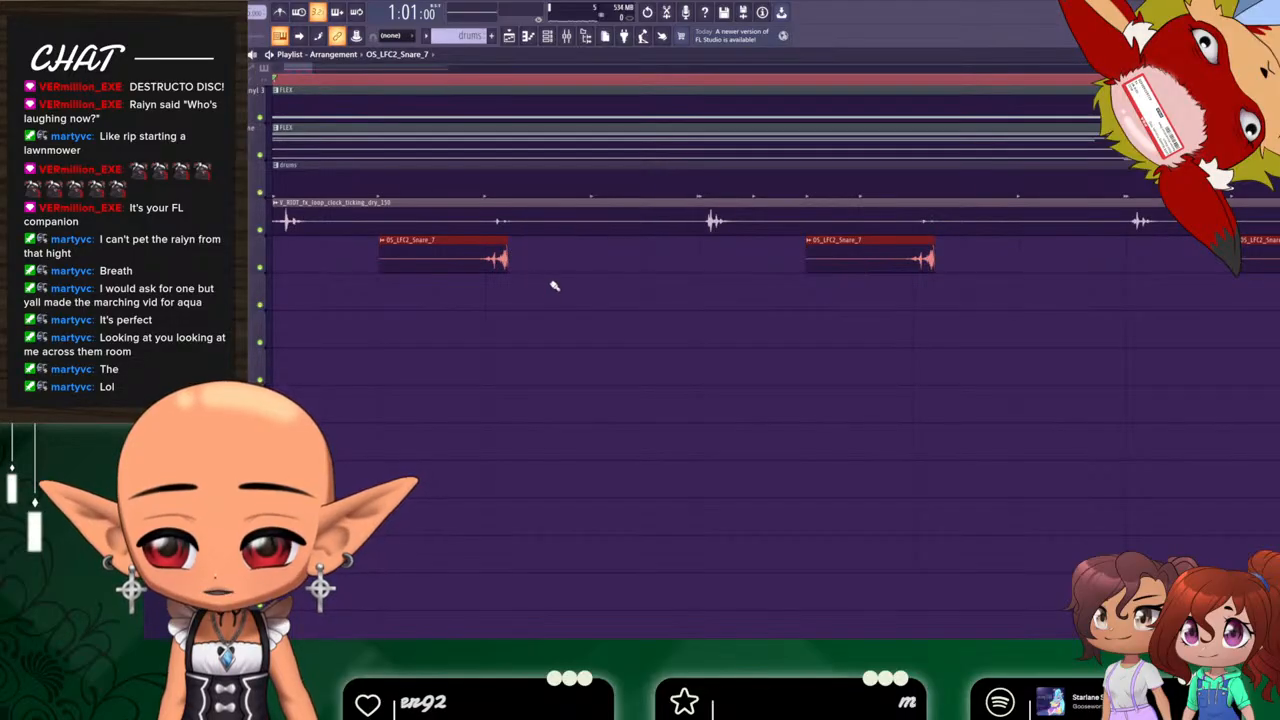
key(space)
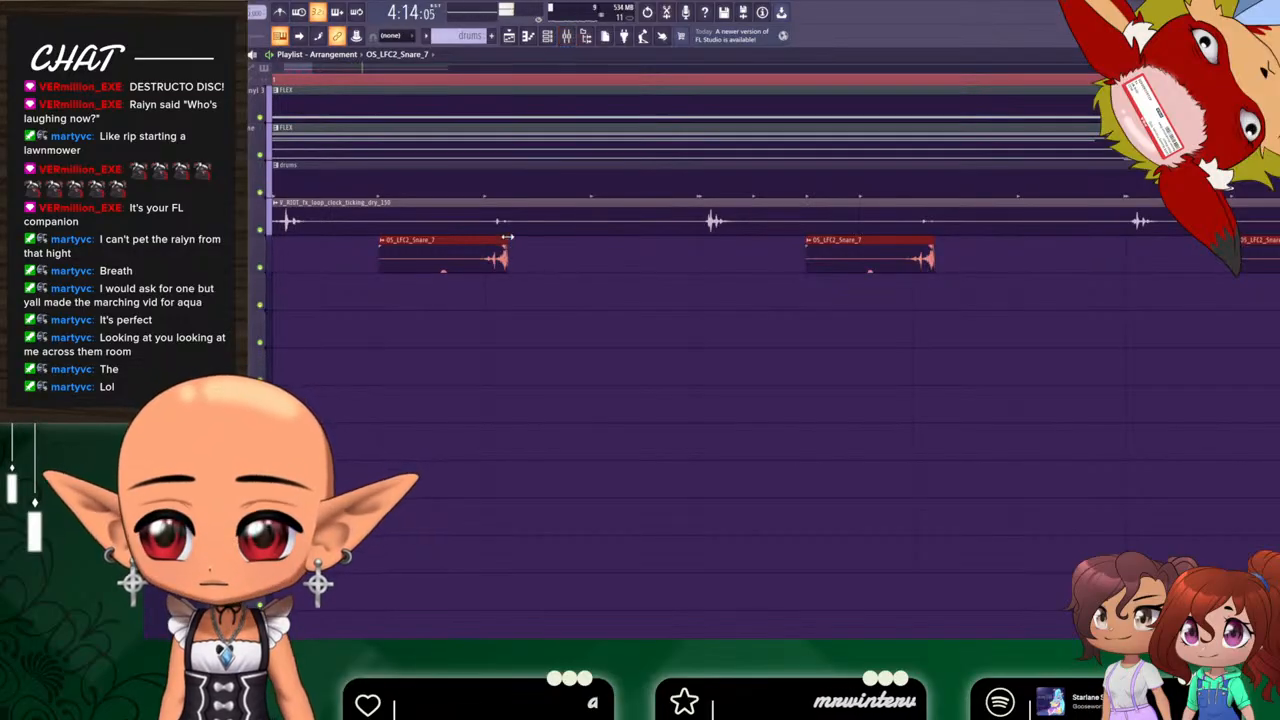
drag(312, 69, 302, 132)
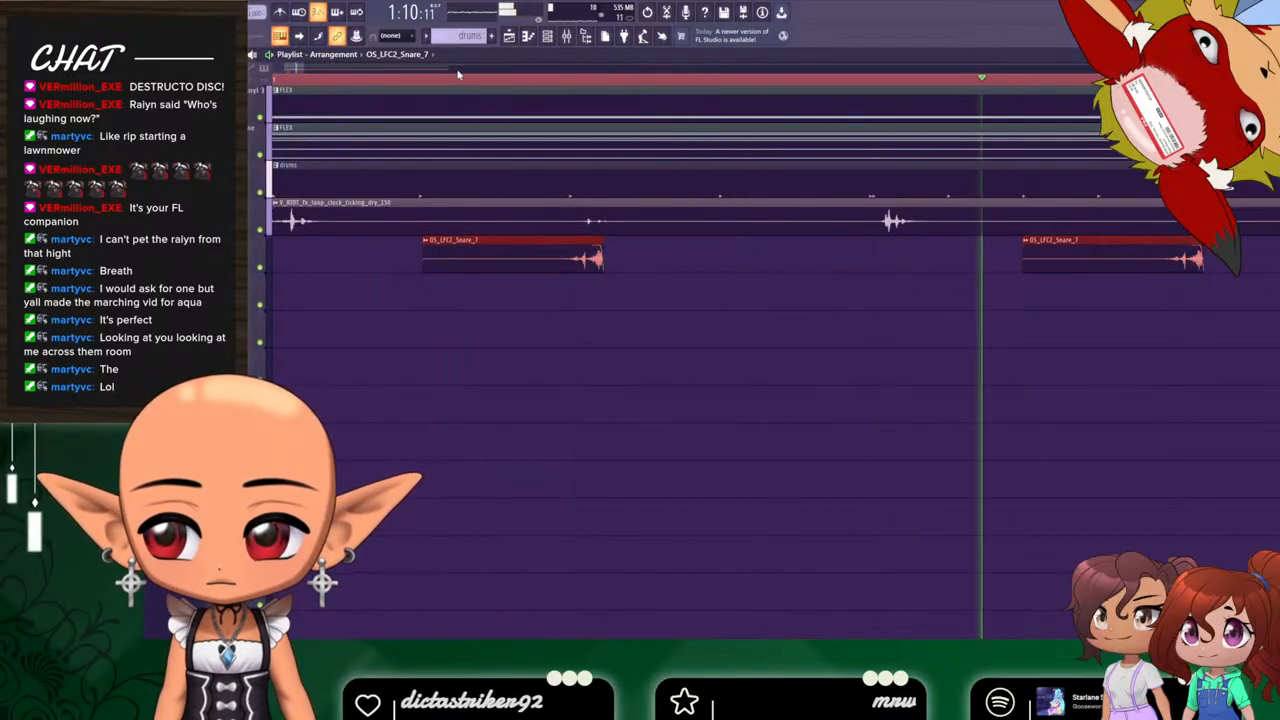
drag(302, 69, 536, 87)
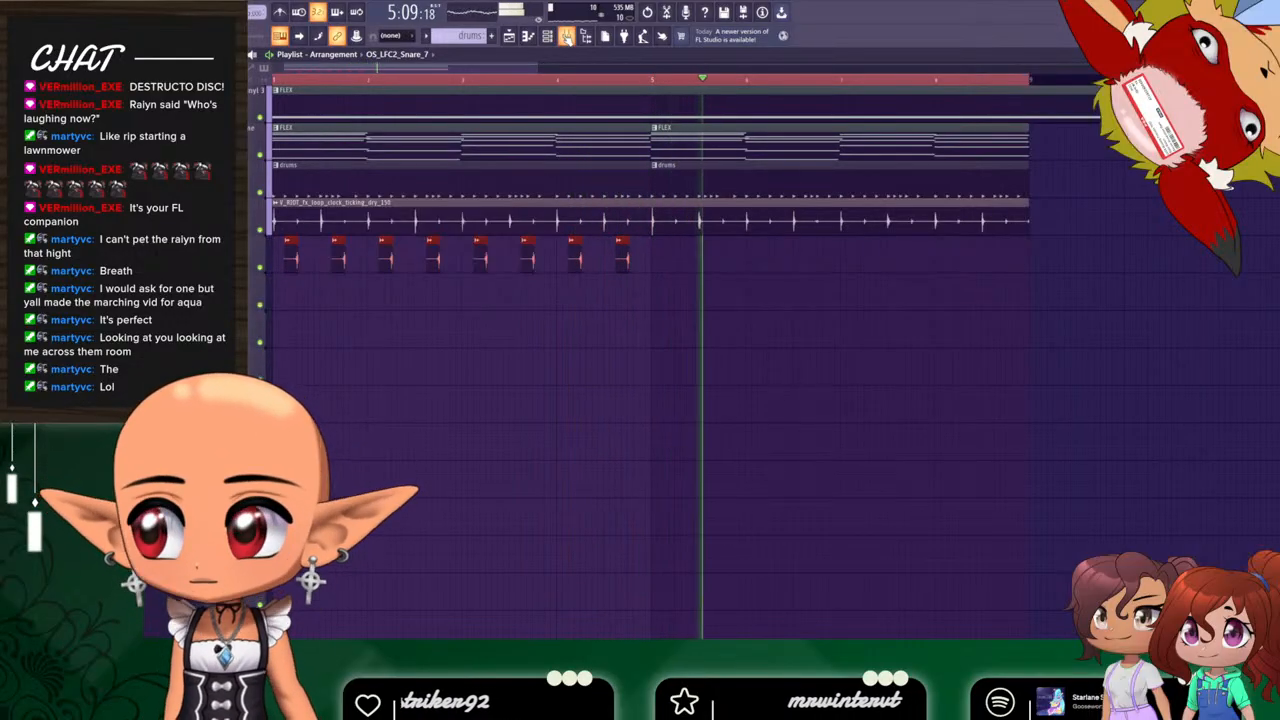
key(space)
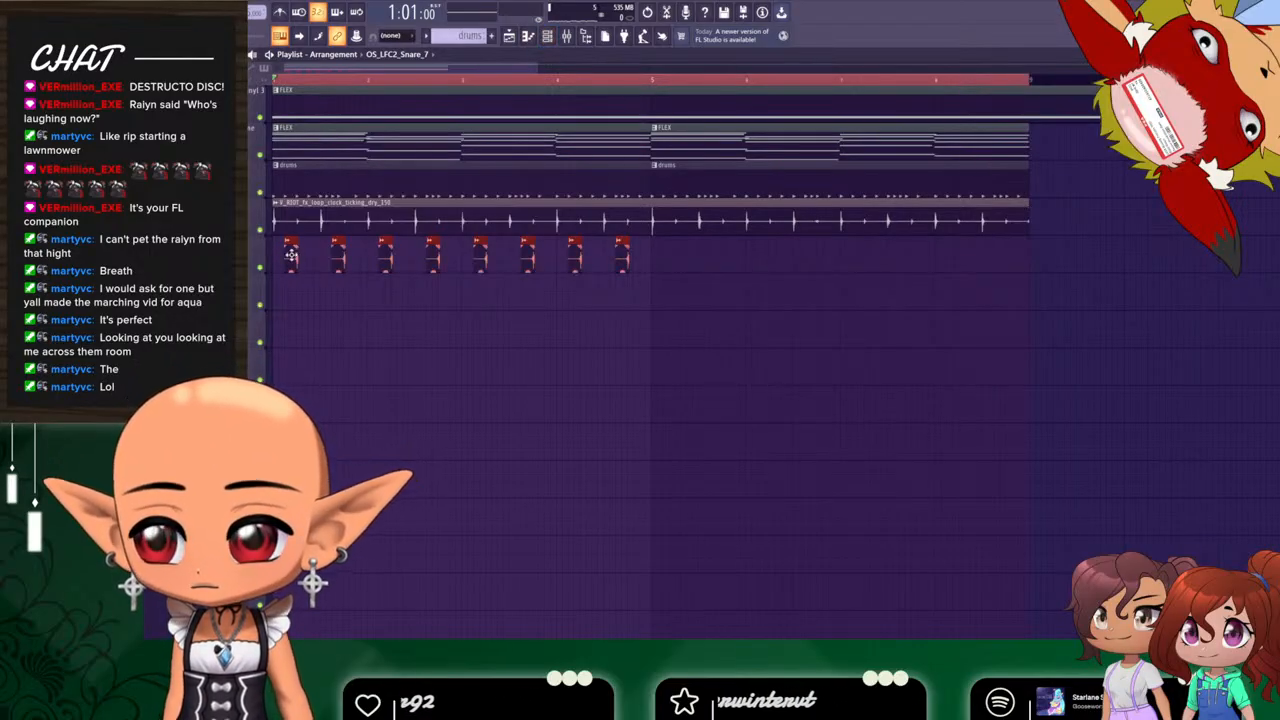
Copy the eight selected snare clips into bars 5 to 8, aligned to the same beats as in bars 1 to 4.
mouse_move(290, 256)
mouse_down()
mouse_move(723, 251)
mouse_move(651, 254)
mouse_move(674, 248)
mouse_up()
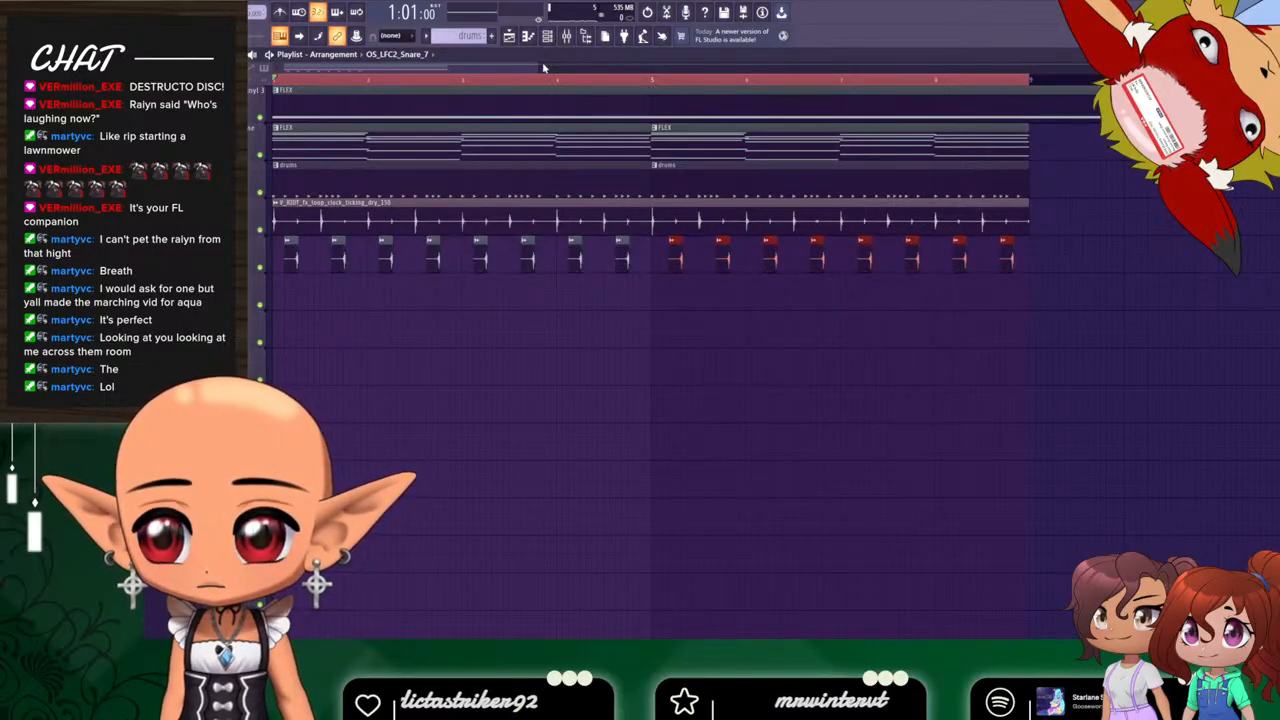
drag(537, 68, 425, 72)
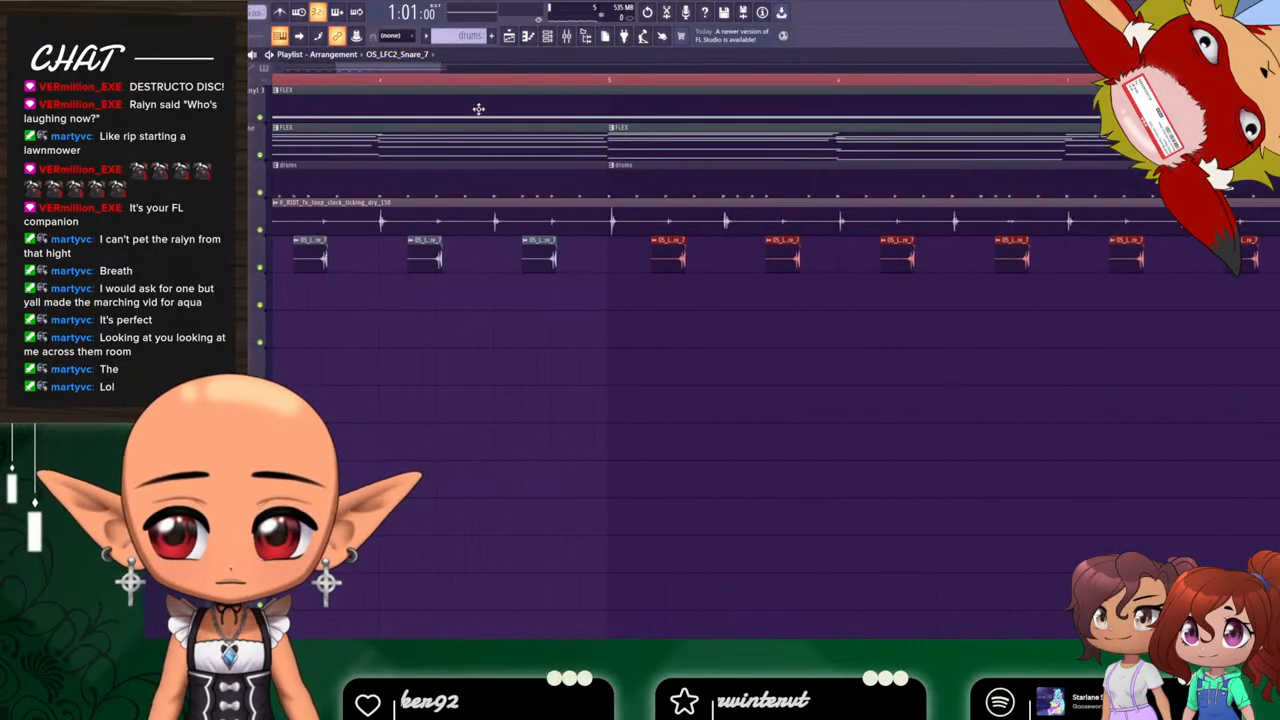
drag(664, 250, 656, 253)
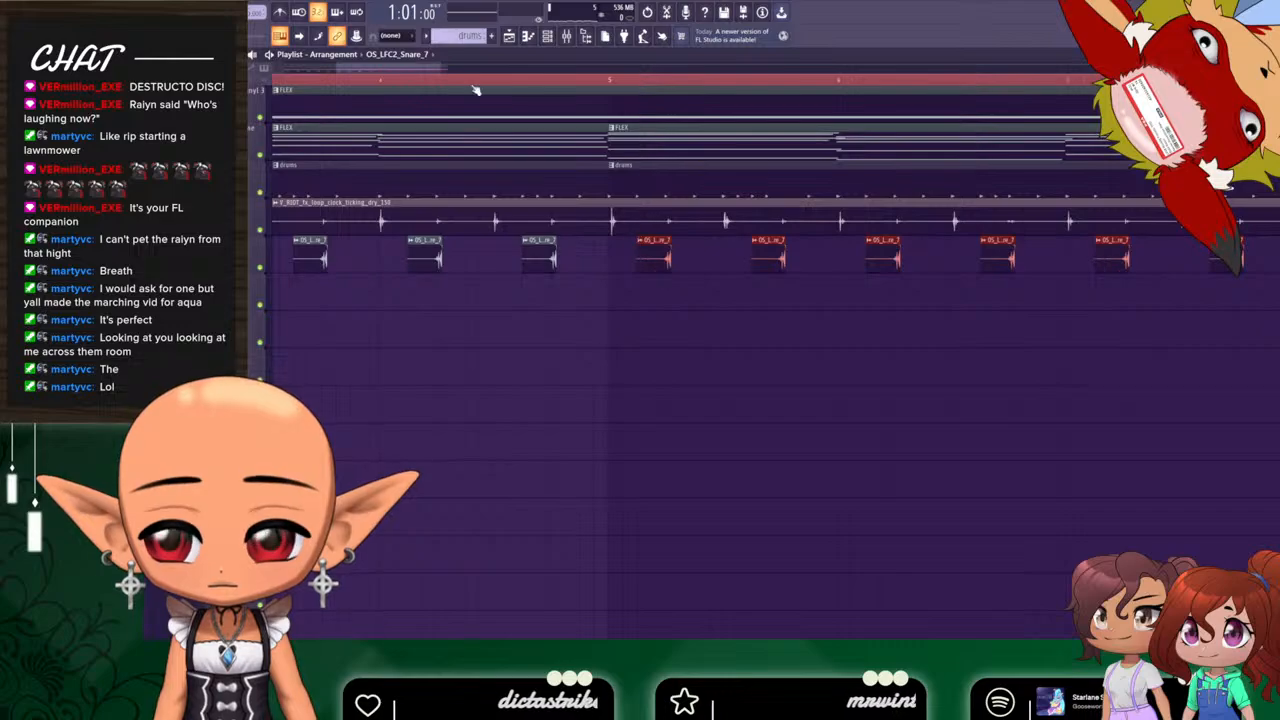
Select all sixteen OS_LFC2_Snare_7 clips and trim their starts together so they begin exactly on beats 2 and 4 of each bar.
drag(439, 66, 717, 74)
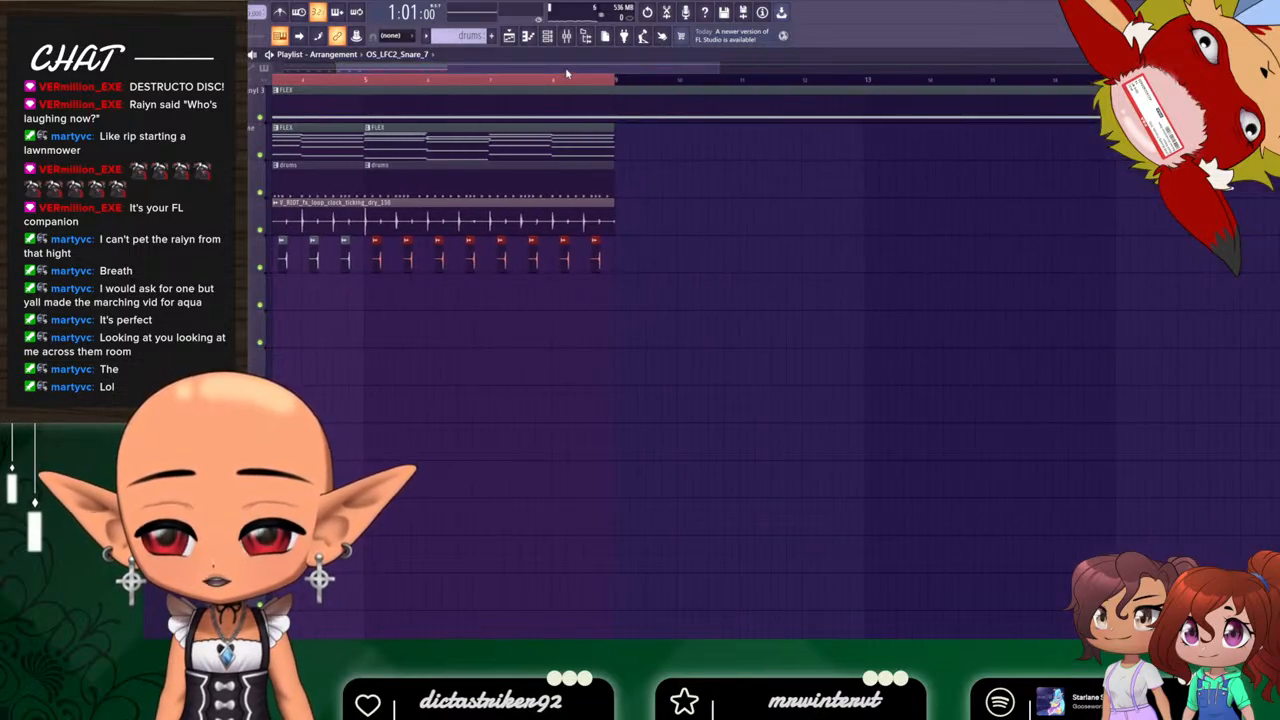
drag(566, 71, 366, 86)
drag(803, 255, 270, 244)
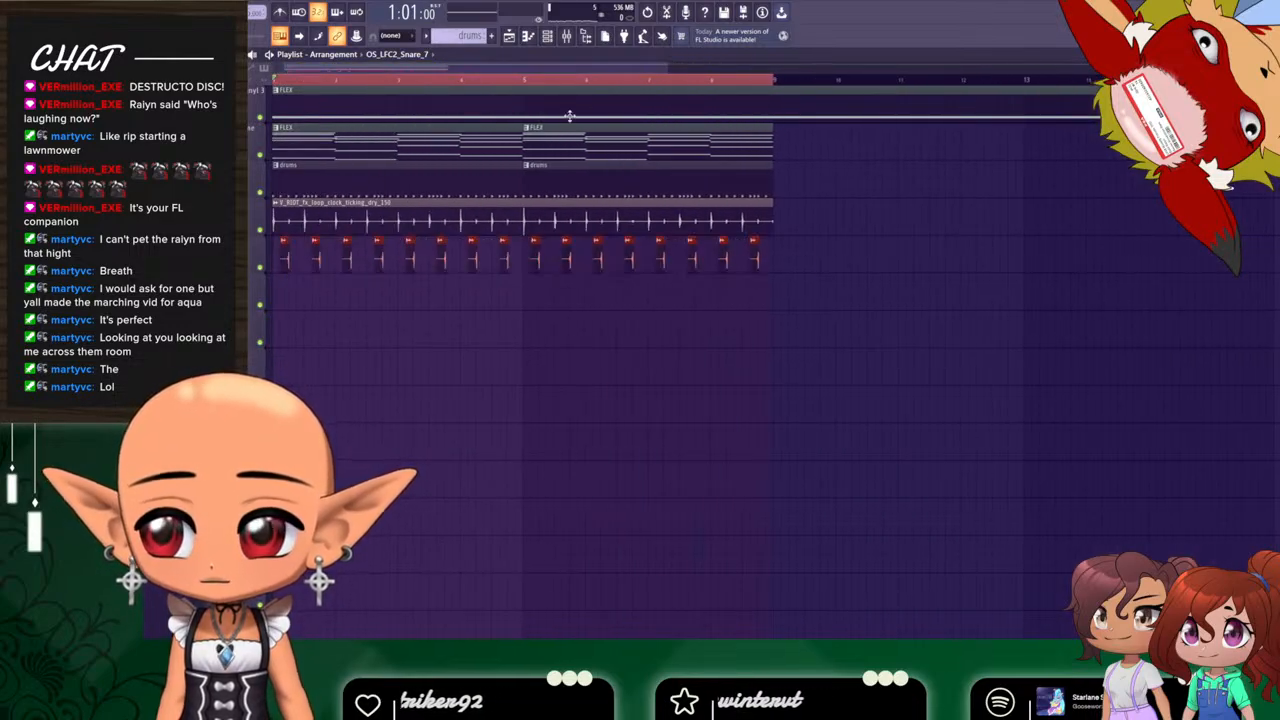
drag(661, 66, 324, 169)
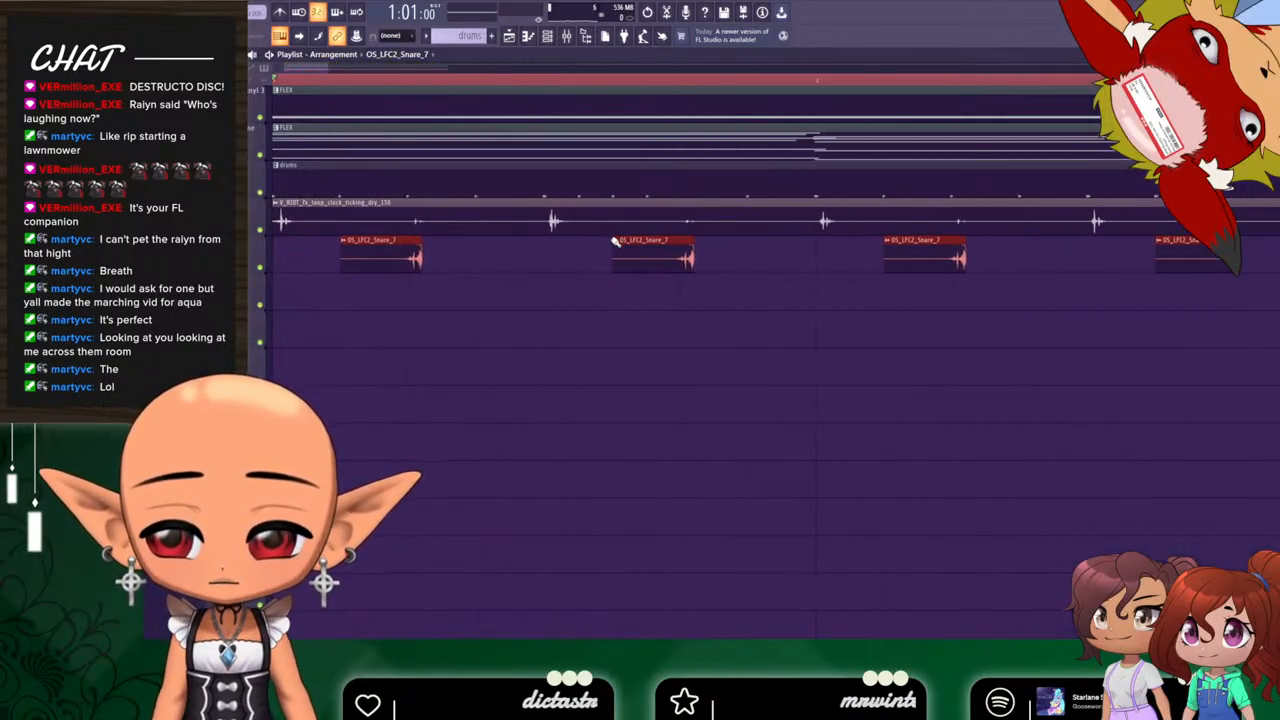
drag(614, 240, 672, 242)
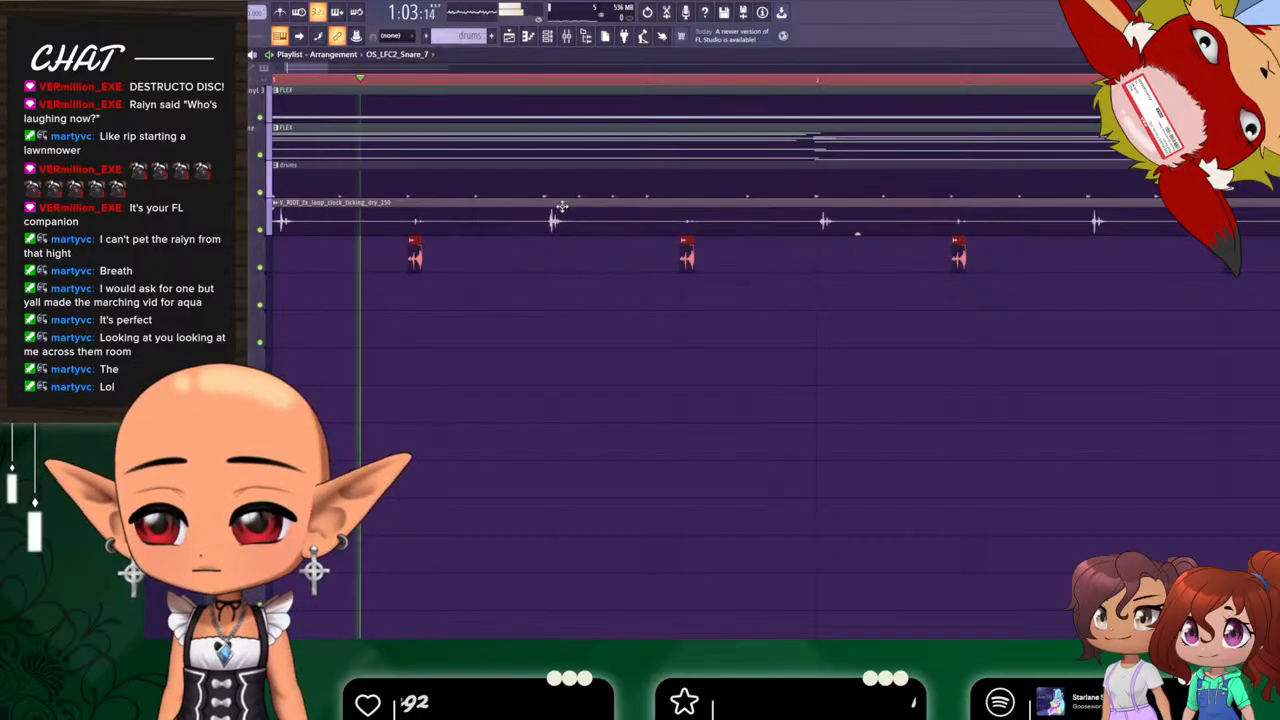
Listen to the trimmed snares across the eight-bar arrangement, and bring up the hi-hat piano roll without the channel settings window.
key(space)
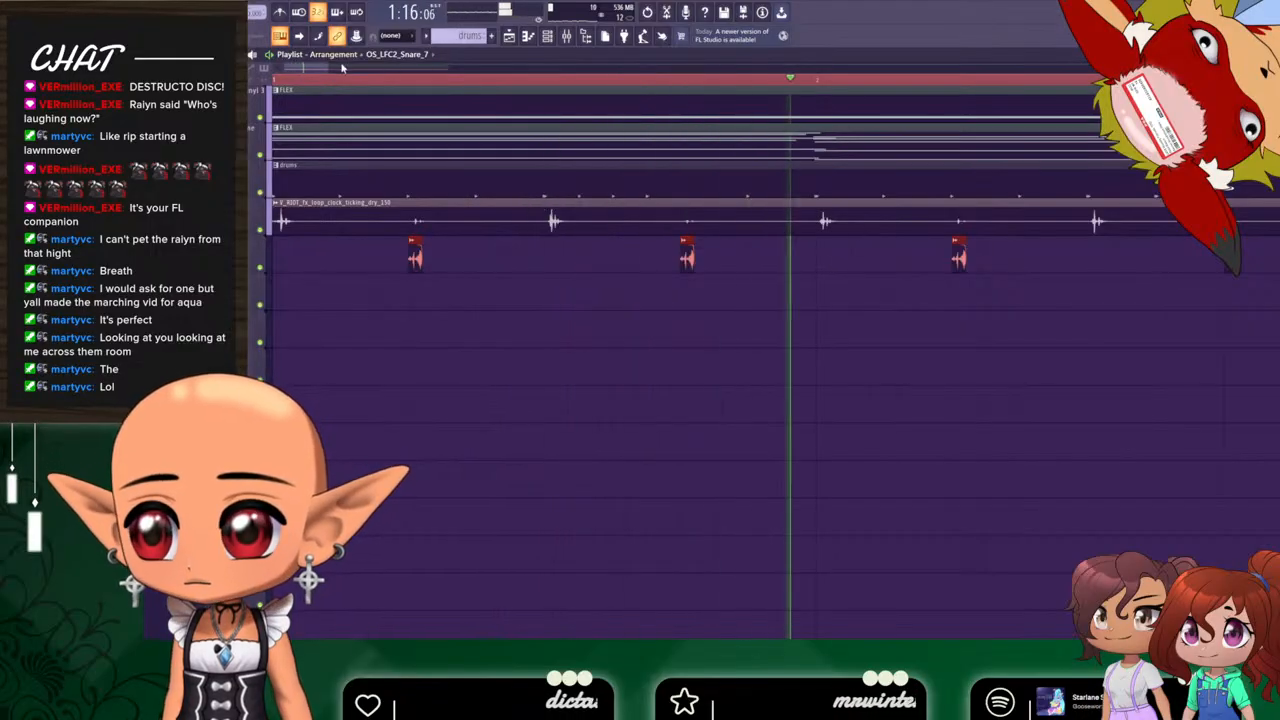
drag(341, 67, 598, 76)
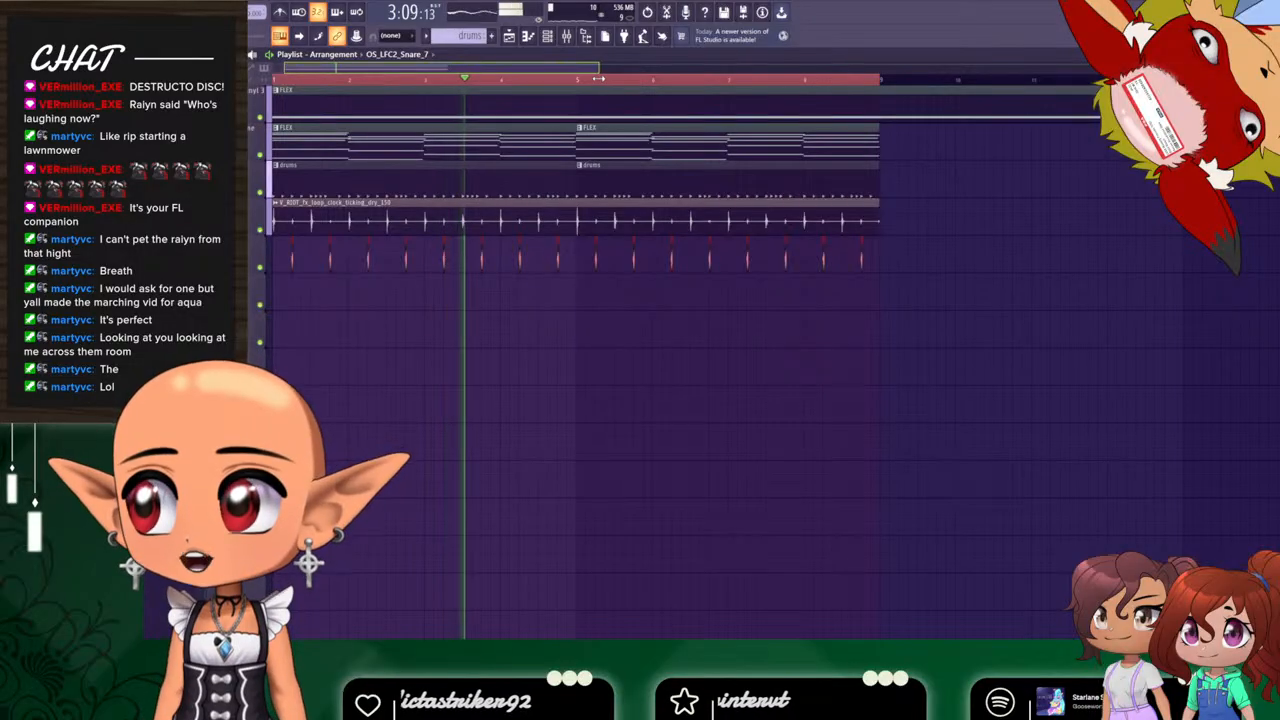
mouse_move(598, 77)
mouse_down()
mouse_move(509, 88)
mouse_move(674, 81)
mouse_move(729, 61)
mouse_move(690, 86)
mouse_move(370, 97)
mouse_move(615, 82)
mouse_up()
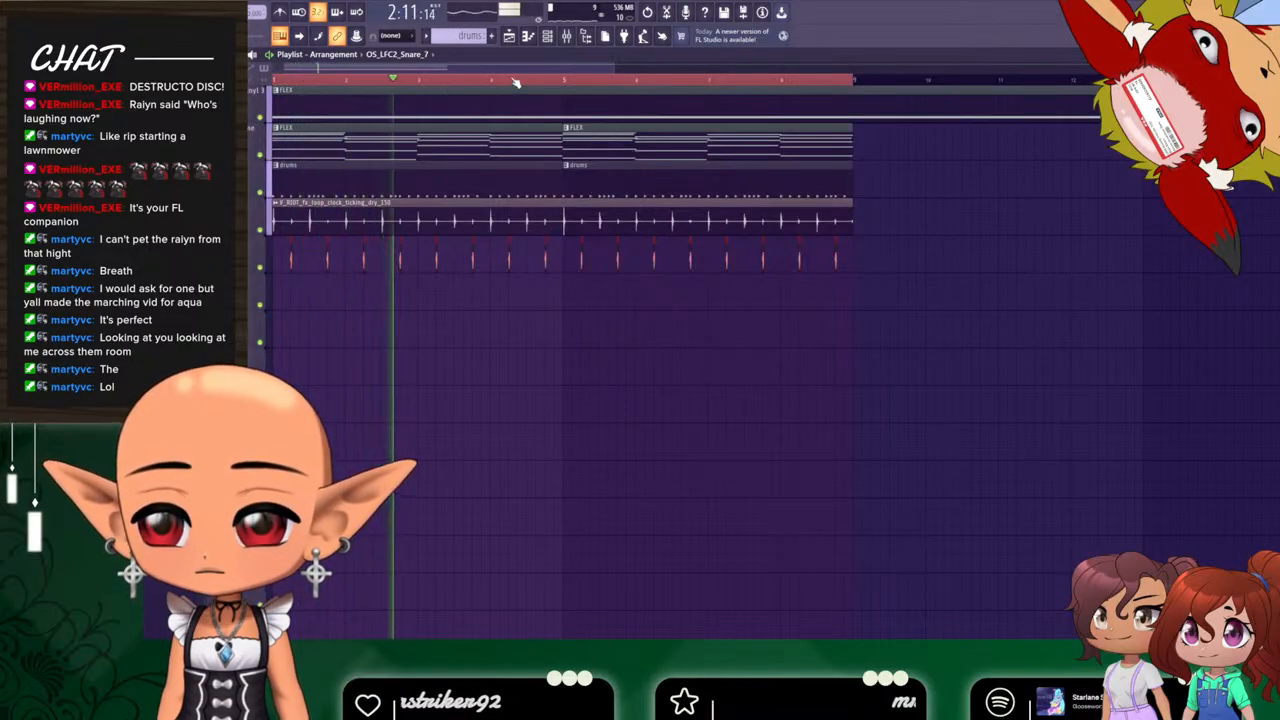
click(509, 37)
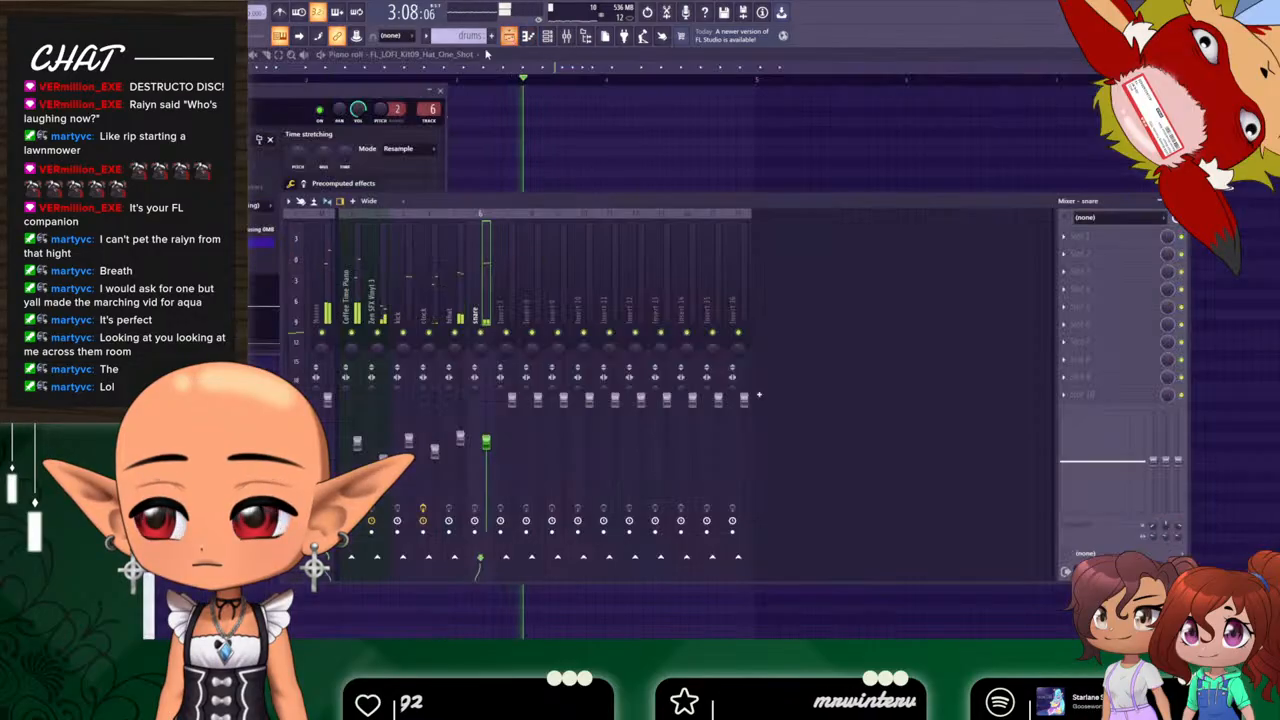
click(440, 90)
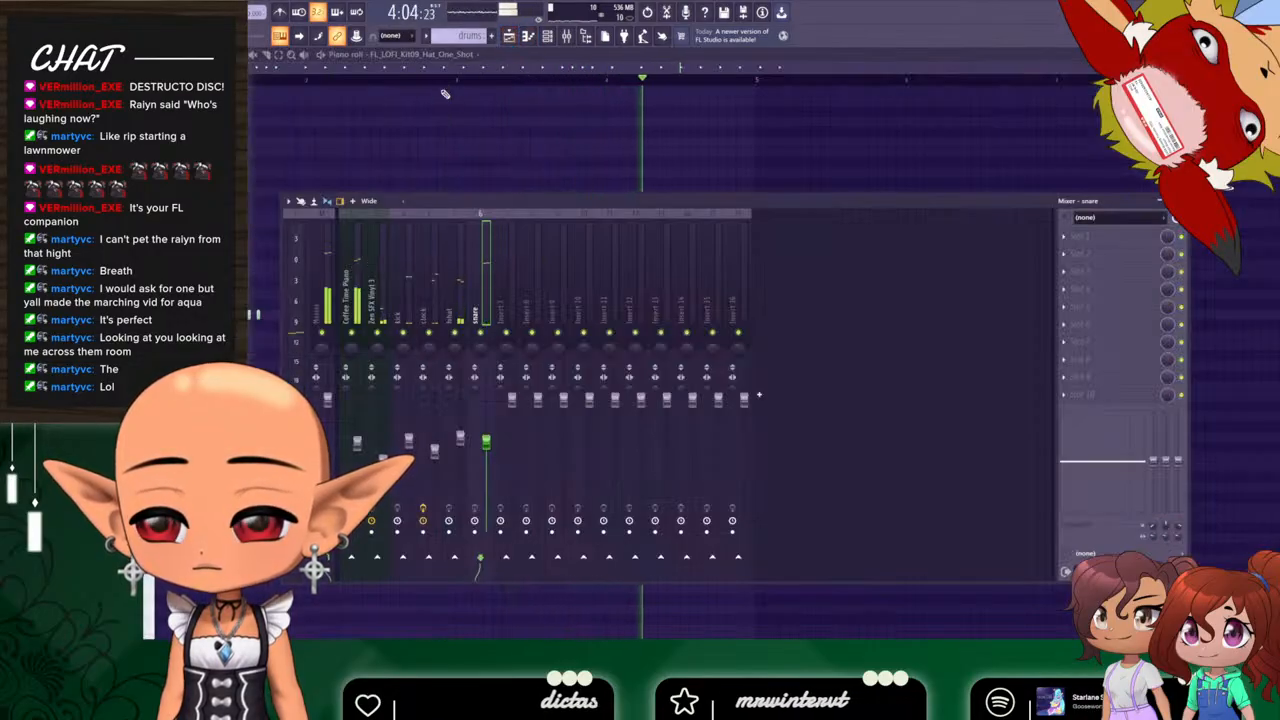
Add Fruity Parametric EQ 2 to the snare's mixer track, lowering band 4 slightly and raising band 5 slightly while the song plays.
click(509, 37)
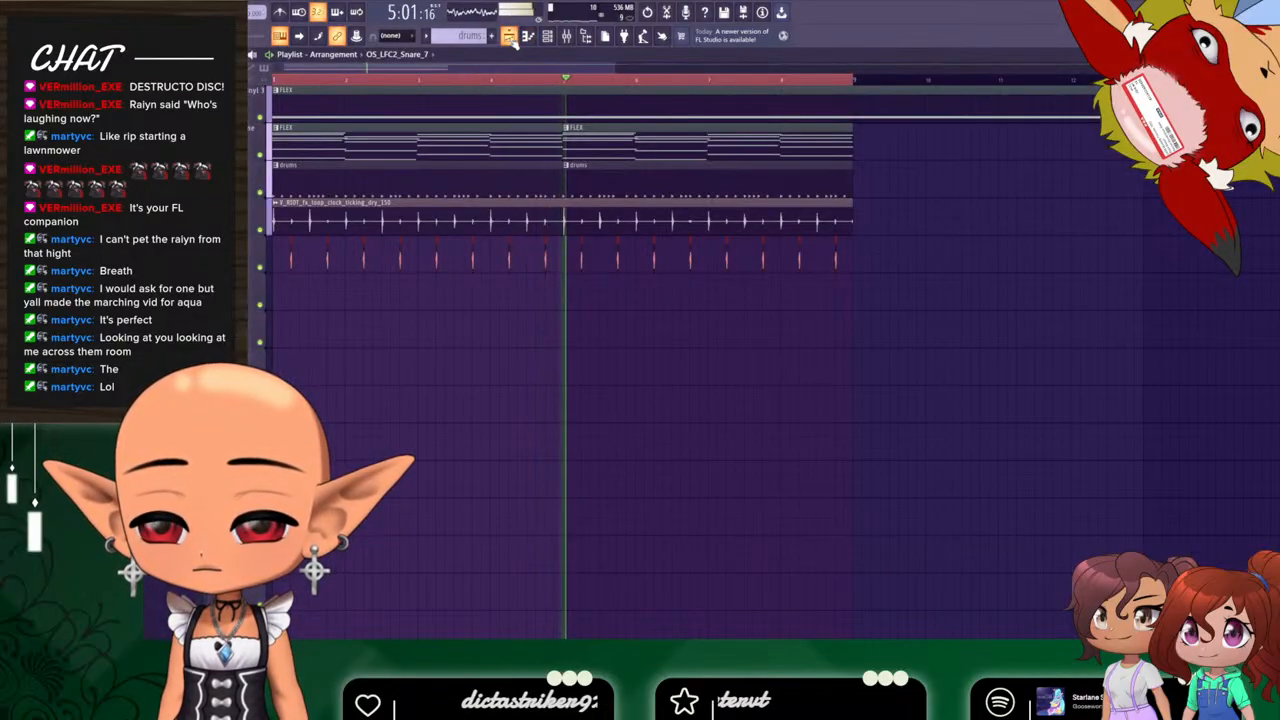
click(551, 237)
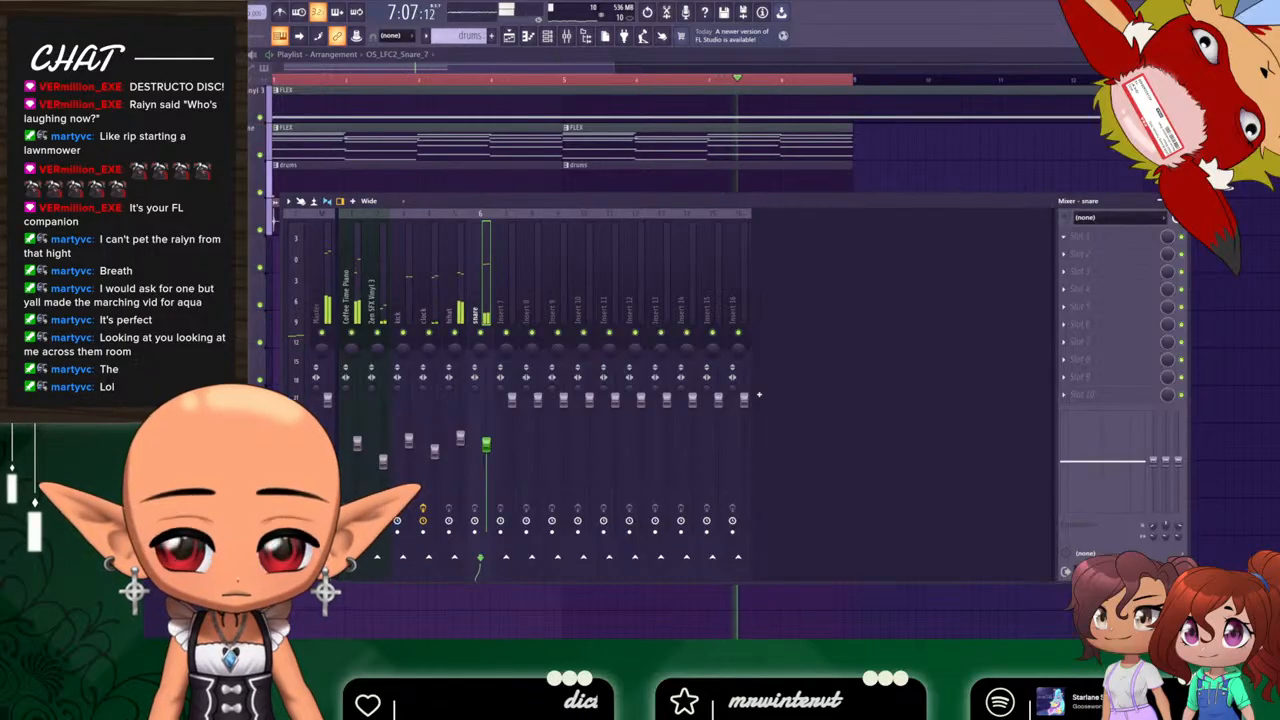
click(1229, 458)
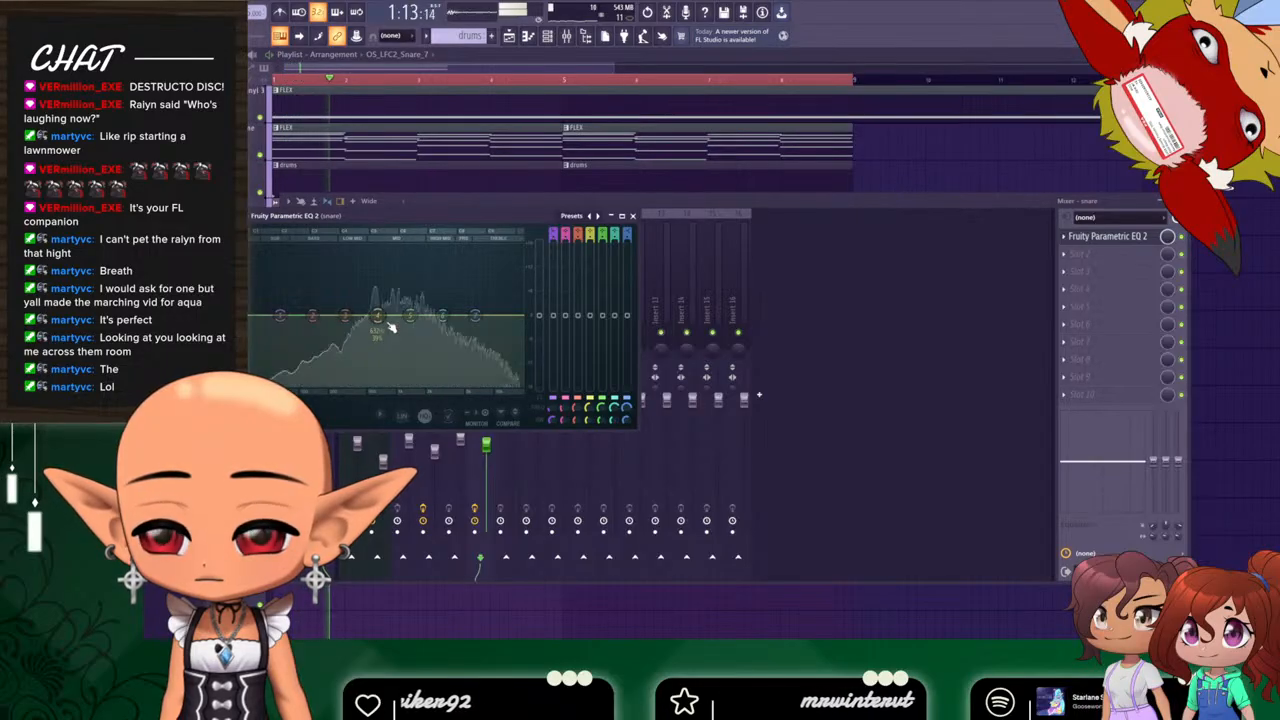
drag(378, 332, 412, 311)
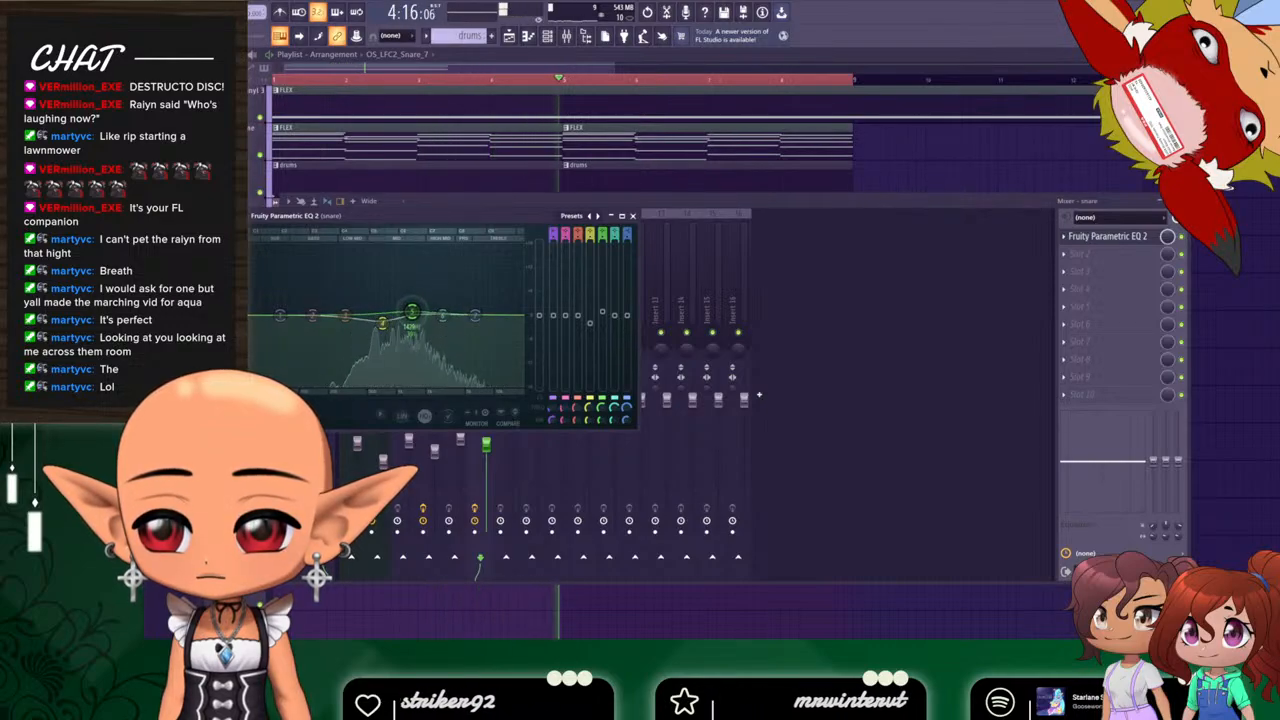
click(632, 215)
Add Fruity Parametric EQ 2 to the kick's mixer track and slightly lower its two lowest bands.
click(396, 312)
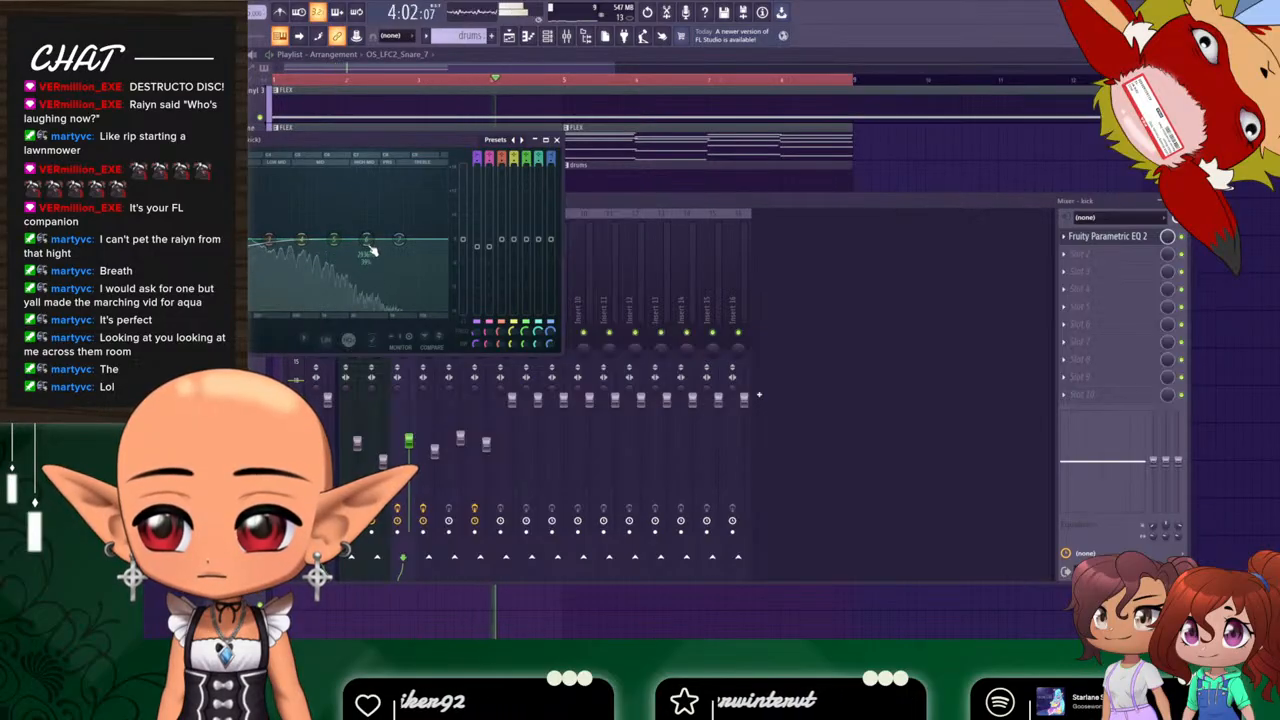
click(556, 139)
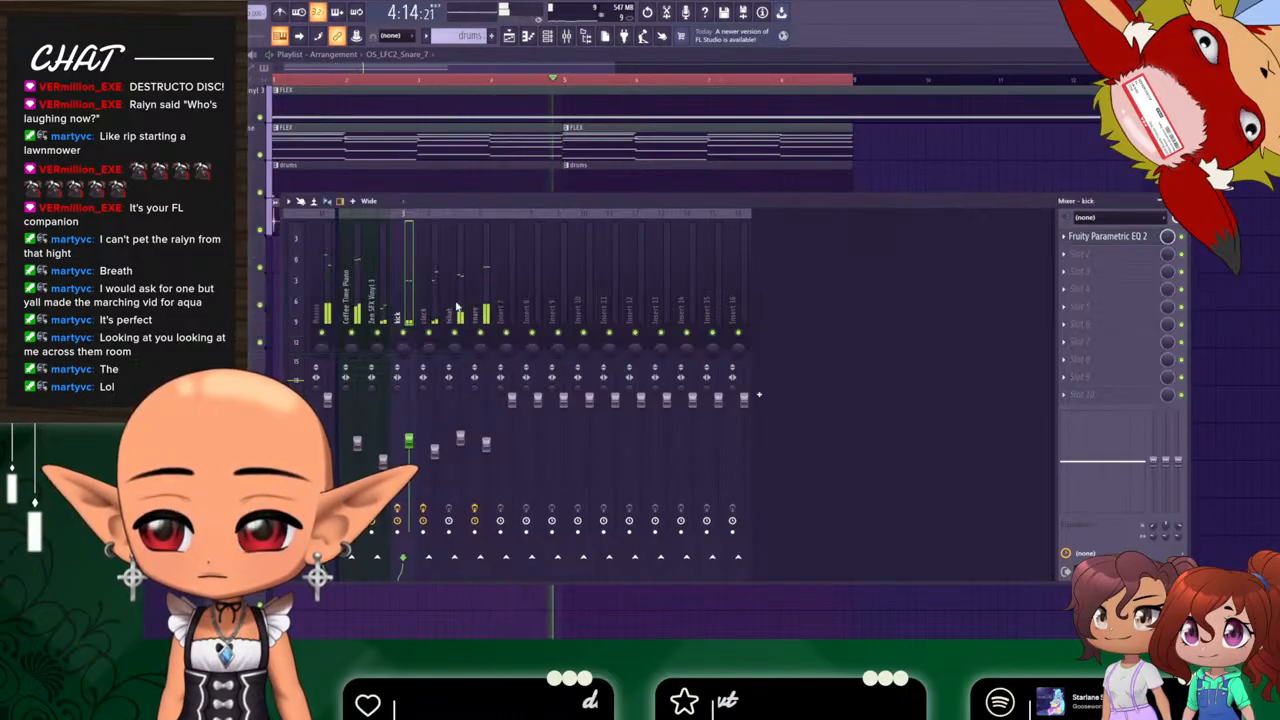
Add Fruity Parametric EQ 2 to the hi-hat's mixer track, lower its highest band to soften the treble, and reduce the track's volume slightly.
click(455, 307)
click(1066, 236)
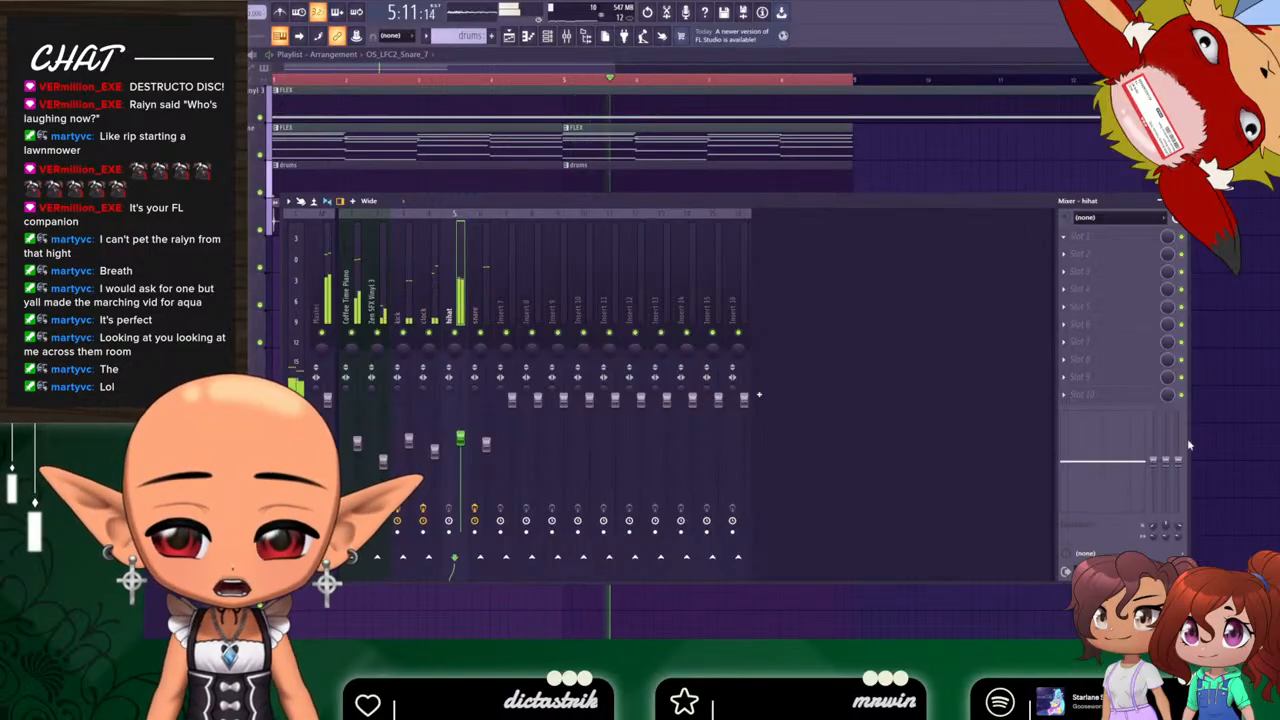
click(1220, 466)
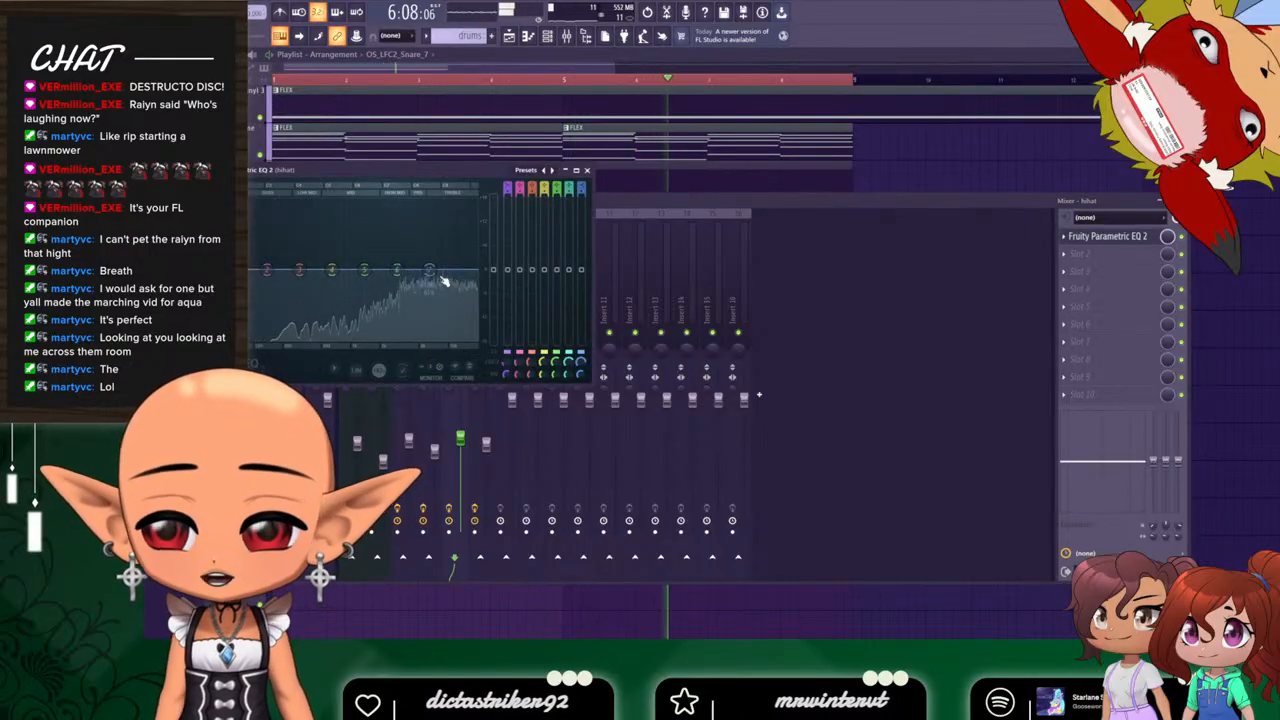
drag(429, 269, 424, 282)
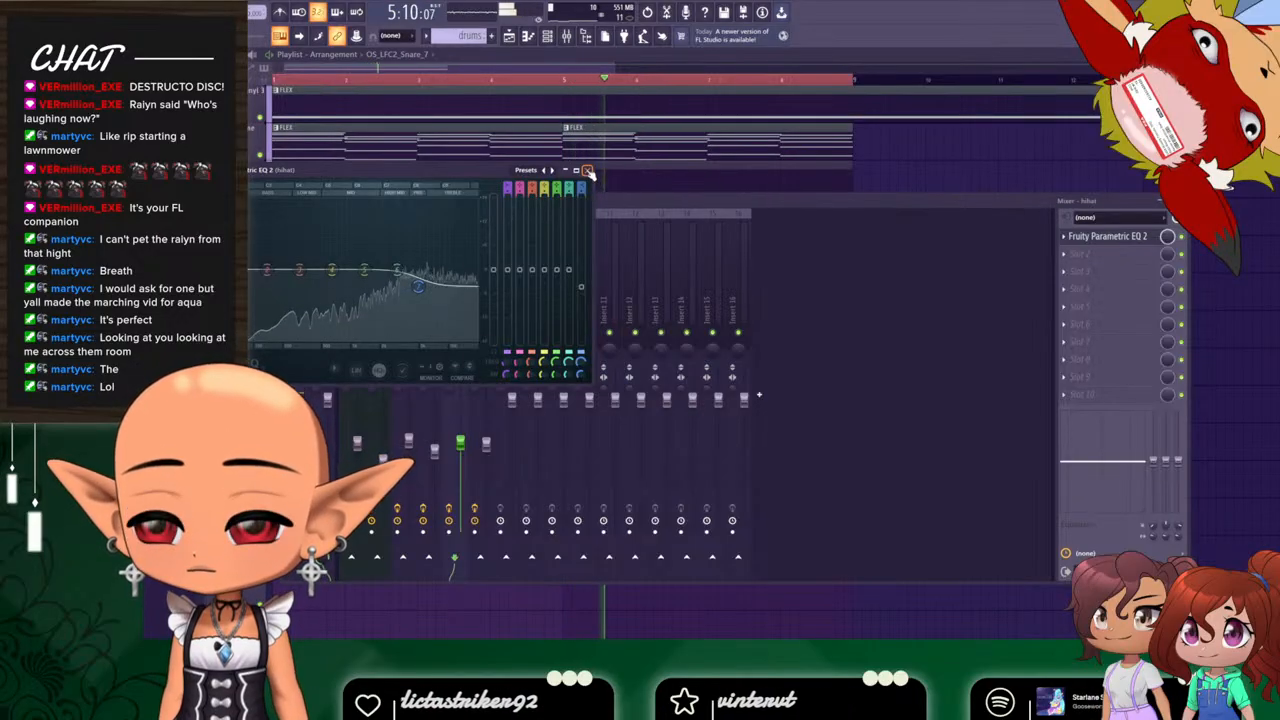
mouse_move(396, 274)
mouse_down()
mouse_move(394, 295)
mouse_move(399, 270)
mouse_move(418, 283)
mouse_up()
click(588, 171)
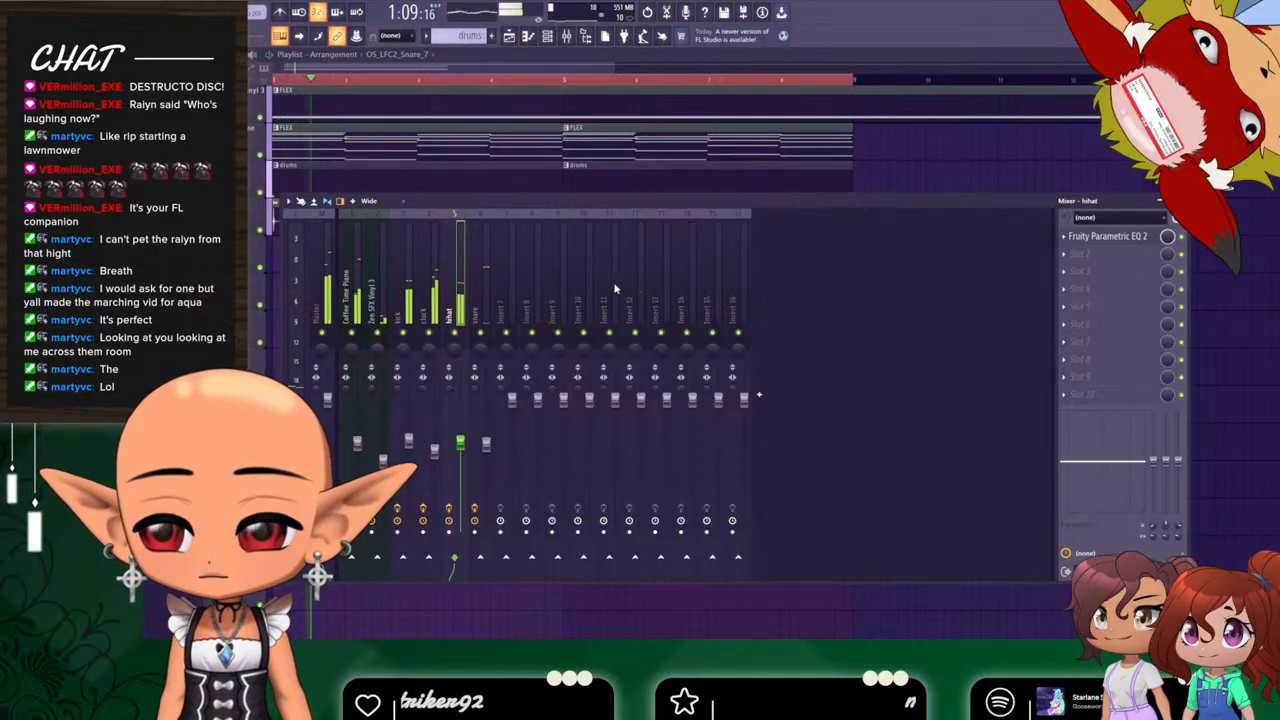
Compare the clock and hi-hat mixer tracks during playback and examine the hi-hat's EQ curve.
click(426, 310)
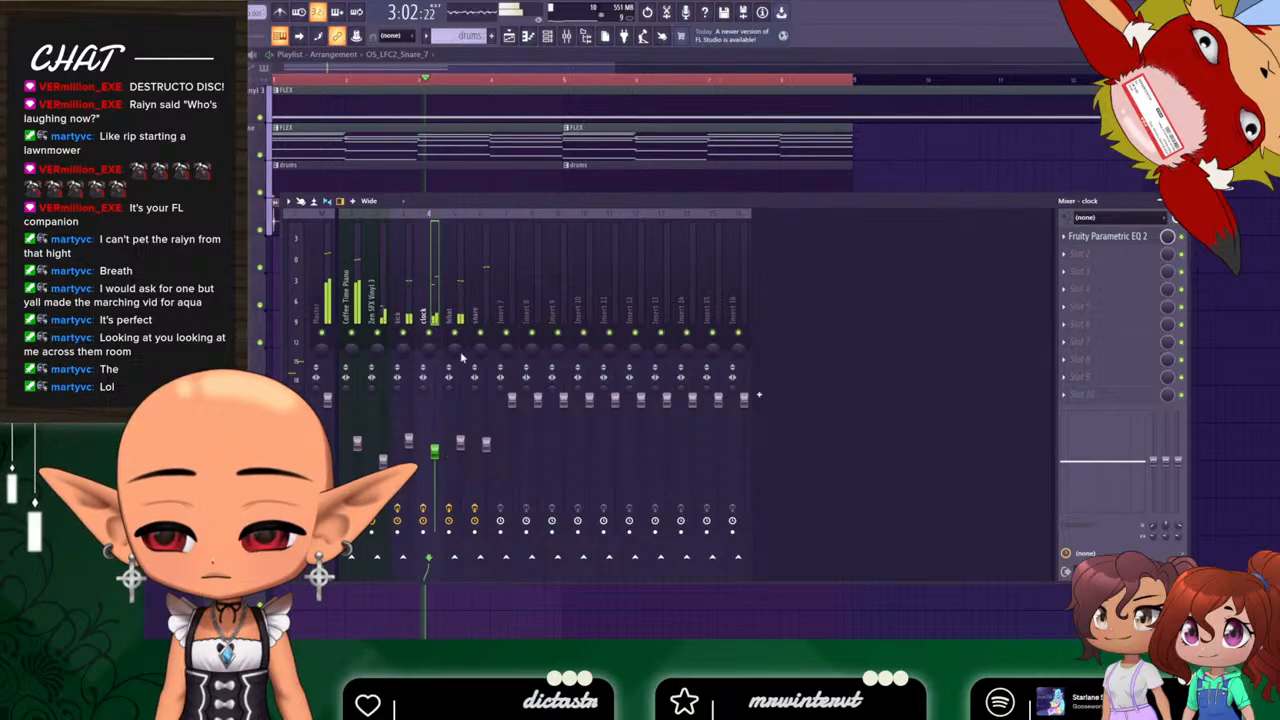
click(459, 310)
click(1107, 236)
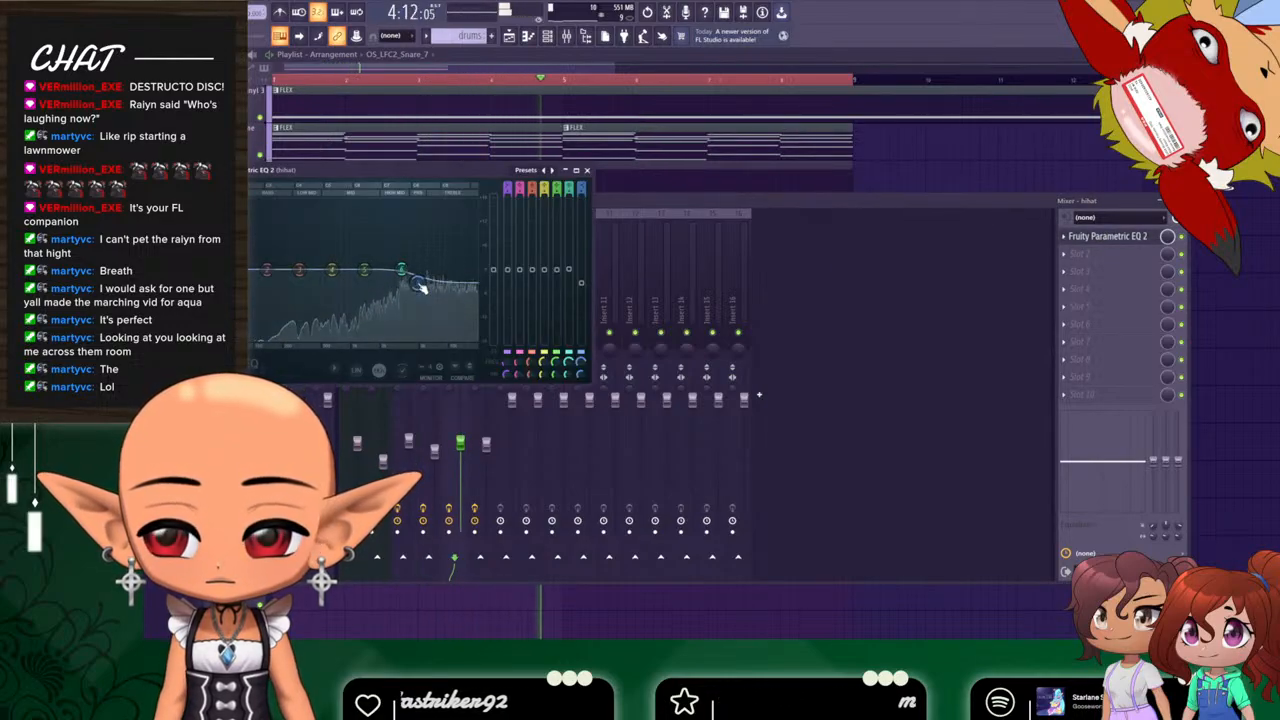
click(587, 171)
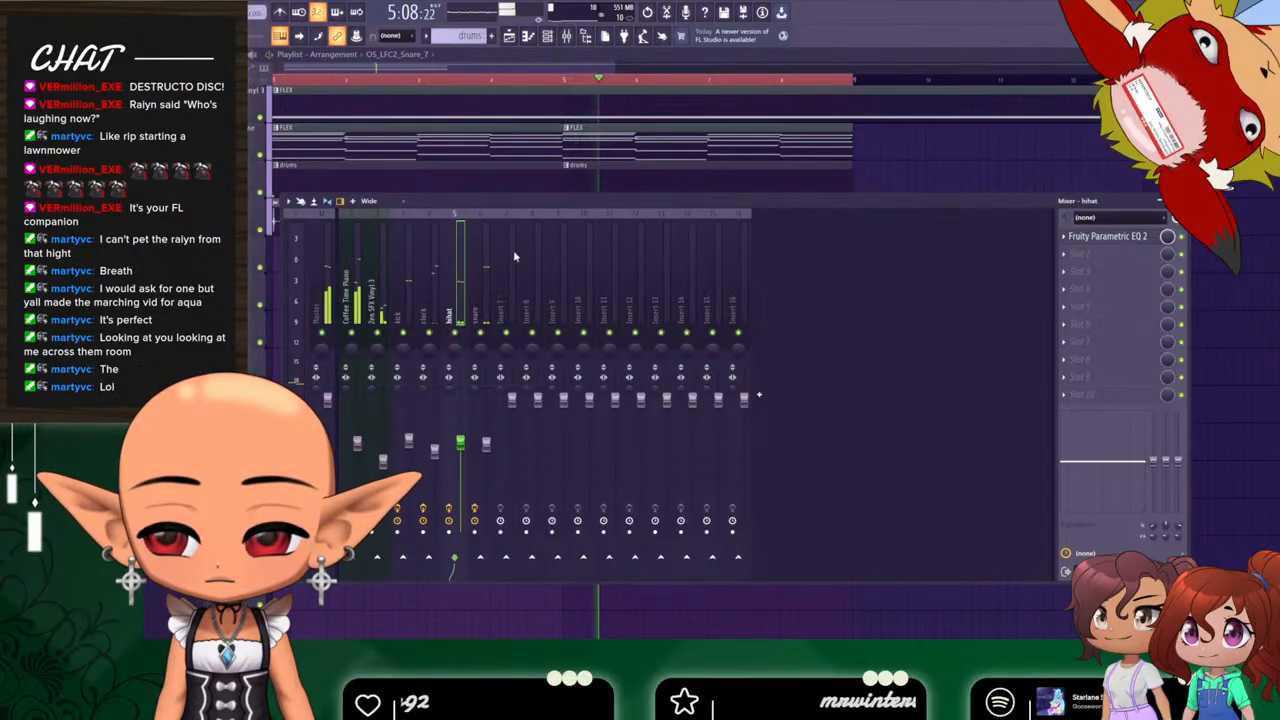
click(432, 300)
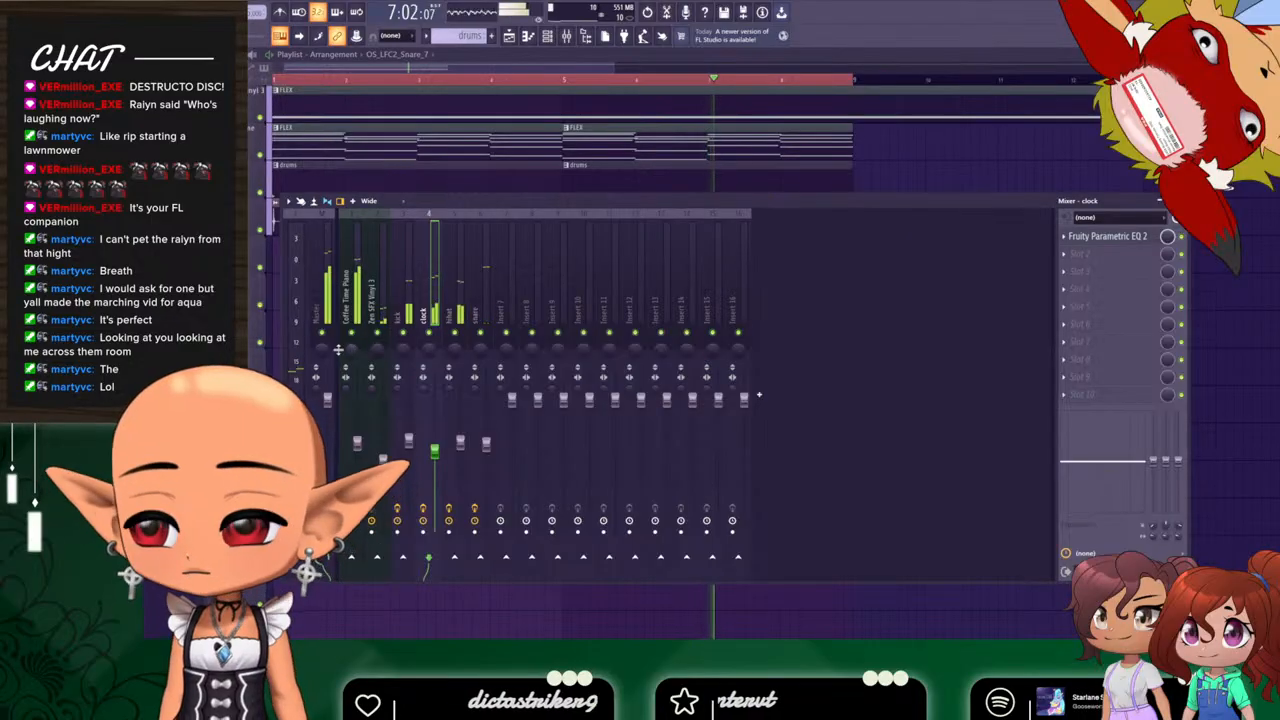
Add Fruity Parametric EQ 2 to the Coffee Time Piano mixer track and slightly lower band 2 in the low range.
click(348, 312)
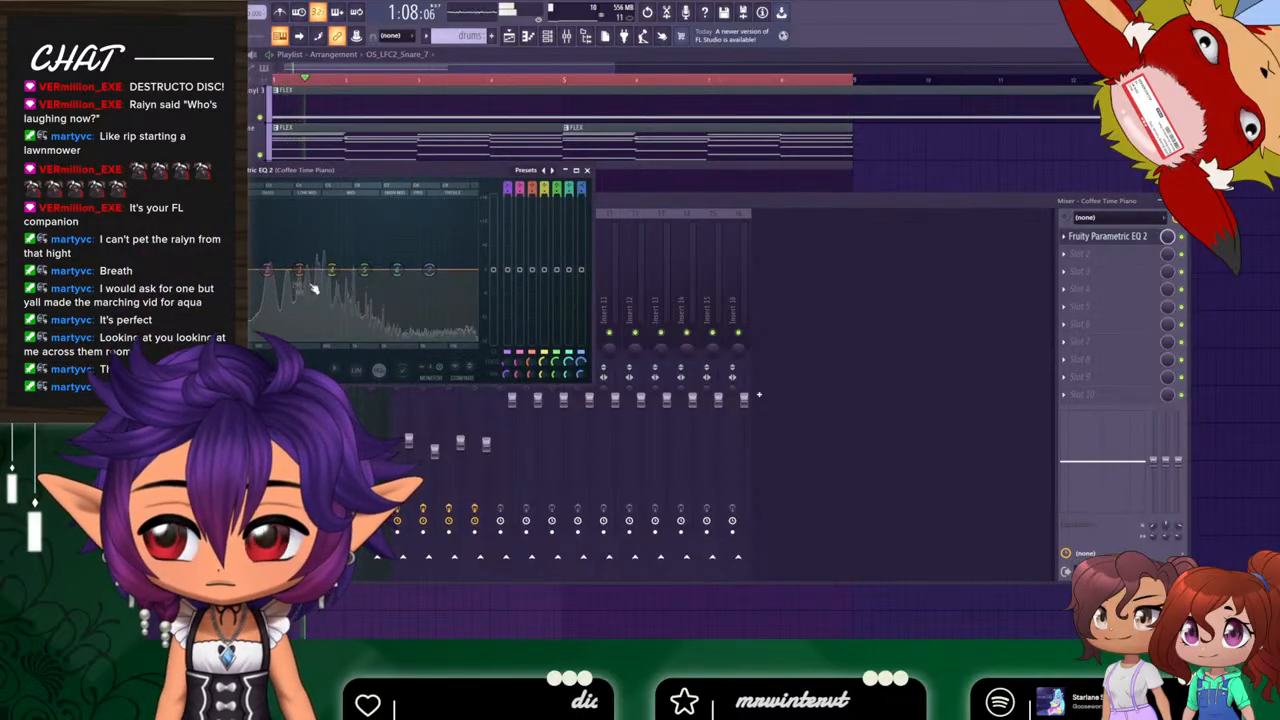
drag(269, 281, 265, 280)
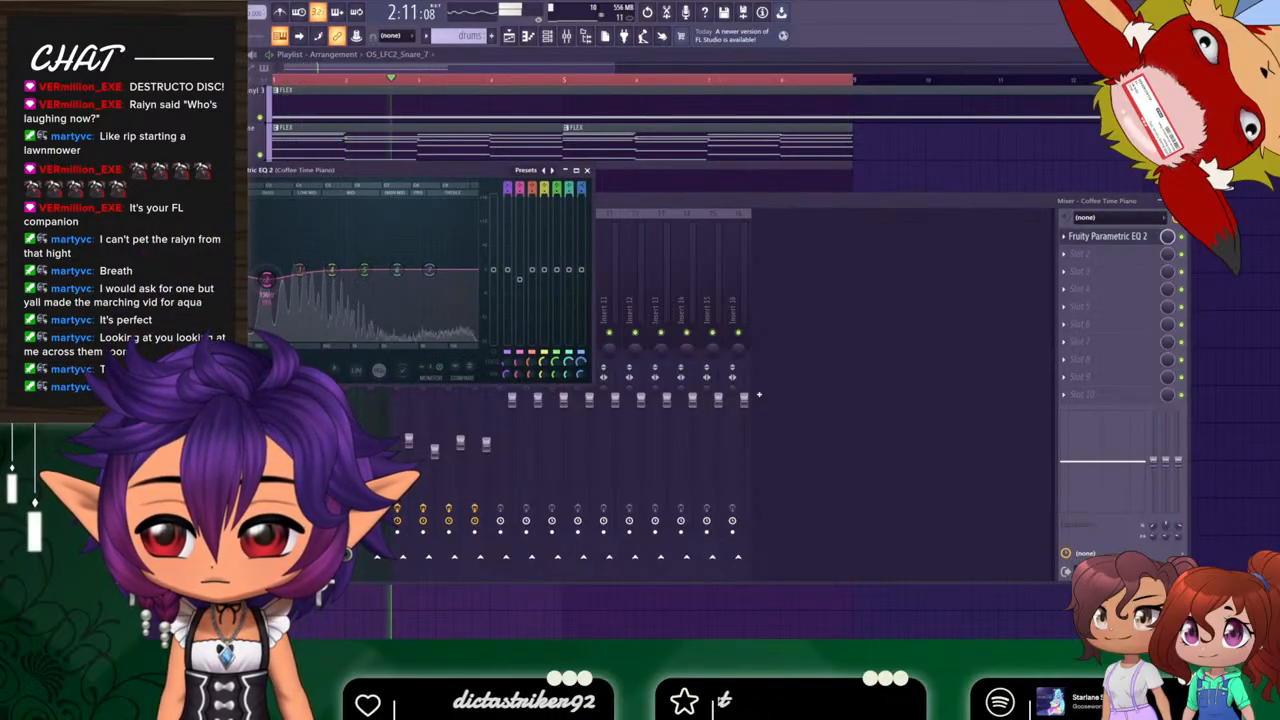
click(587, 170)
Open the first FLEX clip's Coffee Time Piano notes in the piano roll, with the four-bar chord progression in view.
click(580, 67)
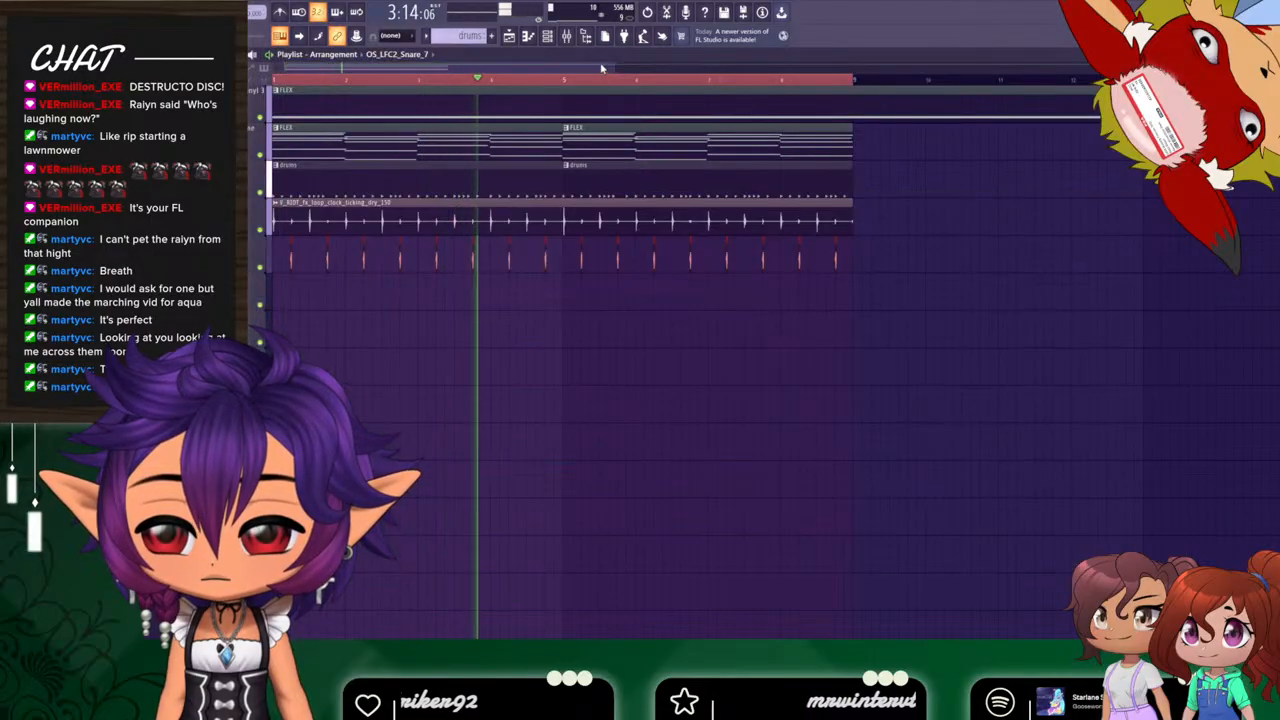
click(512, 38)
click(512, 38)
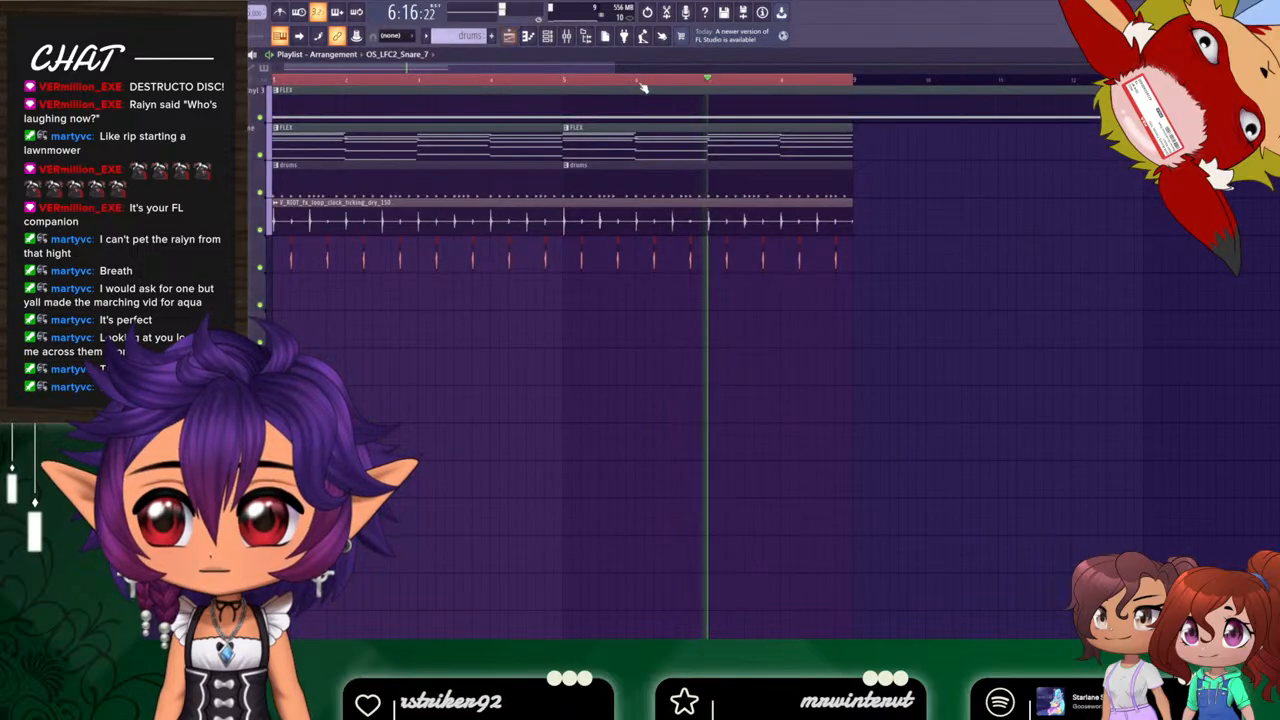
drag(516, 71, 529, 97)
double_click(523, 137)
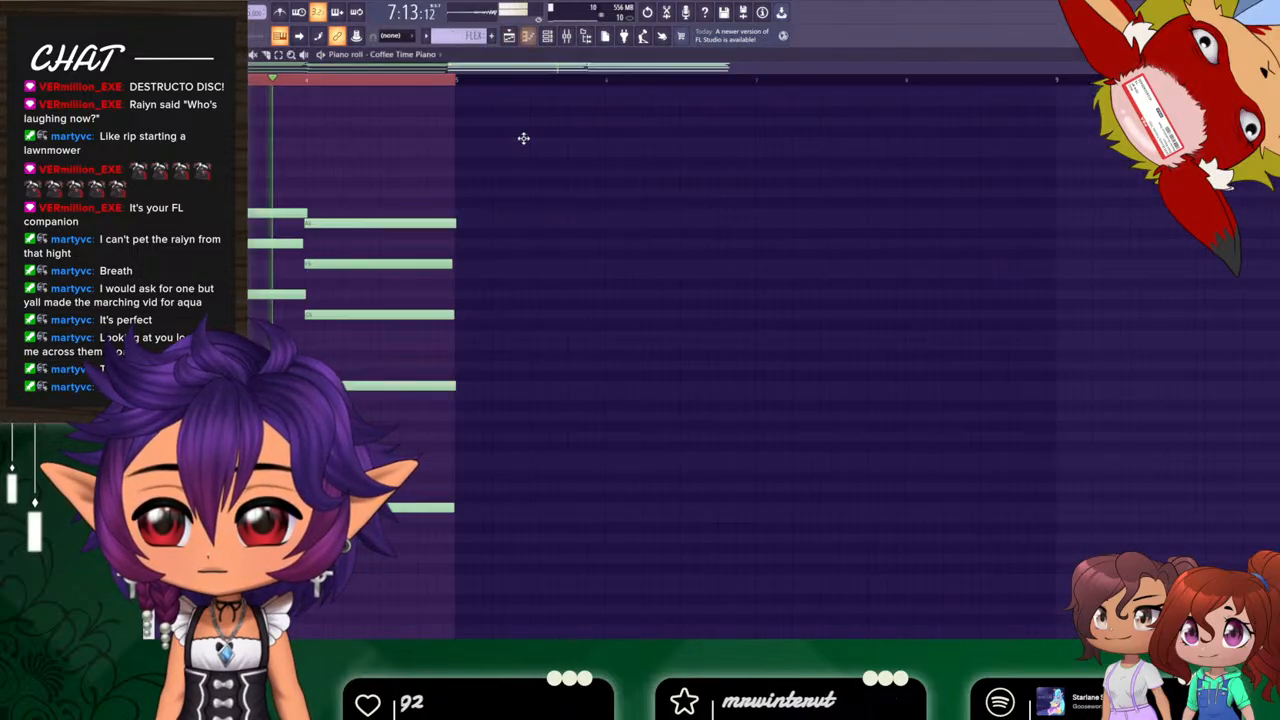
drag(632, 70, 354, 74)
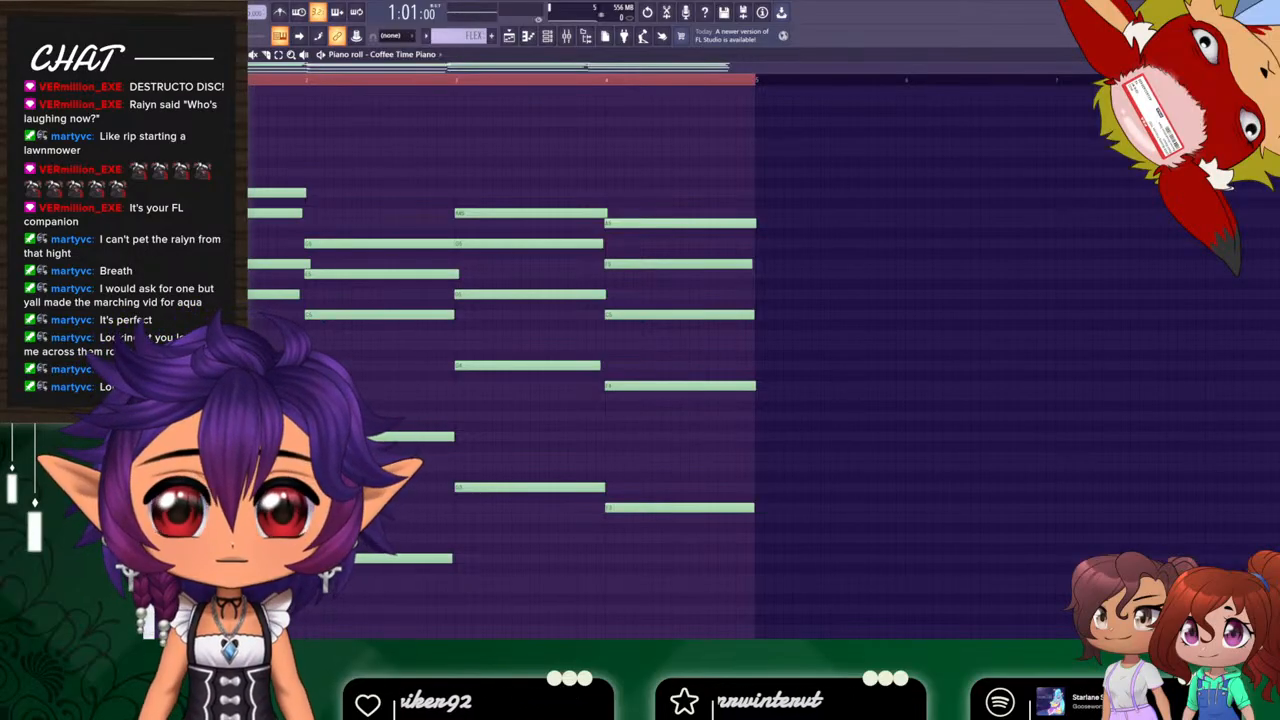
mouse_move(1222, 67)
mouse_down()
mouse_move(1260, 67)
mouse_move(1082, 67)
mouse_up()
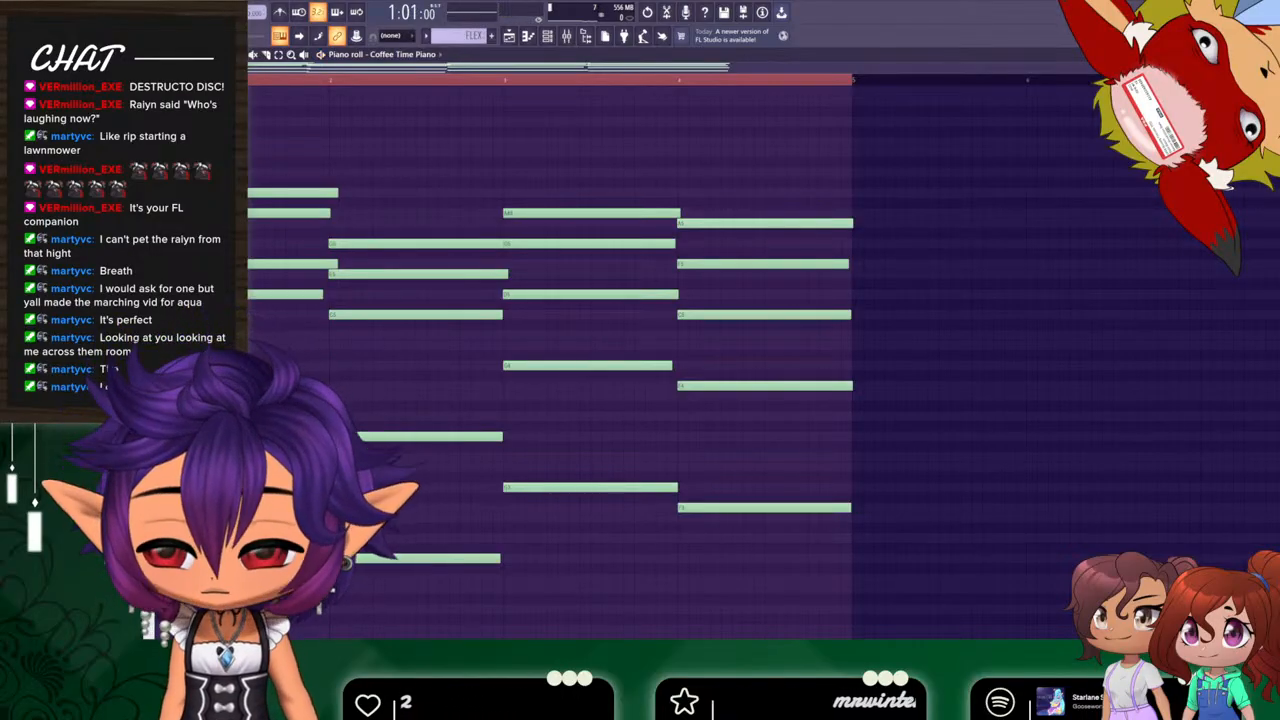
Nudge several notes of the bar 2 piano chord slightly late so that their starts are staggered, listening between changes.
key(space)
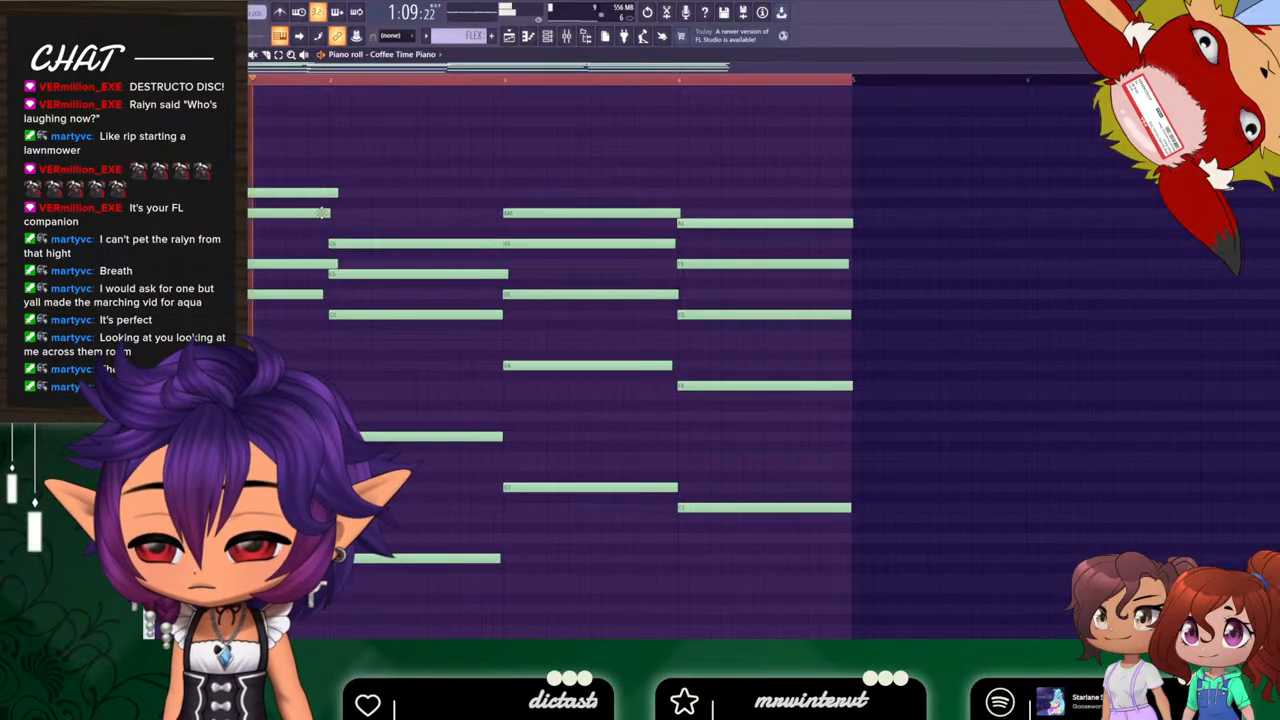
key(space)
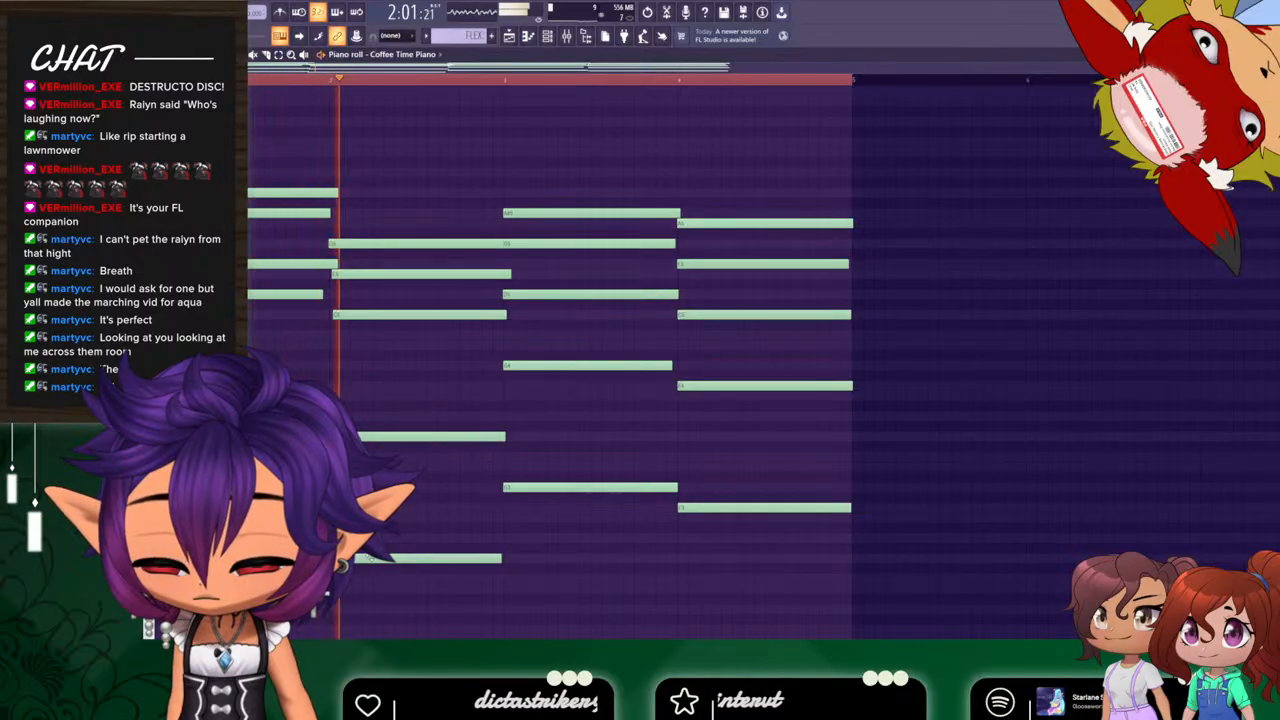
key(space)
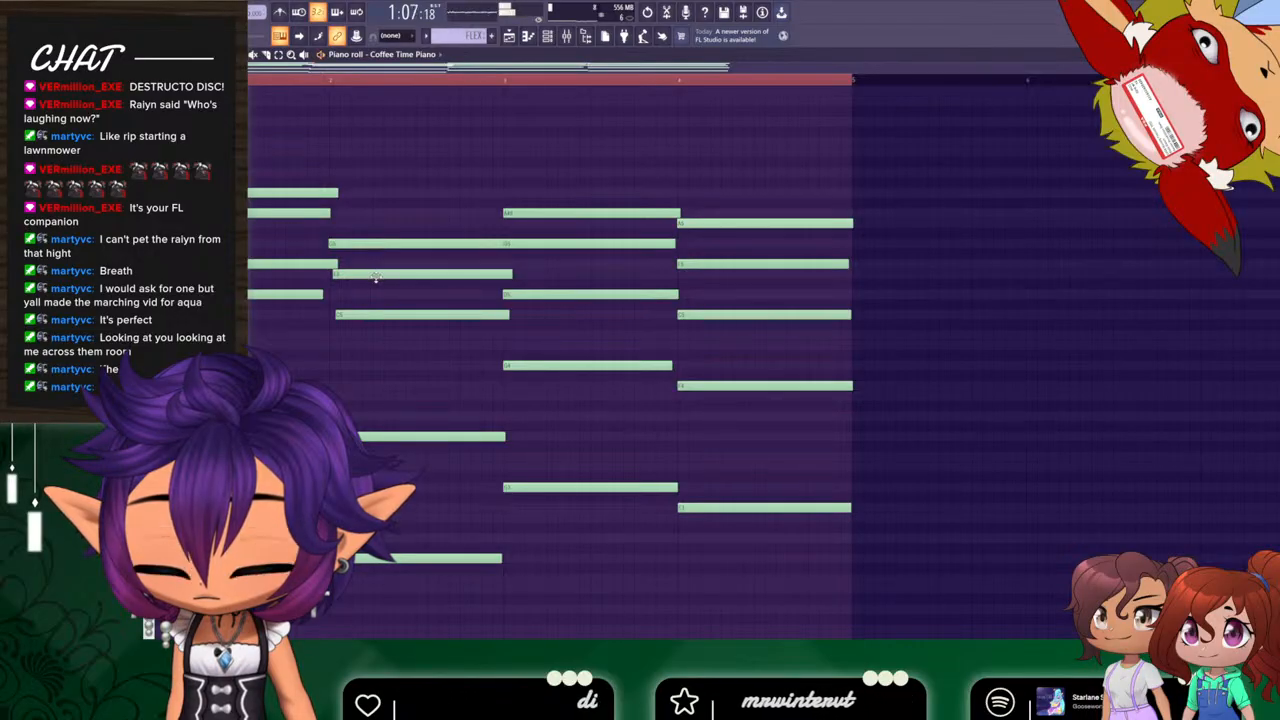
Stagger the bar 3 piano chord by shifting its notes slightly late by differing amounts.
key(space)
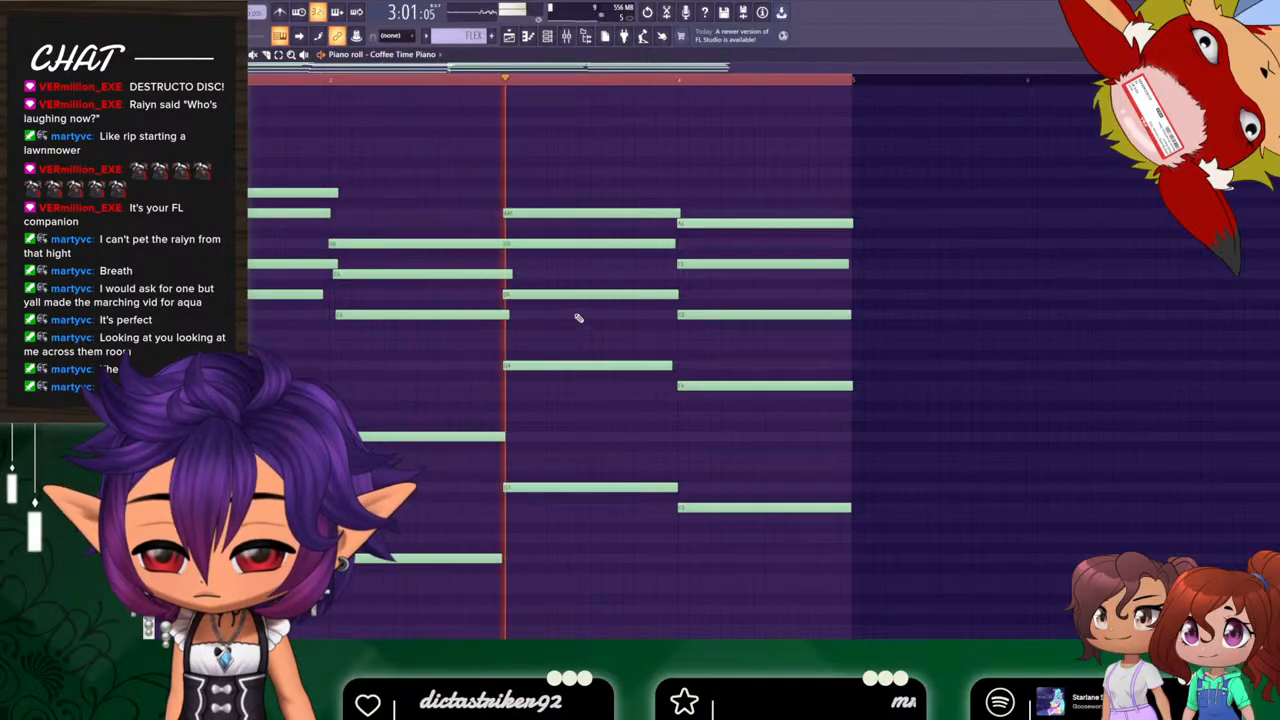
key(space)
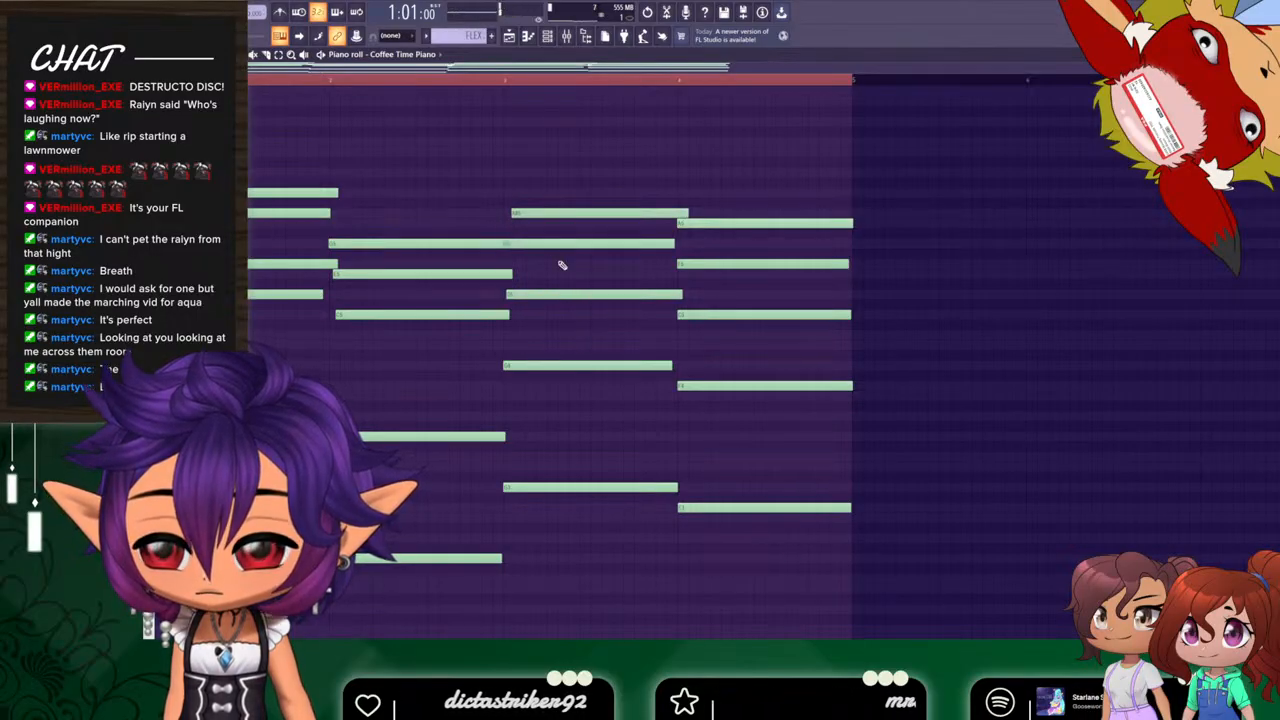
drag(560, 212, 563, 212)
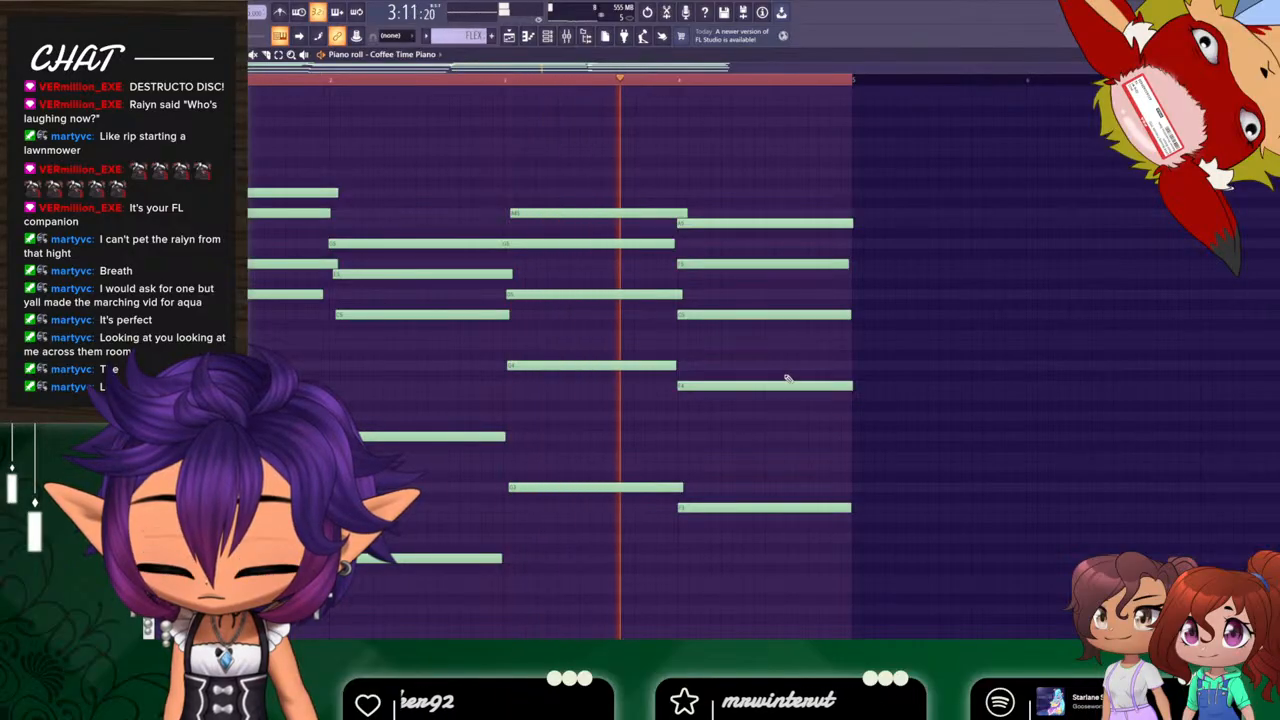
Offset the bar 4 piano chord's notes by small differing amounts so they start unevenly, adjusting the timing by ear.
key(space)
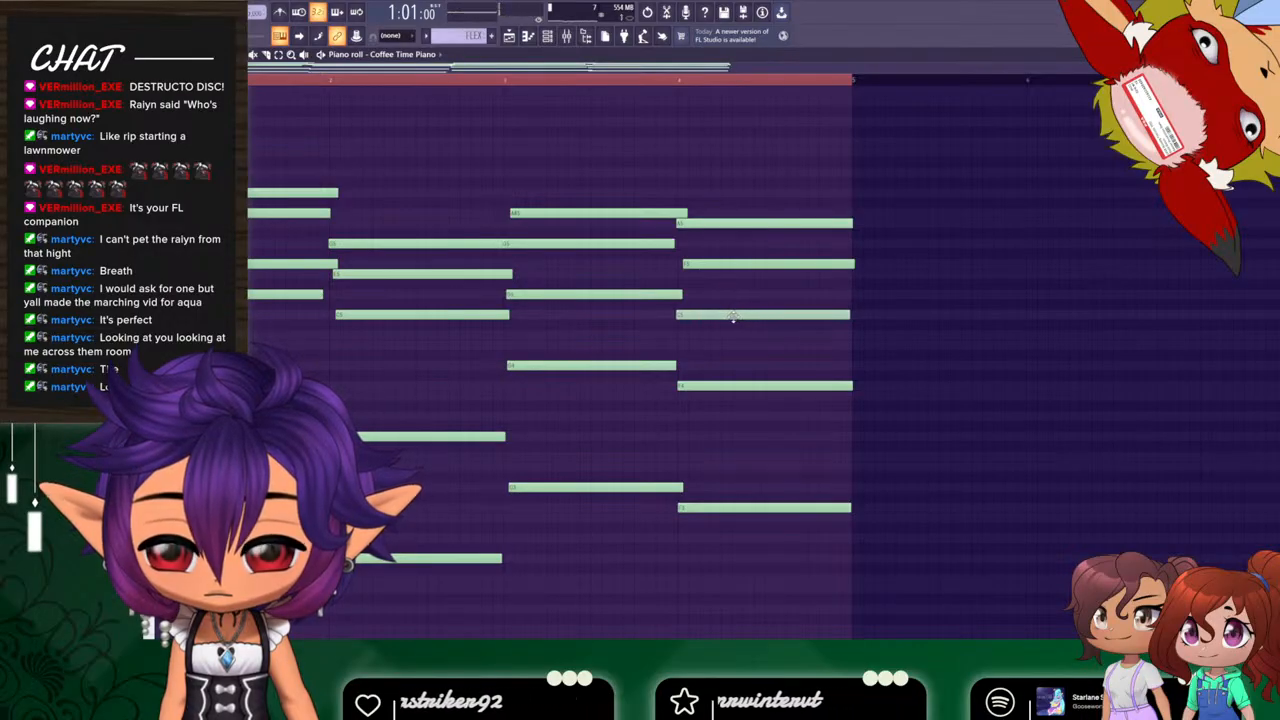
click(720, 385)
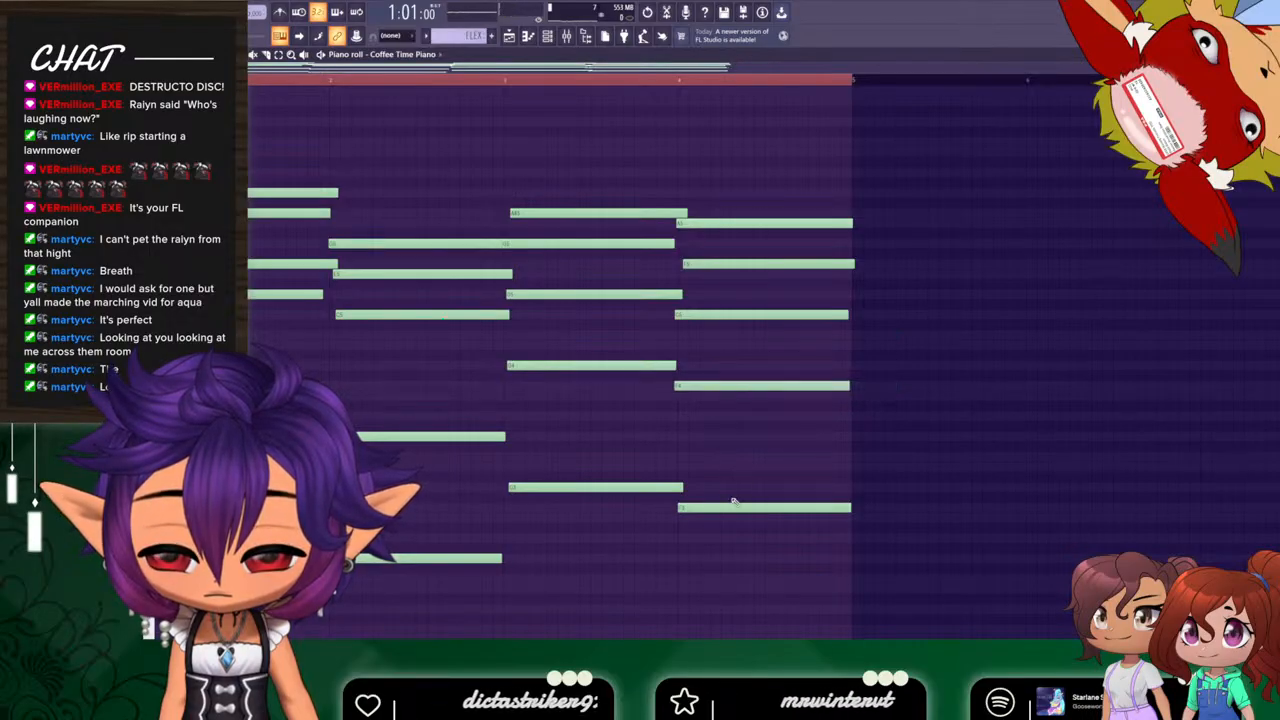
drag(725, 508, 721, 508)
key(space)
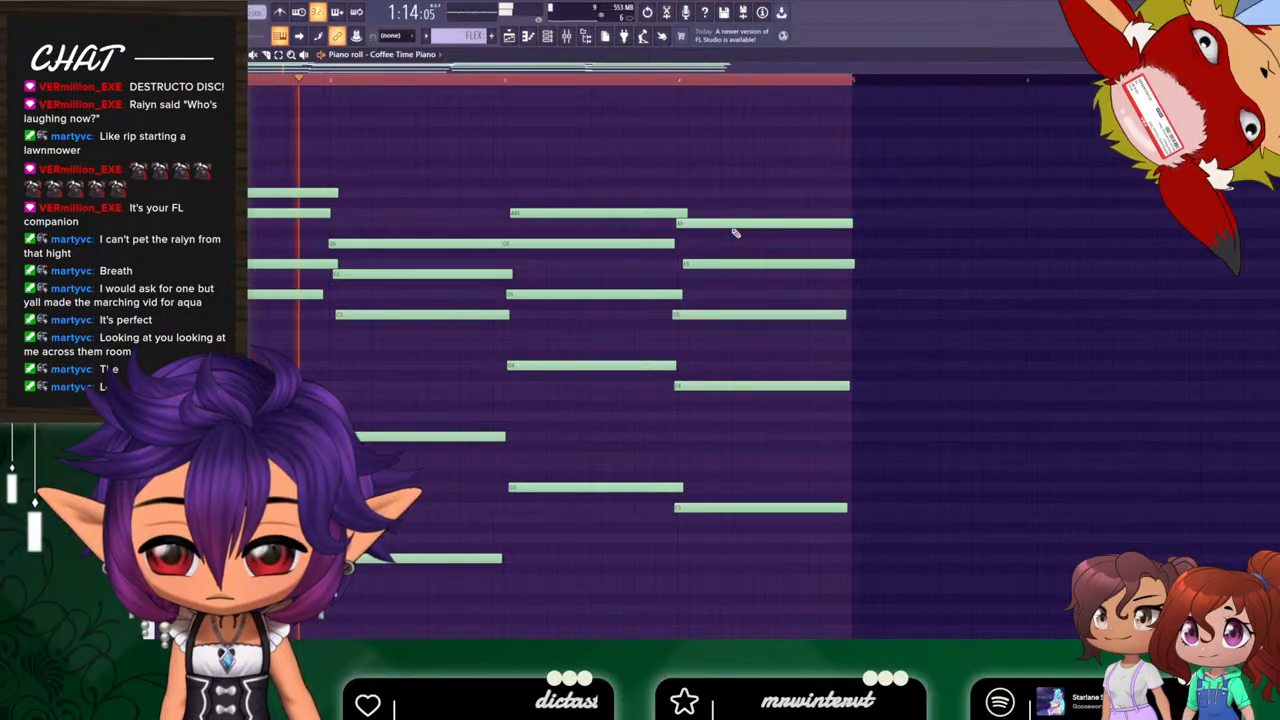
drag(709, 314, 723, 315)
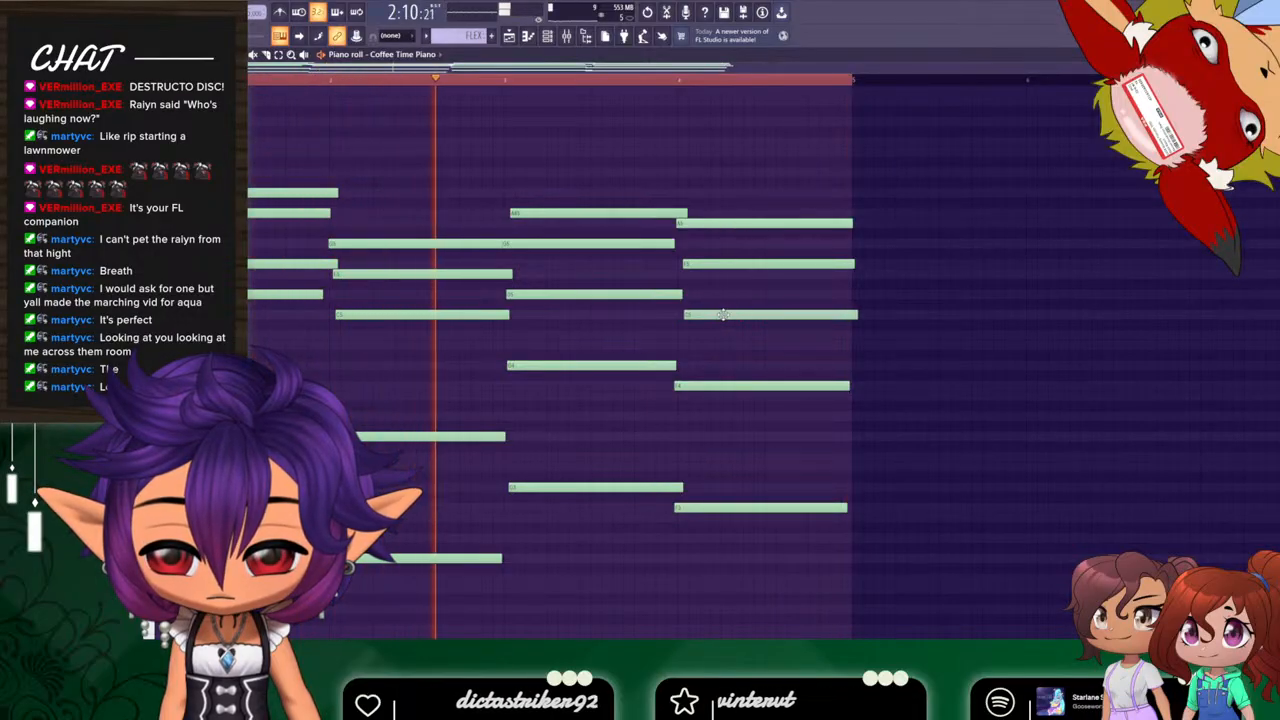
drag(715, 266, 713, 267)
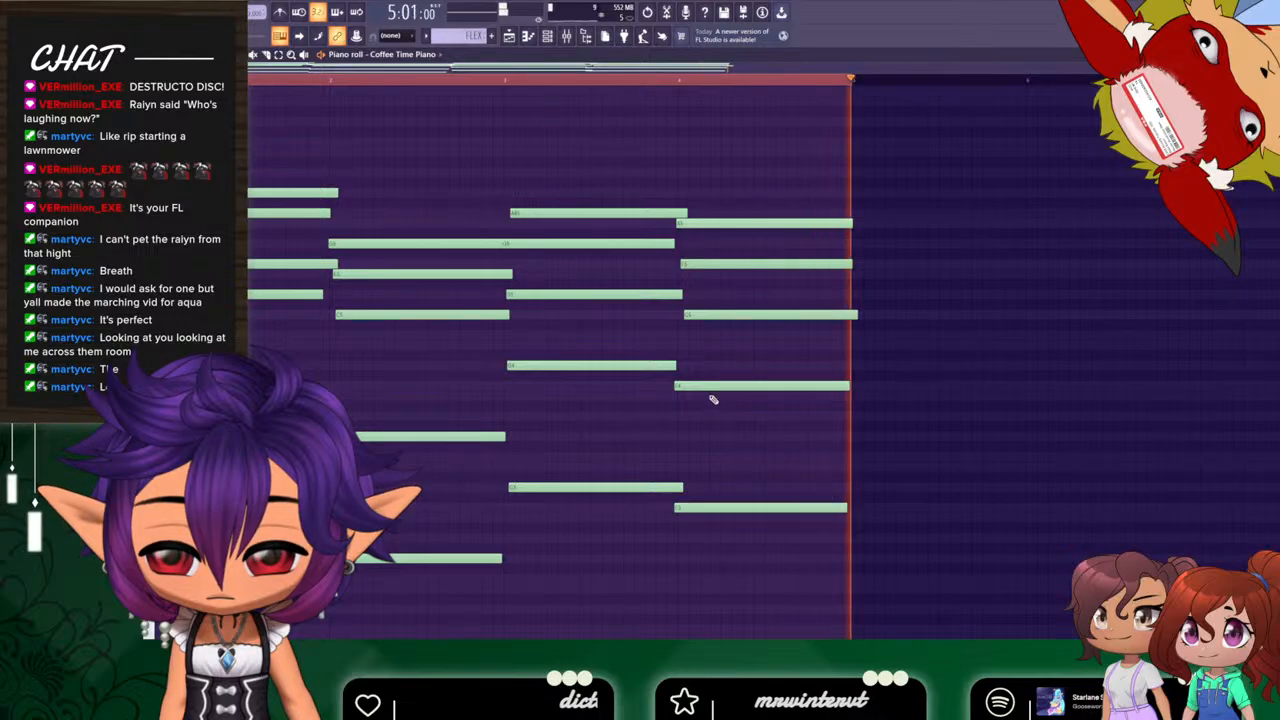
drag(715, 507, 719, 508)
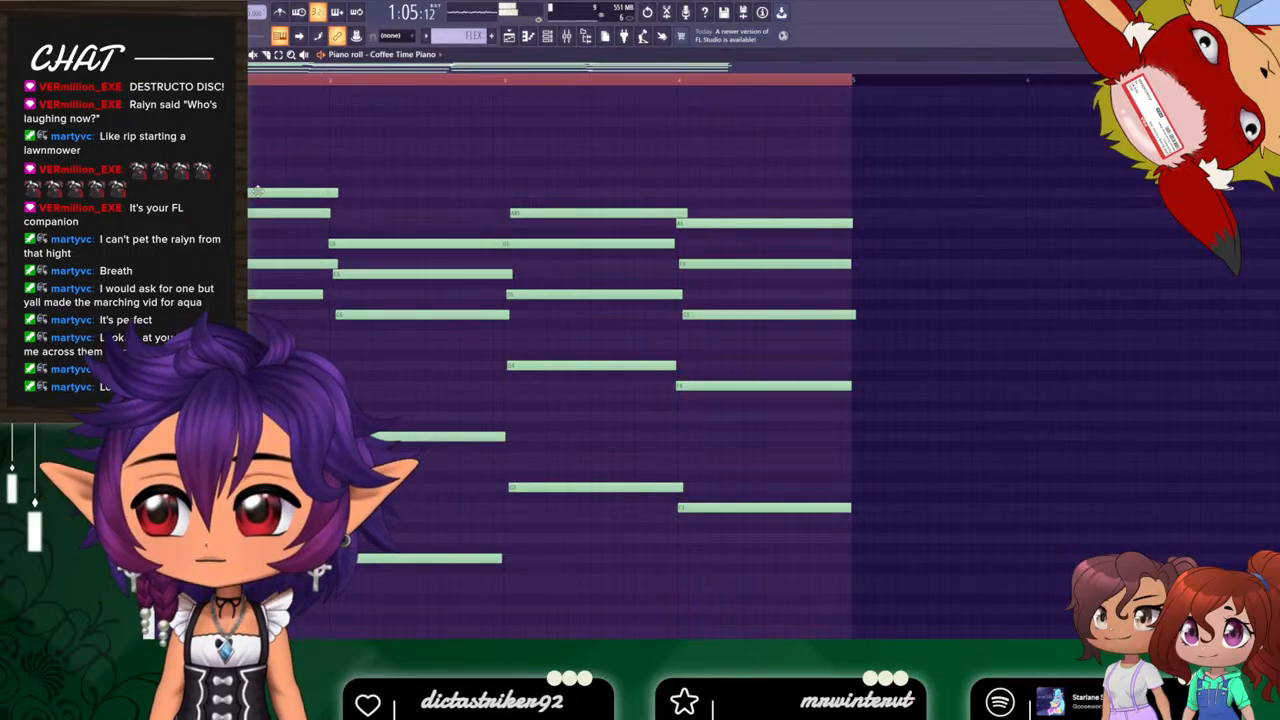
Replace the bar 1 piano chord's highest note with one three semitones lower, comparing nearby pitches by ear.
key(space)
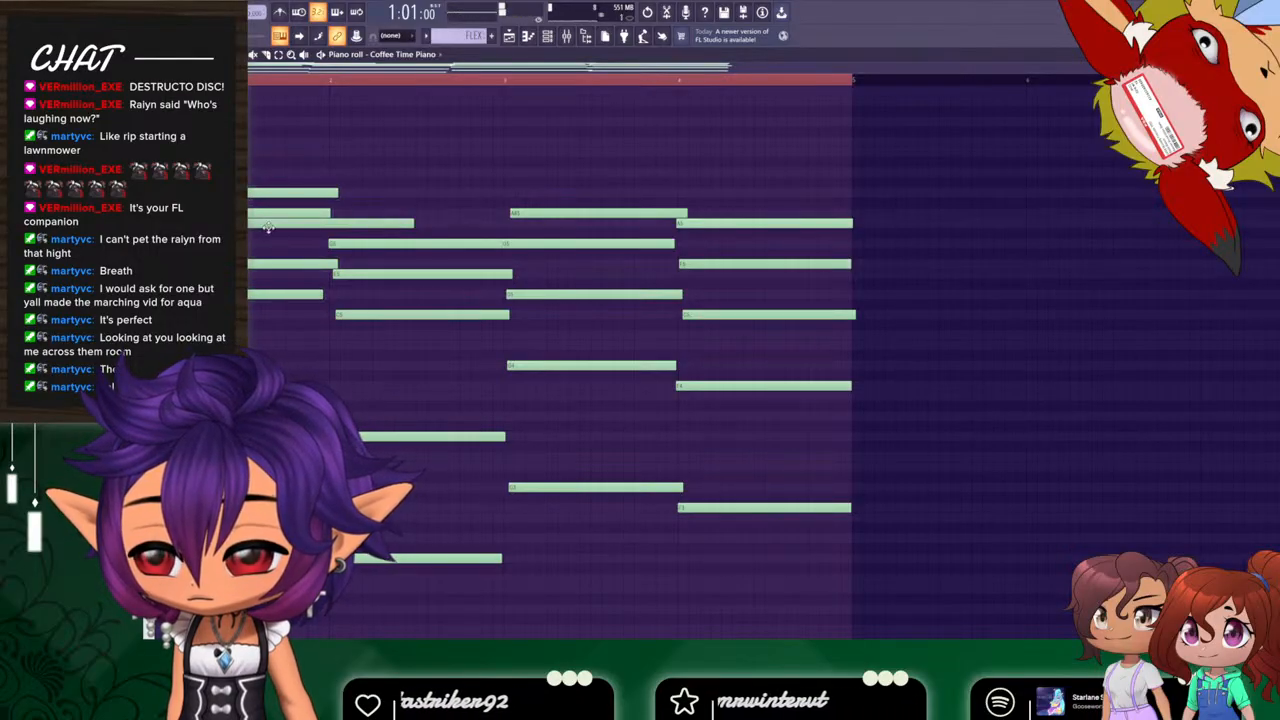
mouse_move(257, 229)
mouse_down()
mouse_move(258, 177)
mouse_move(265, 305)
mouse_move(271, 240)
mouse_up()
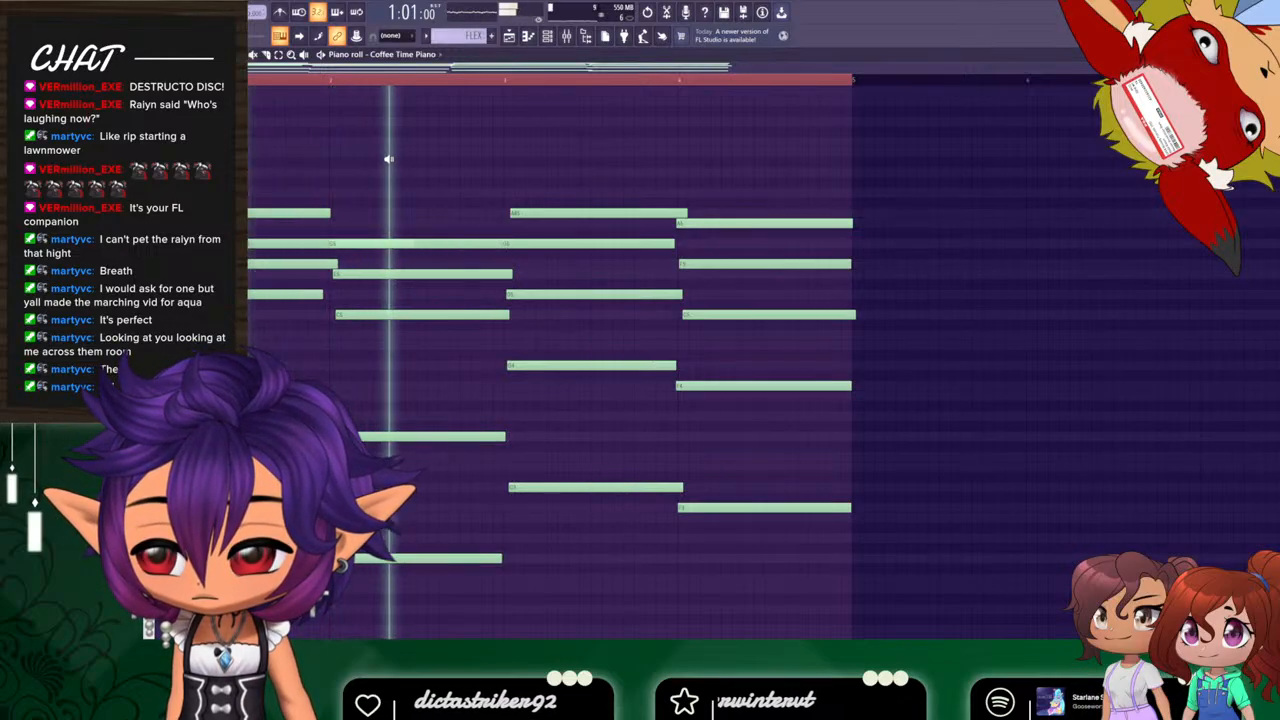
key(space)
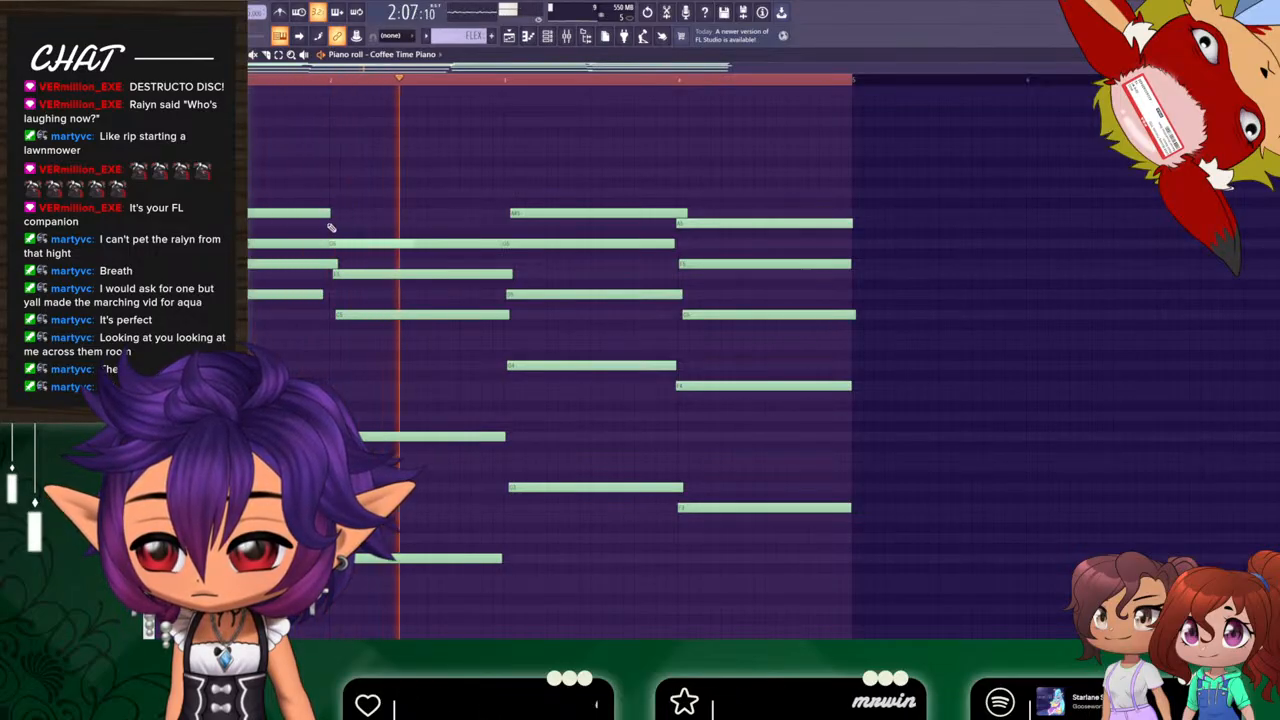
key(space)
drag(282, 243, 279, 227)
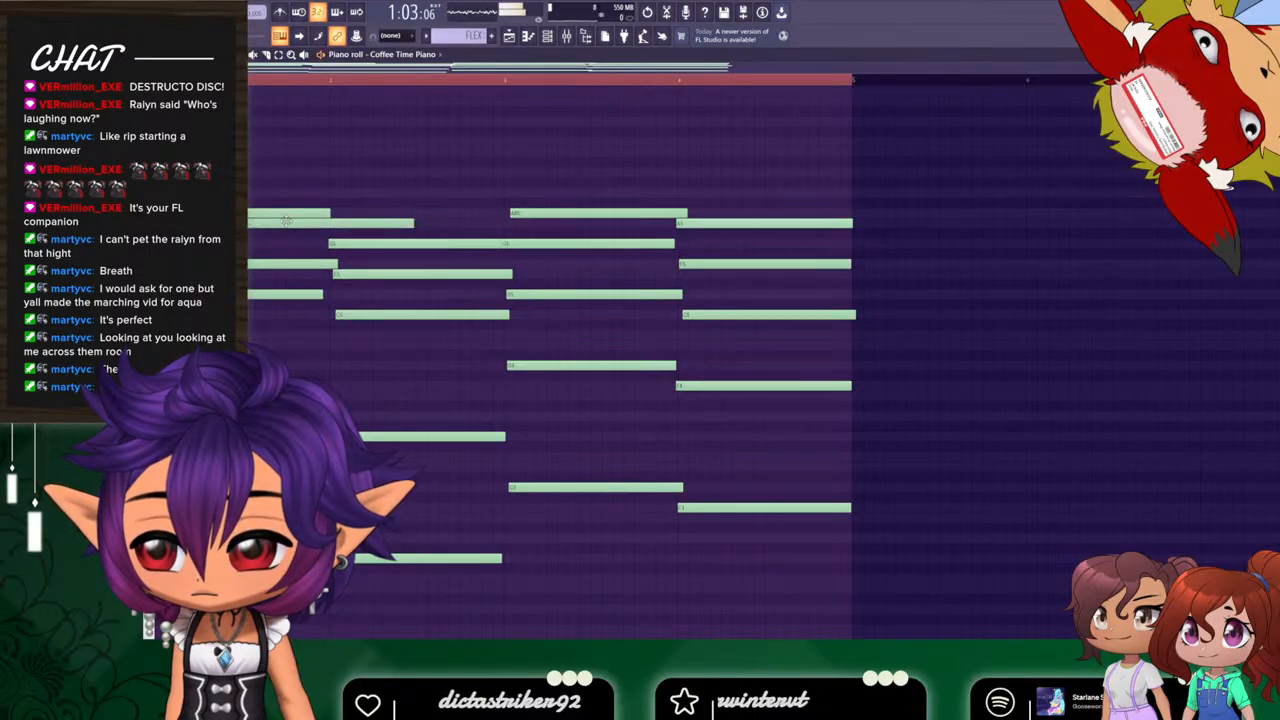
key(space)
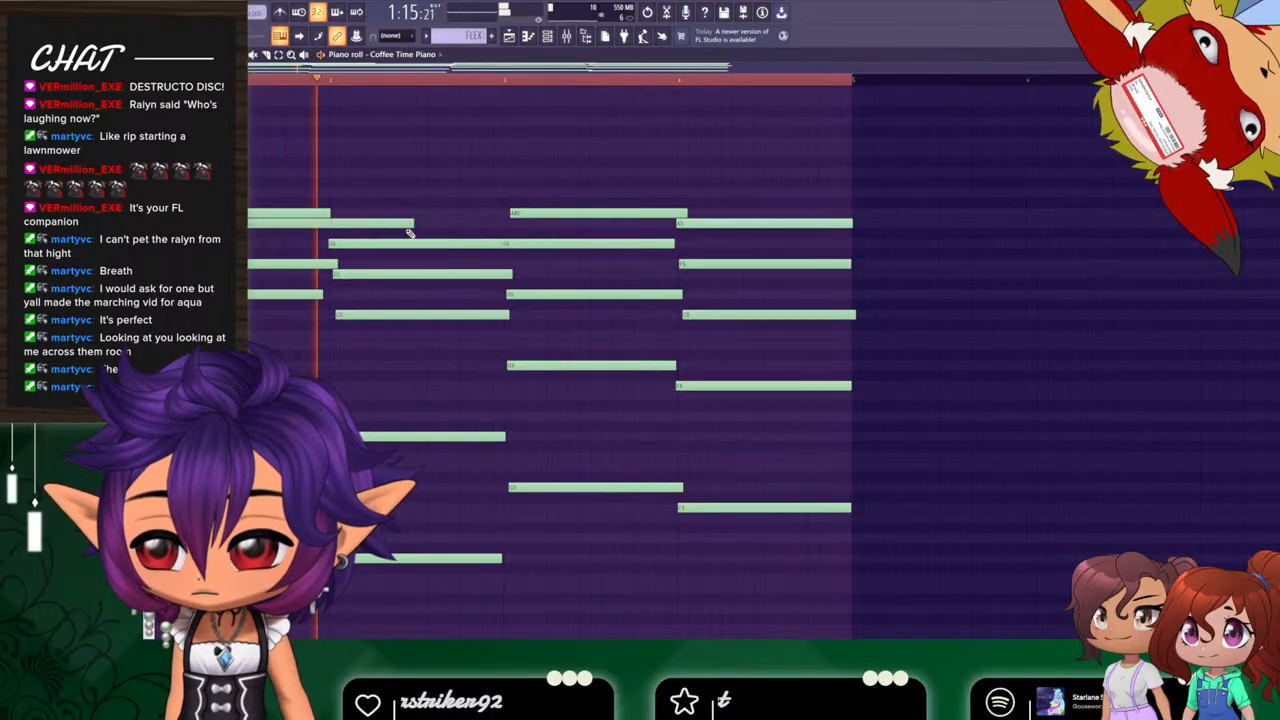
Shorten the new bar 1 note to about the bar's end, the note above it to about half a bar, and slightly trim the note below.
key(space)
drag(416, 227, 405, 226)
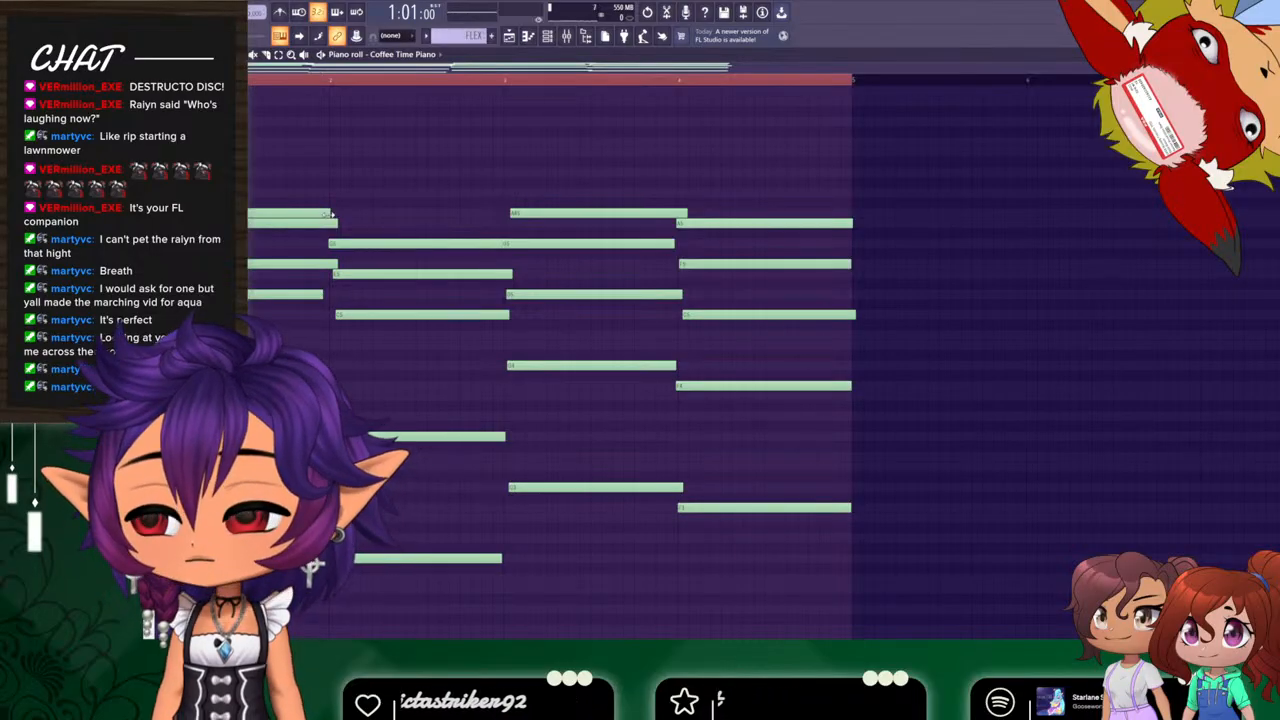
drag(332, 214, 250, 213)
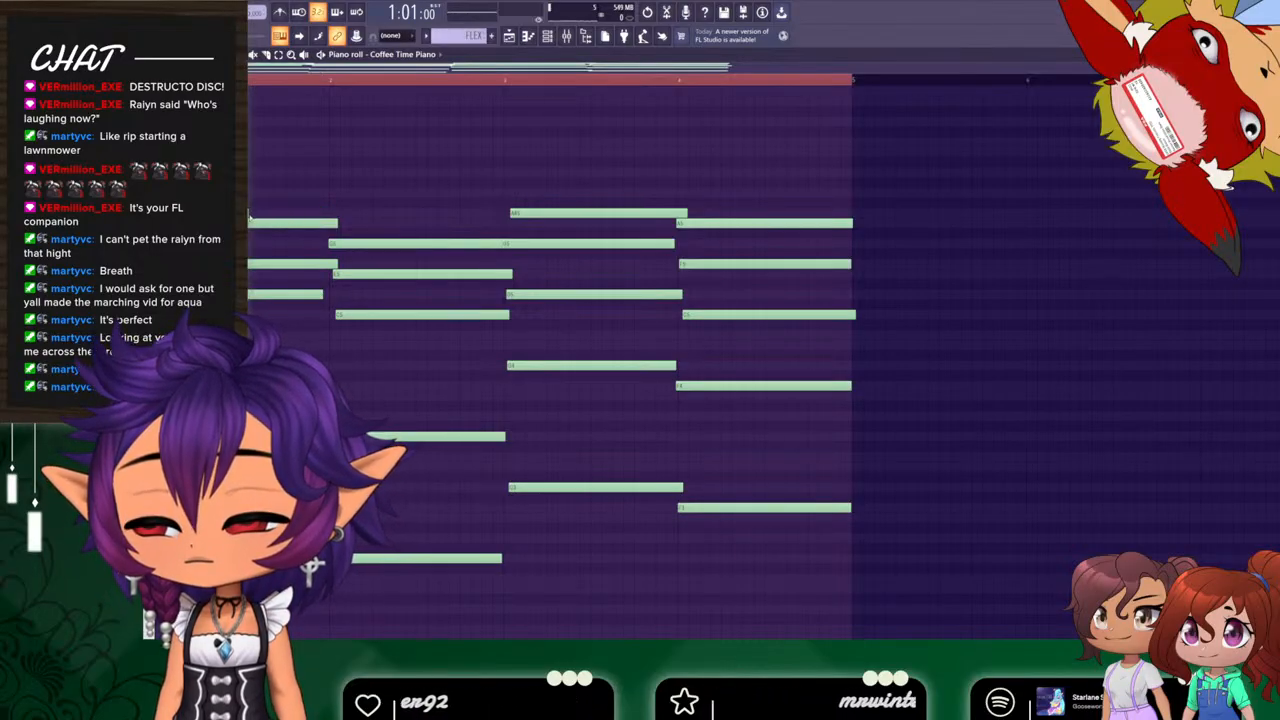
right_click(334, 264)
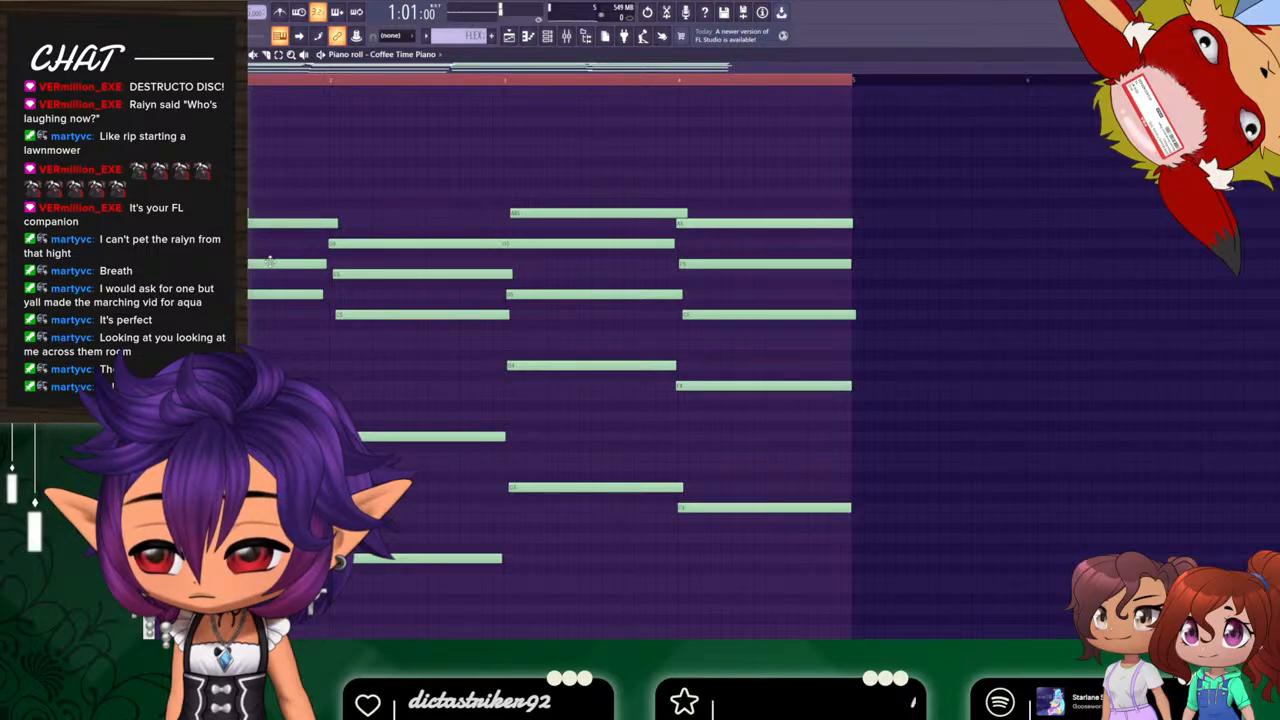
key(space)
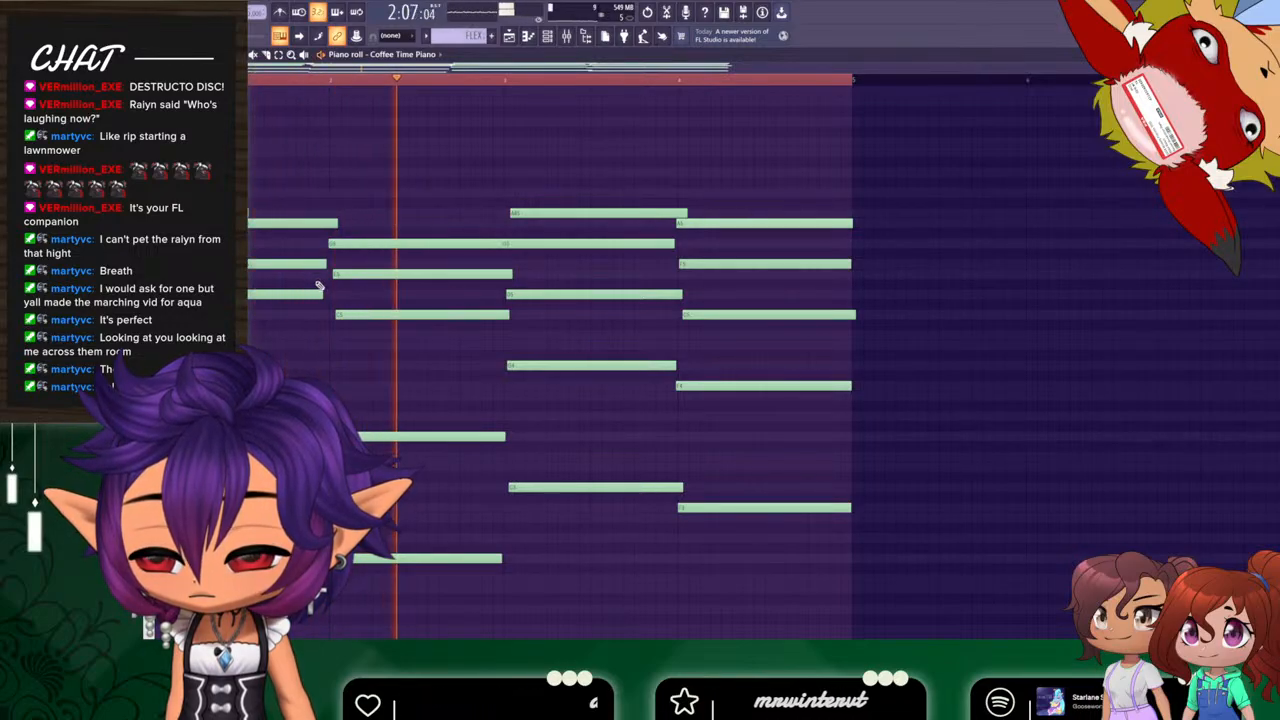
Play back the piano chord progression from its beginning to listen to the opening chords.
key(space)
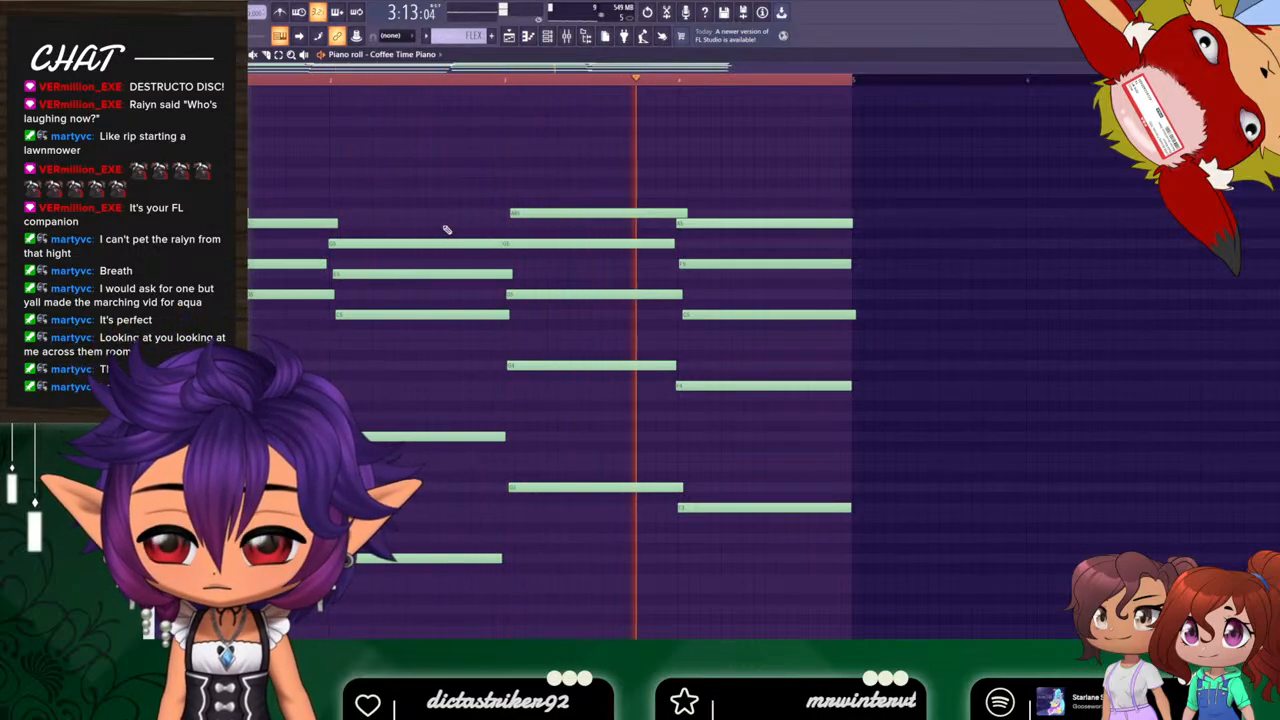
key(space)
key(space)
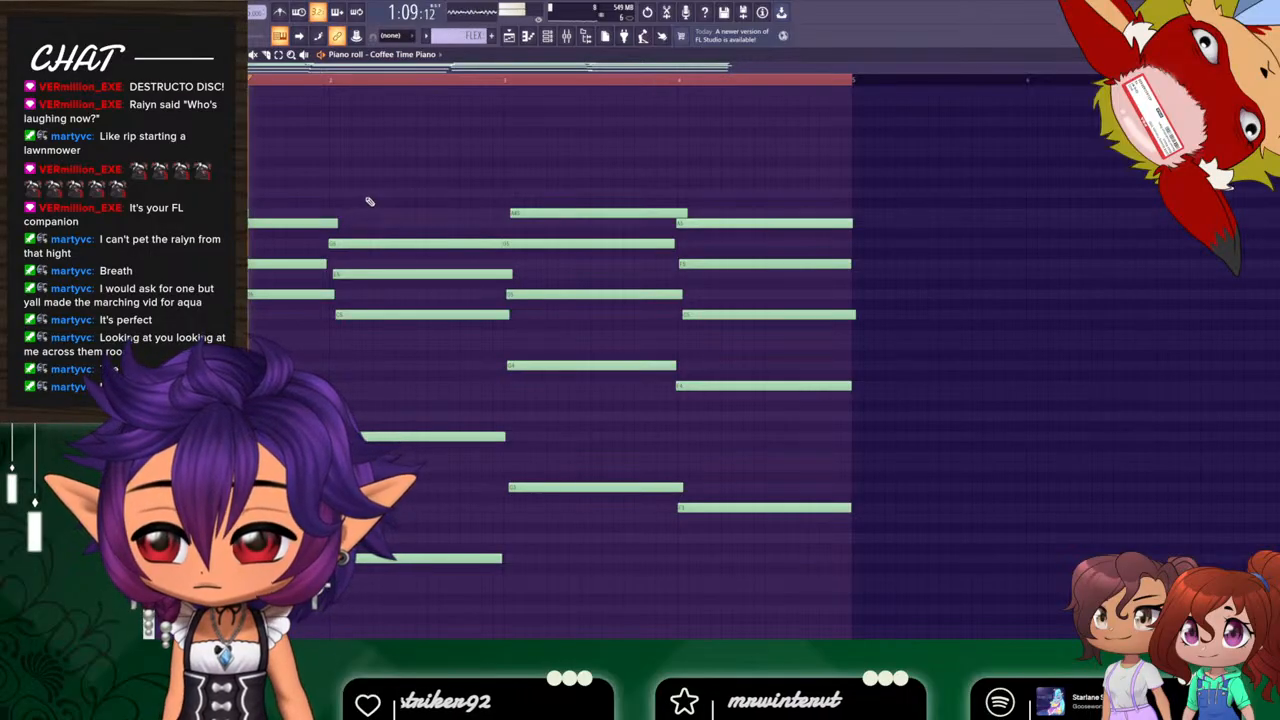
key(space)
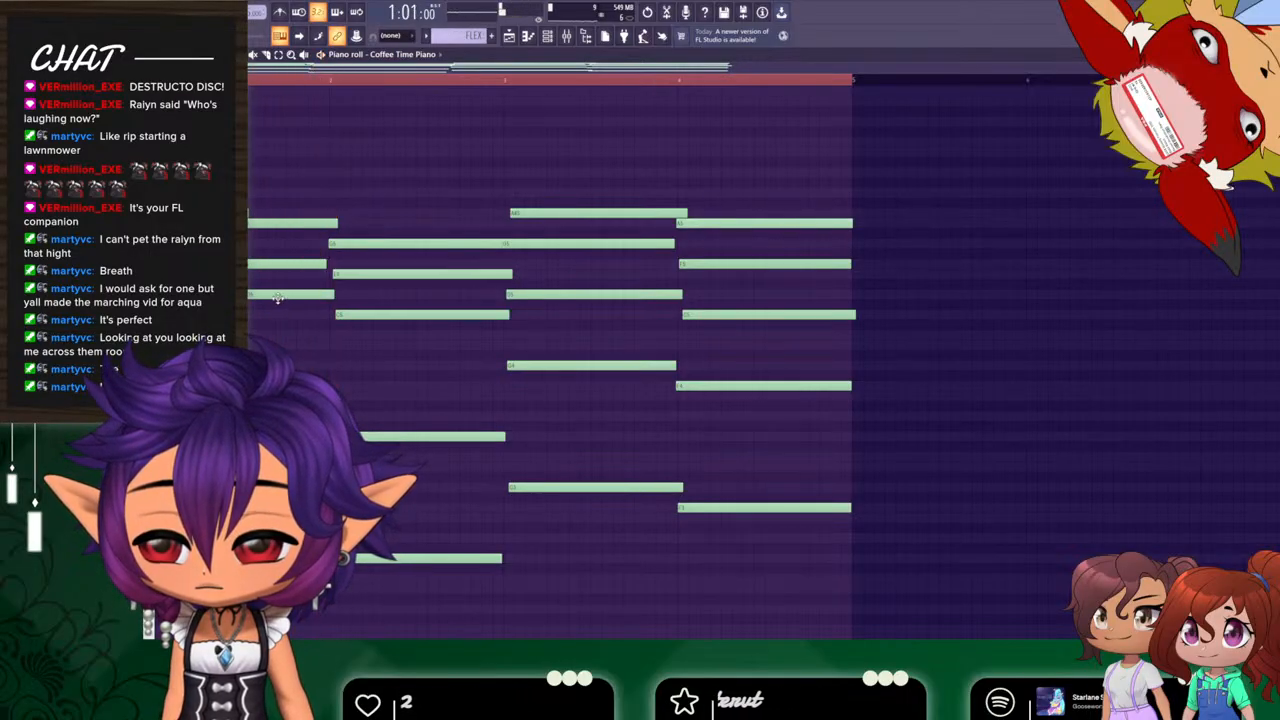
Try the lower inner note of the first chord two semitones down, replay it, and move it up an octave.
drag(278, 297, 273, 313)
alt+right_click(284, 205)
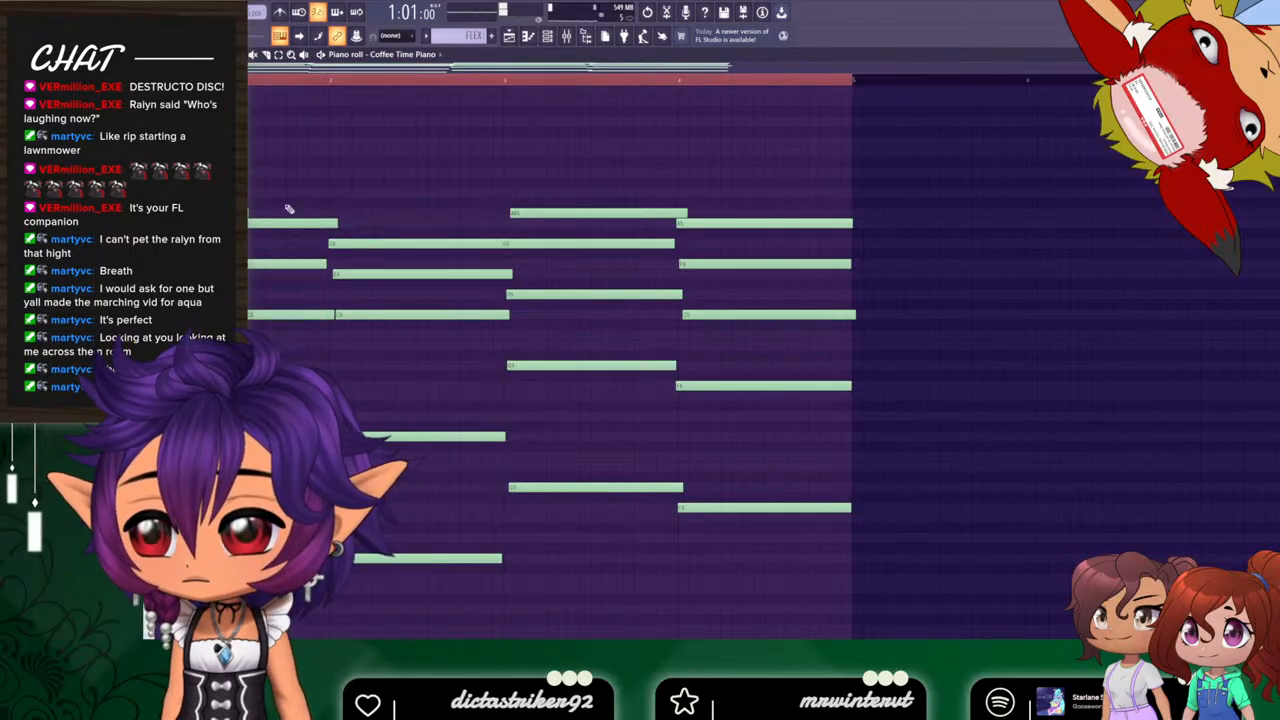
key(space)
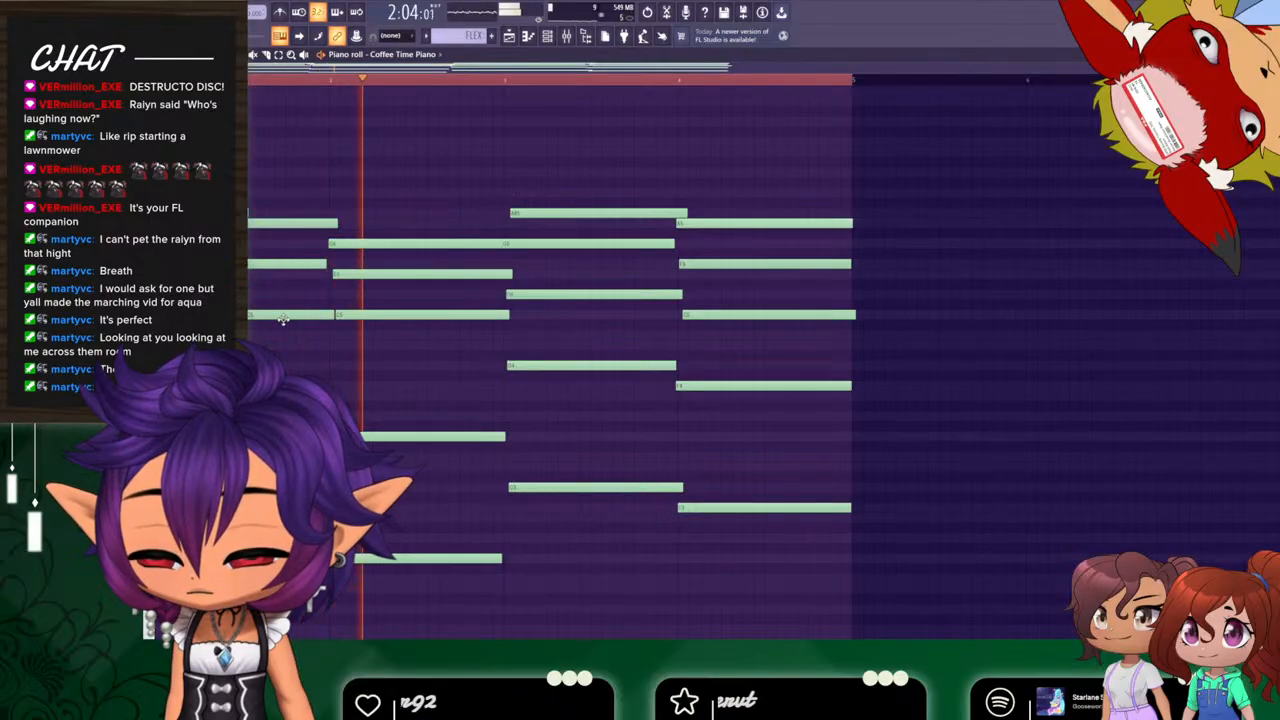
key(space)
drag(281, 309, 281, 180)
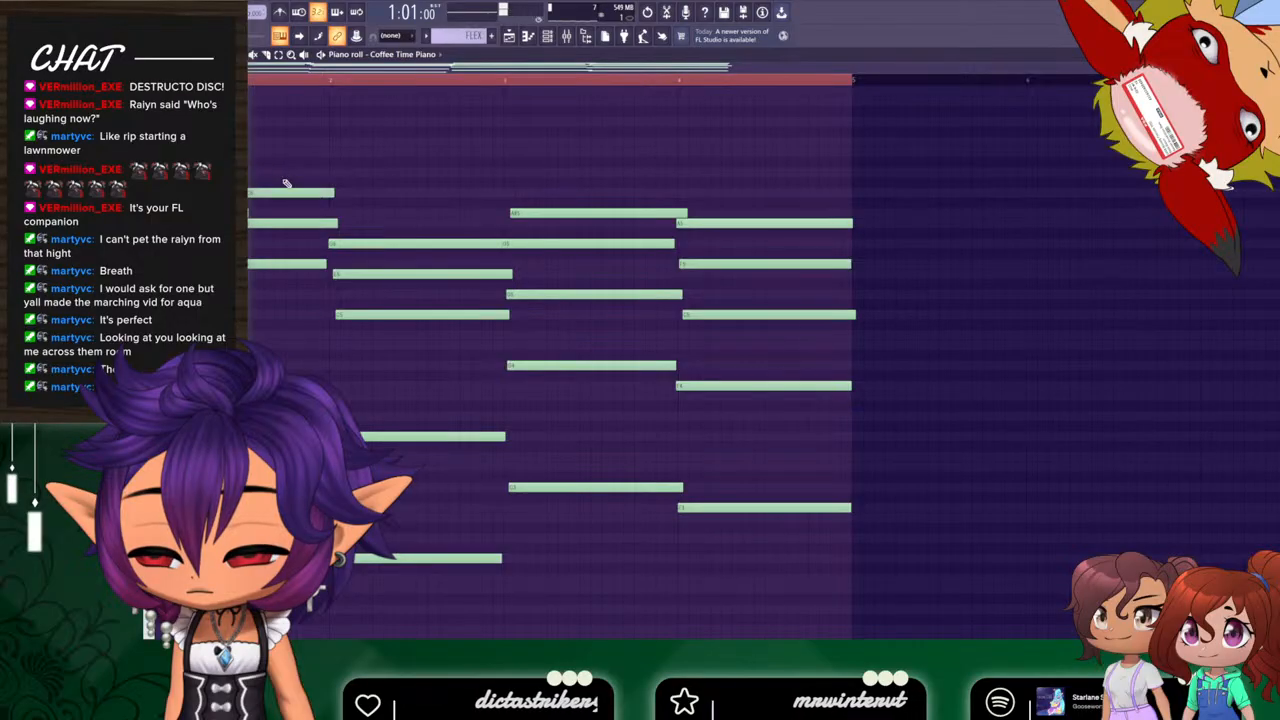
Play back the opening with the raised note, then select that first-chord note and transpose it down an octave.
key(space)
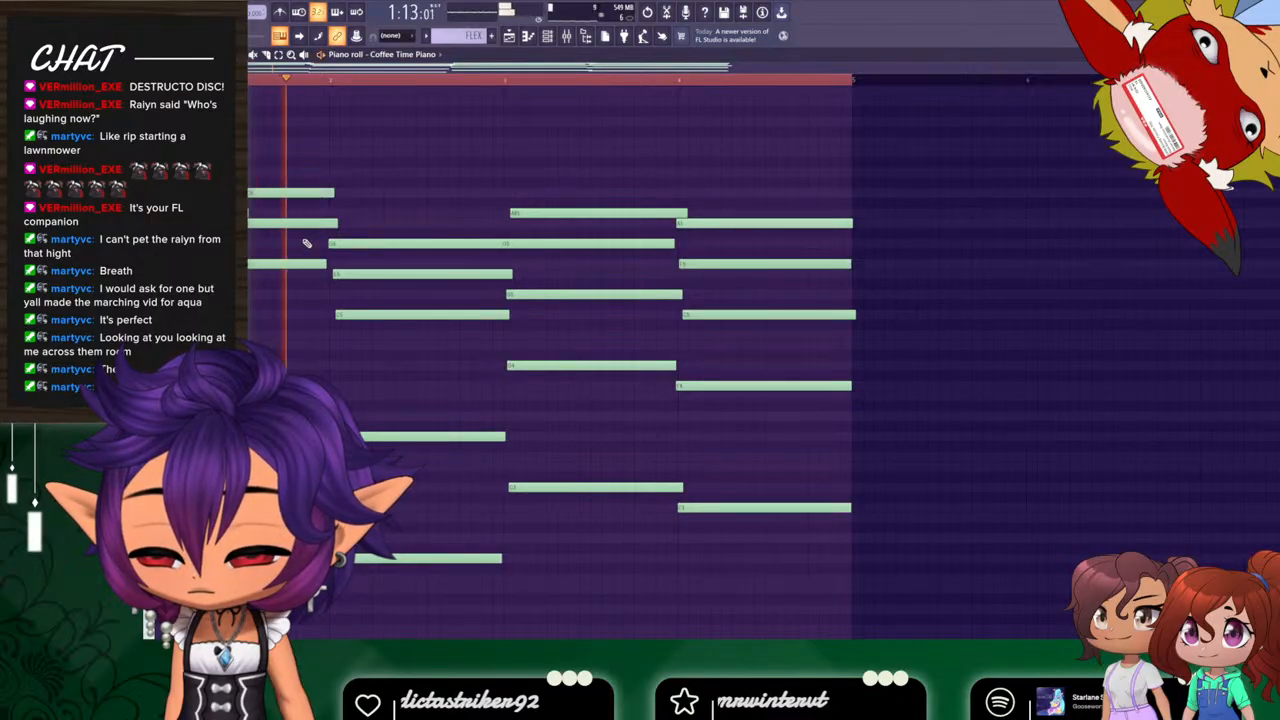
key(space)
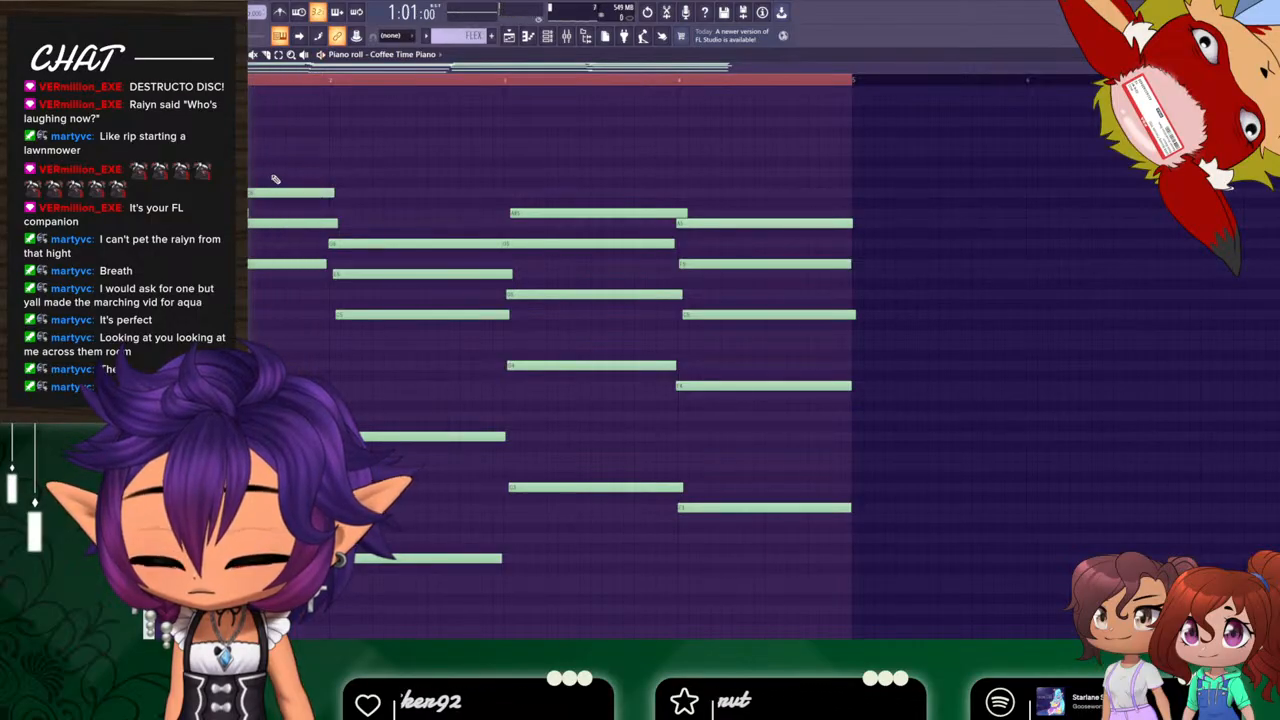
drag(275, 178, 282, 235)
drag(286, 168, 288, 207)
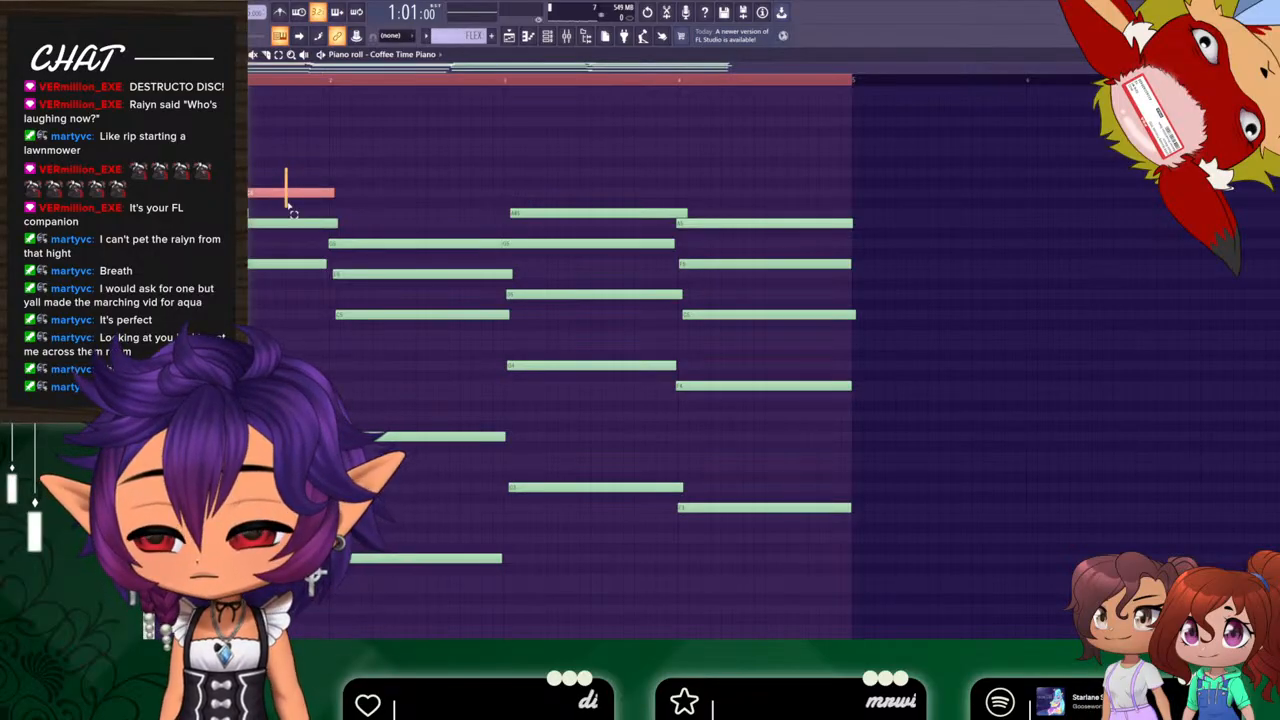
key(ctrl+Down)
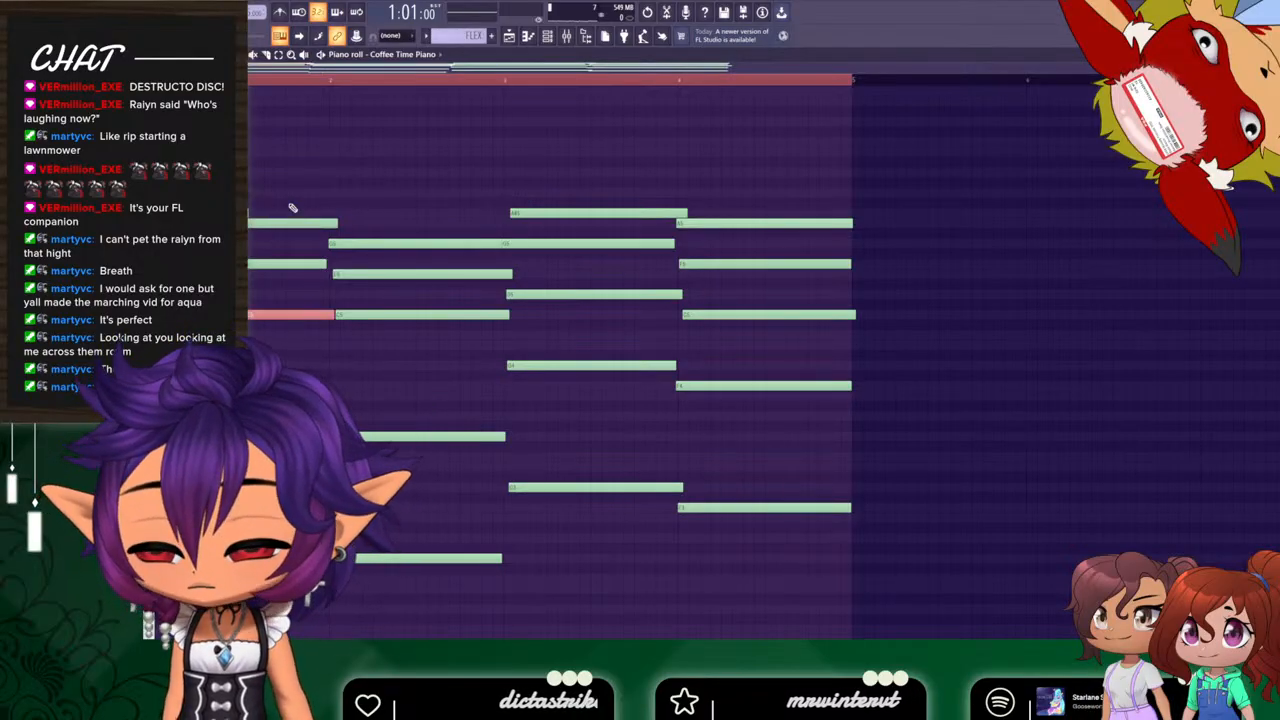
Raise the selected first-chord note by two semitones, clear the selection and replay the opening.
key(space)
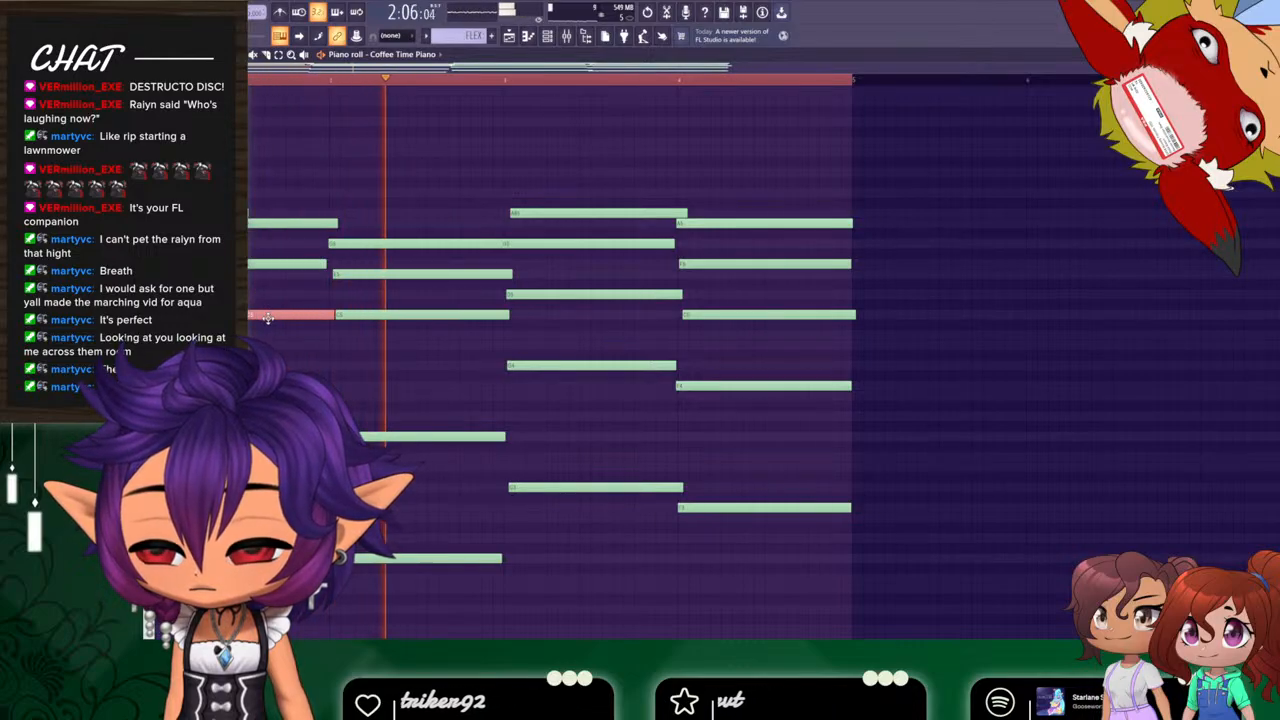
drag(267, 318, 267, 288)
key(space)
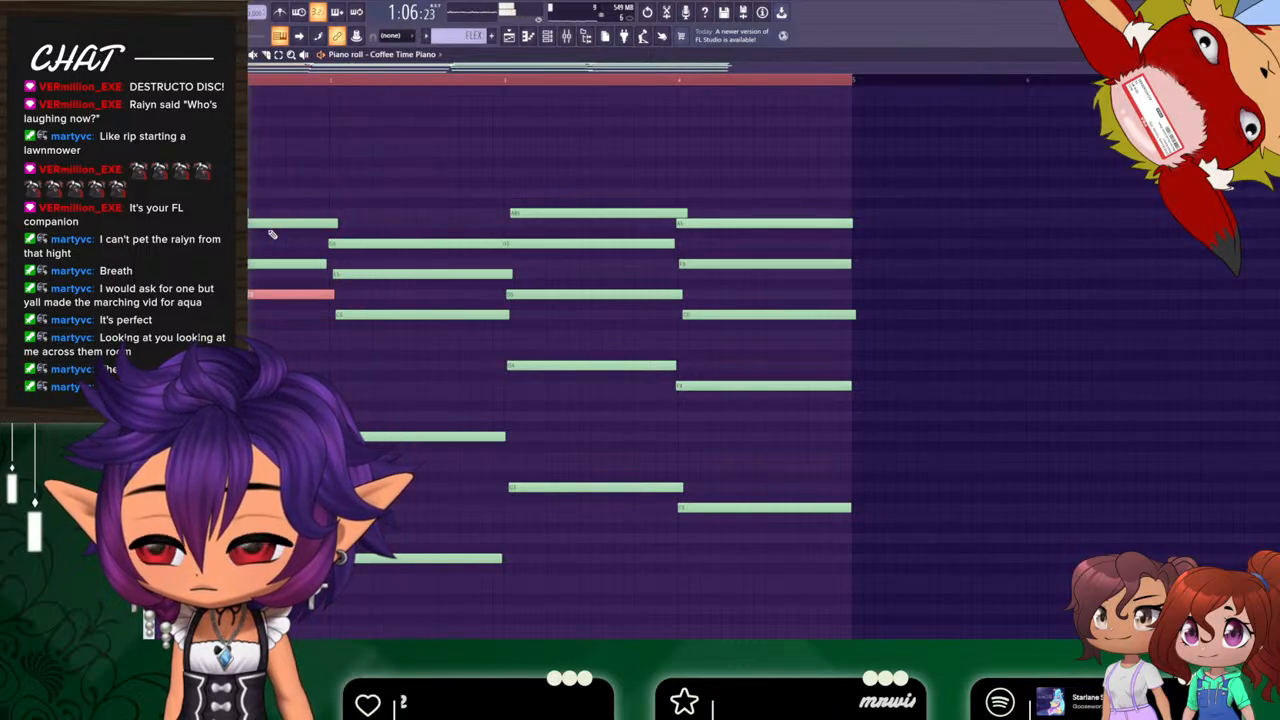
key(space)
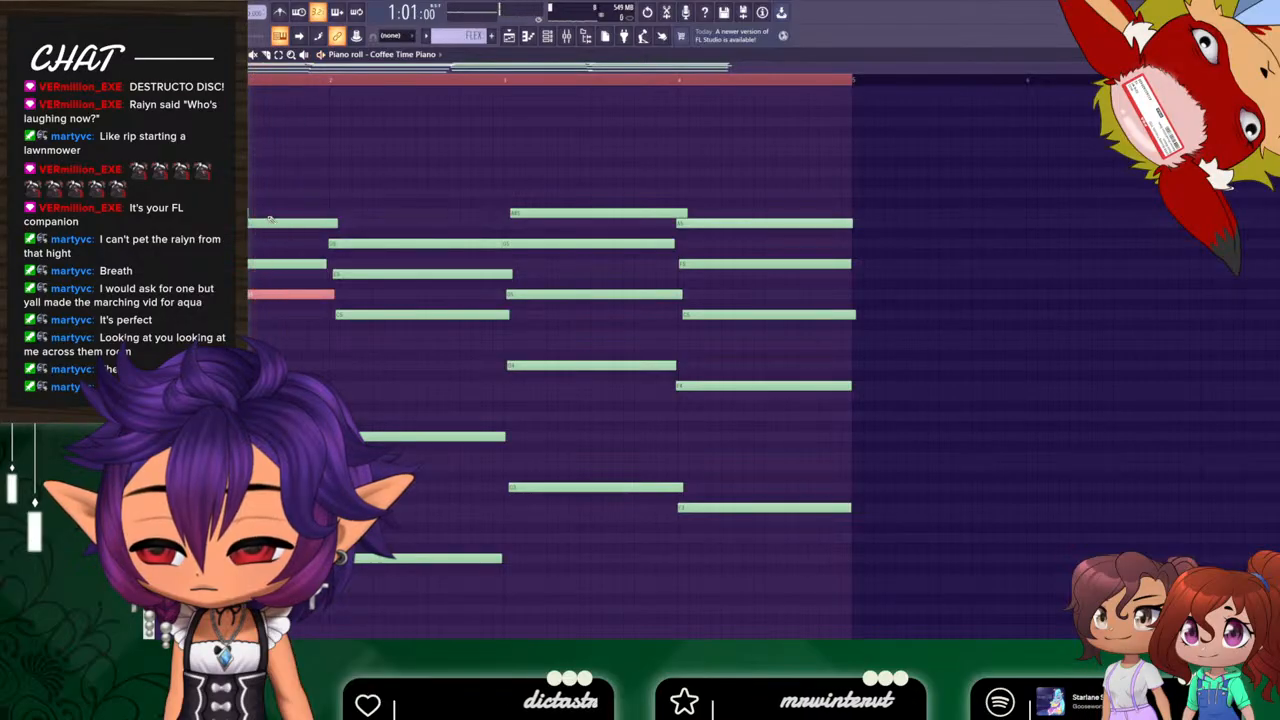
ctrl+click(280, 217)
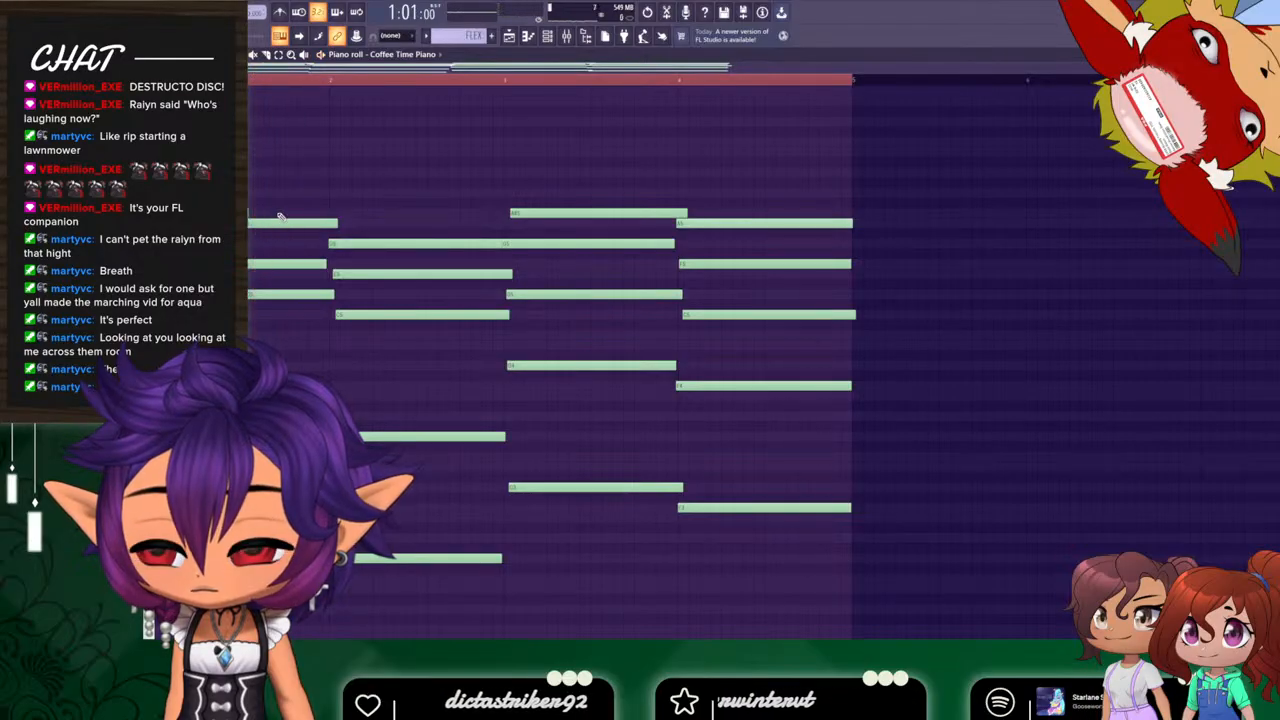
ctrl+right_click(280, 216)
ctrl+right_click(280, 216)
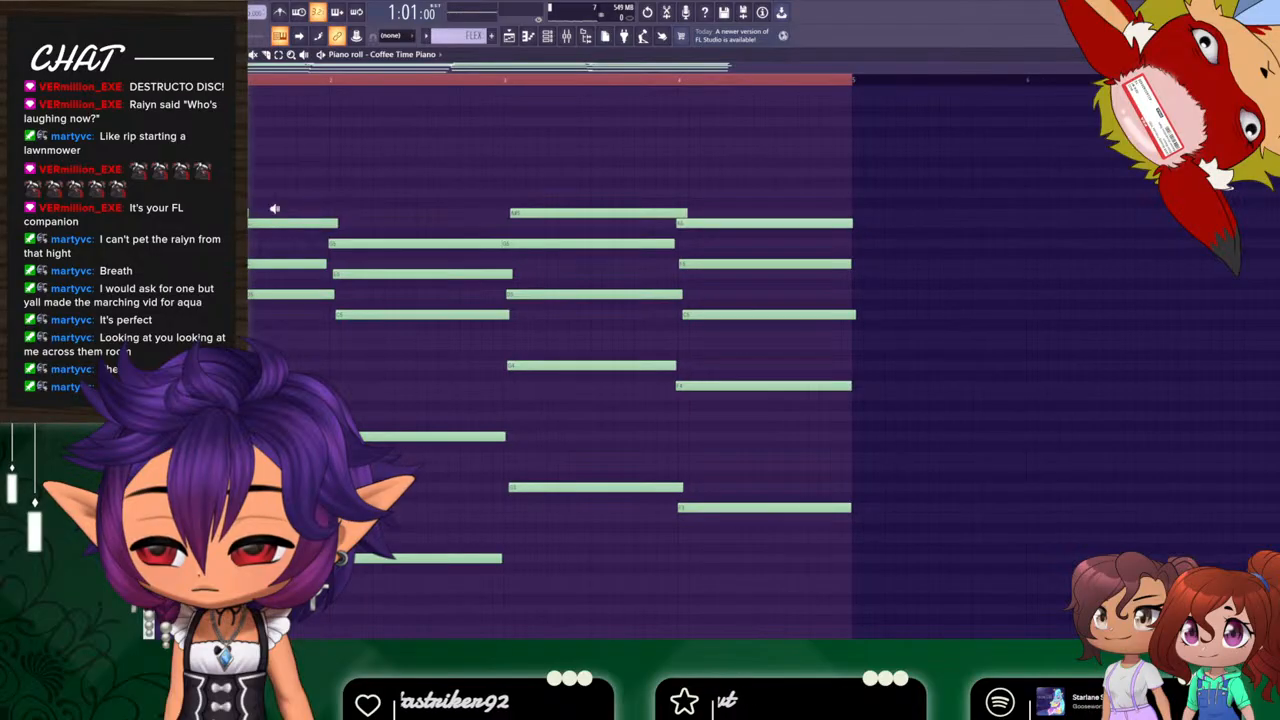
key(space)
key(space)
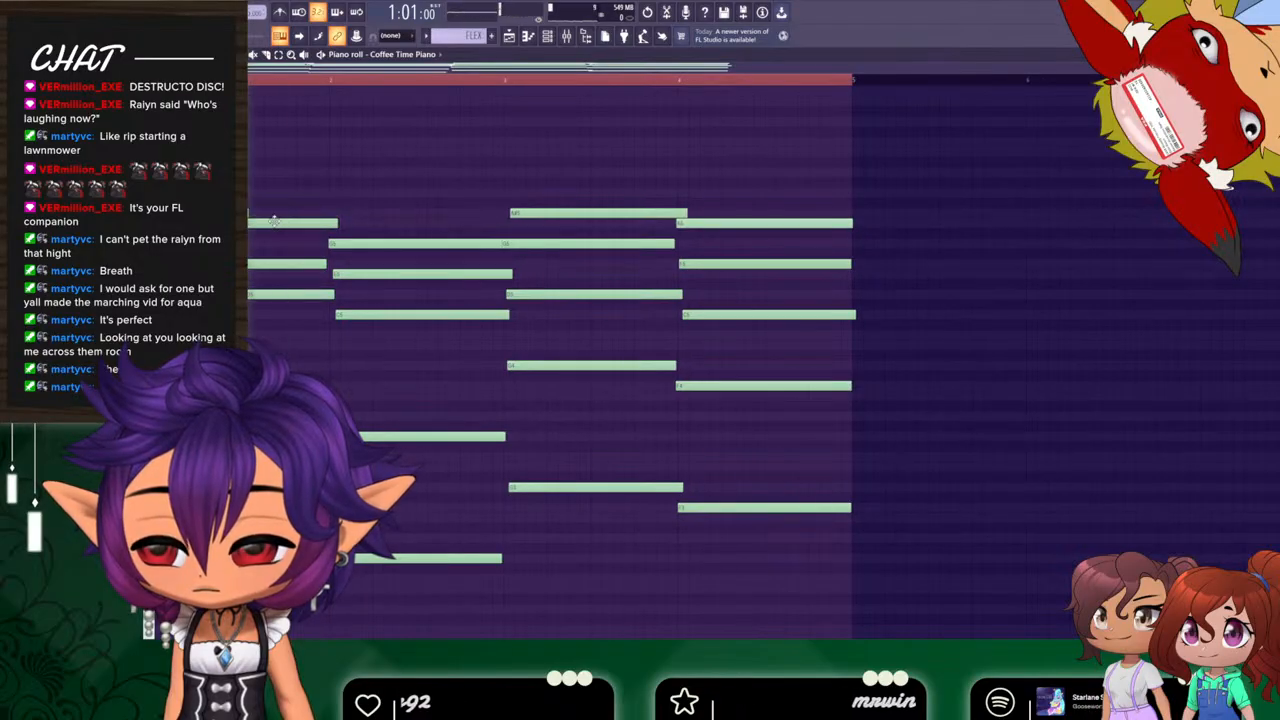
Try the upper inner note of the first chord two semitones higher and play back the opening.
click(264, 271)
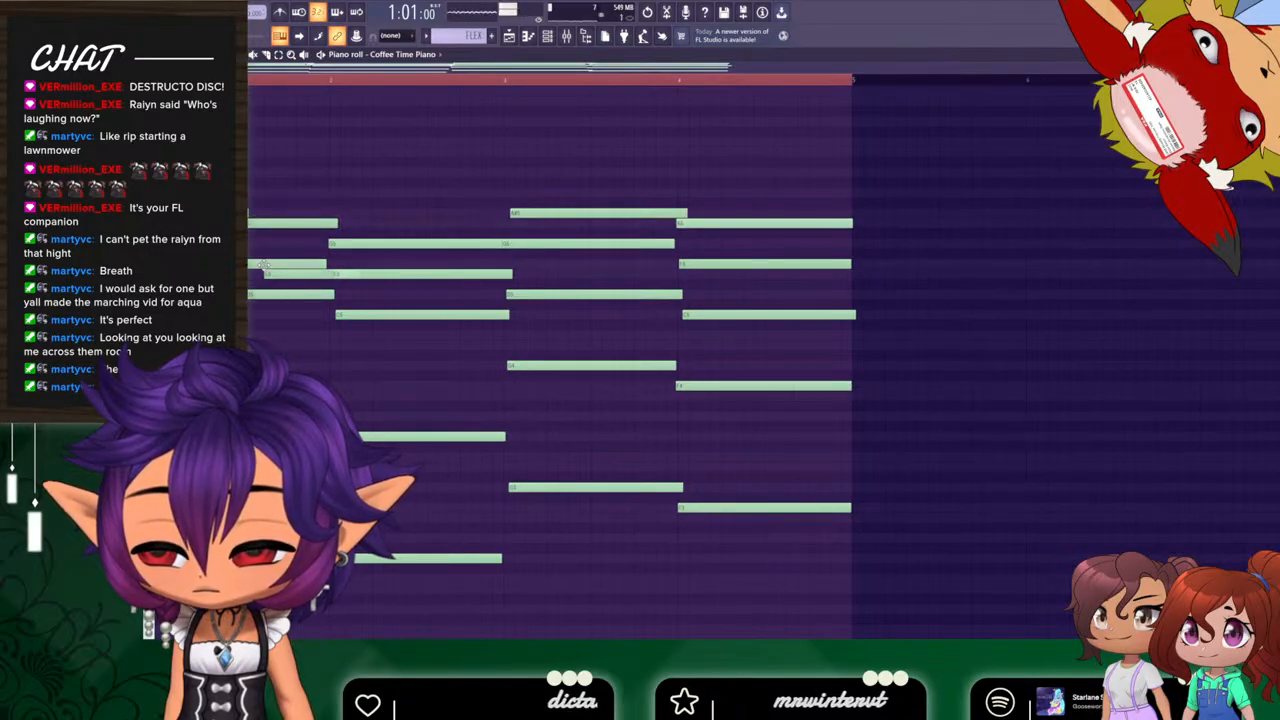
right_click(273, 275)
drag(269, 264, 268, 243)
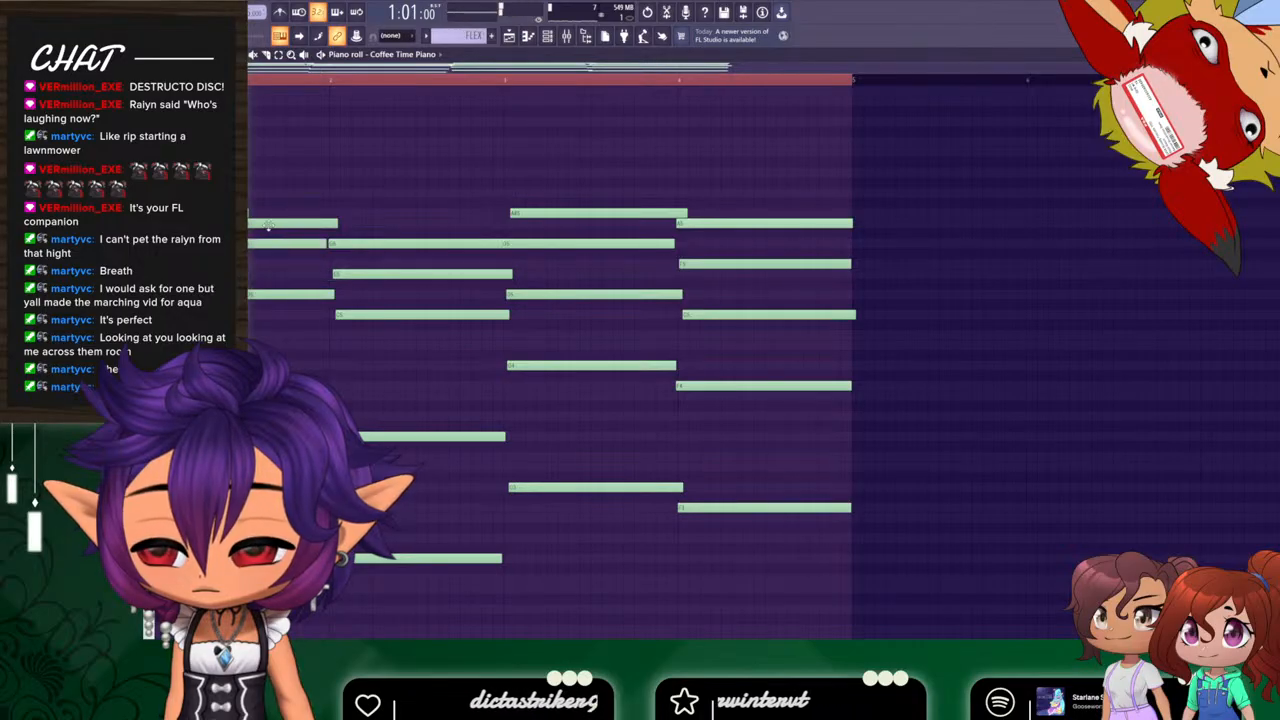
key(space)
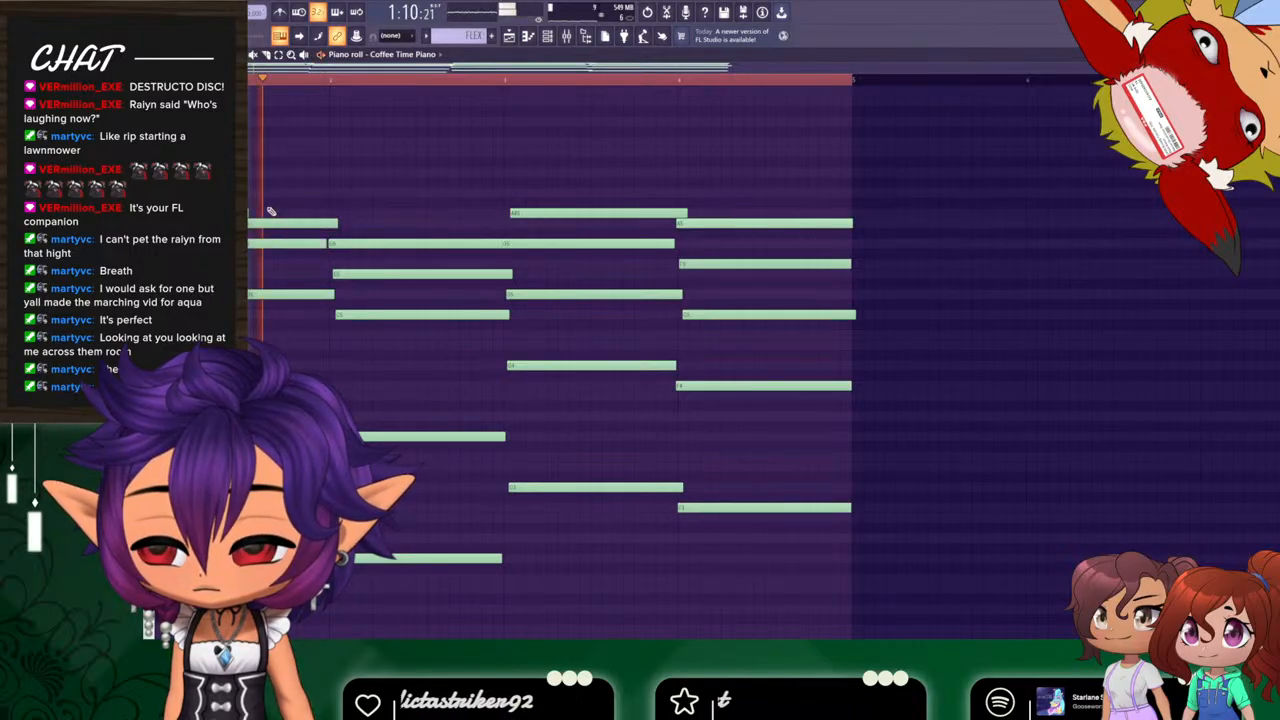
key(space)
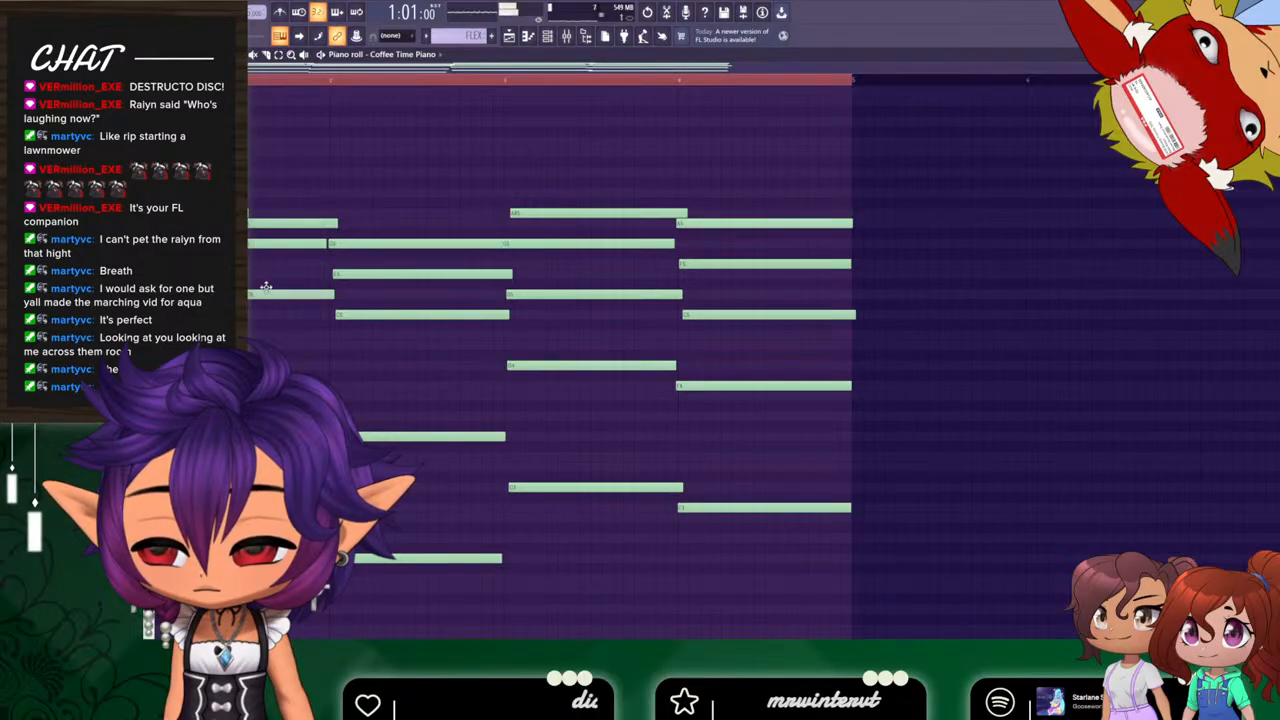
Raise the first chord's lower inner note two semitones and move the upper inner note back down two semitones, playing back the result.
drag(266, 288, 270, 268)
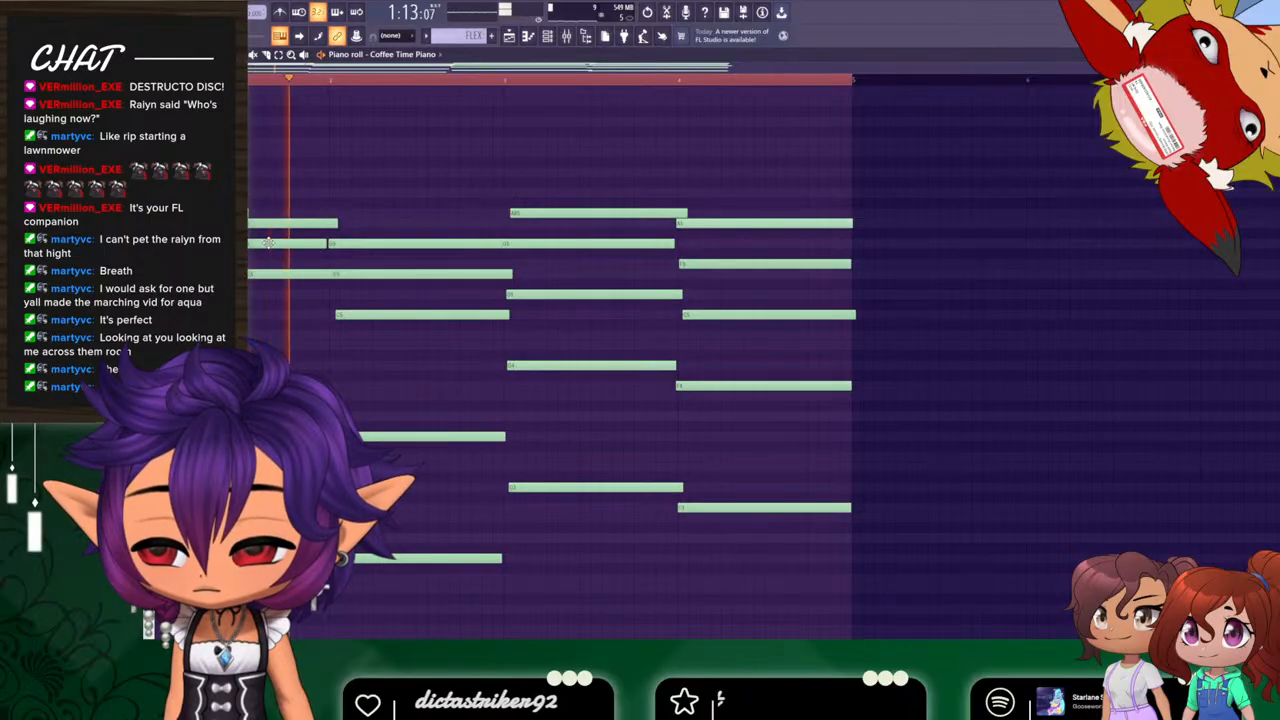
key(space)
drag(267, 248, 268, 262)
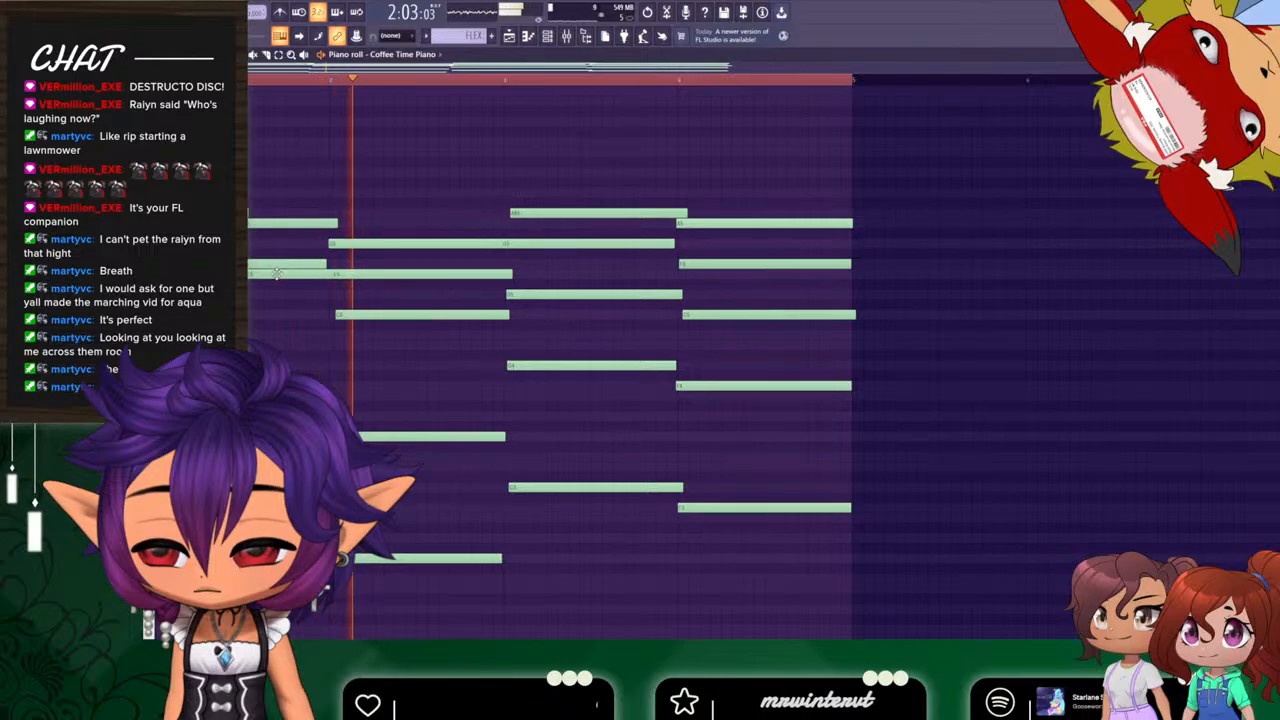
key(space)
Move the first chord's lower inner note down eleven semitones and play back the progression.
drag(276, 273, 265, 385)
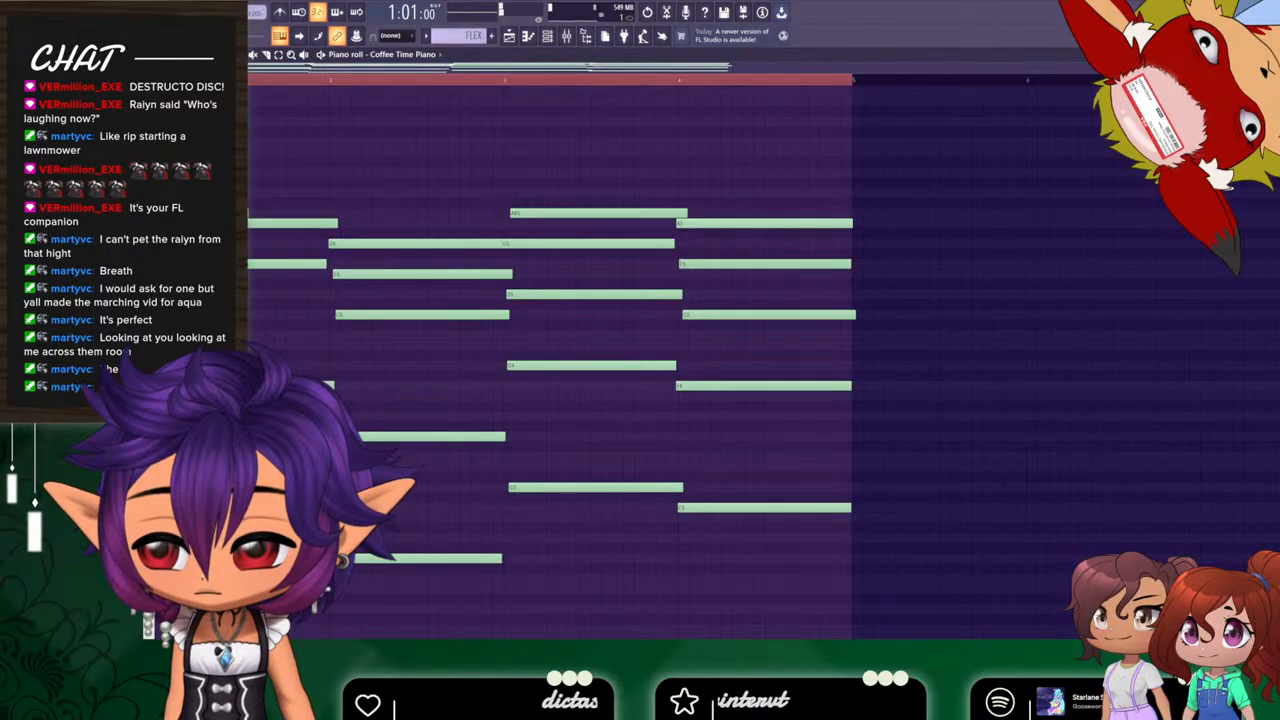
key(space)
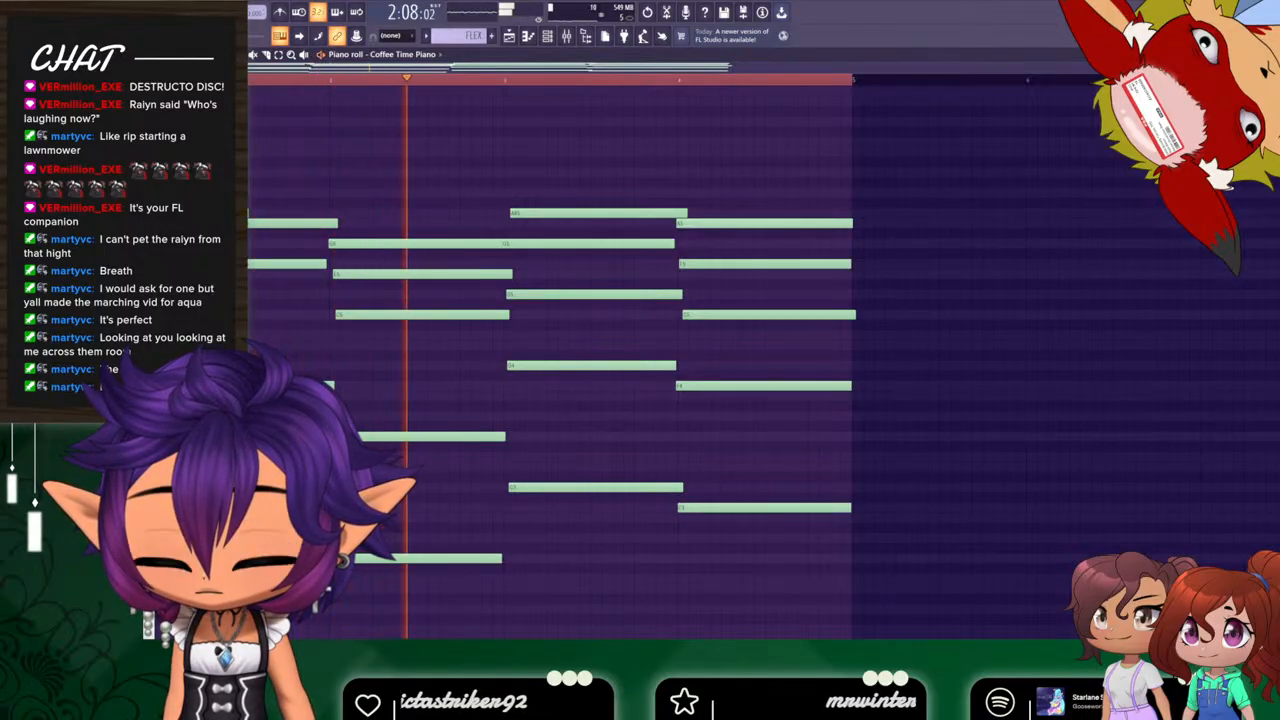
key(space)
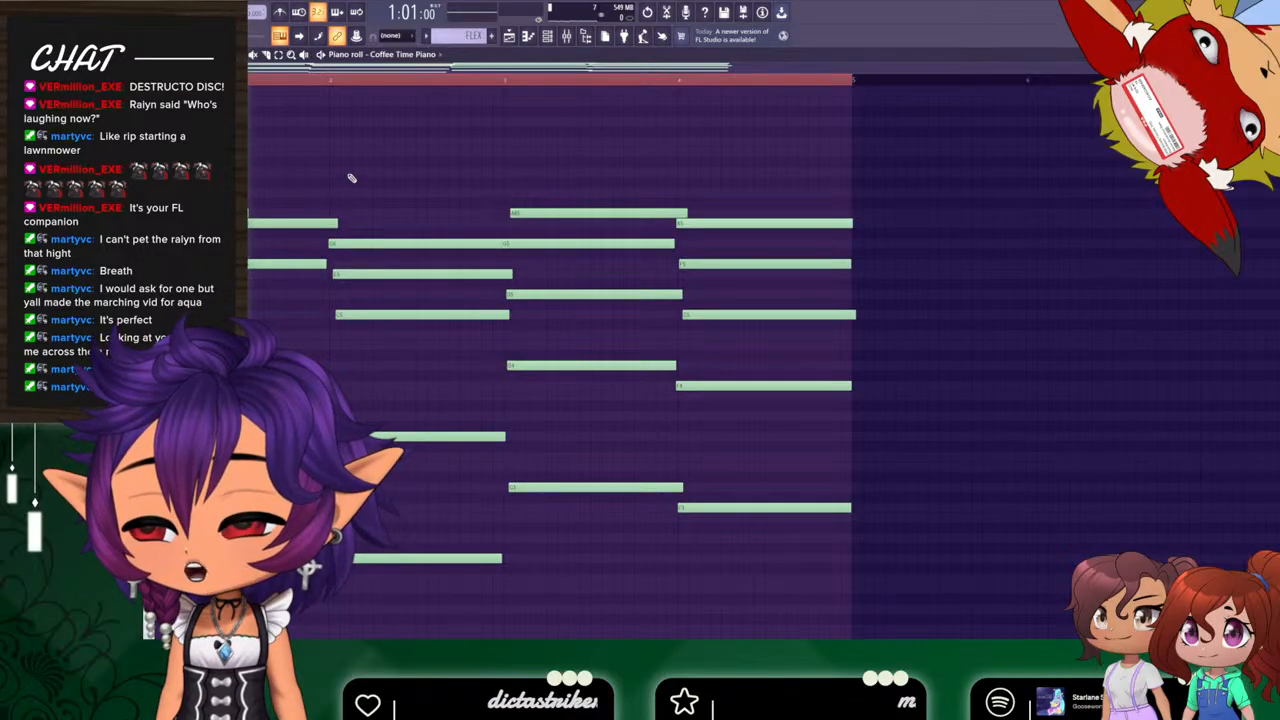
Try an extra note above the first chord, move it down ten semitones, and delete it after listening.
drag(285, 194, 315, 202)
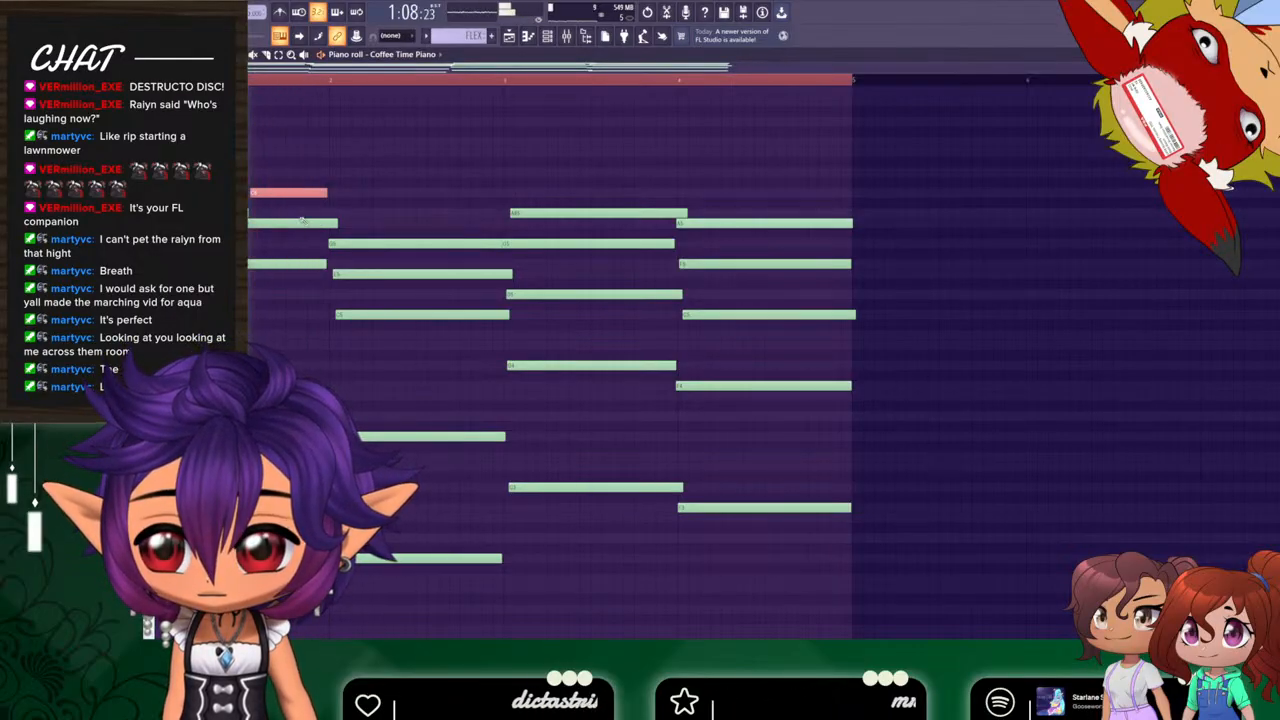
key(space)
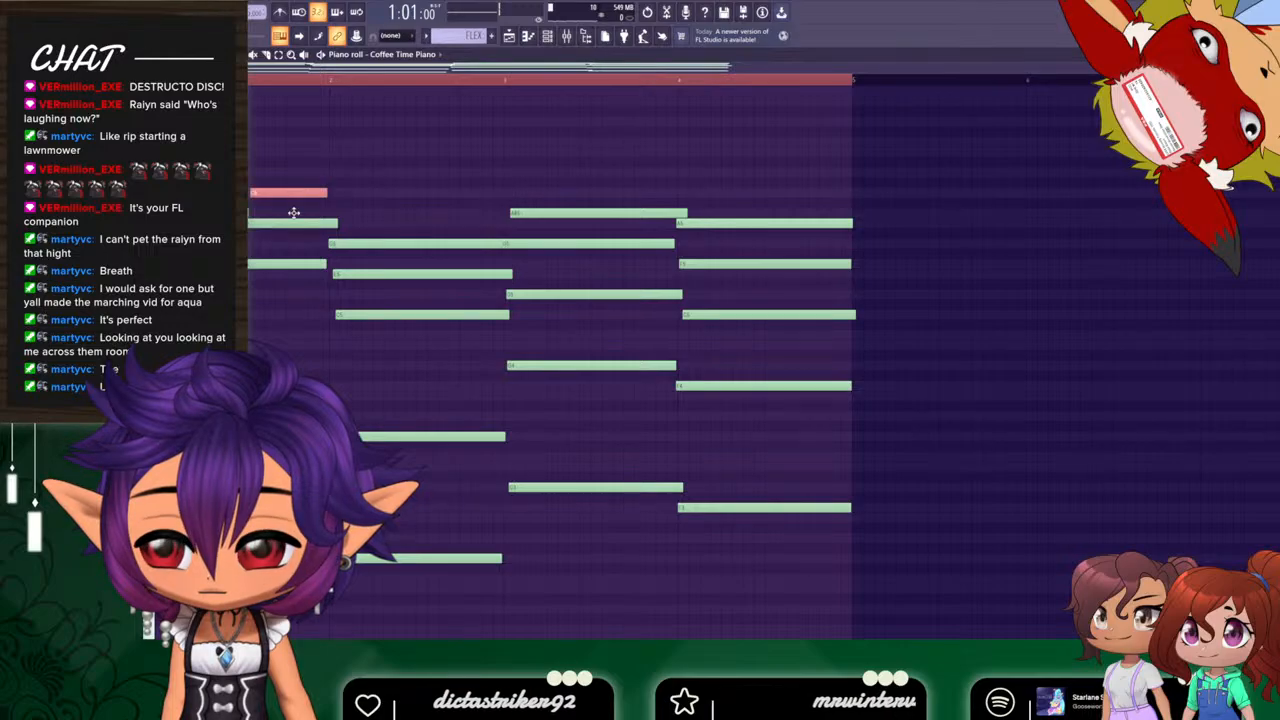
drag(293, 212, 288, 306)
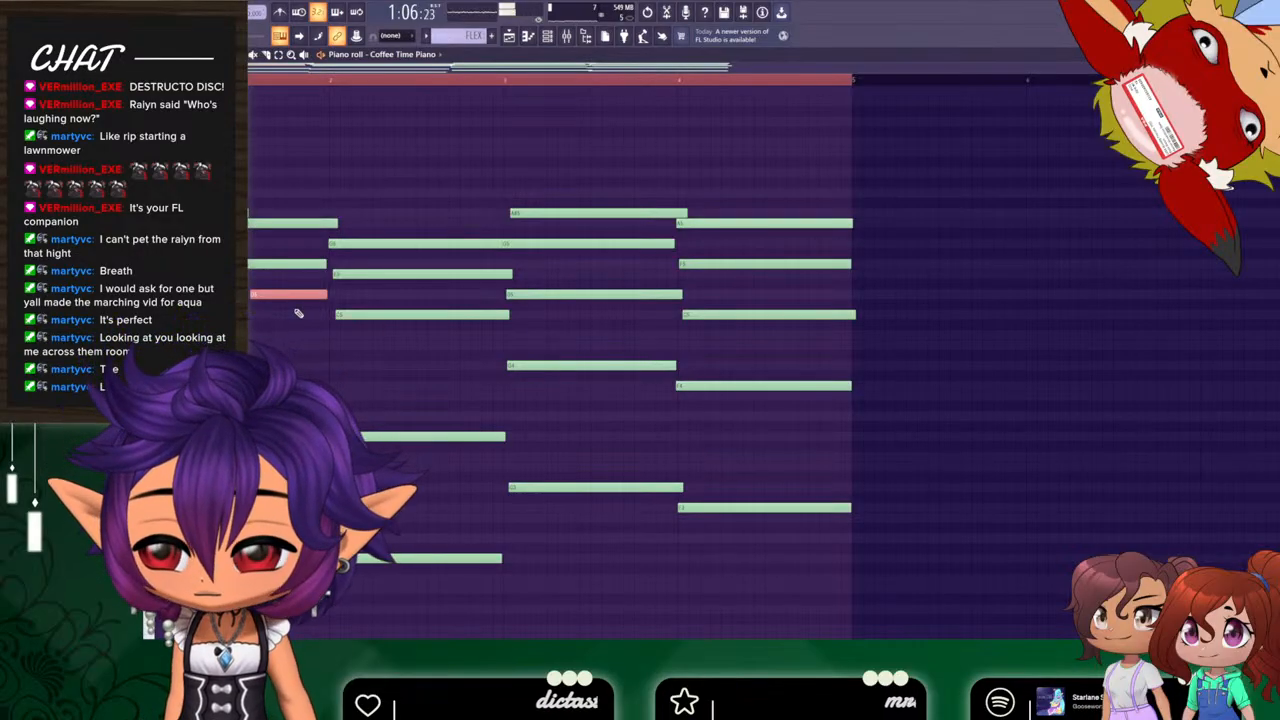
key(space)
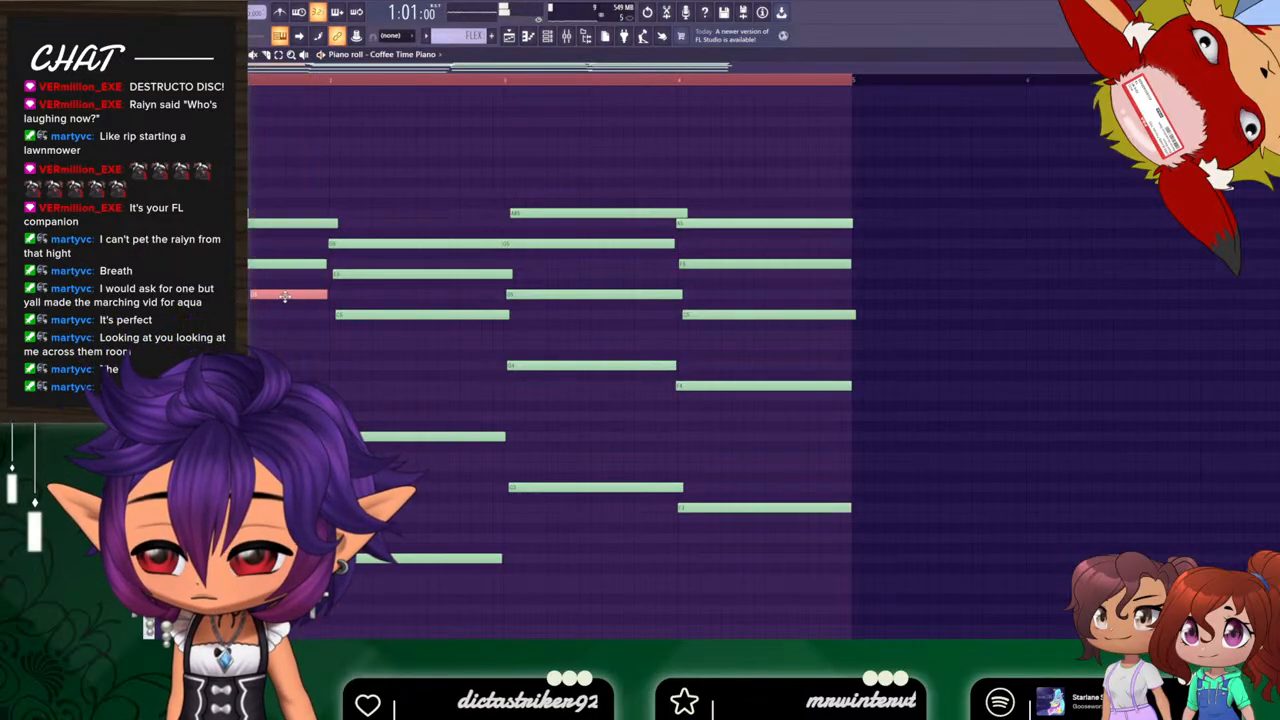
drag(286, 298, 275, 299)
right_click(274, 295)
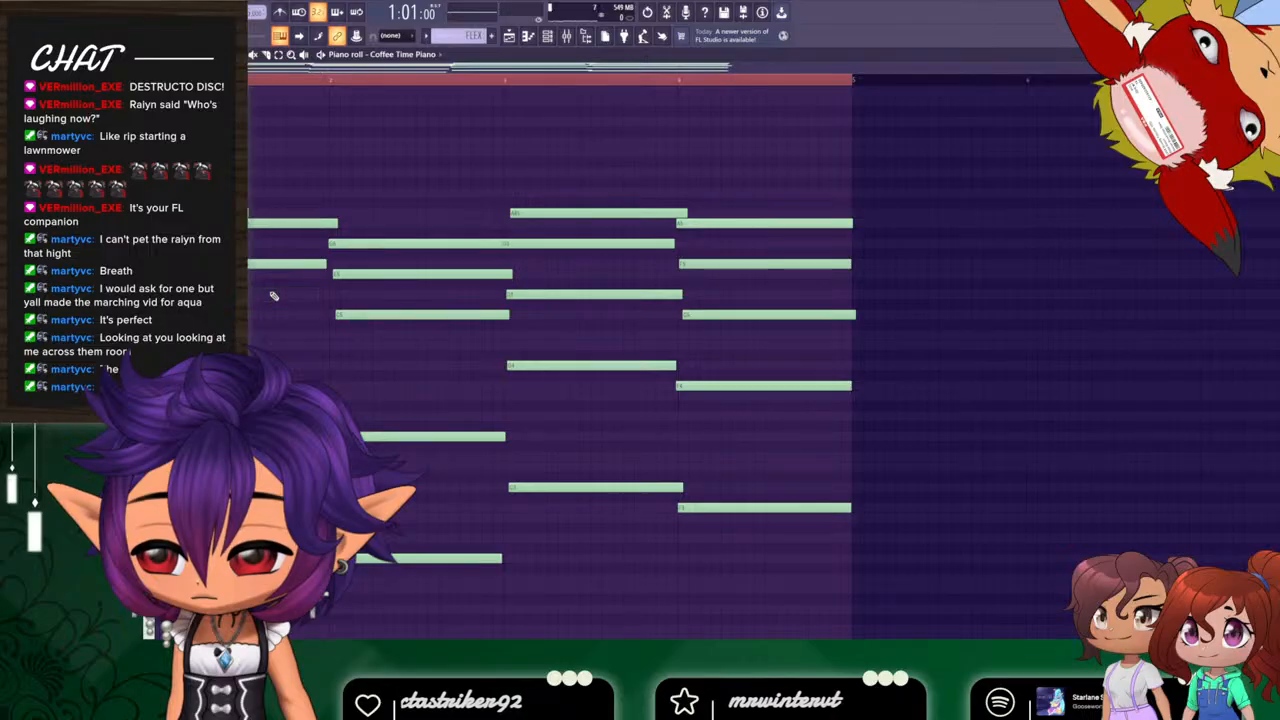
Replay the progression, then delete the first chord's inner note three rows below the chord tones of bar 2's top note level.
key(space)
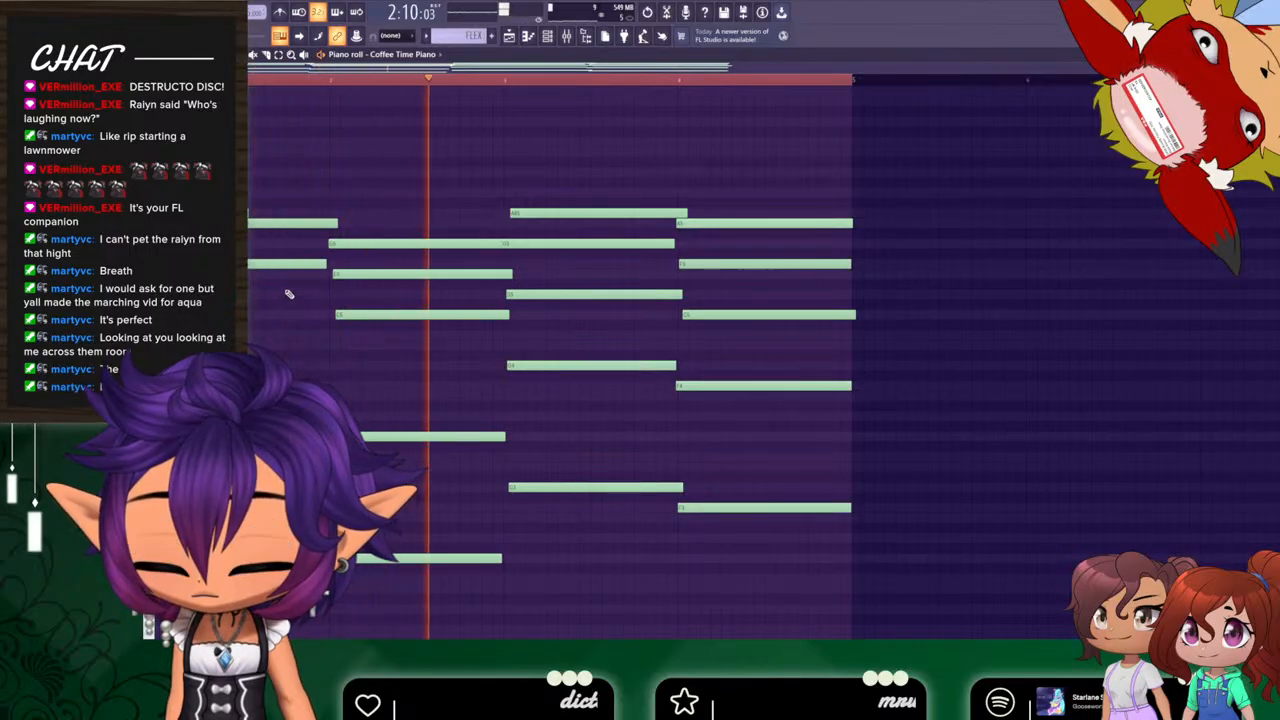
key(space)
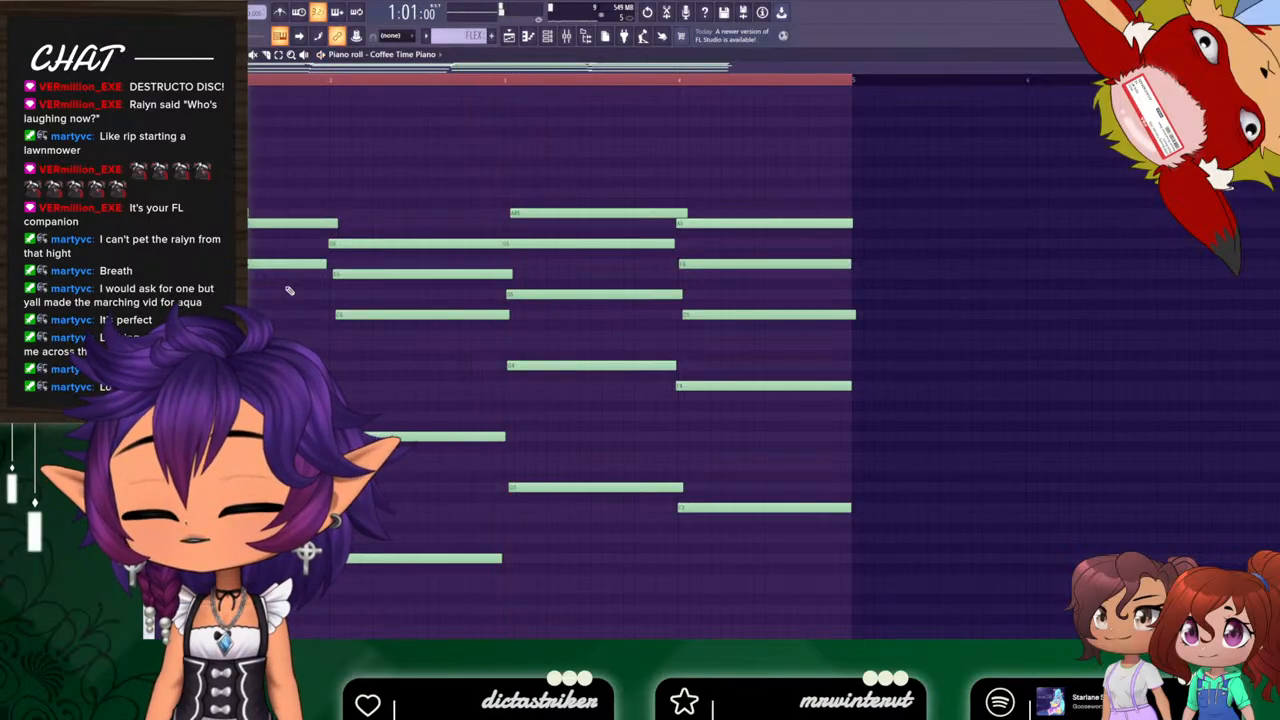
key(space)
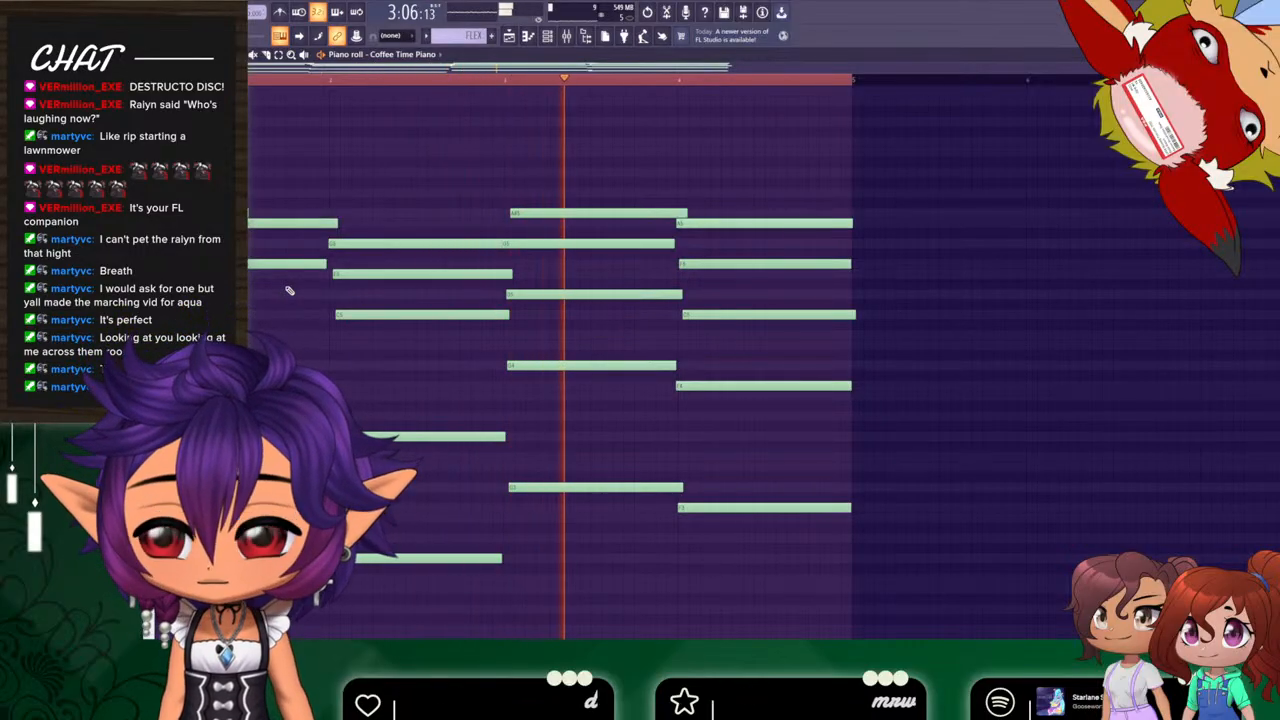
key(space)
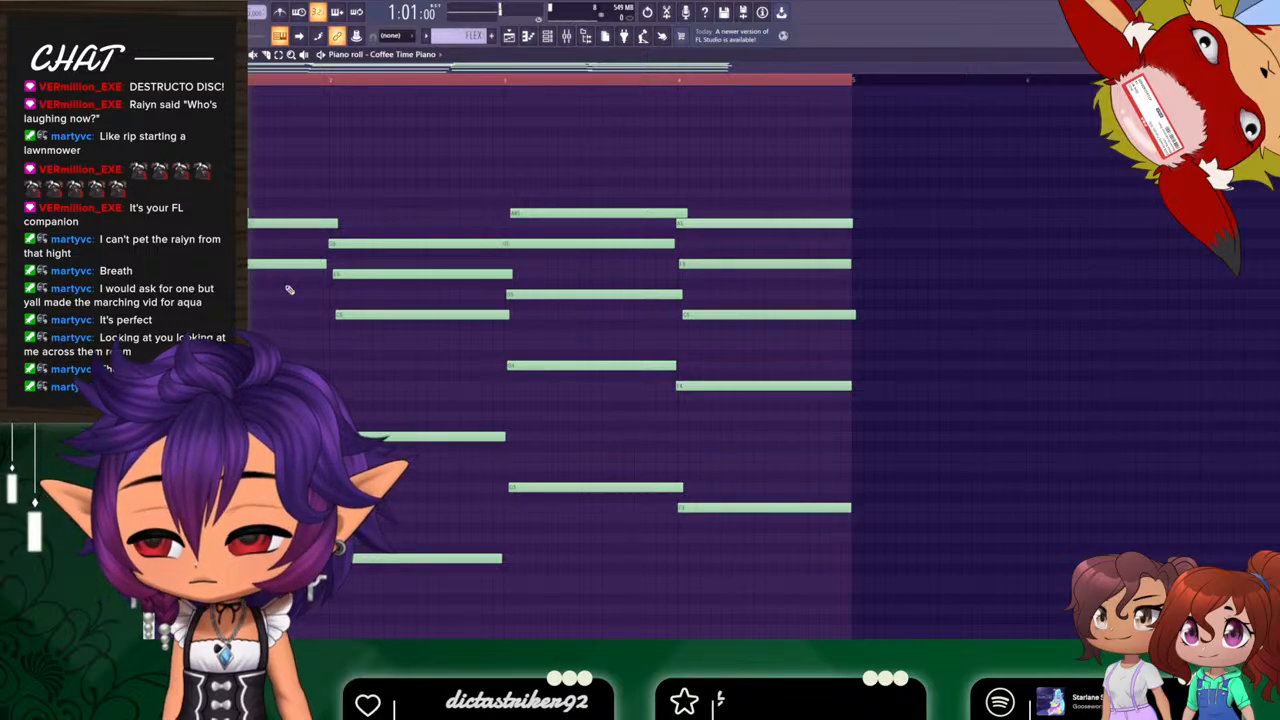
right_click(297, 265)
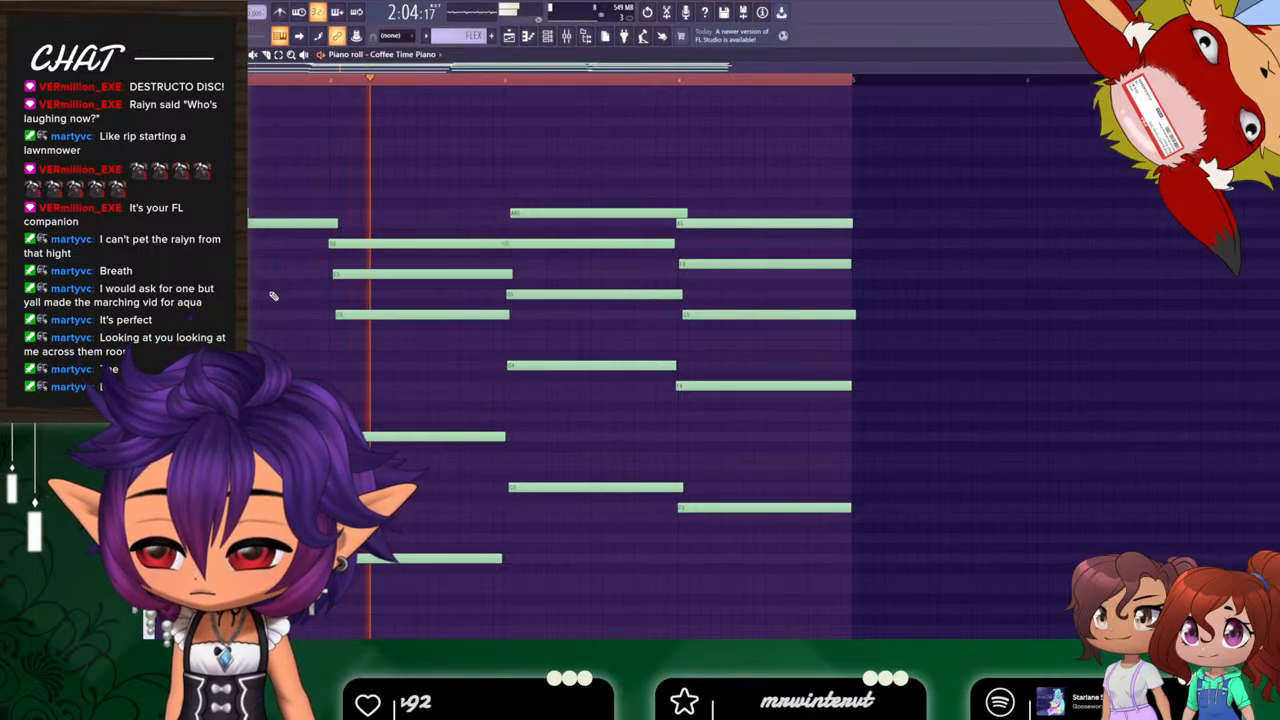
Replay the progression, then extend the first chord's notes to the end of bar 1, leaving its second-highest note short.
key(space)
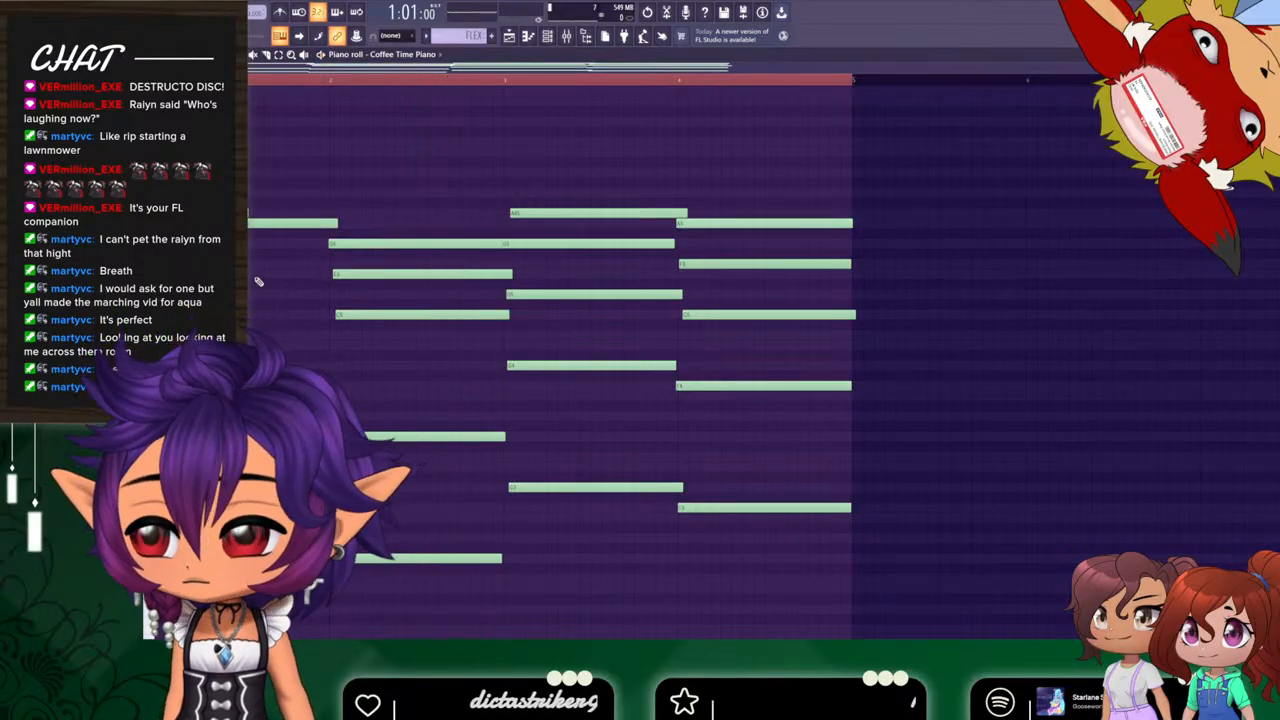
key(space)
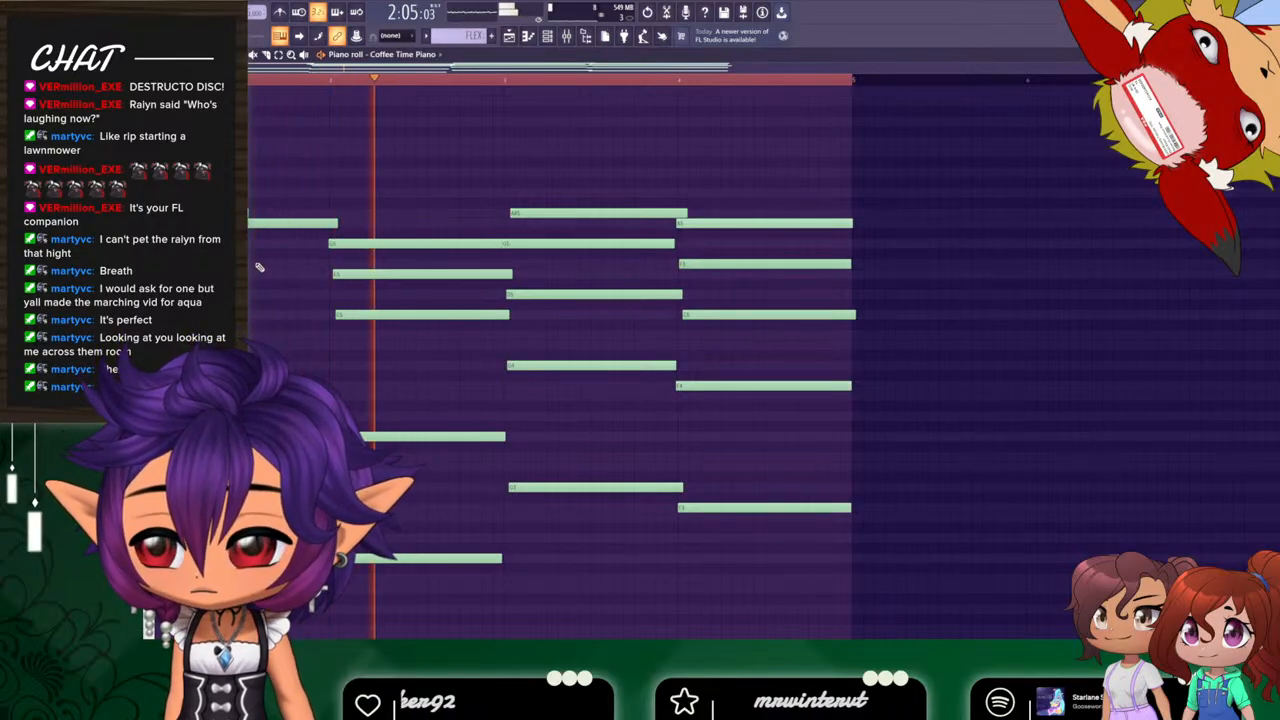
key(space)
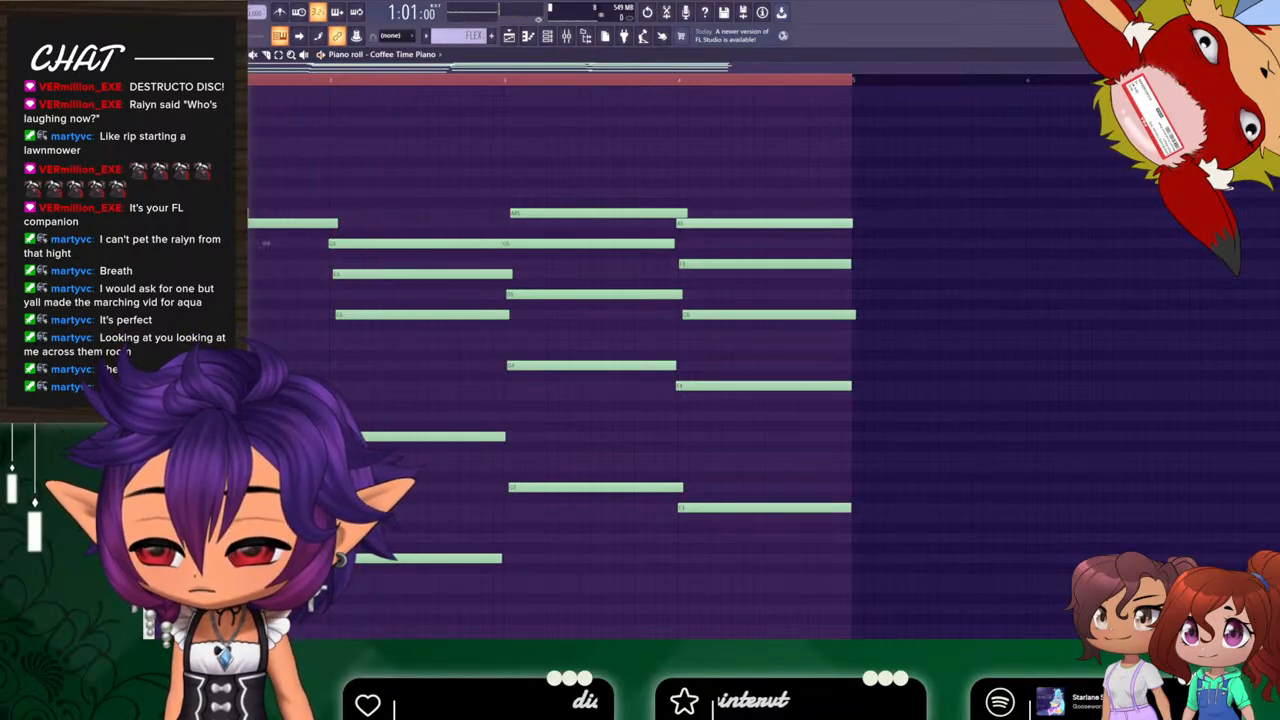
drag(248, 294, 325, 293)
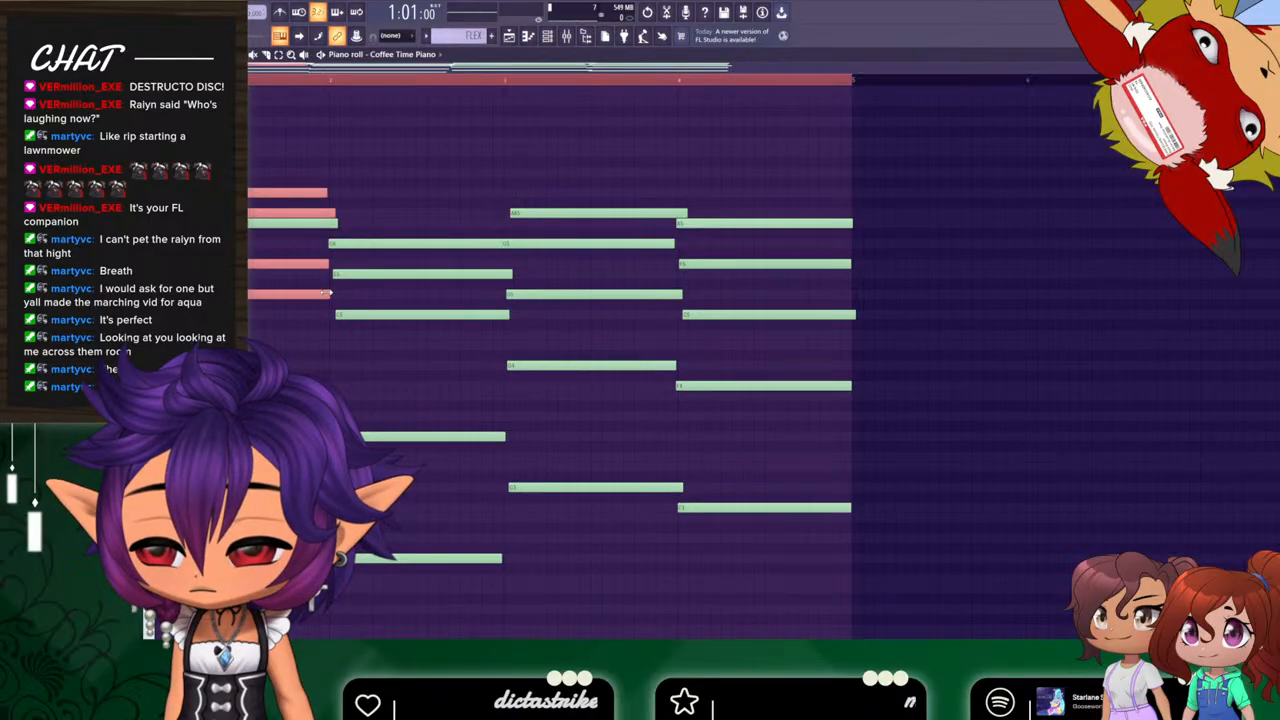
ctrl+click(370, 192)
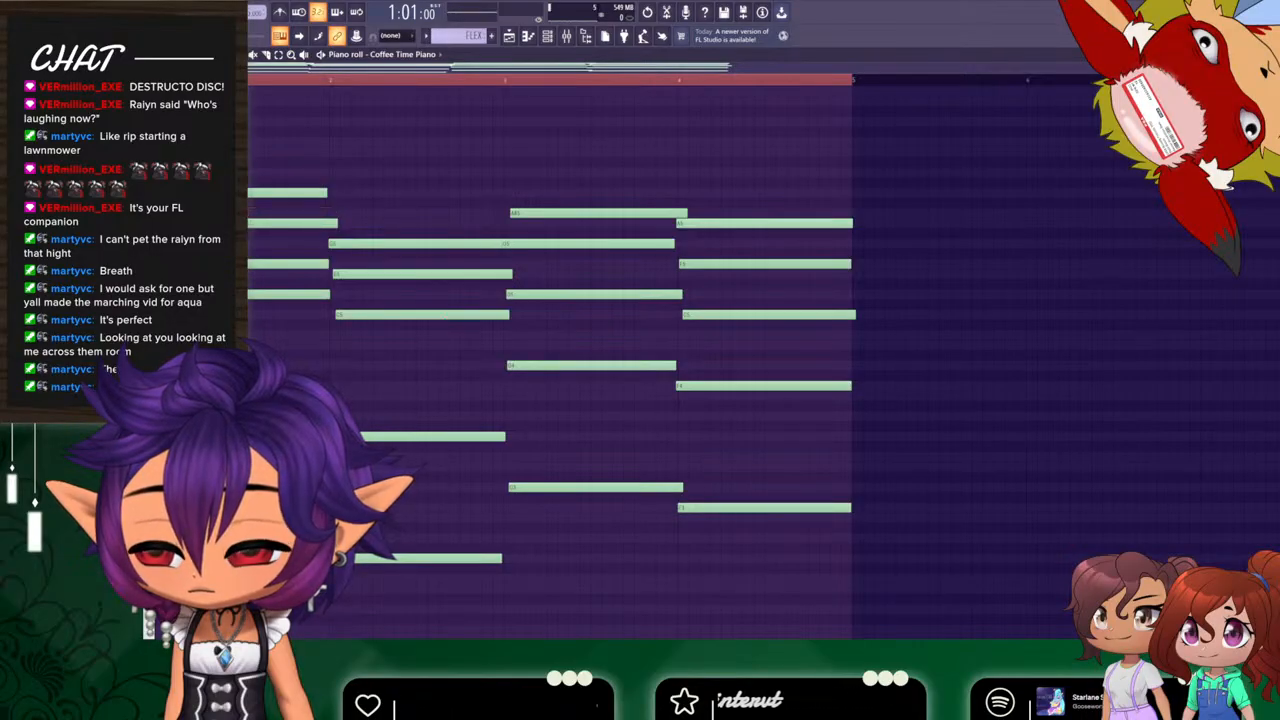
Try an extra note above the third chord in the second half of bar 3 while listening back.
key(space)
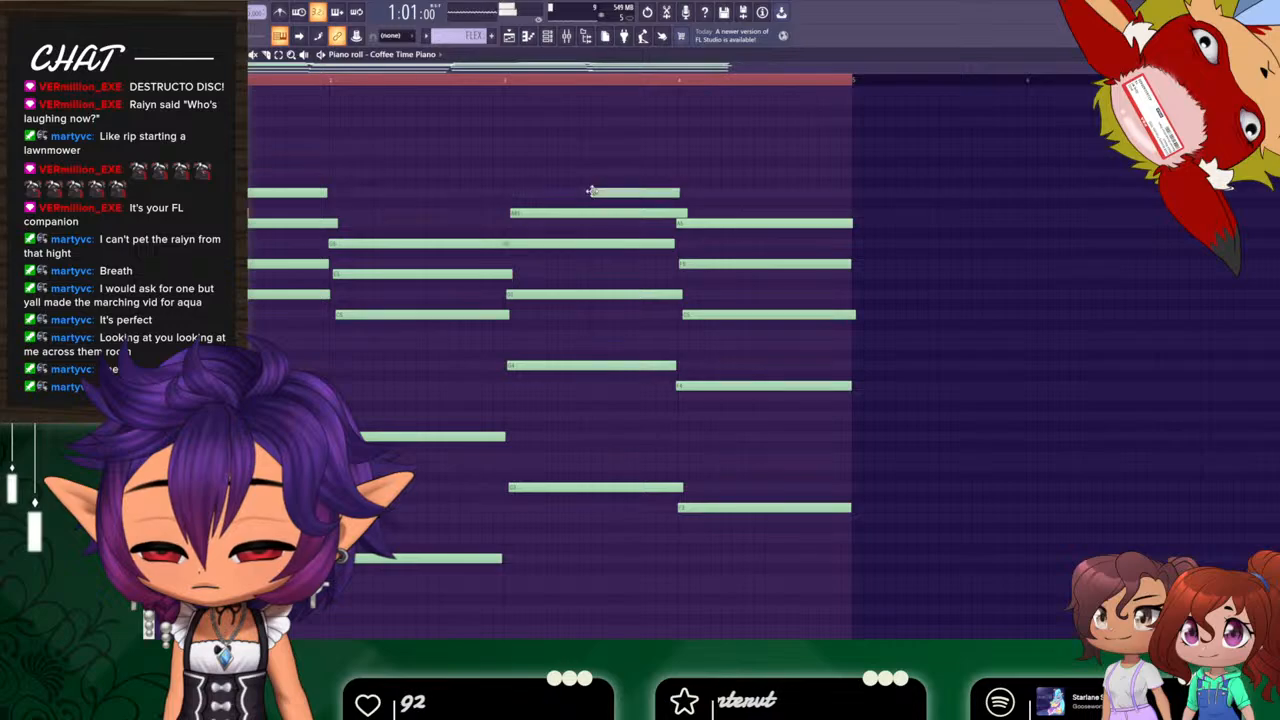
drag(535, 190, 594, 194)
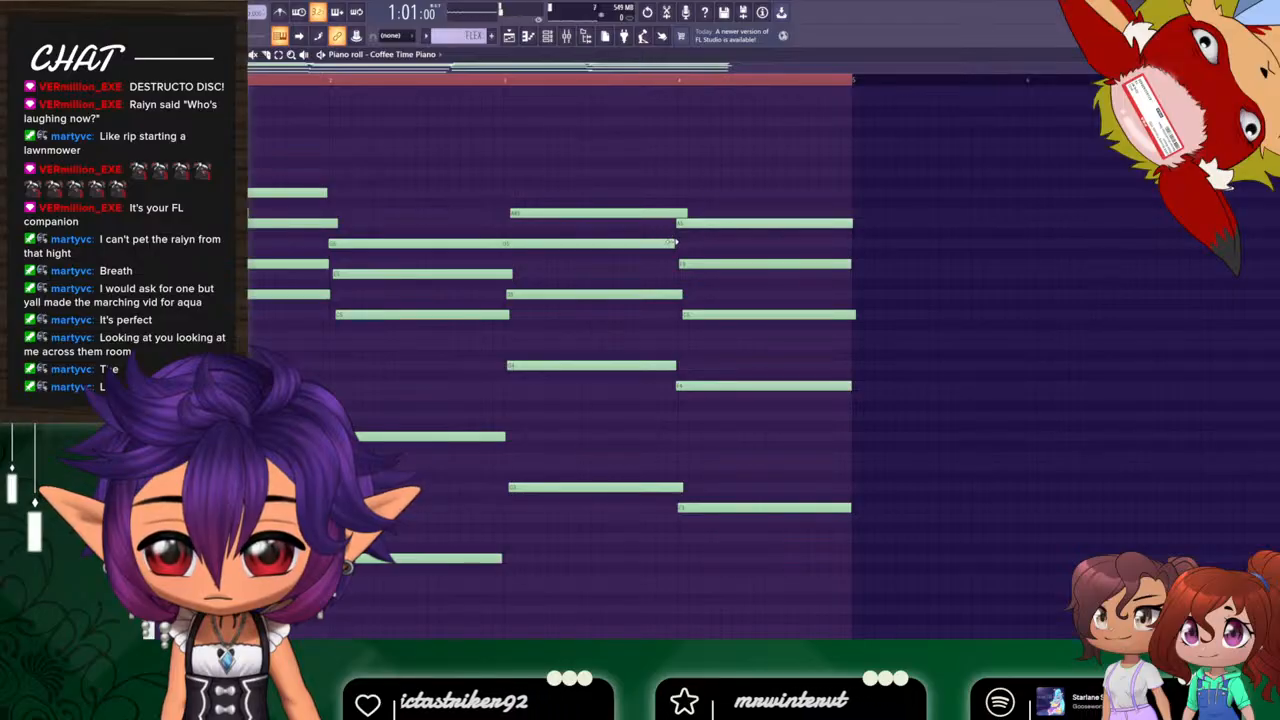
drag(550, 197, 600, 194)
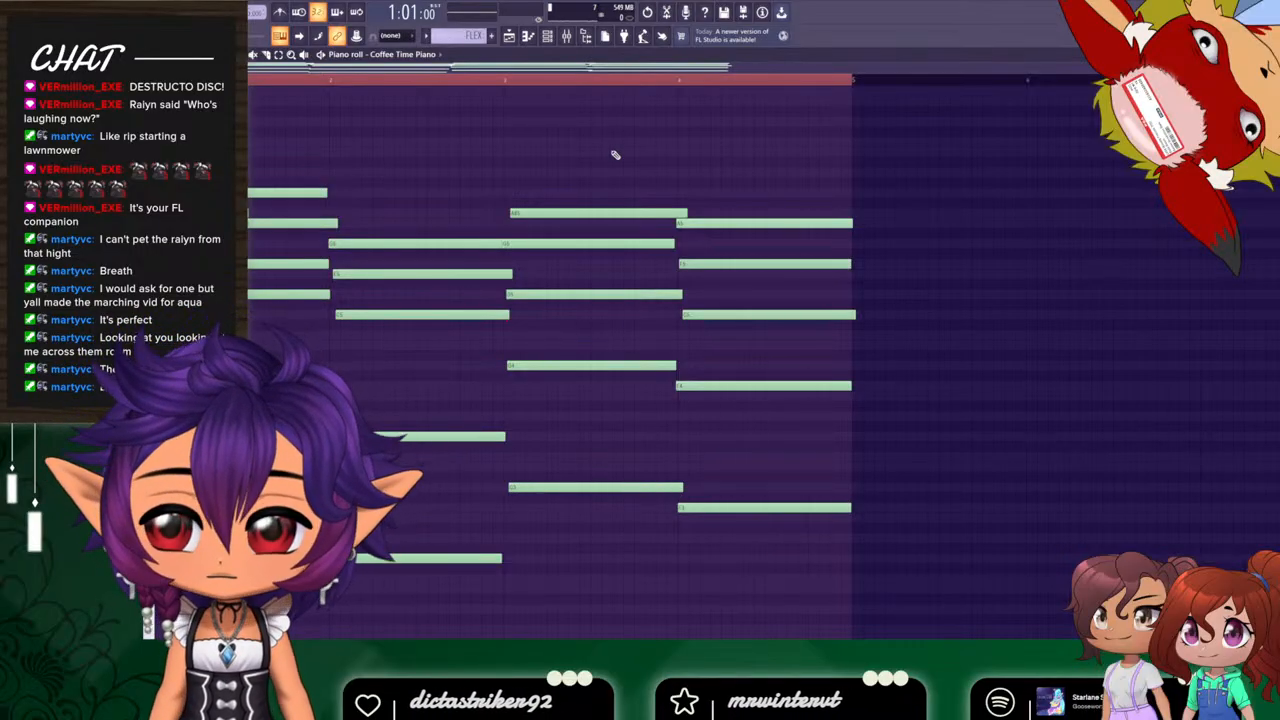
Replay the progression, then shorten the three upper notes of the bar 3 chord to about half a bar.
key(space)
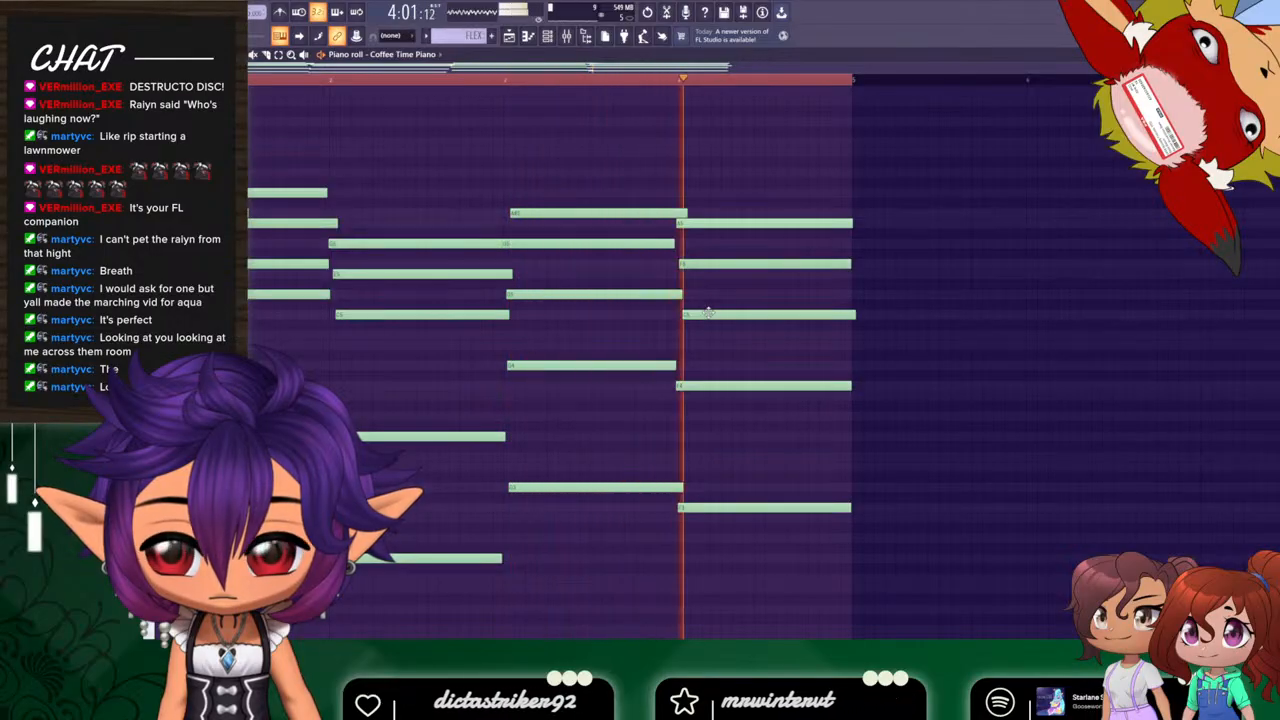
key(space)
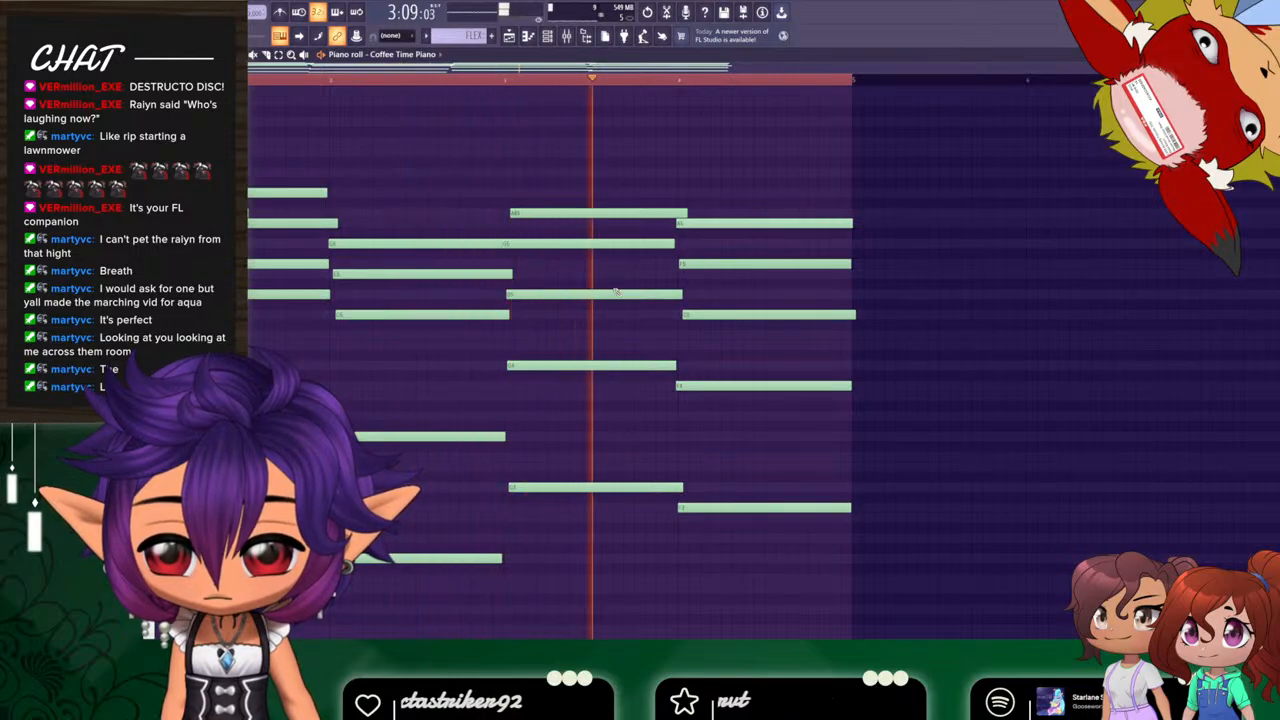
key(space)
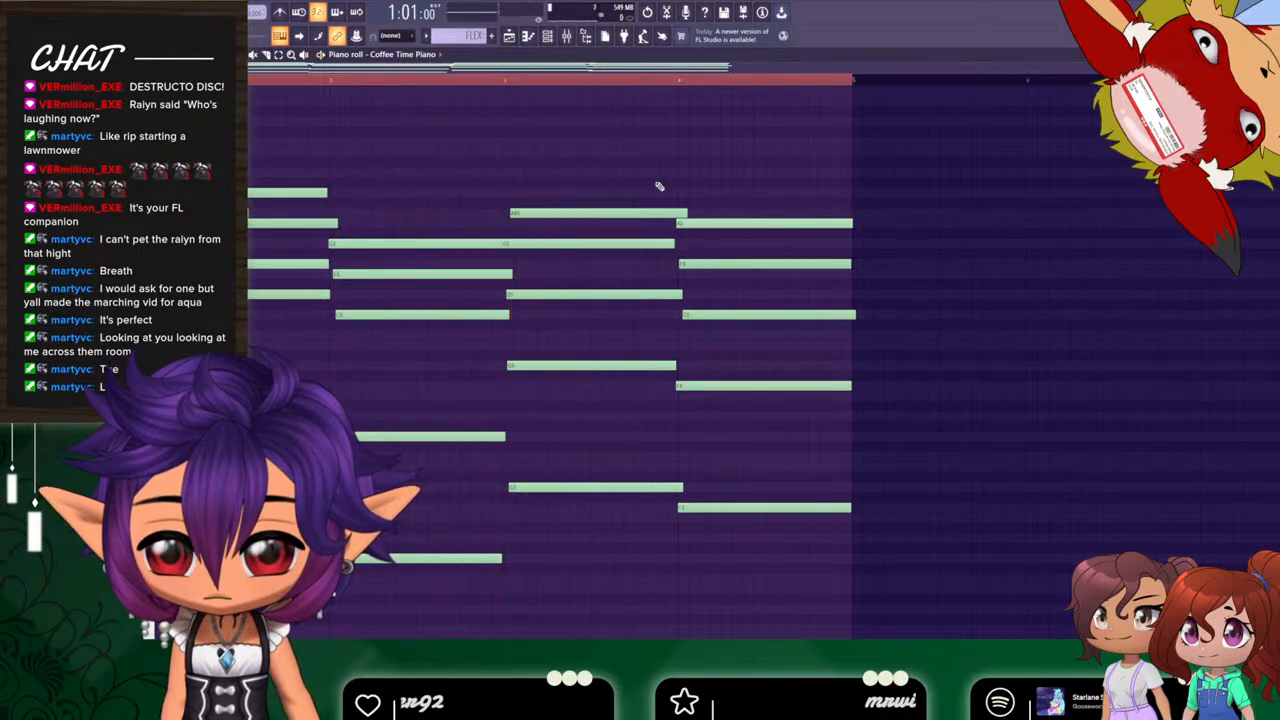
drag(659, 186, 642, 314)
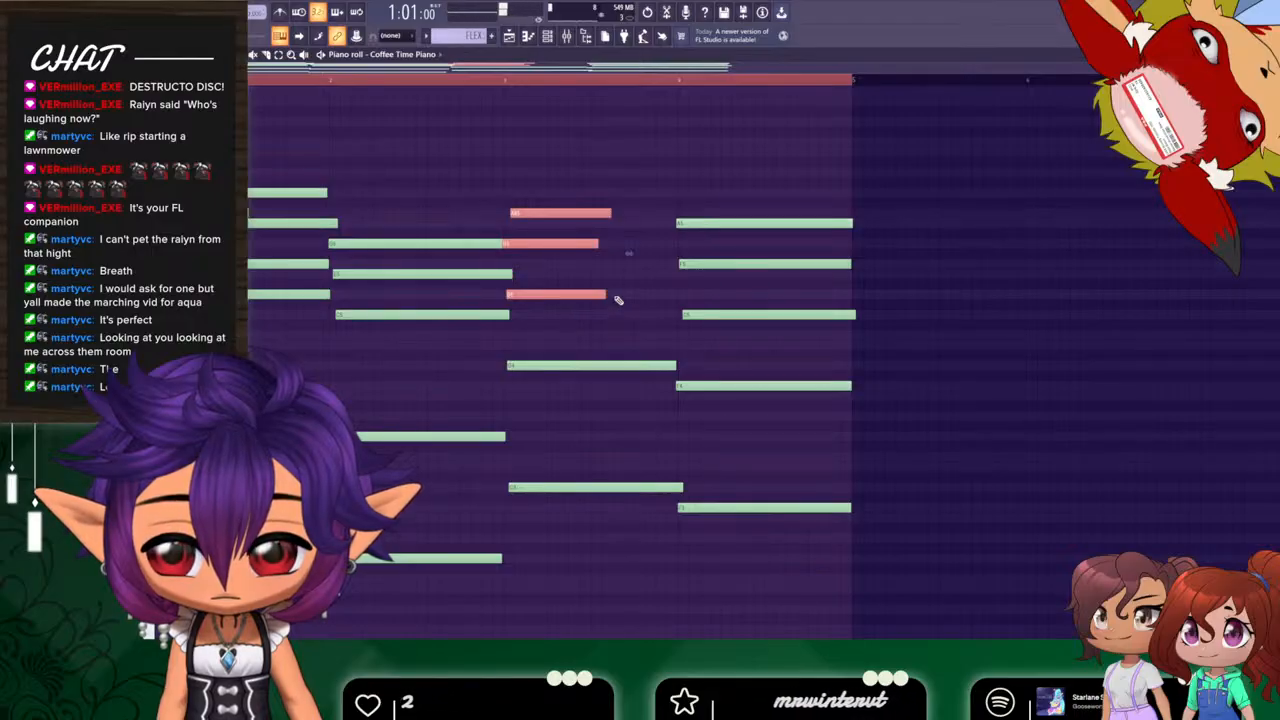
Fill the second half of bar 3 with two notes at bar 4's two highest pitches, ending where bar 4 starts.
click(610, 264)
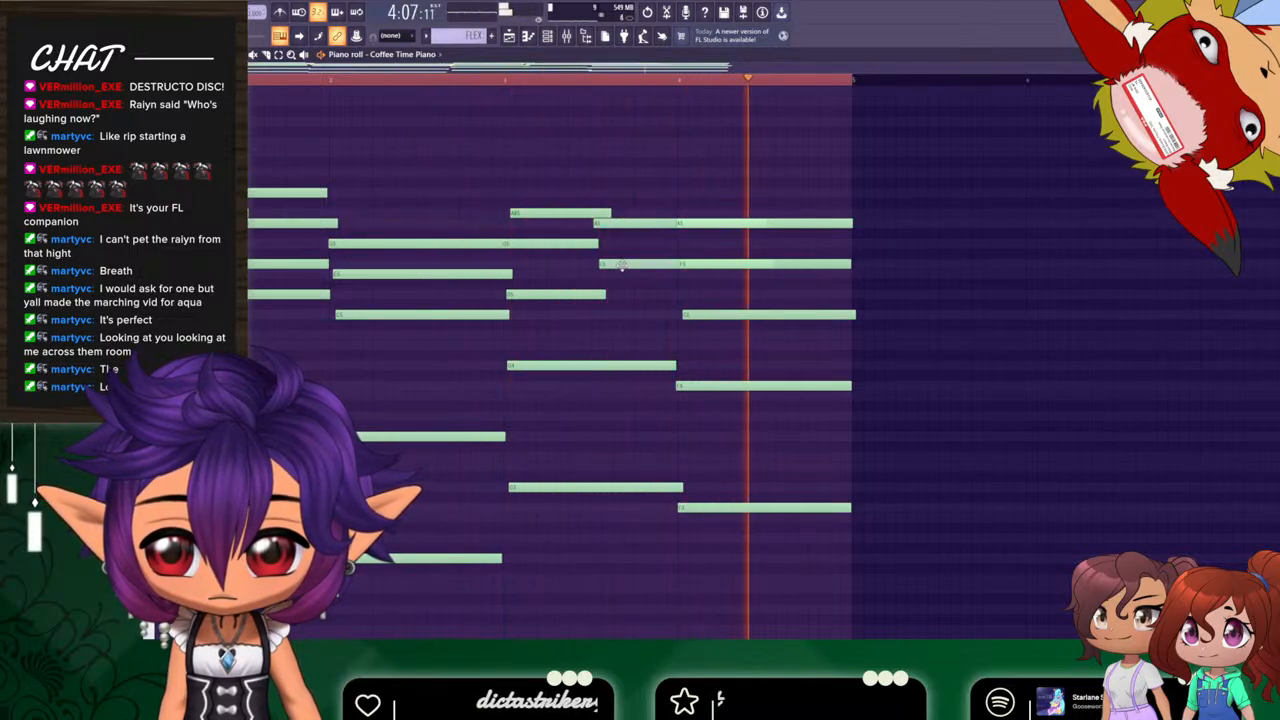
drag(640, 200, 656, 275)
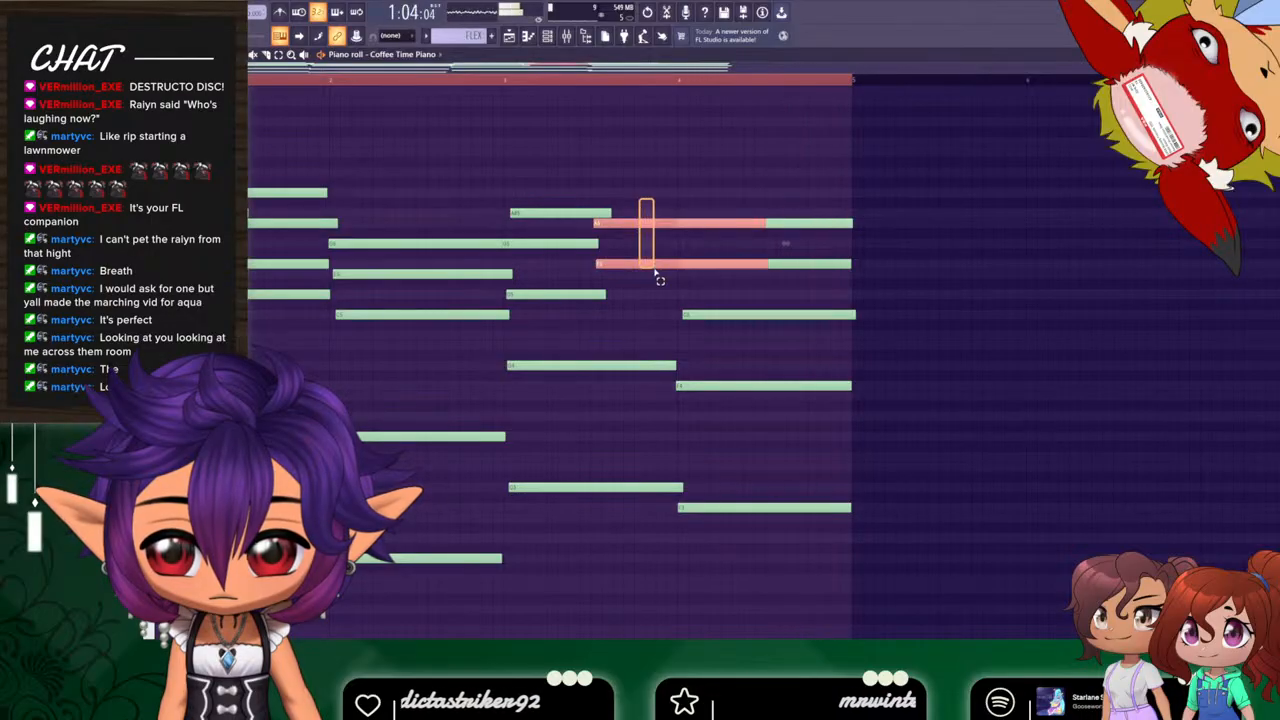
drag(768, 226, 683, 239)
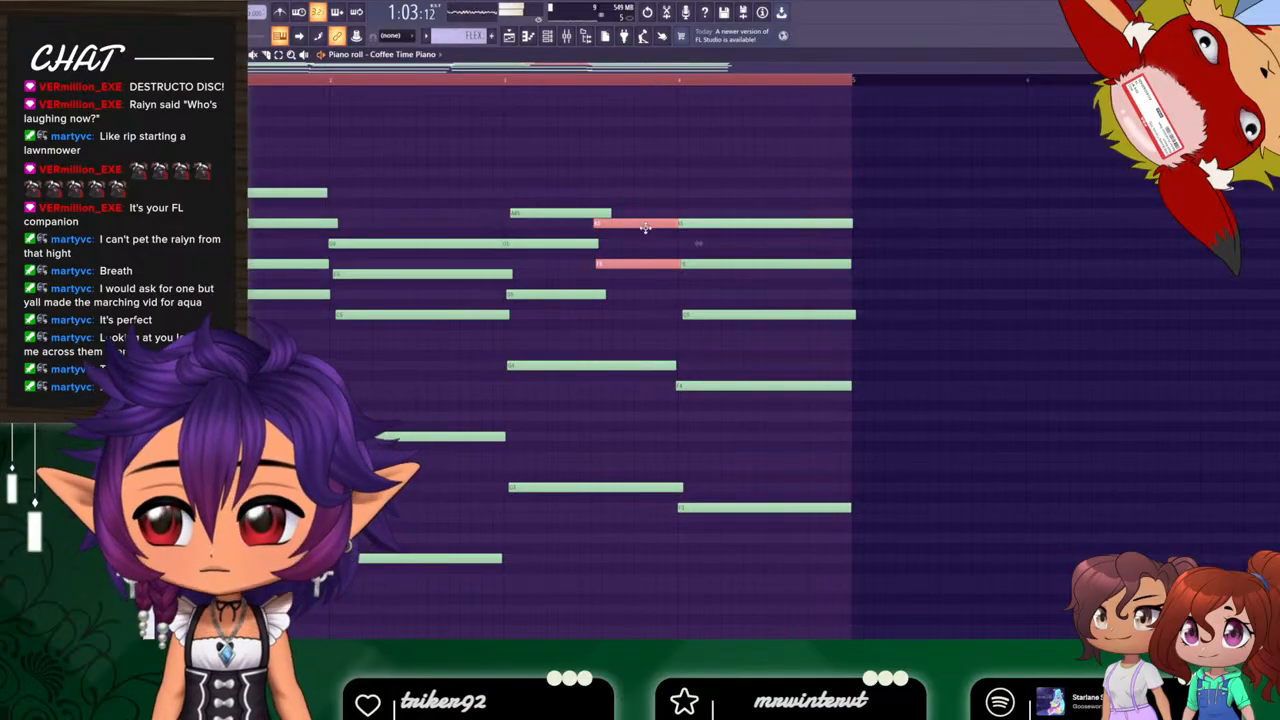
Show the playlist arrangement and listen to the eight-bar loop with piano, drums and clock together.
click(512, 38)
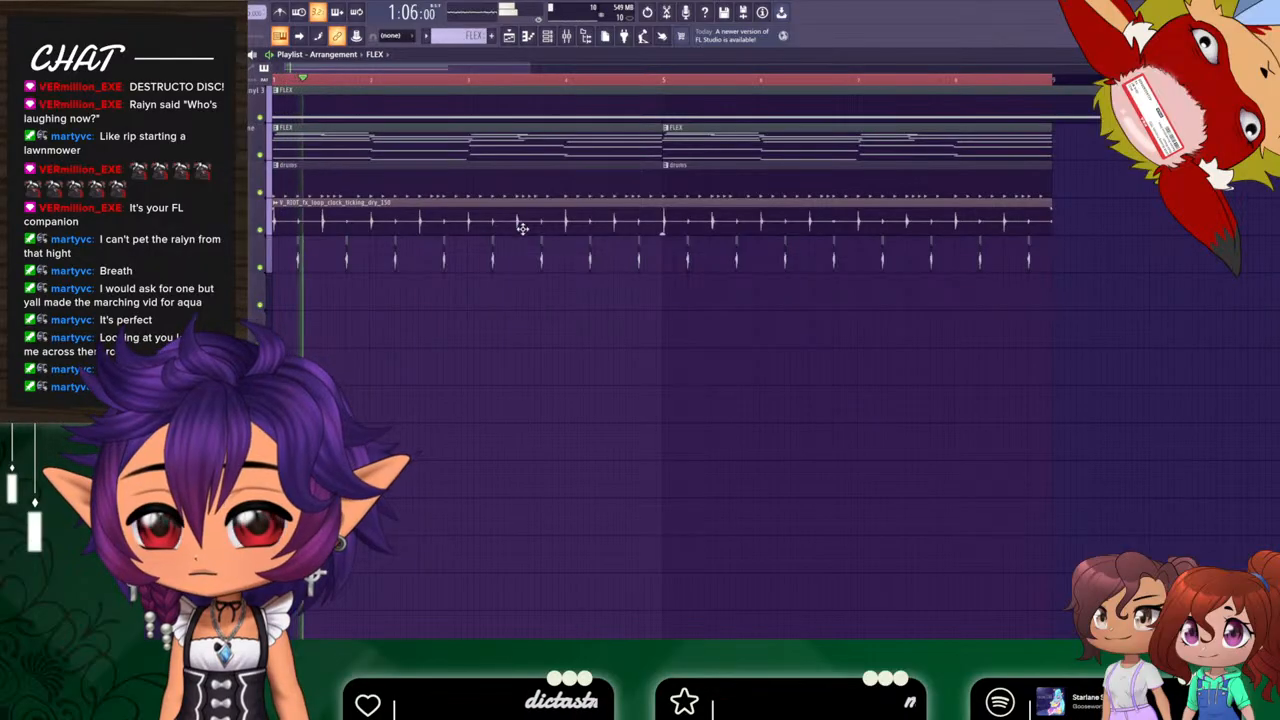
scroll(696, 129, down, 3)
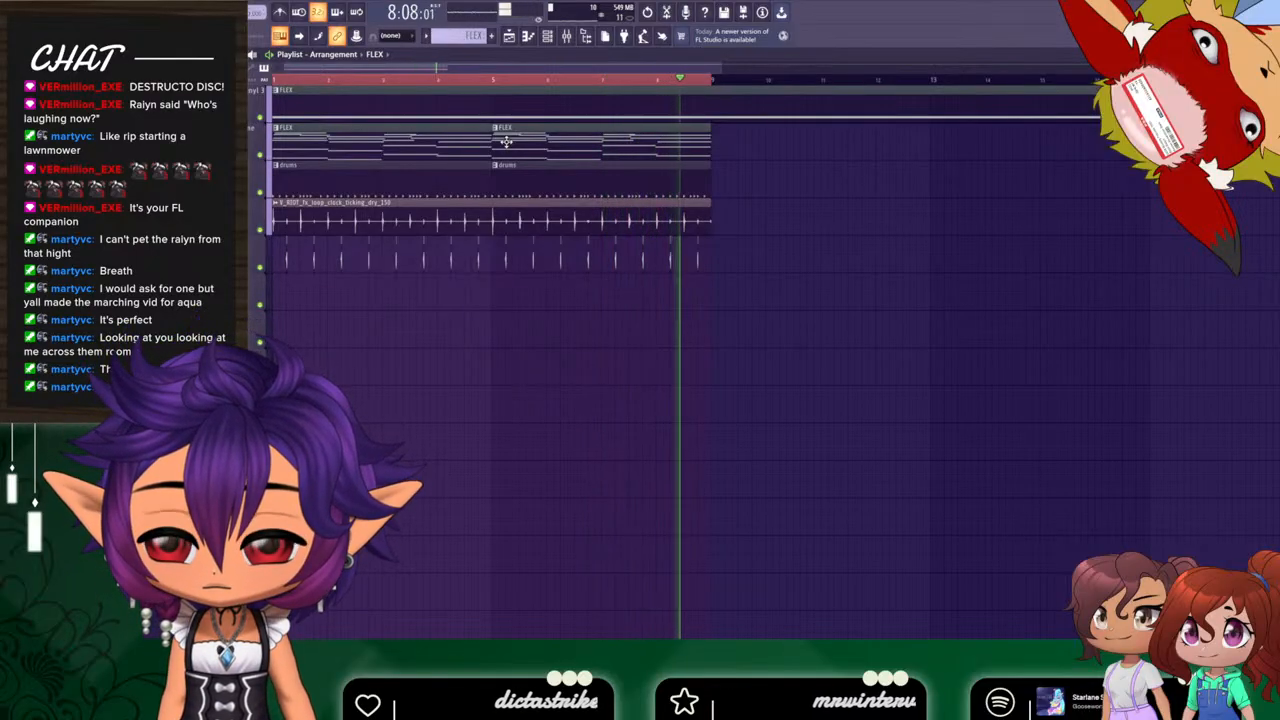
key(space)
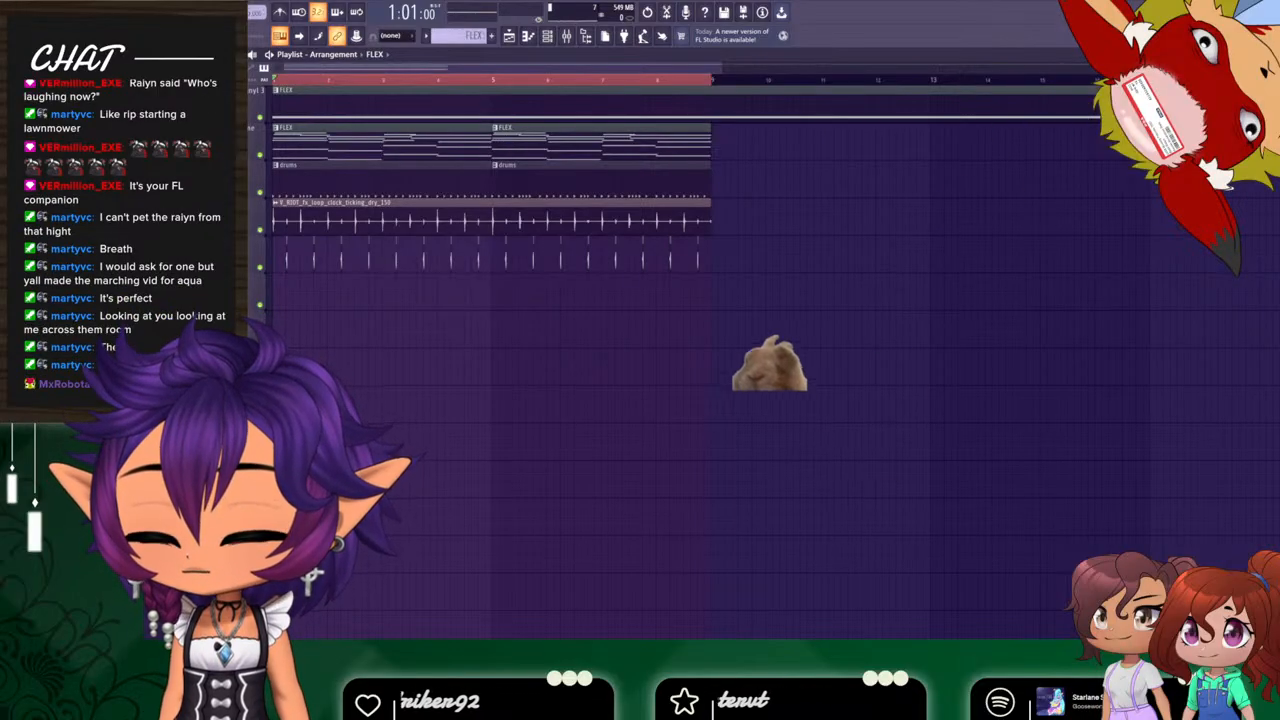
key(space)
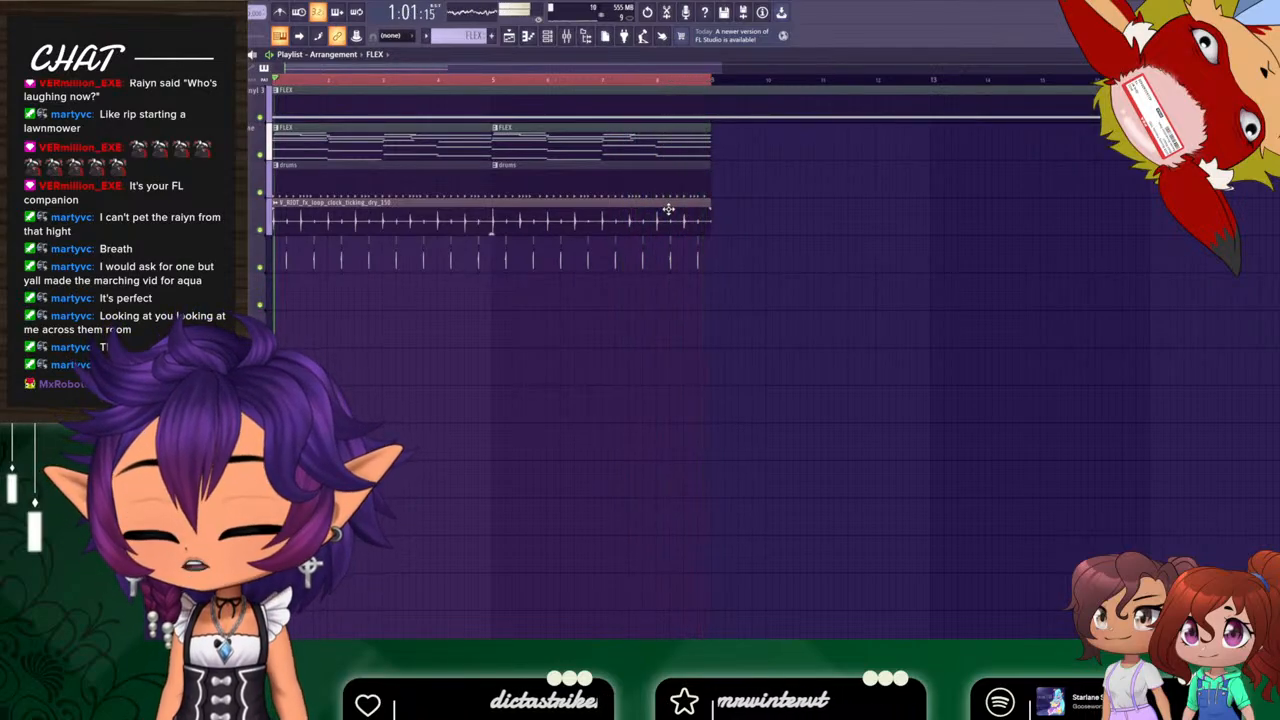
Review the clock mixer track's Fruity Parametric EQ 2 and the clock-ticking audio clip's channel settings.
click(566, 37)
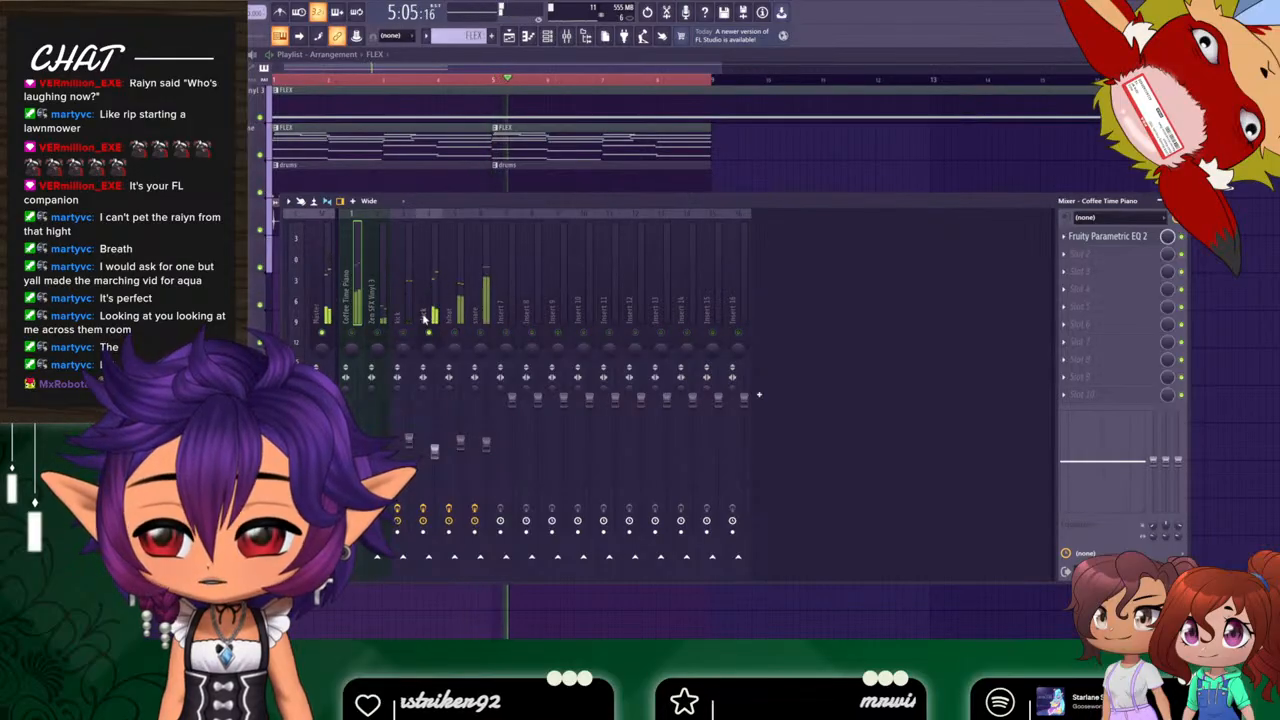
click(1100, 236)
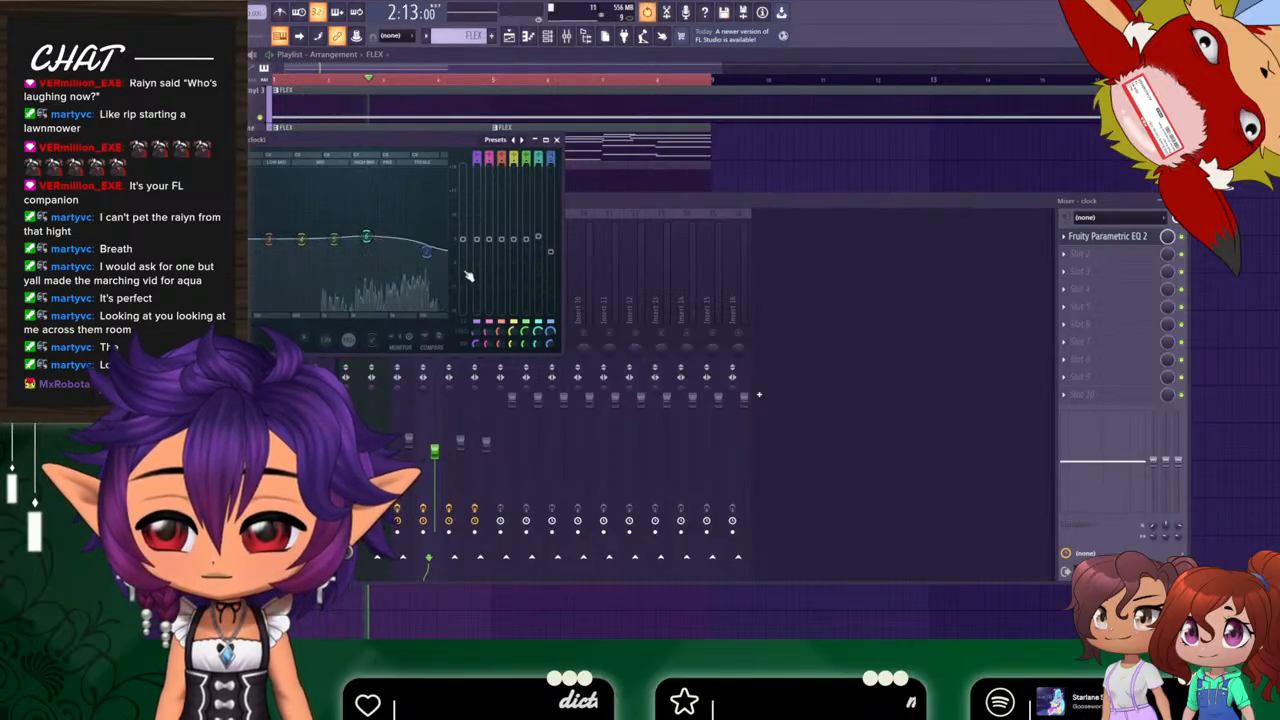
click(557, 140)
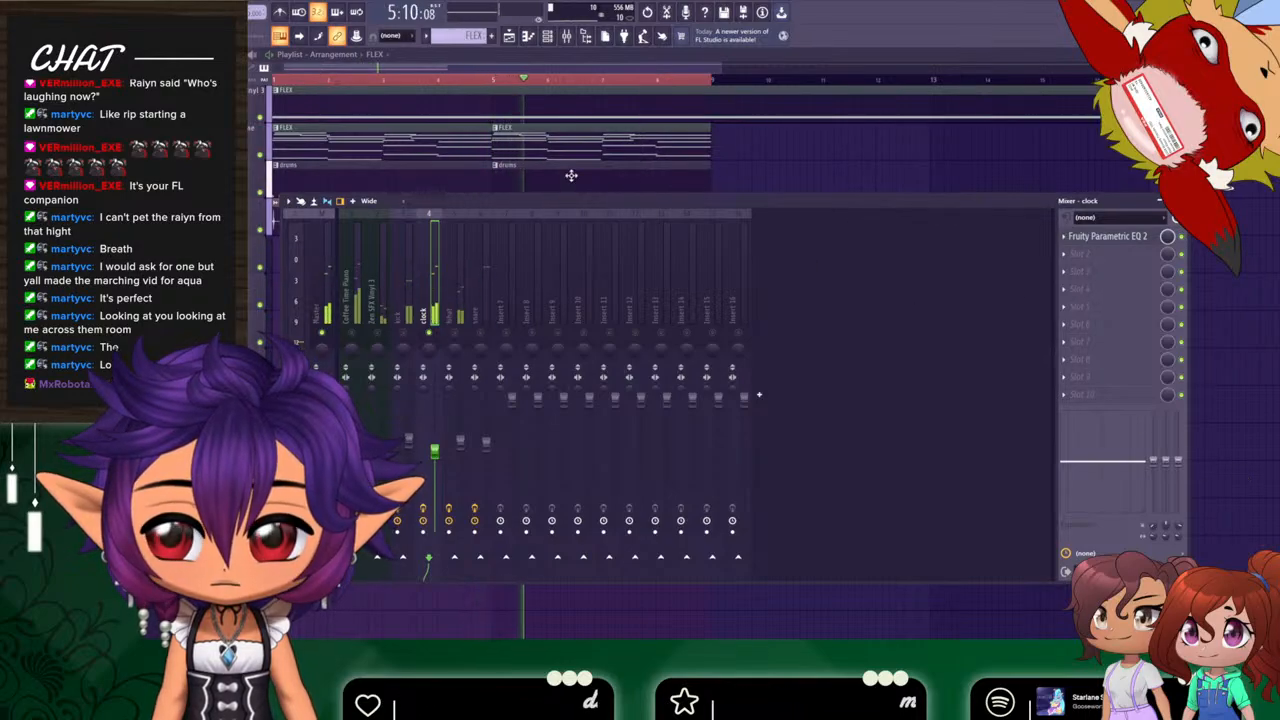
key(F9)
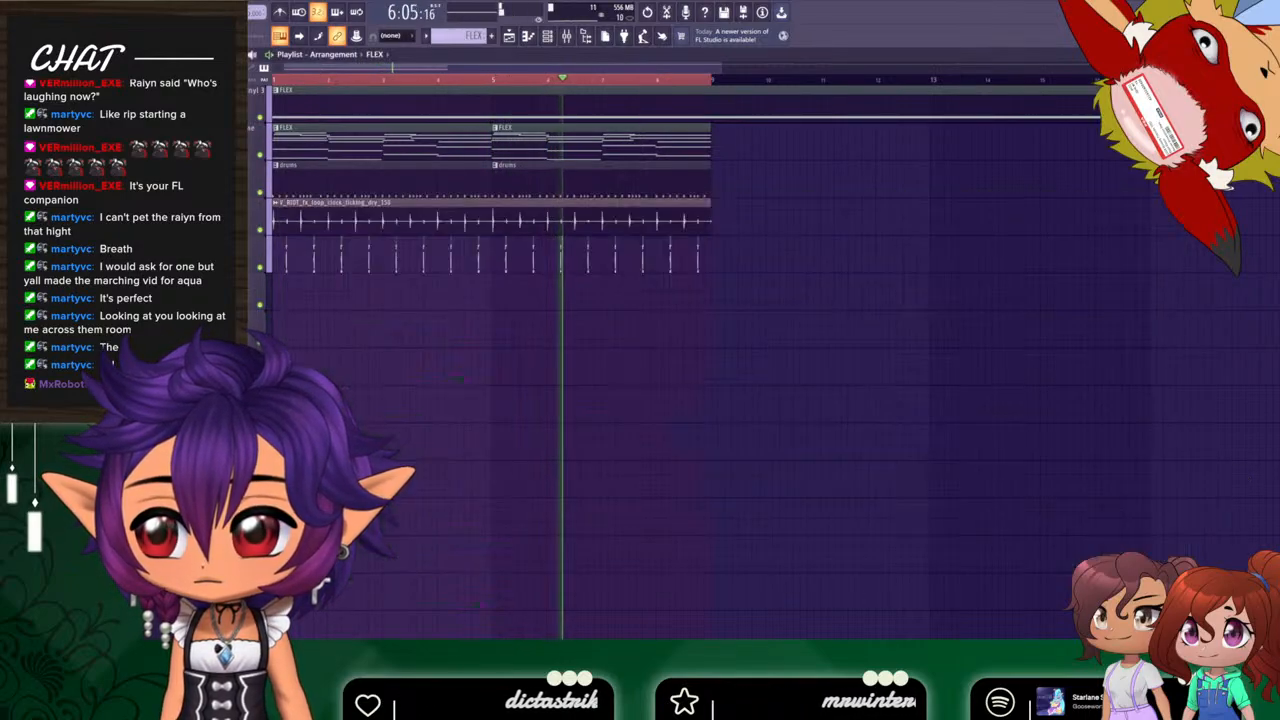
double_click(337, 205)
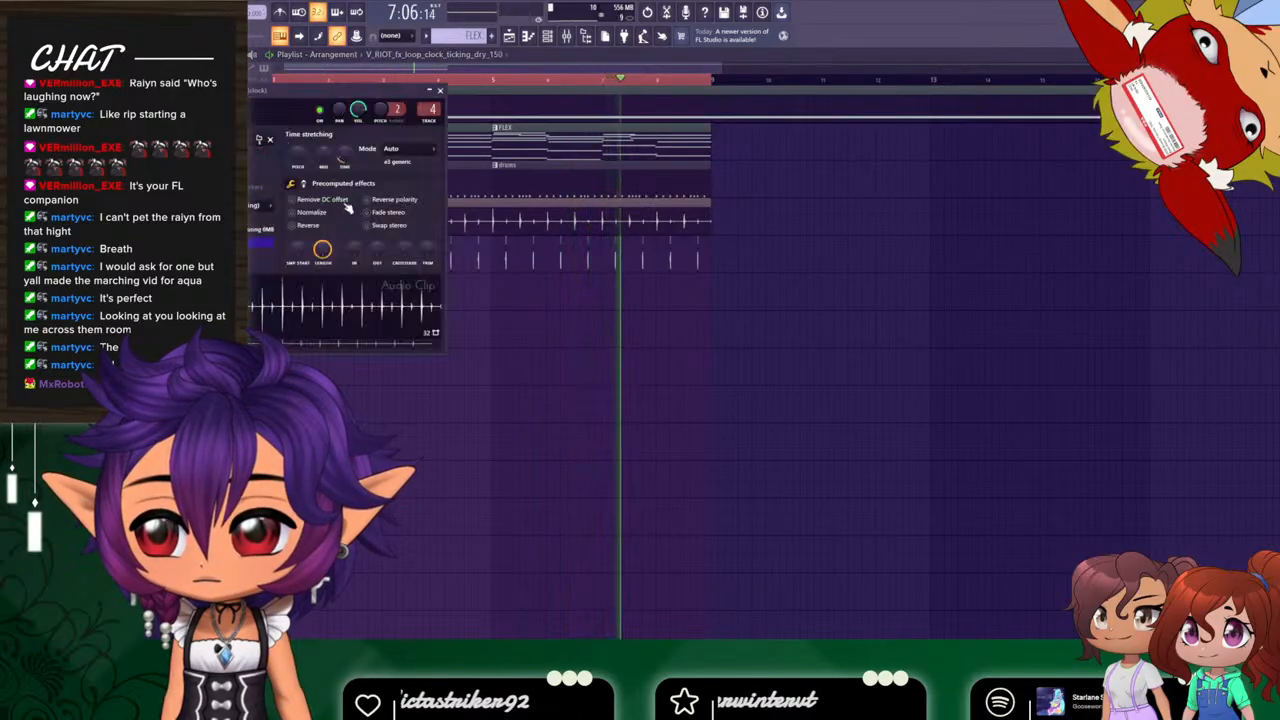
click(440, 91)
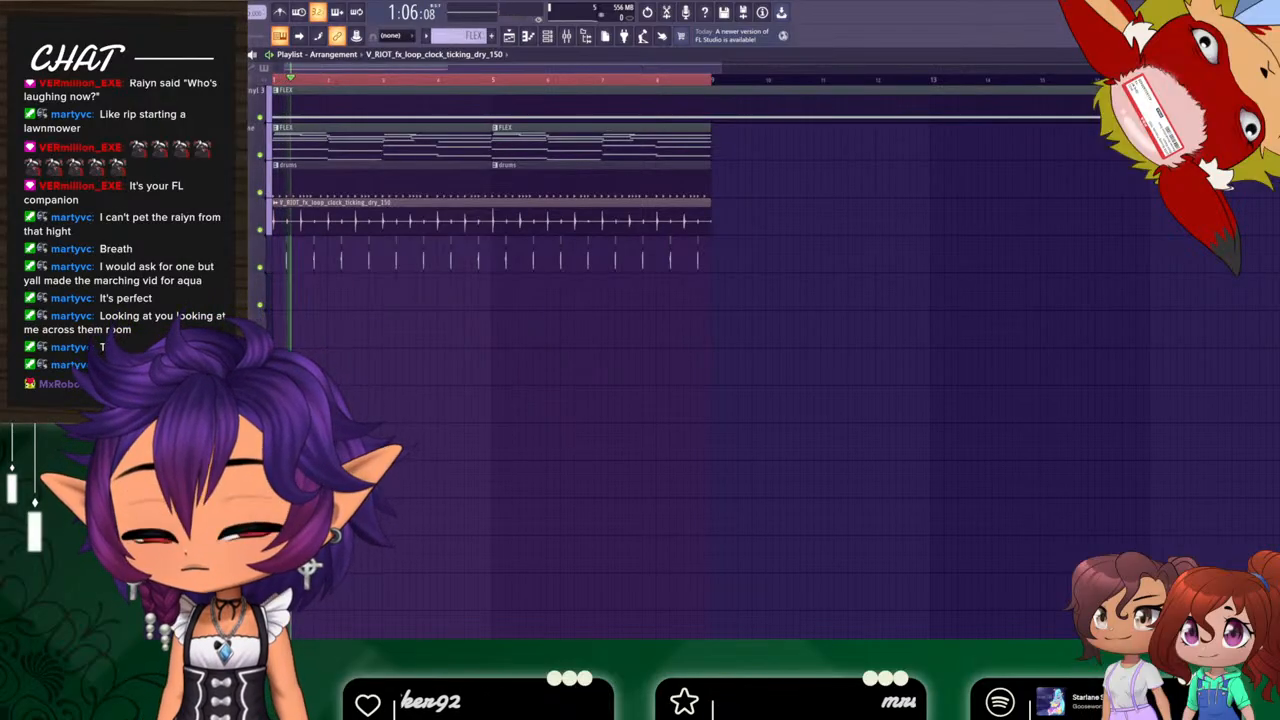
Close the mixer and place the ClockTickTock_SFXB.4078 audio clip at bar 1 on the empty track below the existing clips.
click(566, 36)
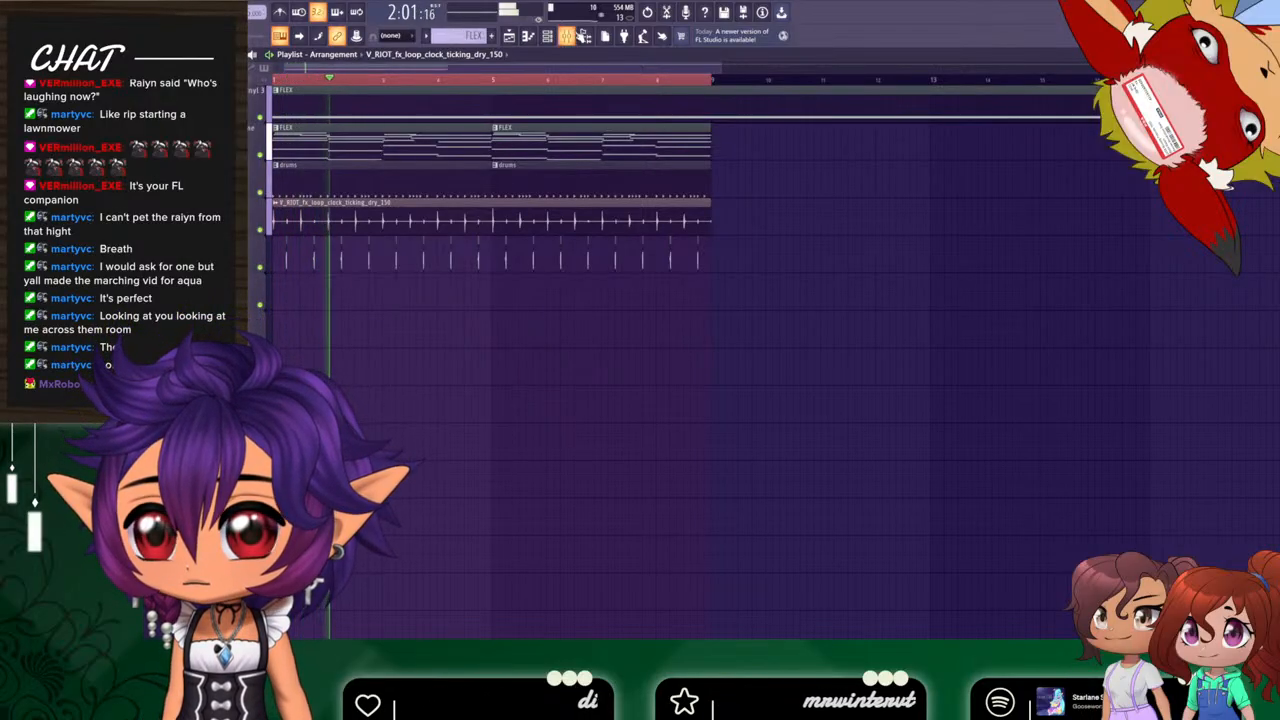
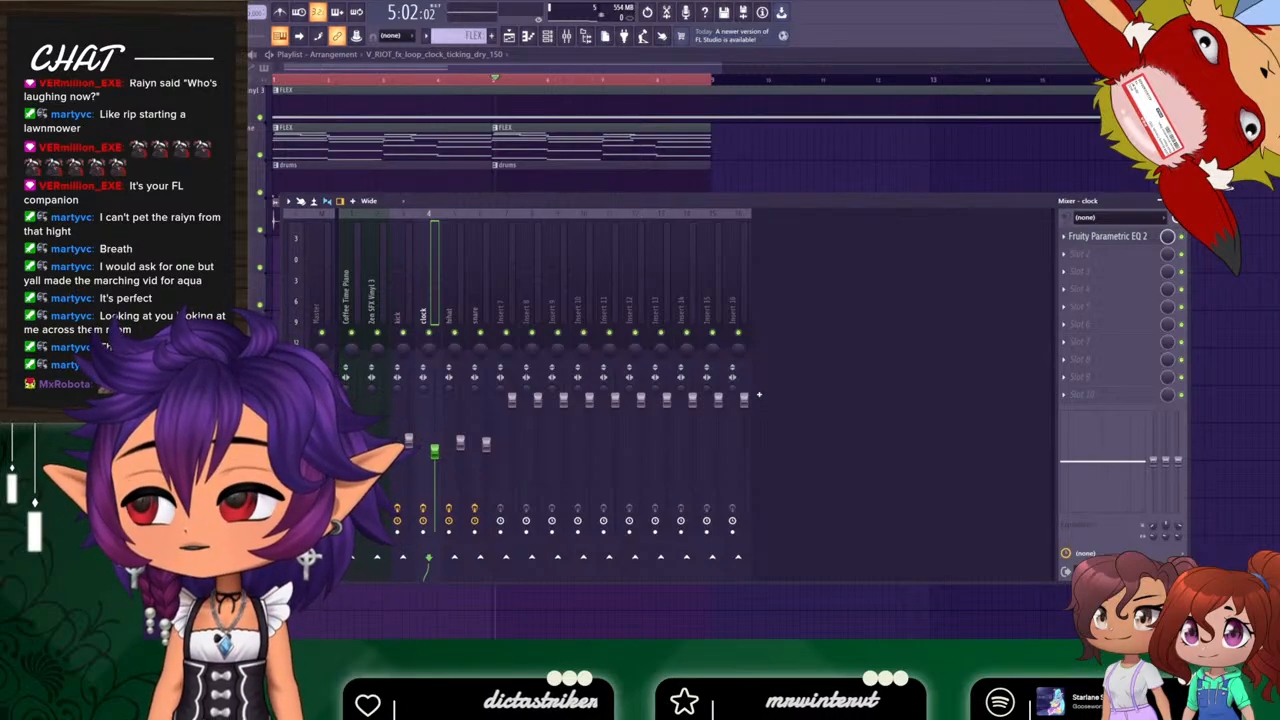
key(space)
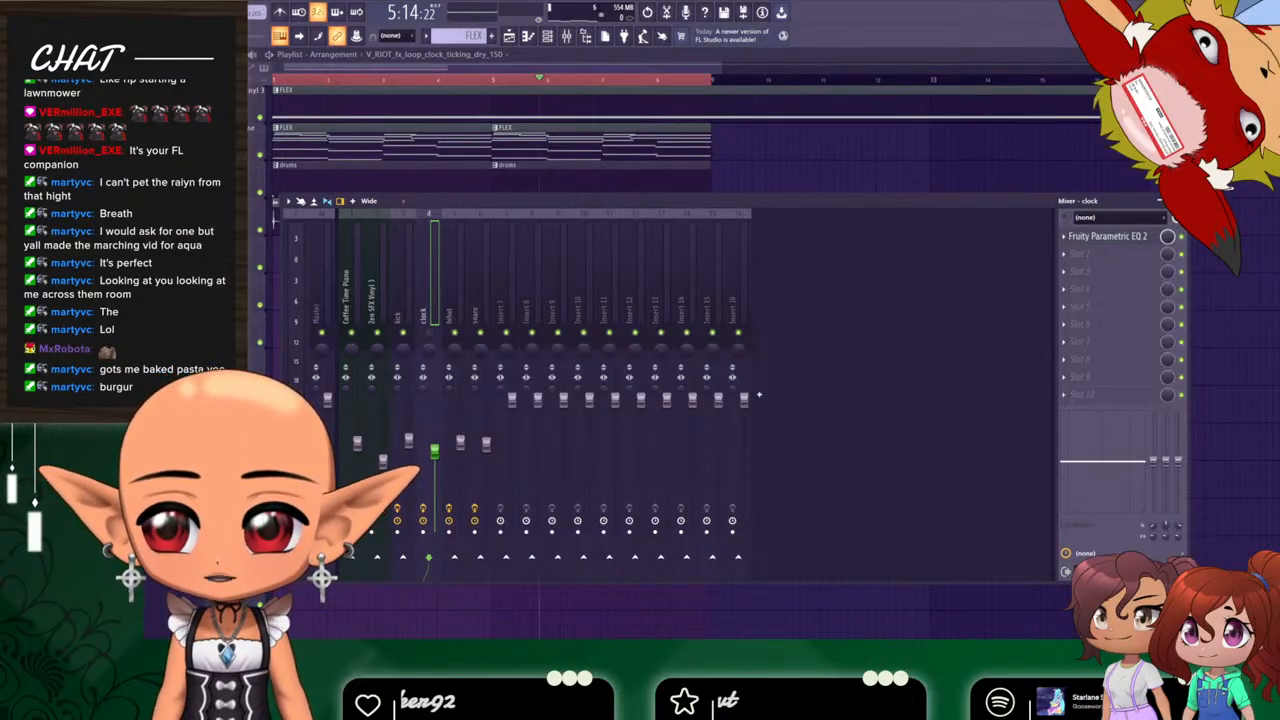
key(F9)
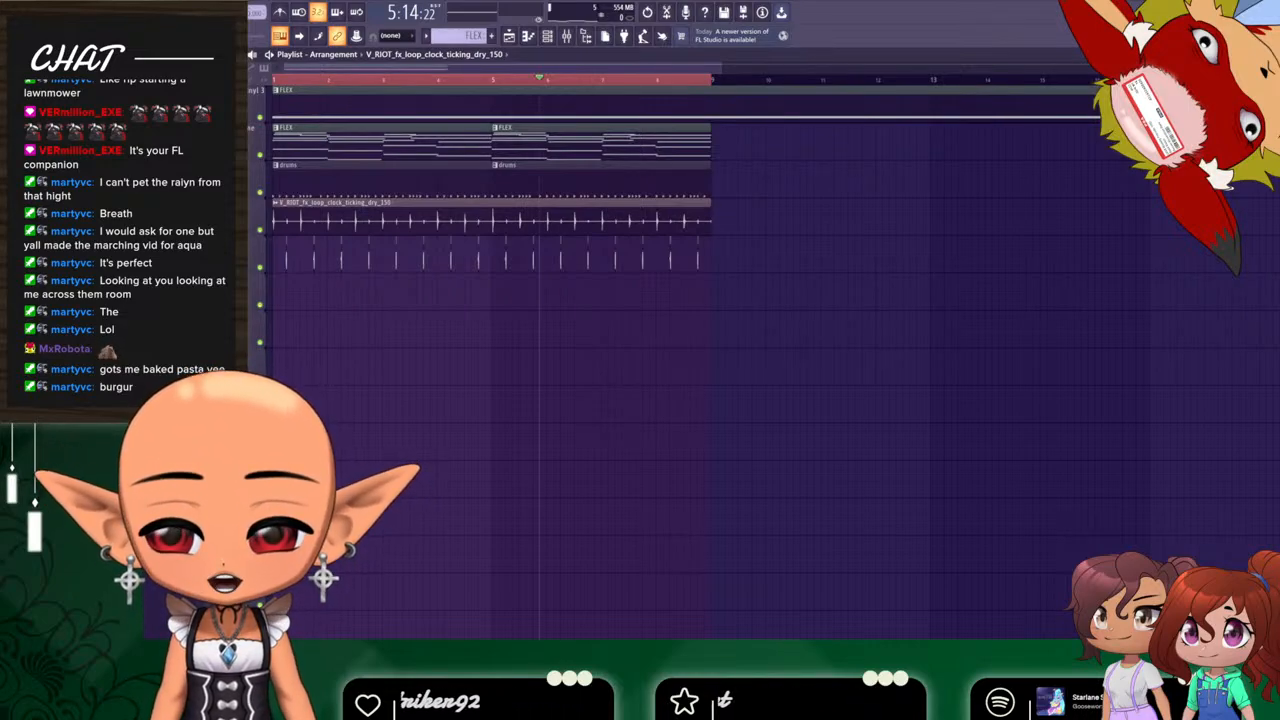
drag(285, 292, 271, 297)
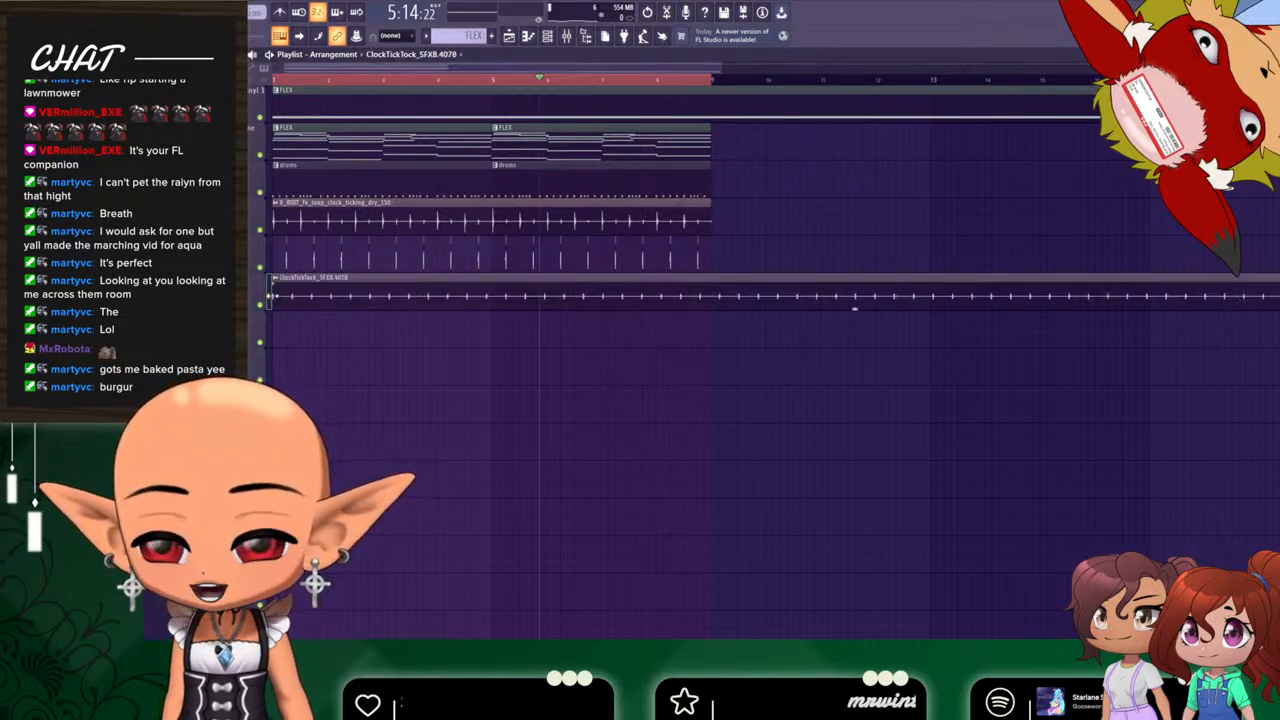
Check the V_RIOT clock-ticking clip's settings alongside the clock mixer track, then inspect the end of the ClockTickTock_SFXB.4078 clip in the playlist.
click(298, 204)
double_click(298, 204)
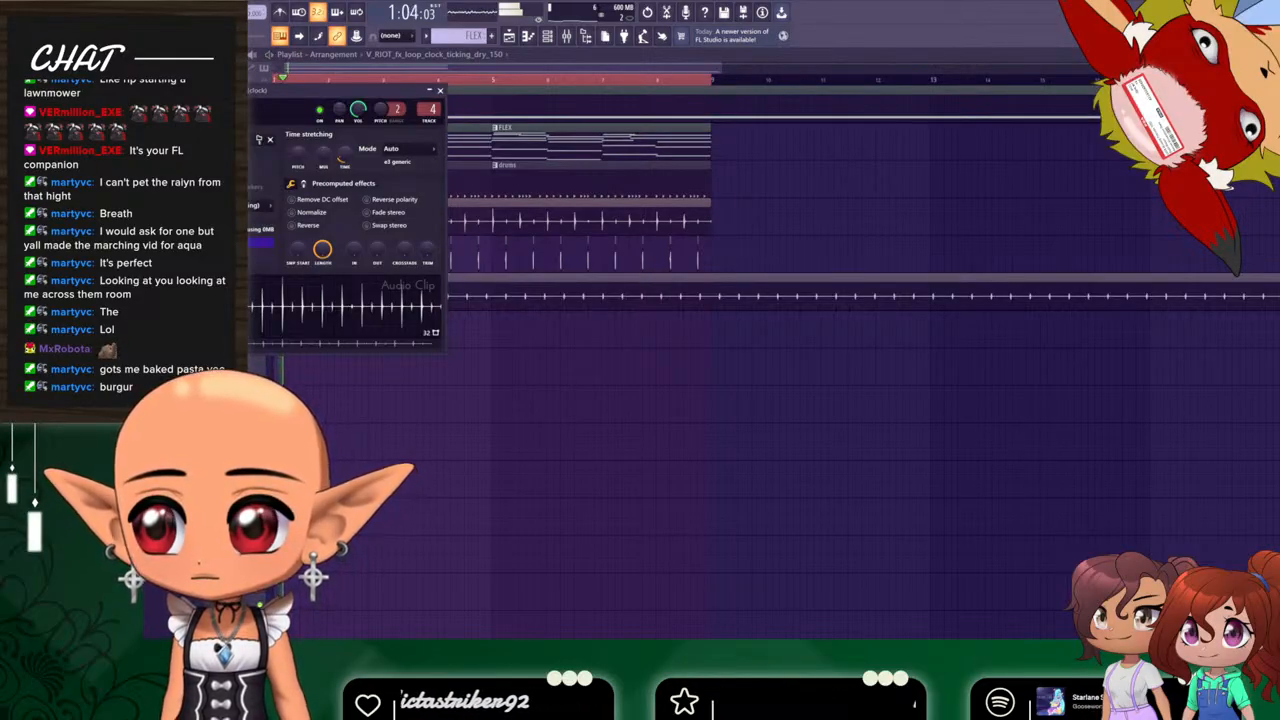
click(565, 40)
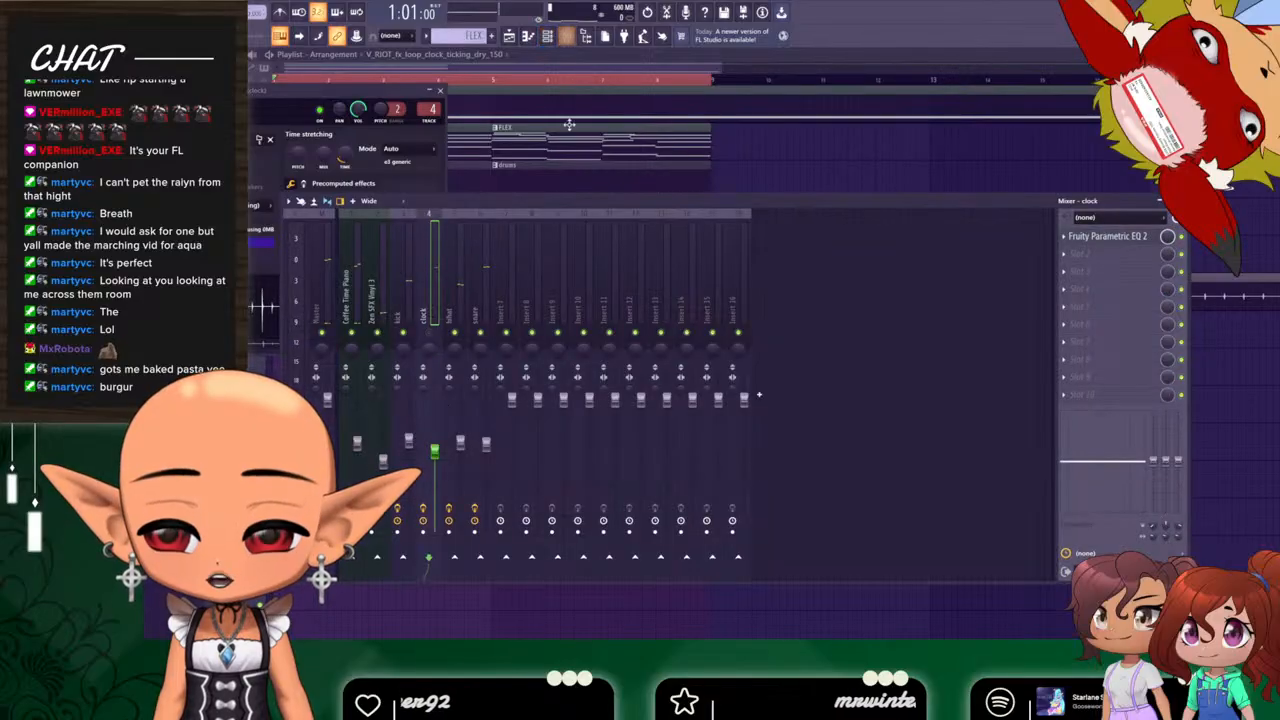
click(263, 306)
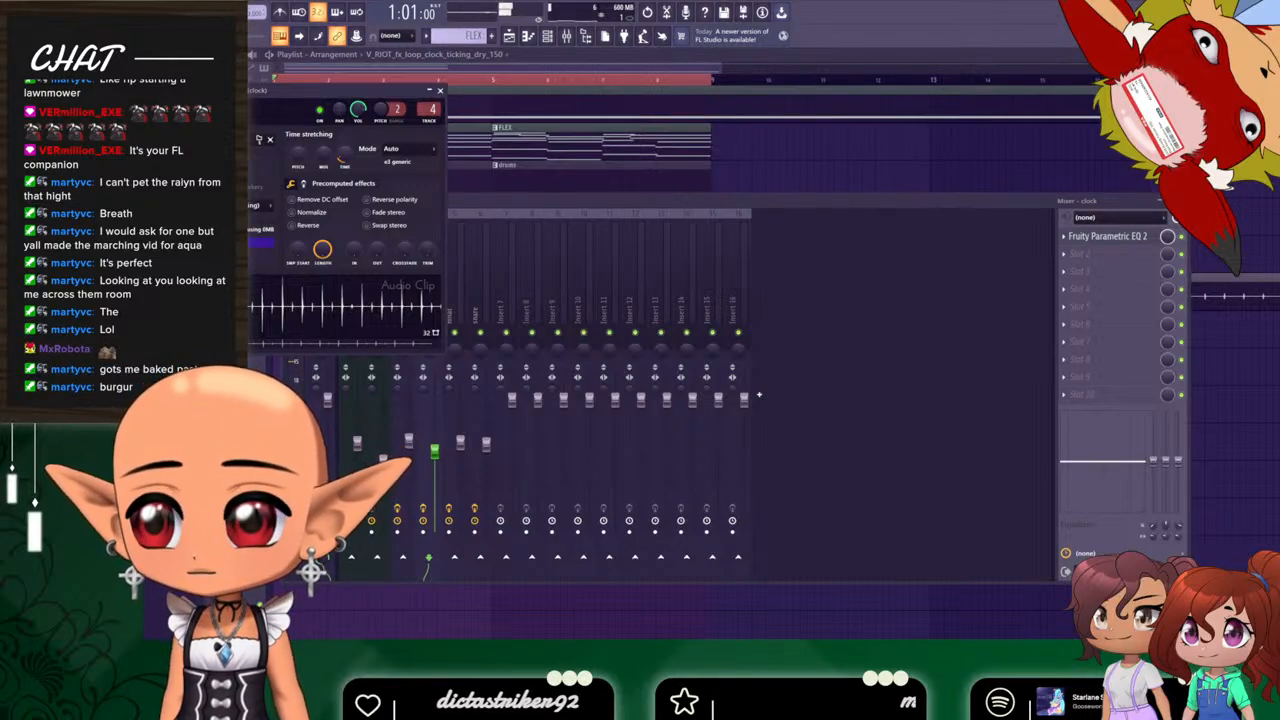
click(464, 73)
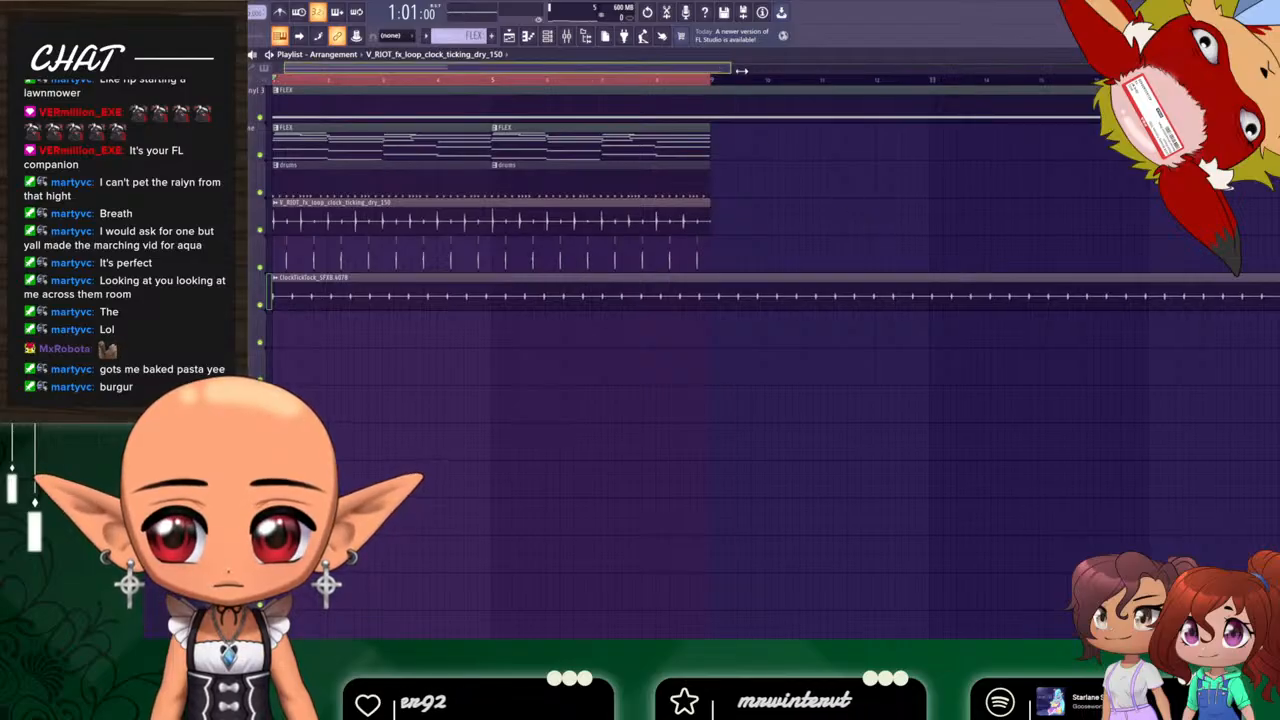
drag(733, 67, 753, 98)
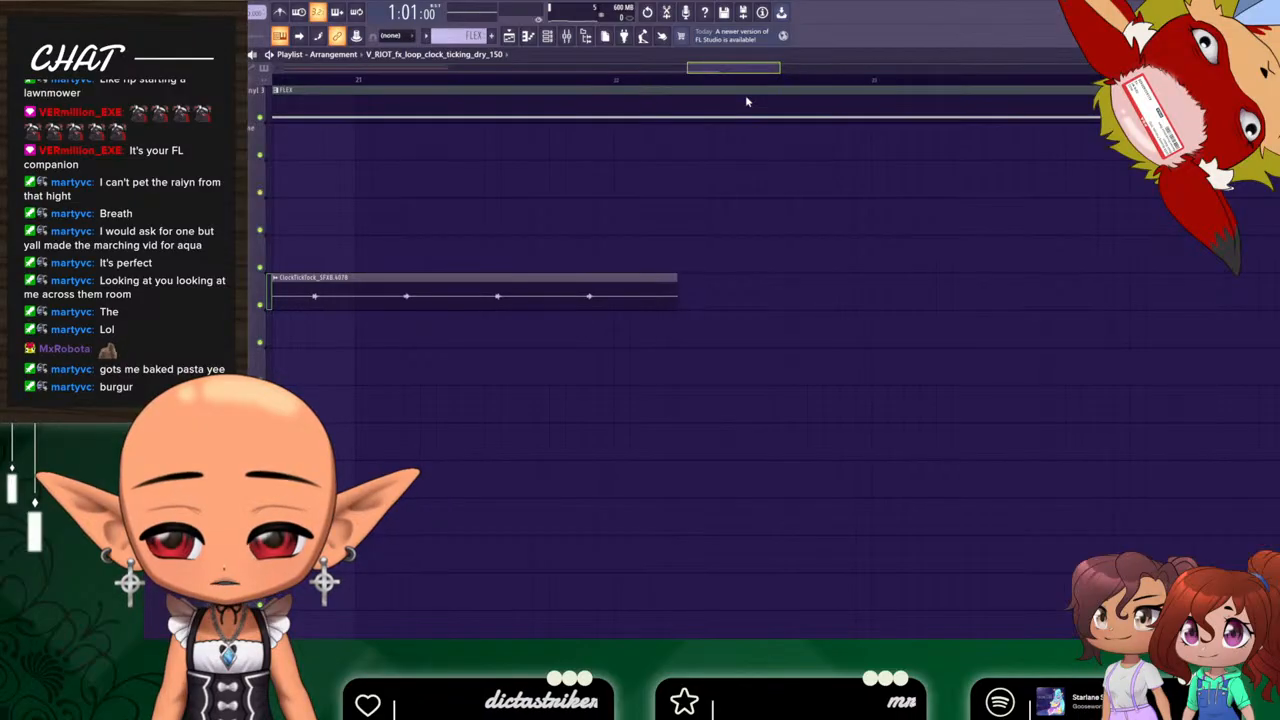
Check the ClockTickTock_SFXB.4078 clip's time-stretching and sample settings, then close its channel window.
click(507, 275)
double_click(507, 277)
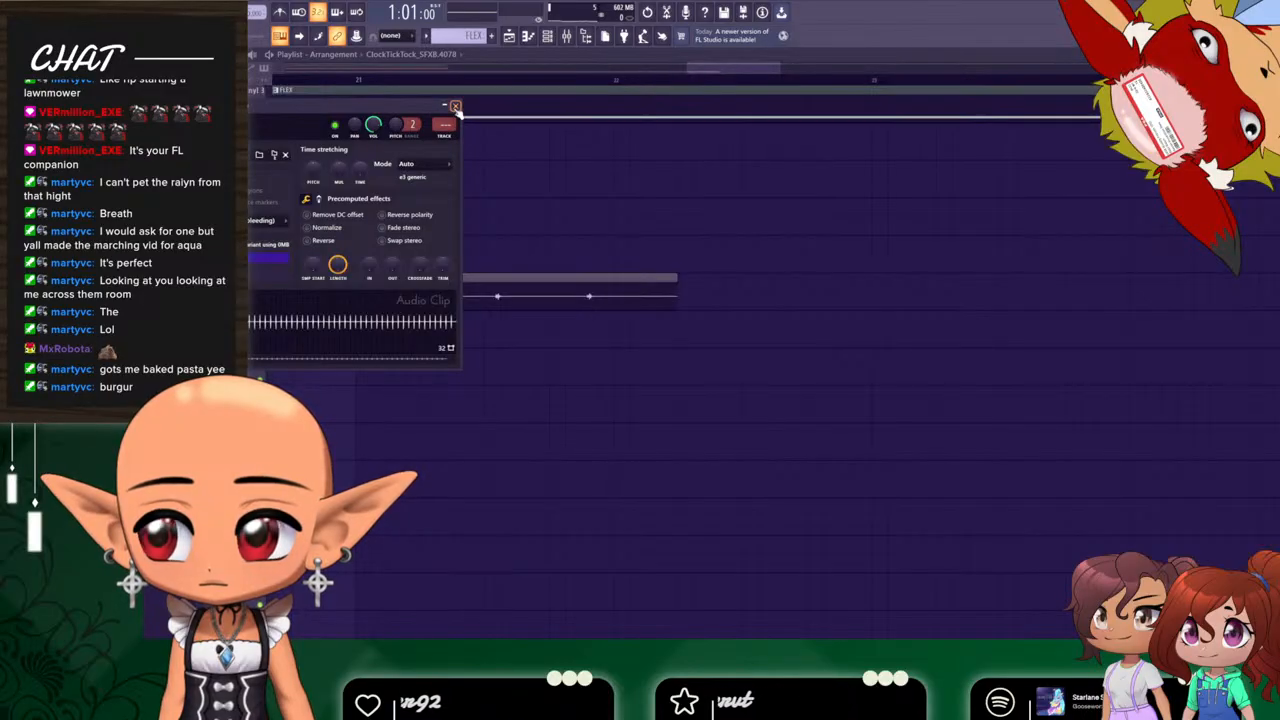
click(455, 106)
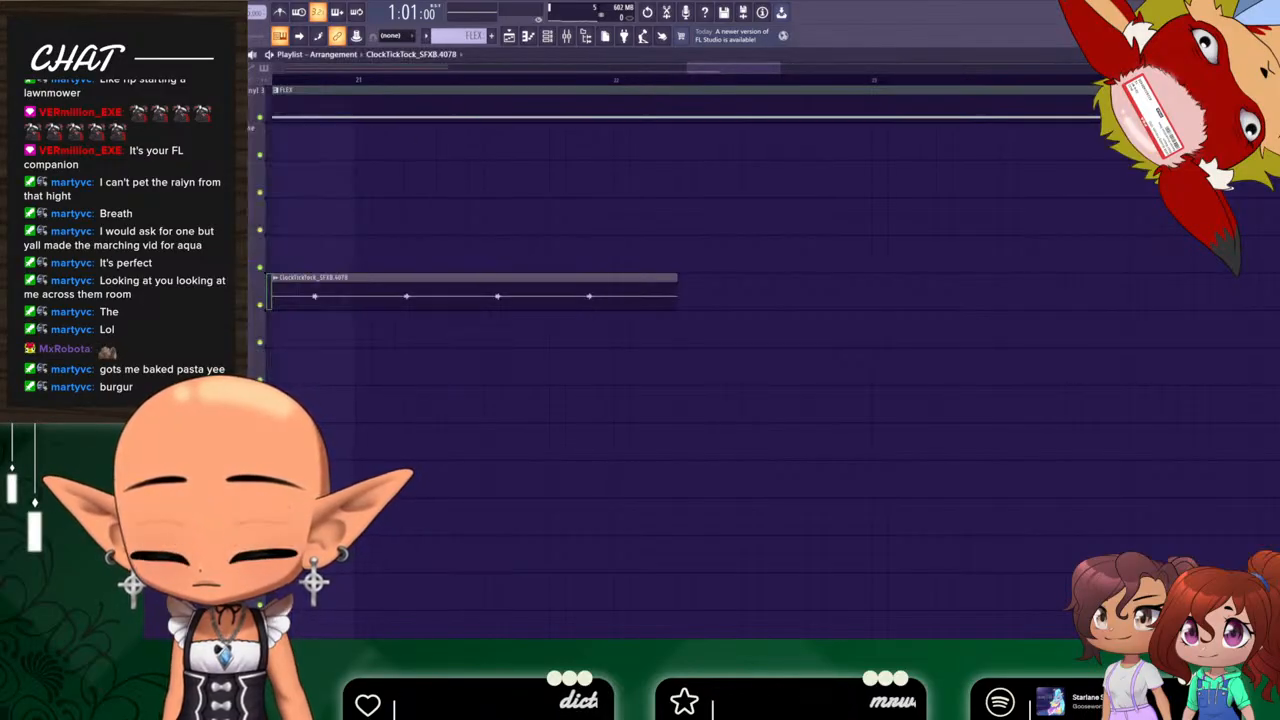
double_click(272, 288)
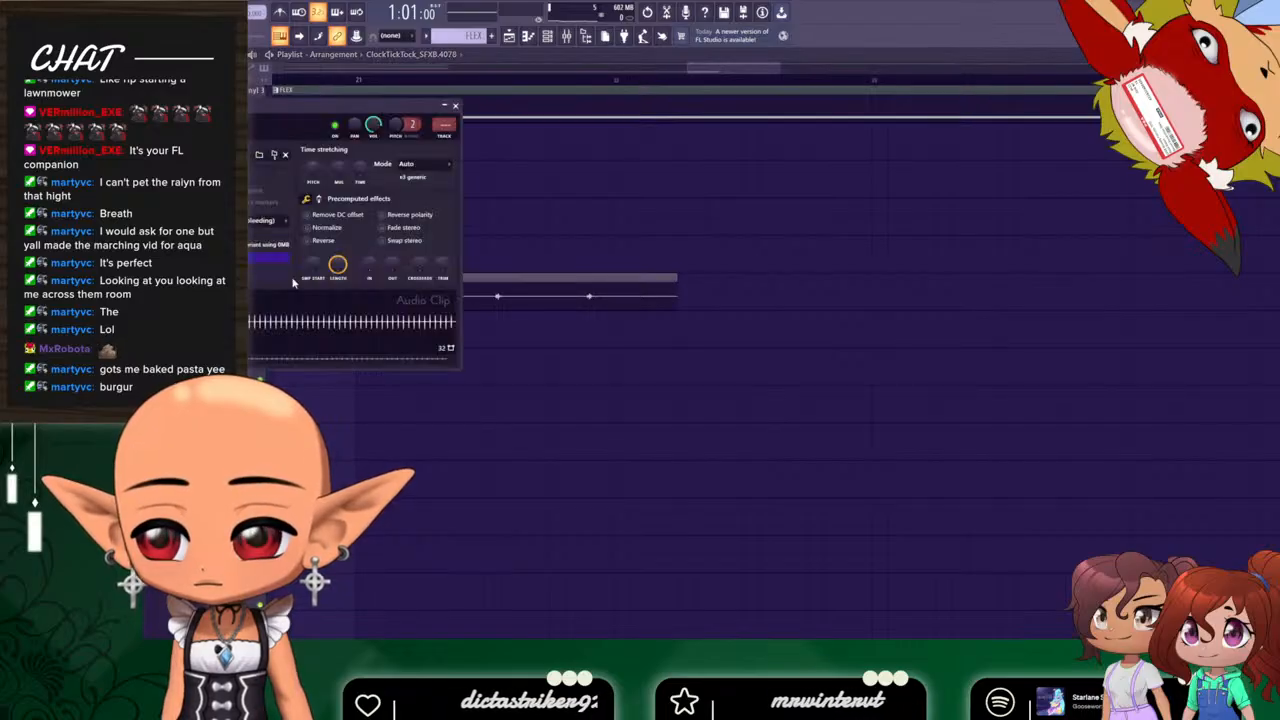
click(456, 106)
Stretch the ClockTickTock_SFXB.4078 clip from bar 1 so its ticks fall further apart.
drag(702, 67, 246, 72)
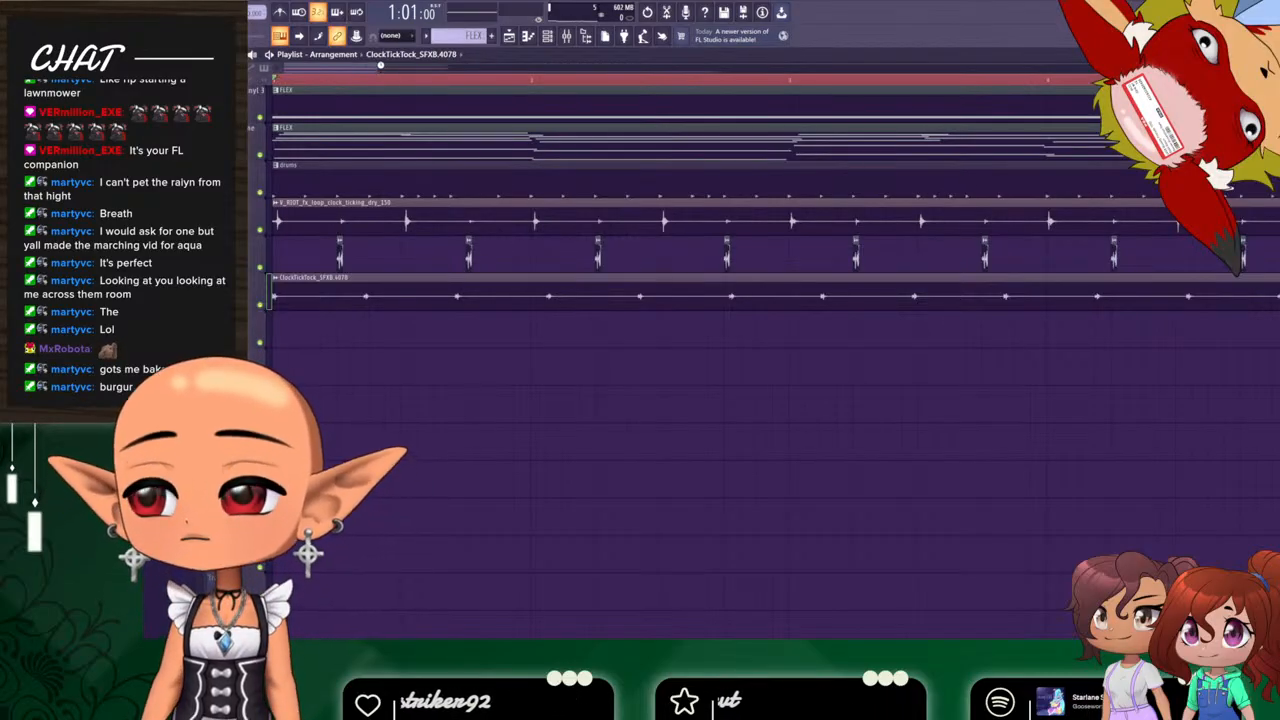
click(399, 61)
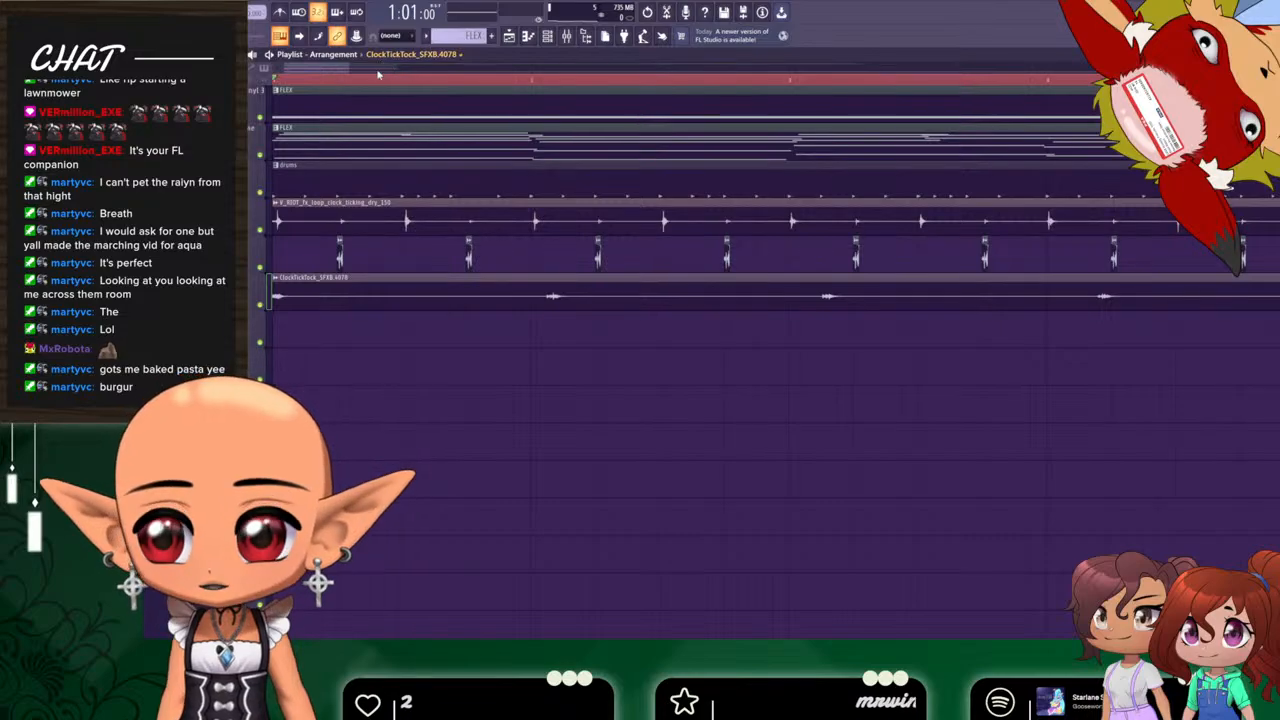
drag(346, 68, 264, 112)
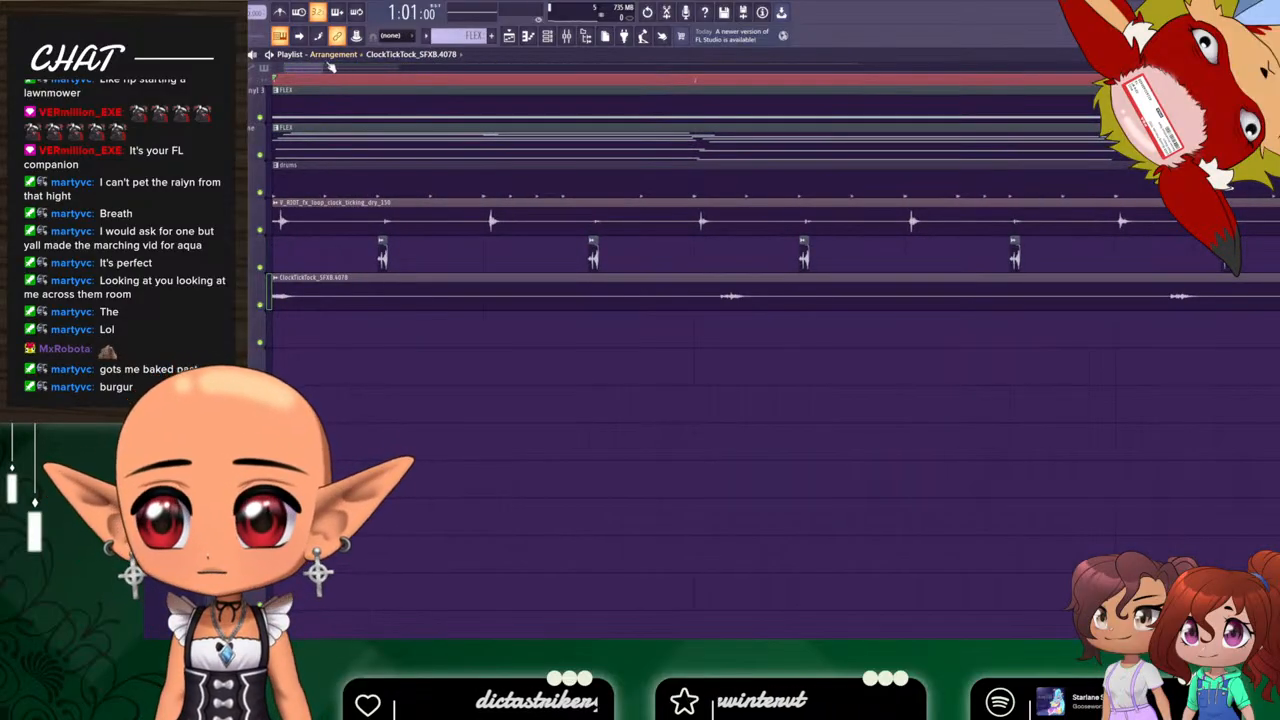
Delete the V_RIOT clock-ticking clip from the track below the drums.
drag(324, 68, 642, 70)
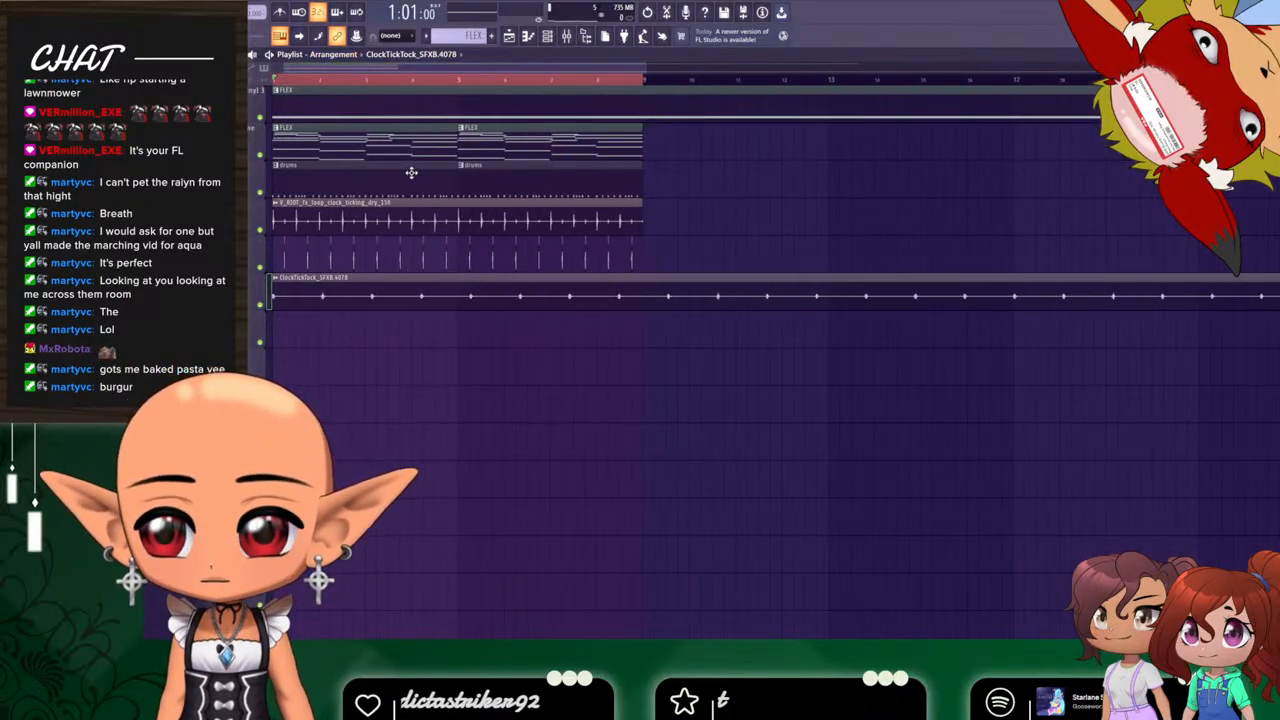
click(345, 196)
key(Delete)
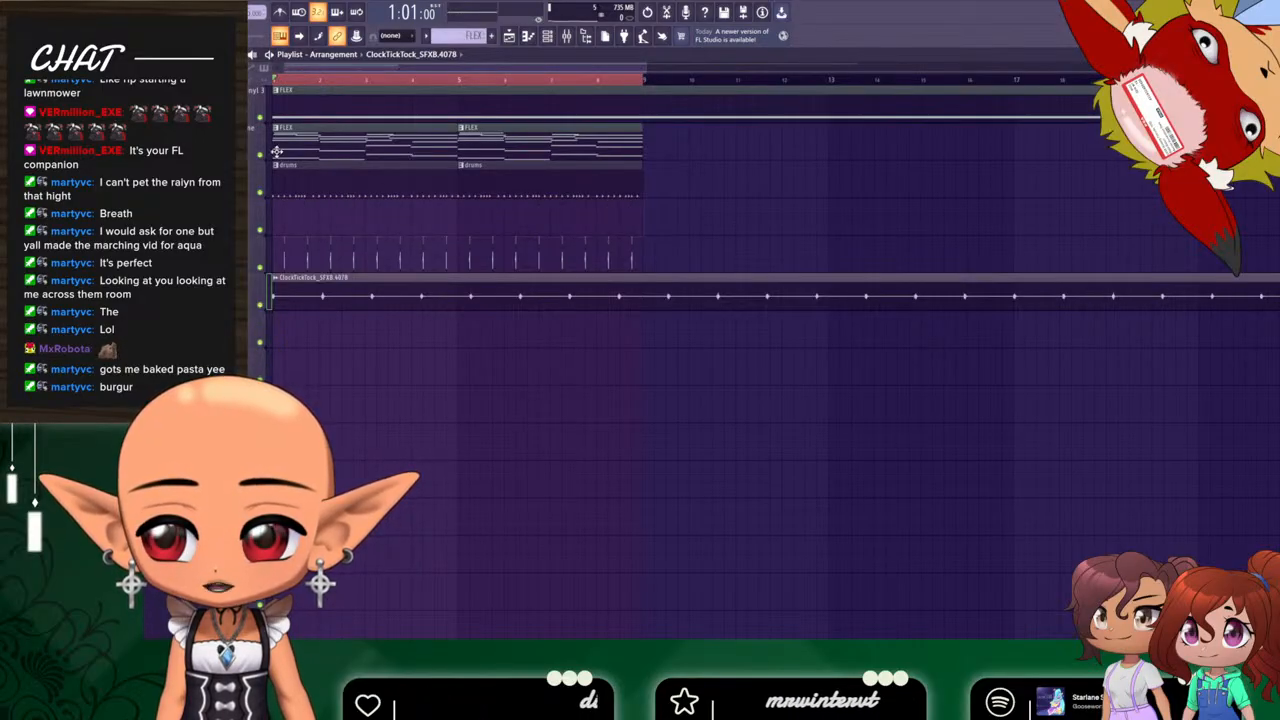
Route the ClockTickTock_SFXB.4078 channel to the clock mixer track, insert 4, then return to the playlist.
click(569, 42)
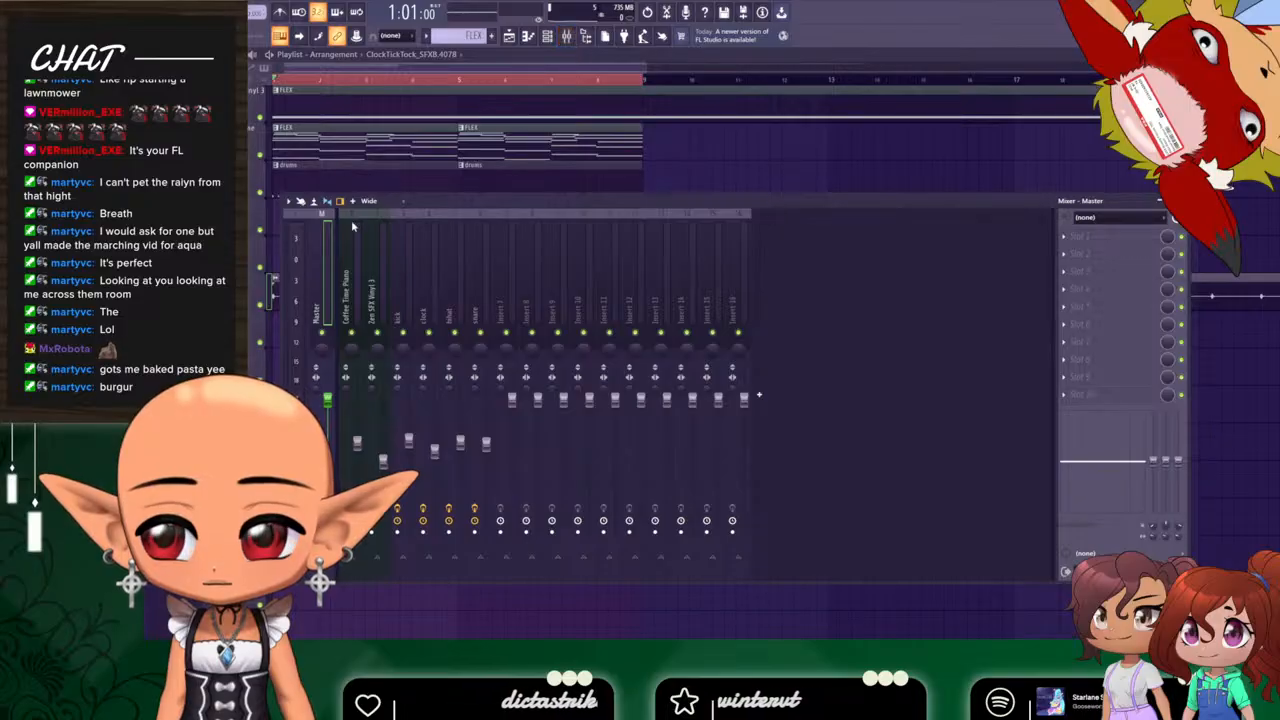
key(F9)
double_click(857, 307)
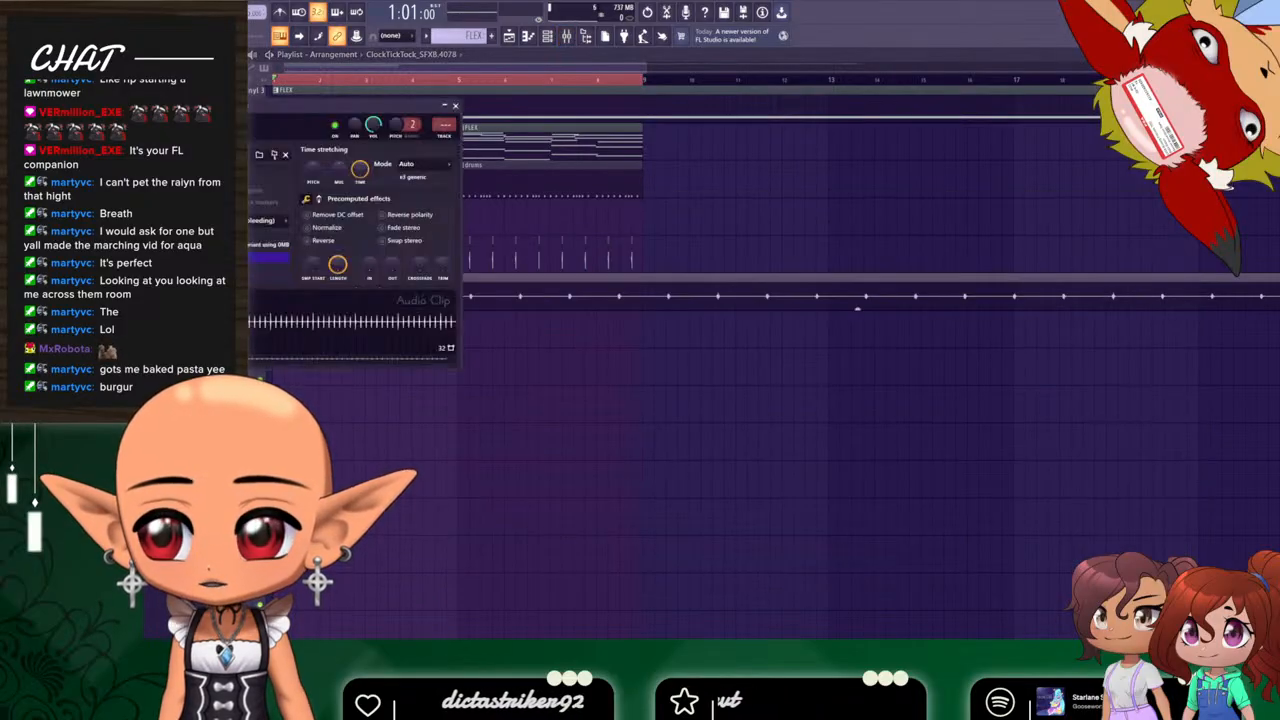
click(565, 38)
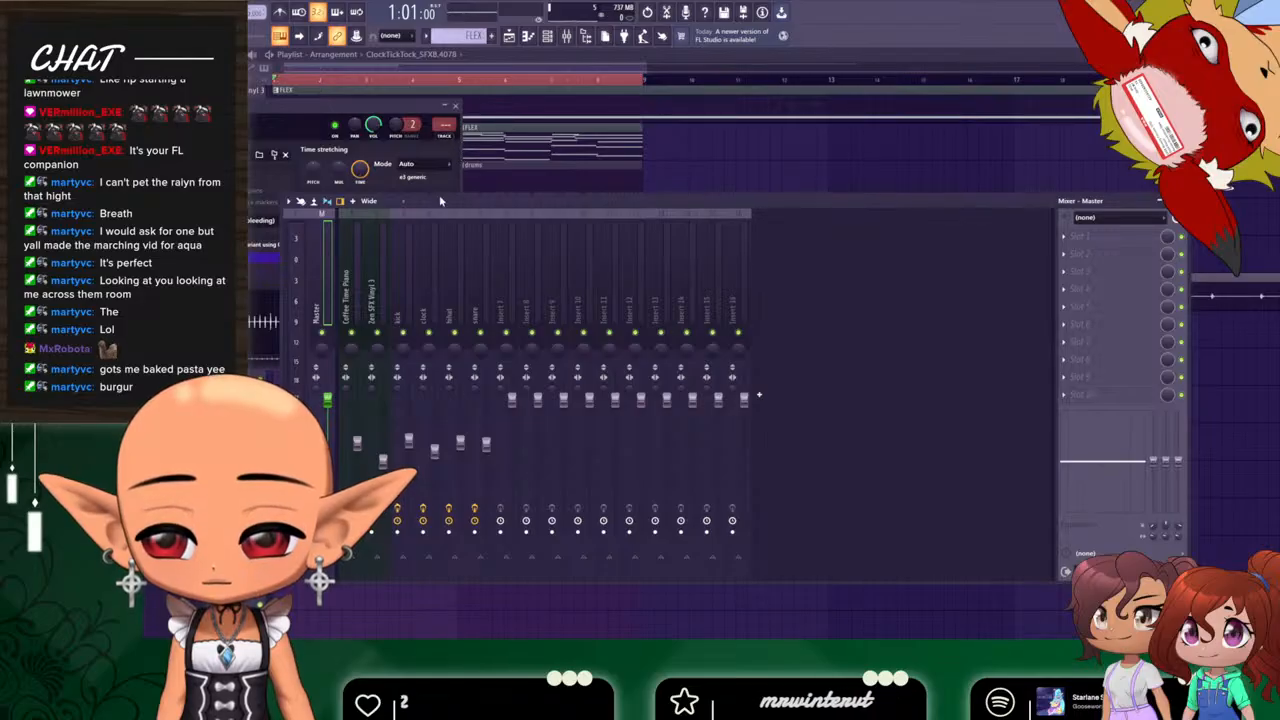
click(455, 105)
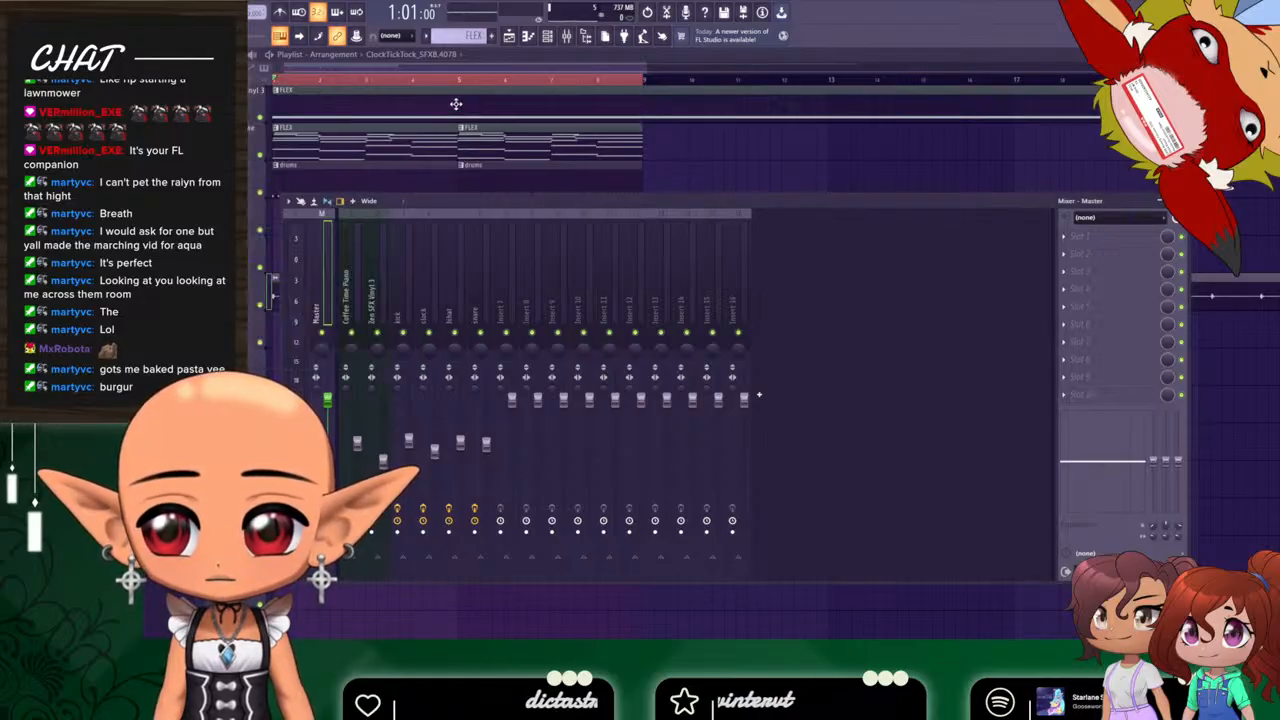
click(565, 40)
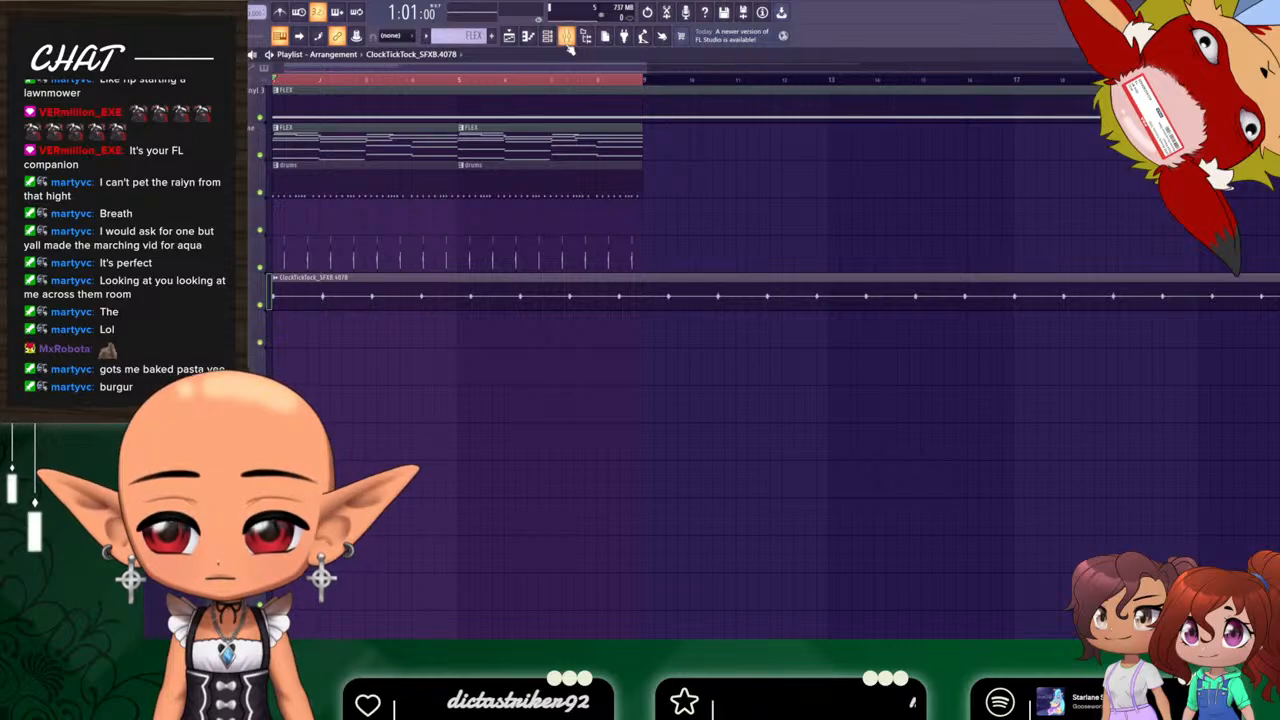
click(567, 41)
click(548, 40)
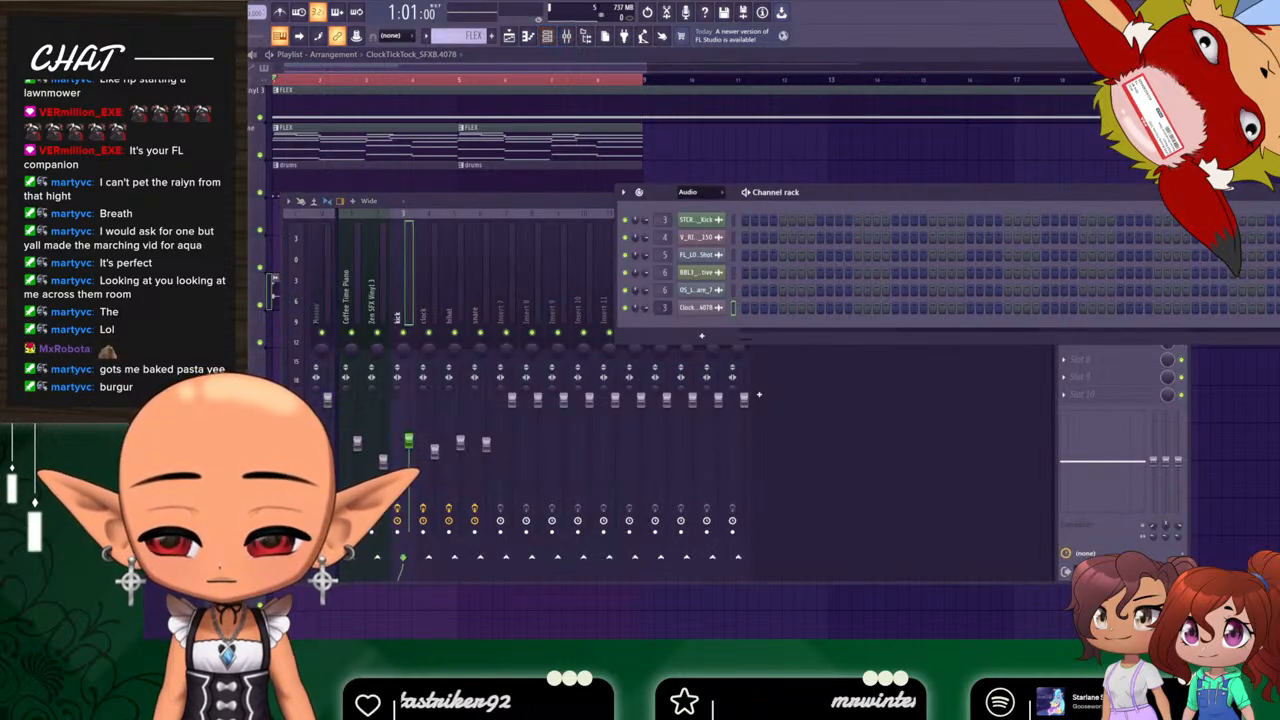
mouse_move(664, 308)
mouse_down()
mouse_move(664, 297)
mouse_move(664, 313)
mouse_up()
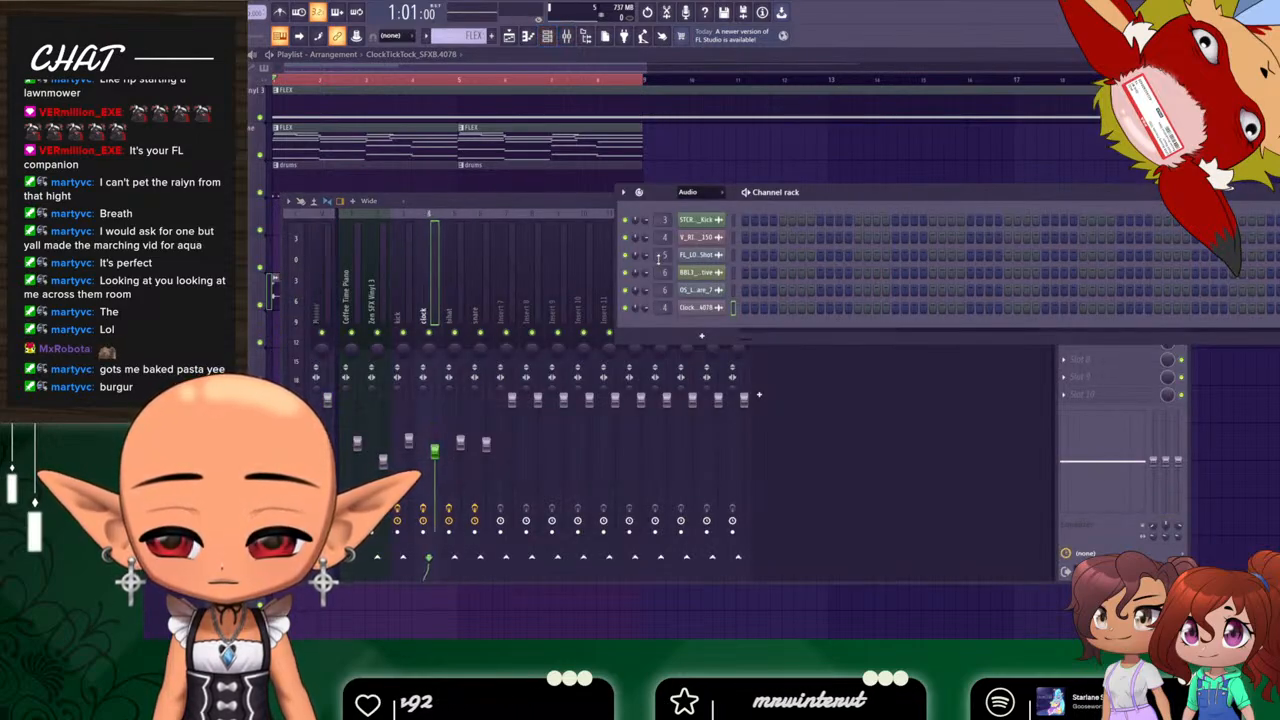
click(526, 69)
Move the ClockTickTock_SFXB.4078 clip to the track below the drums, compress it to end near bar 16, and play the loop.
drag(441, 282, 385, 208)
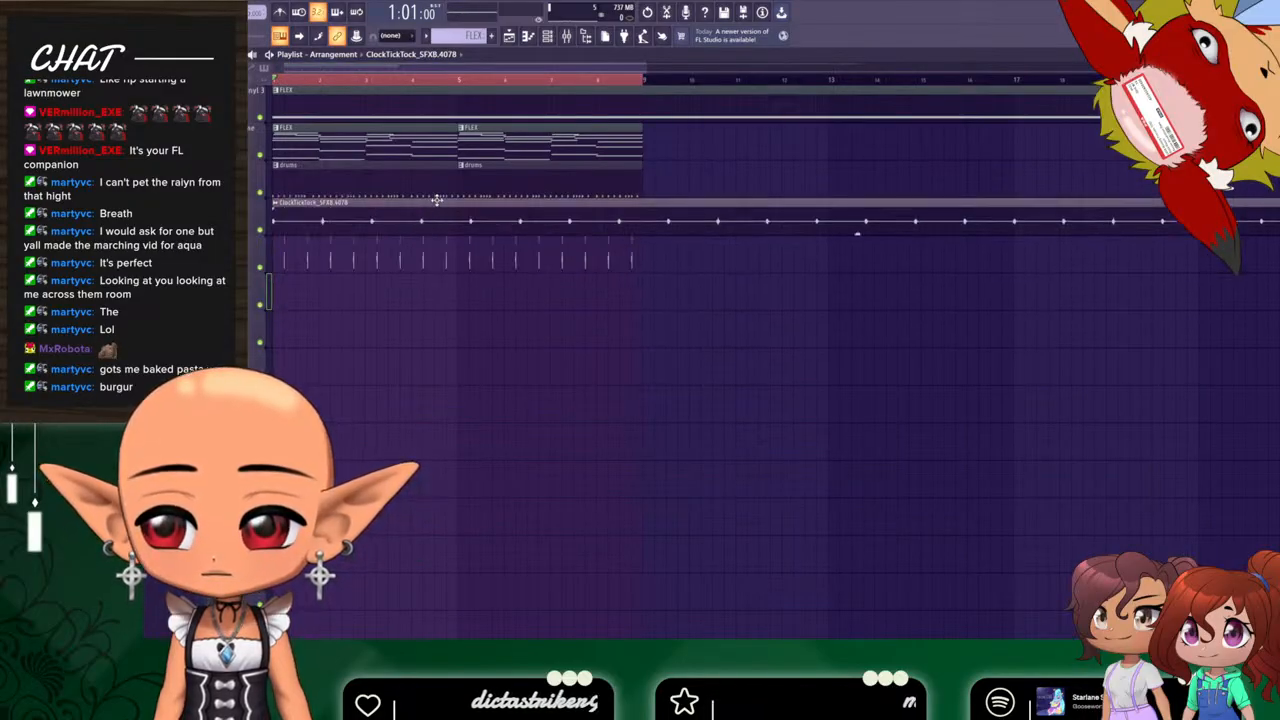
key(space)
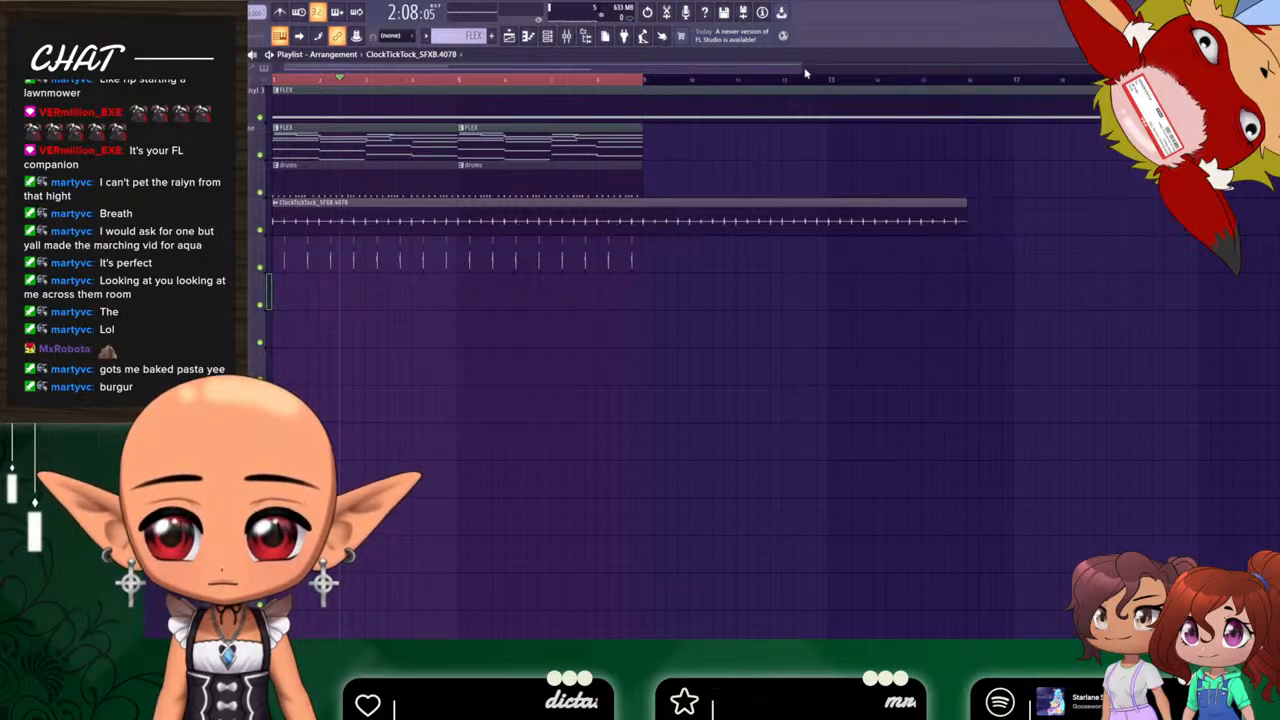
drag(805, 72, 300, 142)
drag(397, 68, 786, 87)
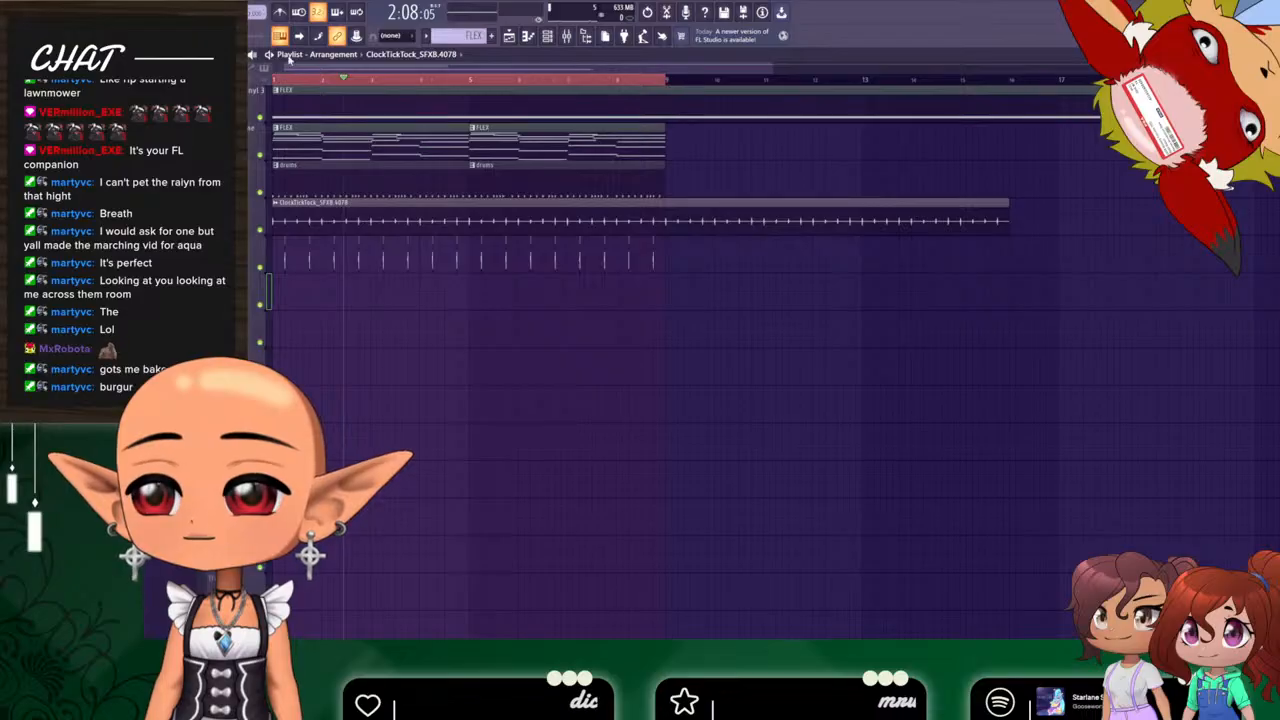
key(space)
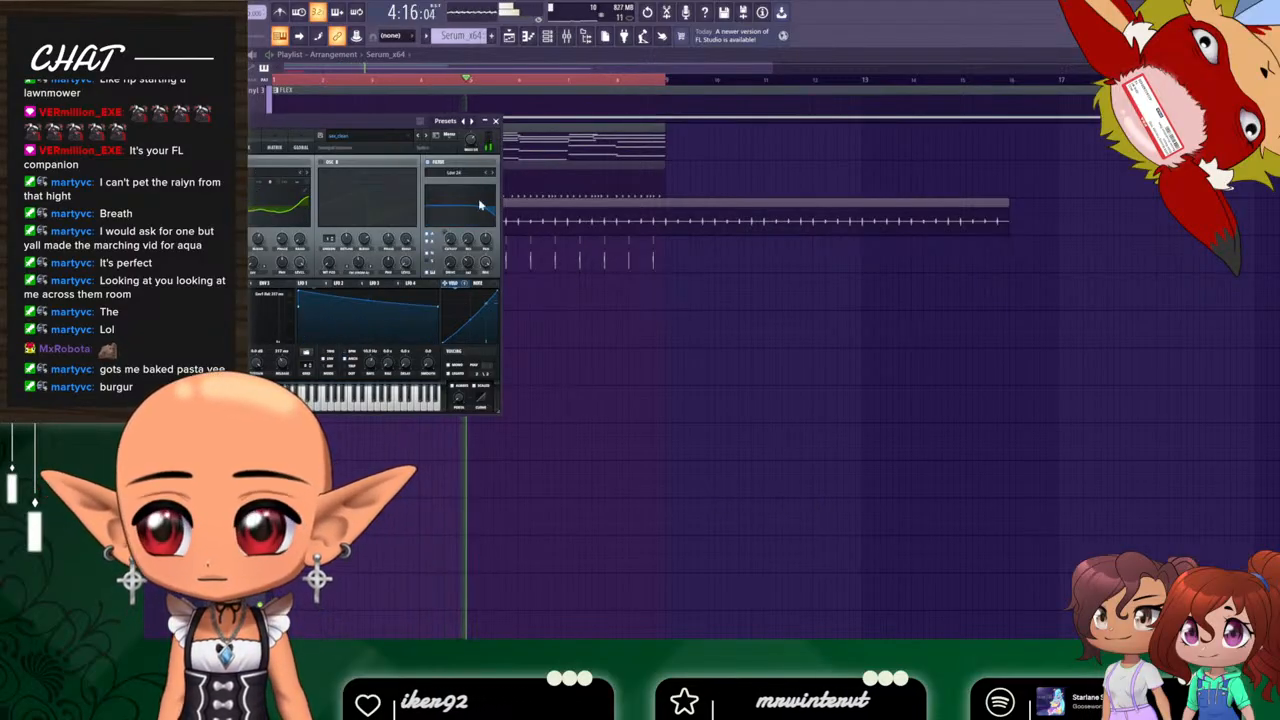
Open the Serum_x64 pattern's piano roll, then return to the playlist, show the Serum instrument and enlarge its window.
drag(769, 69, 709, 69)
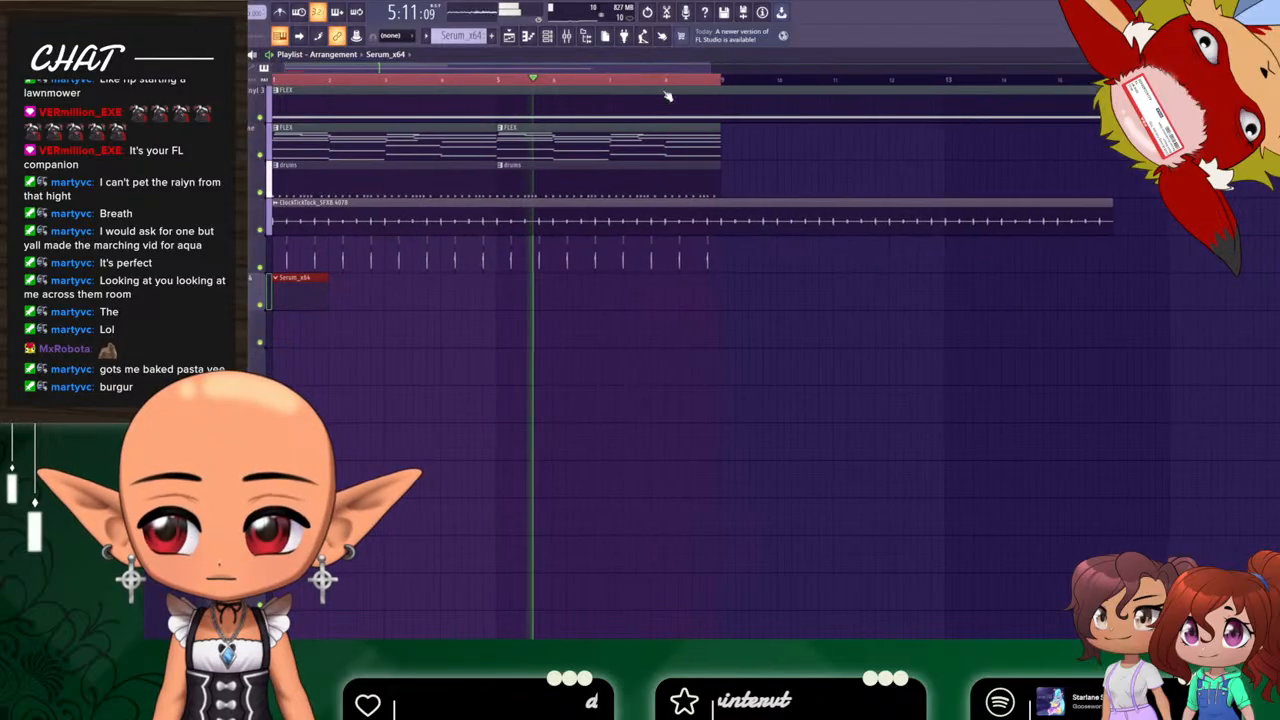
double_click(280, 296)
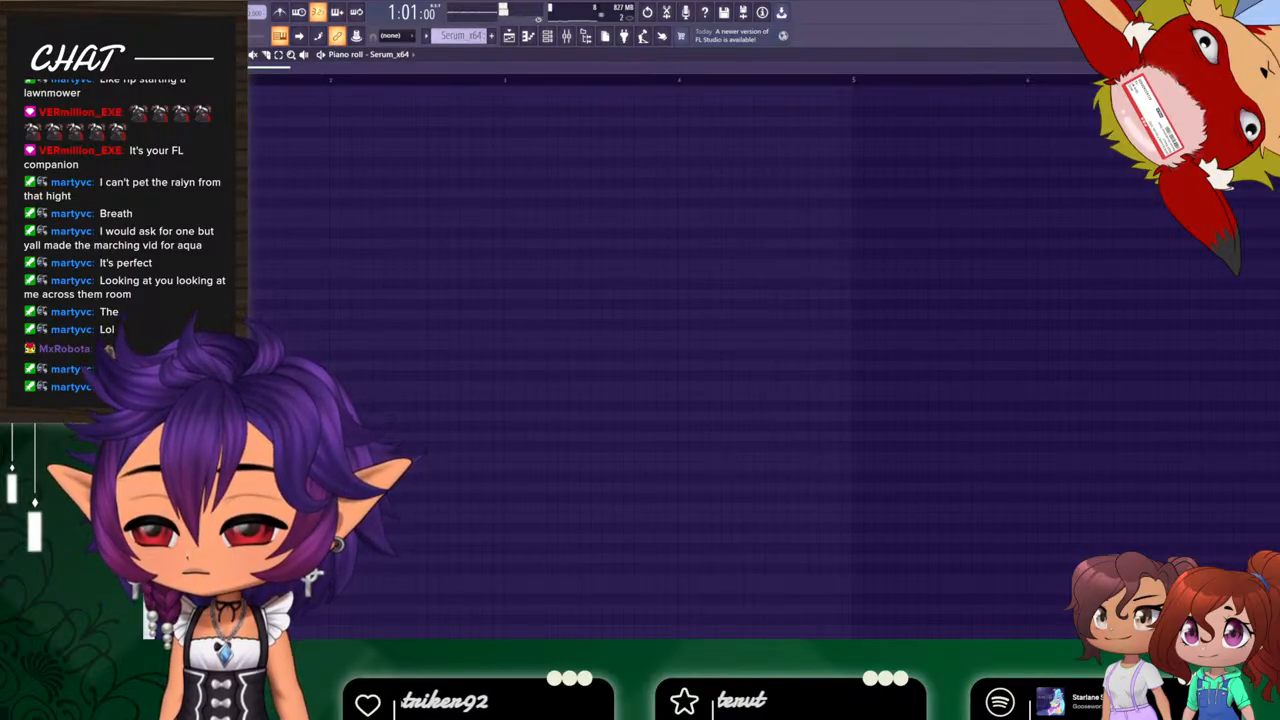
click(522, 37)
click(268, 280)
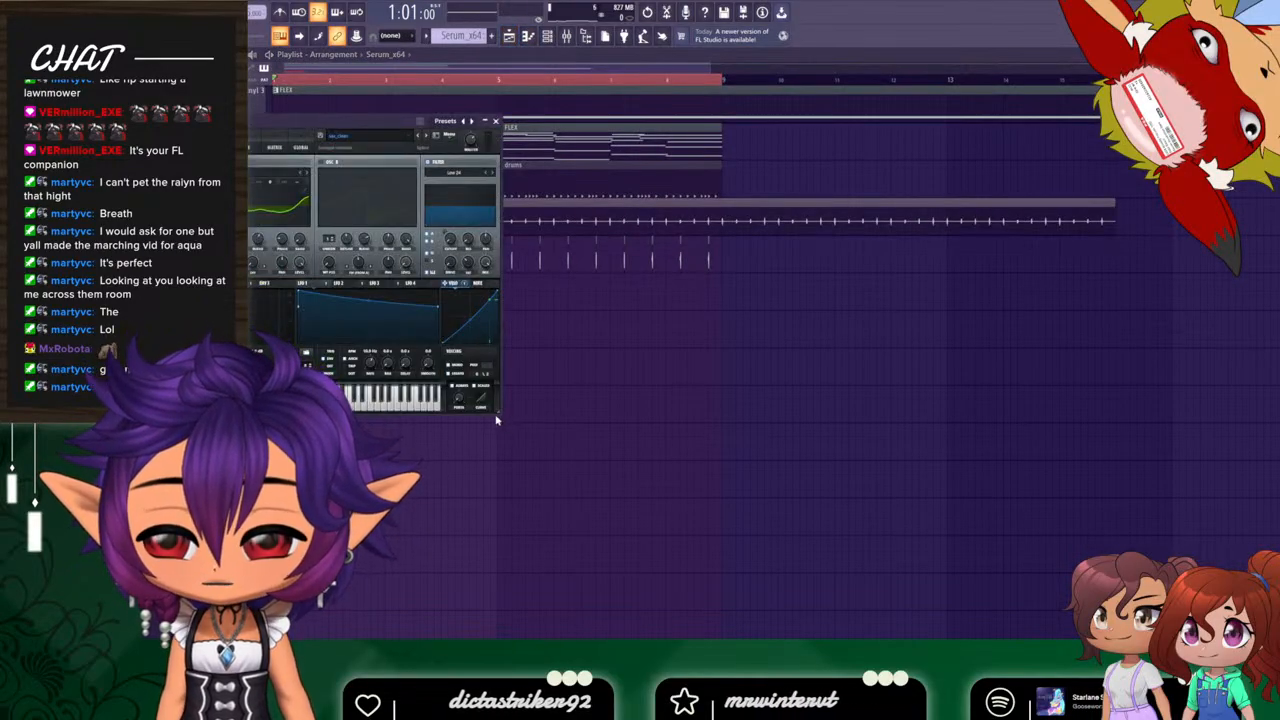
drag(497, 418, 659, 515)
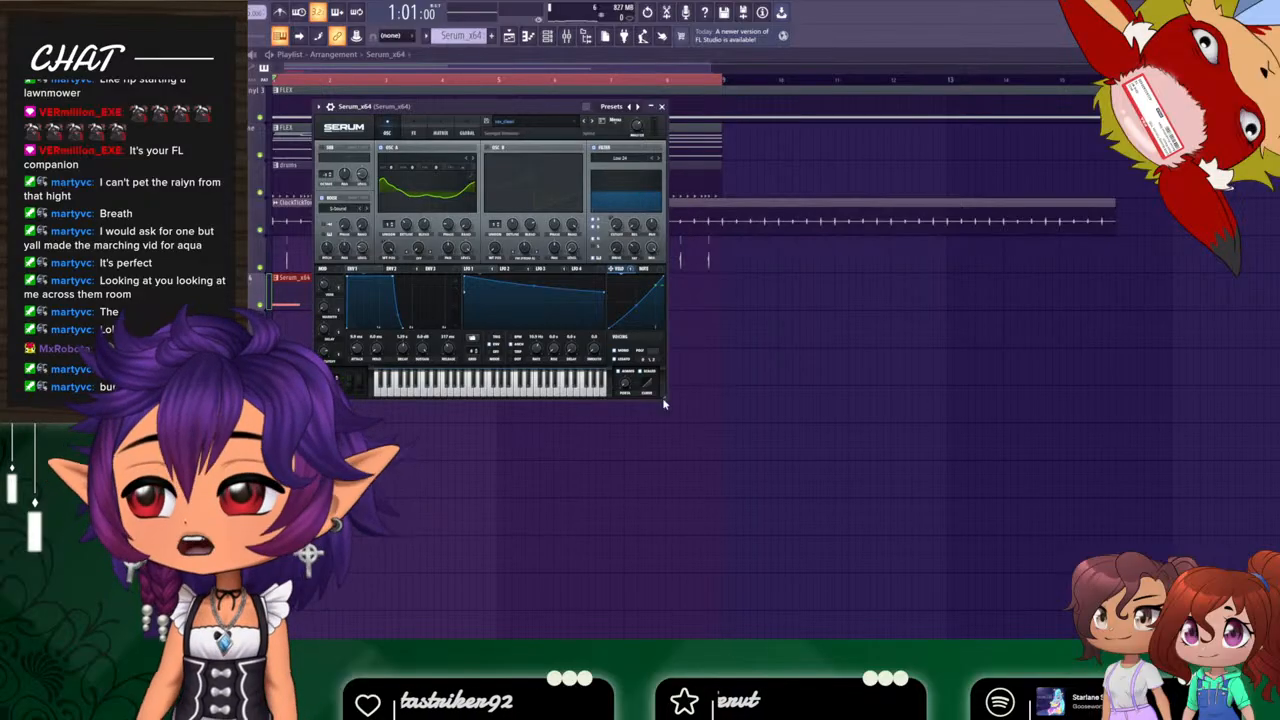
drag(716, 446, 890, 624)
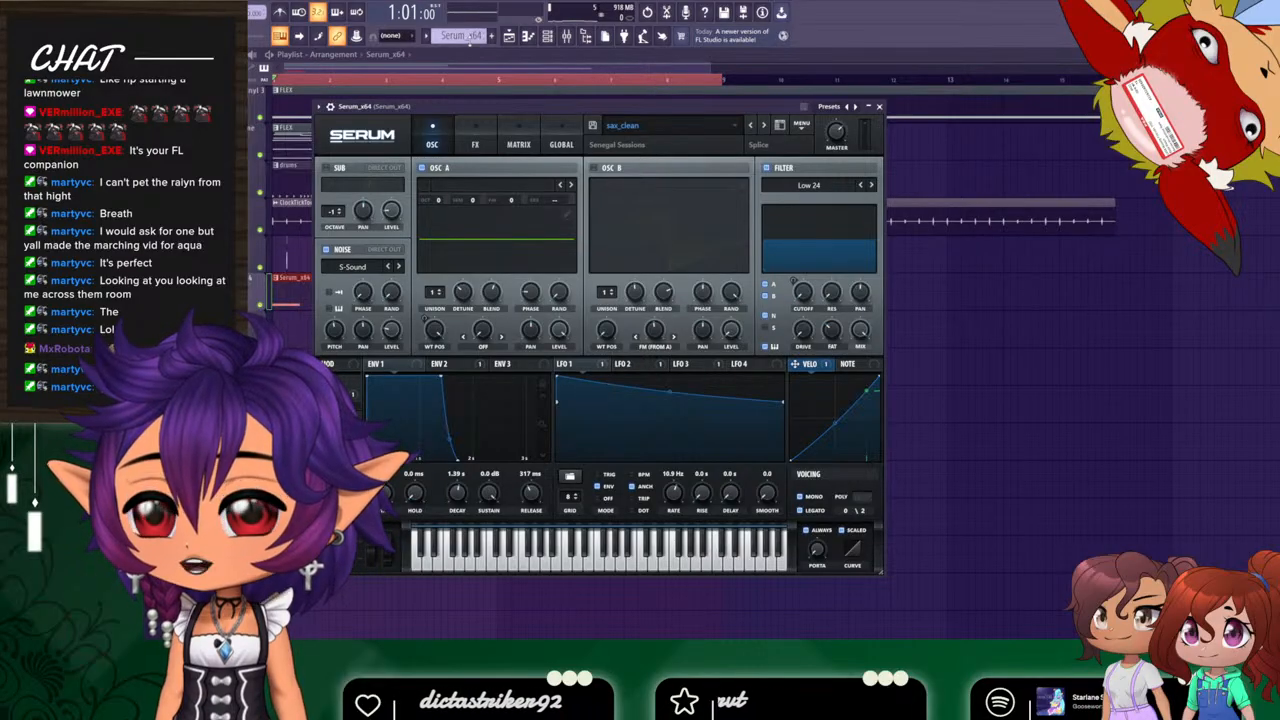
Lower the Serum_x64 mixer track's volume and bring the Serum window back to the front.
click(566, 37)
drag(513, 402, 513, 440)
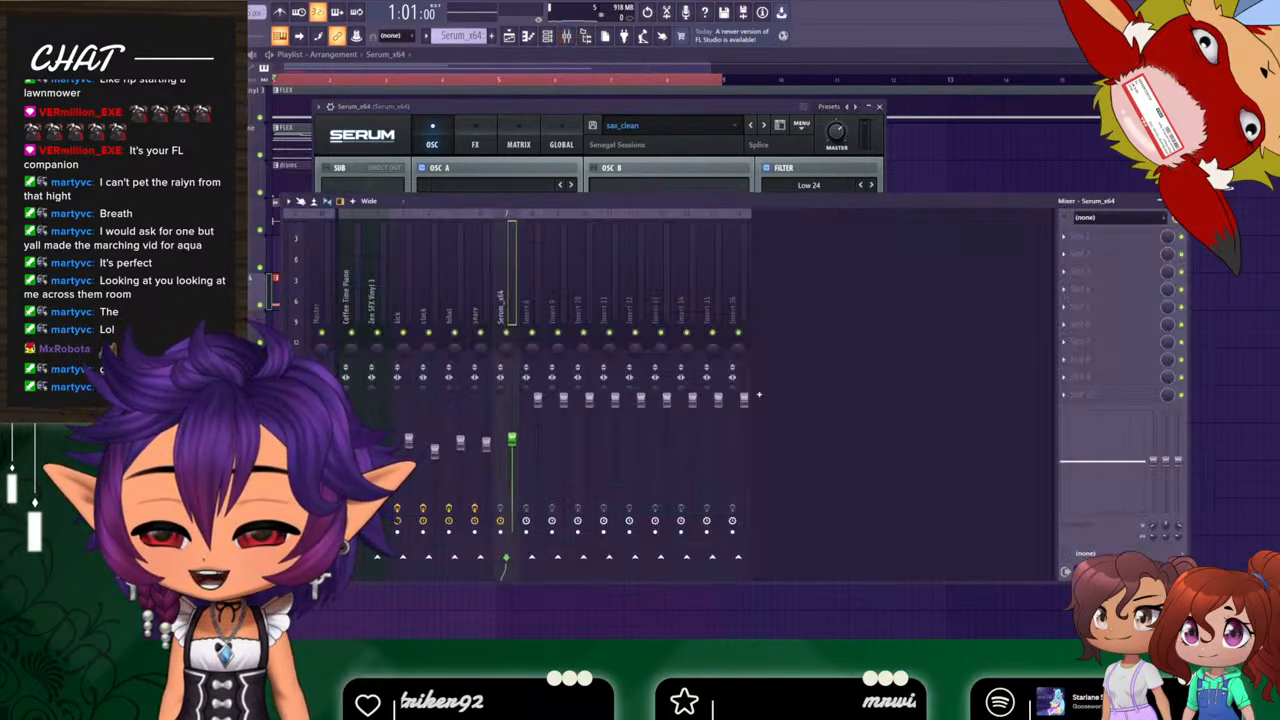
click(617, 105)
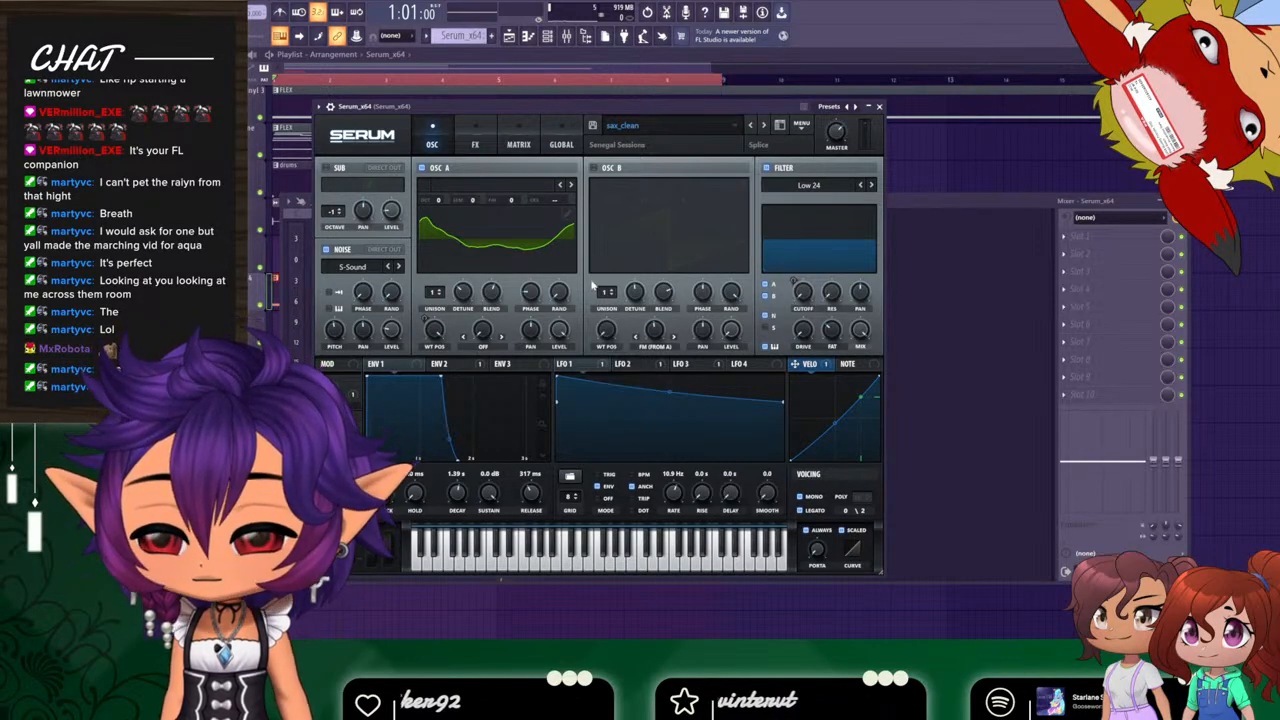
Close the open plugin and mixer windows and check the Serum_x64 pattern in the piano roll.
key(F12)
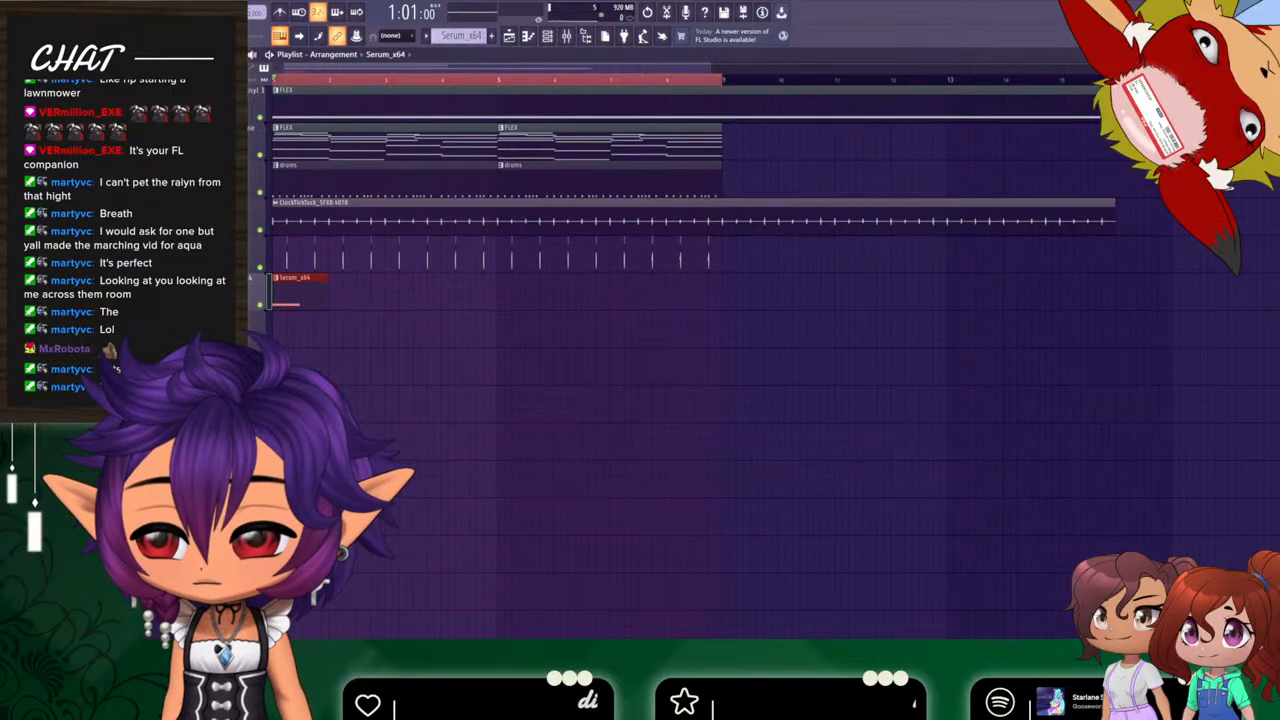
double_click(313, 294)
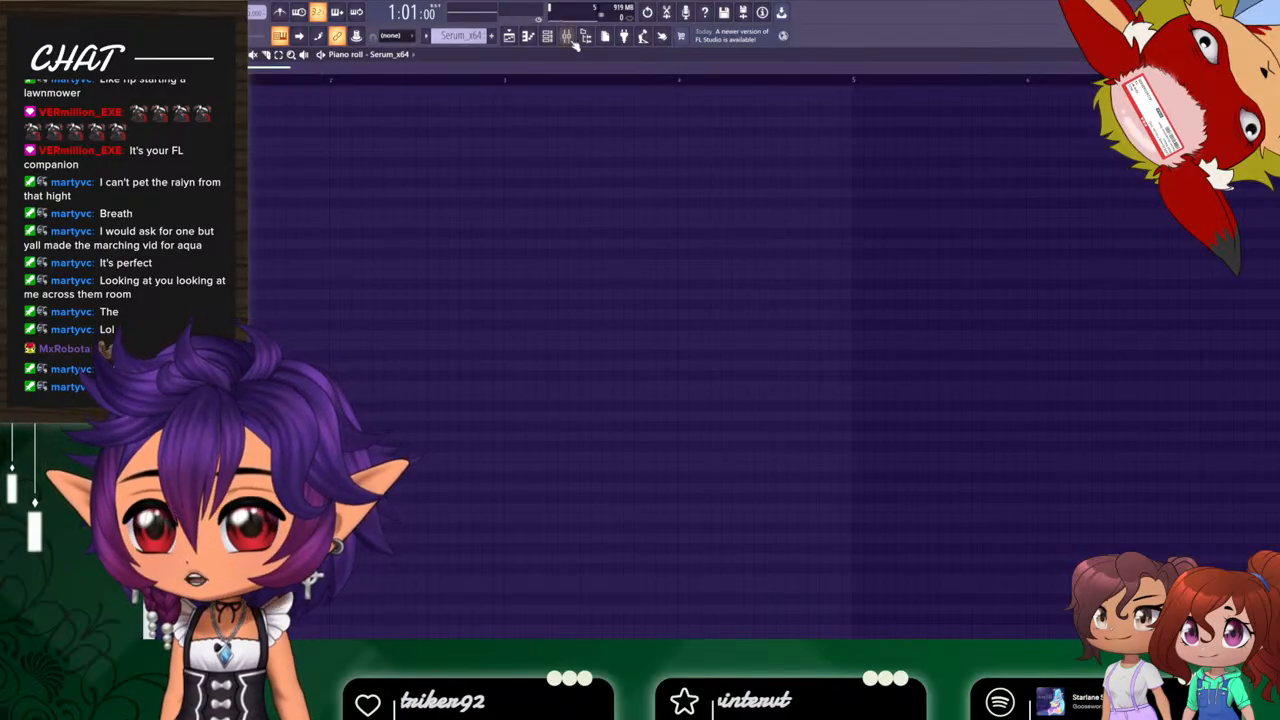
click(568, 38)
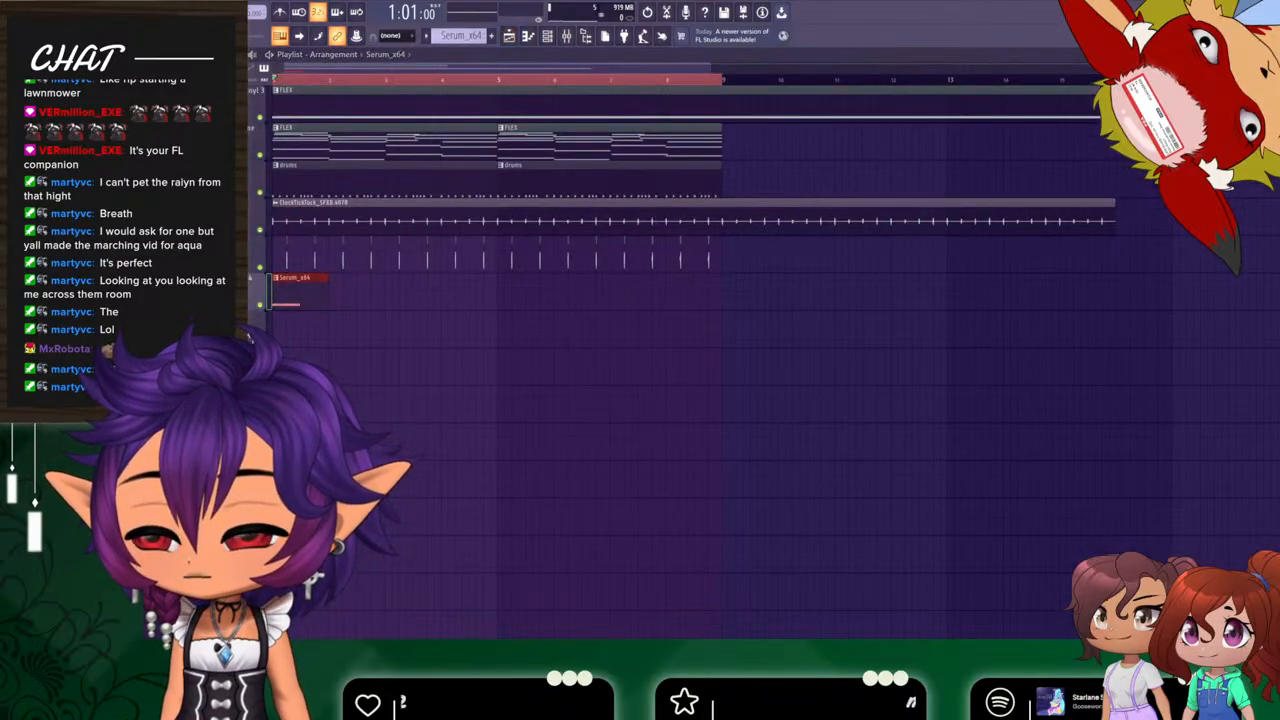
drag(252, 344, 256, 336)
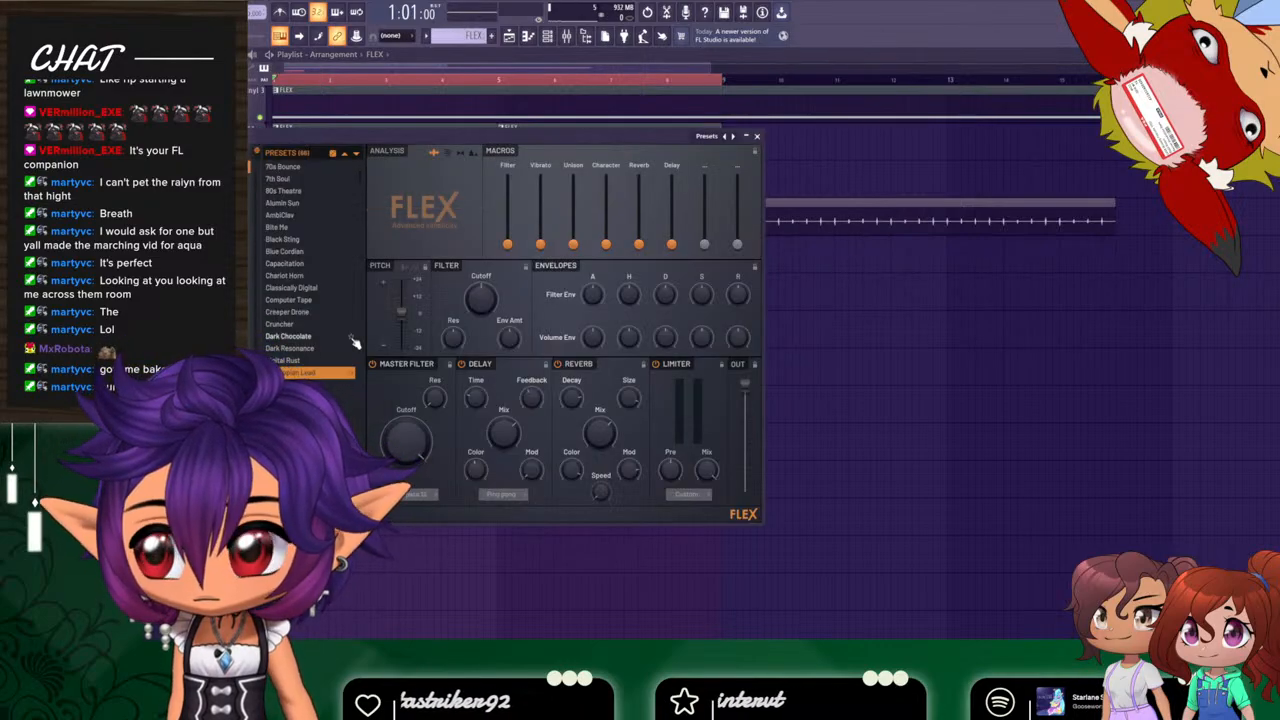
click(222, 203)
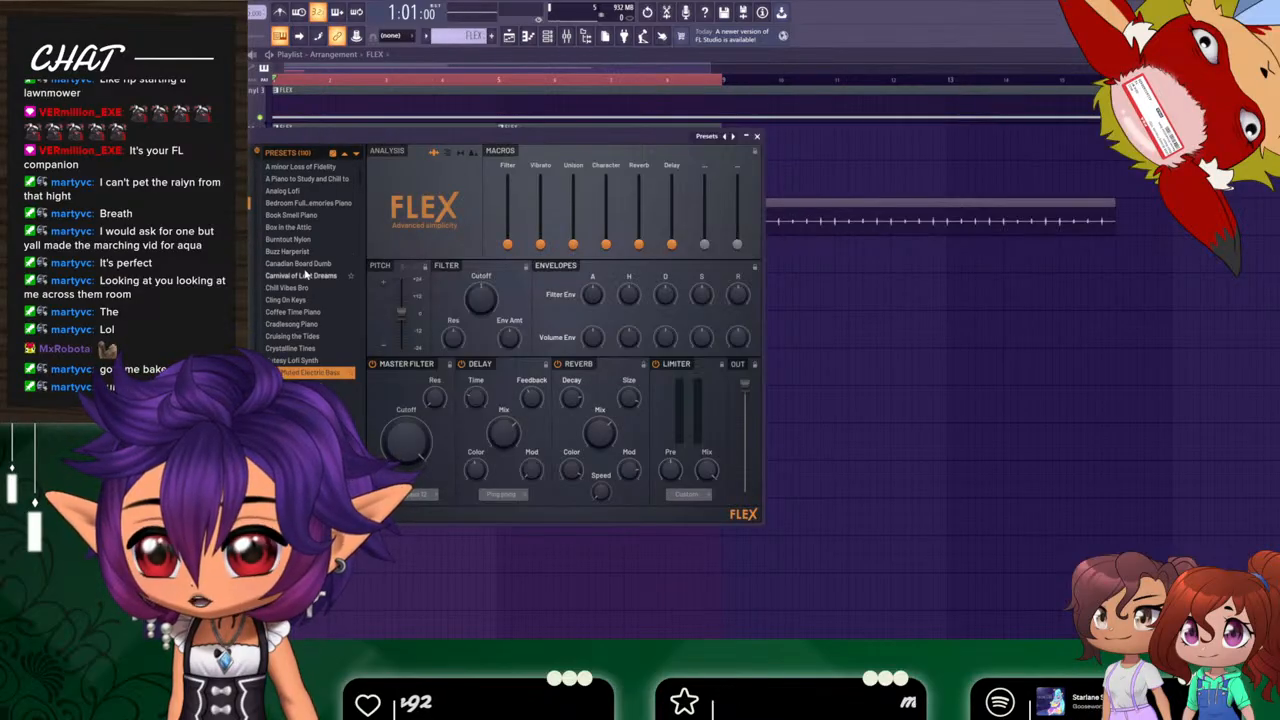
scroll(306, 274, down, 1)
scroll(318, 287, down, 9)
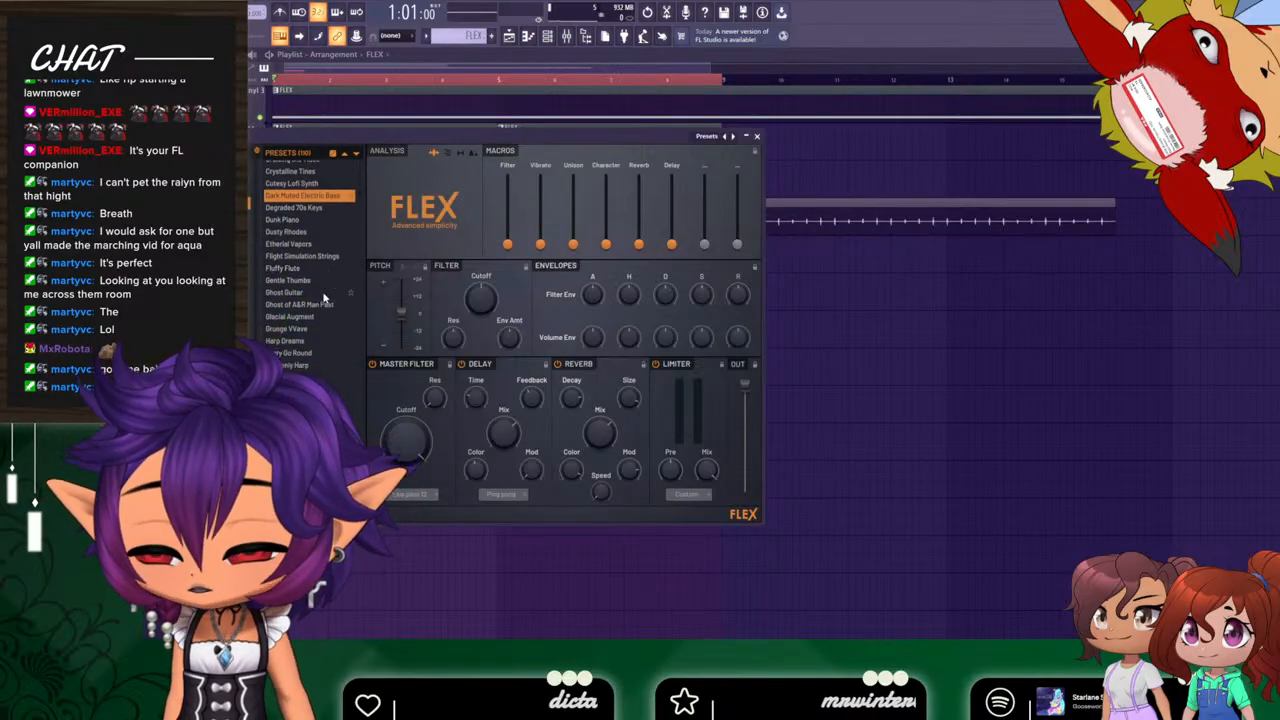
scroll(323, 291, down, 5)
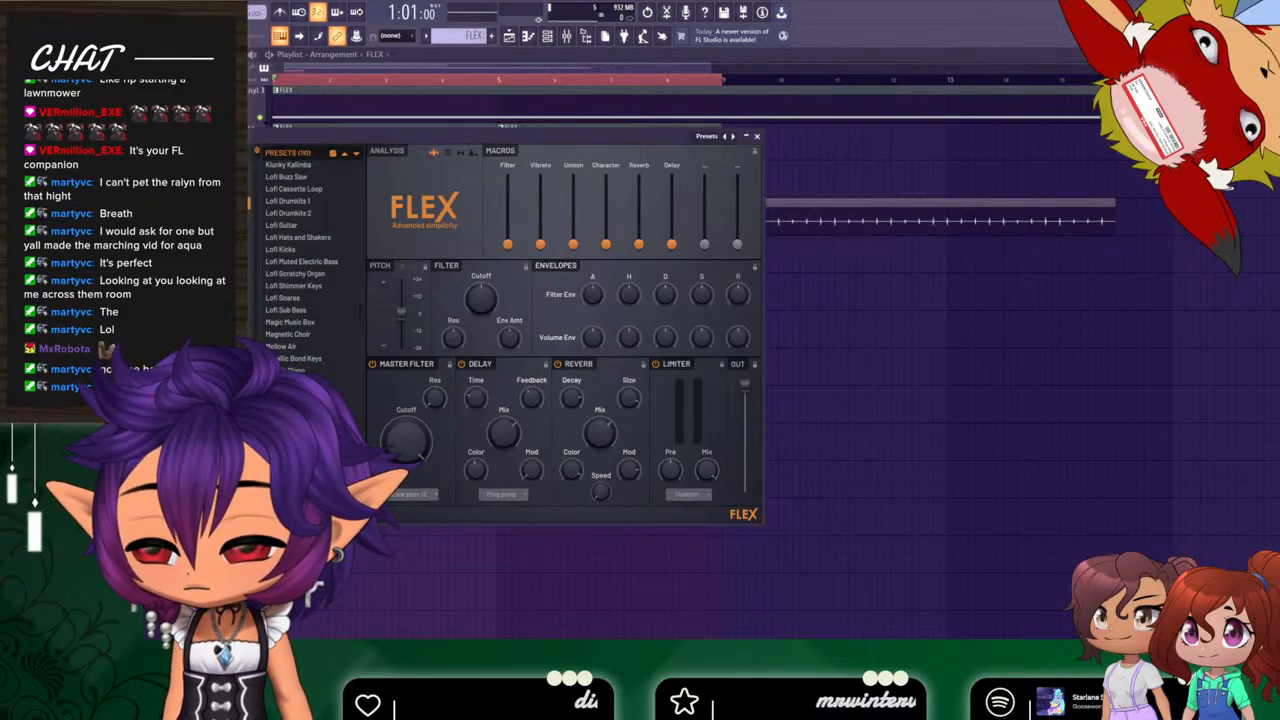
click(215, 288)
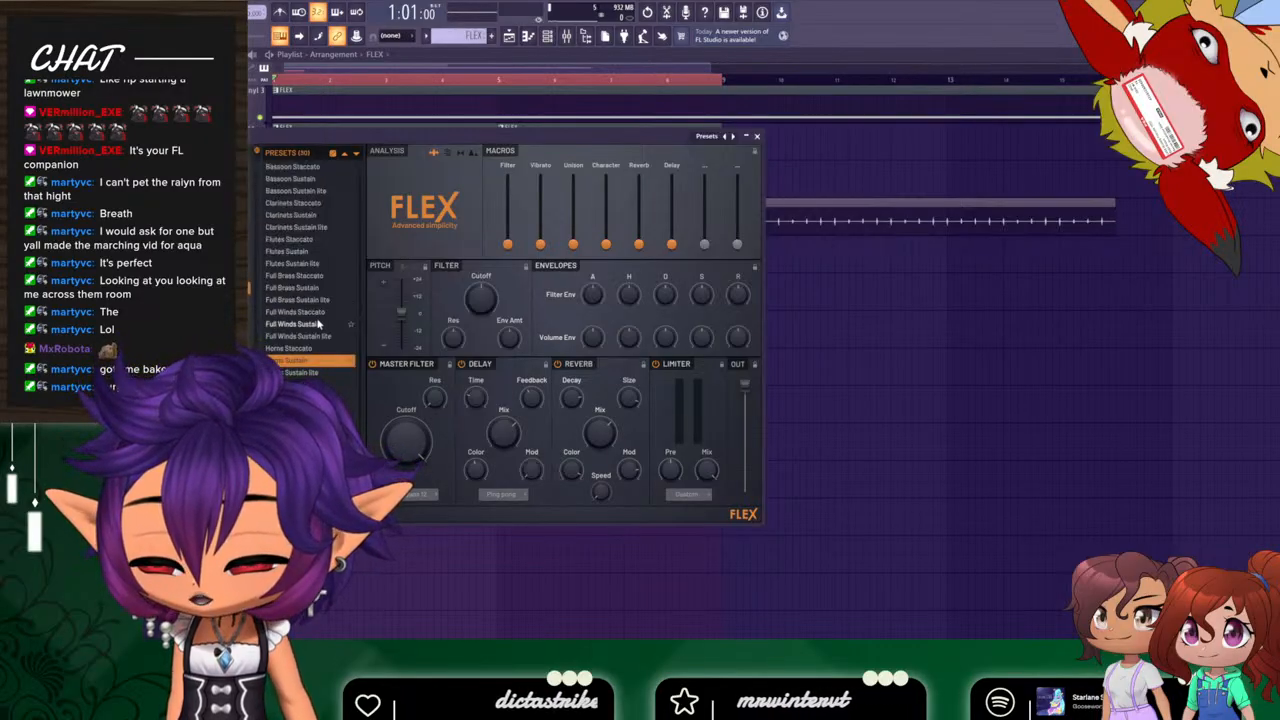
scroll(320, 326, down, 1)
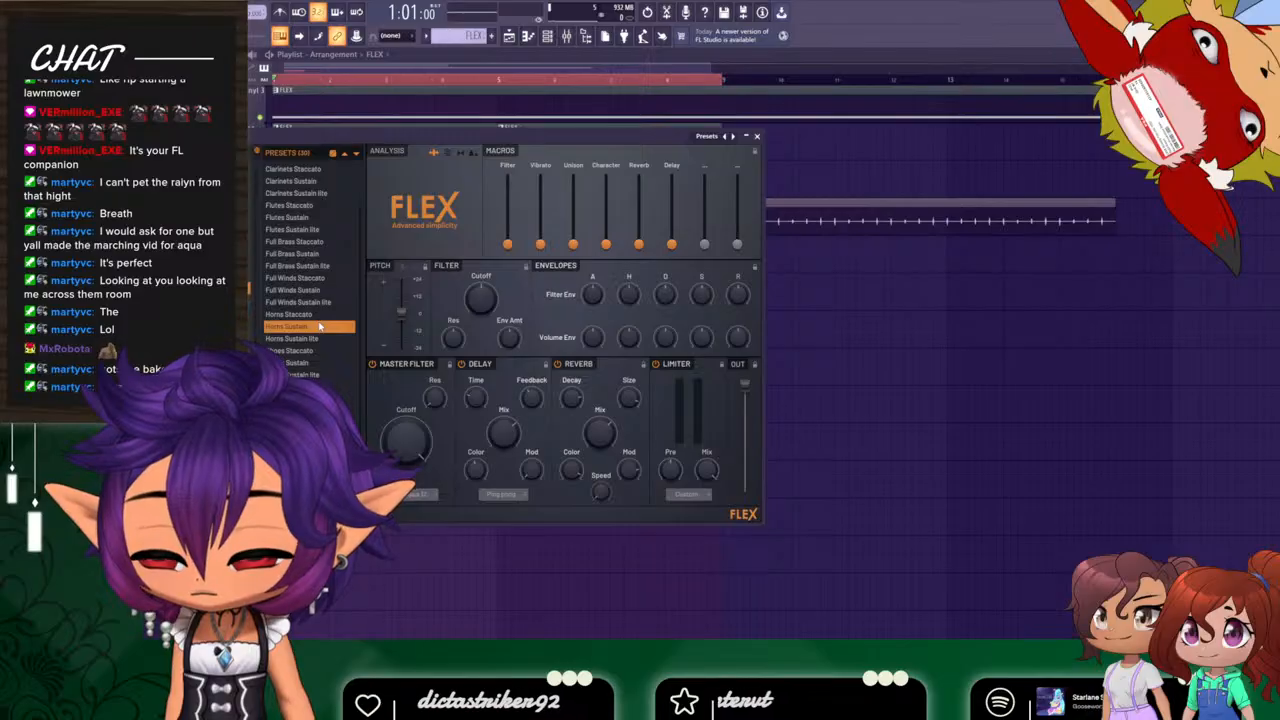
scroll(320, 326, up, 1)
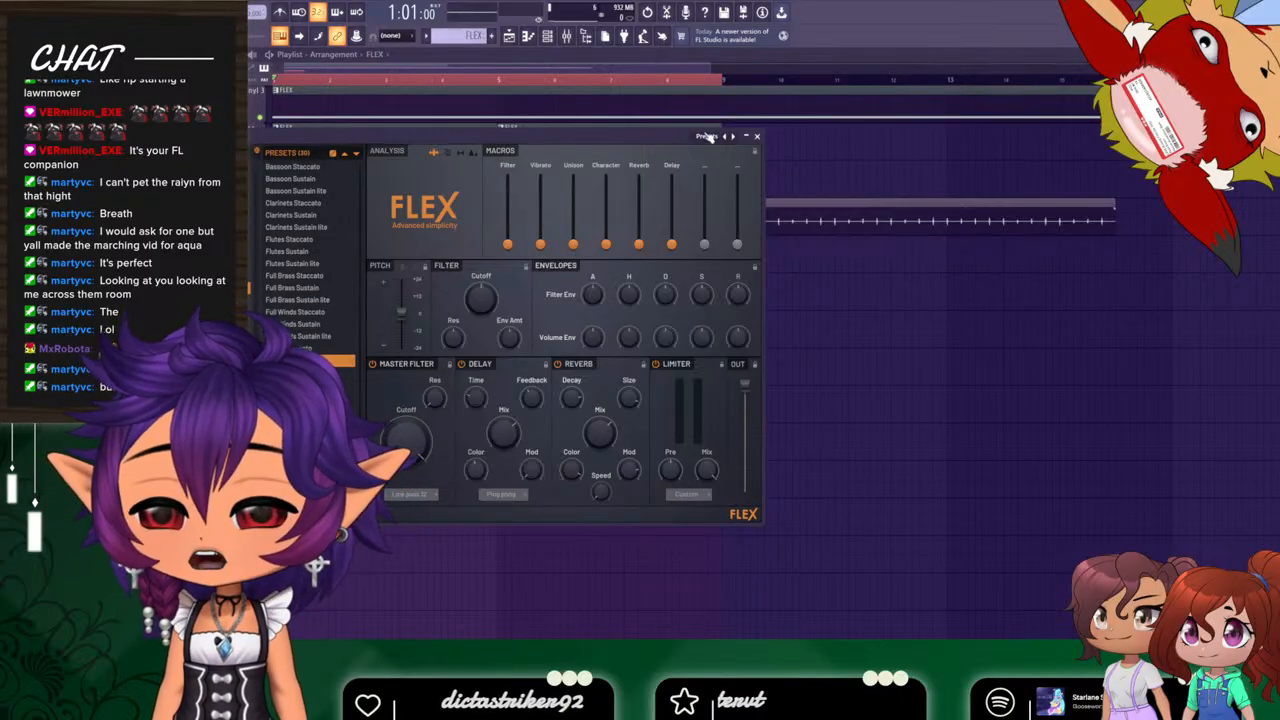
click(757, 136)
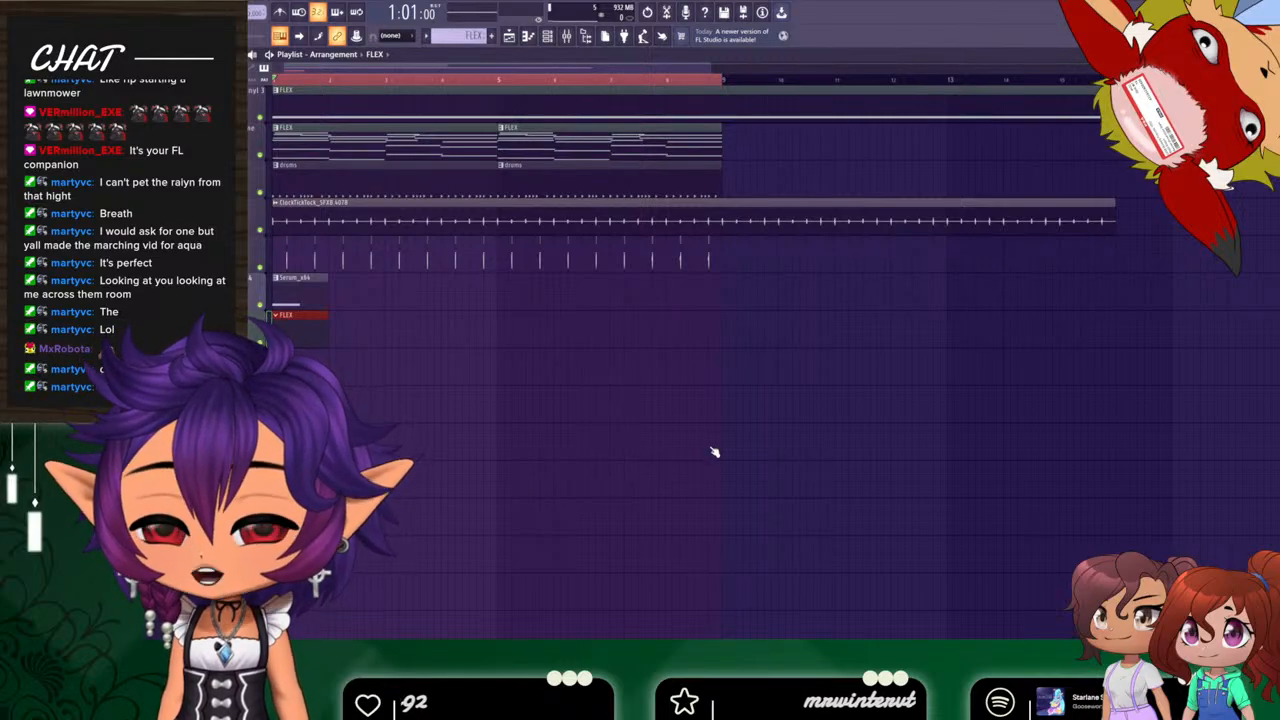
key(ctrl+z)
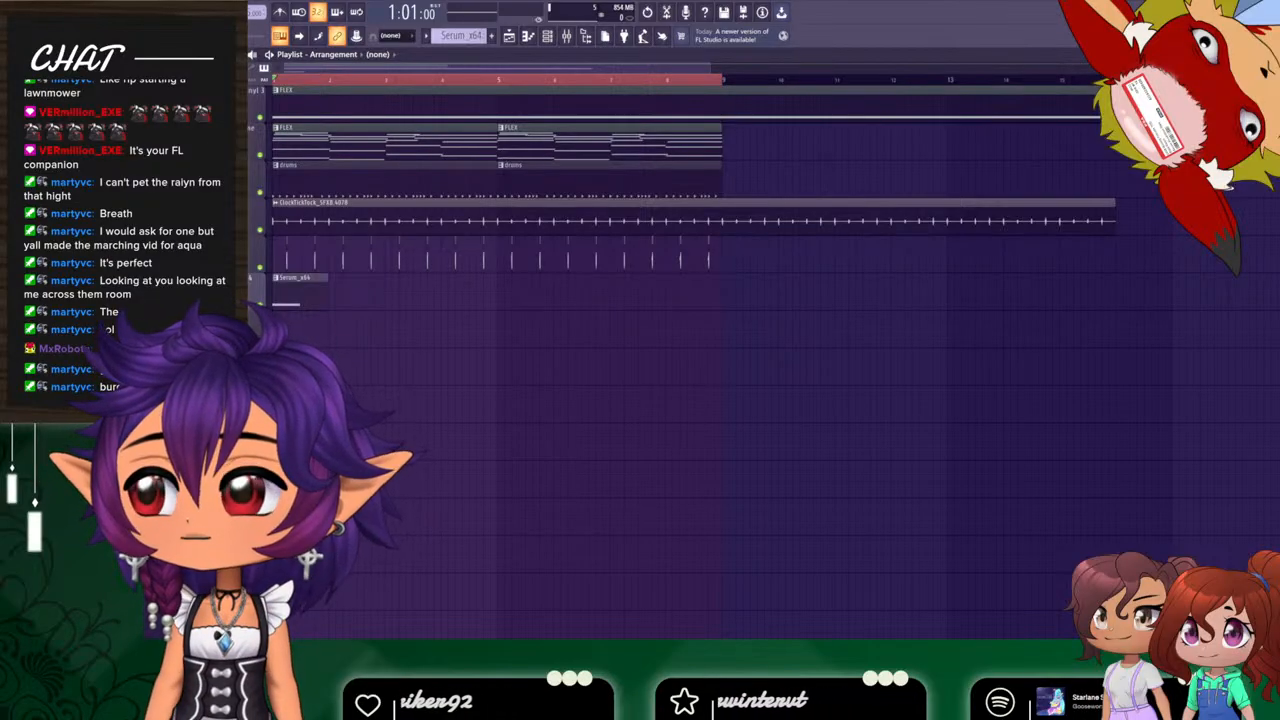
Open the Serum_x64 pattern in the piano roll and delete all recorded notes before about bar 20.
double_click(296, 295)
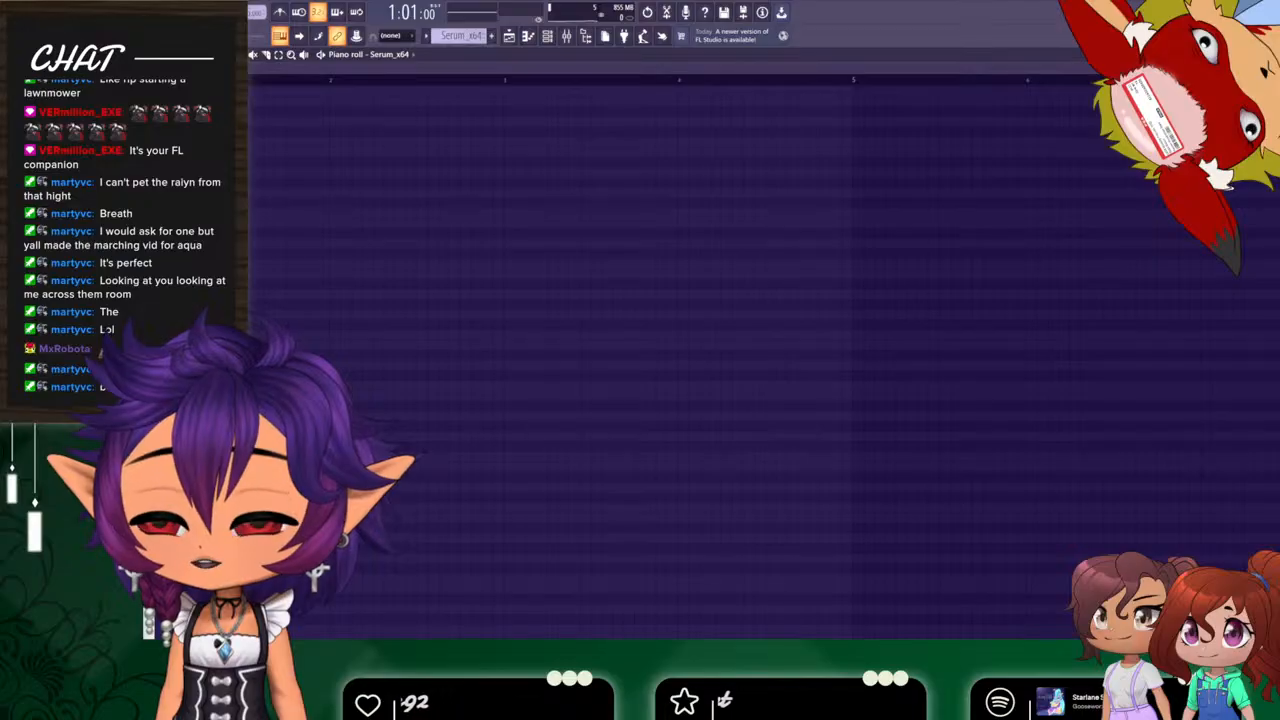
click(248, 163)
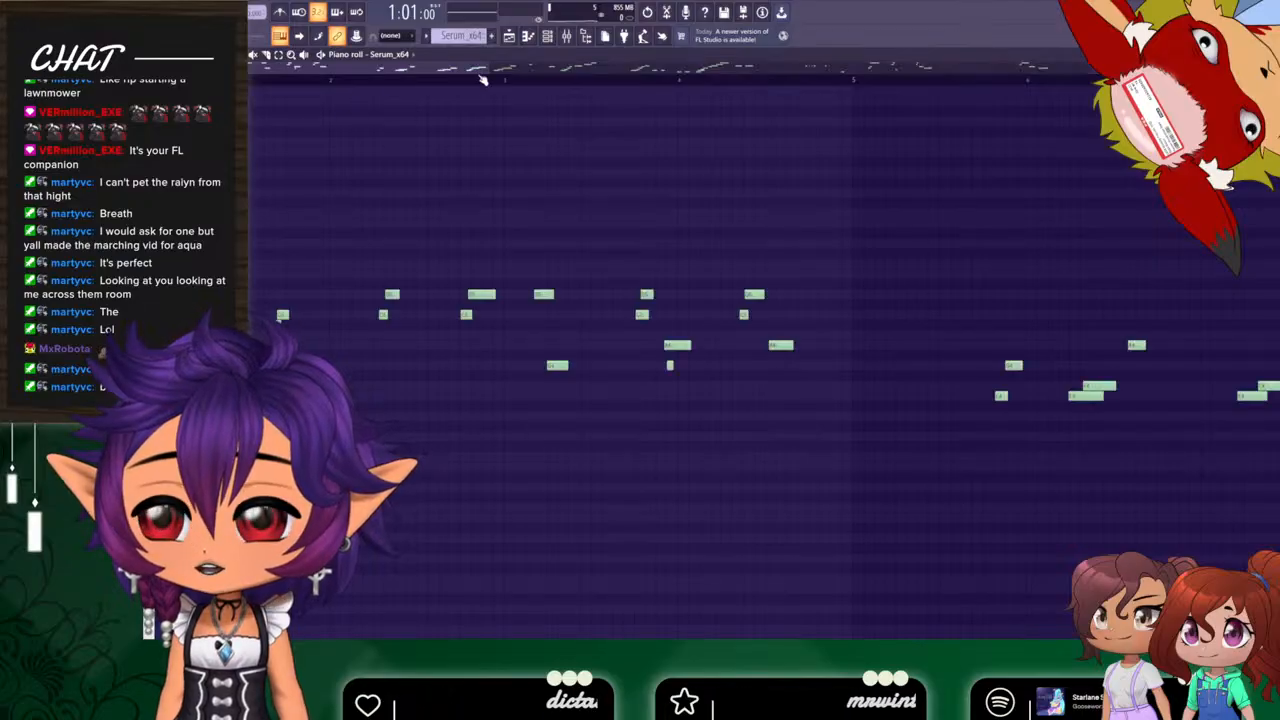
drag(488, 68, 1279, 125)
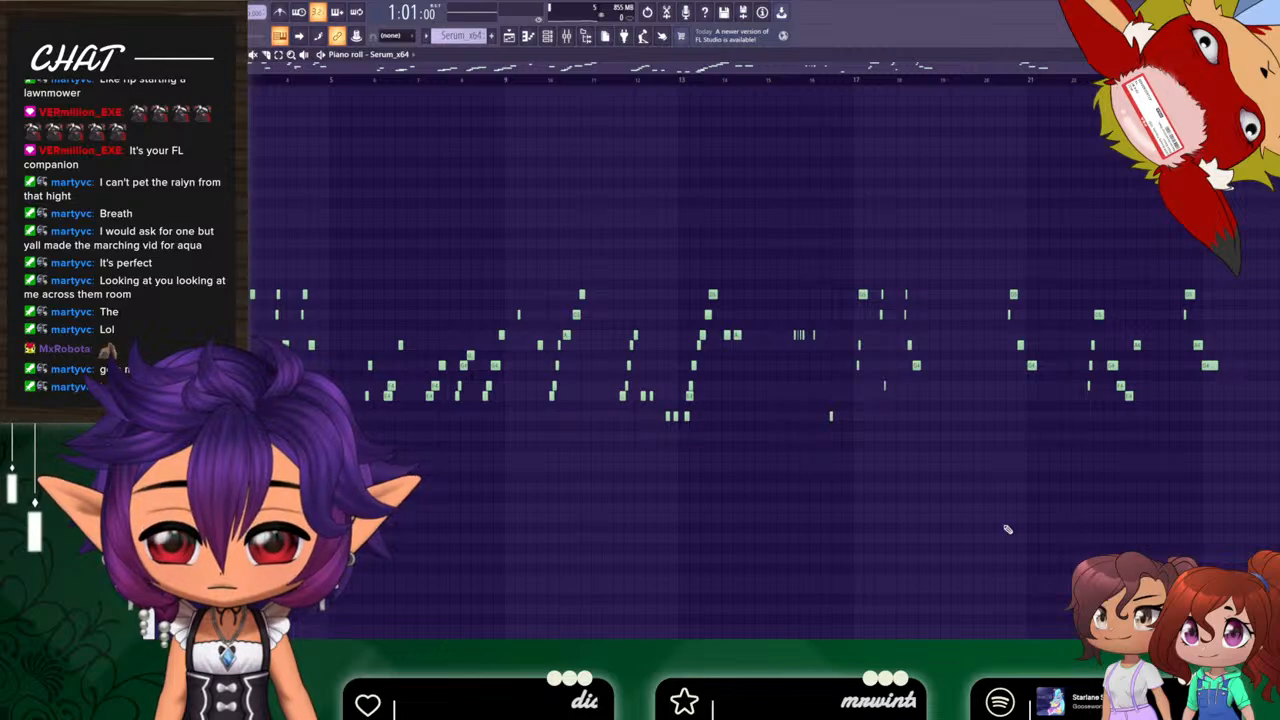
drag(758, 524, 251, 197)
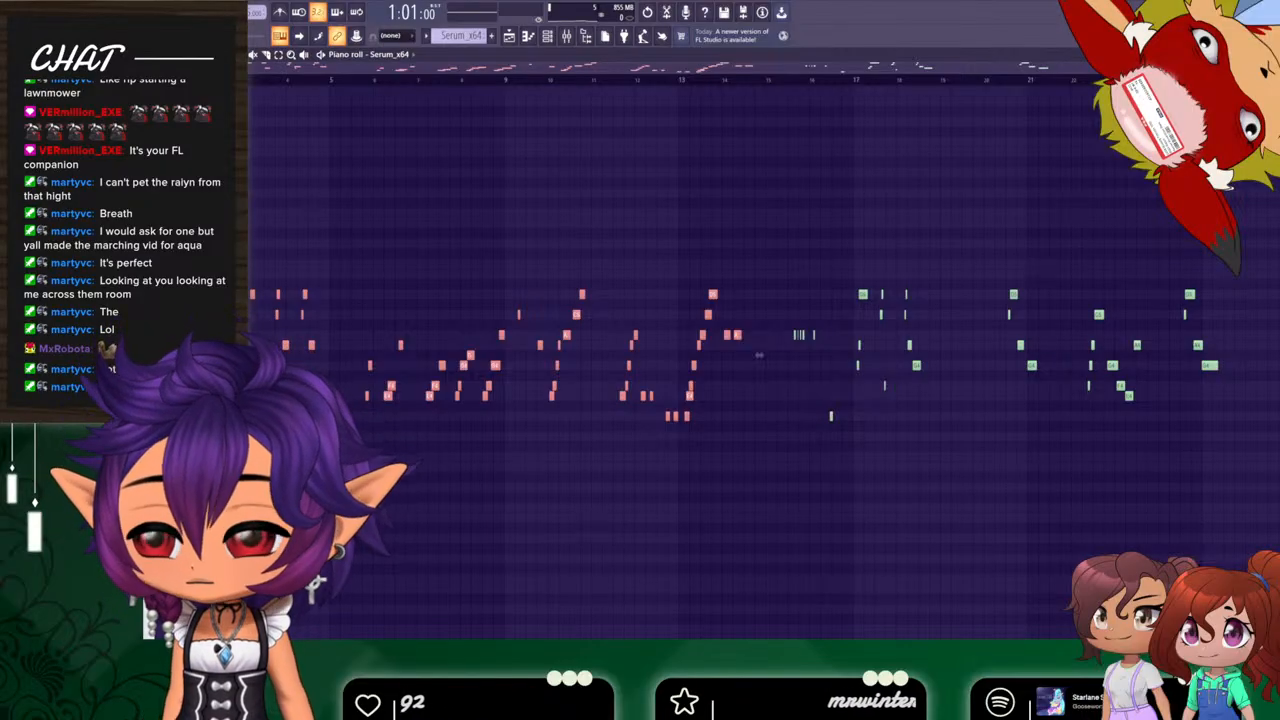
key(Delete)
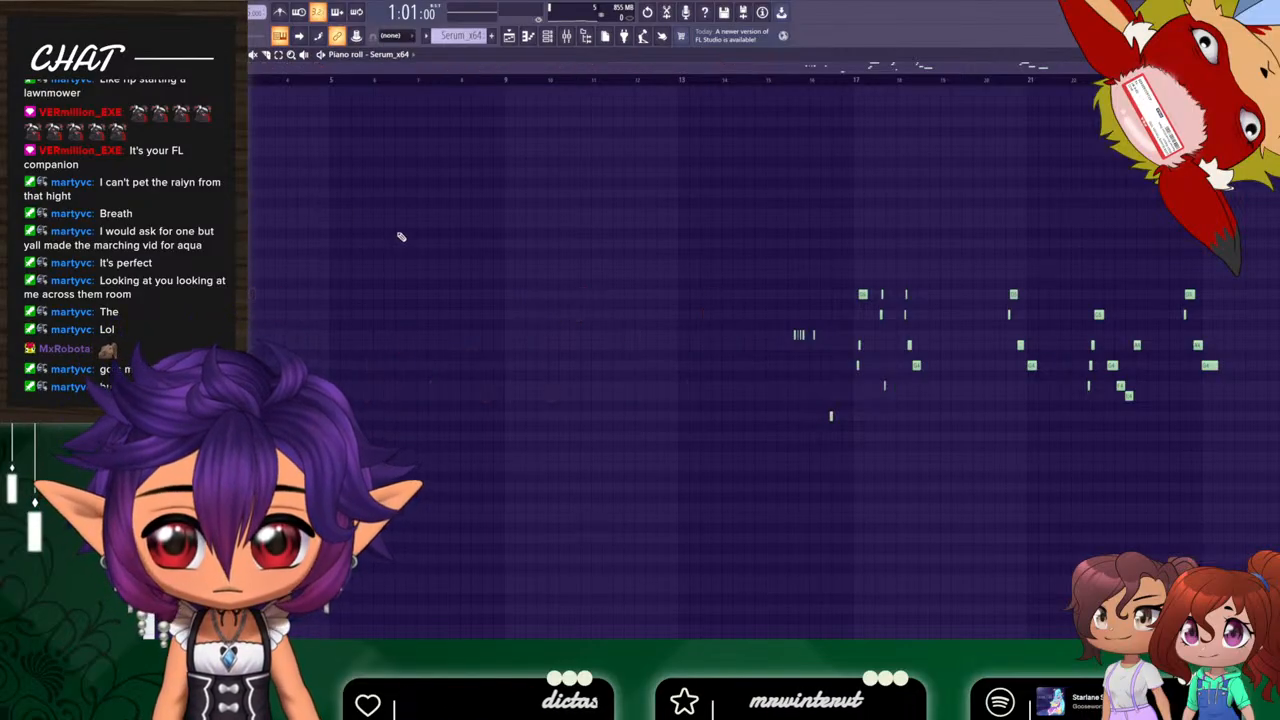
drag(776, 484, 940, 220)
key(Delete)
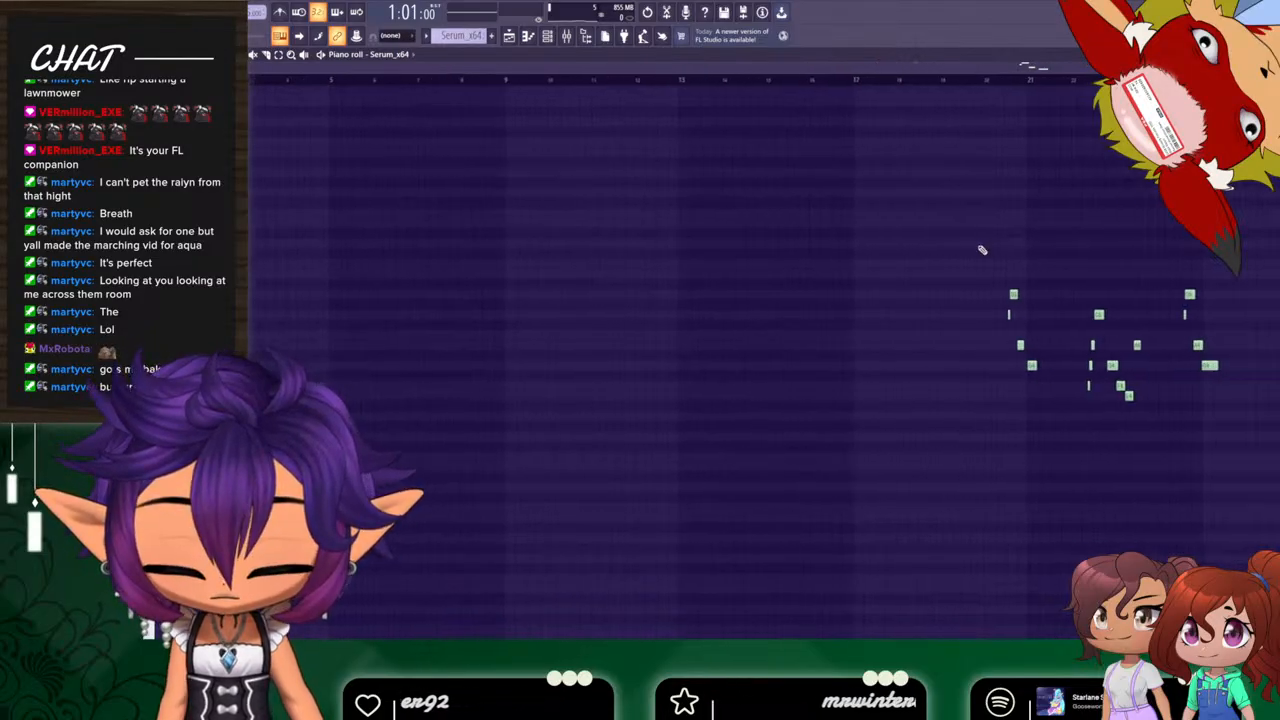
Move all remaining Serum_x64 notes back so the first phrase starts at bar 1, and play the result.
scroll(979, 249, up, 1)
drag(1278, 482, 1030, 212)
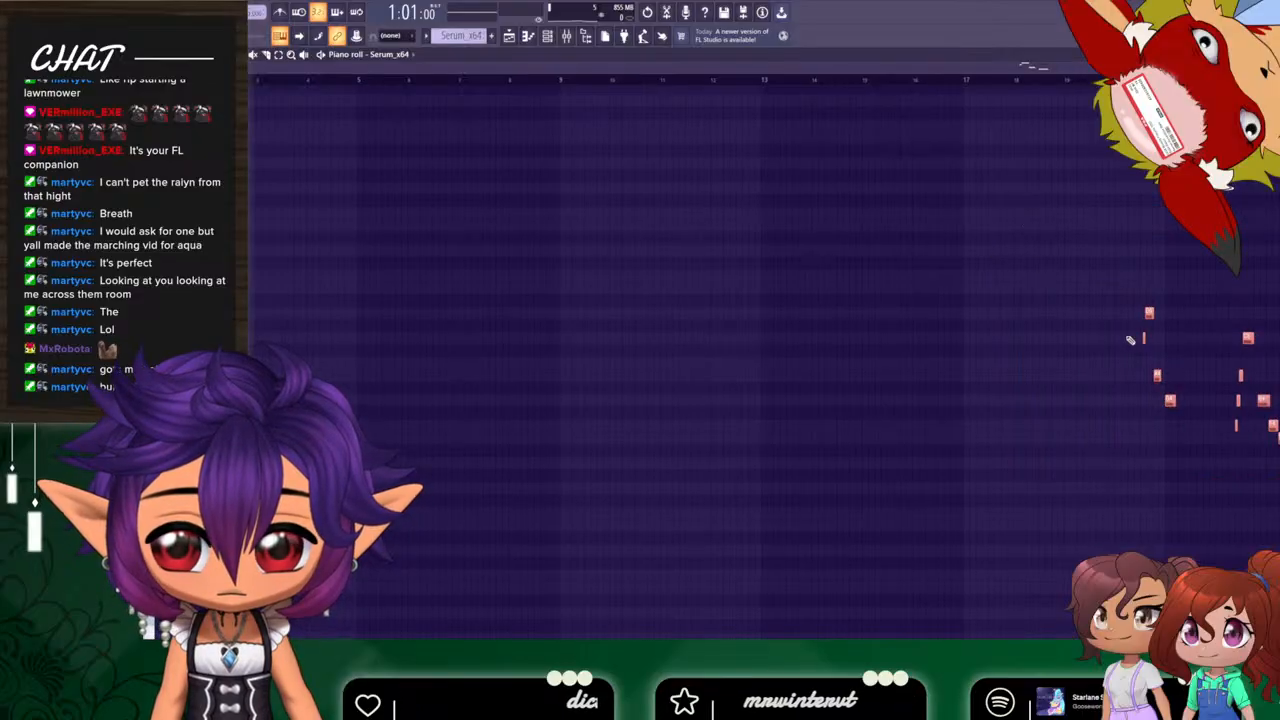
drag(1148, 314, 366, 314)
ctrl+click(283, 290)
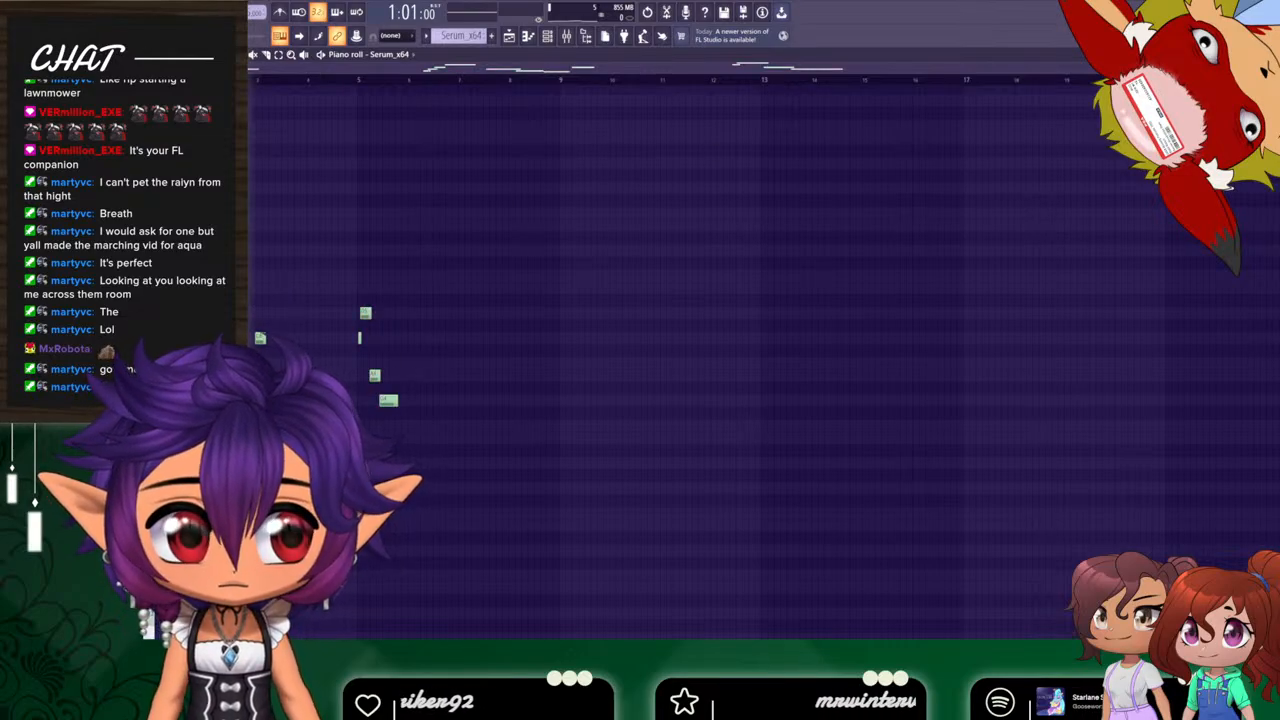
drag(1260, 68, 1150, 68)
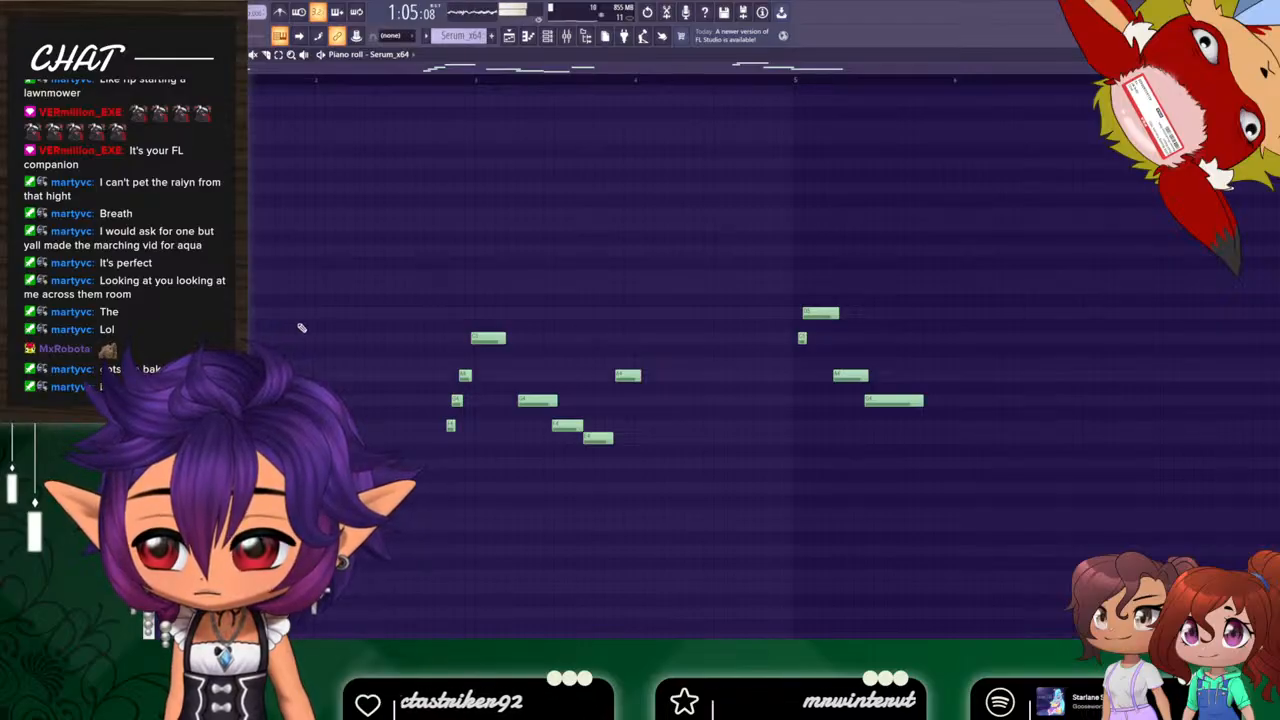
key(space)
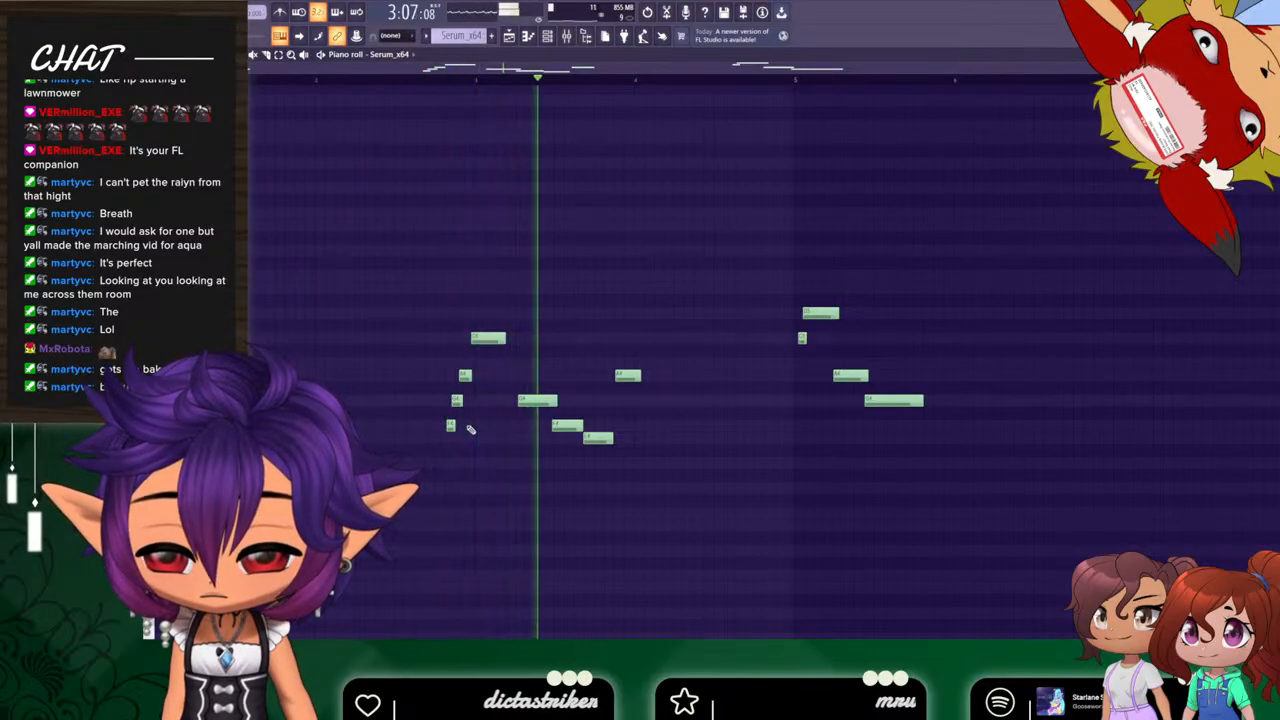
key(space)
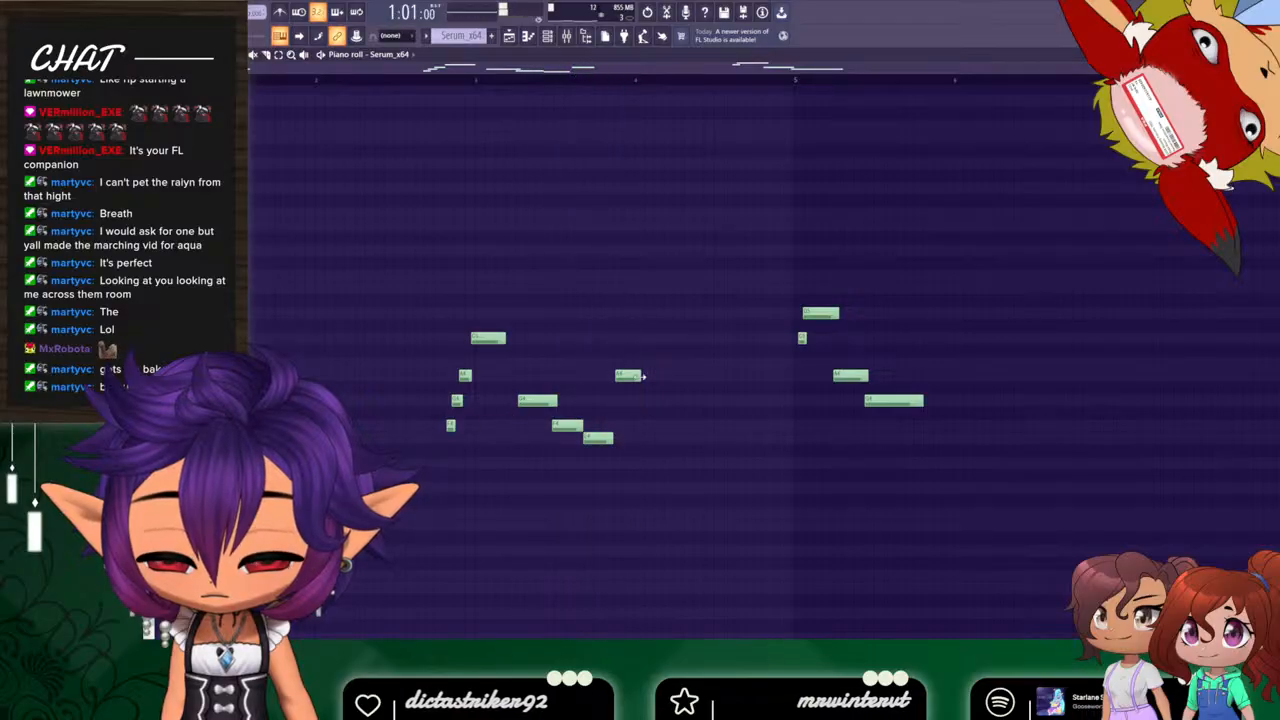
Shift the eight-note middle phrase slightly later so it starts on bar 3, and listen to its timing.
drag(385, 301, 716, 454)
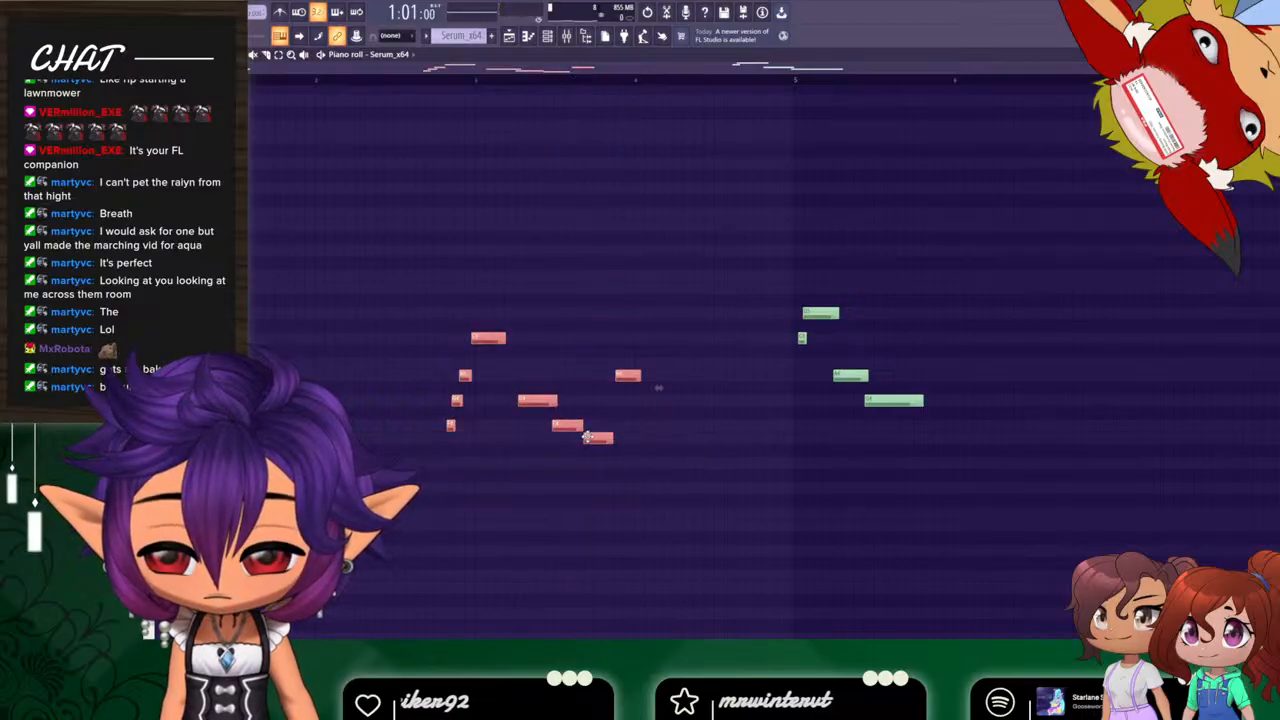
drag(587, 437, 617, 442)
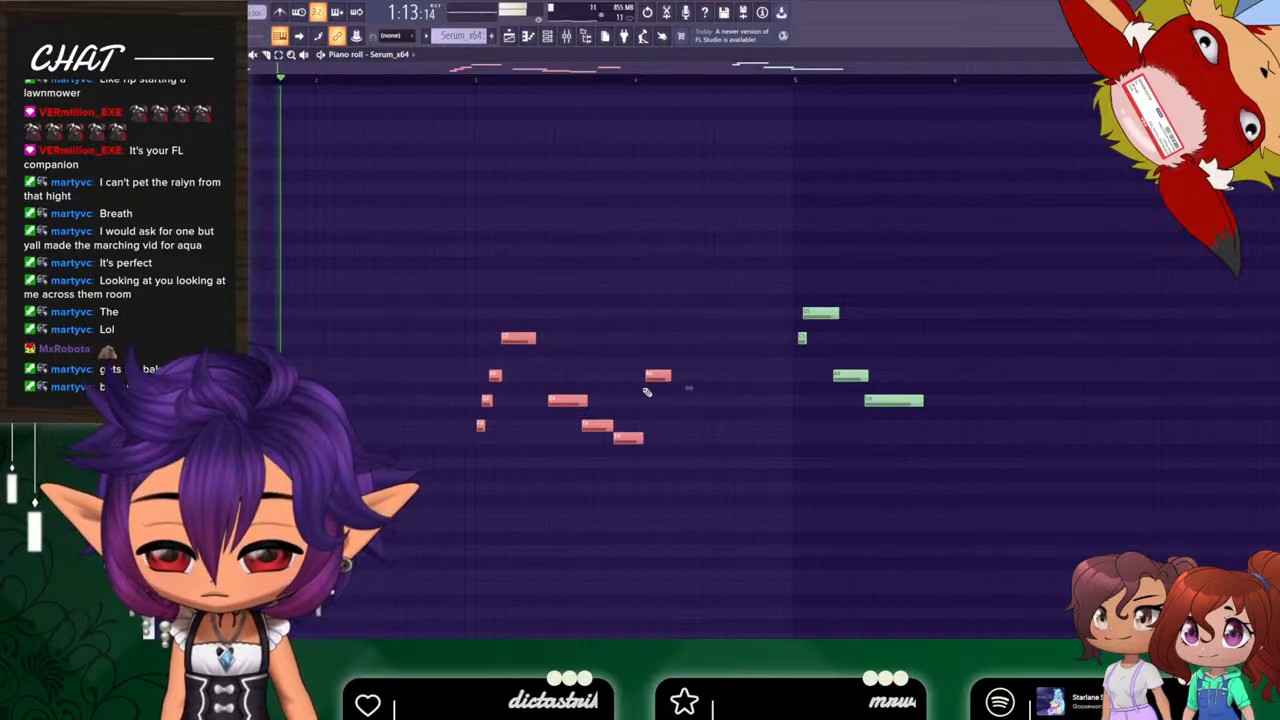
key(space)
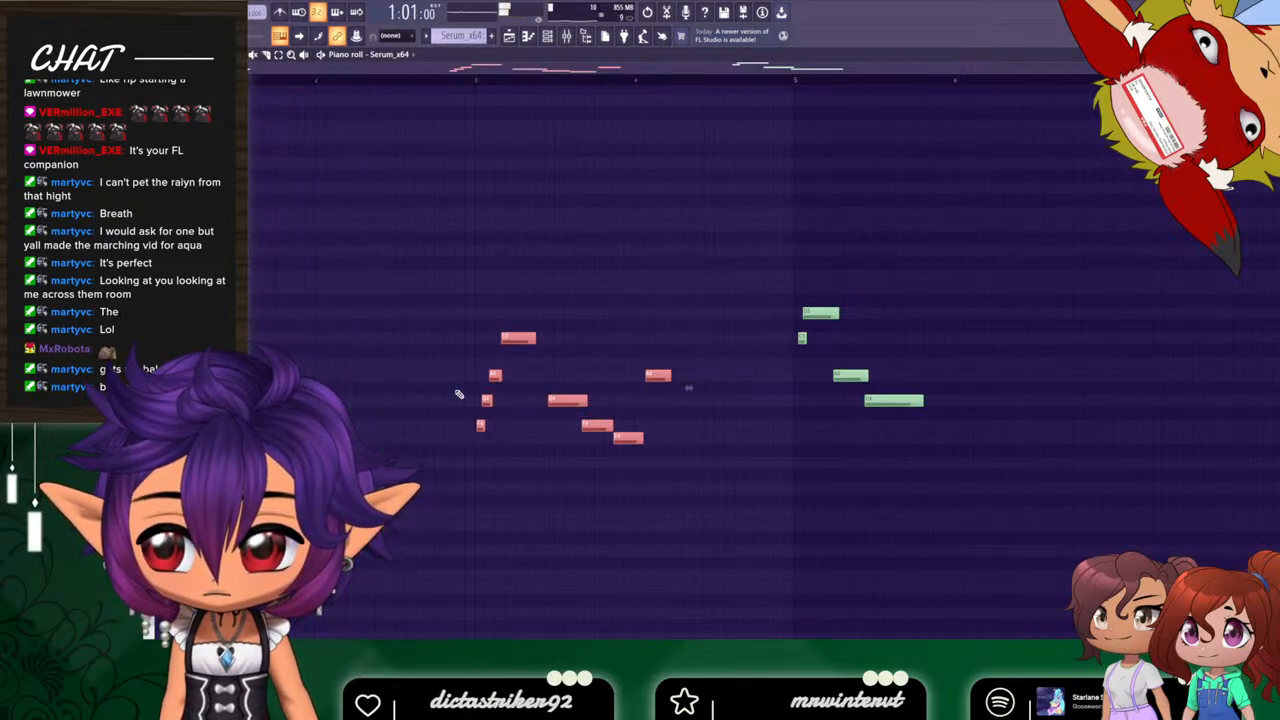
ctrl+click(688, 387)
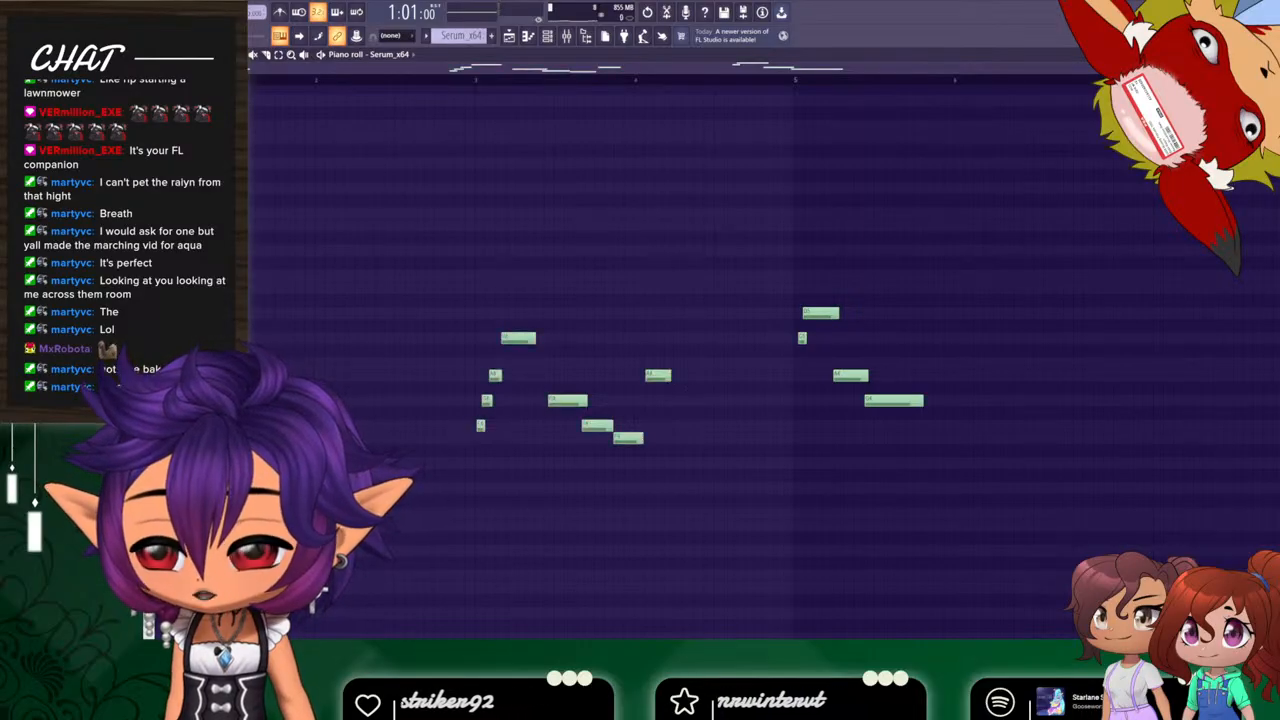
key(space)
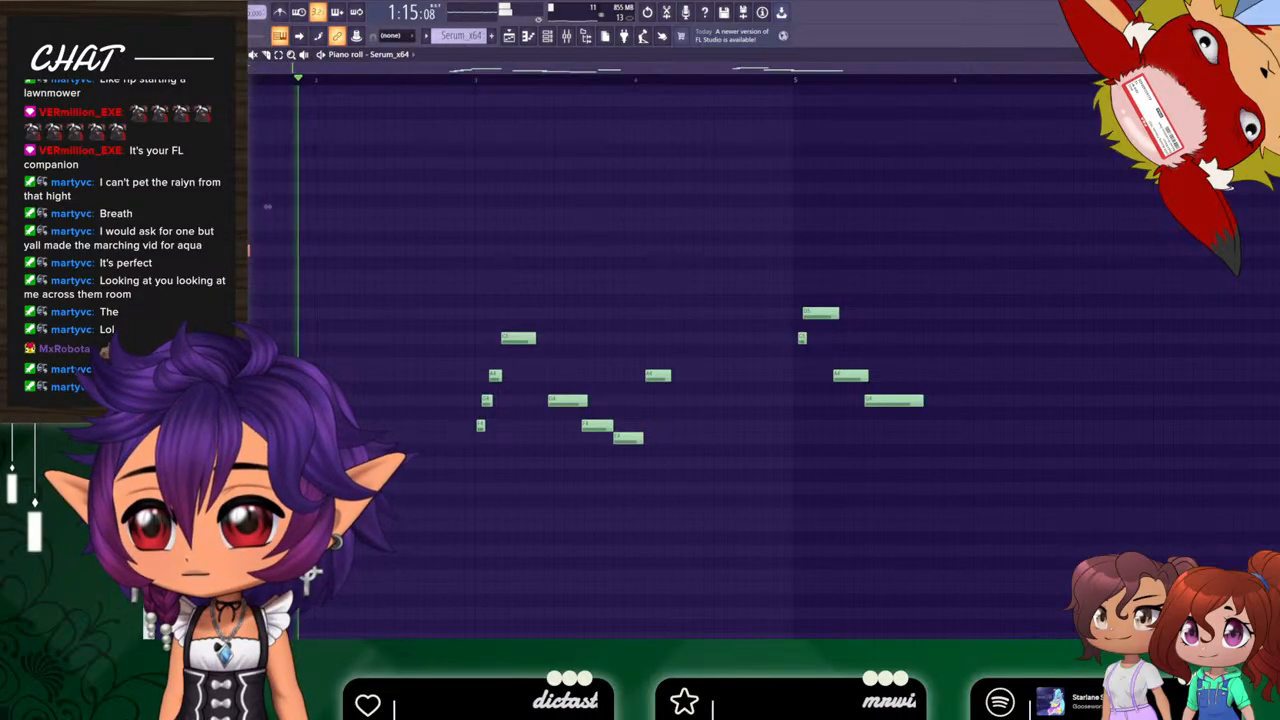
key(space)
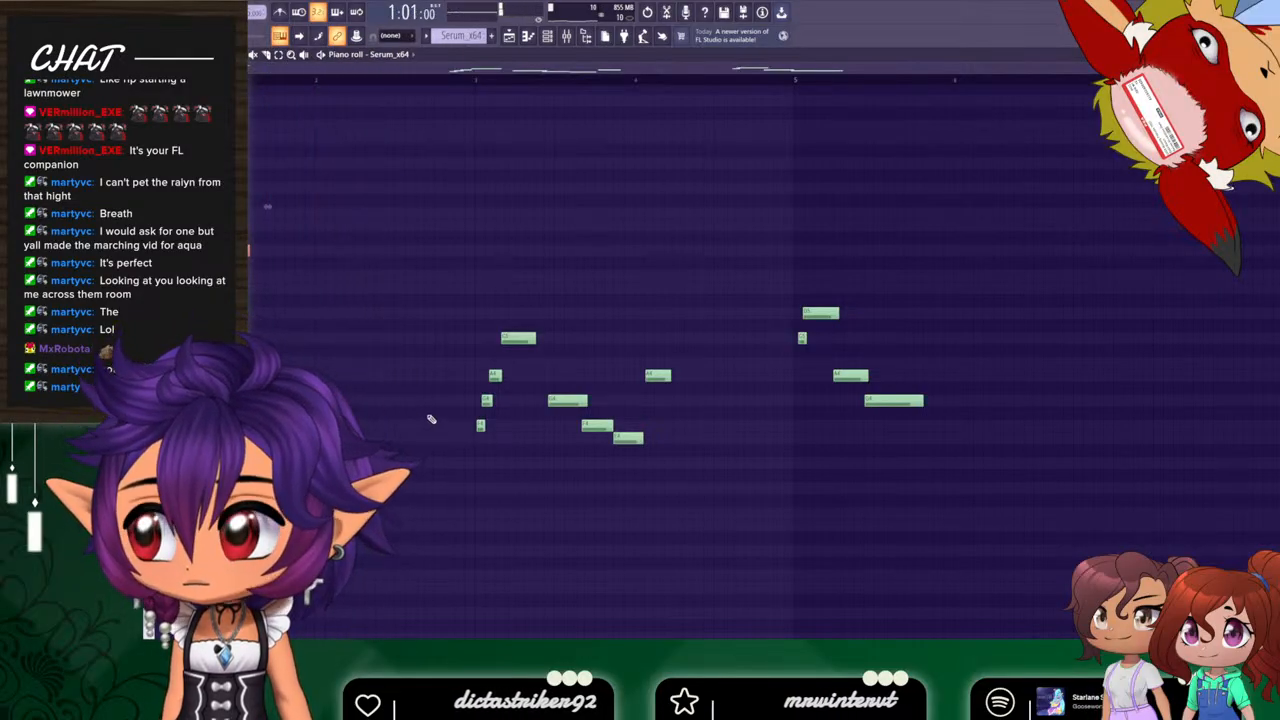
Return to the playlist and play the loop several times to check the Serum sax_clean melody against the other tracks.
click(509, 37)
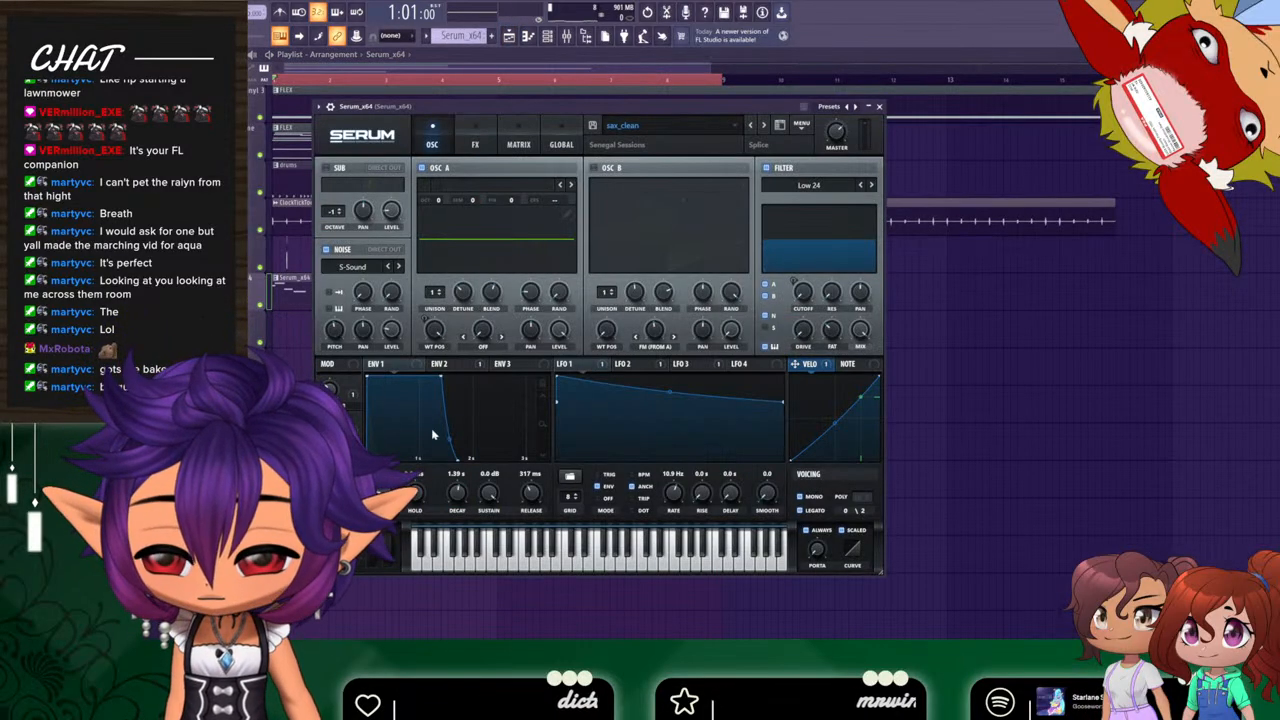
key(space)
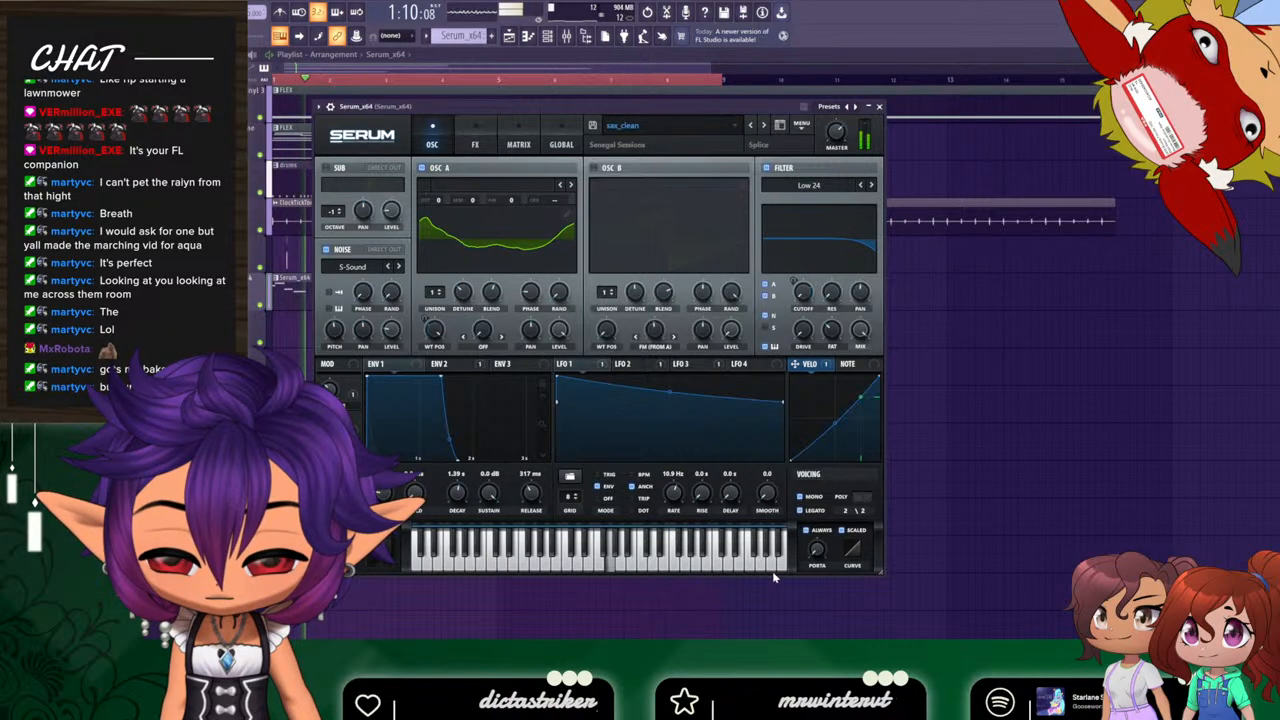
key(space)
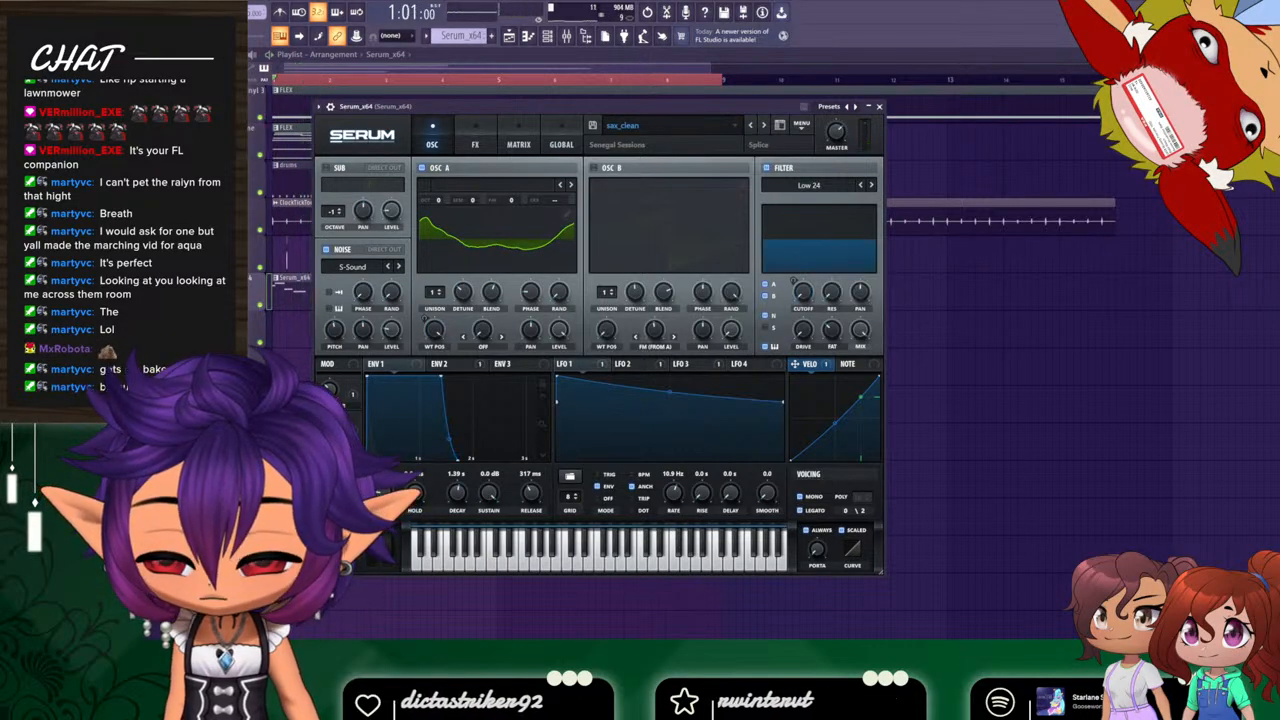
key(space)
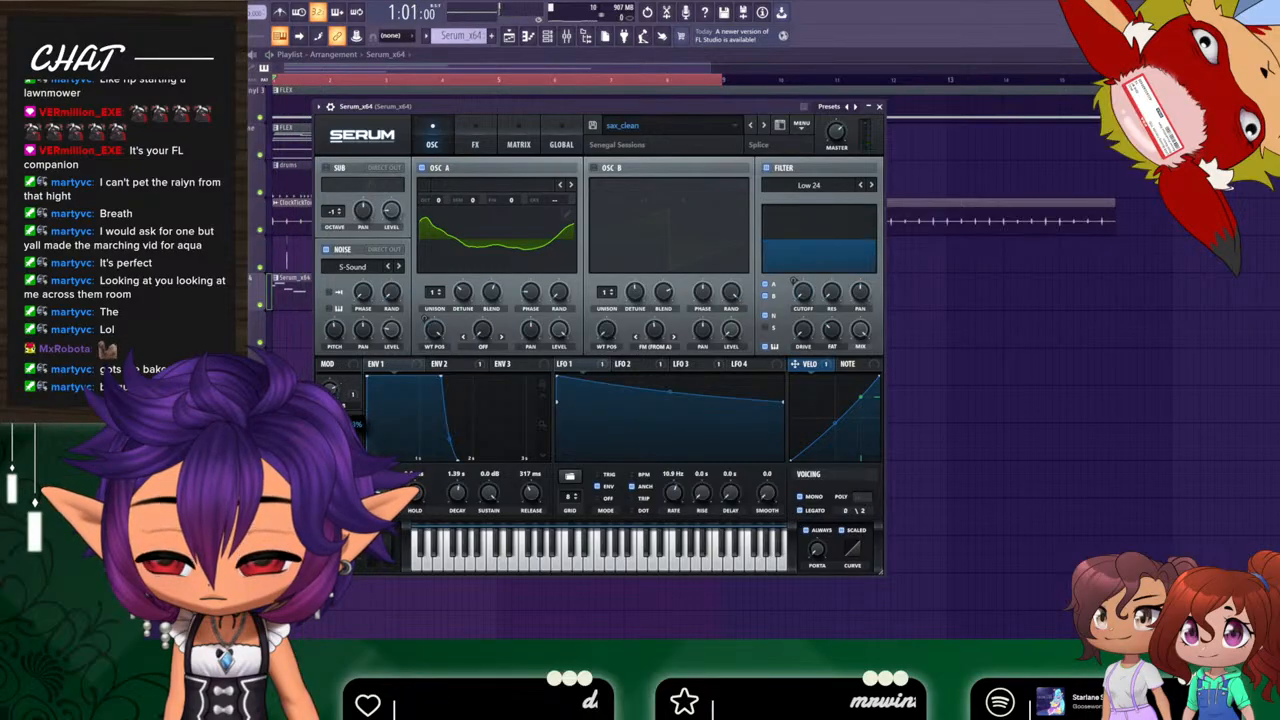
key(space)
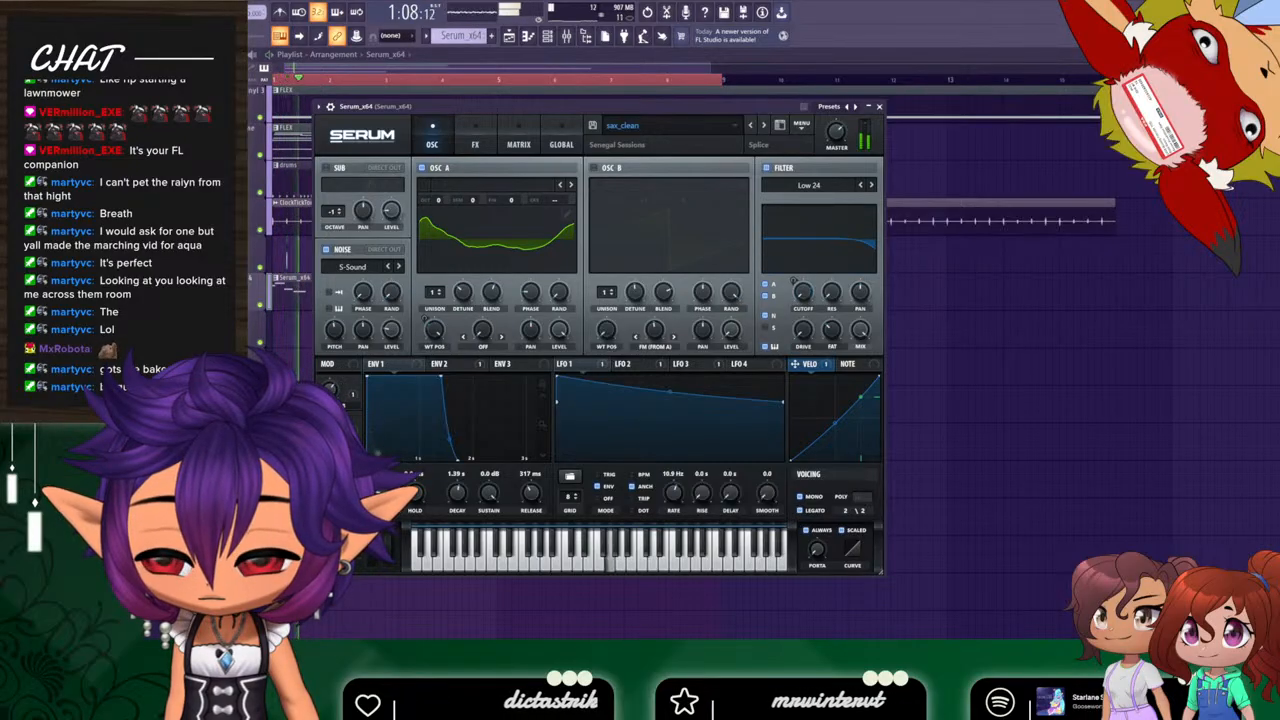
key(space)
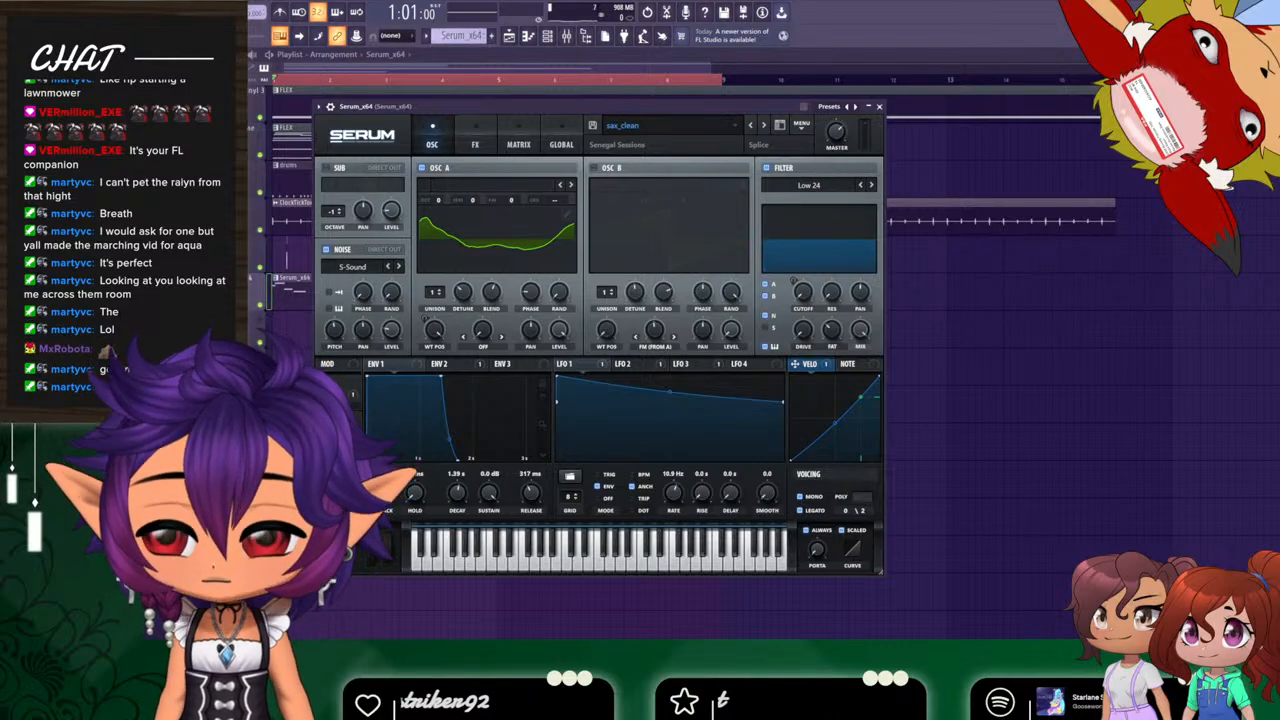
key(space)
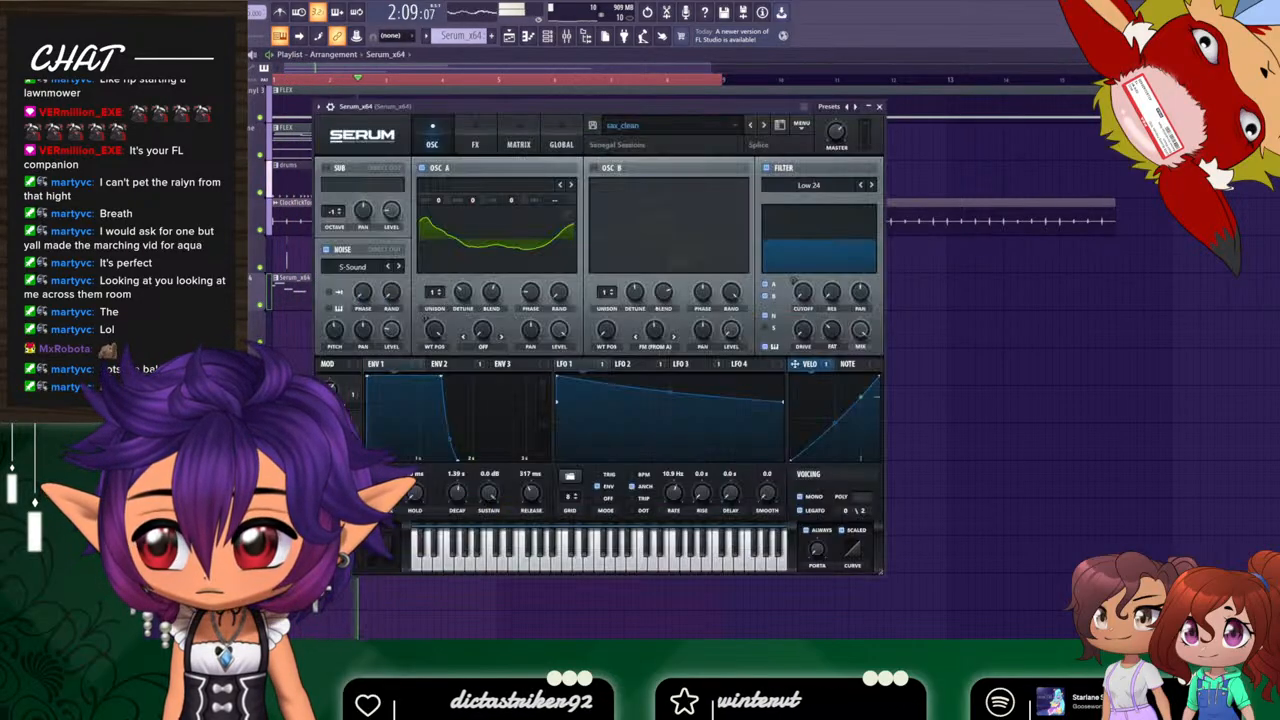
Close the Serum window, stop playback and reopen the Serum_x64 clip's notes in the piano roll.
key(Escape)
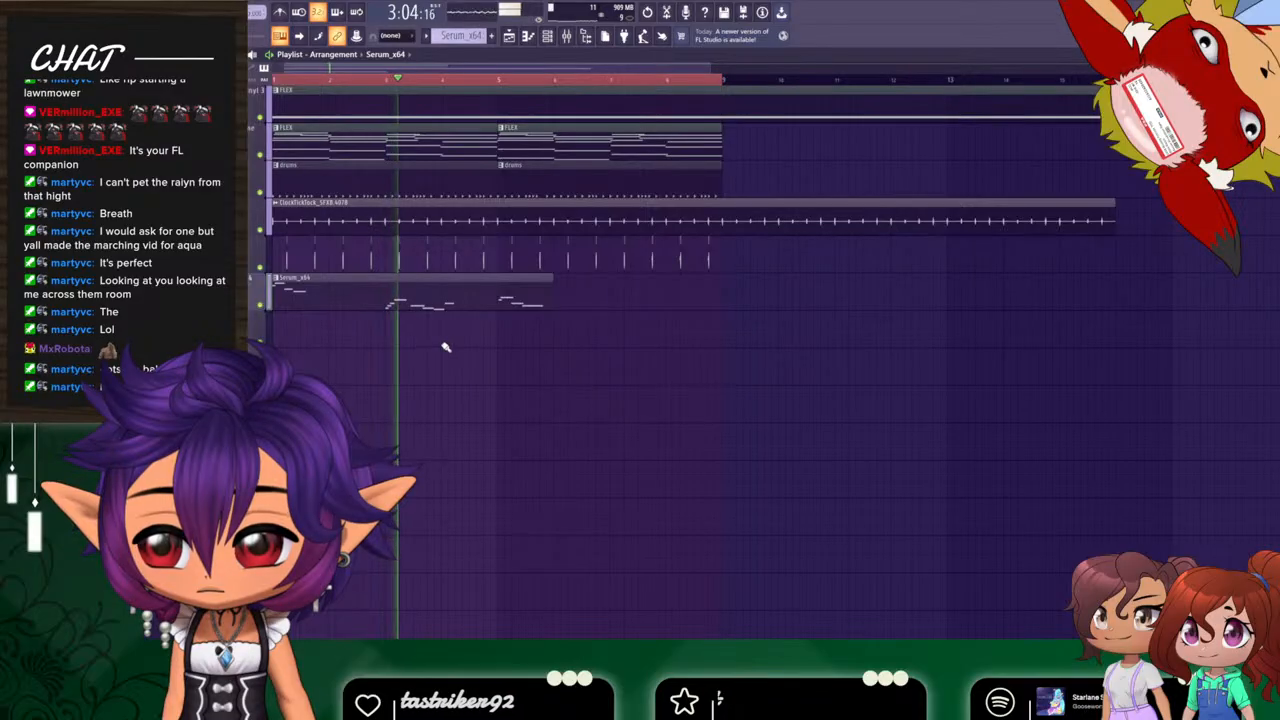
key(space)
double_click(416, 288)
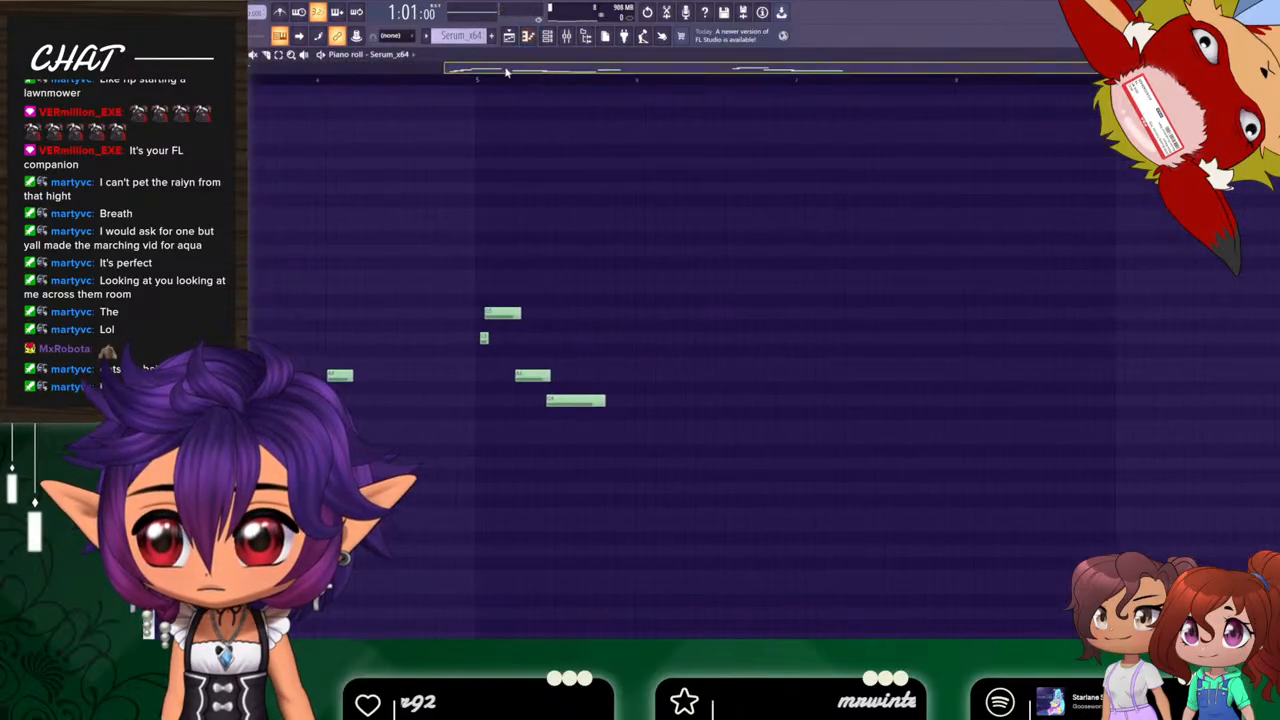
Delete every note of the middle Serum_x64 phrase that starts at bar 3, keeping the four-note phrase at bar 5.
drag(507, 71, 346, 72)
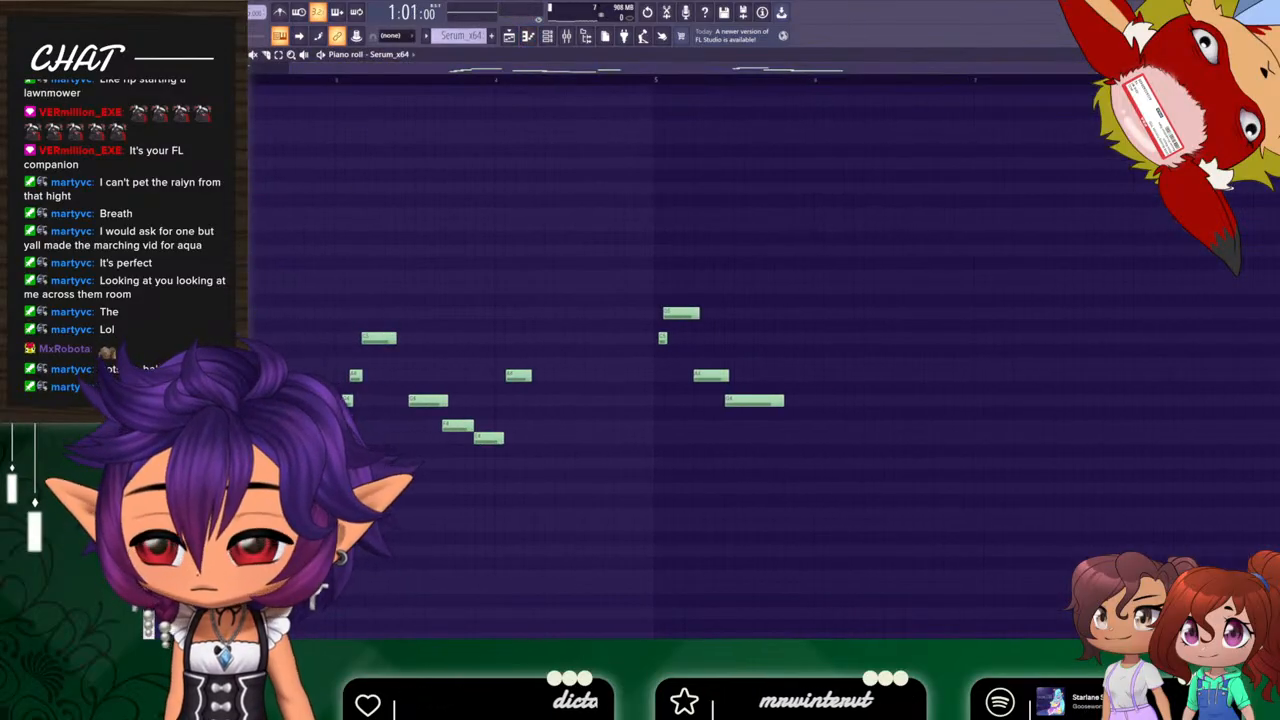
right_click(518, 375)
right_click(488, 437)
right_click(457, 425)
right_click(428, 400)
right_click(355, 375)
right_click(347, 400)
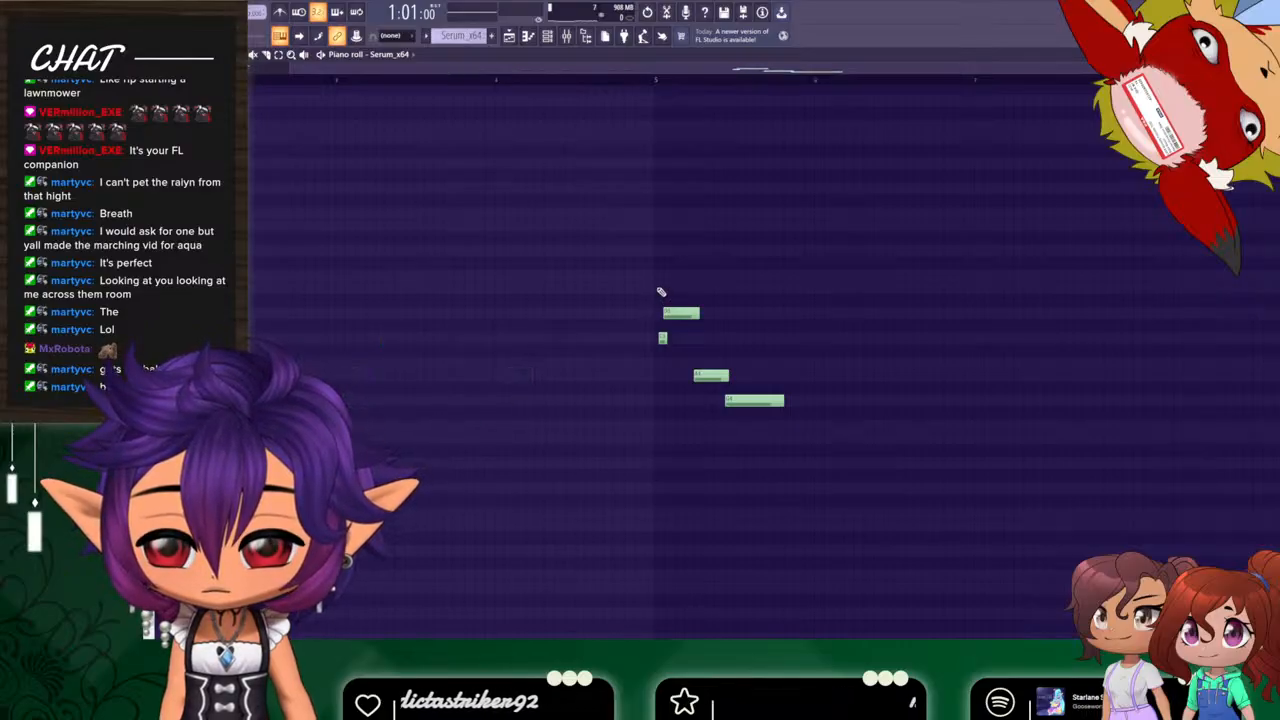
Move the four-note phrase from bar 5 to bar 3 and play the melody.
drag(661, 291, 808, 424)
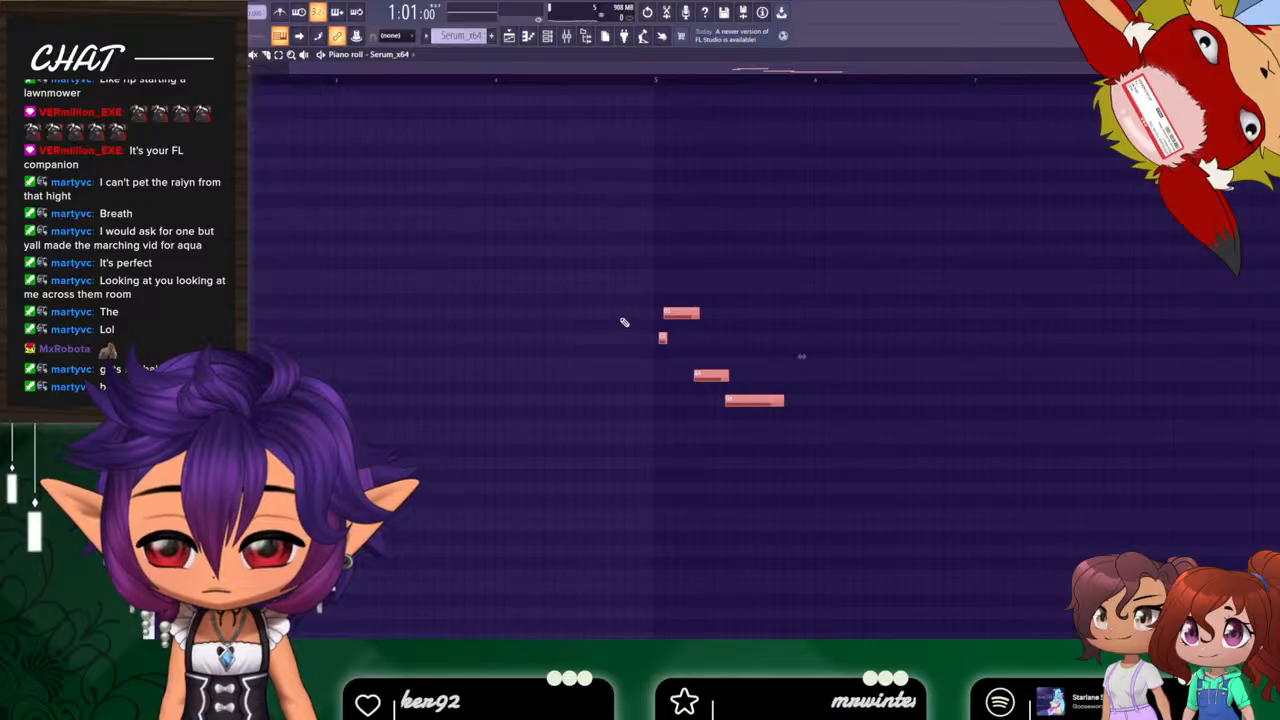
drag(620, 319, 752, 322)
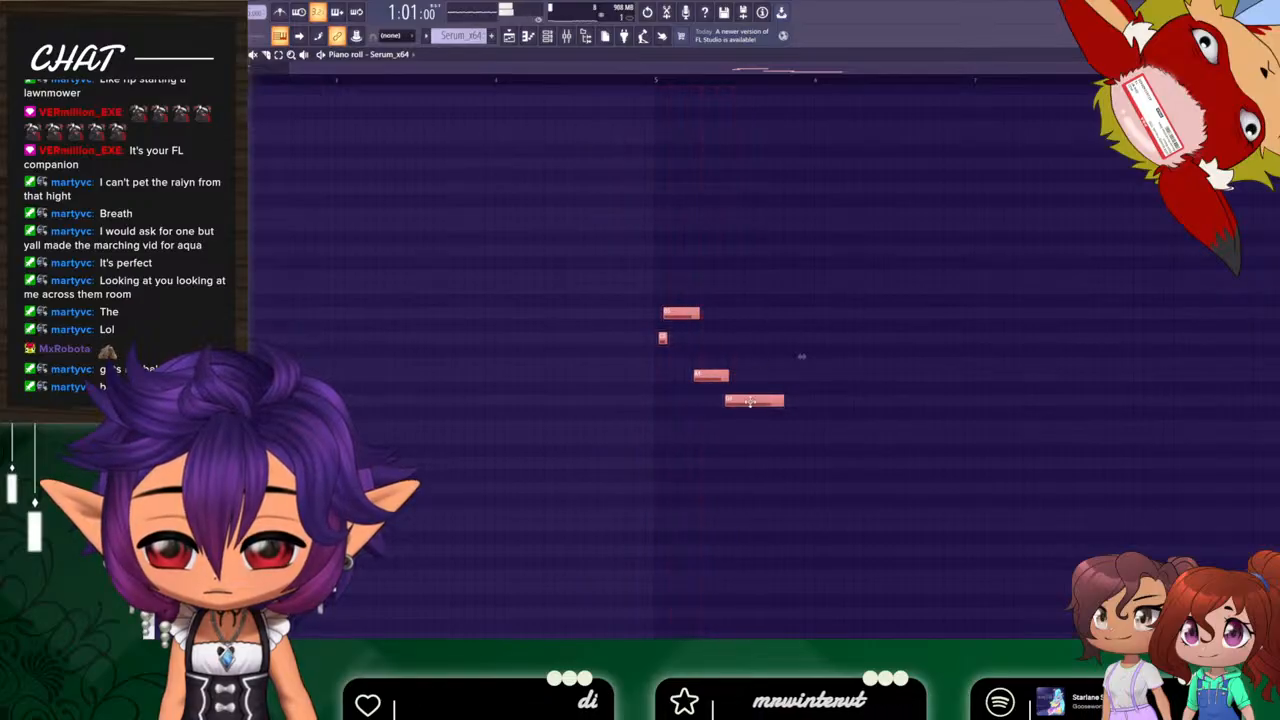
drag(700, 70, 455, 92)
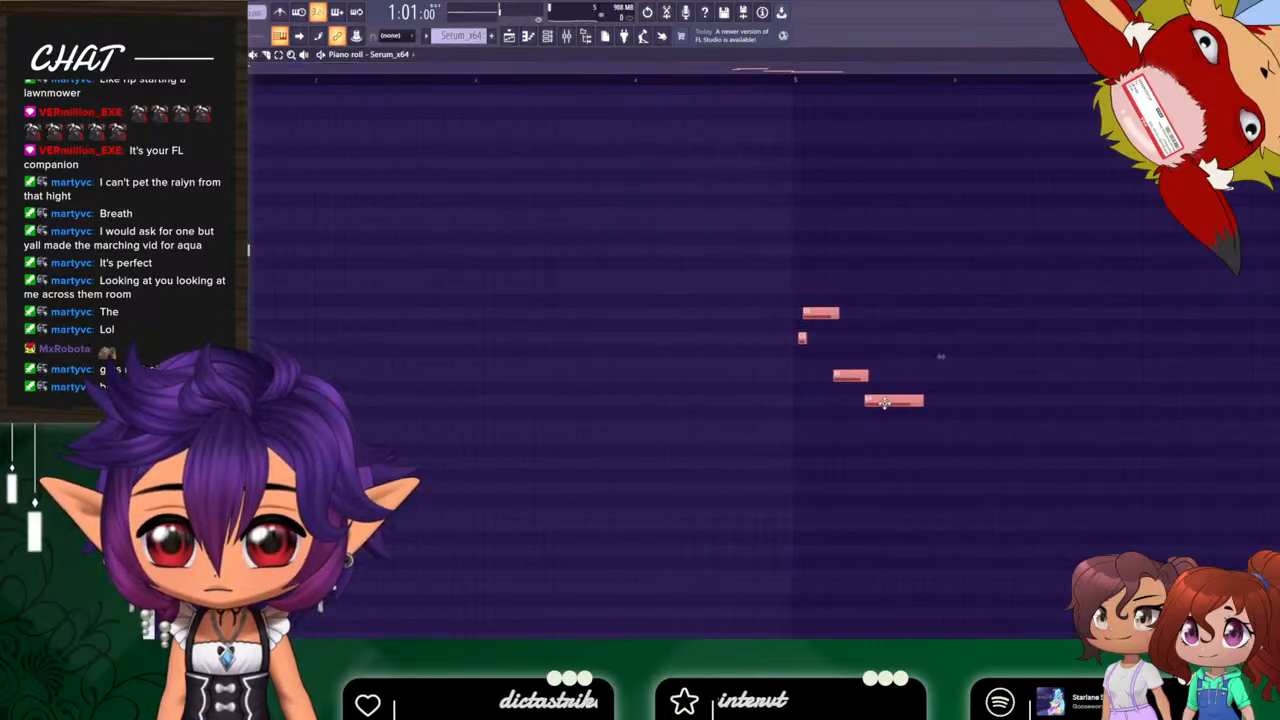
drag(884, 403, 574, 383)
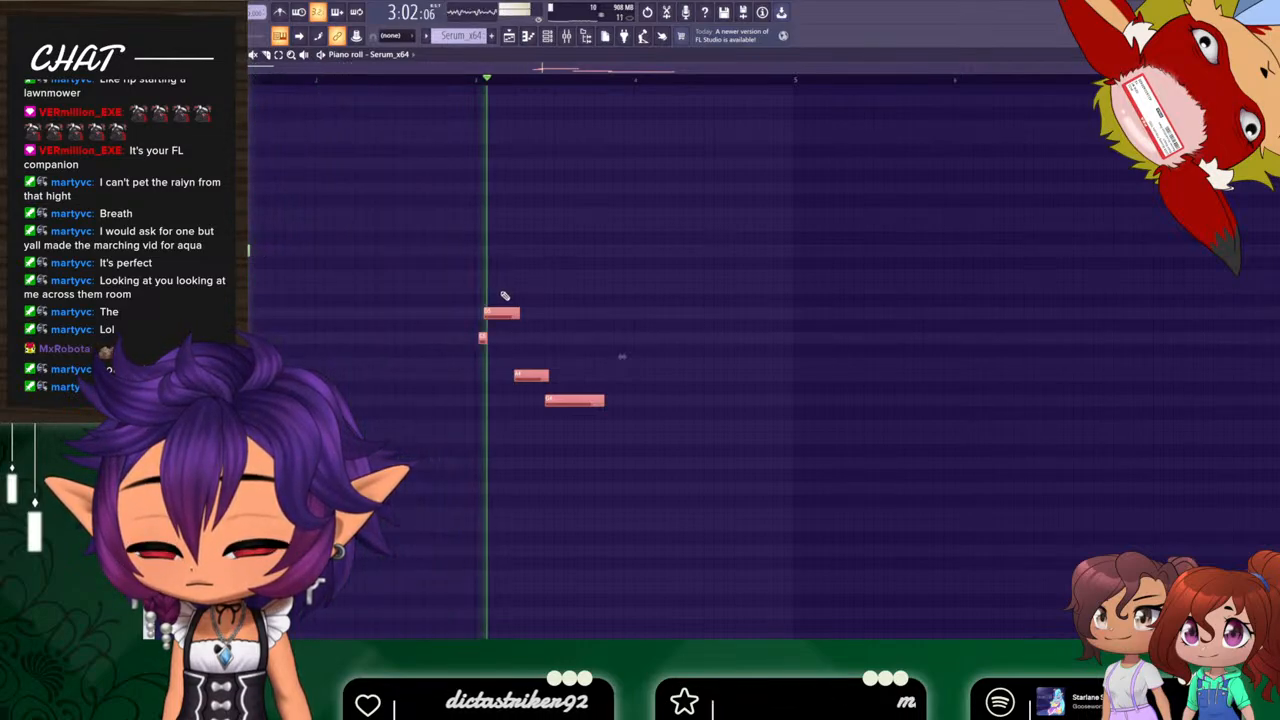
key(space)
scroll(533, 337, down, 4)
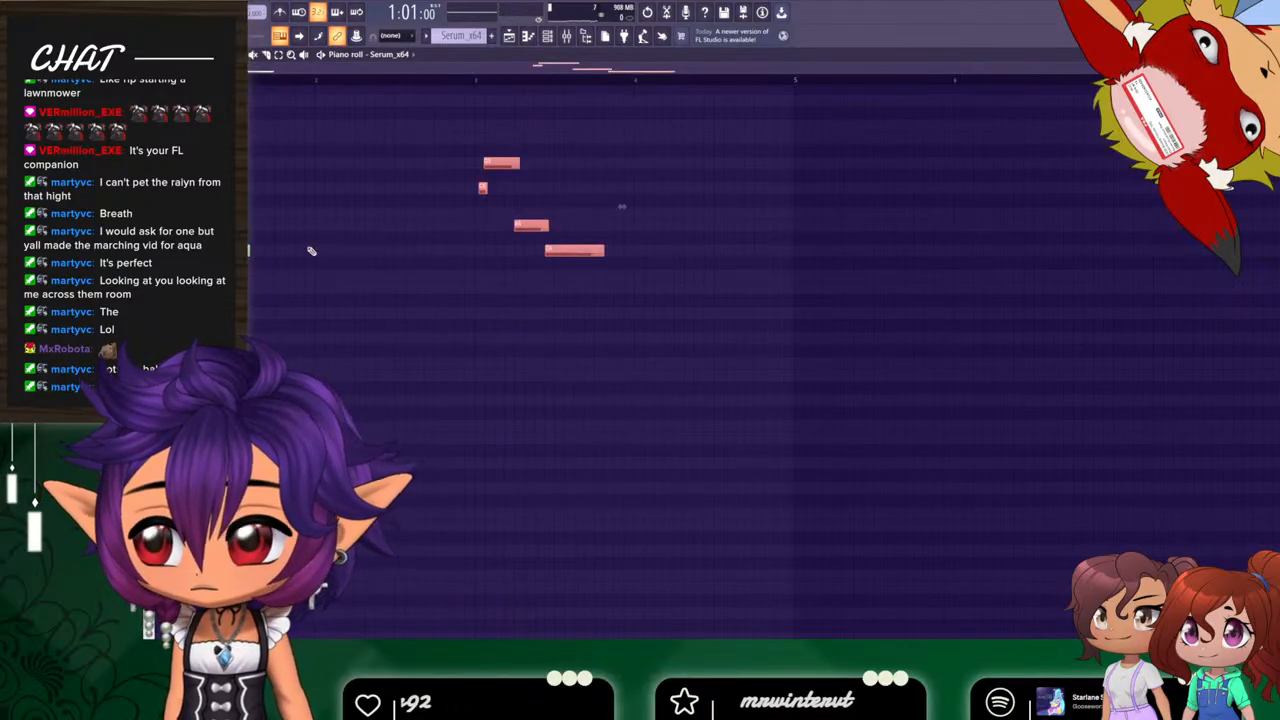
Bring back the additional Serum_x64 notes and delete those between bars 2 and 5 that lie below the four-note phrase.
drag(463, 154, 517, 191)
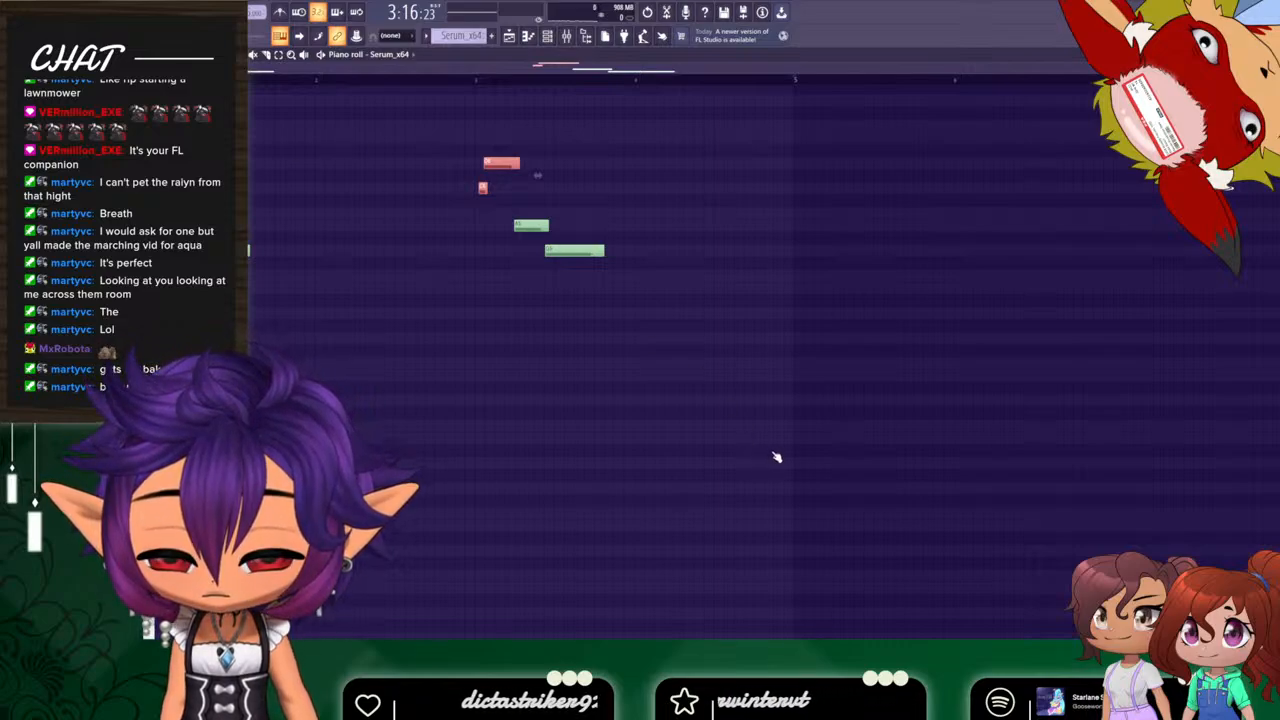
key(ctrl+z)
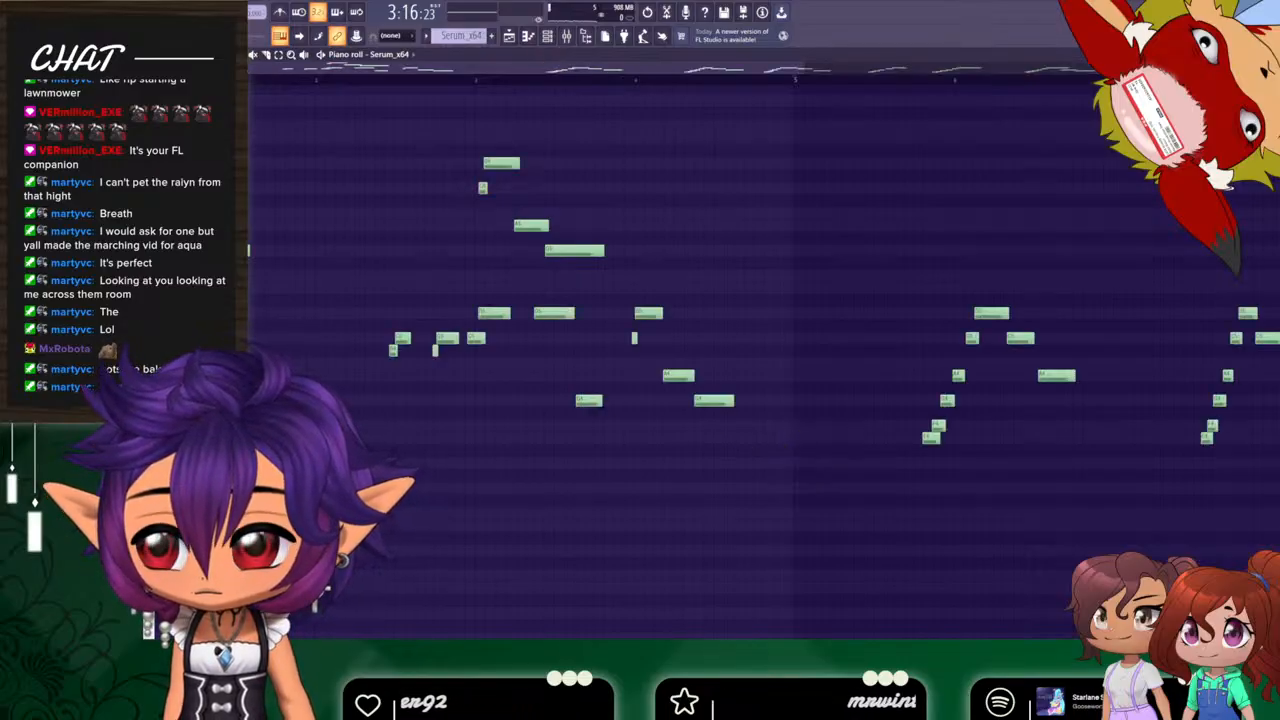
drag(441, 355, 657, 328)
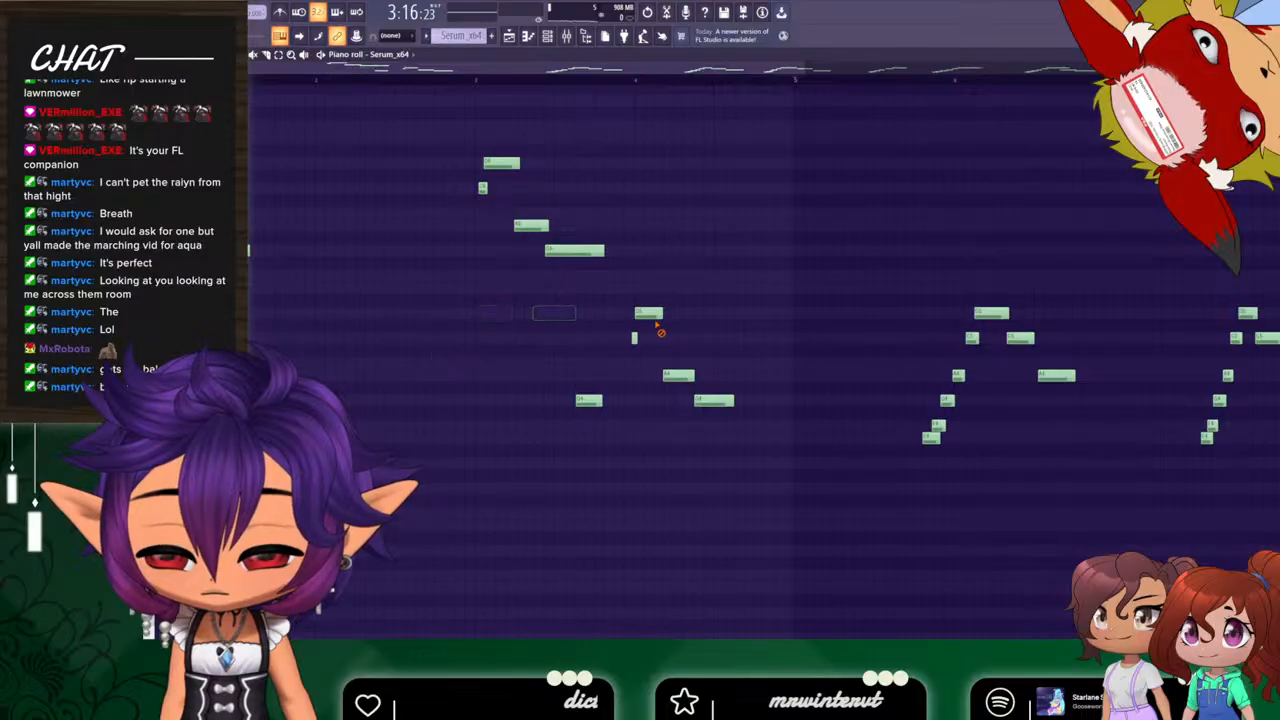
drag(744, 418, 629, 187)
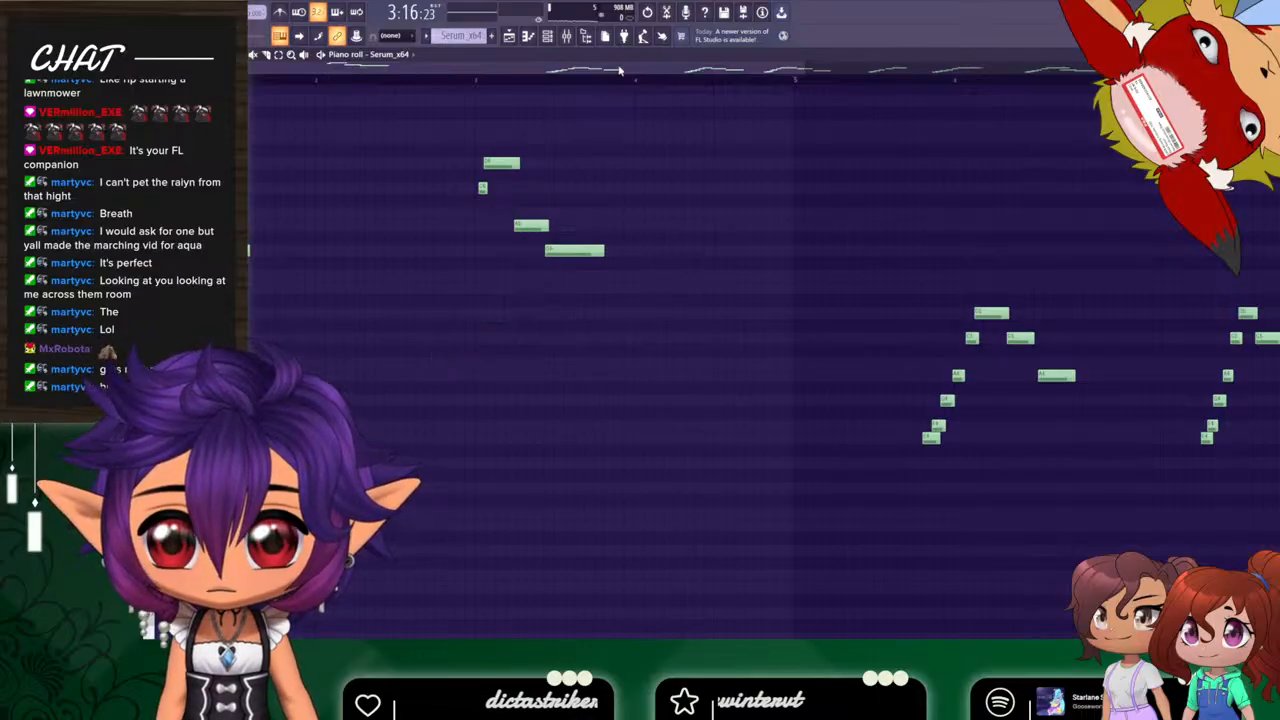
Audition the phrases after bar 5 and delete the two phrases around bars 10 and 11.
drag(619, 70, 828, 98)
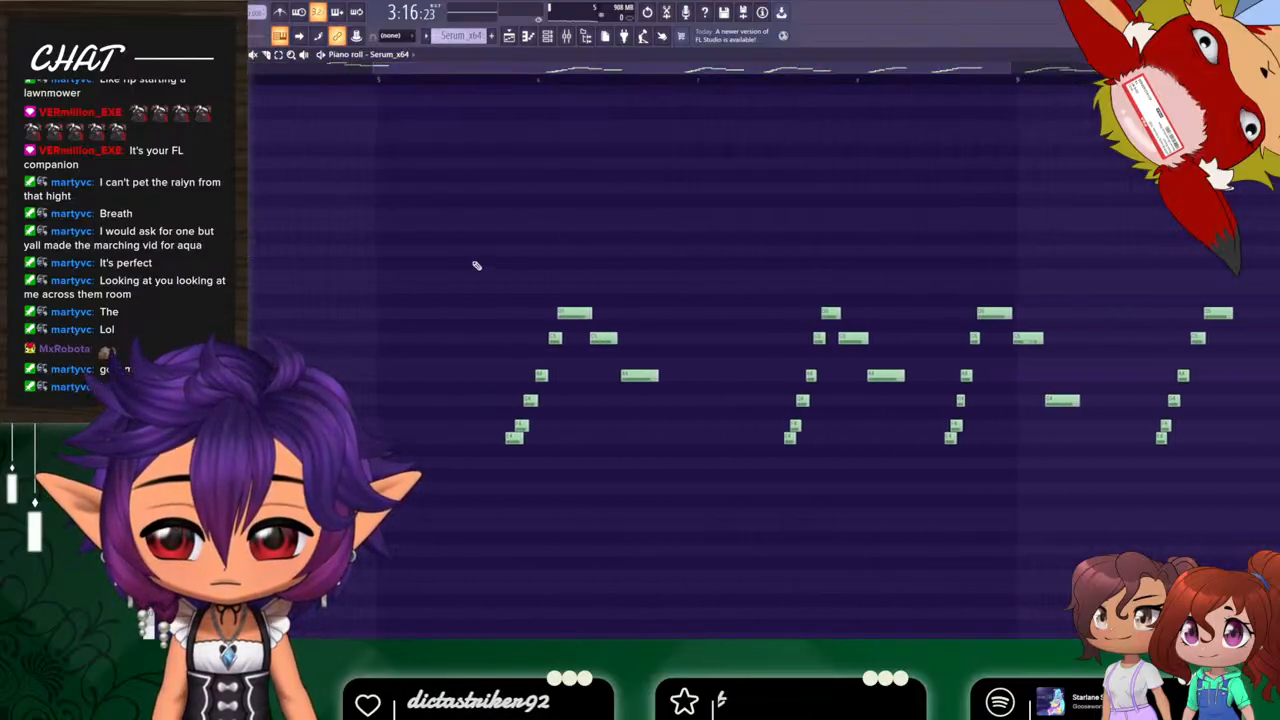
mouse_move(471, 320)
mouse_down()
mouse_move(514, 366)
mouse_move(834, 500)
mouse_move(431, 334)
mouse_move(471, 328)
mouse_up()
ctrl+right_click(472, 329)
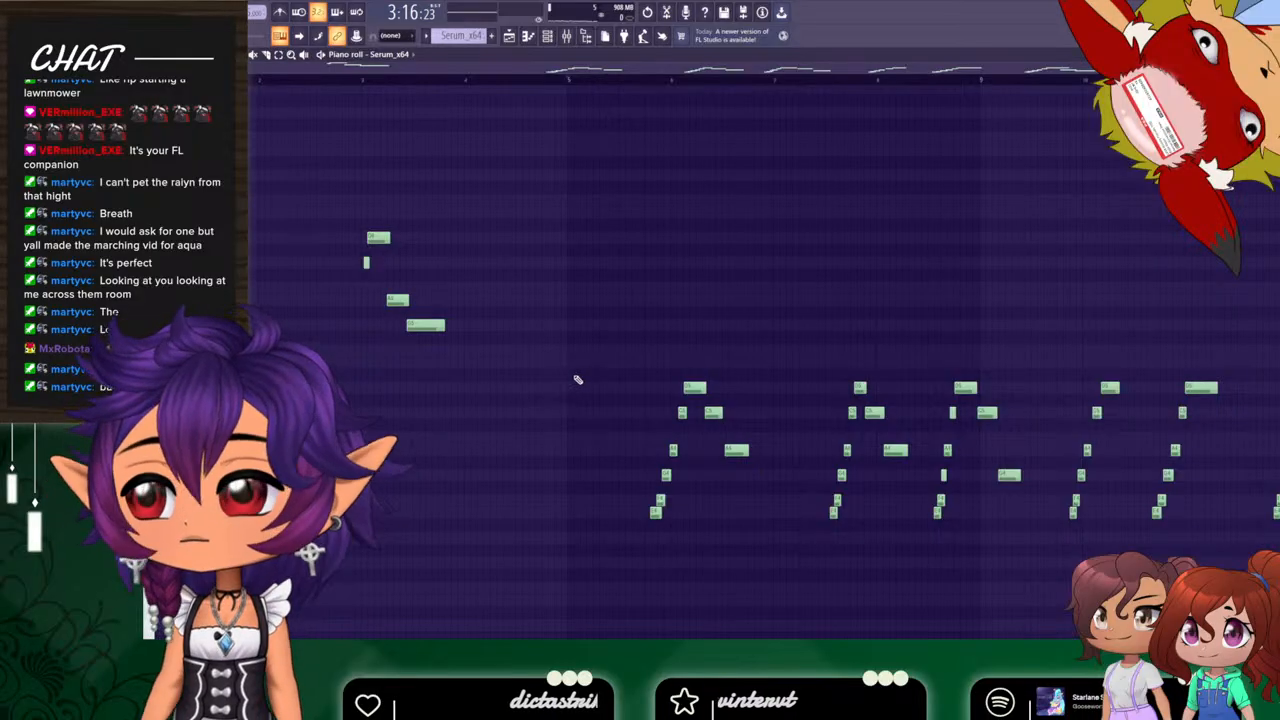
click(780, 501)
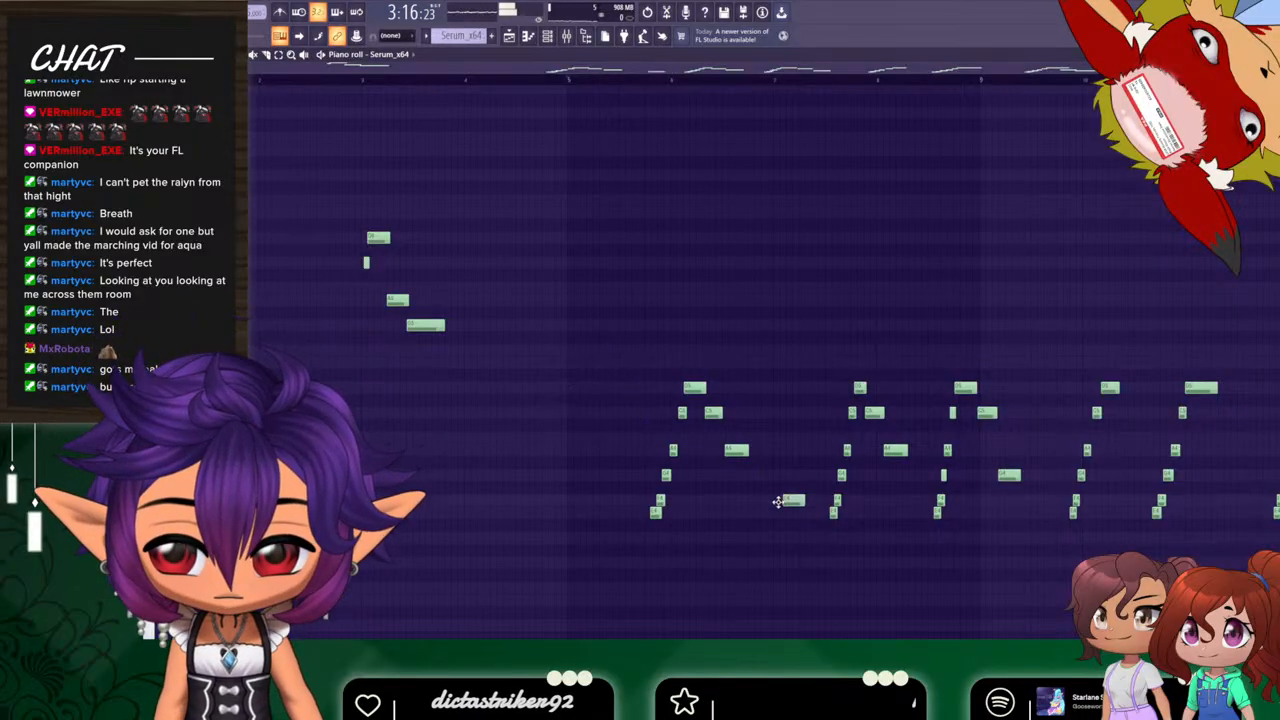
right_click(788, 503)
drag(610, 345, 705, 512)
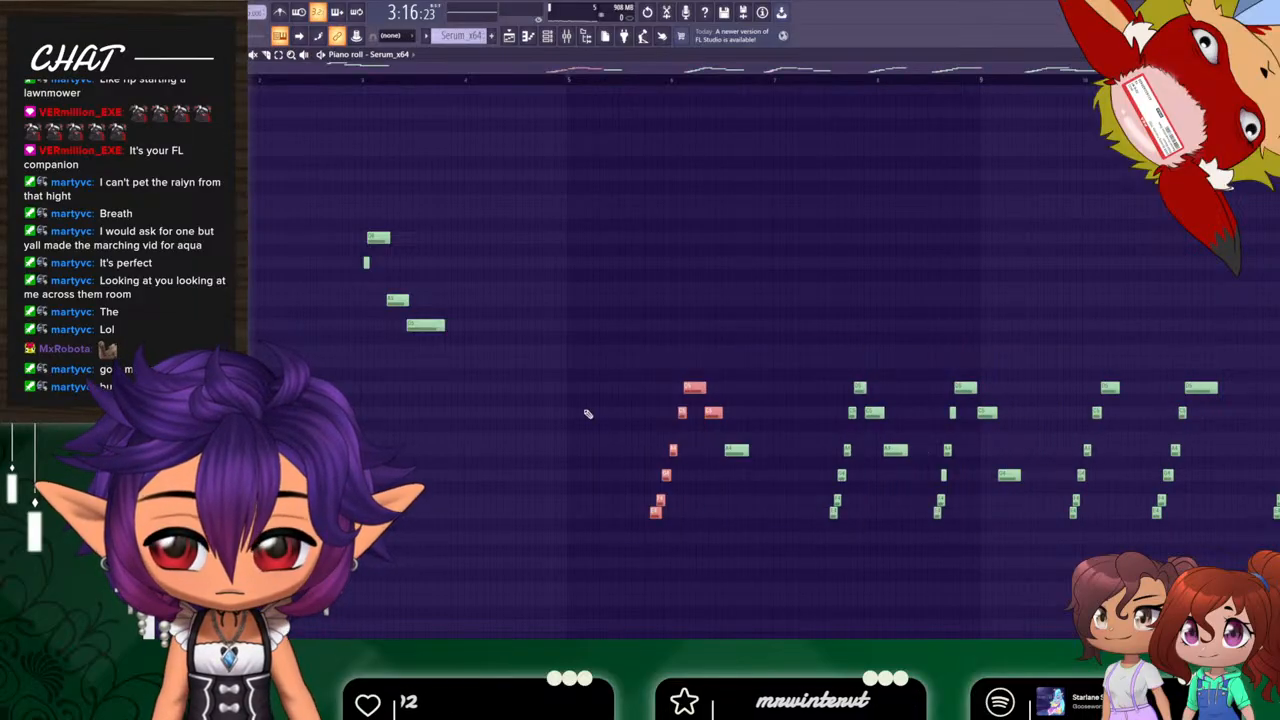
drag(616, 369, 920, 413)
drag(790, 372, 1209, 424)
drag(1236, 346, 1060, 535)
key(Delete)
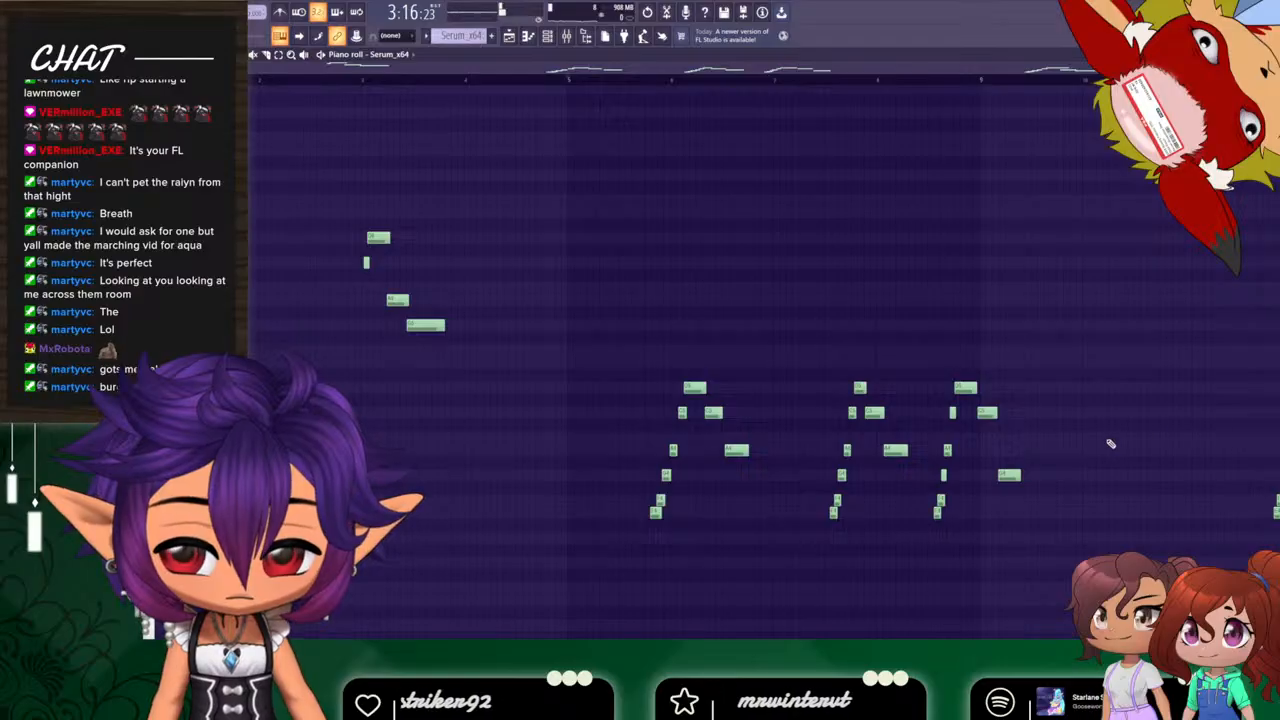
Compare the three phrases between bars 5 and 9 by ear and delete the middle one, just before bar 8.
drag(1077, 567, 943, 377)
key(space)
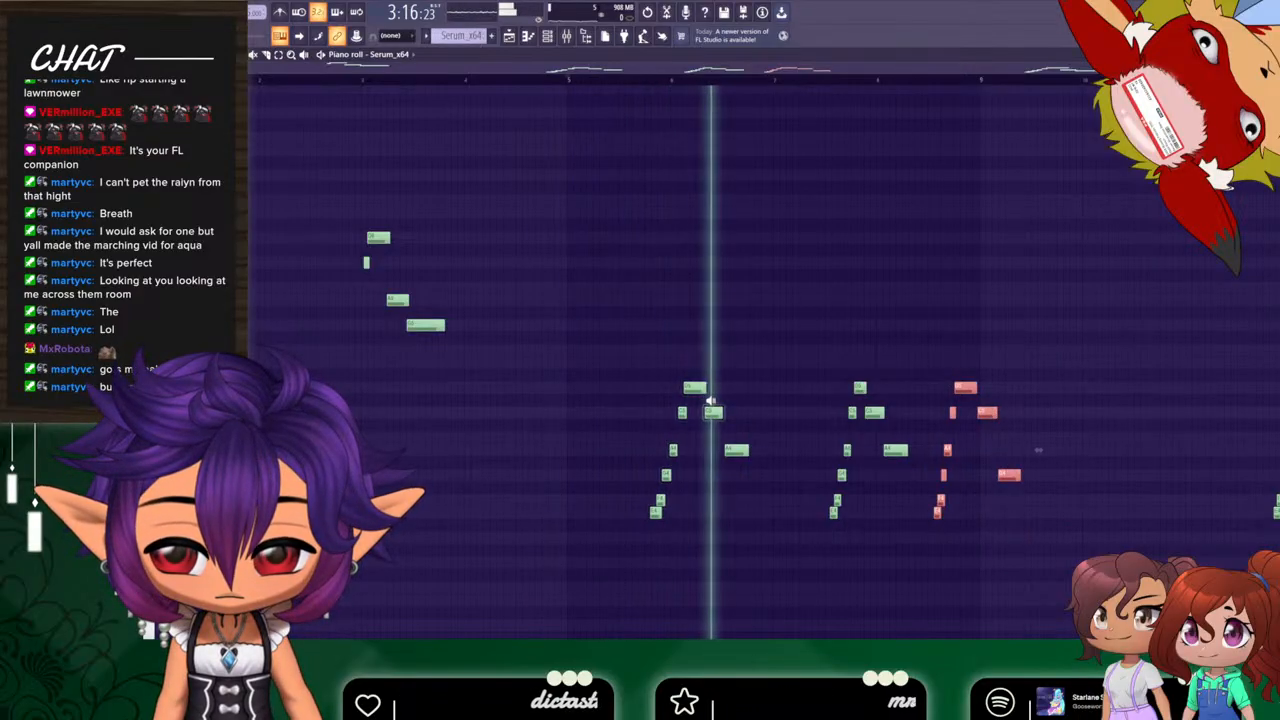
drag(711, 400, 1025, 447)
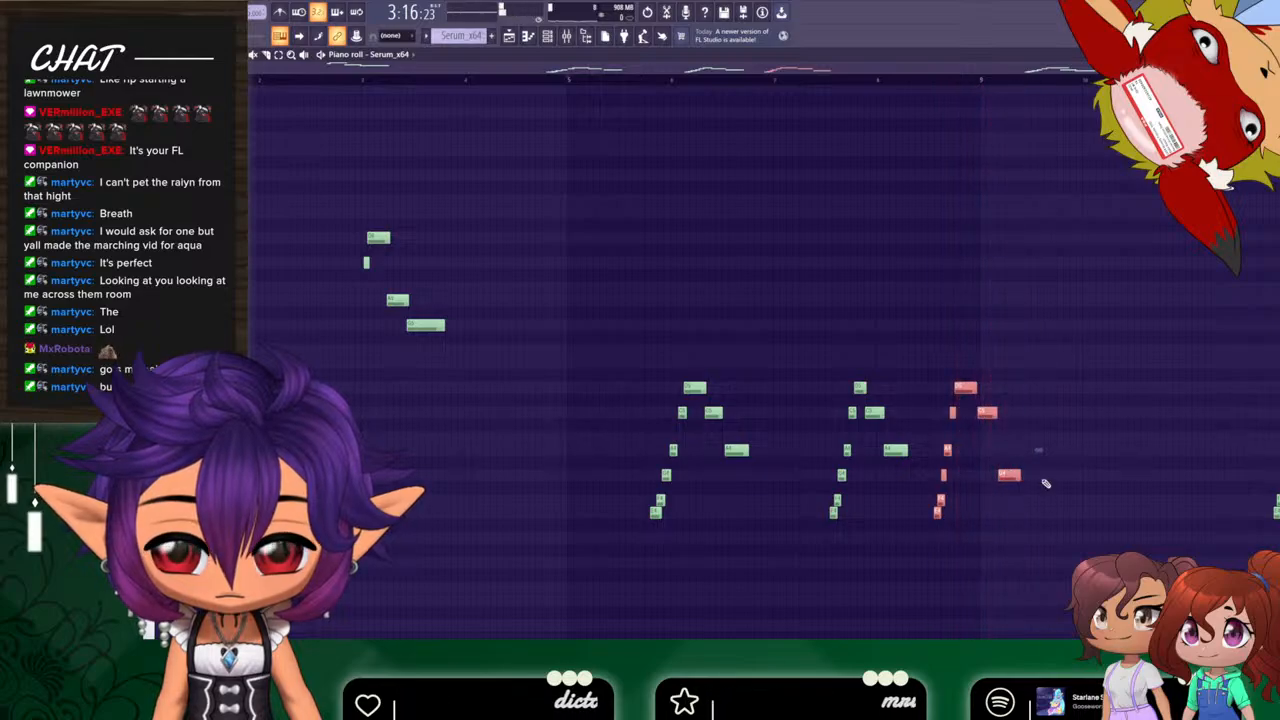
drag(902, 532, 829, 383)
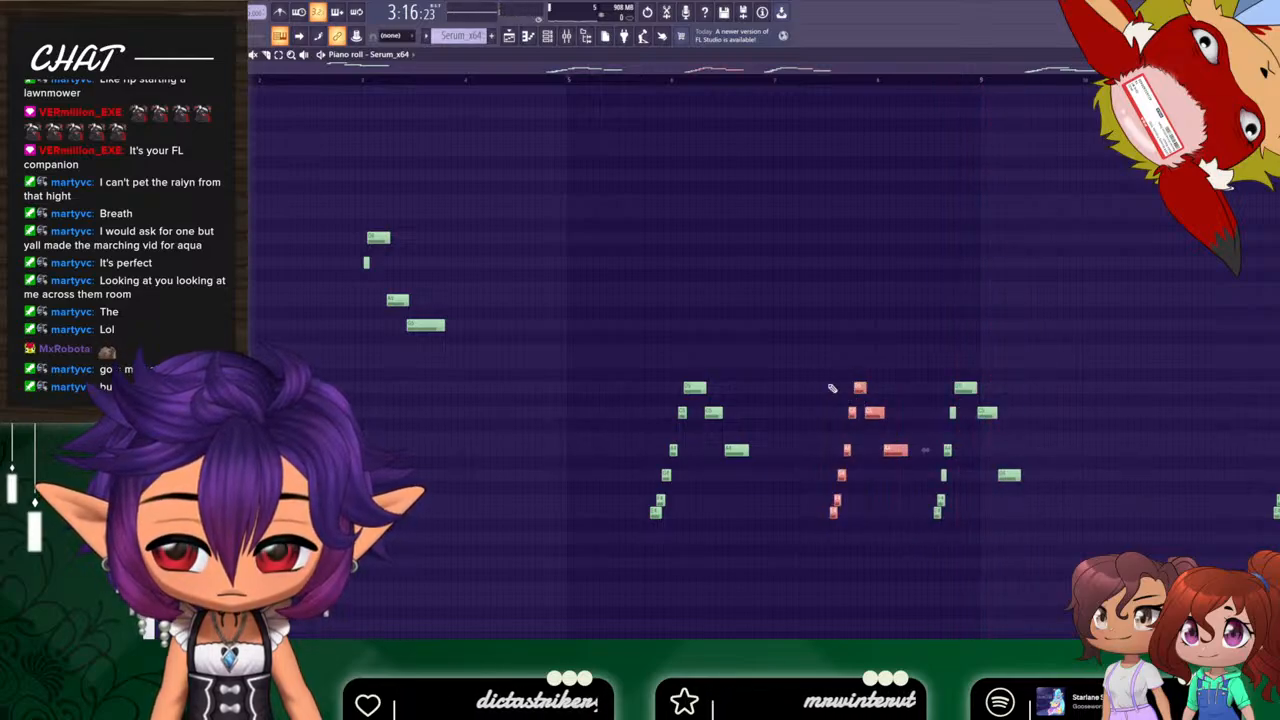
key(Delete)
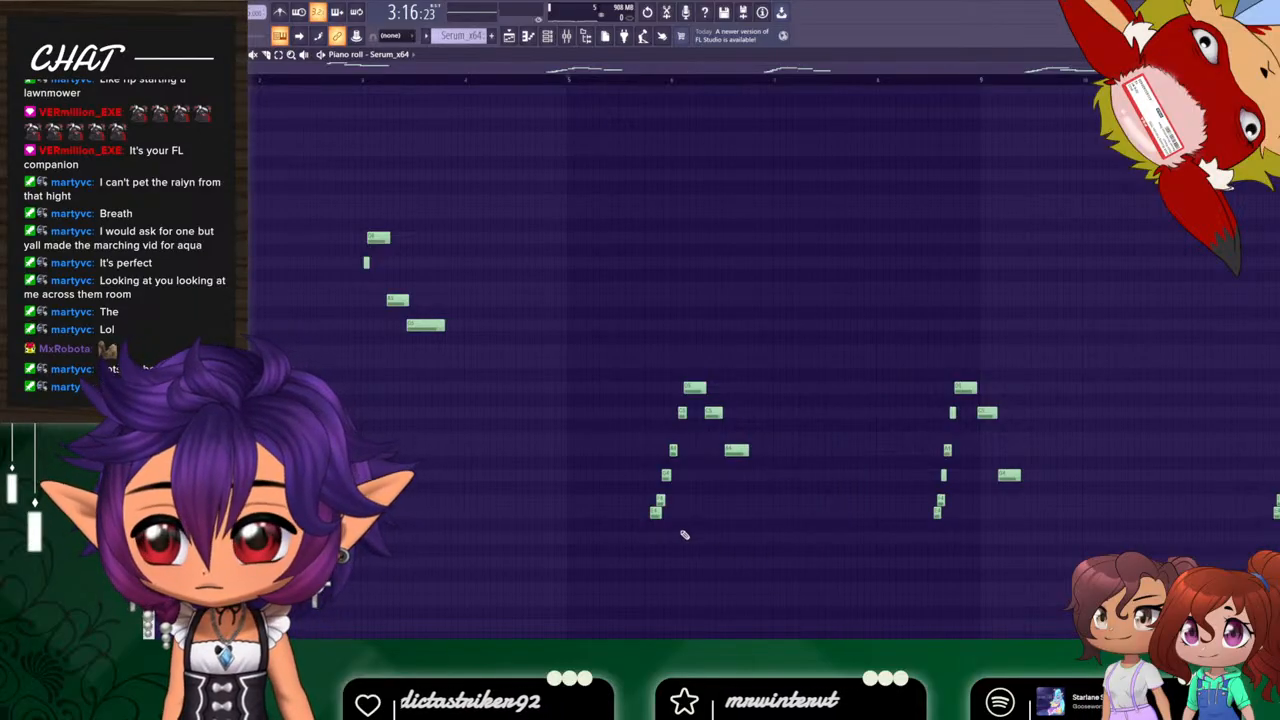
Delete the four-note phrase at bar 3.
drag(465, 394, 381, 213)
drag(503, 420, 321, 235)
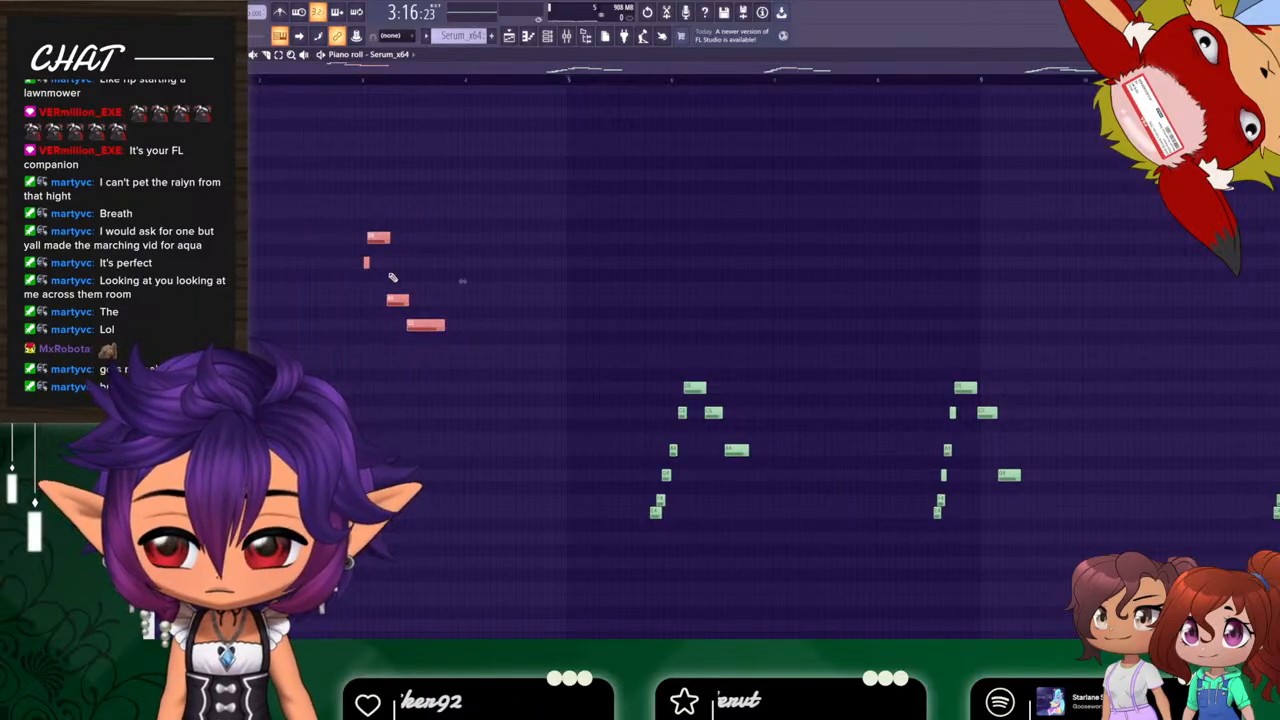
key(Delete)
Raise the eight-note phrase near bar 6 by one octave, move it to bar 3 and listen to it.
drag(830, 575, 635, 384)
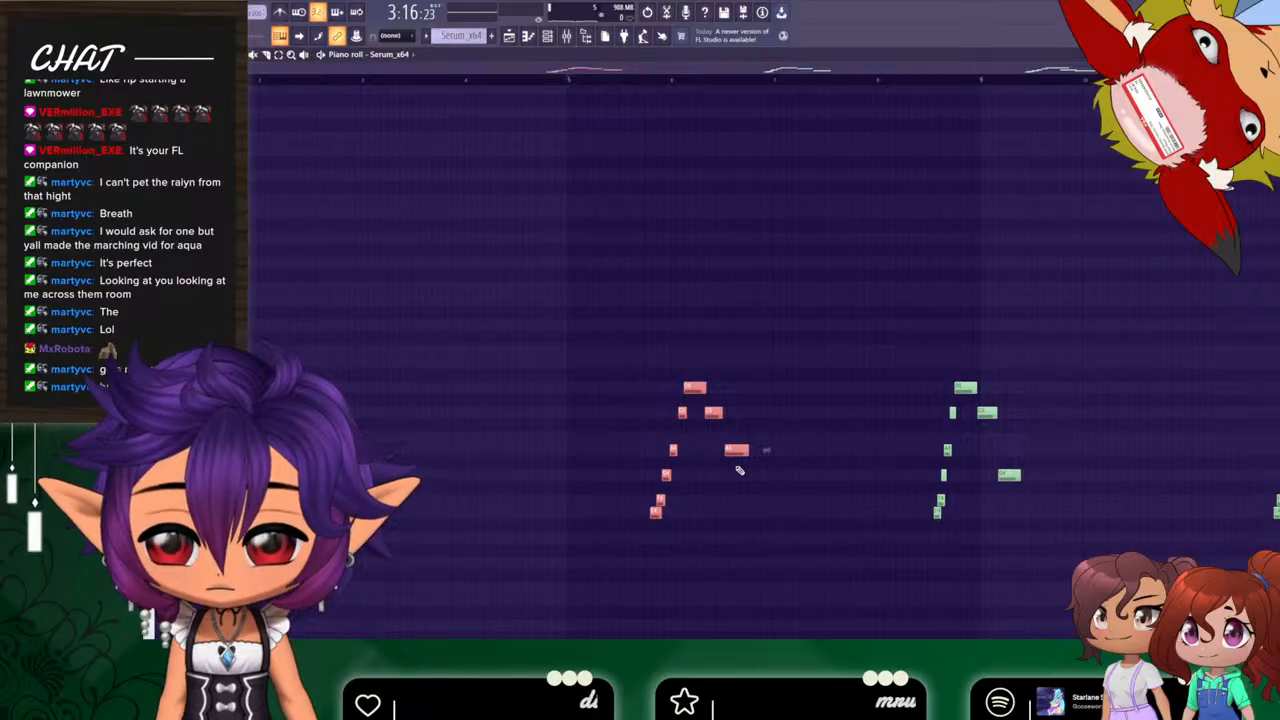
key(ctrl+Up)
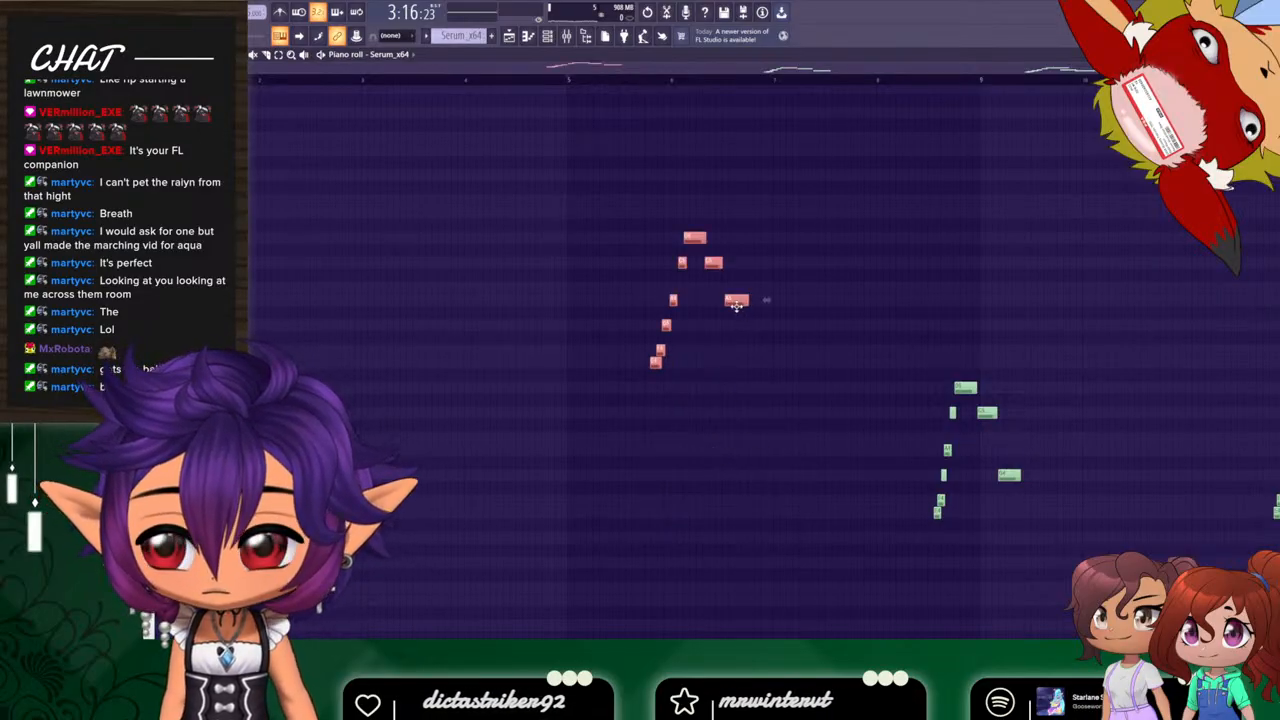
drag(736, 300, 405, 305)
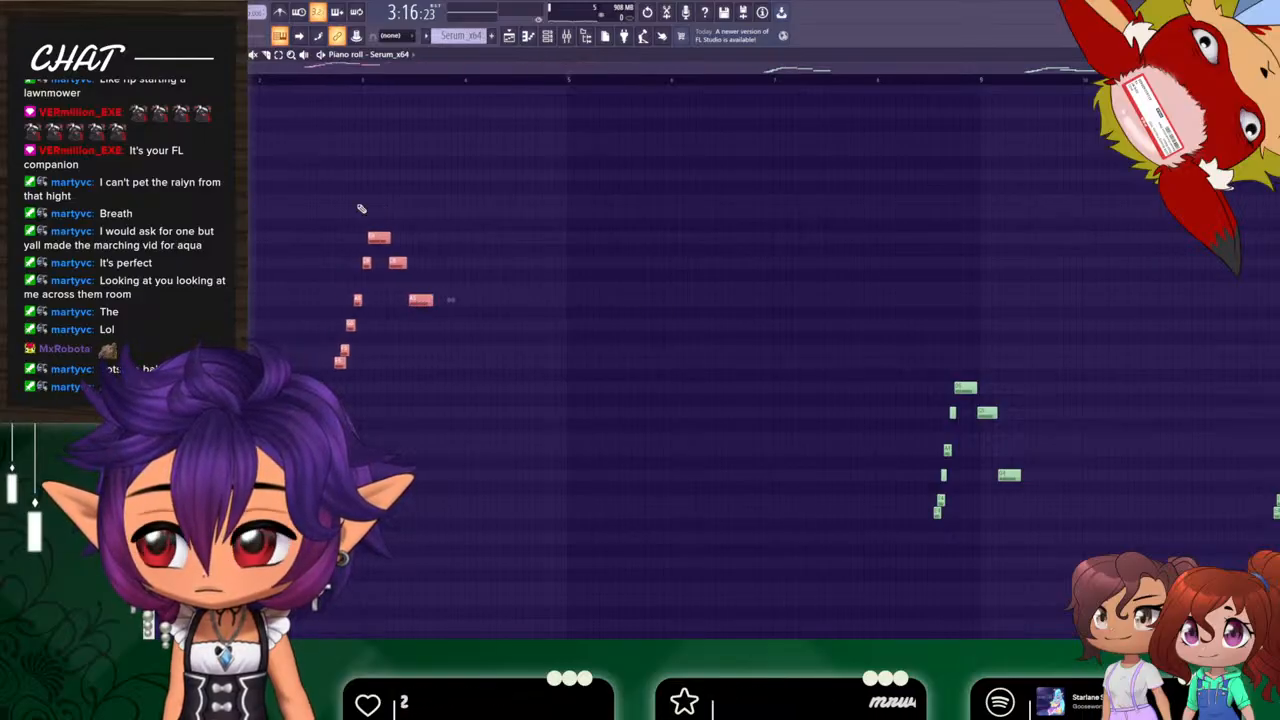
key(space)
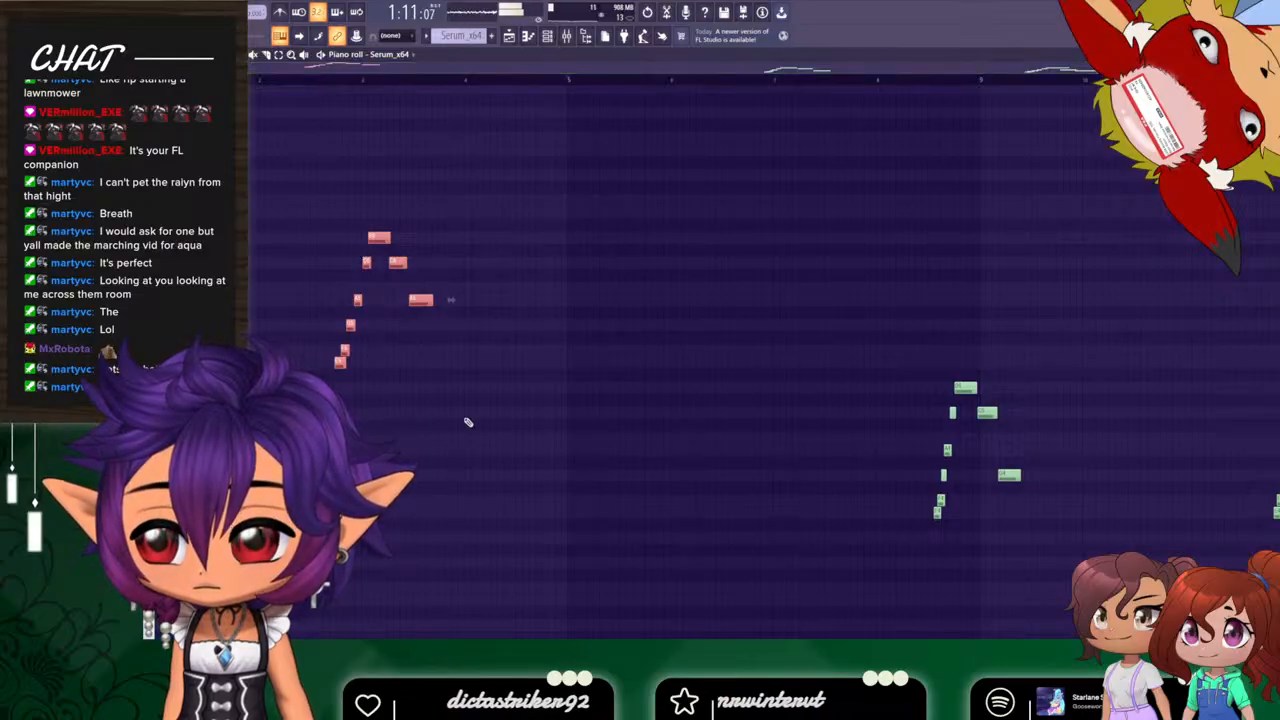
key(space)
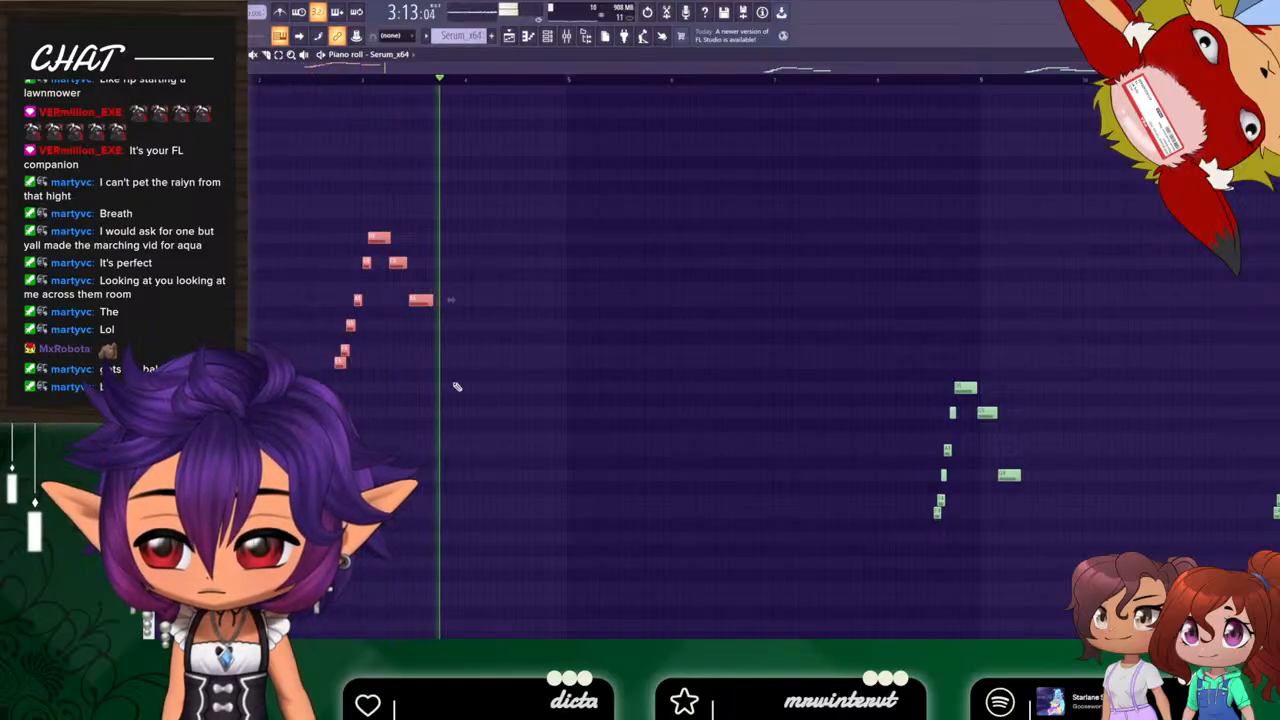
key(space)
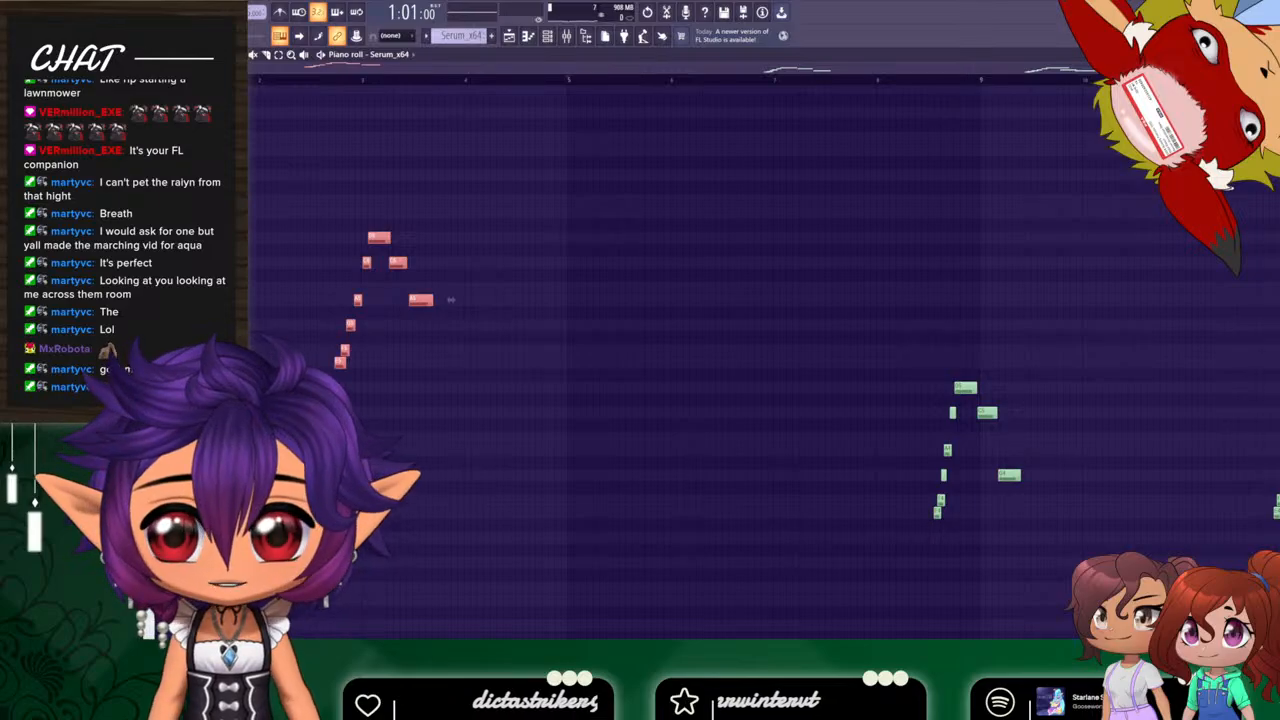
Shorten the highest note of the bar 3 phrase and shift the two notes after it slightly earlier.
drag(1094, 68, 618, 101)
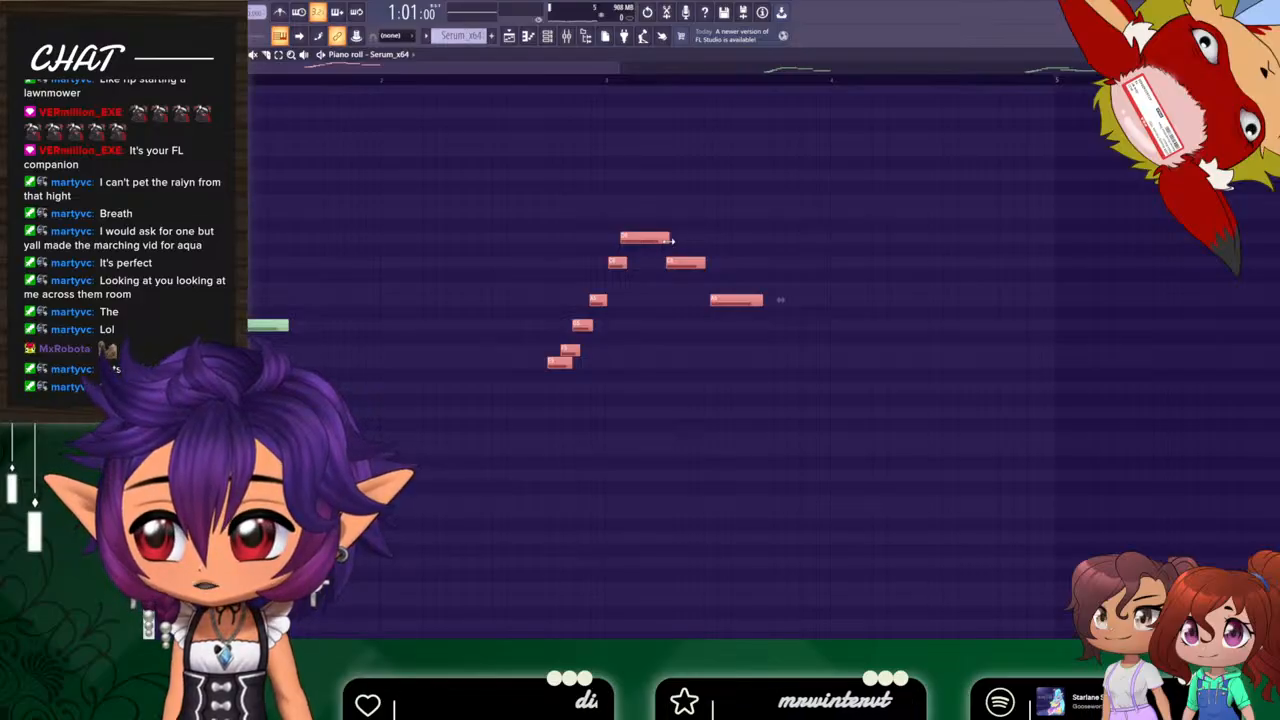
drag(670, 240, 670, 237)
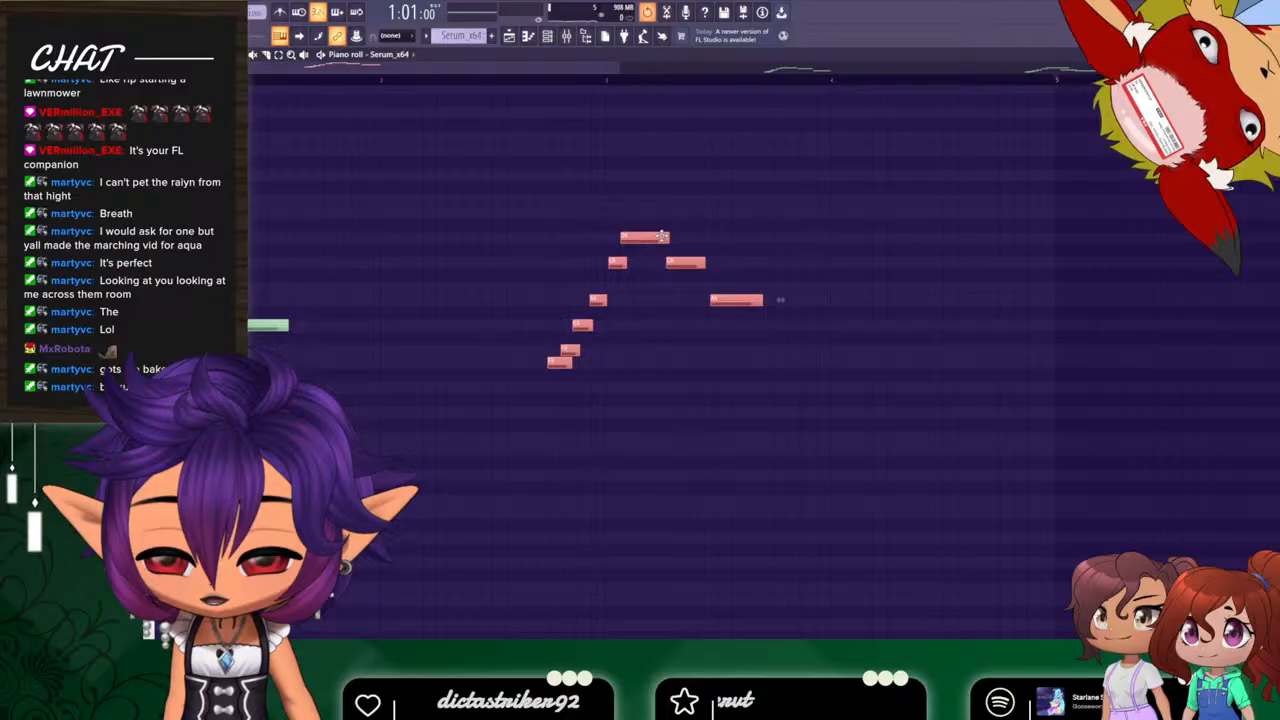
click(714, 232)
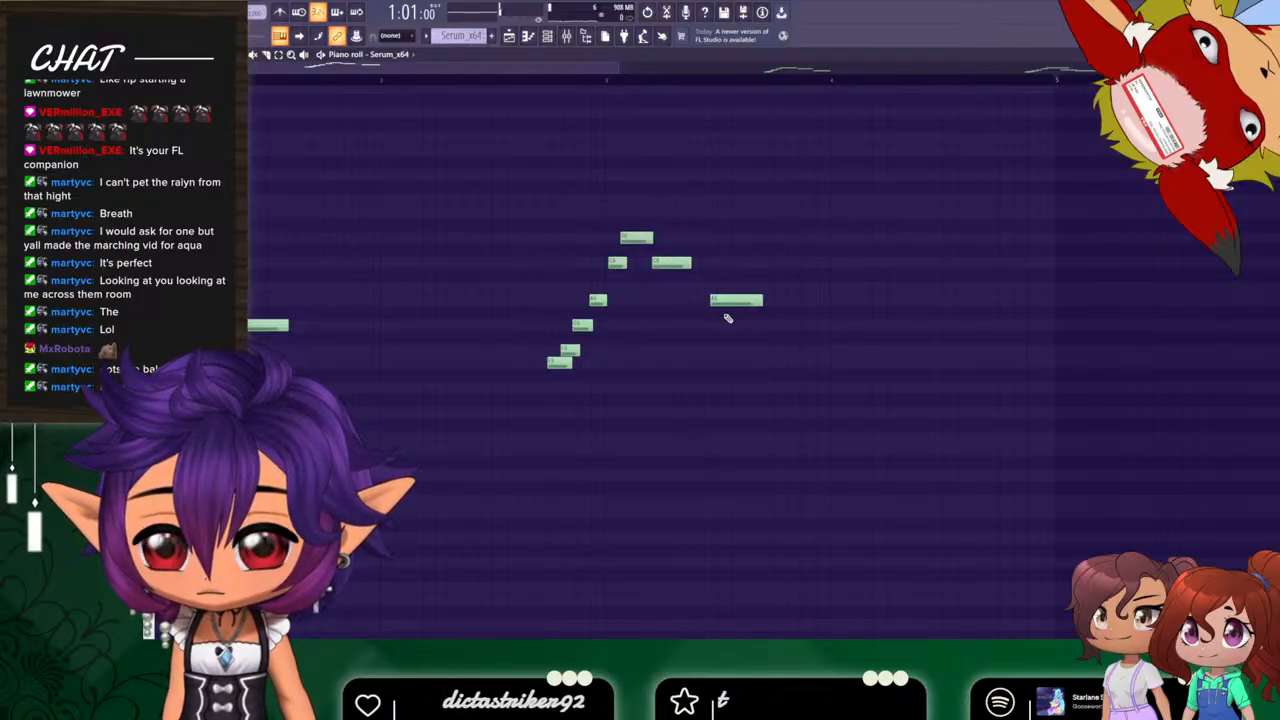
drag(736, 300, 722, 300)
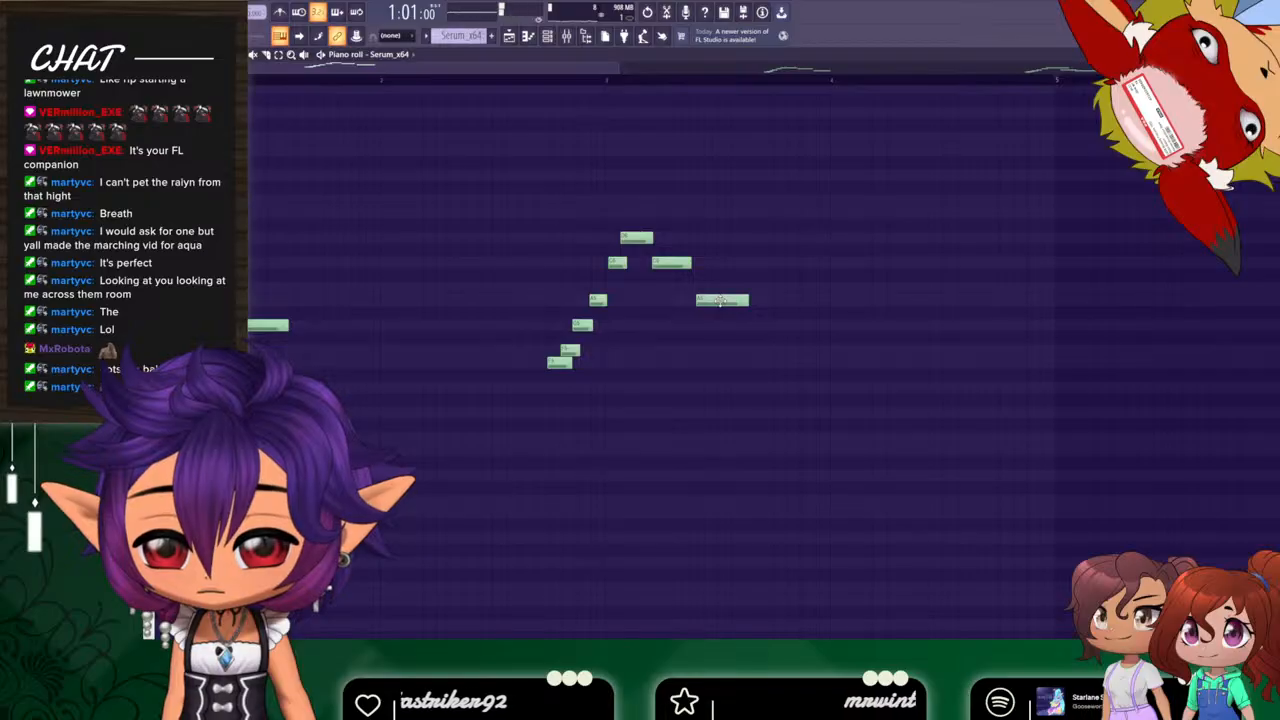
Duplicate the bar 1 and bar 3 phrases to bars 5 and 7 and listen to them against the full arrangement.
key(space)
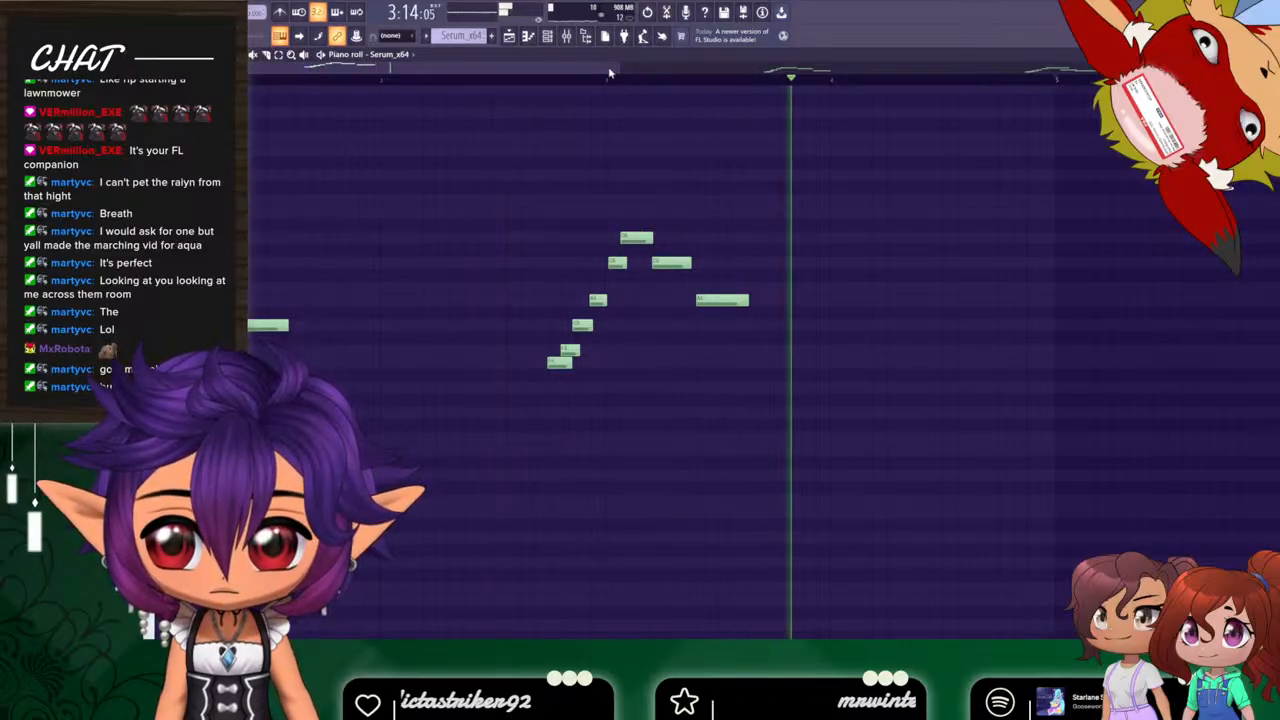
drag(619, 68, 904, 88)
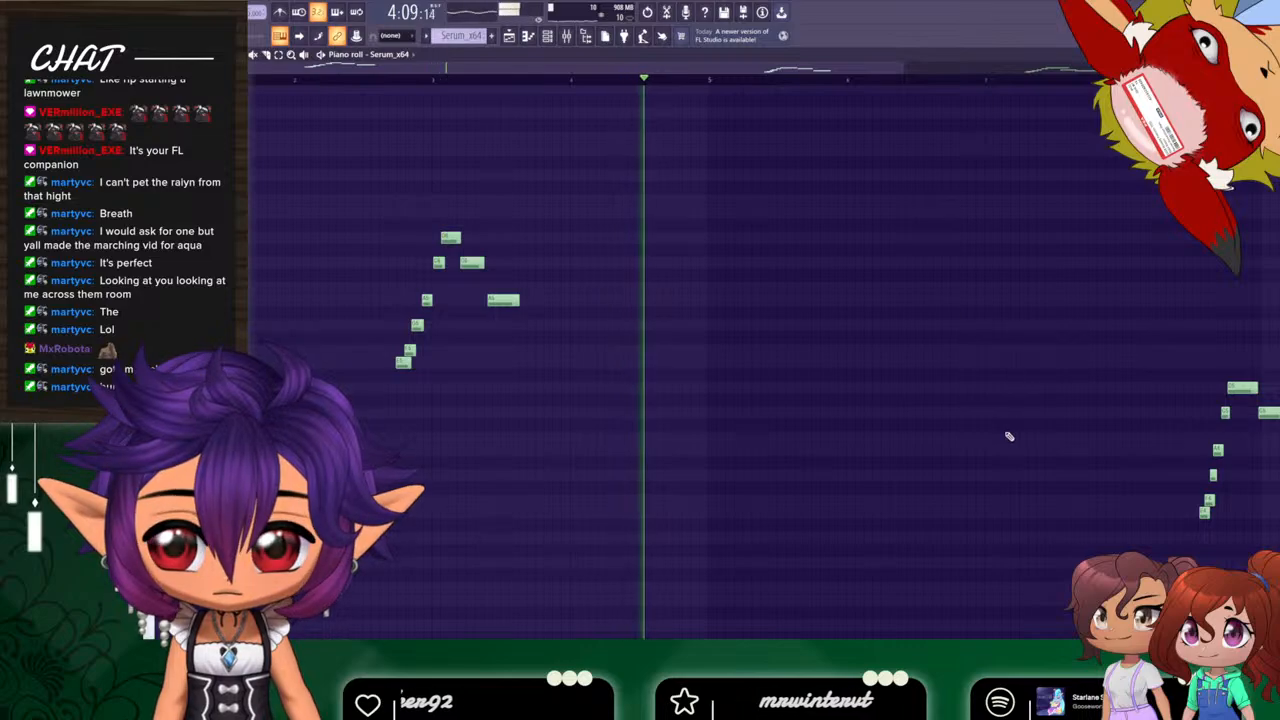
key(space)
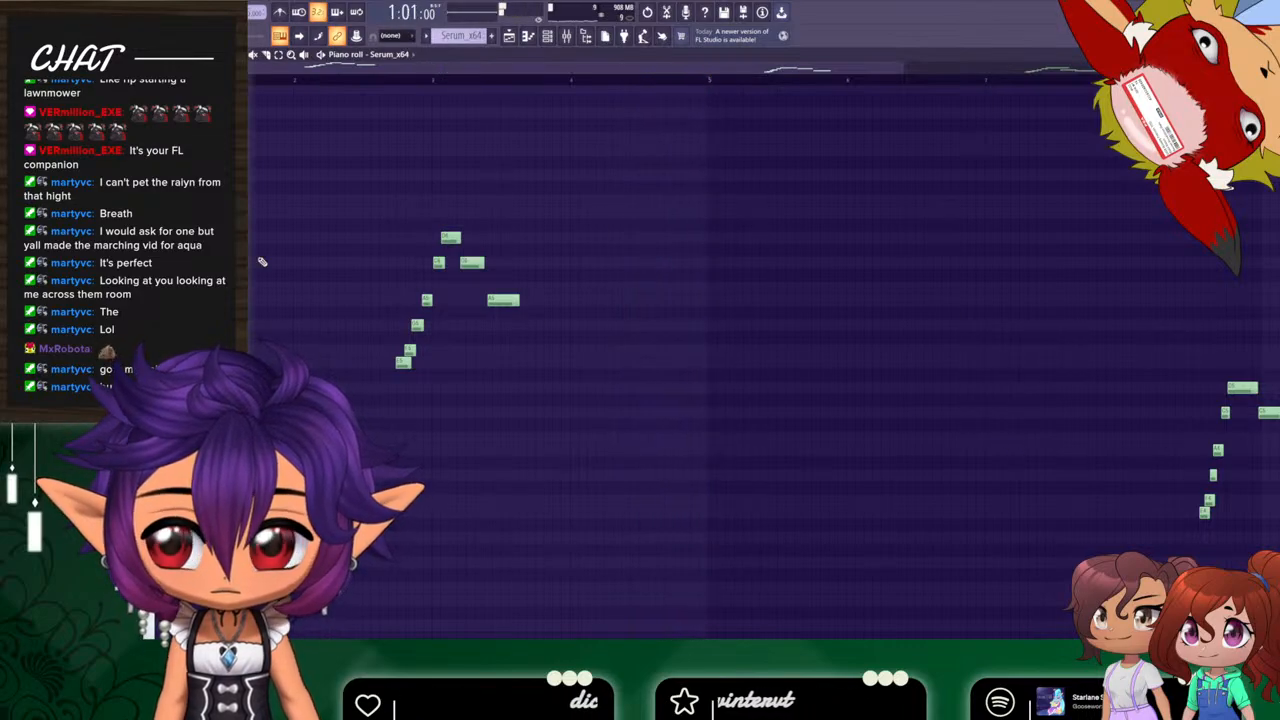
drag(553, 220, 390, 372)
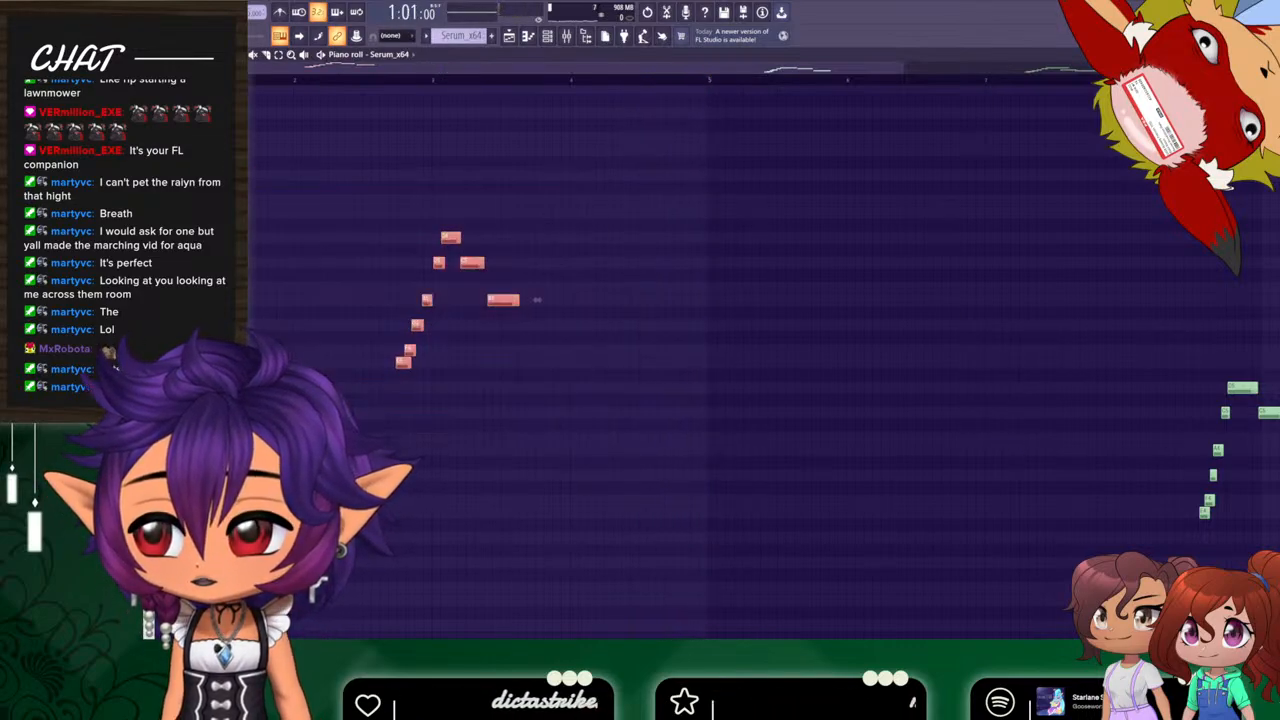
mouse_move(171, 258)
mouse_down()
mouse_move(872, 257)
mouse_move(723, 260)
mouse_up()
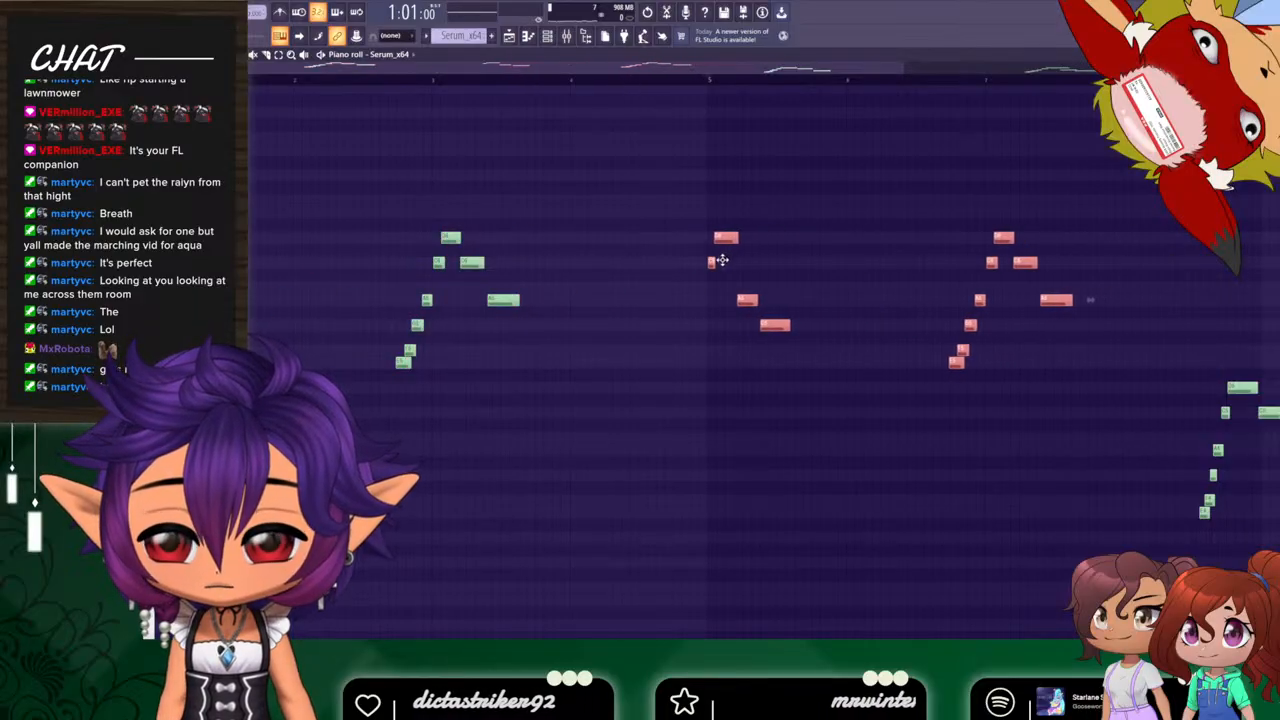
key(space)
click(509, 36)
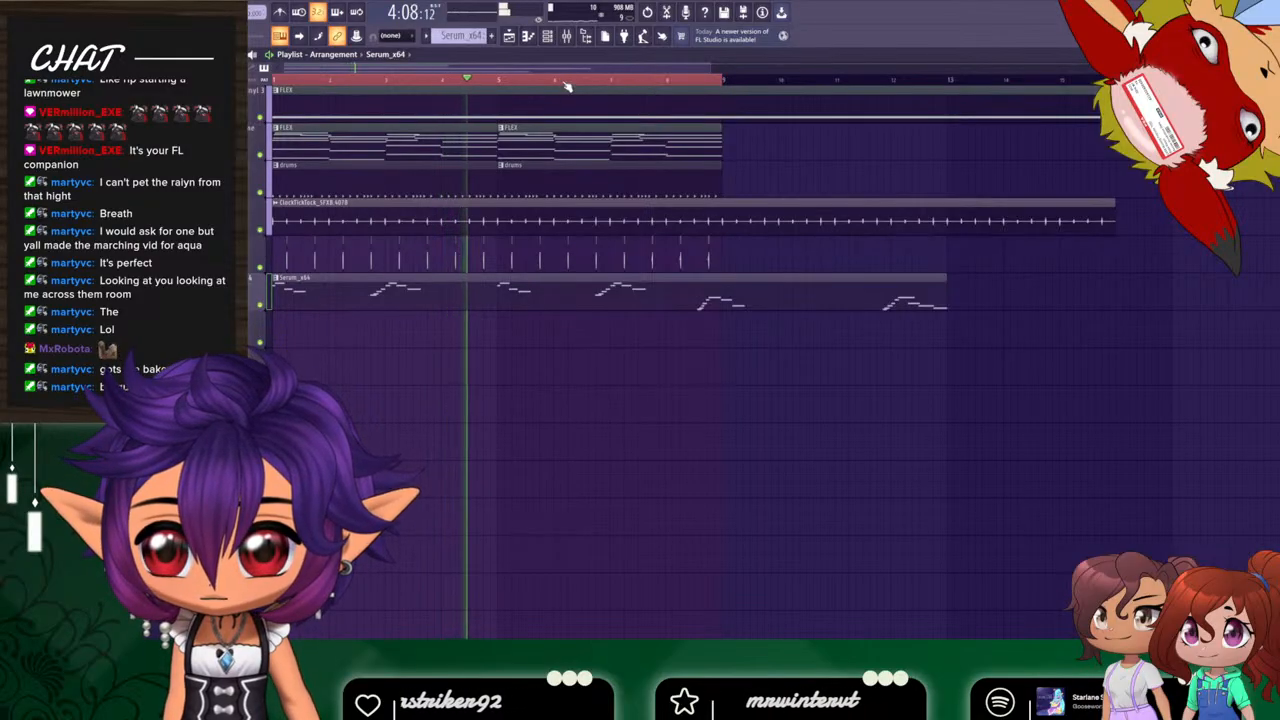
double_click(559, 284)
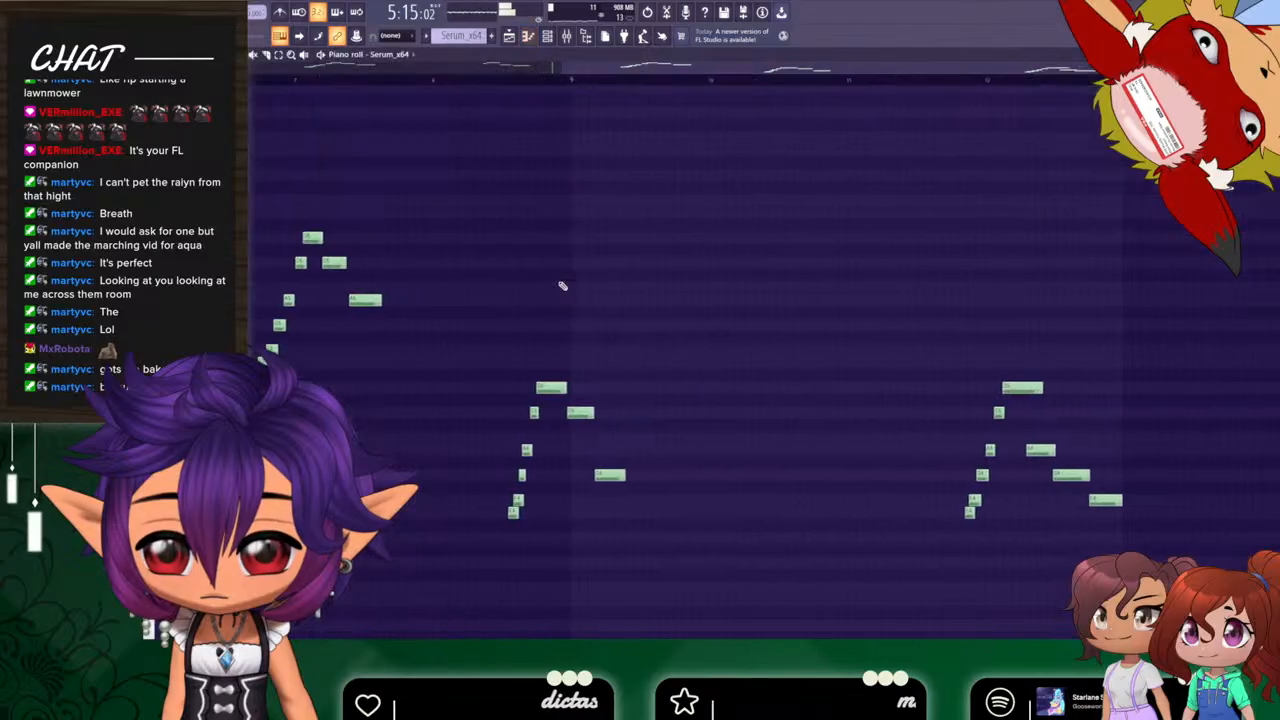
drag(648, 76, 548, 76)
key(space)
drag(552, 420, 408, 208)
key(Delete)
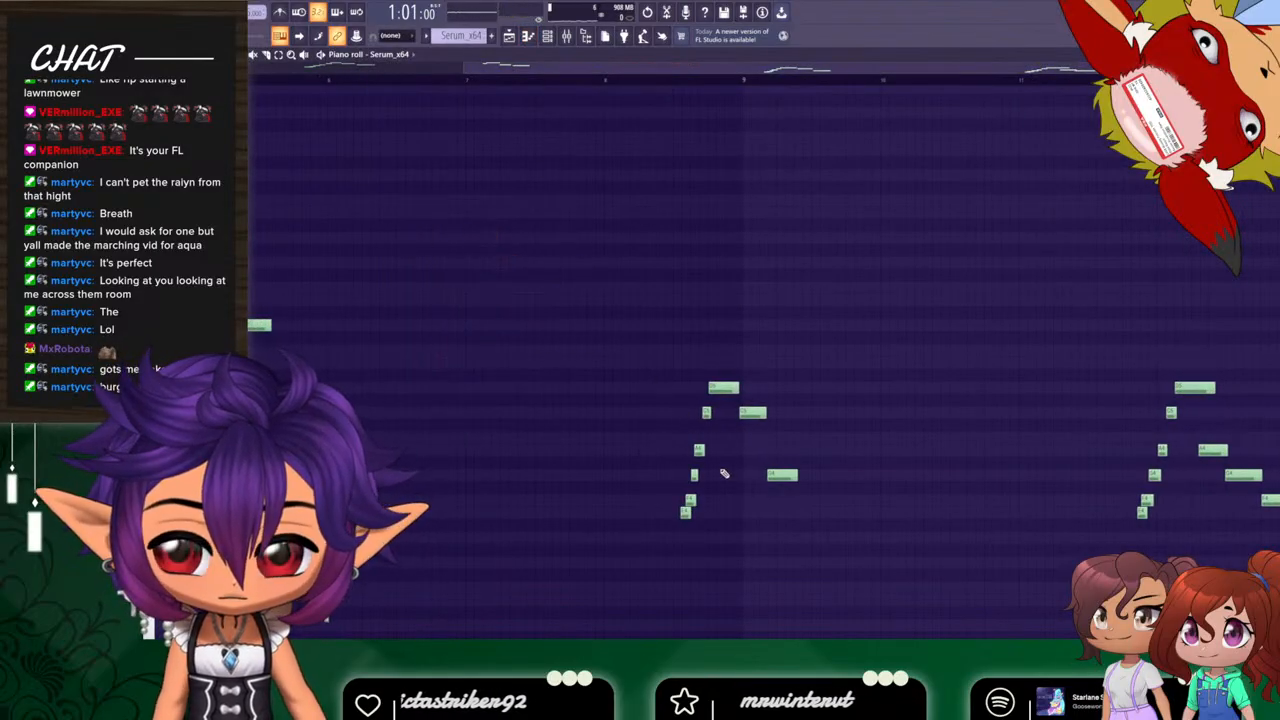
key(ctrl+z)
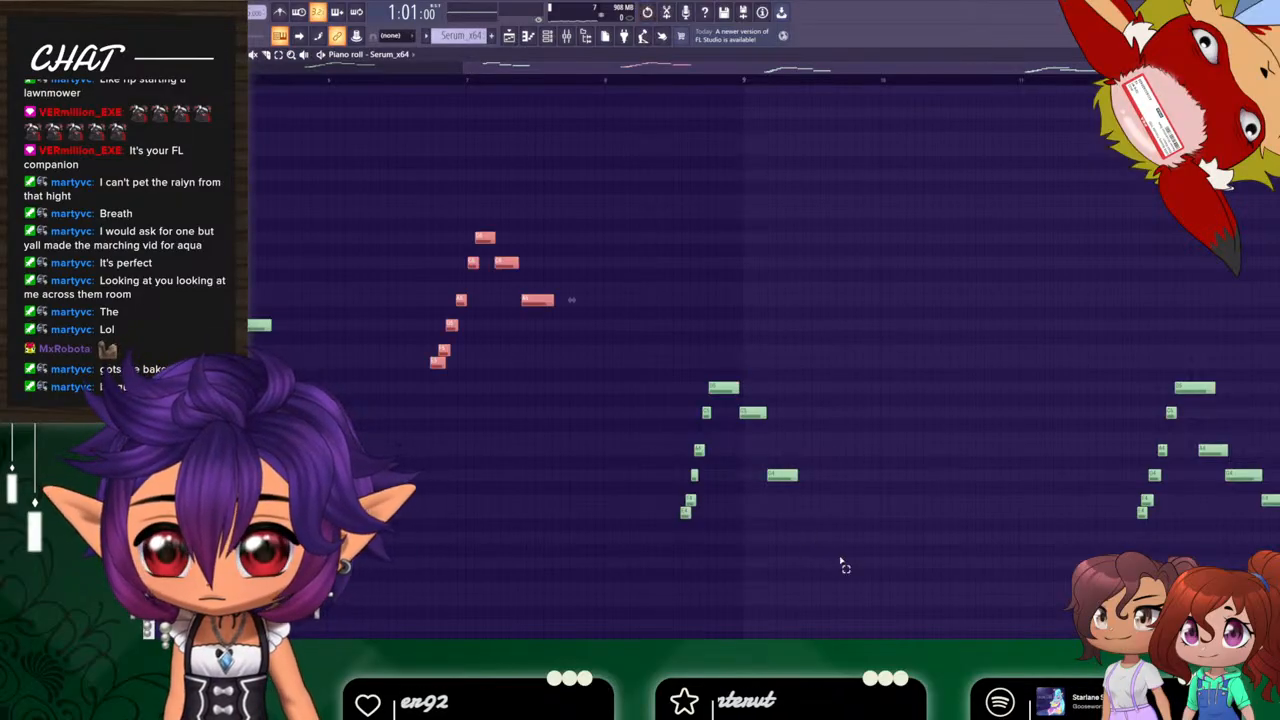
Replace the copied phrase at bar 7 with the eight-note phrase from just before bar 9.
drag(840, 563, 673, 355)
drag(722, 398, 483, 392)
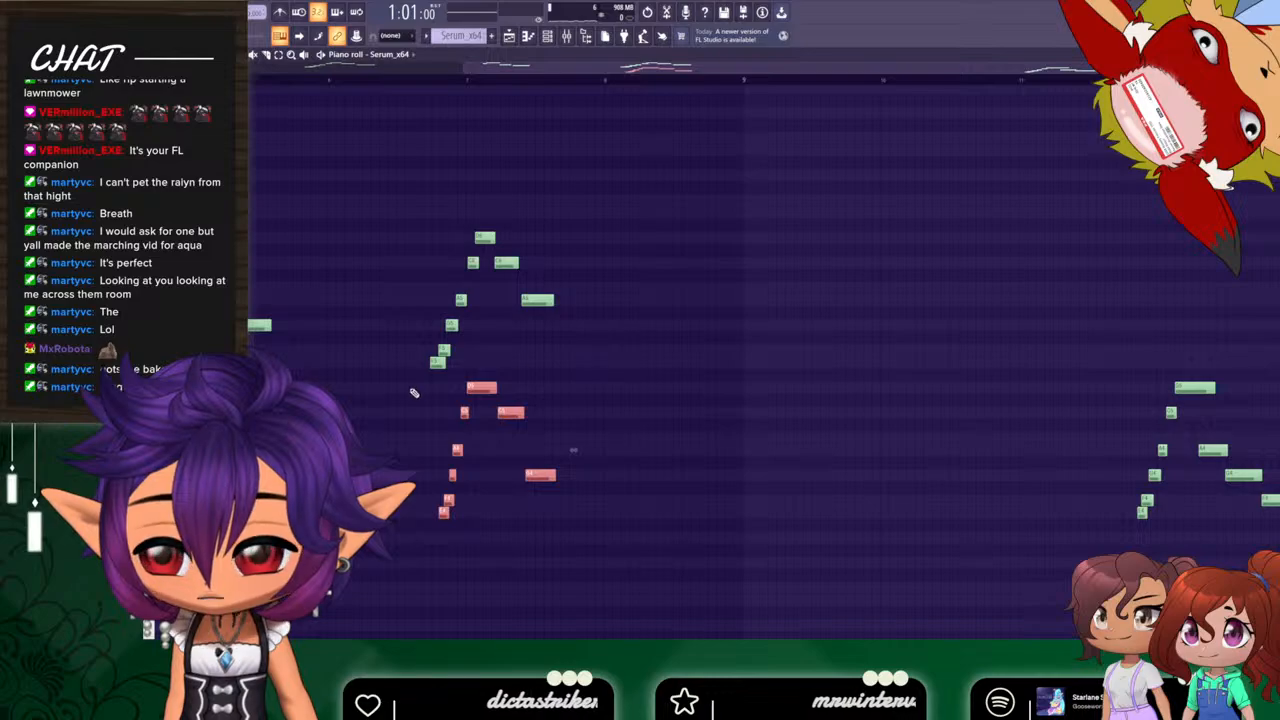
drag(414, 370, 620, 220)
key(Delete)
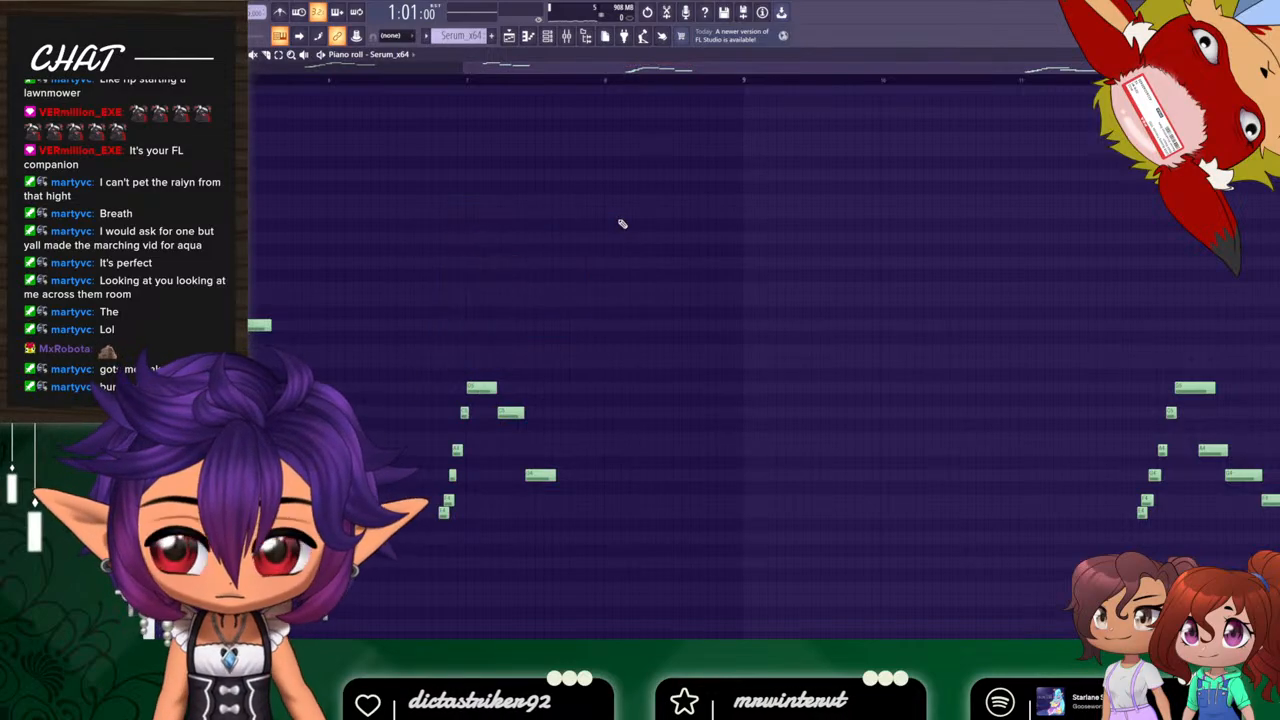
Raise the eight-note phrase at bar 7 by one octave and listen to it with the loop.
drag(617, 323, 443, 543)
key(ctrl+Up)
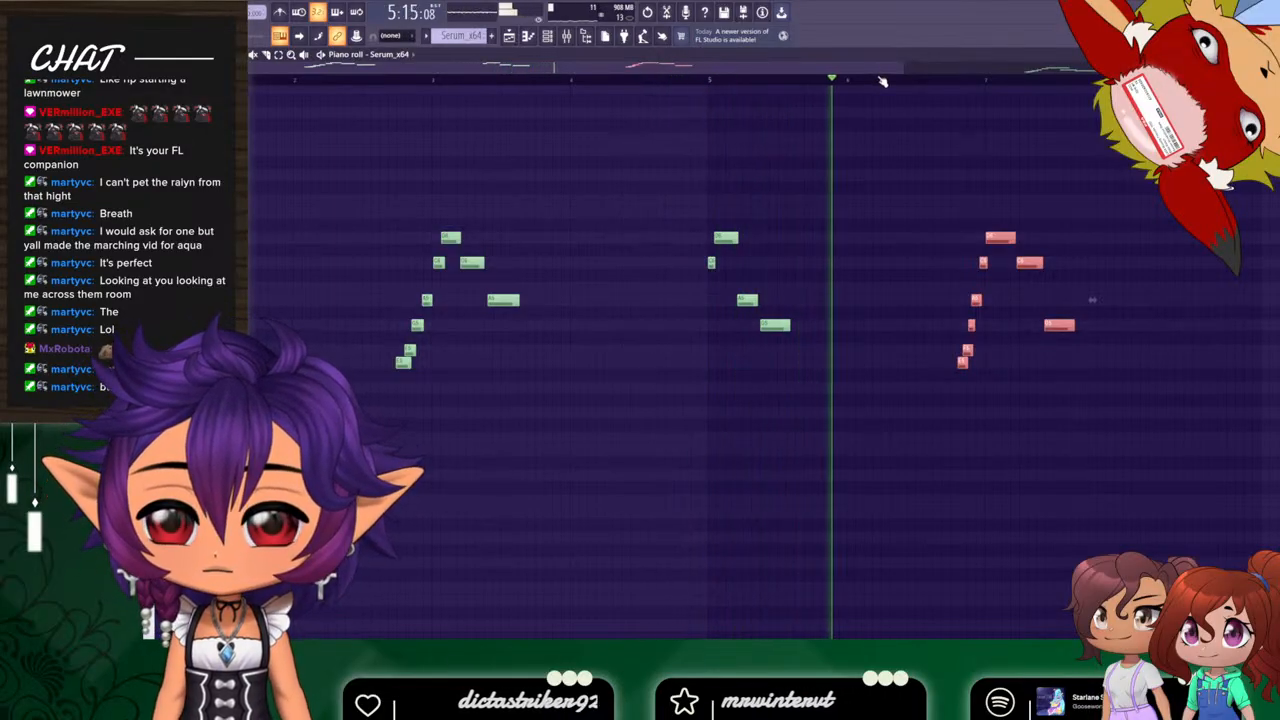
drag(881, 71, 1103, 76)
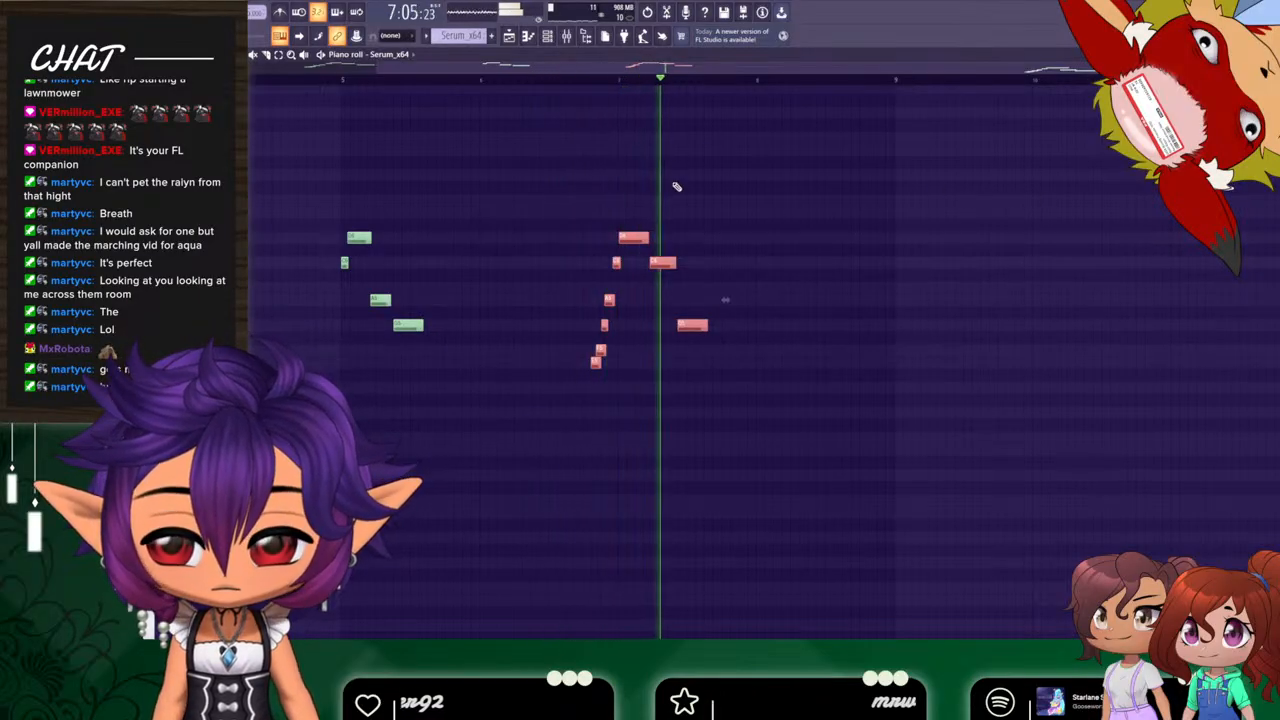
key(space)
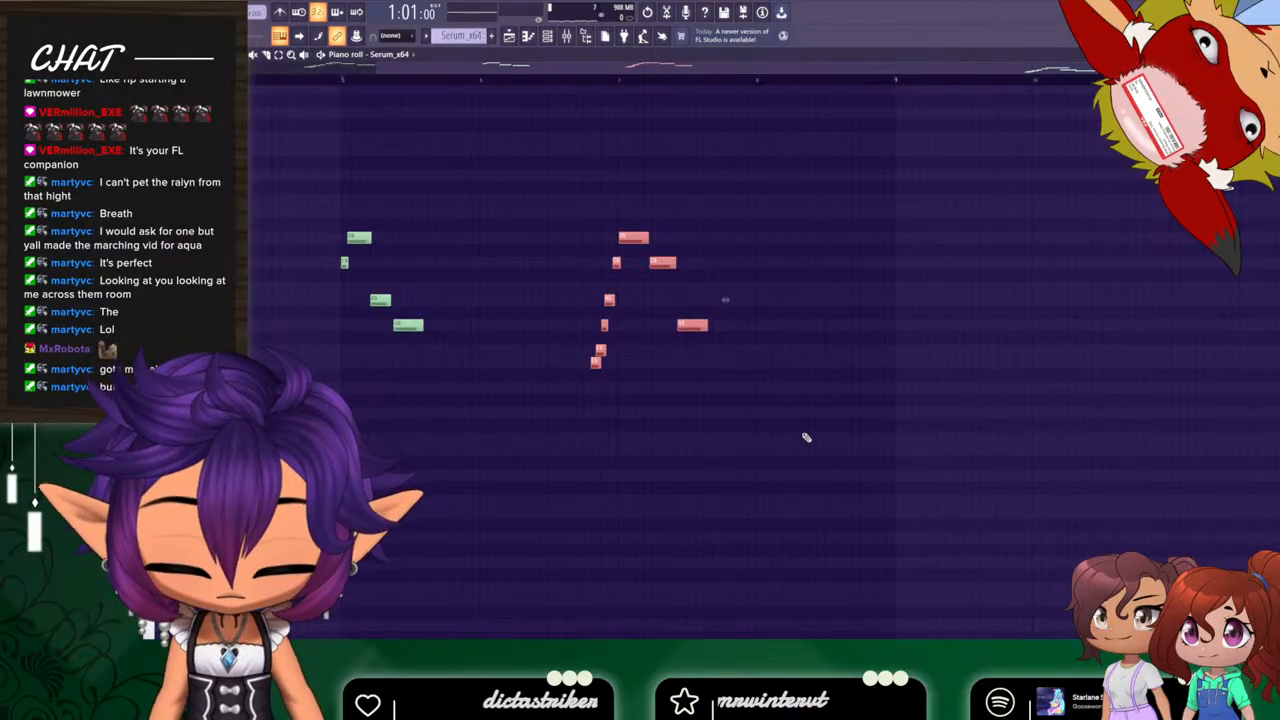
Replace the bar 7 phrase with the nine-note phrase from near bar 12.
drag(1262, 205, 634, 411)
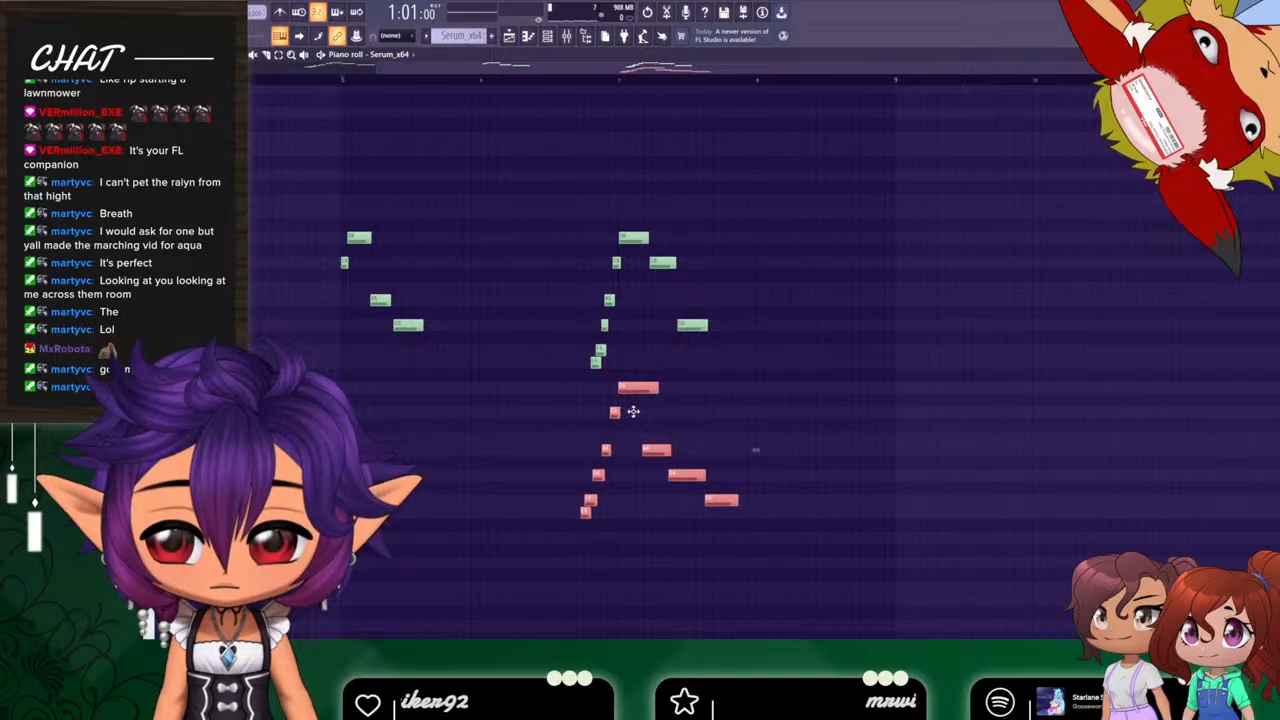
drag(710, 372, 575, 195)
key(Delete)
Raise the nine-note phrase at bar 7 by one octave and listen to it from bar 5.
drag(526, 331, 840, 534)
key(ctrl+Up)
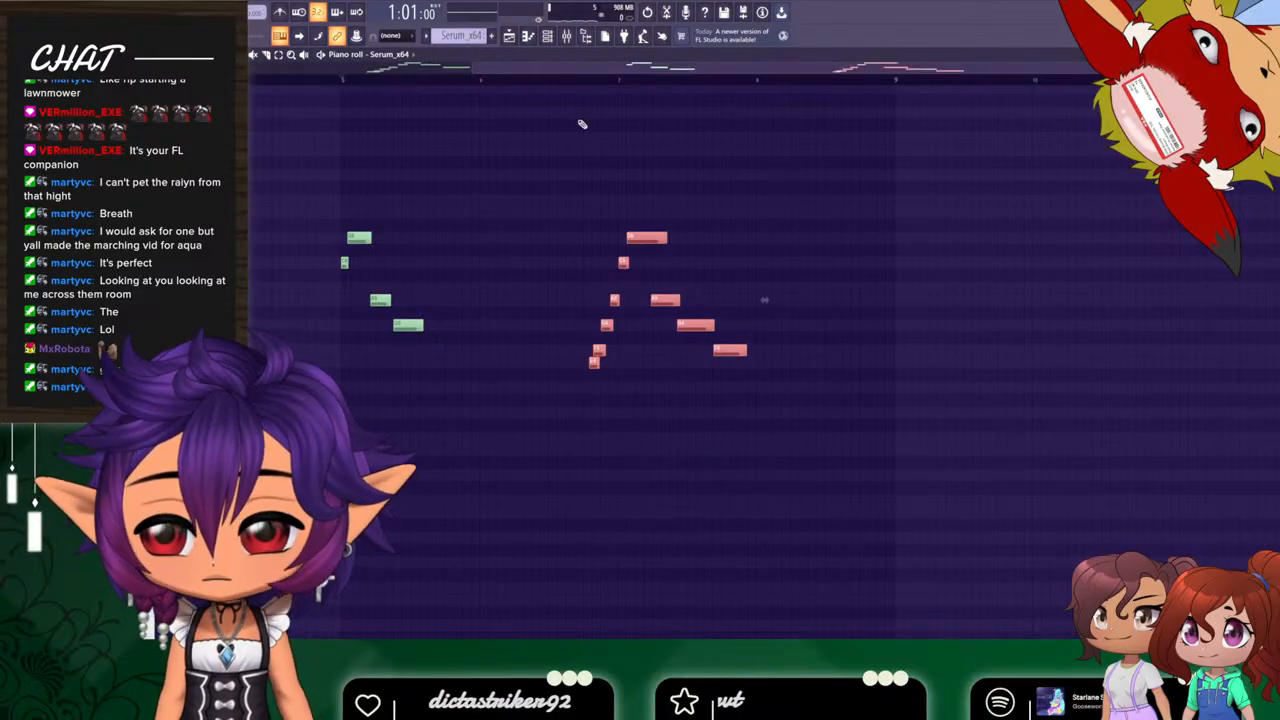
key(space)
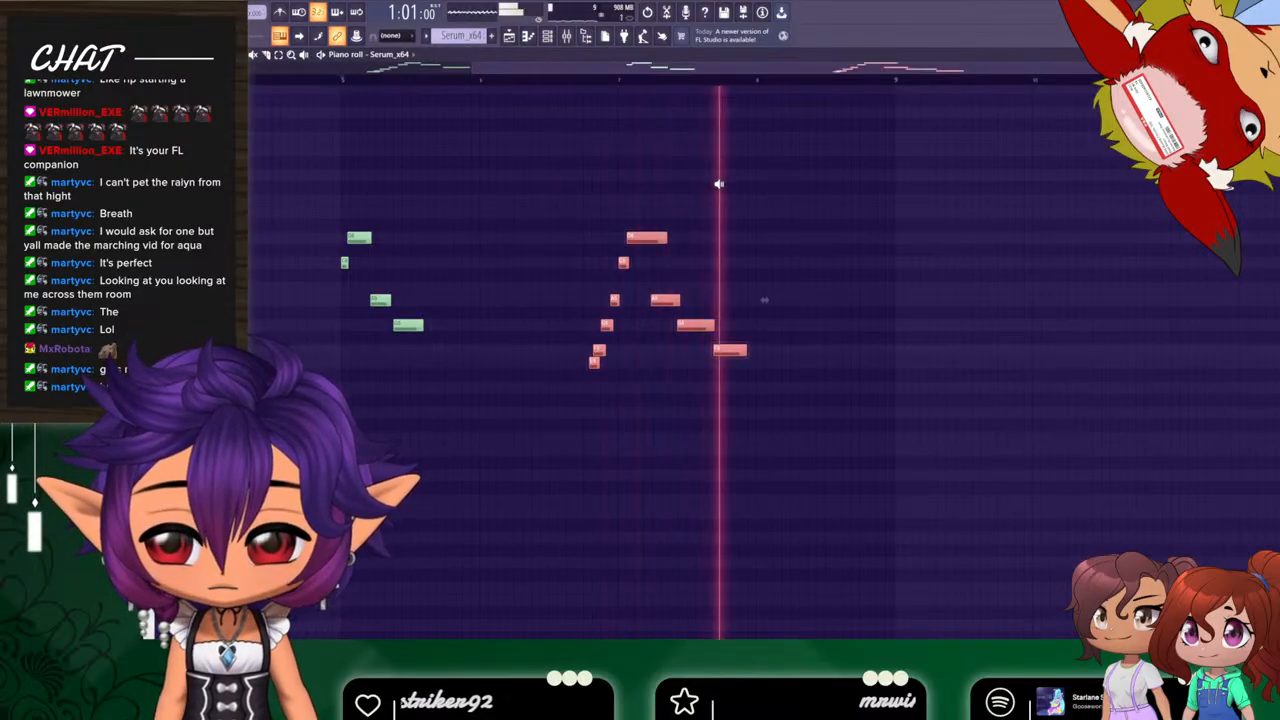
key(space)
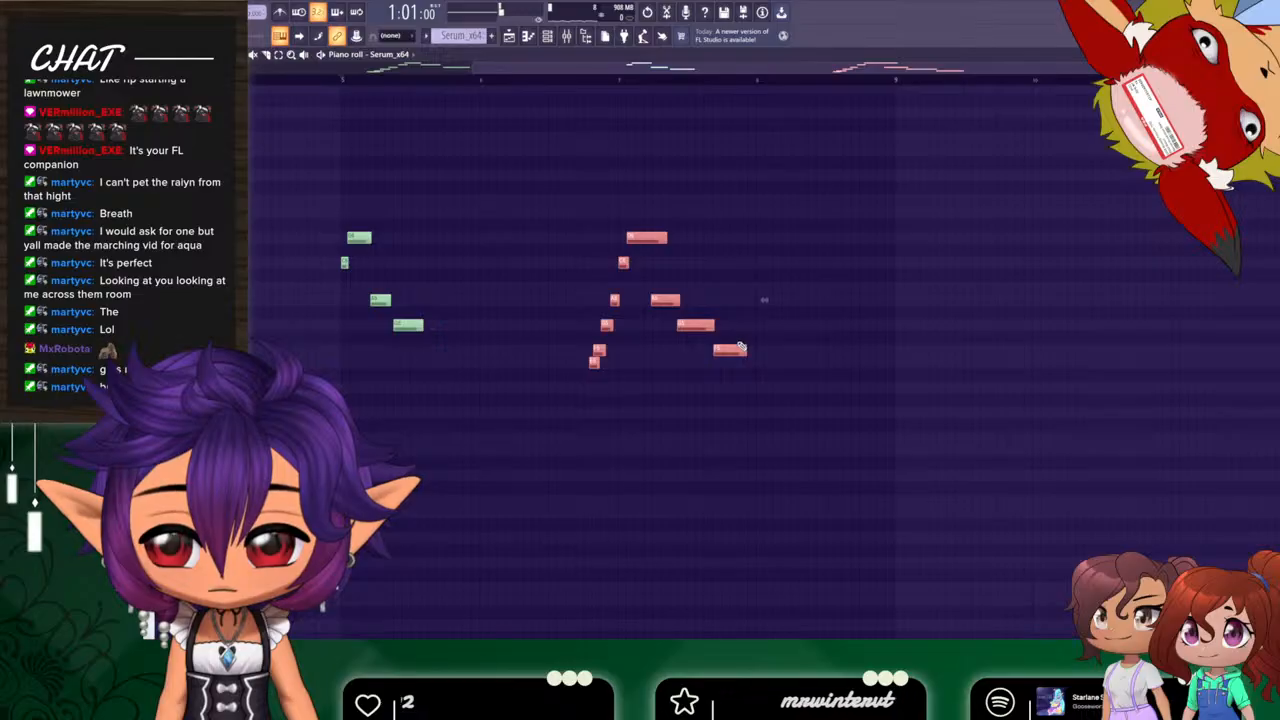
click(343, 80)
key(space)
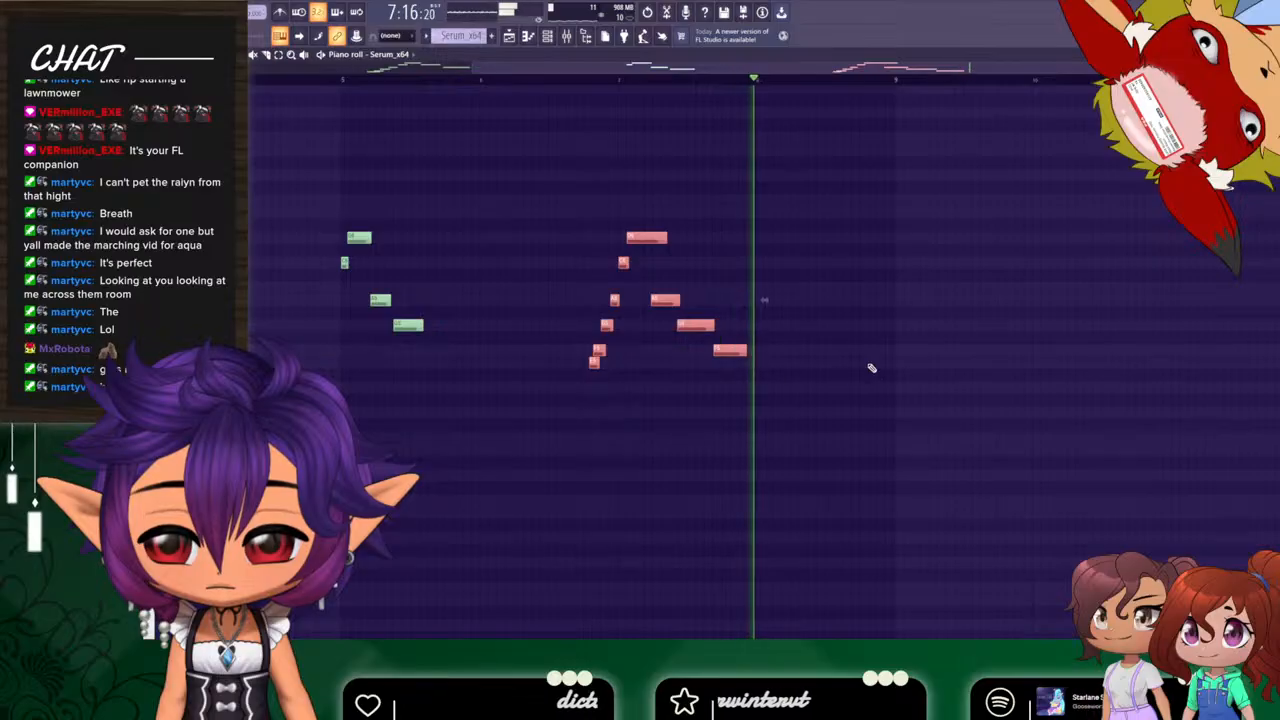
key(space)
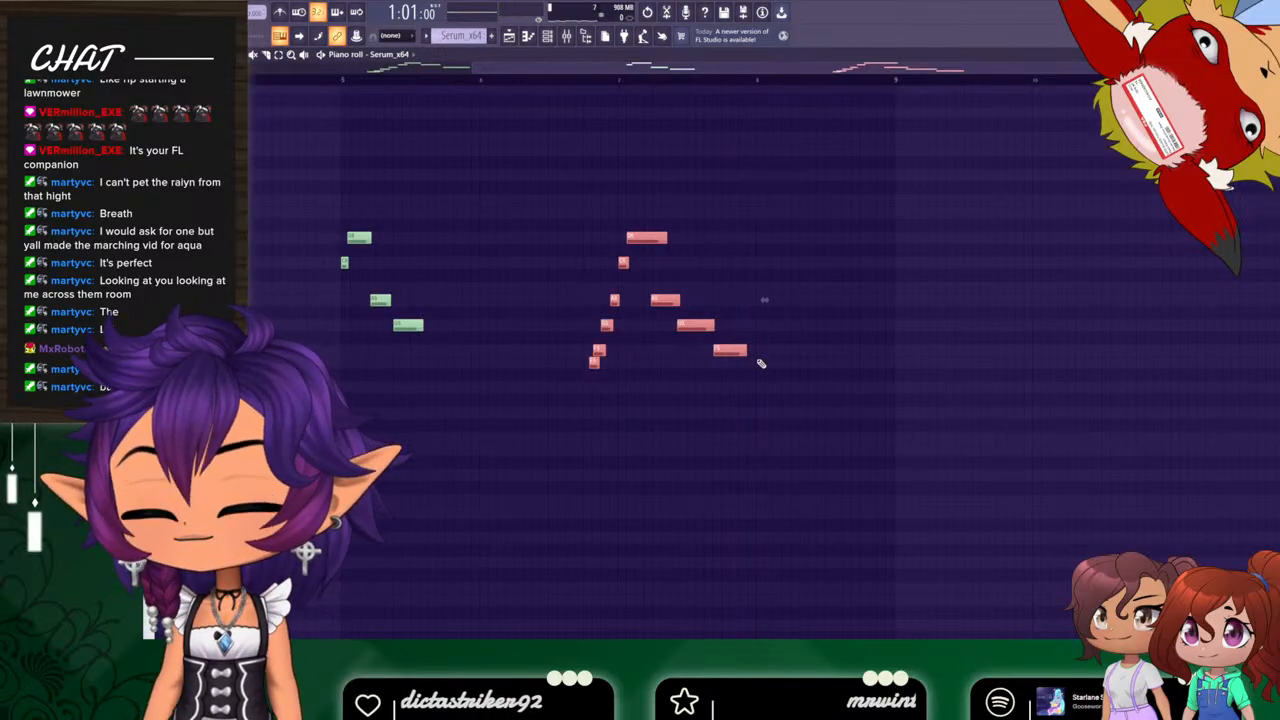
Erase the bar 7 phrase, play new melody ideas over the loop and bring the played notes into the Serum pattern.
mouse_move(759, 362)
mouse_down()
mouse_move(755, 373)
mouse_move(650, 355)
mouse_move(644, 206)
mouse_move(677, 307)
mouse_up()
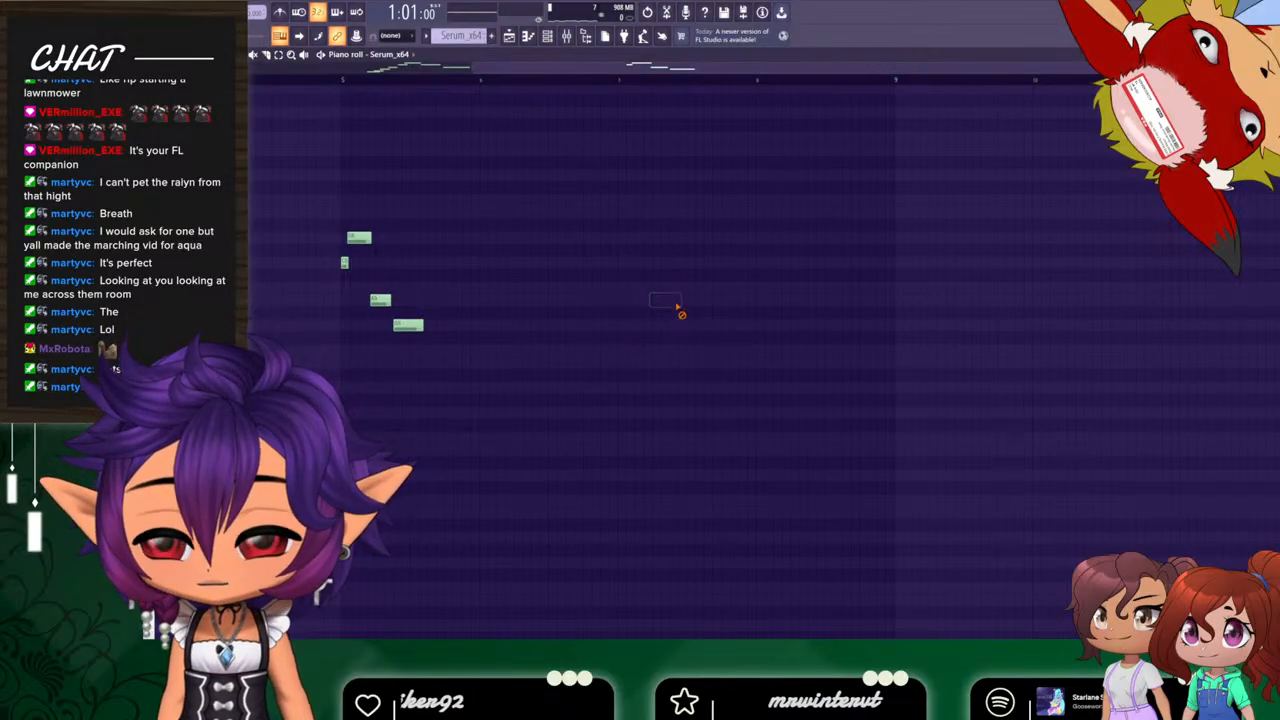
scroll(570, 166, left, 5)
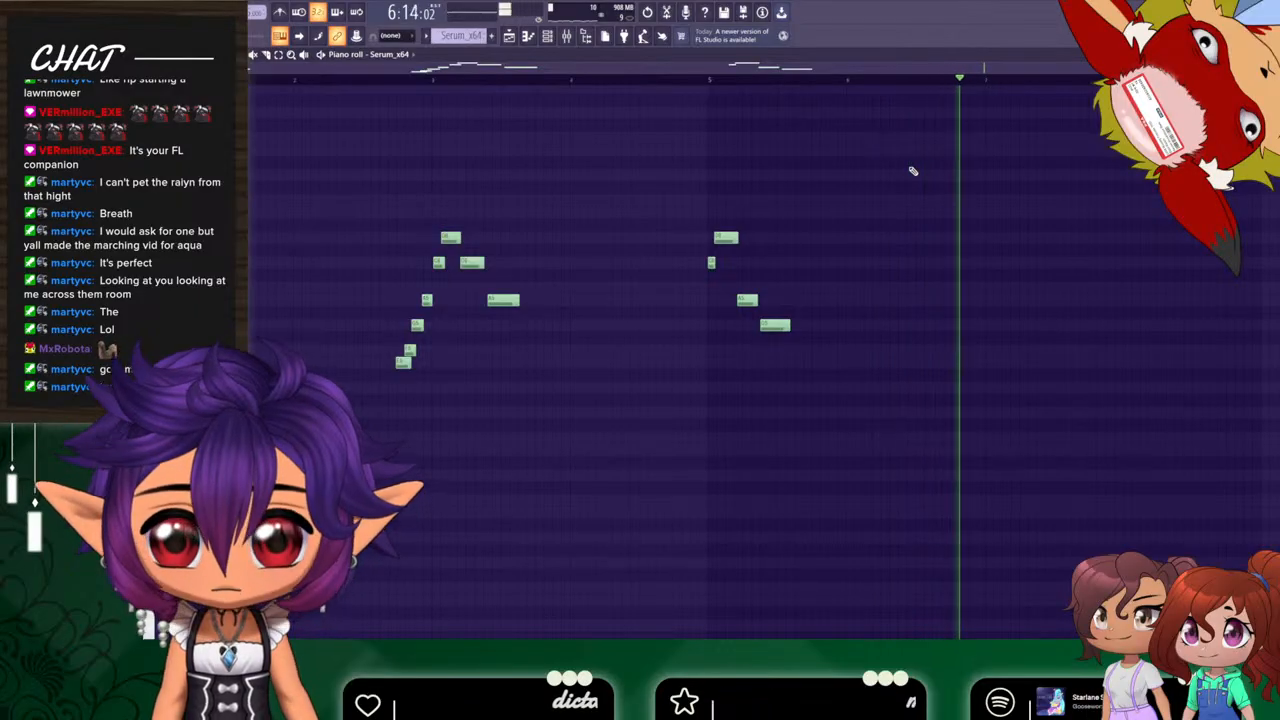
key(space)
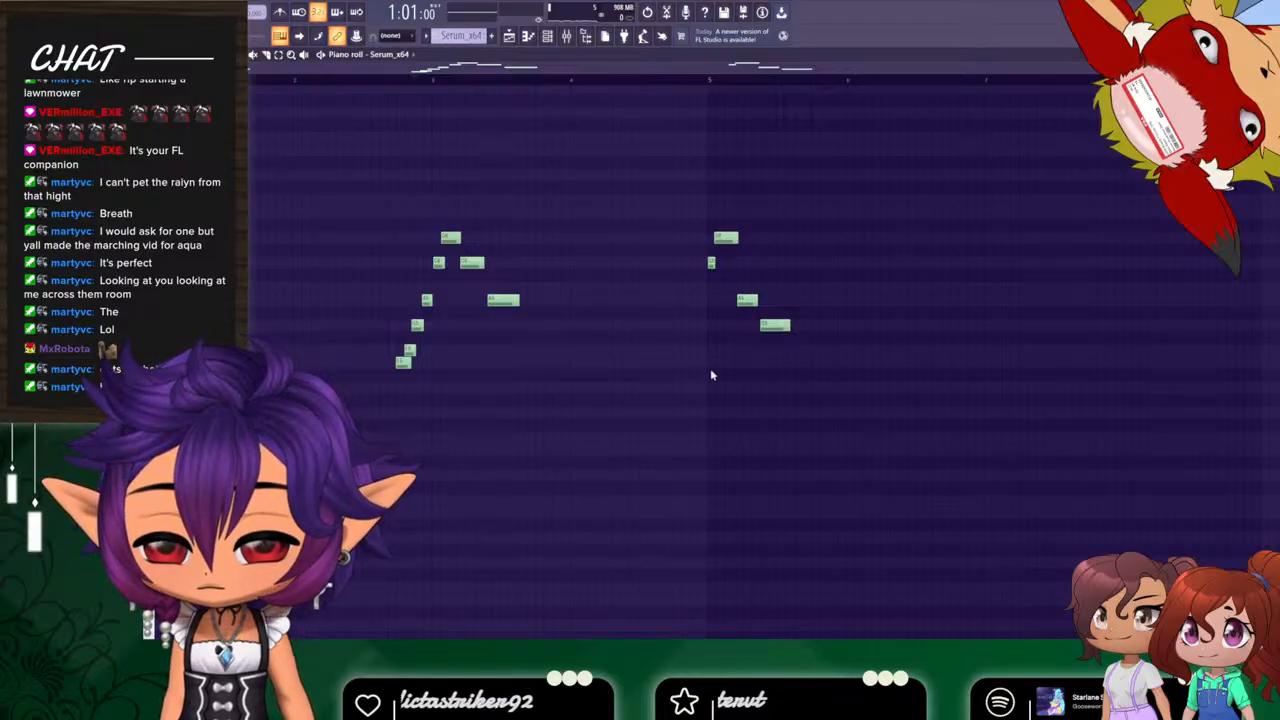
key(ctrl+z)
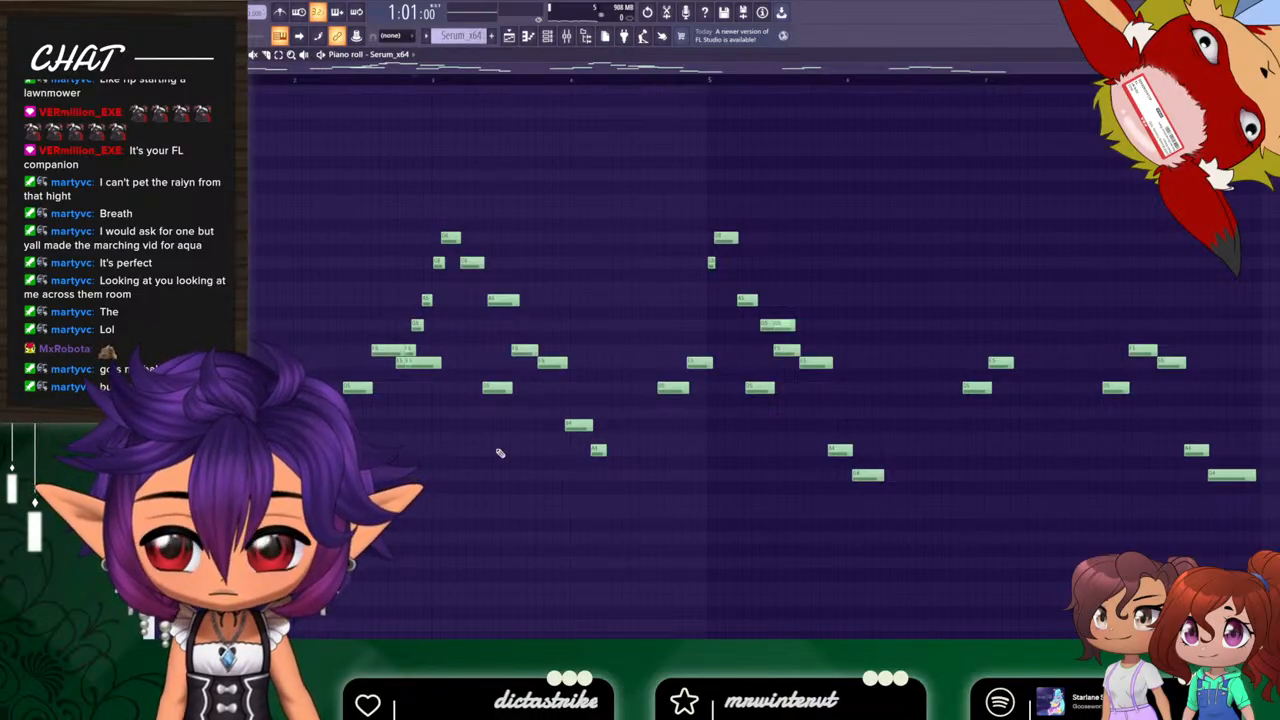
Delete the unwanted played notes around the bar 3 and bar 5 phrases and up to bar 7, keeping the five-note phrase near bar 8.
right_click(433, 365)
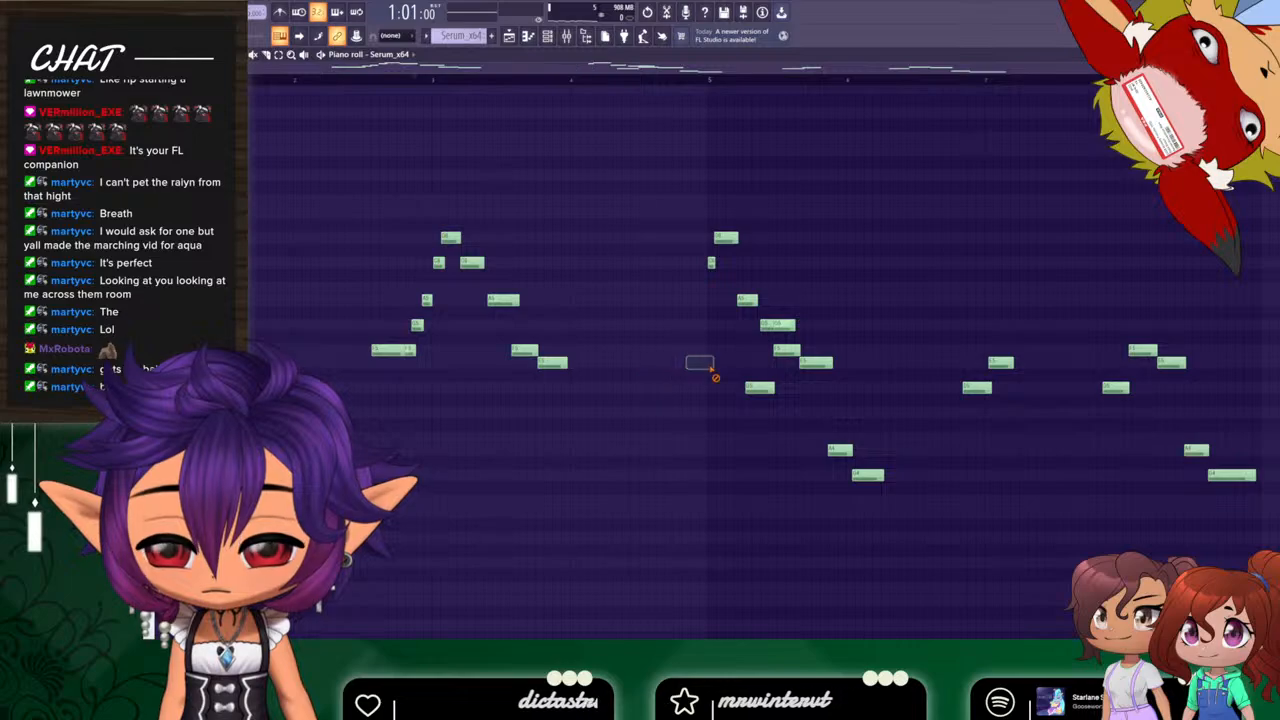
right_click(759, 387)
right_click(840, 450)
right_click(867, 475)
right_click(977, 387)
right_click(1000, 362)
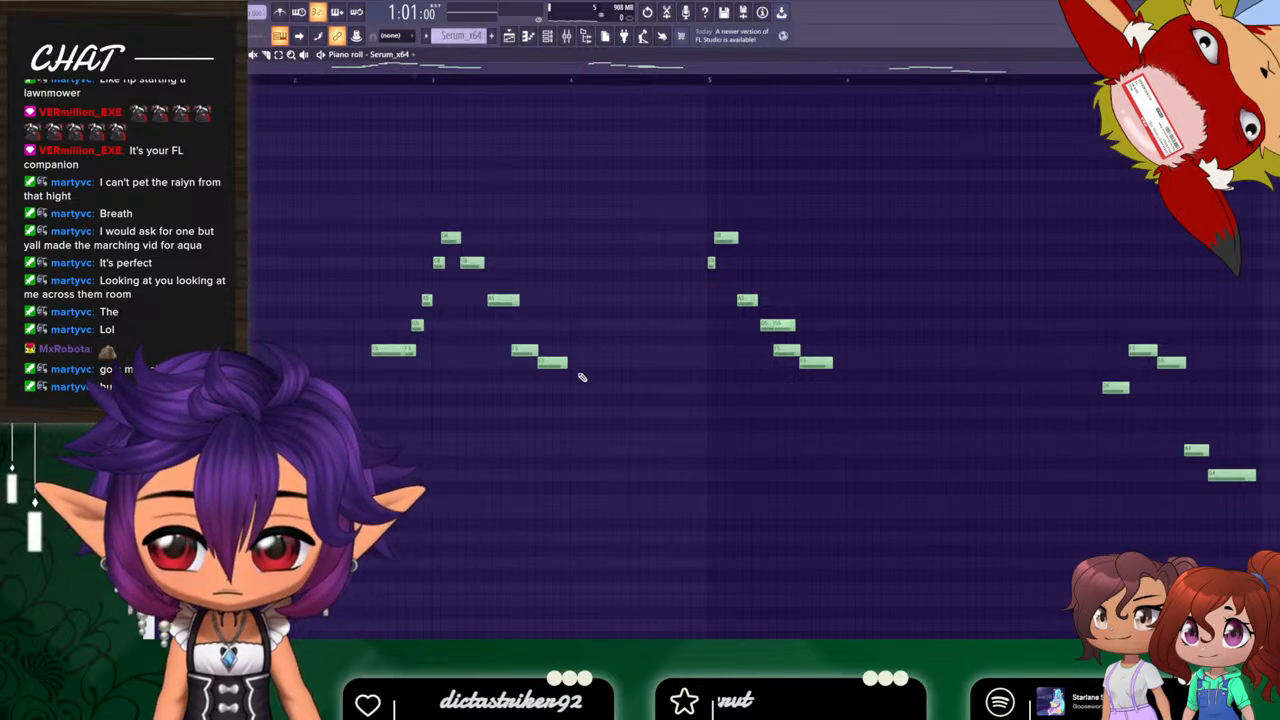
right_click(552, 362)
right_click(524, 350)
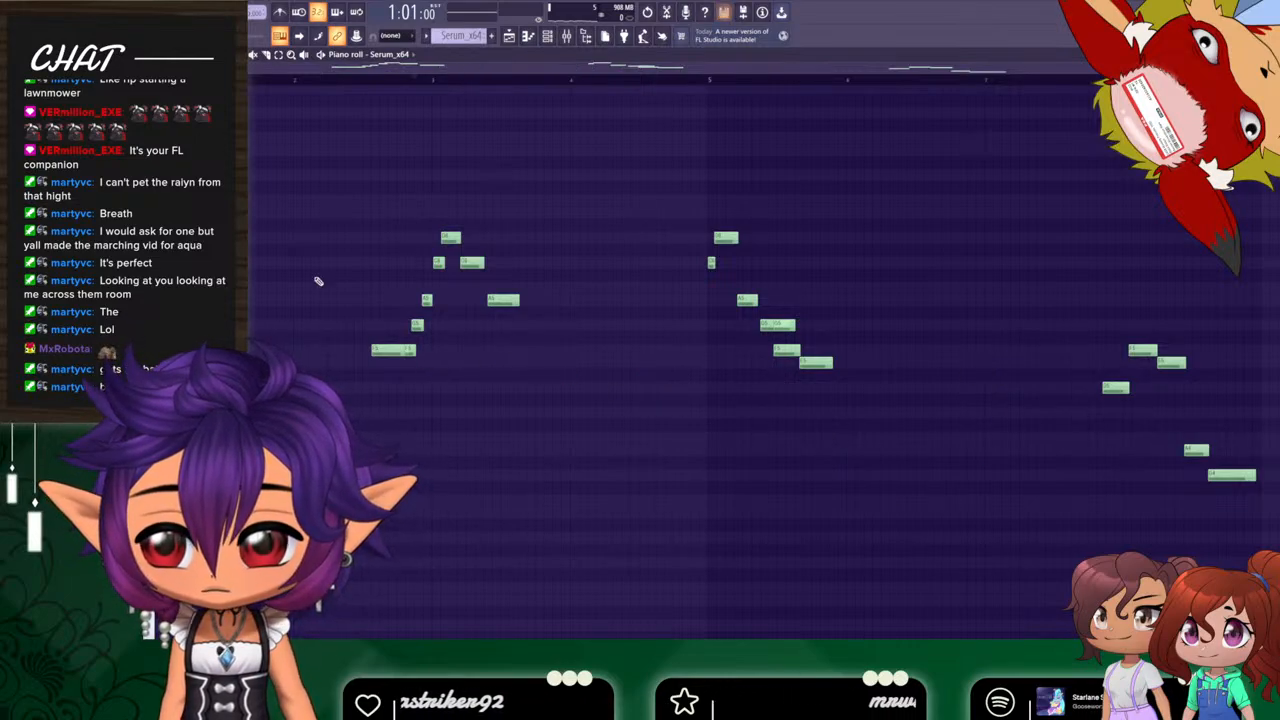
right_click(390, 351)
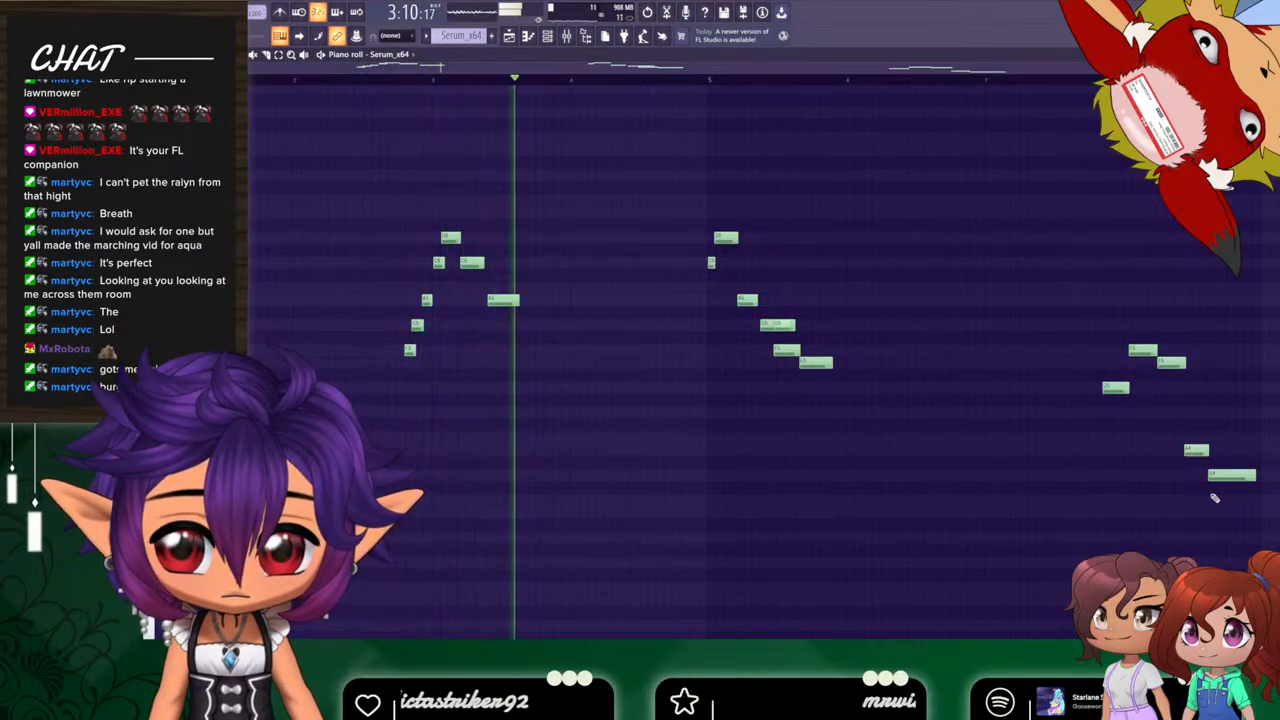
Move the five-note phrase near bar 8 earlier to bar 7 and raise it by one octave.
drag(1259, 518, 1022, 340)
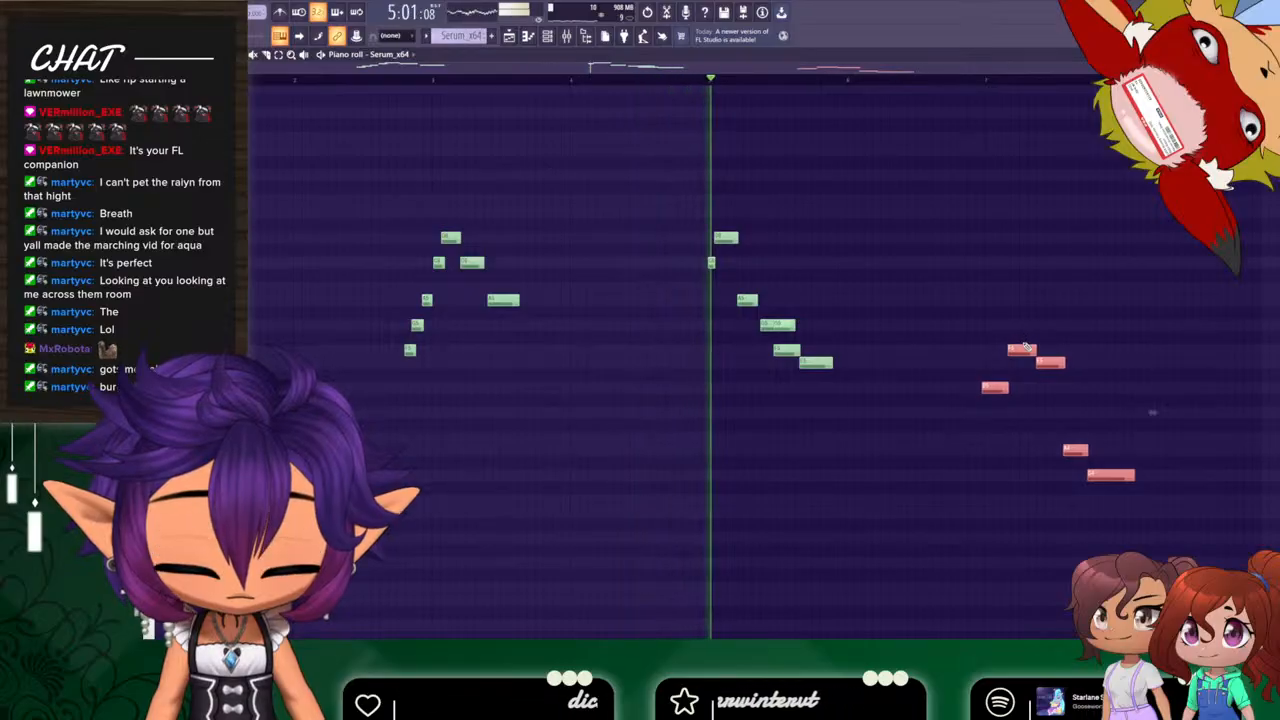
scroll(1022, 340, up, 1)
key(ctrl+Up)
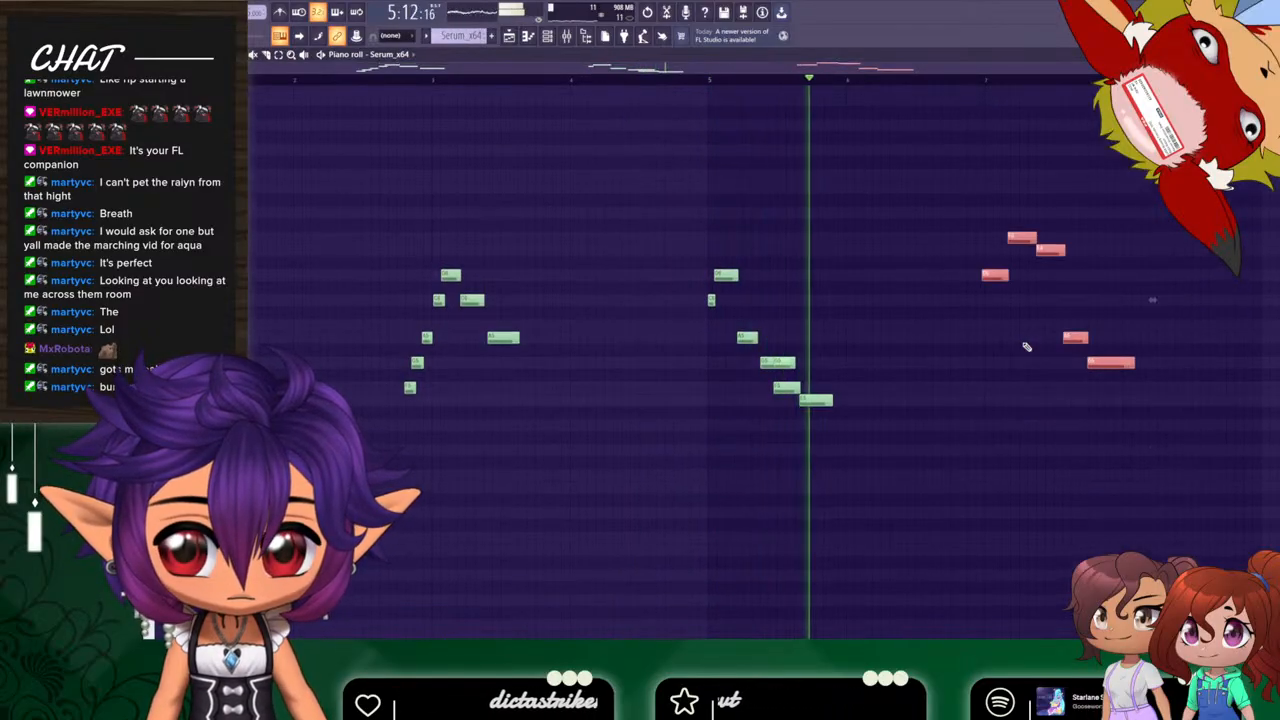
Stop playback and delete the two lowest notes at the end of the bar 5 phrase.
key(space)
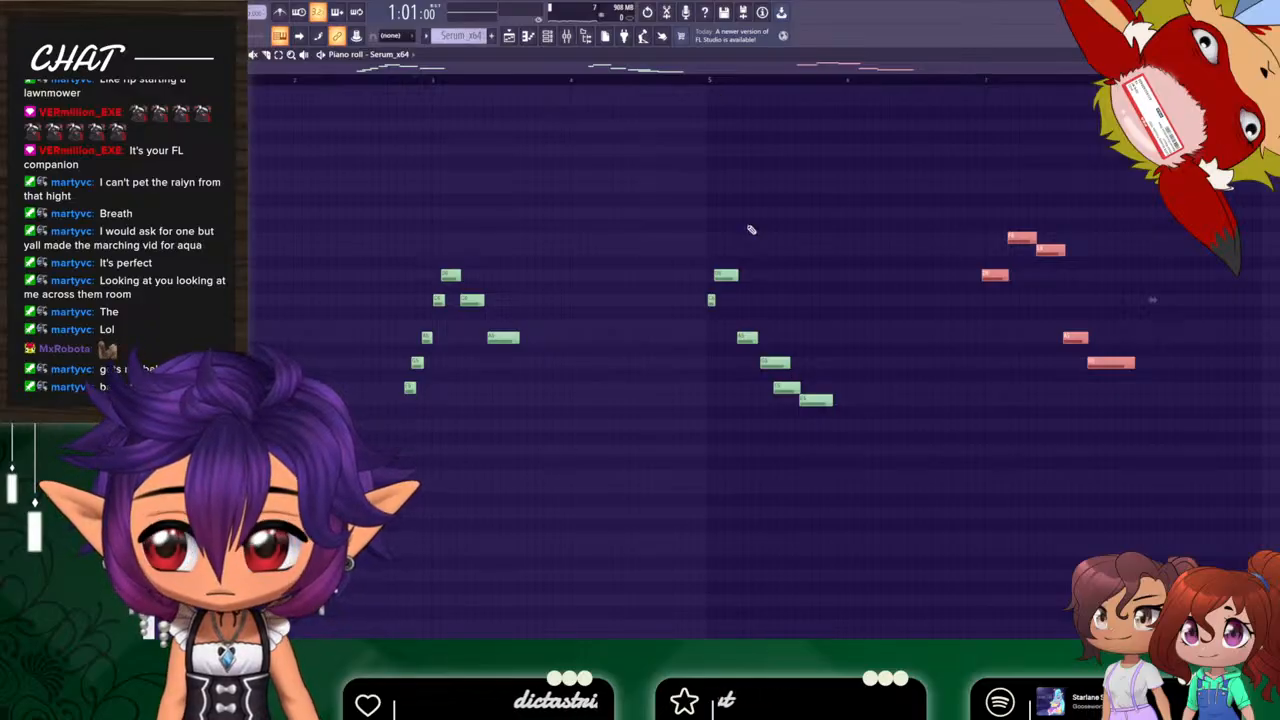
right_click(788, 386)
right_click(815, 400)
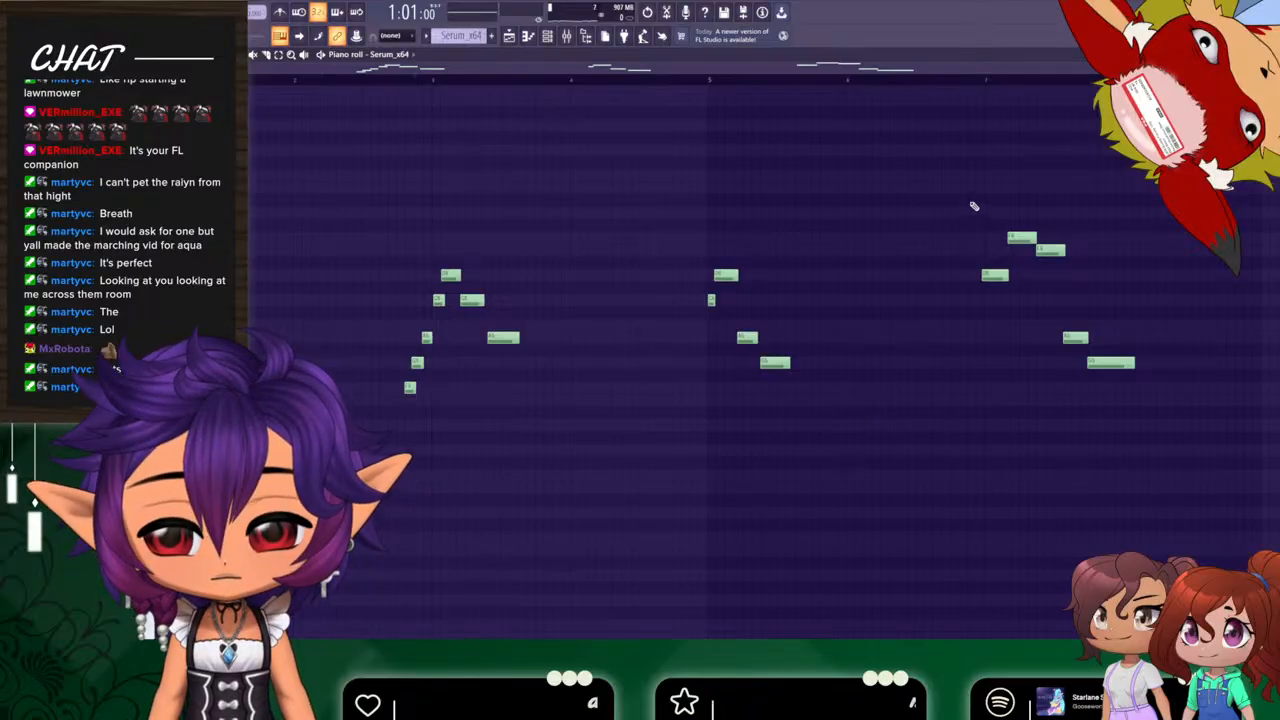
Lower the first three notes of the bar 7 phrase by one octave and listen to the melody.
drag(975, 206, 1053, 307)
key(ctrl+Down)
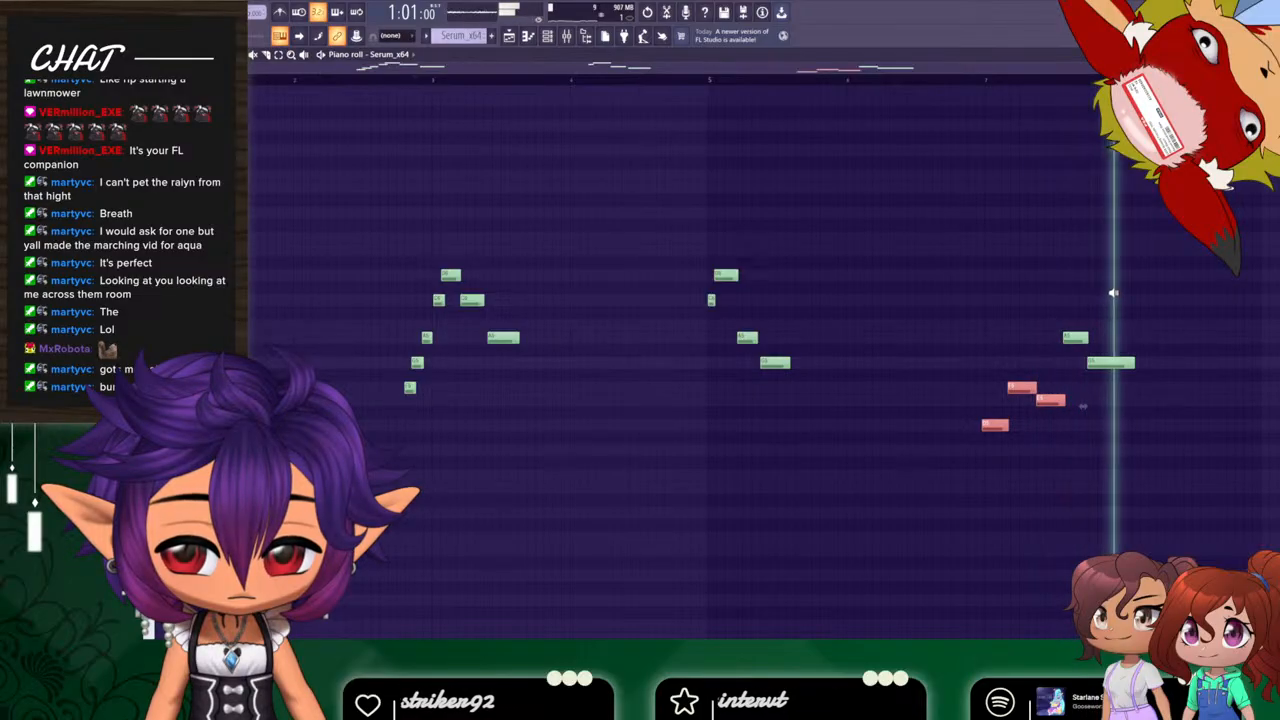
key(space)
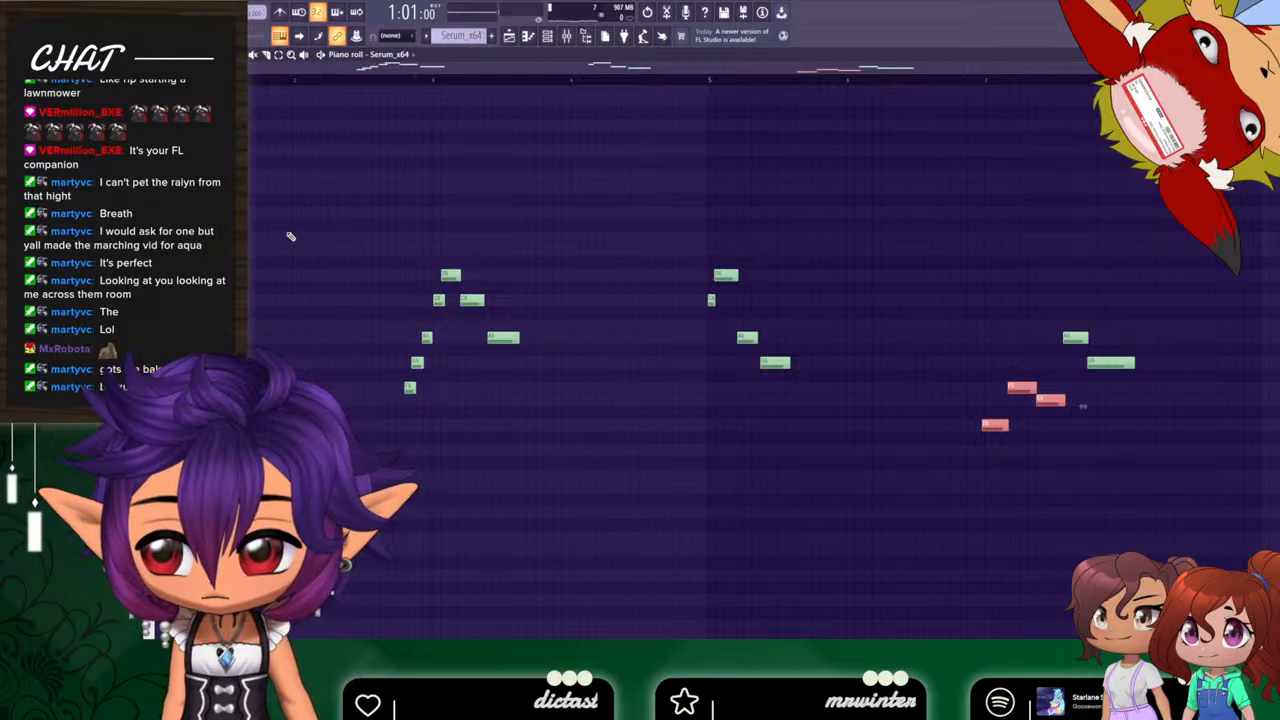
key(space)
key(space)
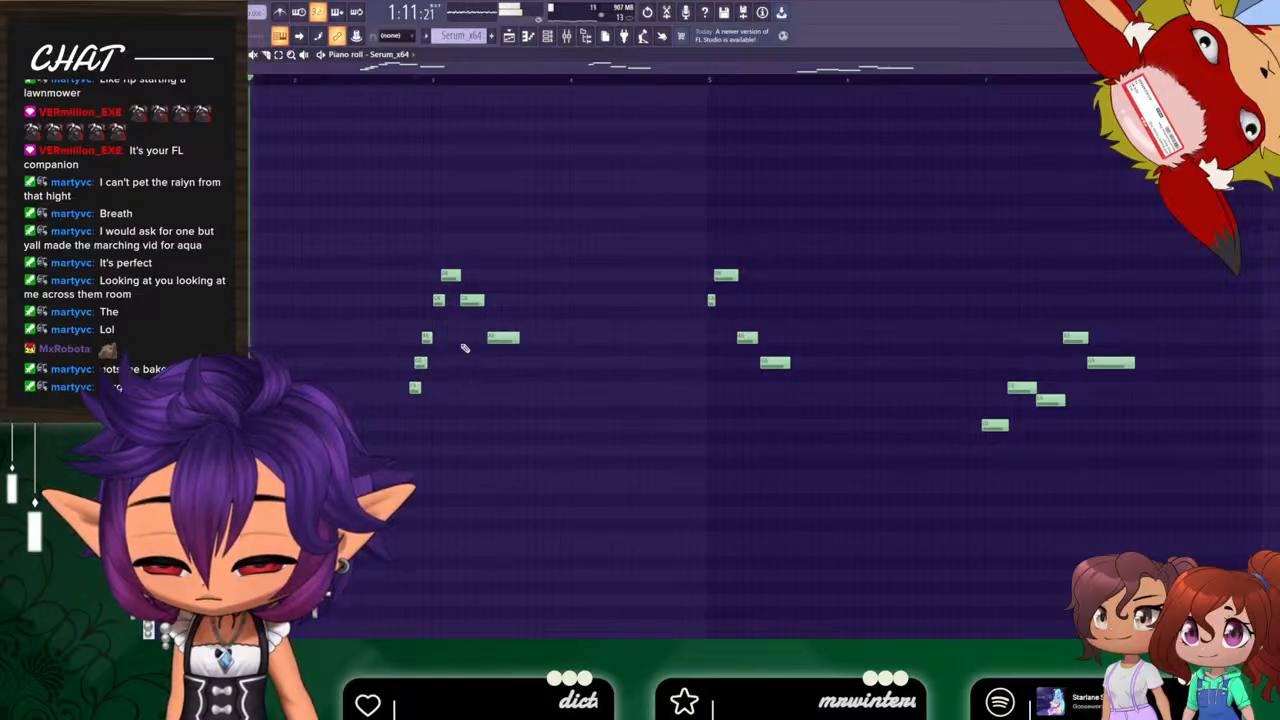
Listen to the edited melody and replay the loop with the full arrangement from the start.
key(space)
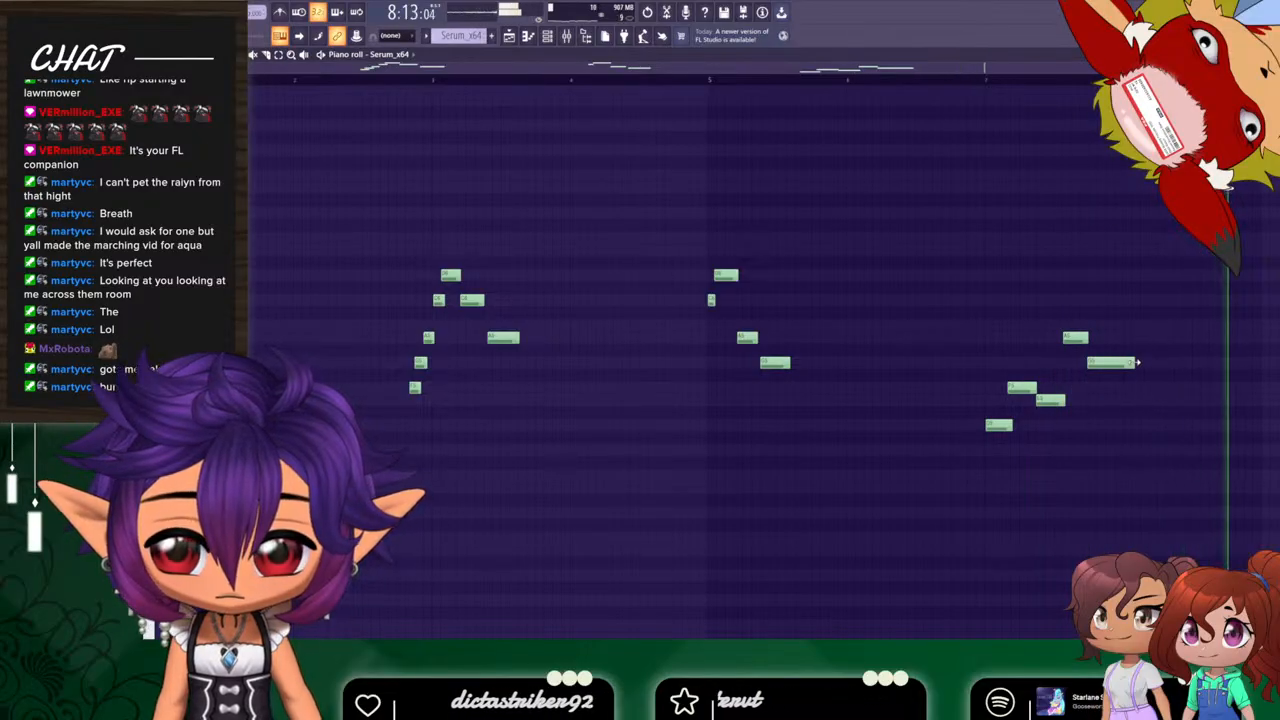
click(510, 37)
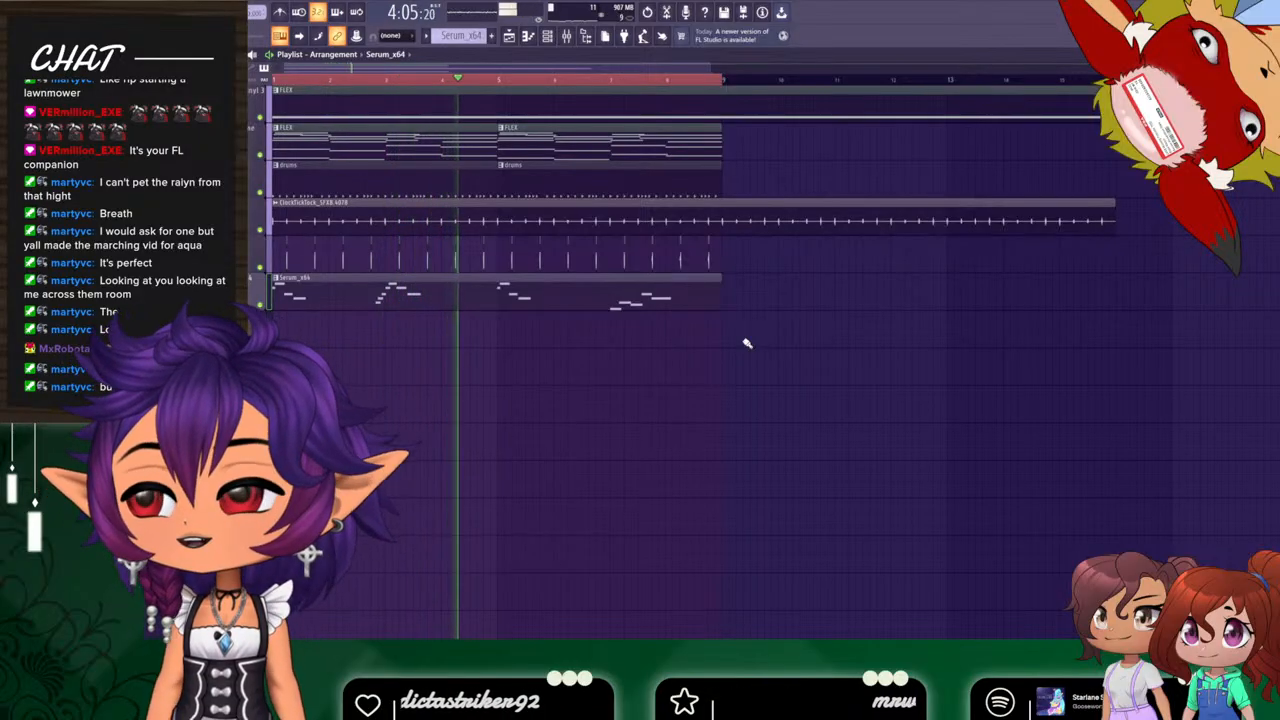
key(space)
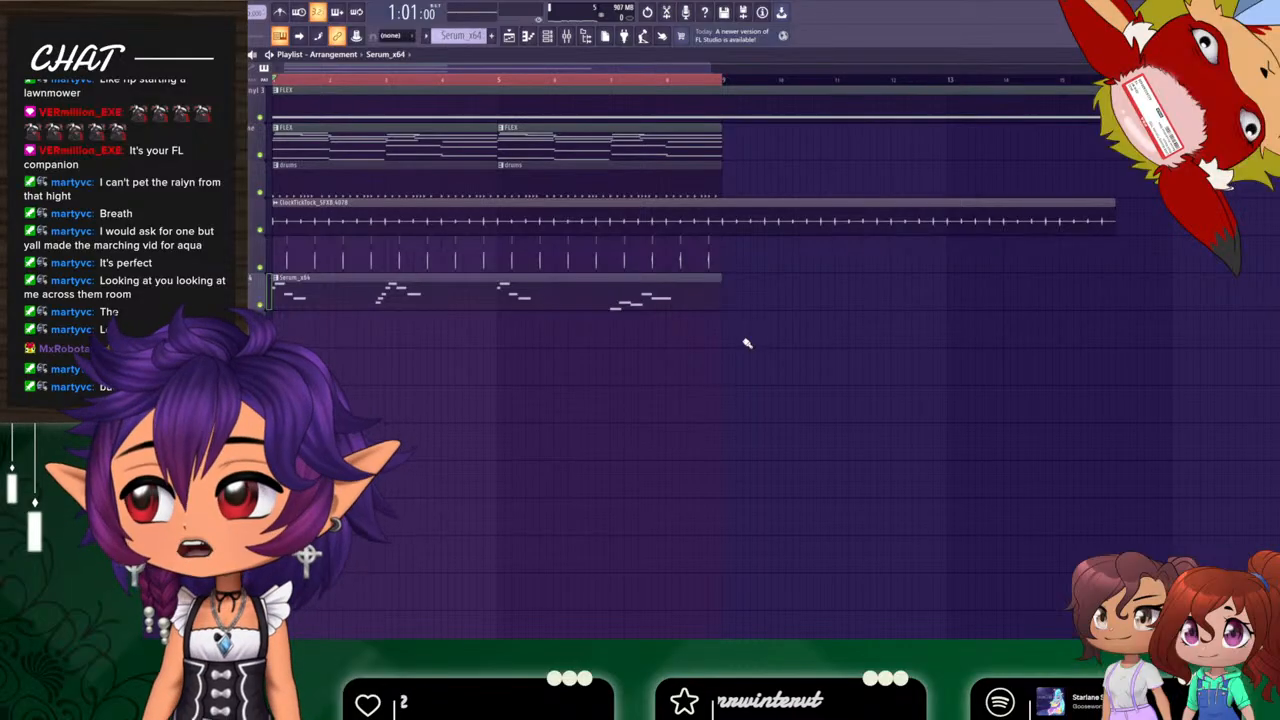
key(space)
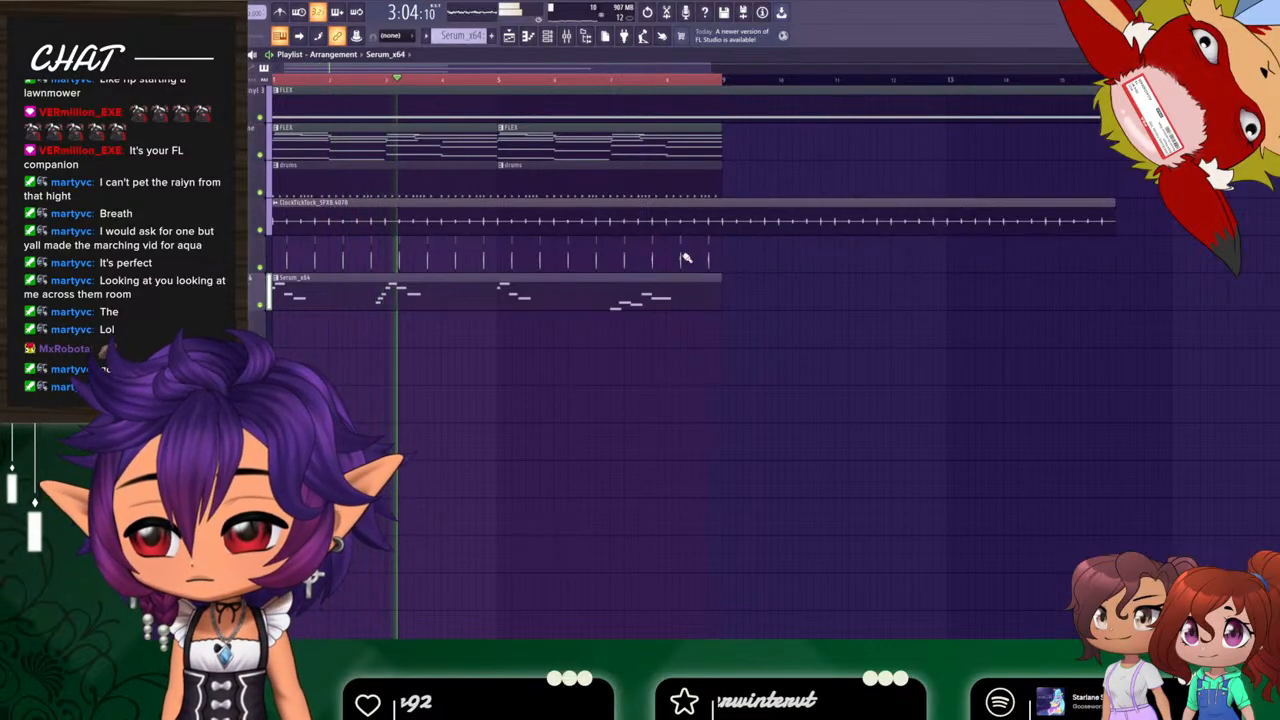
Lower the entire Serum sax_clean melody by one octave and play the loop.
double_click(632, 289)
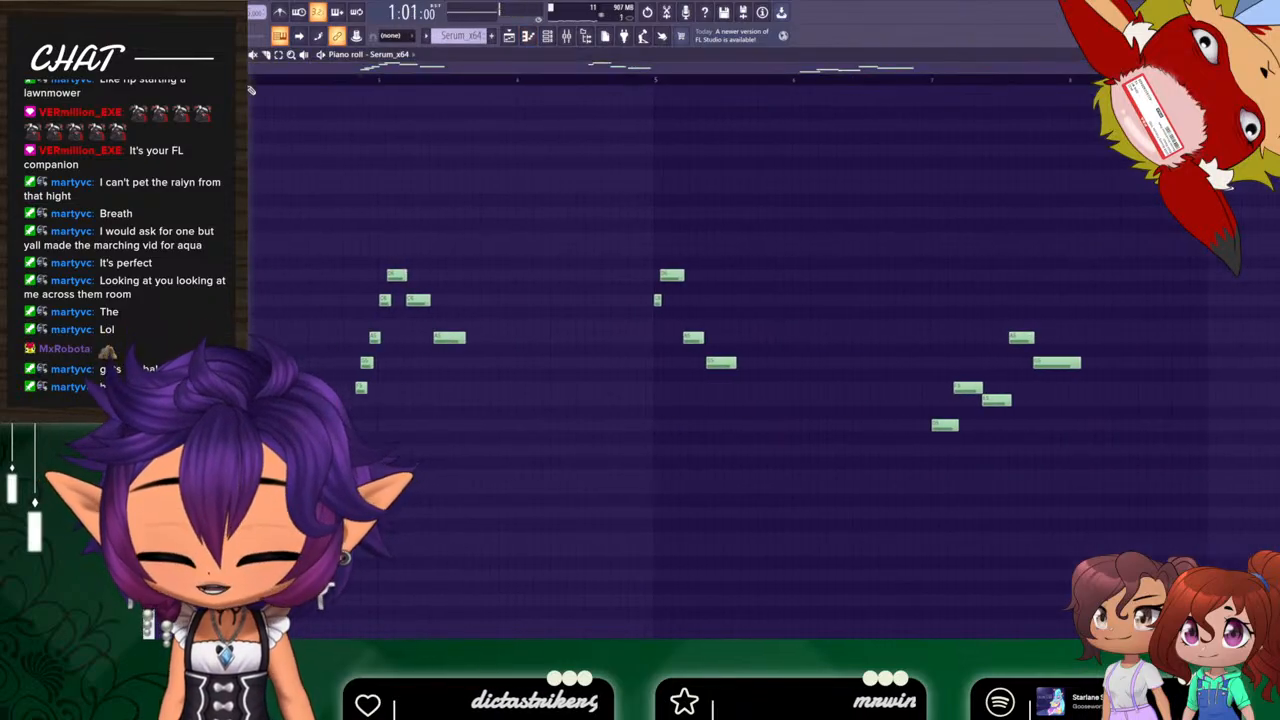
key(ctrl+a)
key(ctrl+Down)
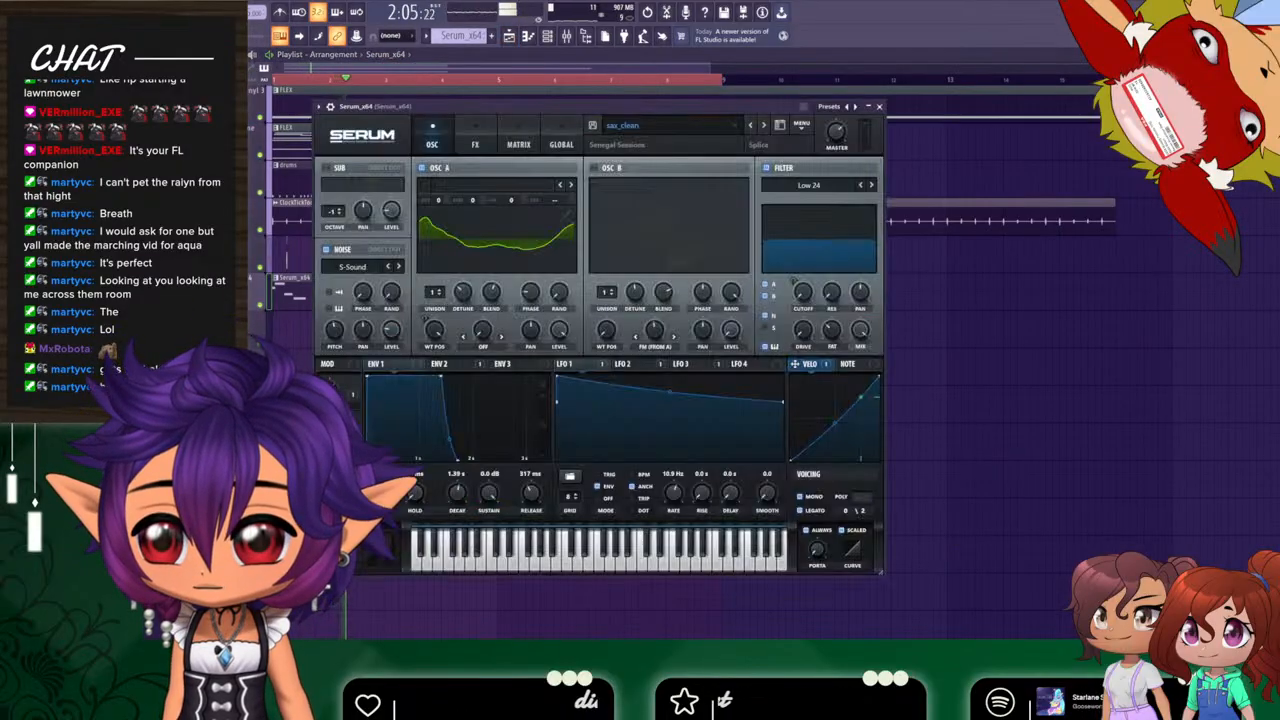
key(space)
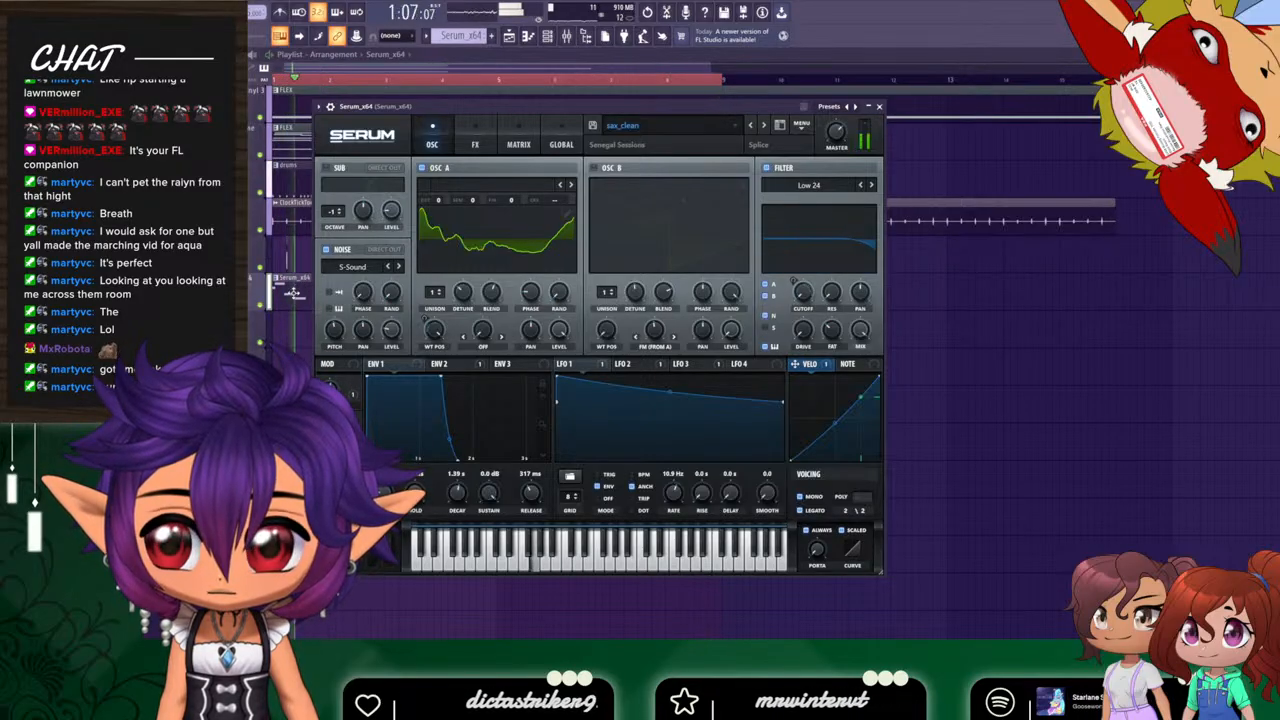
Load Soundgoodizer in the first effect slot of the Serum_x64 mixer track and rebalance the track's volume fader against the other instruments.
click(253, 297)
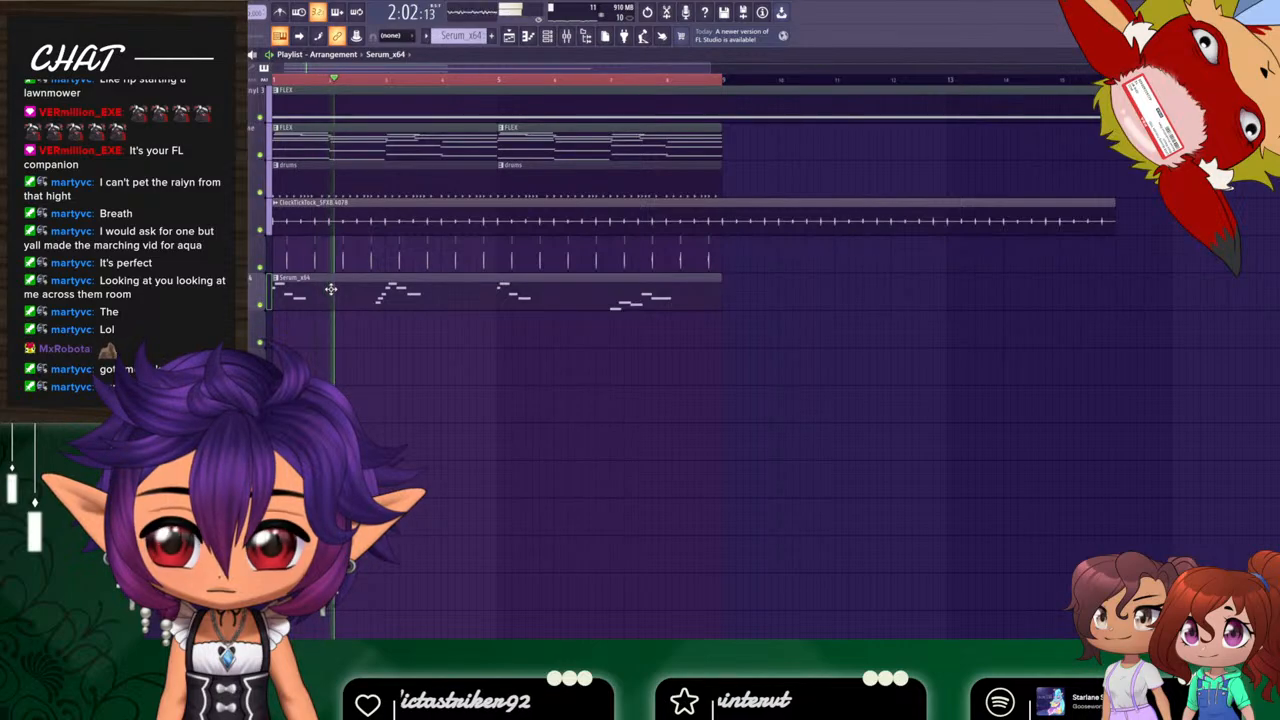
key(F9)
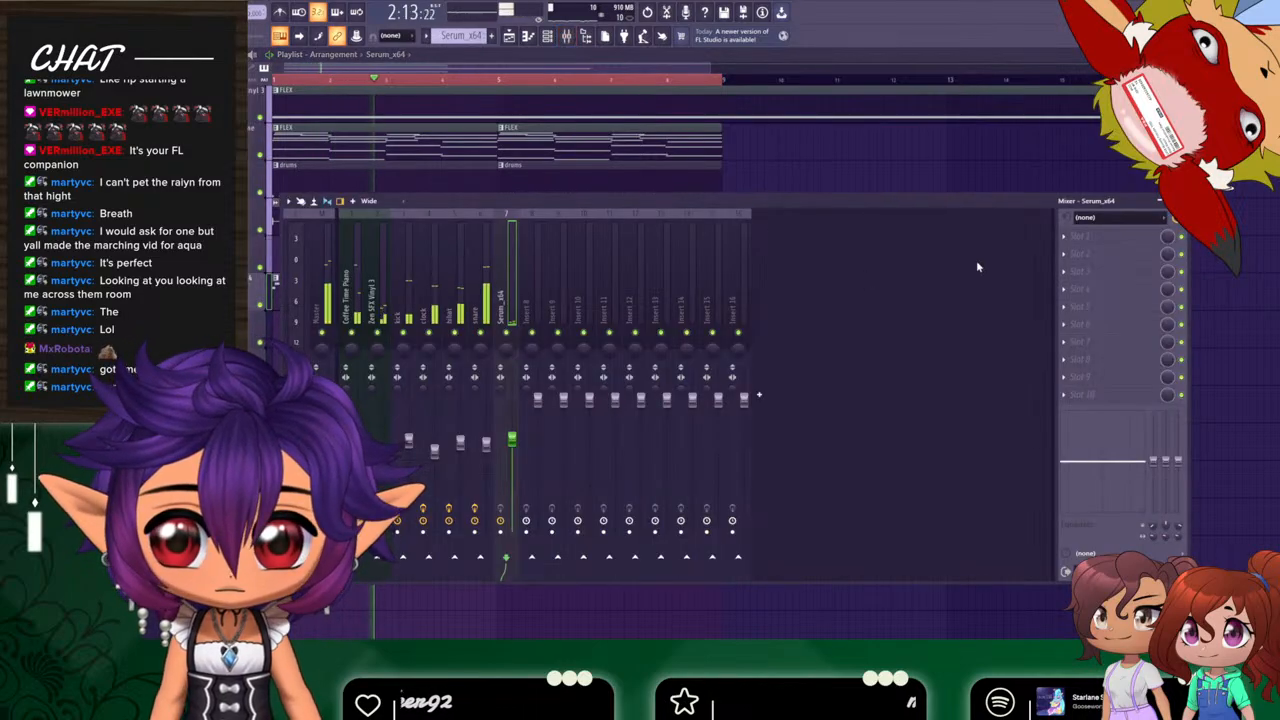
drag(514, 439, 514, 427)
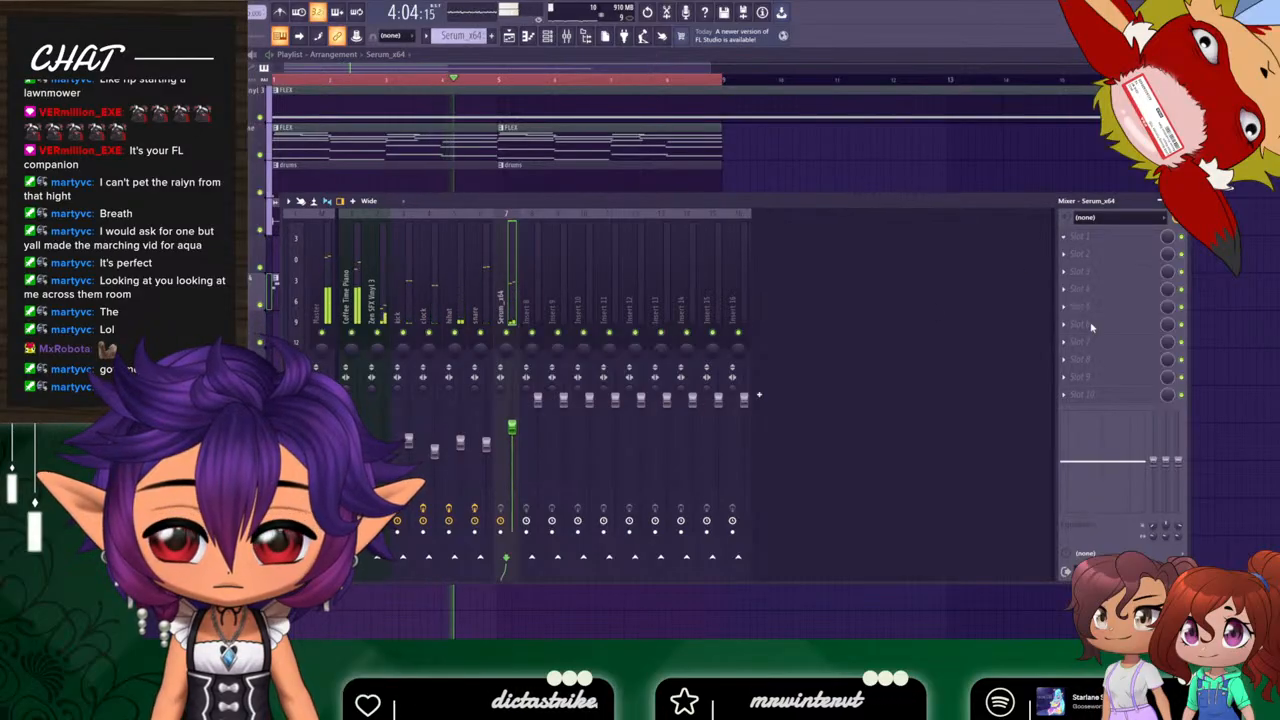
click(1233, 379)
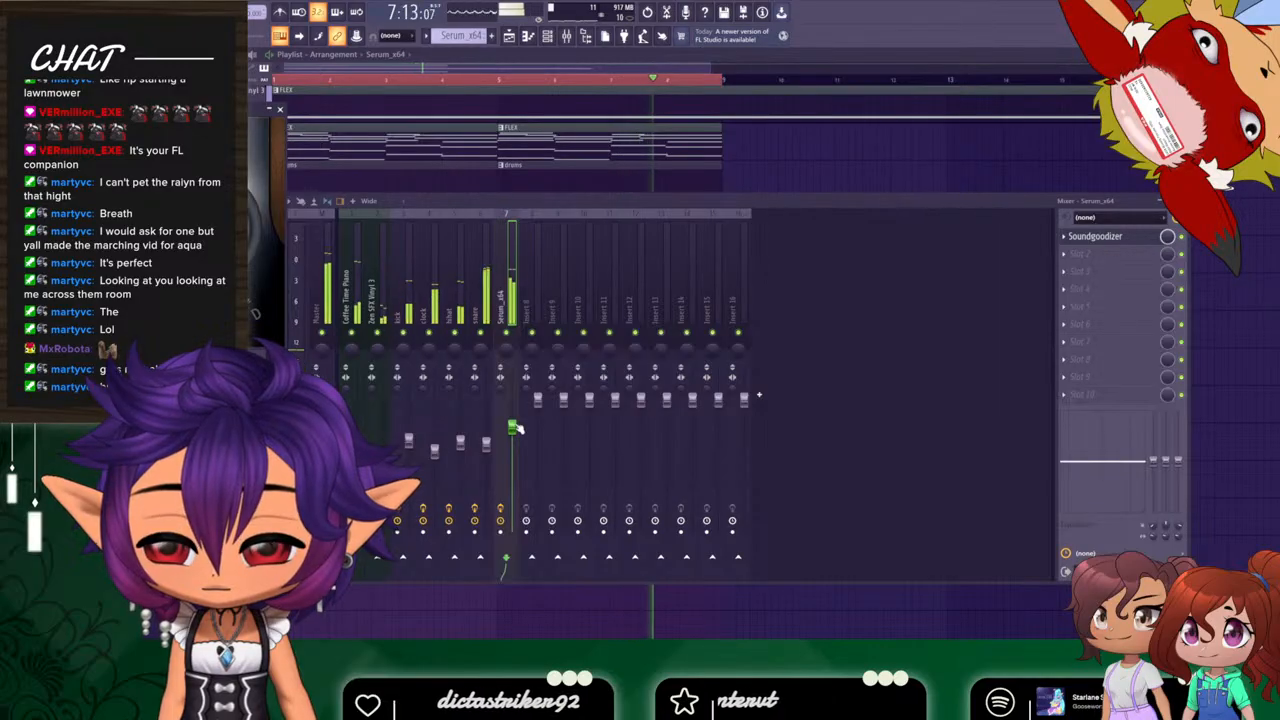
drag(512, 427, 515, 438)
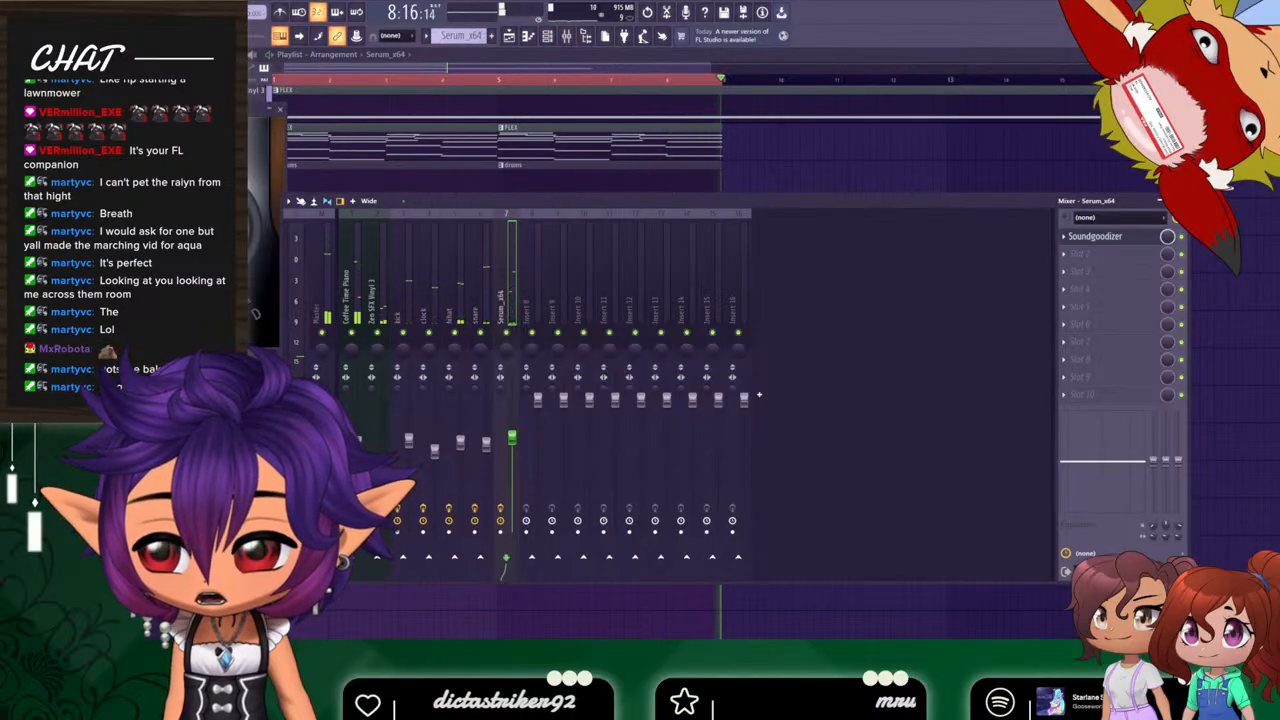
Reopen the Serum melody in the piano roll and play it from the start to check the bar 3 phrase.
key(F5)
key(Tab)
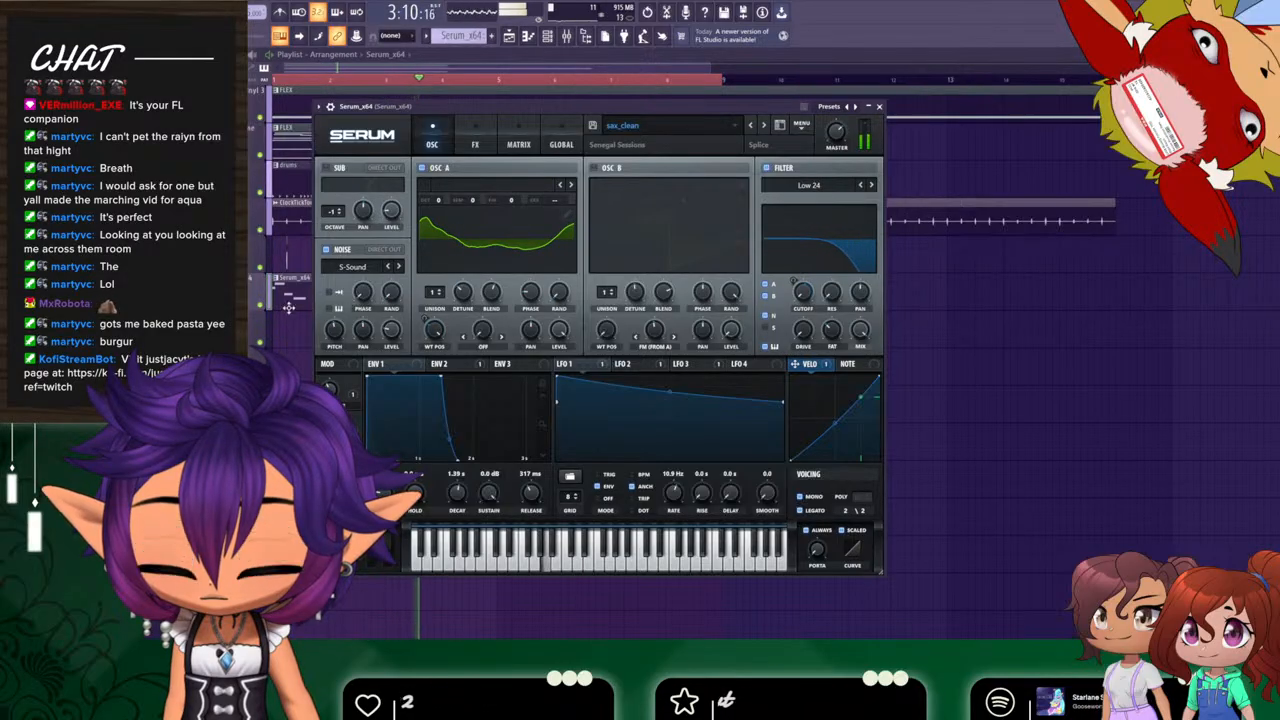
key(Escape)
double_click(412, 283)
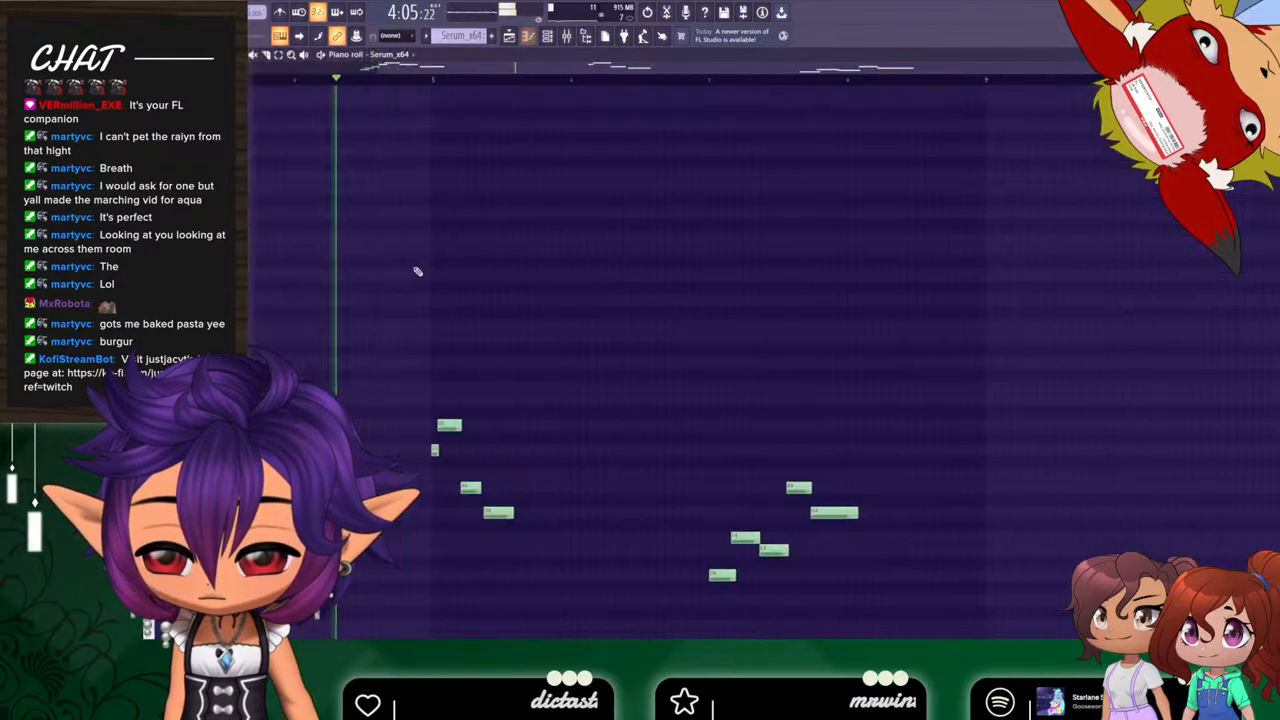
key(space)
drag(554, 73, 298, 118)
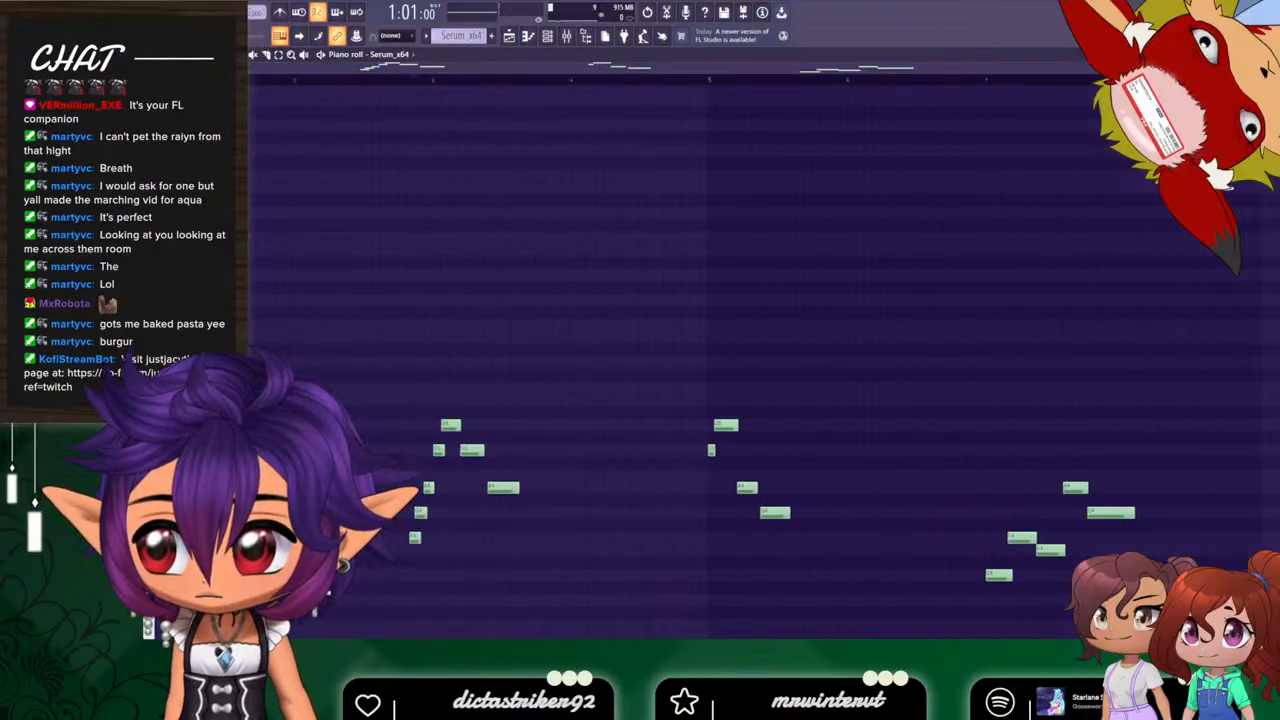
key(space)
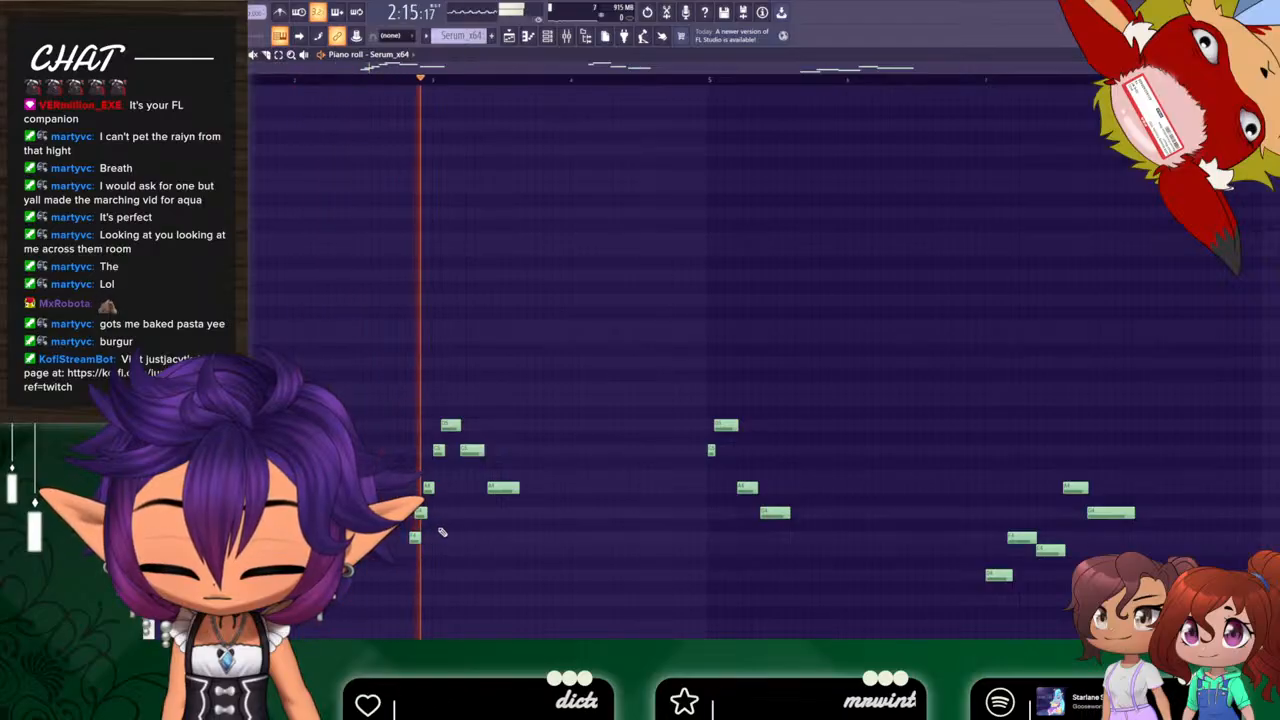
Try thinning the rising pickup into bar 3 by leaving out one of its two lowest notes.
key(space)
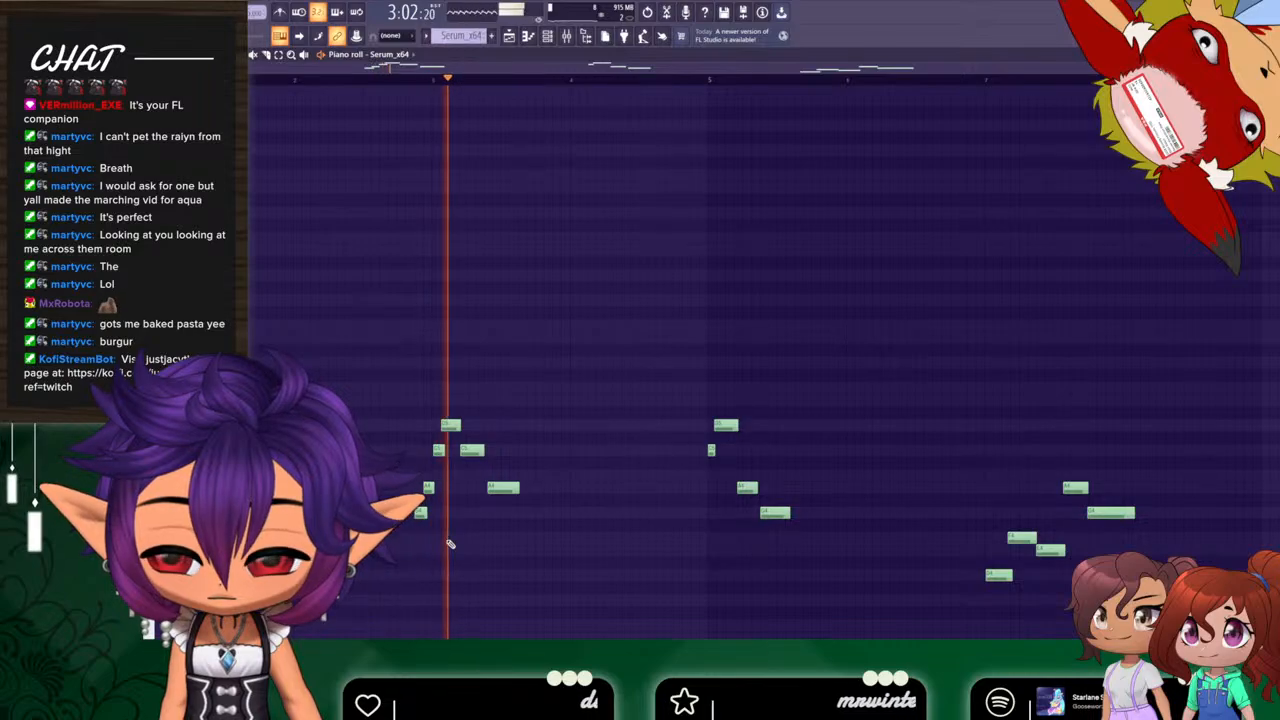
key(space)
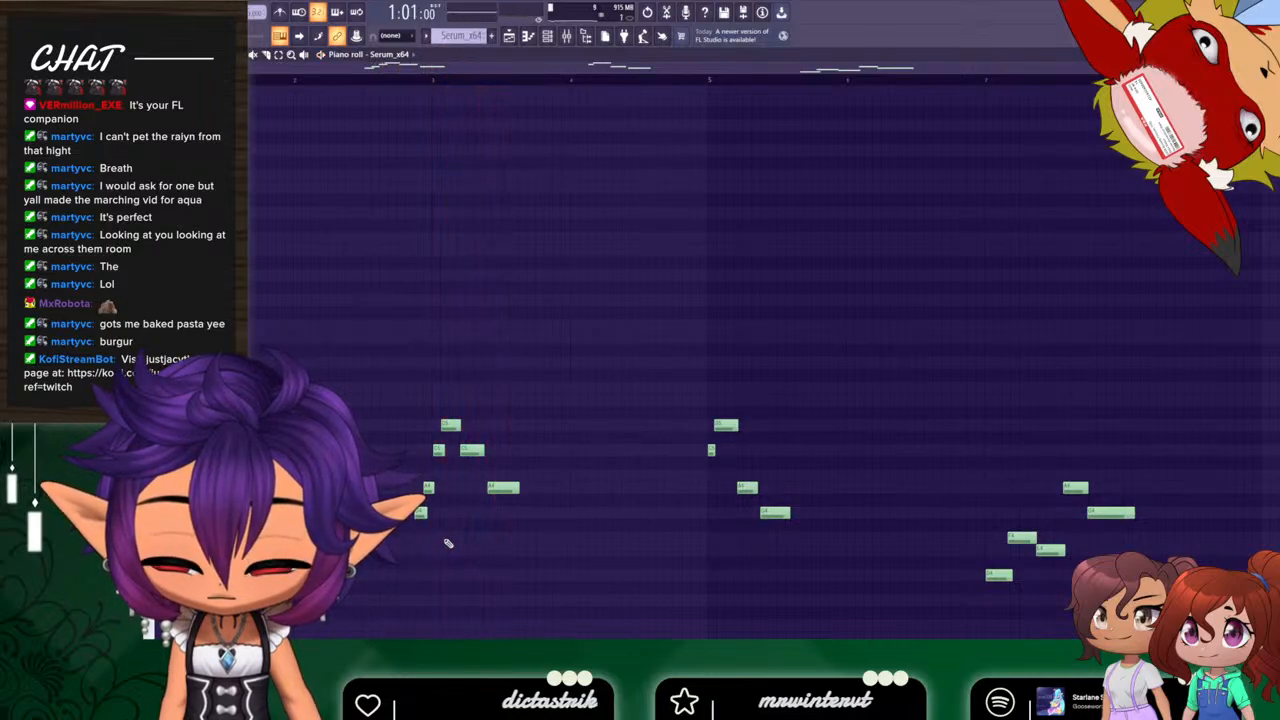
right_click(422, 515)
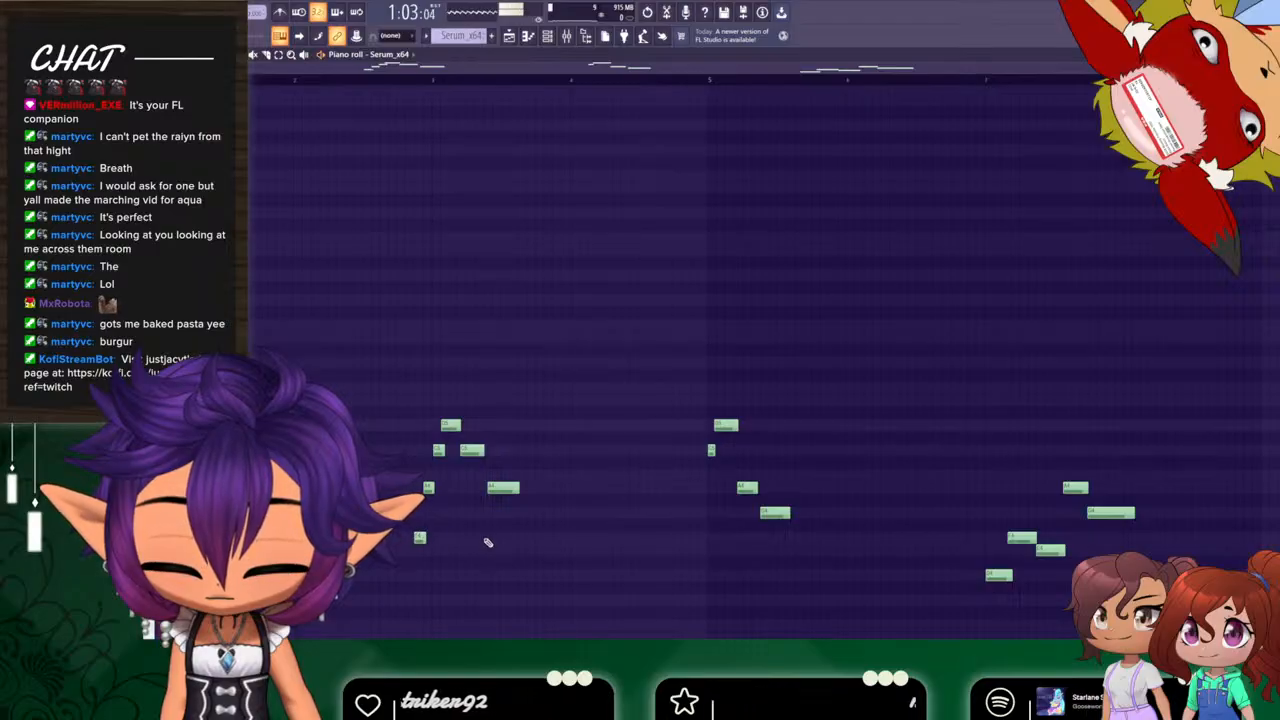
key(space)
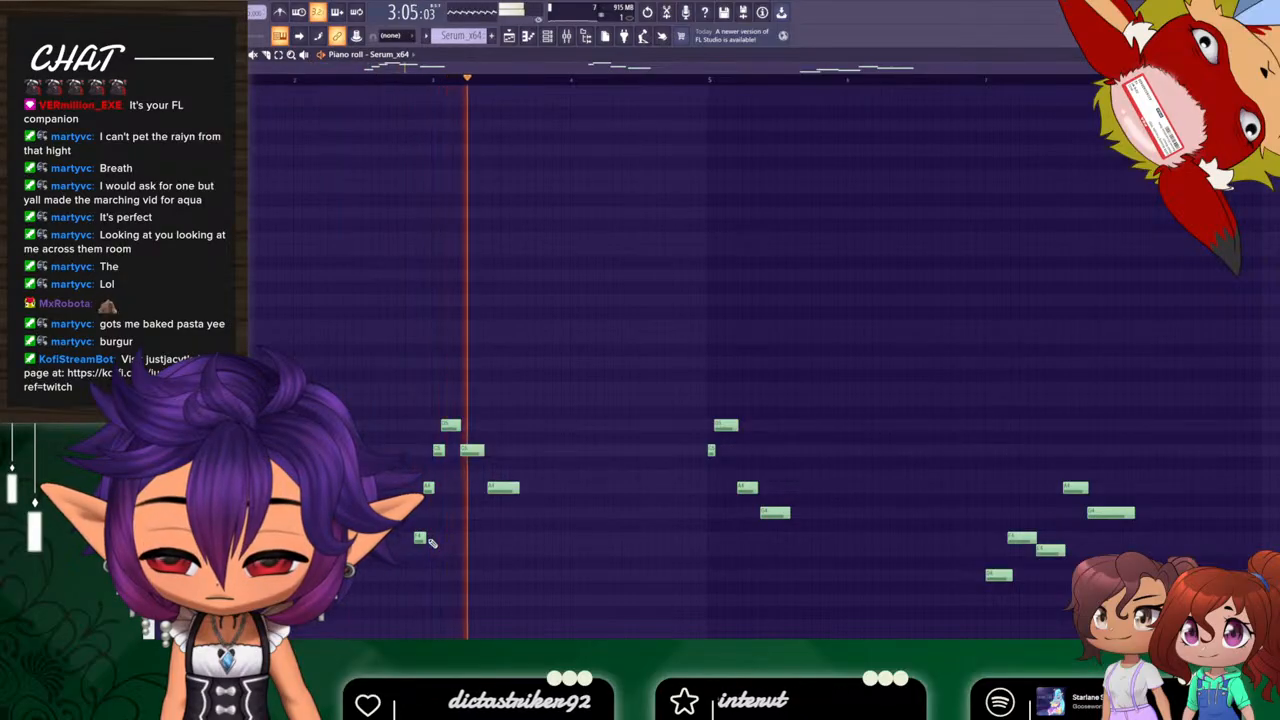
Rebuild the three-note rising pickup into bar 3 with its notes starting slightly later, and listen to it.
key(space)
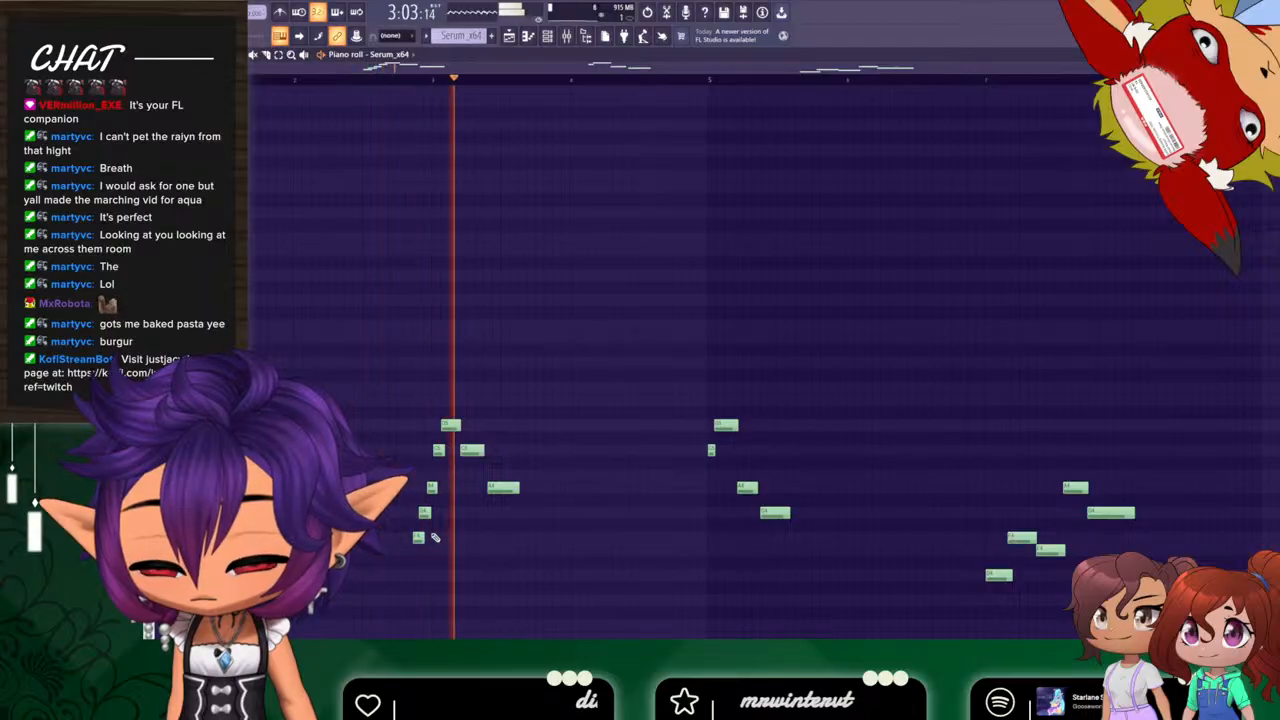
key(space)
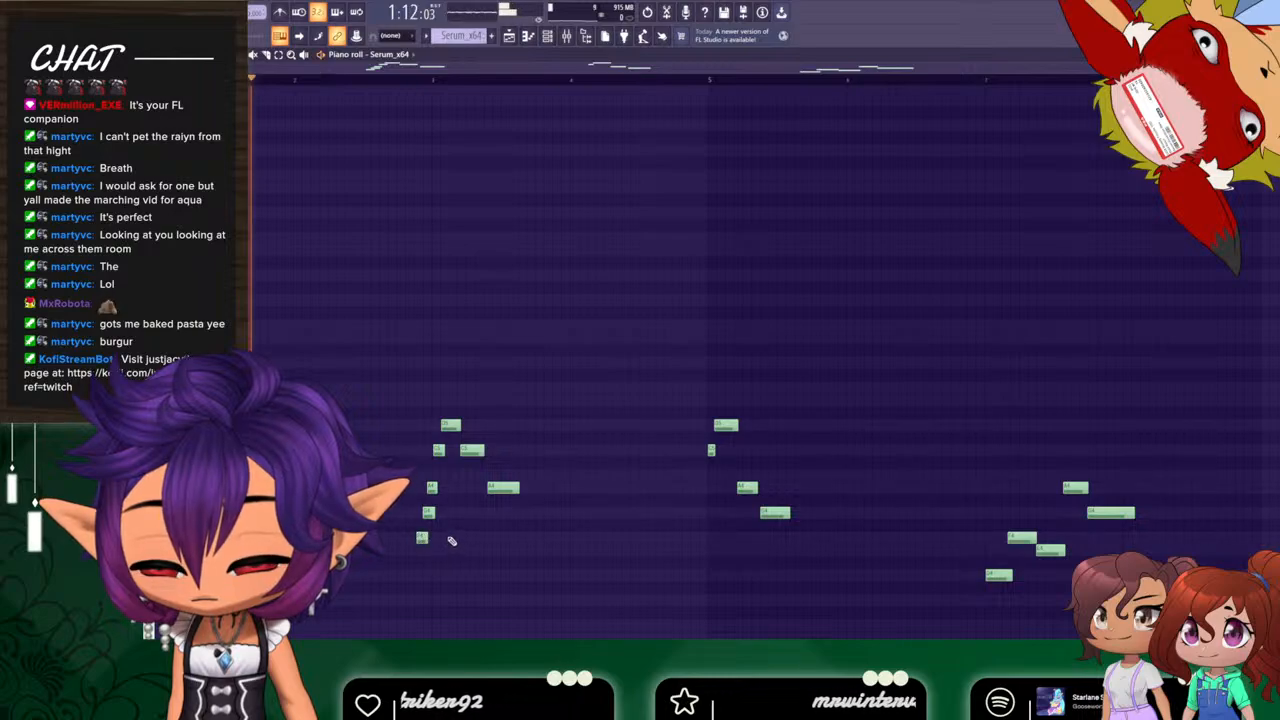
key(space)
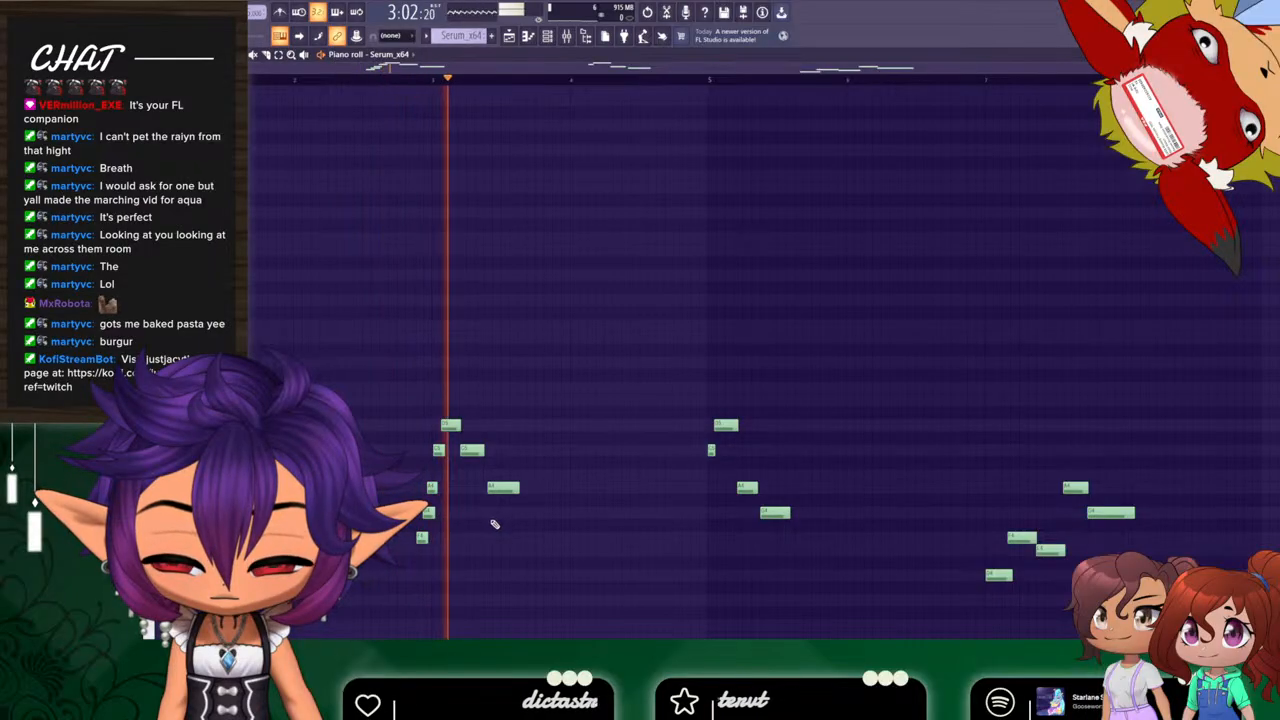
Try a two-note pickup into bar 3 without the middle note, shifting the lowest note's start.
key(space)
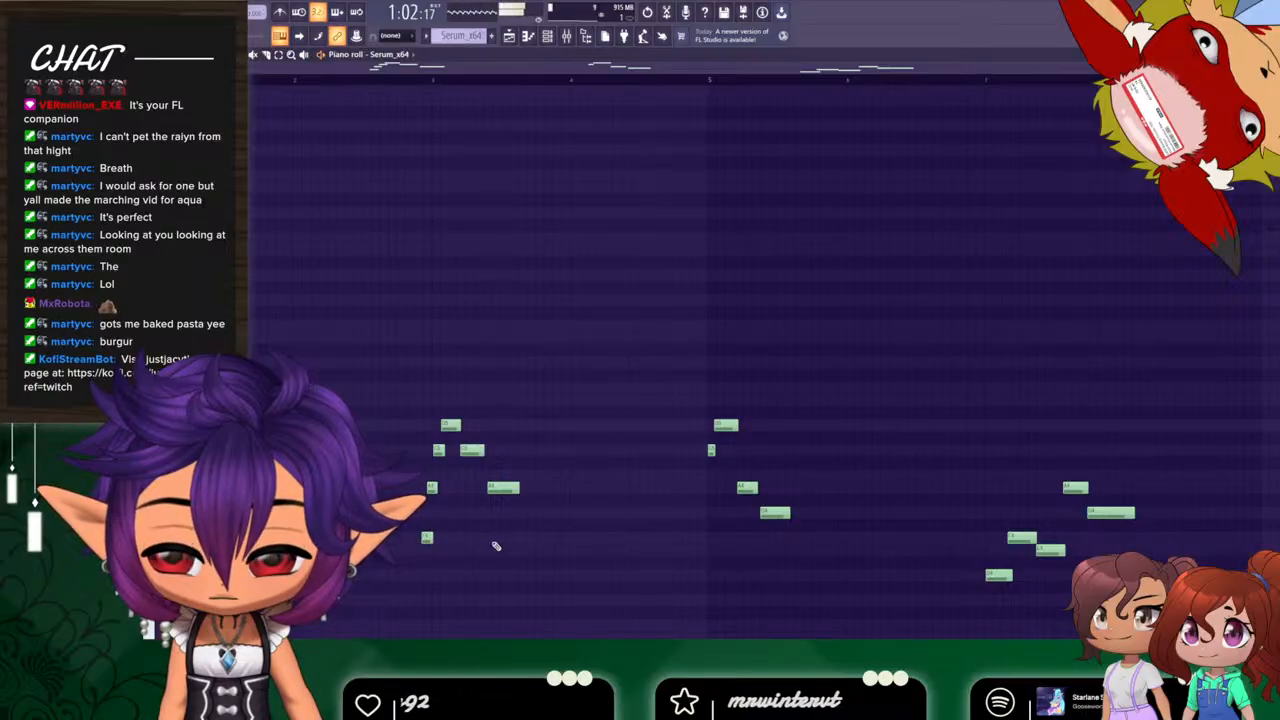
key(space)
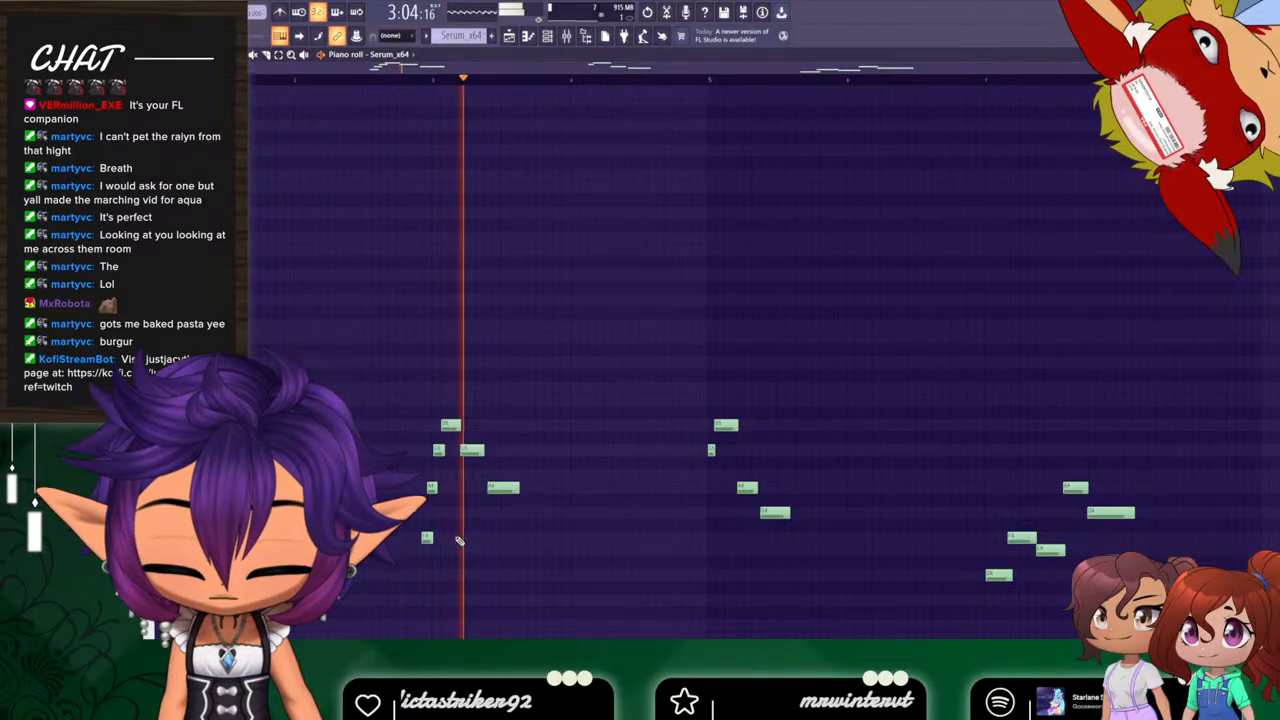
key(space)
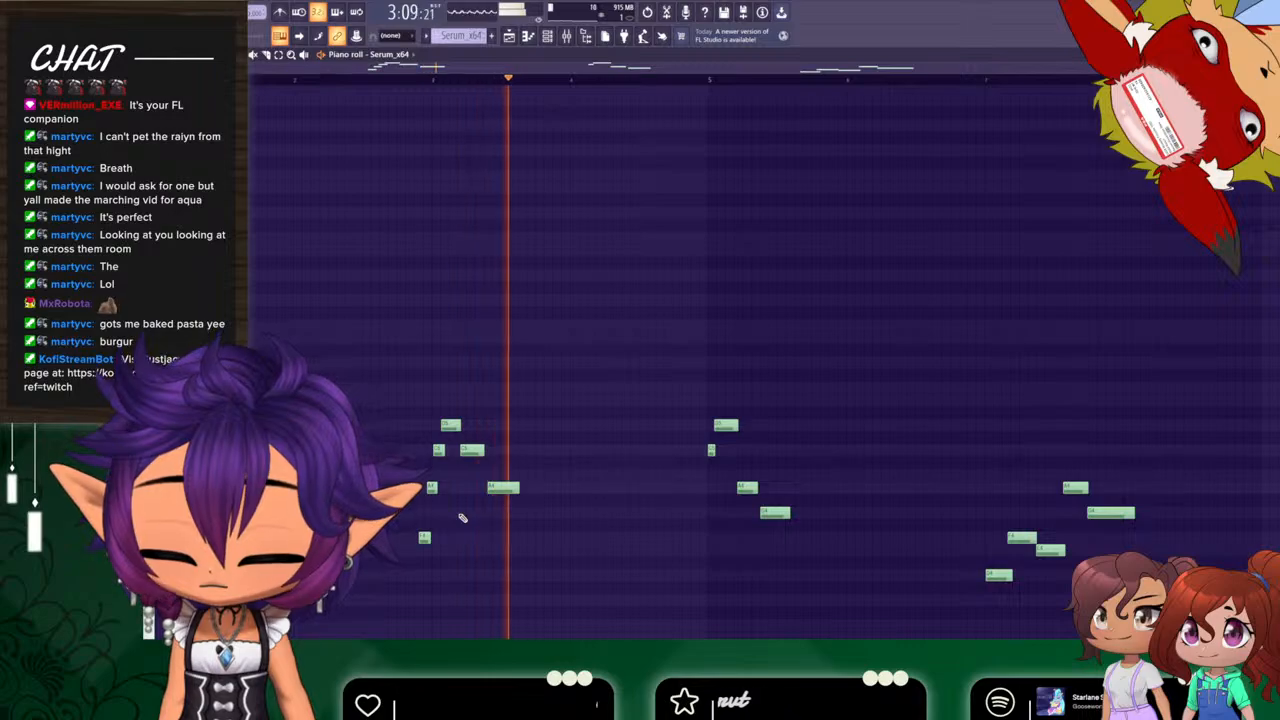
Restore the middle note of the bar 3 pickup and move its two lowest notes slightly earlier.
key(space)
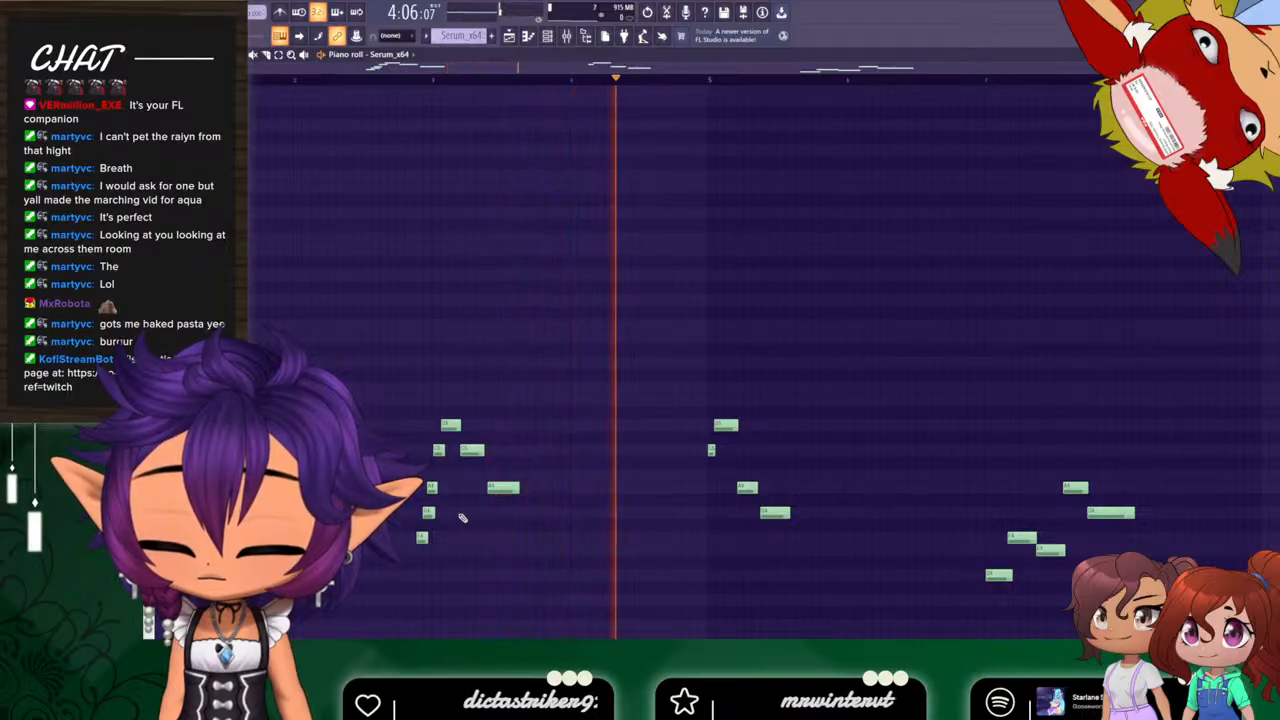
key(space)
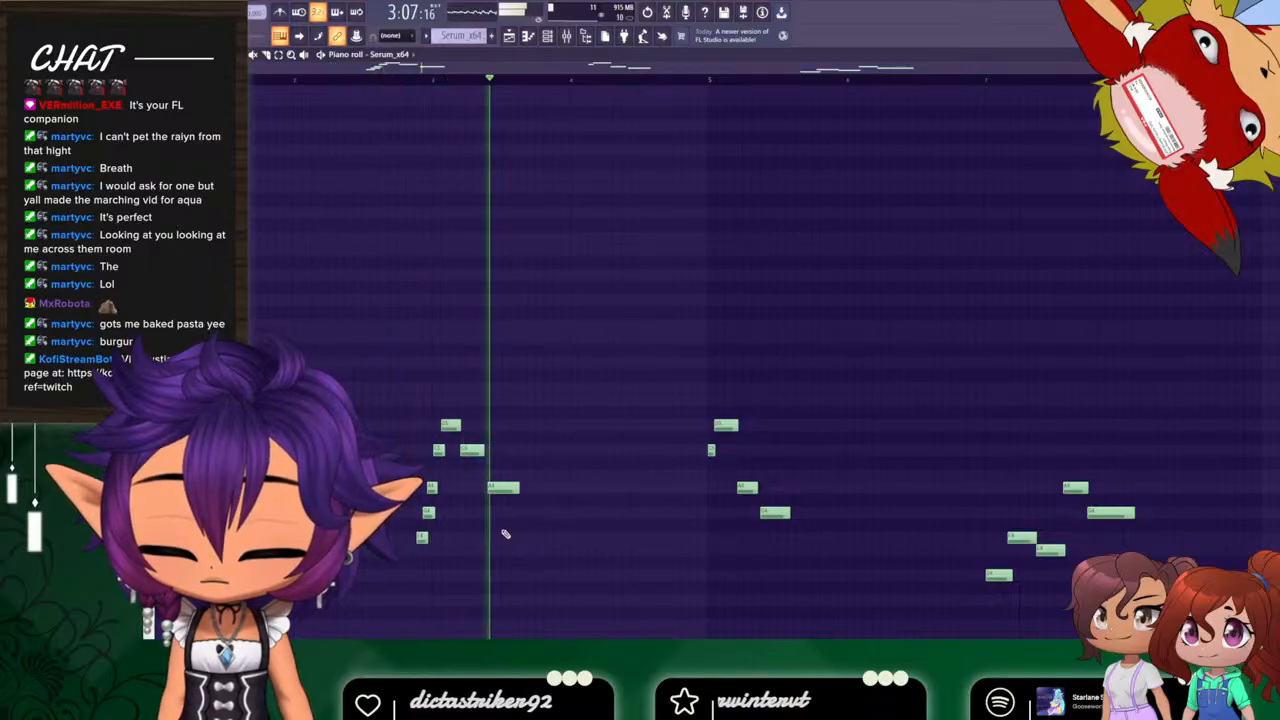
key(space)
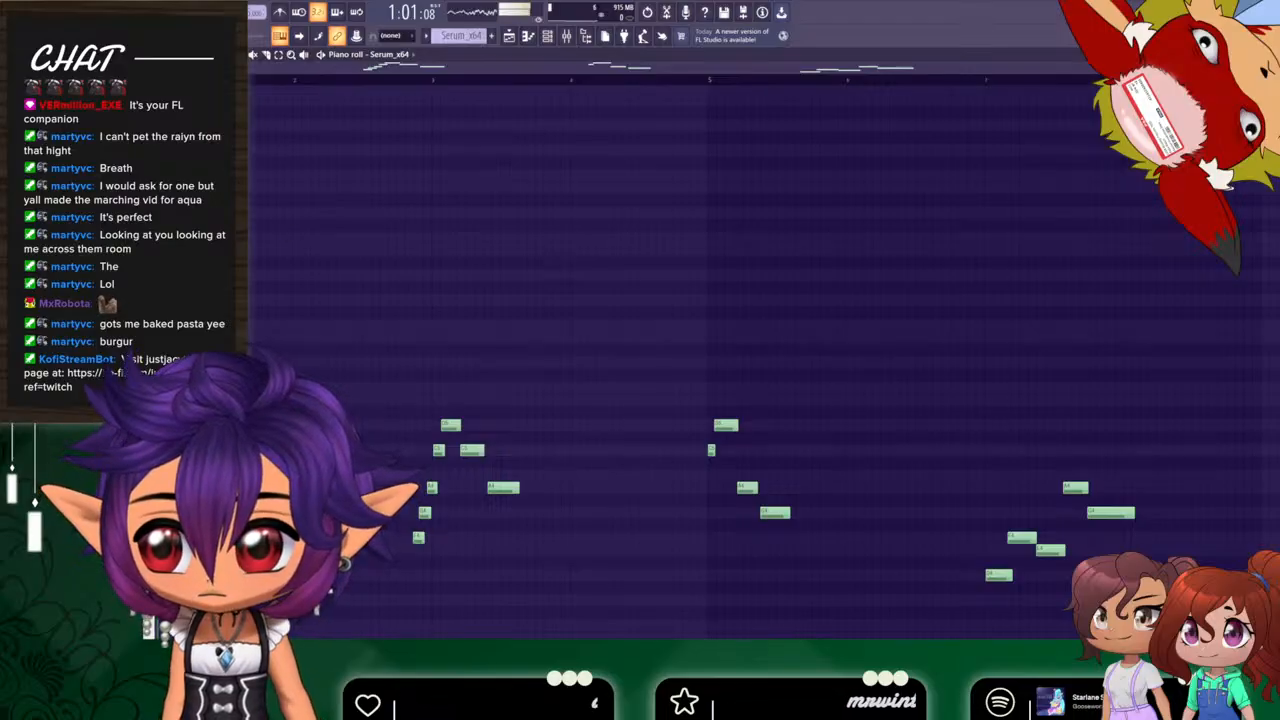
Try the bar 3 pickup without its third note, and with that note back but the middle one left out.
key(space)
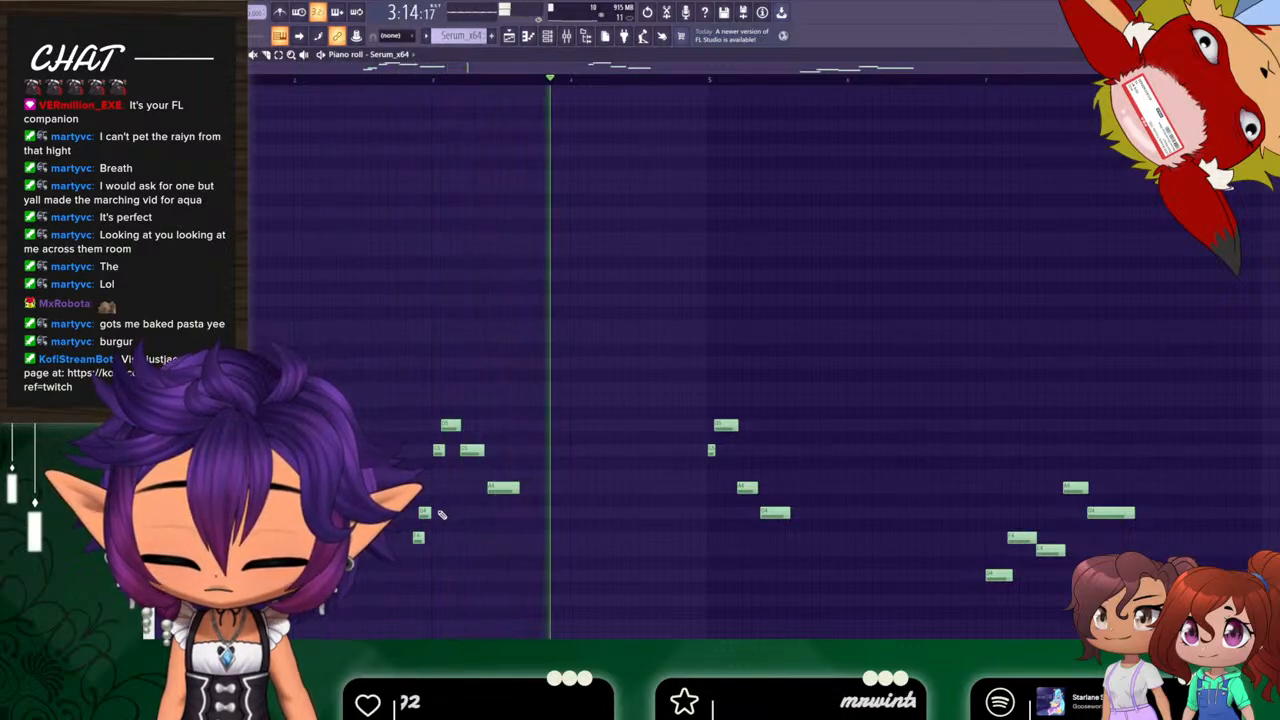
key(space)
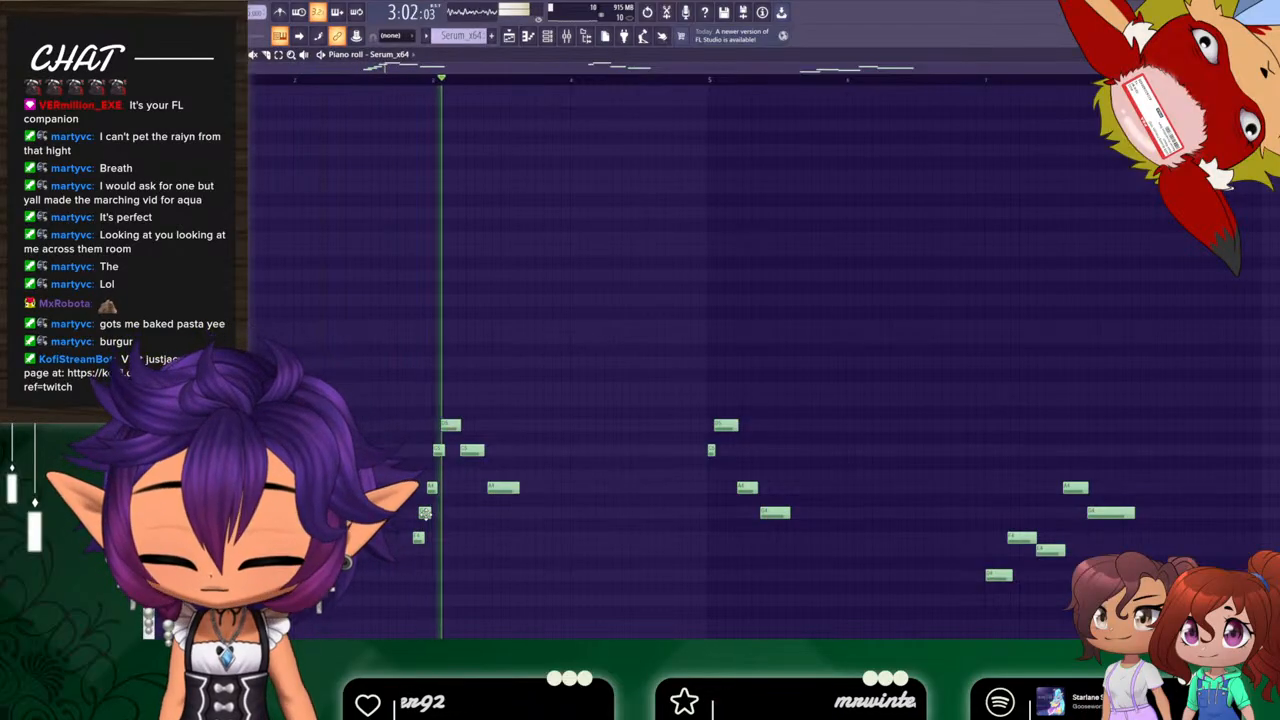
key(space)
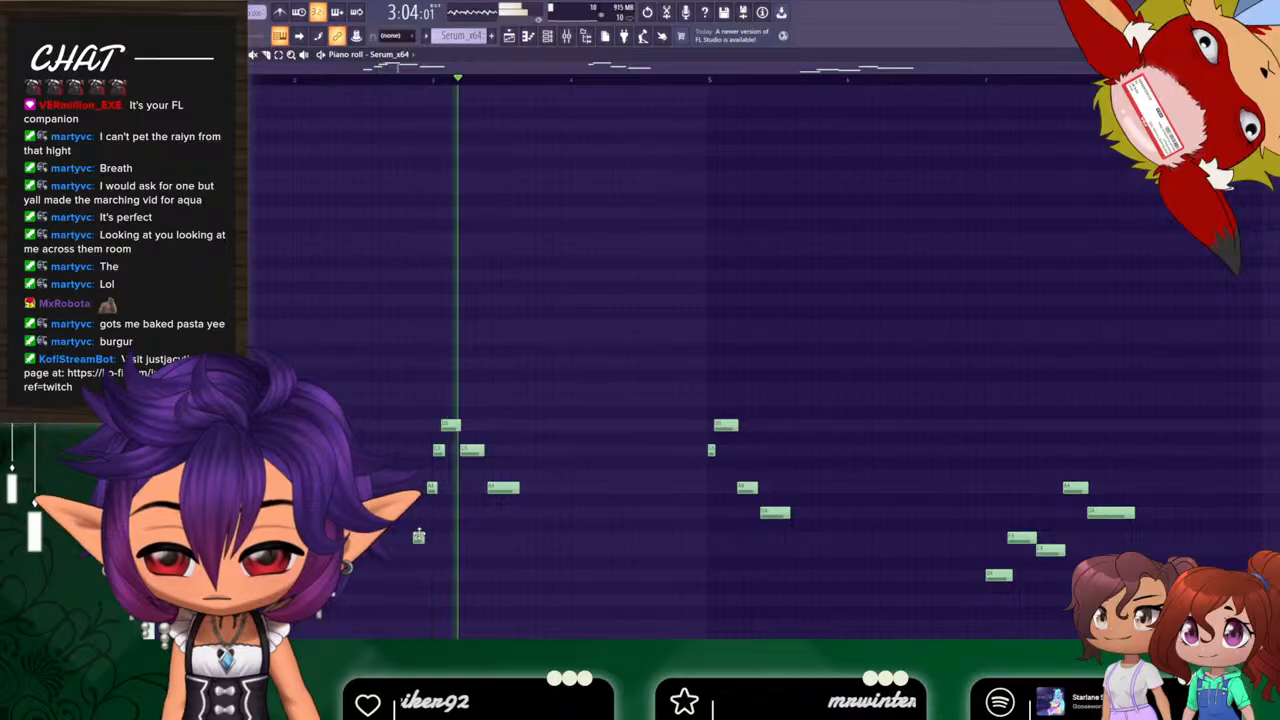
Restore the three-note pickup into bar 3 with its third note starting slightly earlier, and listen to the phrase.
key(space)
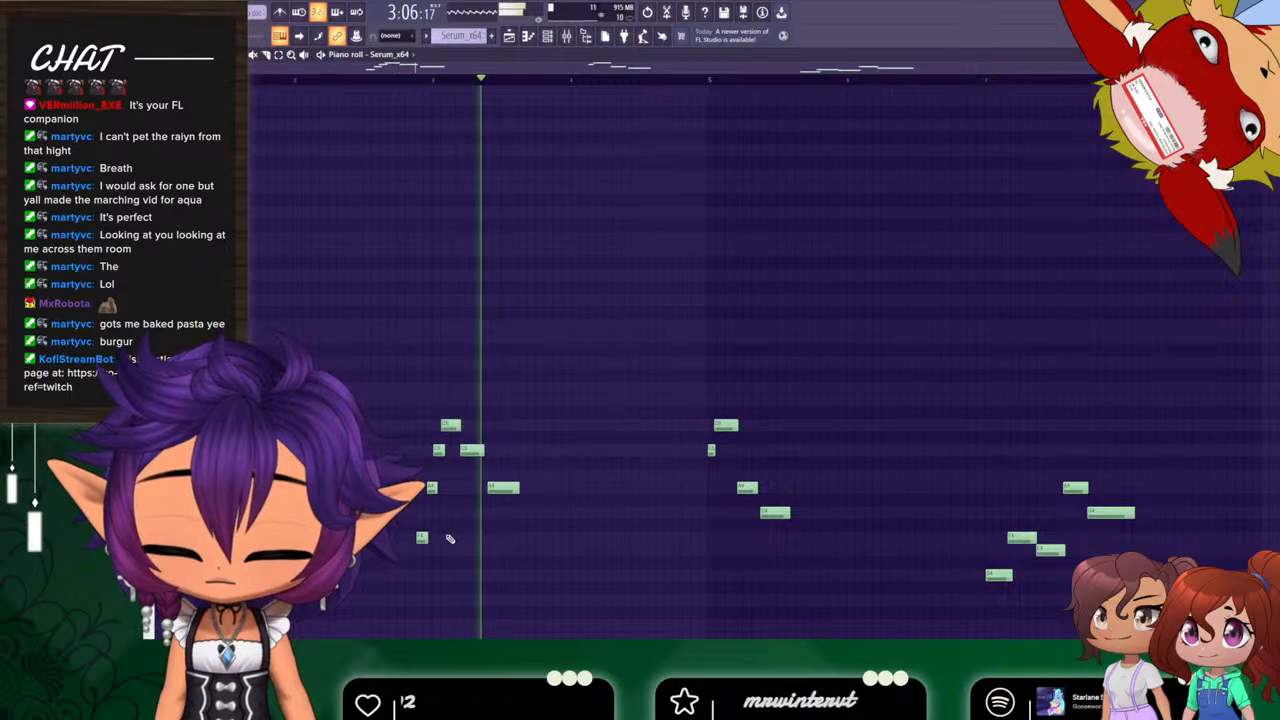
key(space)
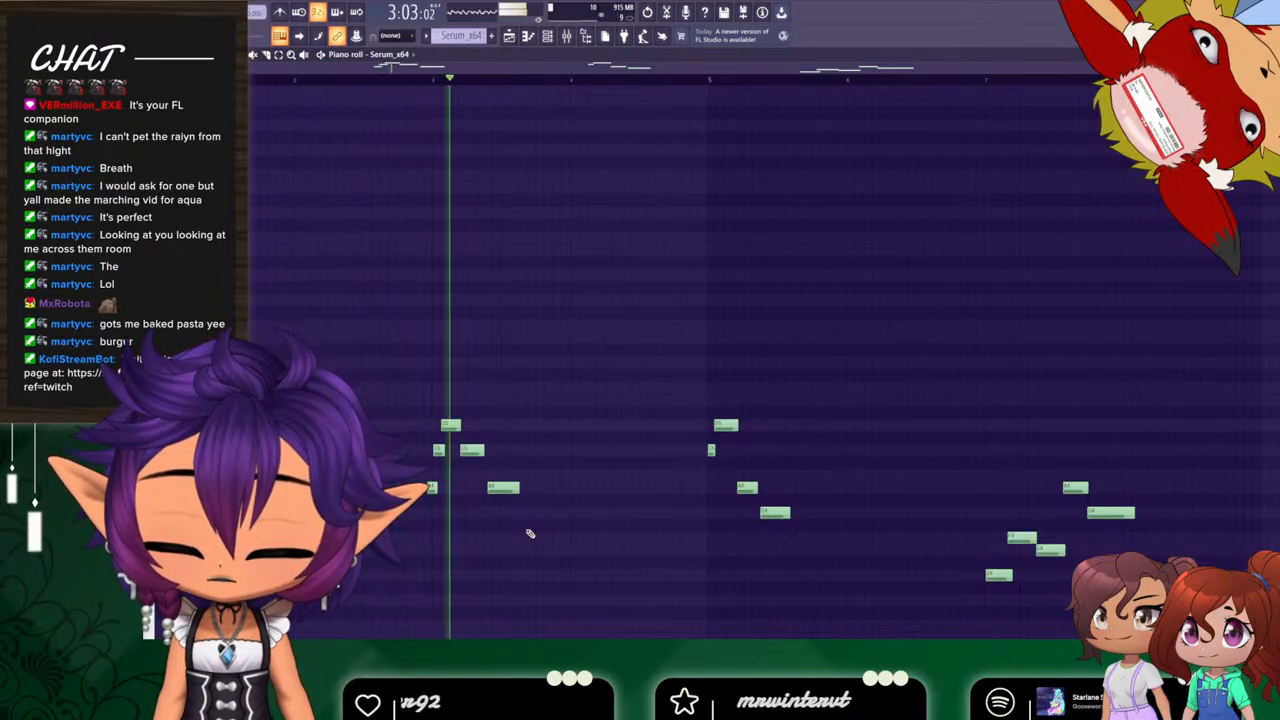
key(space)
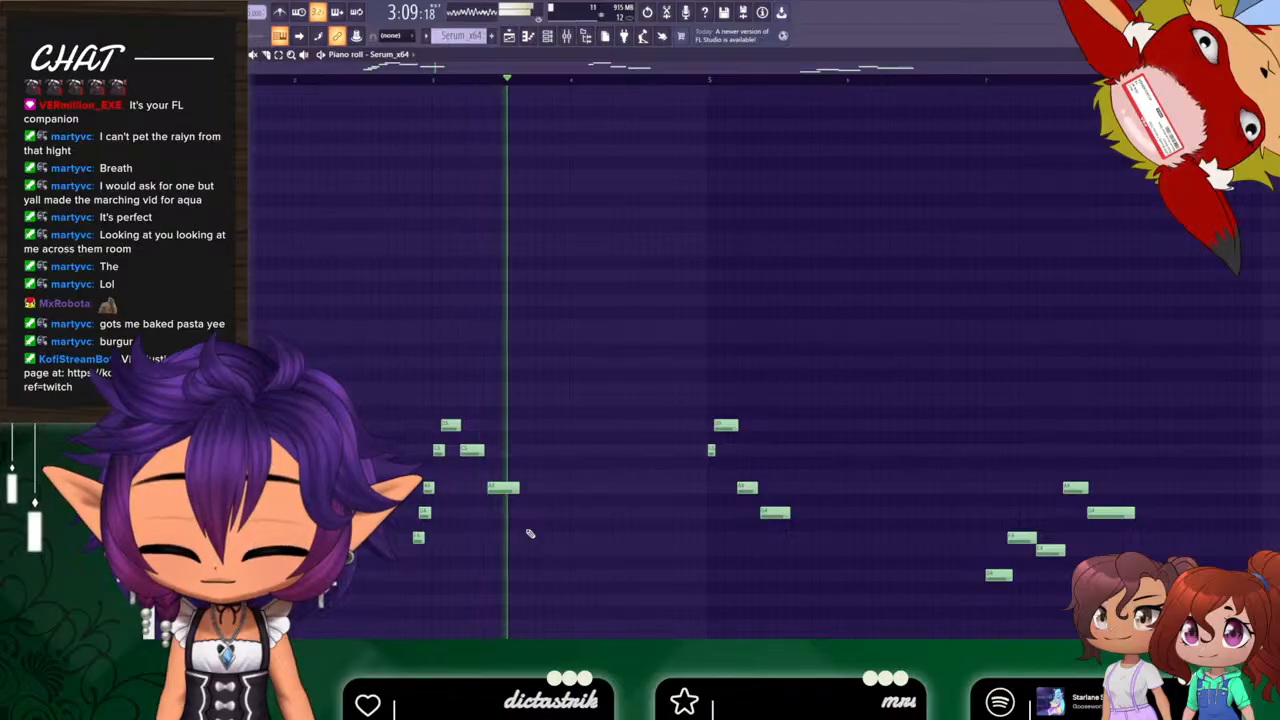
Play back the loop several times, first from the sax piano roll and then with the mixer open, to judge the sax in the mix.
key(space)
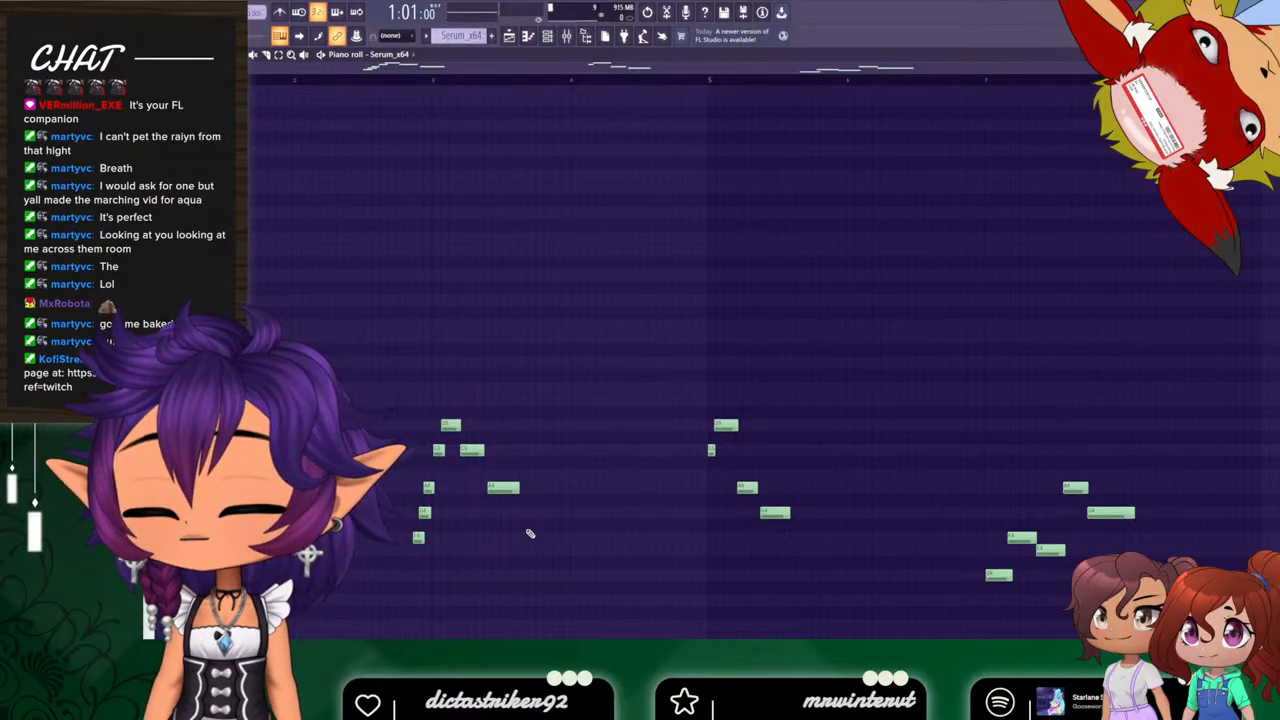
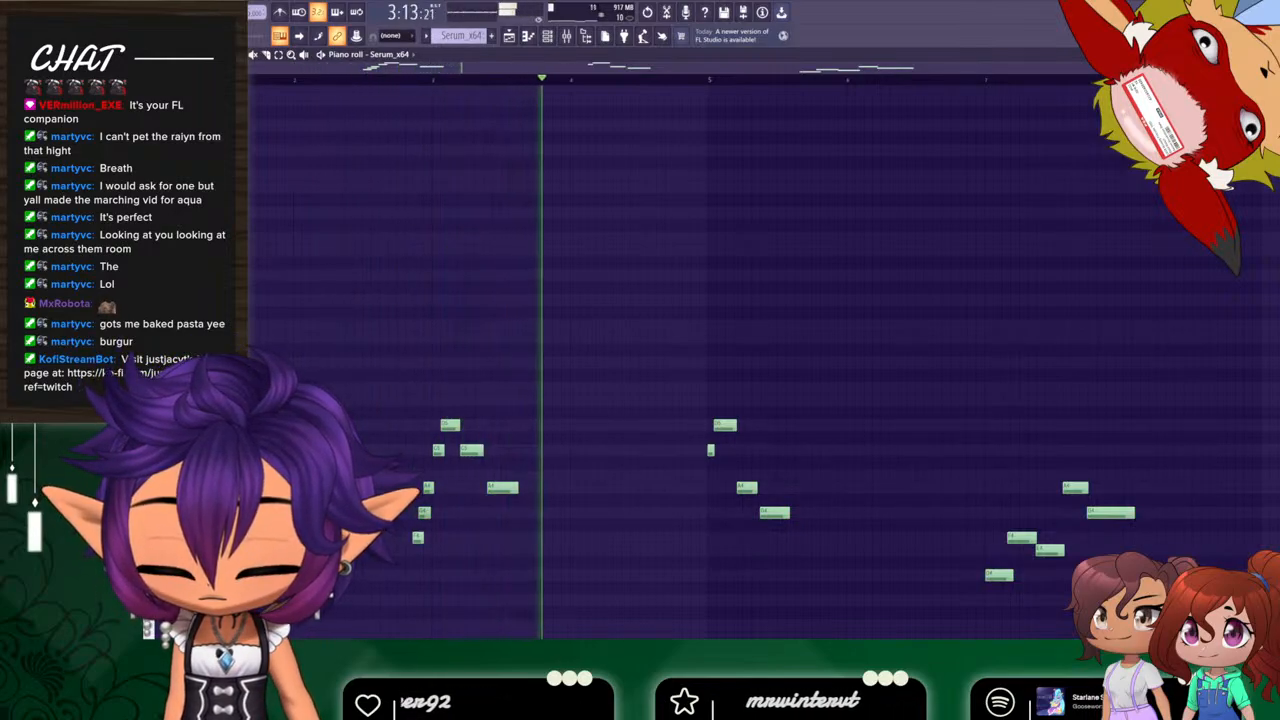
key(space)
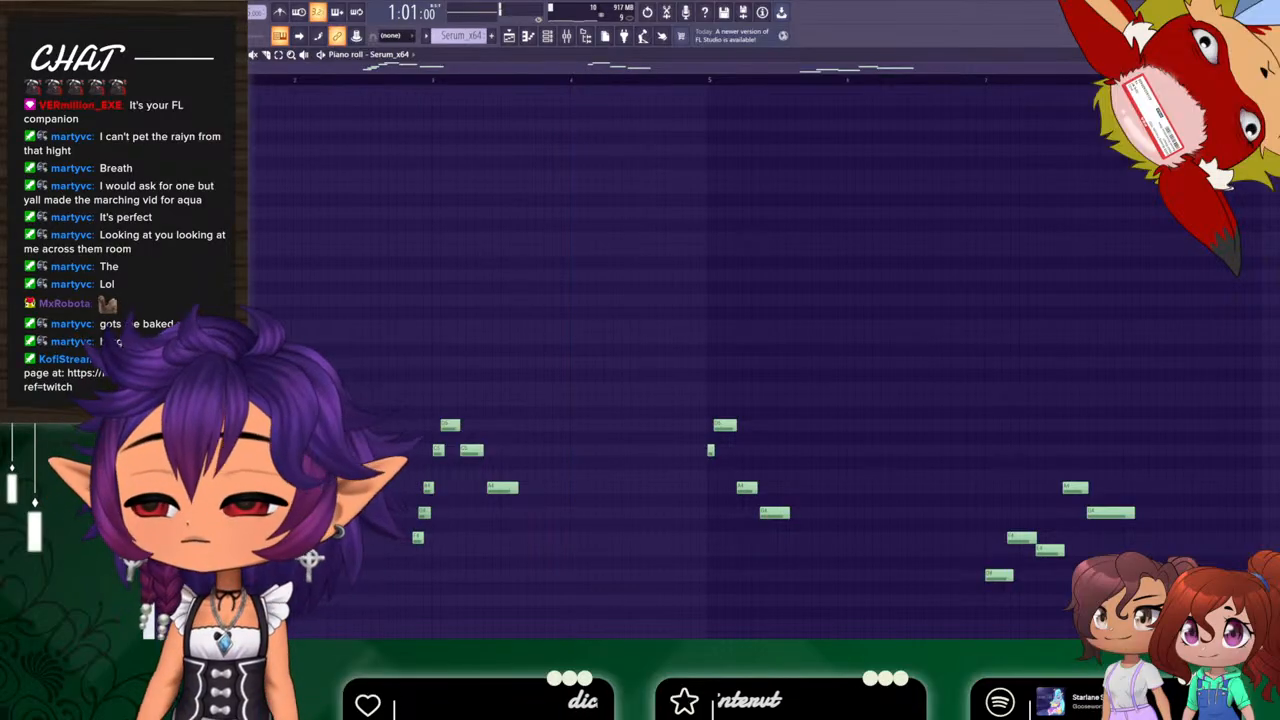
key(F5)
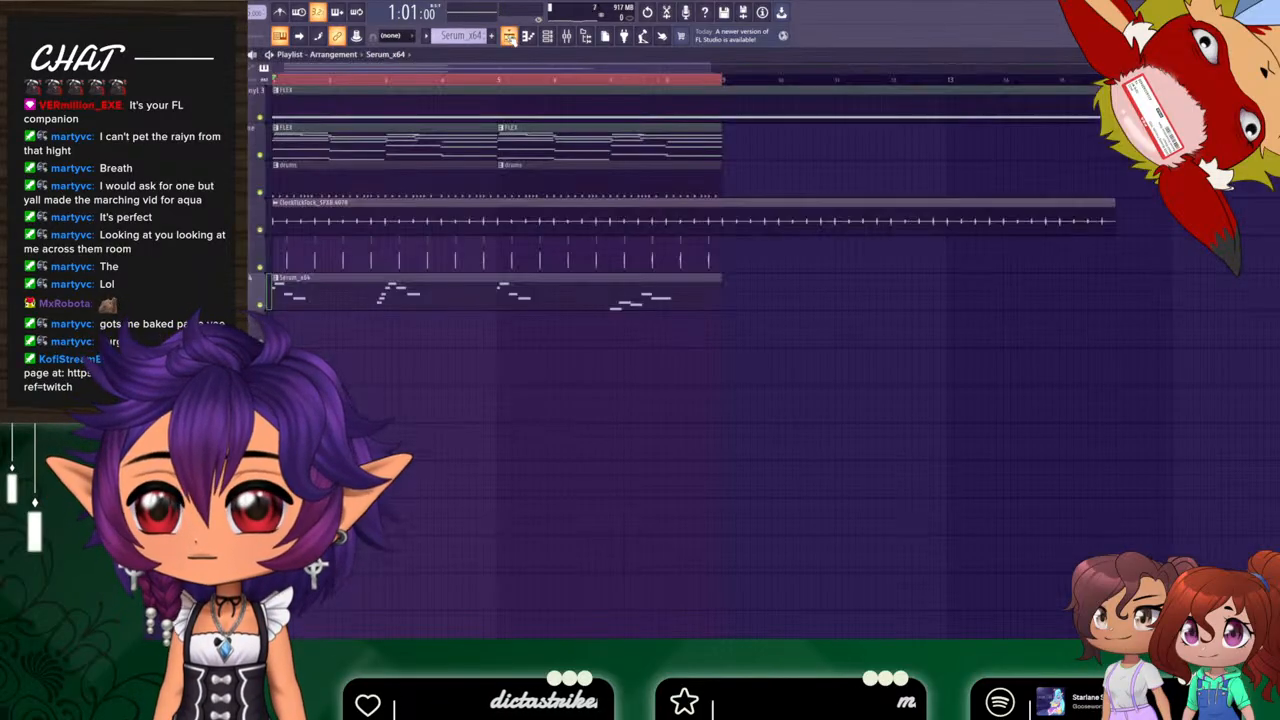
click(586, 37)
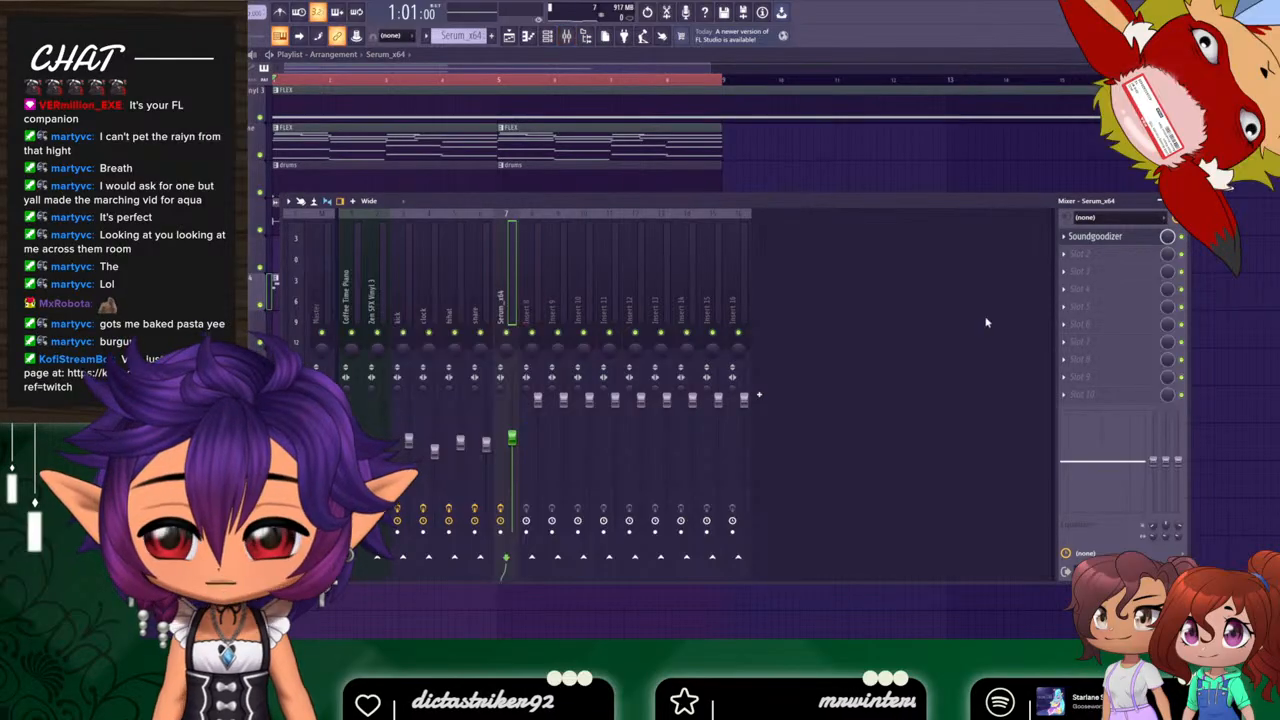
key(space)
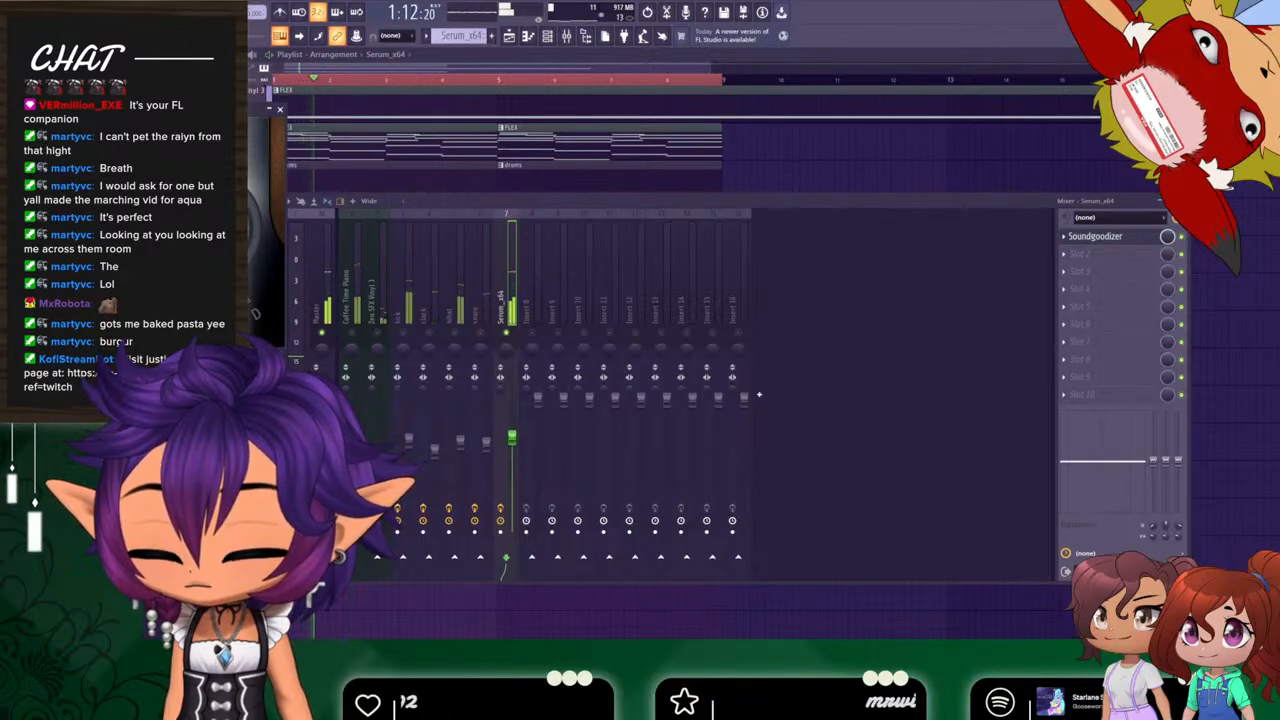
key(space)
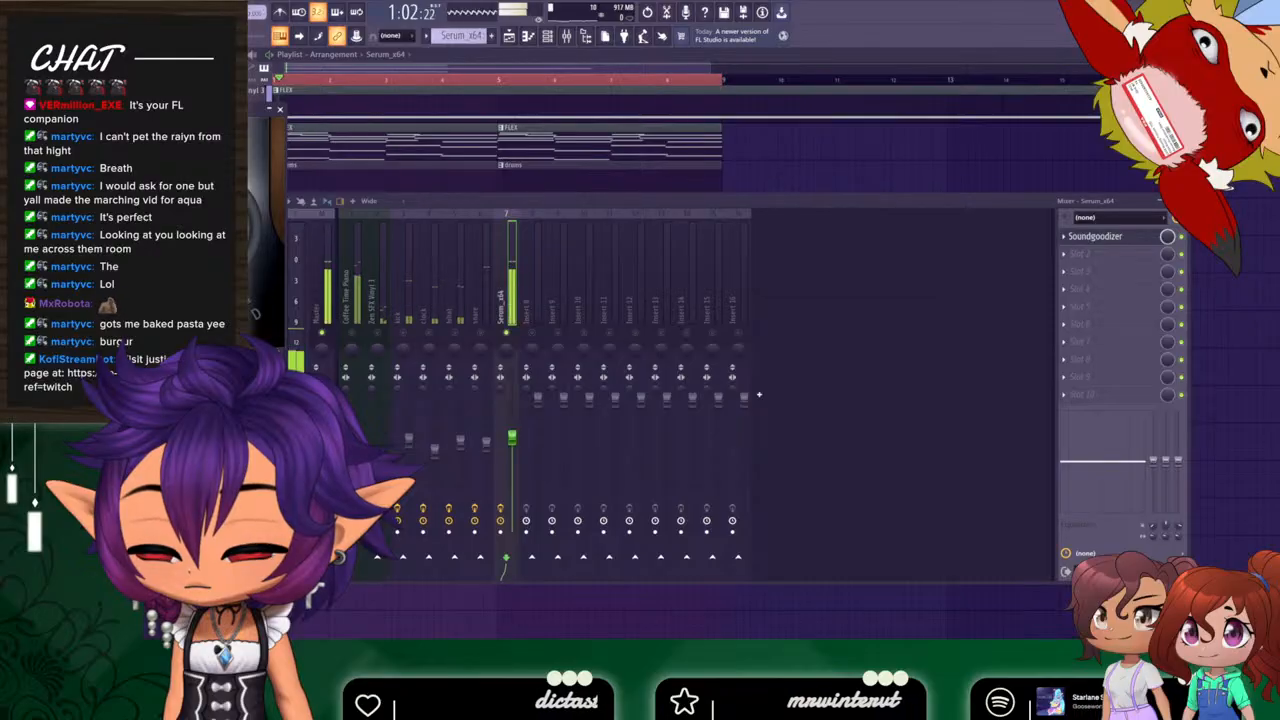
key(space)
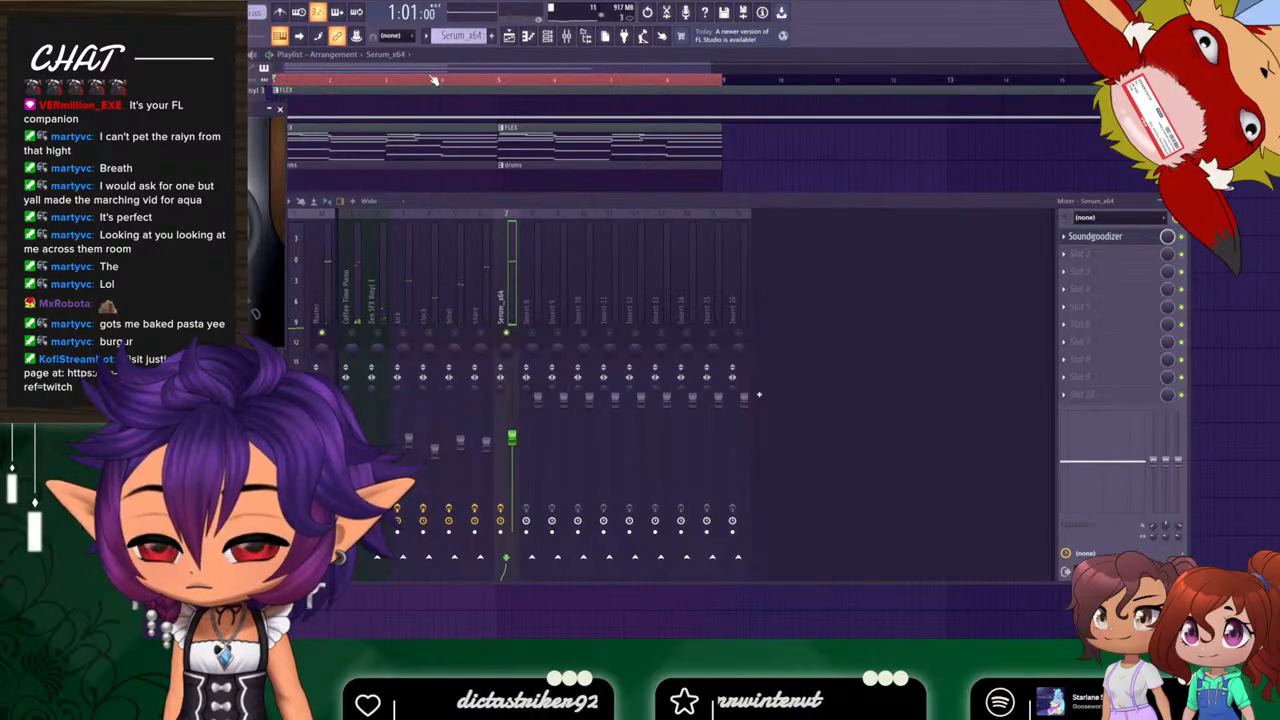
In the sax pattern, lengthen bar 1's last note slightly and close the small gap before bar 3's last note, listening to the phrase.
click(300, 147)
double_click(293, 287)
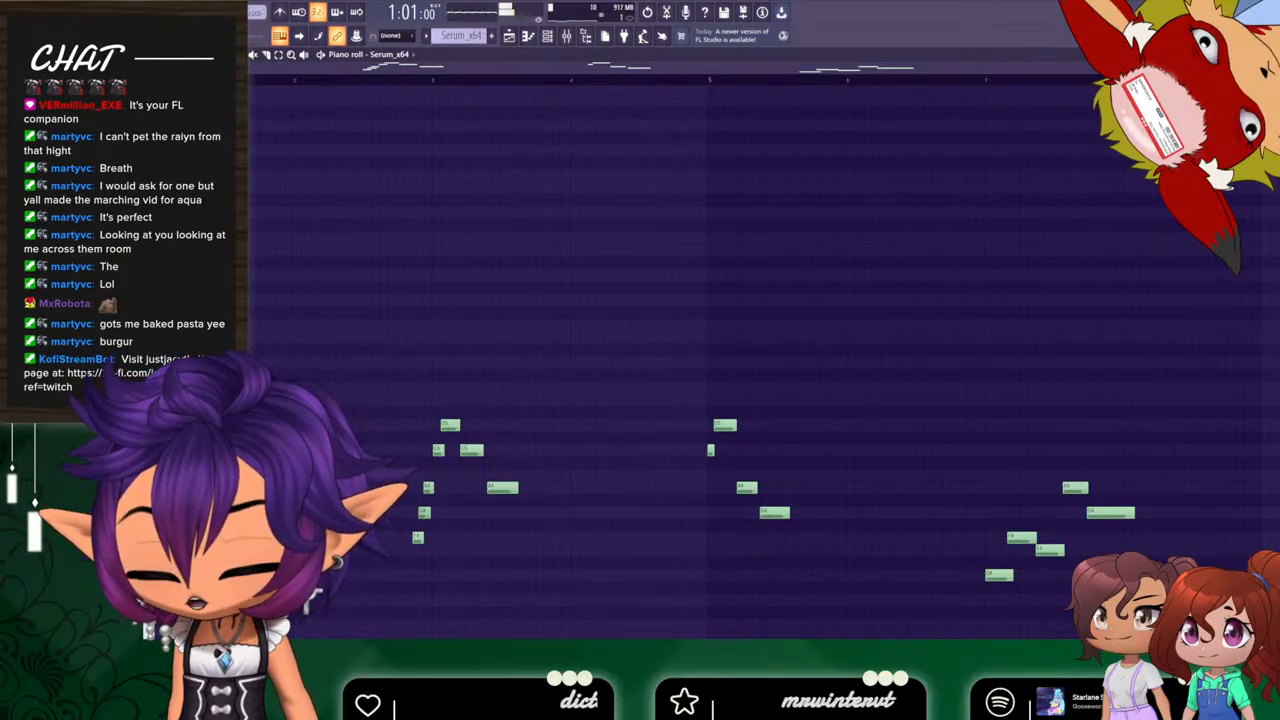
key(space)
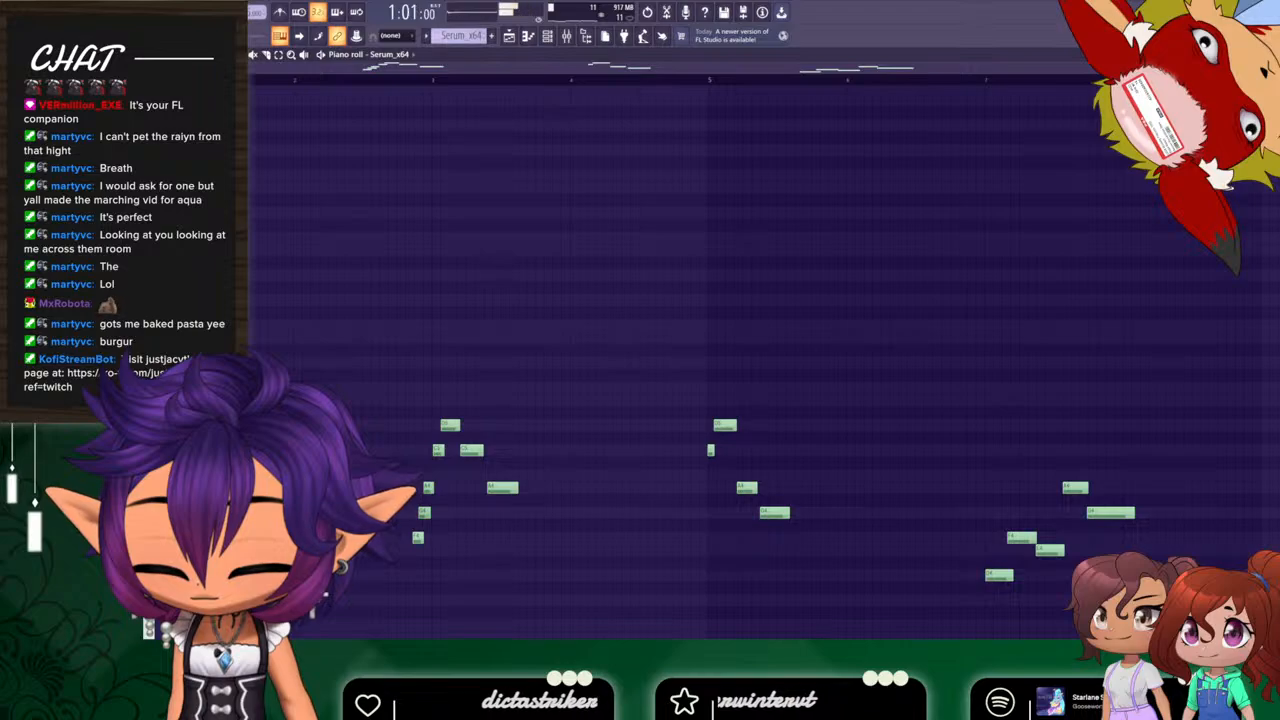
mouse_move(1096, 67)
mouse_down()
mouse_move(486, 187)
mouse_move(461, 260)
mouse_up()
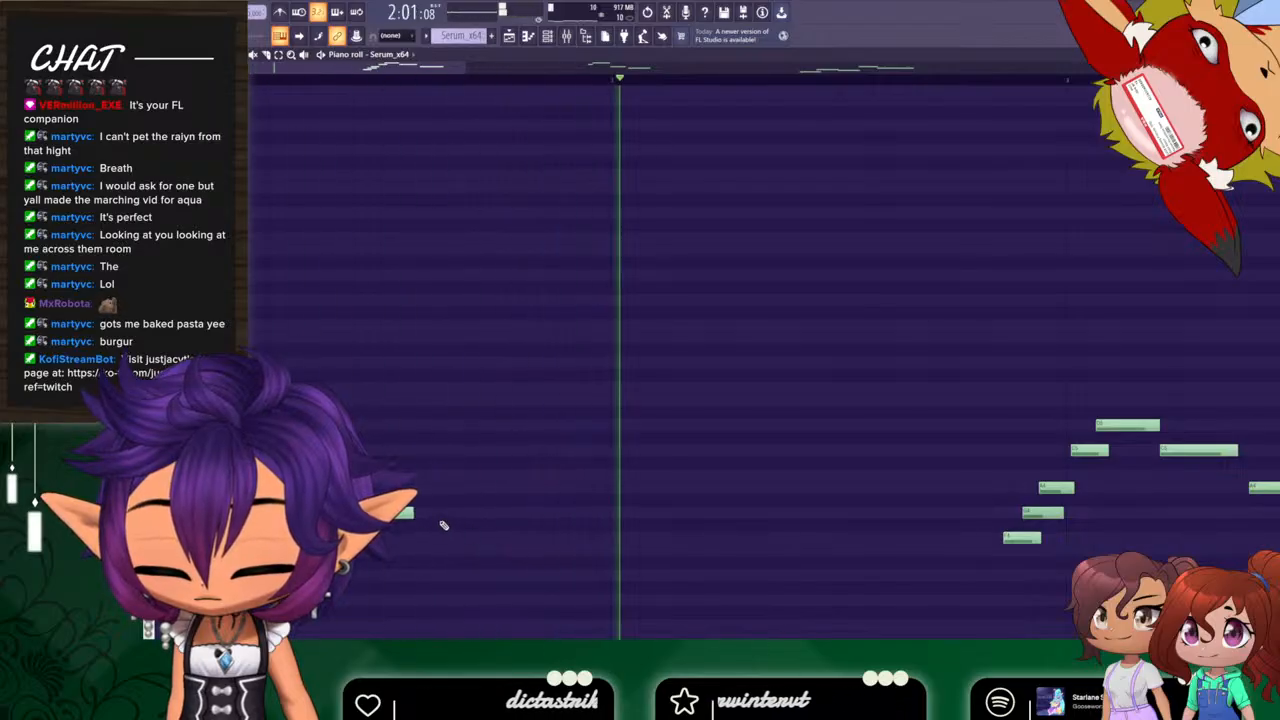
key(space)
key(space)
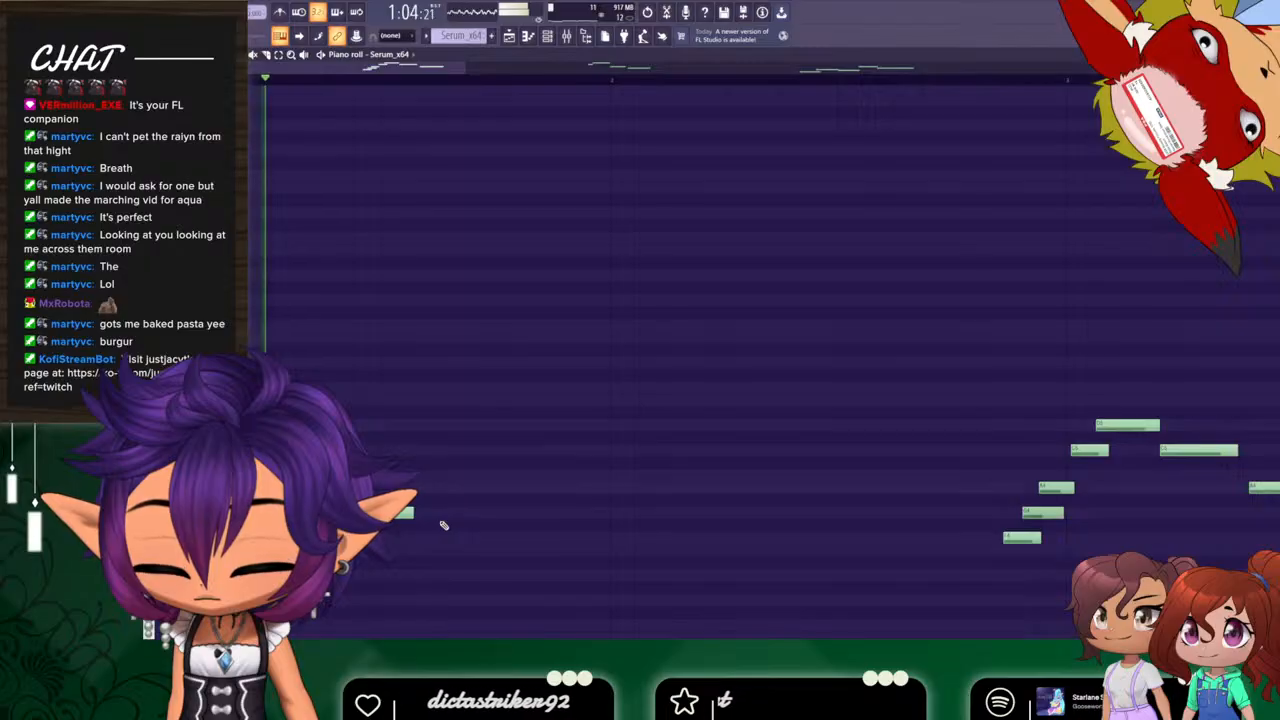
key(space)
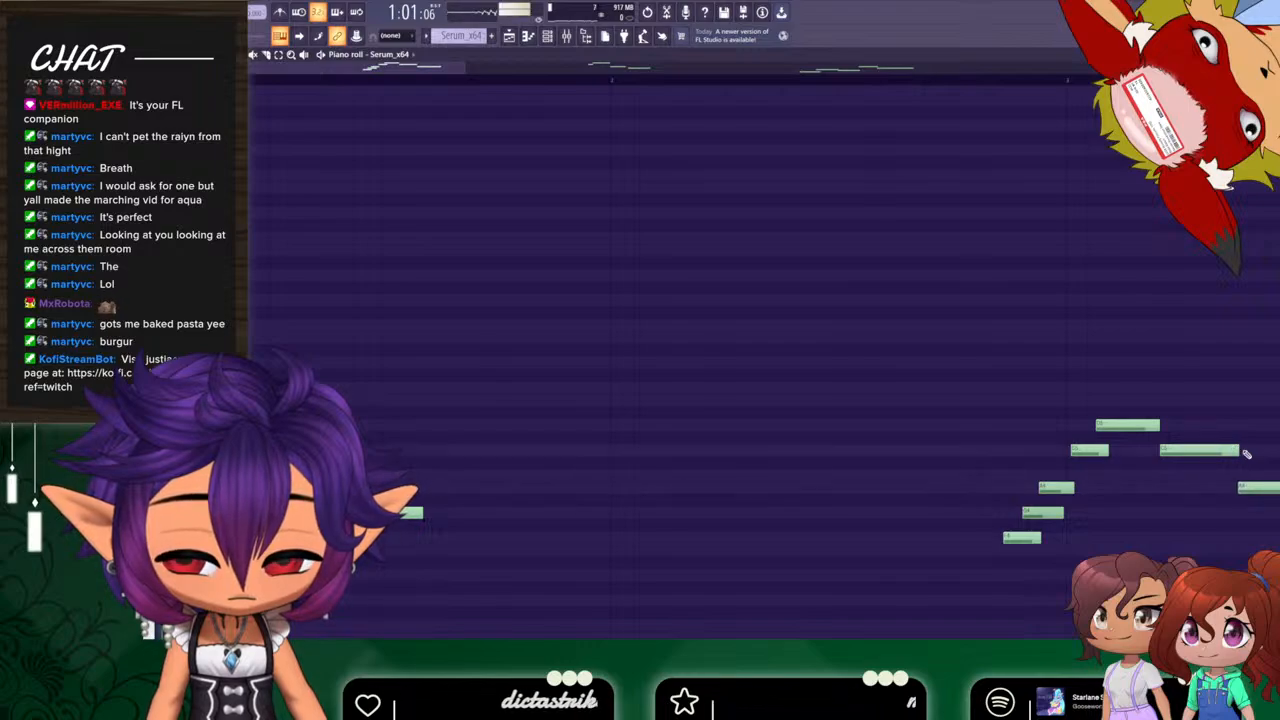
Lengthen the second and third sax notes of bar 5 slightly so each reaches the following note, and listen back to the melody.
drag(450, 70, 785, 251)
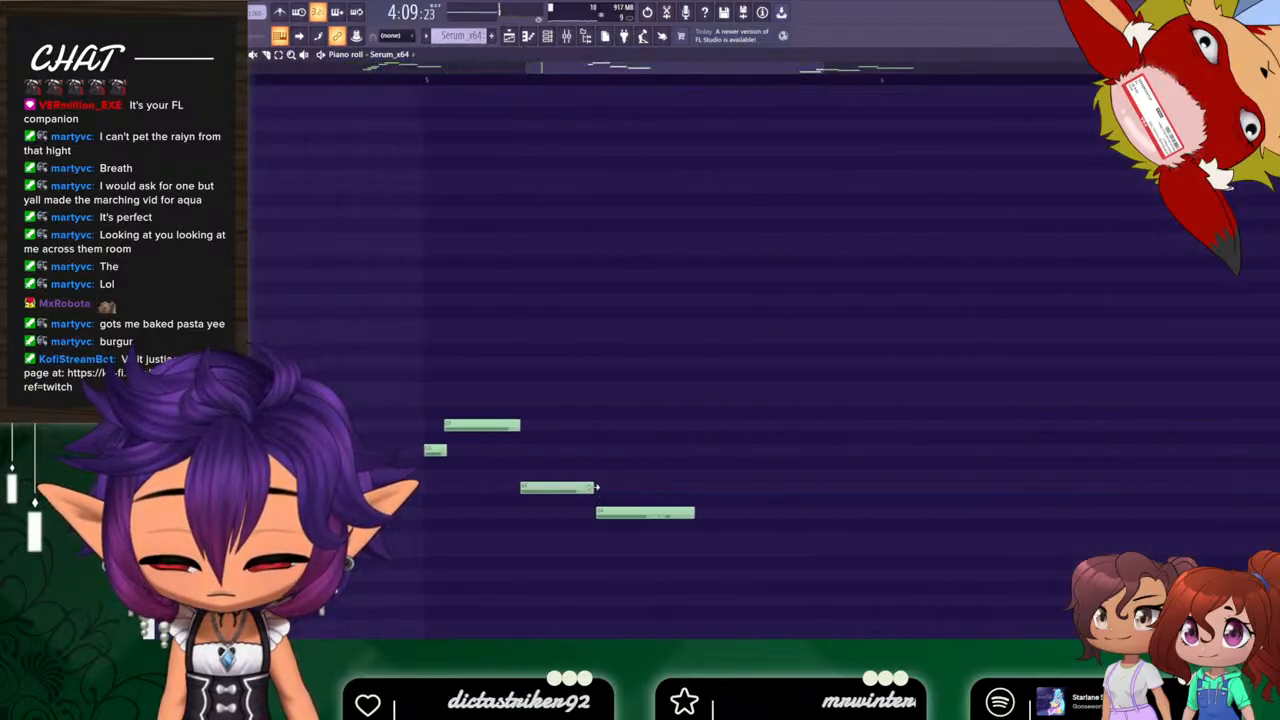
drag(642, 72, 686, 122)
key(space)
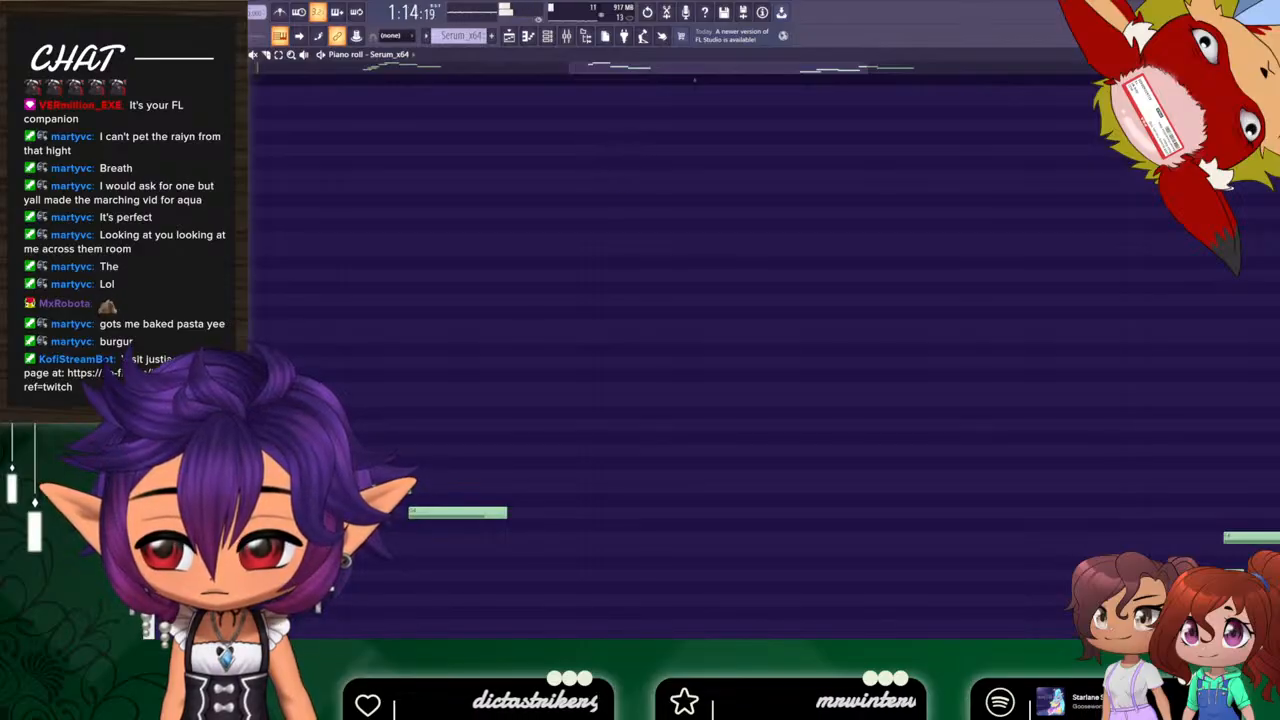
drag(708, 71, 300, 85)
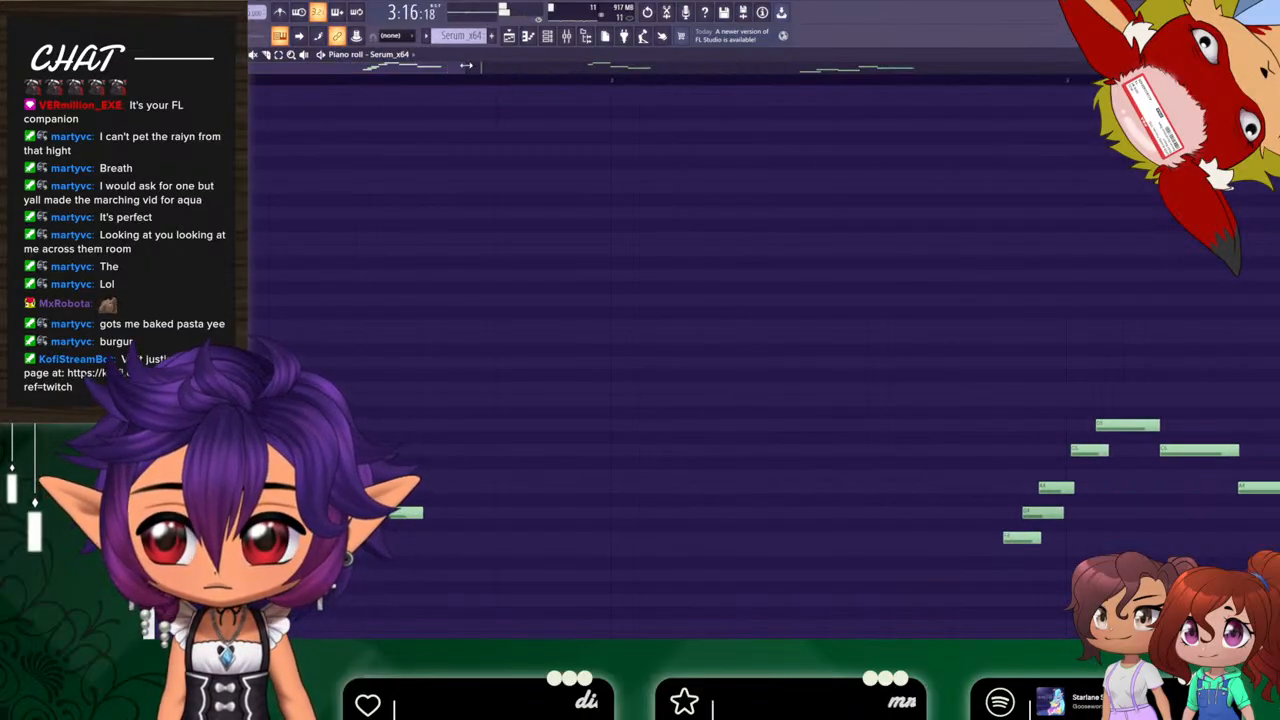
drag(466, 65, 934, 117)
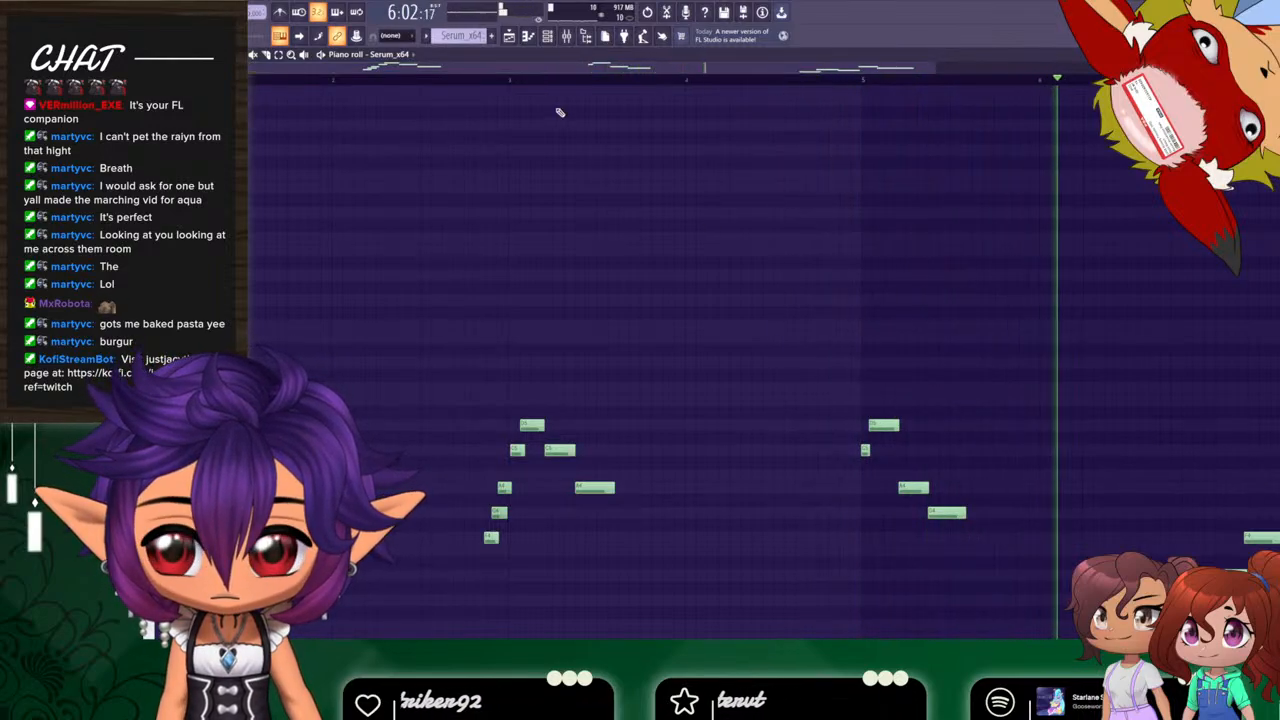
Lower the Serum_x64 track's mixer fader slightly while the loop plays.
click(529, 38)
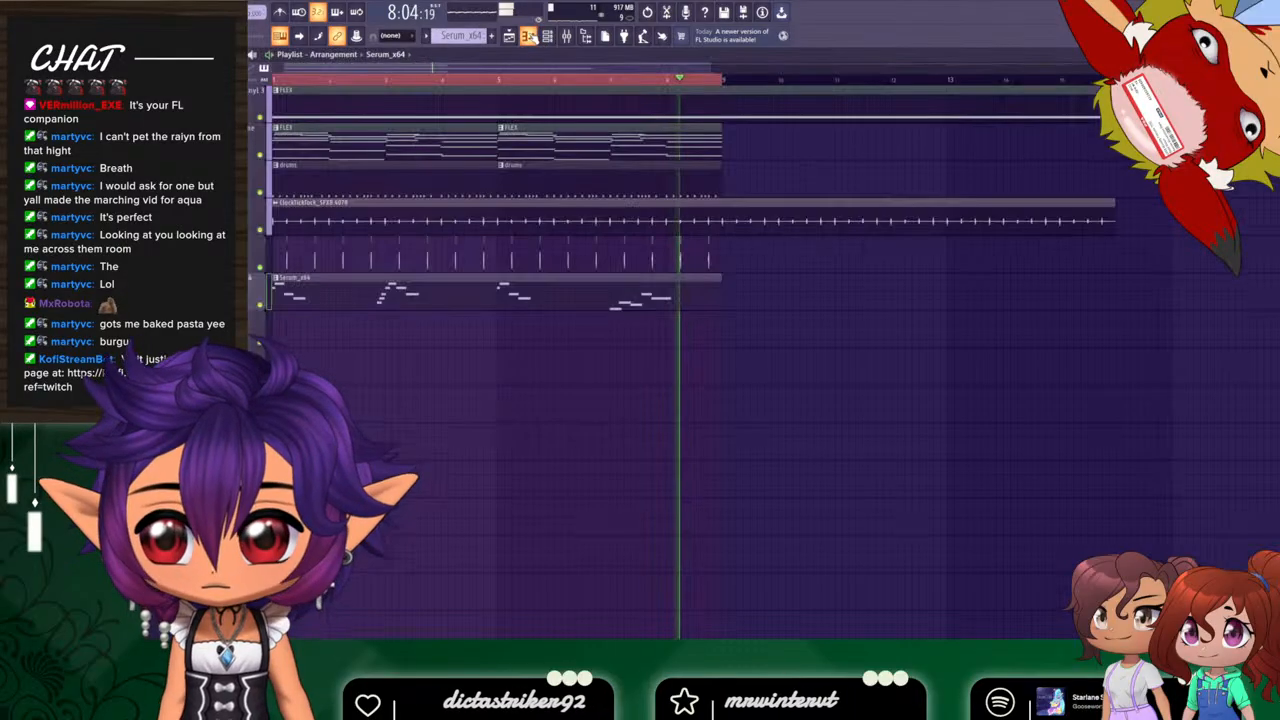
click(511, 37)
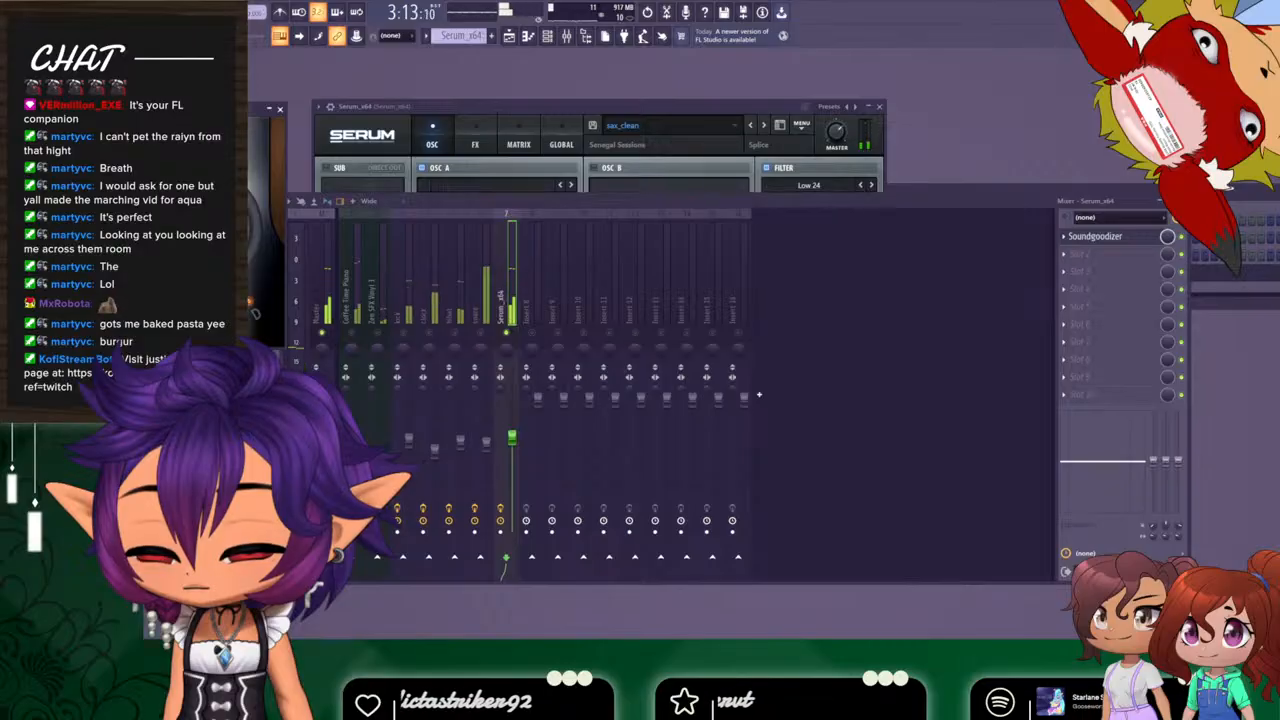
click(281, 110)
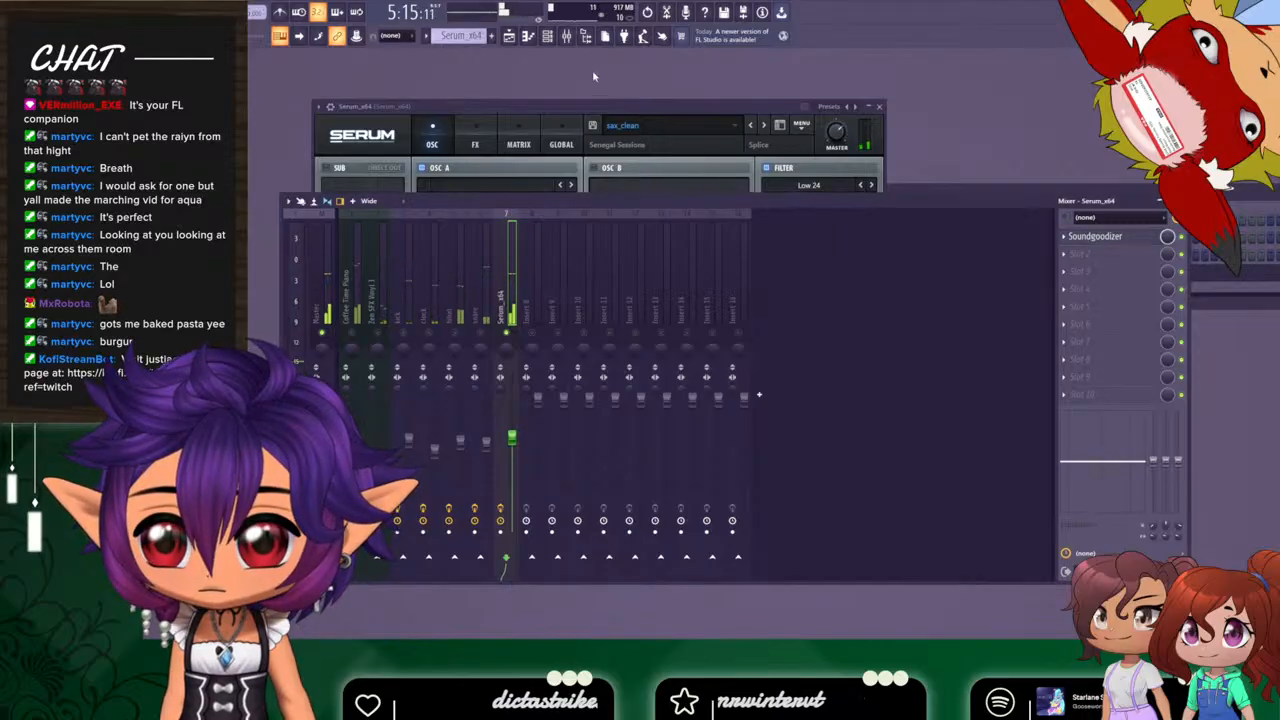
click(511, 37)
click(550, 37)
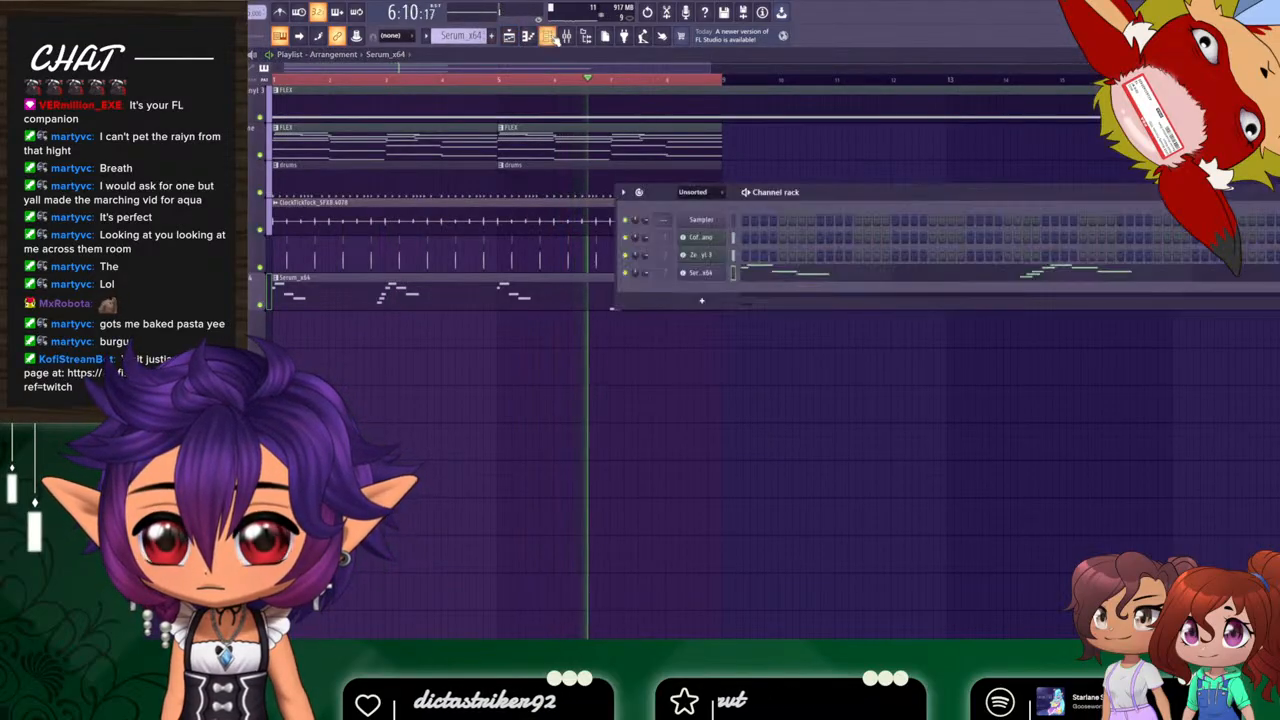
click(549, 37)
click(566, 36)
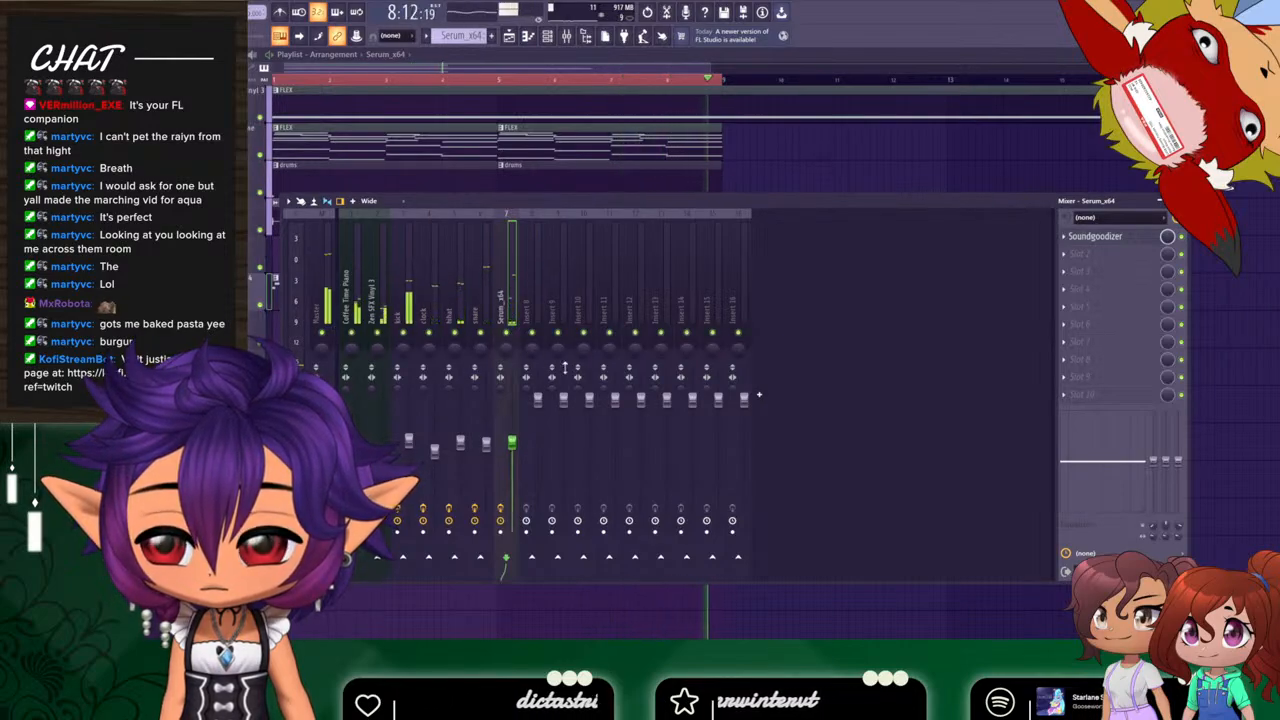
In bar 7 of the sax melody, lengthen the first note and start the second note slightly later, and listen to the result.
drag(711, 70, 808, 80)
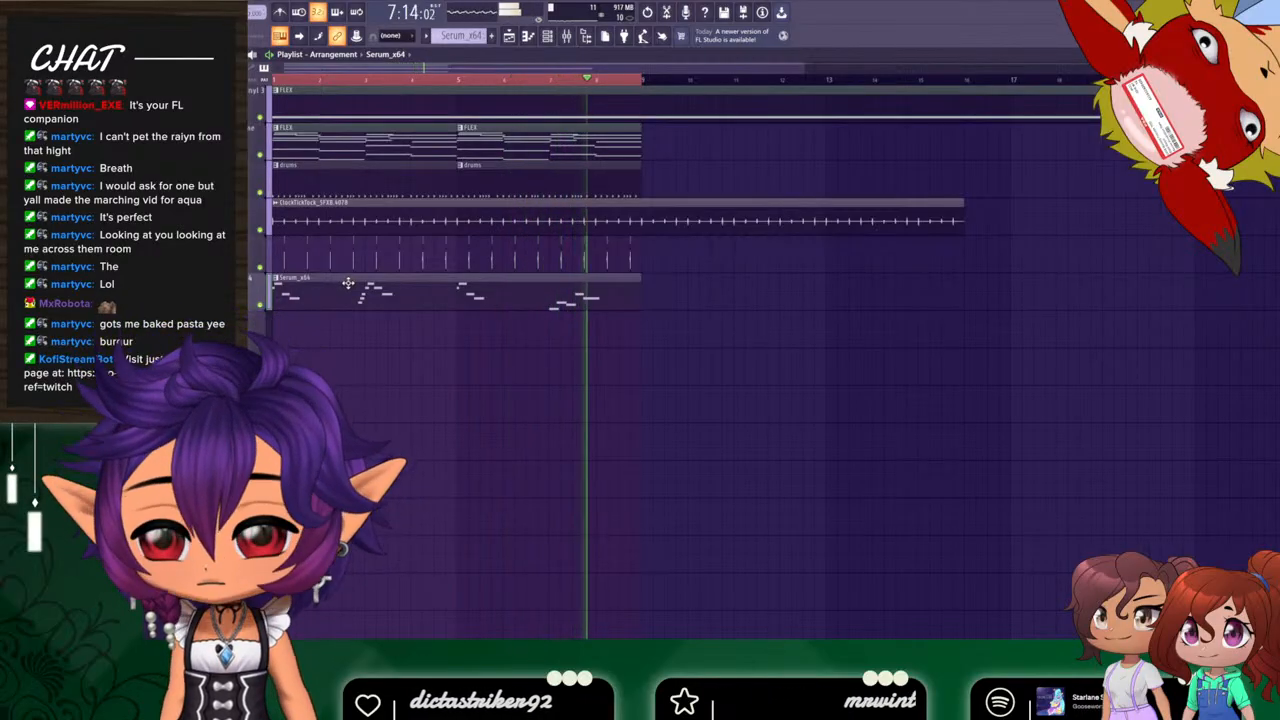
double_click(545, 298)
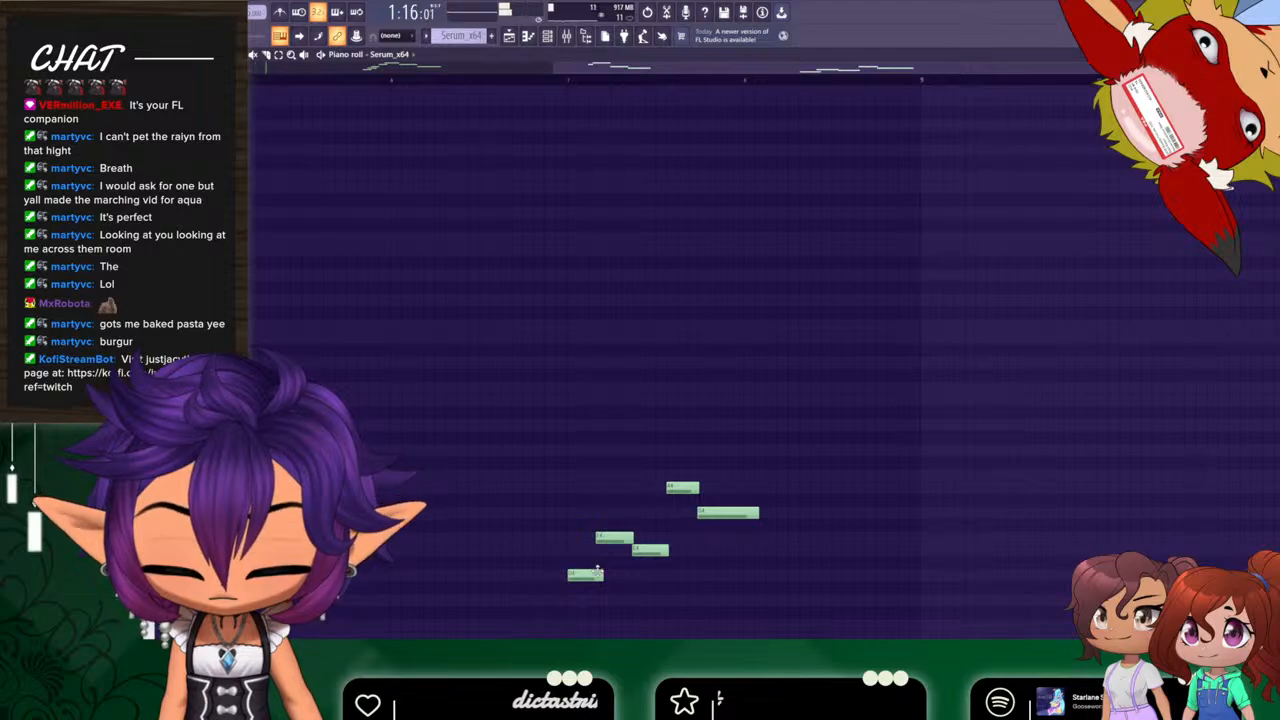
drag(1098, 68, 968, 96)
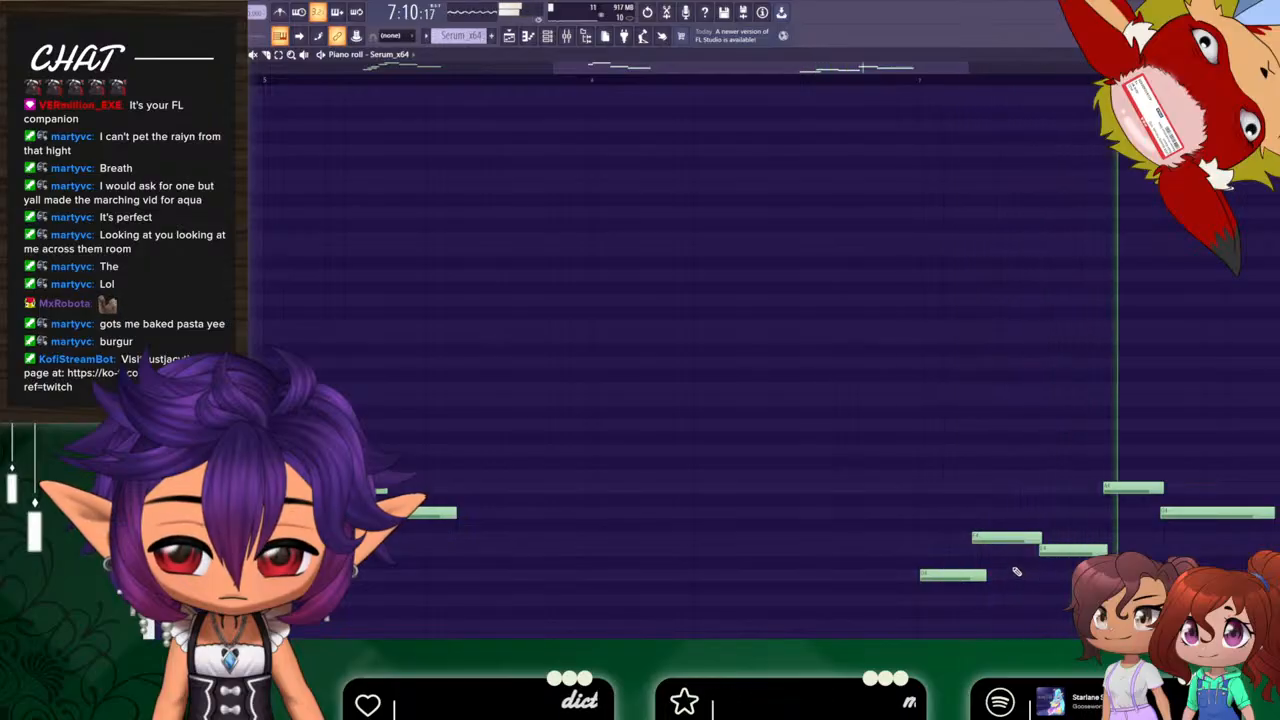
key(space)
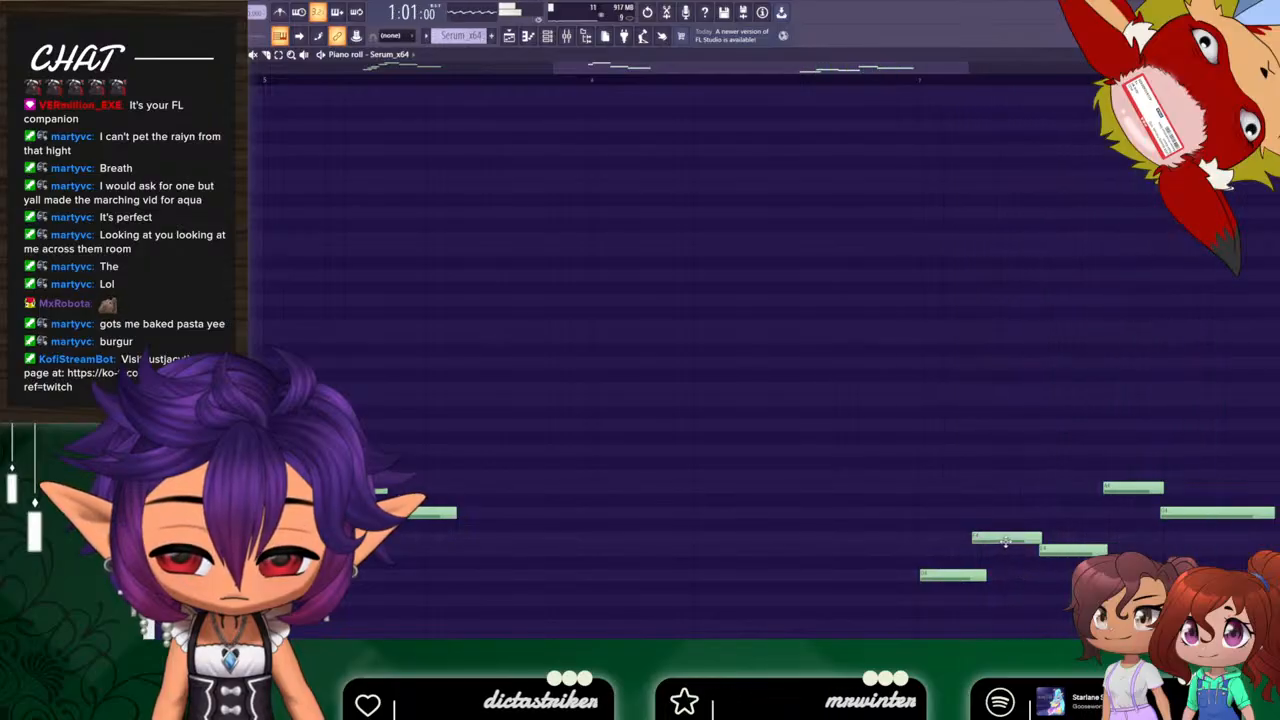
drag(937, 530, 1207, 529)
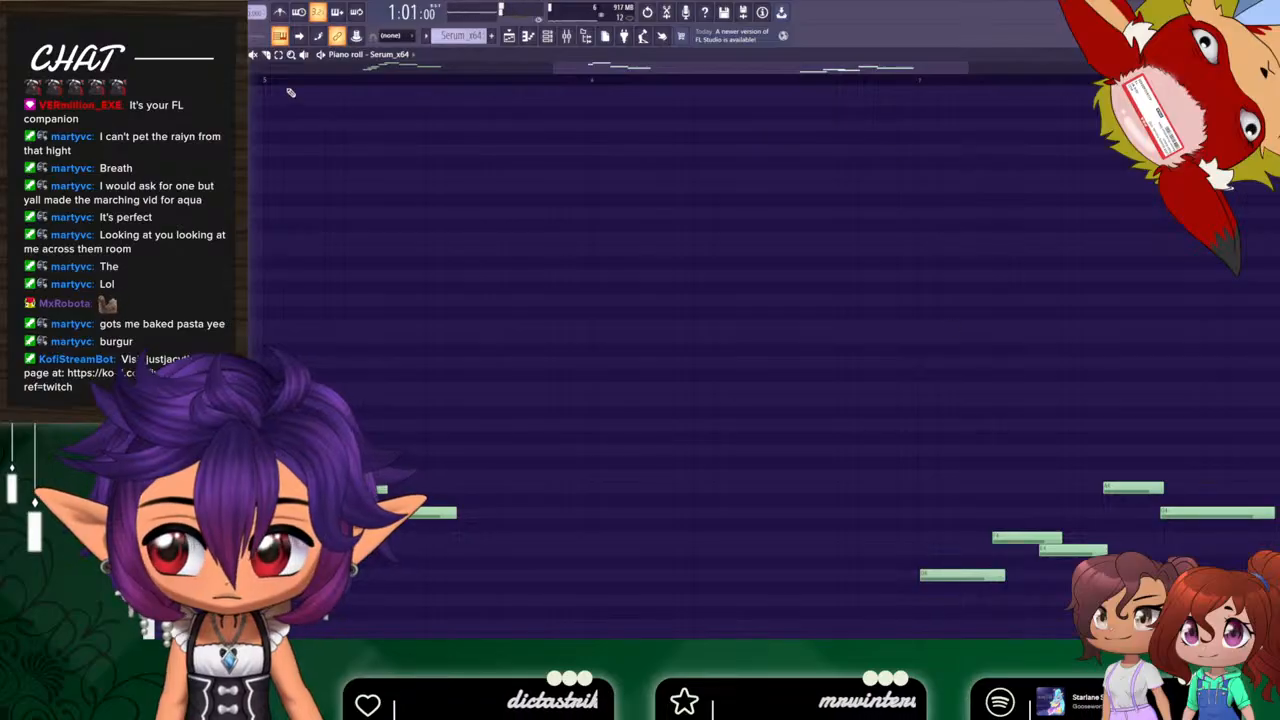
key(space)
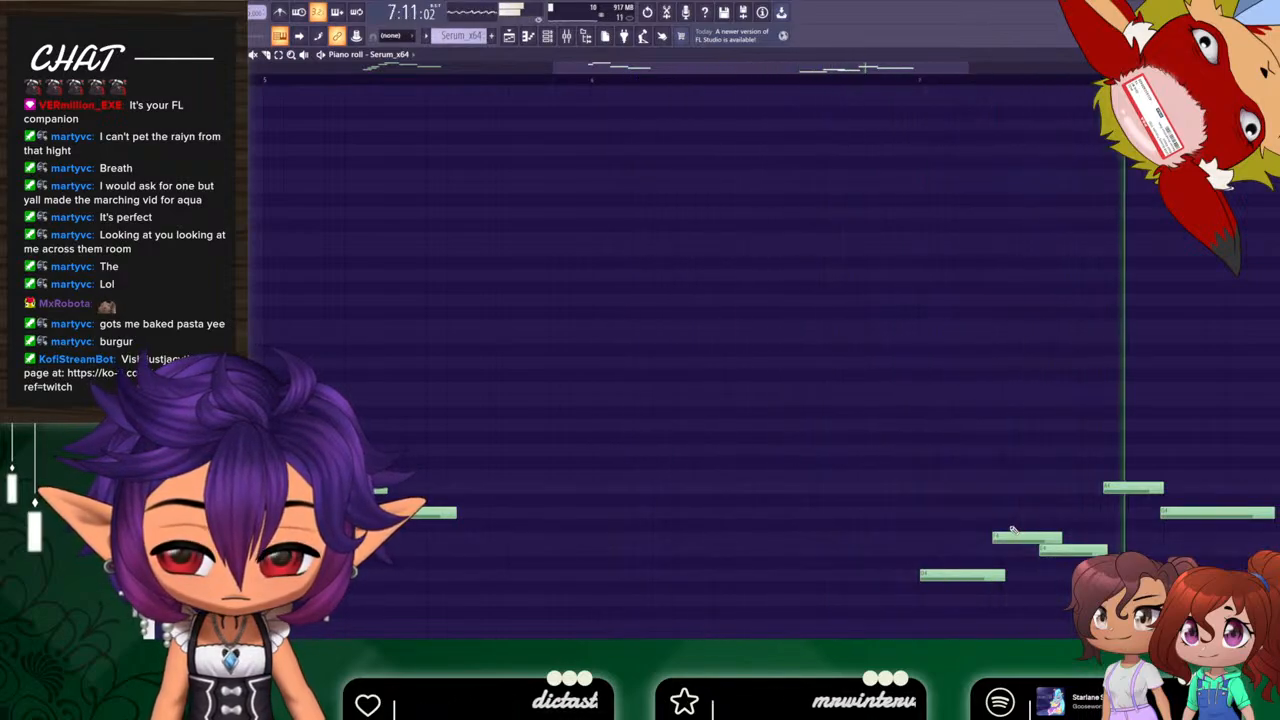
Rebalance the percussion in the mixer by raising the clock fader slightly and lowering the snare and hihat faders.
click(512, 40)
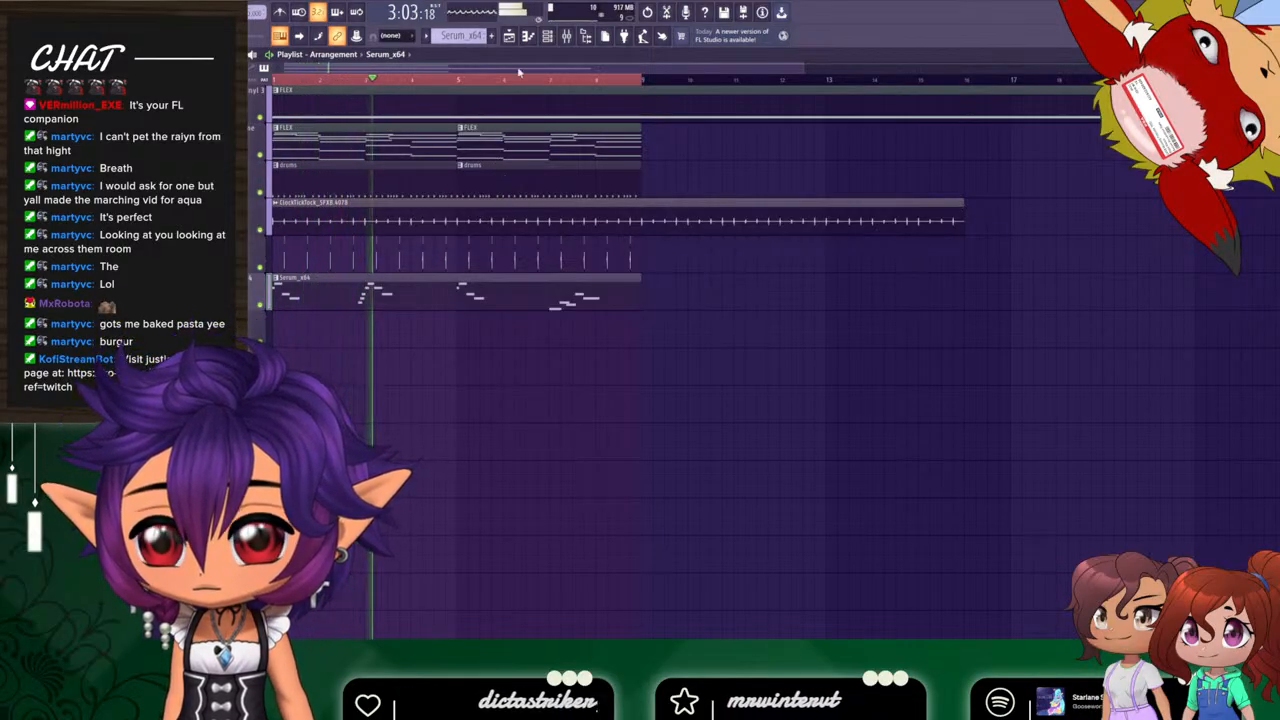
key(F9)
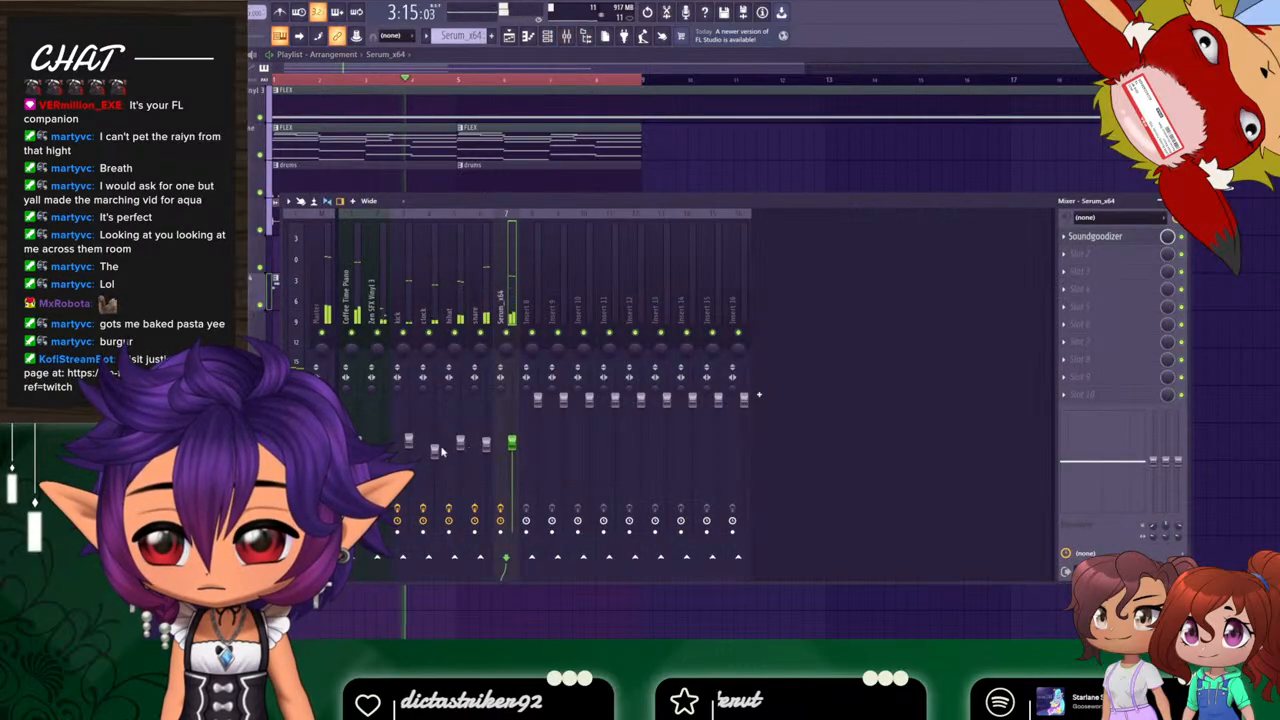
drag(435, 451, 435, 486)
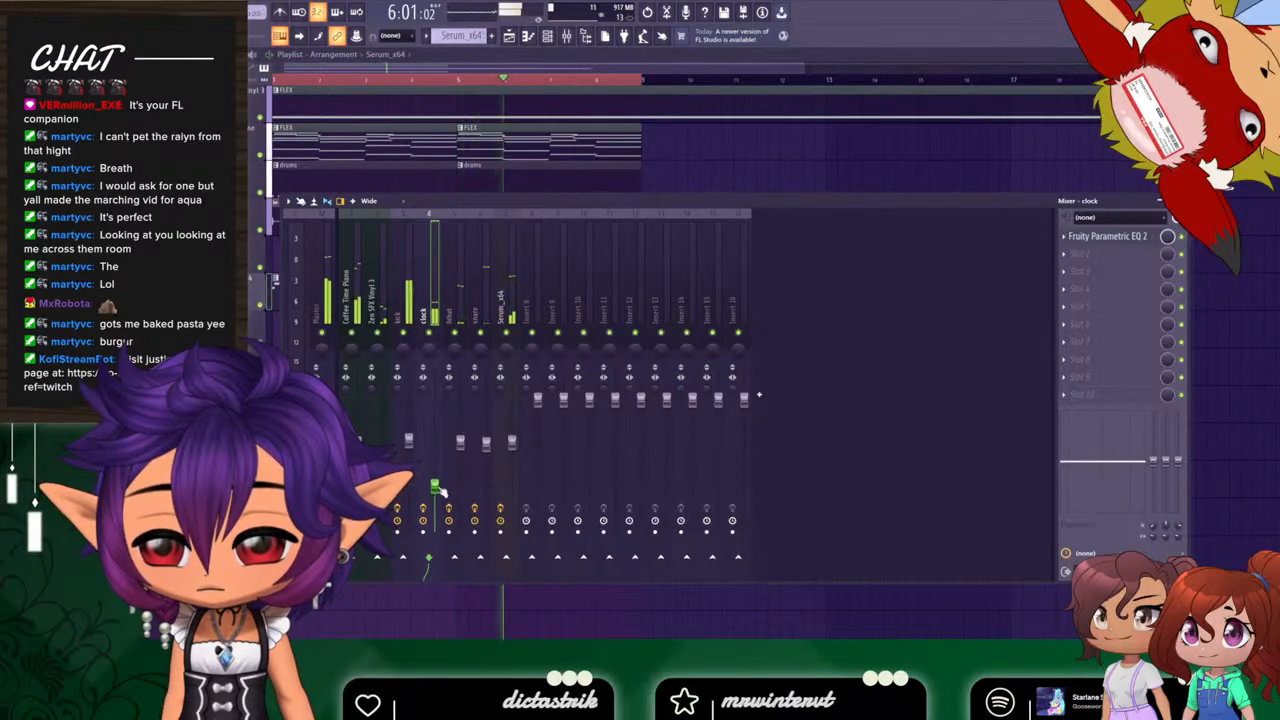
drag(435, 486, 486, 460)
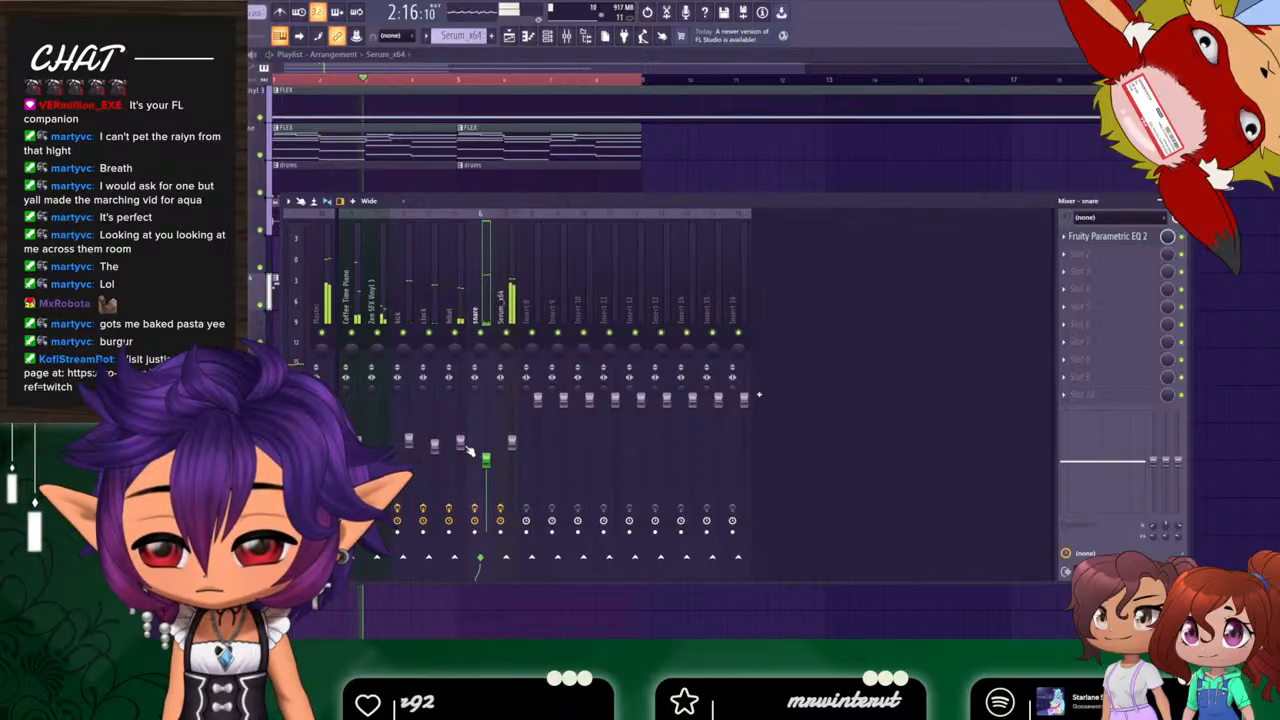
click(460, 443)
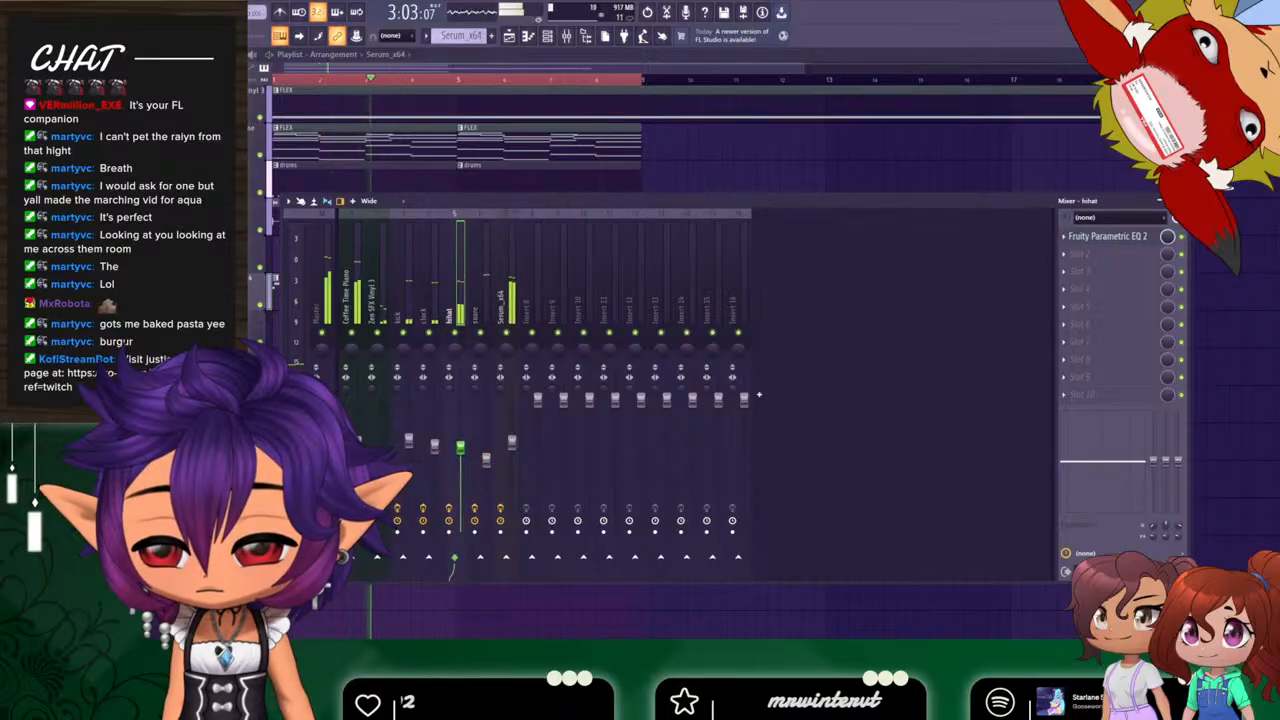
click(487, 458)
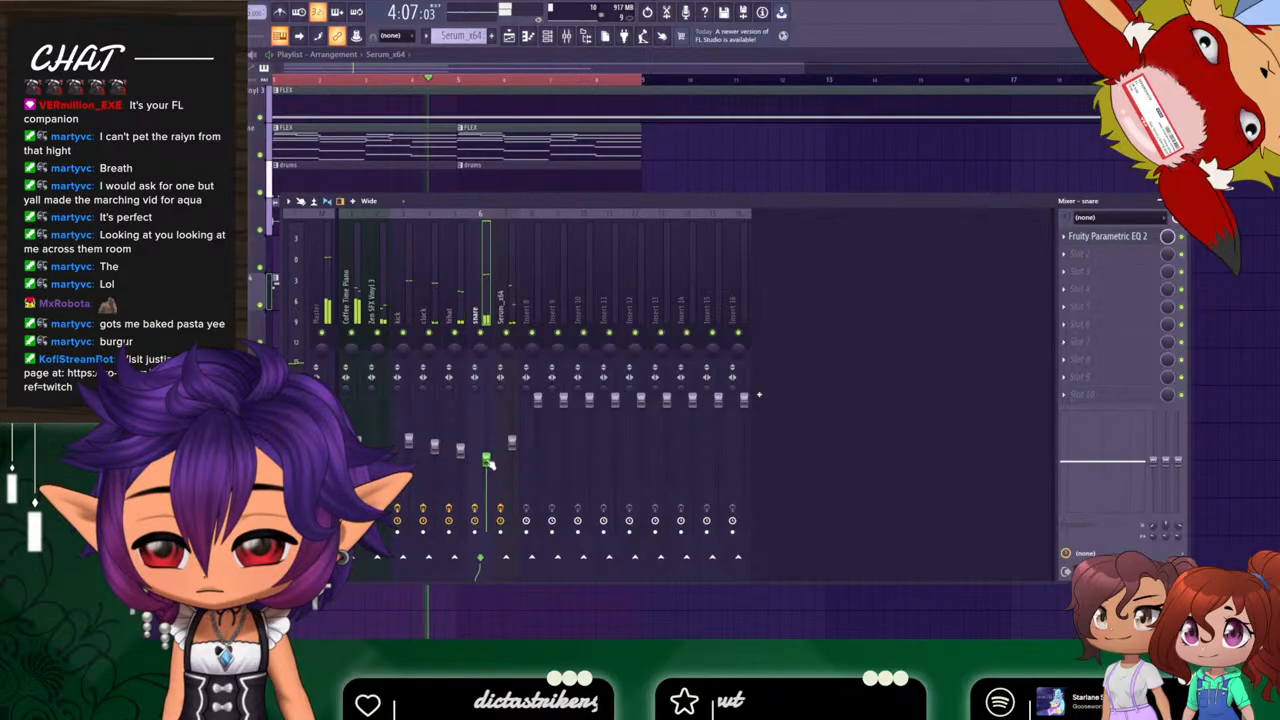
key(F9)
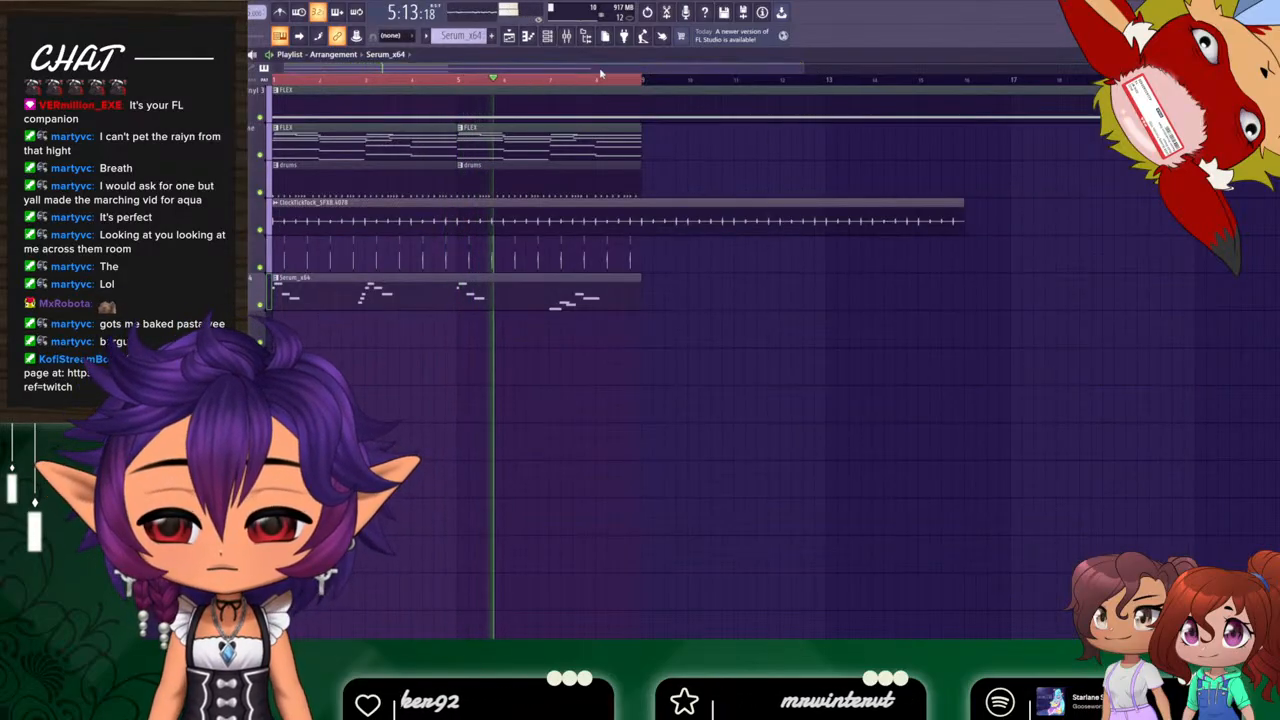
Clear the eight-bar loop selection on the playlist timeline and play the arrangement back from the start.
drag(805, 64, 972, 65)
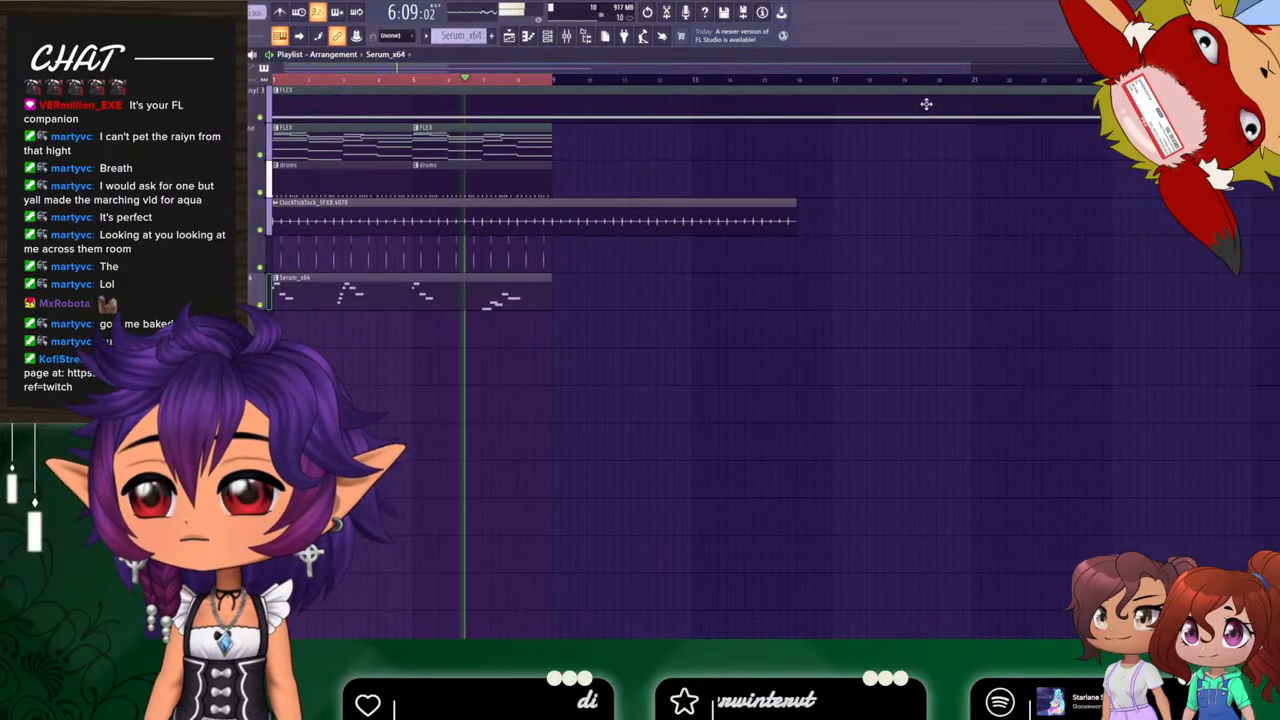
drag(553, 80, 280, 100)
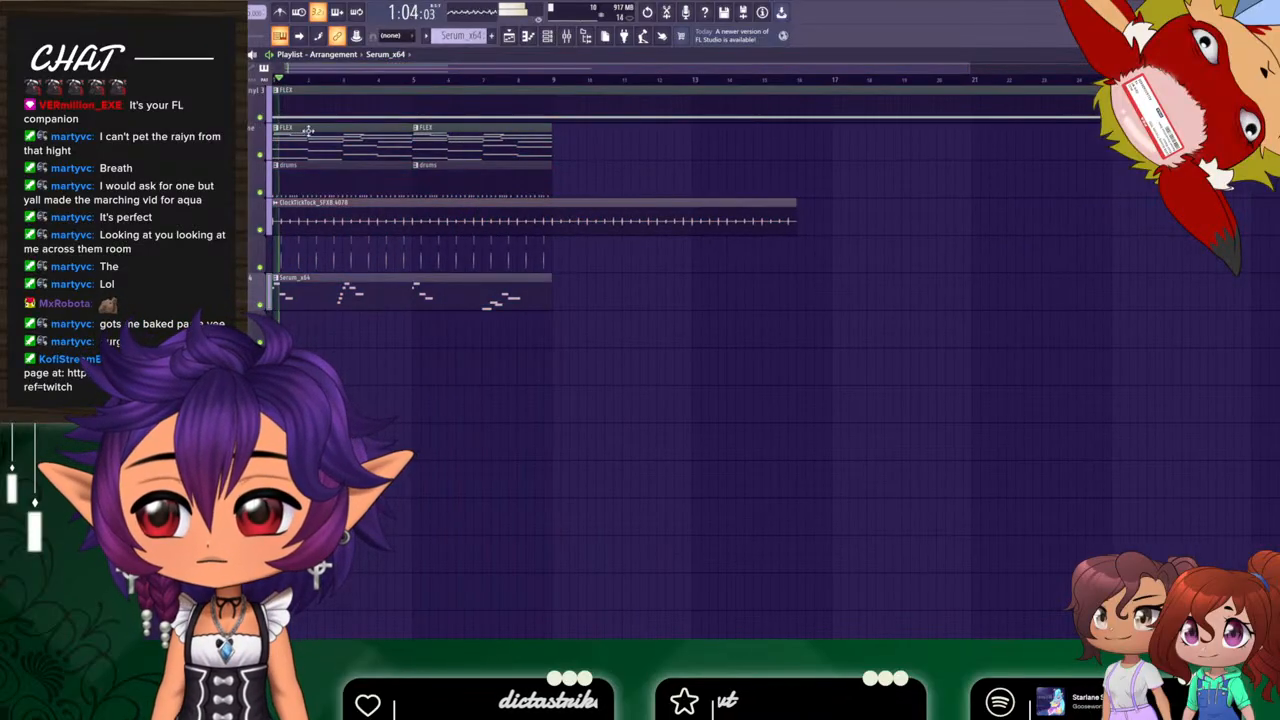
key(space)
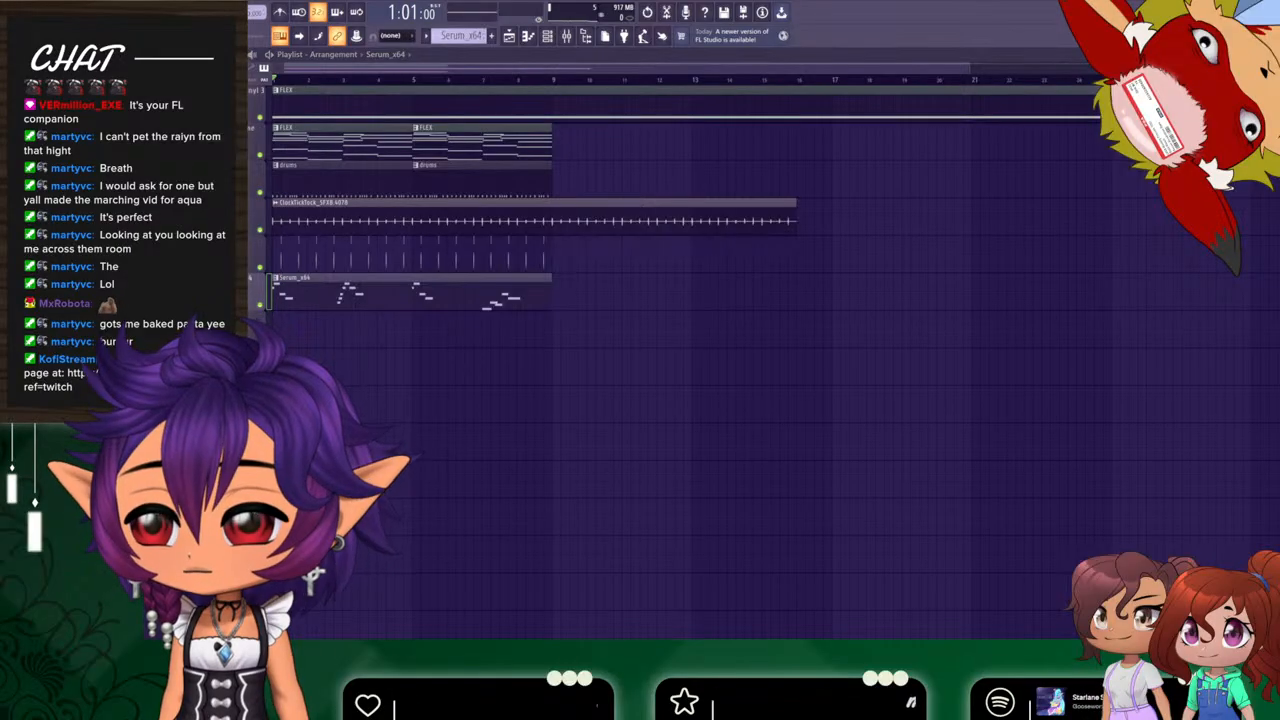
Add another FLEX instrument and audition its lofi presets from A minor Loss of Fidelity through Box in the Attic.
drag(120, 328, 264, 326)
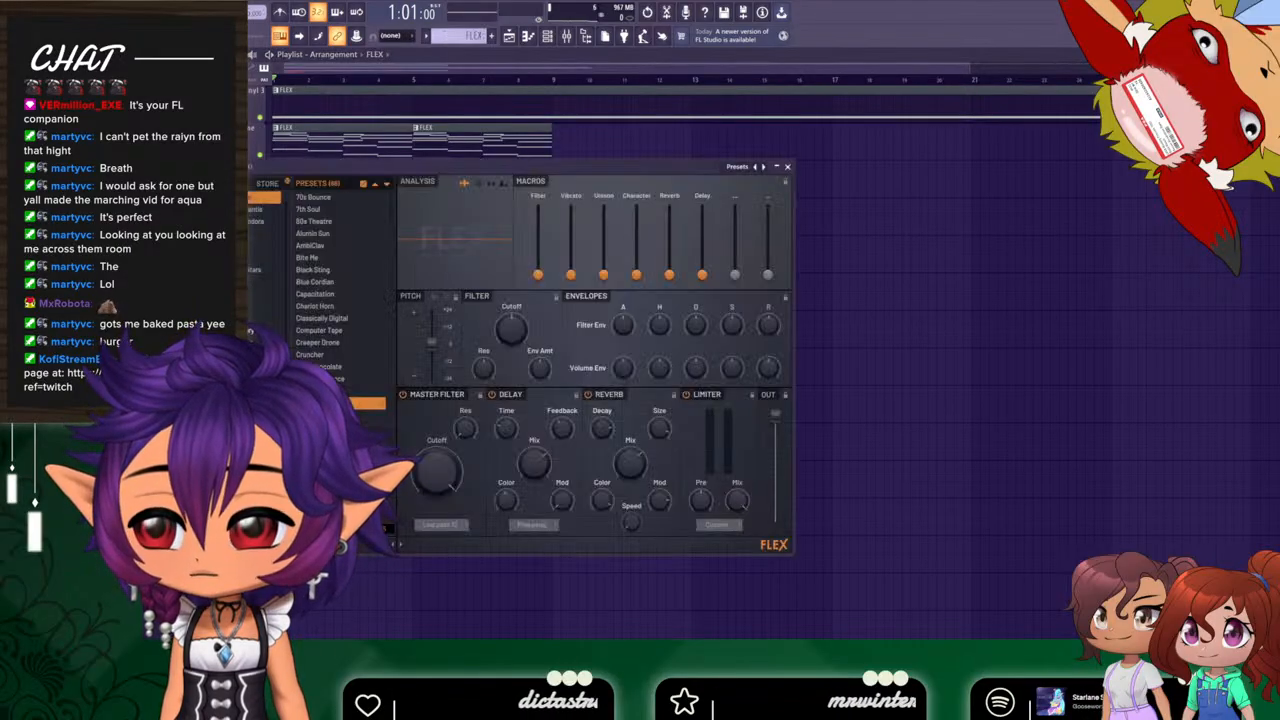
click(335, 197)
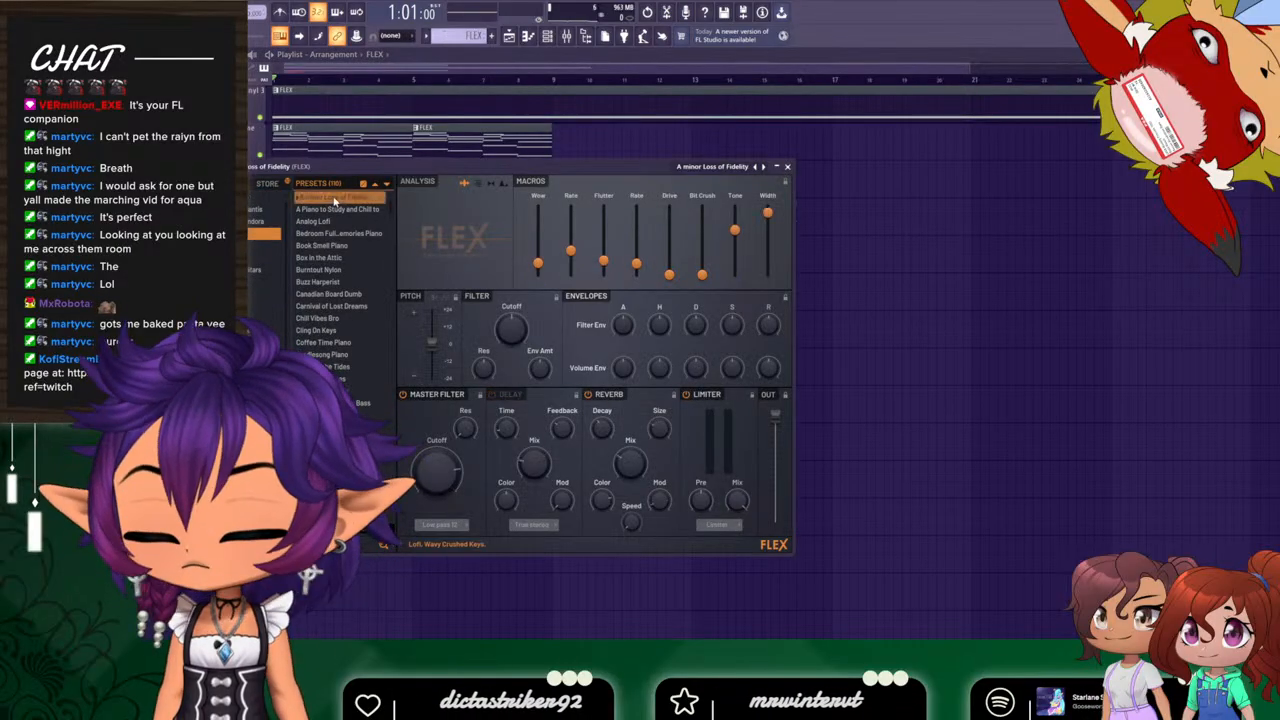
click(334, 209)
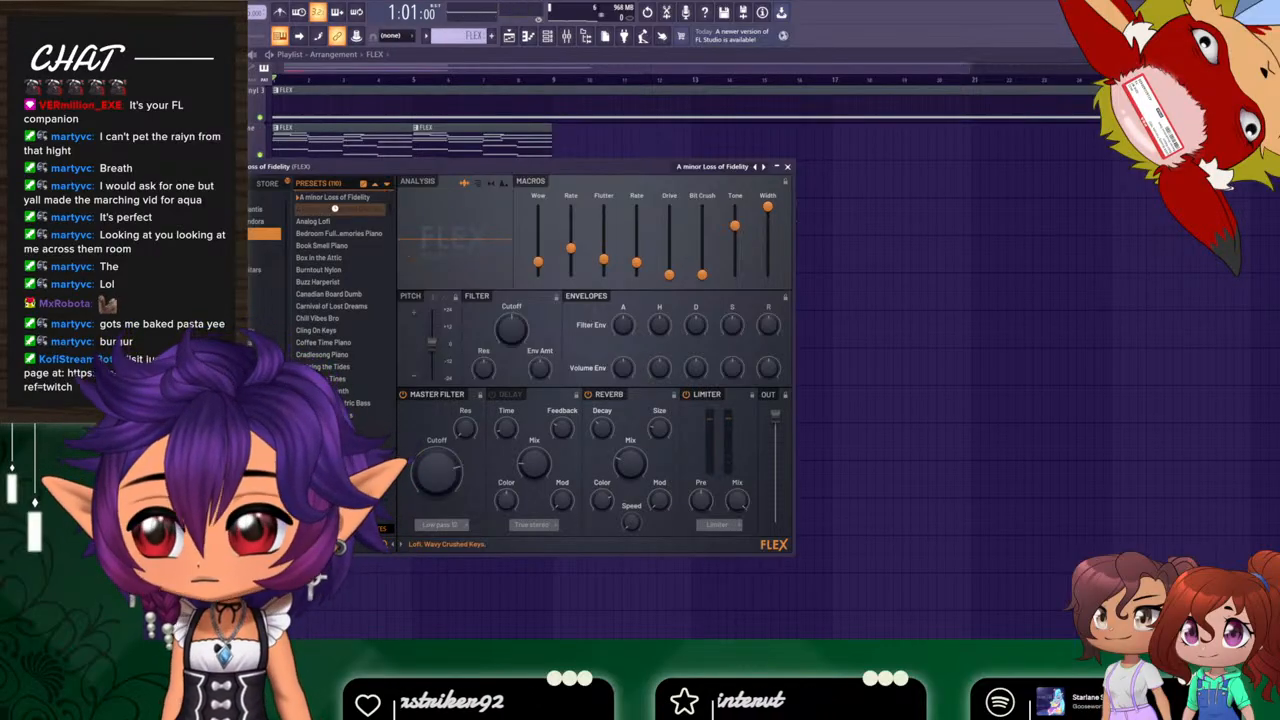
click(333, 221)
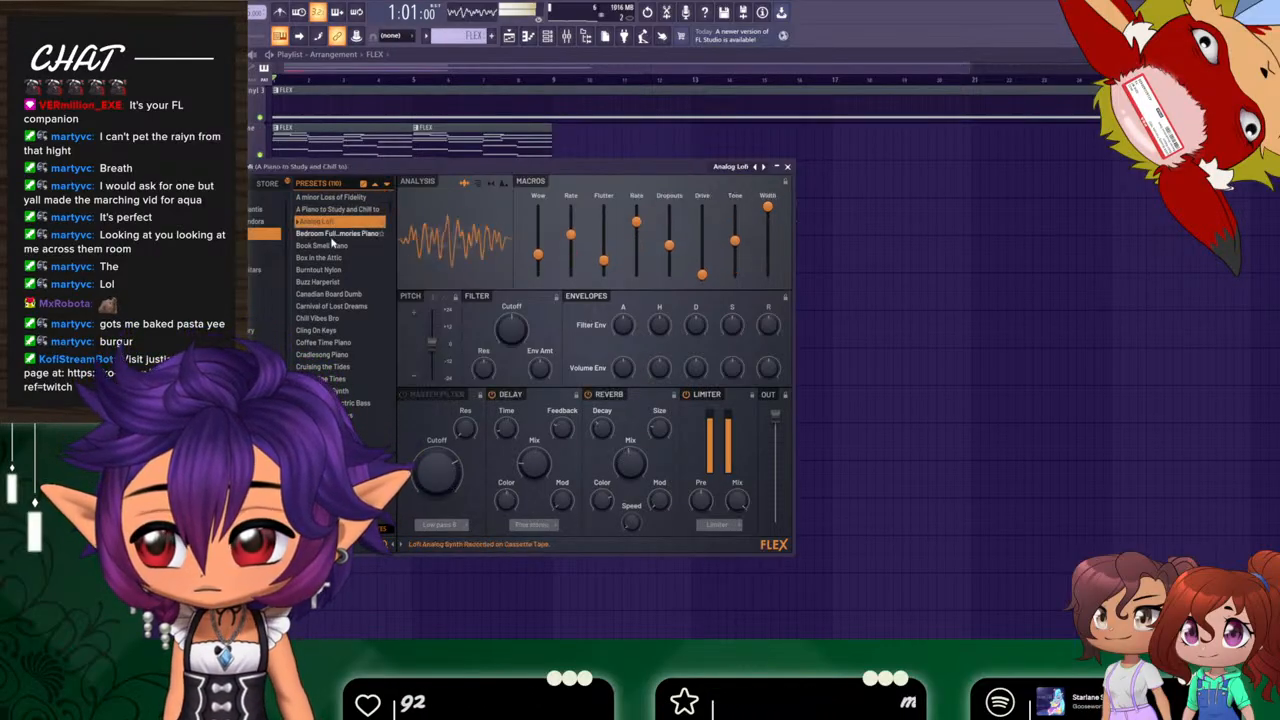
click(333, 233)
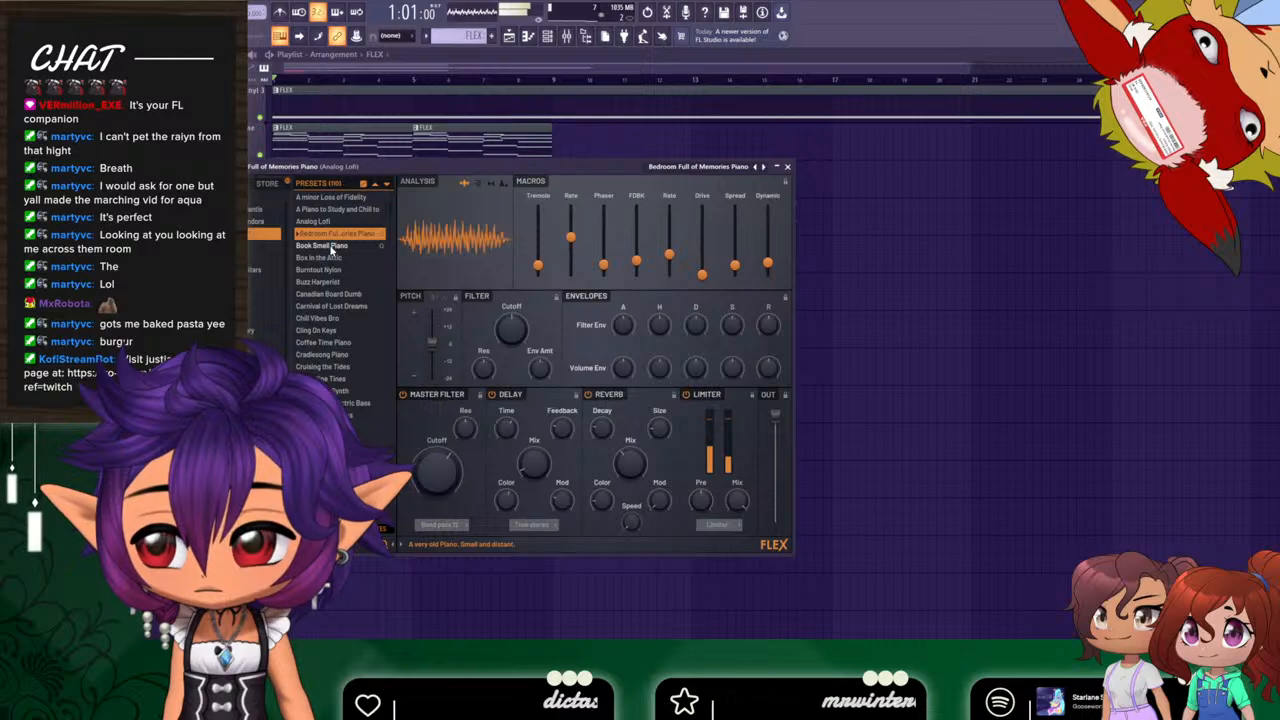
click(332, 245)
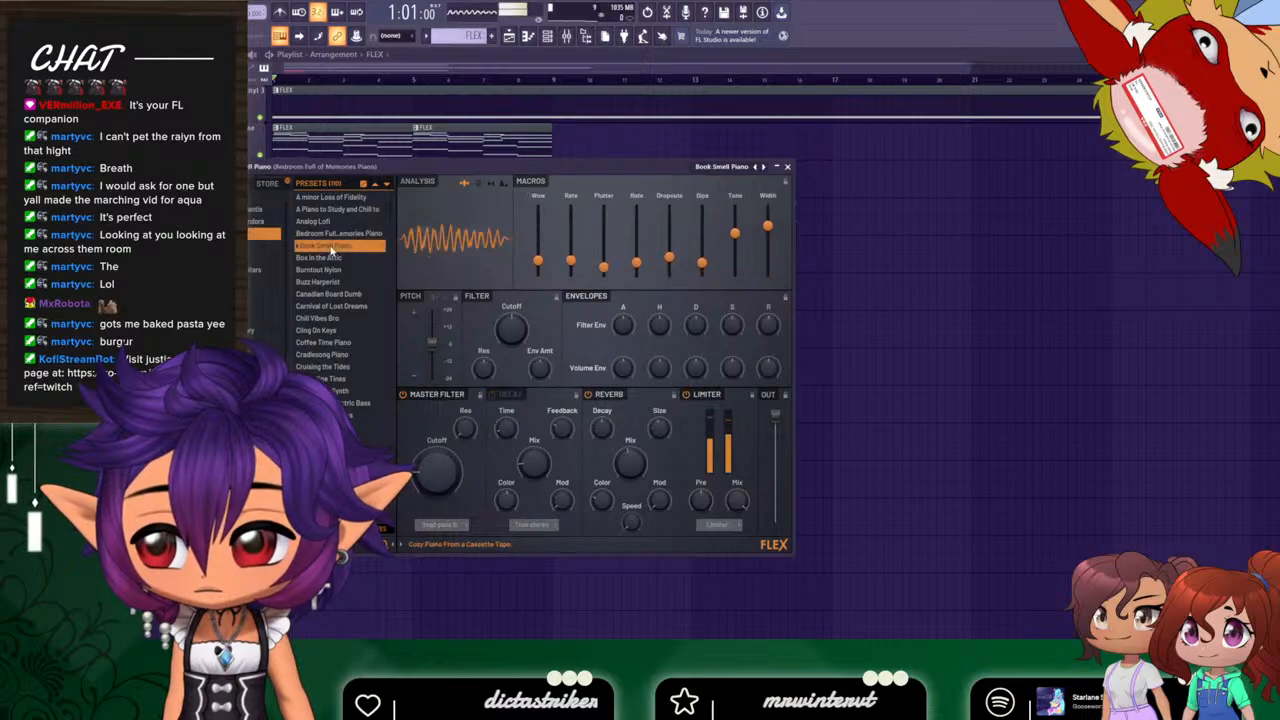
click(323, 258)
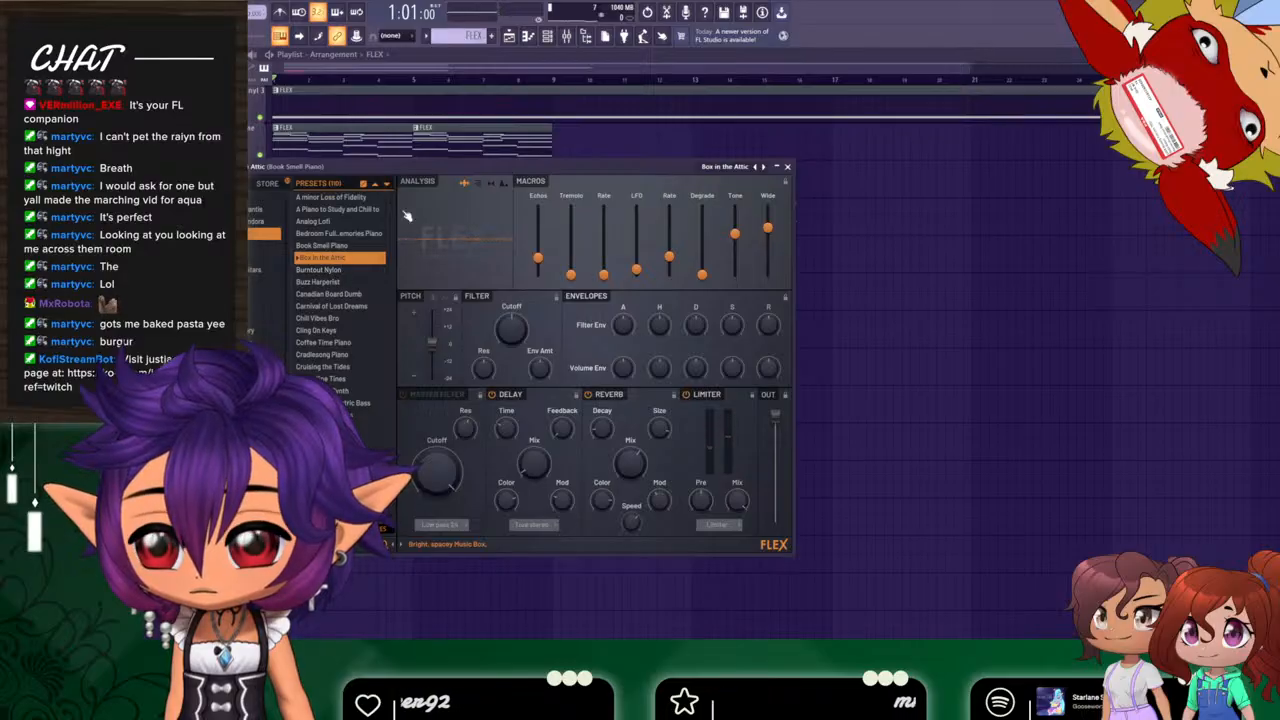
Lower the mixer fader of the new FLEX track, Box in the Attic, to roughly the Serum_x64 fader's level and return to FLEX.
click(567, 37)
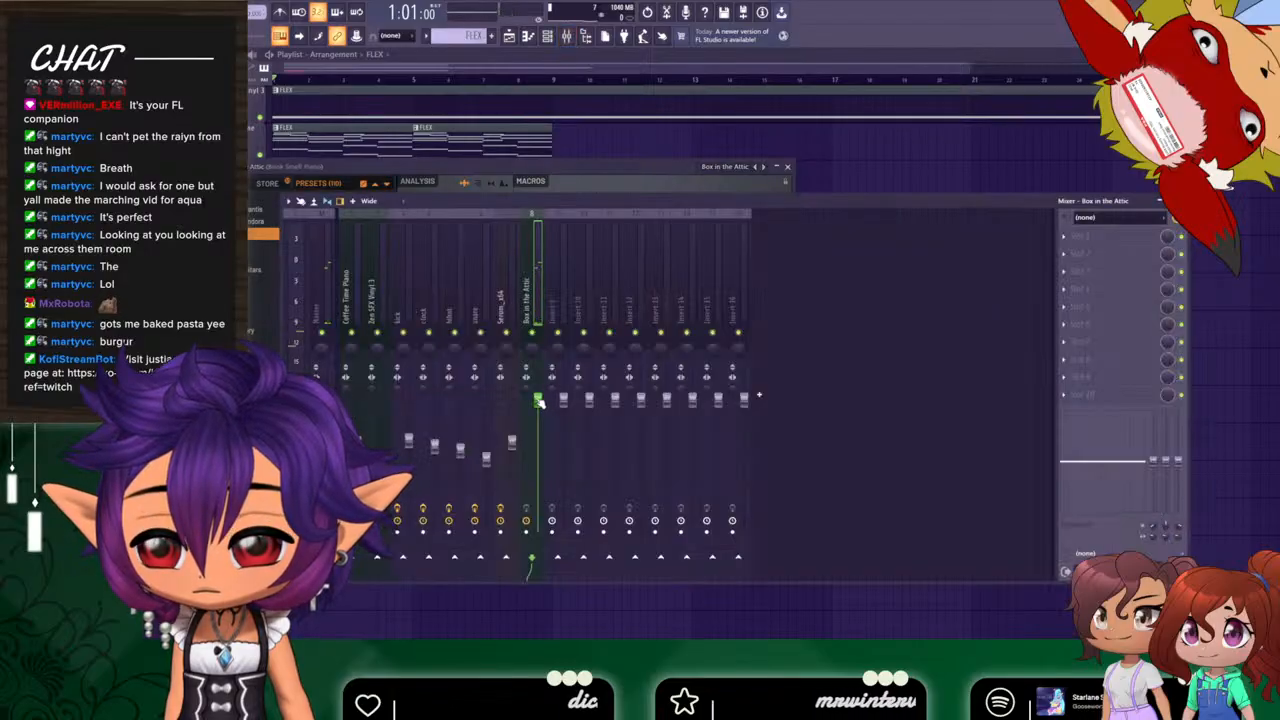
drag(538, 400, 537, 452)
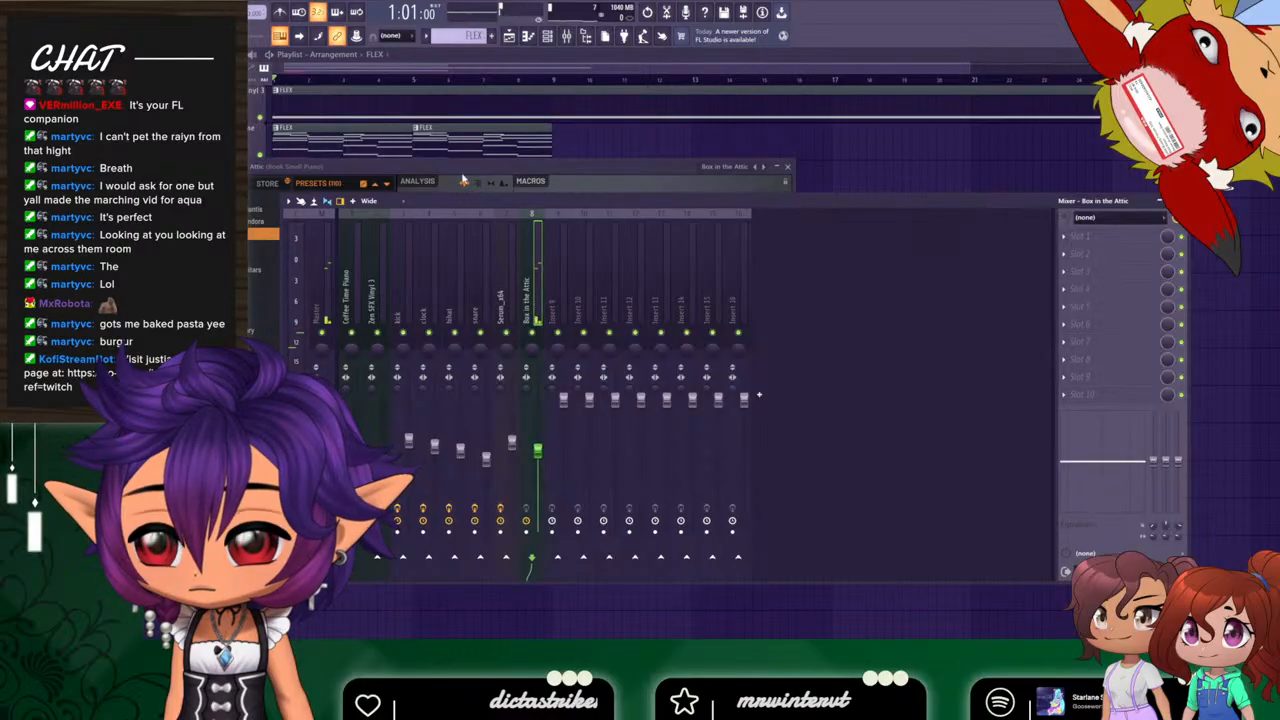
click(463, 178)
Audition the FLEX presets Burntout Nylon, Buzz Harperist, Canadian Board Dumb and Carnival of Lost Dreams.
click(320, 270)
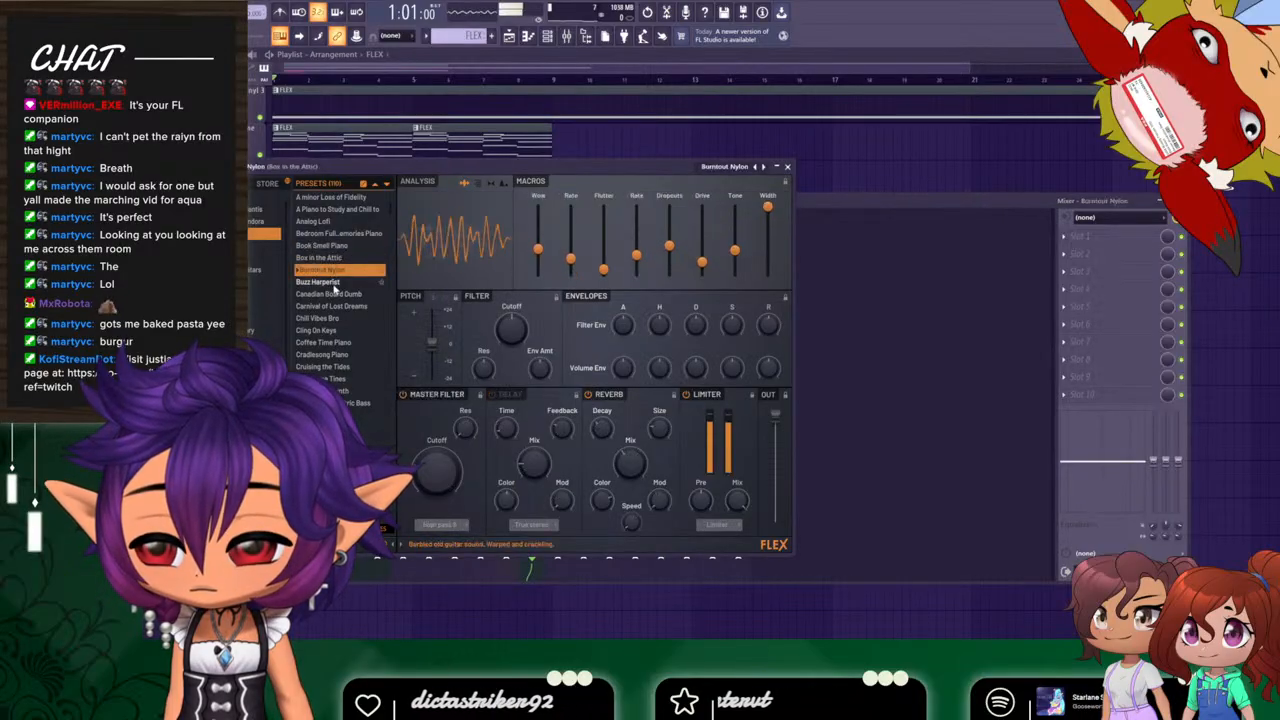
click(320, 282)
click(332, 294)
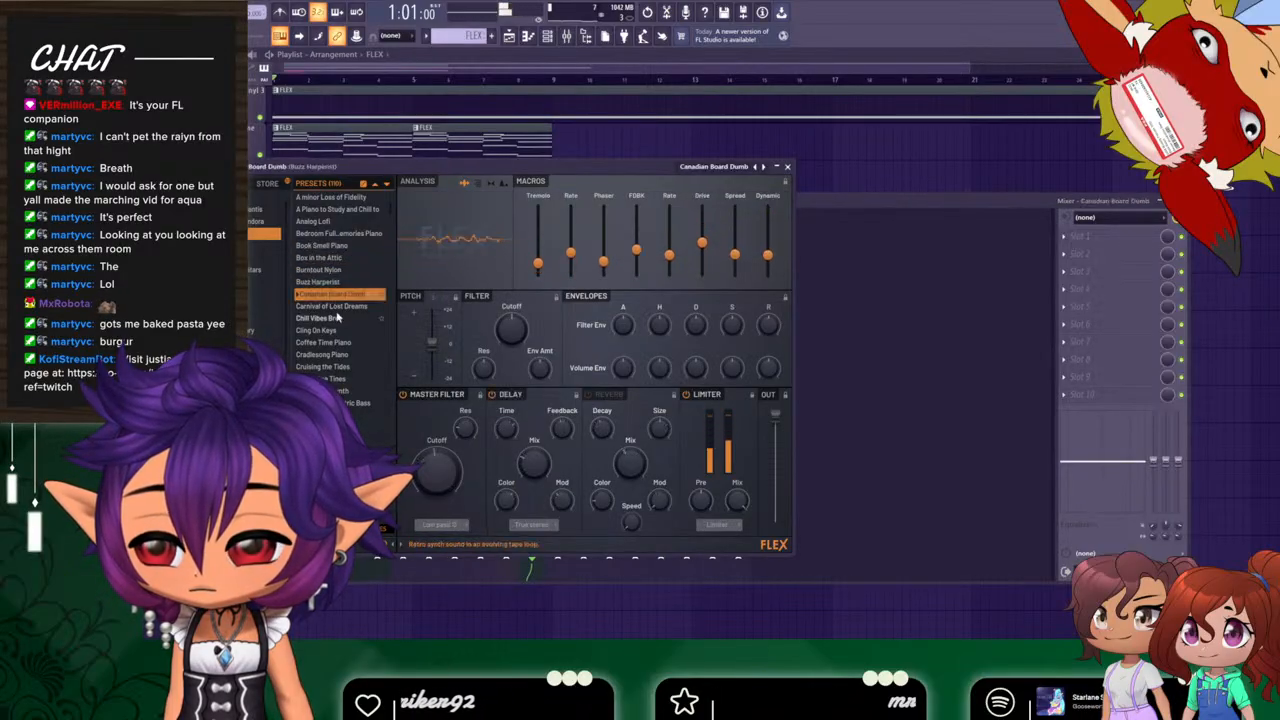
click(337, 308)
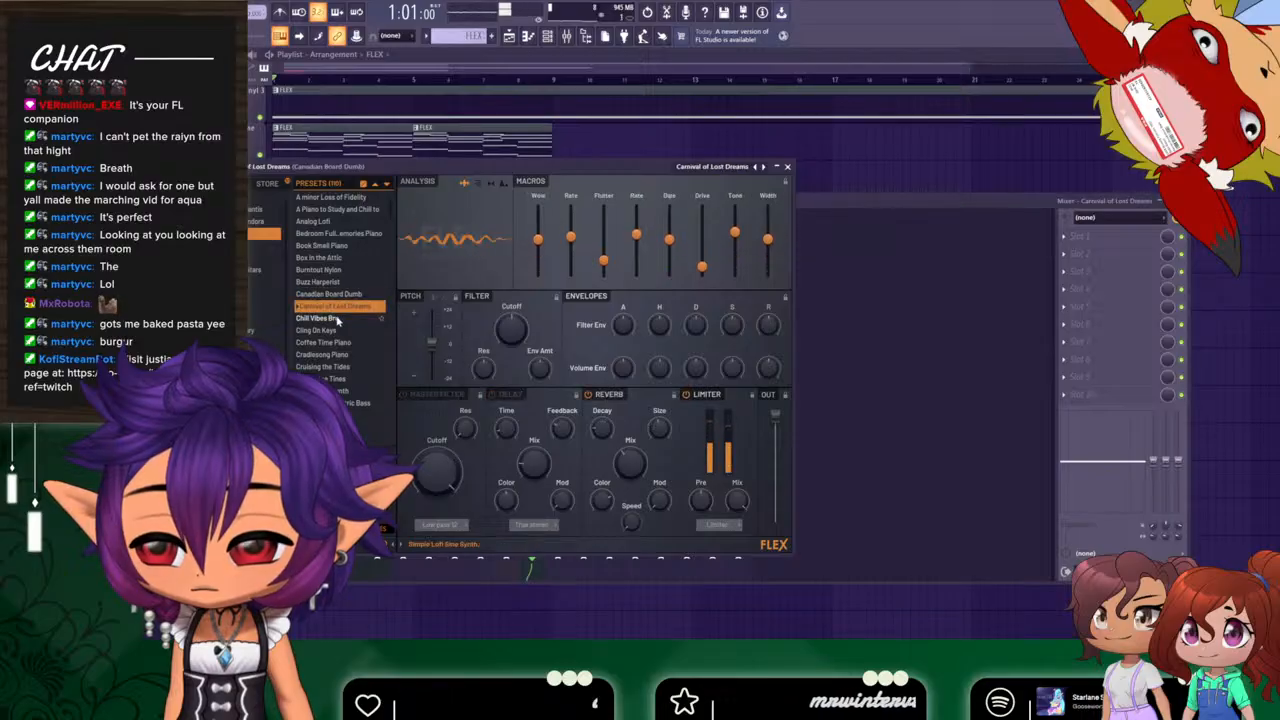
Audition the FLEX presets Chill Vibes Bro, Cling On Keys, Coffee Time Piano, Cradlesong Piano and Cruising the Tides.
click(336, 318)
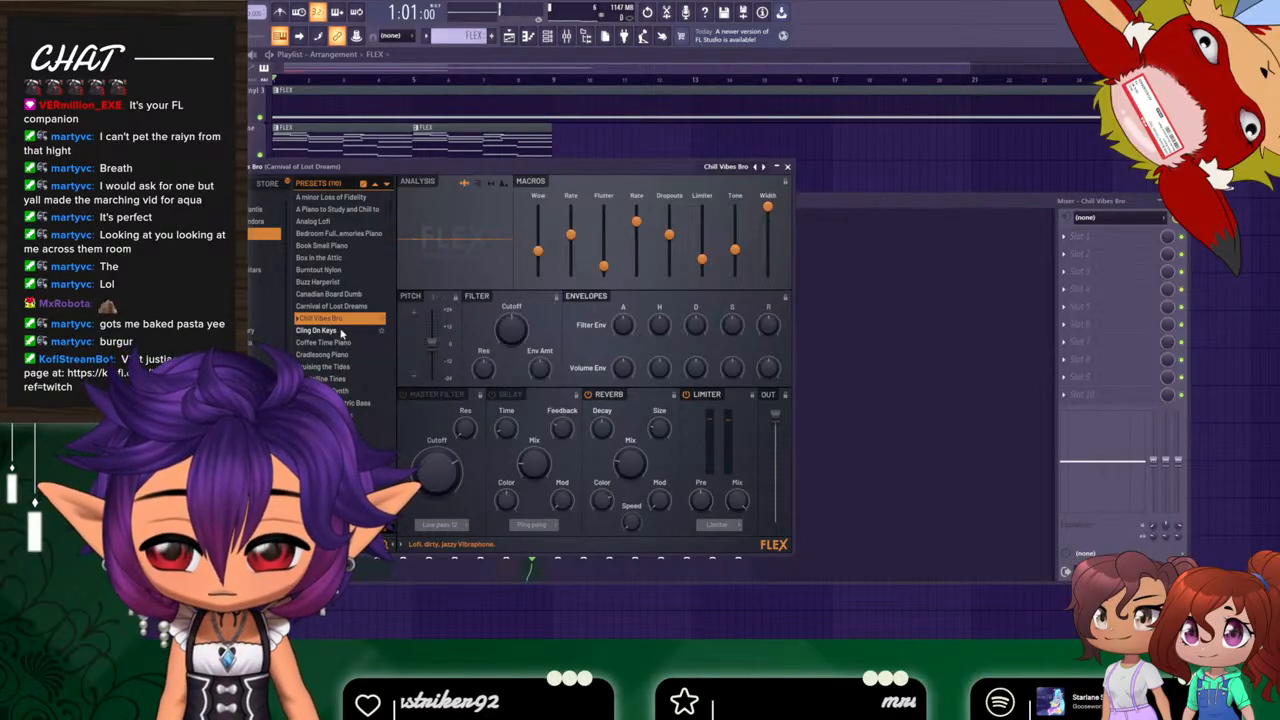
click(340, 331)
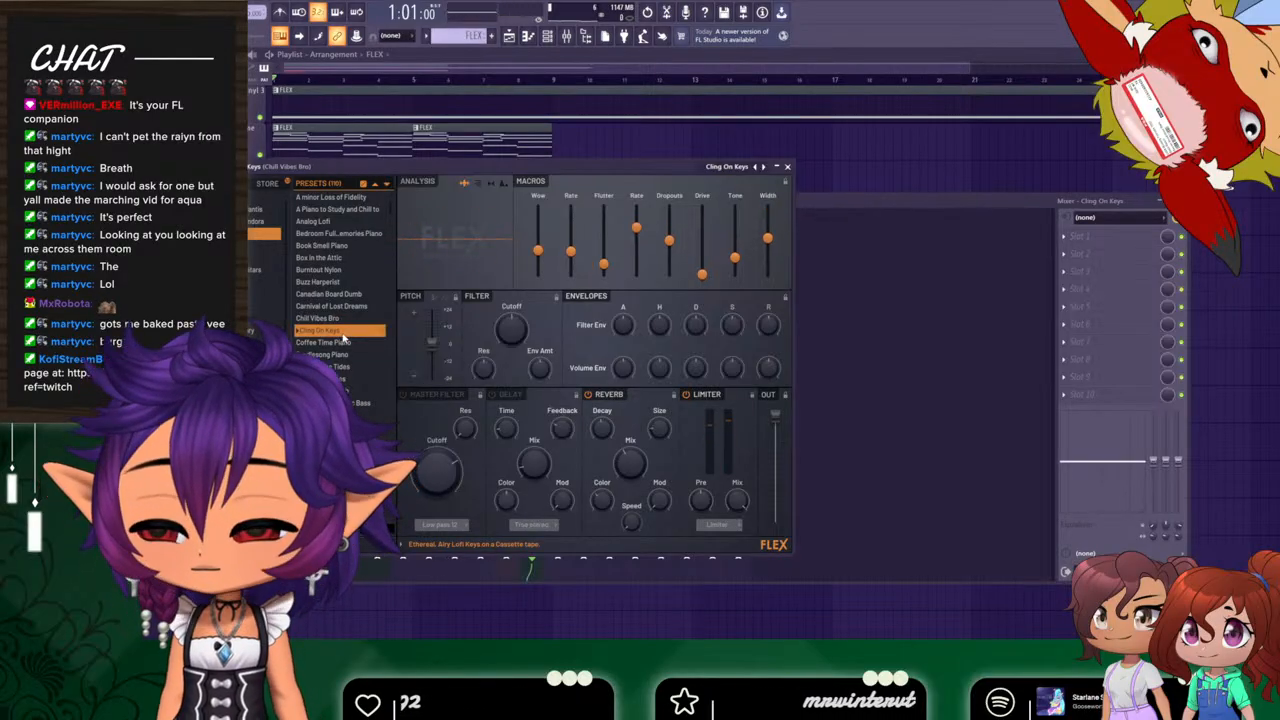
click(340, 342)
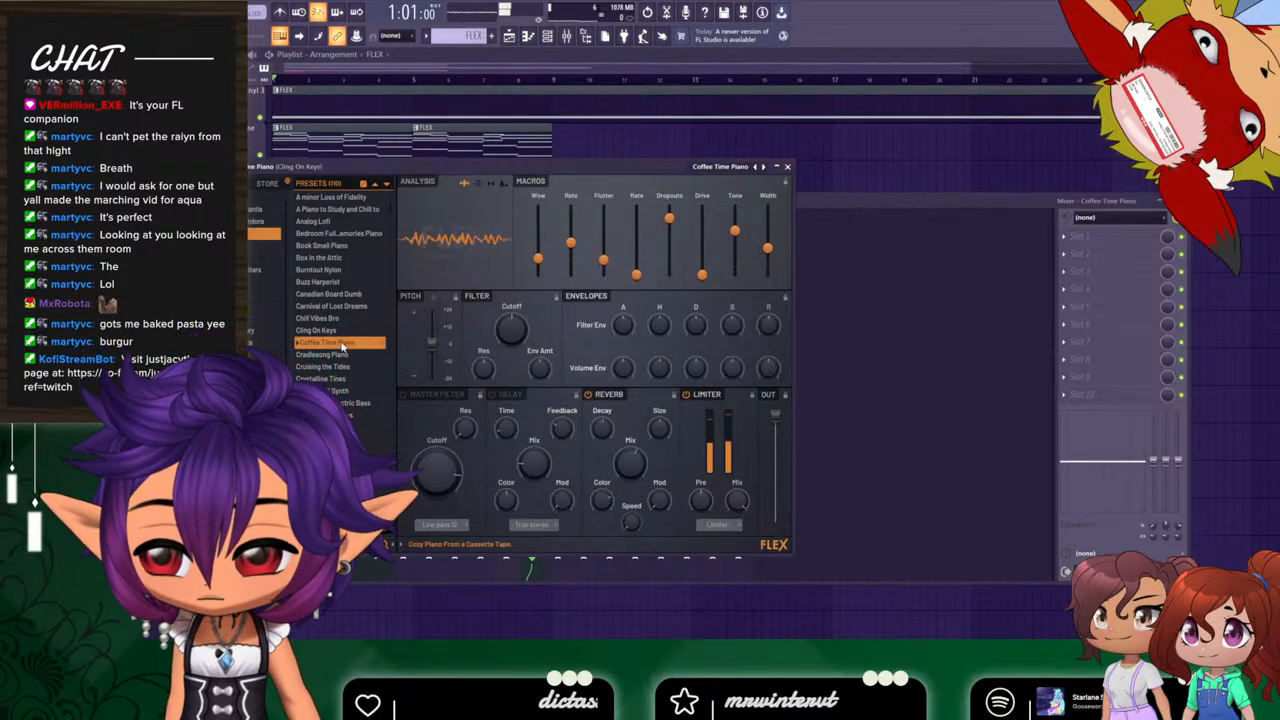
click(337, 355)
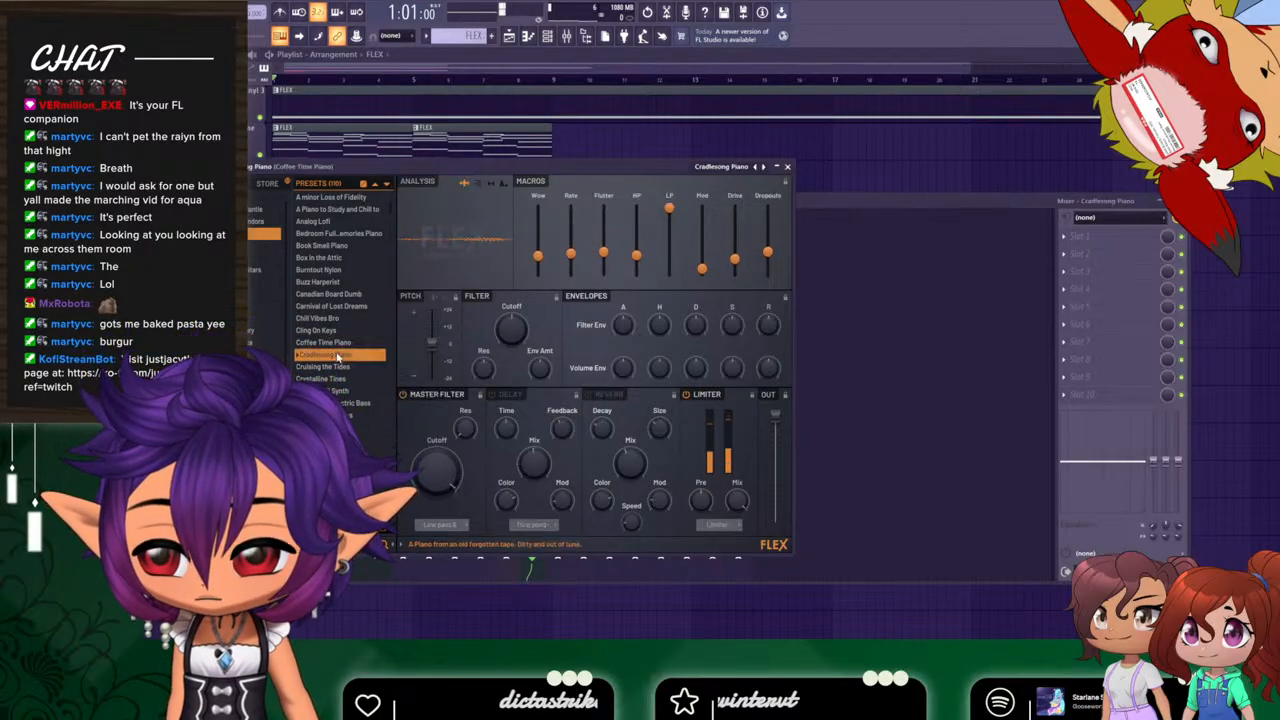
click(334, 367)
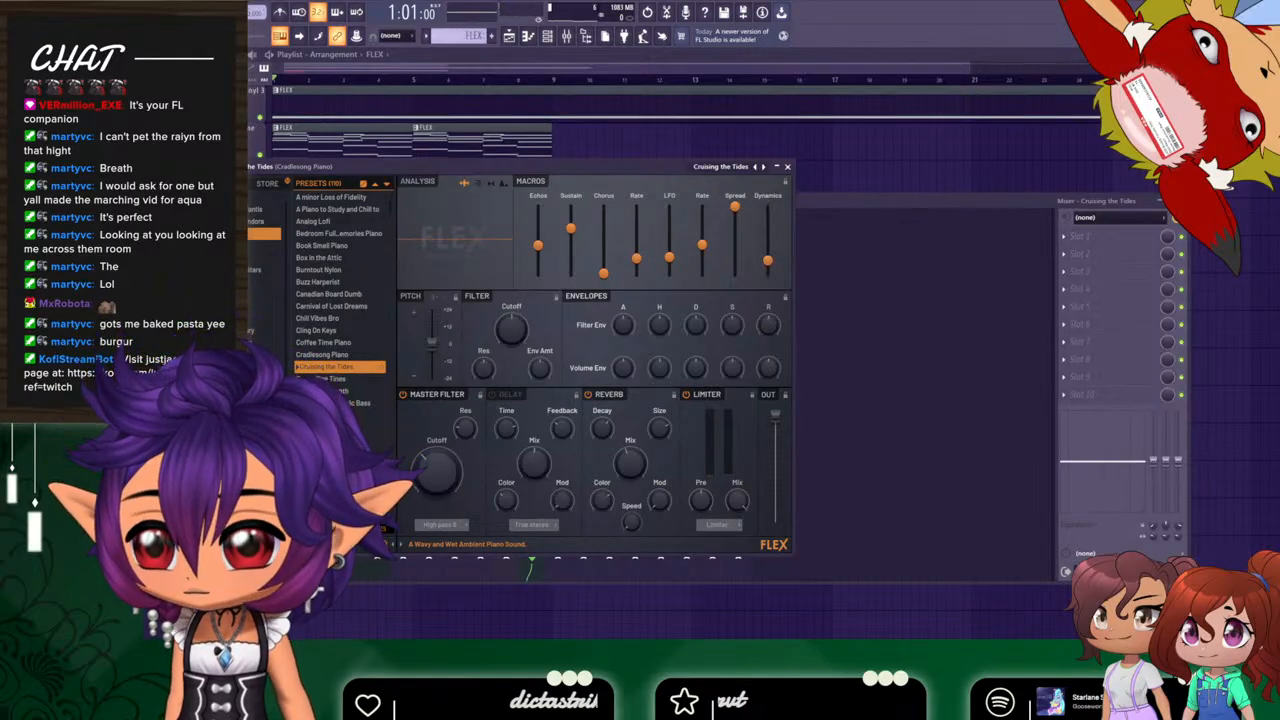
Play the arrangement in the playlist and move the Serum_x64 clip to start at bar 9.
click(335, 67)
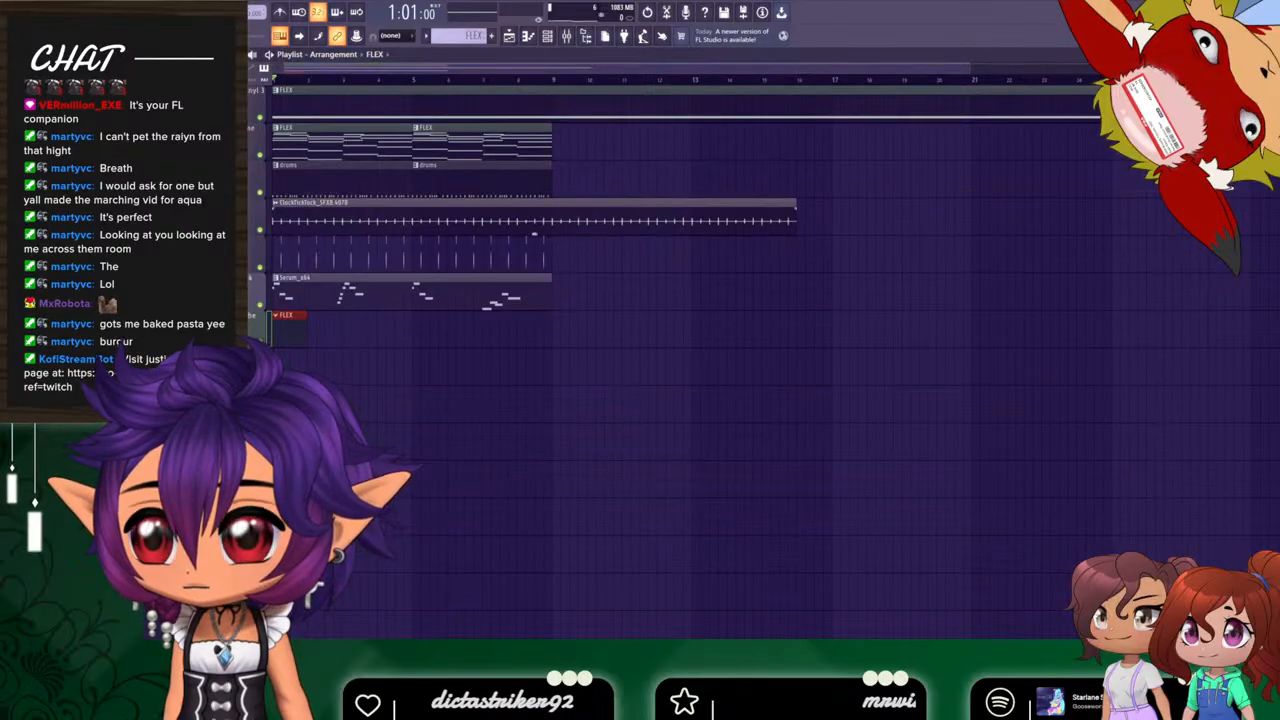
key(space)
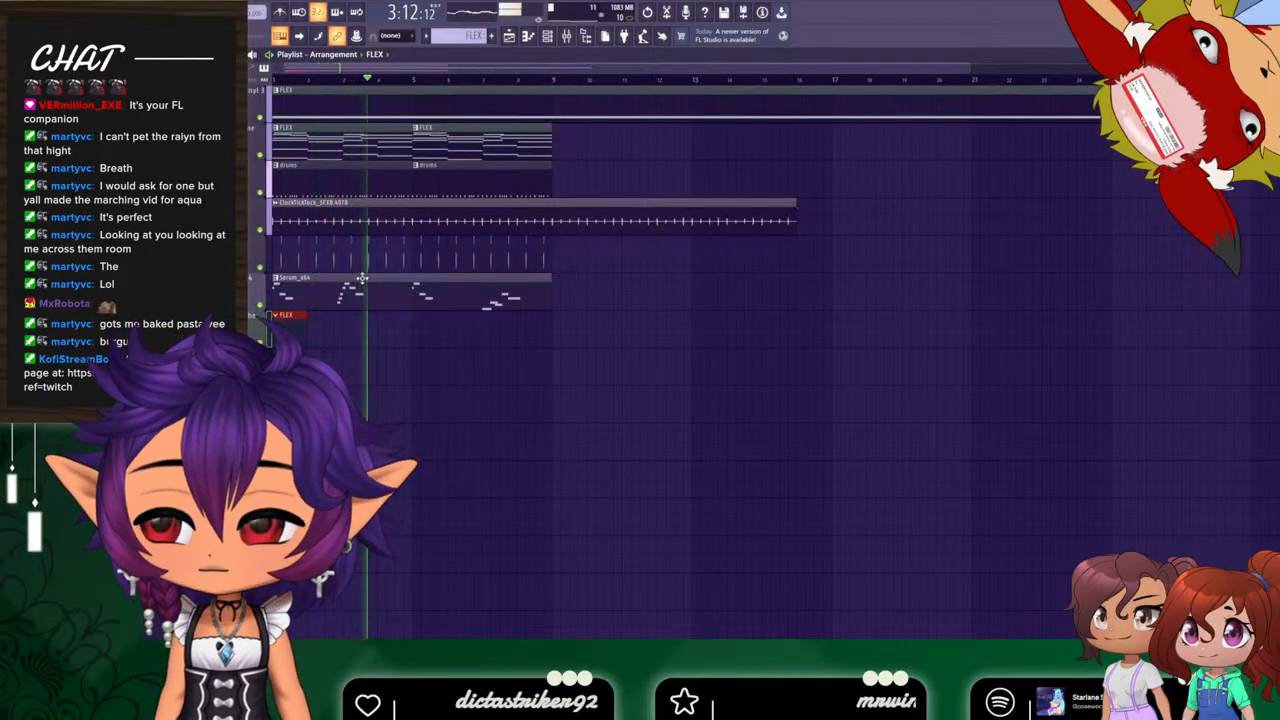
key(space)
drag(360, 297, 640, 298)
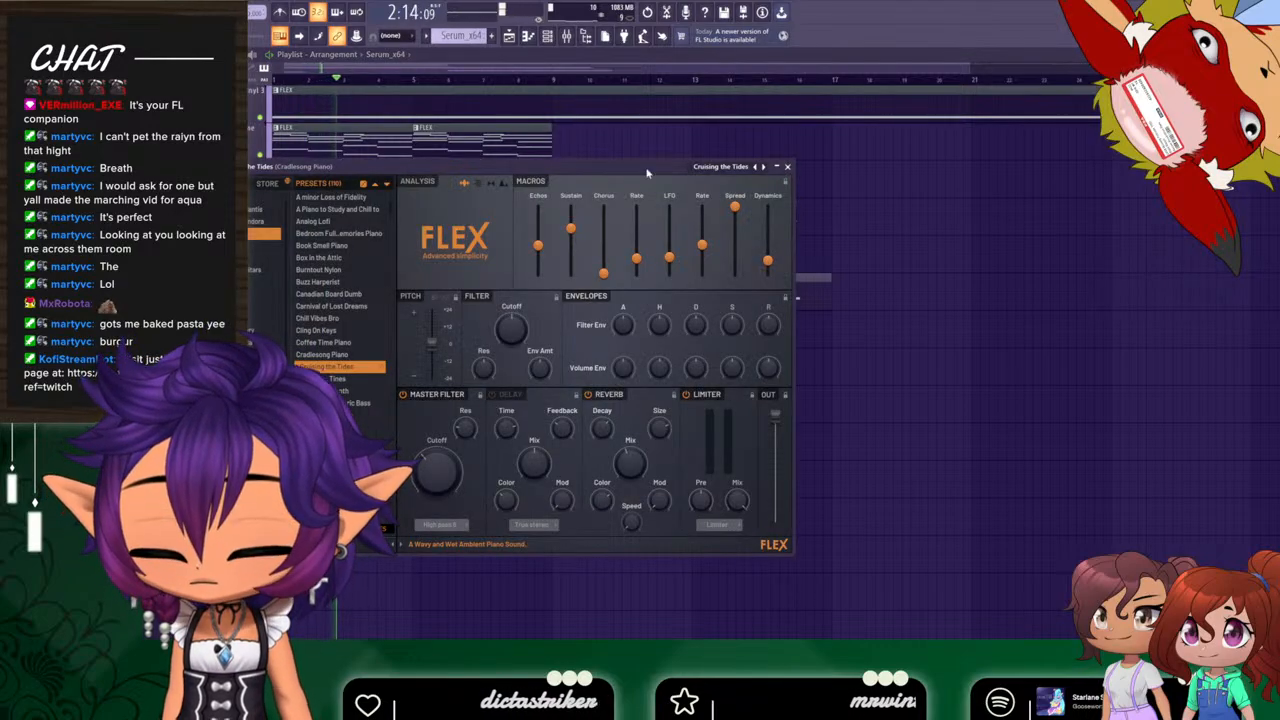
Play the arrangement without the Serum melody and move the Serum_x64 clip back to start at bar 1.
click(787, 167)
double_click(287, 331)
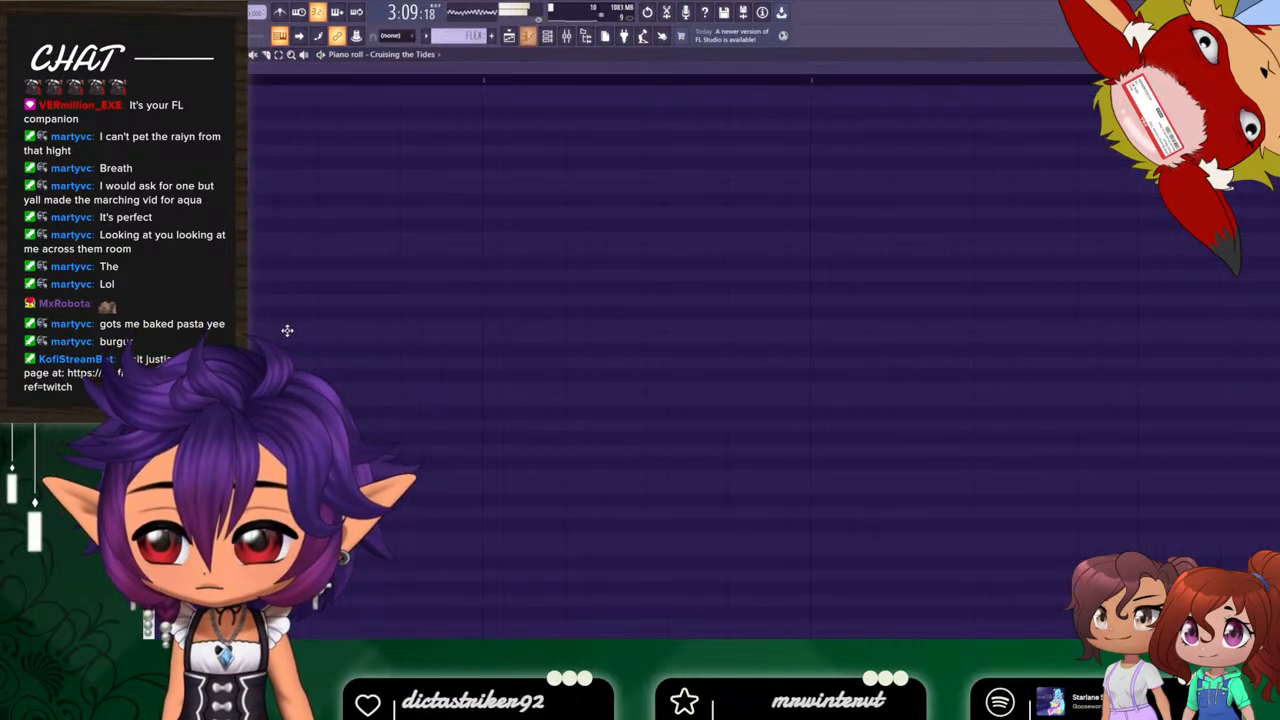
key(space)
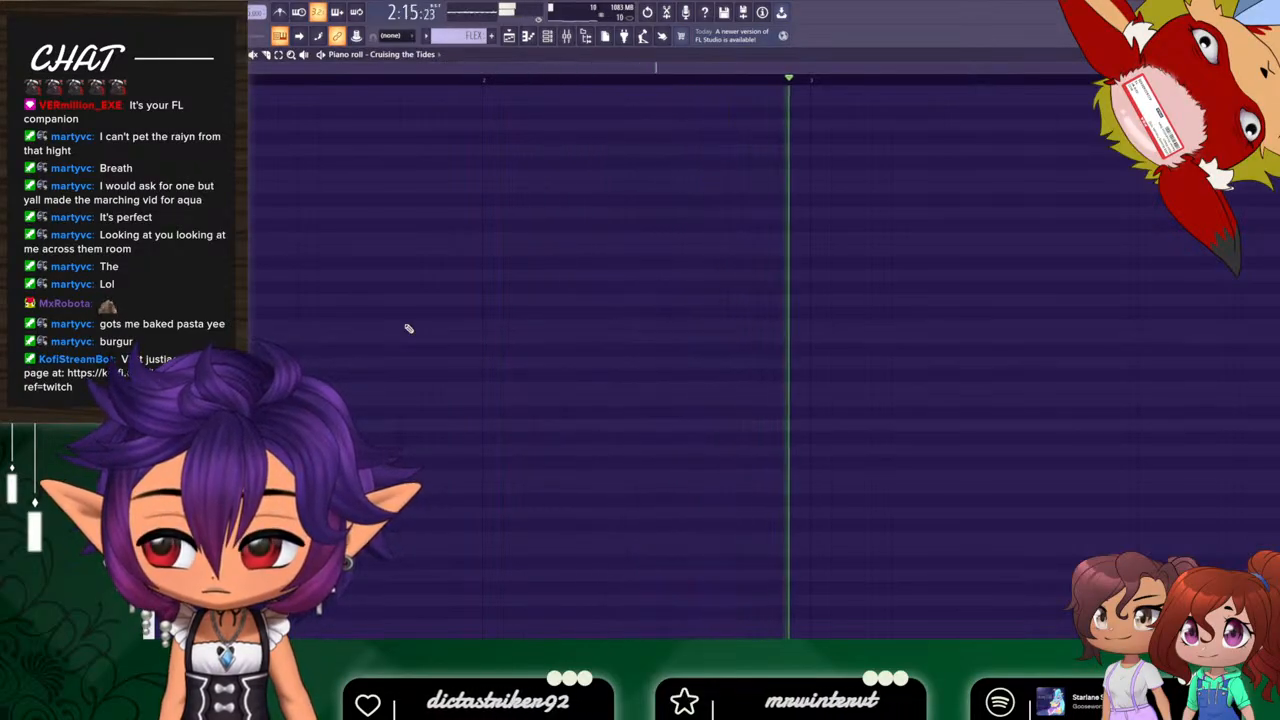
key(space)
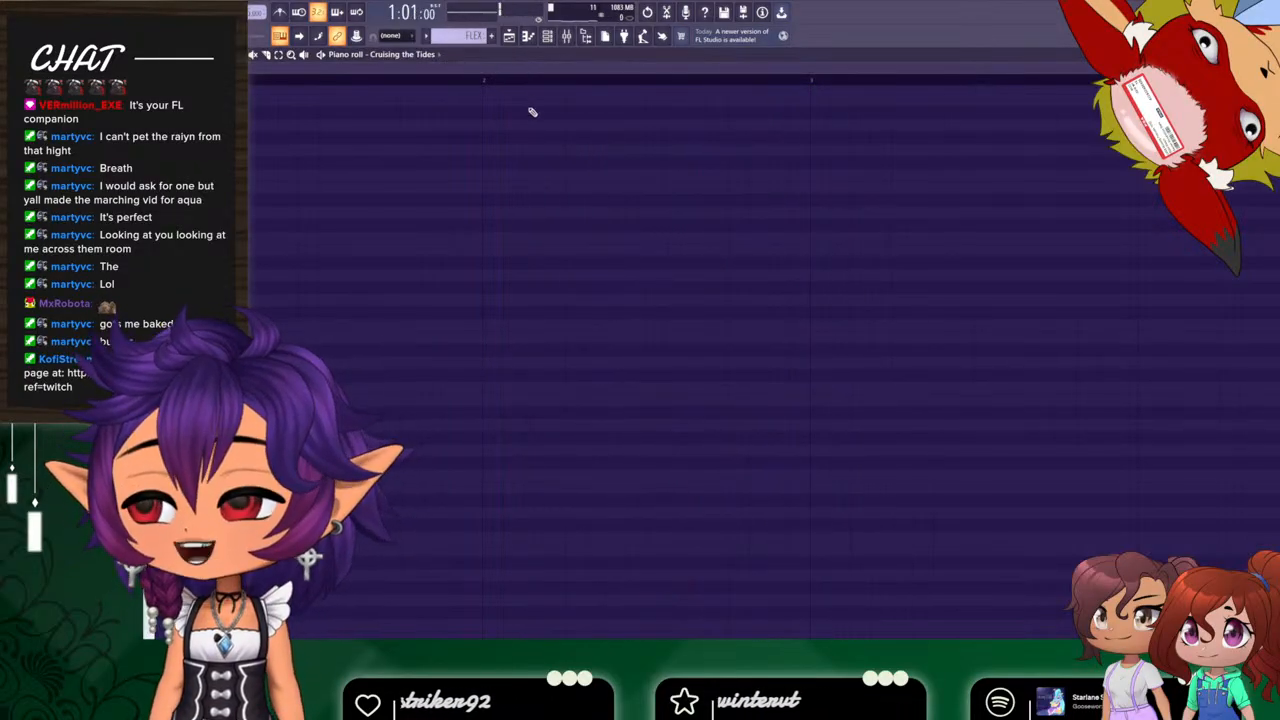
click(509, 40)
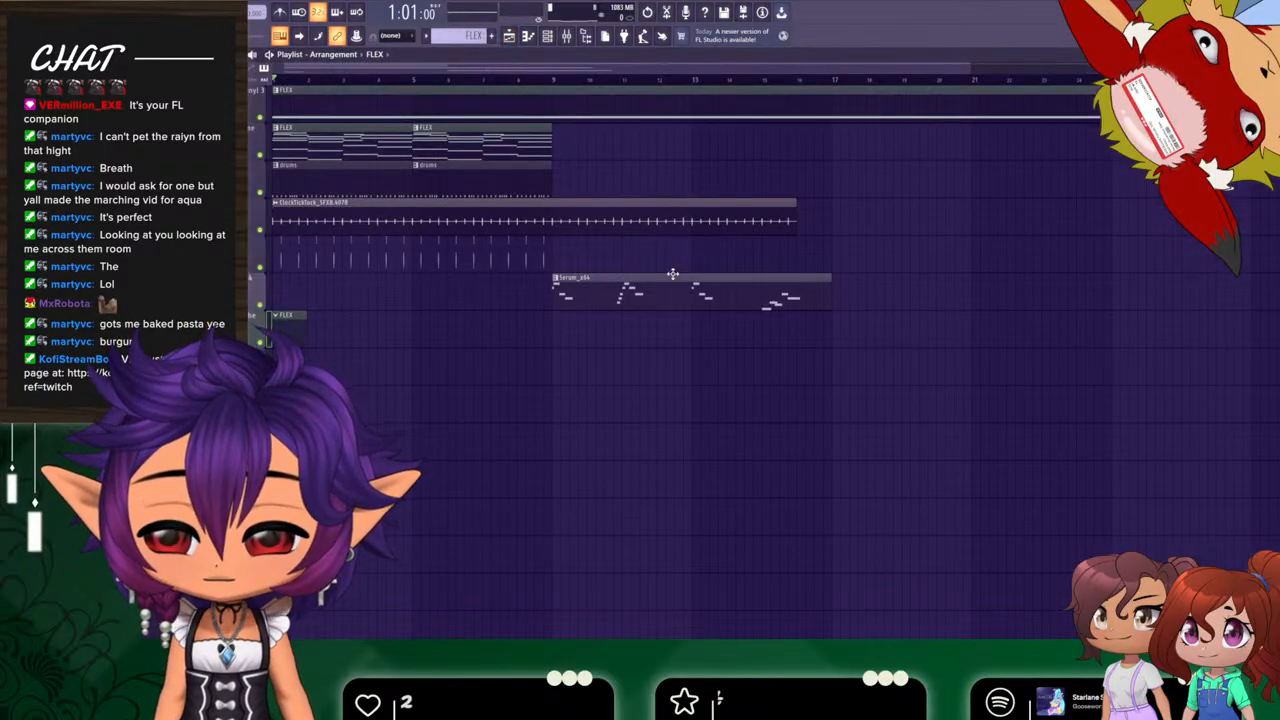
drag(673, 273, 393, 273)
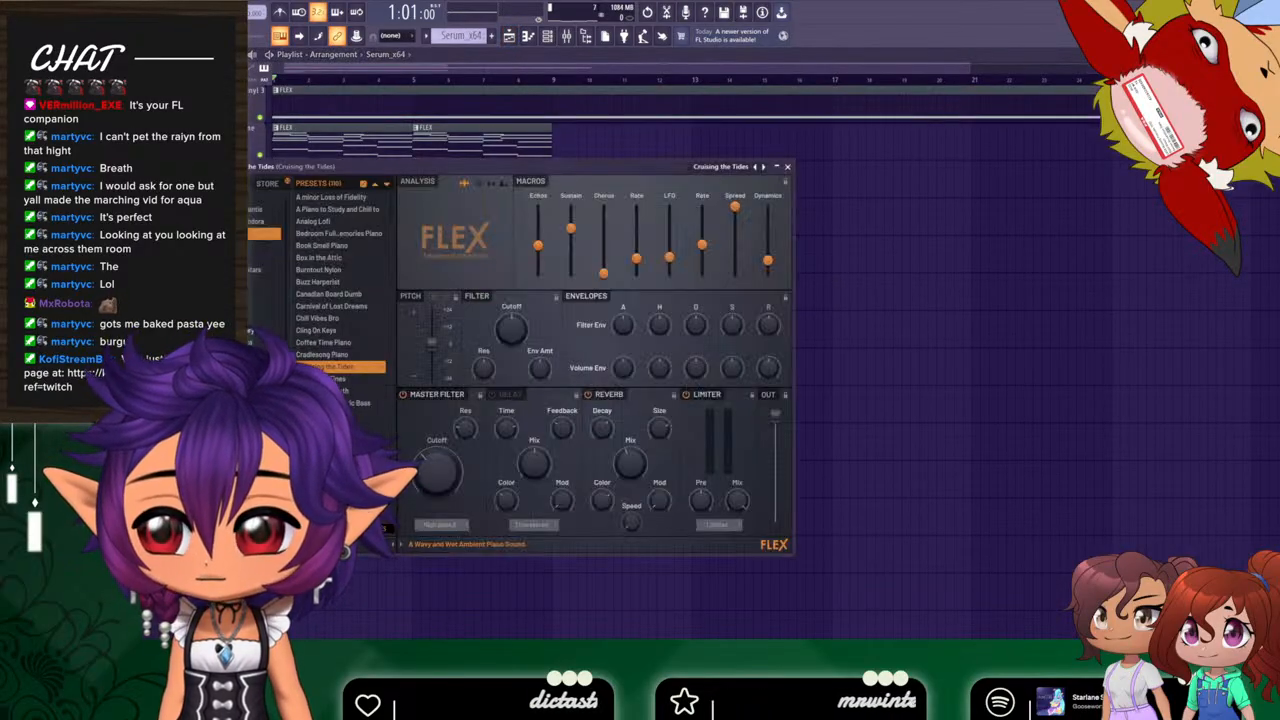
Audition the FLEX presets Cruising the Tides, Crystalline Tines and Cutesy Lofi Synth, and load Dark Muted Electric Bass.
click(345, 366)
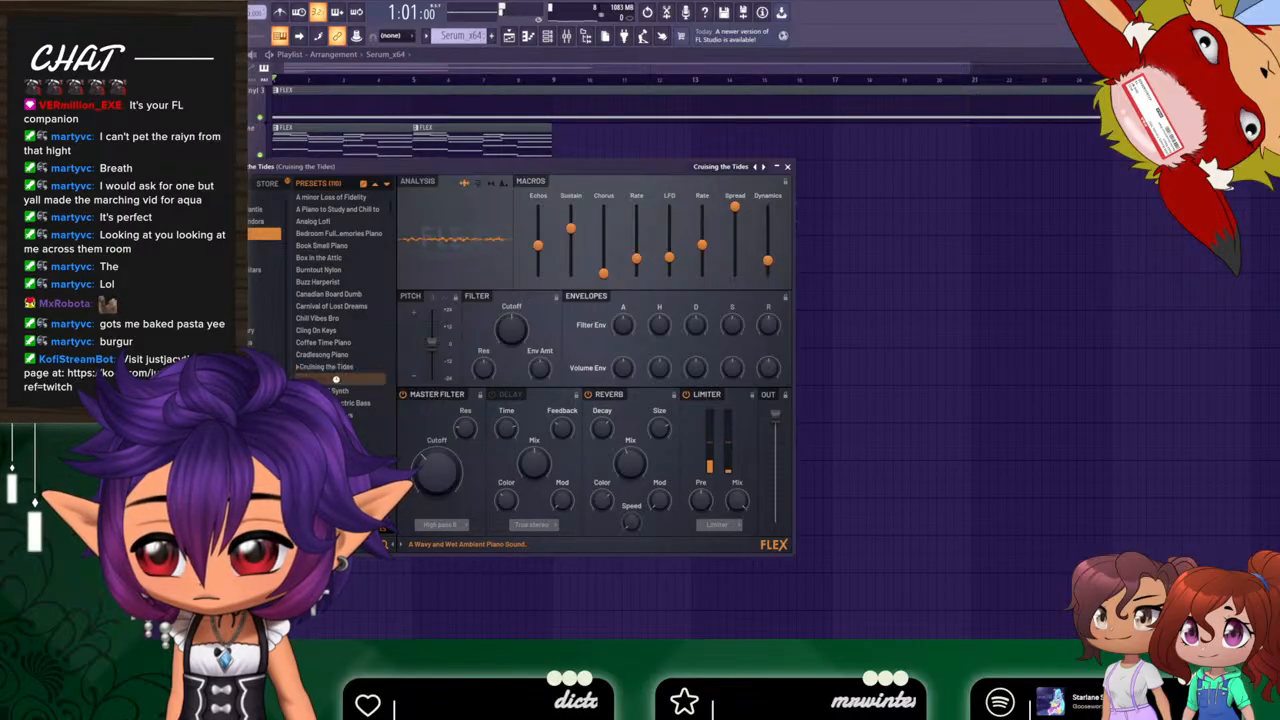
click(336, 379)
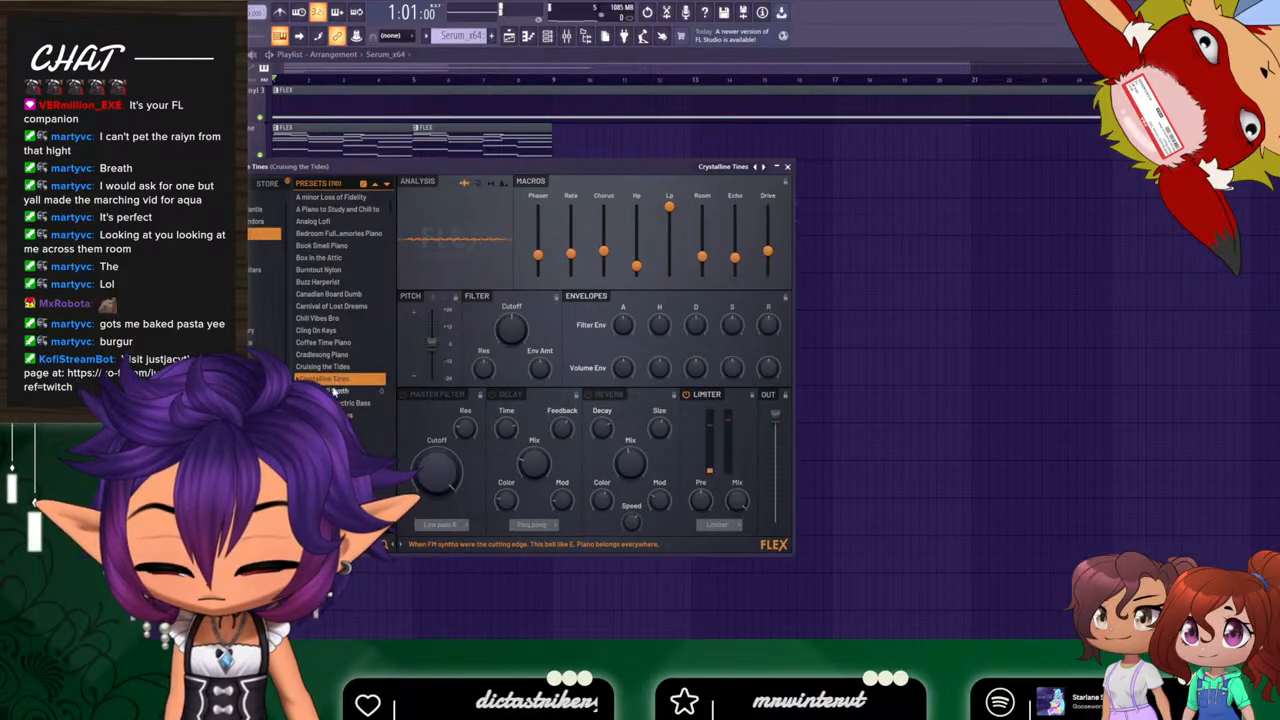
click(334, 390)
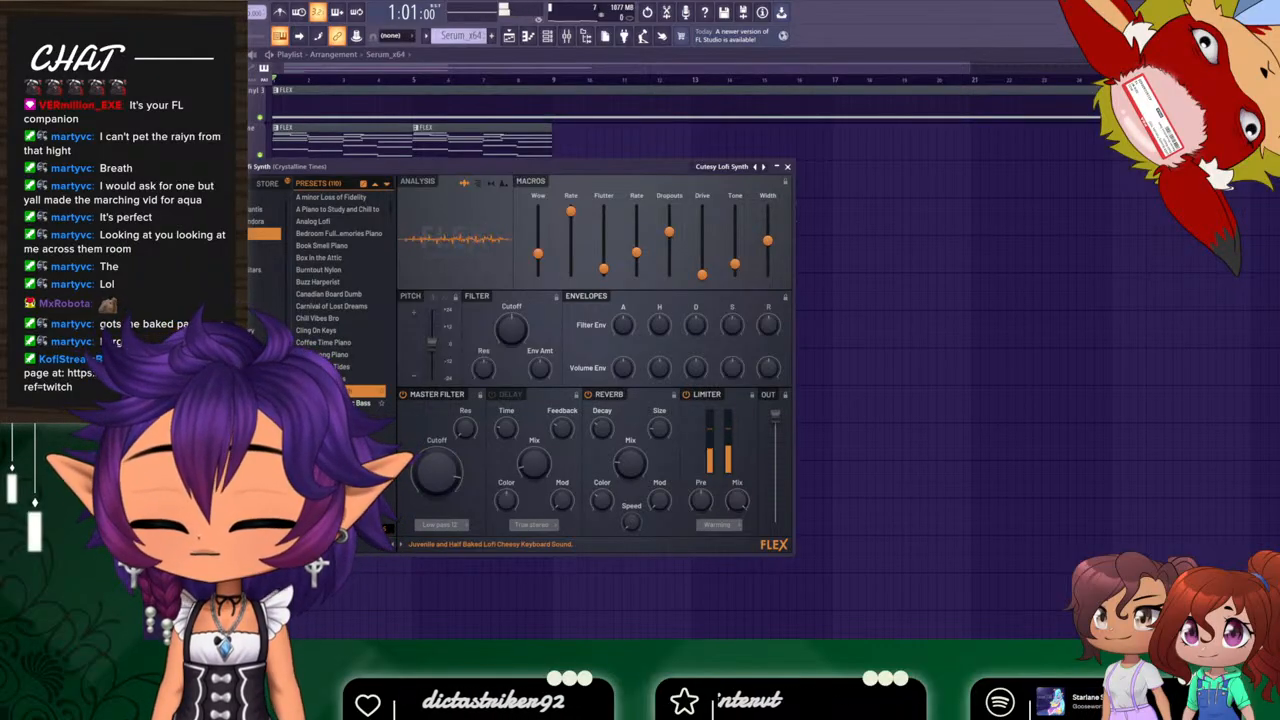
click(345, 403)
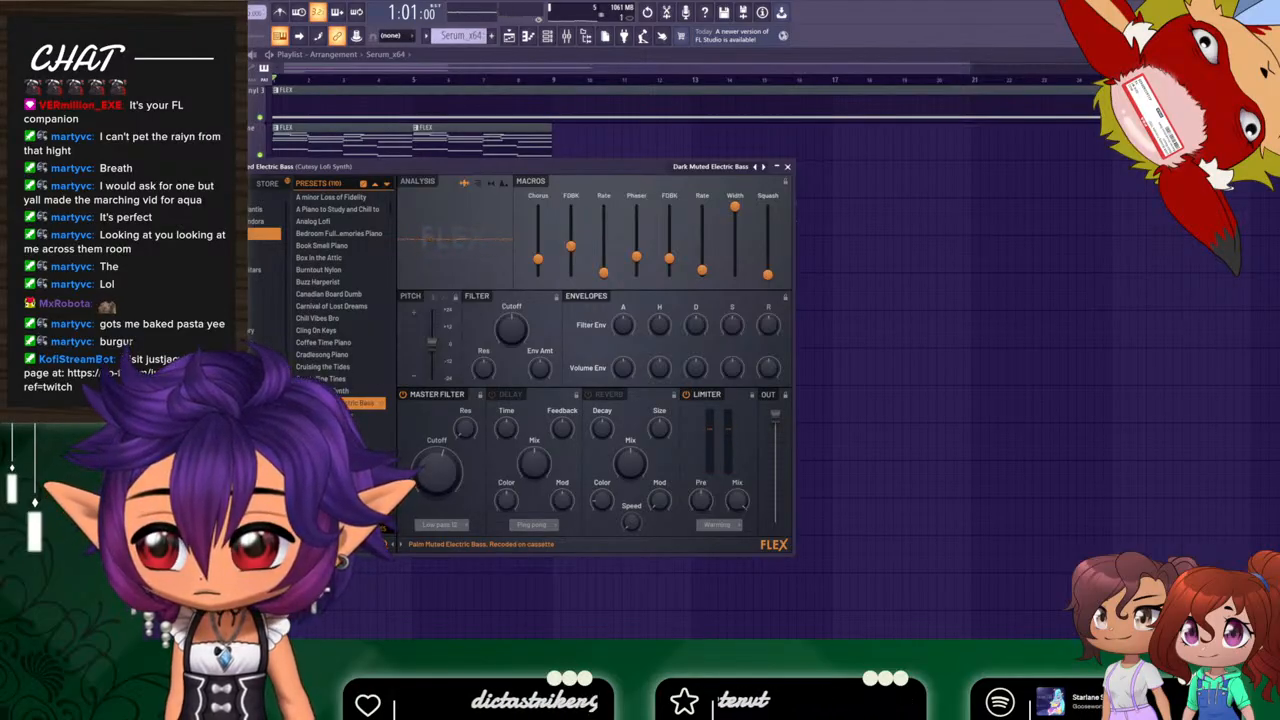
Select and copy the two lowest note lines of the chords in the Coffee Time Piano piano roll.
click(305, 133)
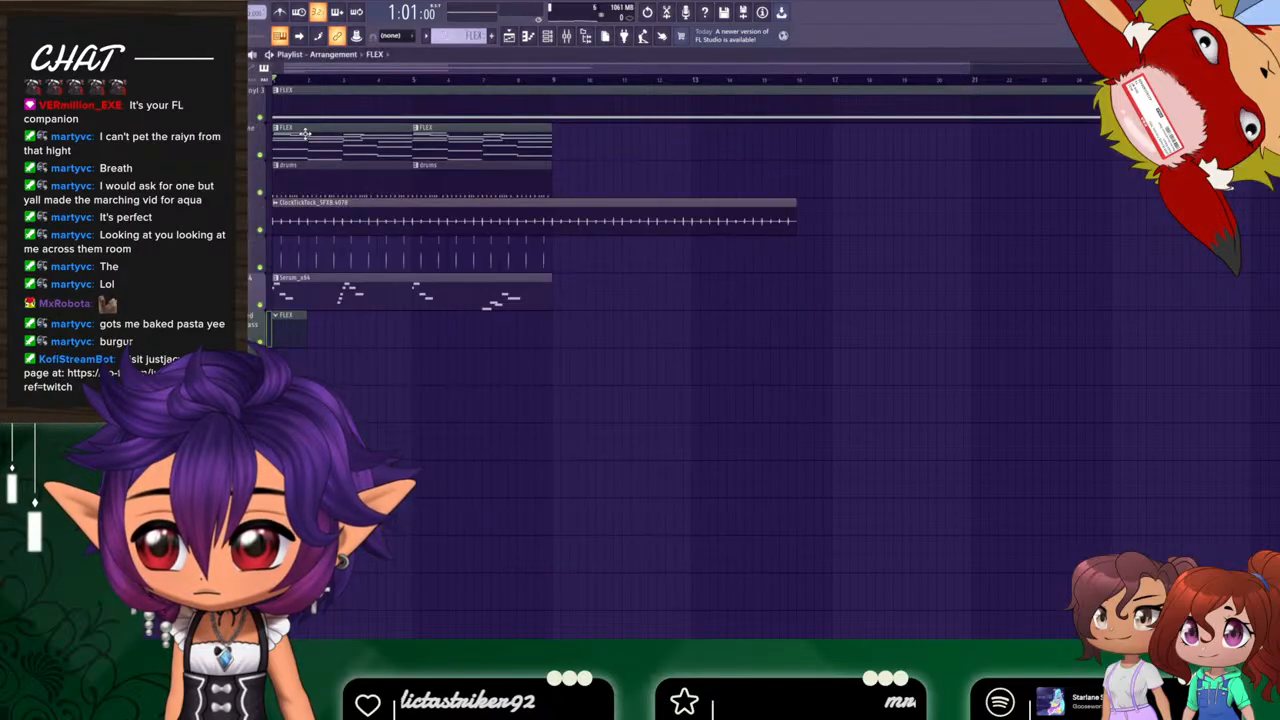
double_click(305, 133)
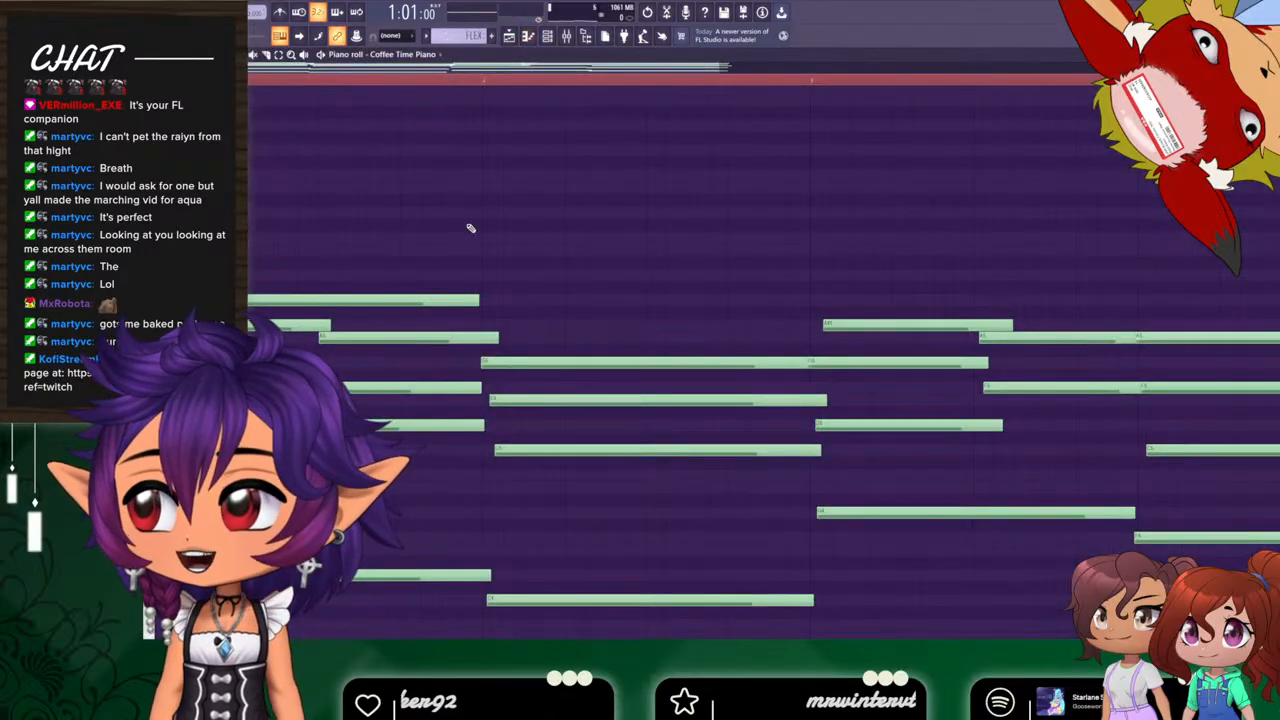
scroll(471, 230, down, 4)
drag(730, 67, 1125, 67)
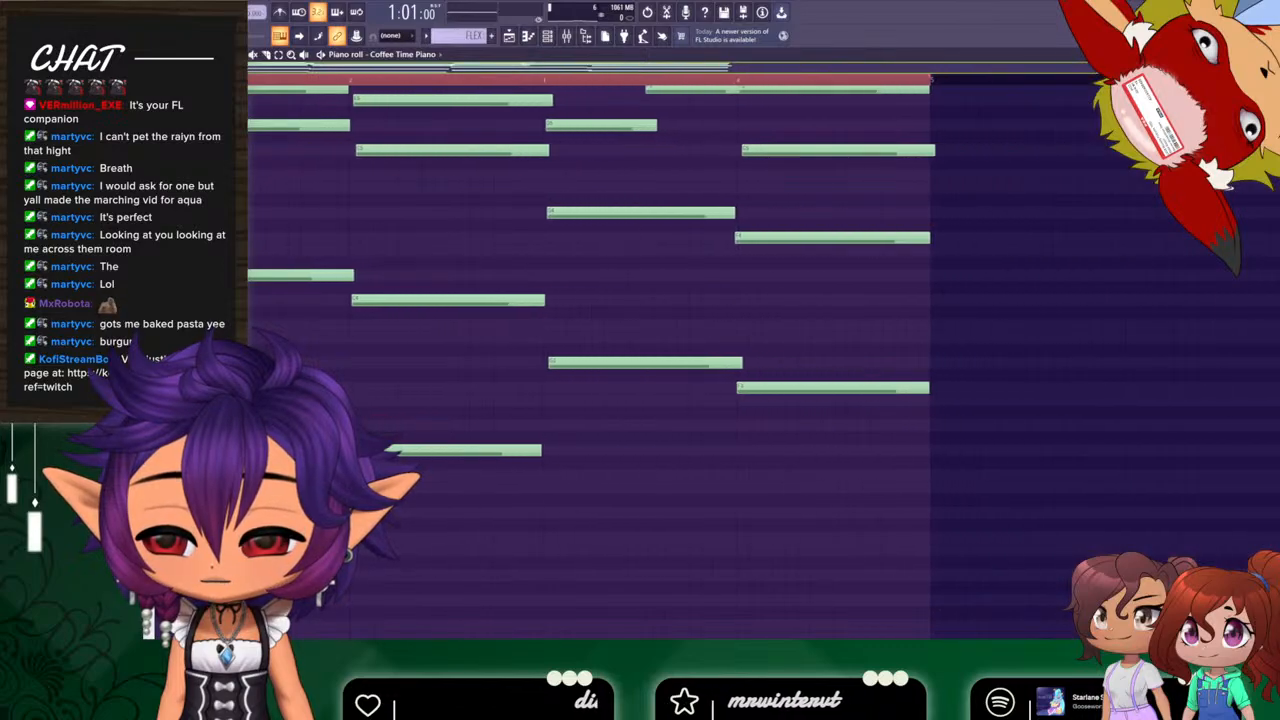
scroll(800, 448, down, 3)
drag(872, 478, 250, 170)
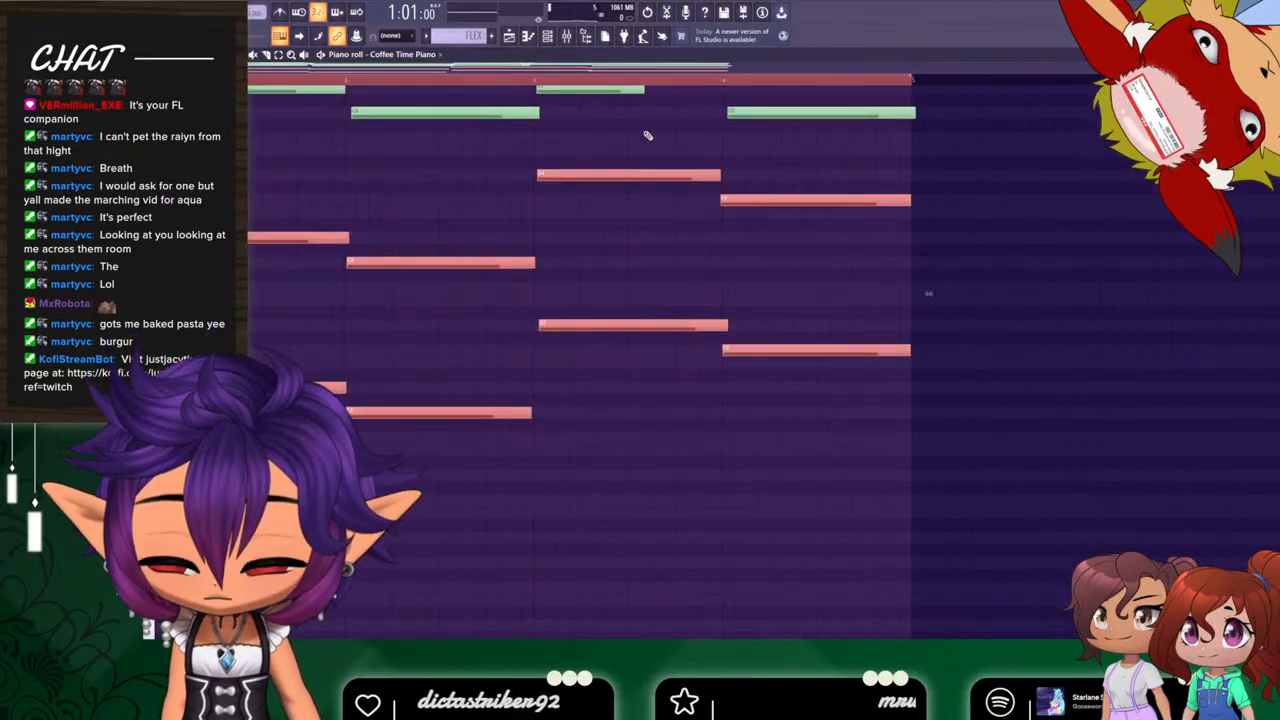
Paste the copied notes into the Dark Muted Electric Bass piano roll and move them to start at bar 1.
click(508, 37)
double_click(285, 333)
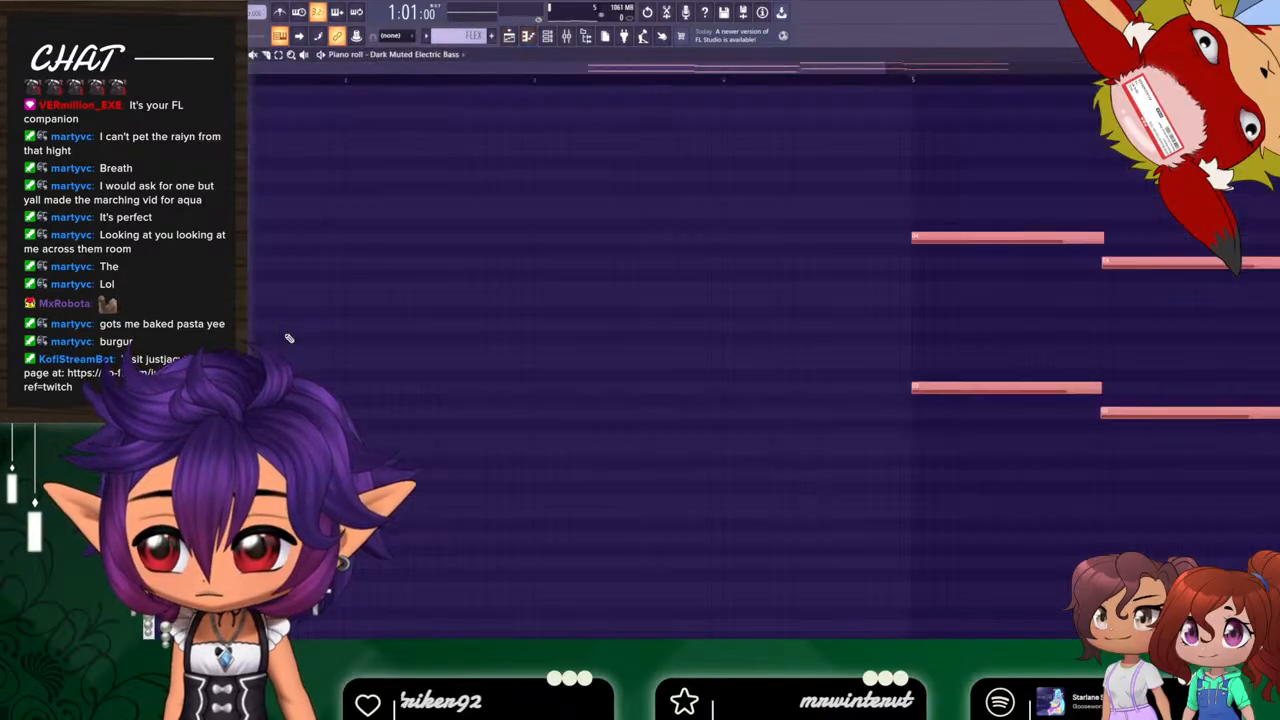
drag(1014, 238, 256, 243)
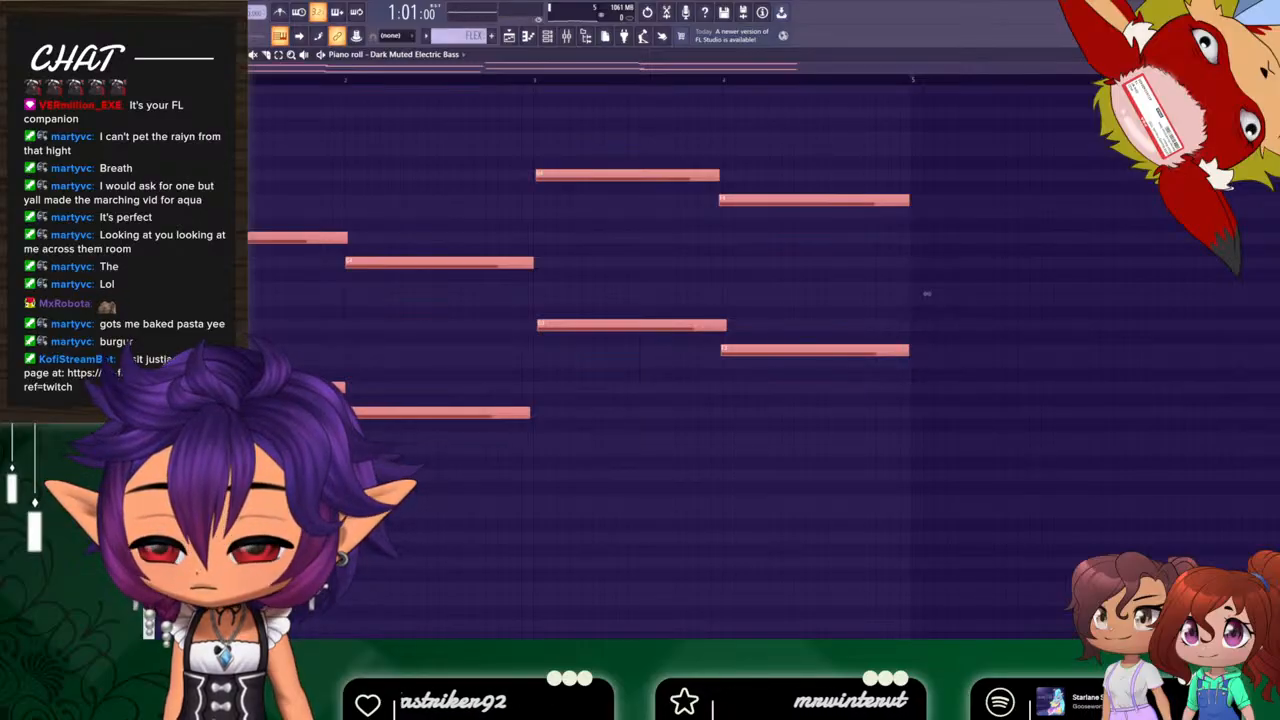
Delete the four upper-octave notes from the bass pattern and play back the remaining low notes.
right_click(286, 227)
right_click(300, 238)
right_click(430, 262)
right_click(655, 176)
right_click(770, 200)
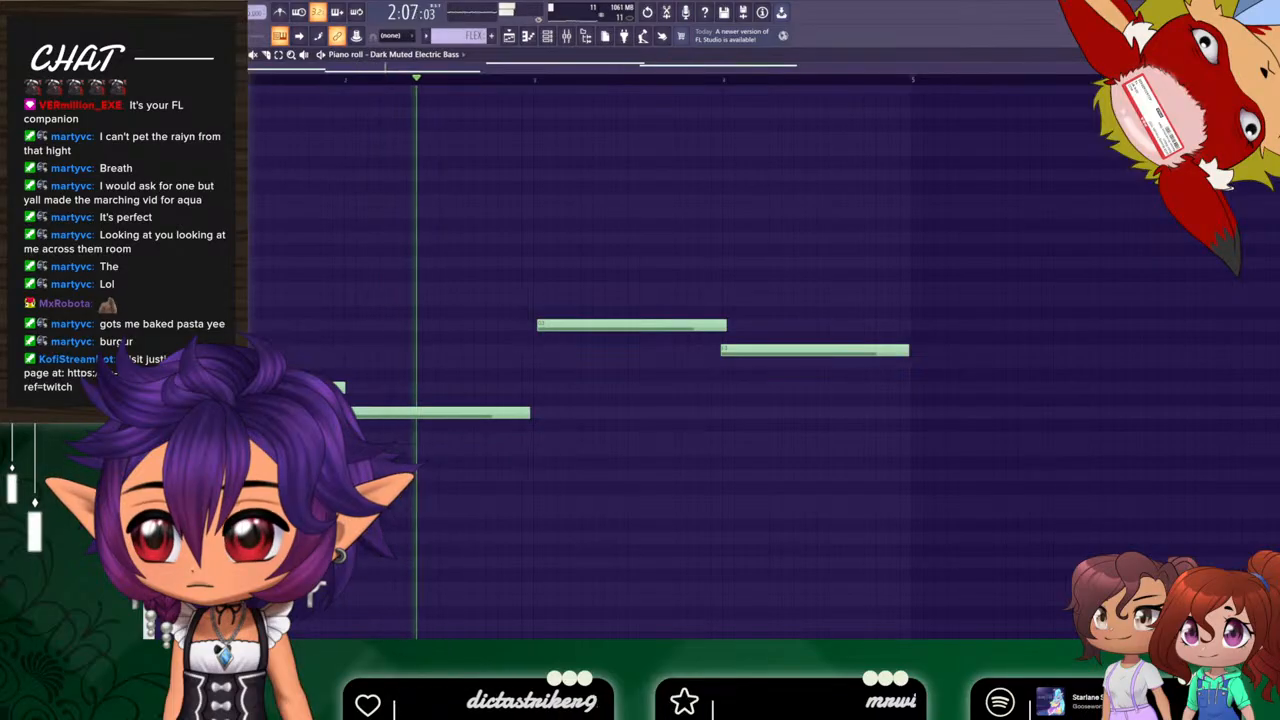
key(space)
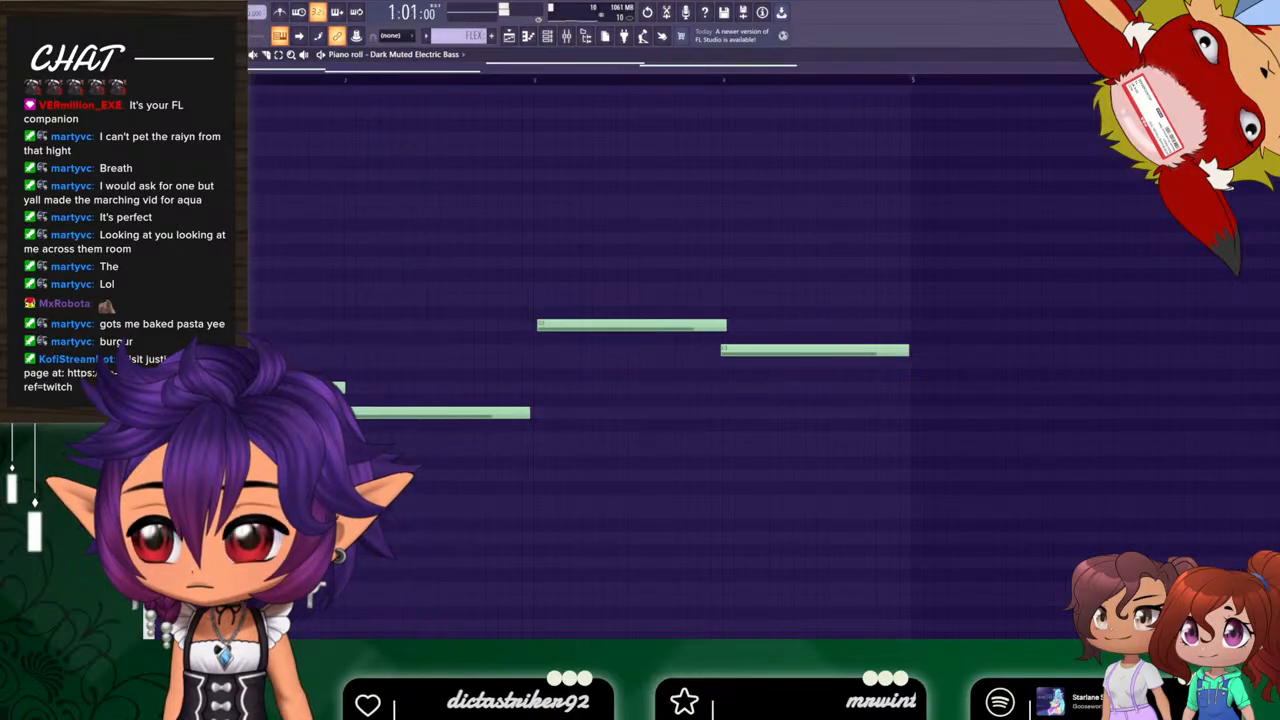
Check the bass pattern in the channel rack and playlist, and play it back on its own.
click(548, 36)
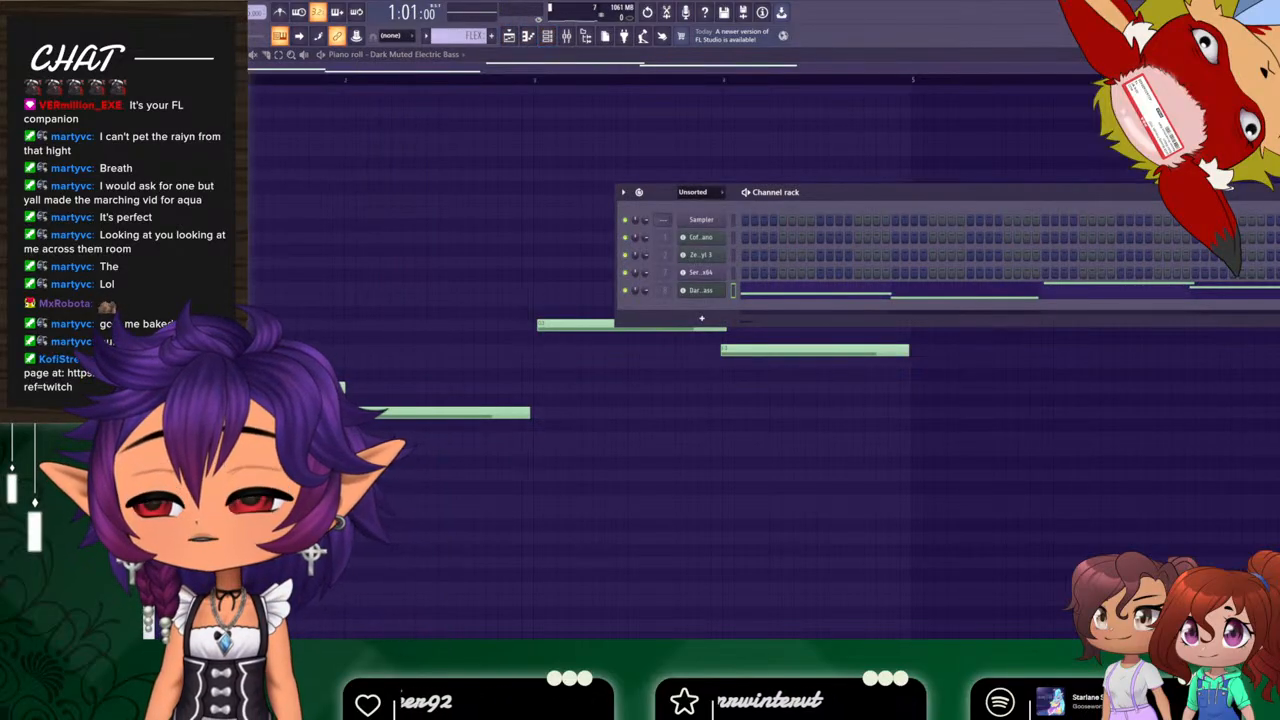
click(509, 36)
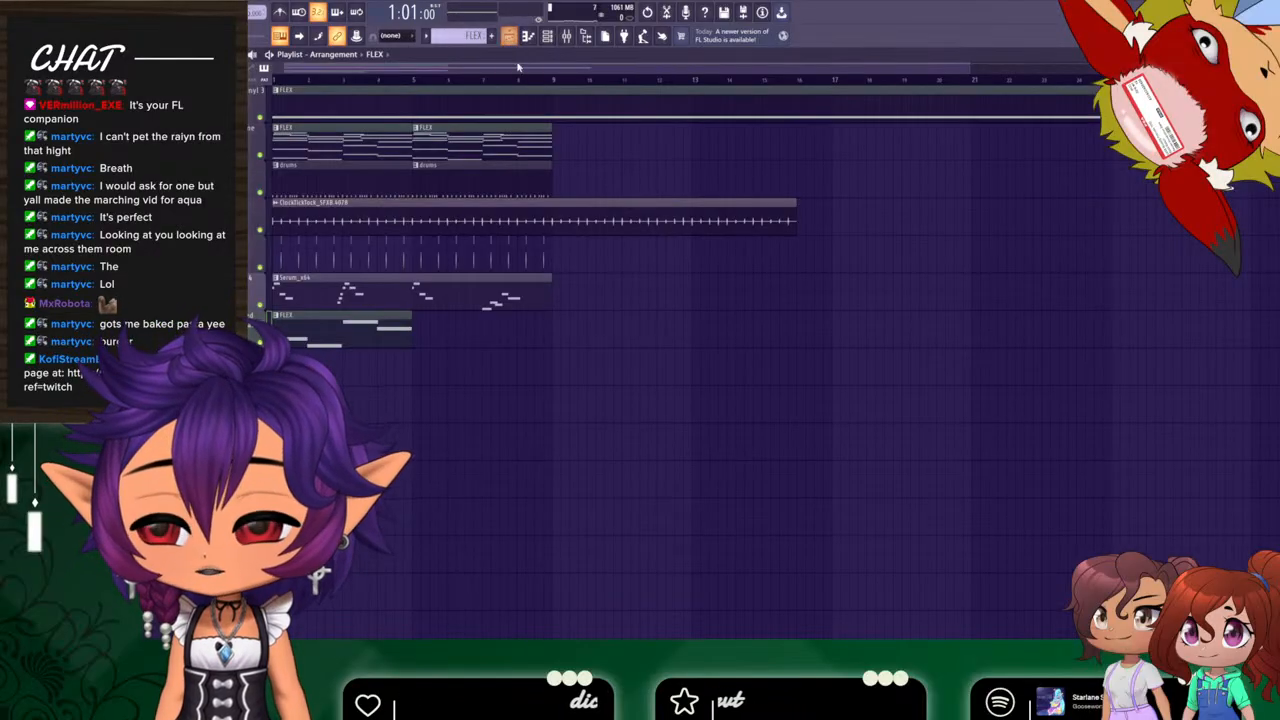
click(509, 36)
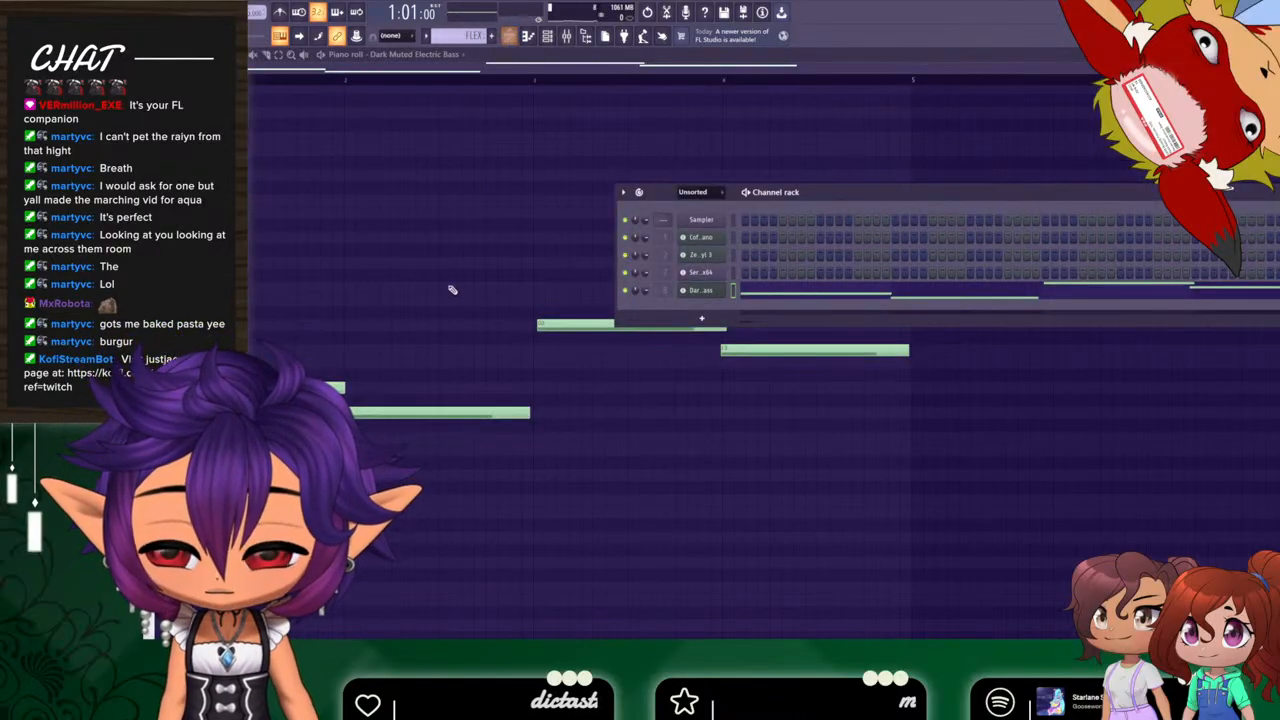
click(617, 84)
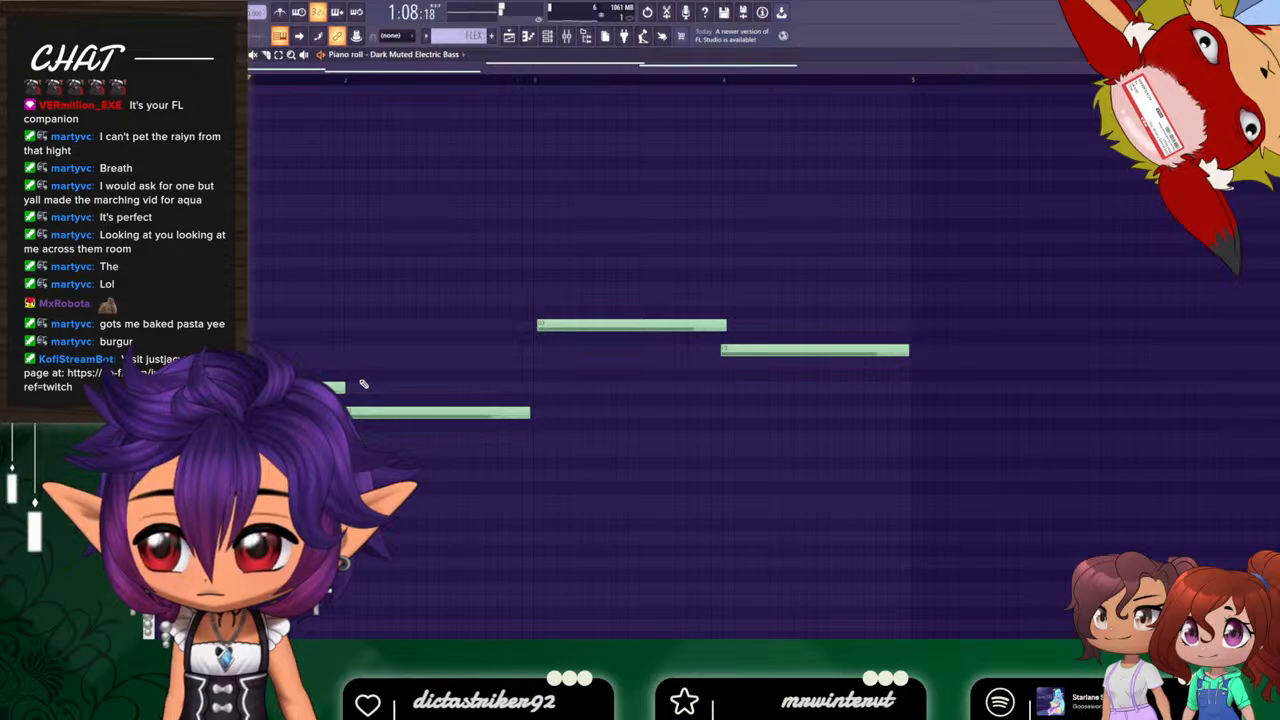
key(space)
Select all four bass notes and shorten them to about one beat each.
drag(263, 283, 870, 534)
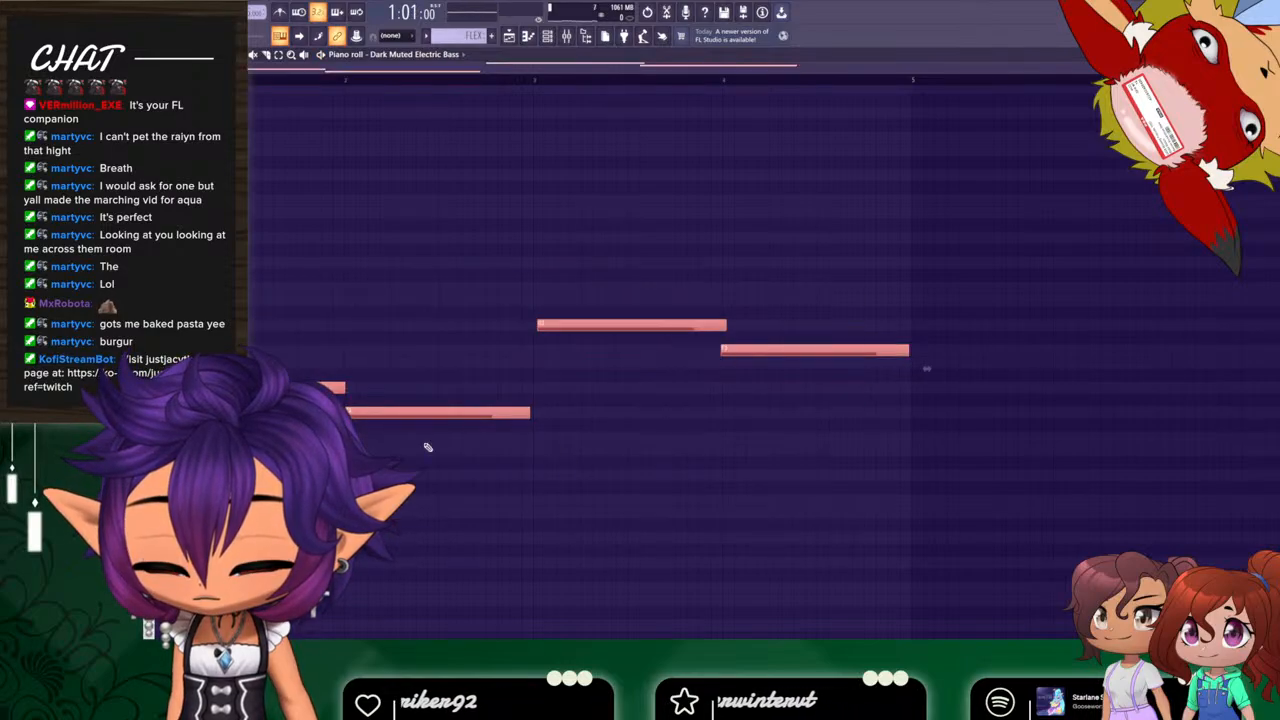
drag(926, 368, 760, 368)
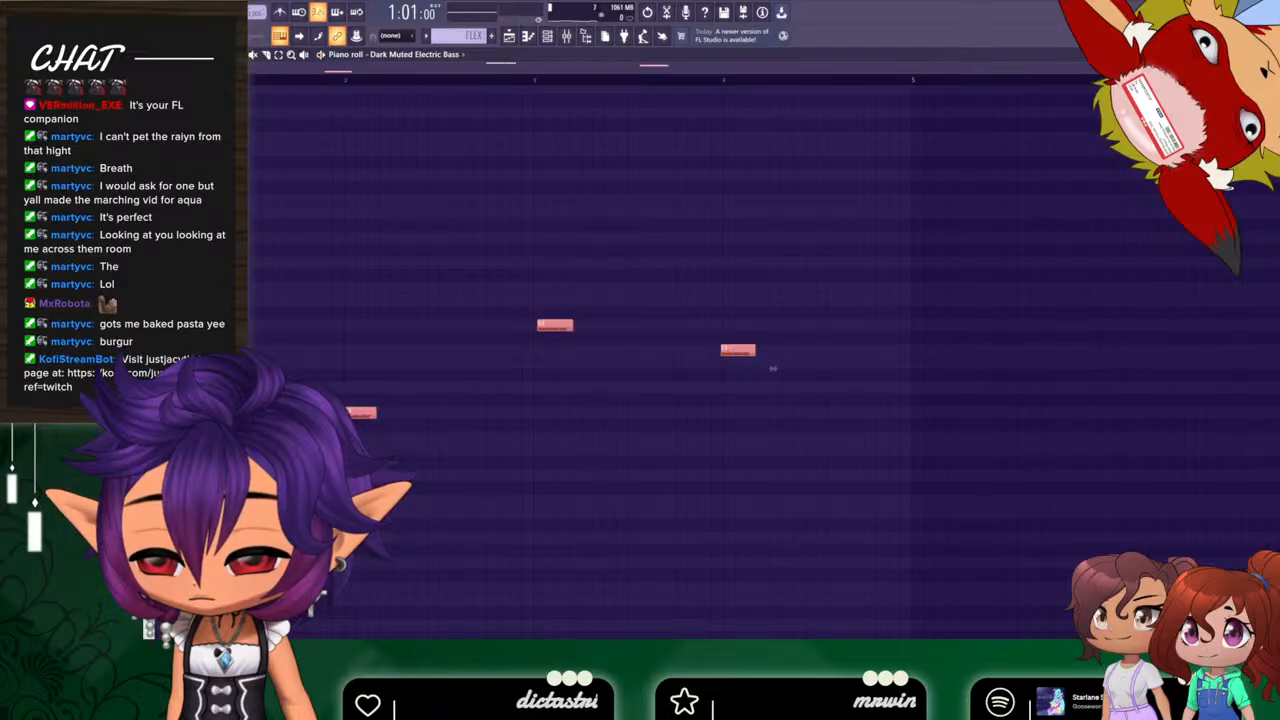
drag(772, 368, 784, 369)
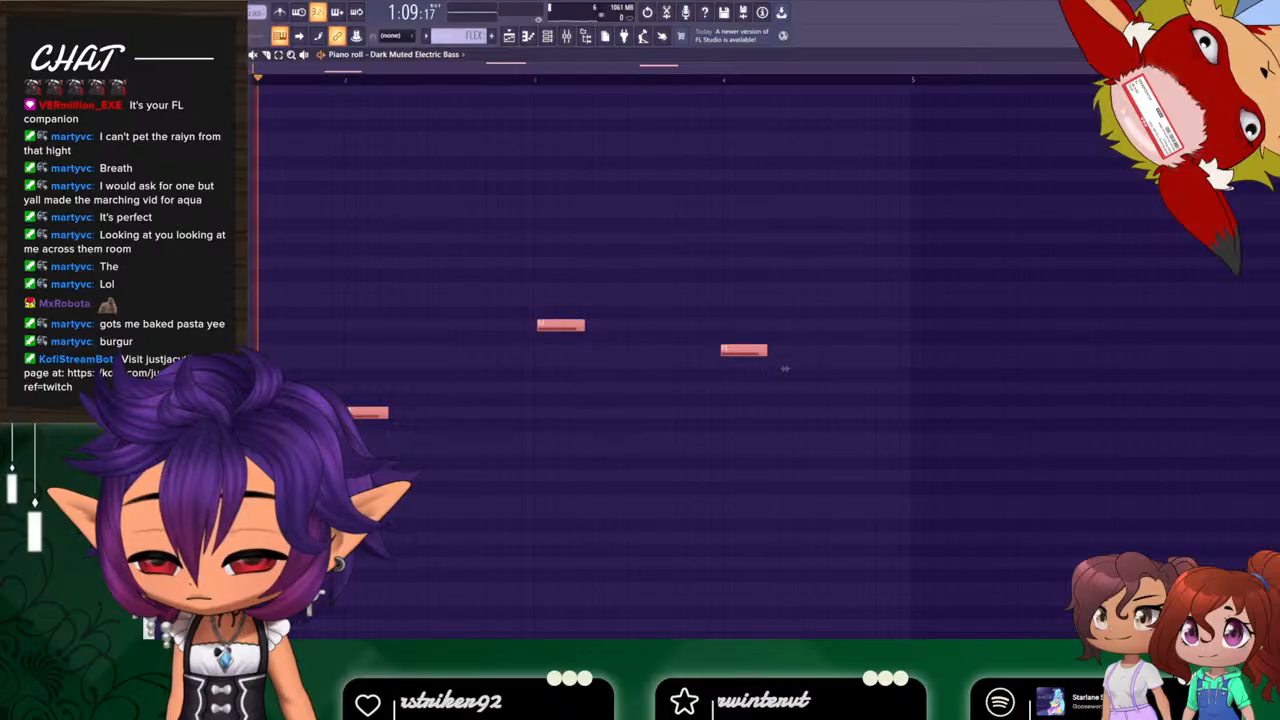
Add two half-beat copies of the bass note in each bar, about 1.5 and 2.5 beats after its start.
drag(785, 368, 855, 368)
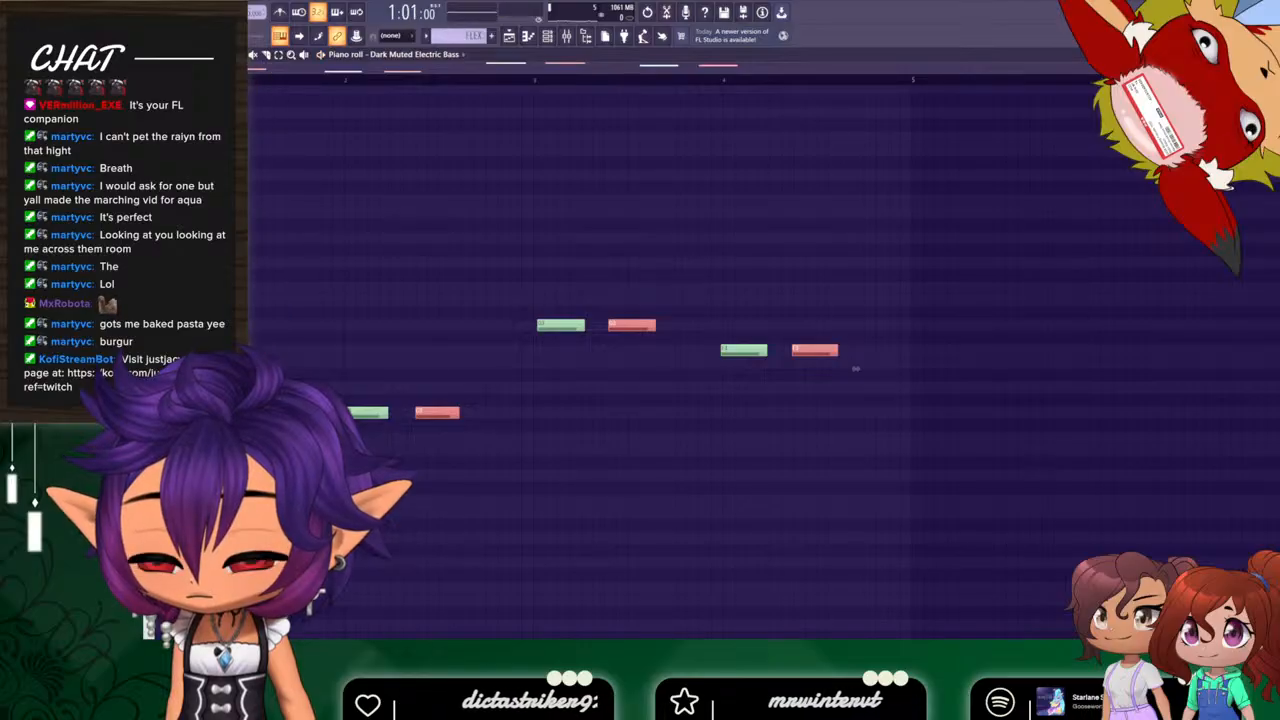
drag(855, 368, 820, 368)
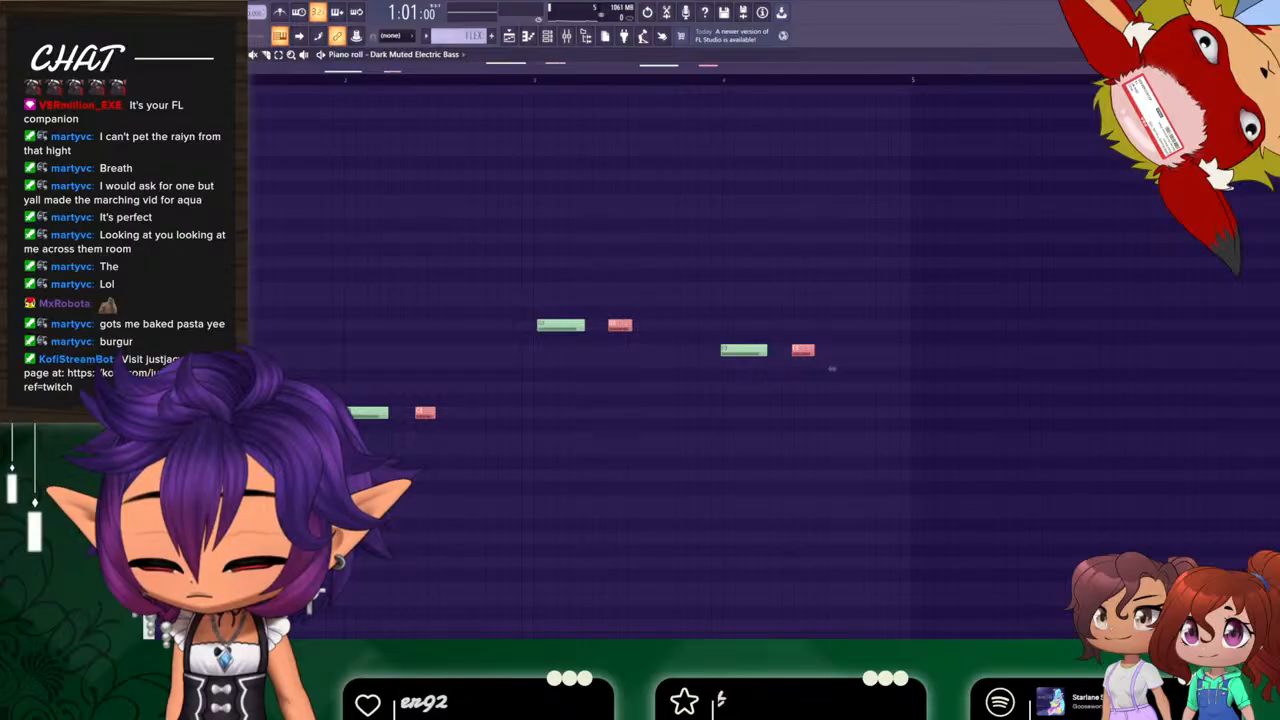
drag(832, 369, 879, 369)
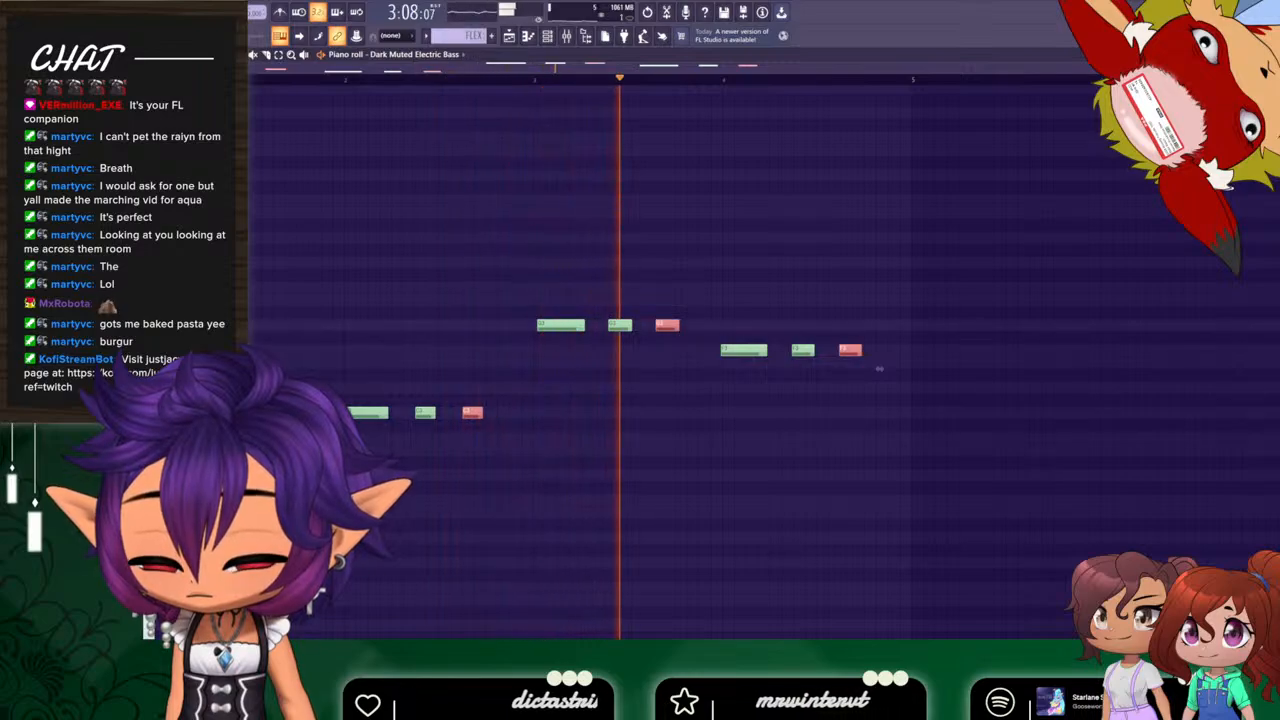
Add a third half-beat copy of the bass note in each bar, about 3.5 beats after its start, and play back the pattern.
key(space)
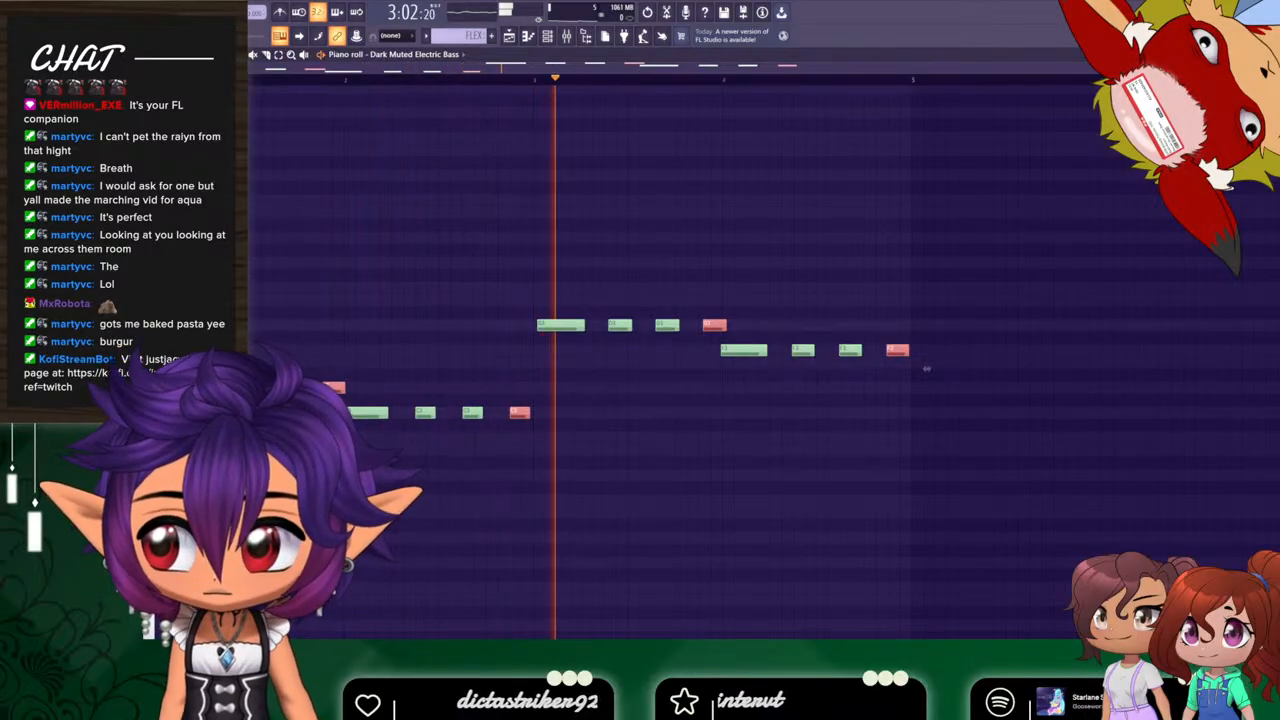
key(space)
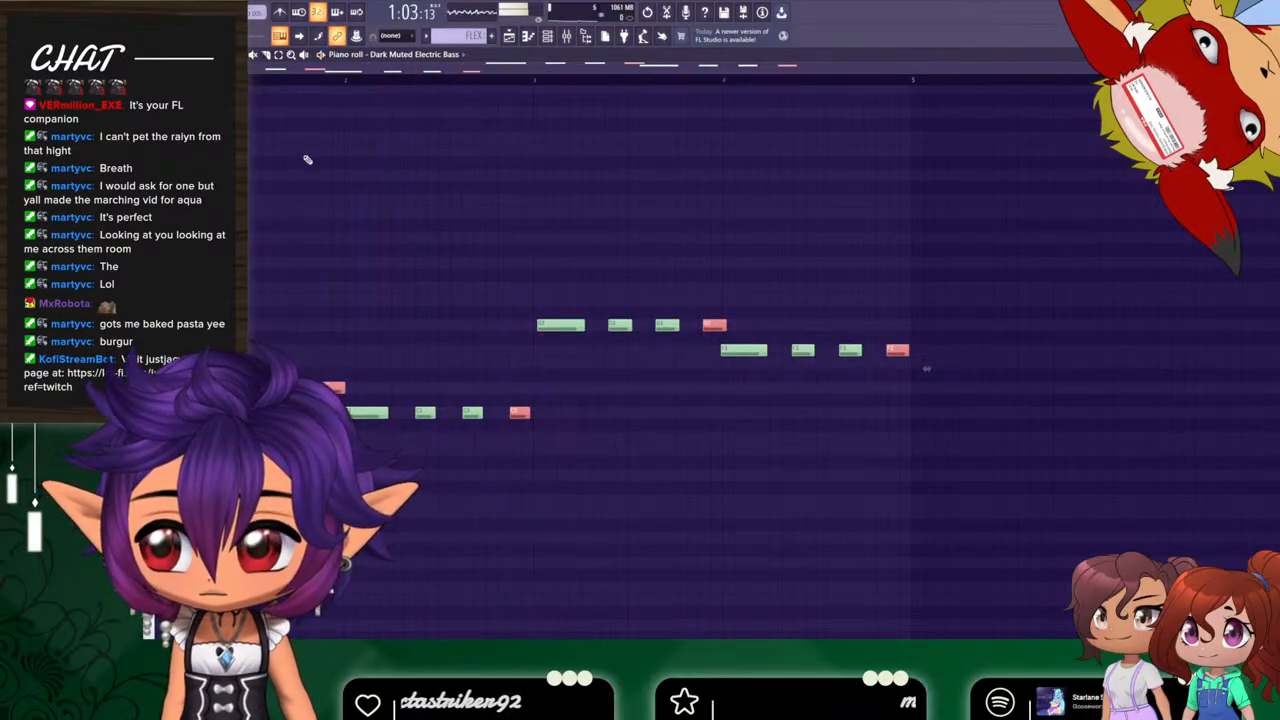
key(space)
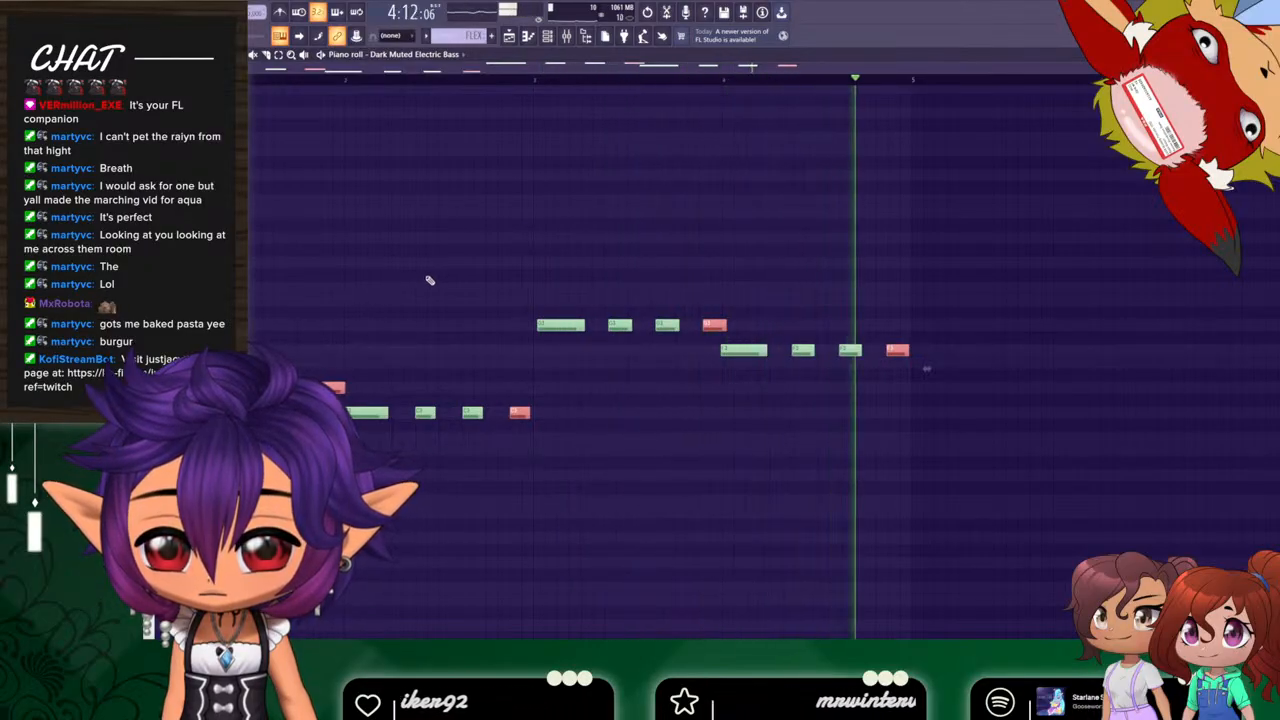
key(space)
Raise the third bass note of bar 1 by three semitones and listen to the change.
key(space)
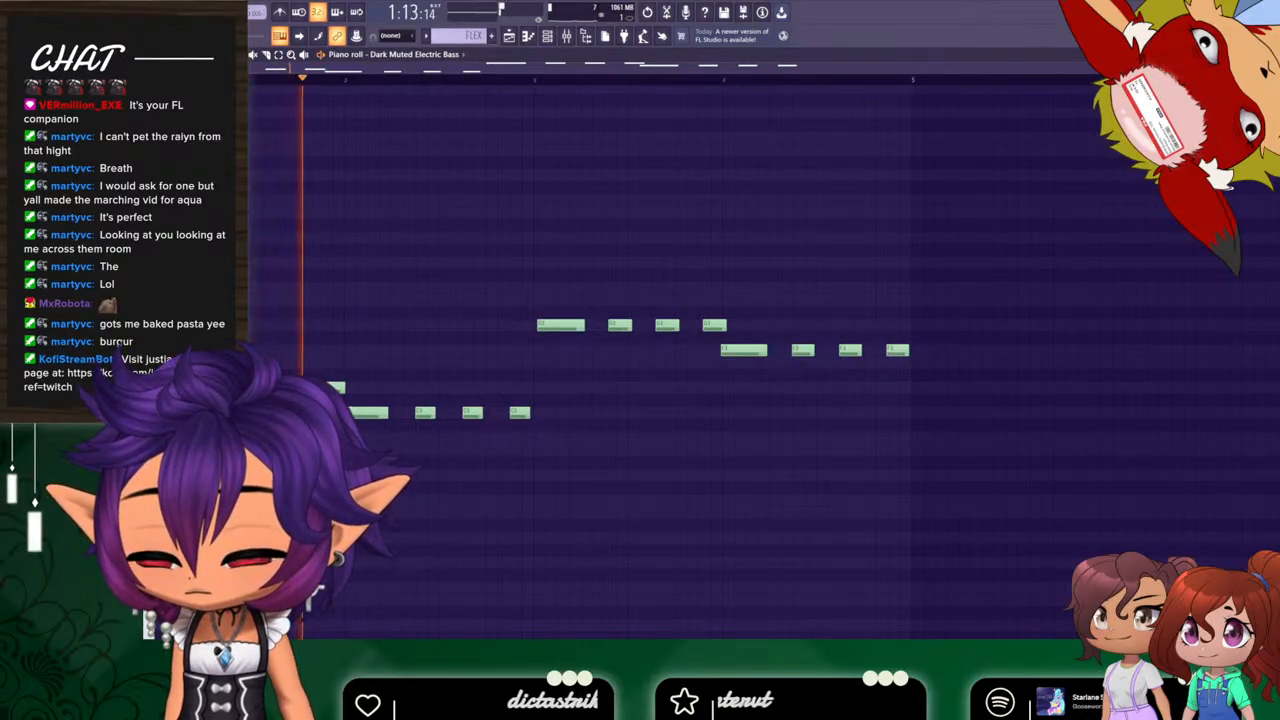
key(space)
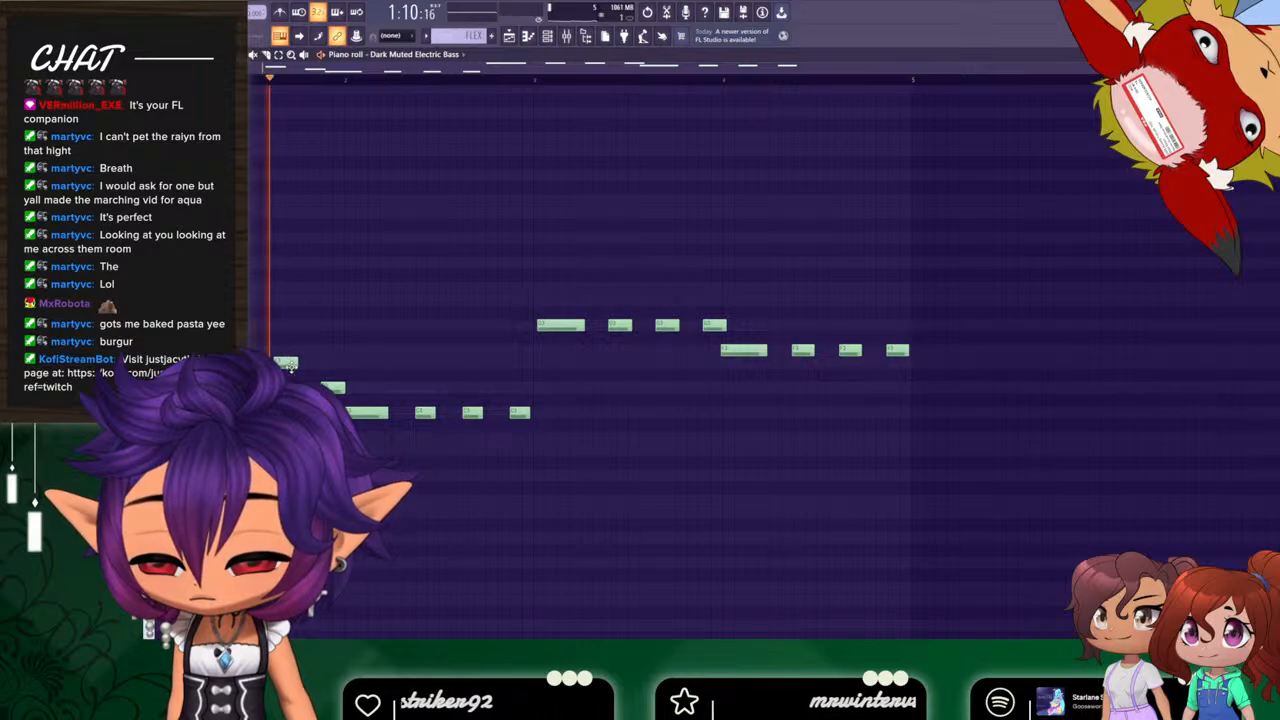
key(space)
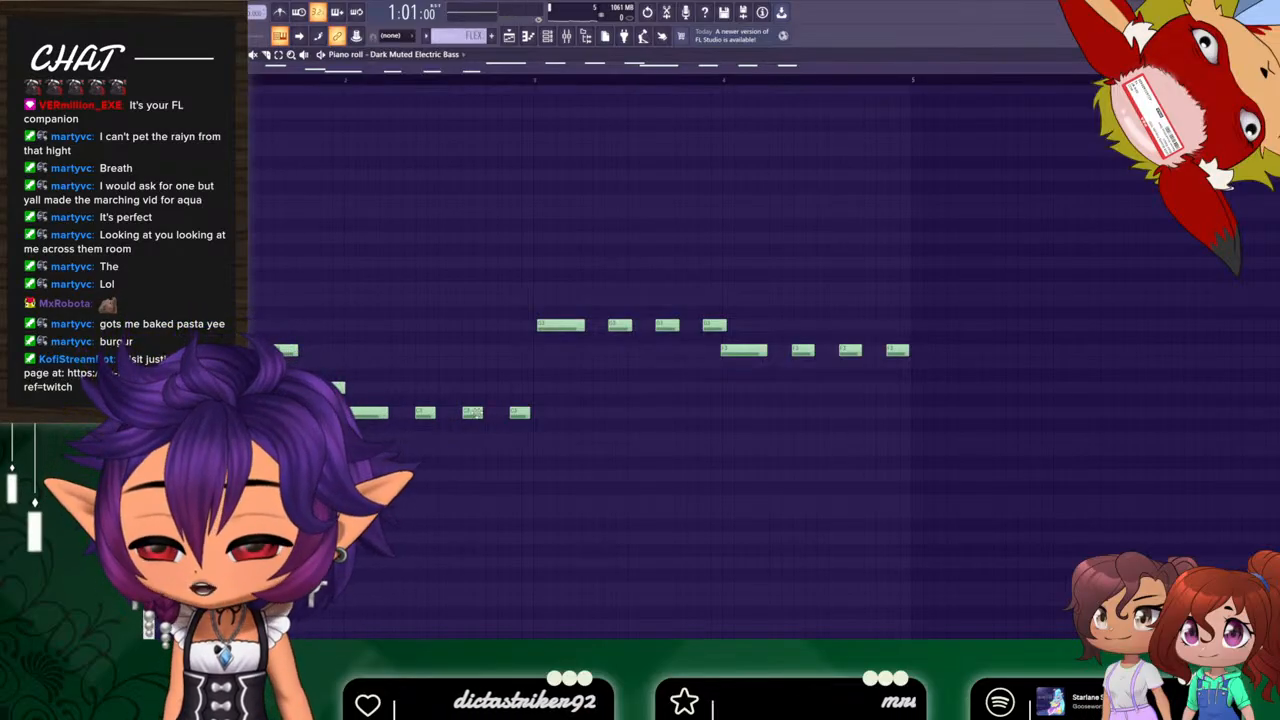
Try the third bass note of bar 2 at several higher pitches, then return it to its original pitch.
drag(478, 412, 484, 387)
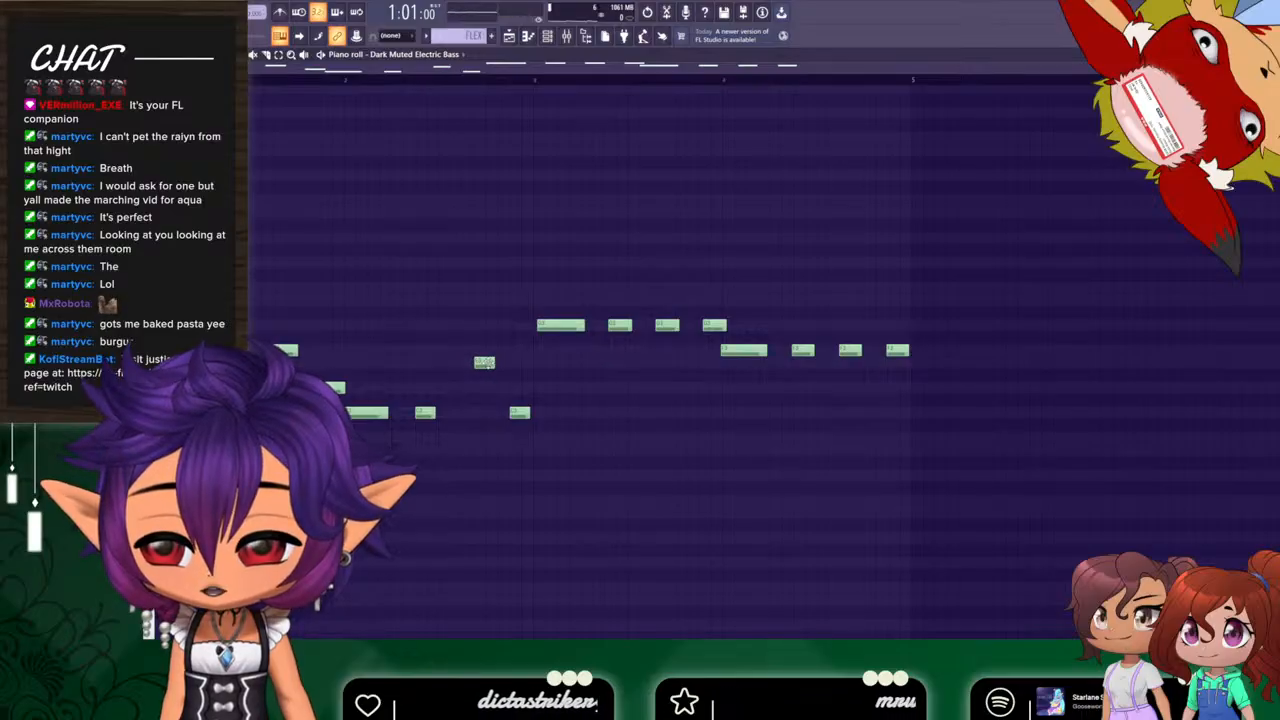
drag(476, 364, 475, 325)
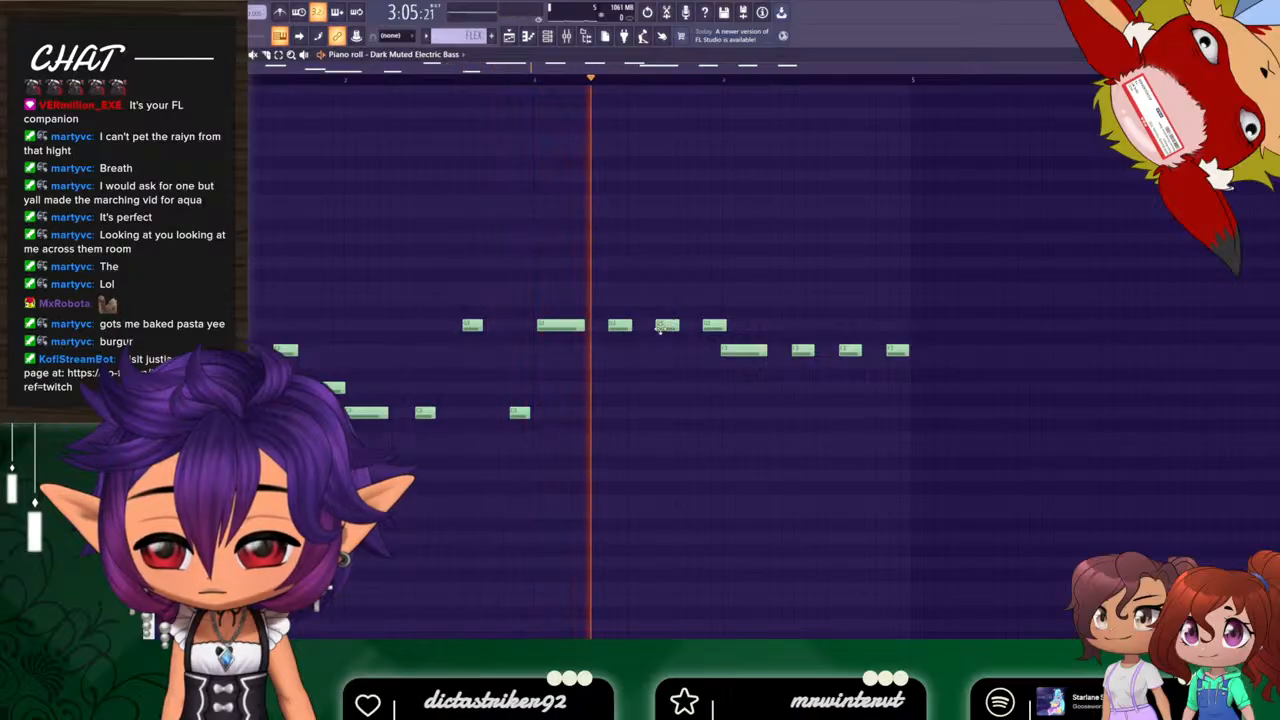
key(space)
drag(478, 326, 478, 386)
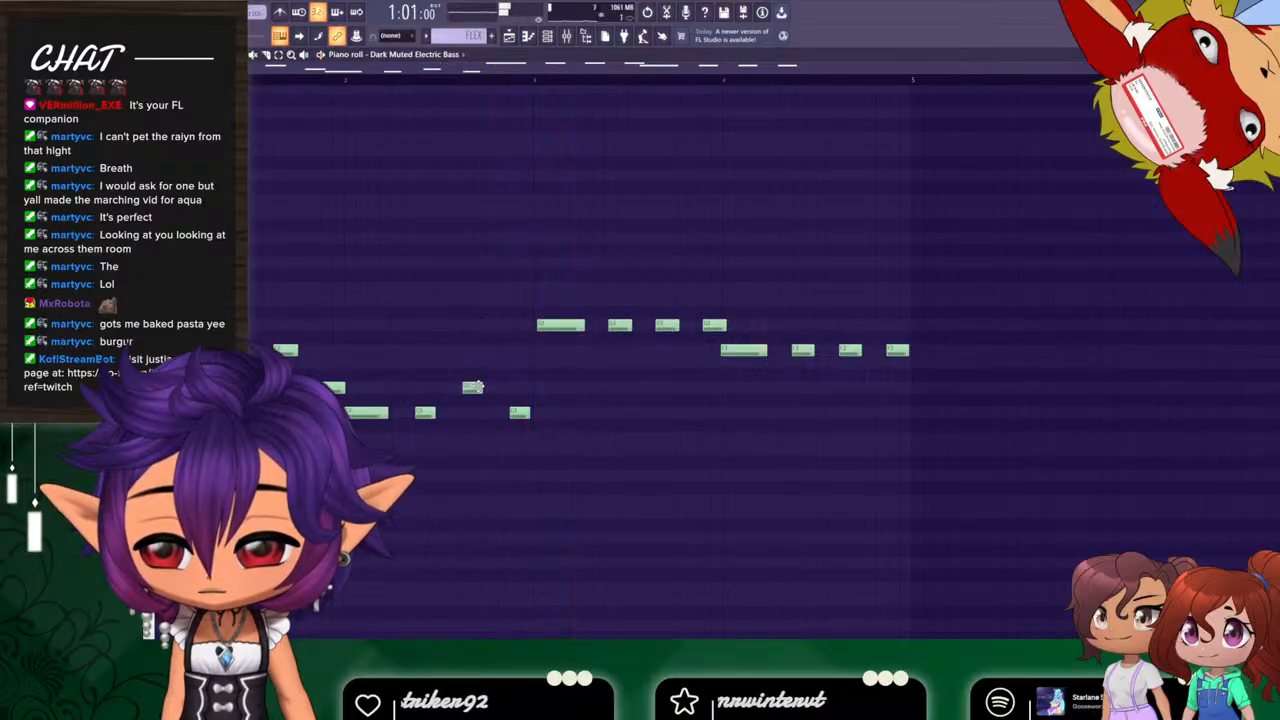
key(space)
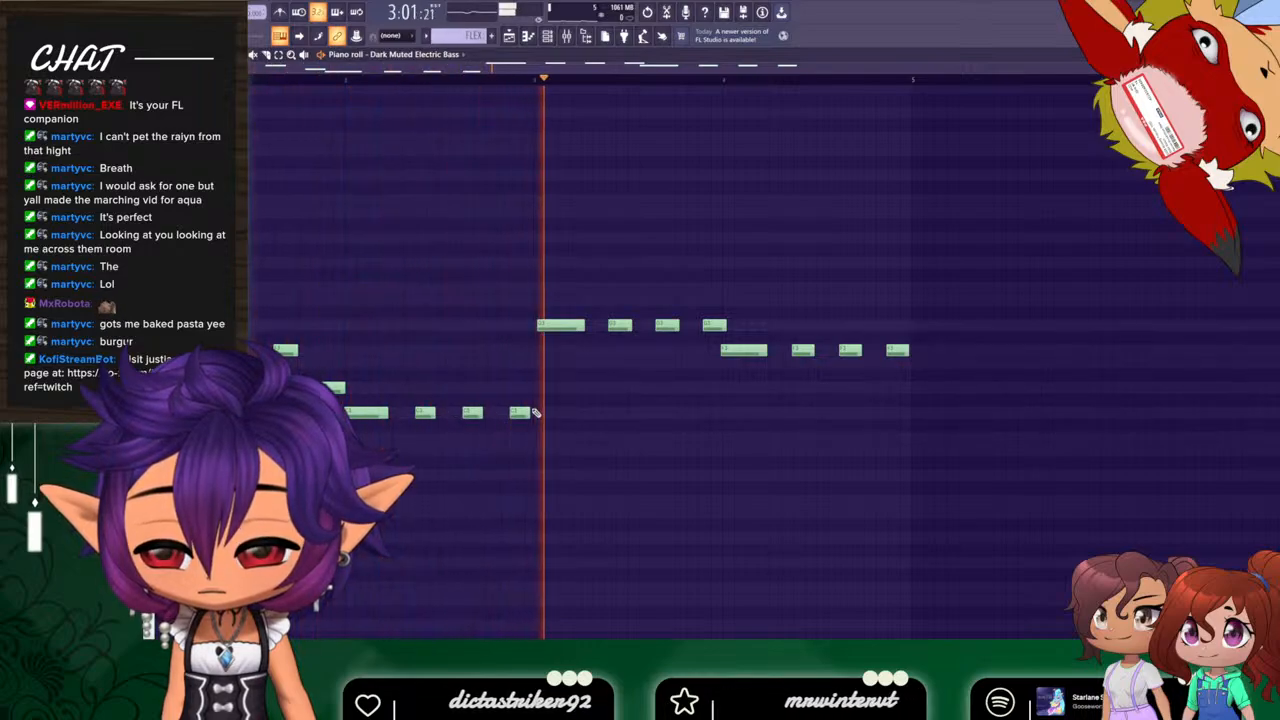
Raise the last bass note of bar 2 by four semitones and play back the pattern.
key(space)
drag(523, 411, 524, 366)
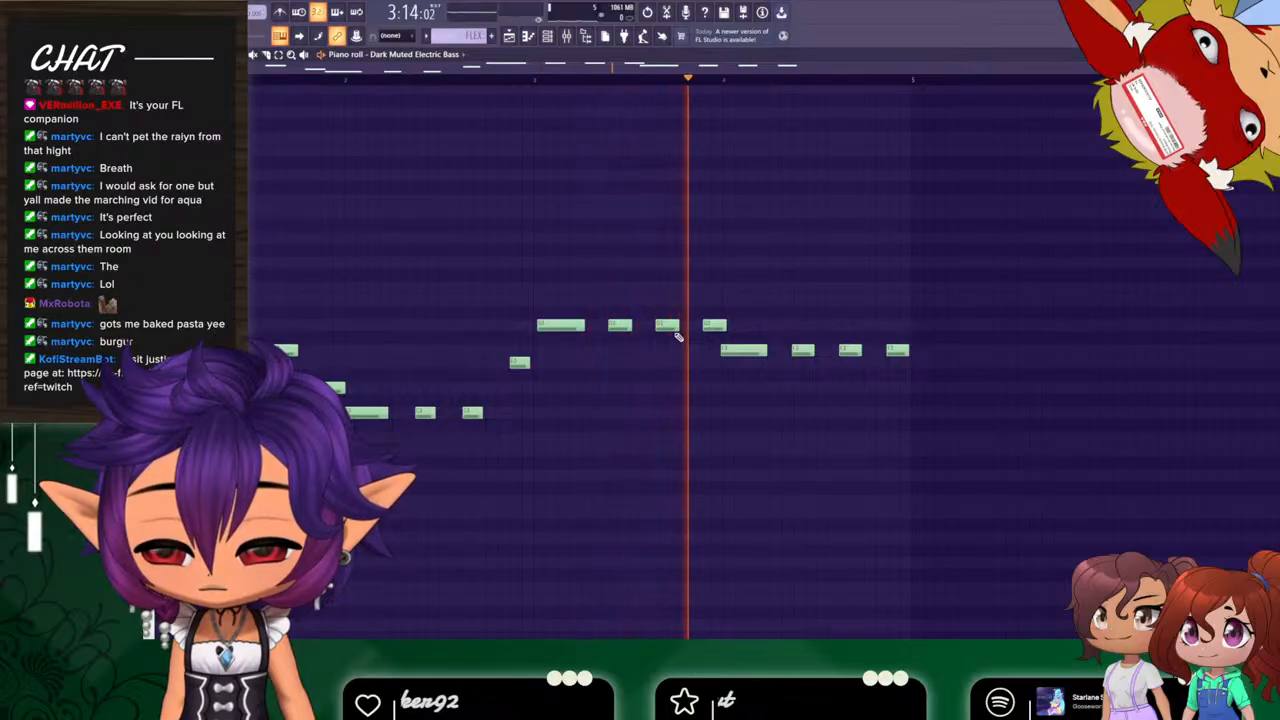
key(space)
Try the third bass note of bar 3 three semitones higher, then five semitones higher, and play it back.
drag(667, 325, 667, 288)
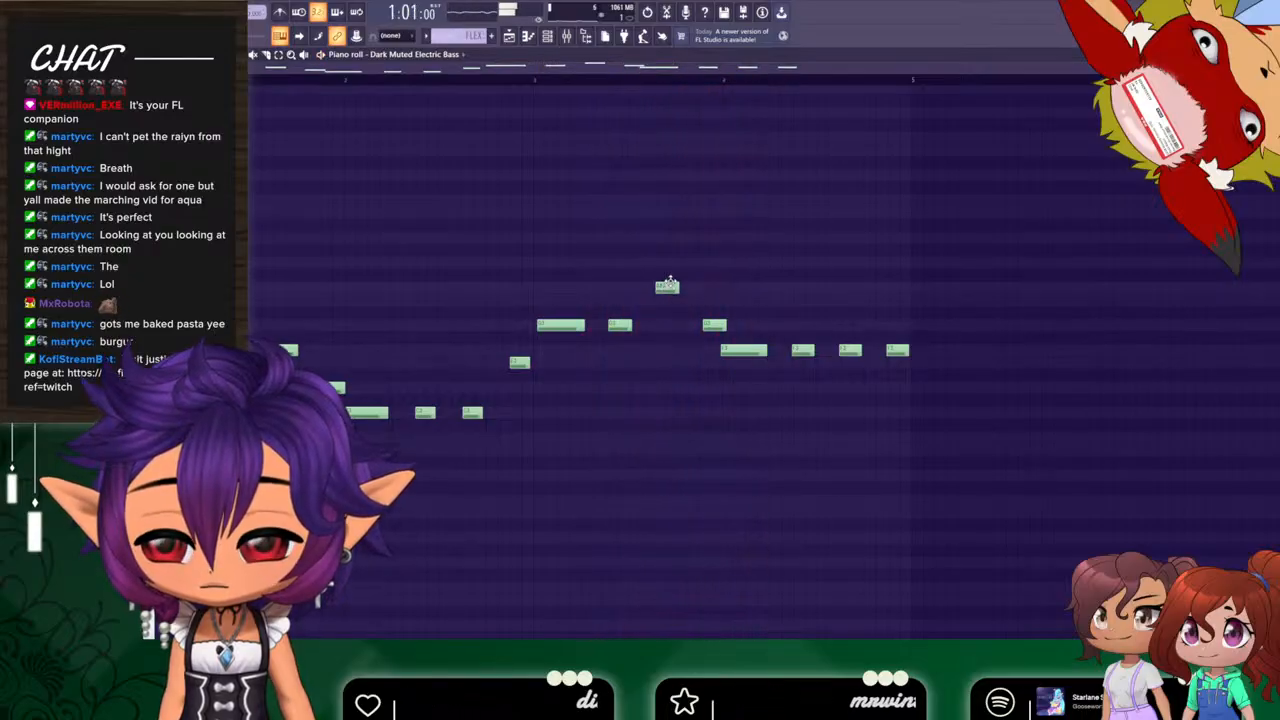
drag(670, 304, 667, 257)
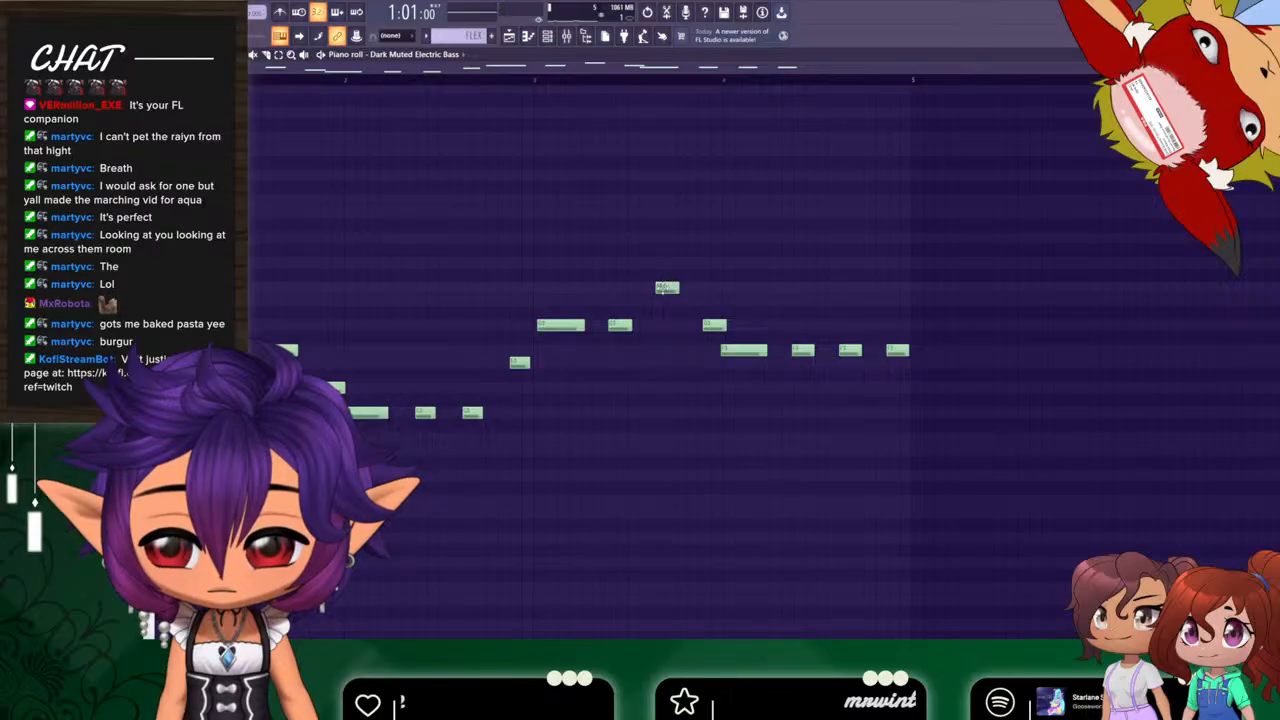
drag(658, 265, 664, 252)
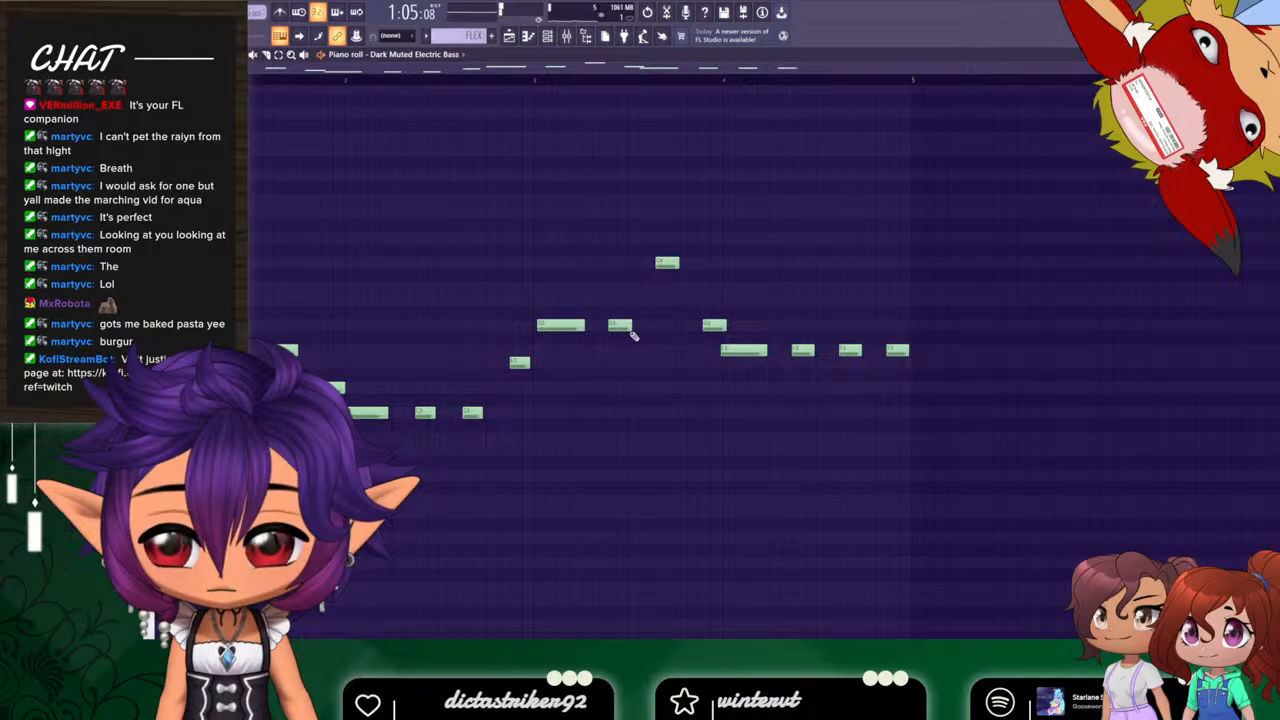
key(space)
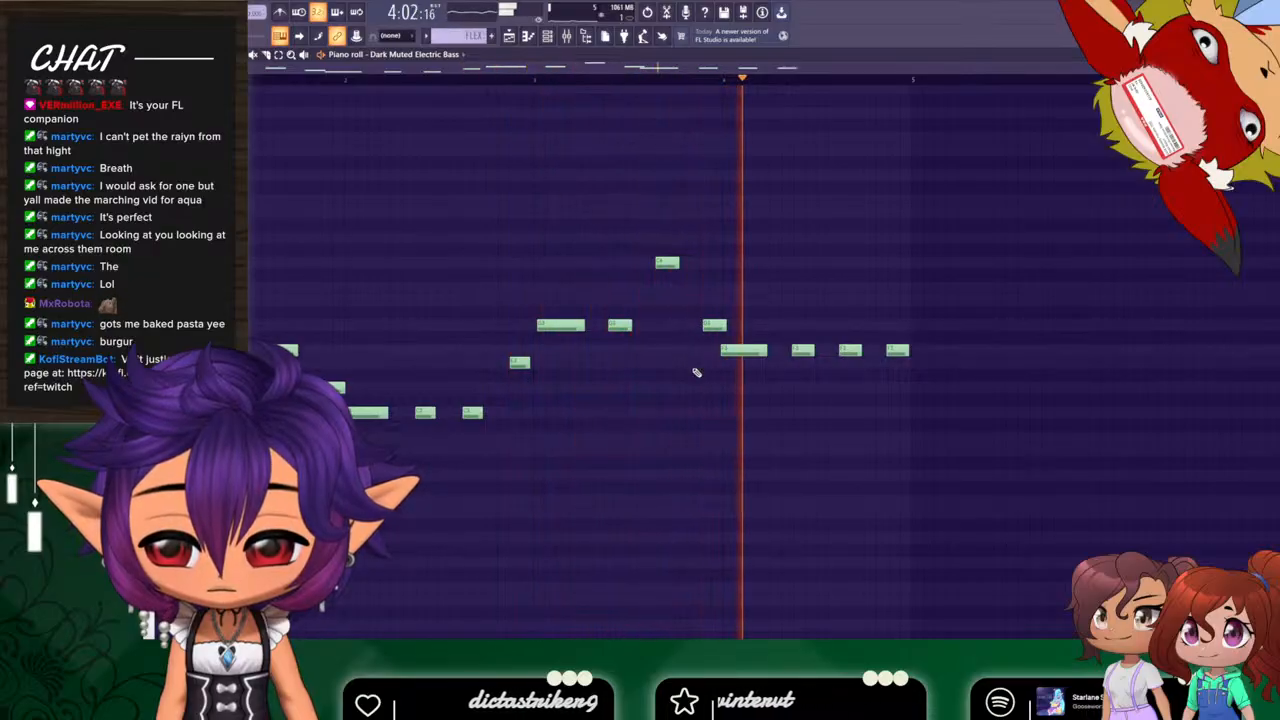
Trim the last bass note of bar 3 to the bar line, start bar 4's first note exactly there, and play back.
key(space)
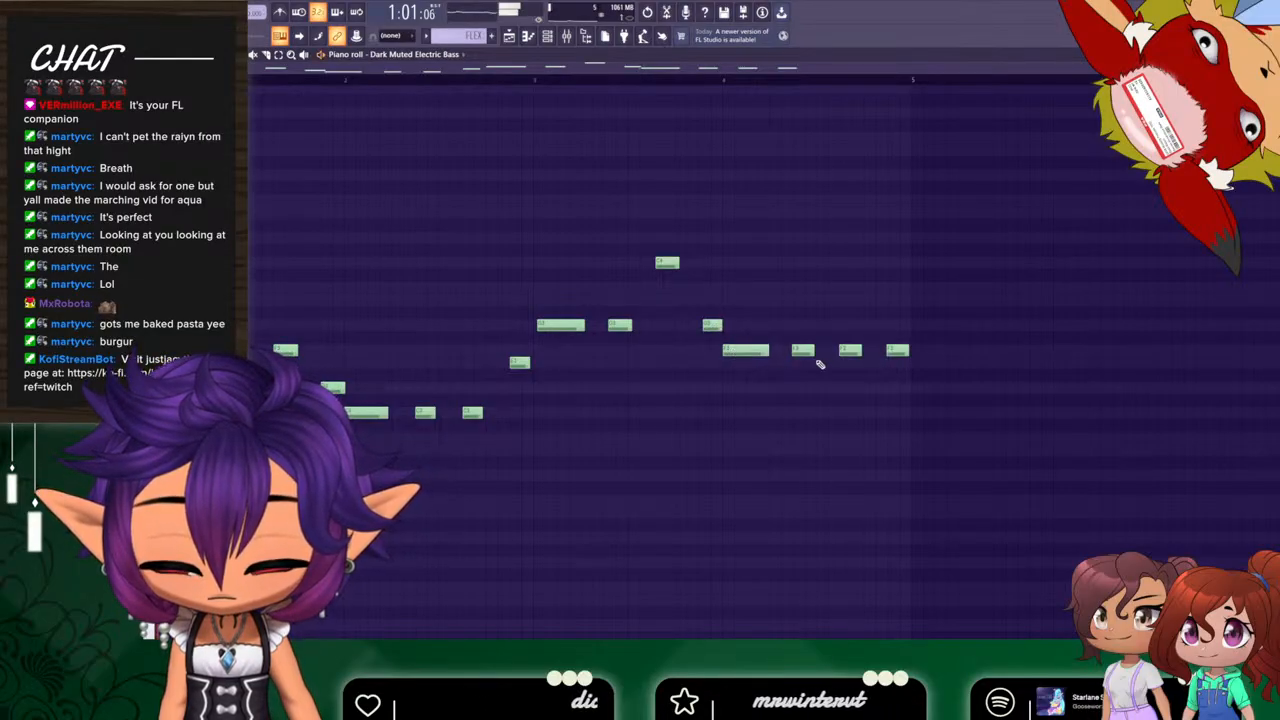
key(space)
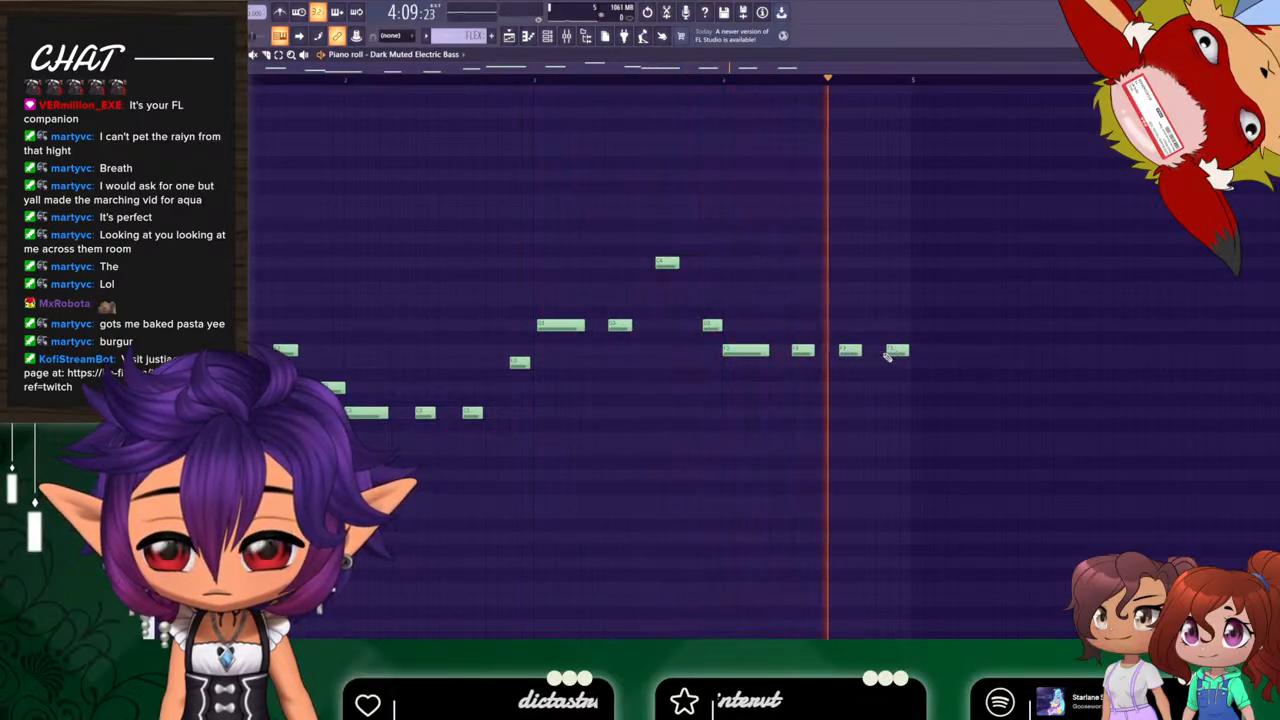
key(space)
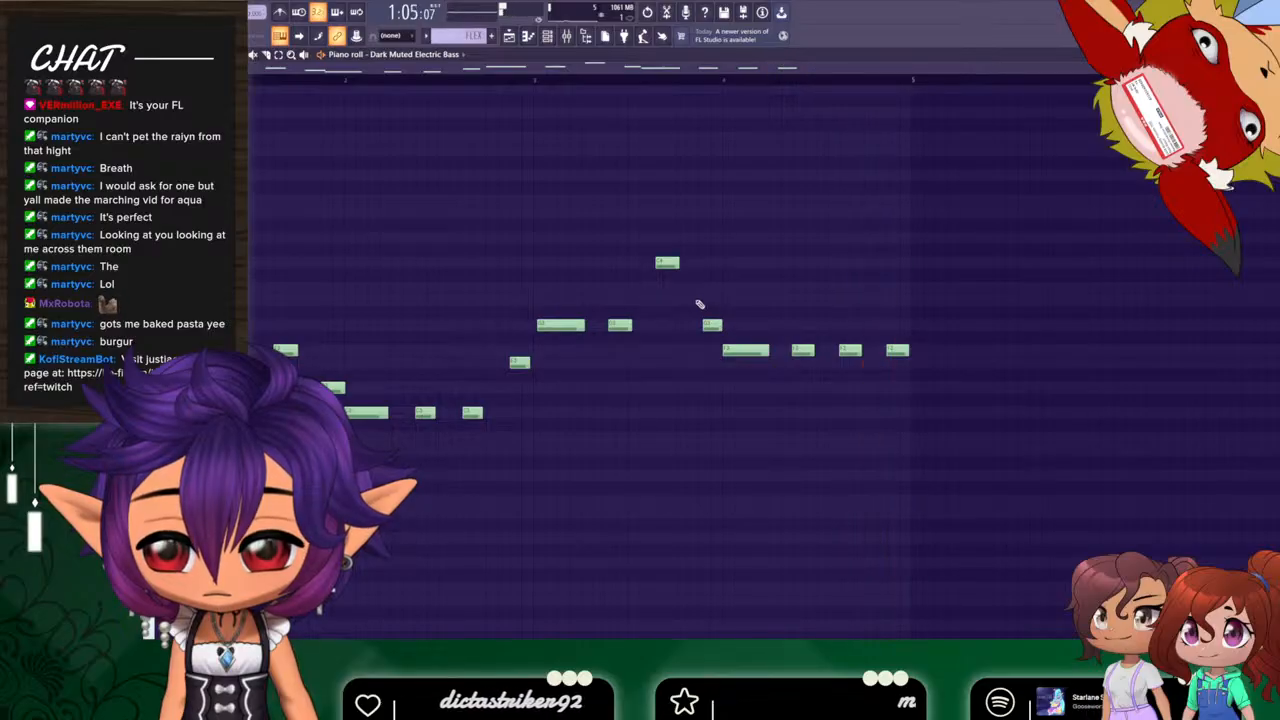
key(space)
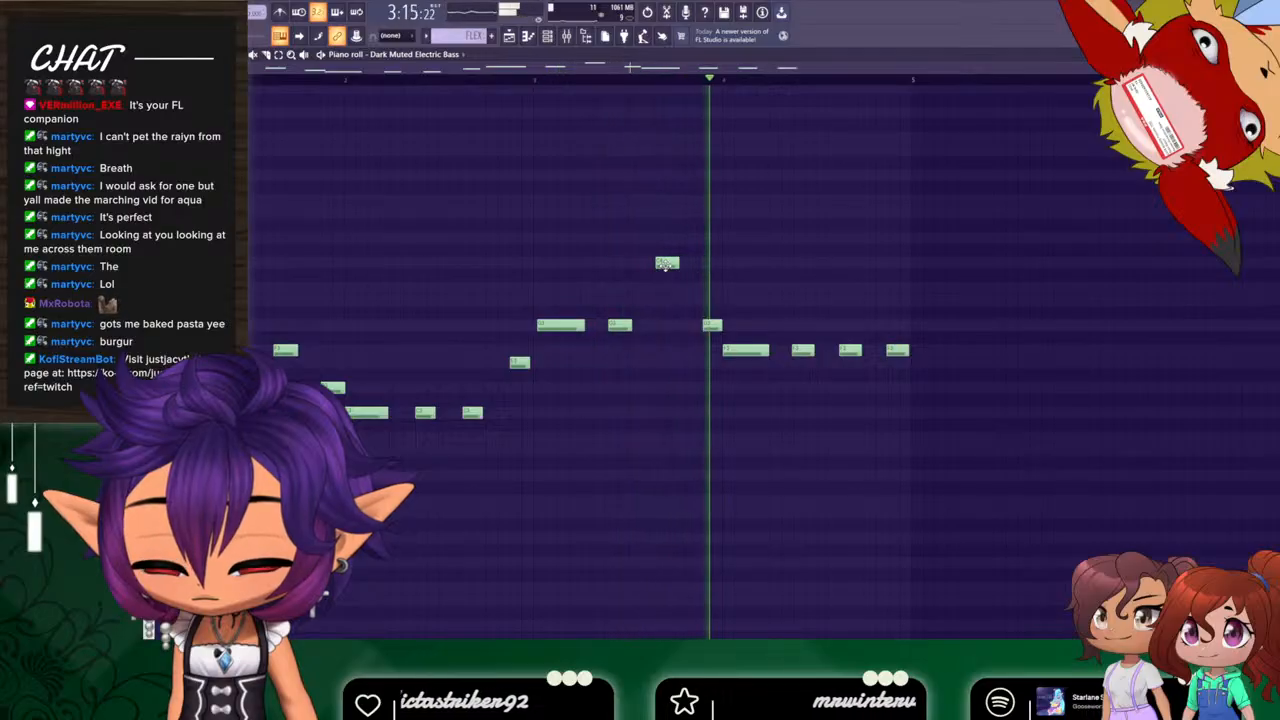
Lower the raised third note of bar 3 by two semitones and listen to it with the whole arrangement.
drag(666, 264, 666, 288)
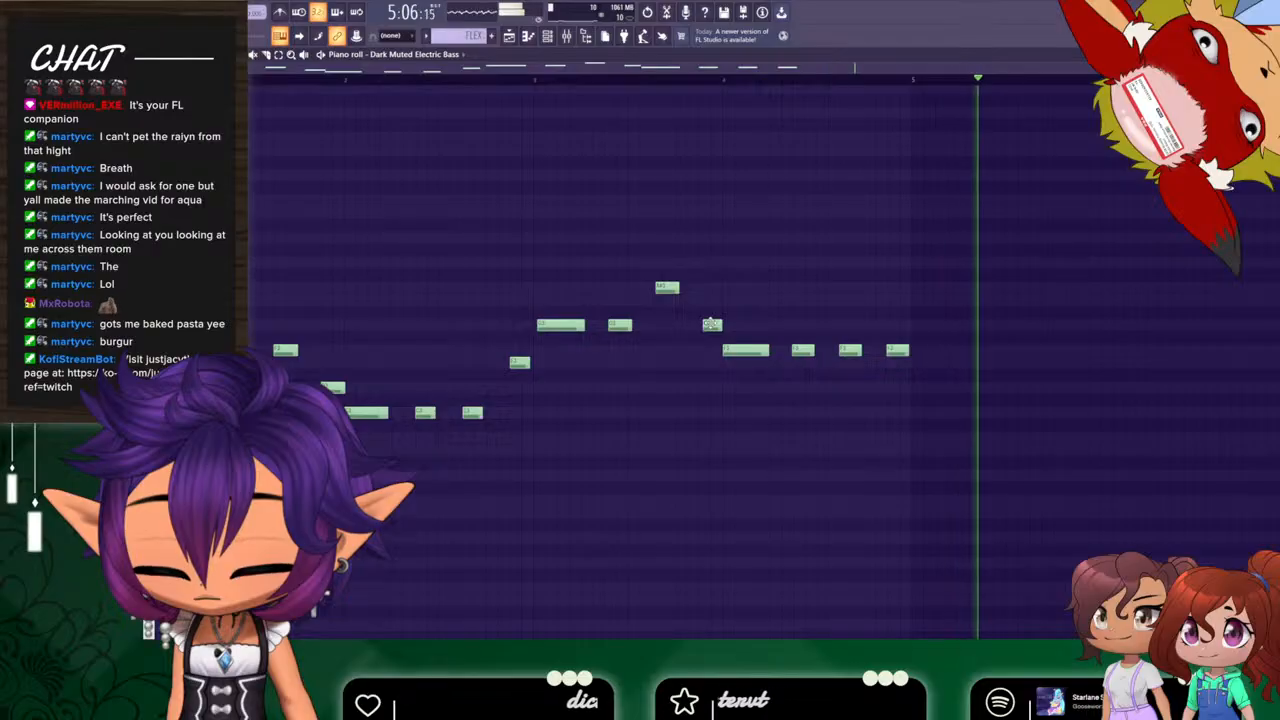
key(space)
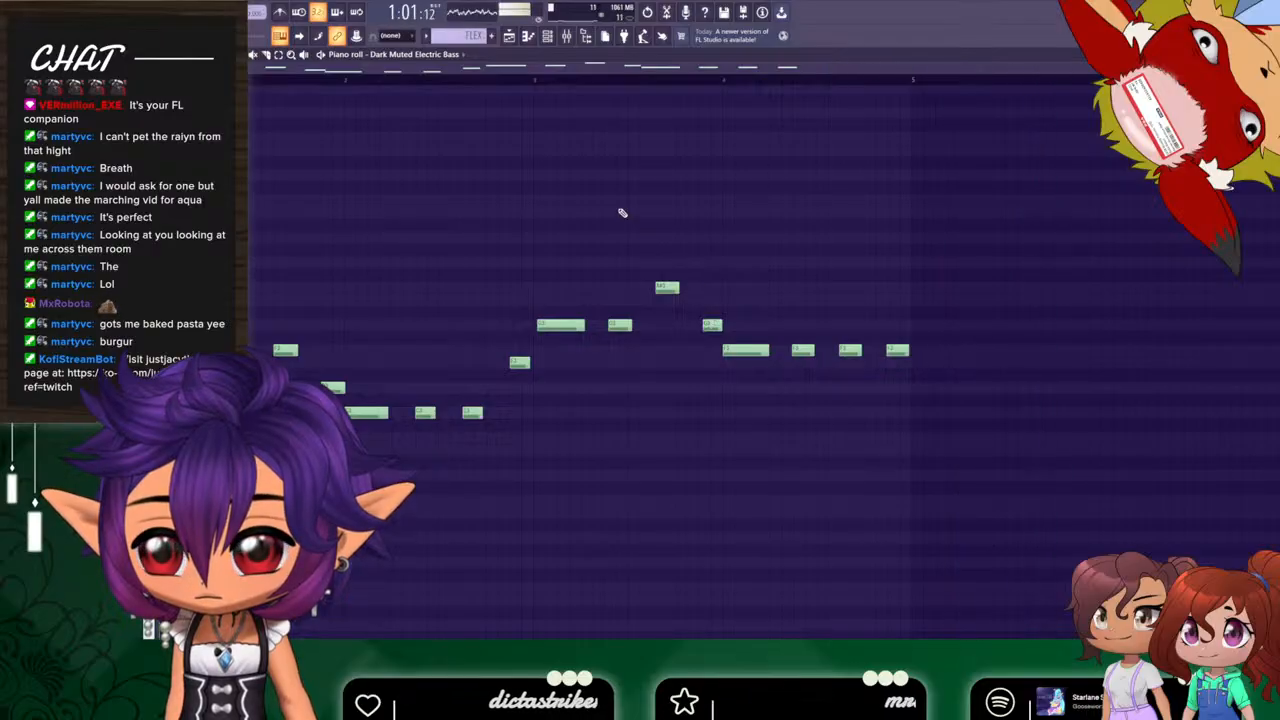
key(space)
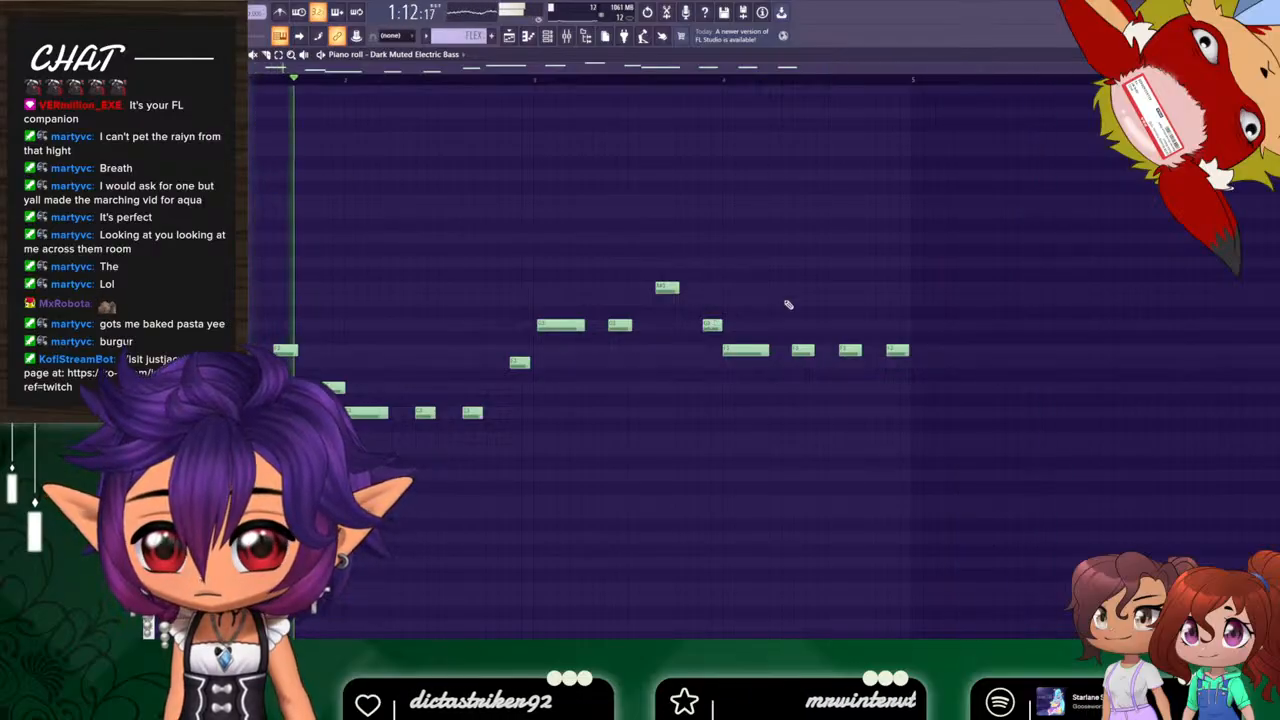
Reopen the bass pattern from the playlist and lower bar 3's third note by three semitones to match its neighbouring notes.
click(509, 37)
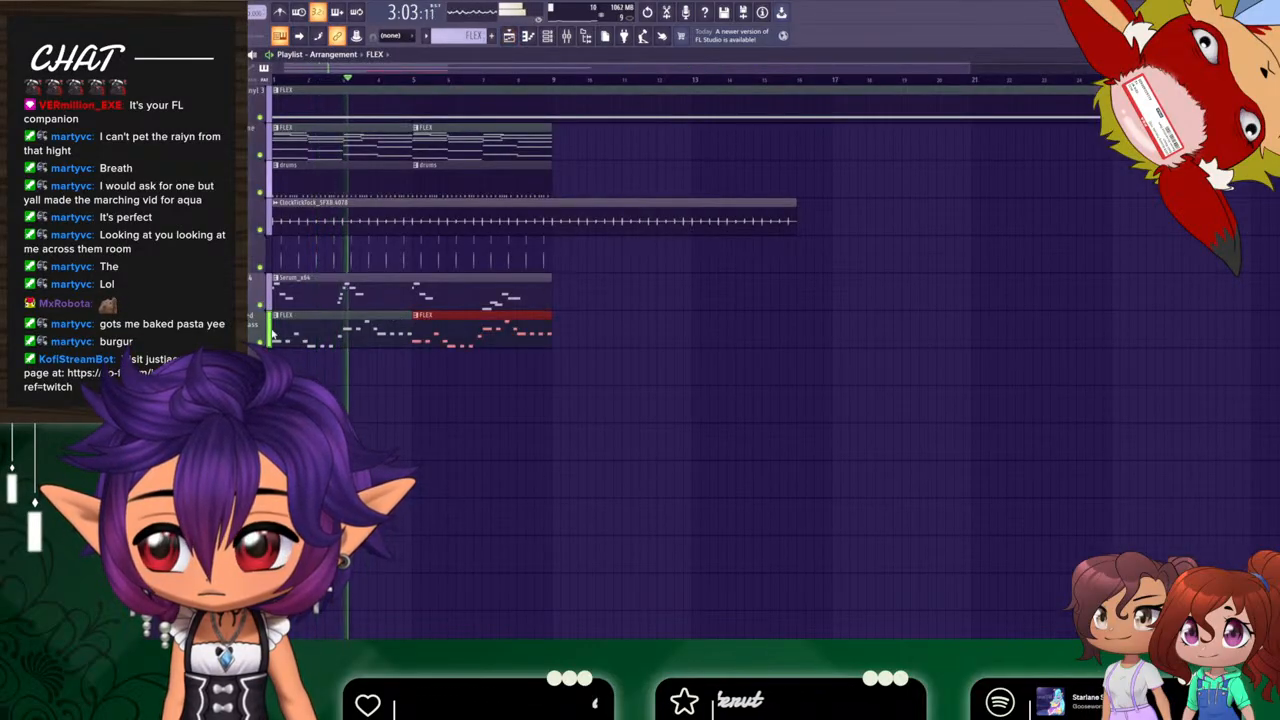
click(238, 325)
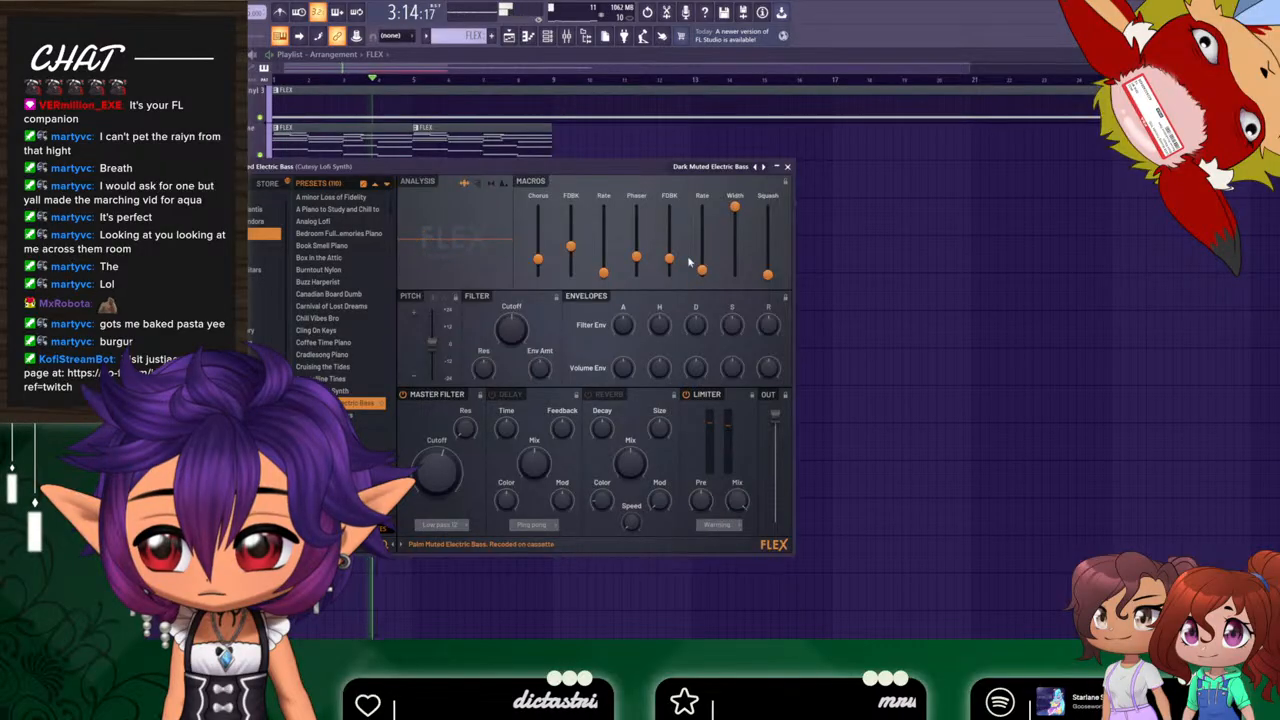
click(787, 167)
double_click(337, 312)
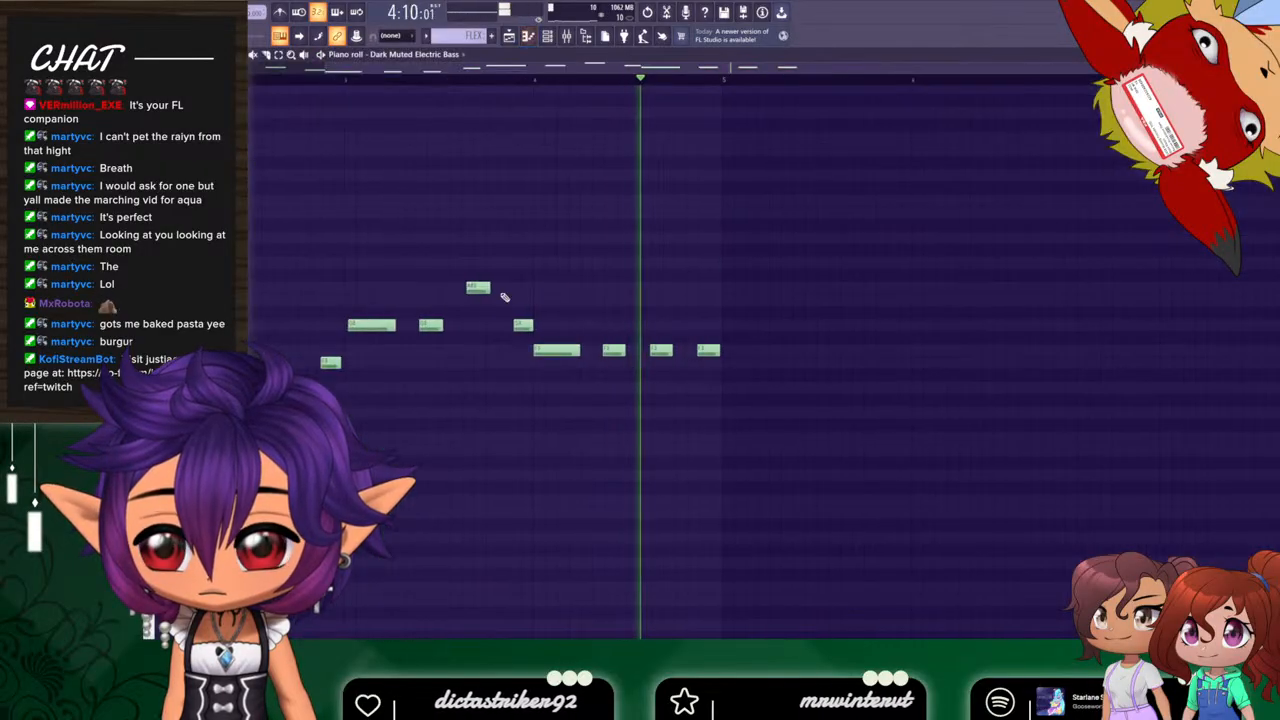
drag(478, 288, 478, 323)
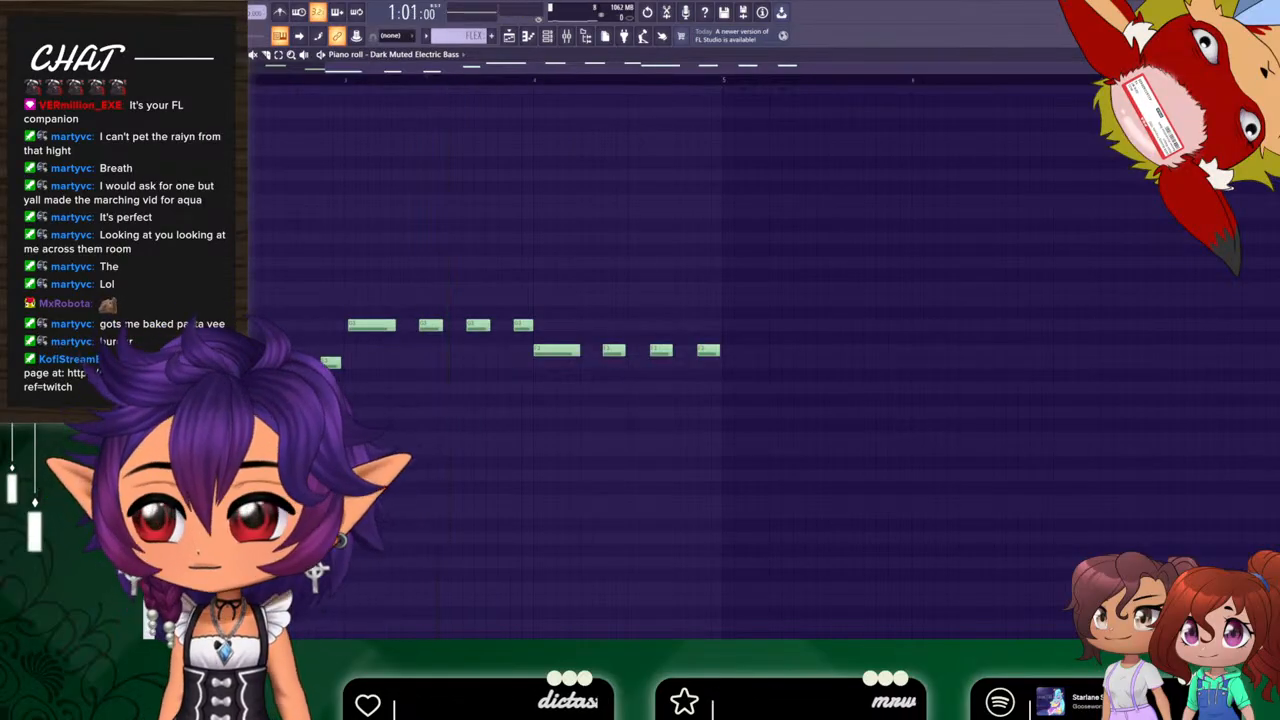
scroll(523, 75, left, 3)
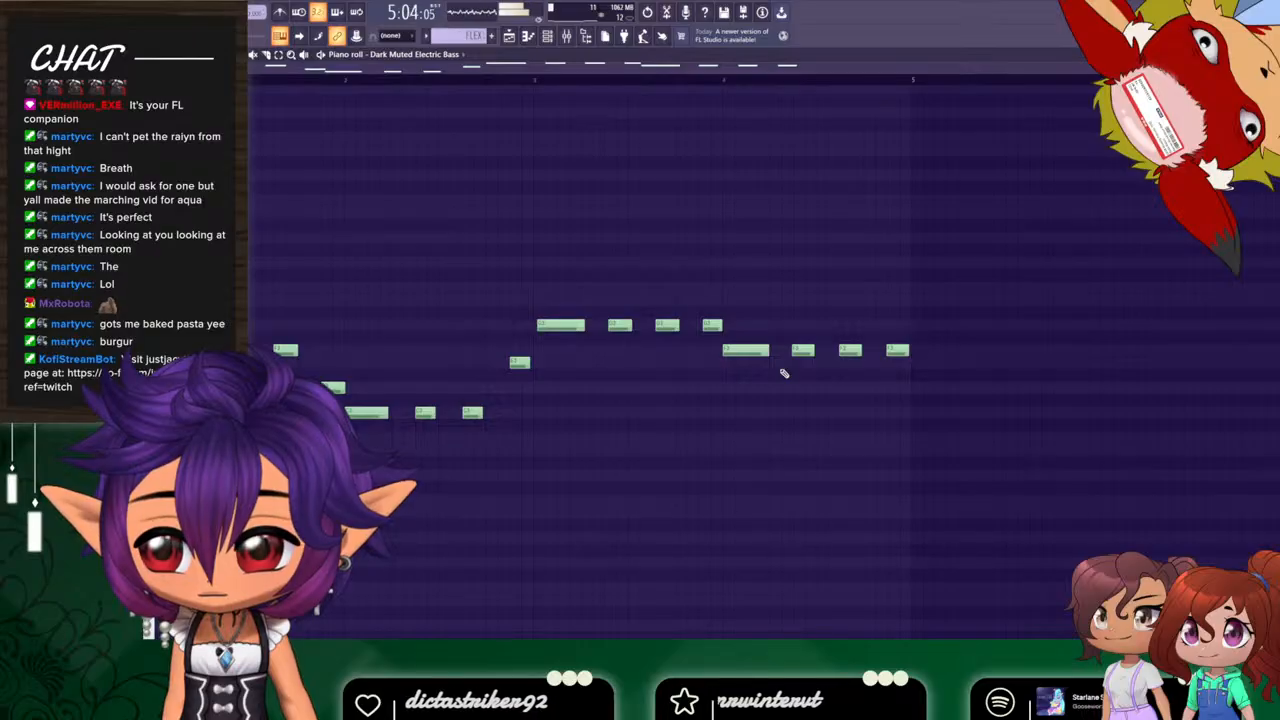
key(space)
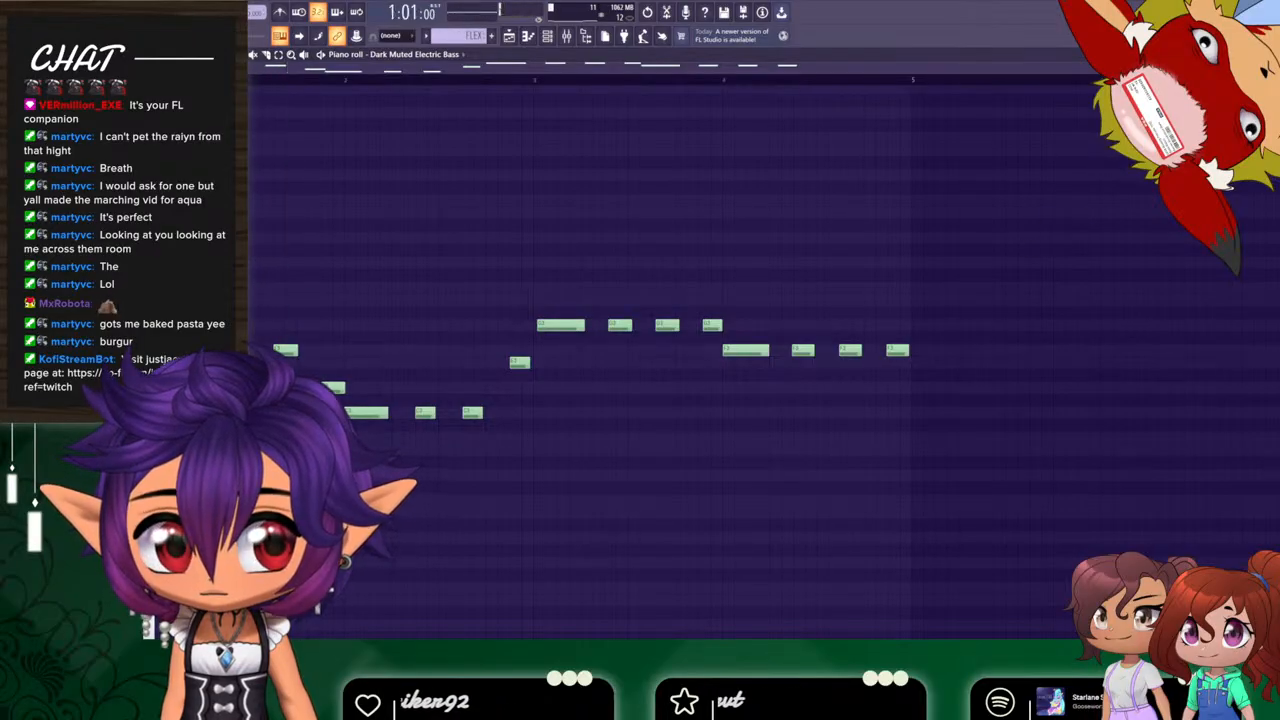
Play back the opening bars of the bass line several times to check their rhythm up close.
drag(1228, 67, 714, 92)
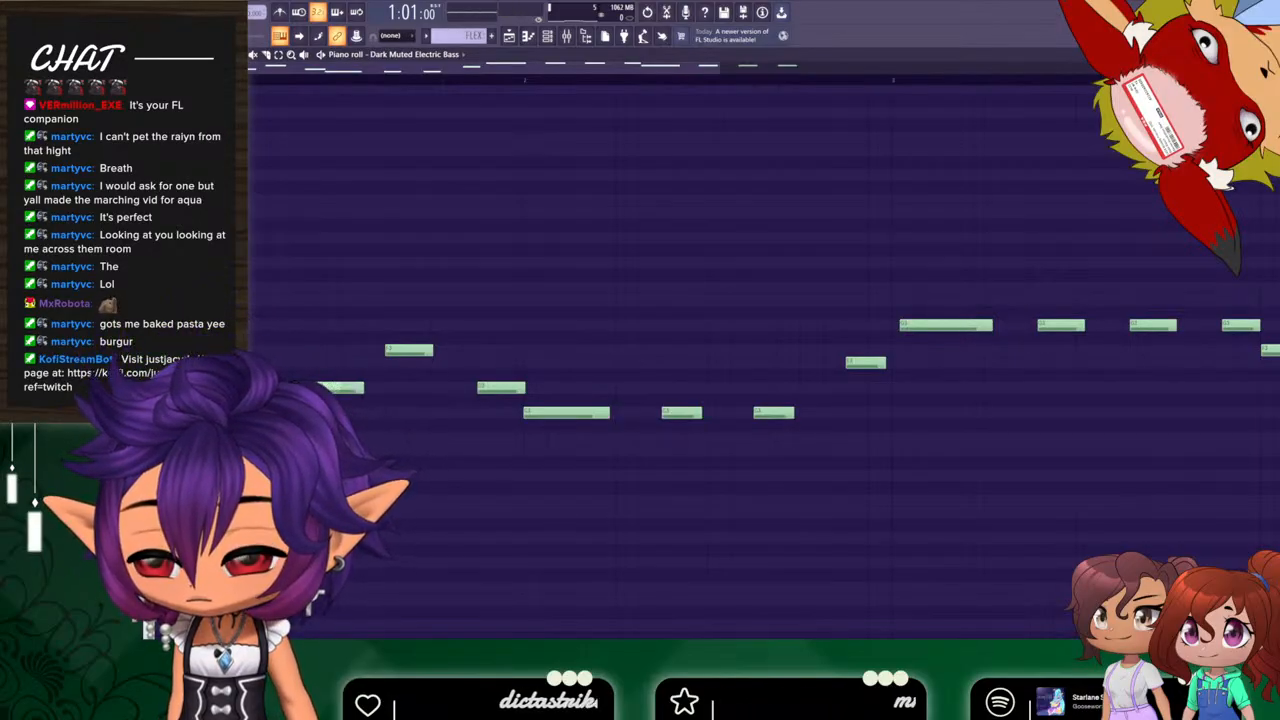
key(space)
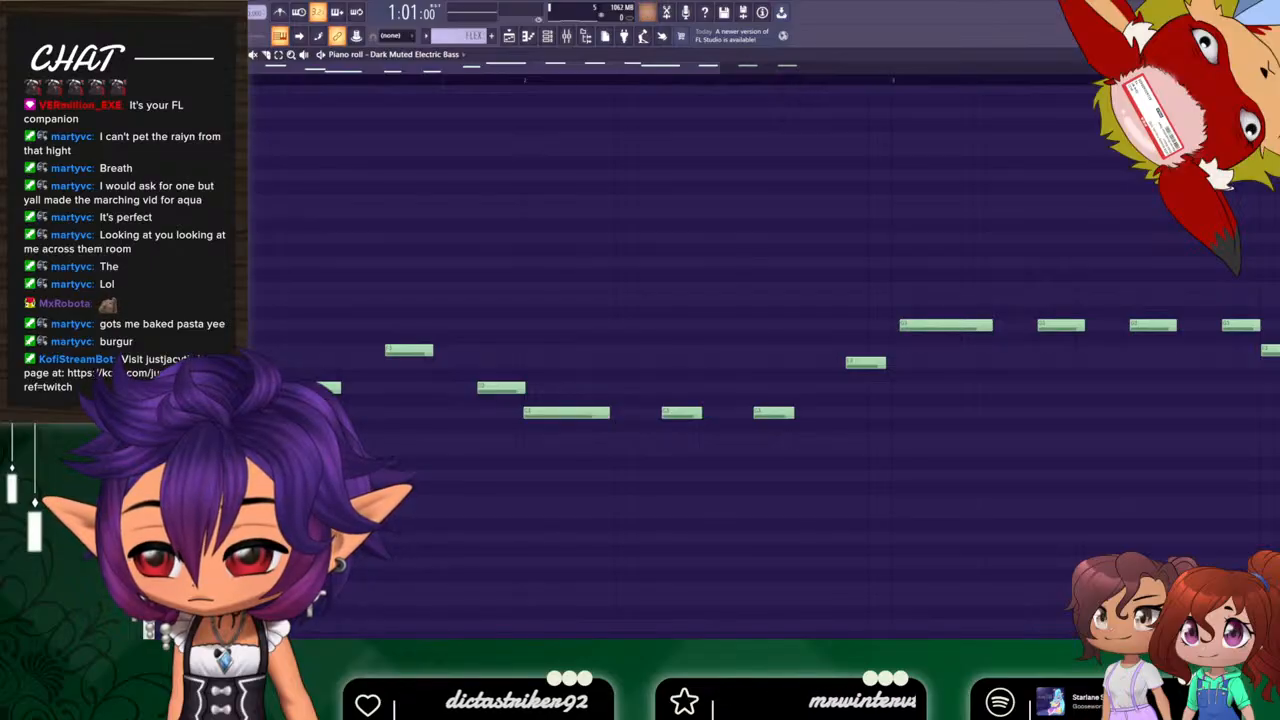
key(space)
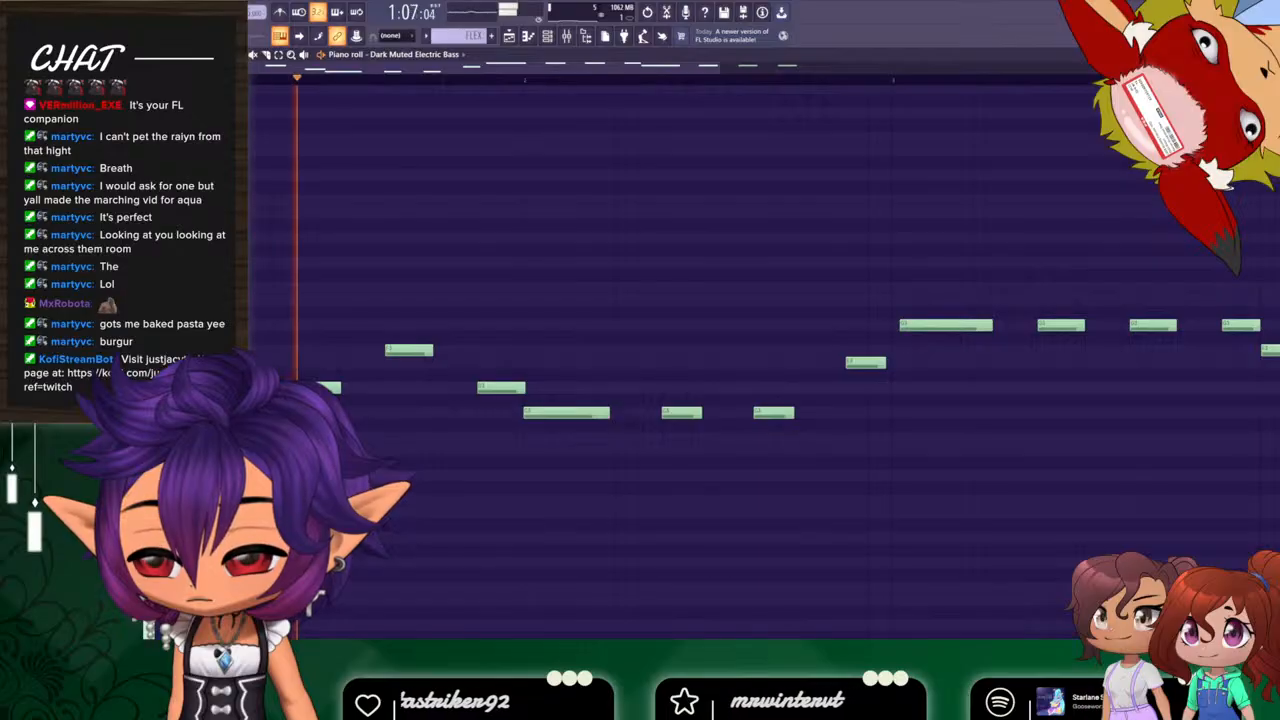
key(space)
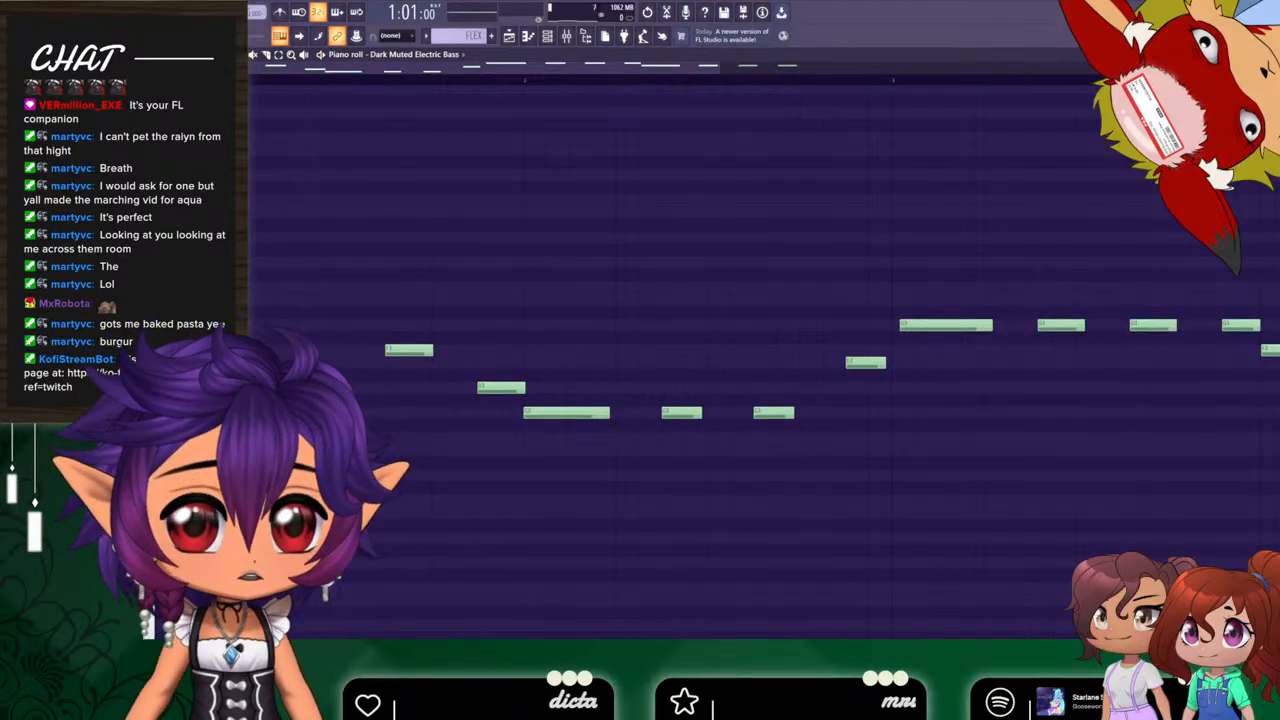
key(space)
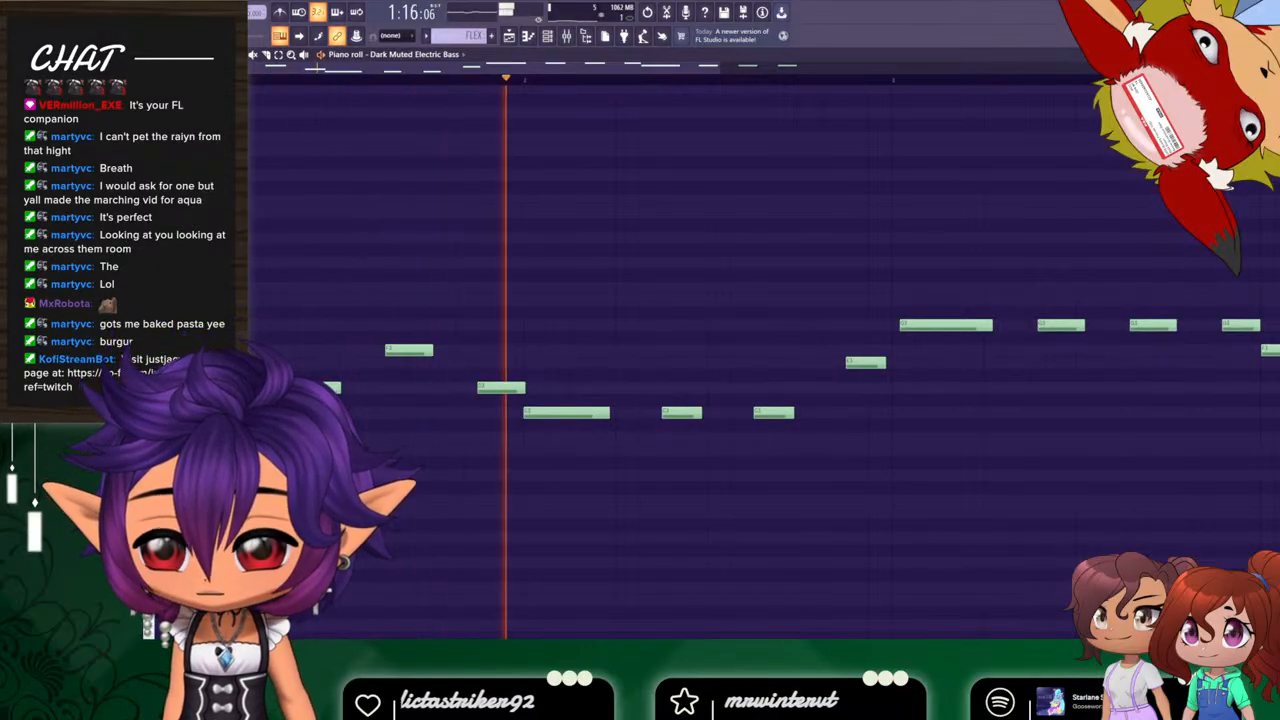
key(space)
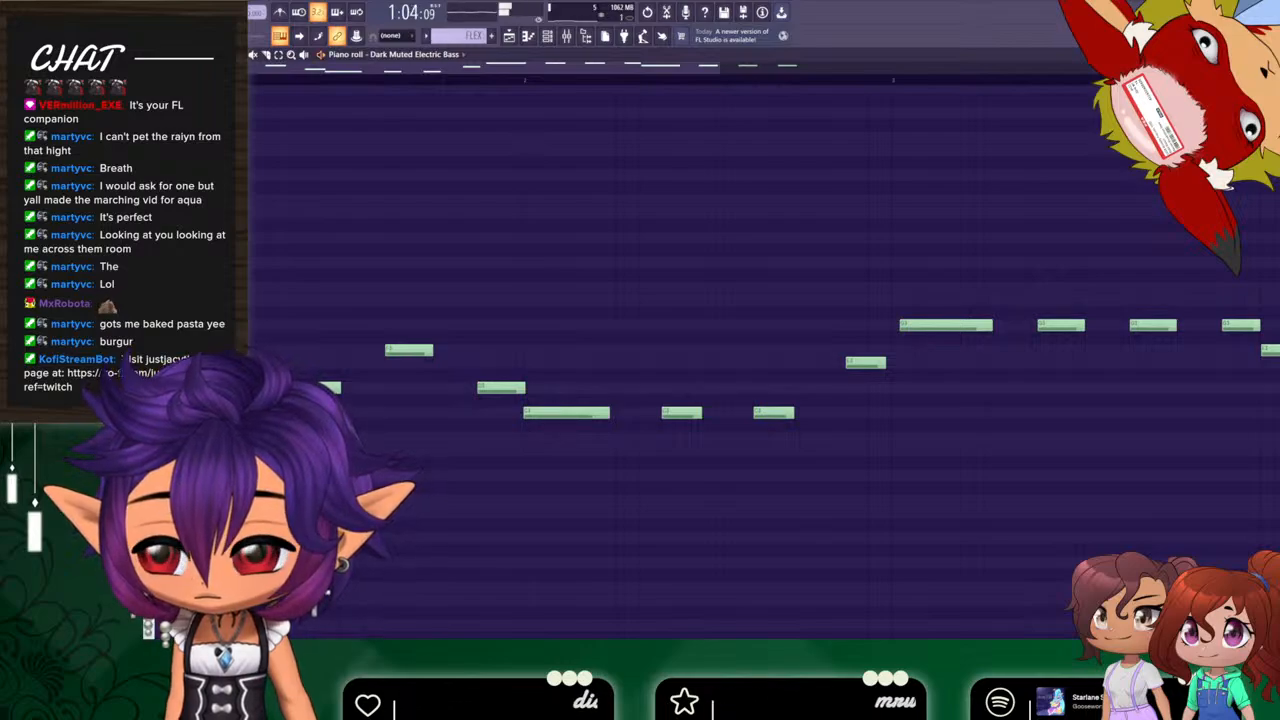
key(space)
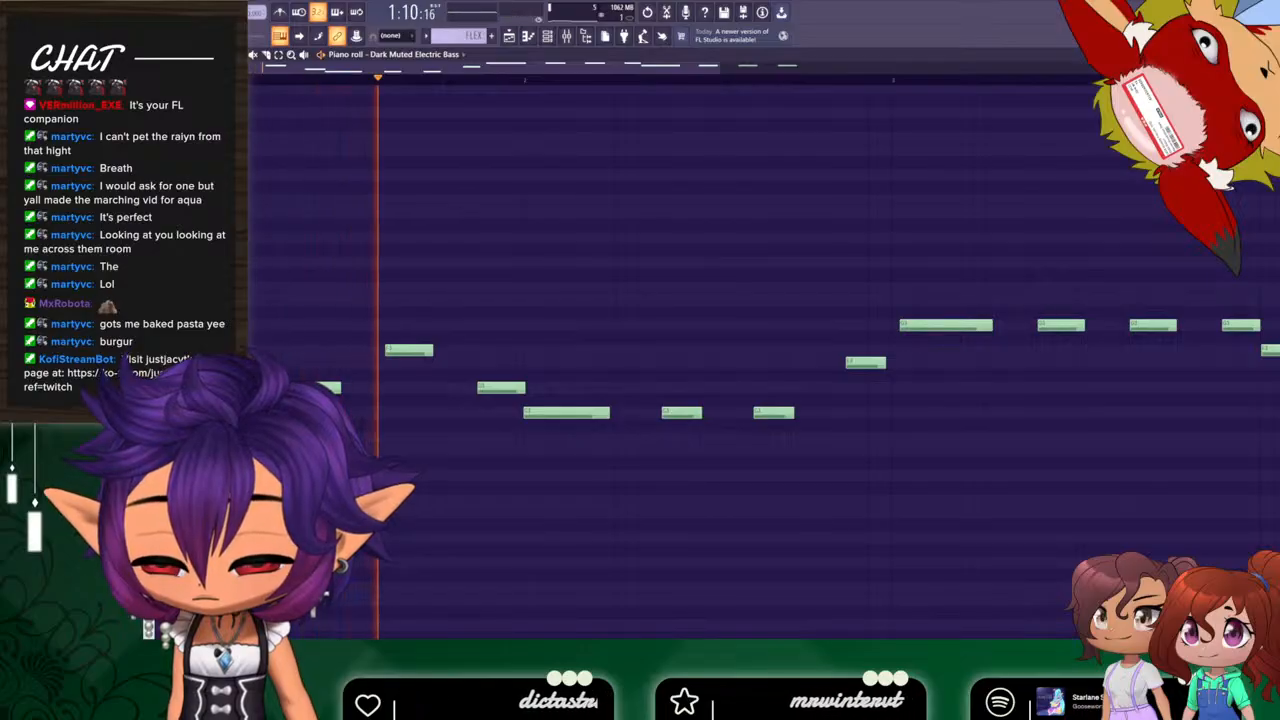
Try adding short passing notes on either side of bar 1's raised bass note and play back the rhythm.
key(space)
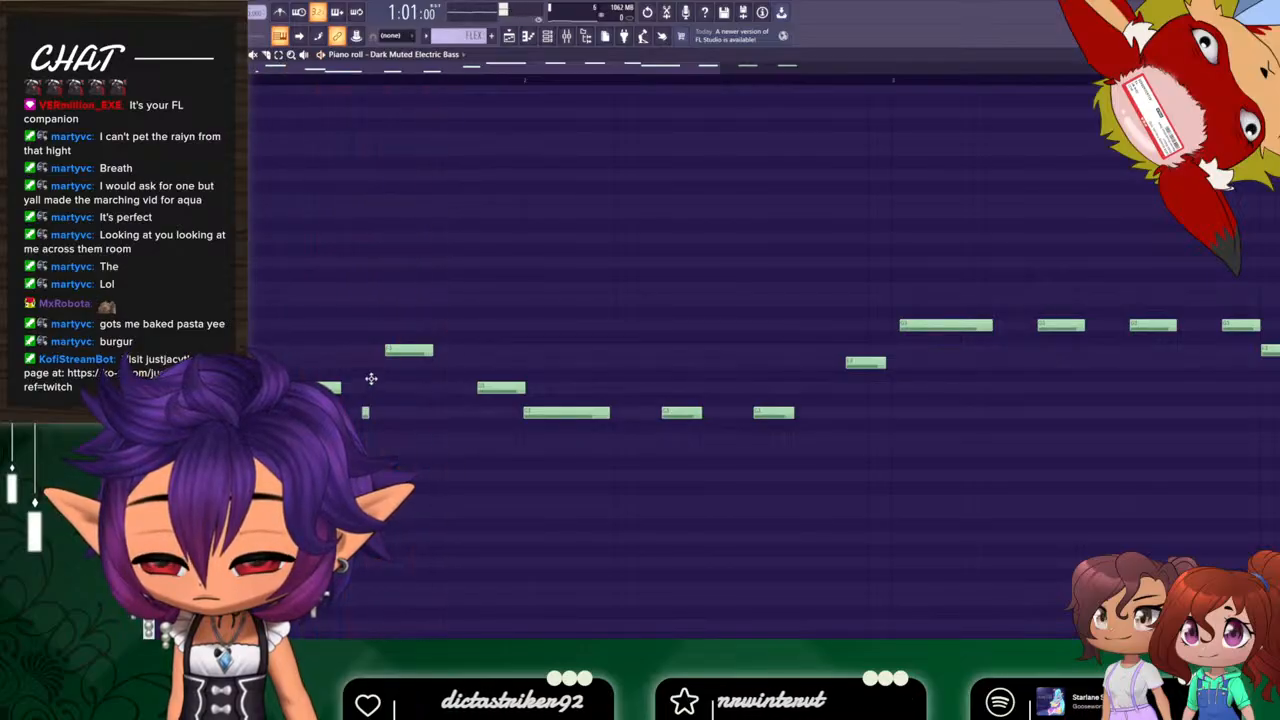
click(365, 387)
key(space)
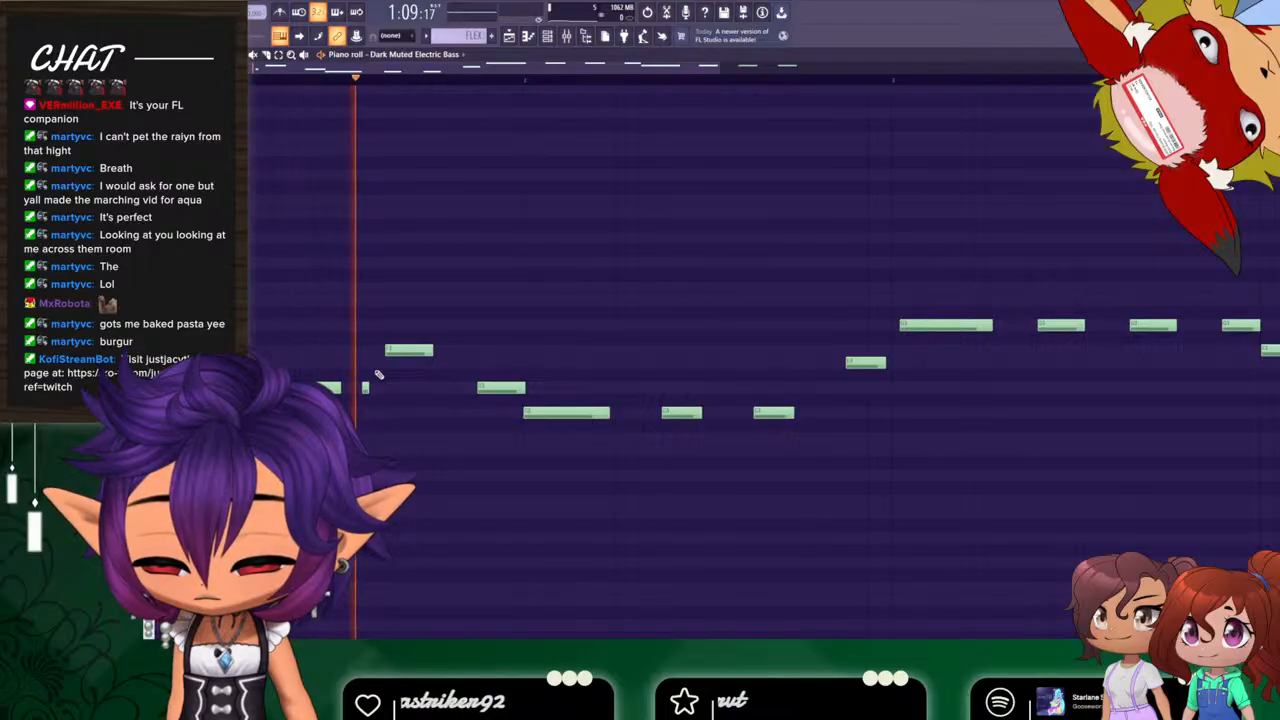
key(space)
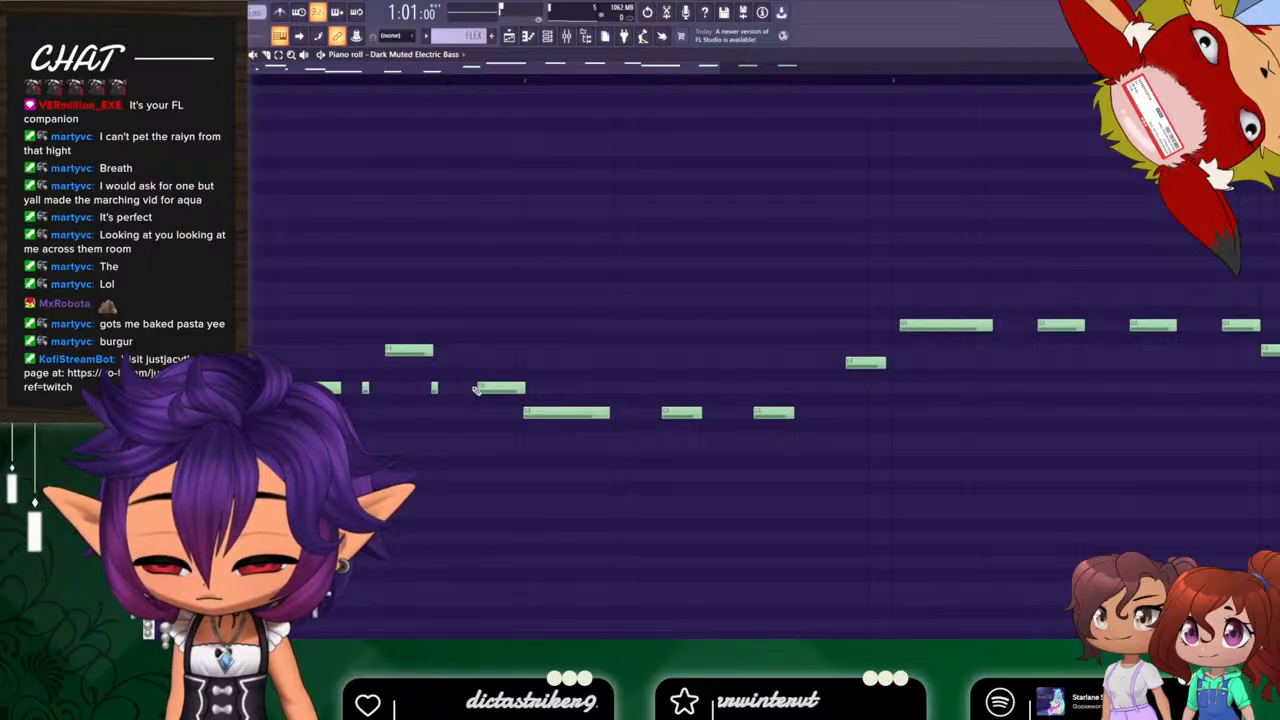
key(space)
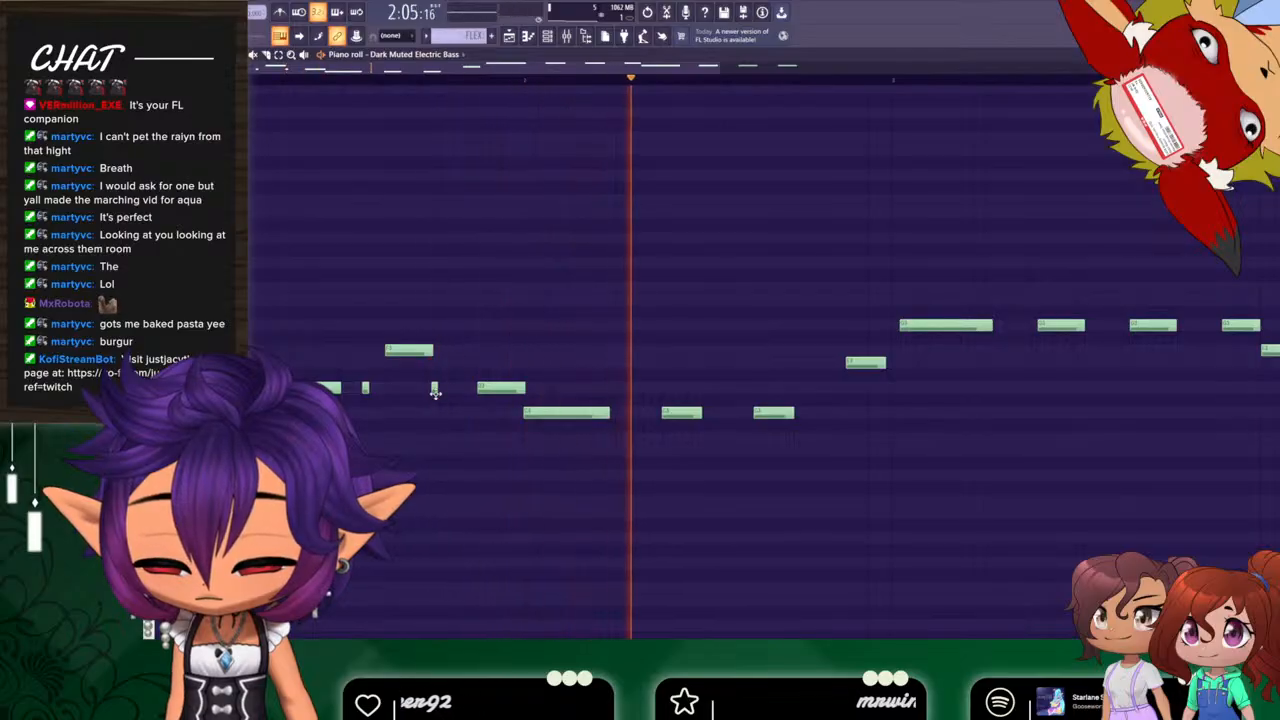
key(space)
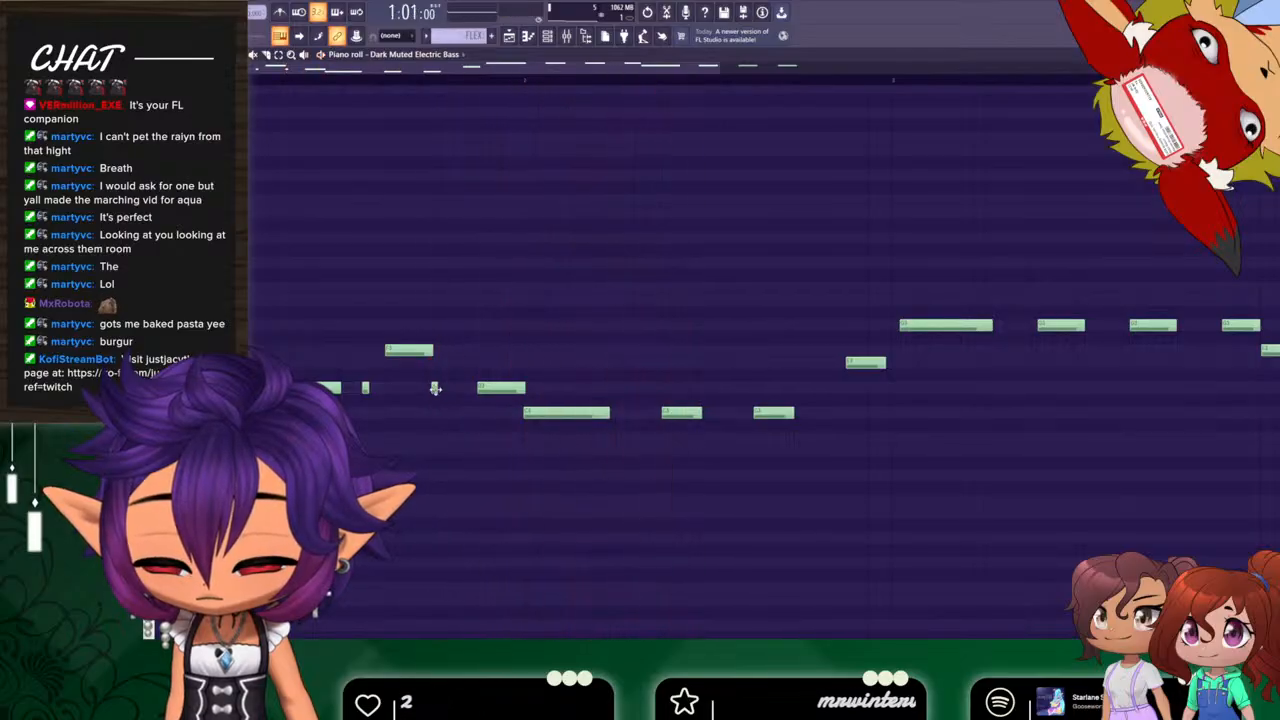
Keep one short note just before bar 1's last note, add another before bar 2's last note, and play back.
right_click(366, 390)
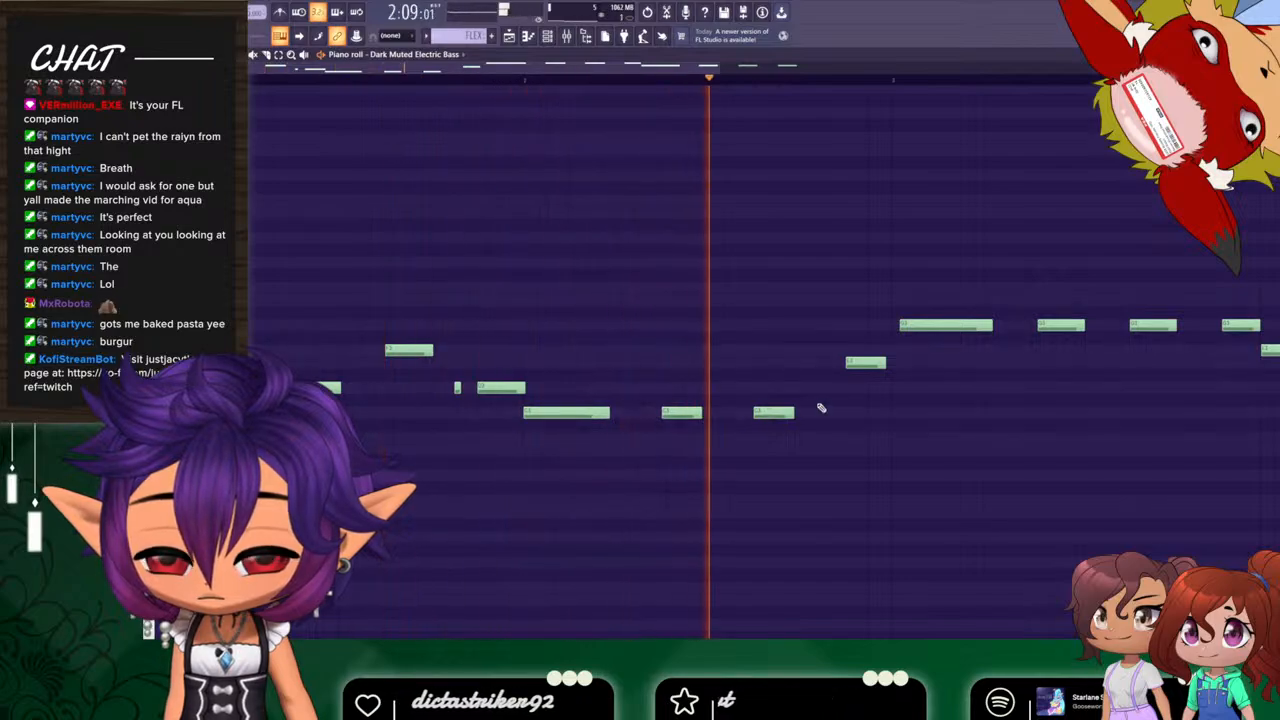
click(845, 390)
key(space)
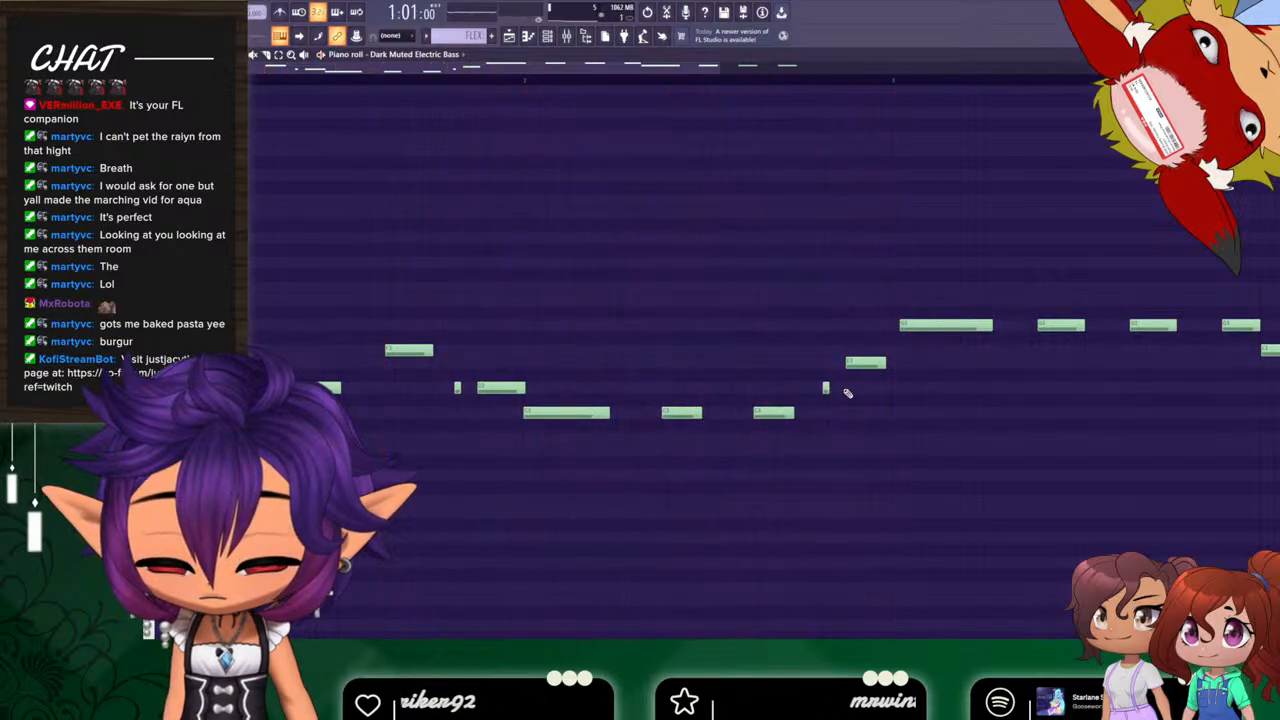
key(space)
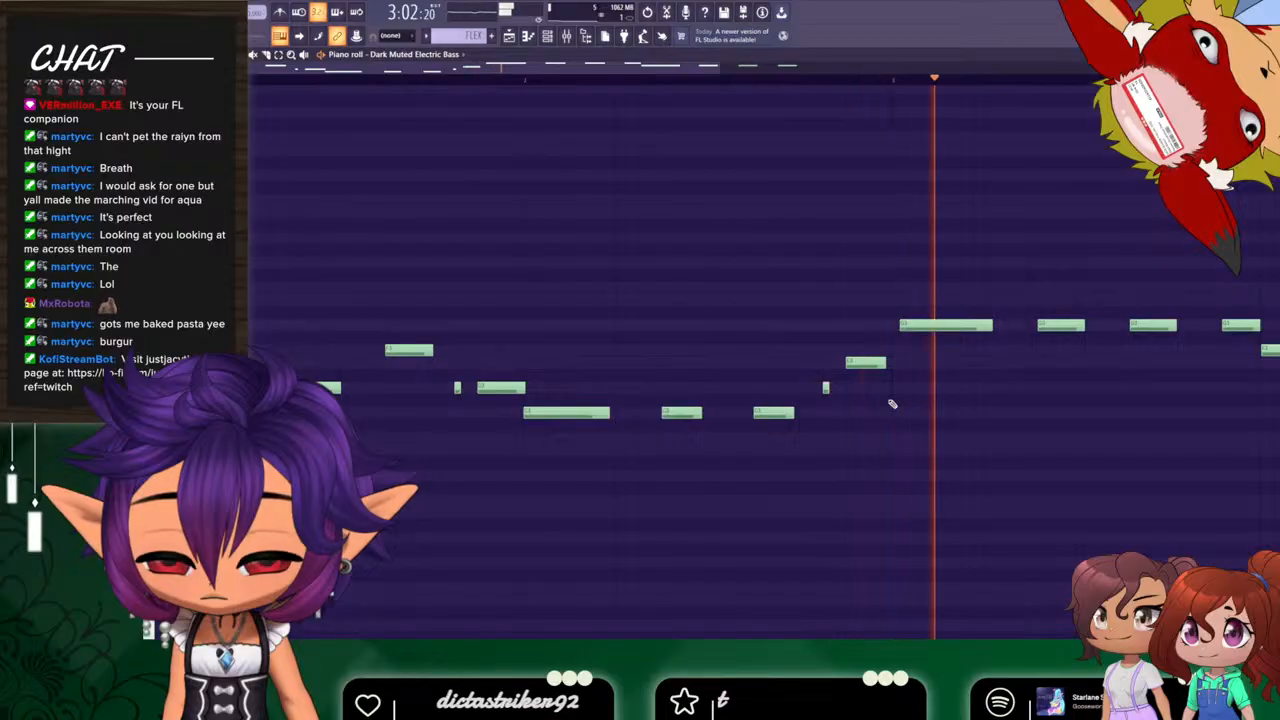
key(space)
Shift bar 3's first bass note earlier onto the bar line and play the line back with the arrangement.
drag(603, 76, 791, 91)
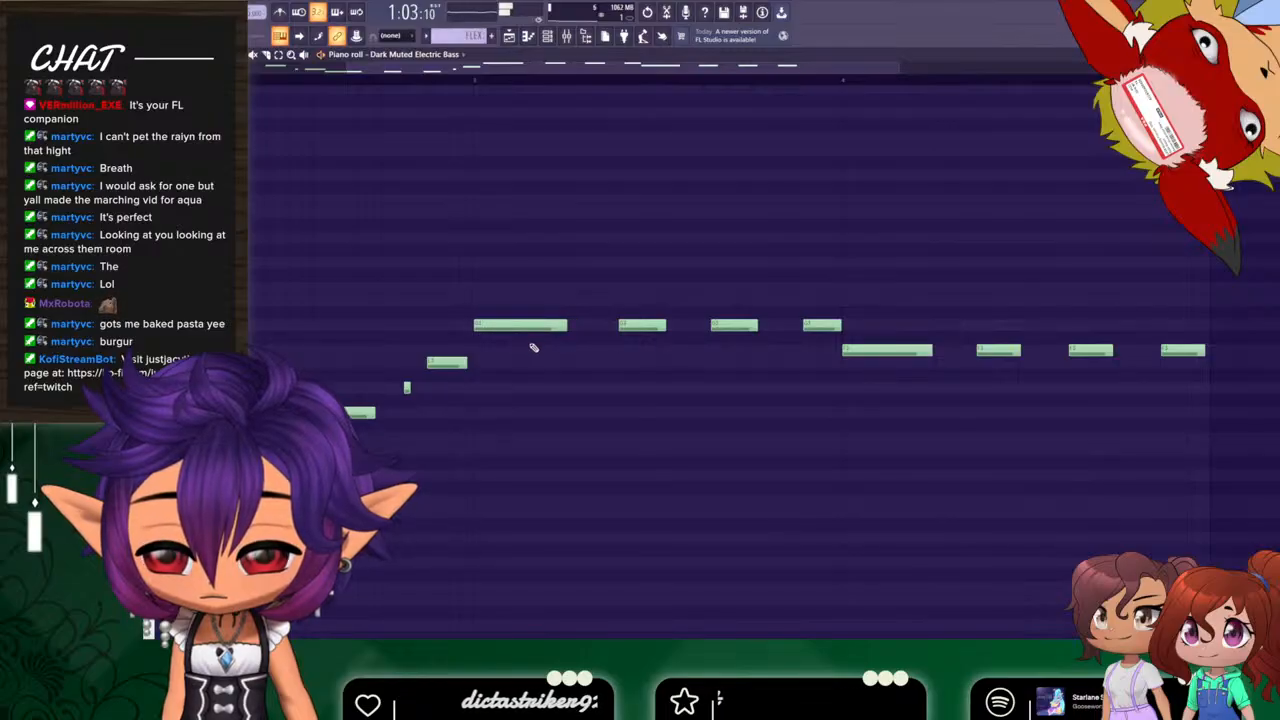
drag(655, 72, 480, 86)
key(space)
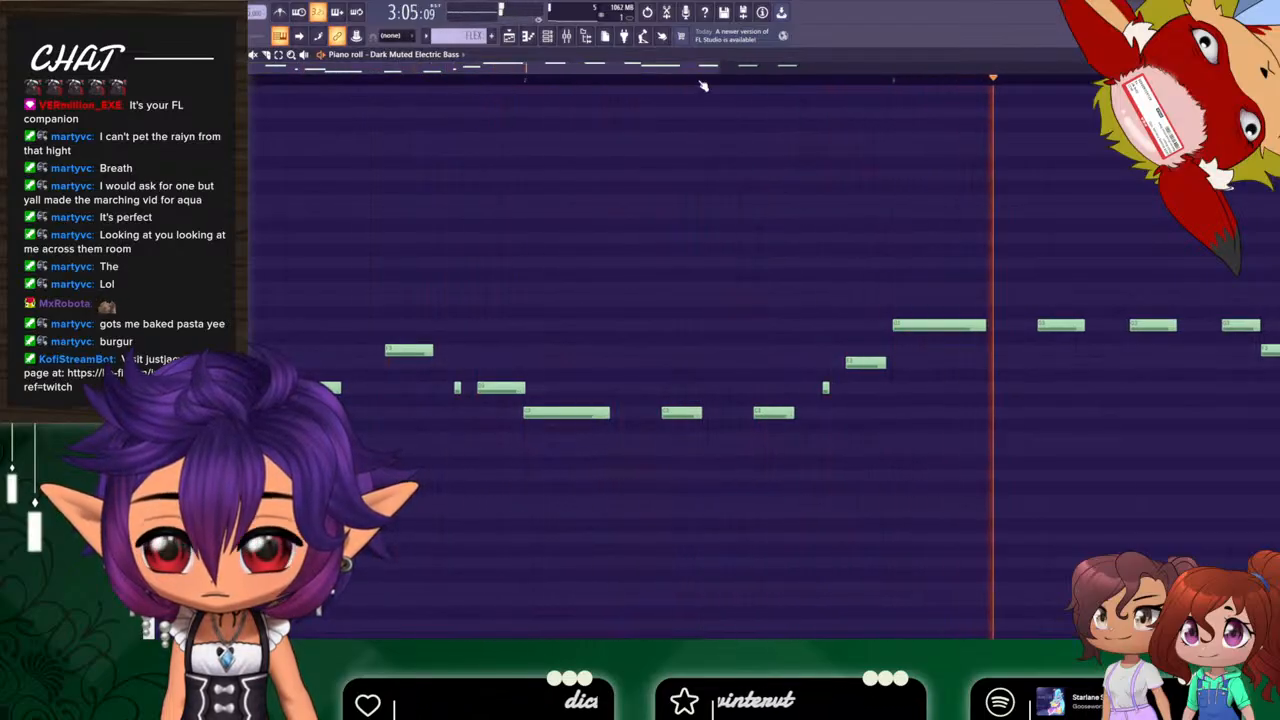
drag(738, 74, 888, 81)
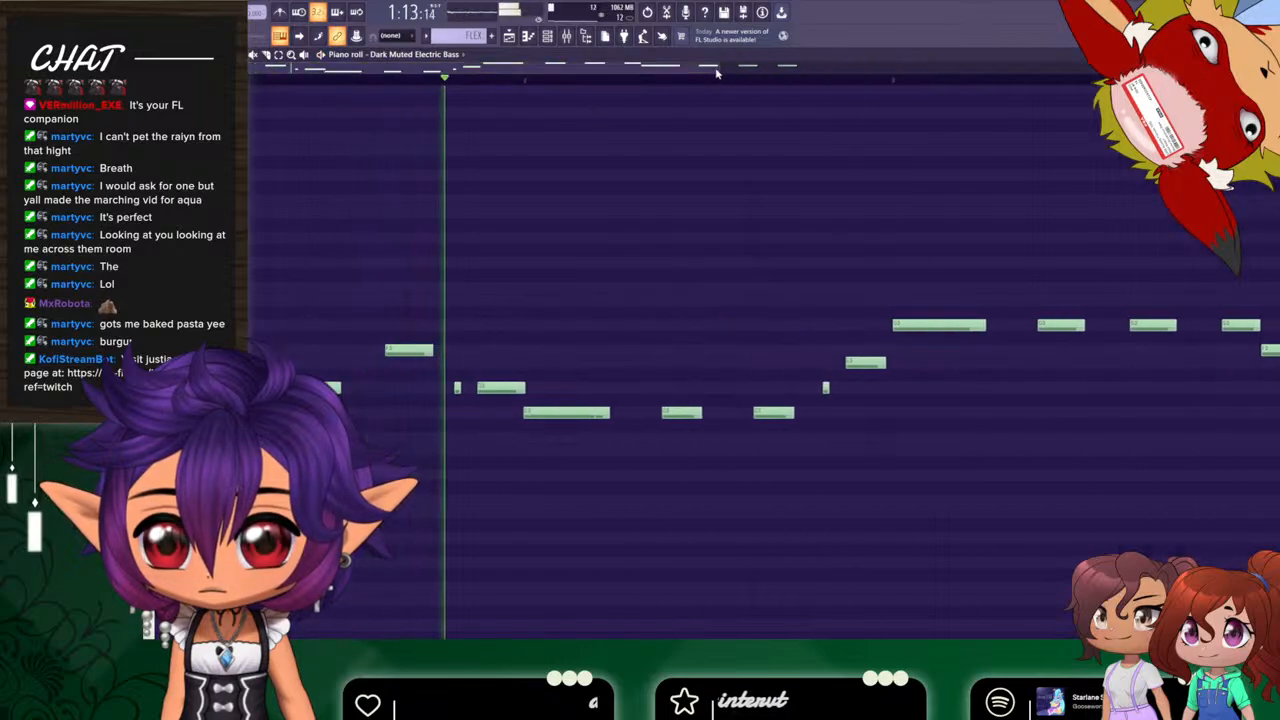
drag(868, 74, 1252, 74)
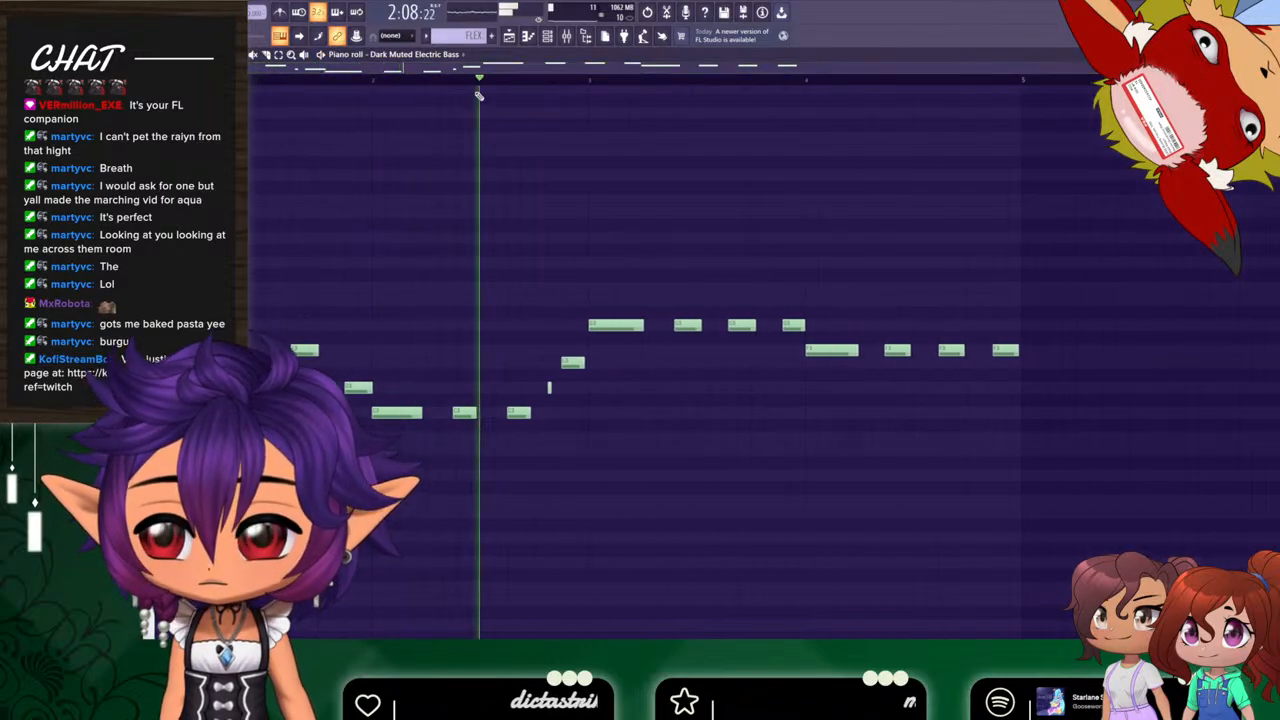
Delete the short passing notes from bars 1 and 2 of the bass pattern and listen to the arrangement.
click(519, 36)
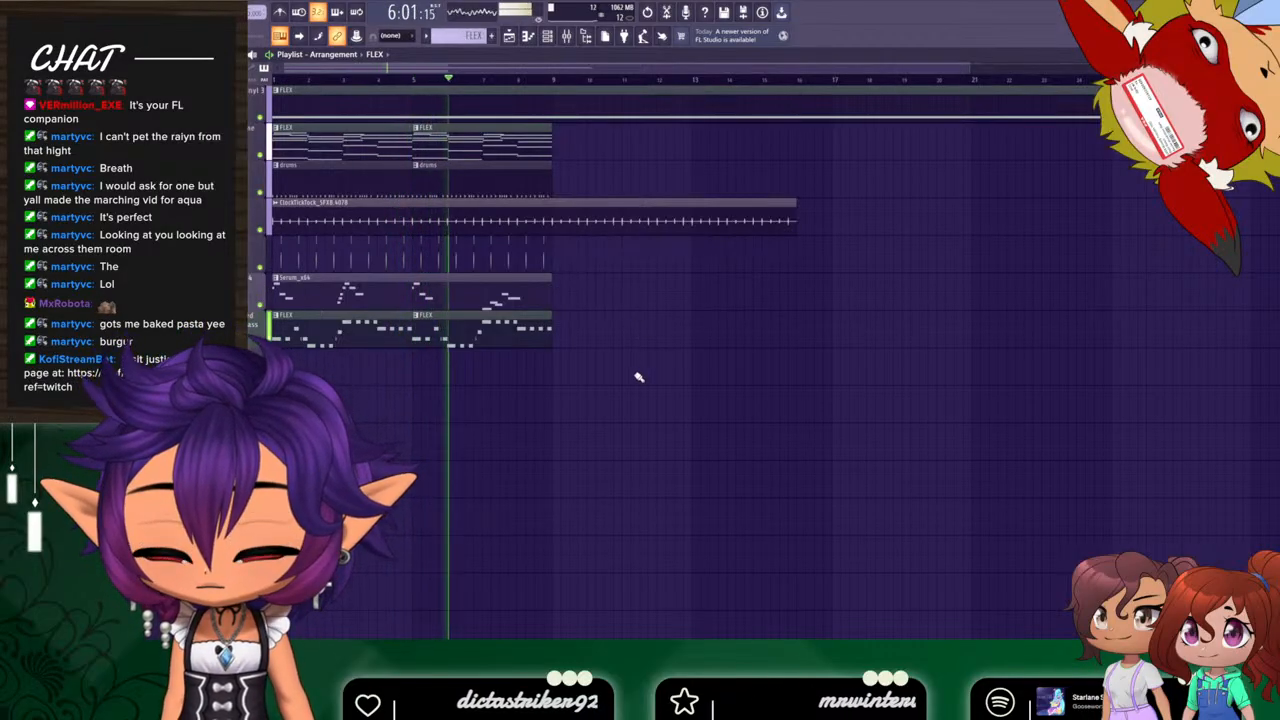
double_click(520, 336)
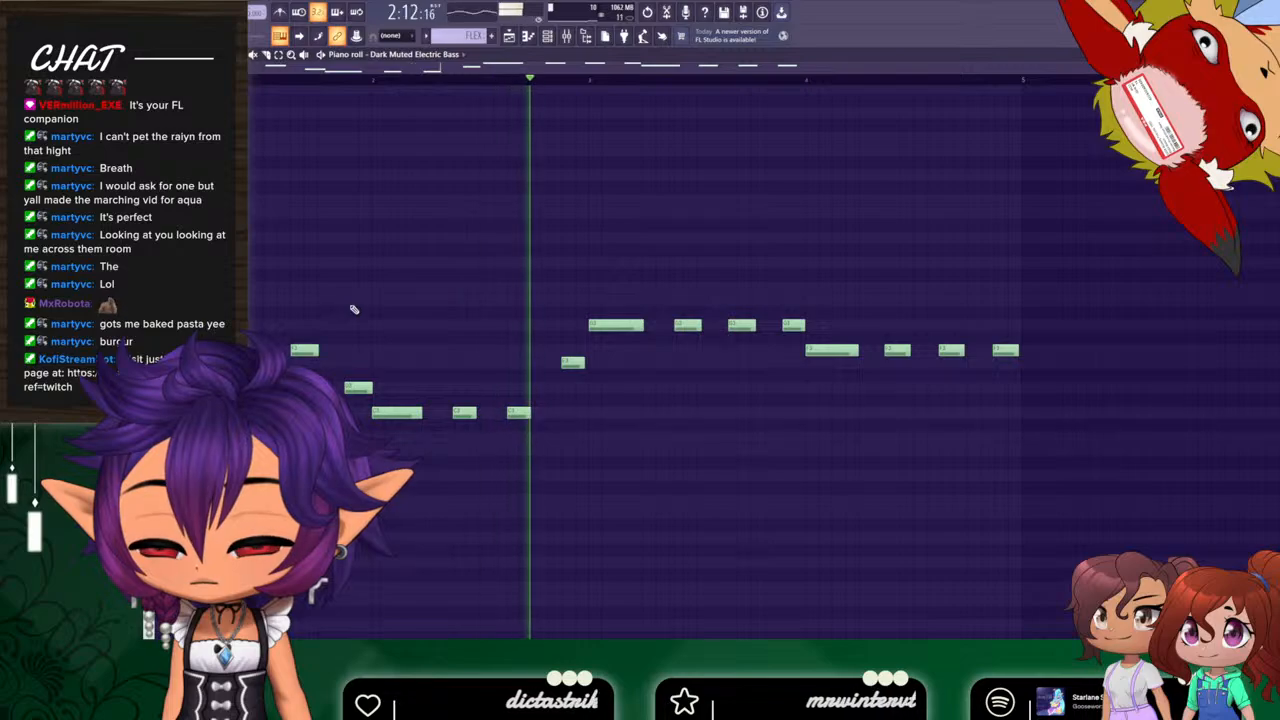
click(509, 36)
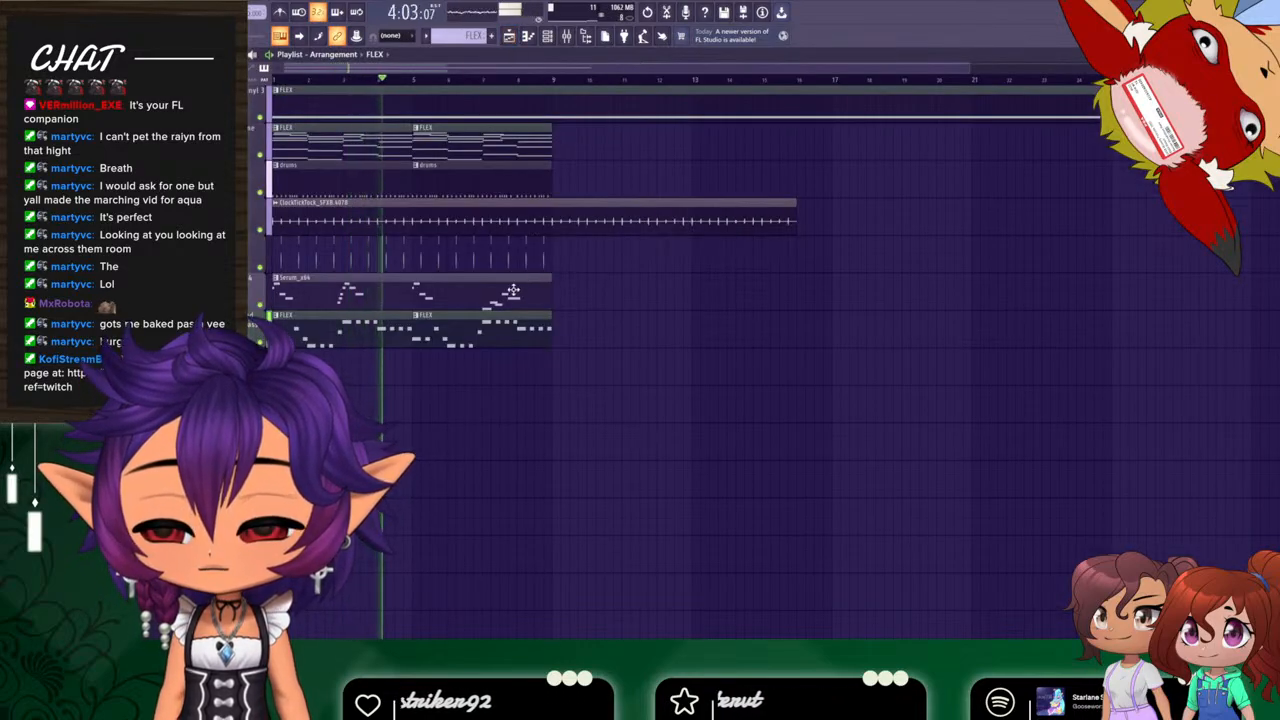
key(space)
Reopen the bass pattern, play its opening bars, and raise bar 3's first note by two semitones.
double_click(437, 320)
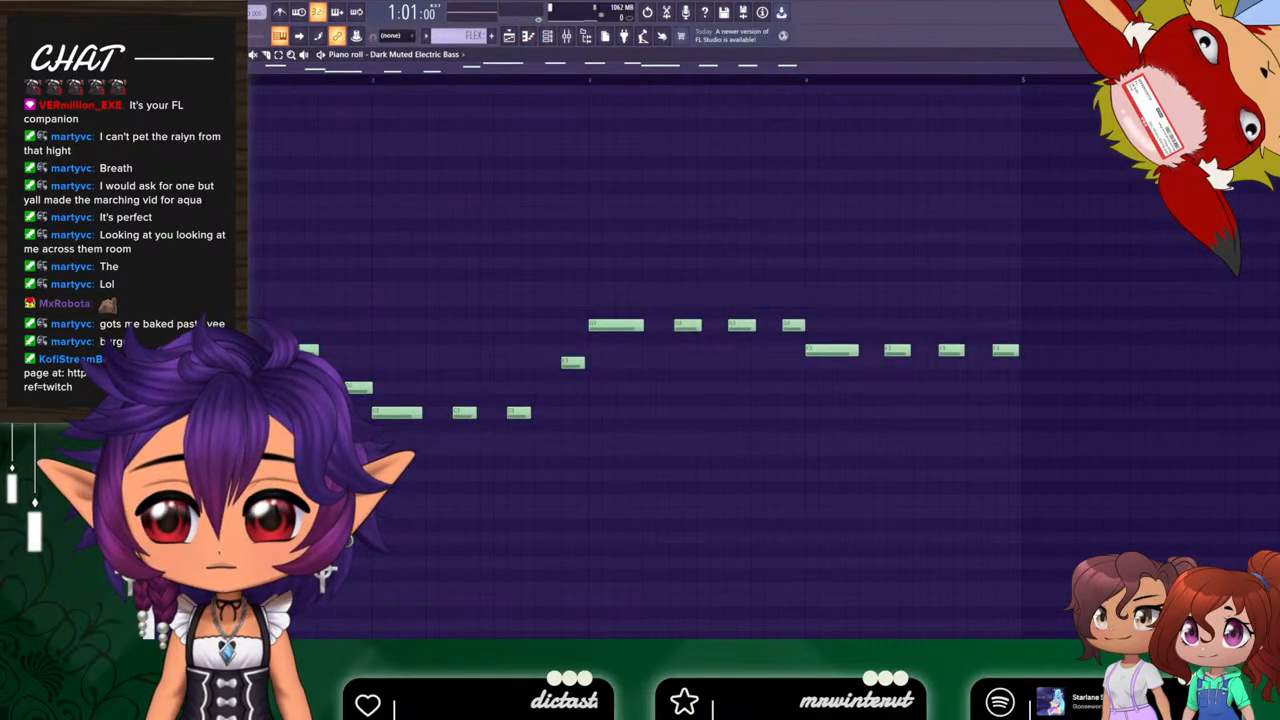
scroll(759, 90, up, 3)
key(space)
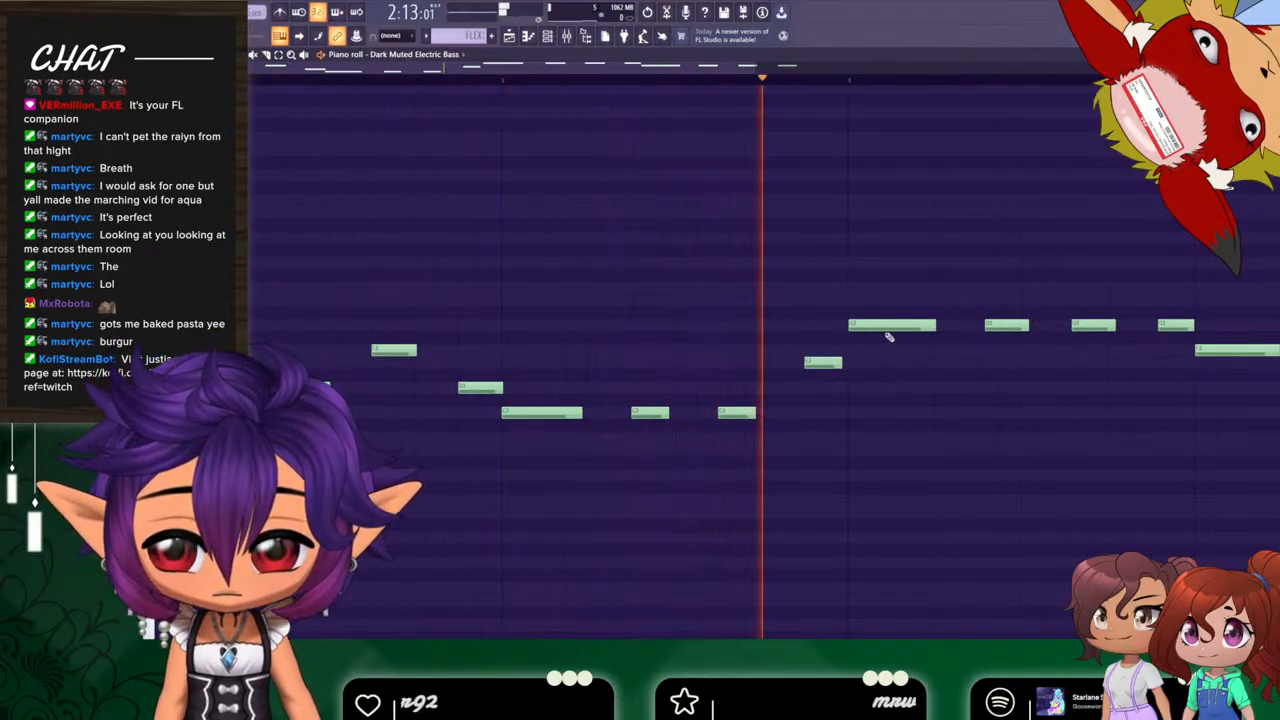
key(space)
drag(882, 328, 879, 292)
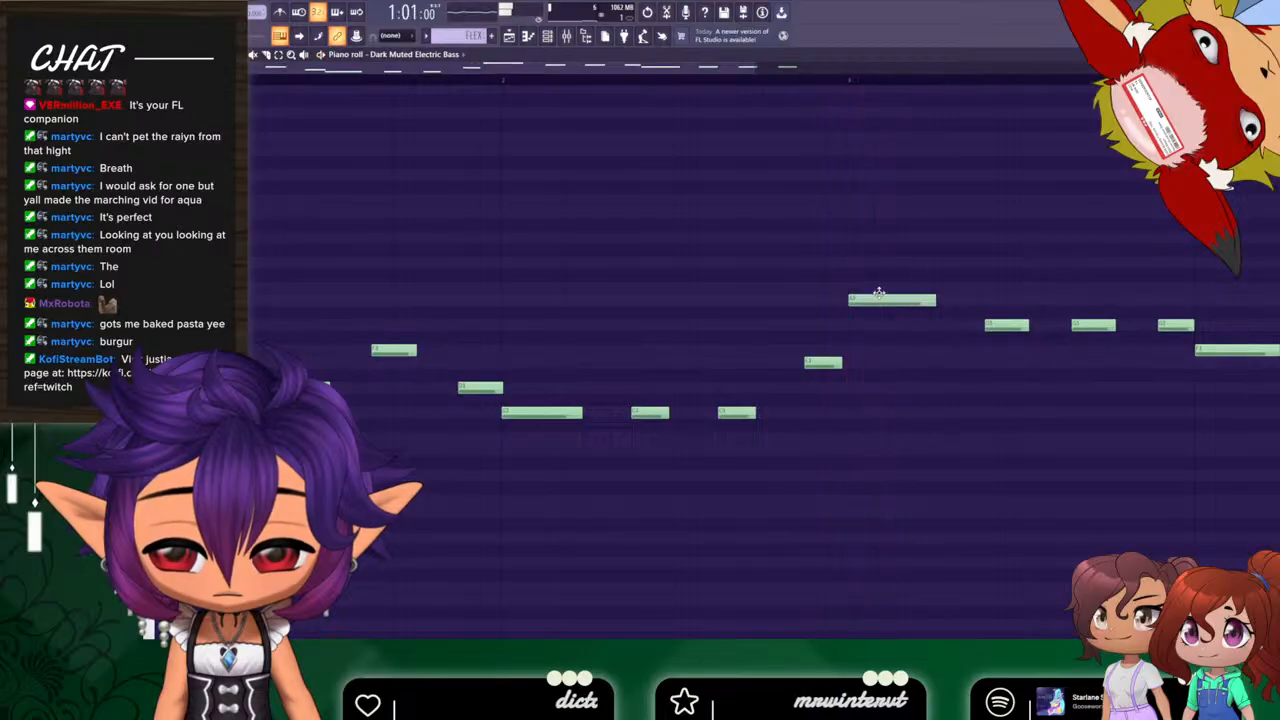
Open the Coffee Time Piano chords and play them back to compare their notes in bars 2 to 4 with the bass.
key(F5)
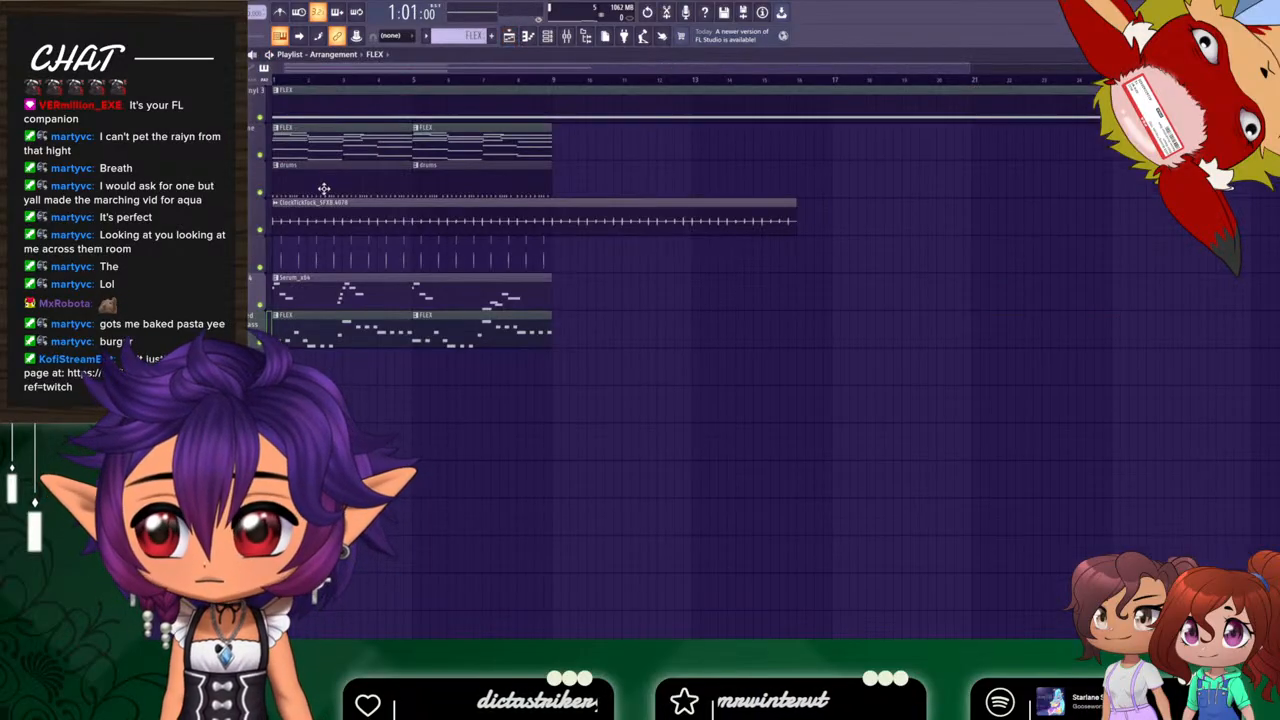
double_click(320, 132)
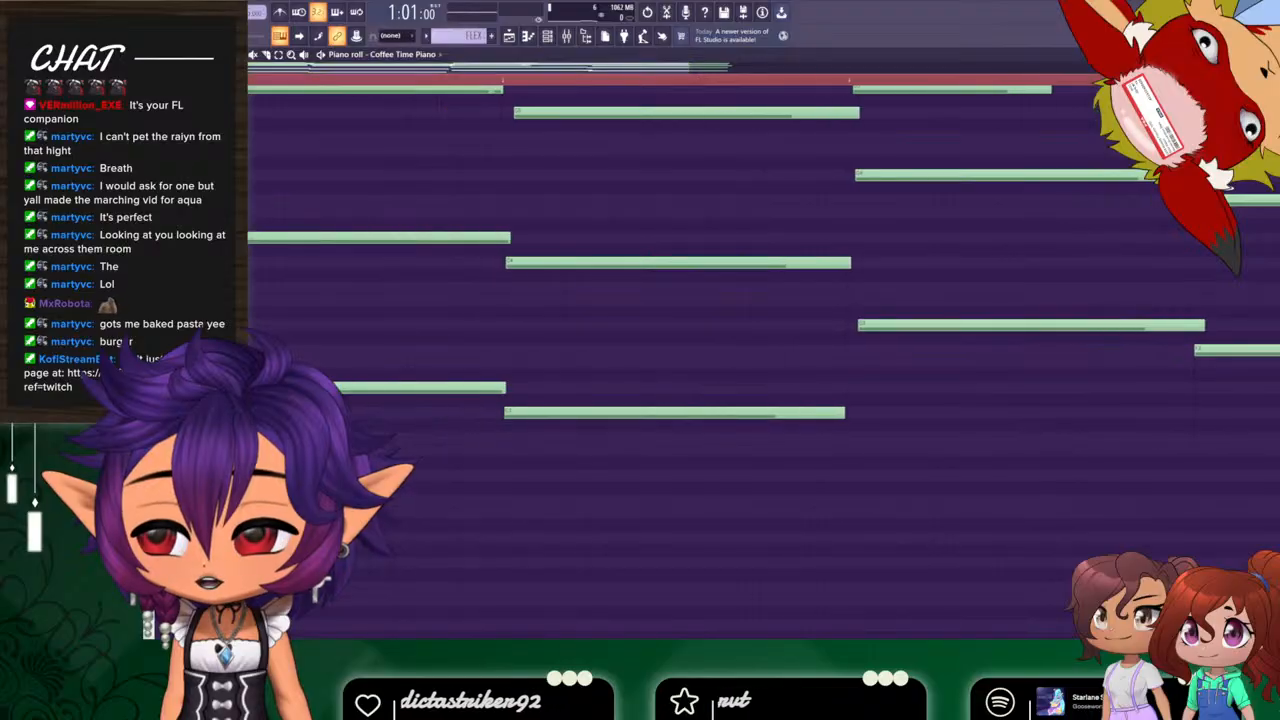
scroll(565, 358, up, 5)
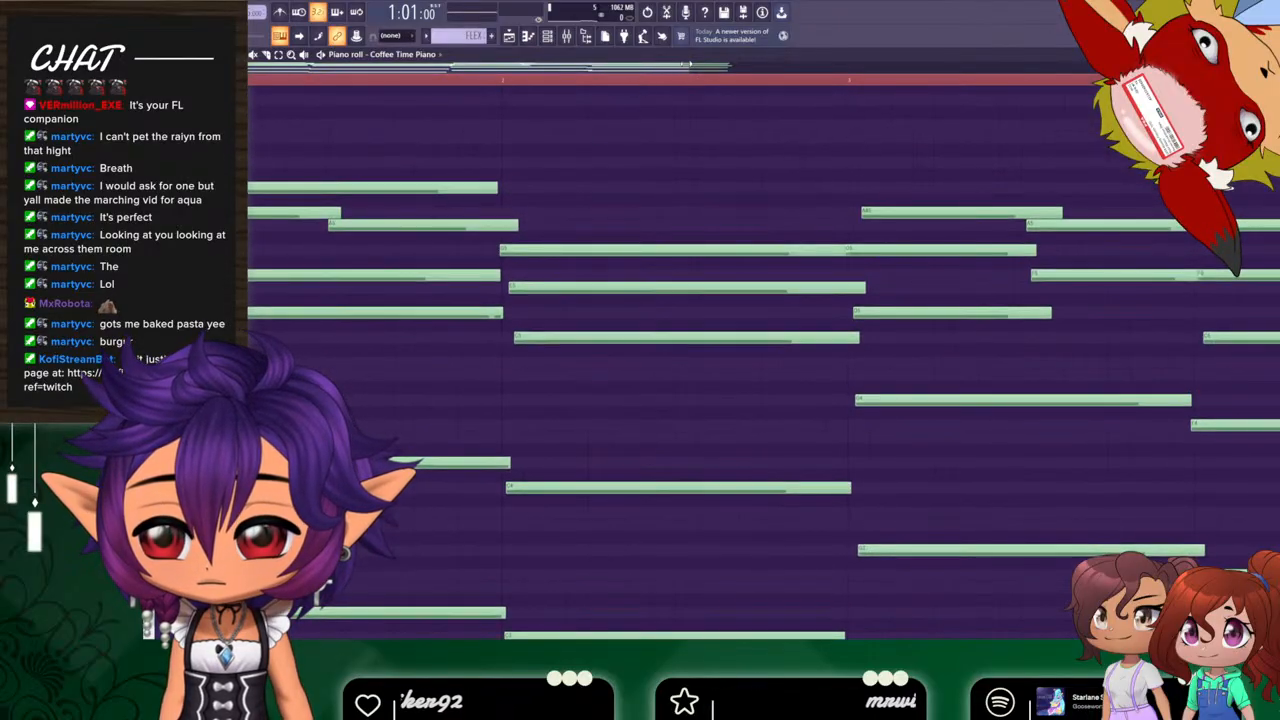
drag(687, 65, 1025, 112)
scroll(991, 246, down, 2)
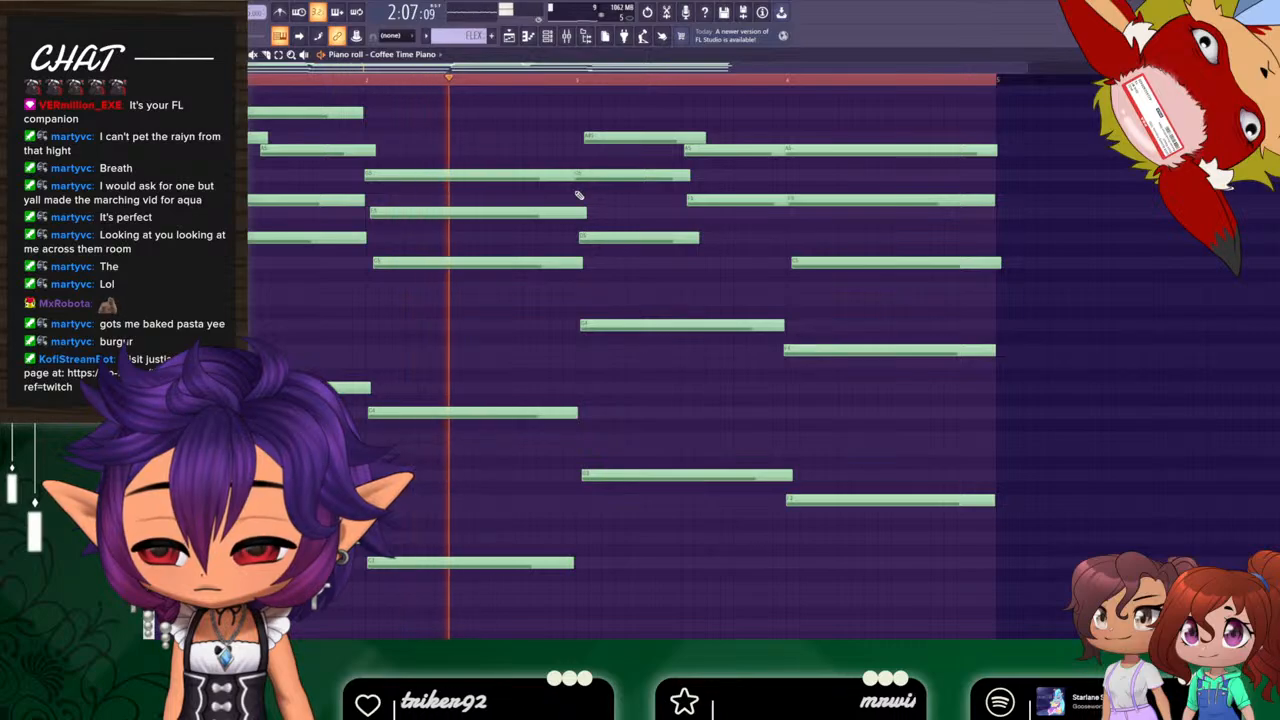
key(space)
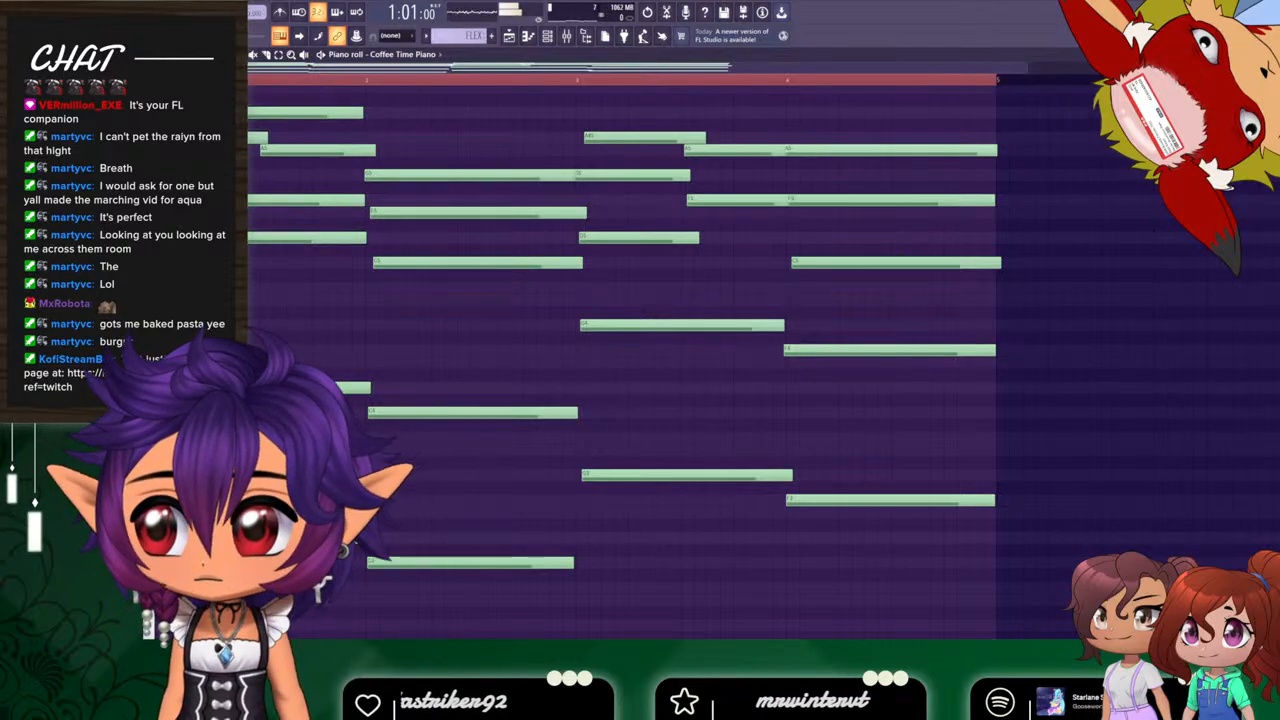
alt+right_click(471, 153)
alt+right_click(646, 165)
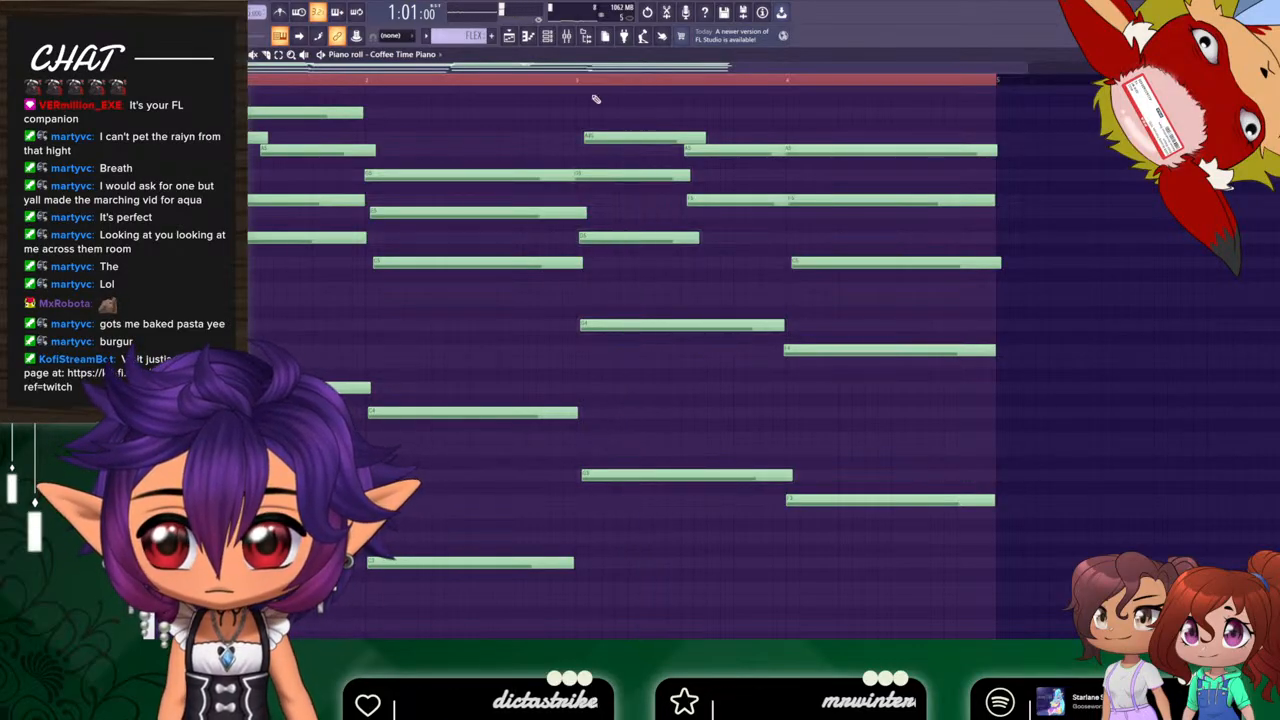
Raise bar 3's last three bass notes by two semitones to match the first, and play back the arrangement.
click(509, 40)
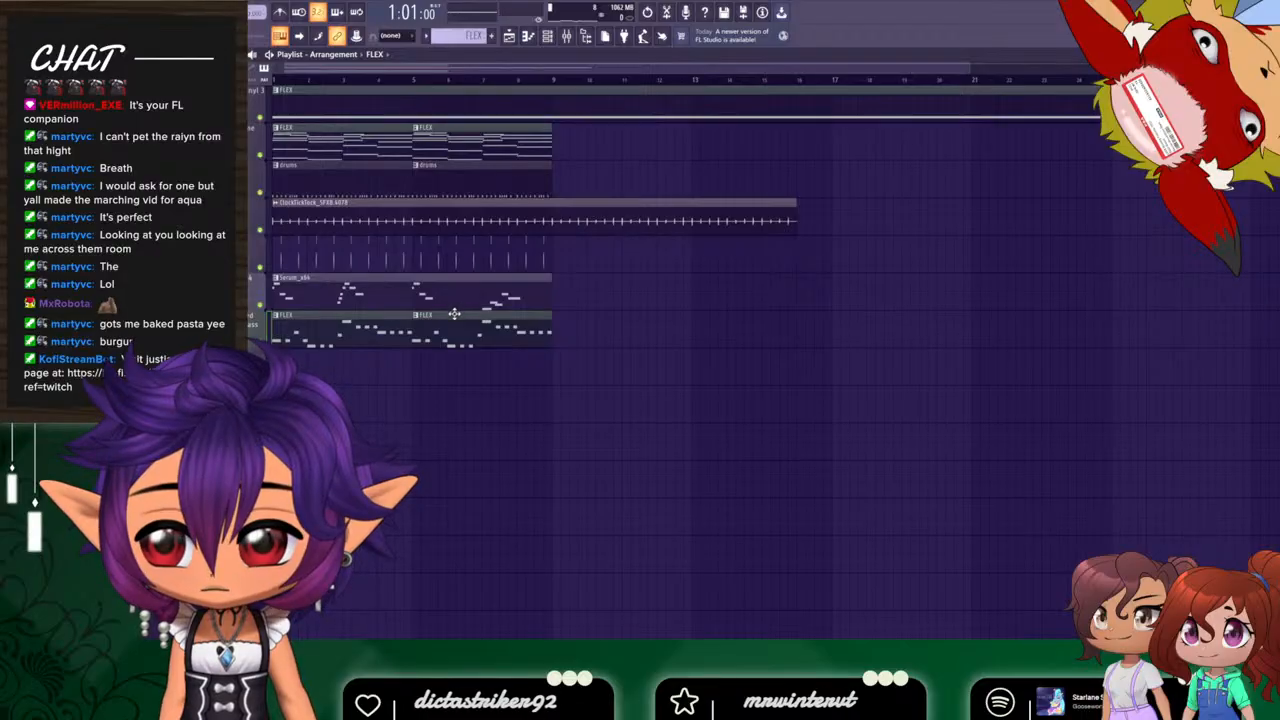
double_click(454, 314)
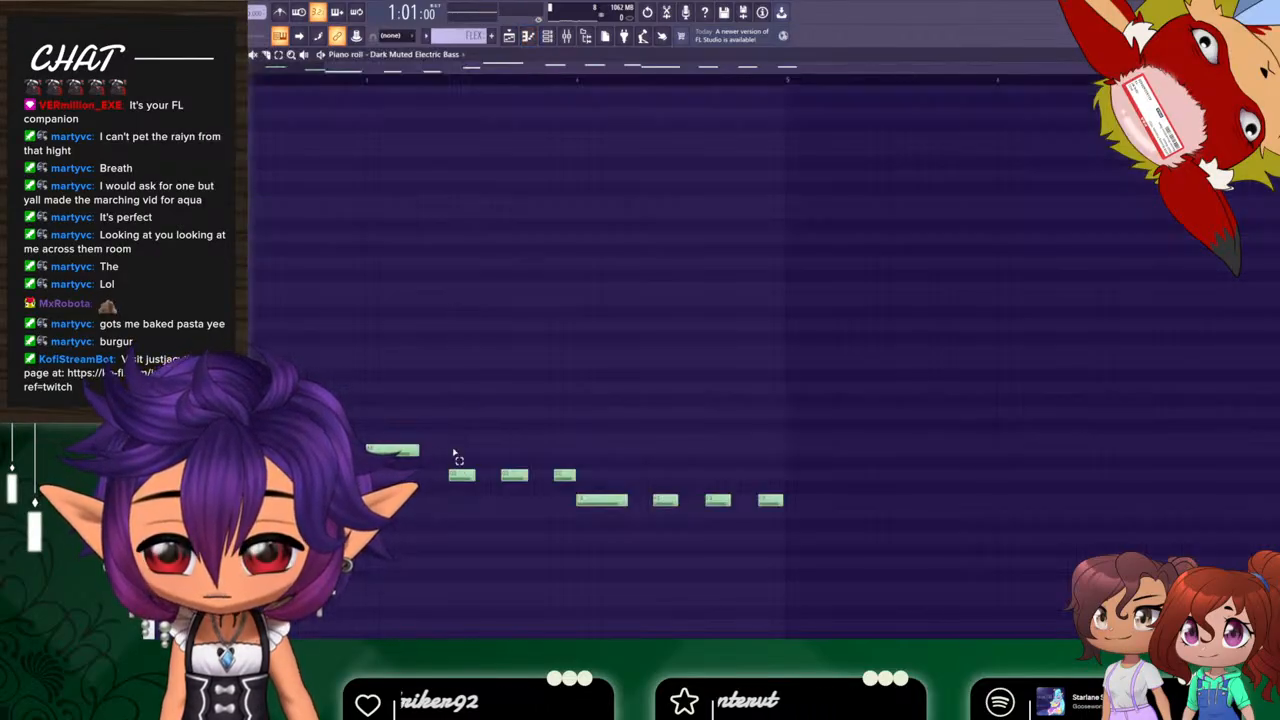
drag(453, 455, 568, 480)
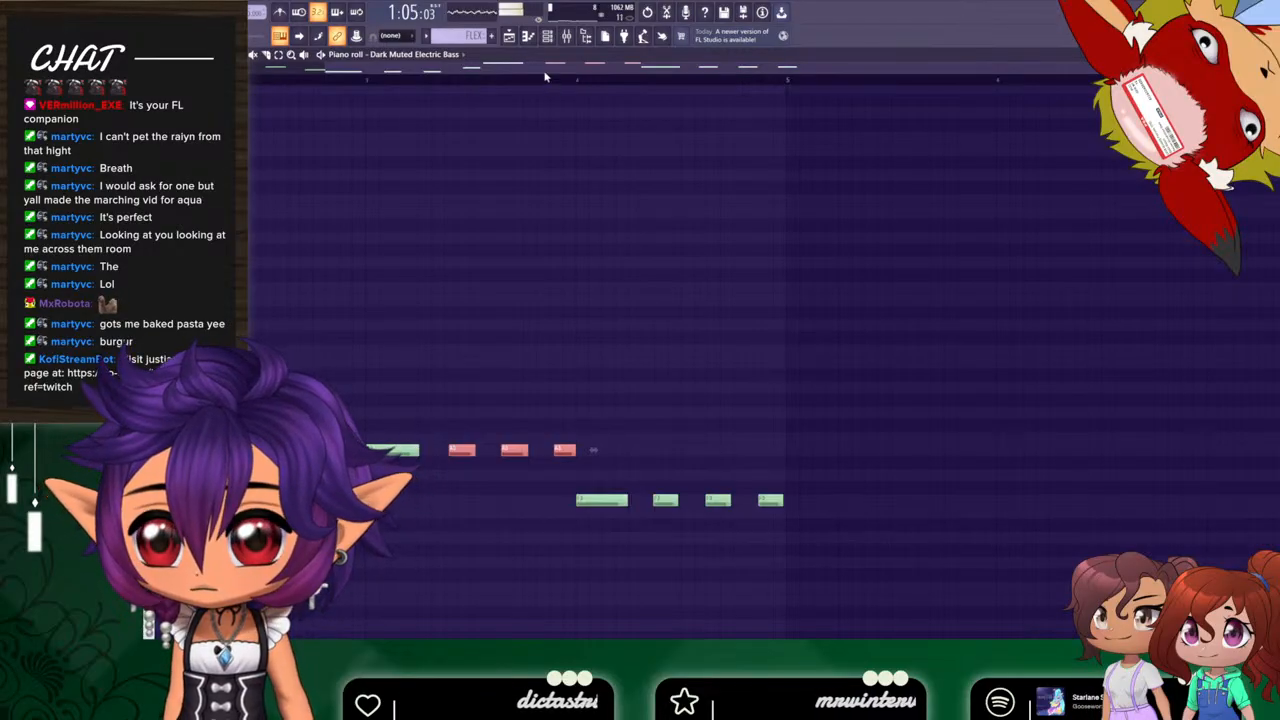
key(space)
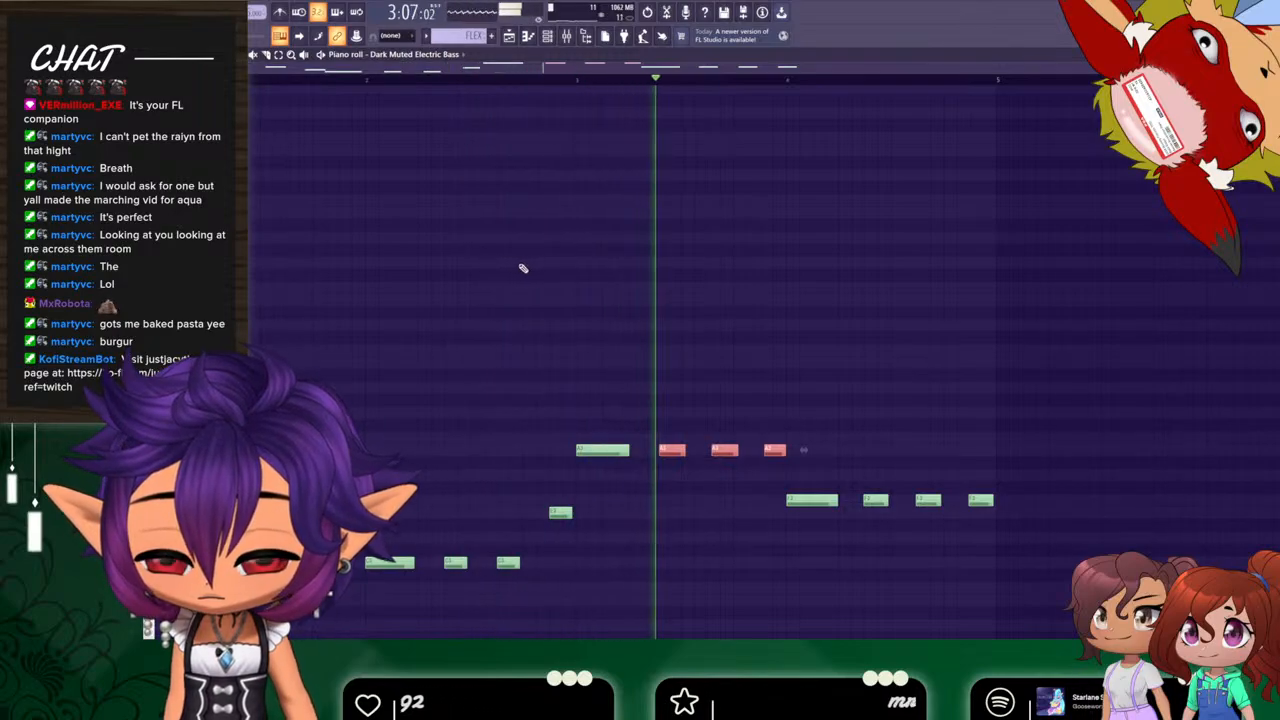
key(space)
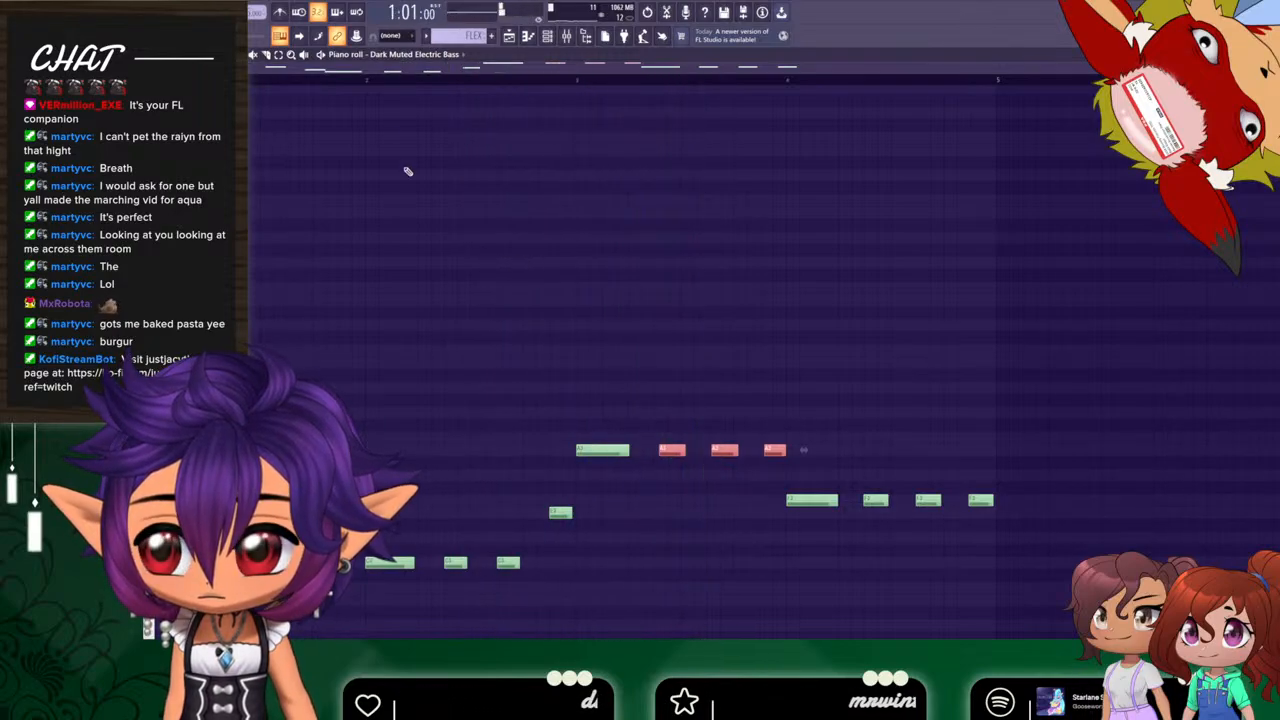
Mute every playlist track except the piano chords and the bass, and play them together from the bass pattern.
click(509, 37)
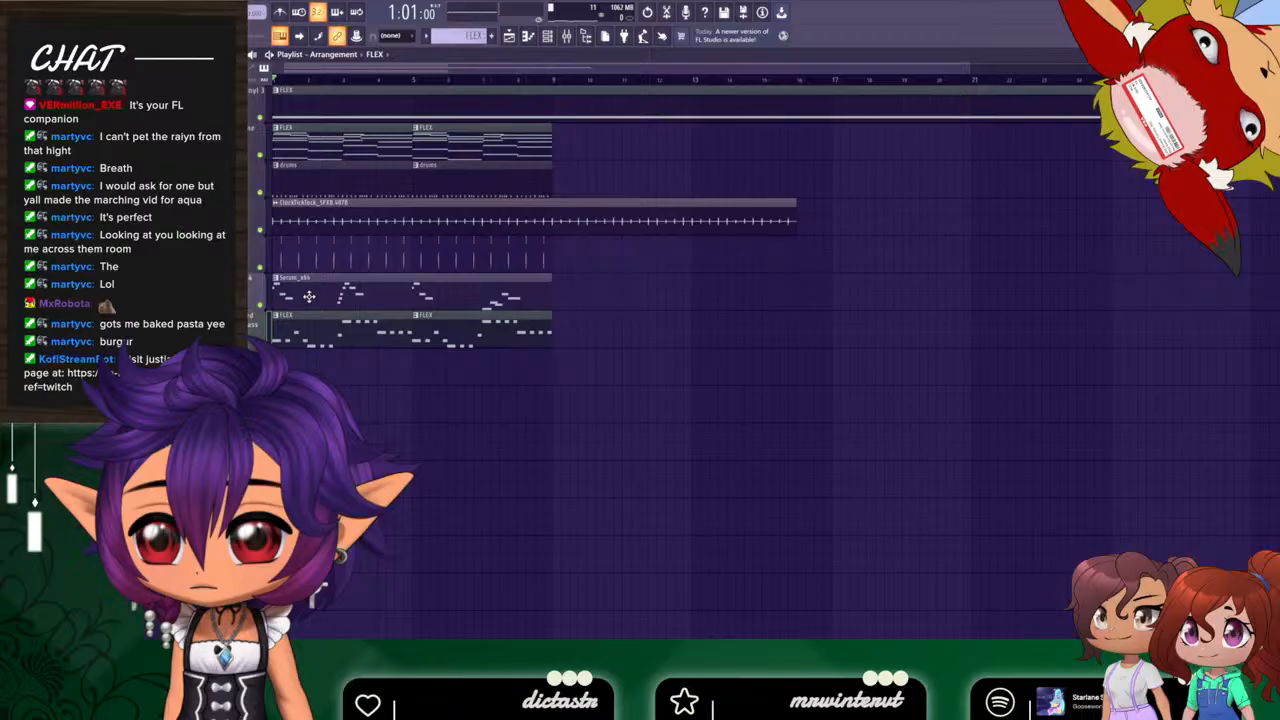
ctrl+click(260, 156)
click(264, 343)
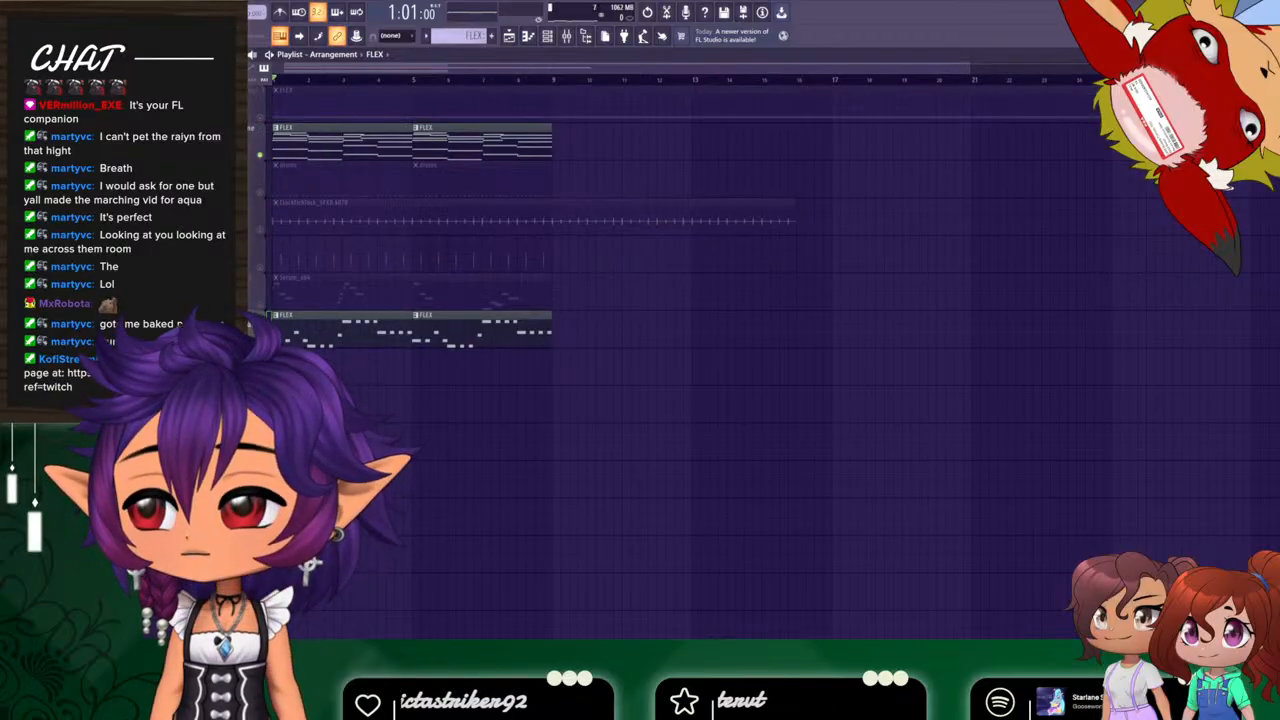
double_click(324, 318)
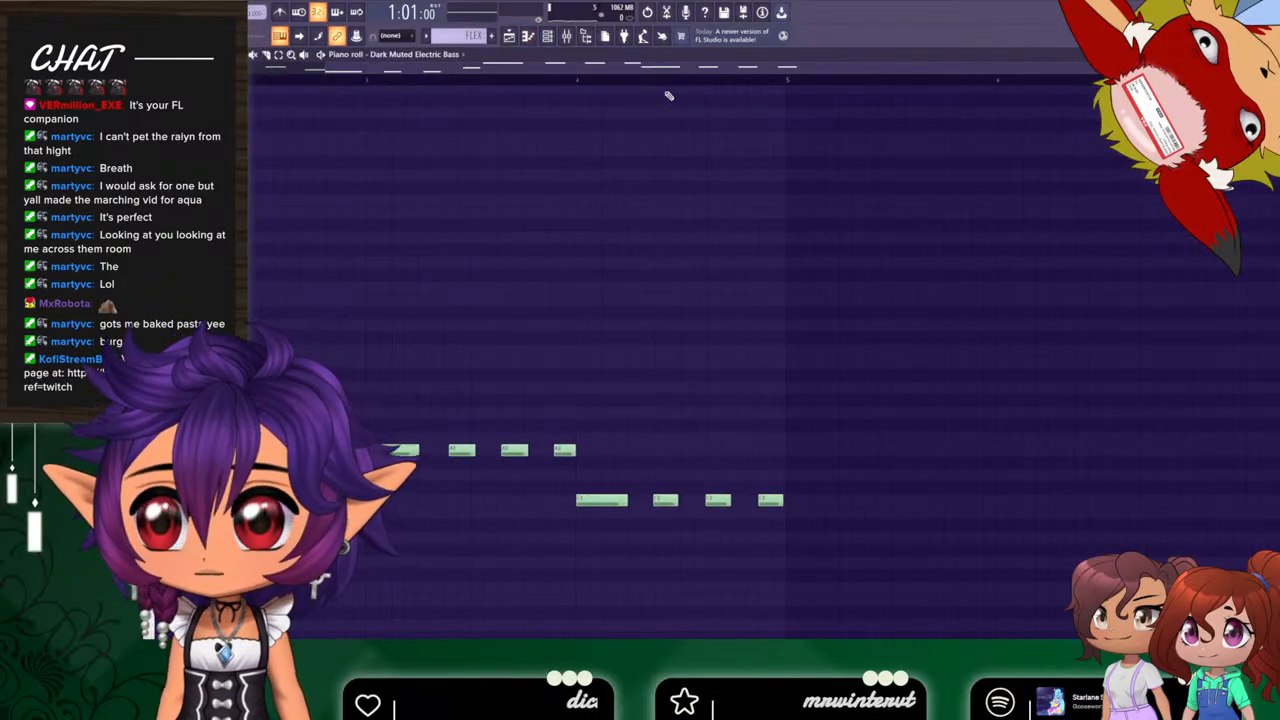
key(space)
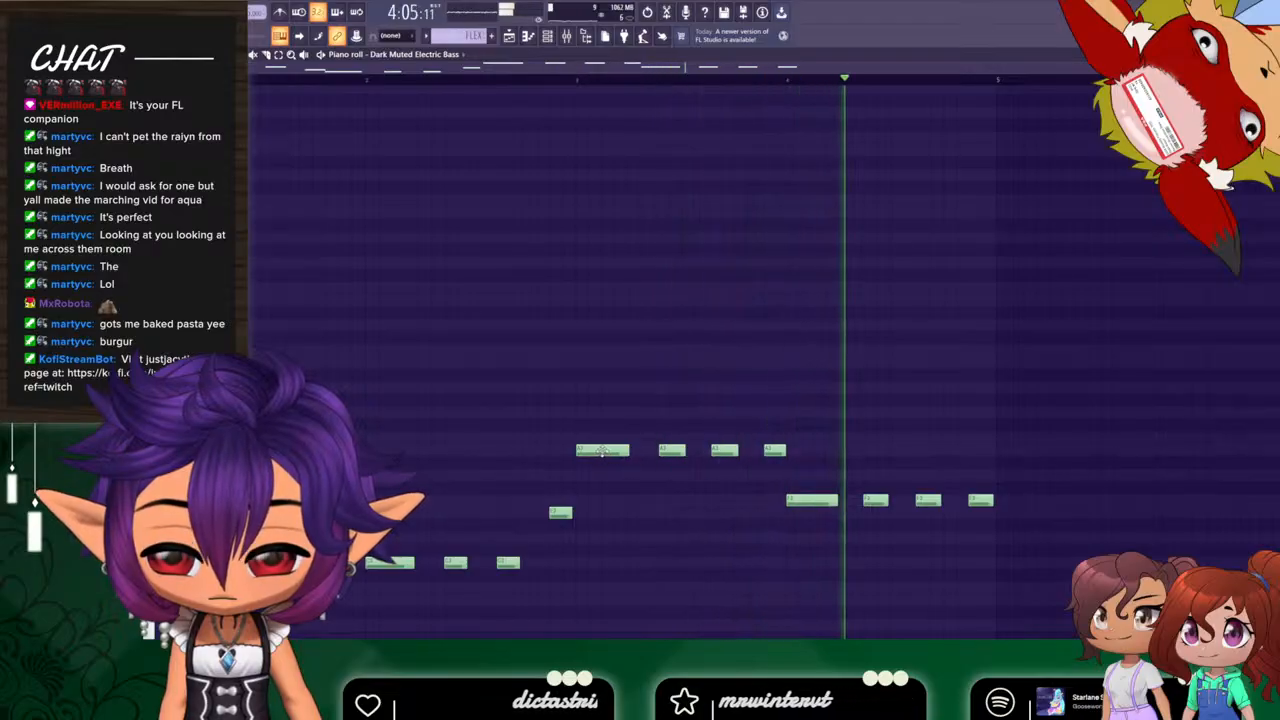
Raise all four bass notes of bar 3 by one semitone and play them against the piano.
key(space)
drag(602, 451, 603, 437)
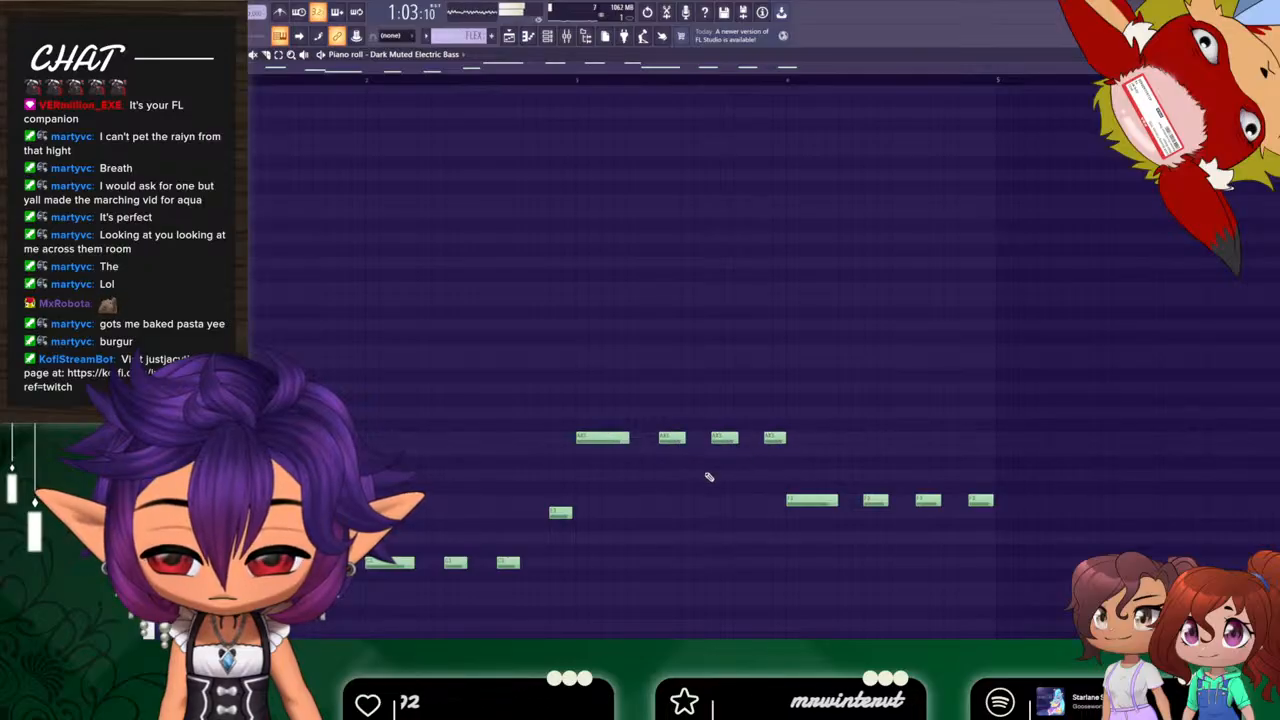
key(space)
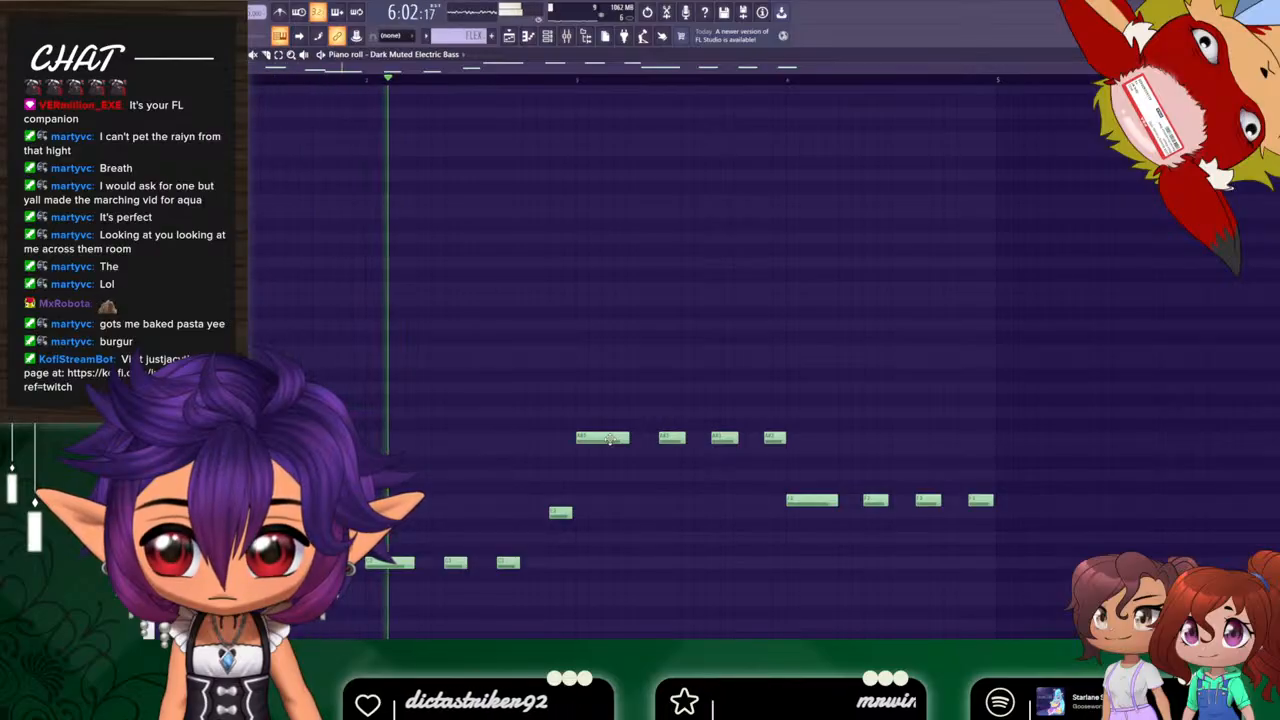
Raise all bass notes by one octave and play the bass pattern back.
key(space)
key(ctrl+a)
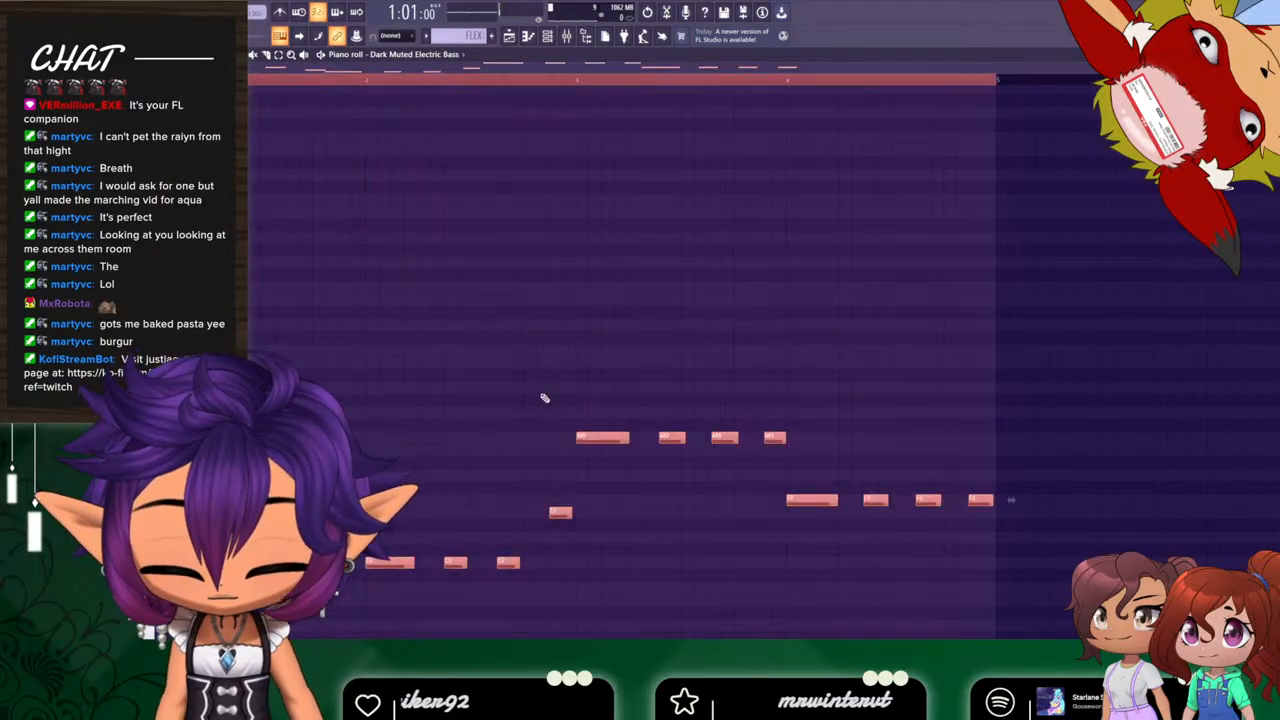
key(ctrl+Up)
key(space)
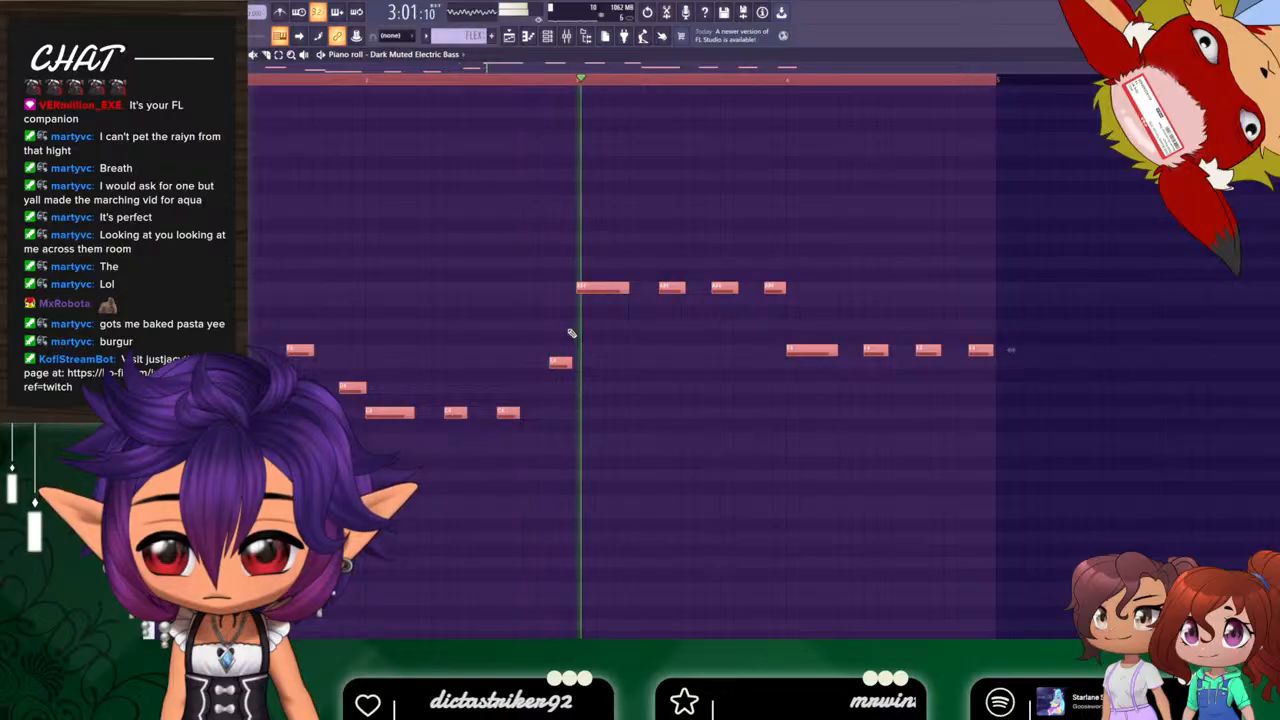
key(space)
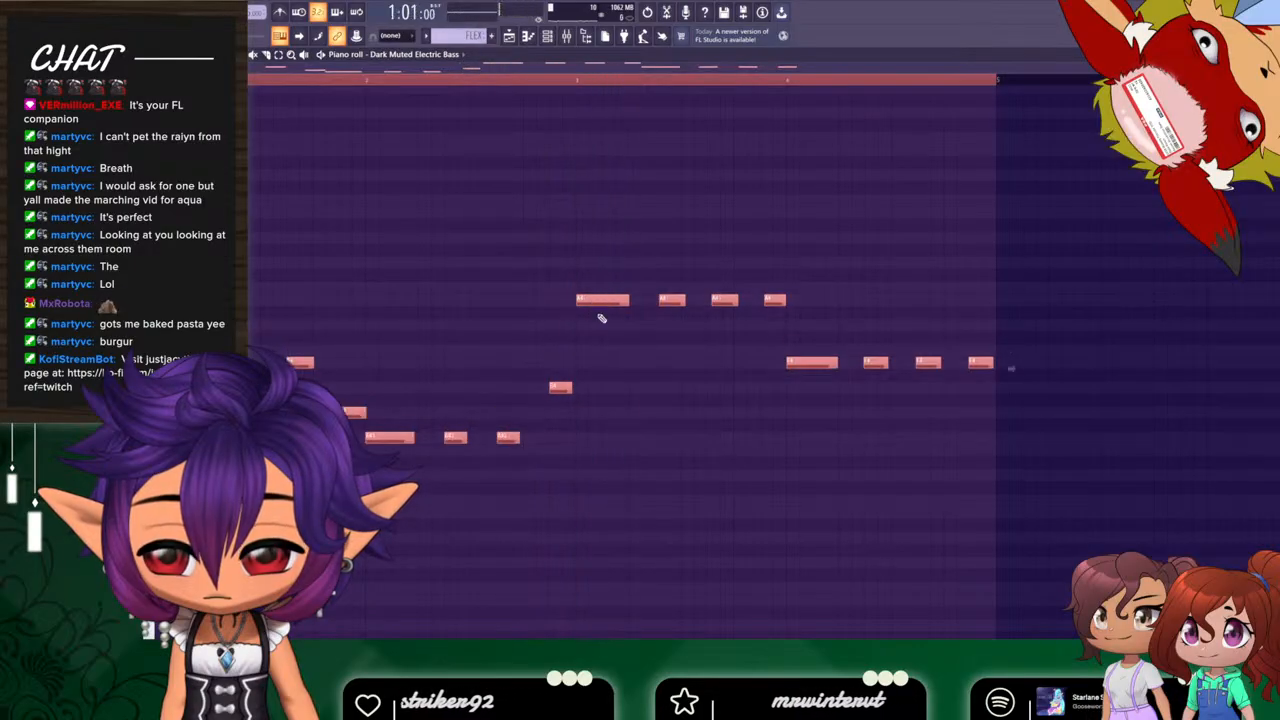
Lower bar 3's first two bass notes by three semitones and bring the whole bass line down one octave.
key(shift+Up)
right_click(600, 253)
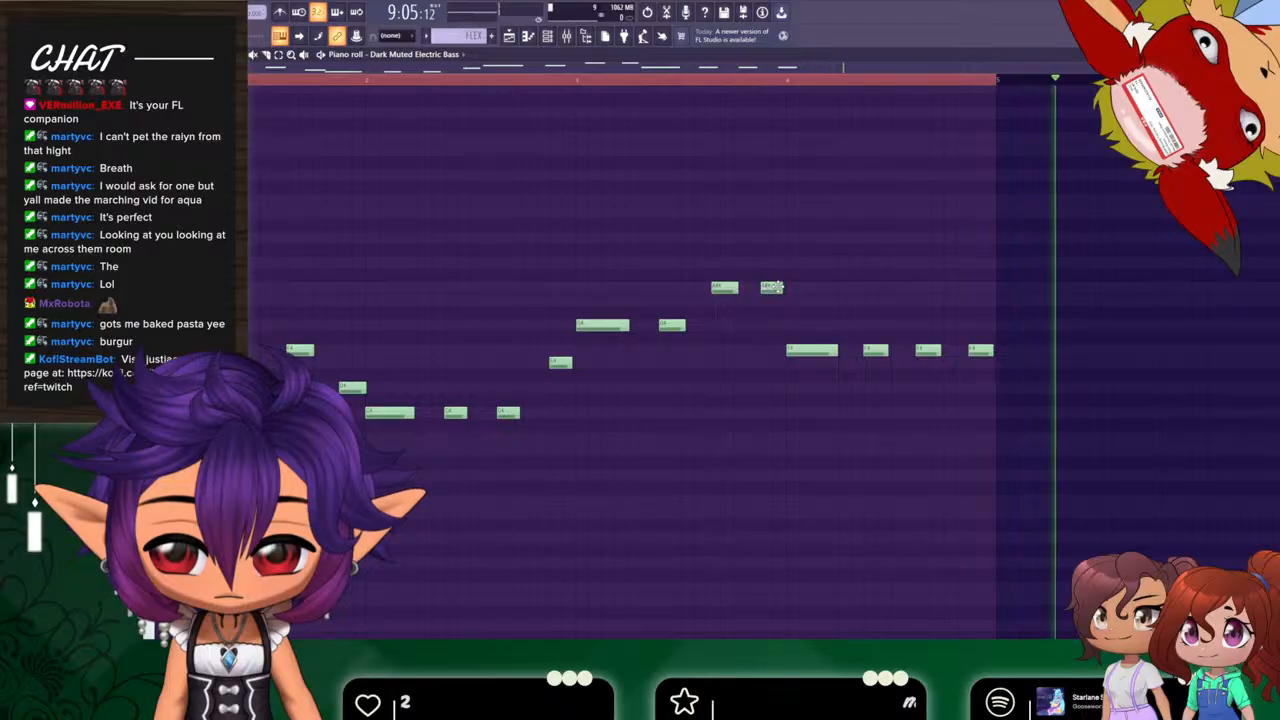
click(512, 37)
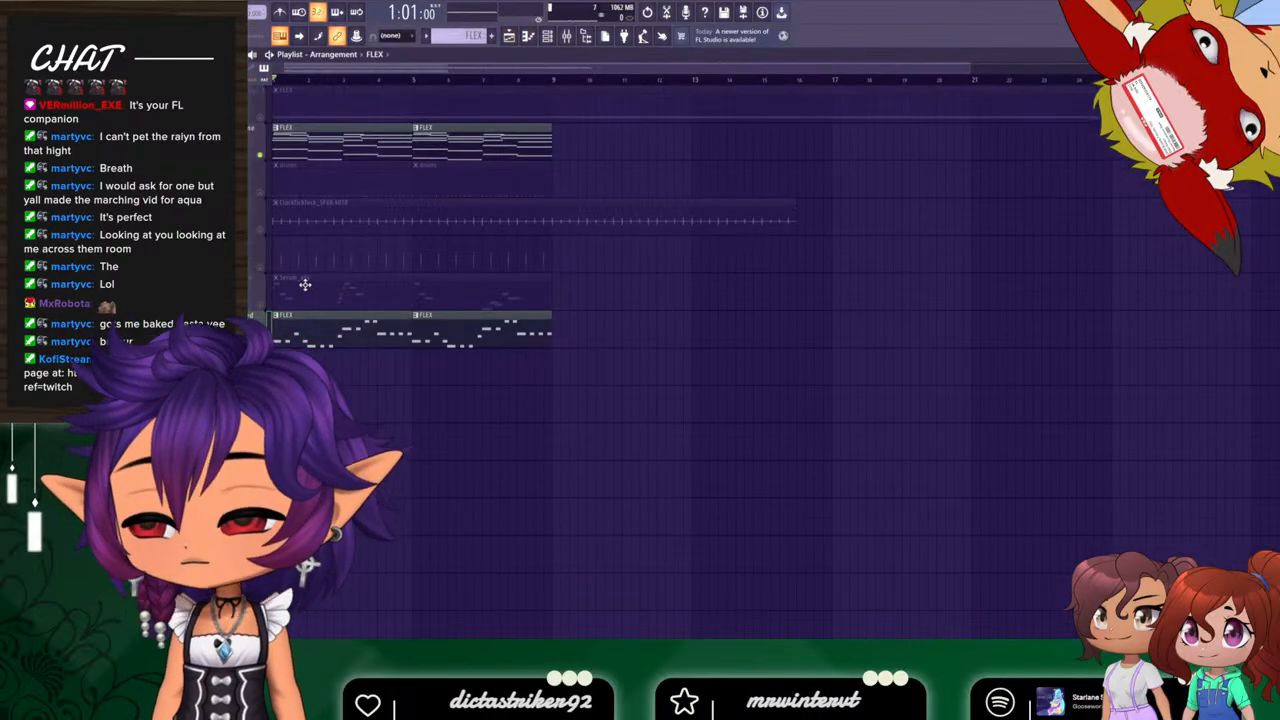
double_click(368, 344)
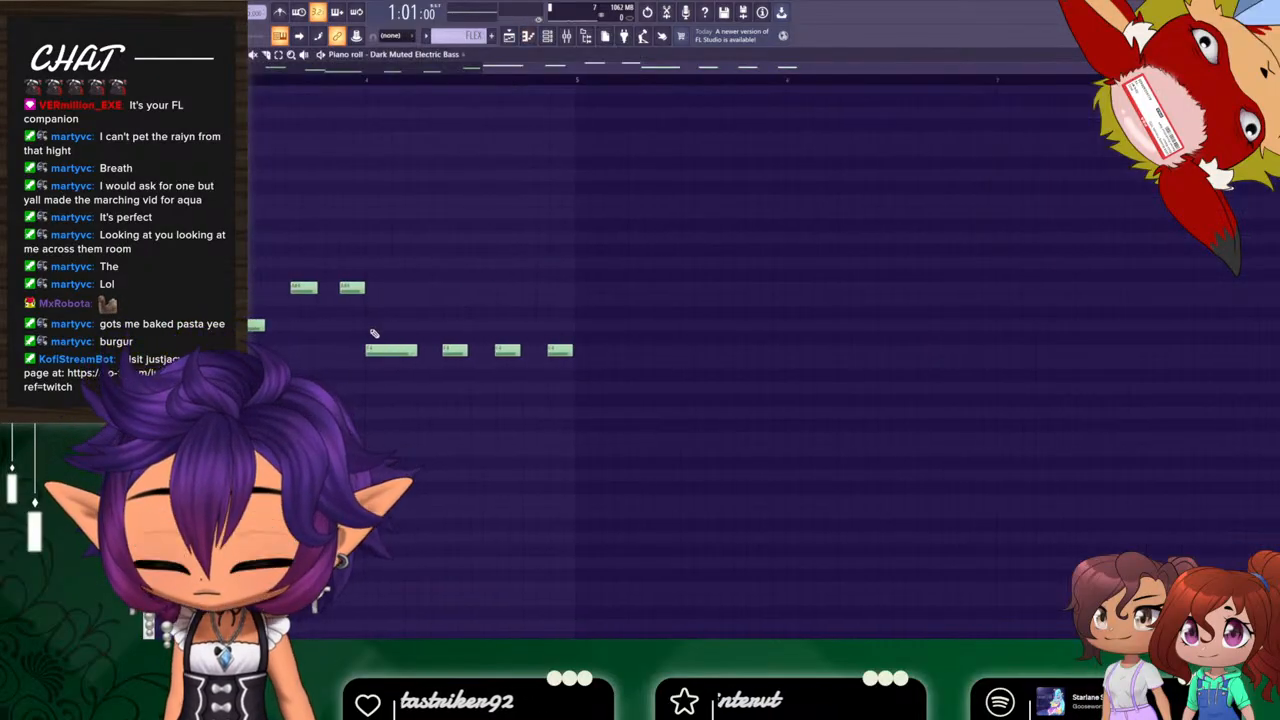
key(ctrl+a)
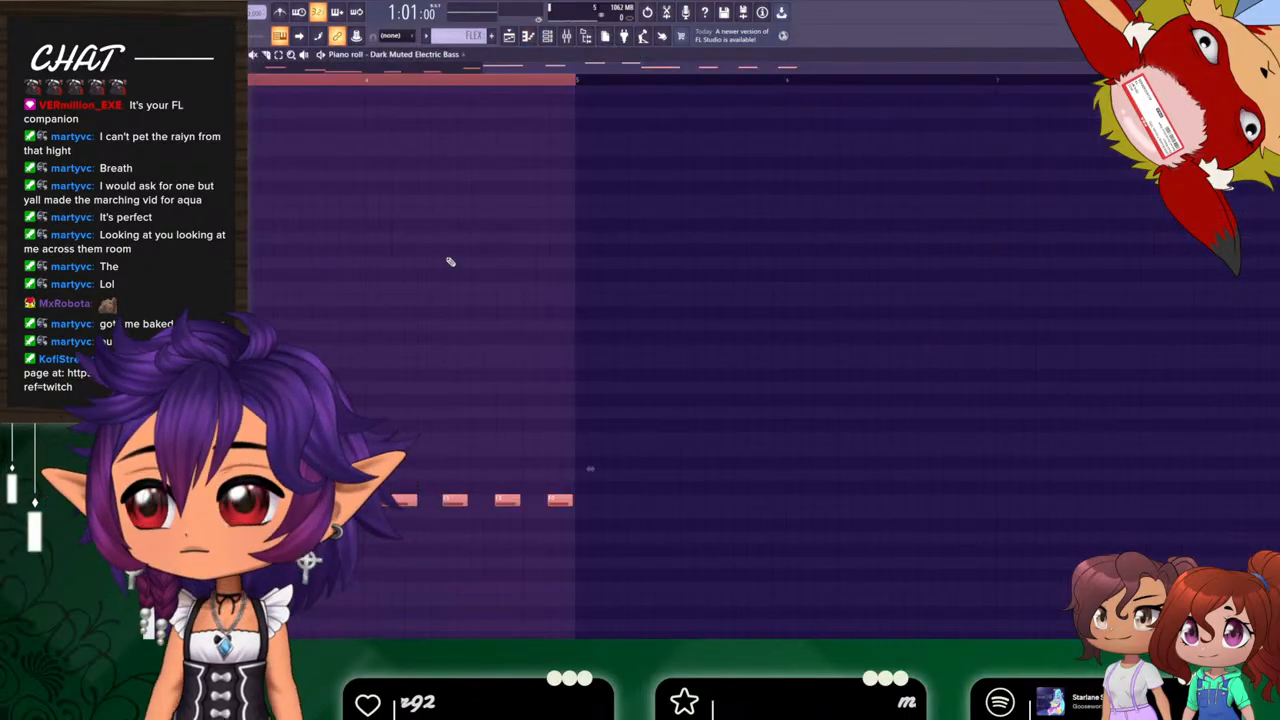
Unmute all playlist tracks and audition the piano chords in both halves of bar 3 of the Coffee Time Piano pattern.
click(509, 37)
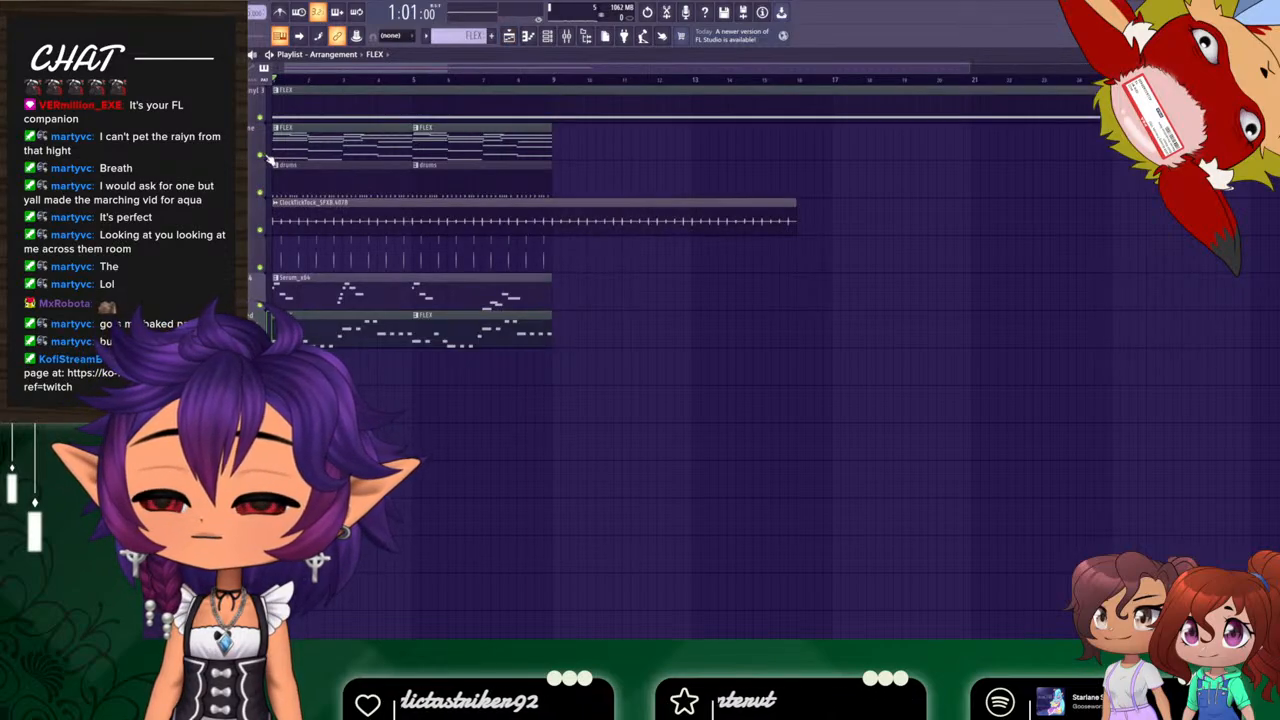
double_click(337, 138)
drag(694, 71, 509, 179)
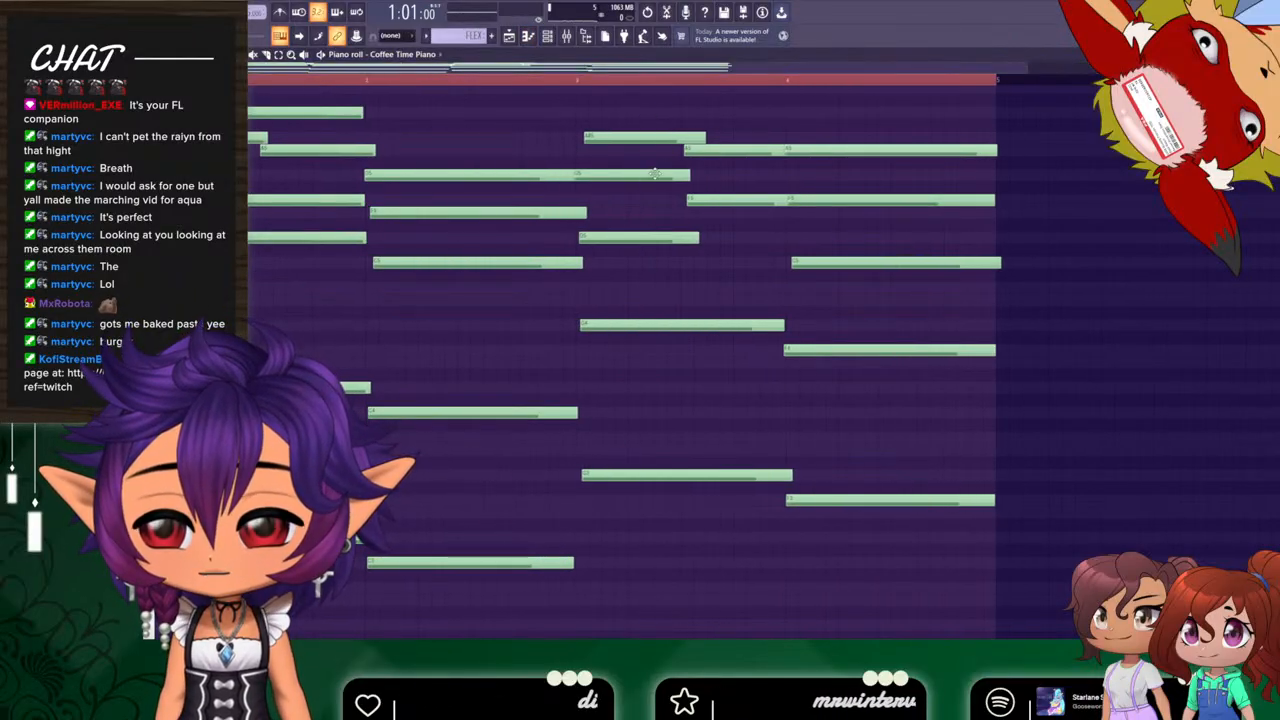
click(634, 125)
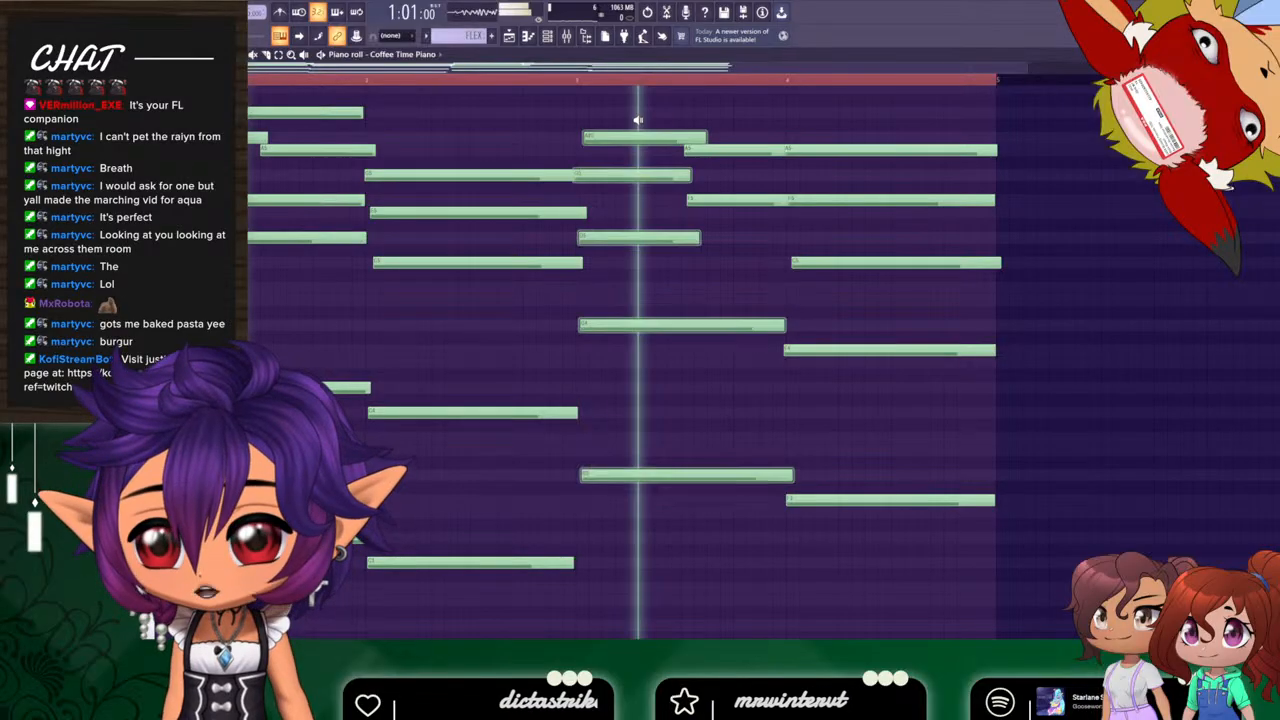
click(650, 112)
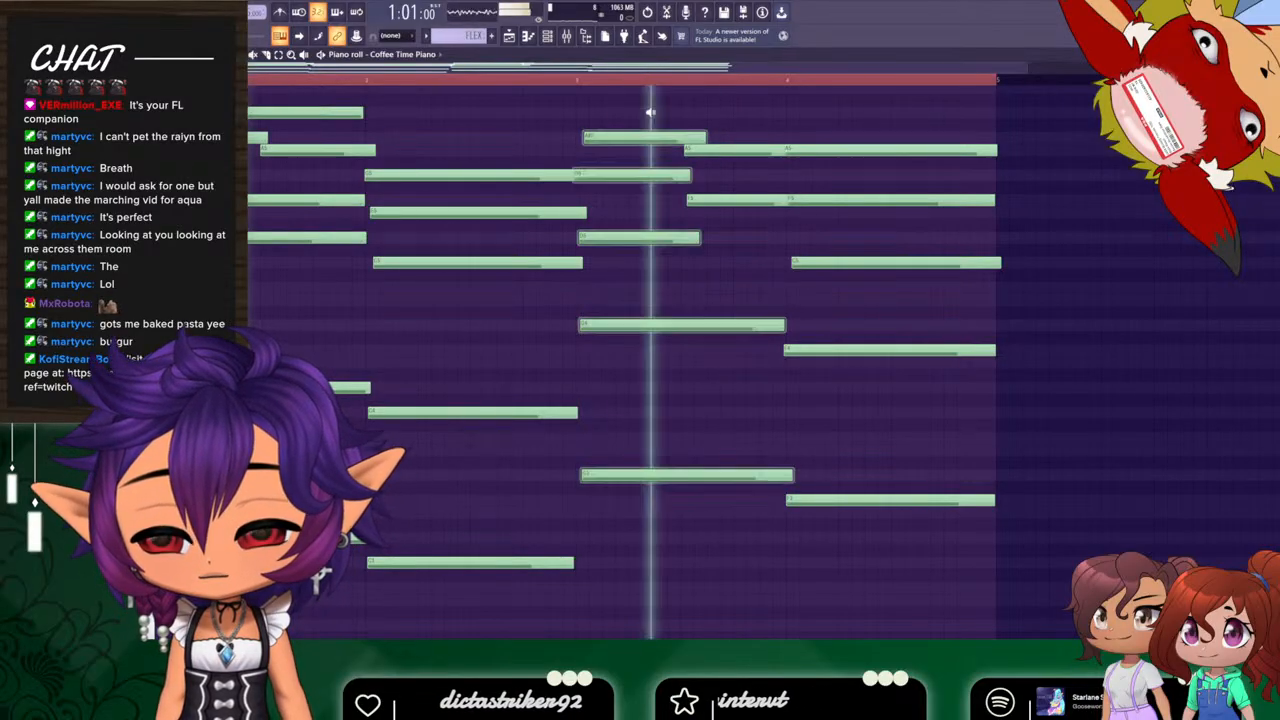
alt+right_click(729, 126)
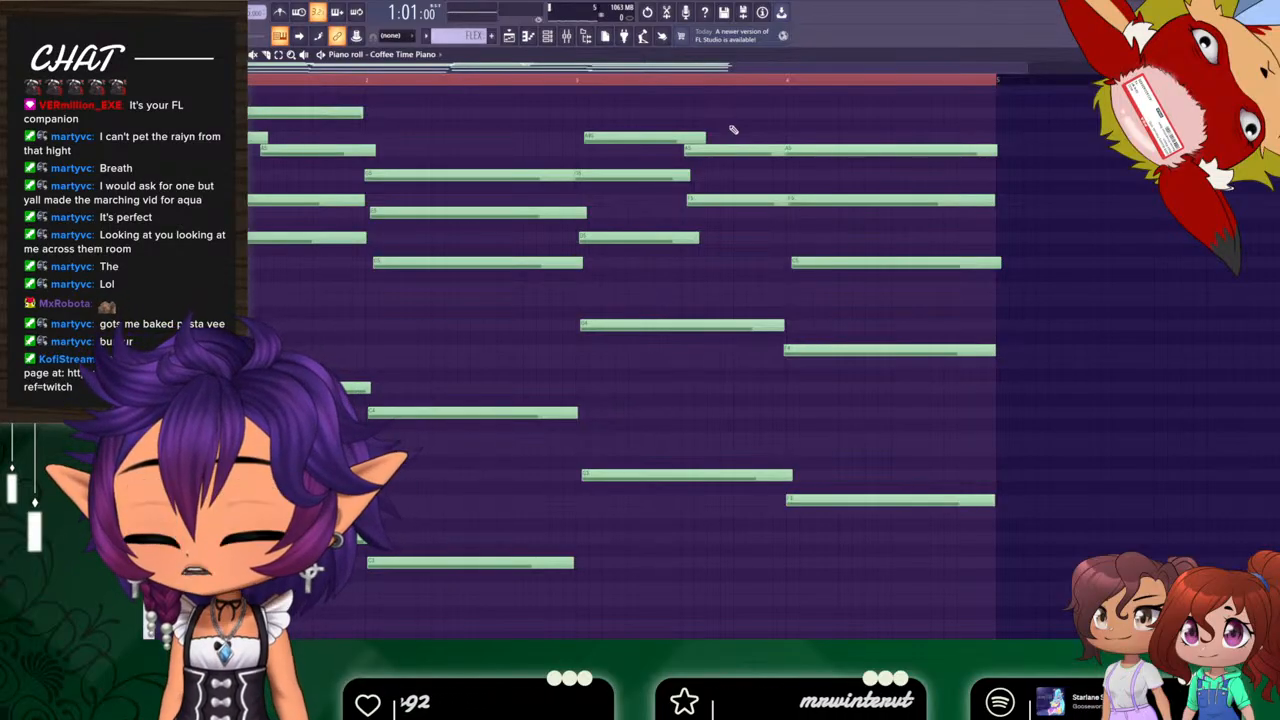
ctrl+alt+right_click(632, 100)
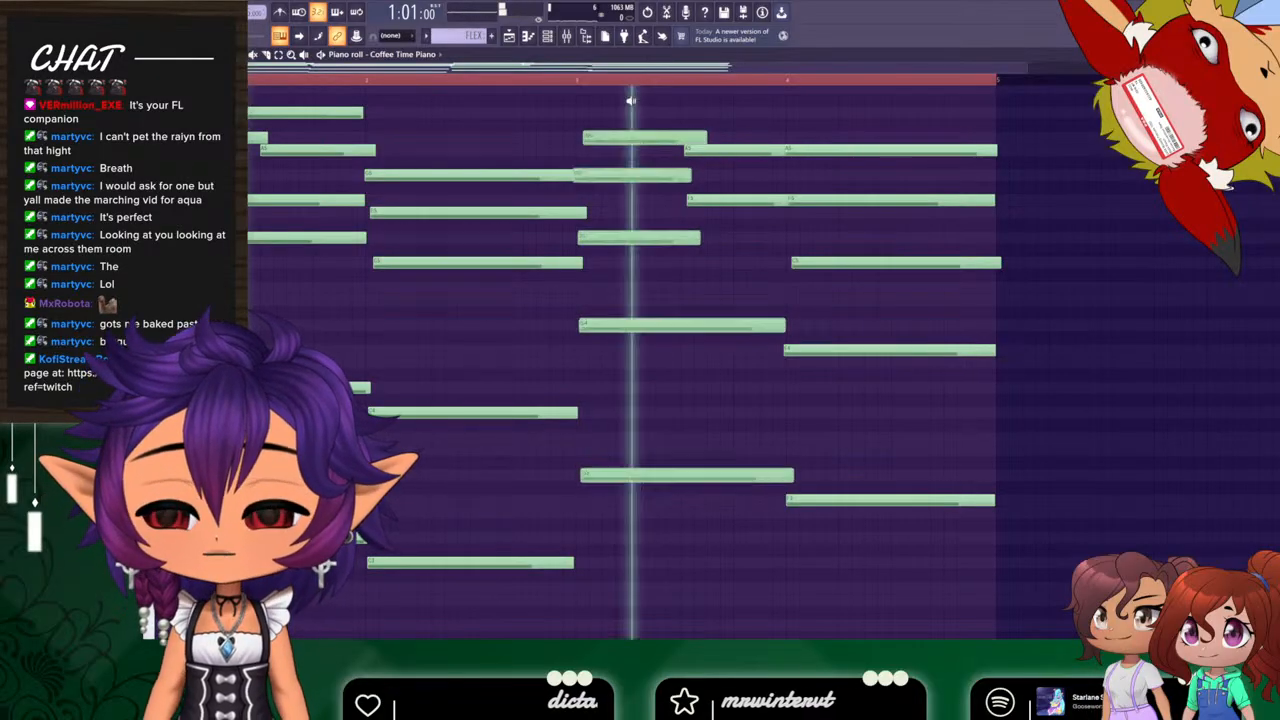
ctrl+alt+right_click(749, 120)
ctrl+alt+right_click(644, 108)
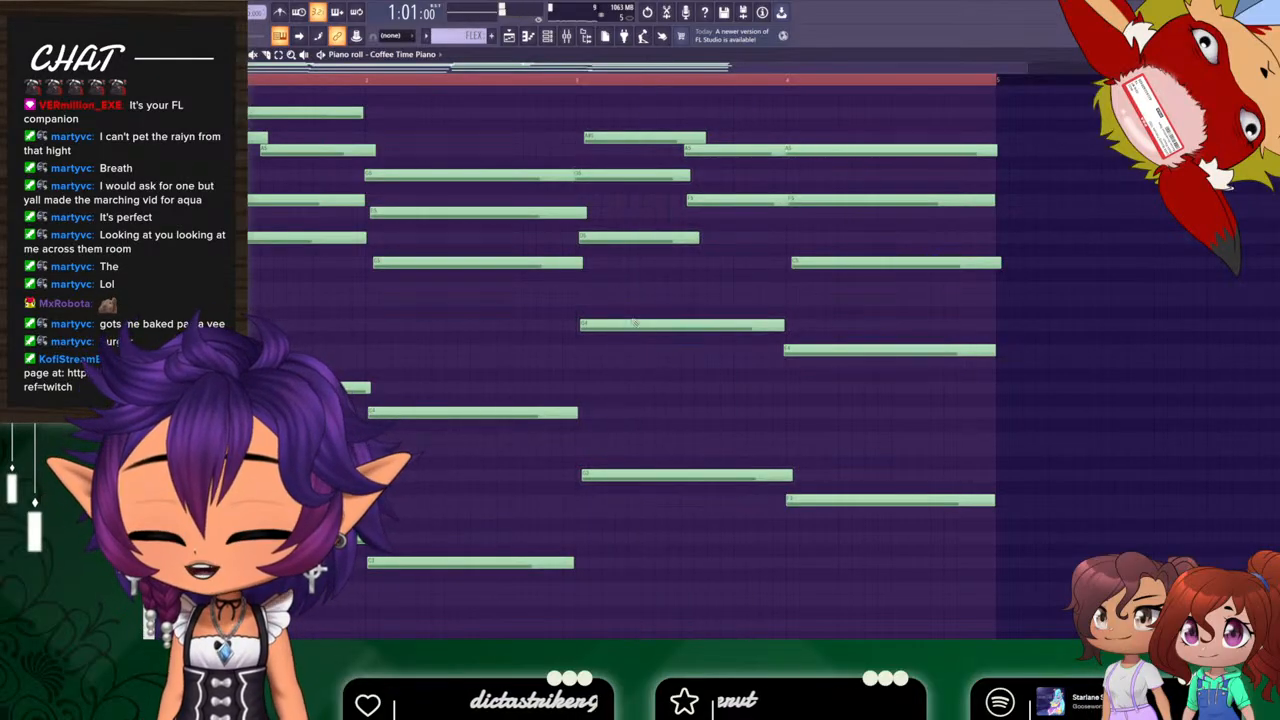
ctrl+alt+right_click(627, 111)
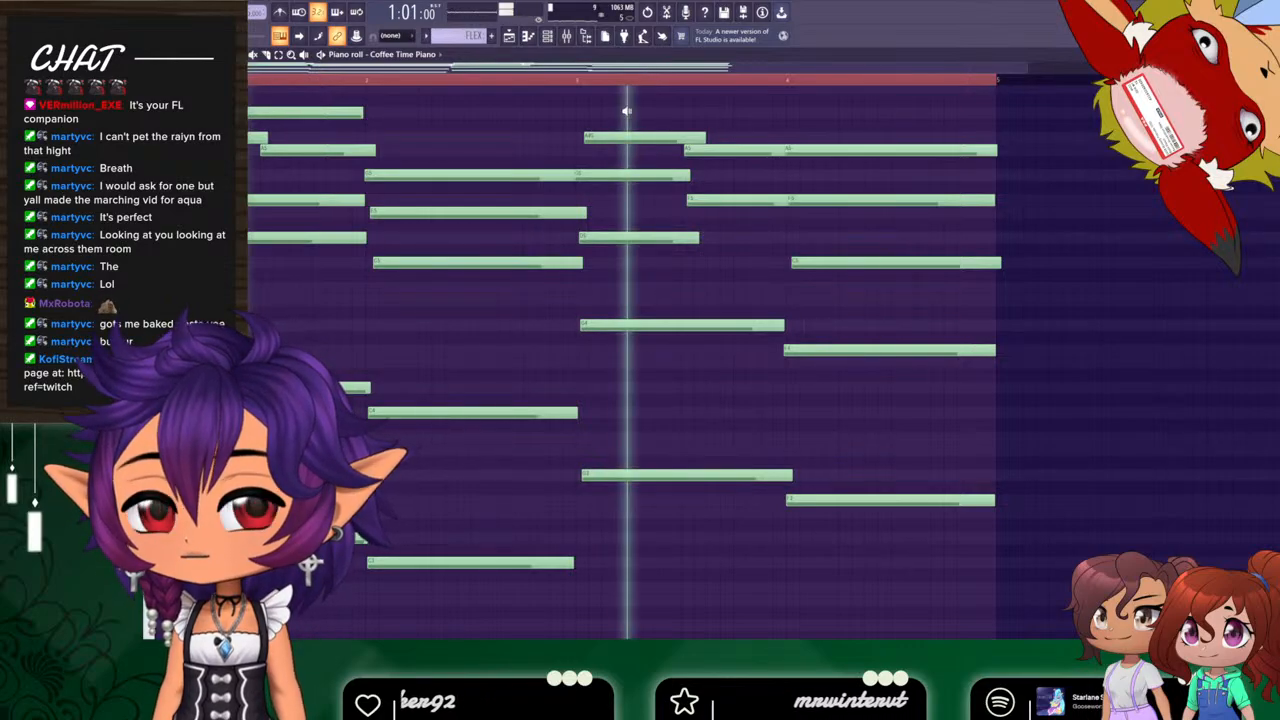
ctrl+alt+right_click(732, 105)
Move the piano, drums, Serum melody and bass clips in the playlist so they all start at bar 5.
key(F5)
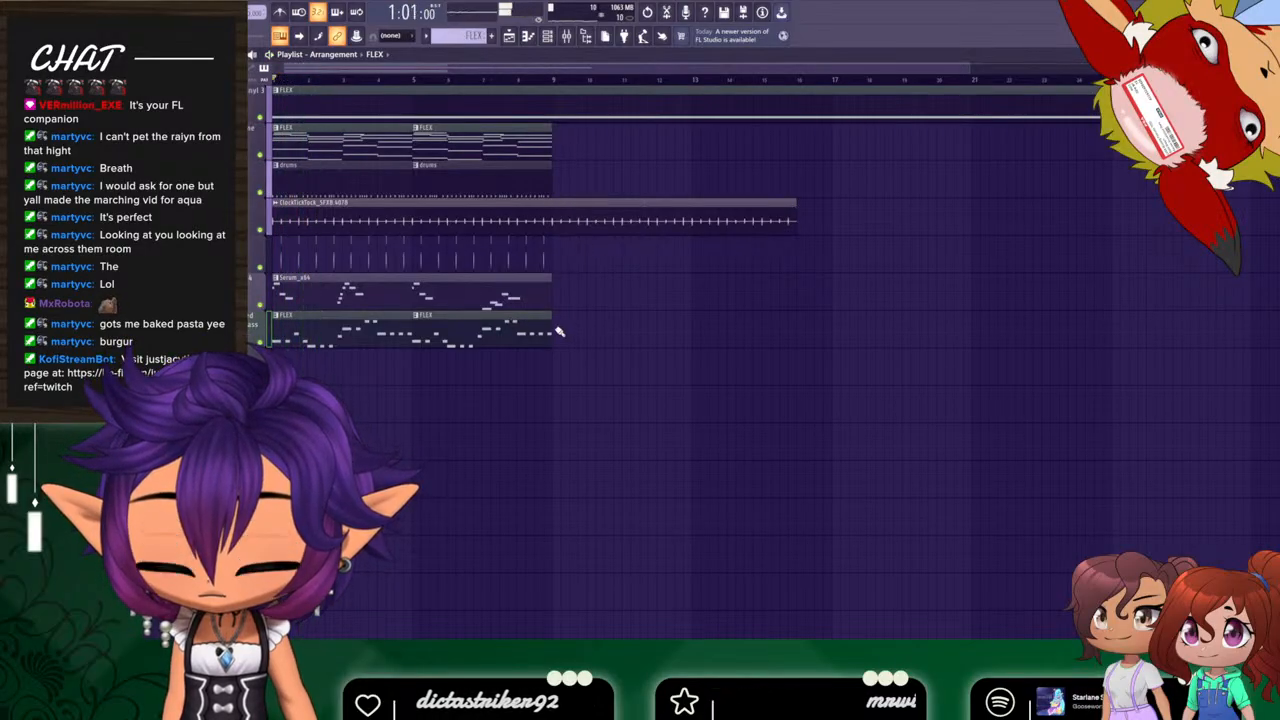
drag(646, 380, 616, 305)
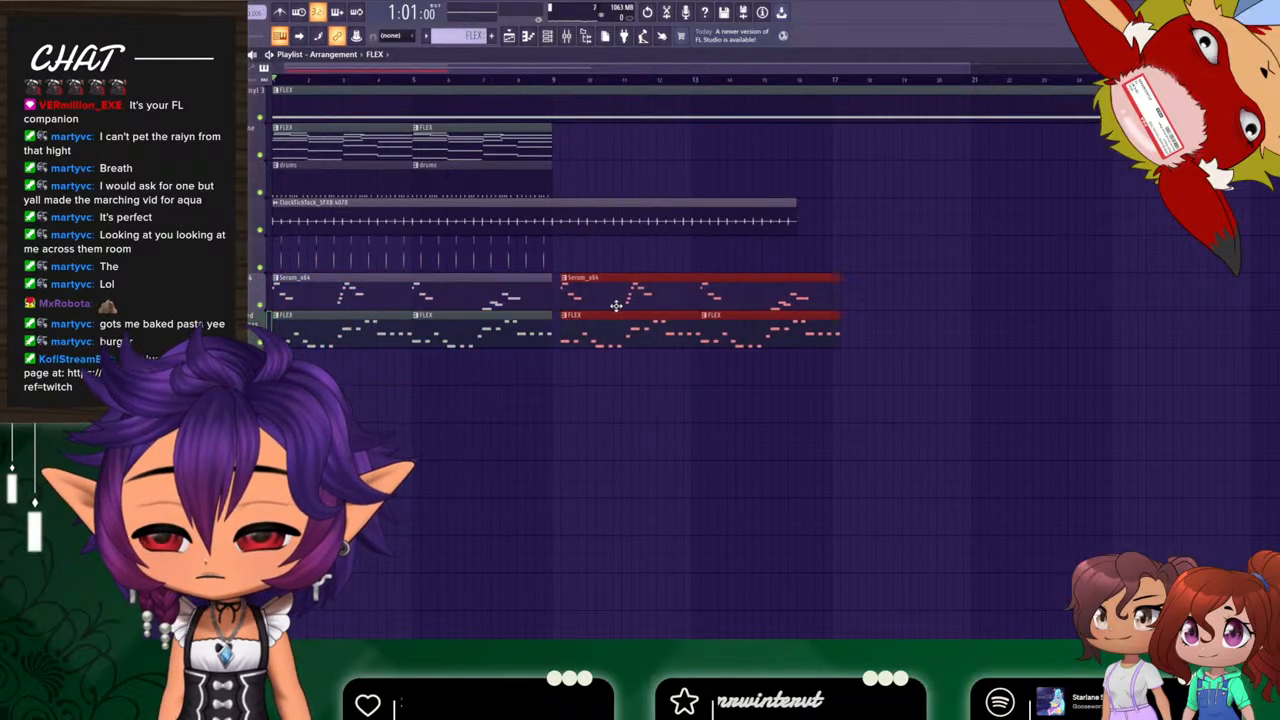
right_click(522, 304)
right_click(508, 316)
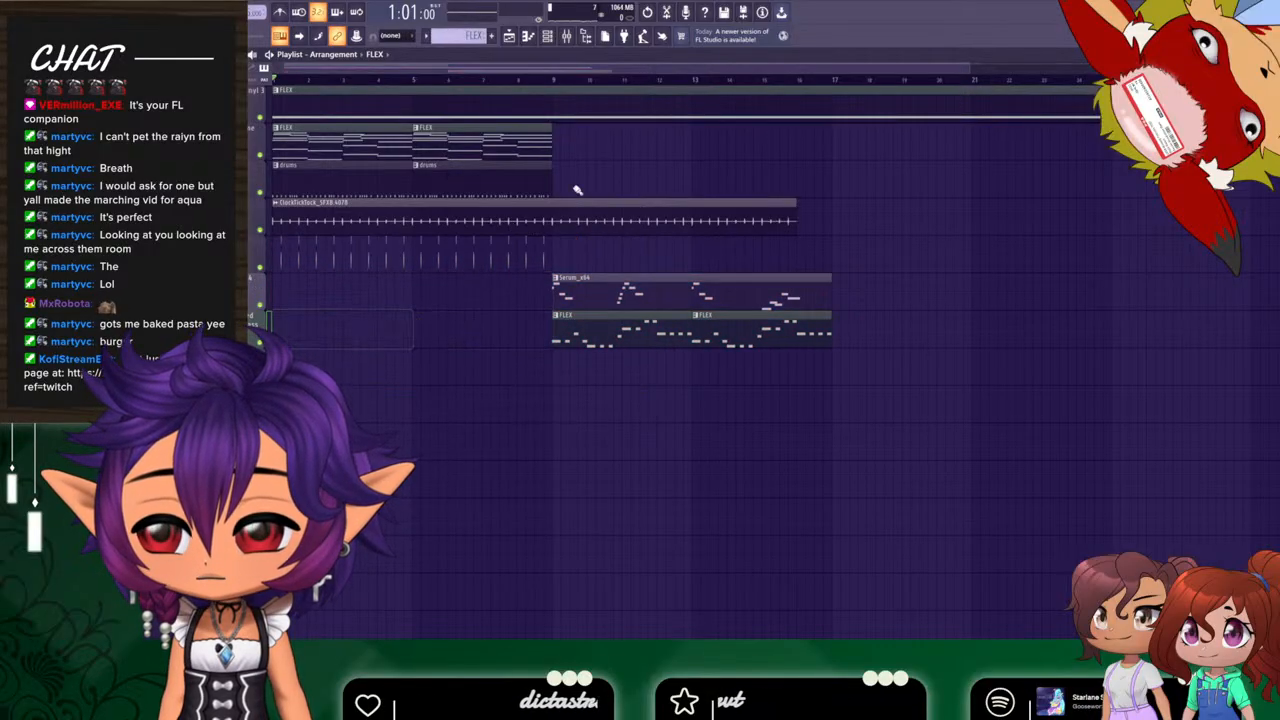
drag(577, 189, 596, 153)
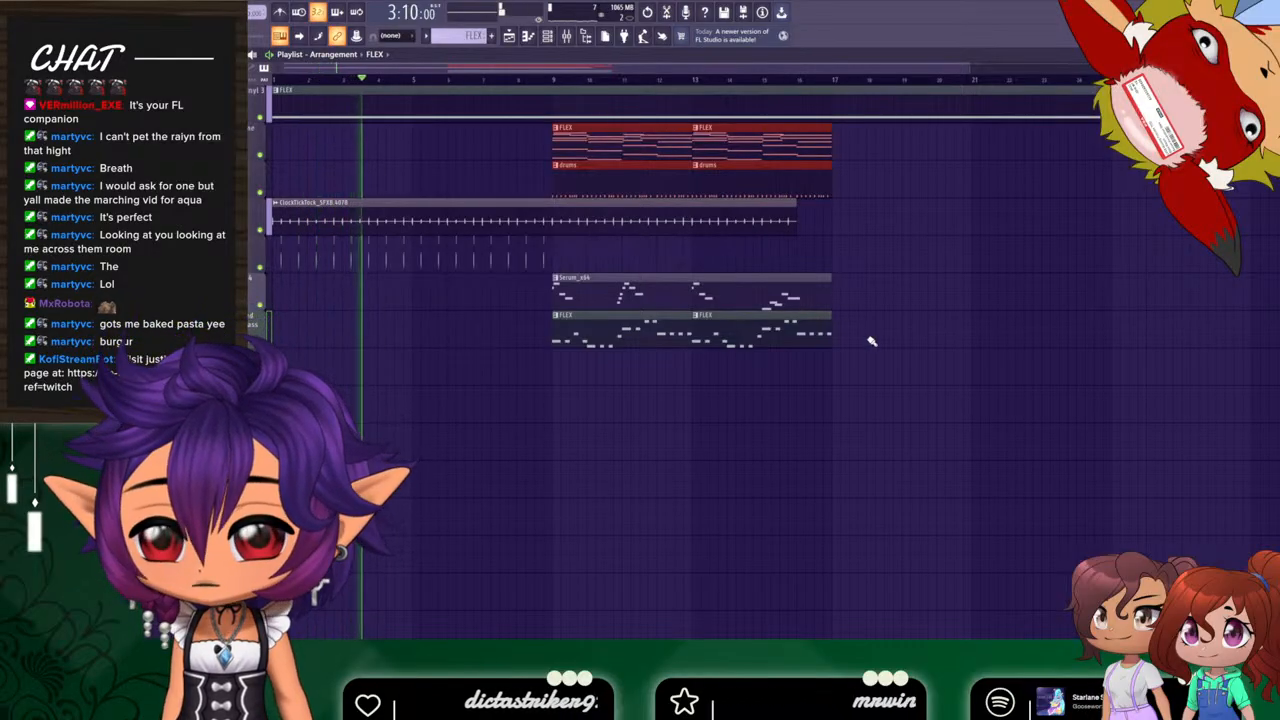
drag(818, 375, 479, 143)
key(space)
drag(970, 460, 471, 277)
Duplicate the row of short percussion hits from bars 1 to 8 into bars 9 to 16 and play back the intro.
drag(571, 256, 279, 259)
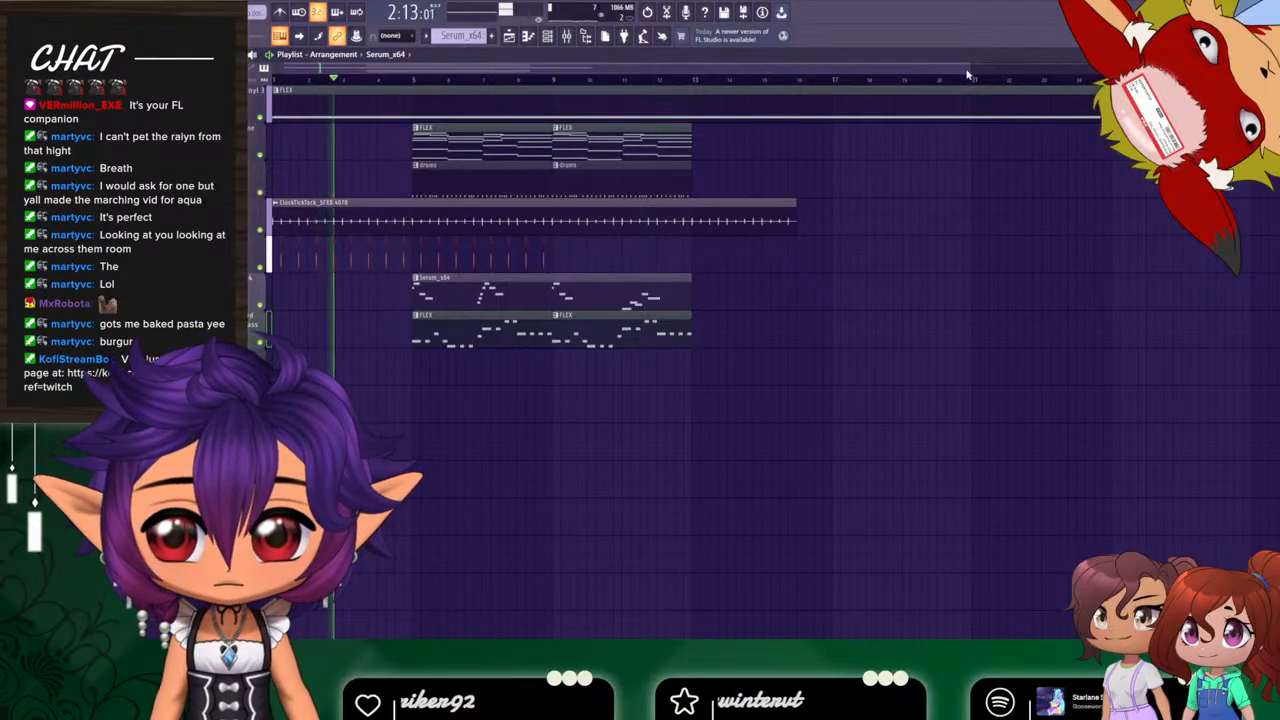
drag(970, 69, 476, 71)
key(space)
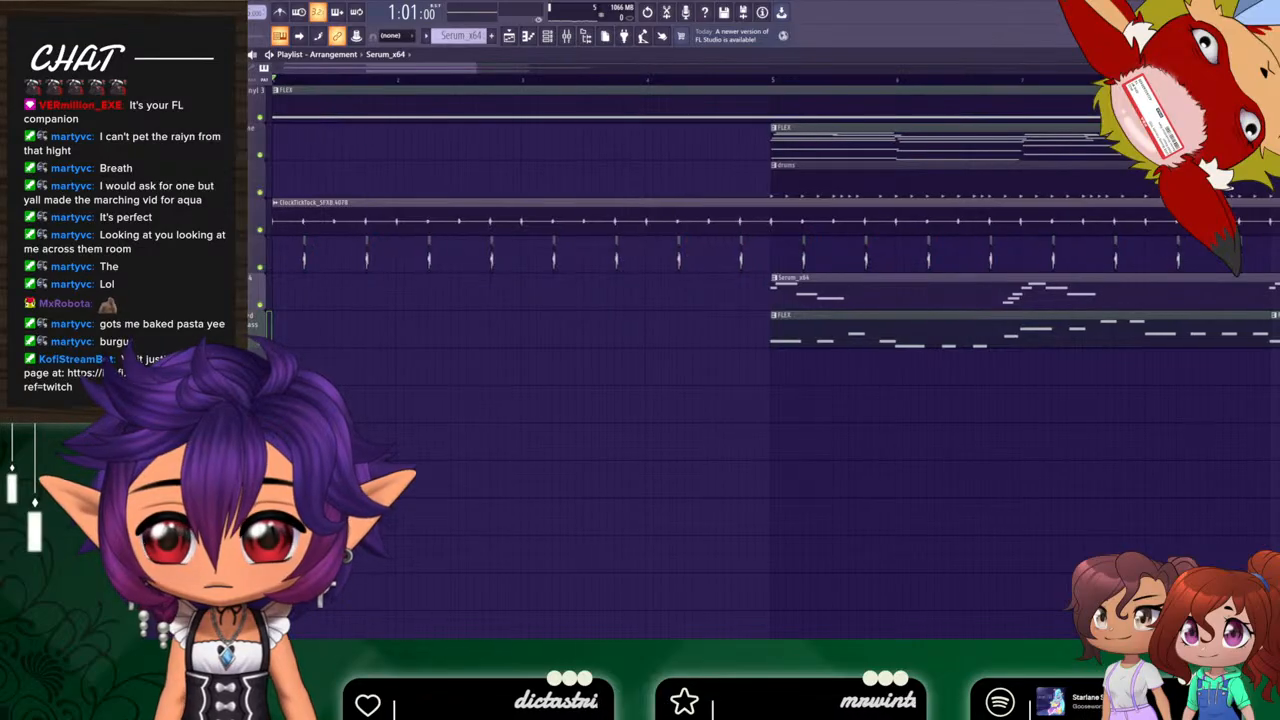
scroll(996, 246, right, 3)
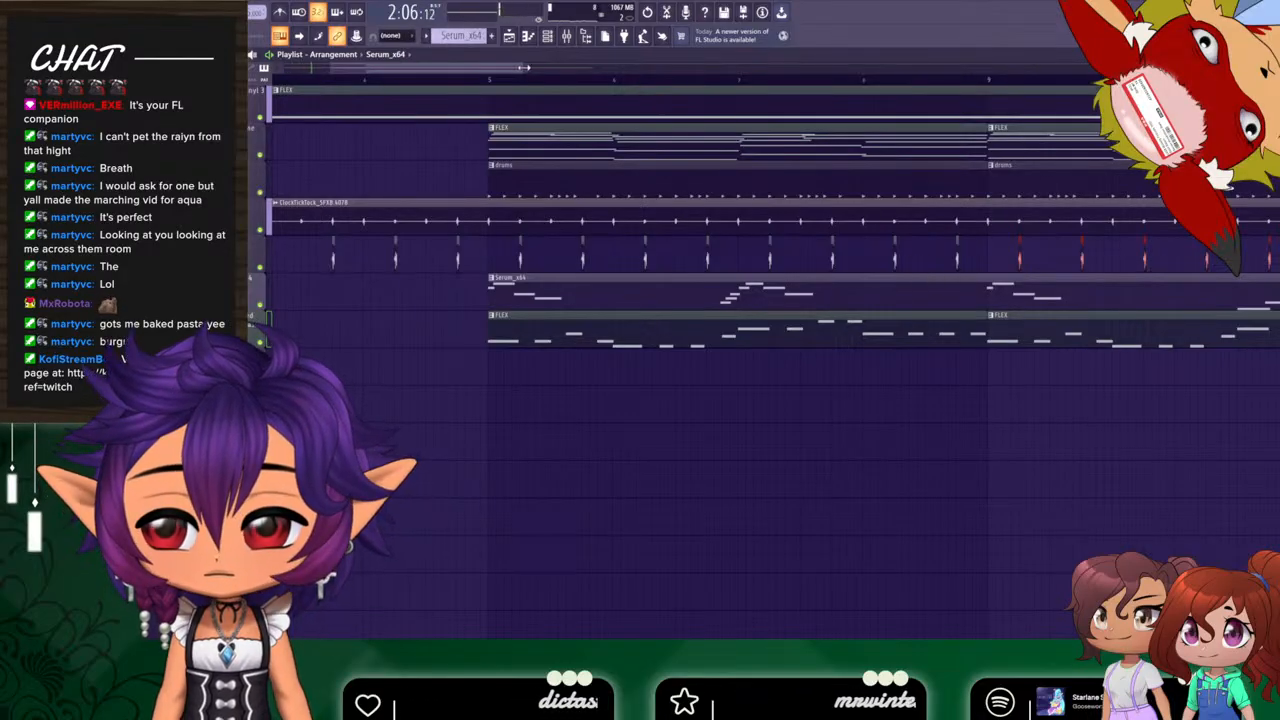
drag(501, 73, 292, 69)
scroll(540, 120, down, 1)
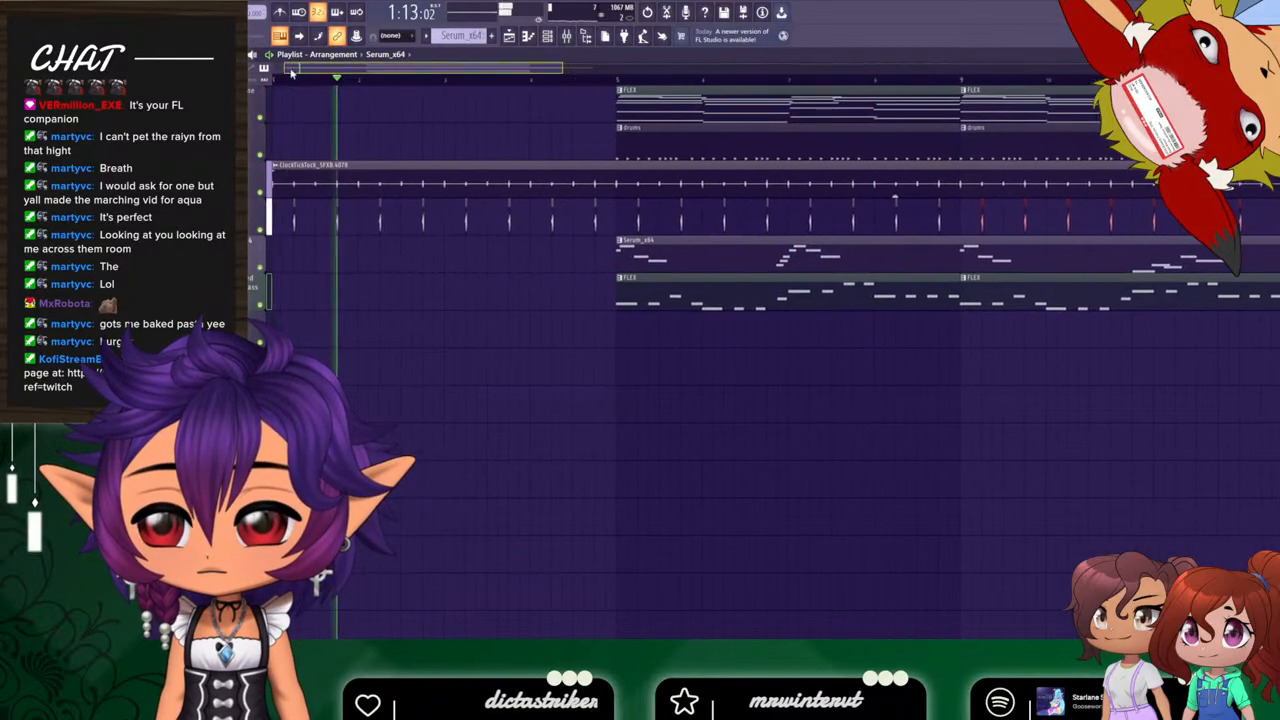
drag(566, 69, 625, 70)
scroll(679, 252, up, 1)
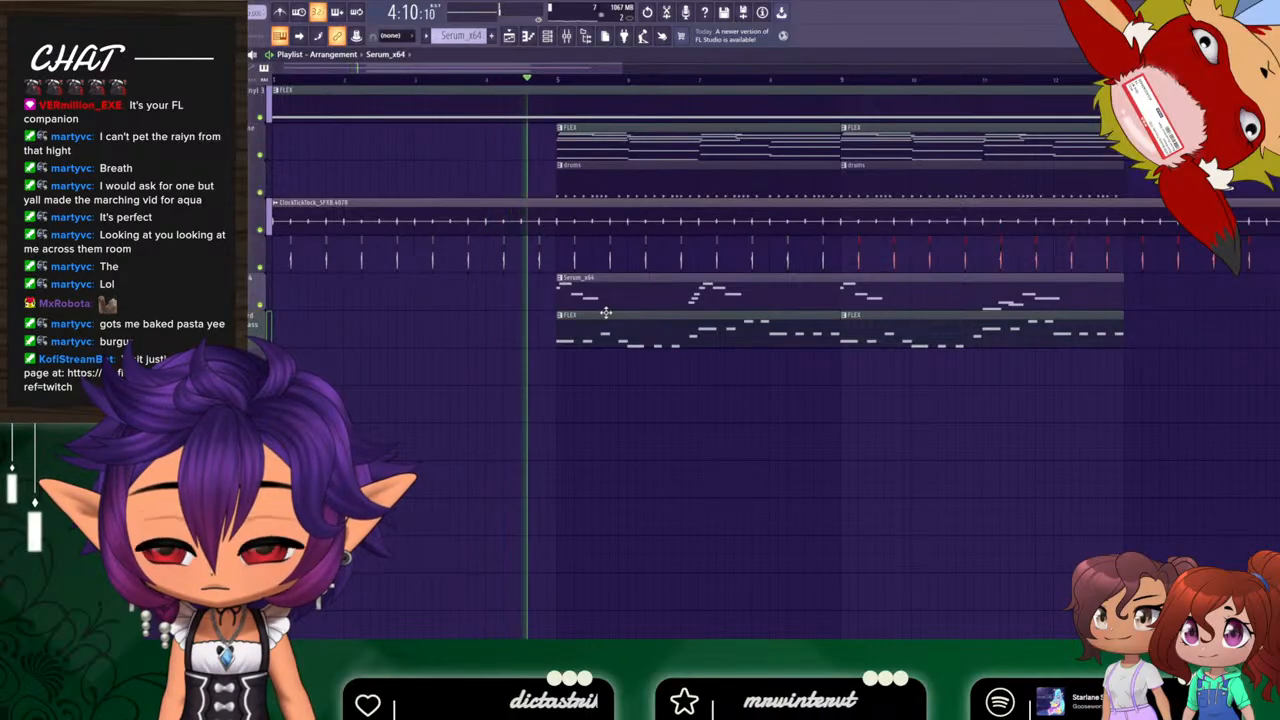
key(space)
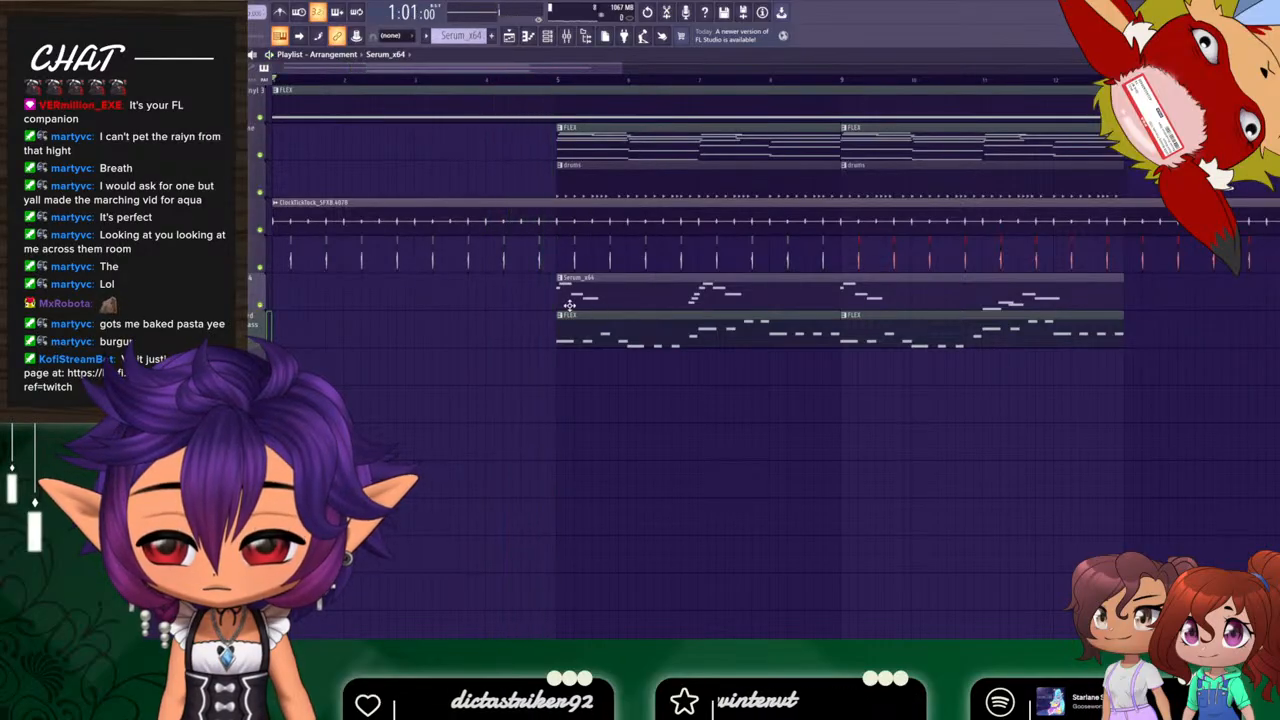
Delete the Serum melody clip and the drums clip at bar 5, and play back the arrangement.
right_click(630, 295)
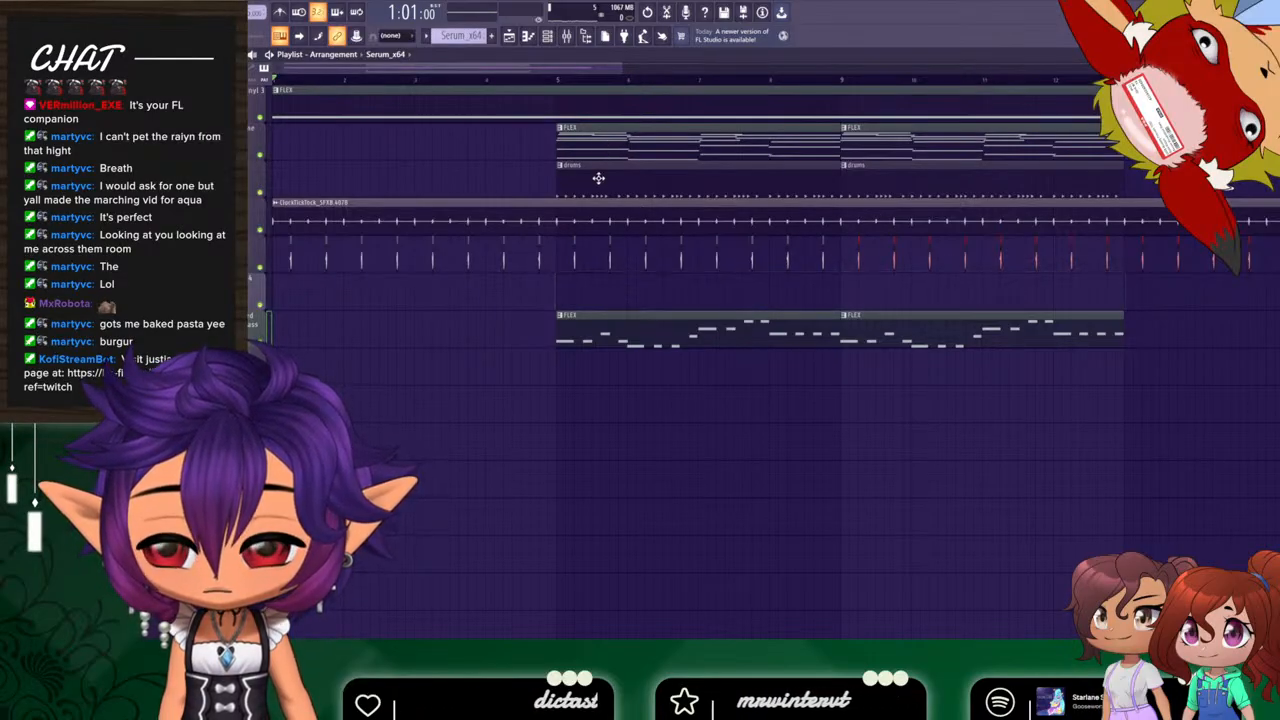
right_click(598, 178)
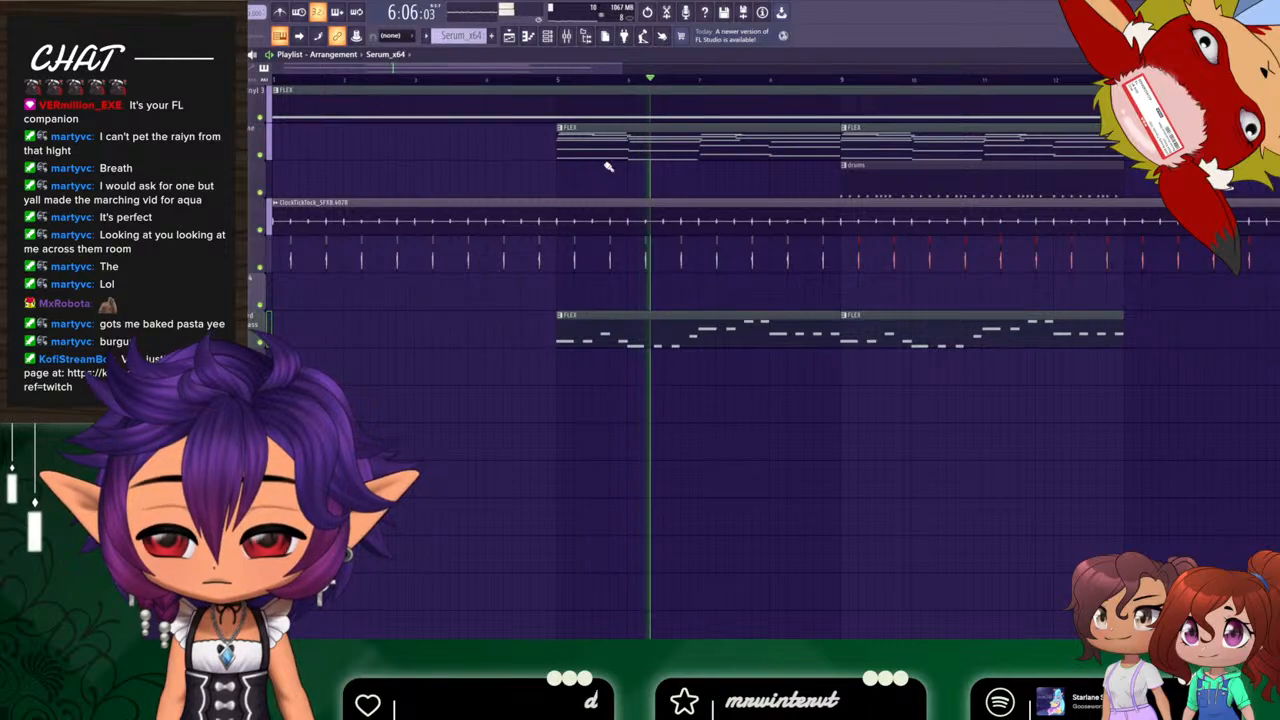
key(space)
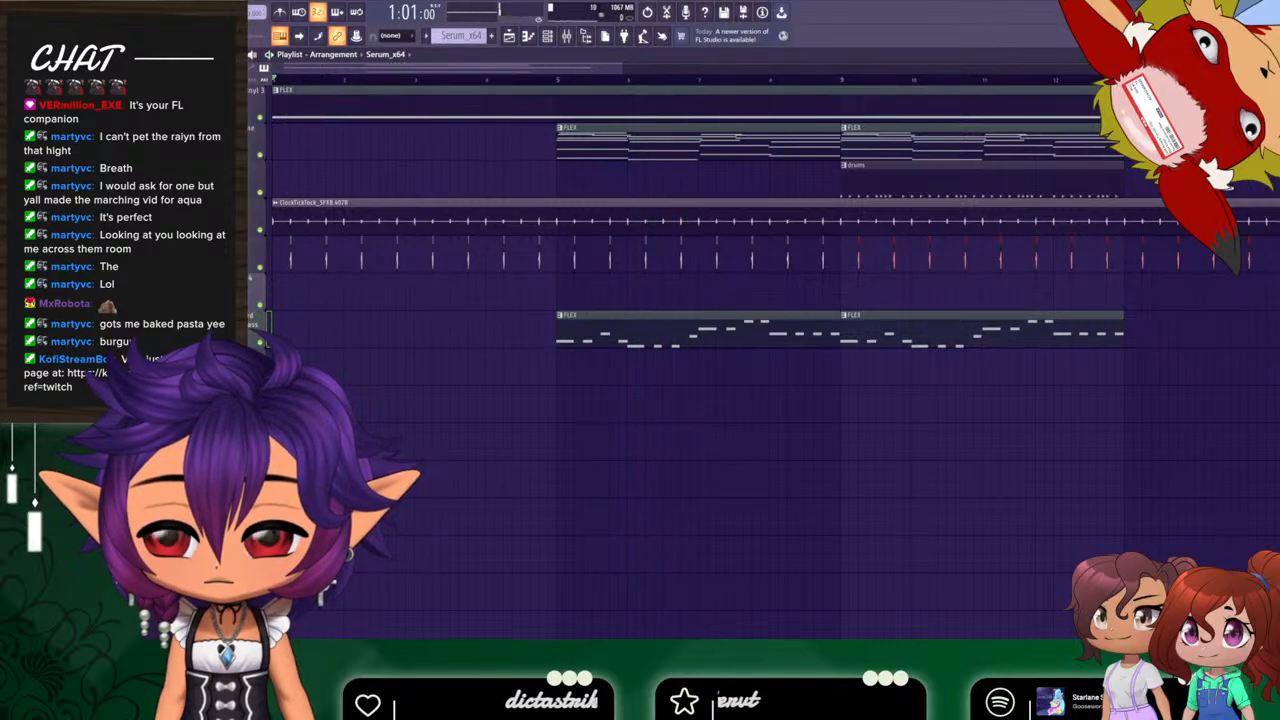
Shift the piano, drums and bass clips two bars earlier, with piano and bass starting at bar 3.
drag(1152, 184, 544, 137)
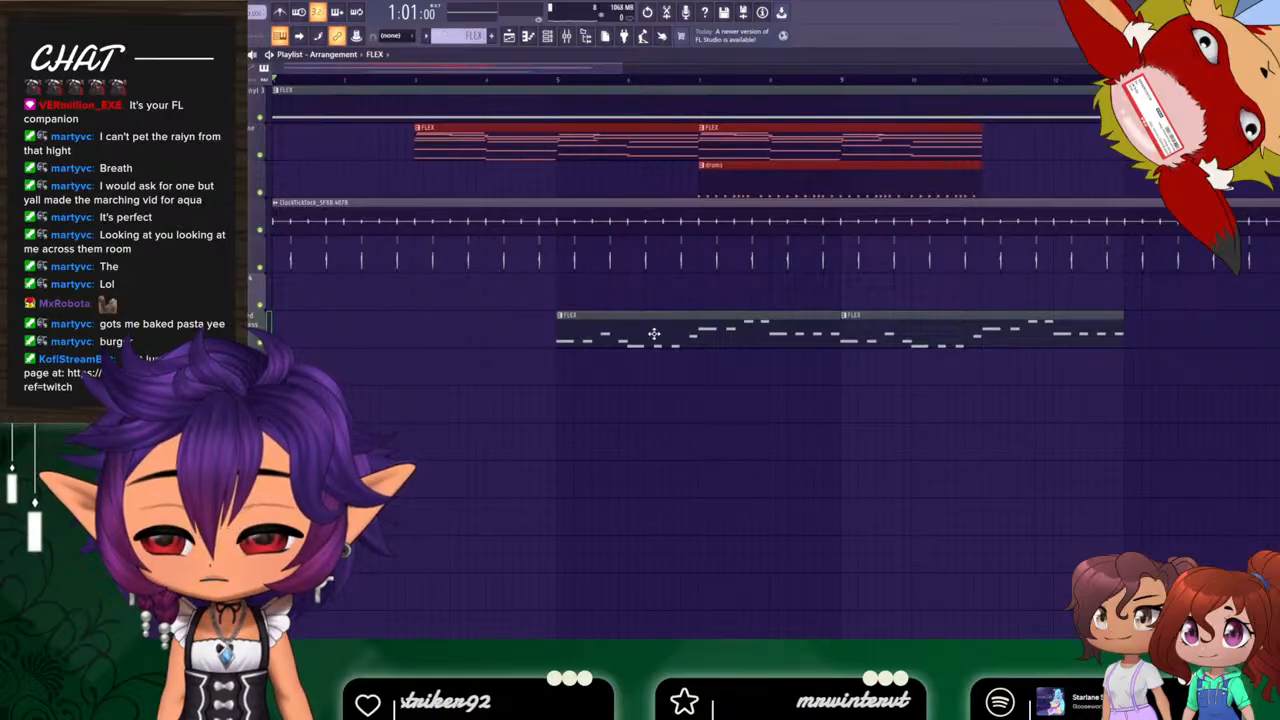
drag(654, 333, 517, 325)
drag(904, 324, 779, 321)
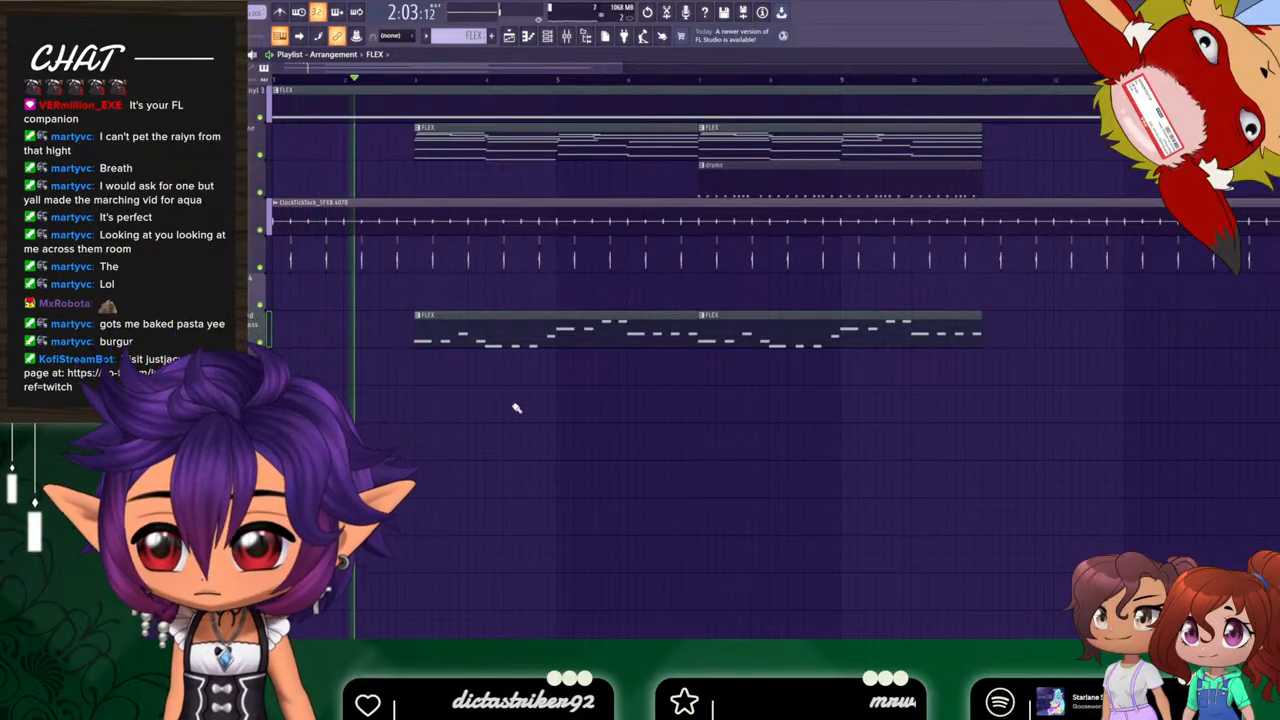
Delete the bass clip at bar 3 and the drums clip at bar 7.
right_click(546, 339)
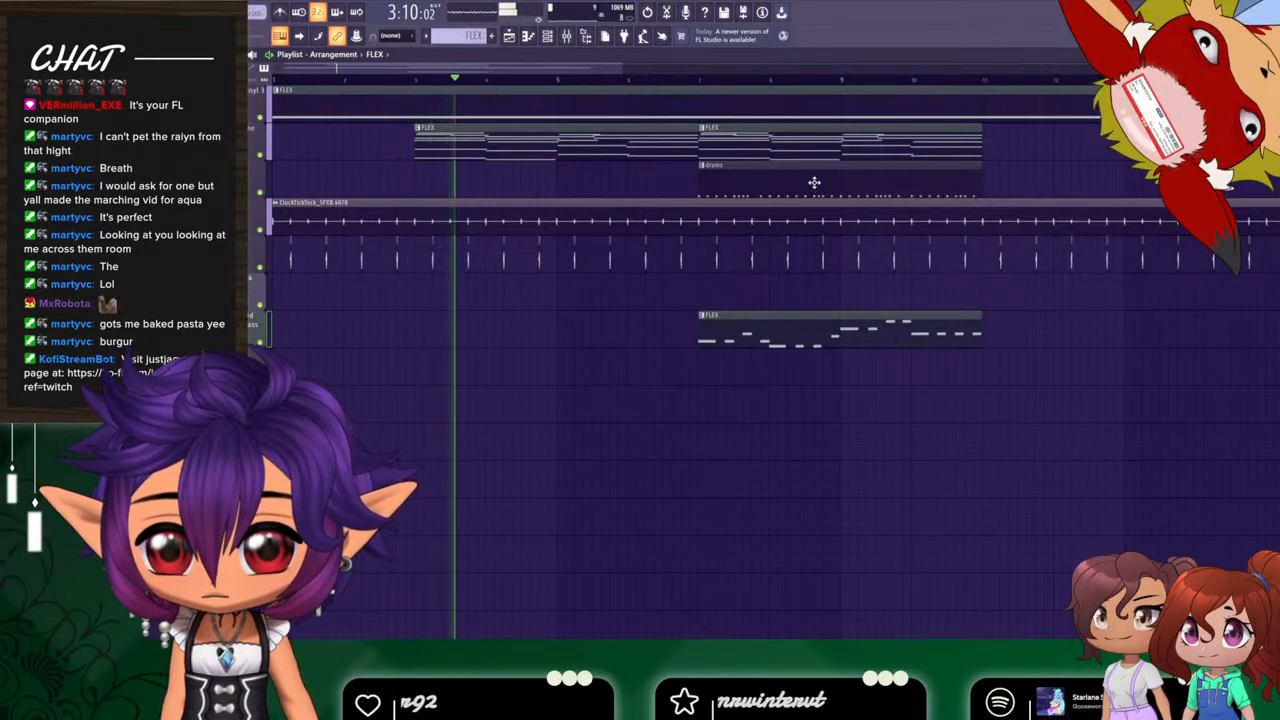
right_click(737, 180)
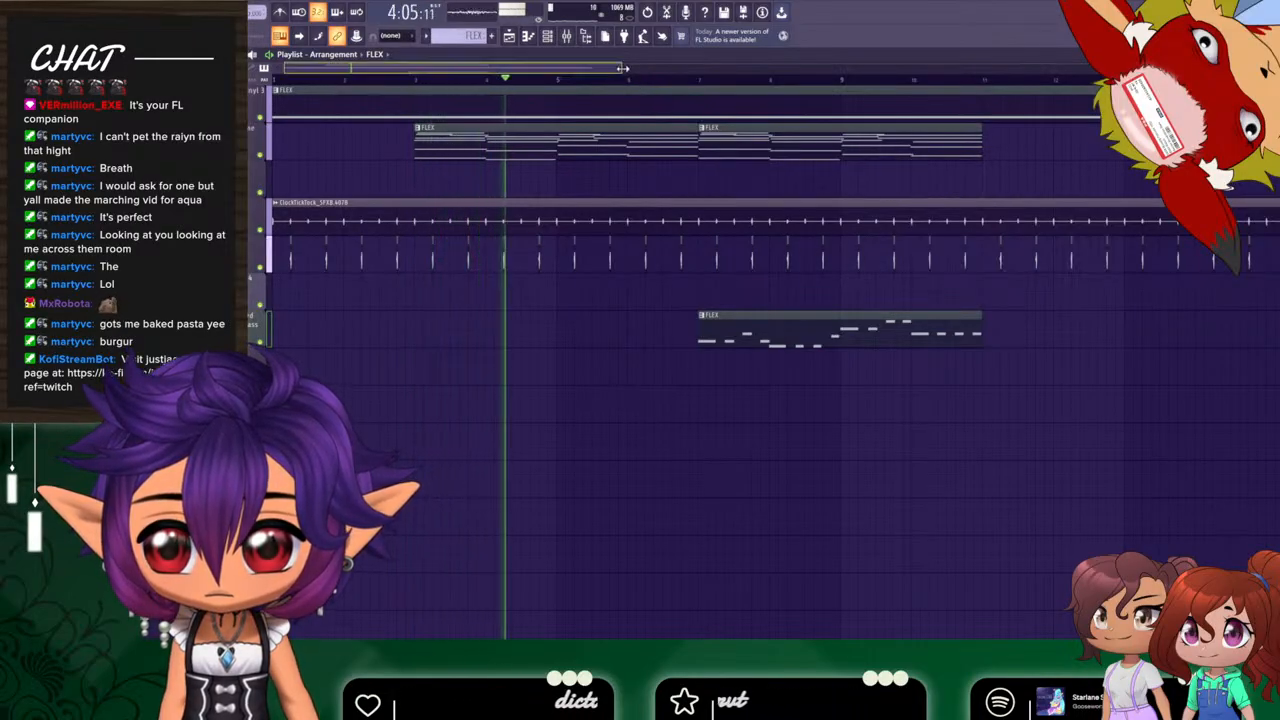
Place a drums clip and a third piano chords clip at bar 11 while the arrangement plays.
drag(622, 68, 716, 68)
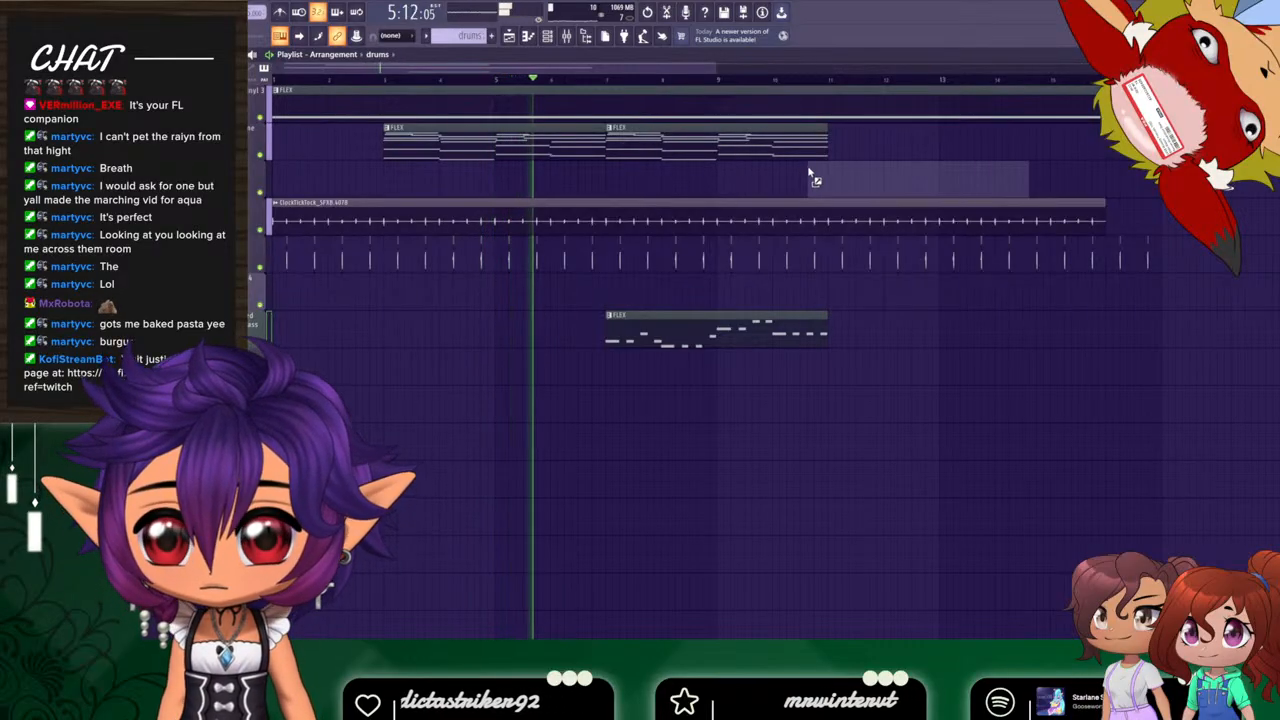
click(831, 176)
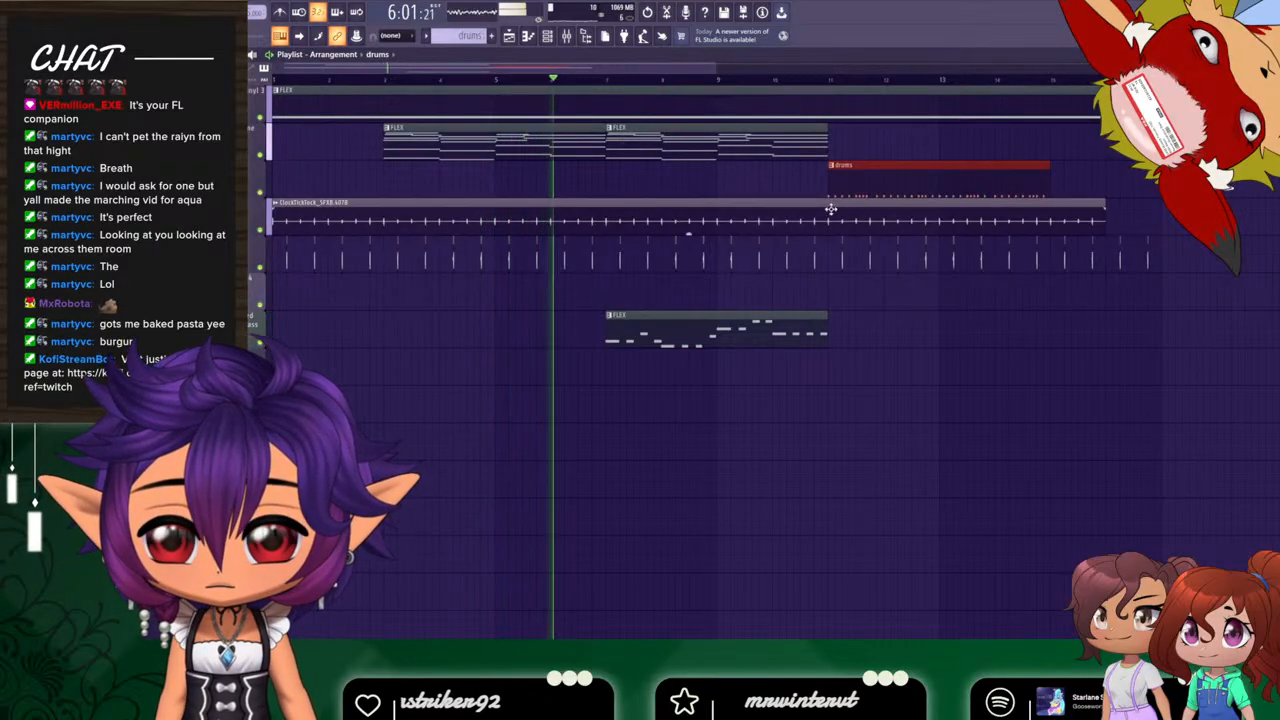
click(826, 148)
click(831, 148)
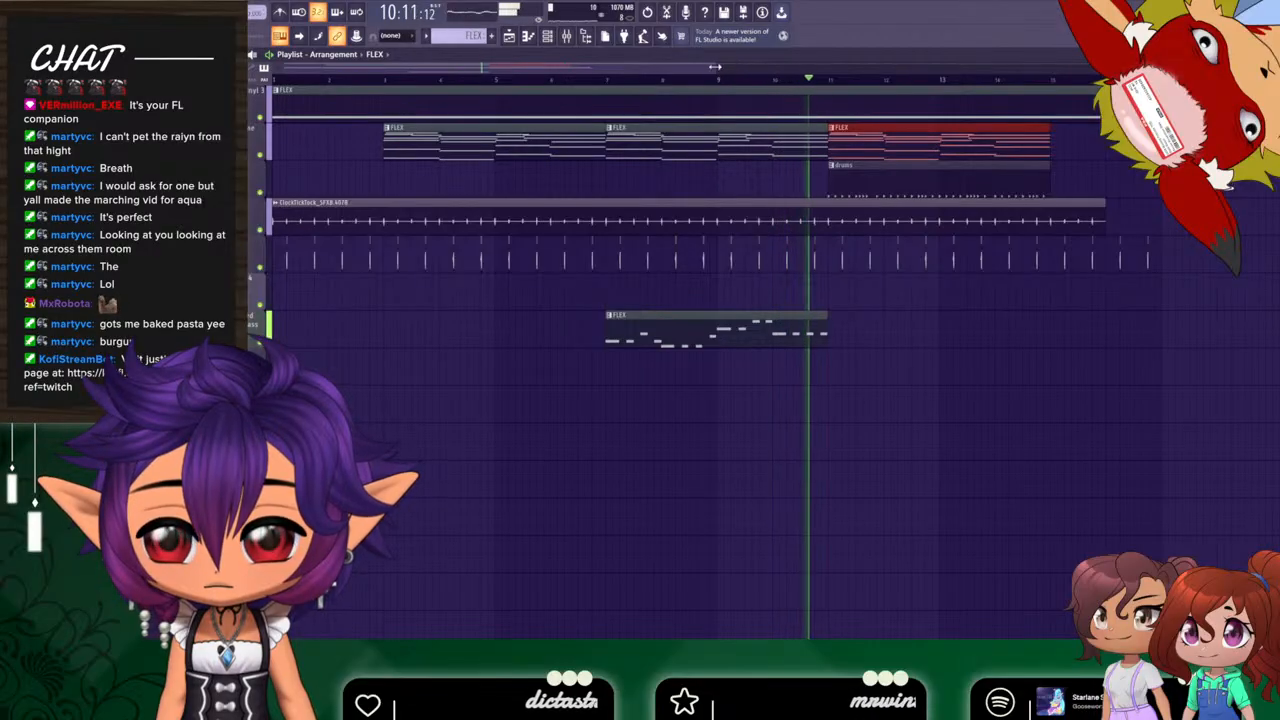
Place a FLEX bass clip at bar 11 and delete the bass clip at bar 7.
key(space)
drag(715, 67, 540, 97)
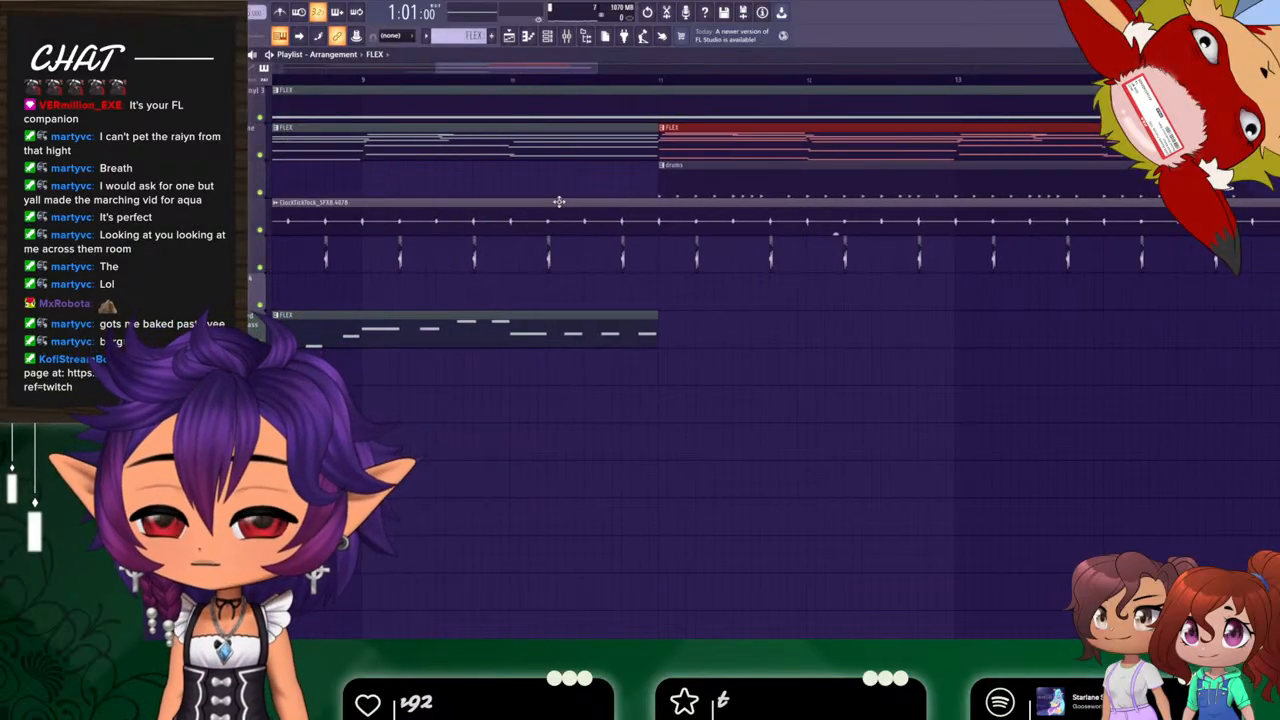
click(550, 315)
click(669, 336)
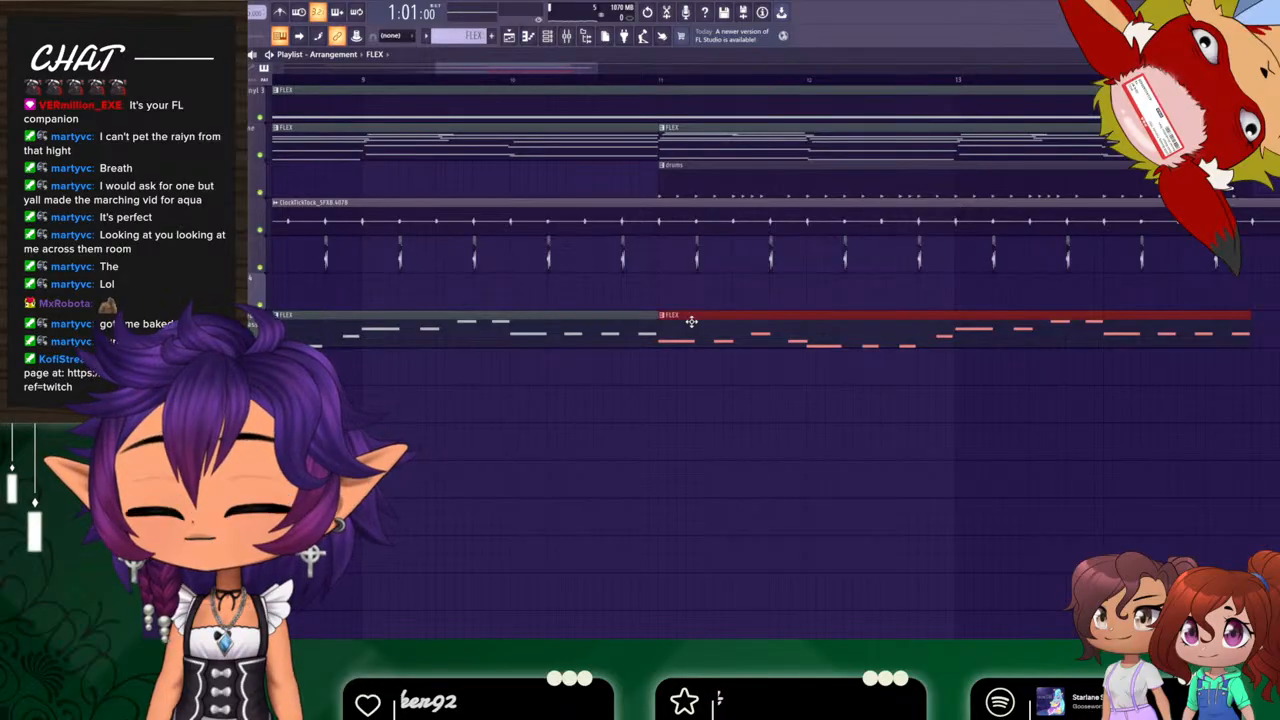
right_click(636, 337)
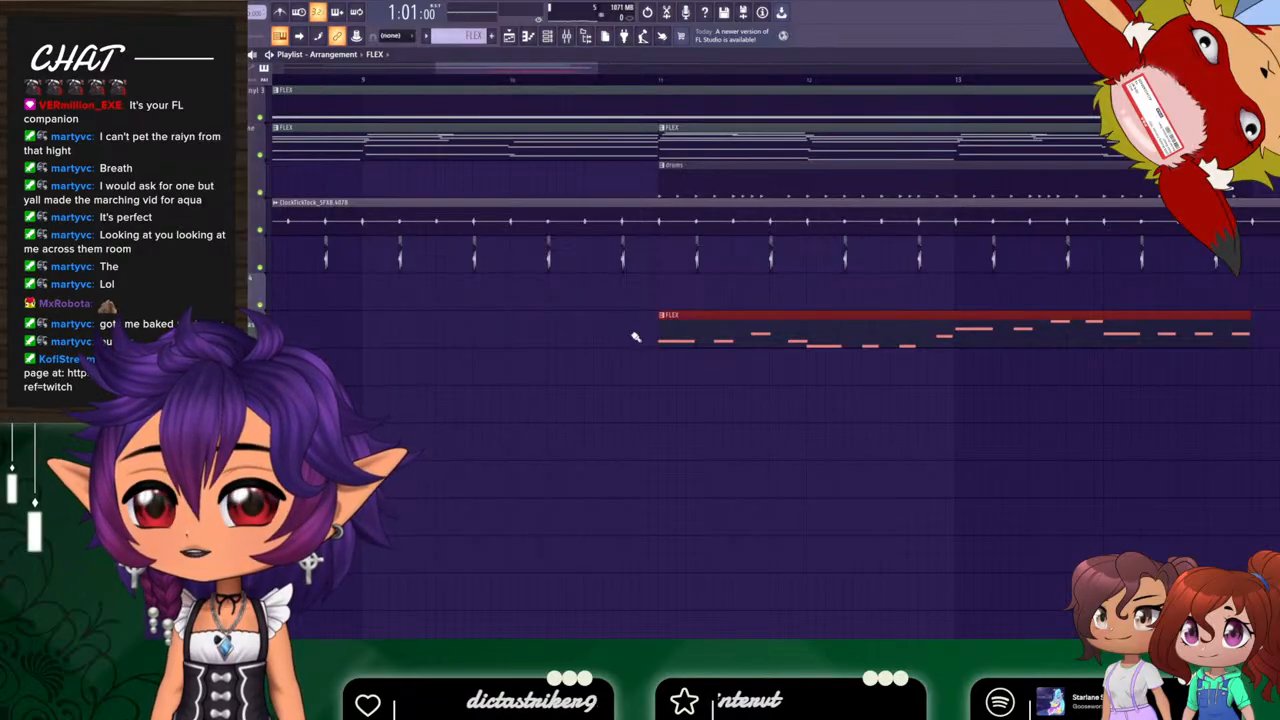
Listen to the drums and bass entering at bar 11, and play back the earlier piano section.
click(472, 87)
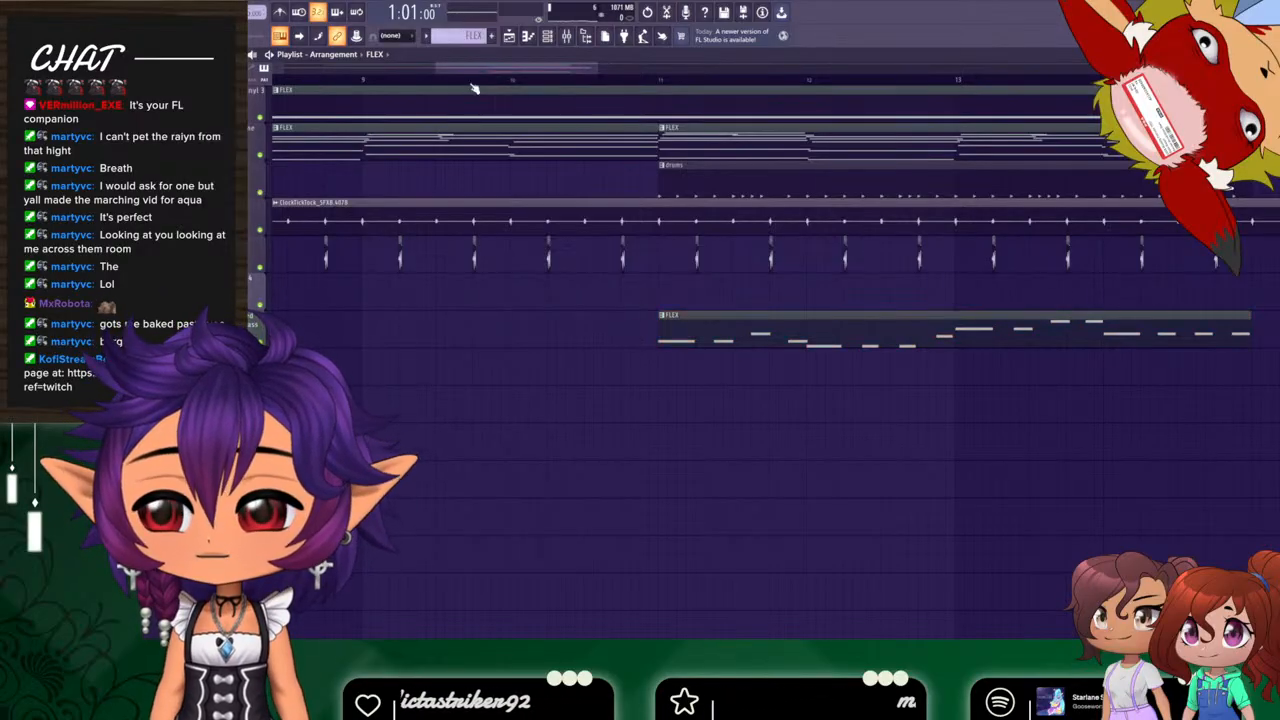
click(473, 81)
key(space)
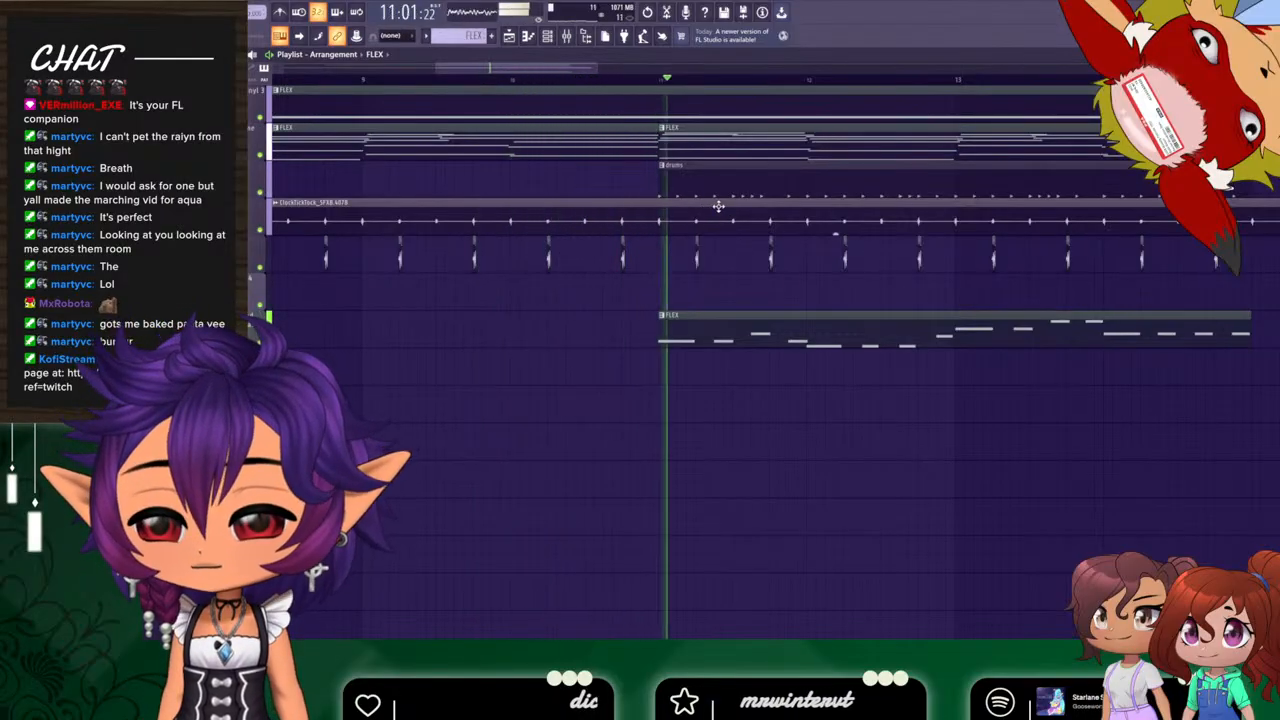
key(space)
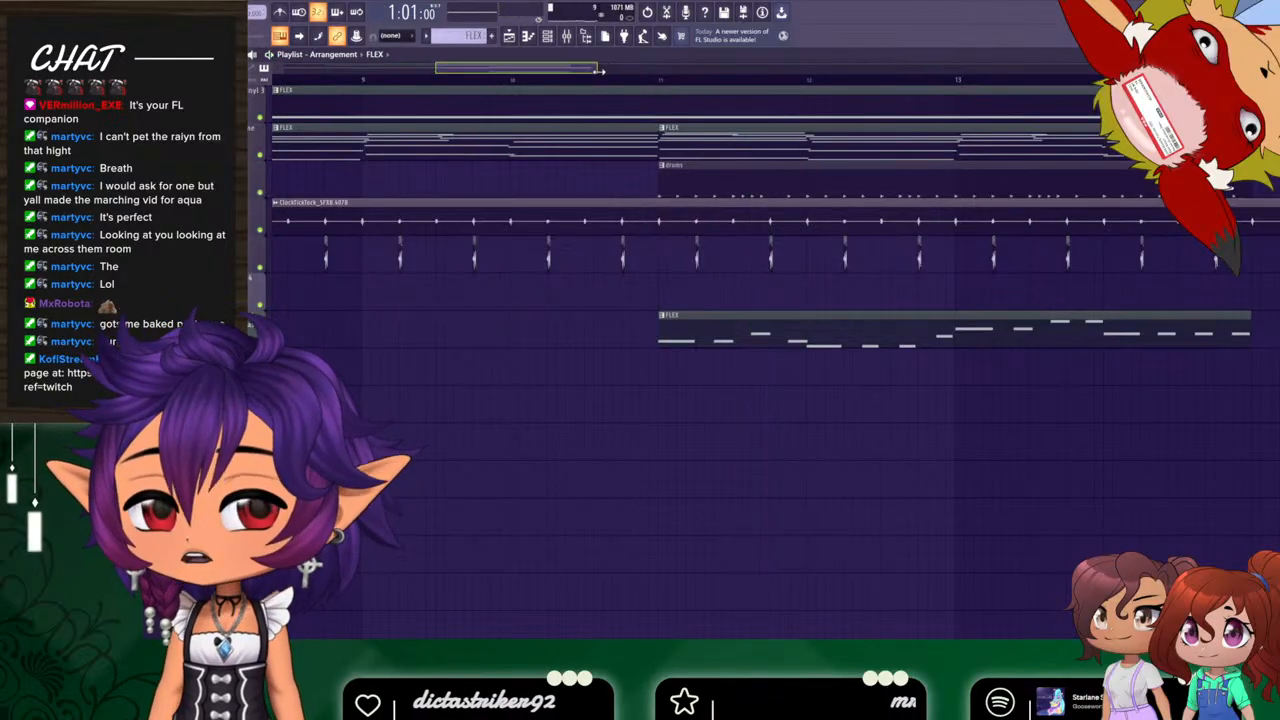
drag(598, 70, 482, 89)
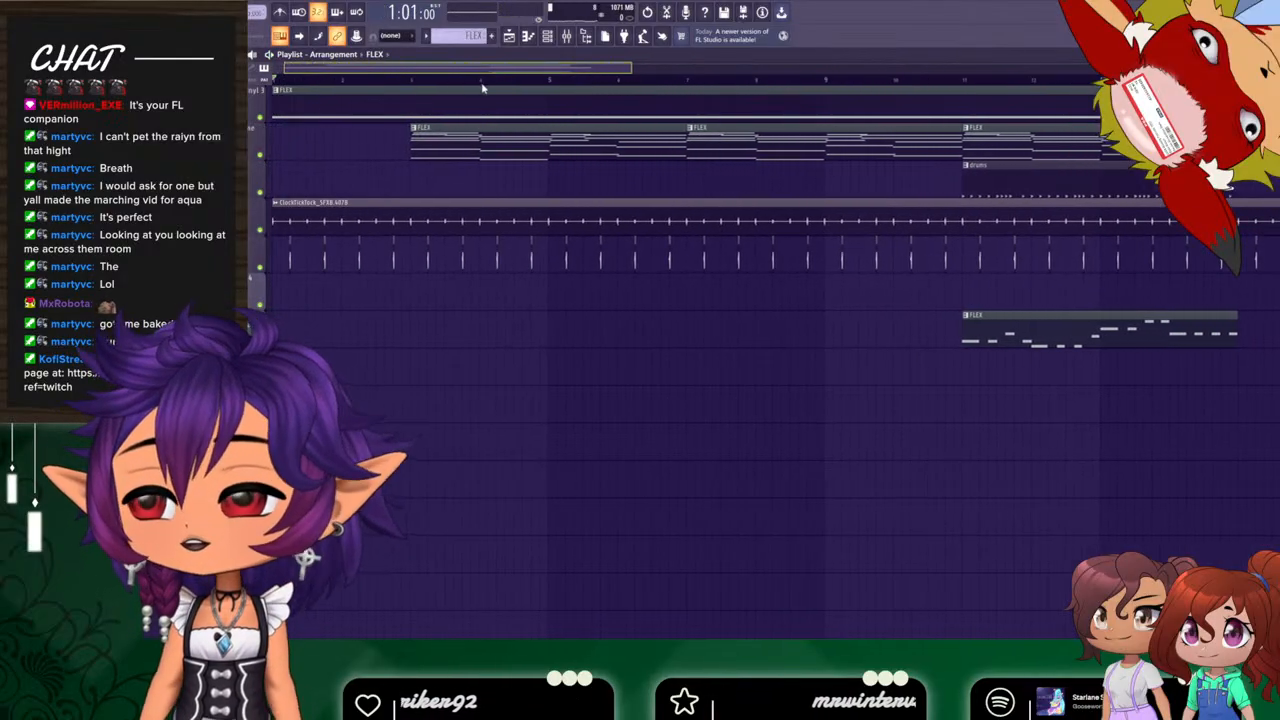
drag(631, 68, 705, 70)
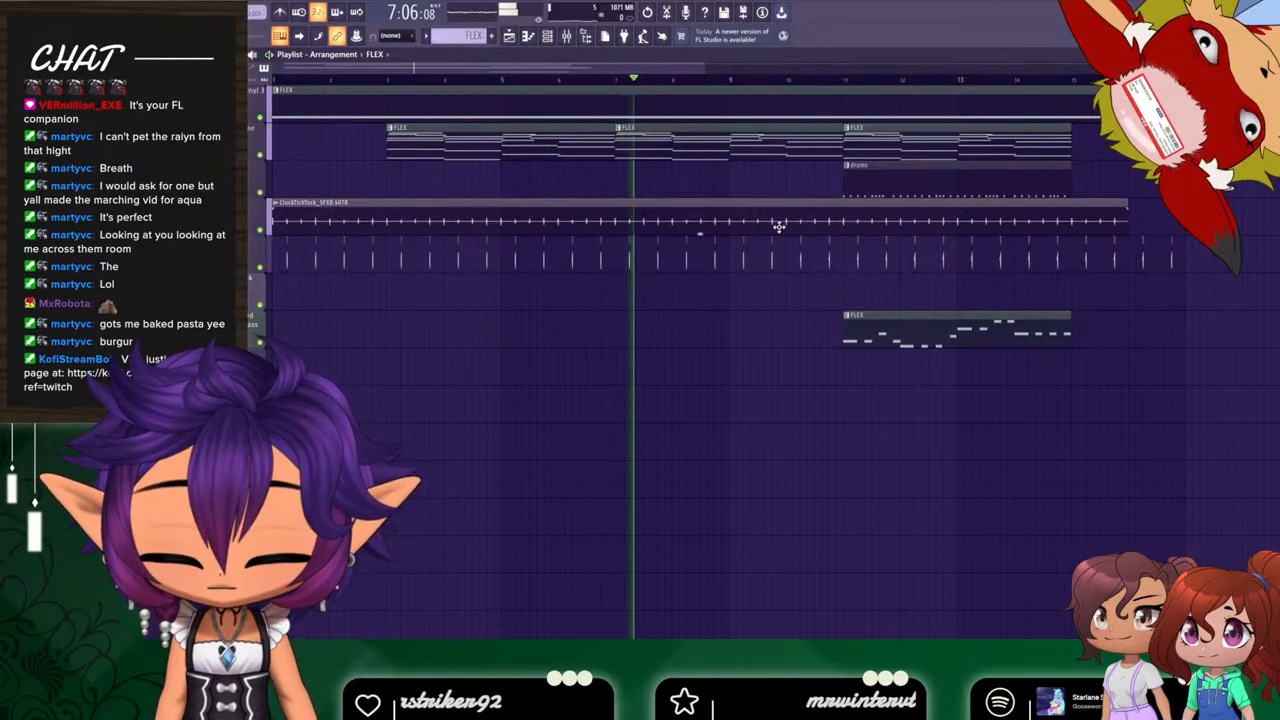
key(space)
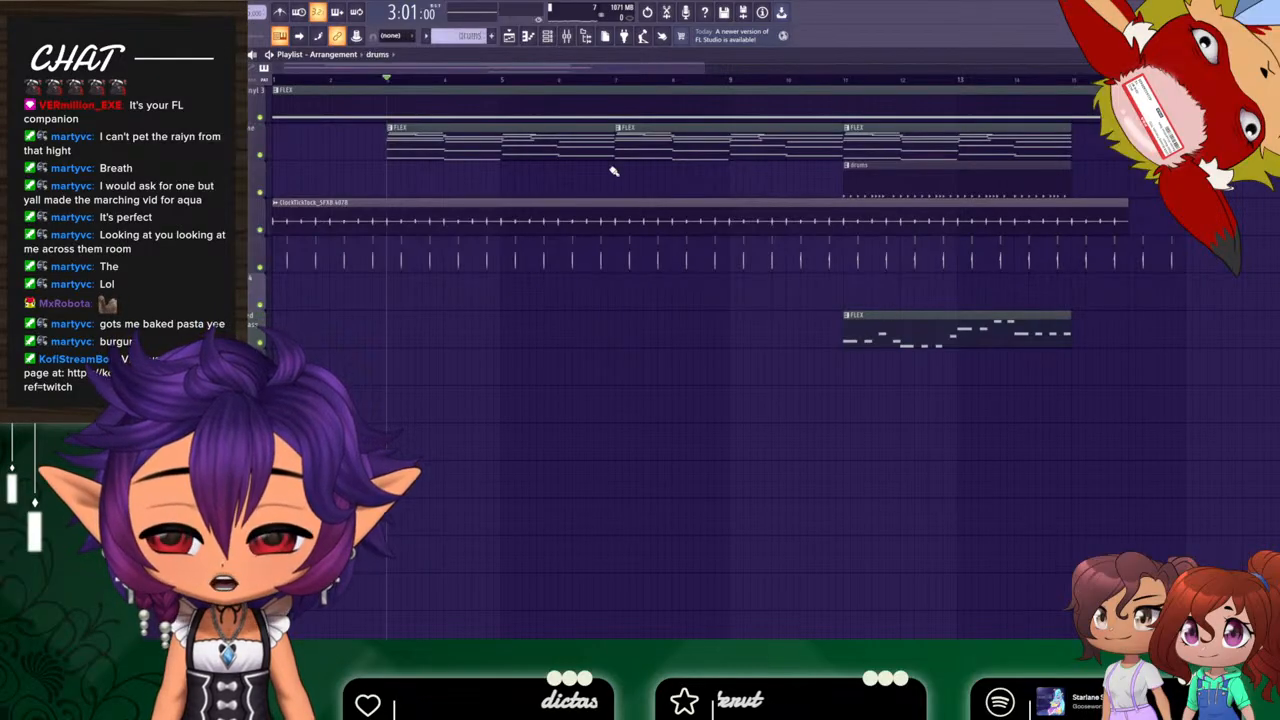
key(space)
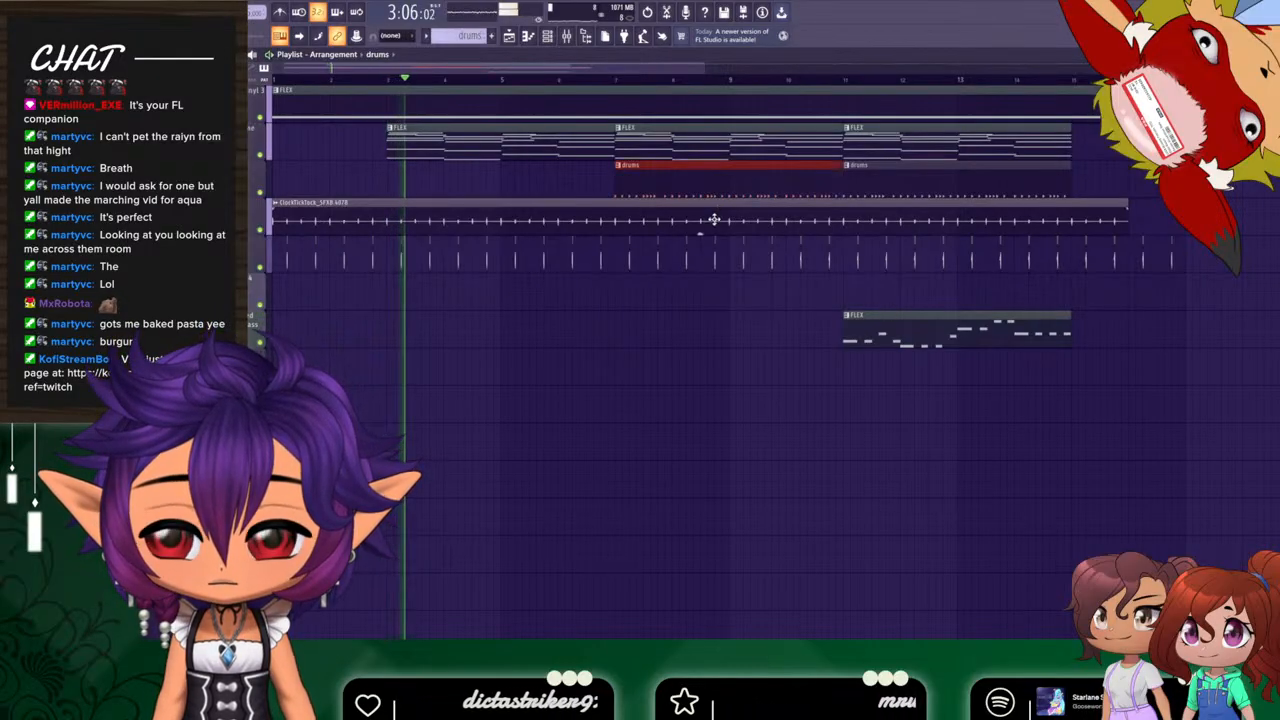
right_click(651, 172)
key(space)
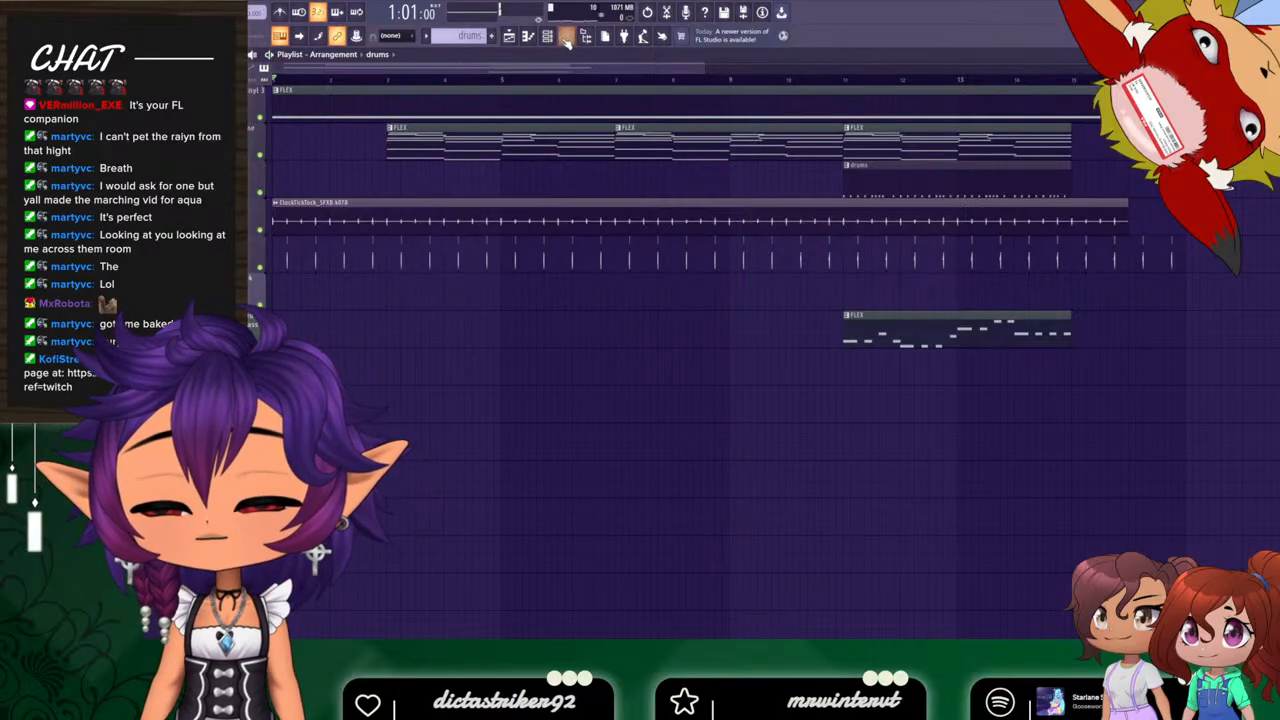
Place a unique drums #2 clip containing only the hi-hat steps at bar 7, and add a copy at bar 3.
click(630, 178)
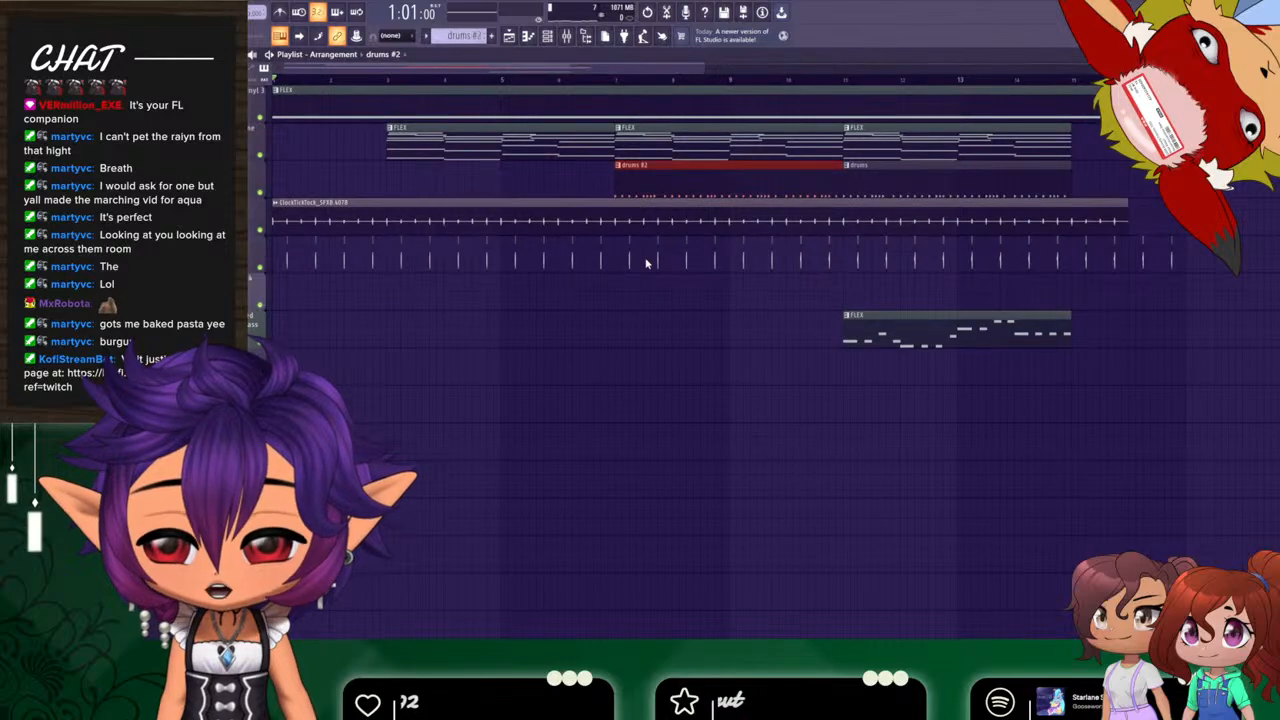
click(552, 46)
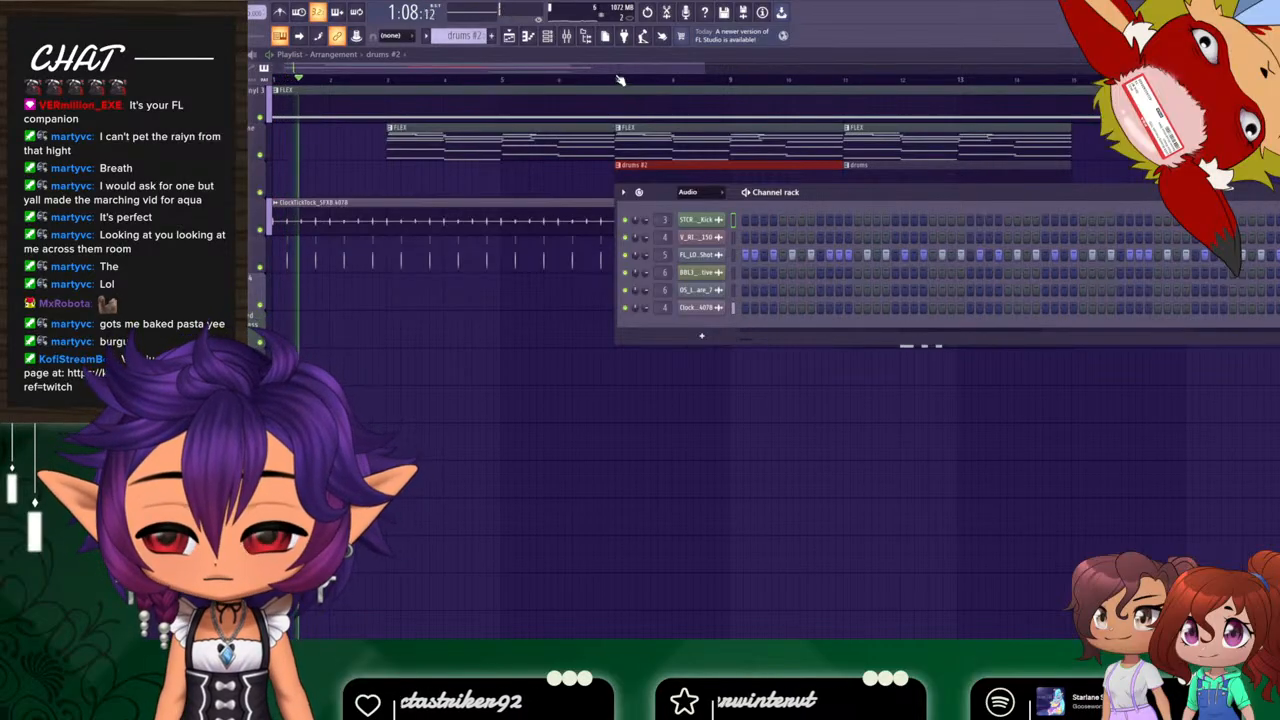
key(F6)
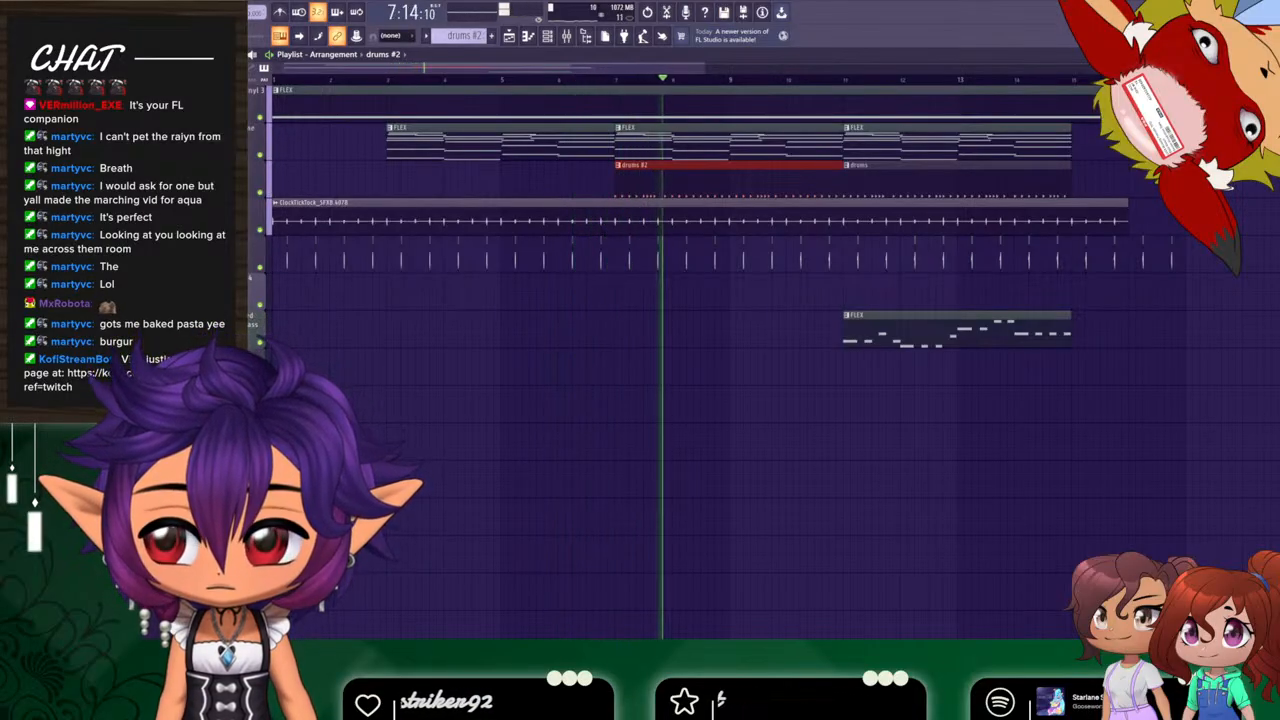
click(396, 182)
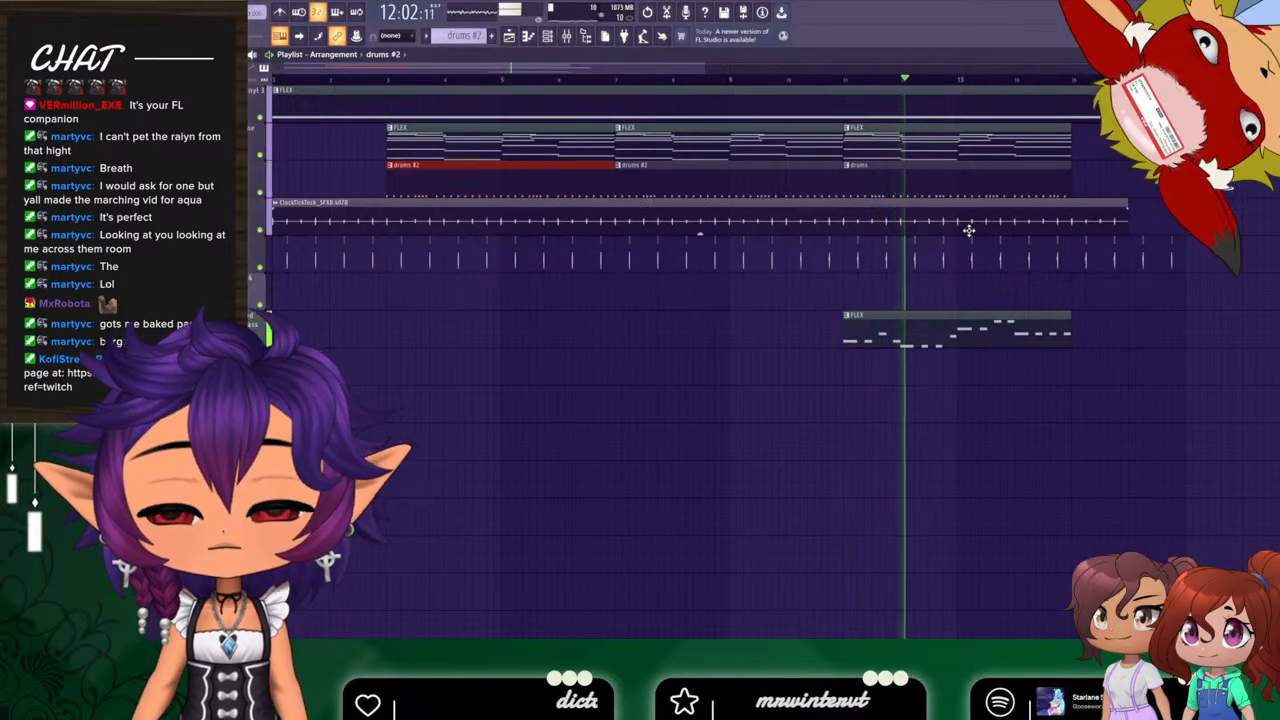
Lower the third note of the Dark Muted Electric Bass line to the pitch of its opening notes.
key(space)
double_click(934, 316)
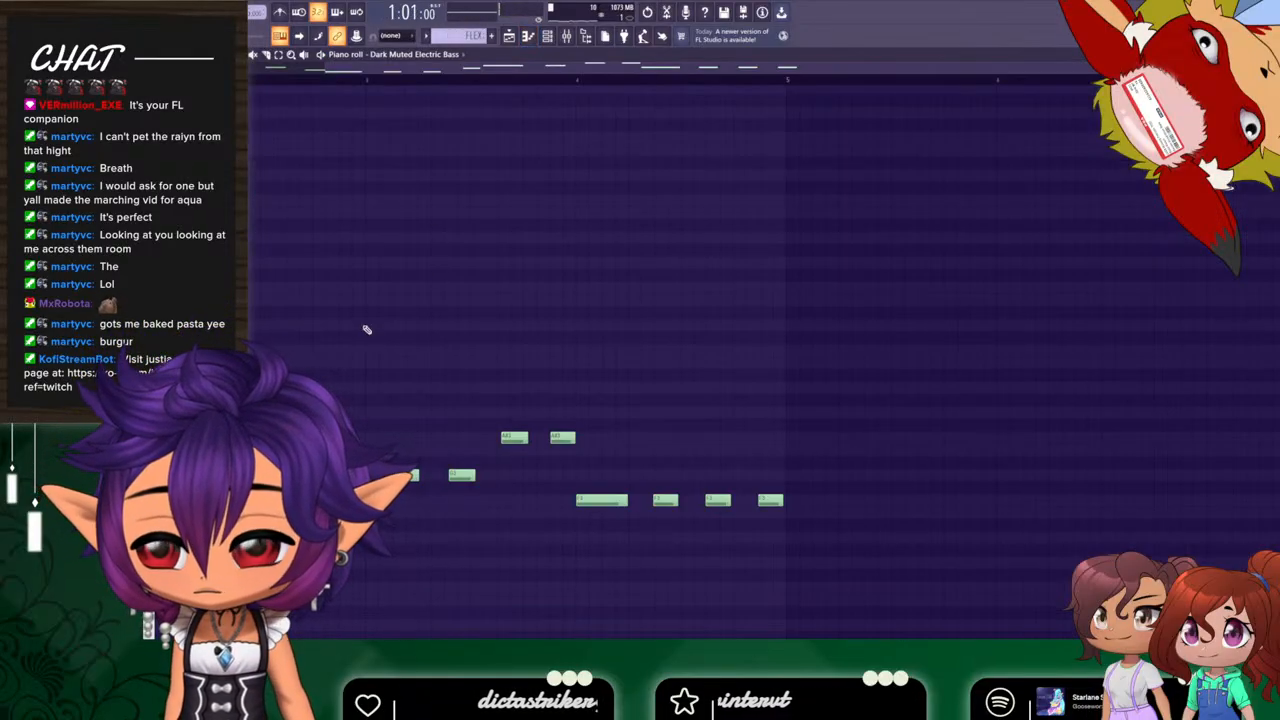
drag(530, 68, 260, 68)
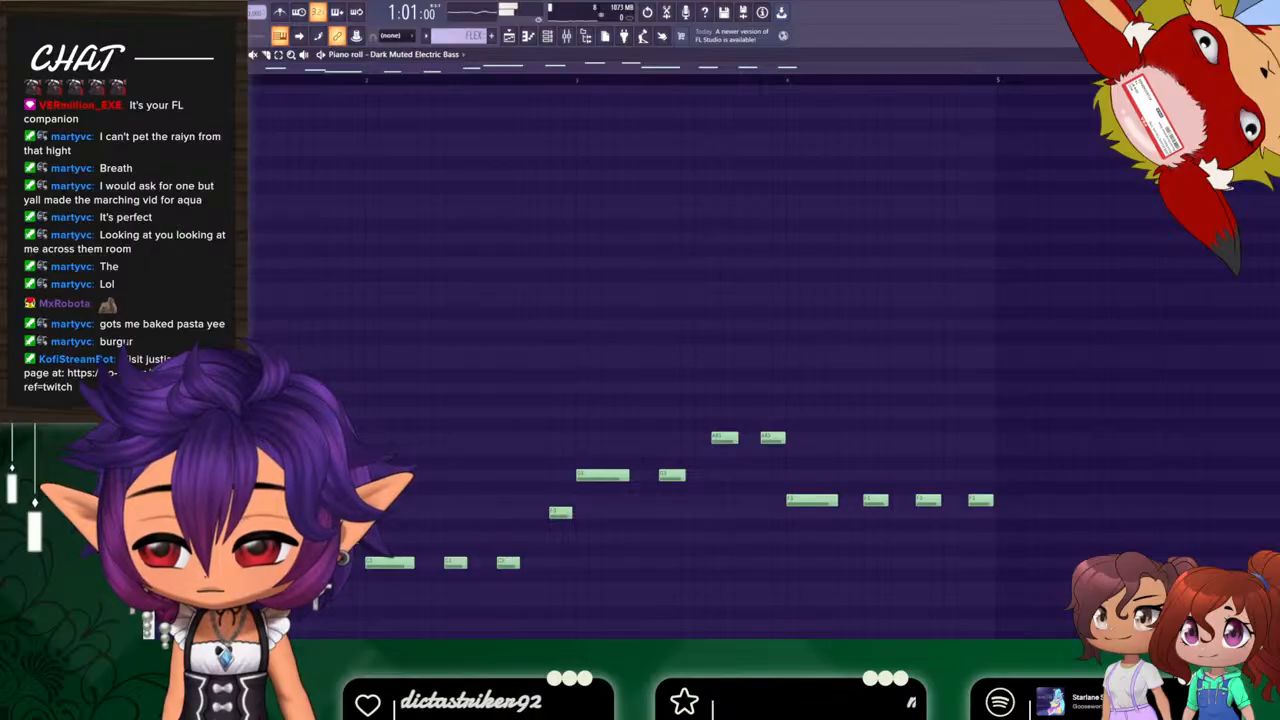
click(509, 38)
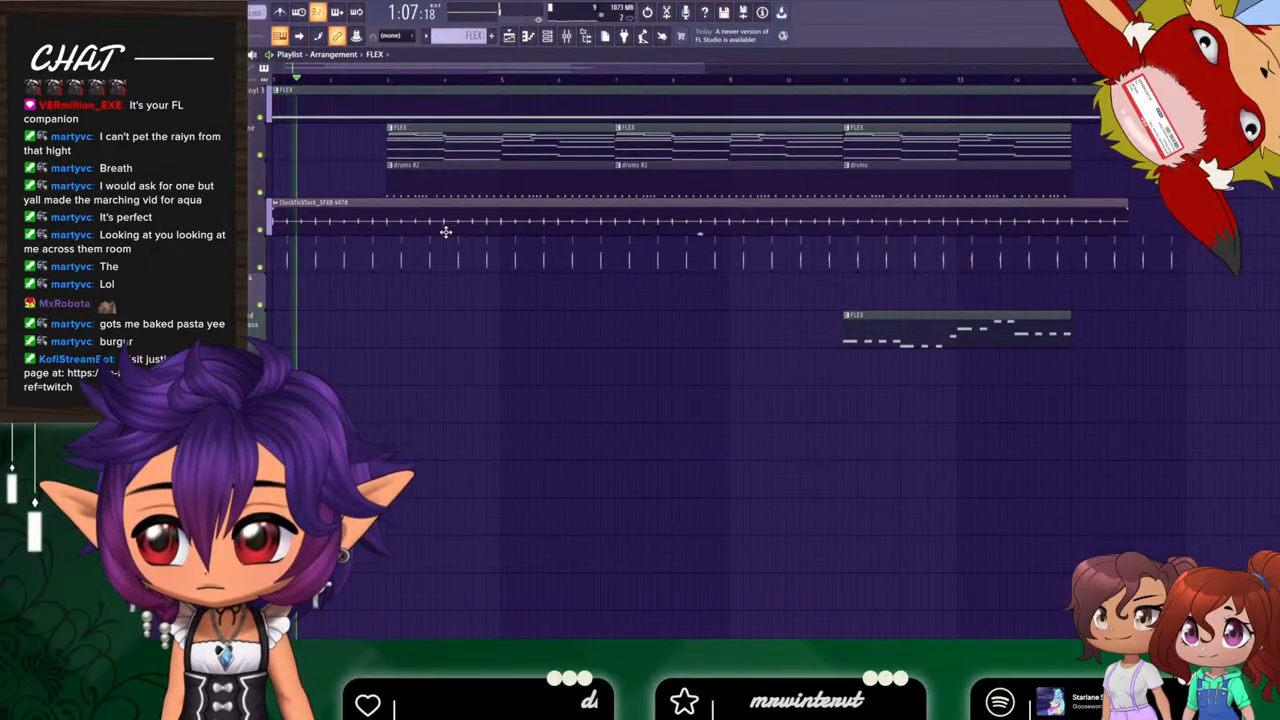
Delete the drums #2 clip at bar 3 and stop playback.
right_click(459, 188)
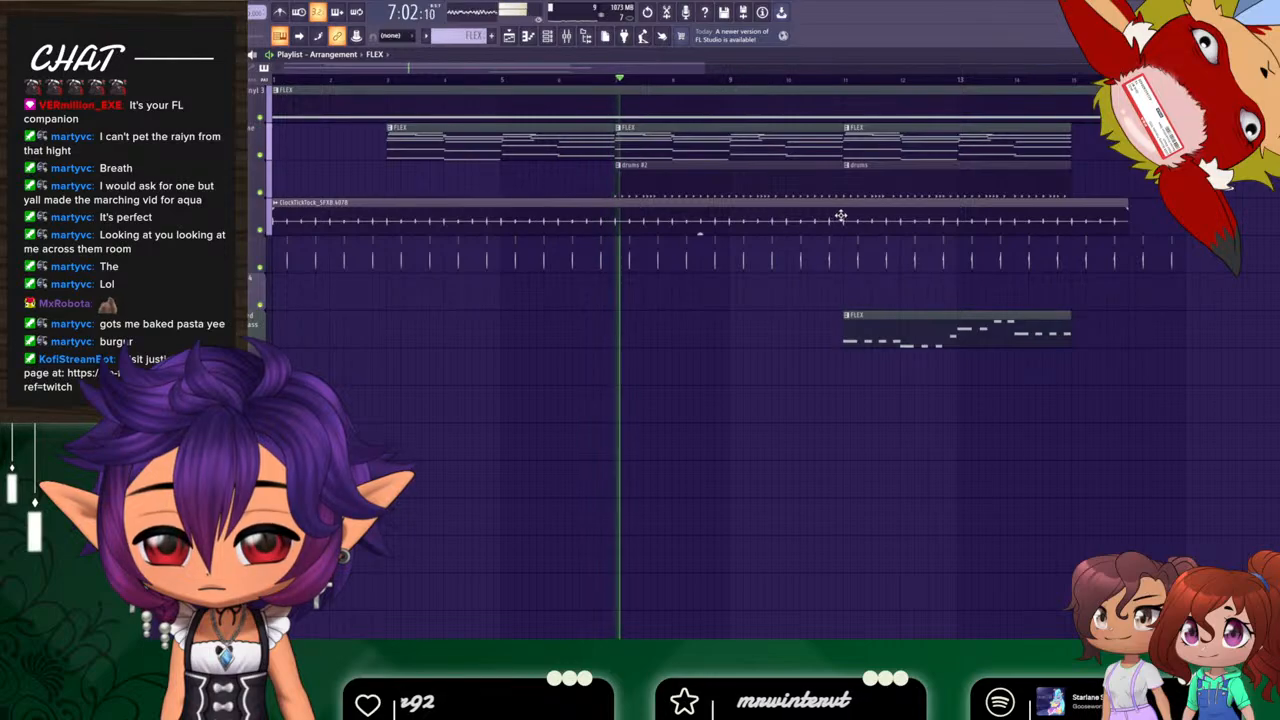
key(space)
Replace the hi-hat steps in the drums #2 pattern with one hit every four steps, and play the arrangement.
click(663, 172)
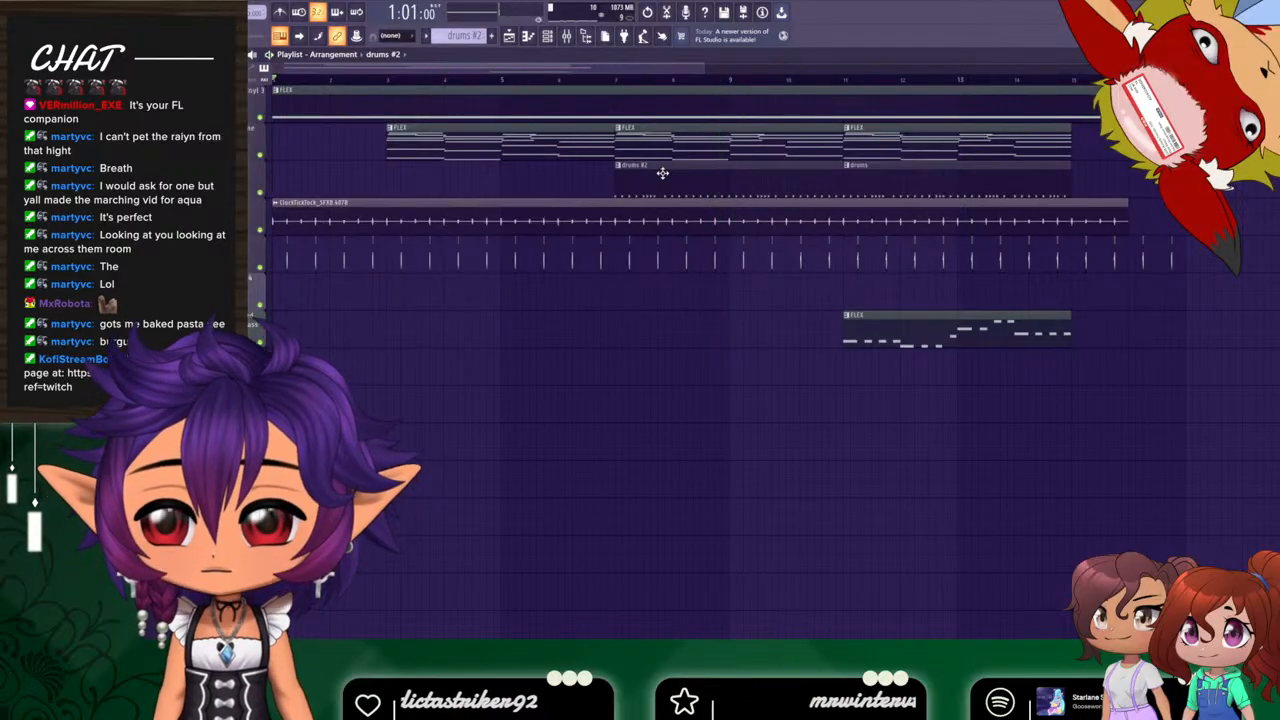
click(548, 36)
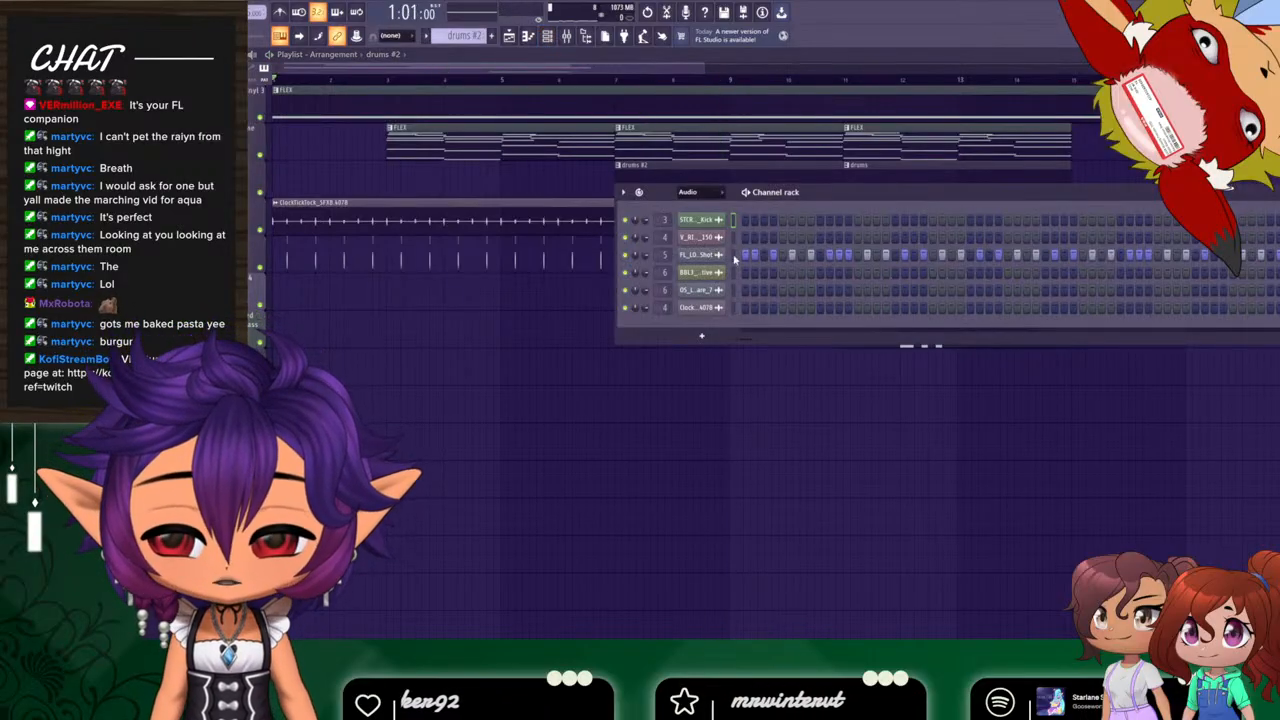
drag(1007, 264, 1246, 272)
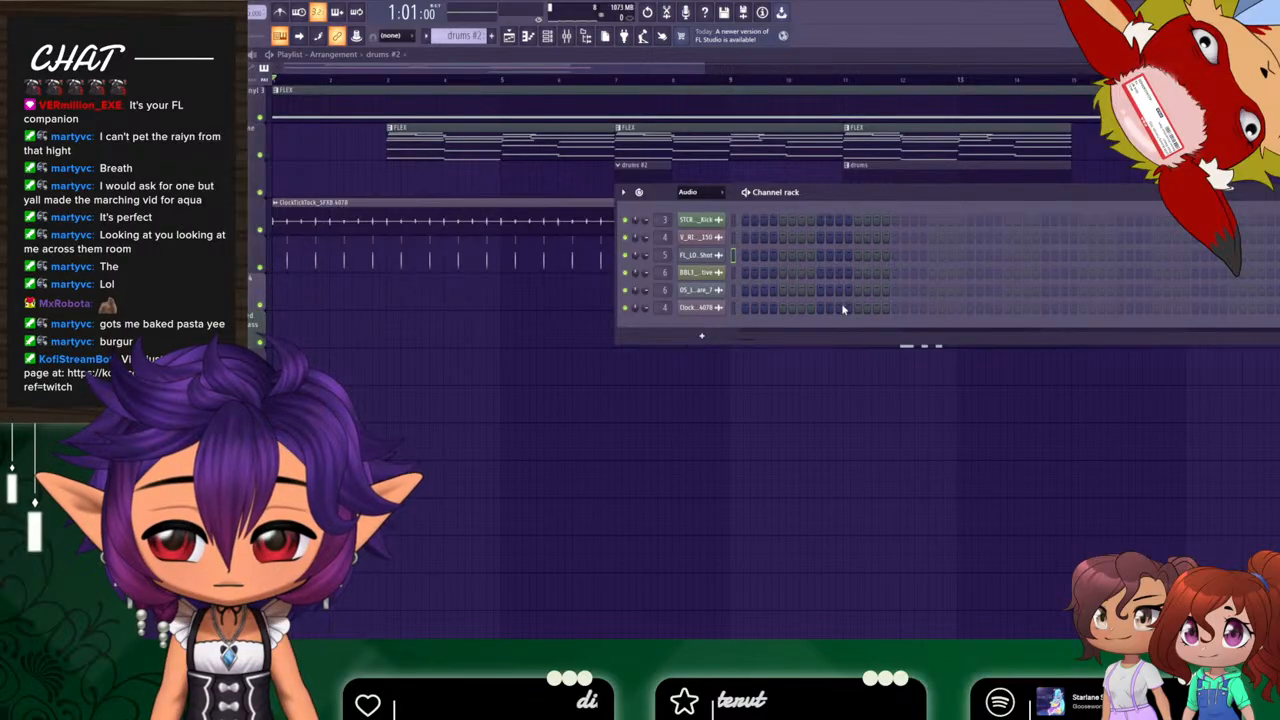
click(894, 255)
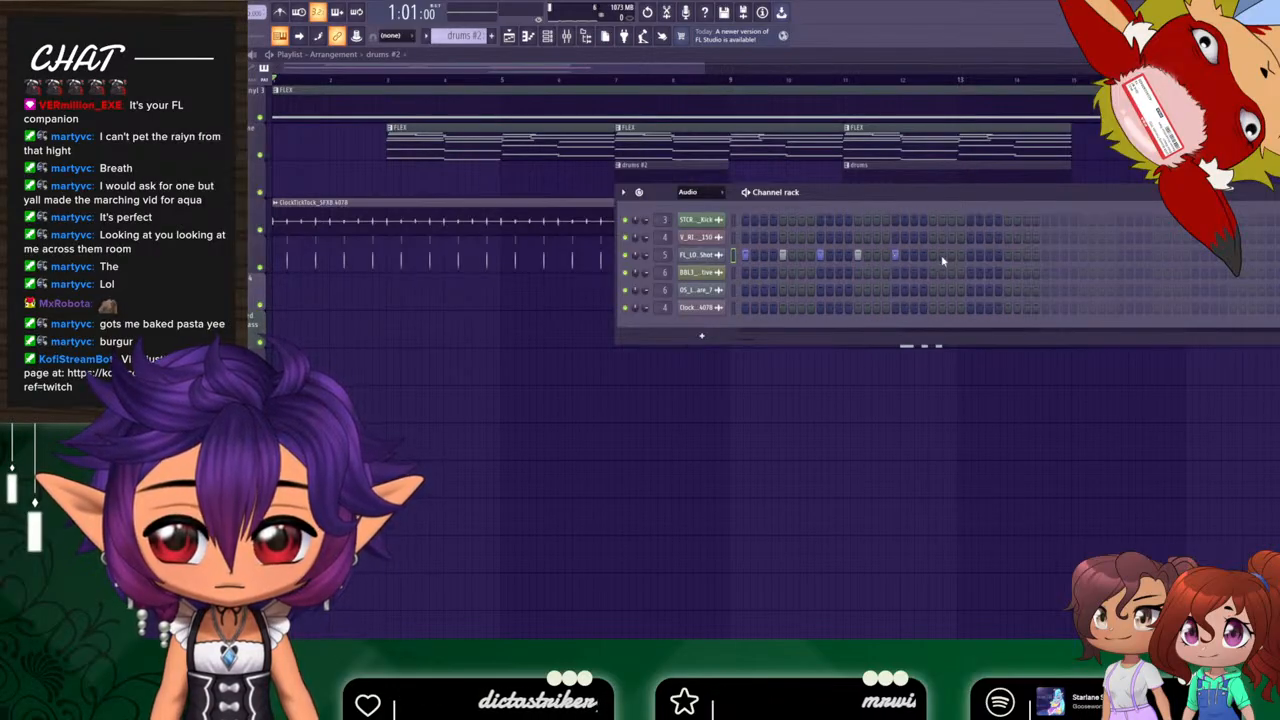
click(1043, 259)
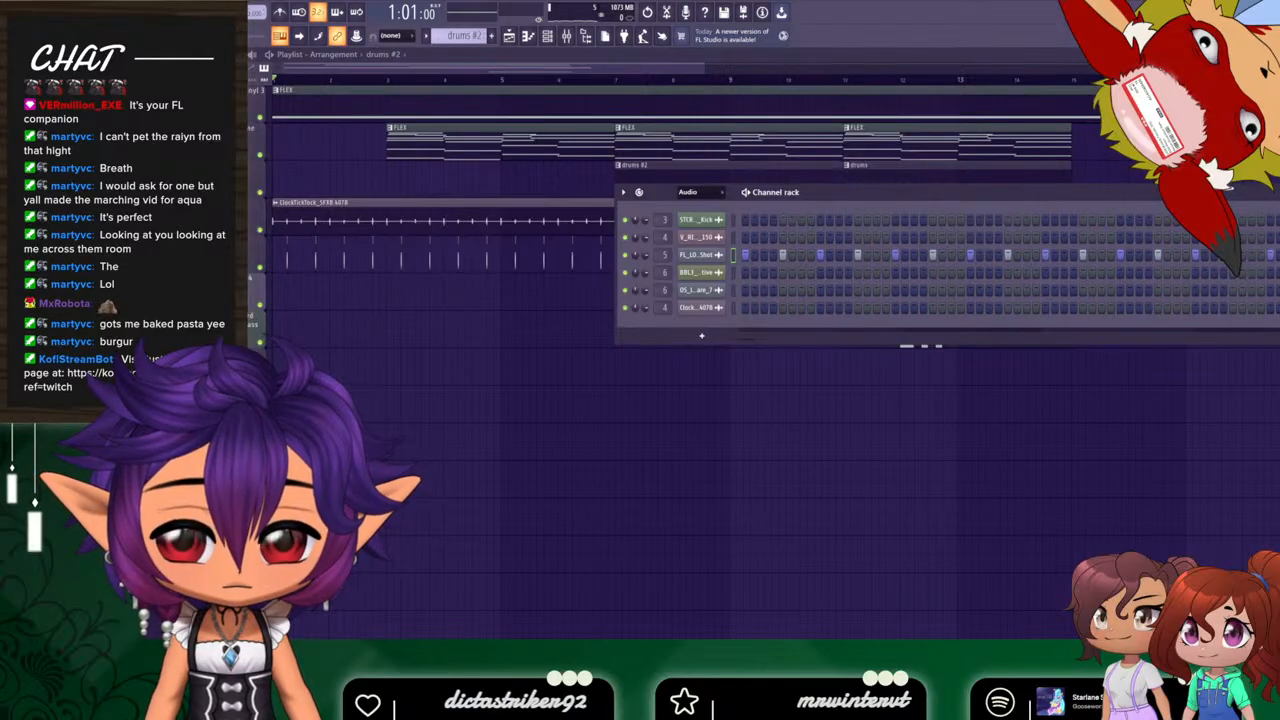
click(640, 73)
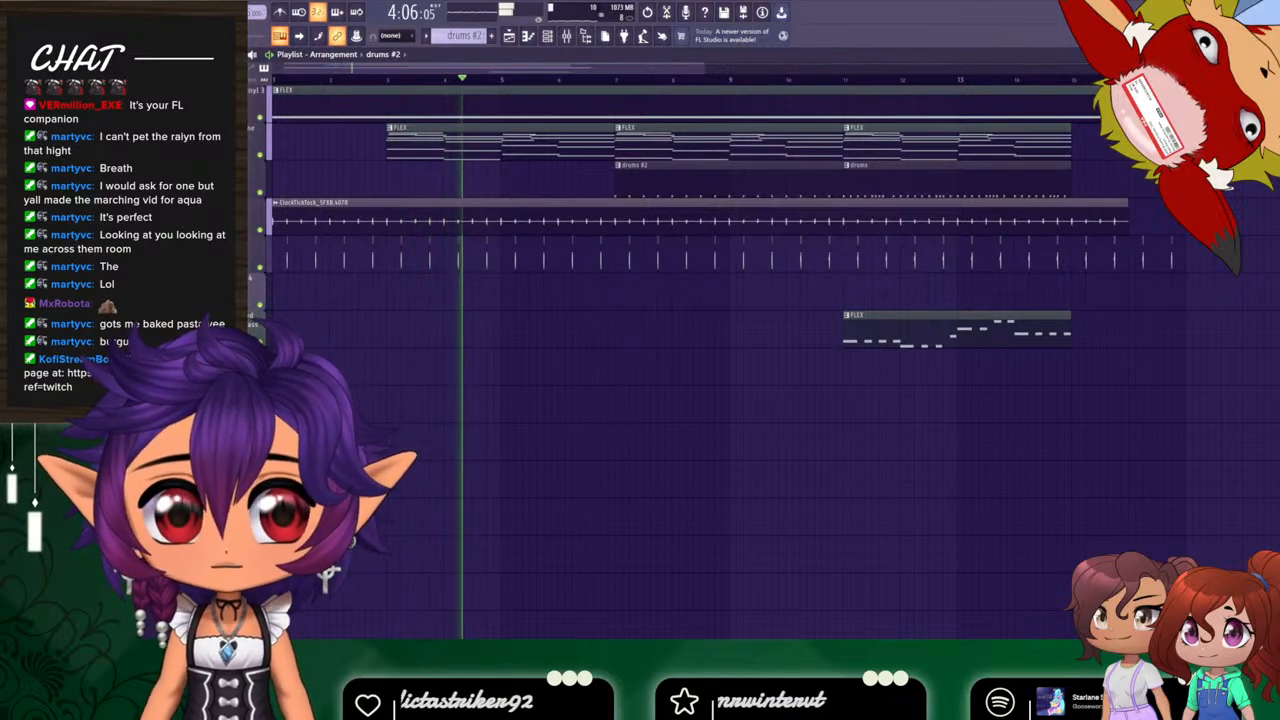
Listen to the simplified hi-hats from bar 7 and check the track levels in the mixer.
drag(704, 69, 608, 88)
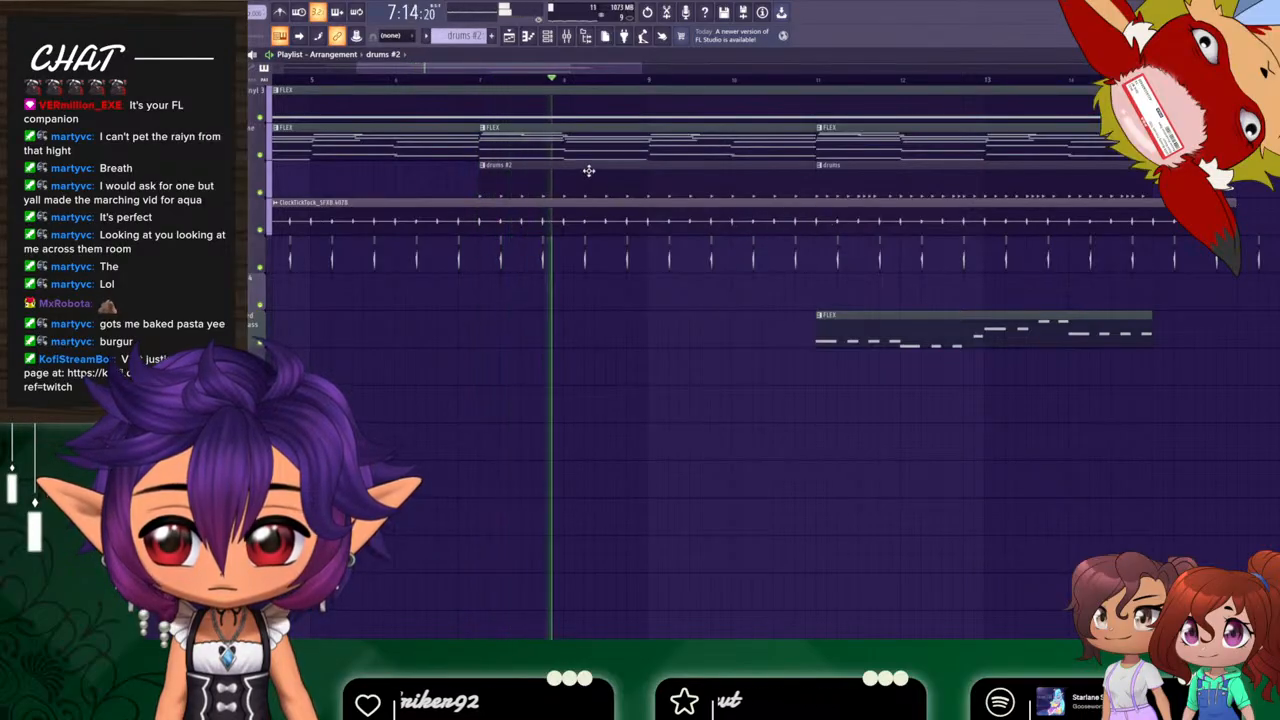
click(566, 36)
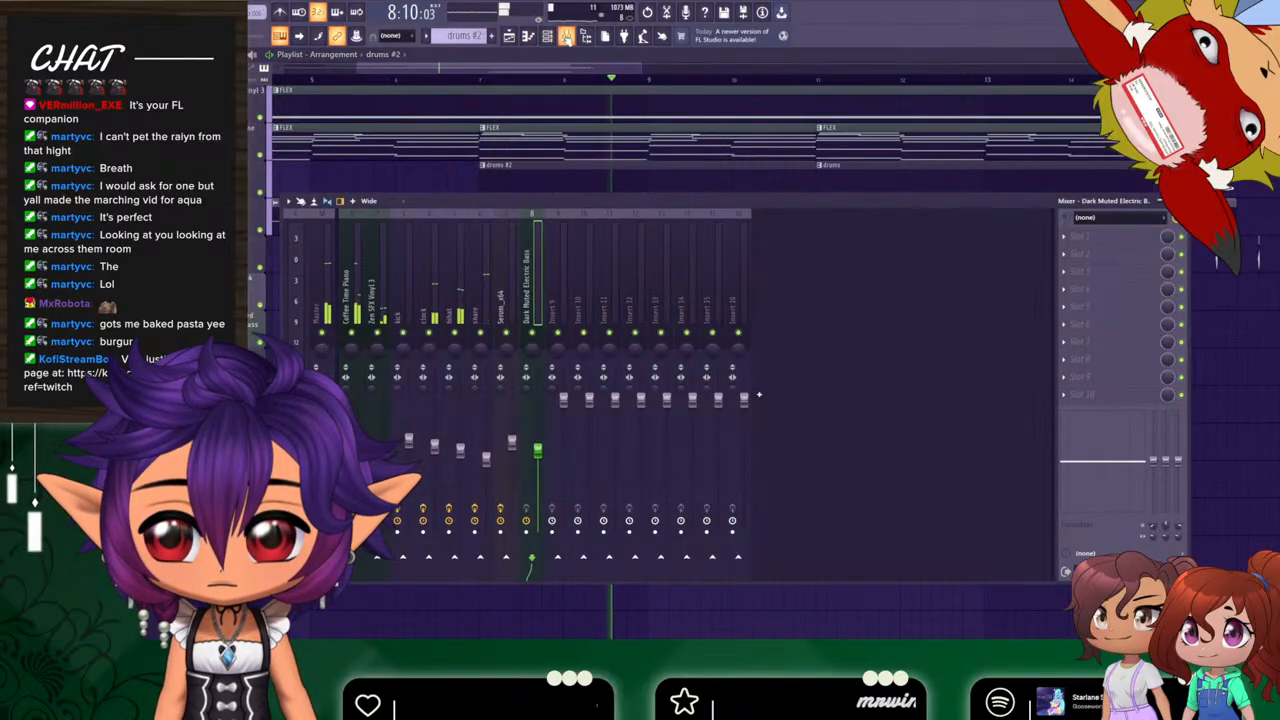
click(568, 37)
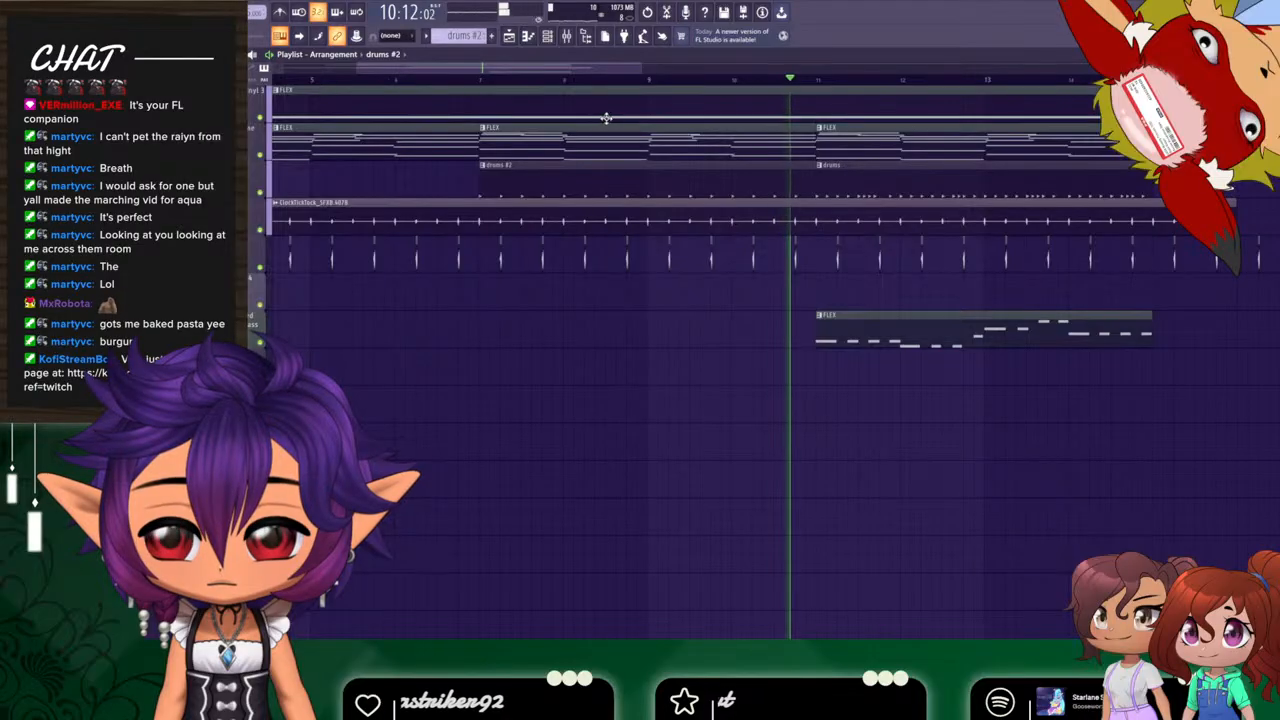
Inspect the FL_LOFI_Kit09_Hat_One_Shot notes of drums #2 in the piano roll, and play back the arrangement.
click(549, 37)
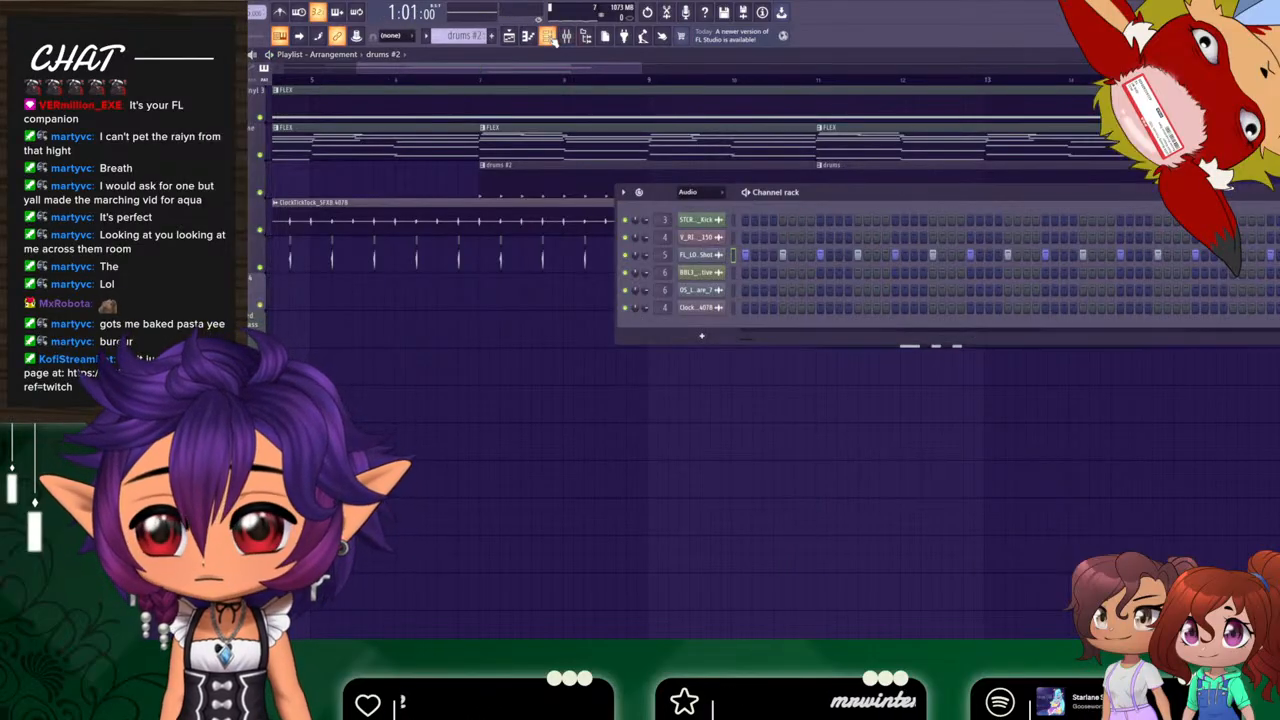
click(719, 255)
key(F7)
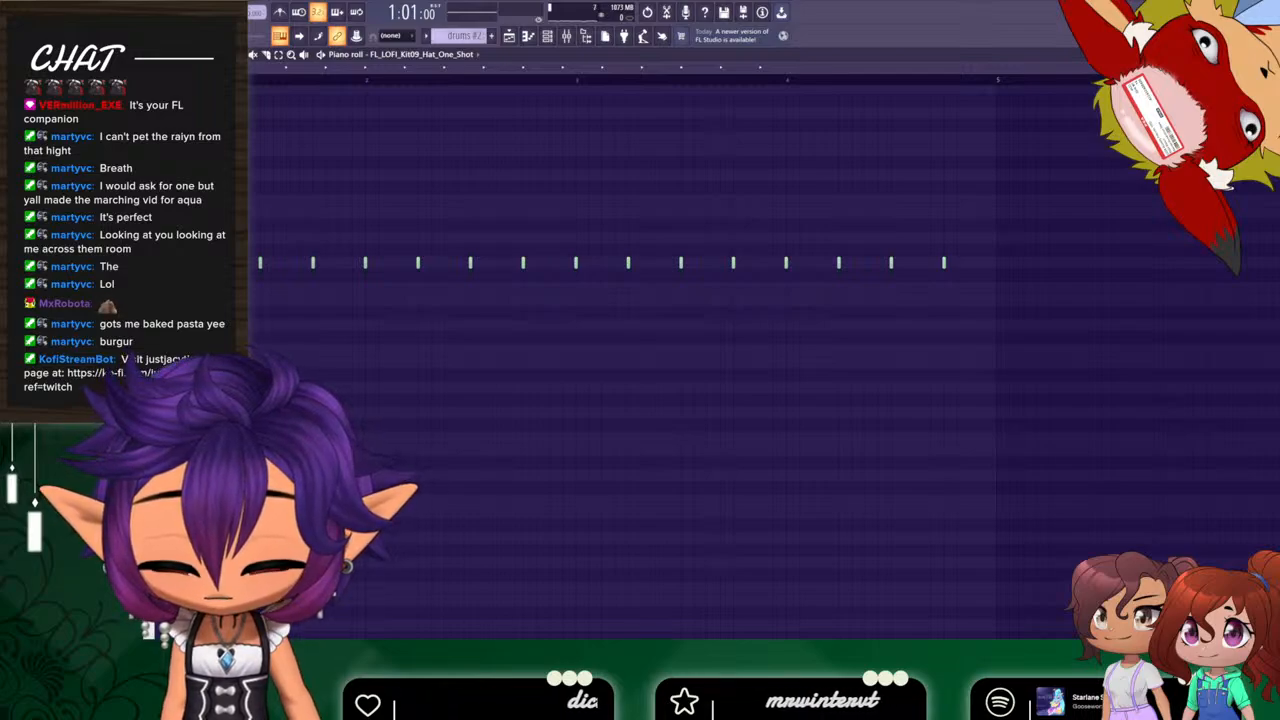
click(510, 42)
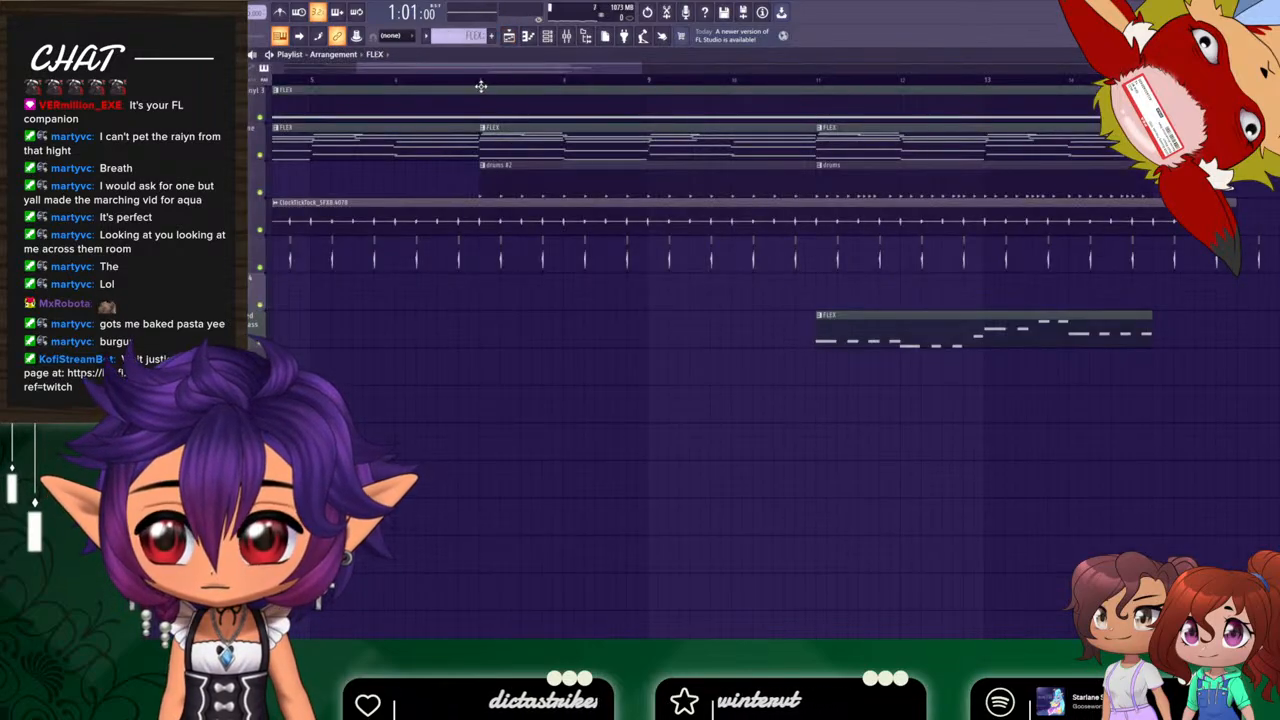
key(space)
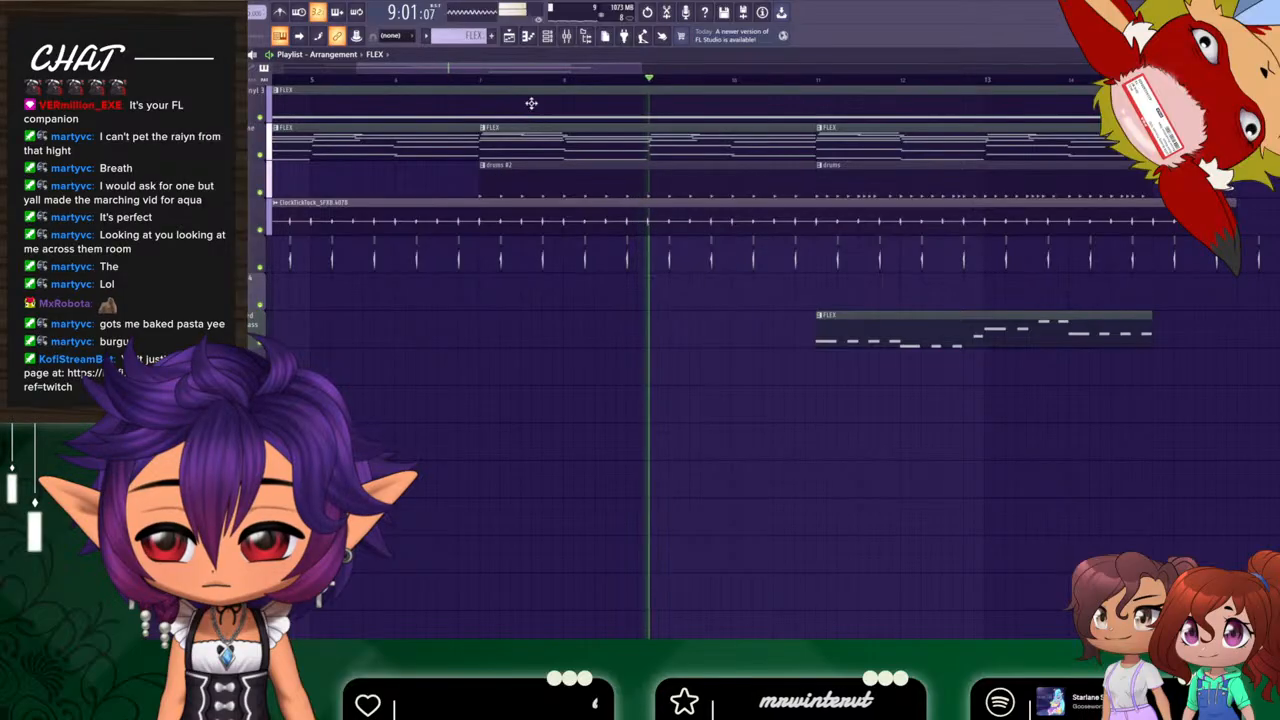
key(space)
Check the hihat track in the mixer, and inspect the drums #2 pattern's steps in the channel rack.
key(F6)
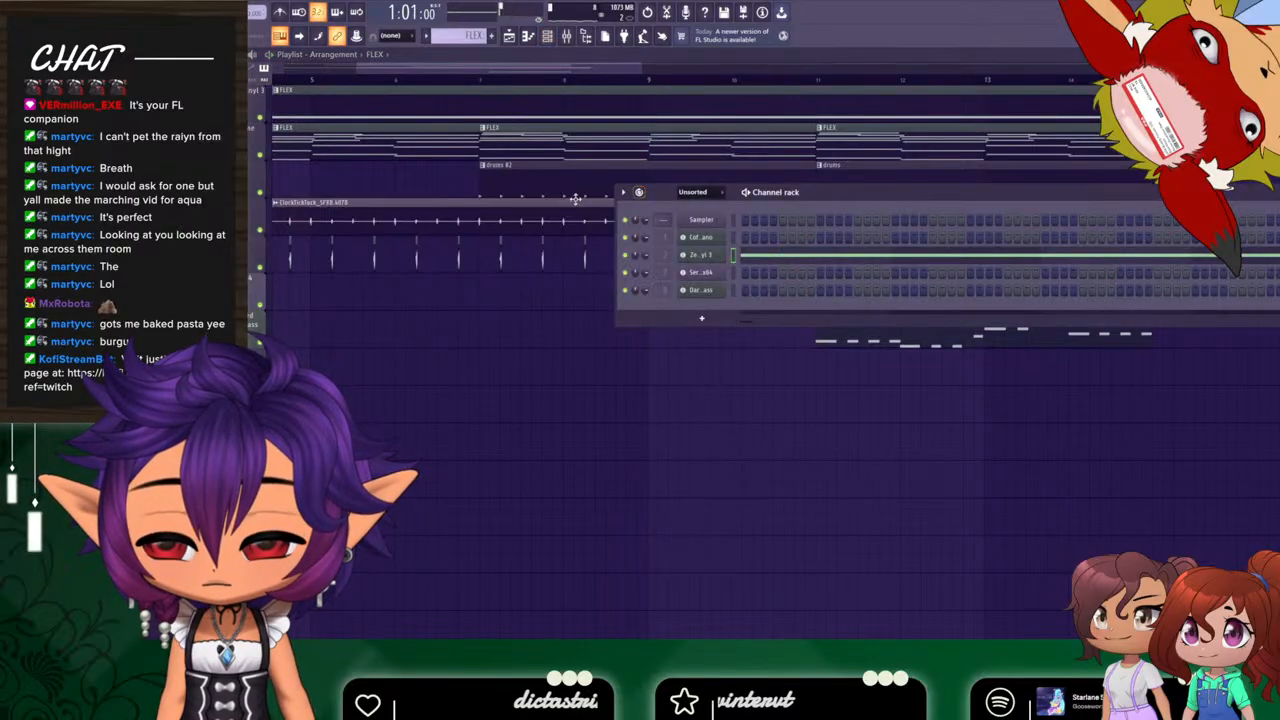
click(547, 36)
click(566, 36)
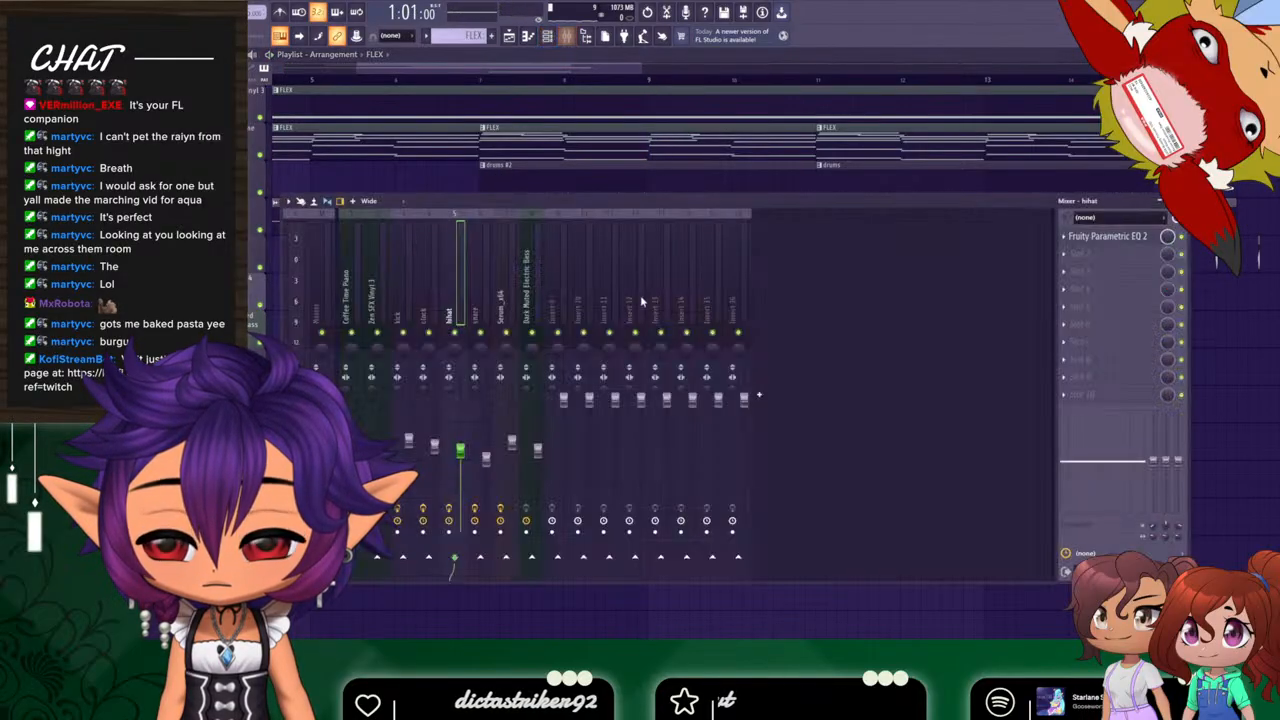
click(566, 36)
click(549, 38)
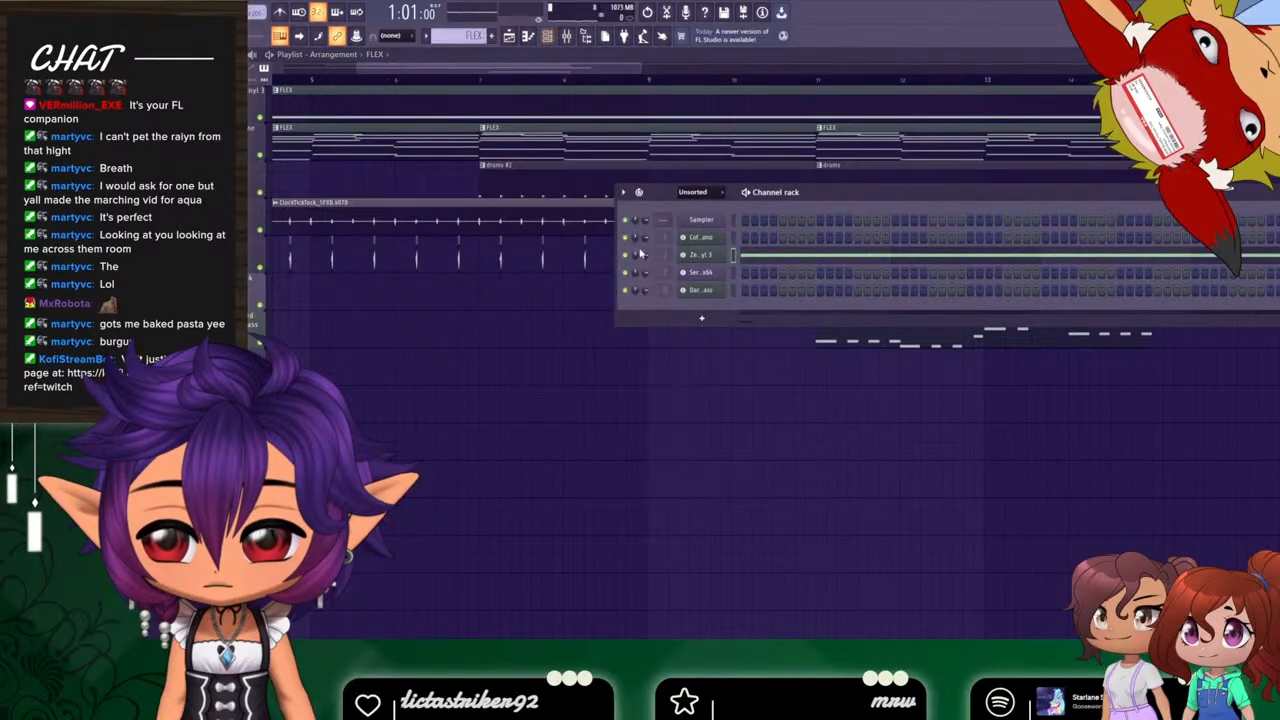
click(552, 37)
click(549, 37)
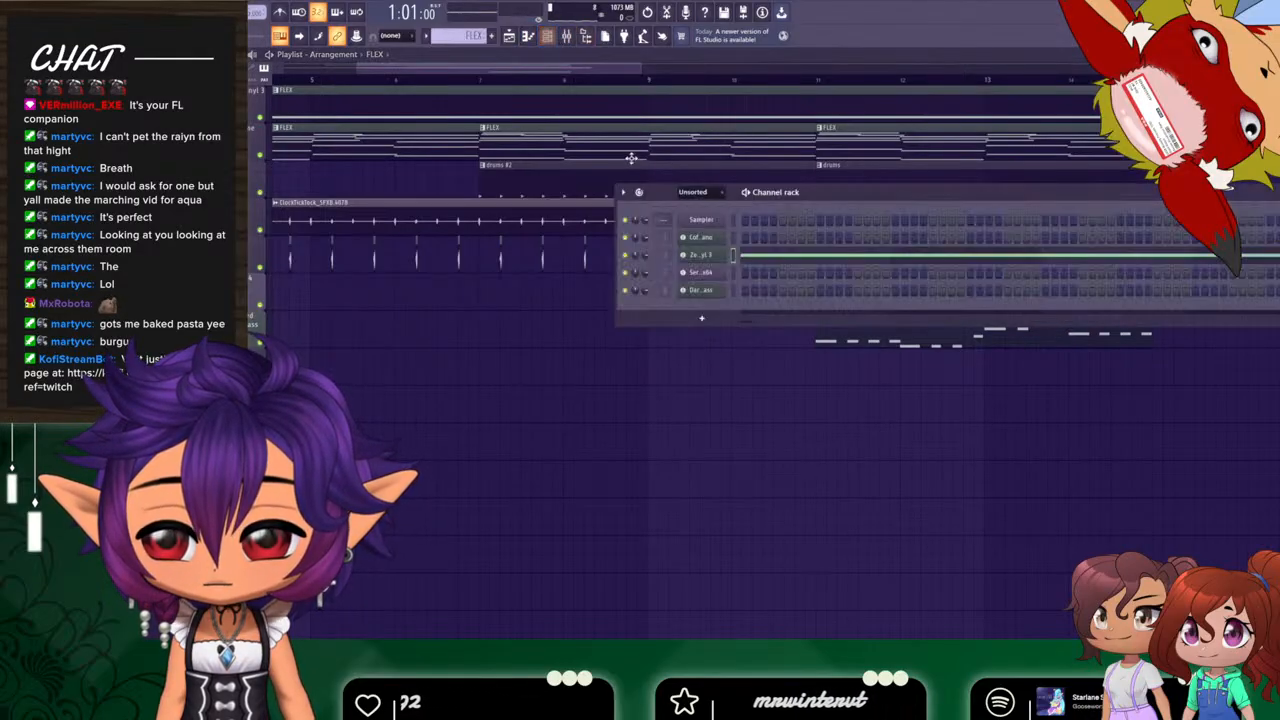
click(539, 177)
click(547, 38)
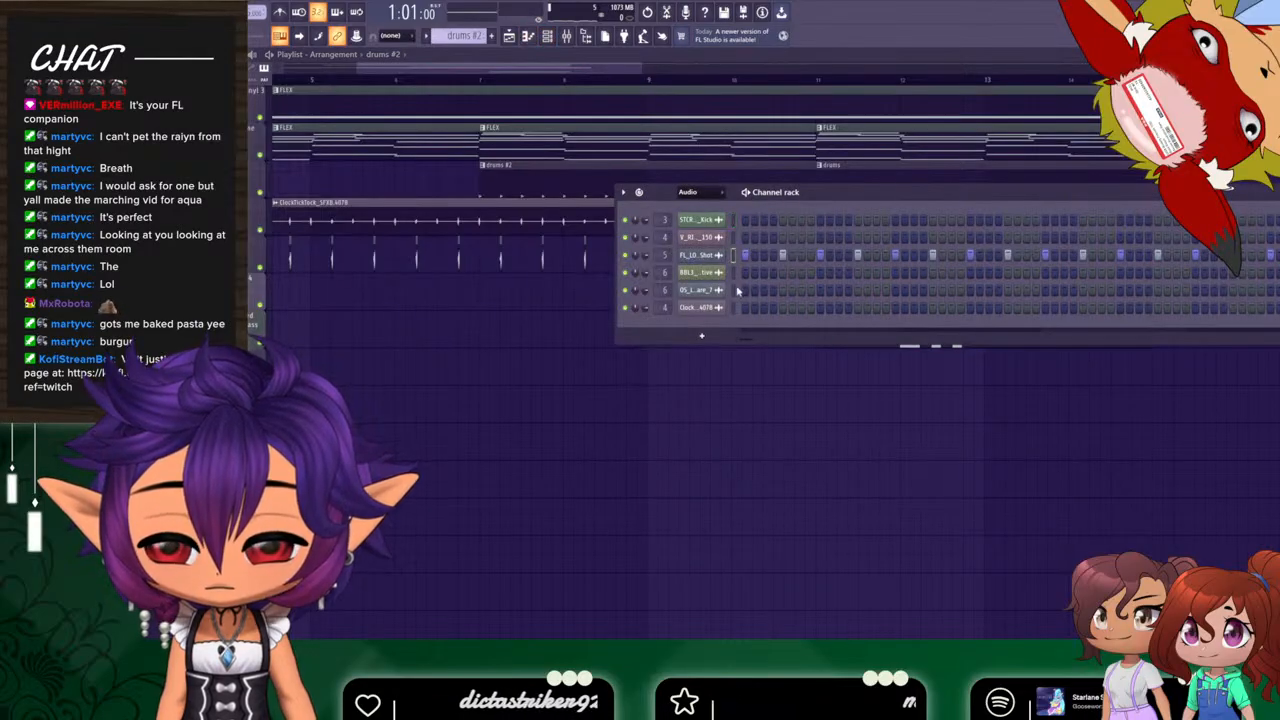
Review the drums #2 hat notes in the piano roll, and listen to the arrangement up to bar 11.
key(F7)
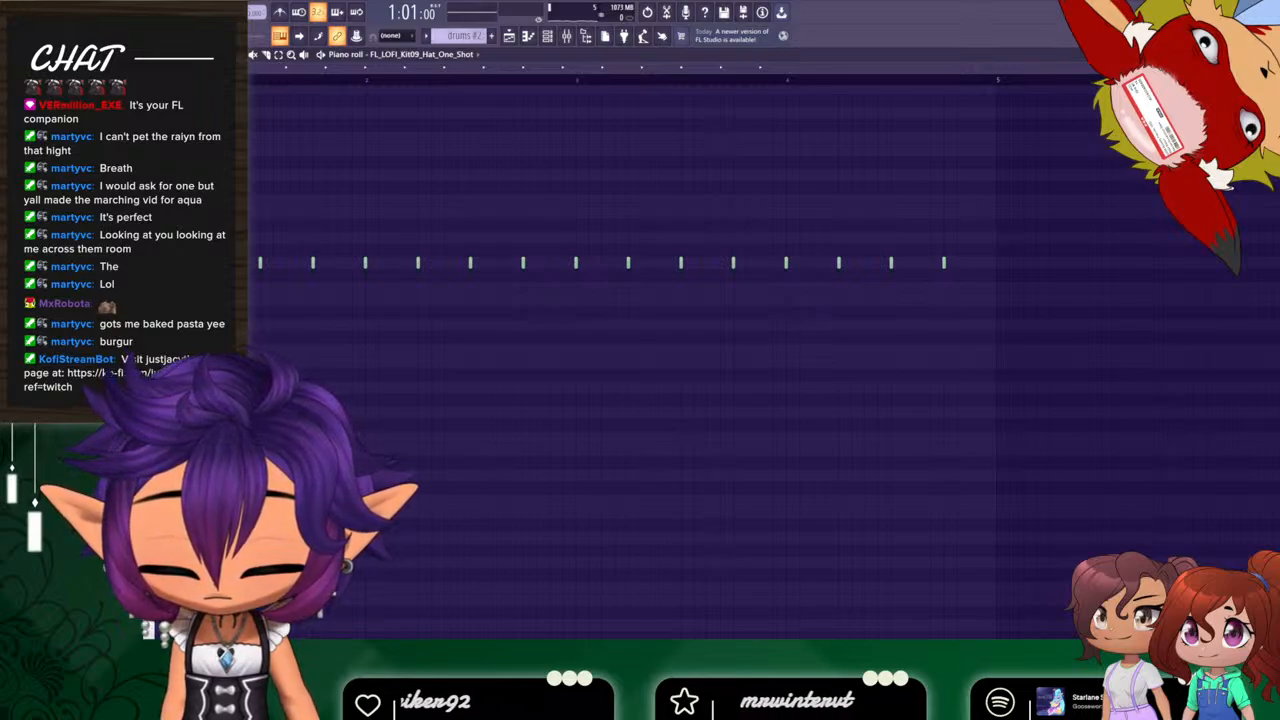
click(509, 36)
key(space)
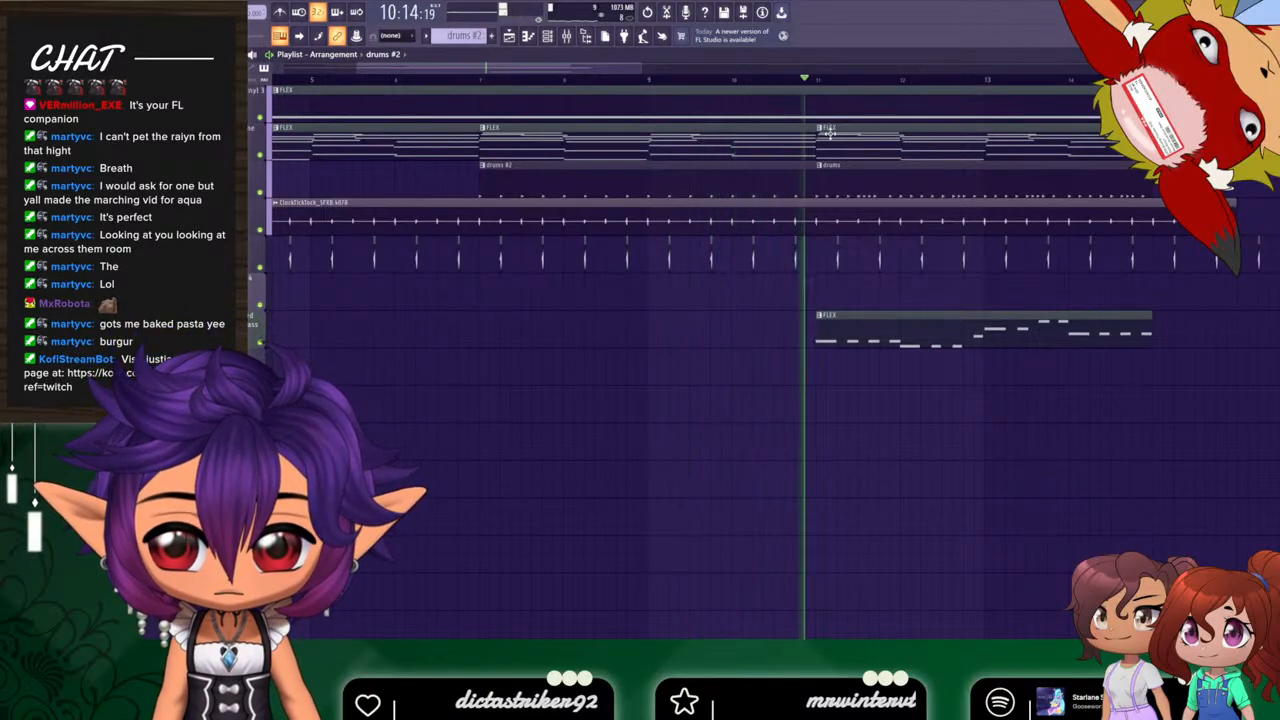
Select the last beat before bar 11 in the playlist, and load Gross Beat on the Master mixer track.
click(817, 81)
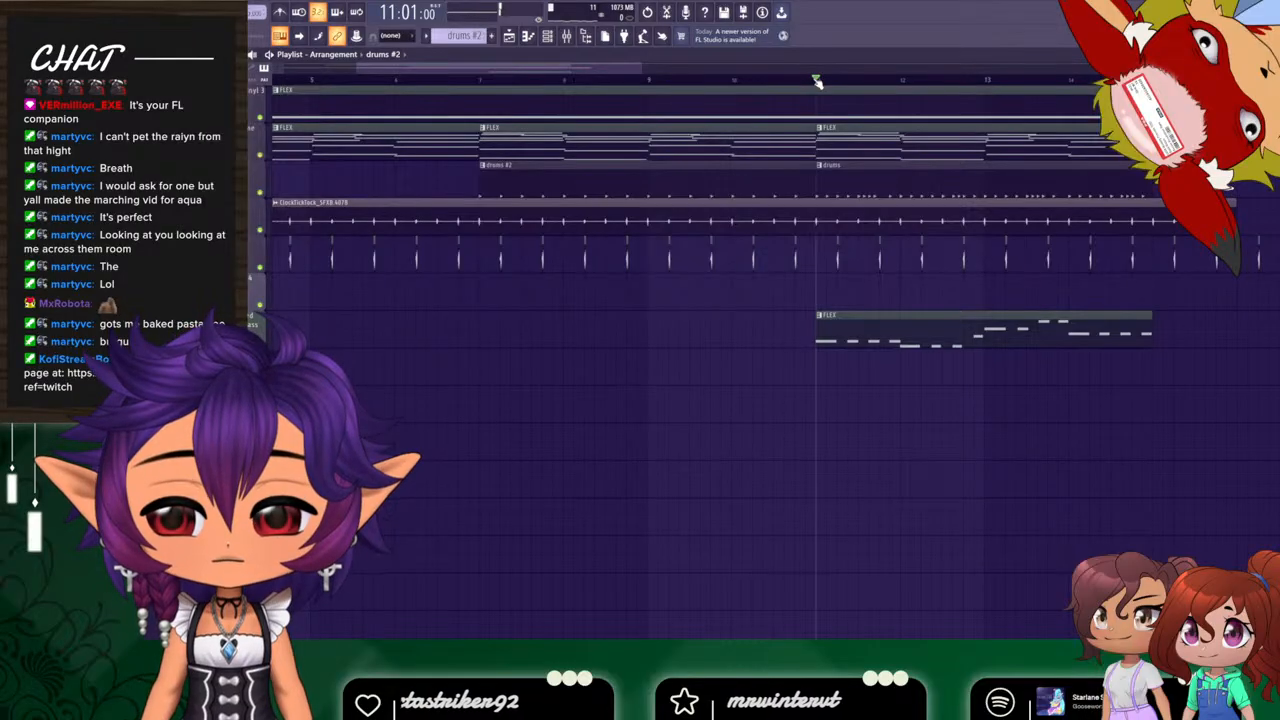
drag(816, 80, 796, 83)
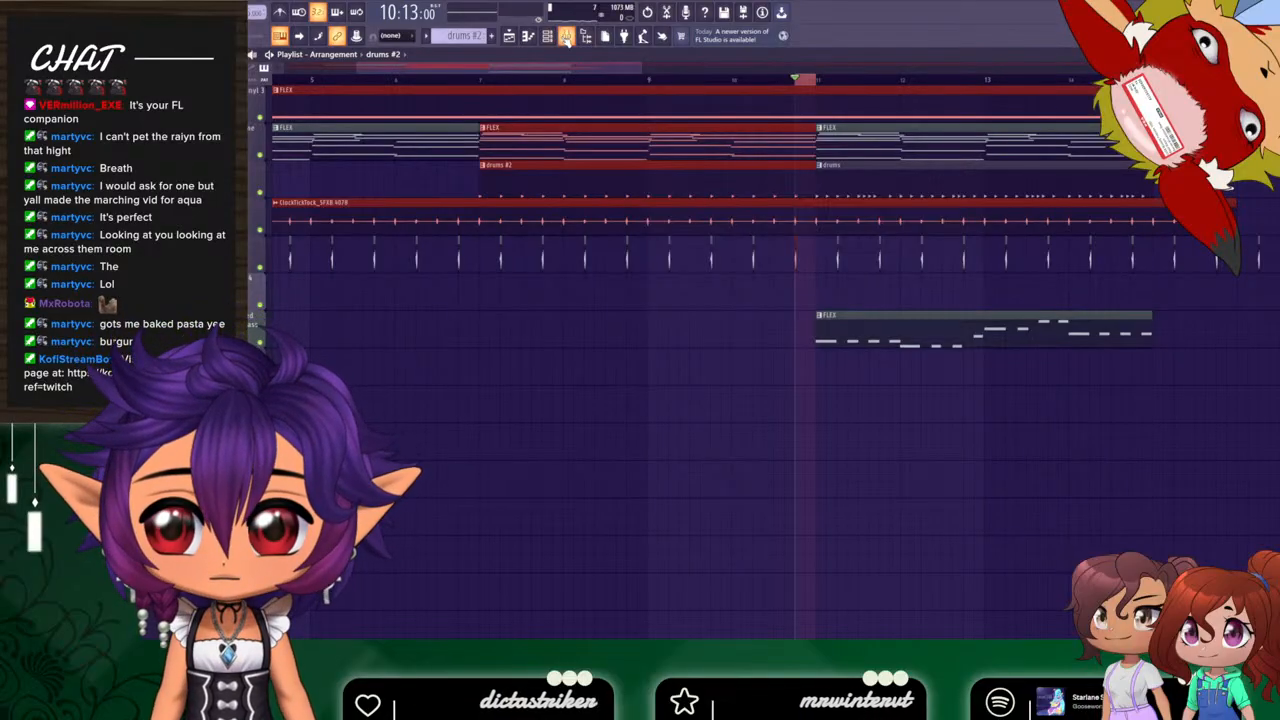
key(F9)
click(325, 294)
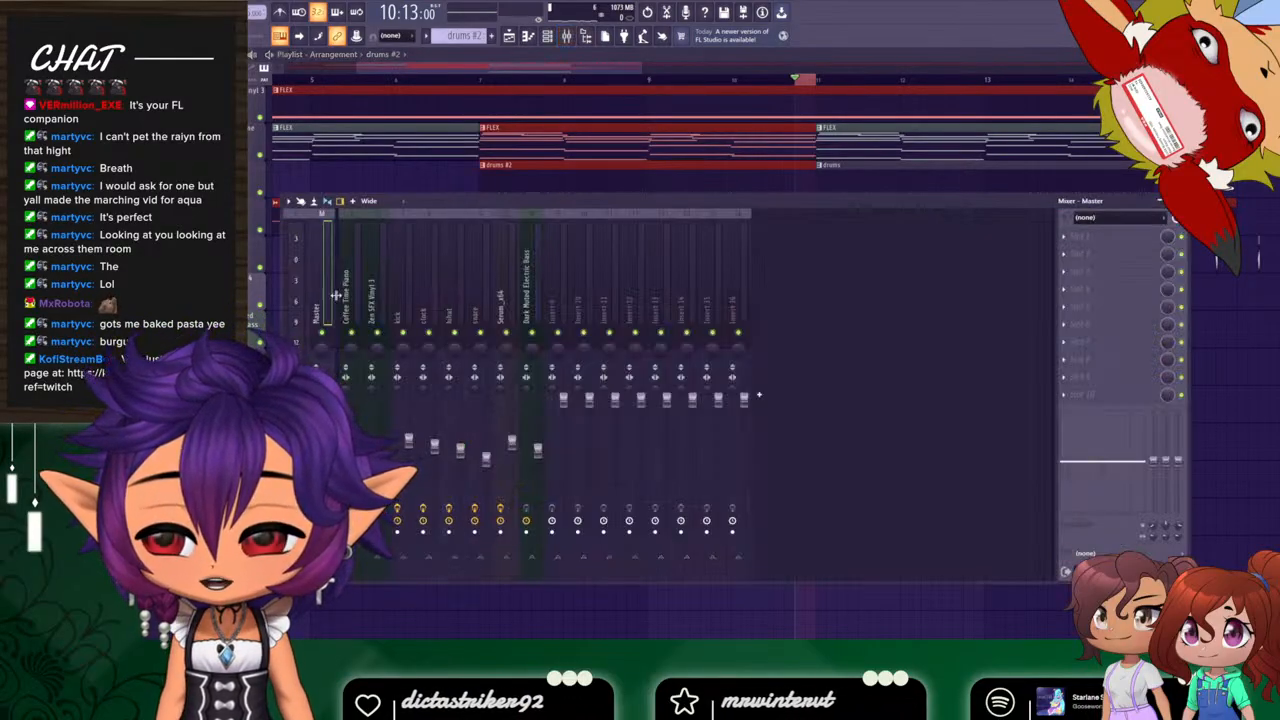
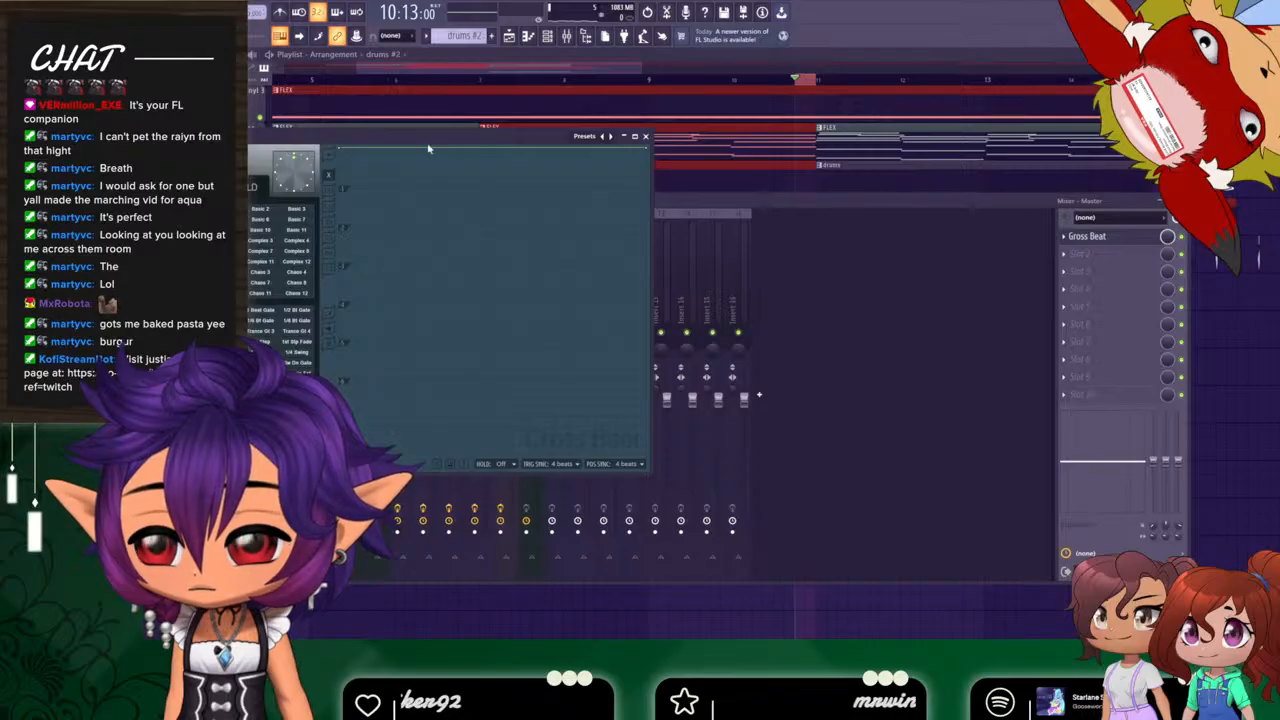
drag(428, 147, 937, 199)
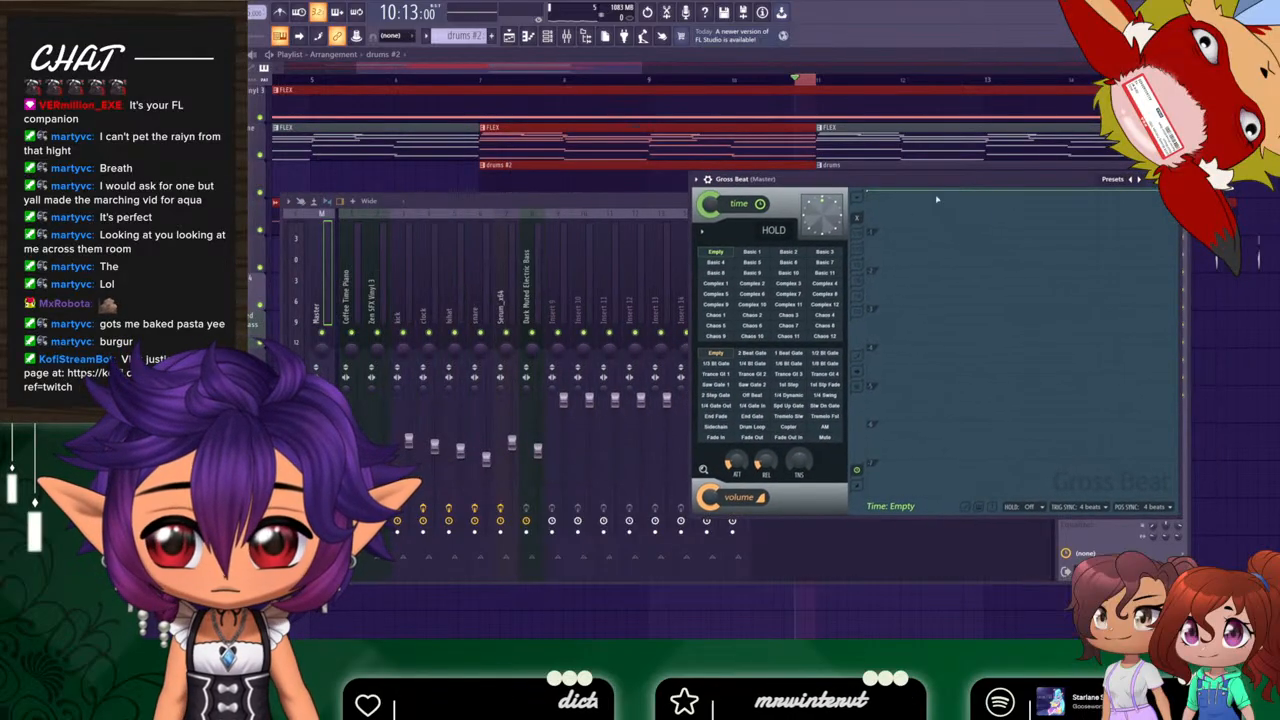
Audition Gross Beat's time presets Basic 1 through Basic 5 on the selected beat.
click(758, 254)
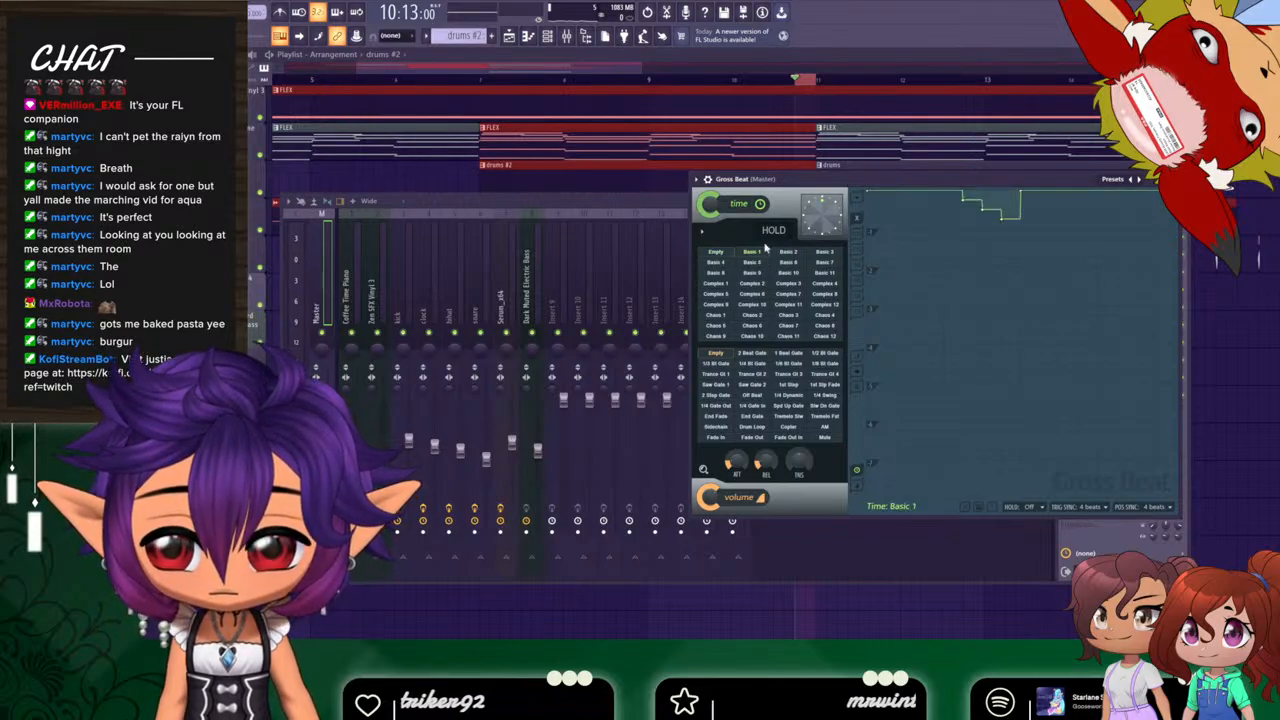
key(space)
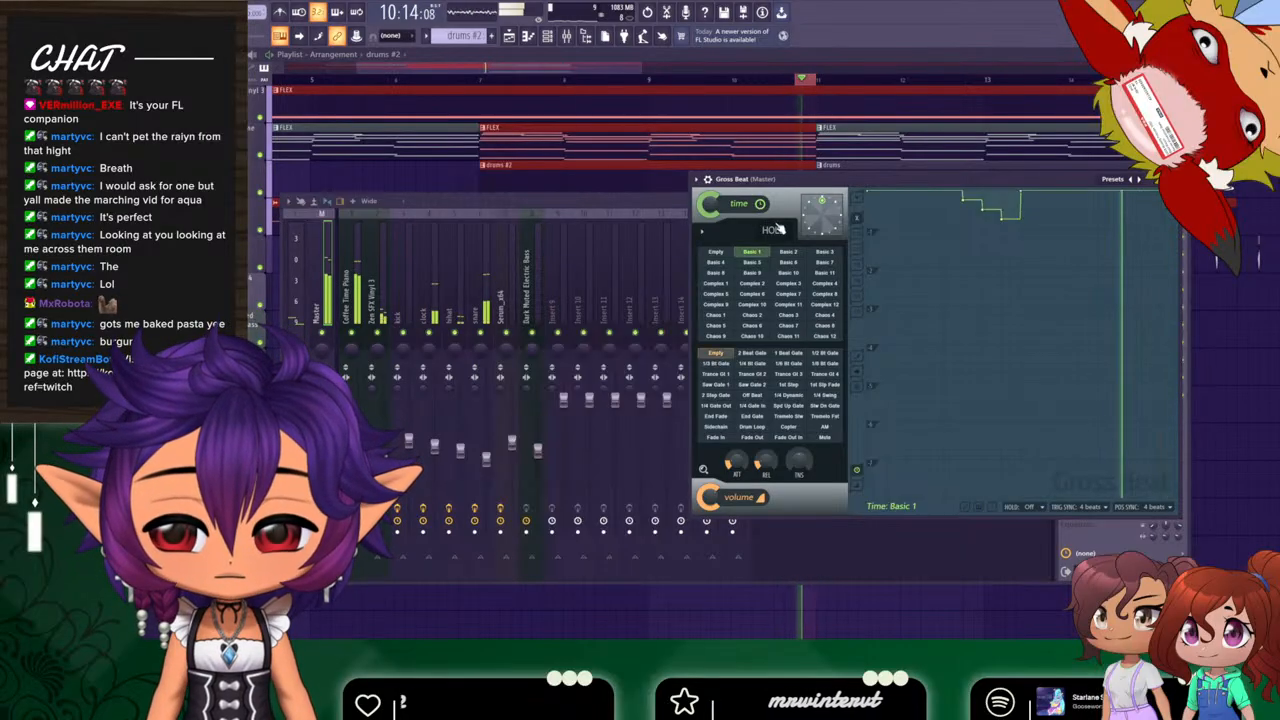
key(space)
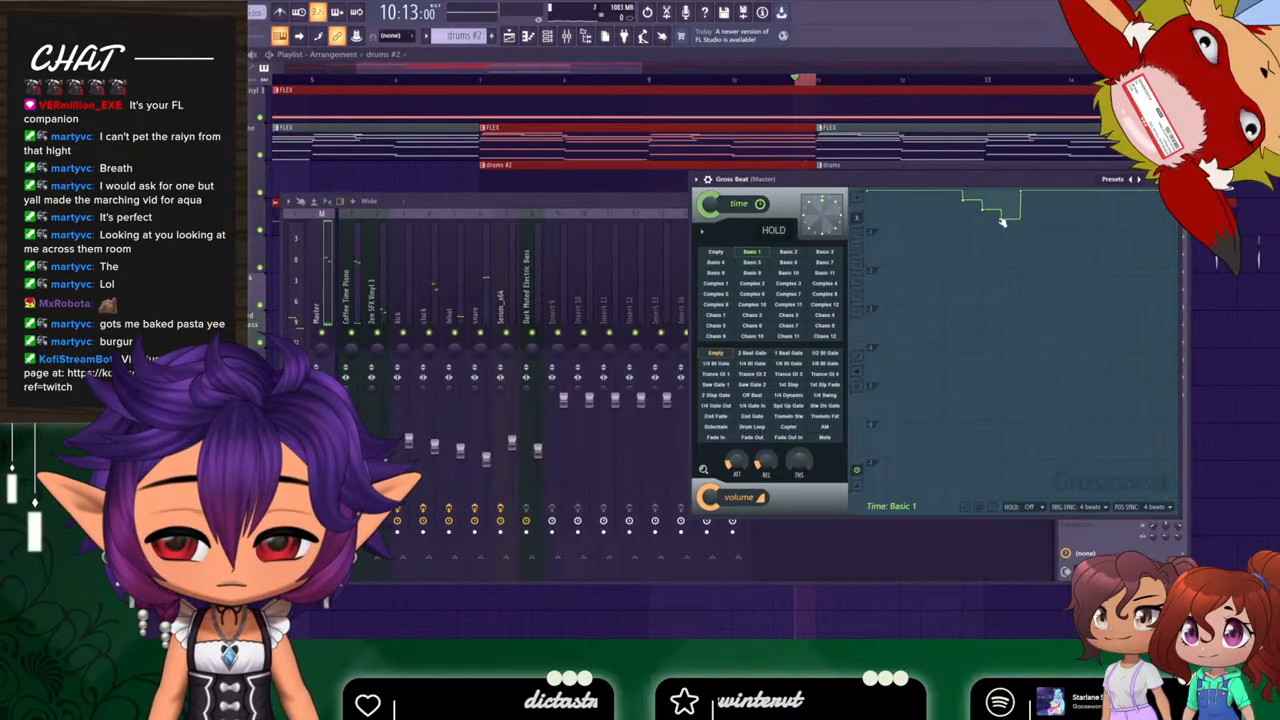
click(788, 252)
key(space)
key(space)
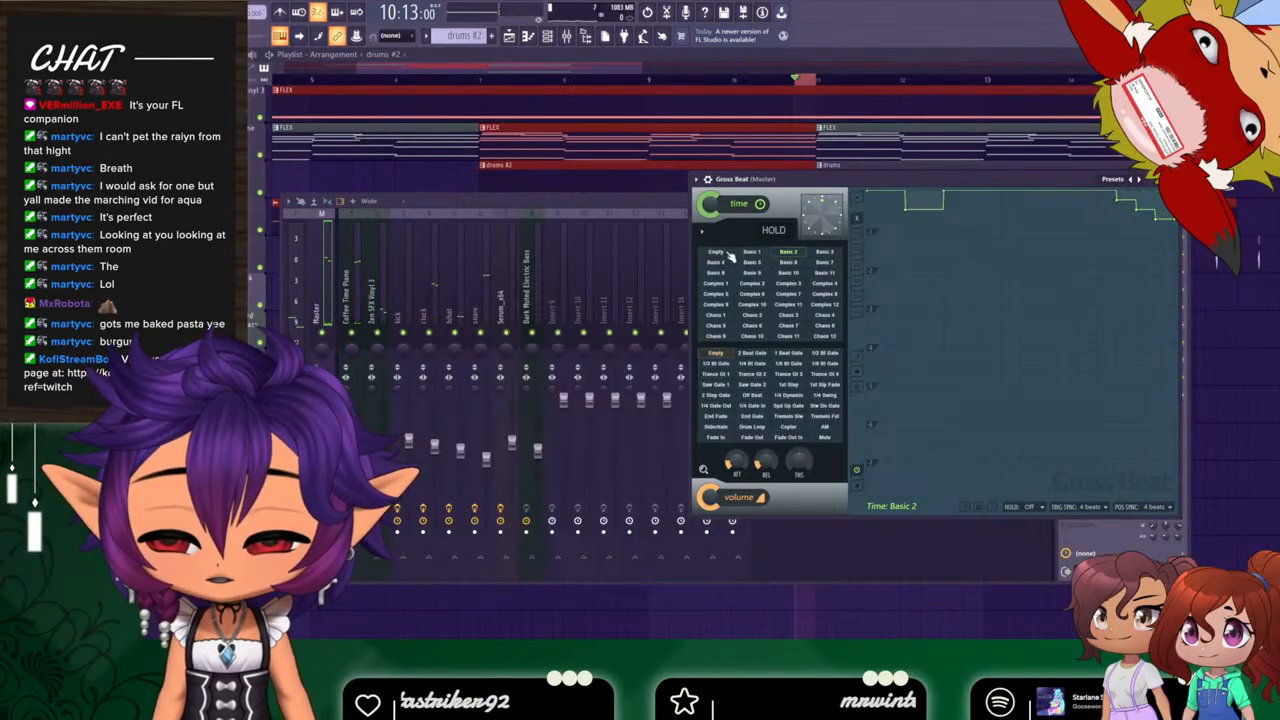
click(820, 253)
click(724, 266)
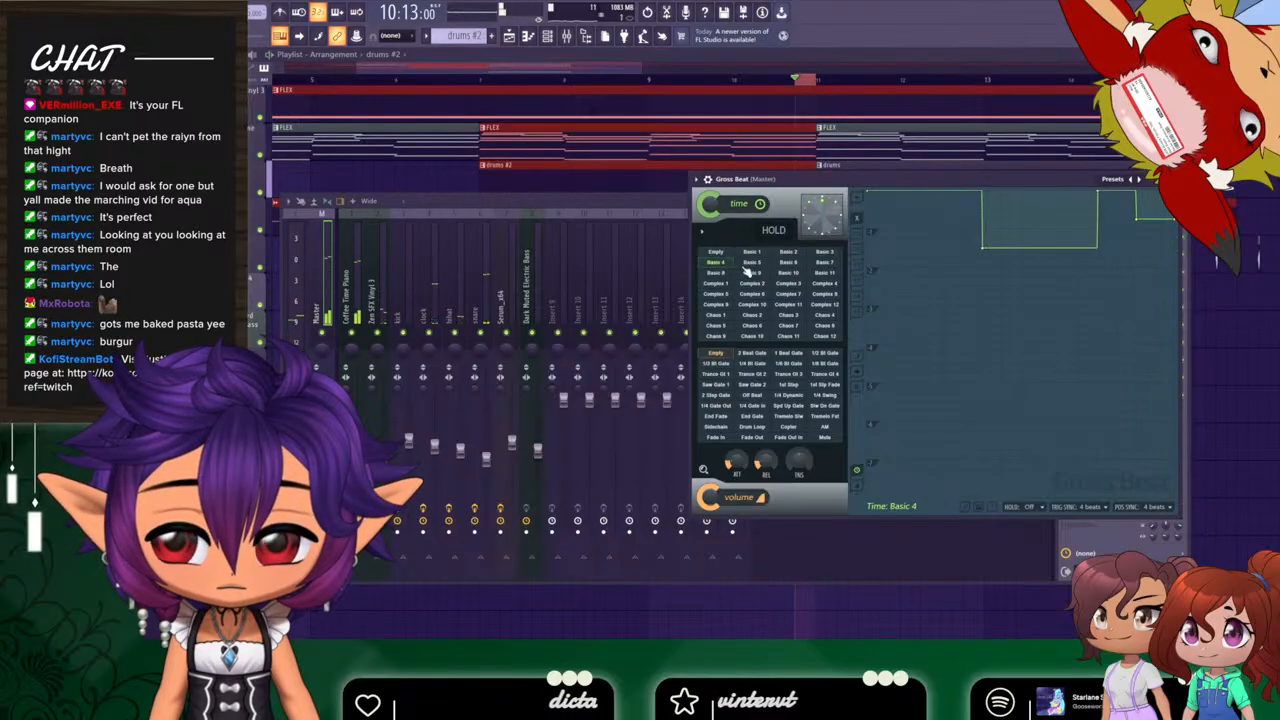
click(748, 264)
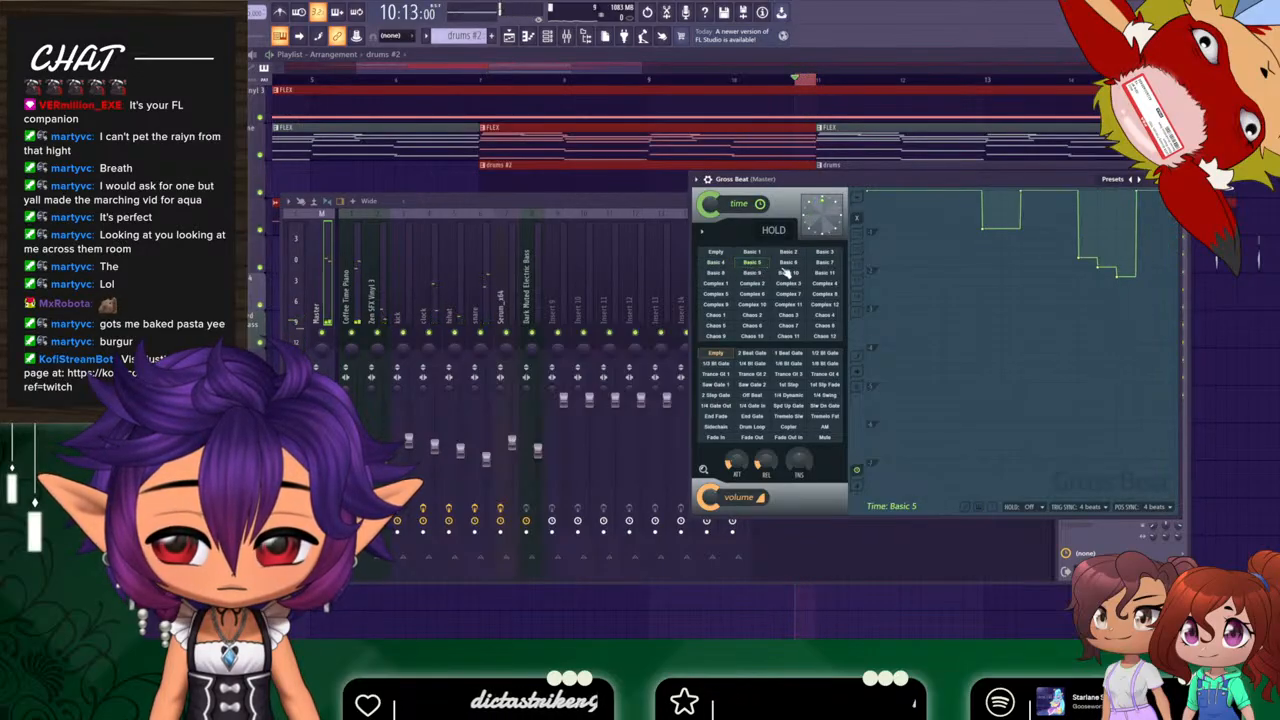
Shape Gross Beat's Empty time envelope to curve smoothly downward over the last of its four beats, and play the result.
click(719, 254)
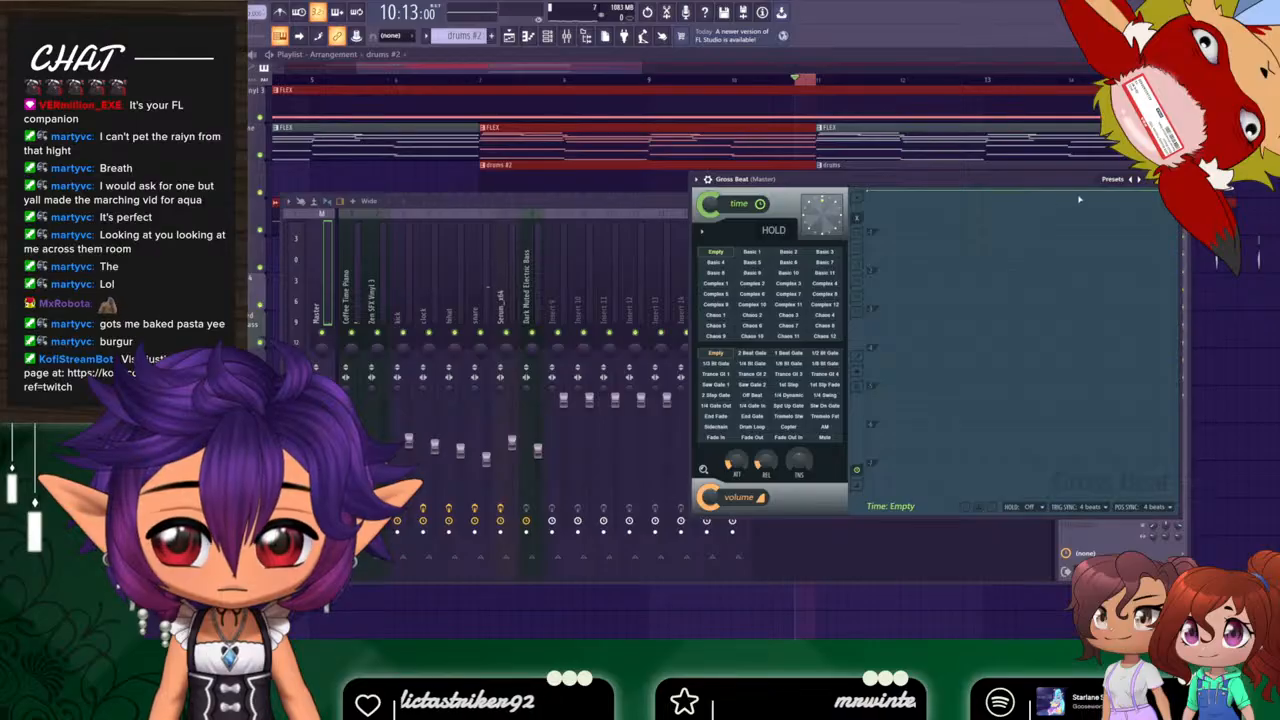
key(space)
key(space)
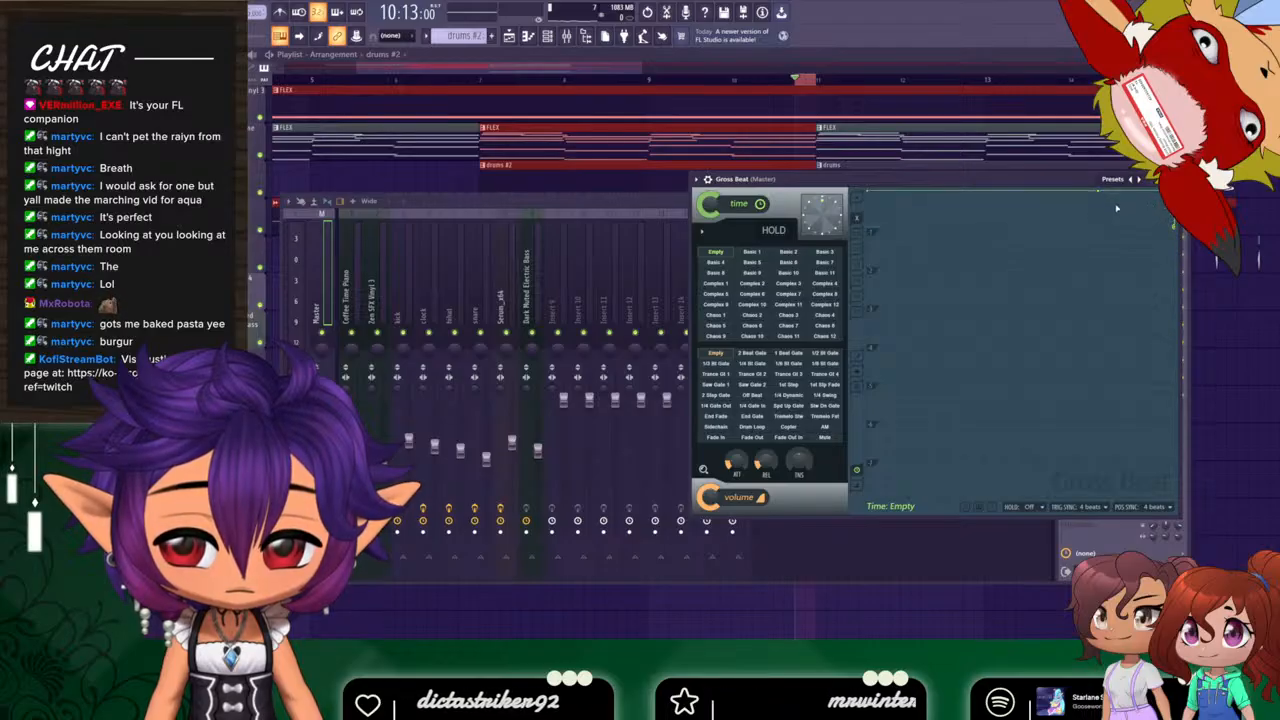
mouse_move(1101, 195)
mouse_down()
mouse_move(1102, 223)
mouse_move(1100, 210)
mouse_up()
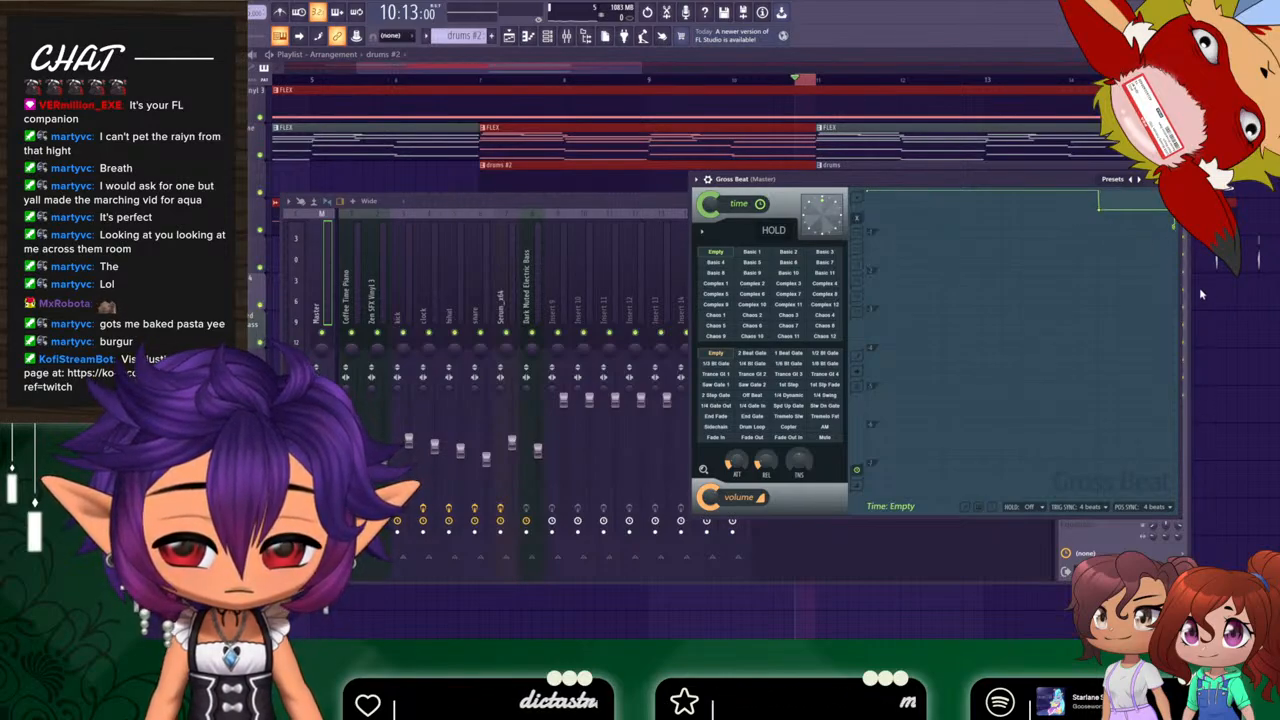
right_click(1101, 207)
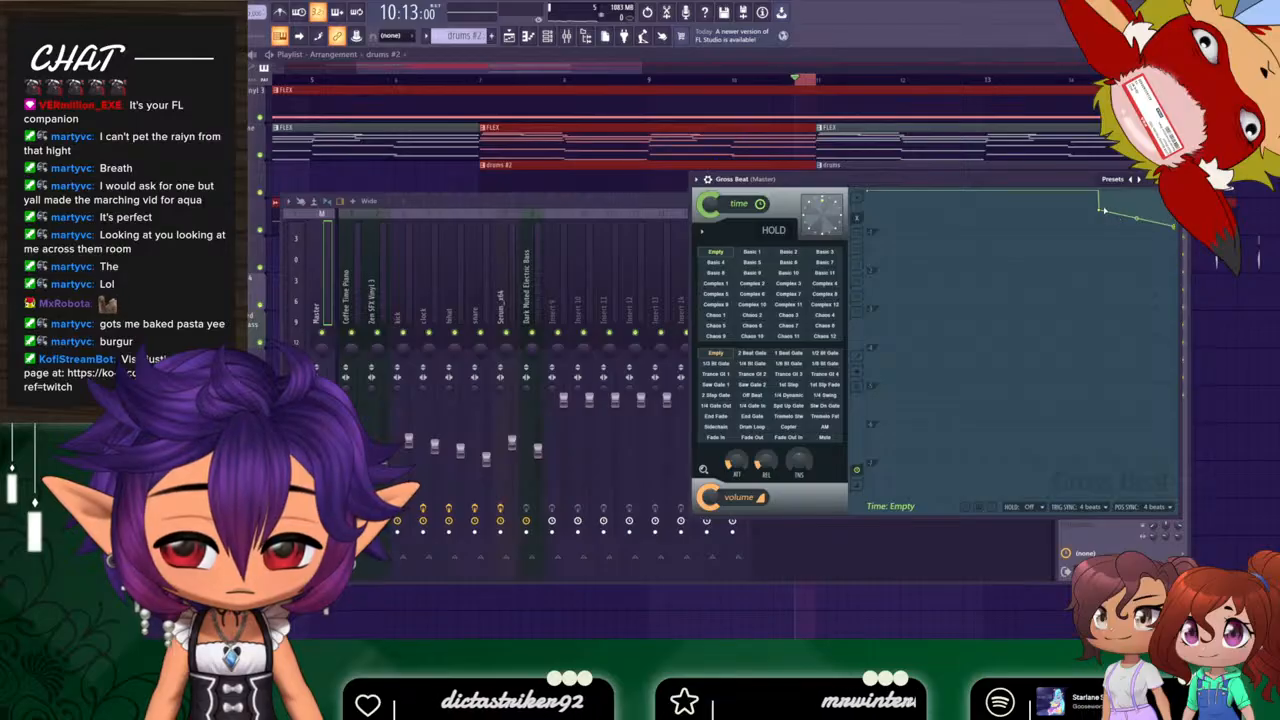
drag(1102, 201, 1139, 195)
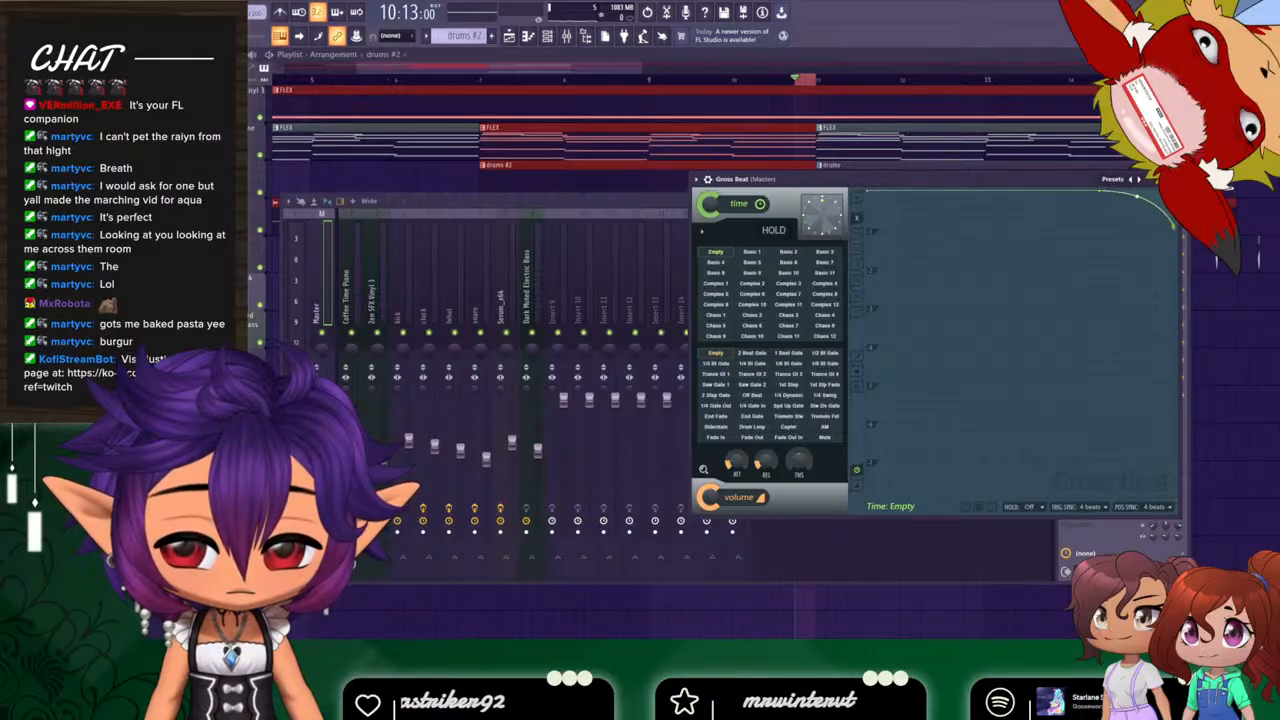
key(space)
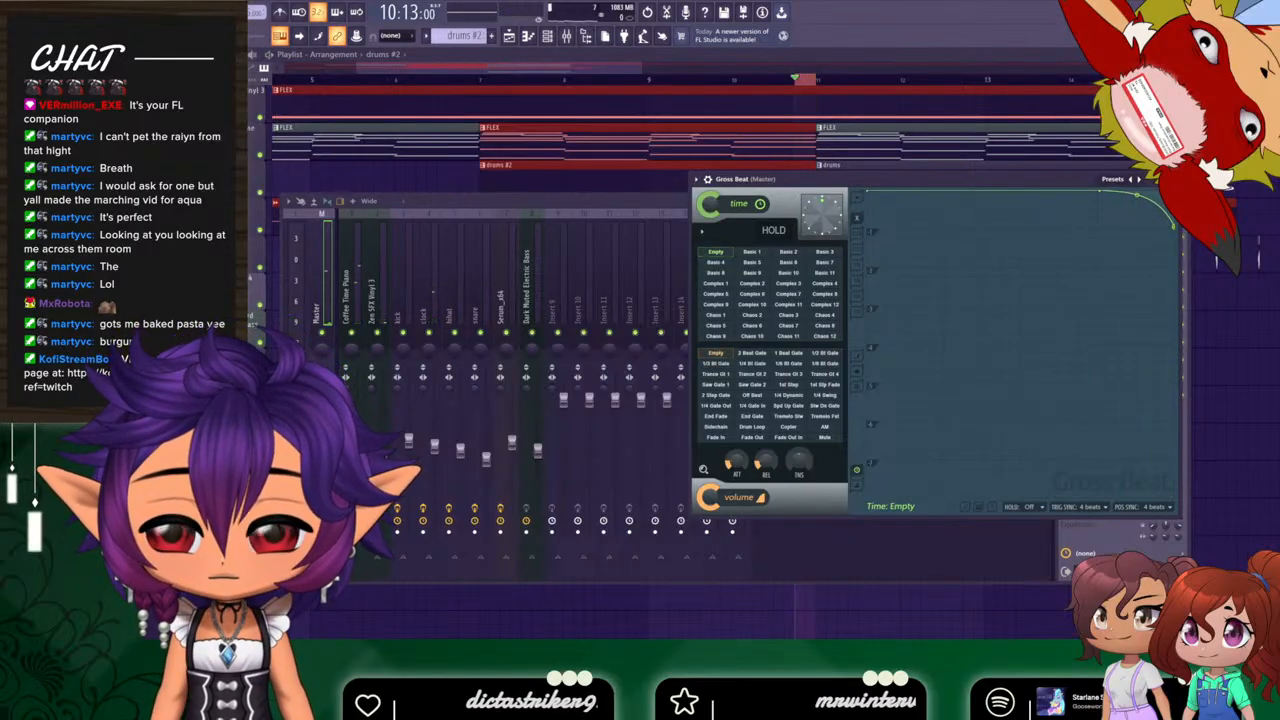
Create a Gross Beat mute/solo automation clip on the beat before bar 11, and move it to the track below the bass.
click(1175, 180)
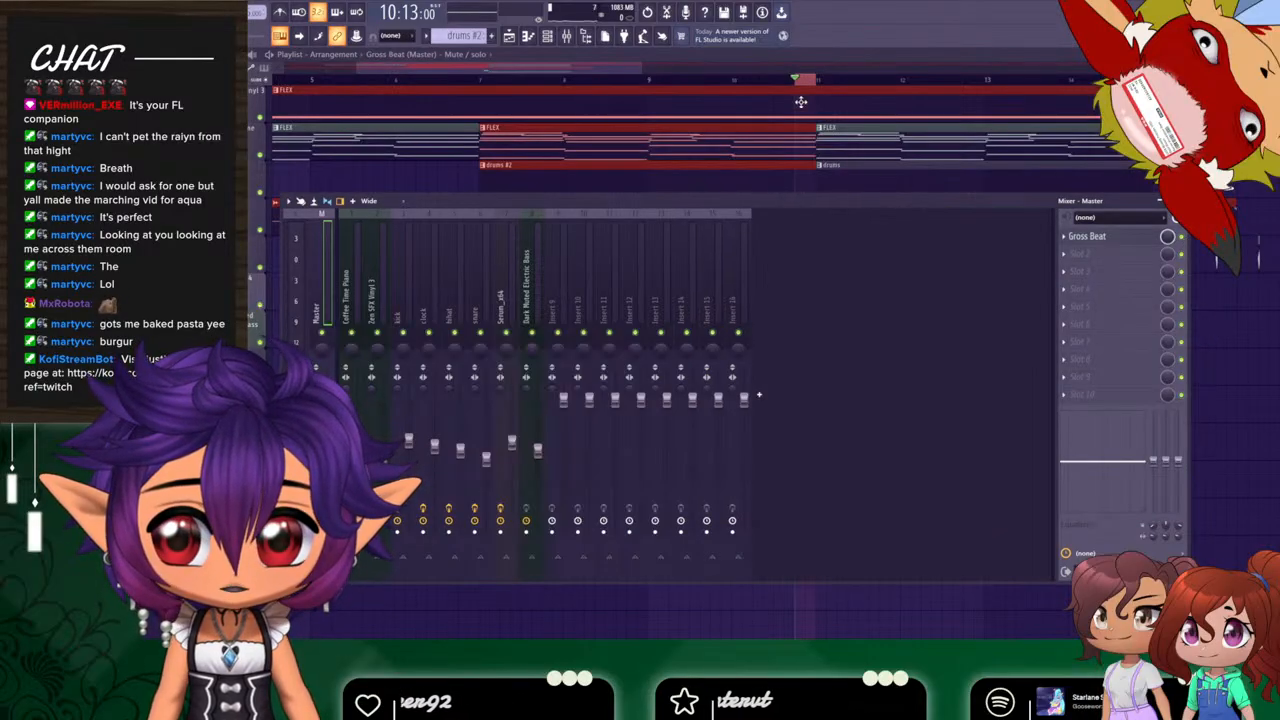
key(F9)
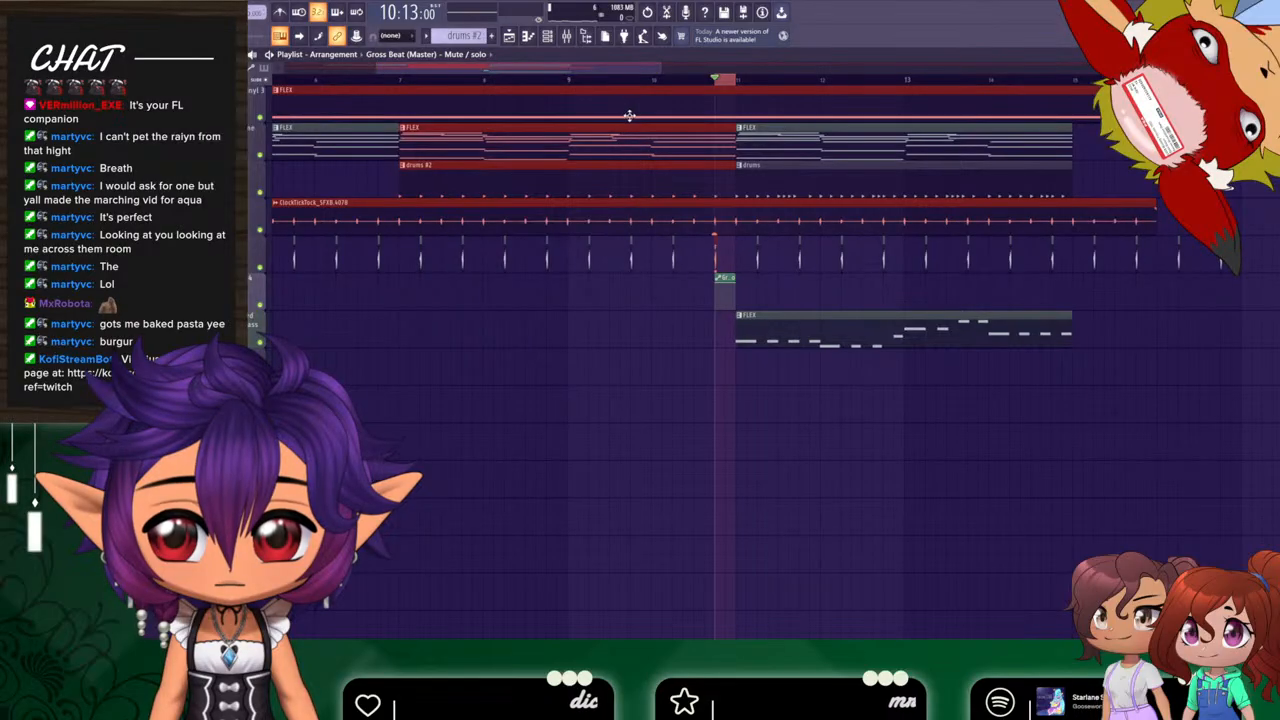
drag(727, 88, 714, 82)
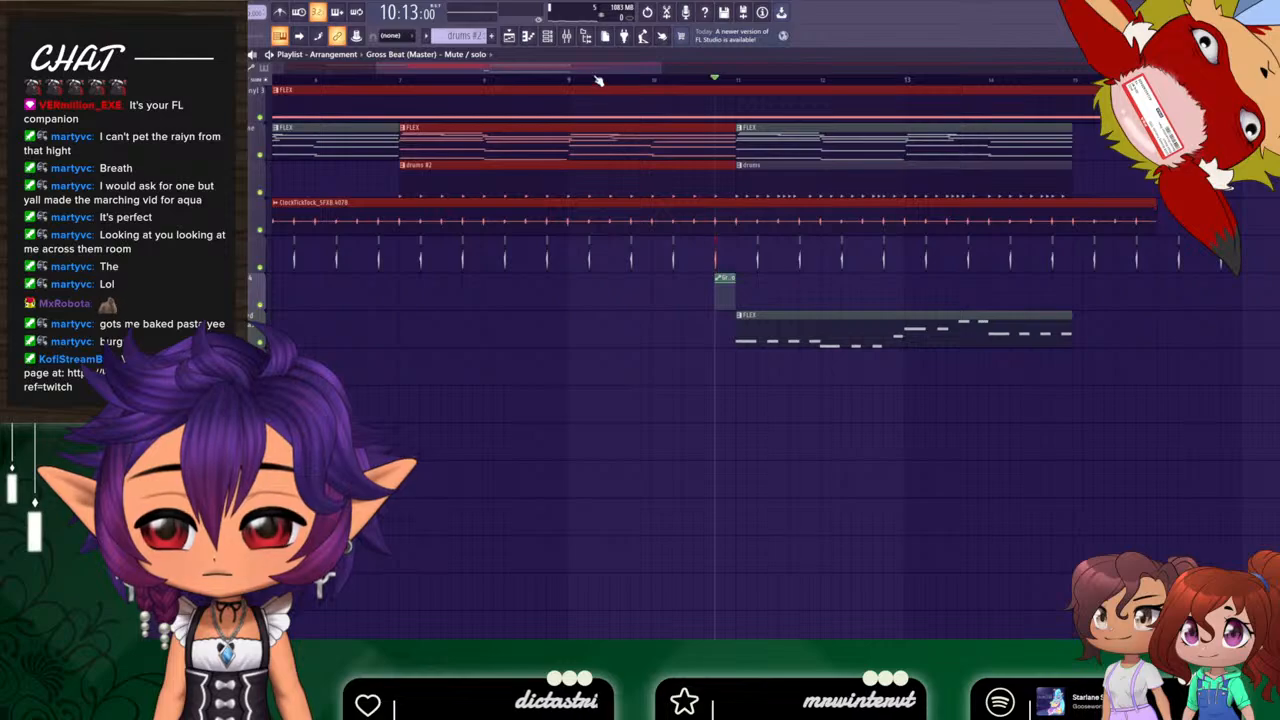
drag(378, 67, 280, 90)
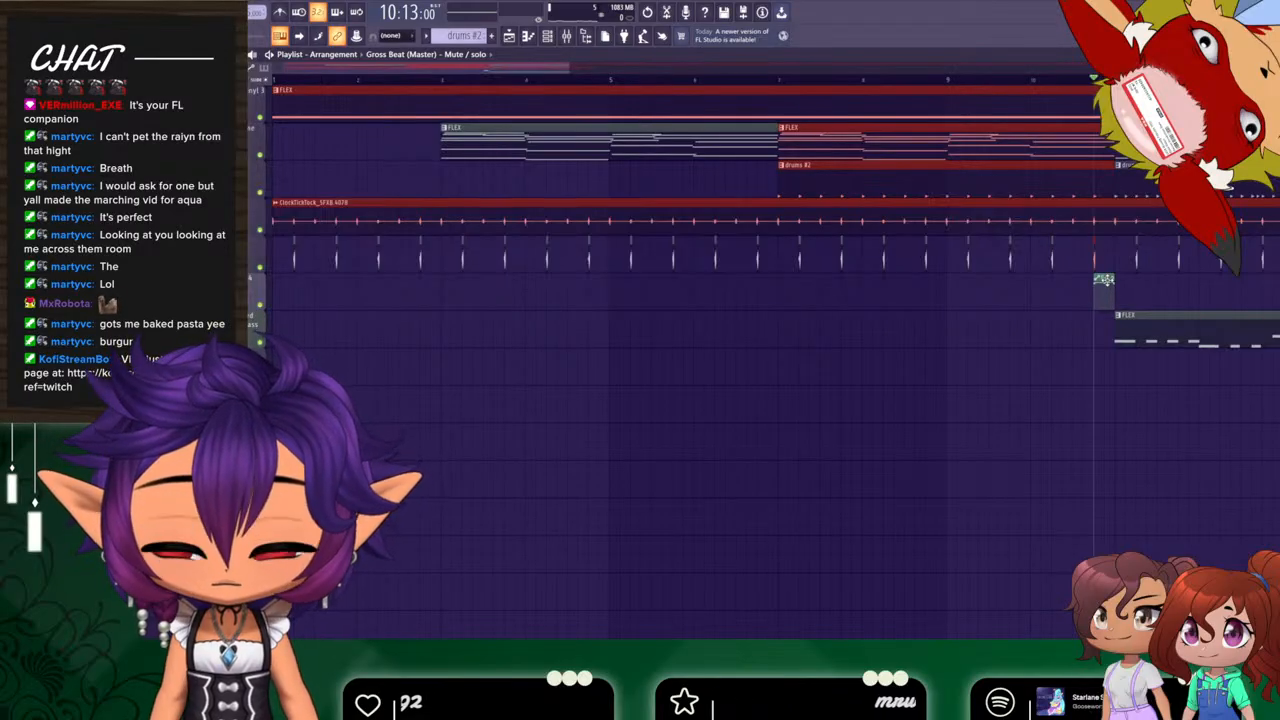
drag(1103, 280, 1103, 352)
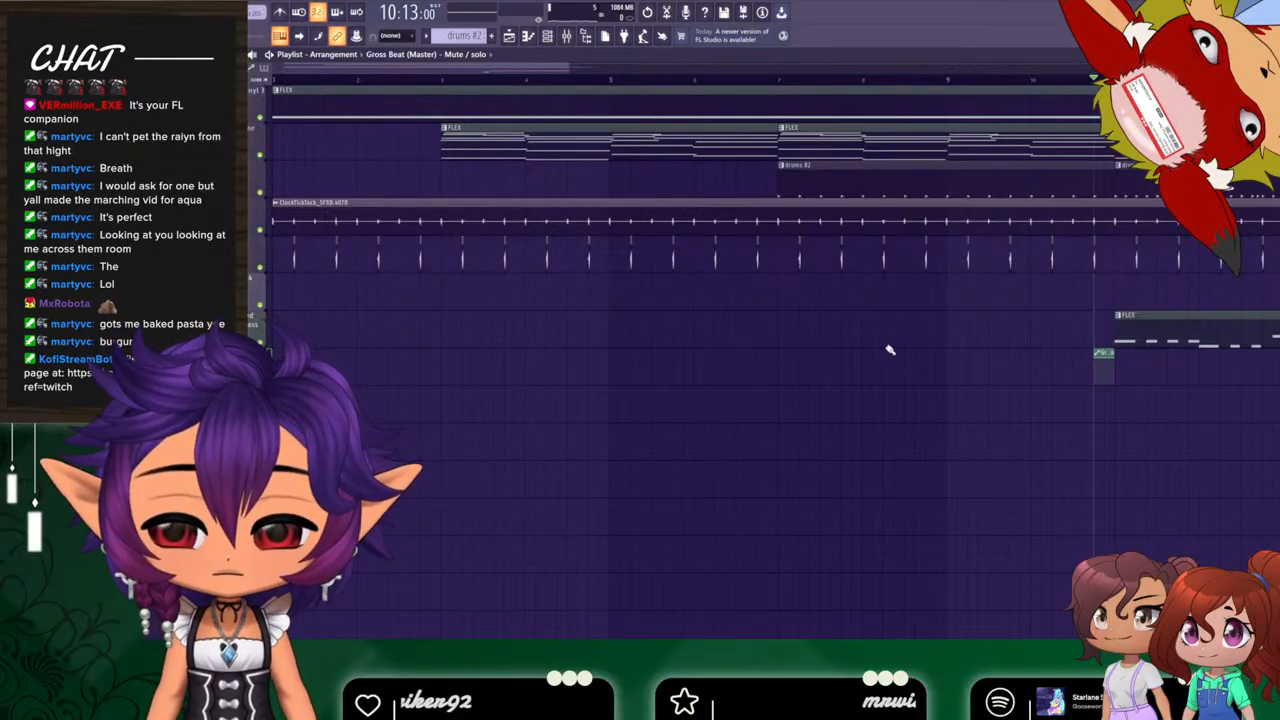
Play the arrangement from bar 9 with the Master mixer track in view to check the Gross Beat automation.
click(965, 90)
key(F9)
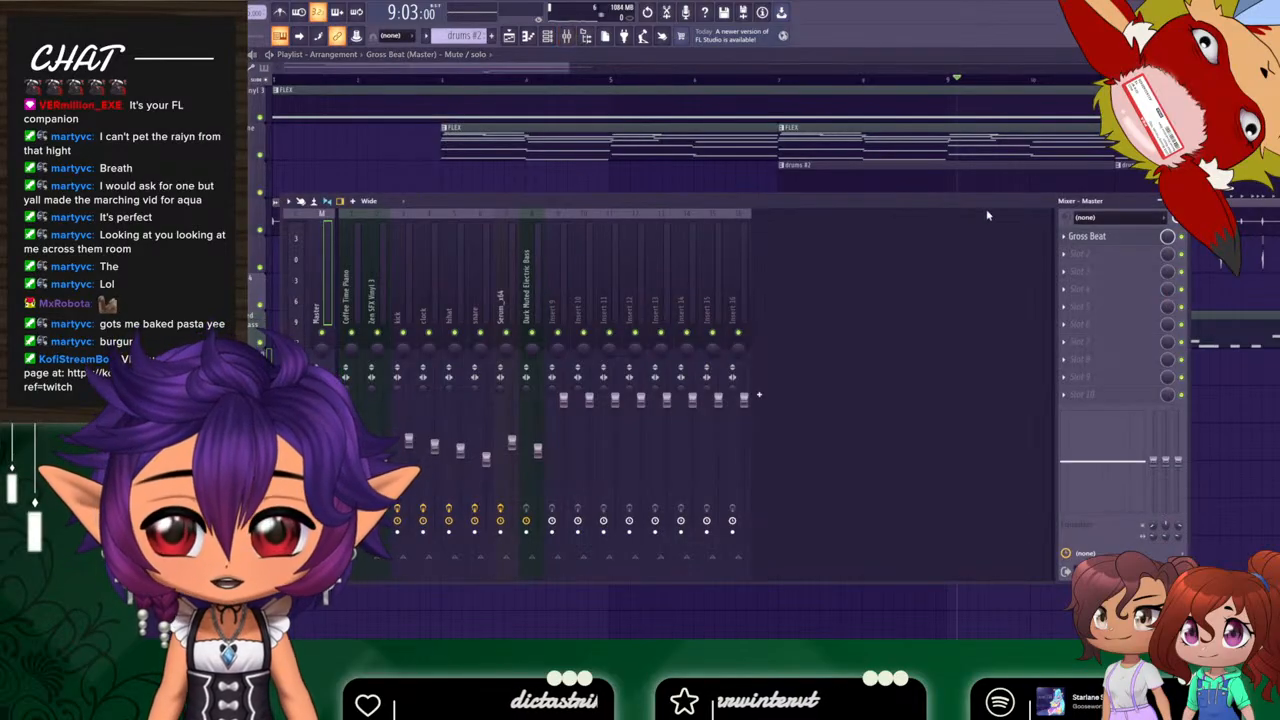
key(space)
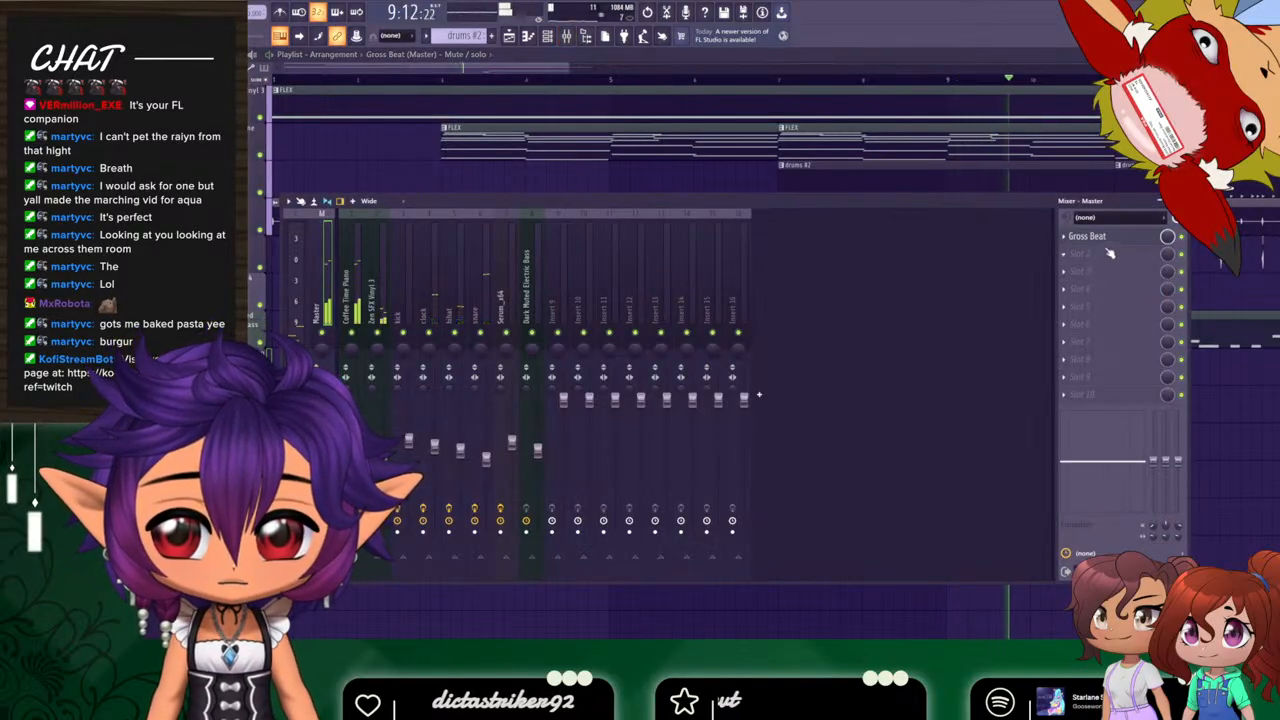
key(space)
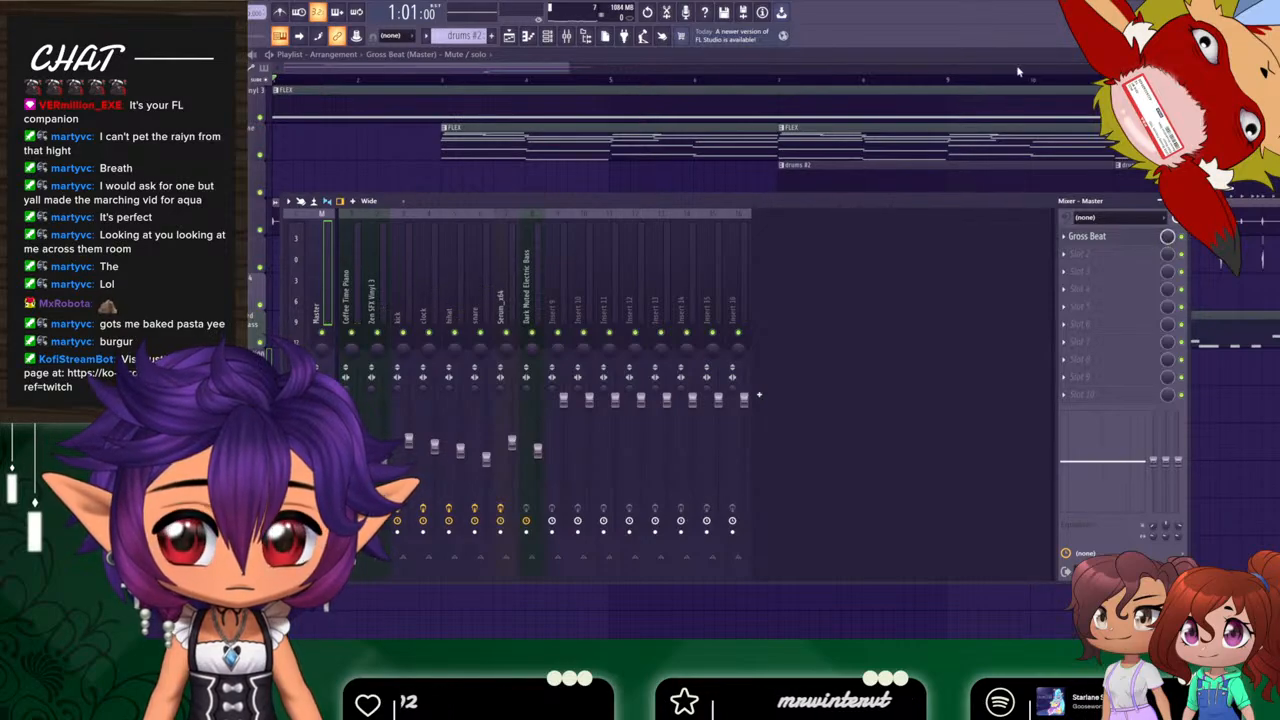
Place a copy of the Gross Beat mute/solo automation clip on the first beat of bar 1, and make it unique.
key(F9)
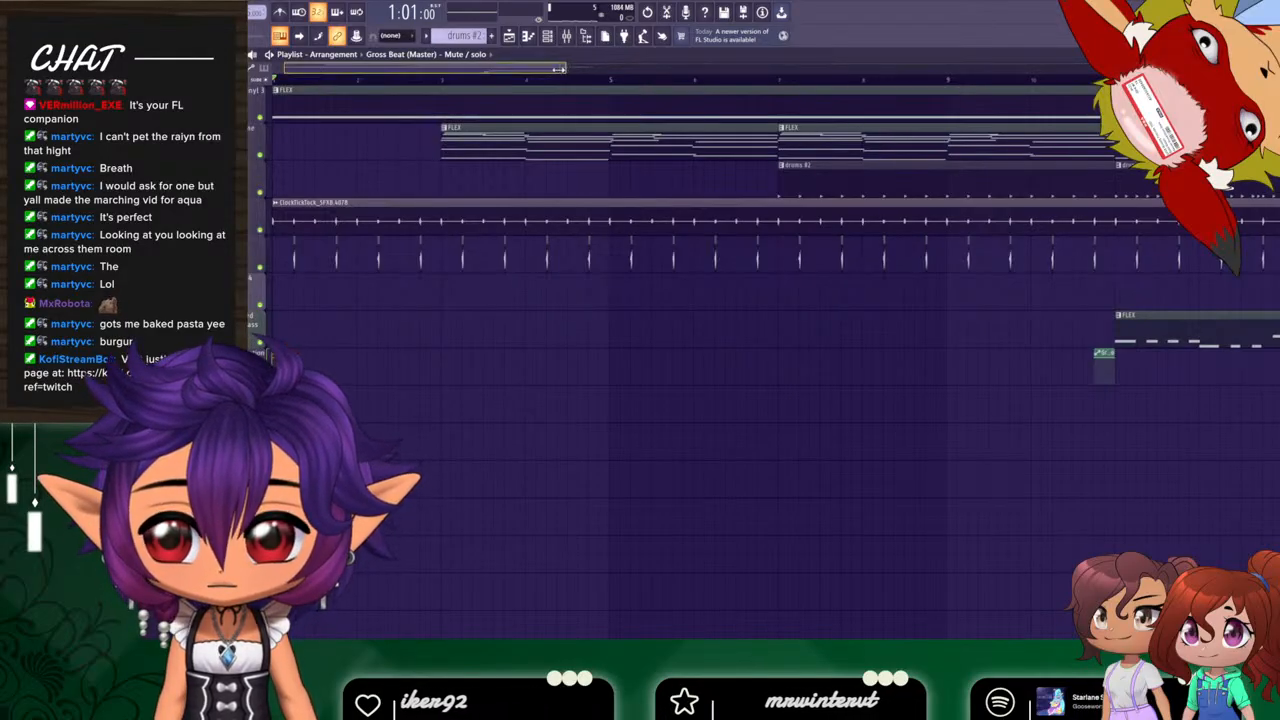
drag(568, 69, 334, 84)
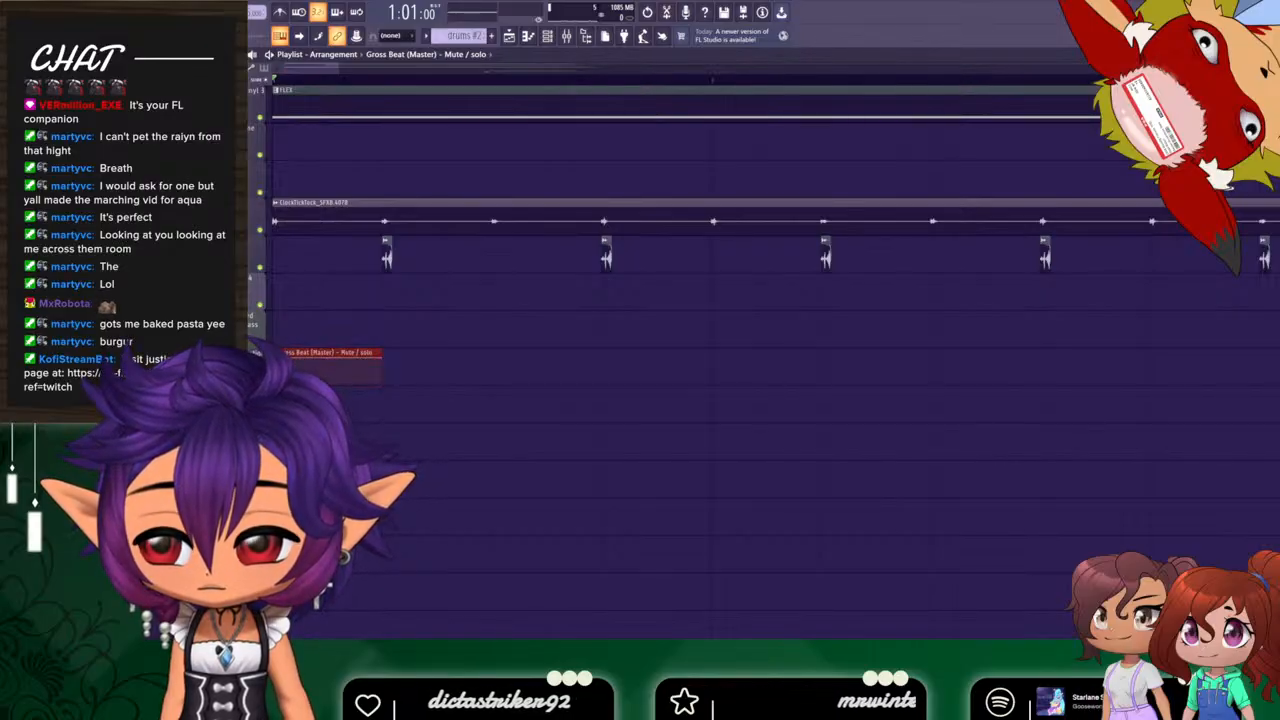
click(320, 405)
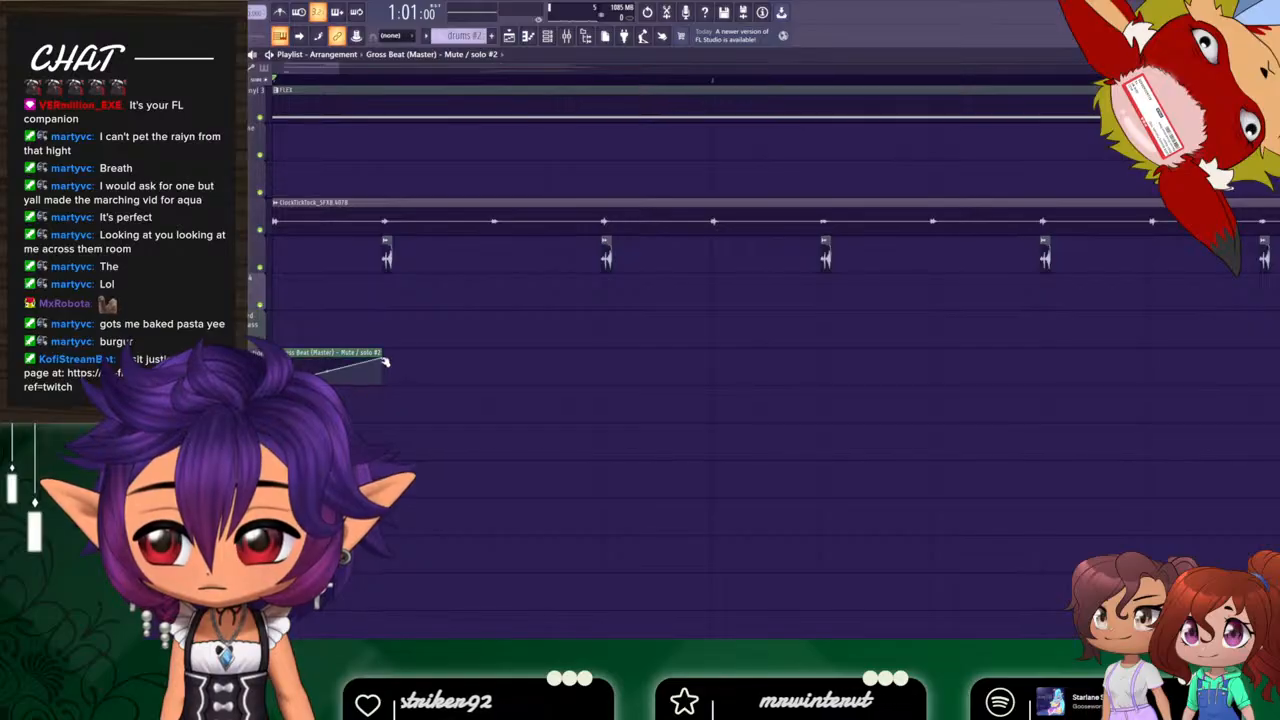
Flatten the bar 1 Gross Beat mute/solo clip to its lowest value, and place a copy of it on the first beat of bar 11.
drag(385, 362, 385, 448)
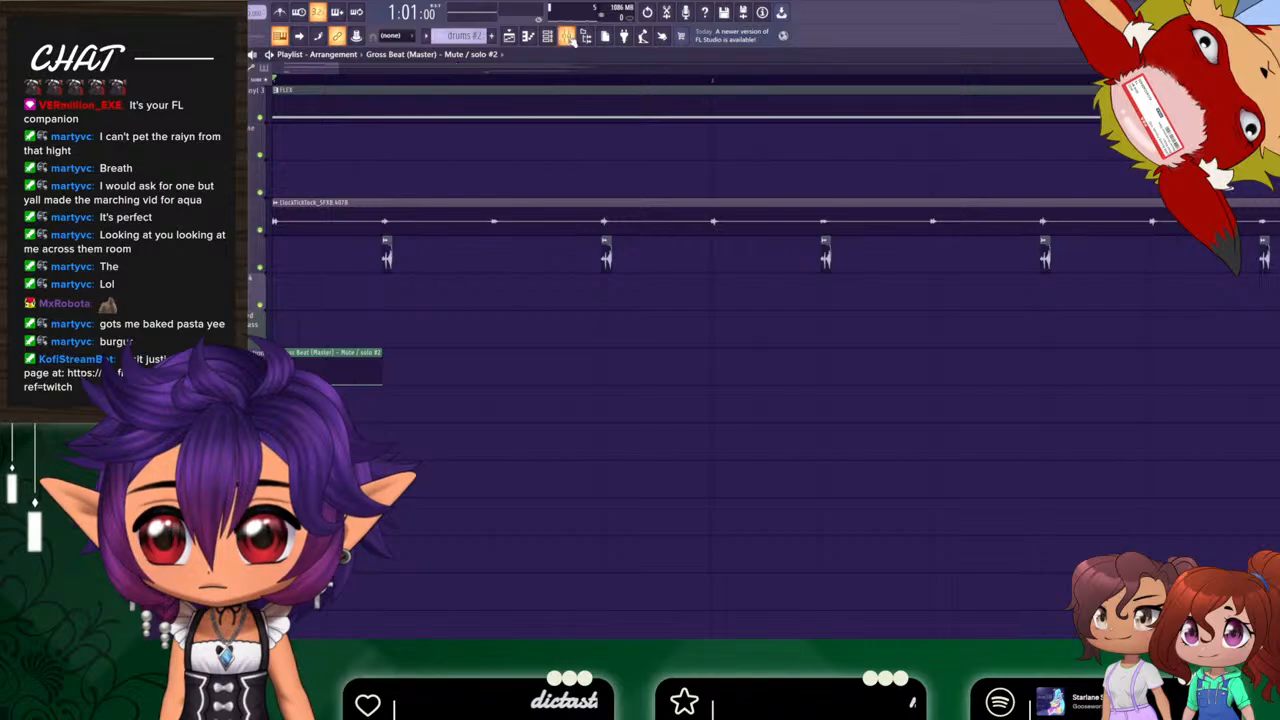
click(567, 36)
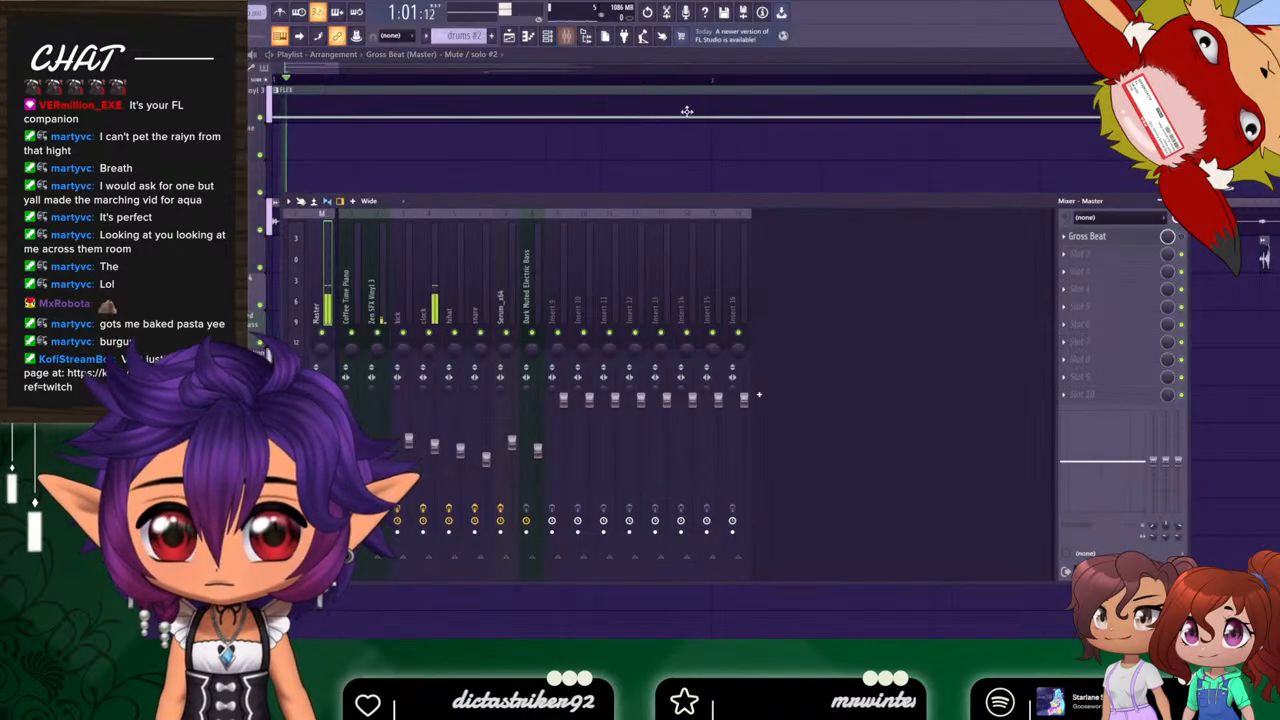
drag(343, 69, 814, 100)
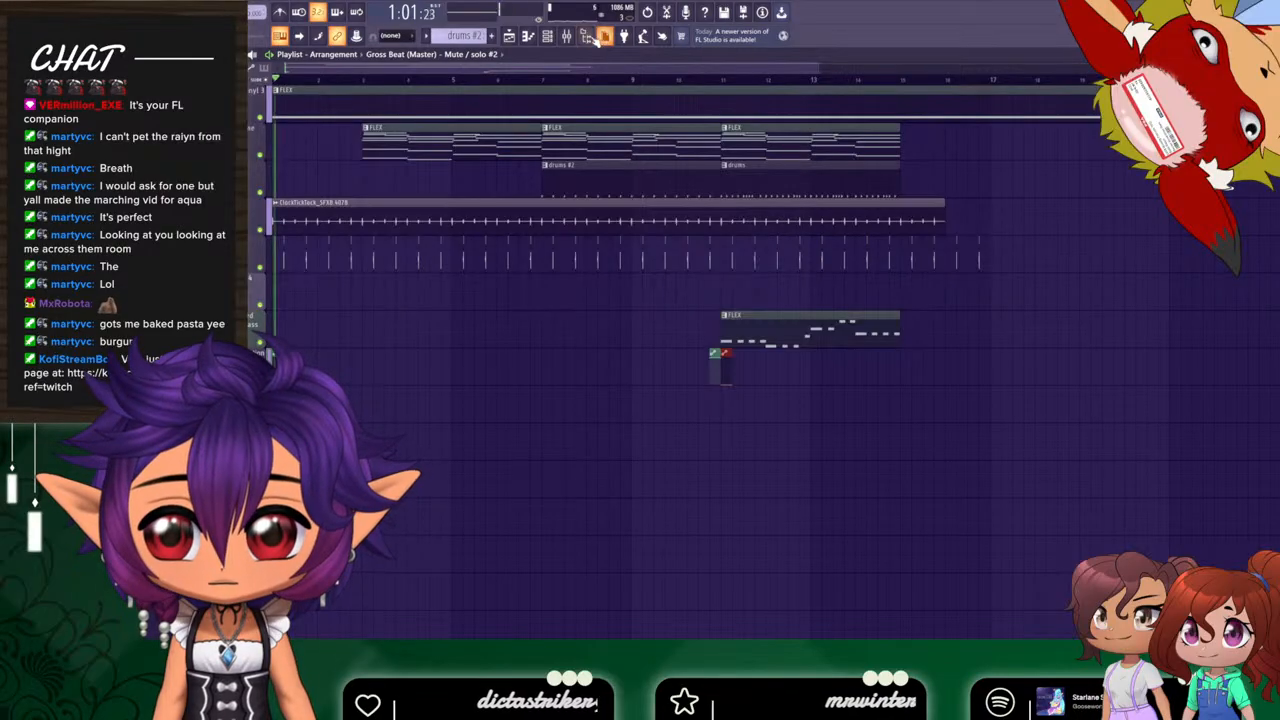
click(567, 37)
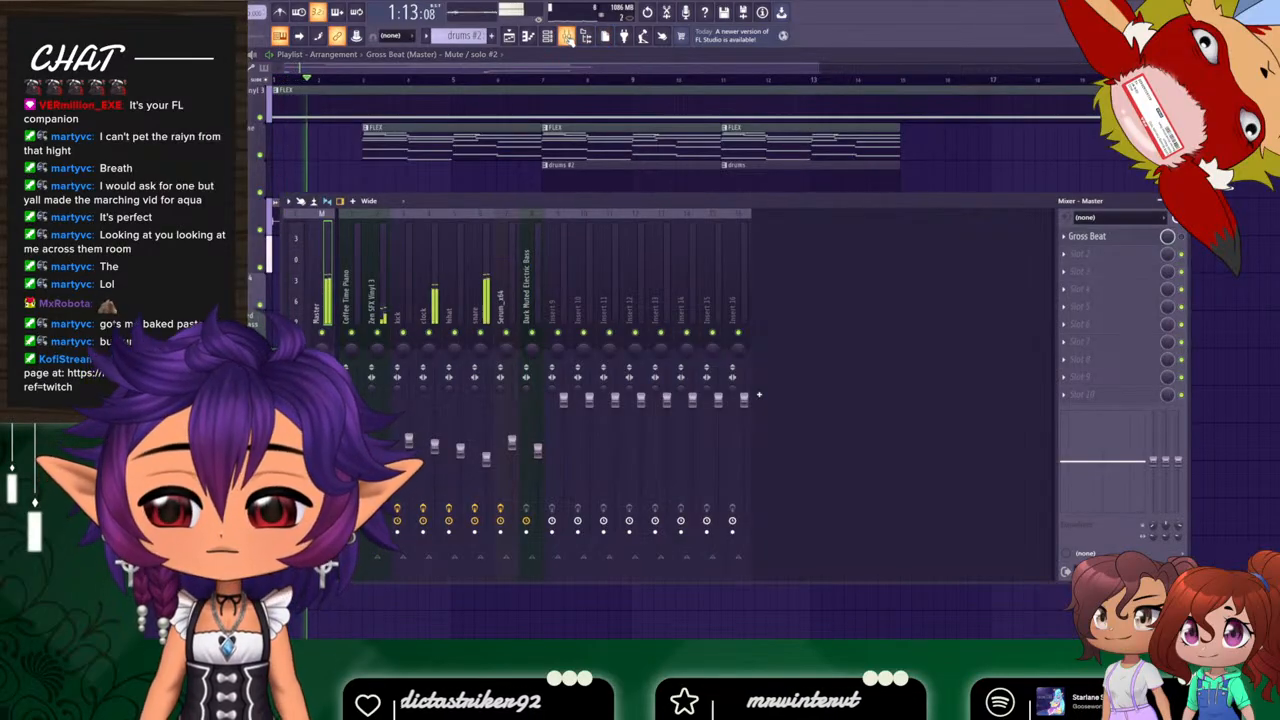
key(F9)
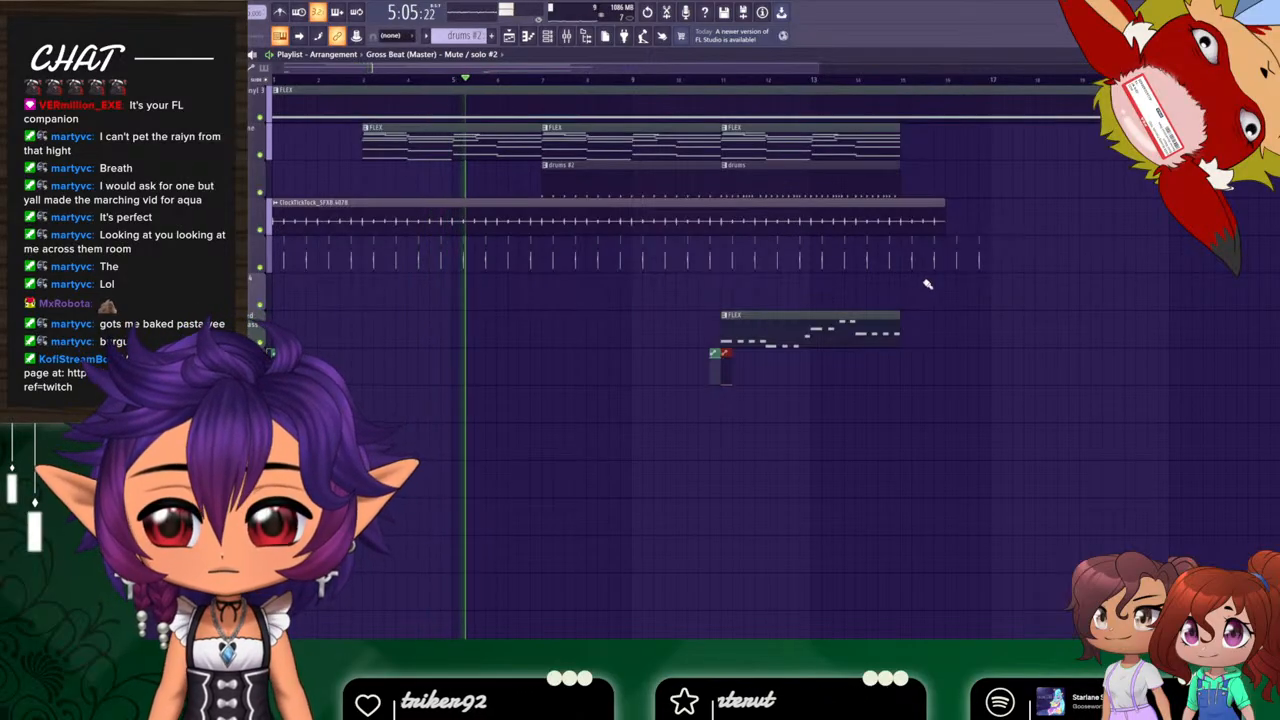
Place a copy of the ClockTickTock audio clip at bar 16, directly after the existing one on the same track.
click(943, 212)
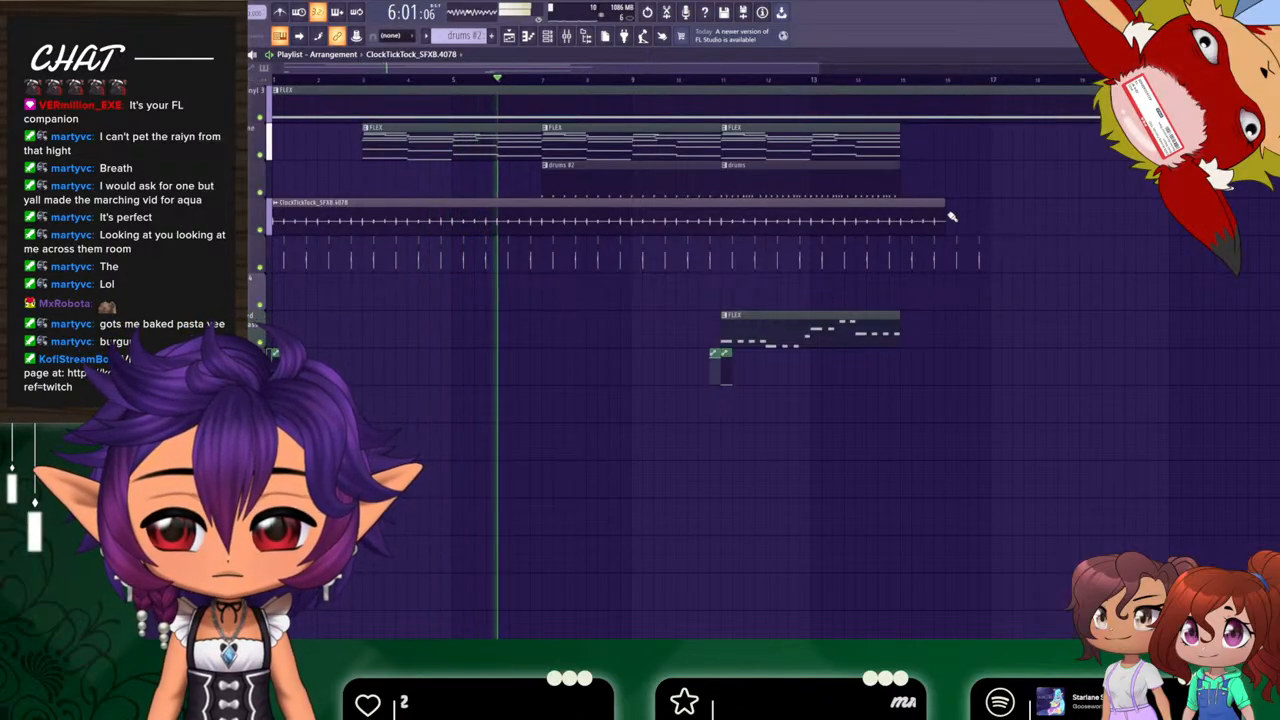
click(950, 213)
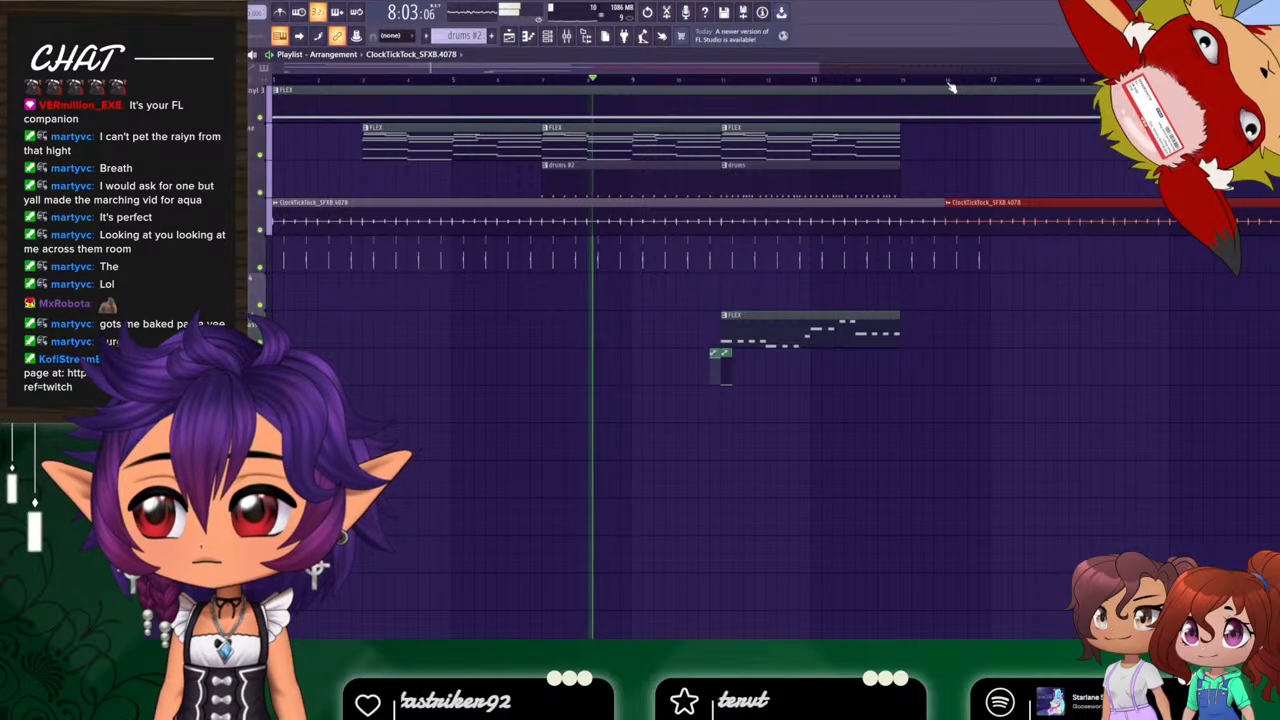
drag(783, 69, 842, 74)
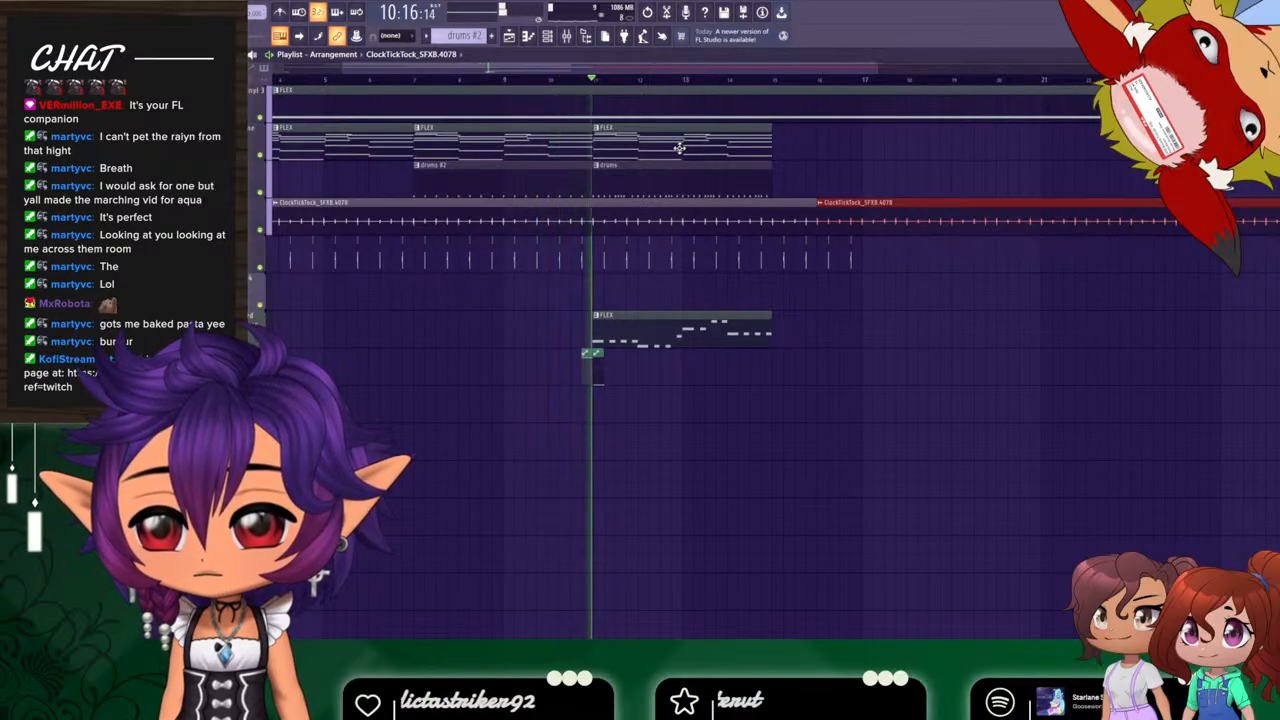
key(space)
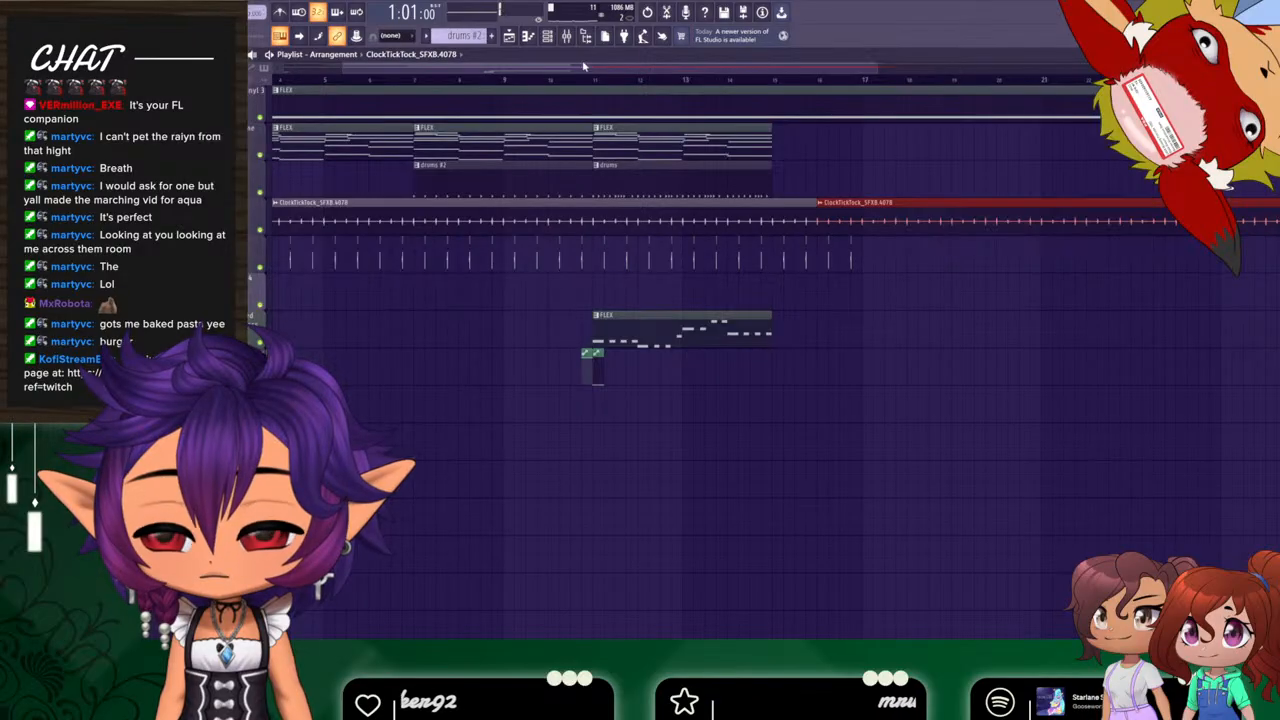
Play the arrangement from bar 9 past bar 11 with the Master mixer track in view to check Gross Beat's switching.
click(566, 37)
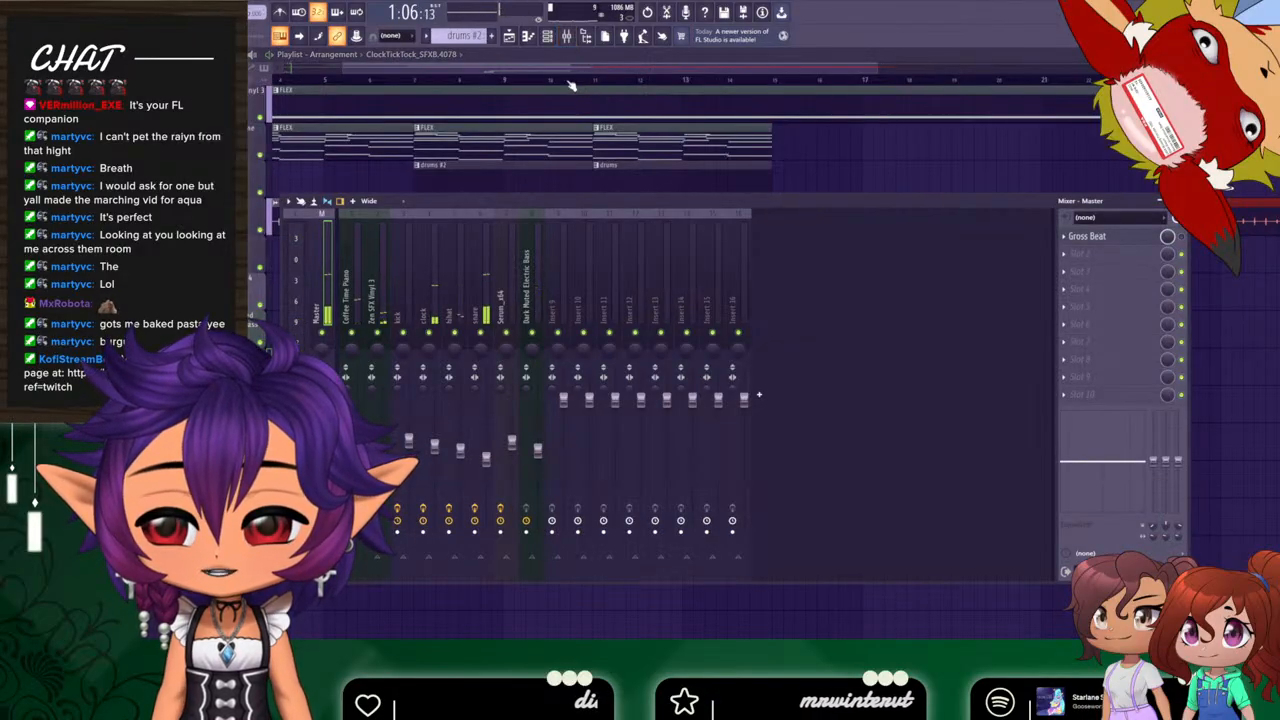
click(554, 81)
key(space)
click(567, 37)
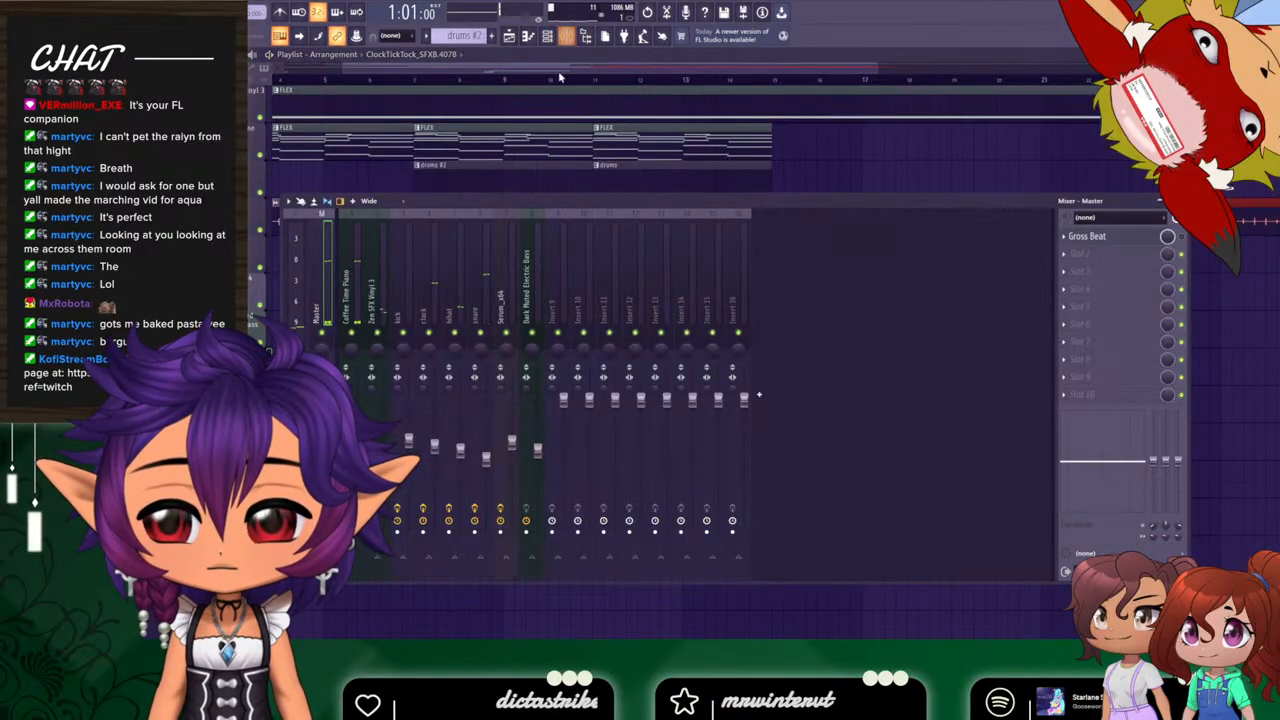
click(512, 85)
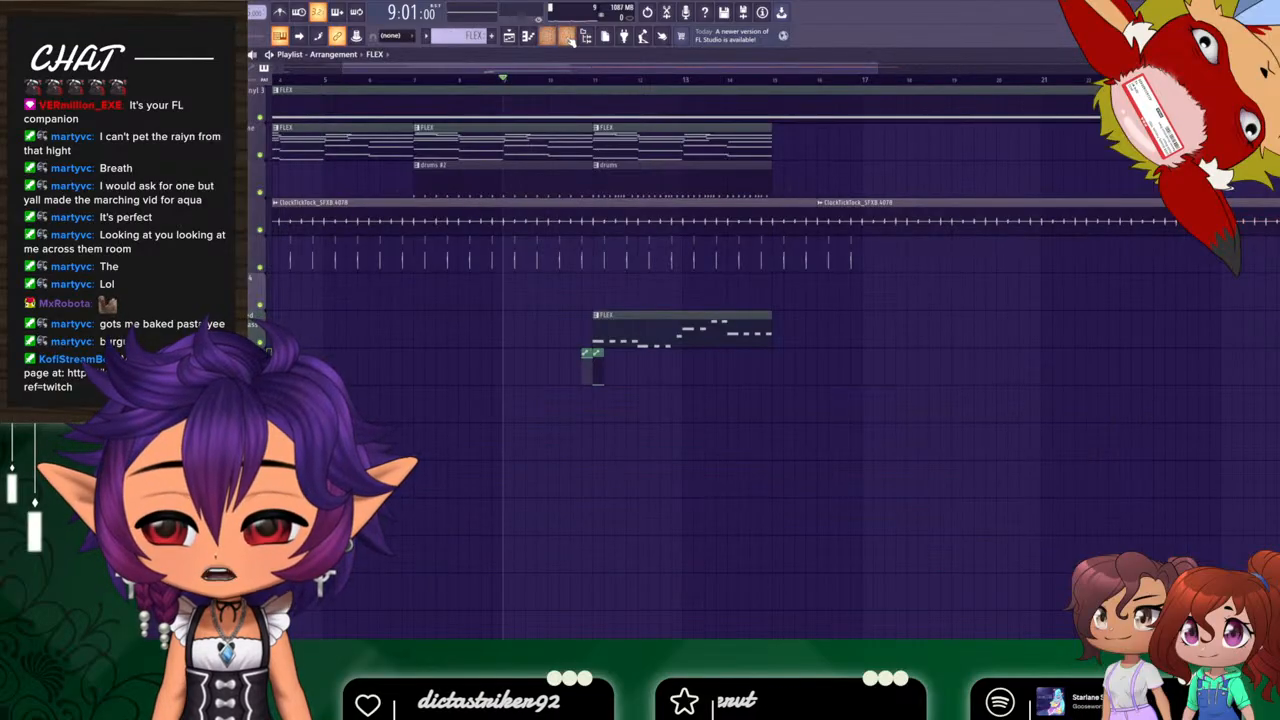
click(567, 37)
key(space)
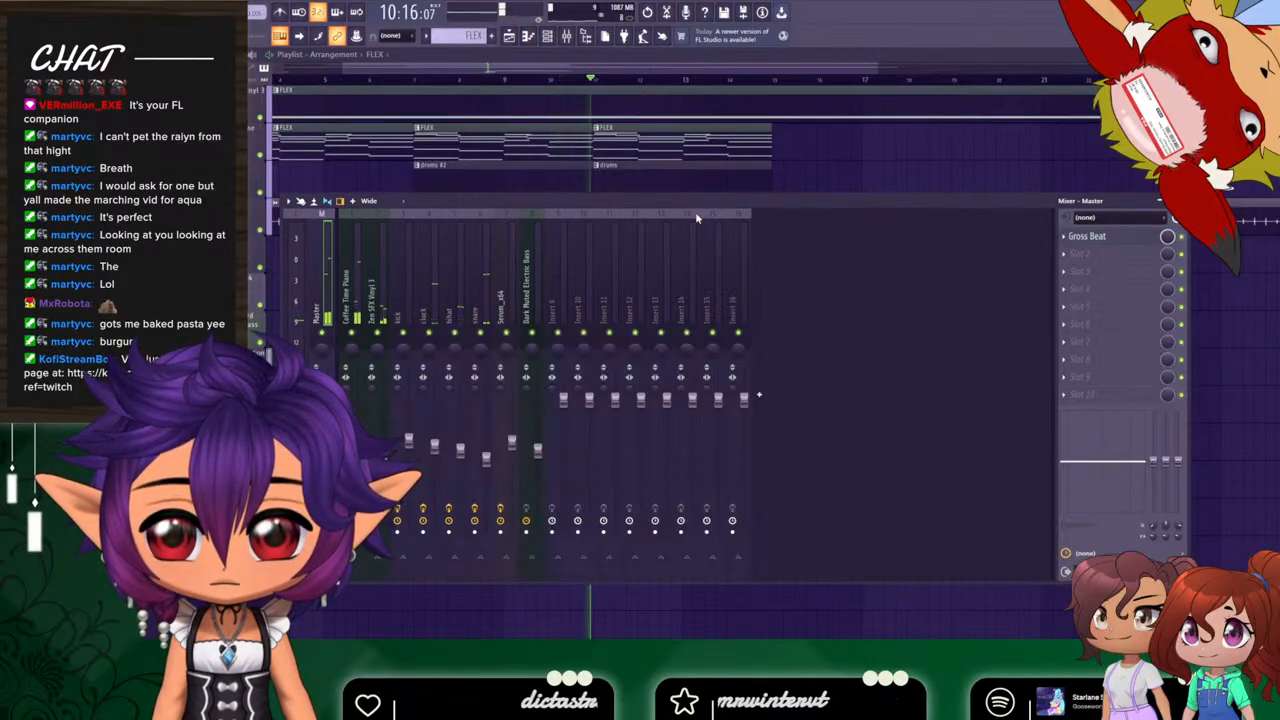
key(space)
Extend the Gross Beat mute/solo clip before bar 11 backwards to two beats, and play the transition.
drag(879, 67, 586, 70)
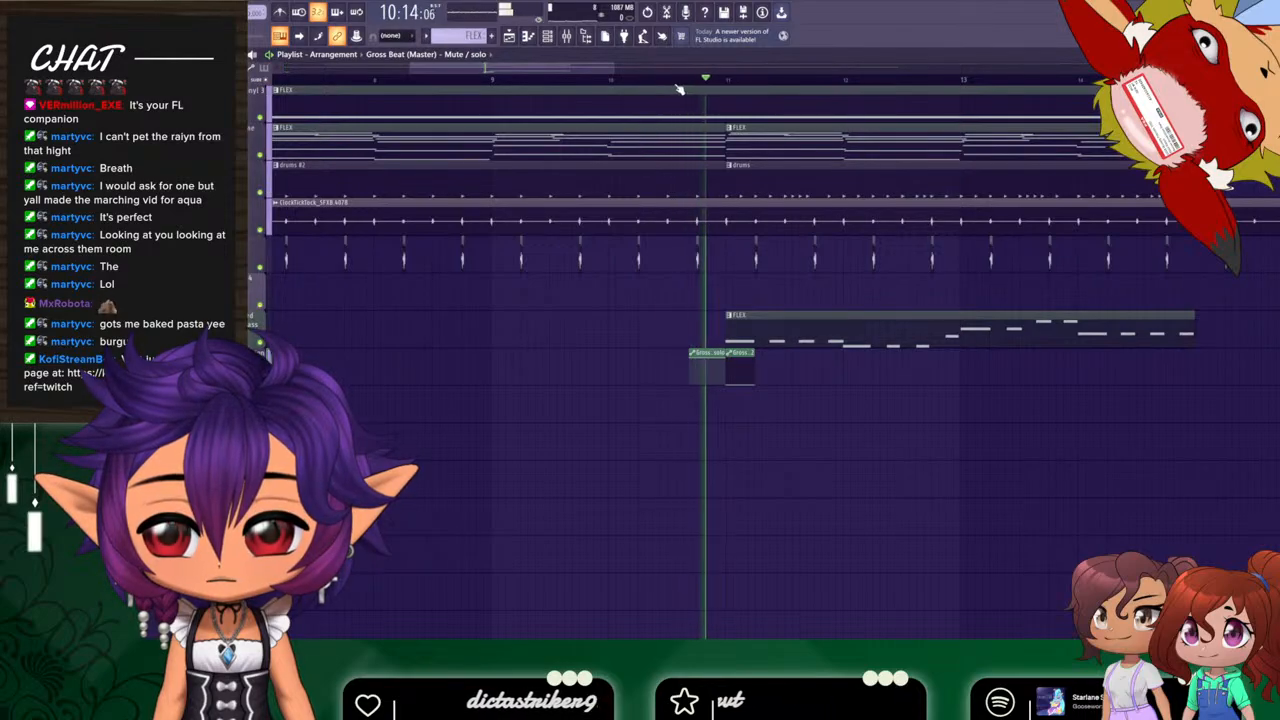
key(space)
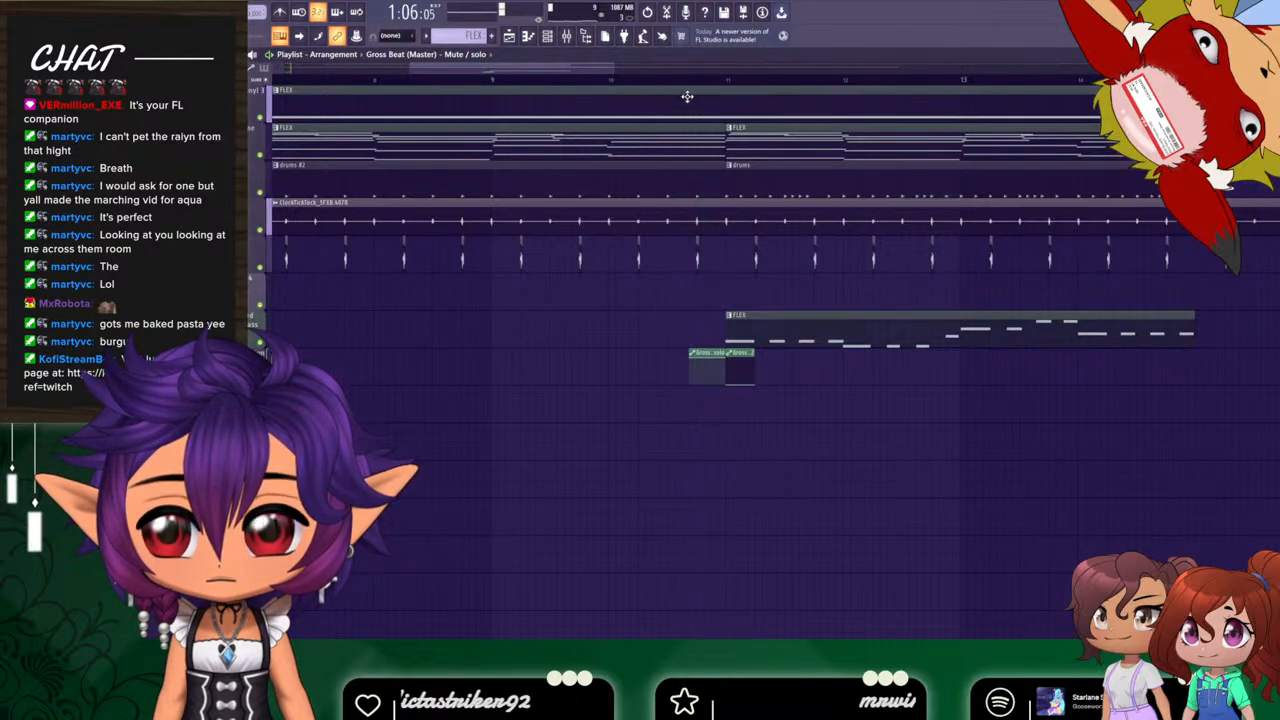
key(space)
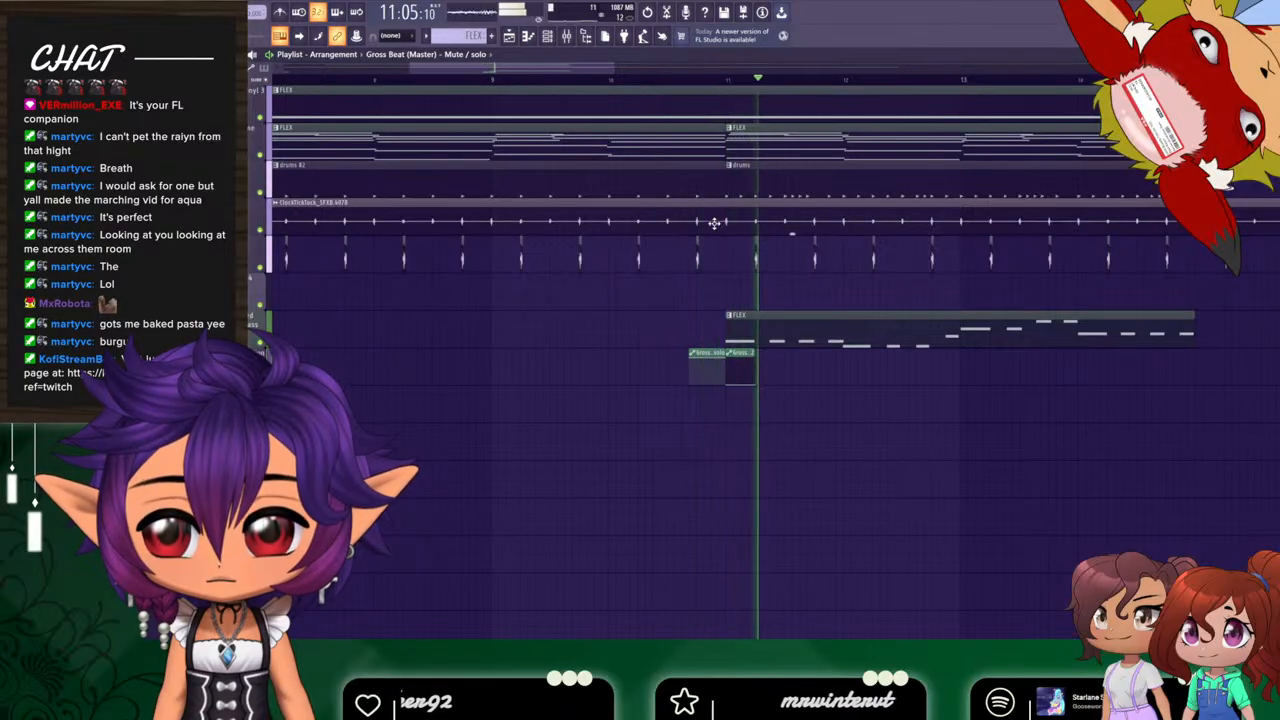
key(space)
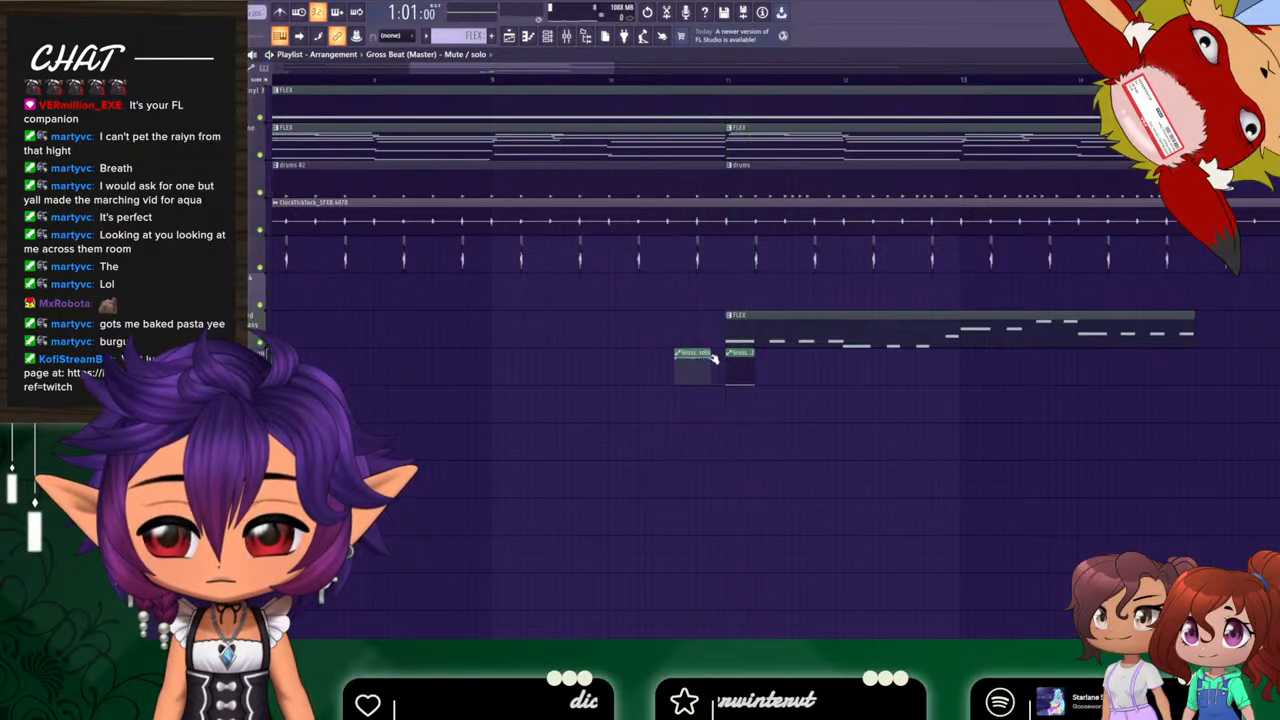
key(space)
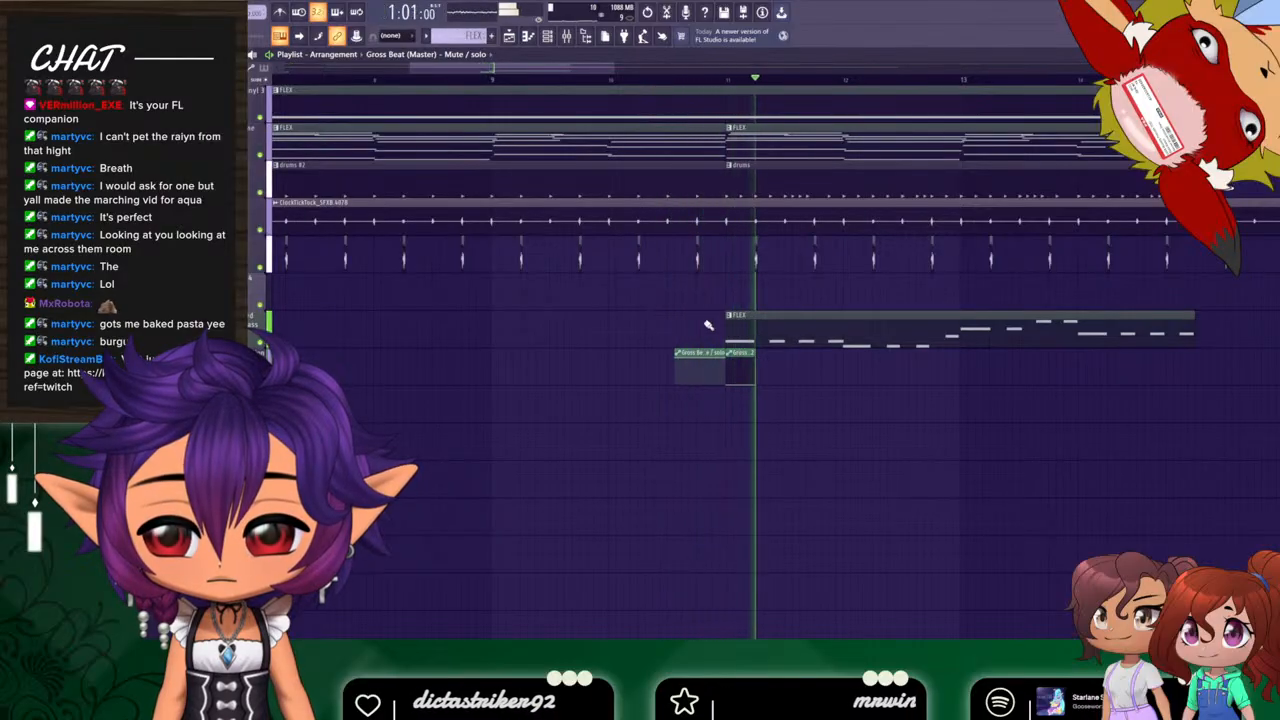
key(space)
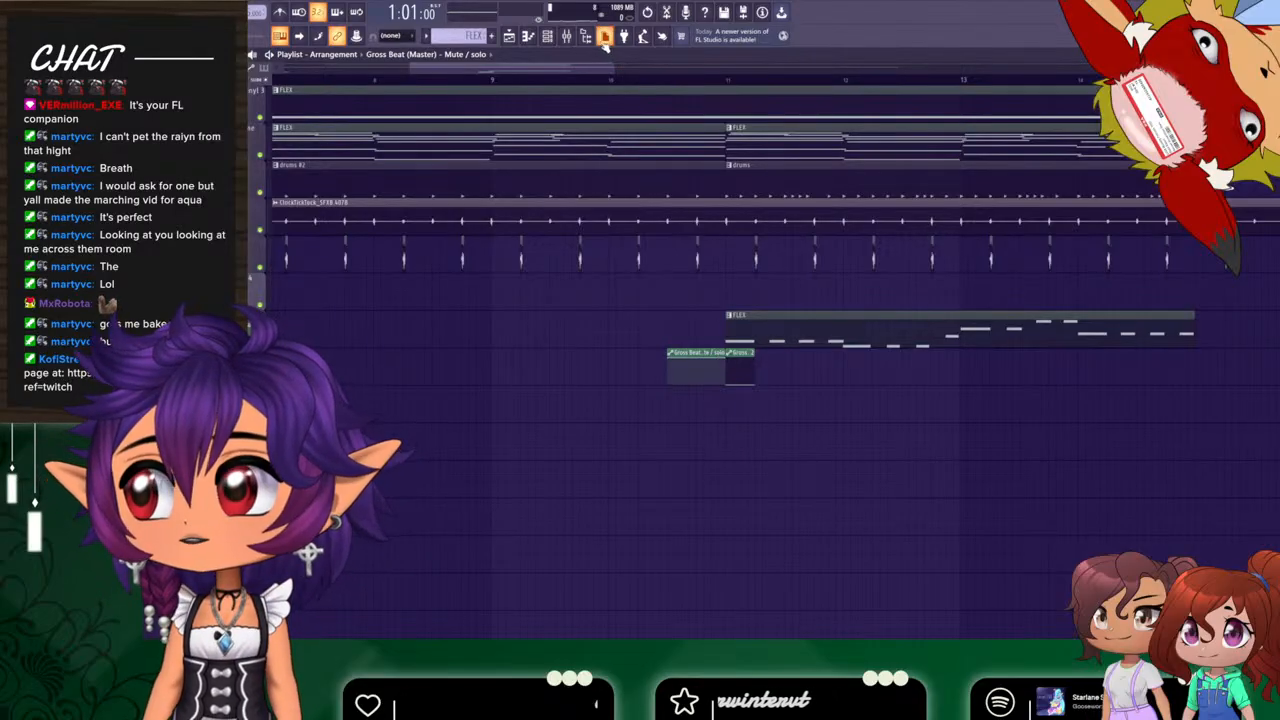
Play the arrangement from bar 9 with Gross Beat's time envelope open to check the slowdown before bar 11.
click(566, 36)
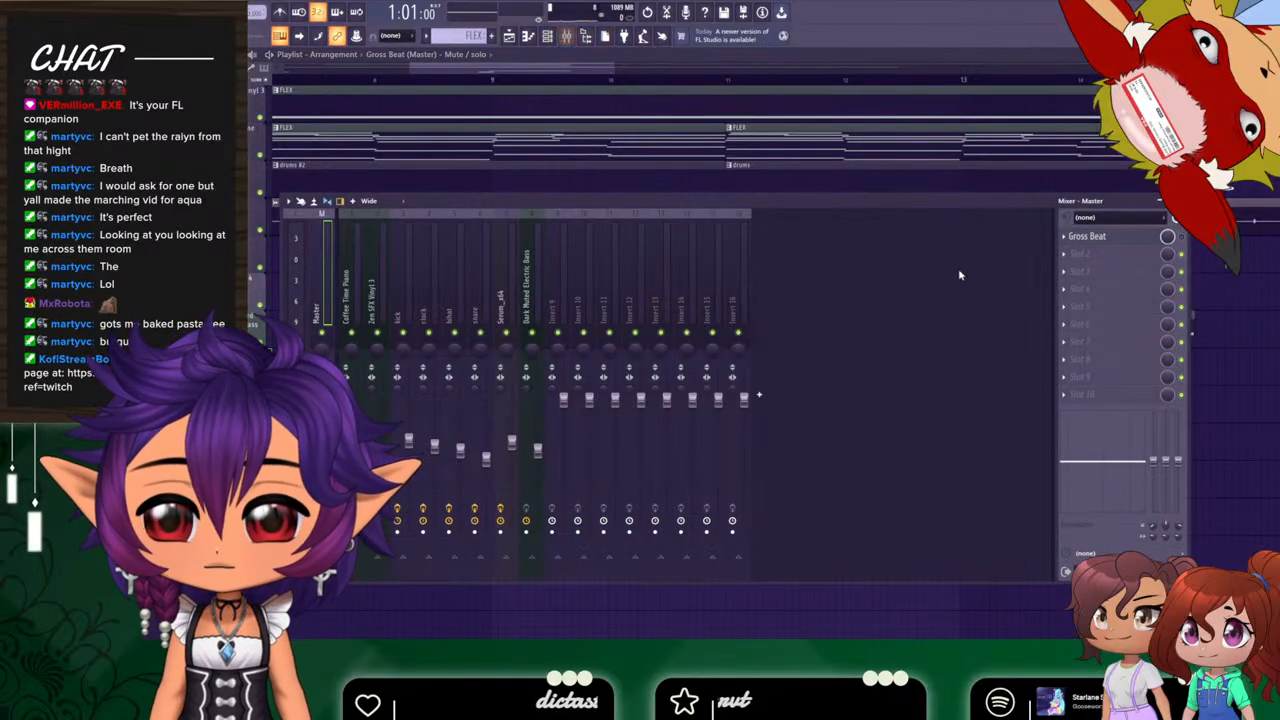
click(1099, 238)
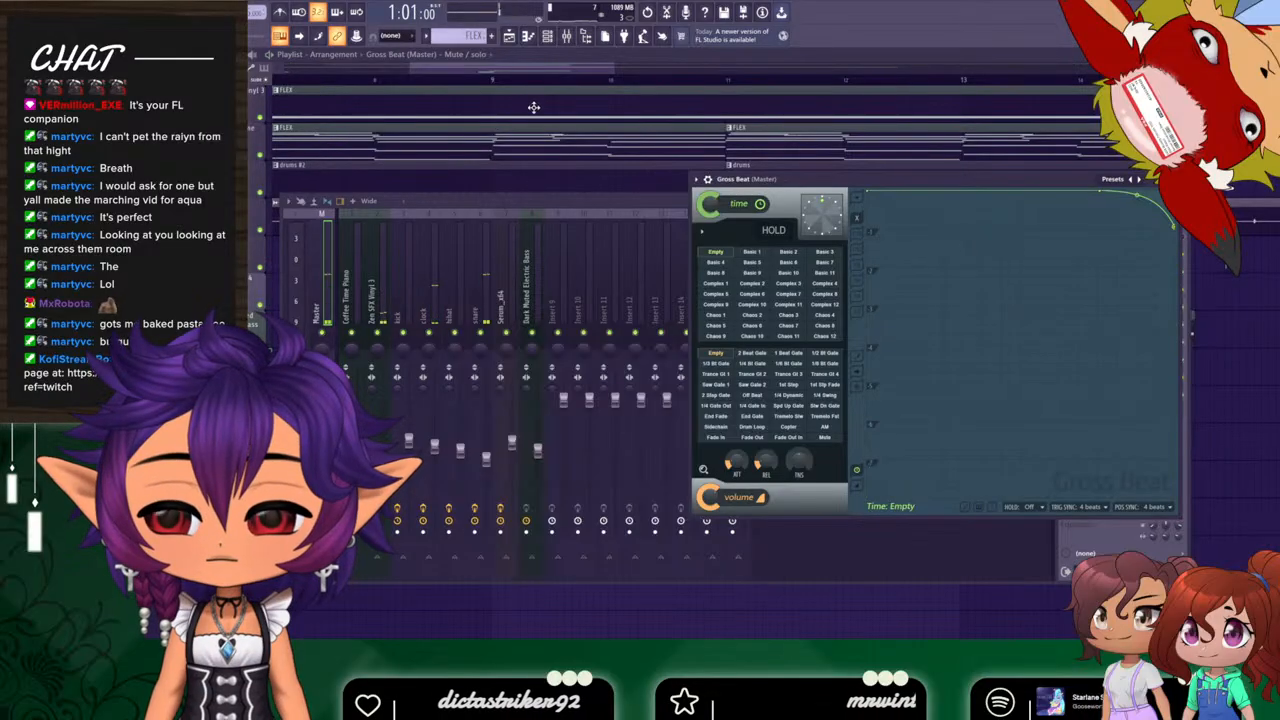
click(491, 80)
click(566, 38)
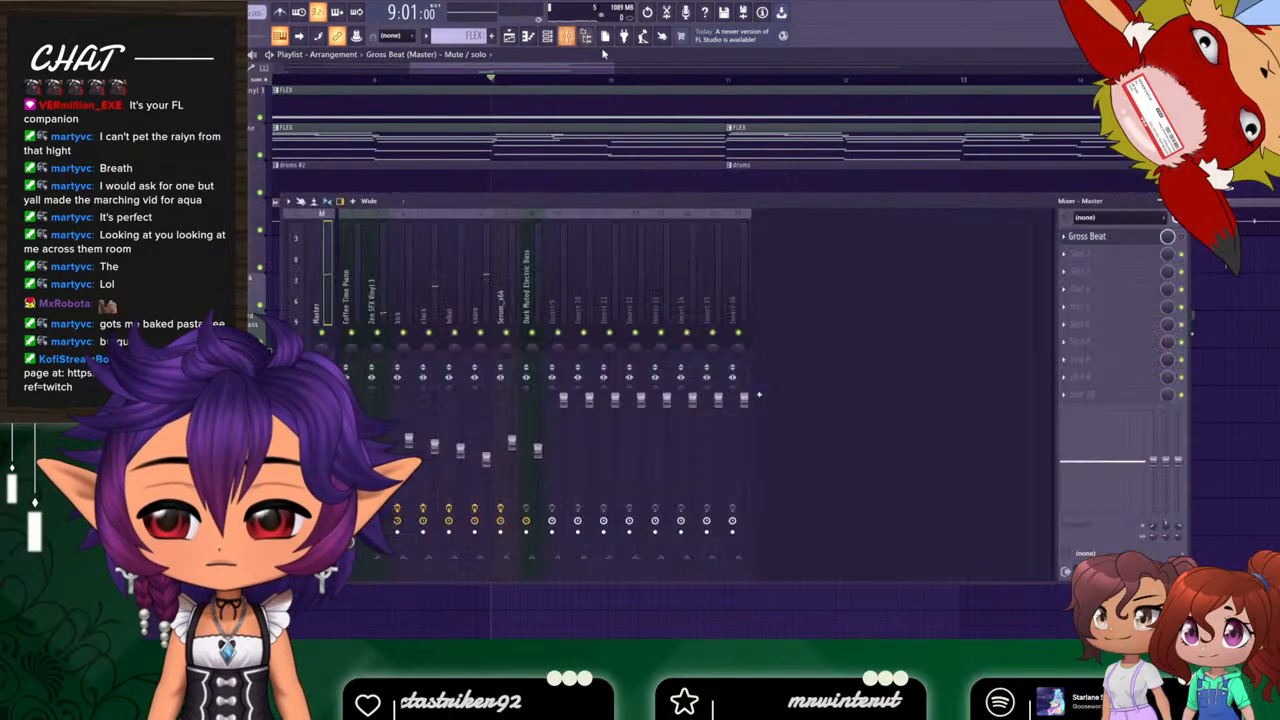
click(1093, 238)
key(space)
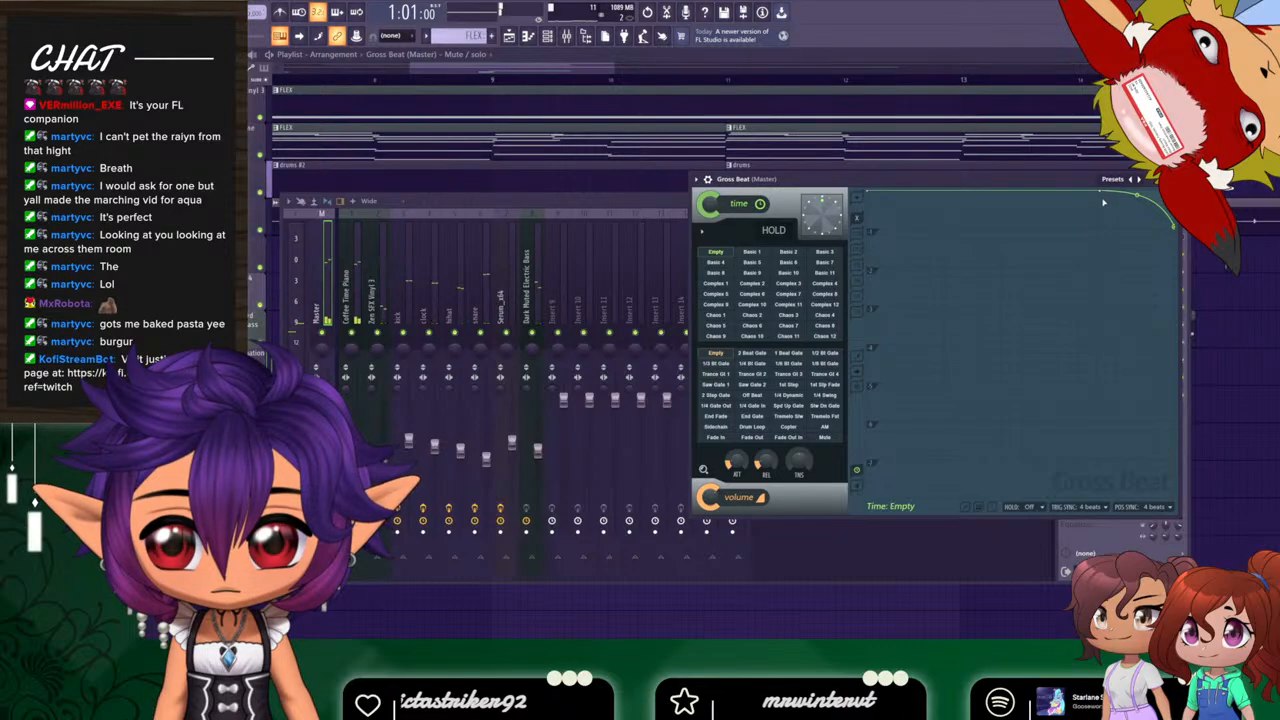
Stretch Gross Beat's Empty time envelope so the curve falls smoothly across all four beats, and play the result from bar 9.
drag(1092, 185, 872, 167)
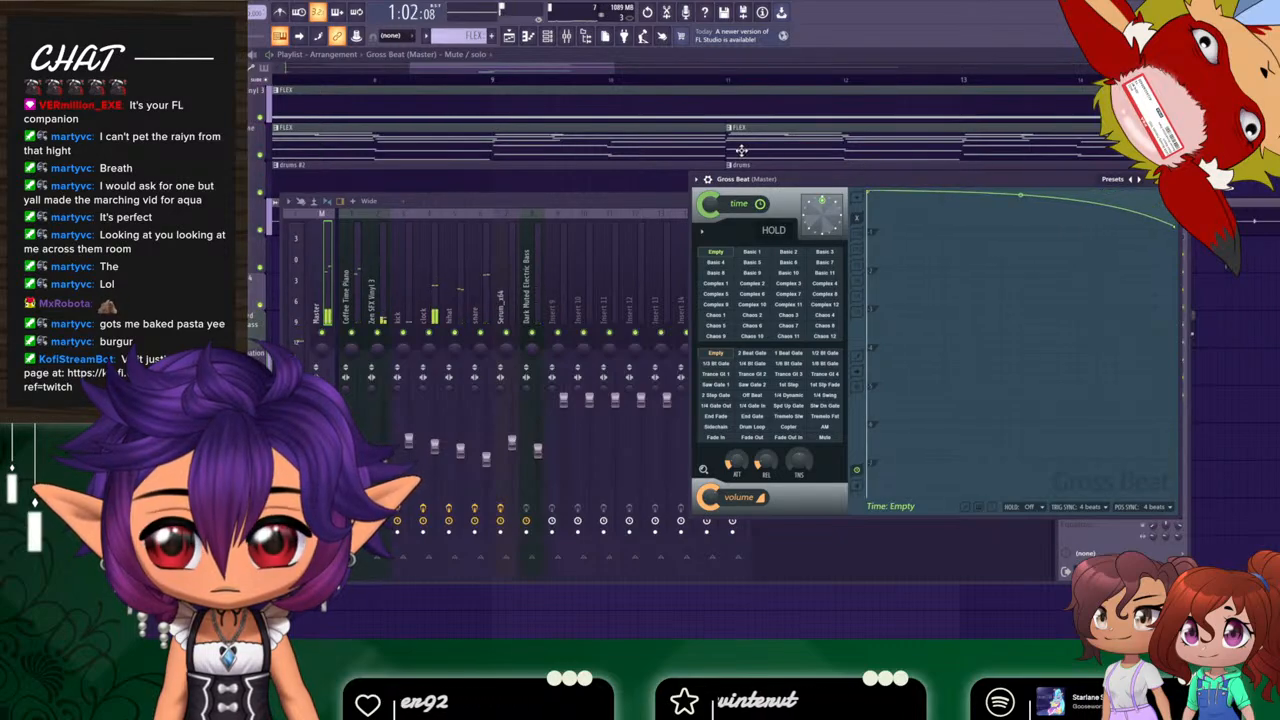
click(493, 82)
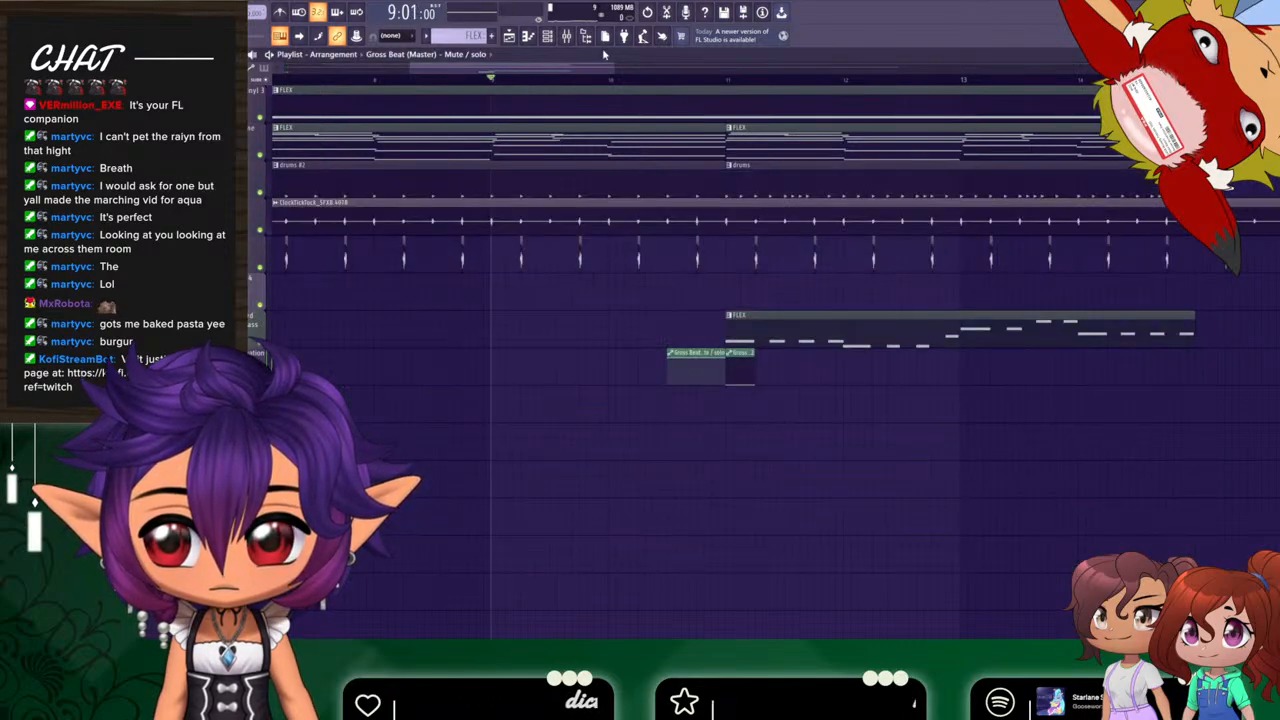
click(586, 36)
click(566, 36)
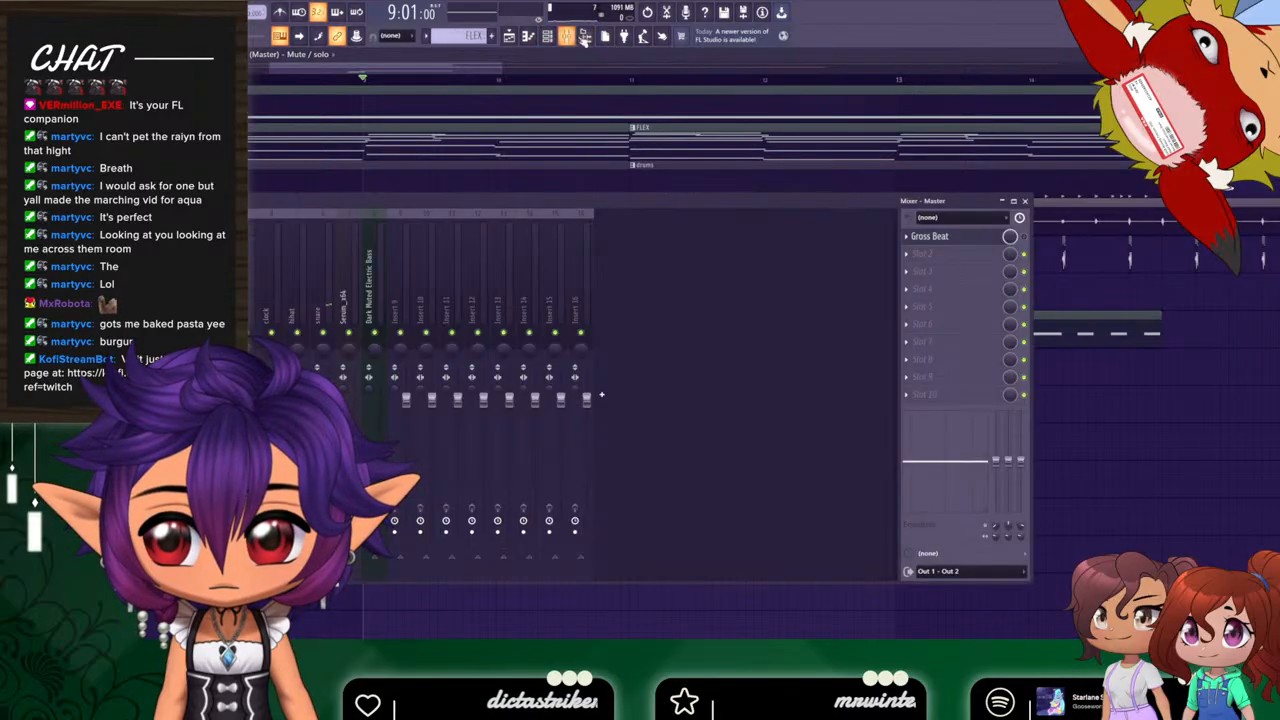
click(948, 236)
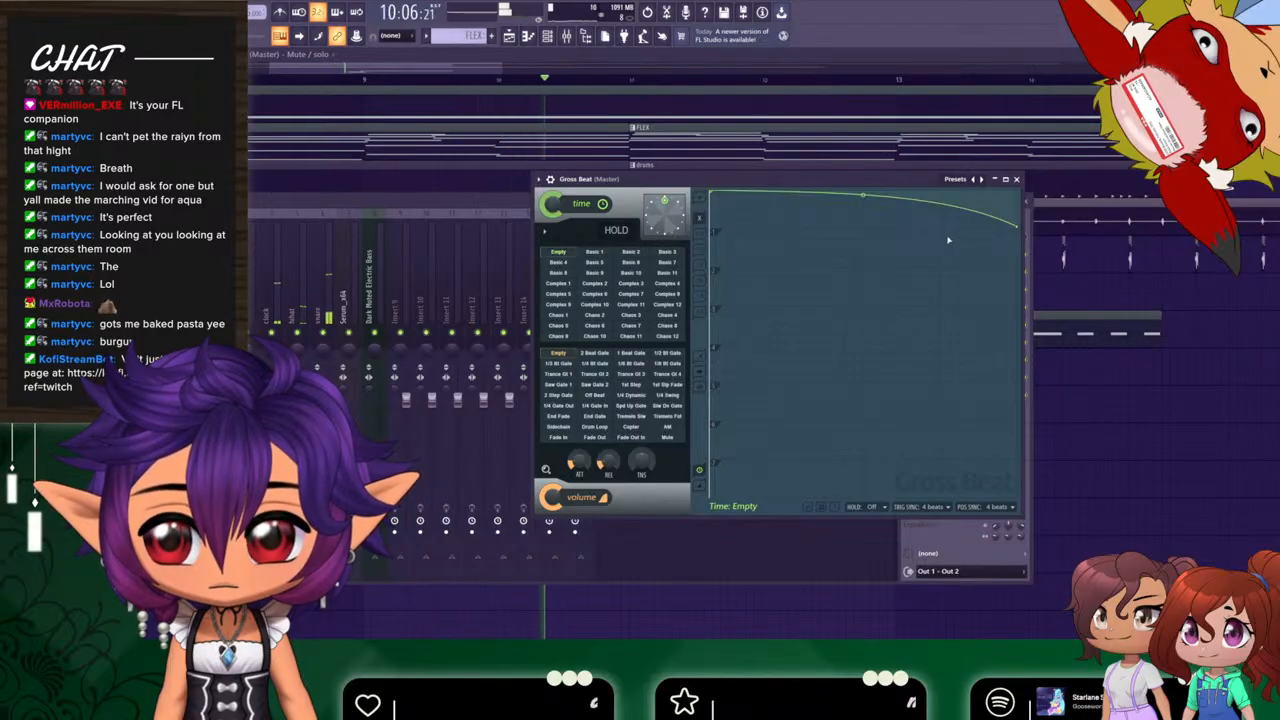
key(space)
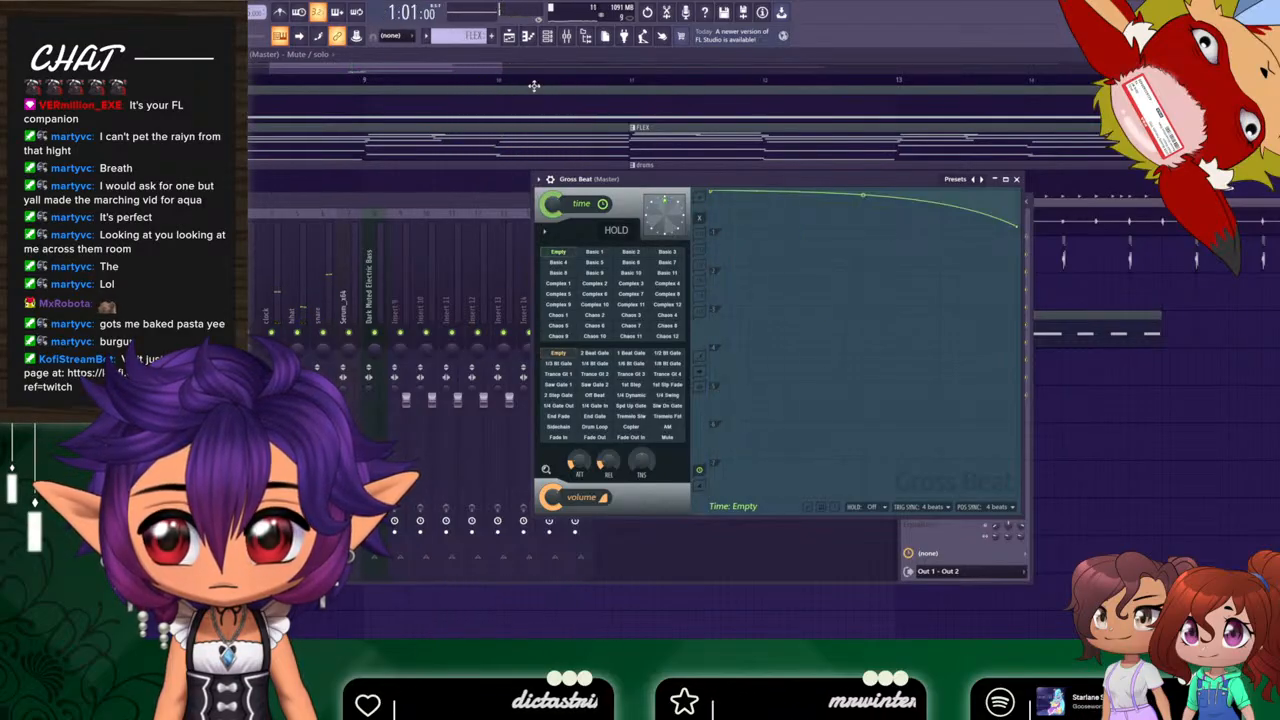
Shorten the Gross Beat mute/solo clip before bar 11 to one beat, and play from bar 8 with the Gross Beat envelope open.
drag(487, 73, 468, 74)
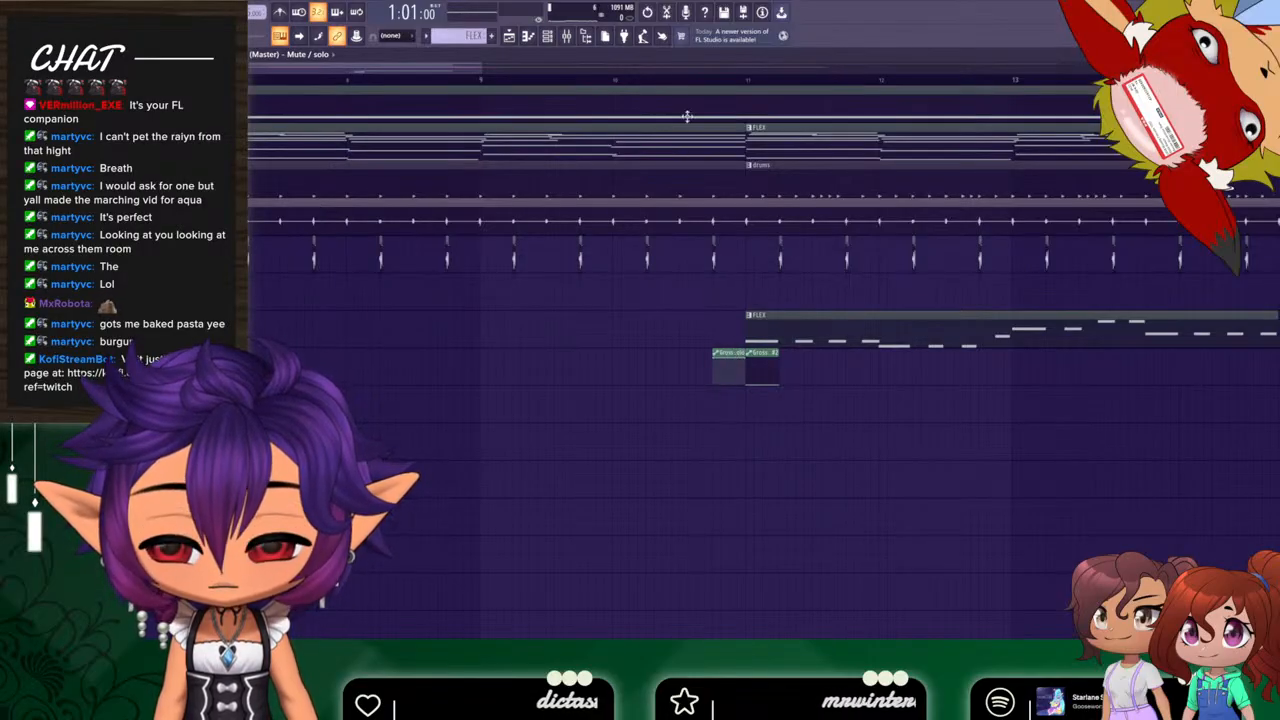
click(566, 37)
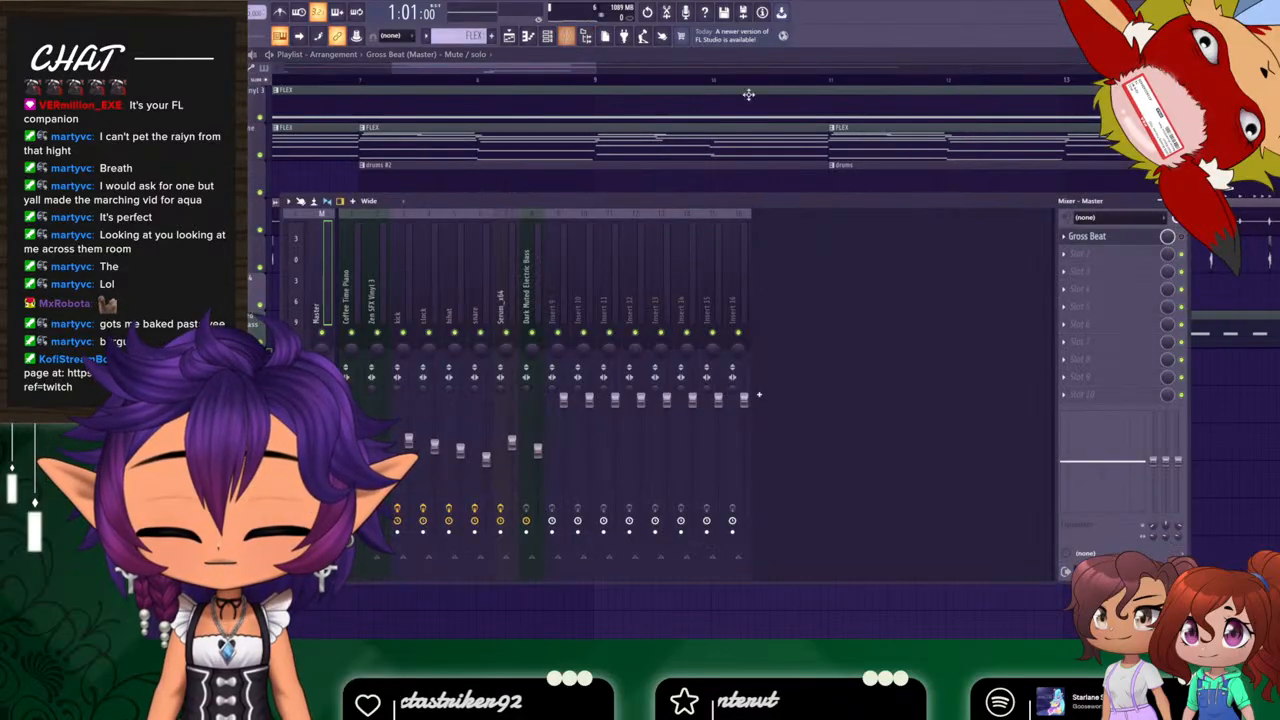
click(484, 80)
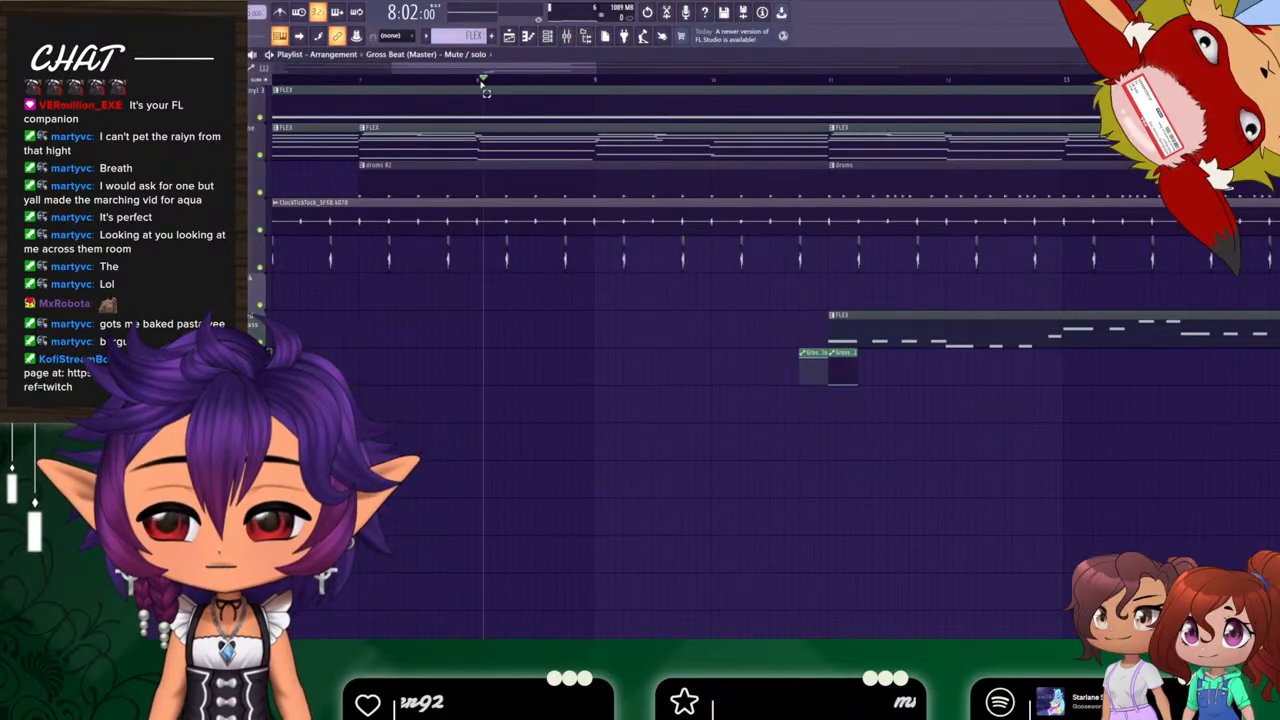
drag(481, 82, 478, 79)
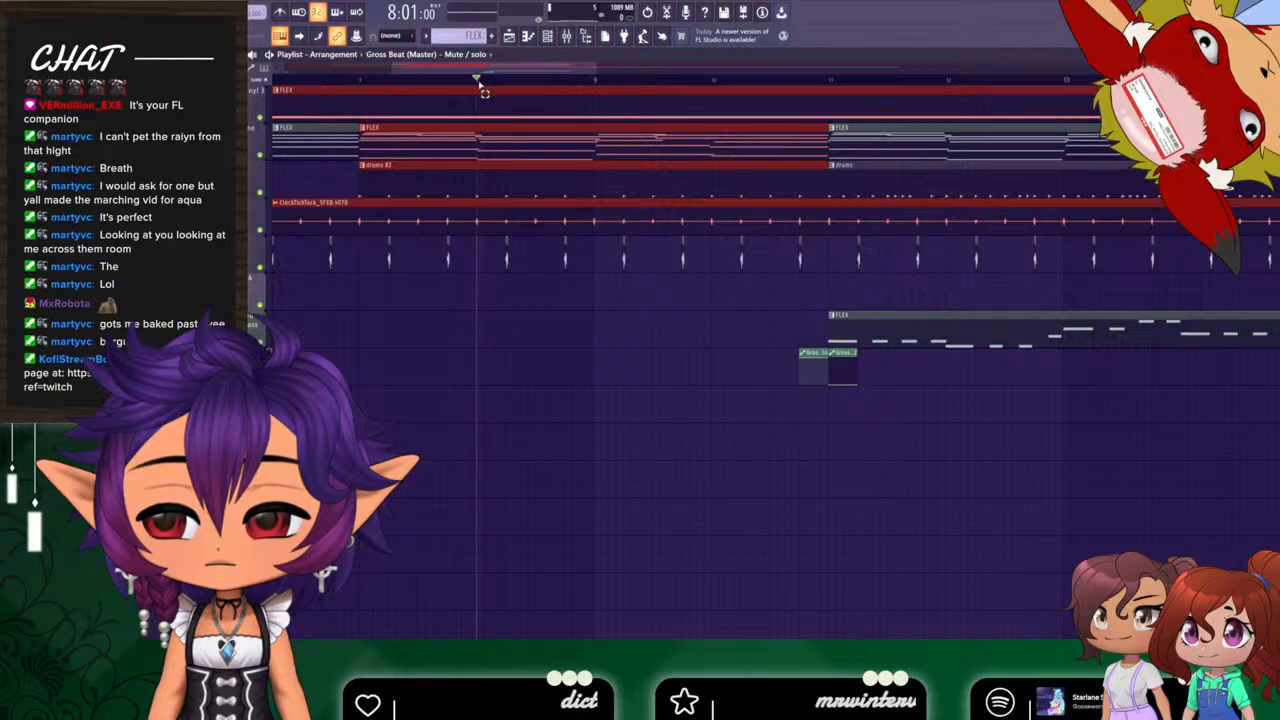
click(566, 37)
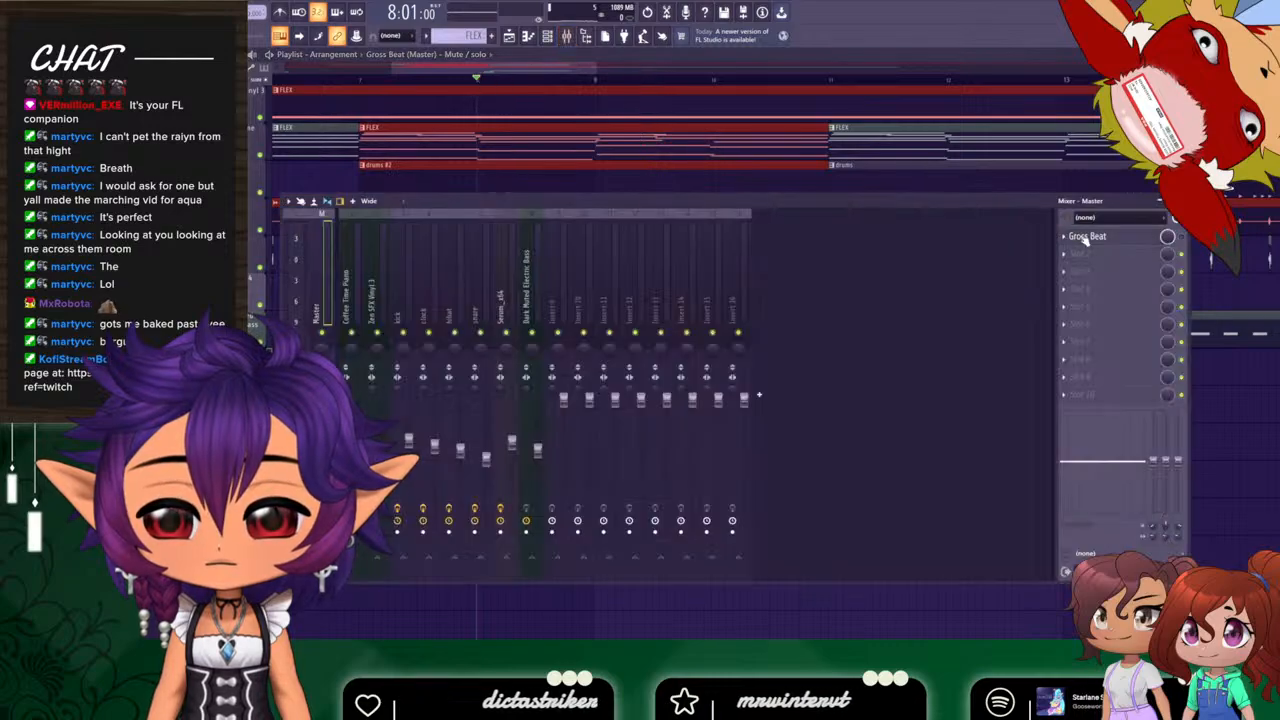
click(1083, 237)
key(space)
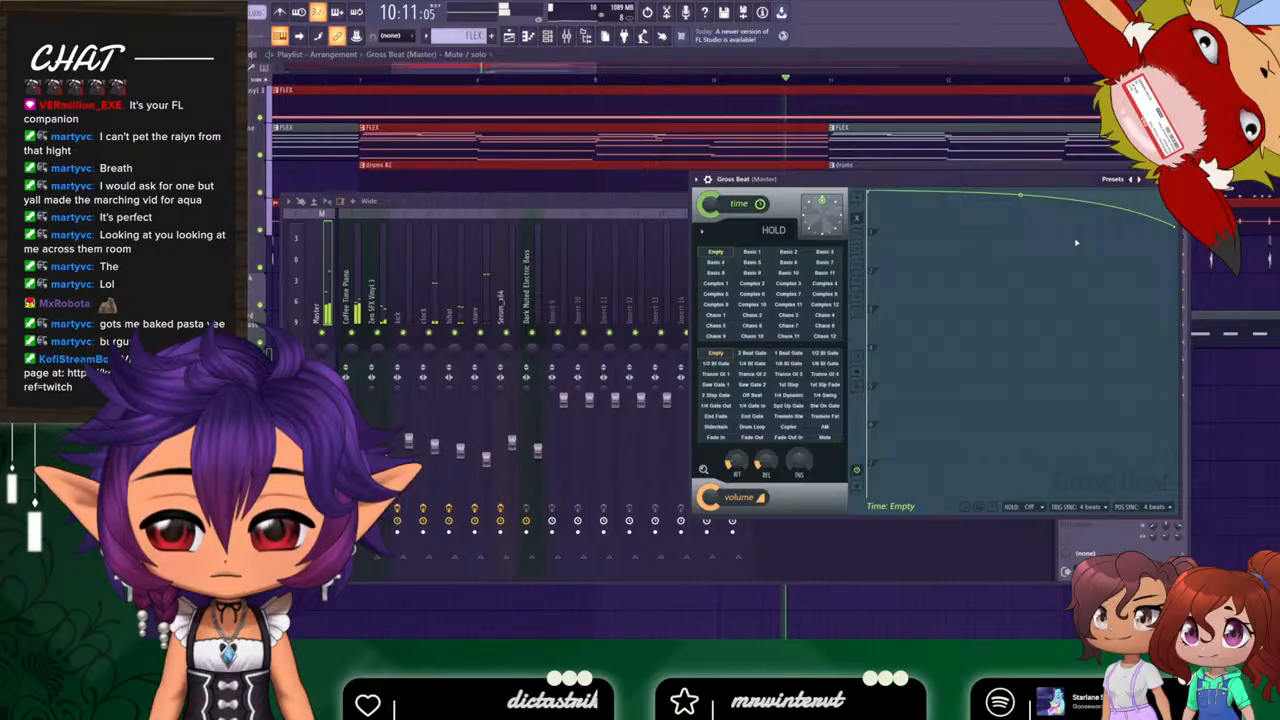
key(space)
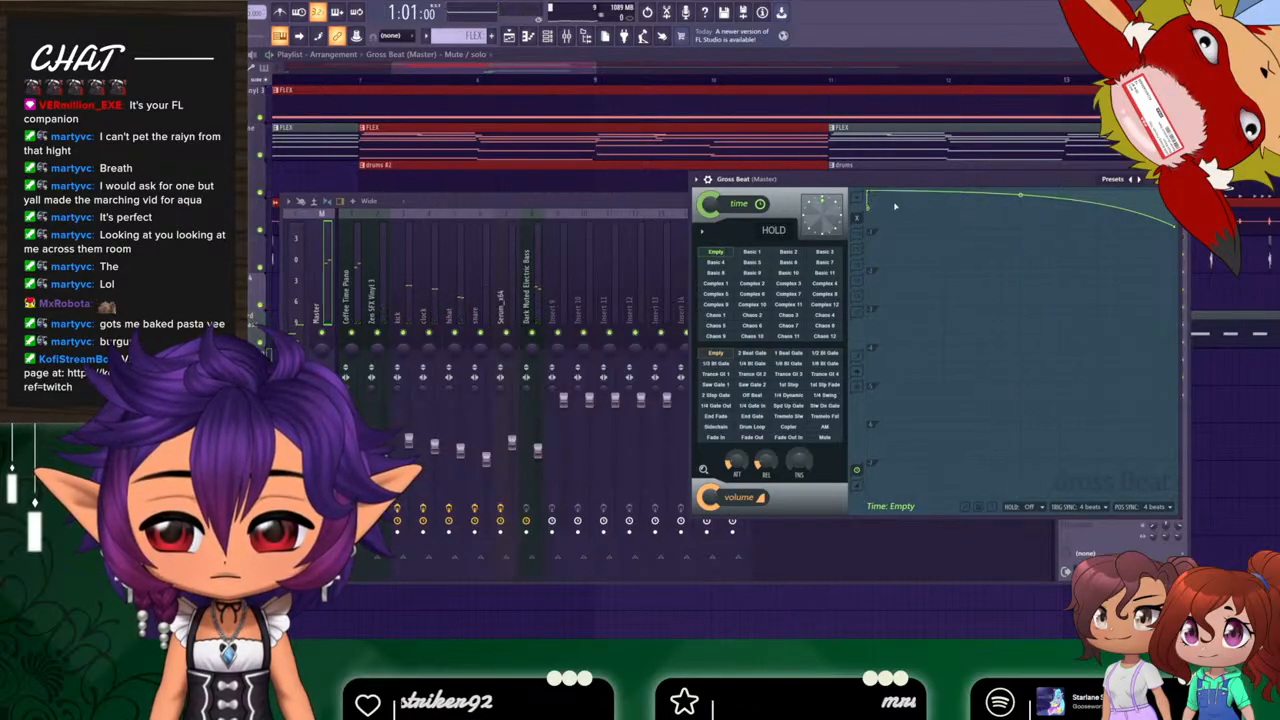
Reshape Gross Beat's Empty time envelope to stay flat for two beats before curving down, and play from bar 8 through the transition.
drag(871, 194, 1016, 182)
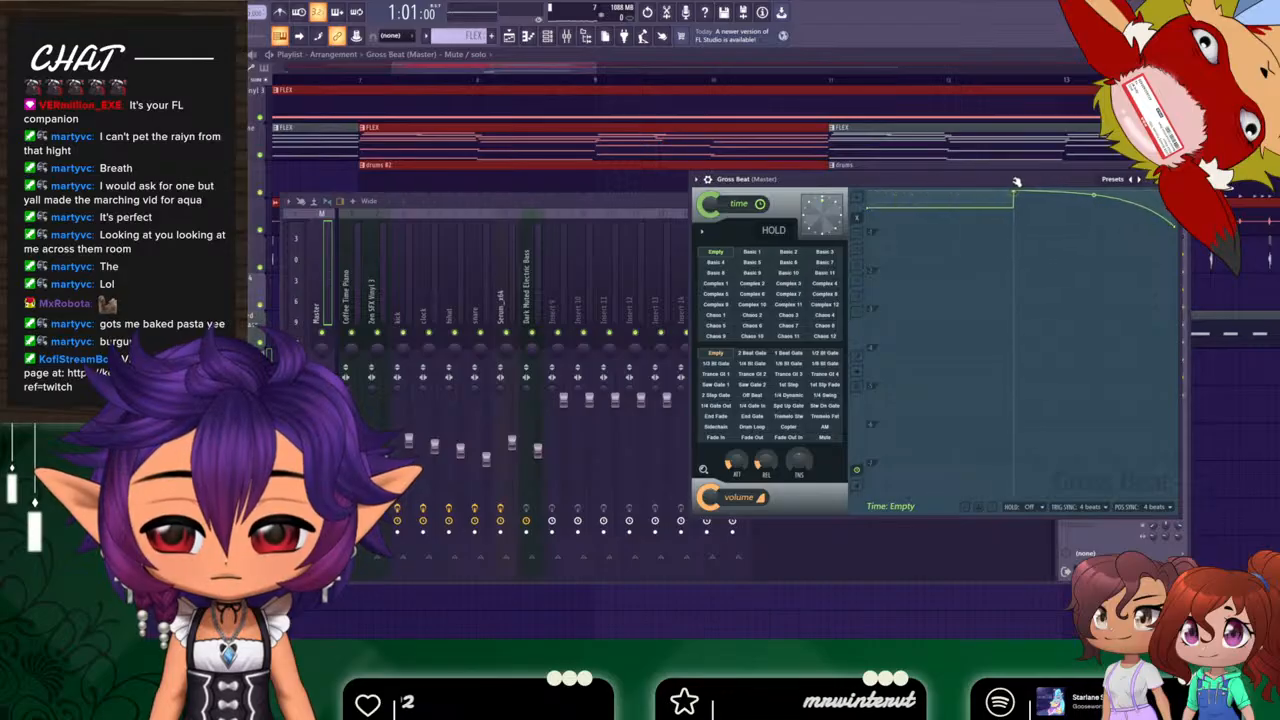
drag(871, 208, 873, 173)
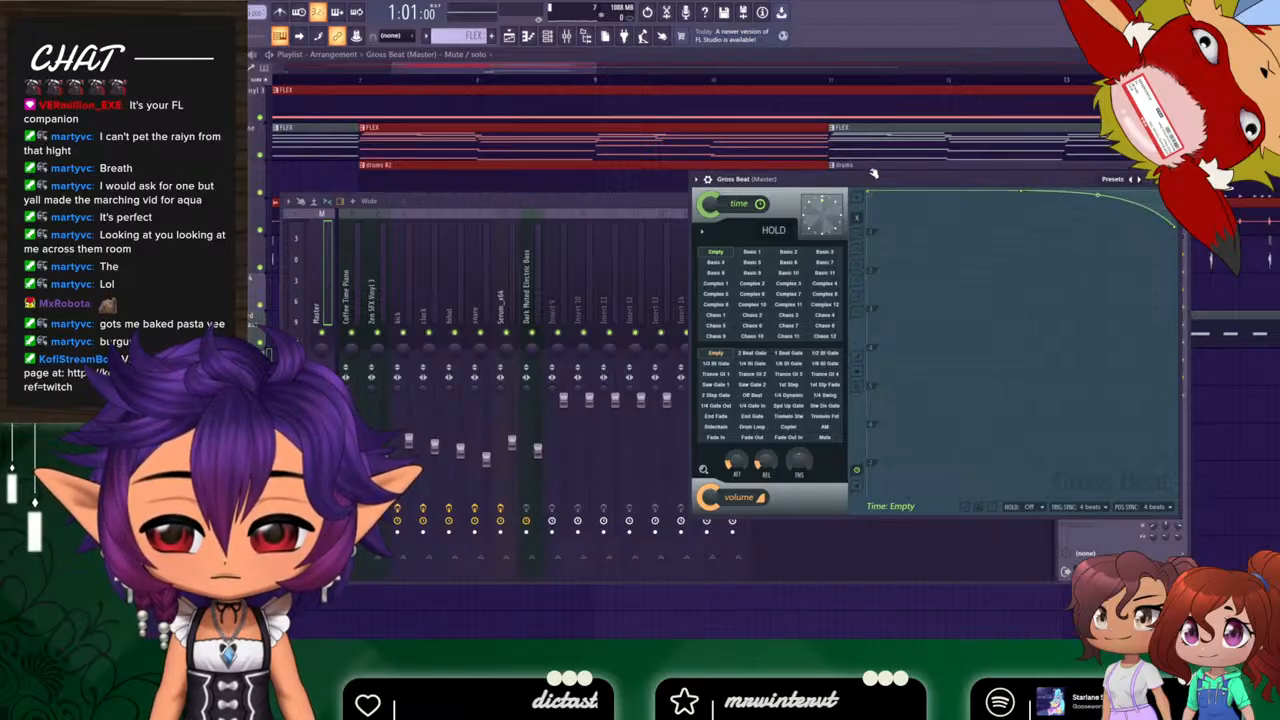
click(491, 86)
click(567, 37)
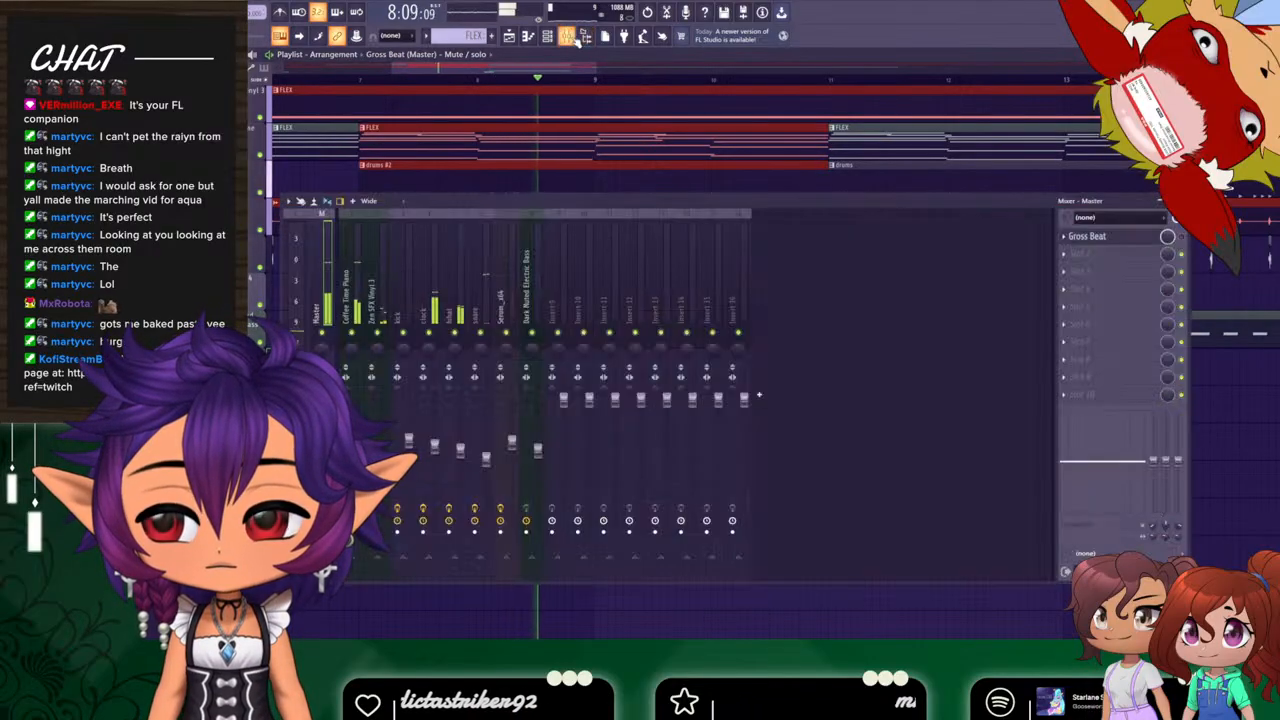
click(1081, 237)
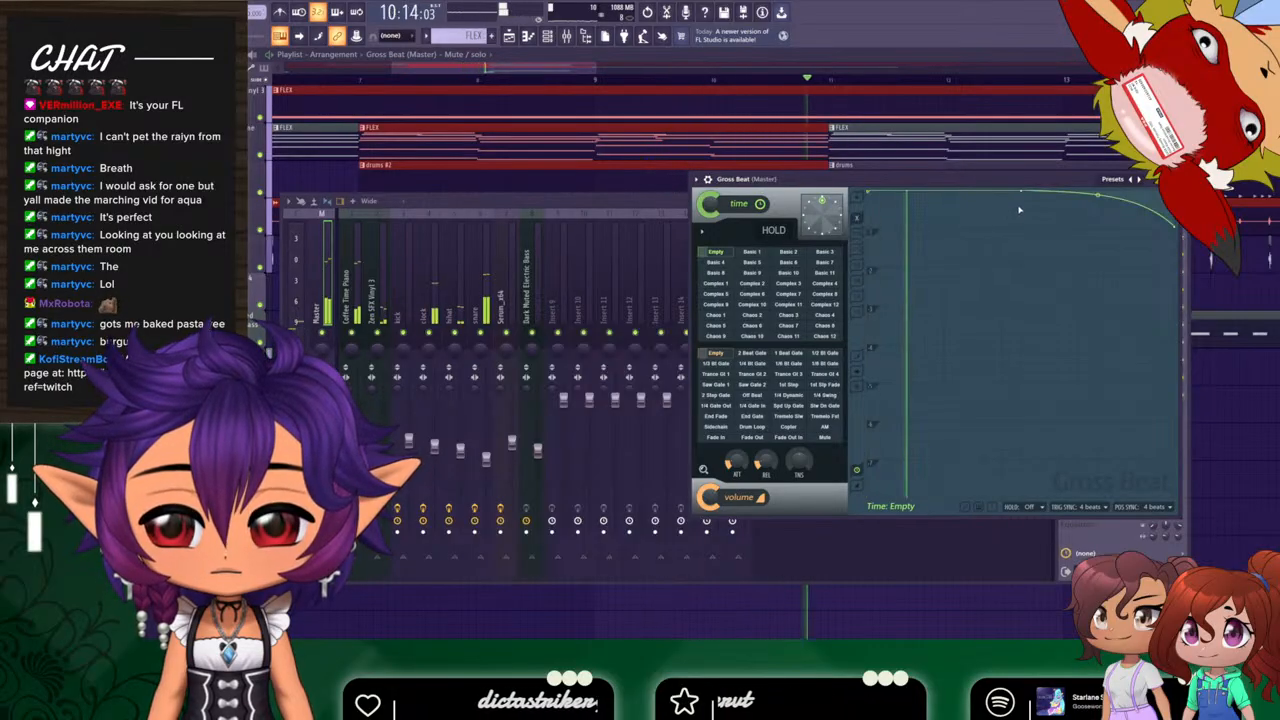
key(space)
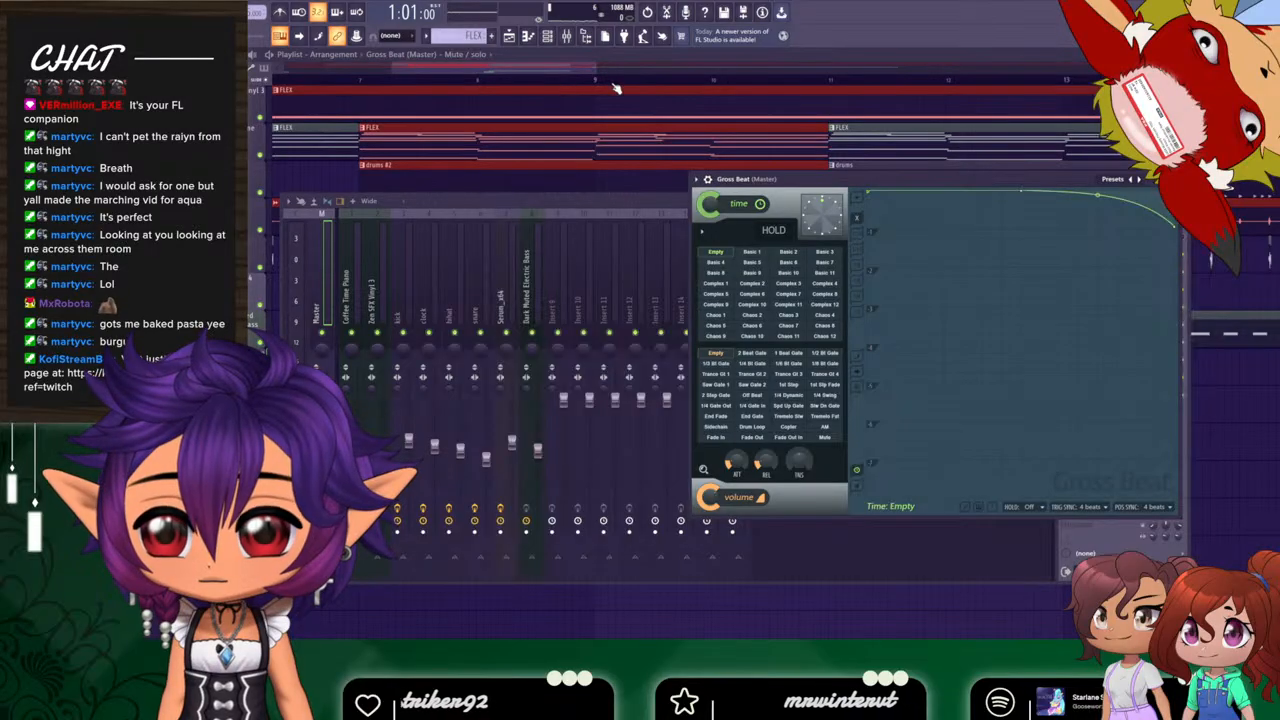
Loop bars 9 to 11 and play them with Gross Beat open, the mixer placed lower so the playlist clips stay visible.
drag(598, 82, 787, 103)
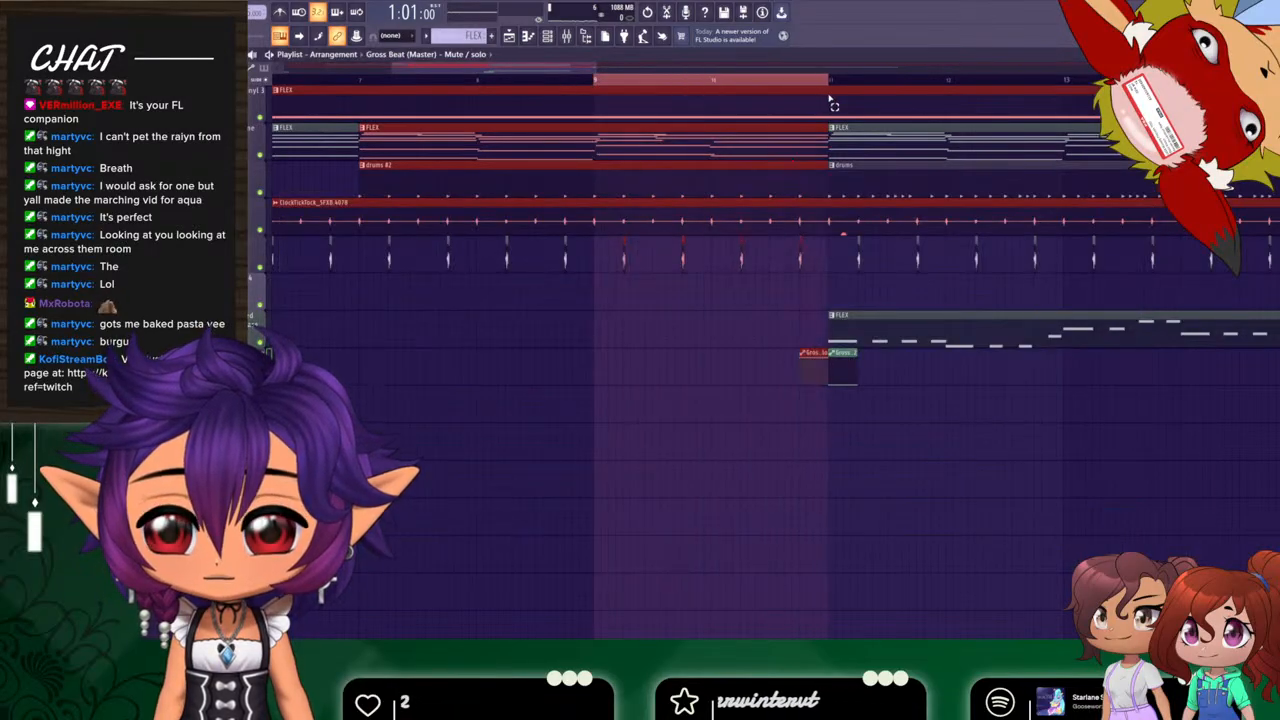
key(space)
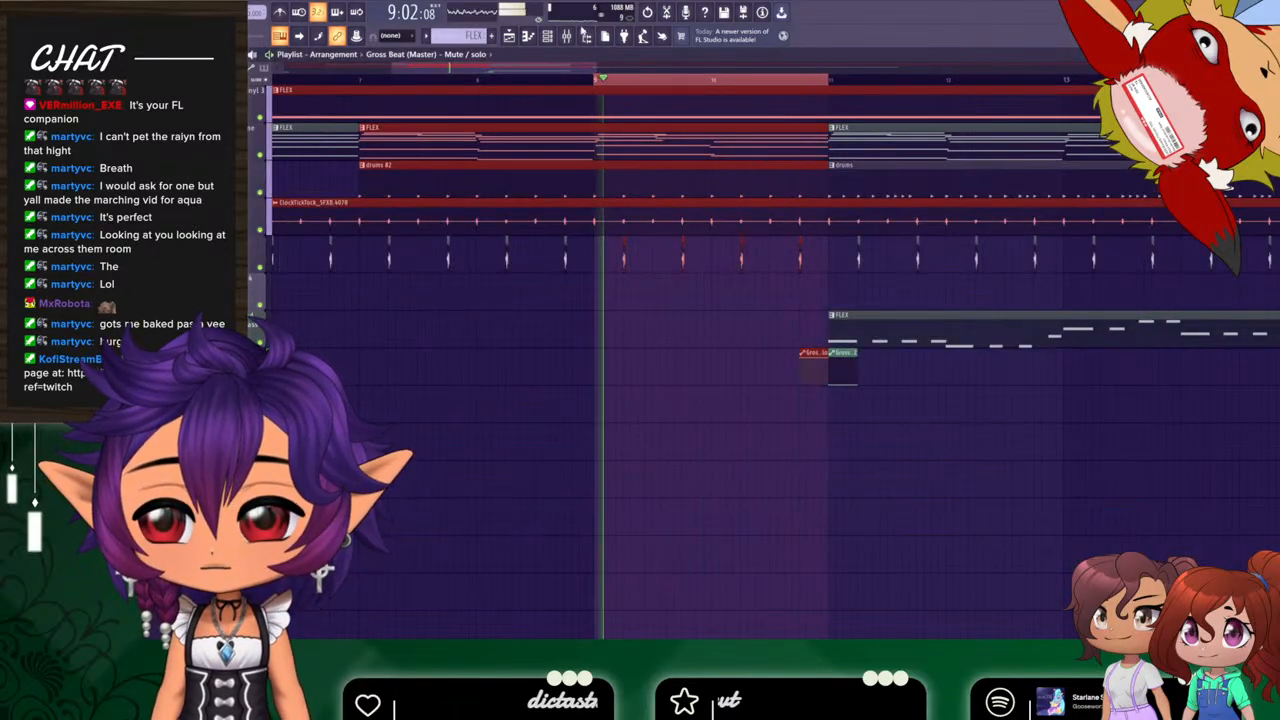
click(567, 37)
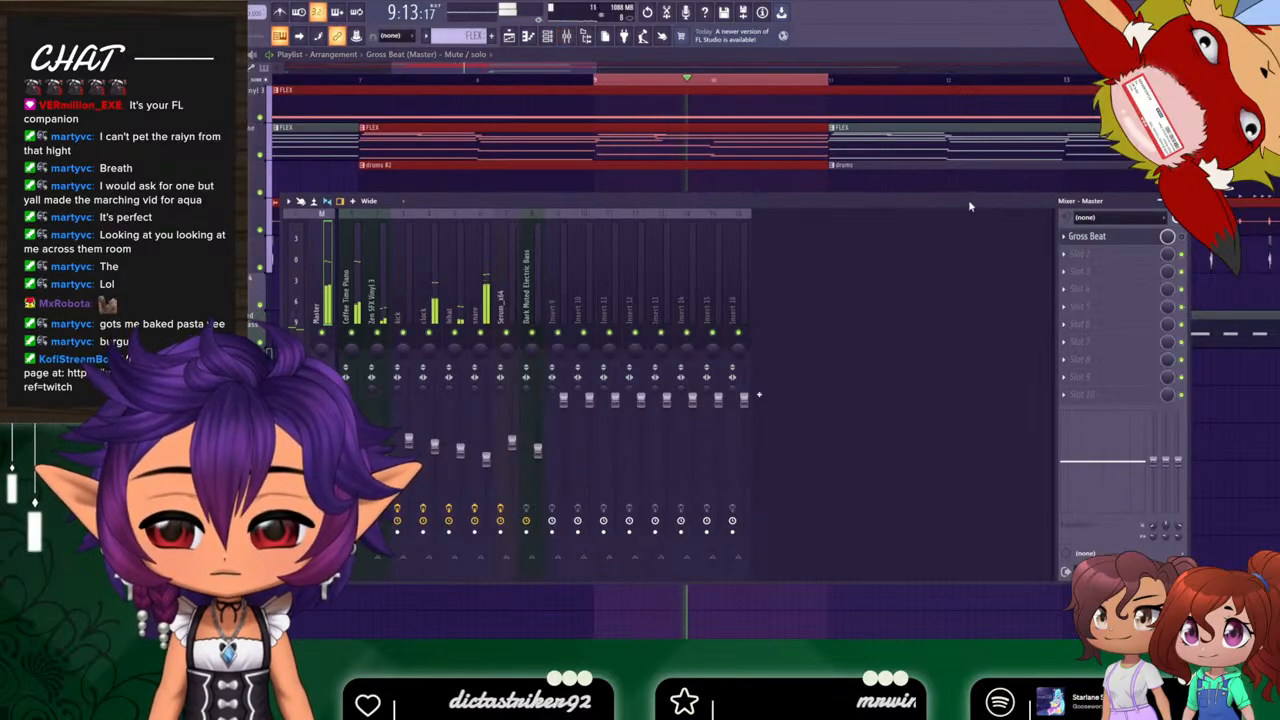
drag(968, 199, 1002, 379)
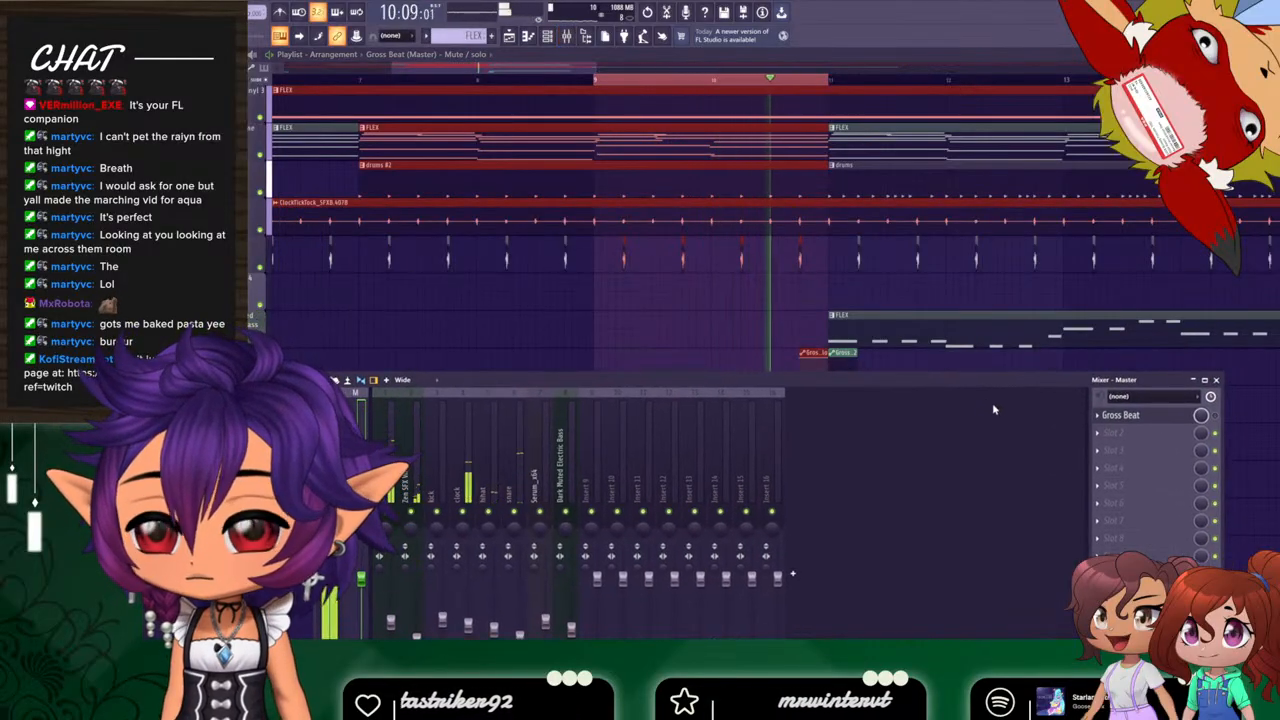
click(1127, 418)
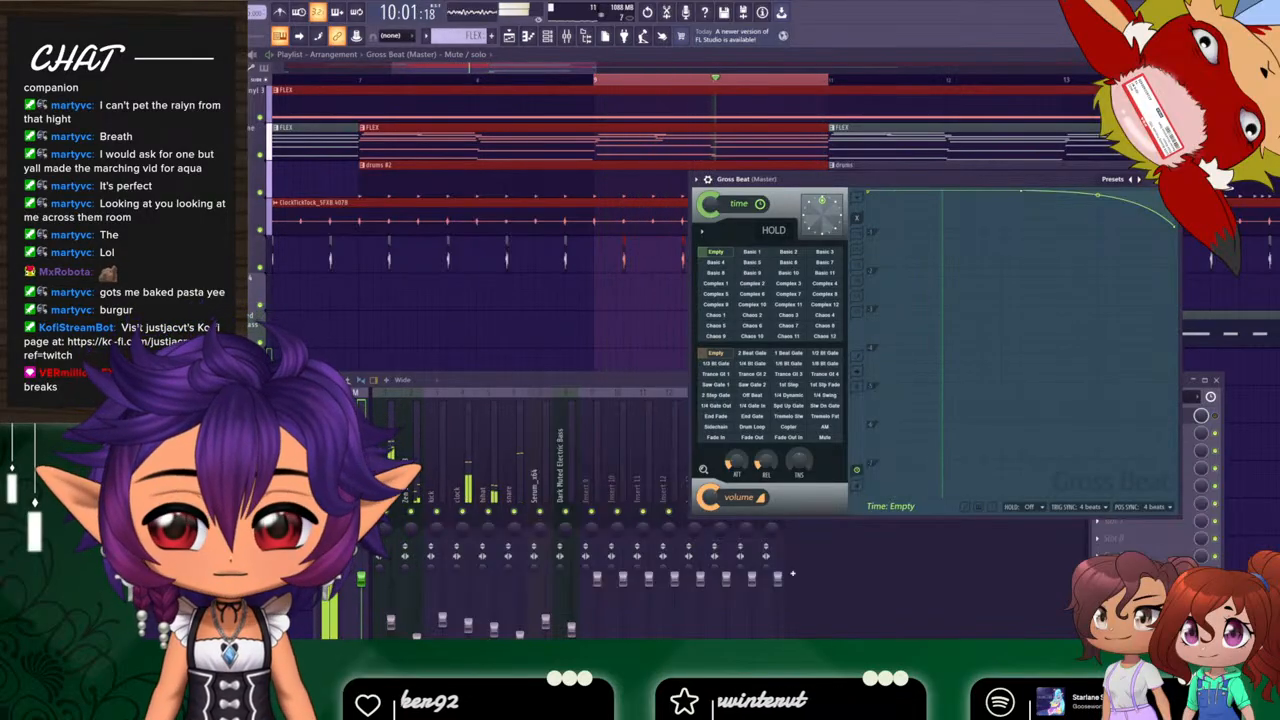
click(771, 70)
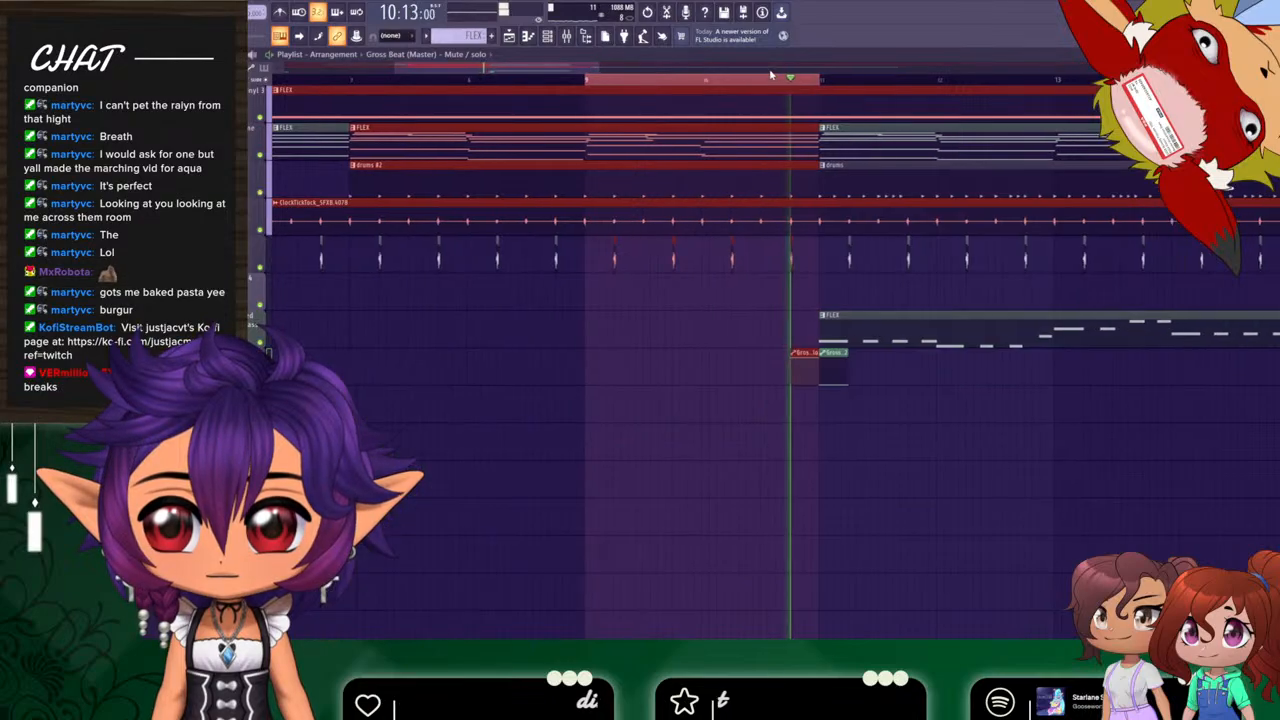
Shorten the Gross Beat mute/solo clip to half a beat ending at bar 11, and play the loop with Gross Beat open.
click(816, 360)
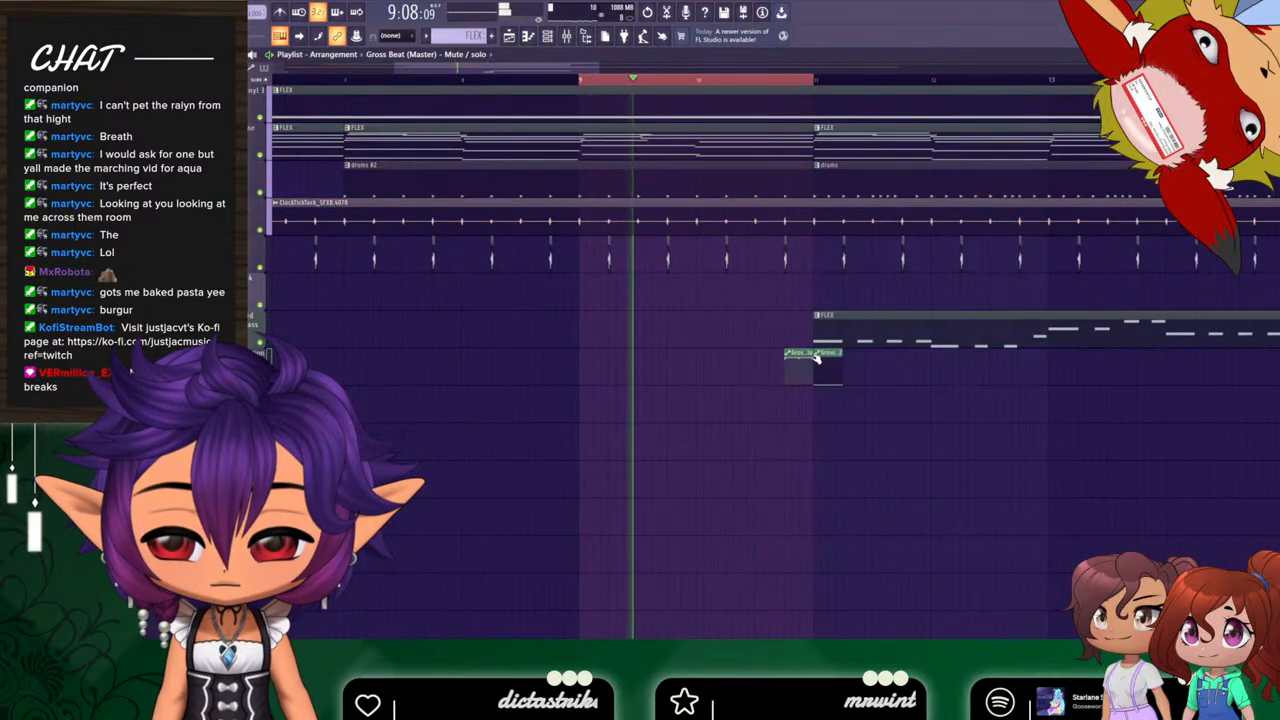
drag(812, 360, 802, 361)
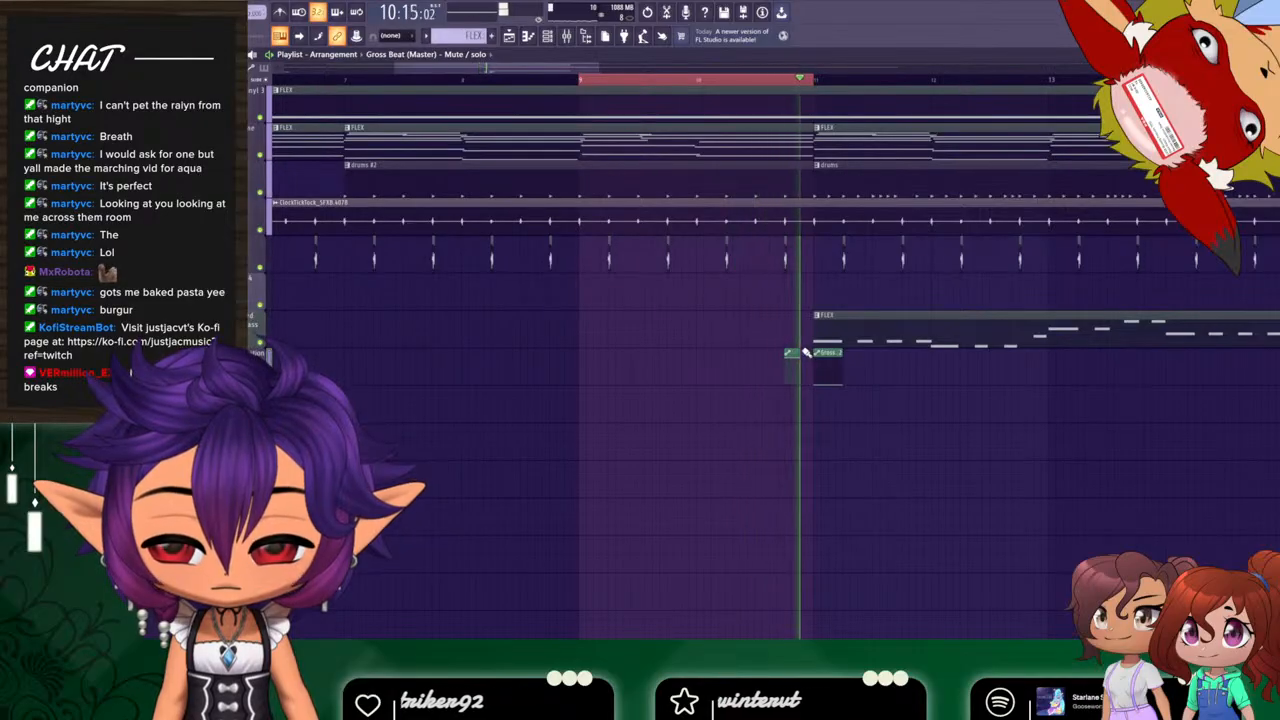
drag(791, 355, 805, 352)
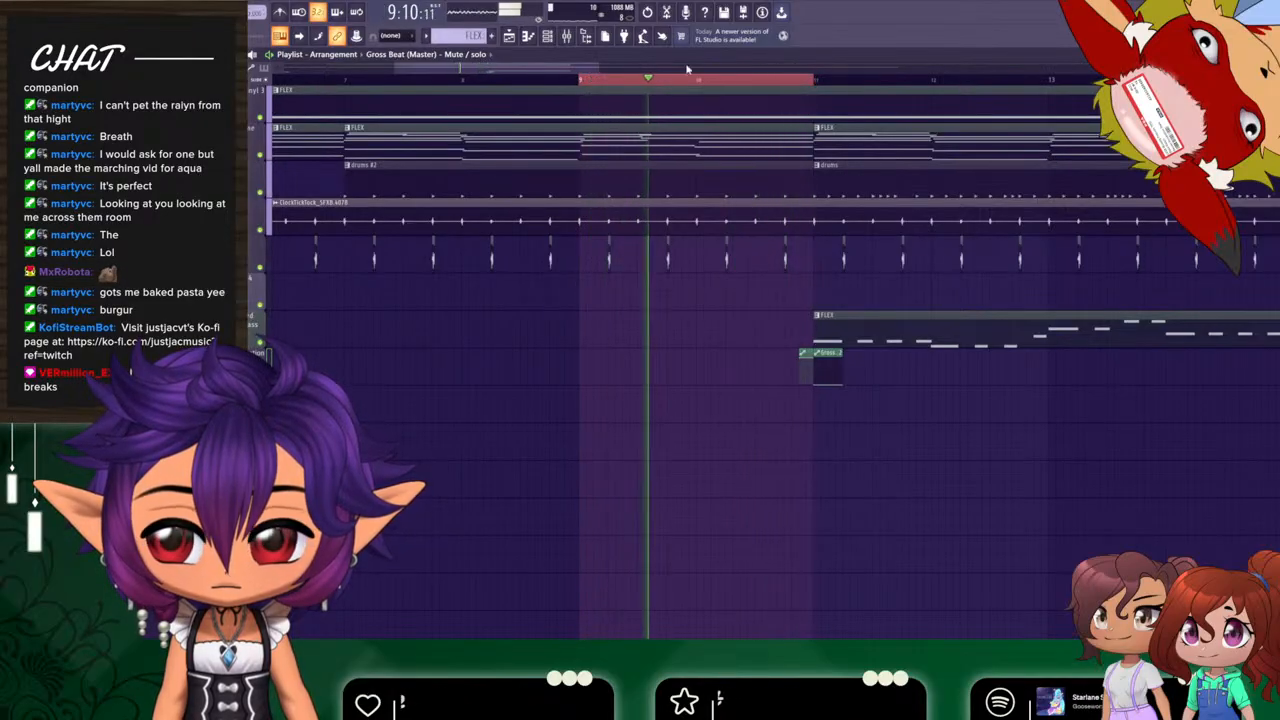
click(569, 37)
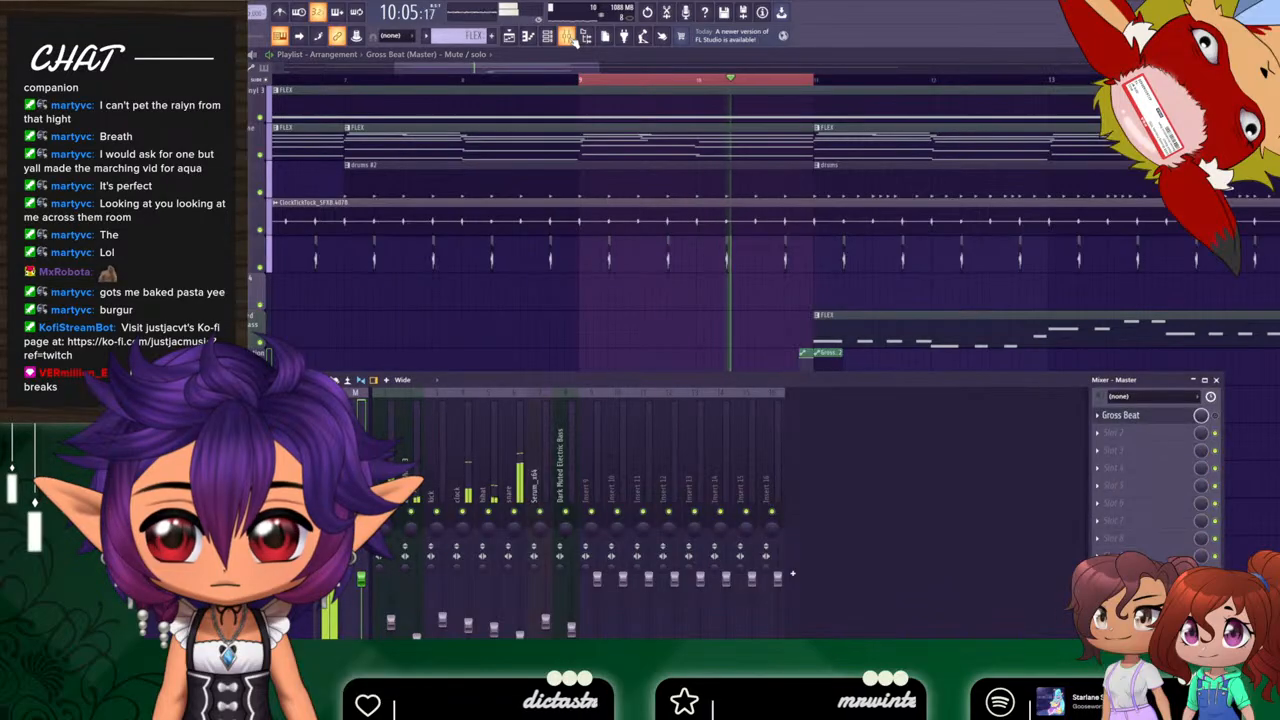
click(1120, 416)
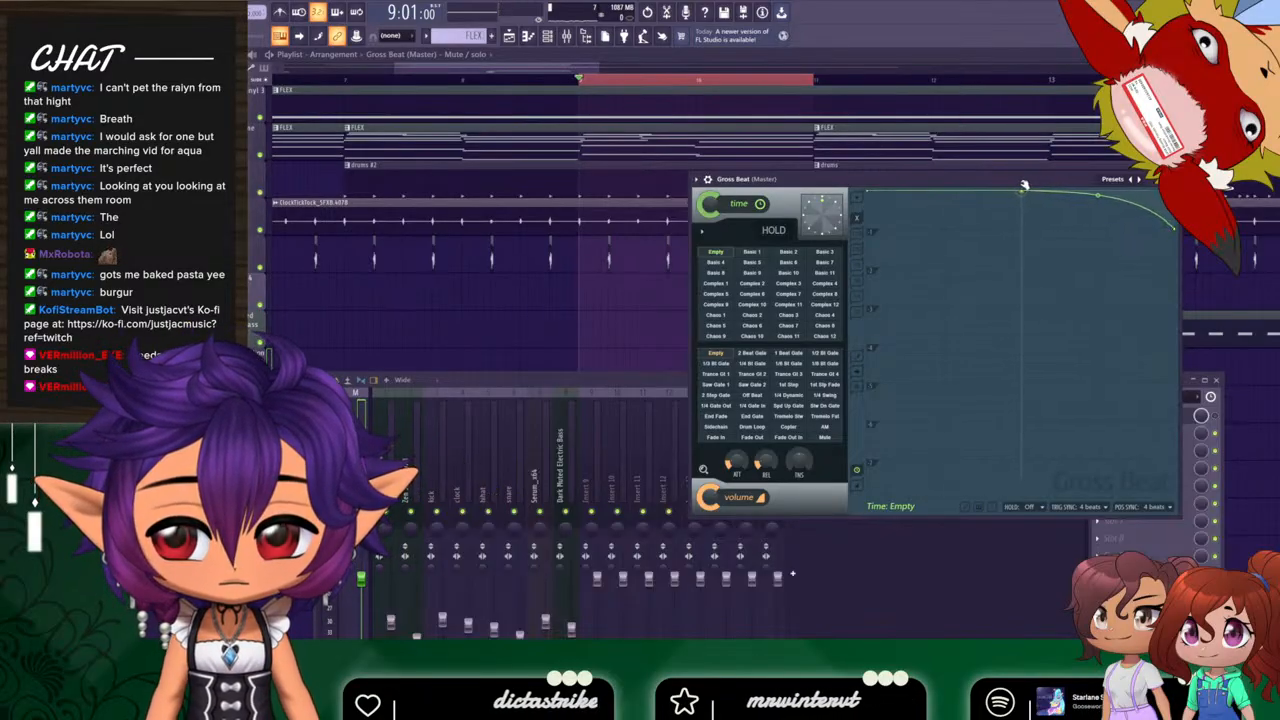
Extend the start of the Gross Beat mute/solo clip slightly earlier than half a beat before bar 11, and play the loop.
key(F12)
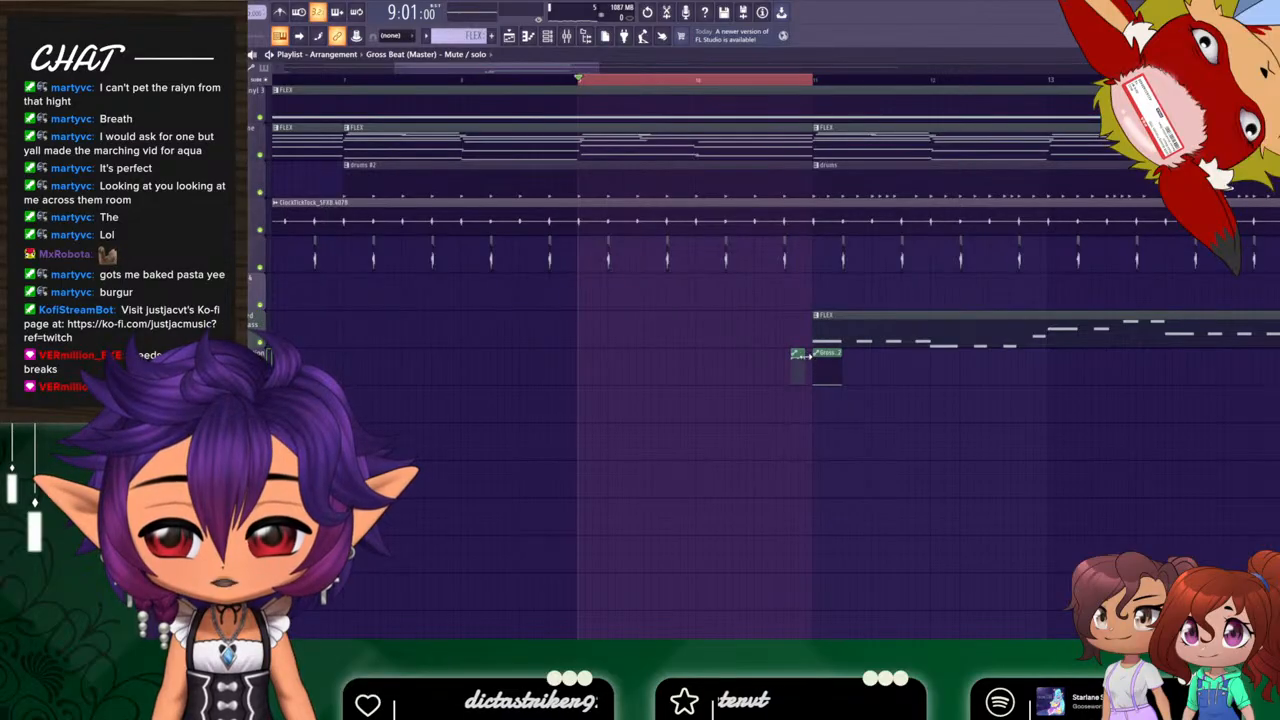
key(space)
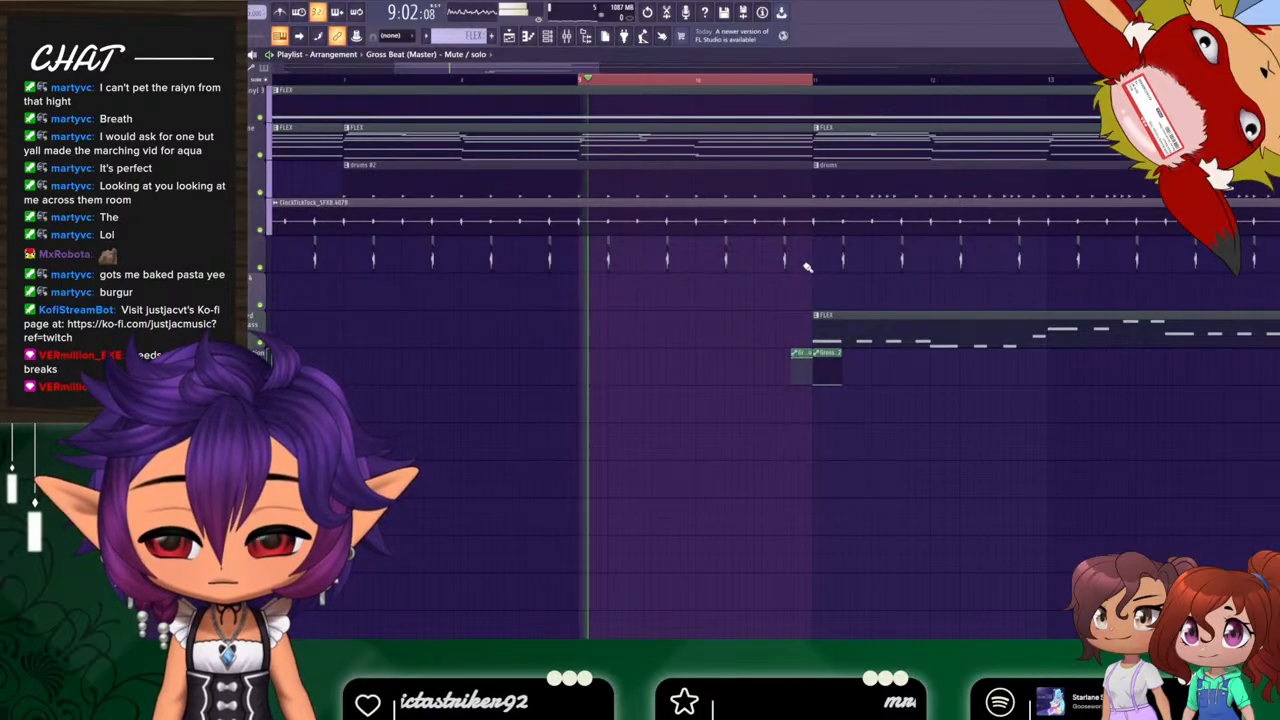
click(566, 36)
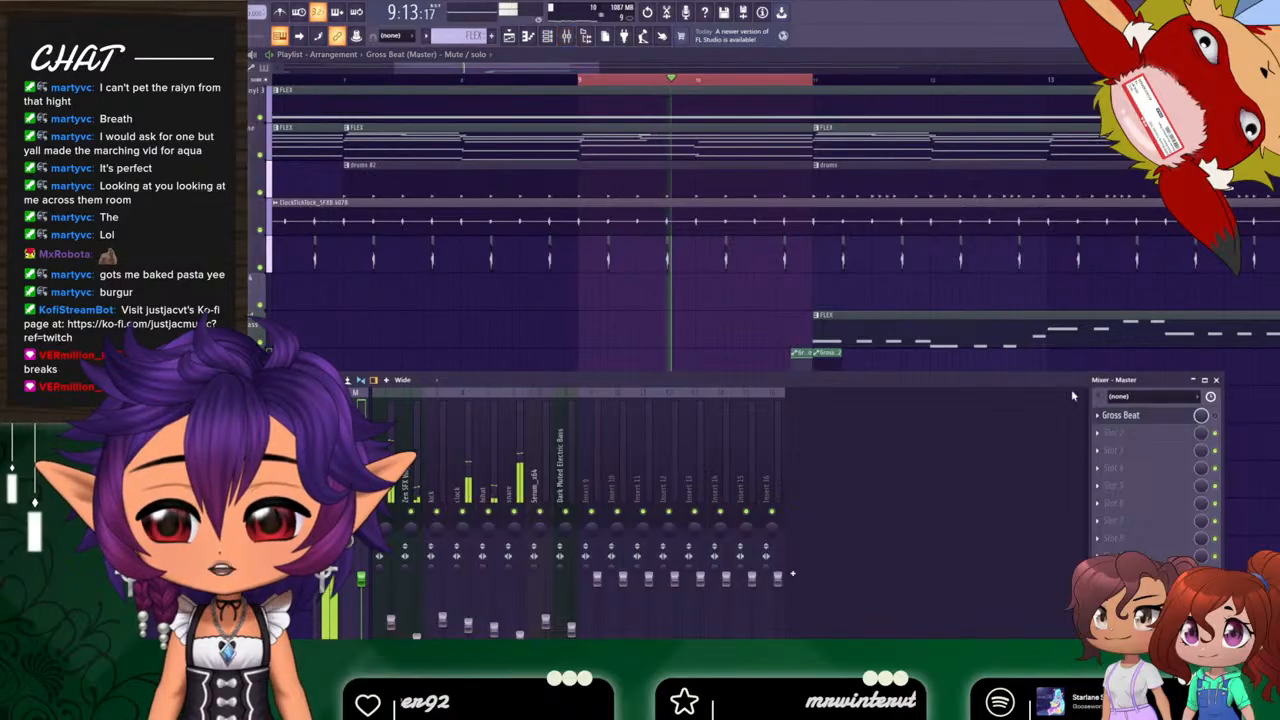
click(1122, 414)
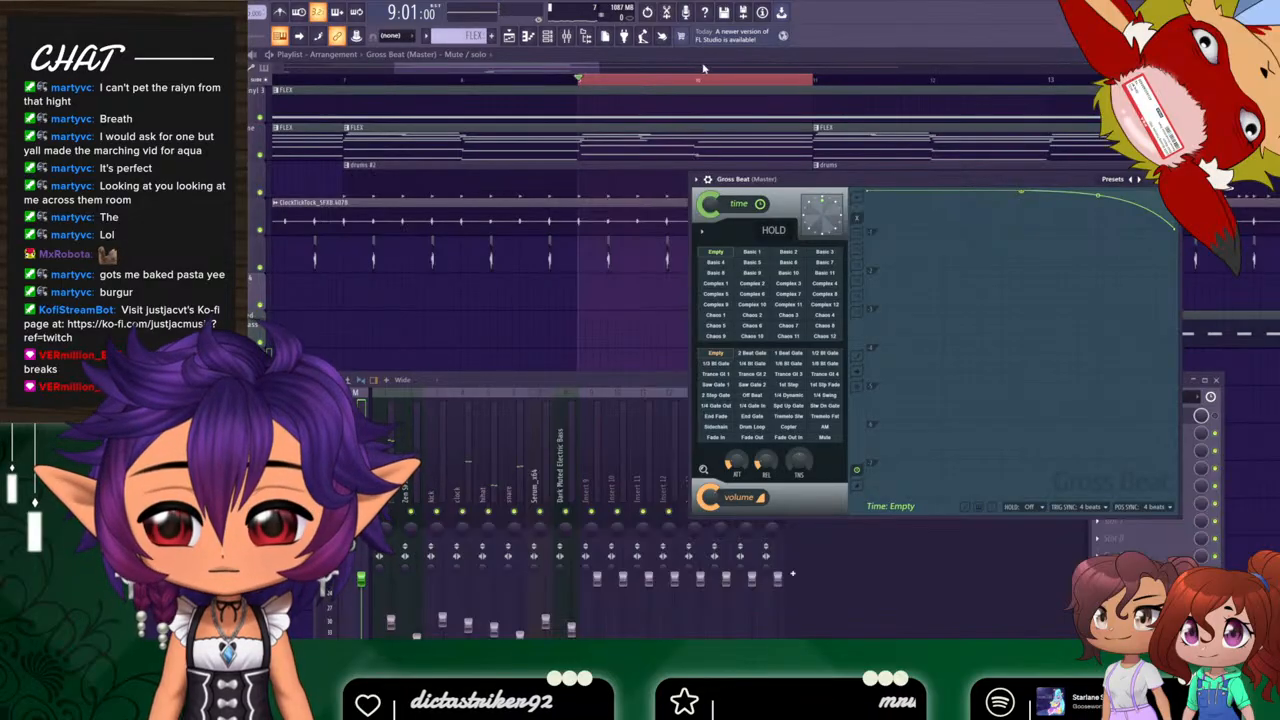
Extend the Gross Beat mute/solo clip backwards to bar 10 so it fills the whole bar before bar 11.
click(577, 72)
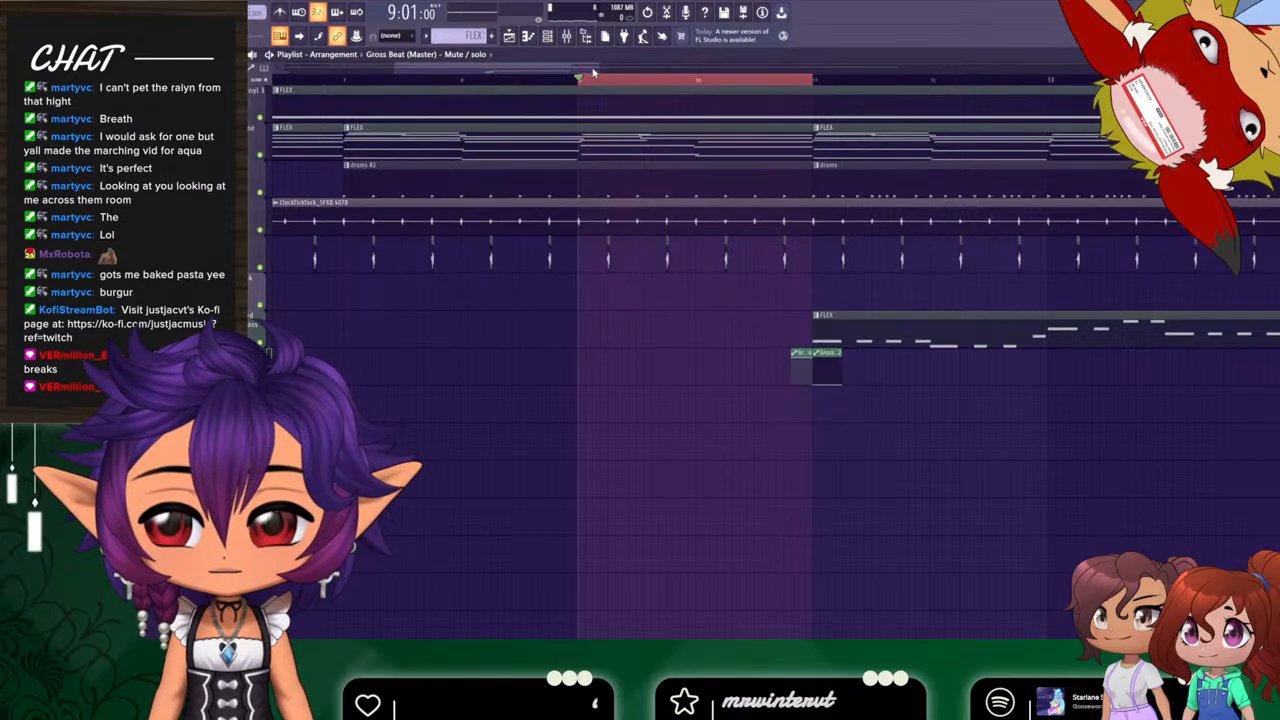
drag(597, 69, 537, 72)
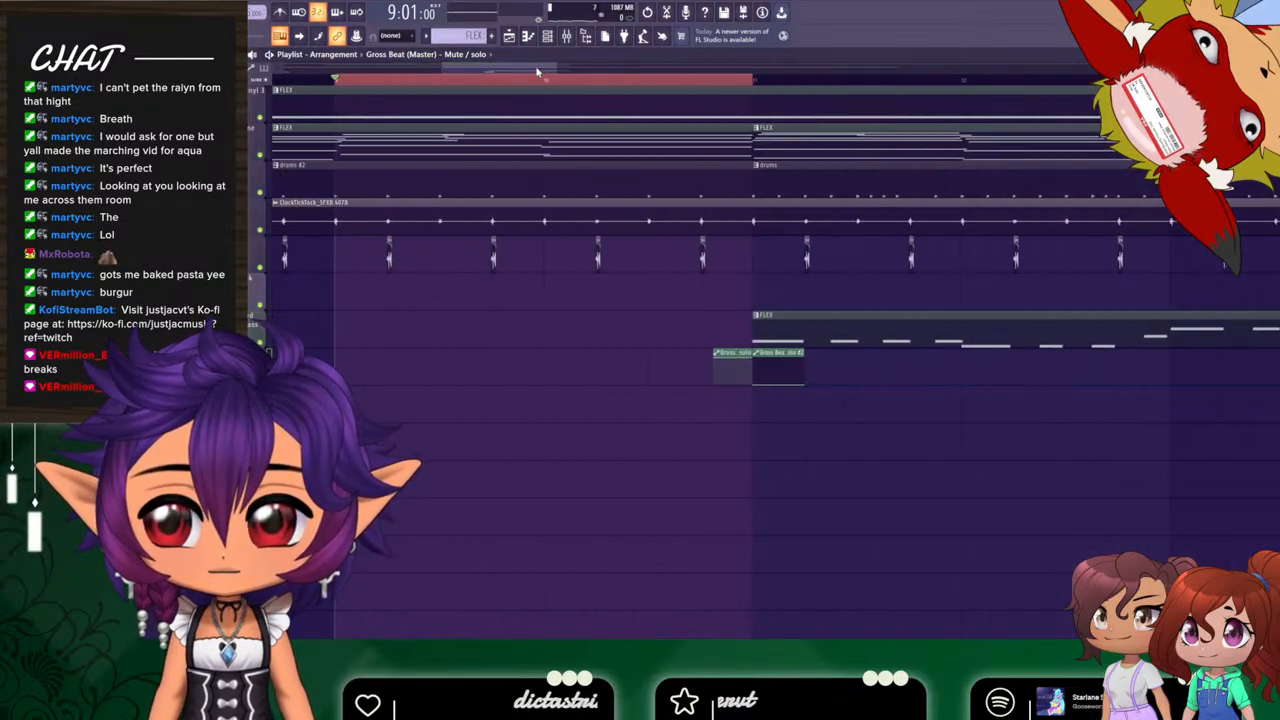
drag(727, 343, 752, 355)
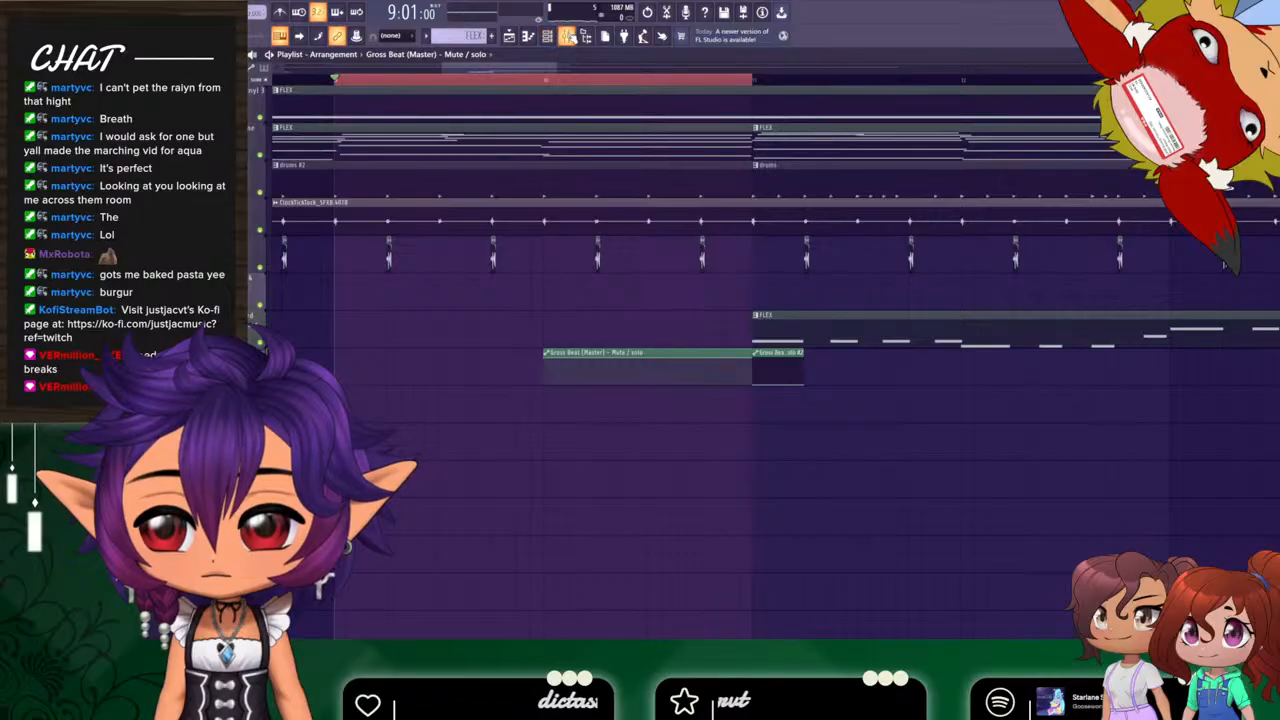
Hold Gross Beat's time envelope flat for three beats so it falls only in the last beat, and play from bar 10.
click(540, 87)
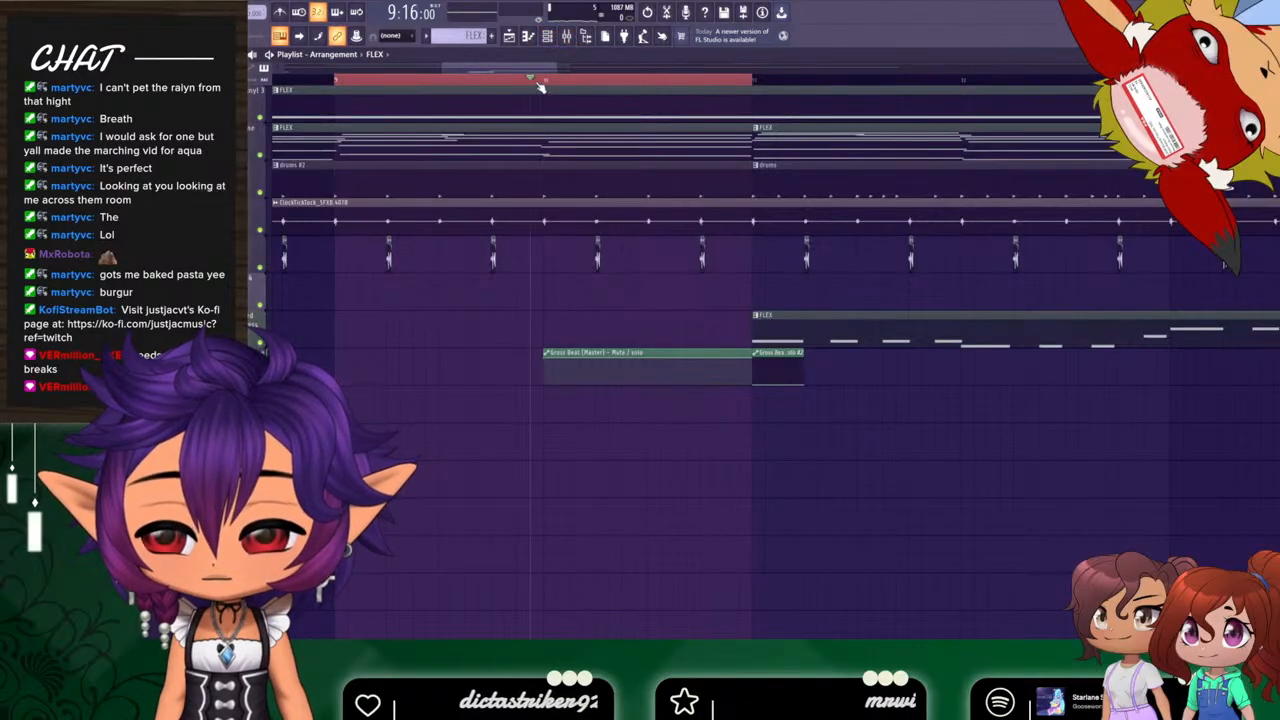
click(569, 37)
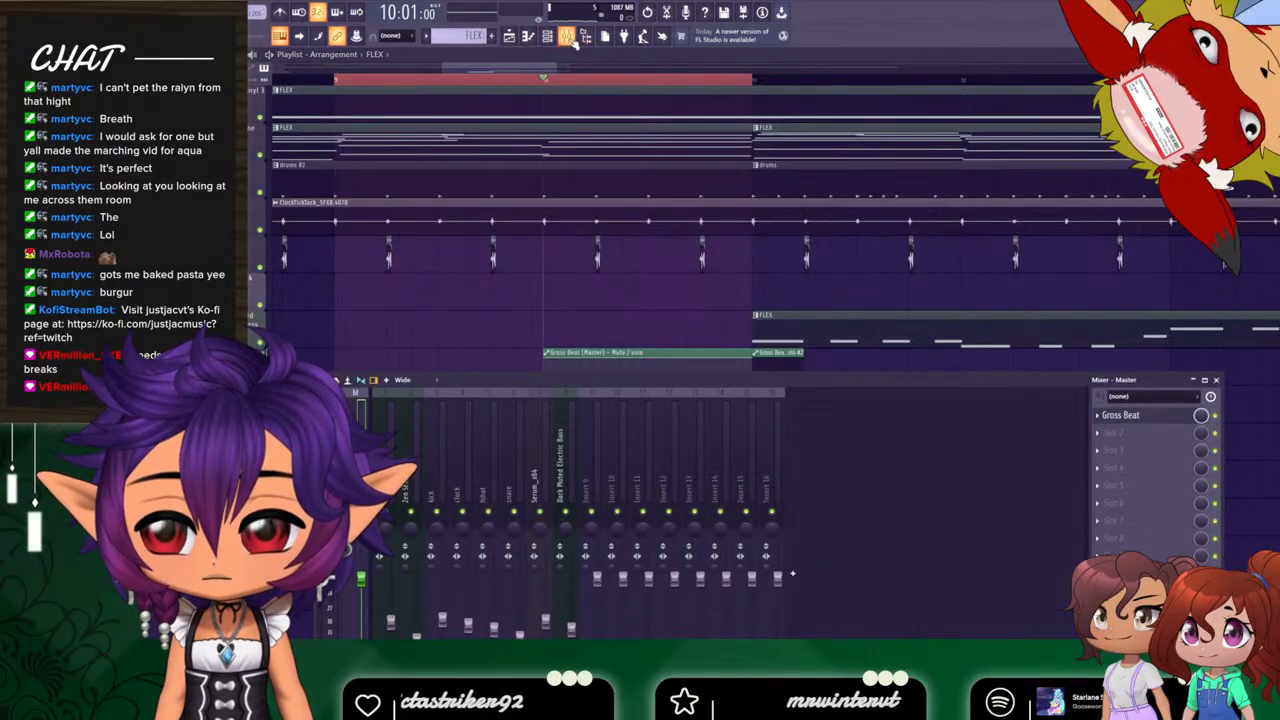
click(1121, 416)
key(space)
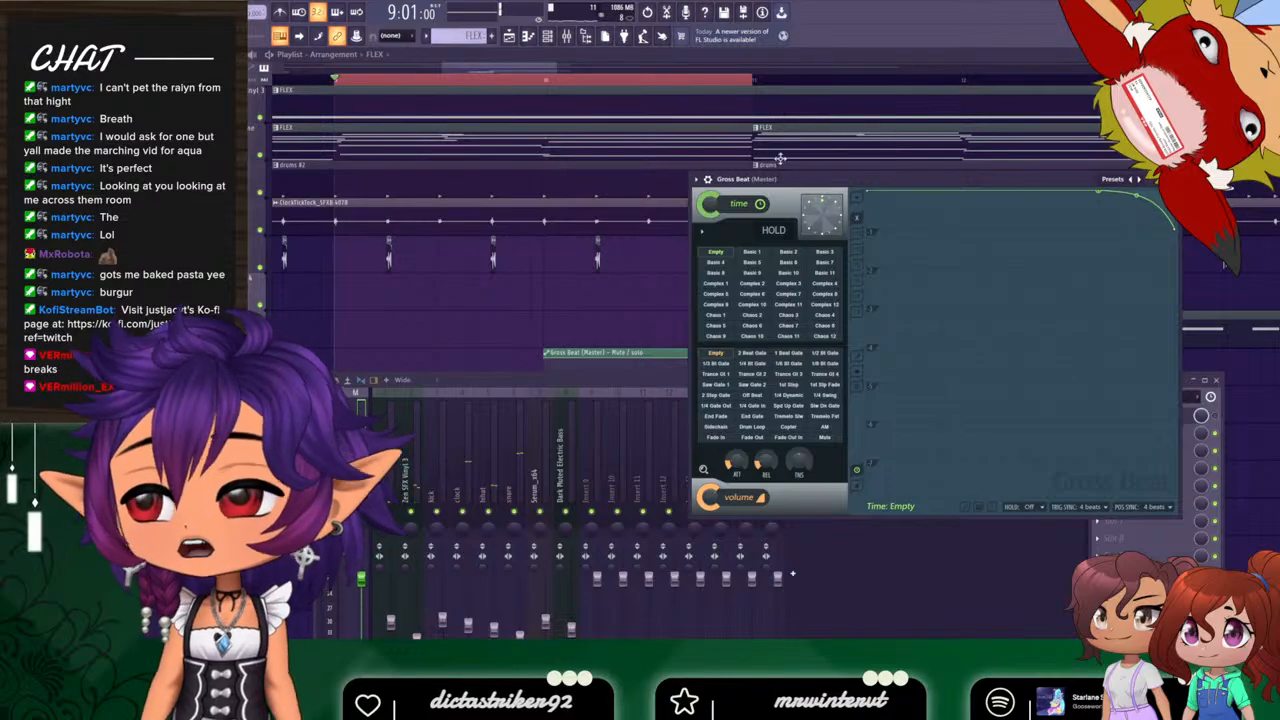
Clear the loop selection from bar 9 and play the whole arrangement from bar 1.
click(522, 68)
drag(768, 82, 488, 84)
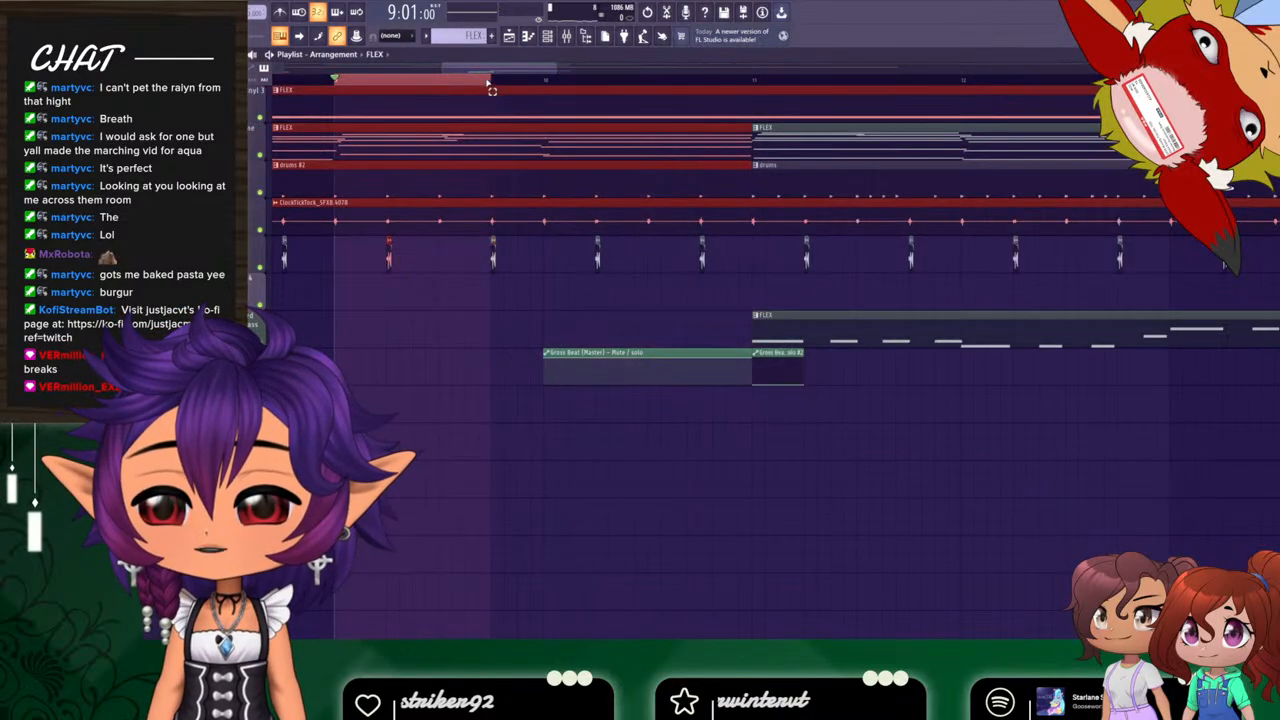
drag(344, 87, 337, 85)
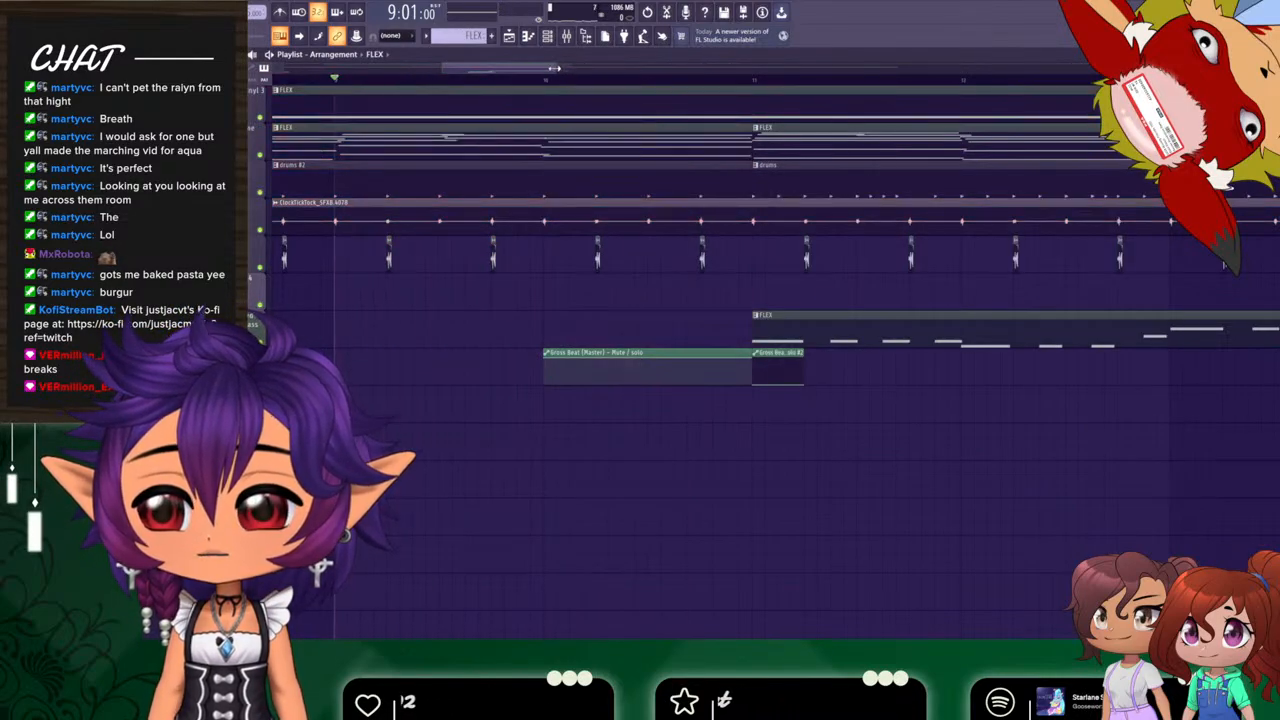
drag(554, 68, 1070, 68)
drag(974, 67, 406, 100)
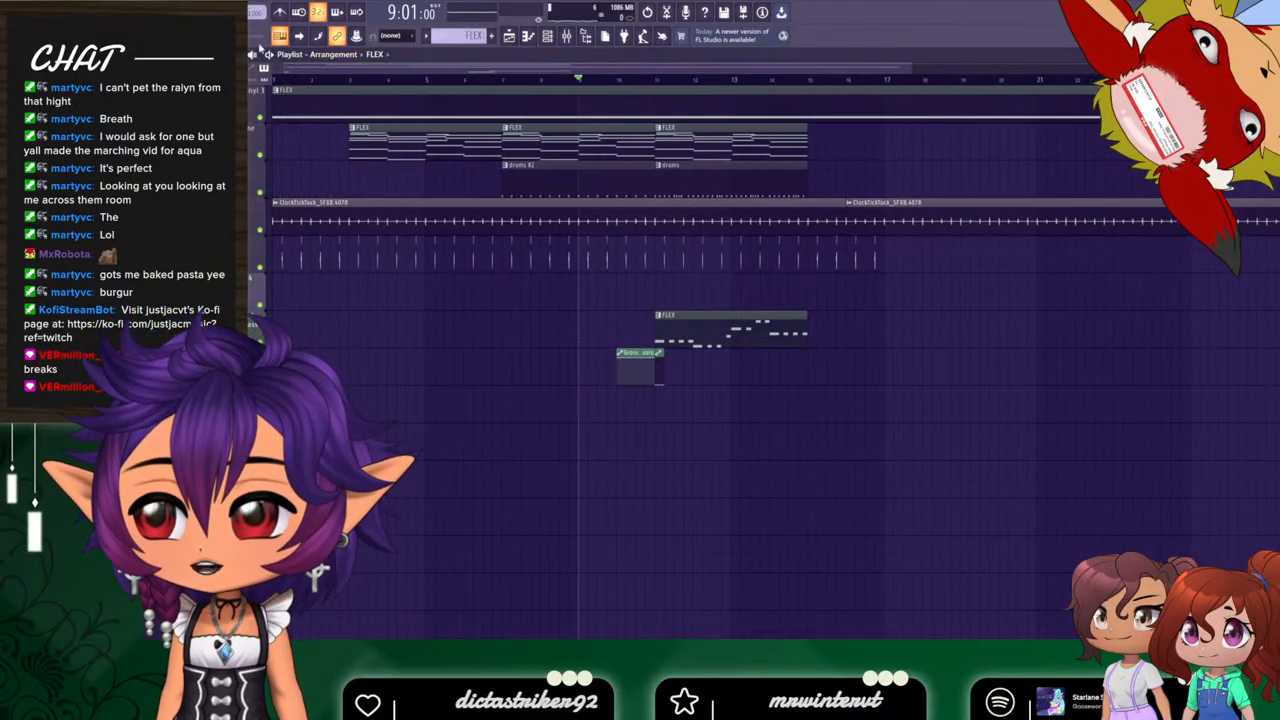
click(273, 88)
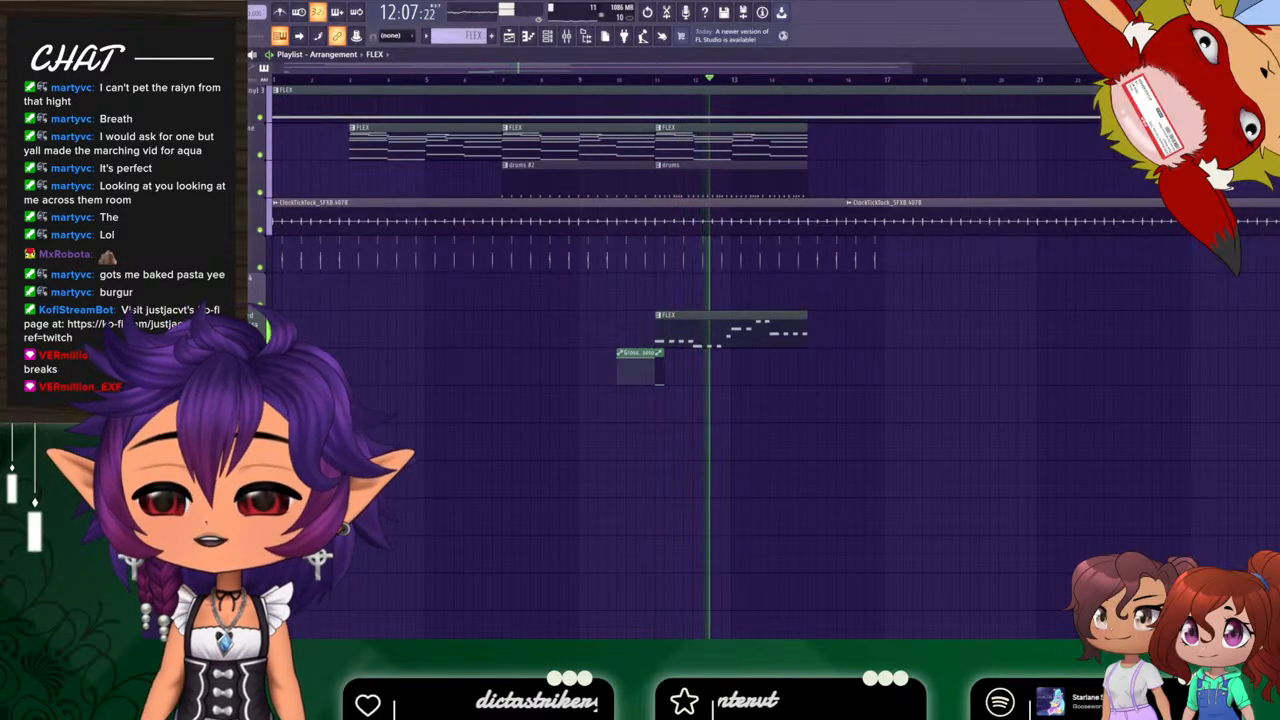
Place further copies of the FLEX chord, drums and FLEX bass clips at bar 15, directly after the existing ones.
mouse_move(832, 138)
mouse_down()
mouse_move(739, 176)
mouse_move(893, 181)
mouse_up()
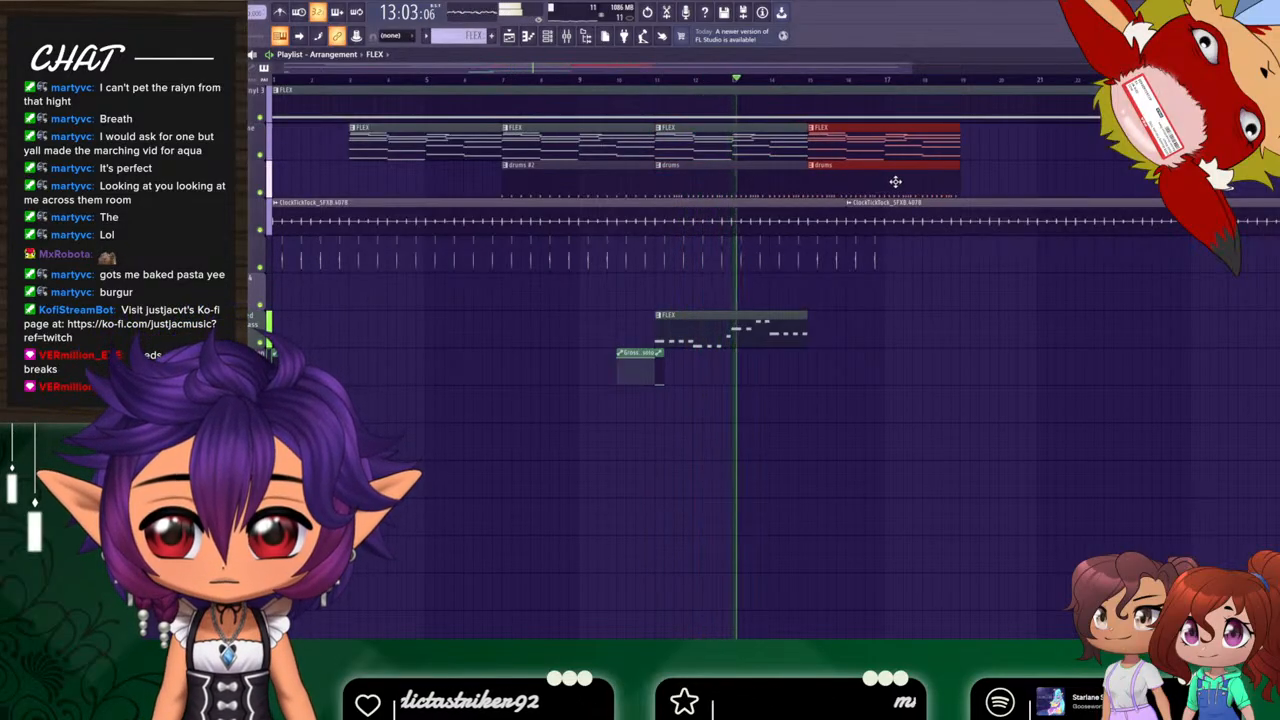
click(799, 322)
click(811, 332)
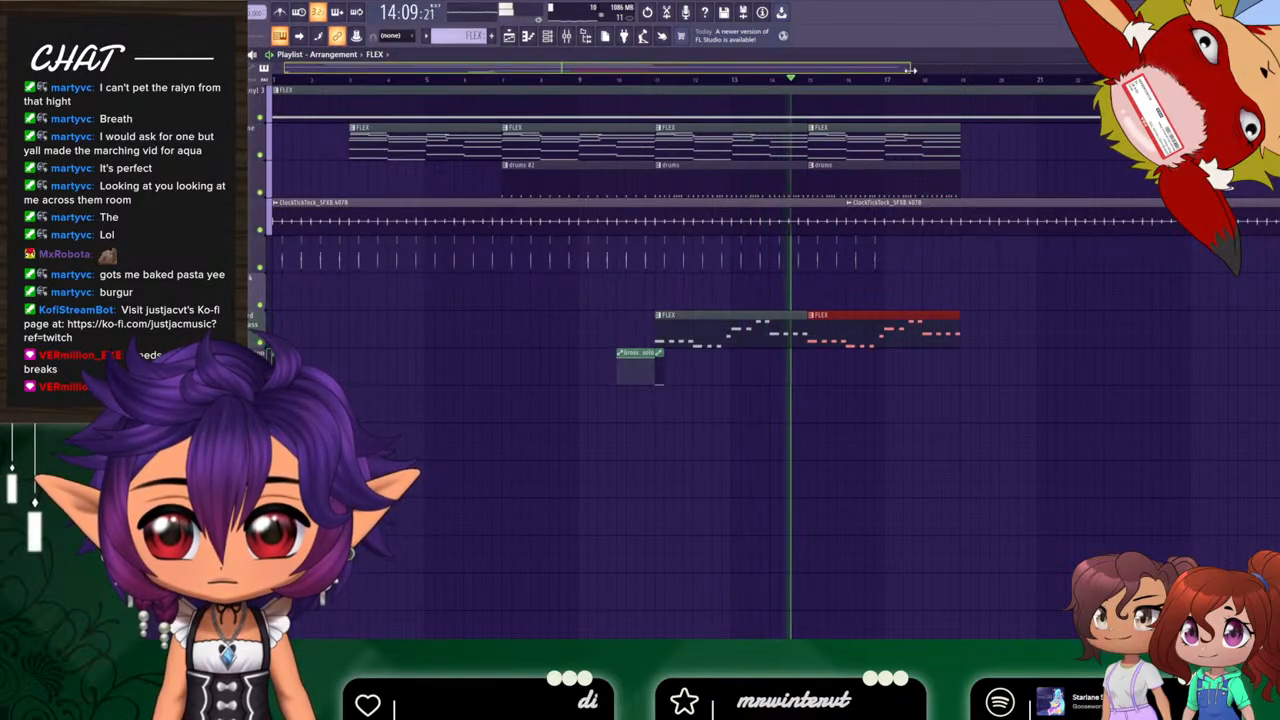
Stop playback and duplicate the row of short audio hits below the ClockTickTock clips so it continues past bar 17.
drag(915, 68, 648, 82)
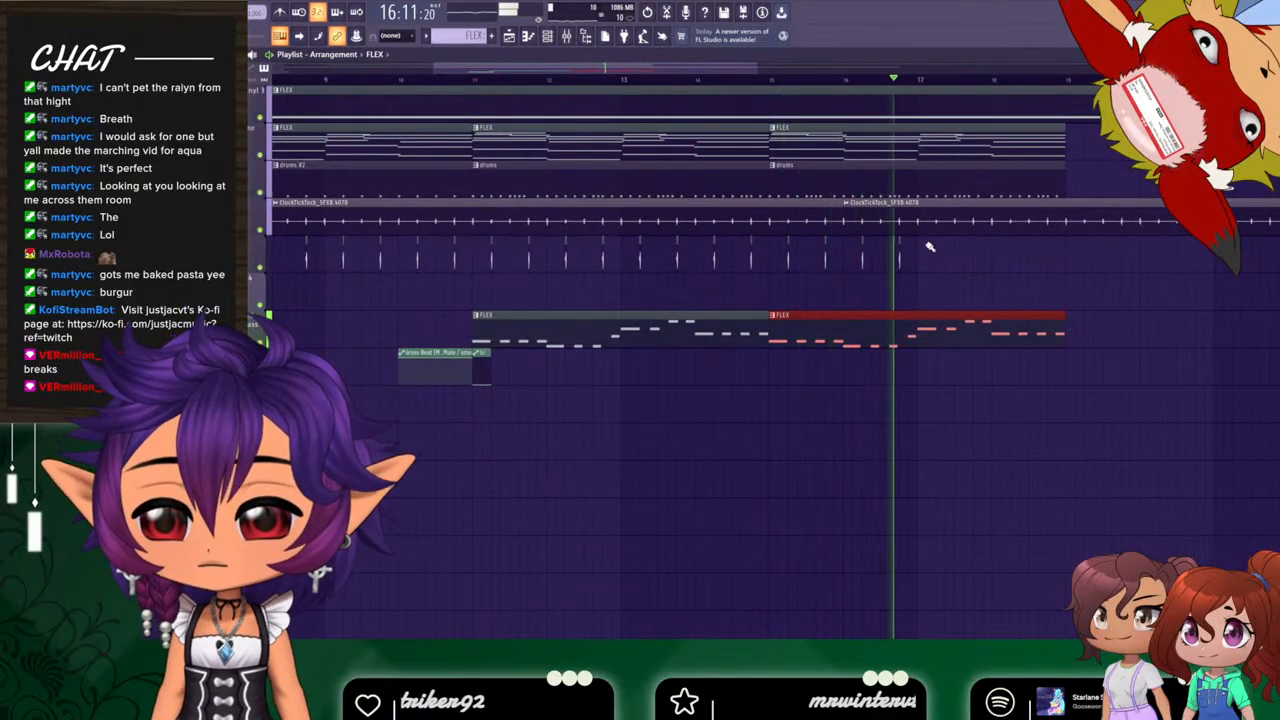
key(space)
drag(757, 68, 758, 95)
drag(944, 255, 308, 261)
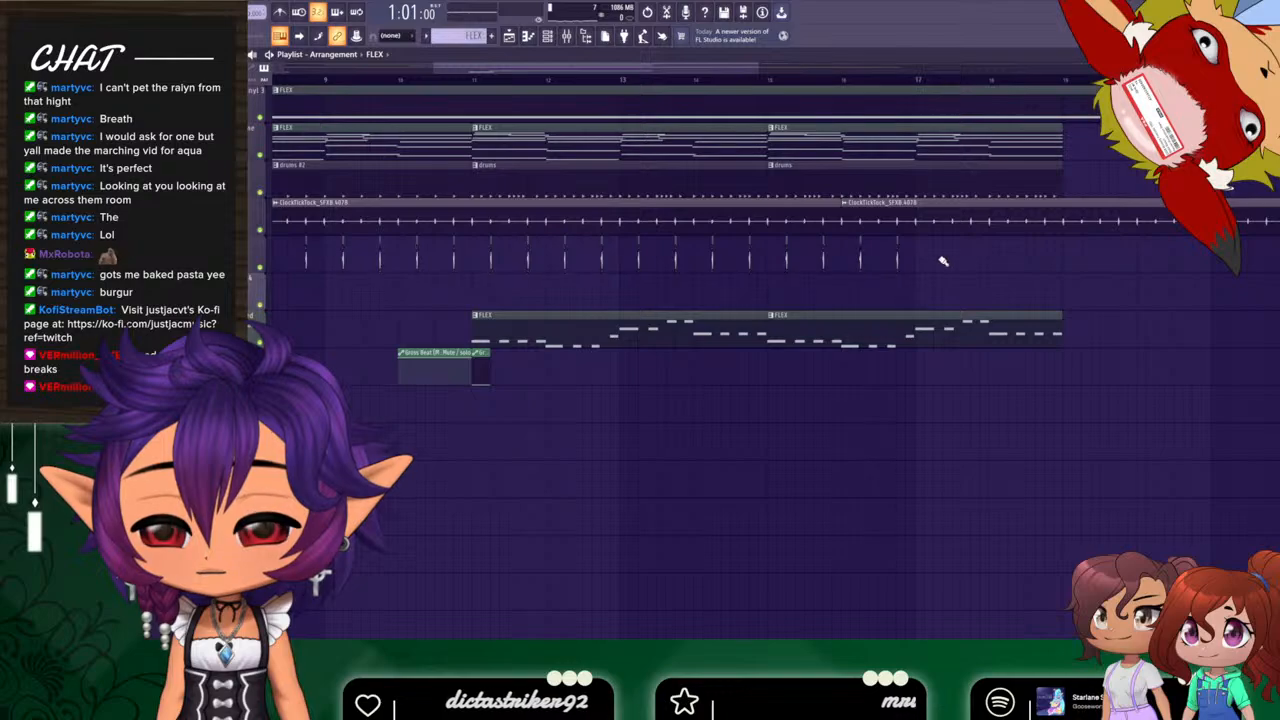
drag(943, 261, 307, 253)
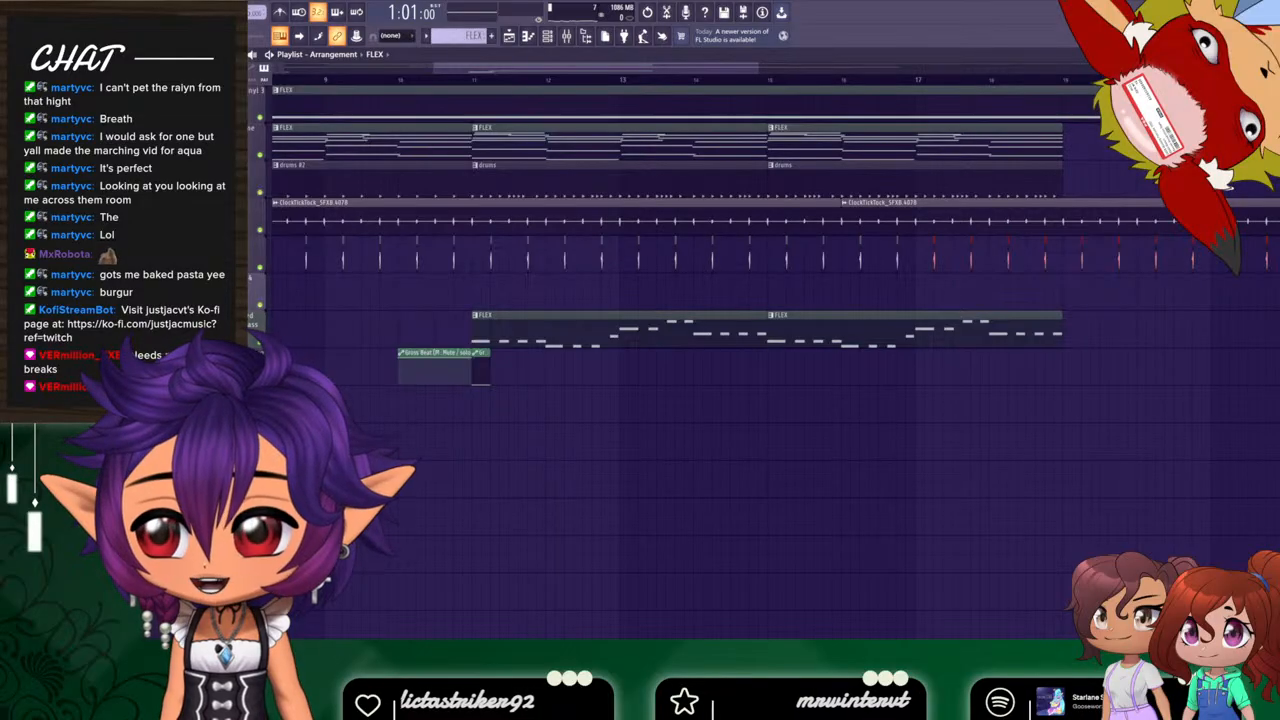
Place the Serum_x64 melody clip at bar 15 and further copies of the FLEX chord, drums and FLEX bass clips at bar 19.
drag(130, 200, 771, 300)
drag(1111, 198, 1279, 156)
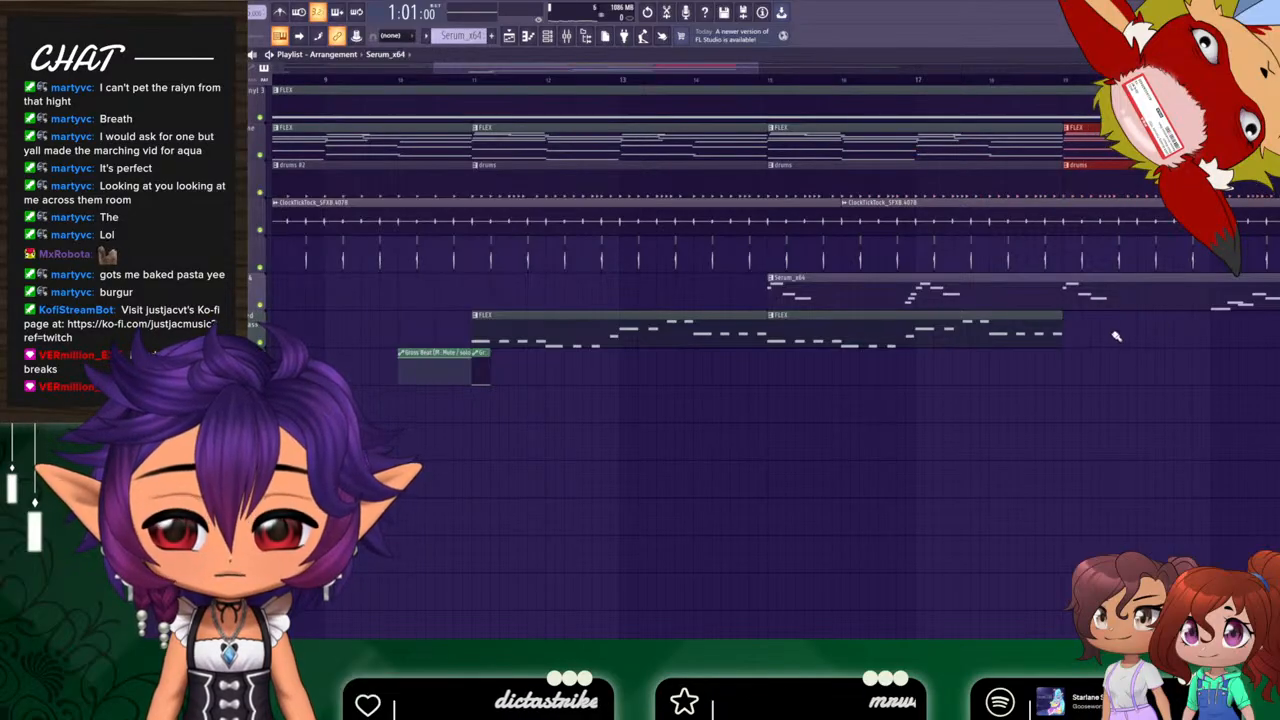
click(1071, 327)
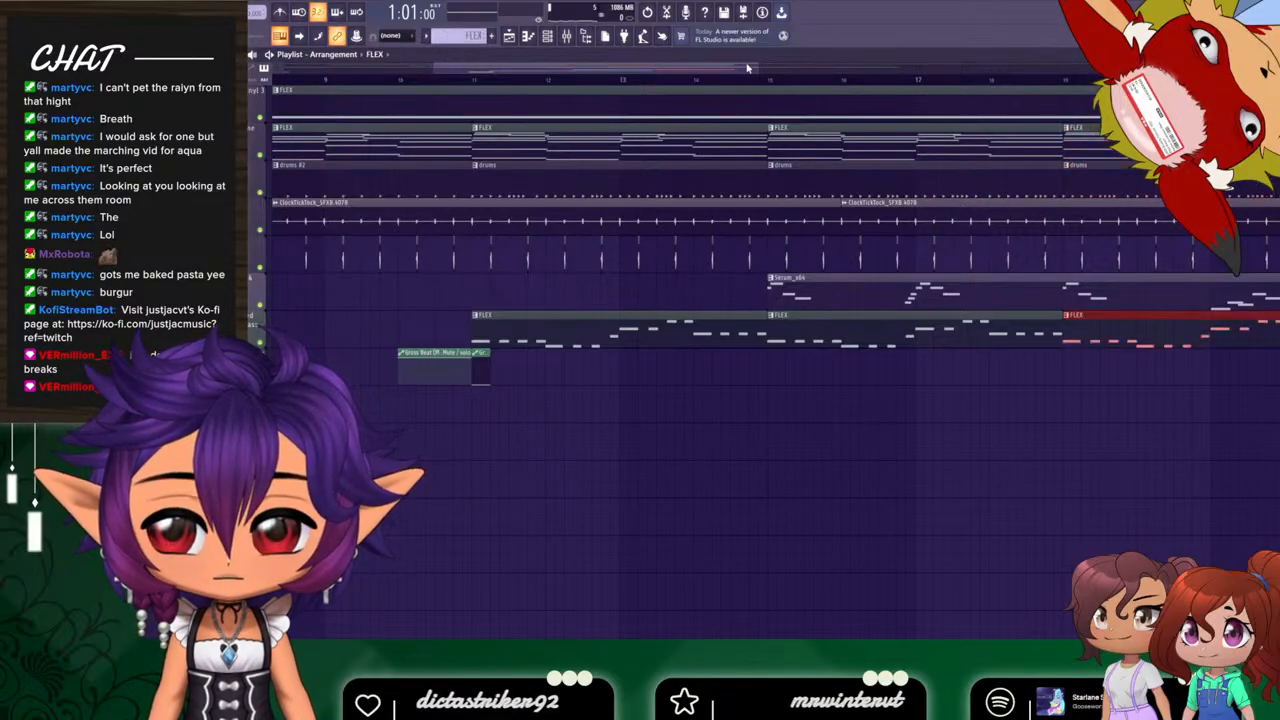
Play the arrangement from bar 1 through the extended section past bar 22, following the clips, and stop playback.
drag(757, 68, 1012, 69)
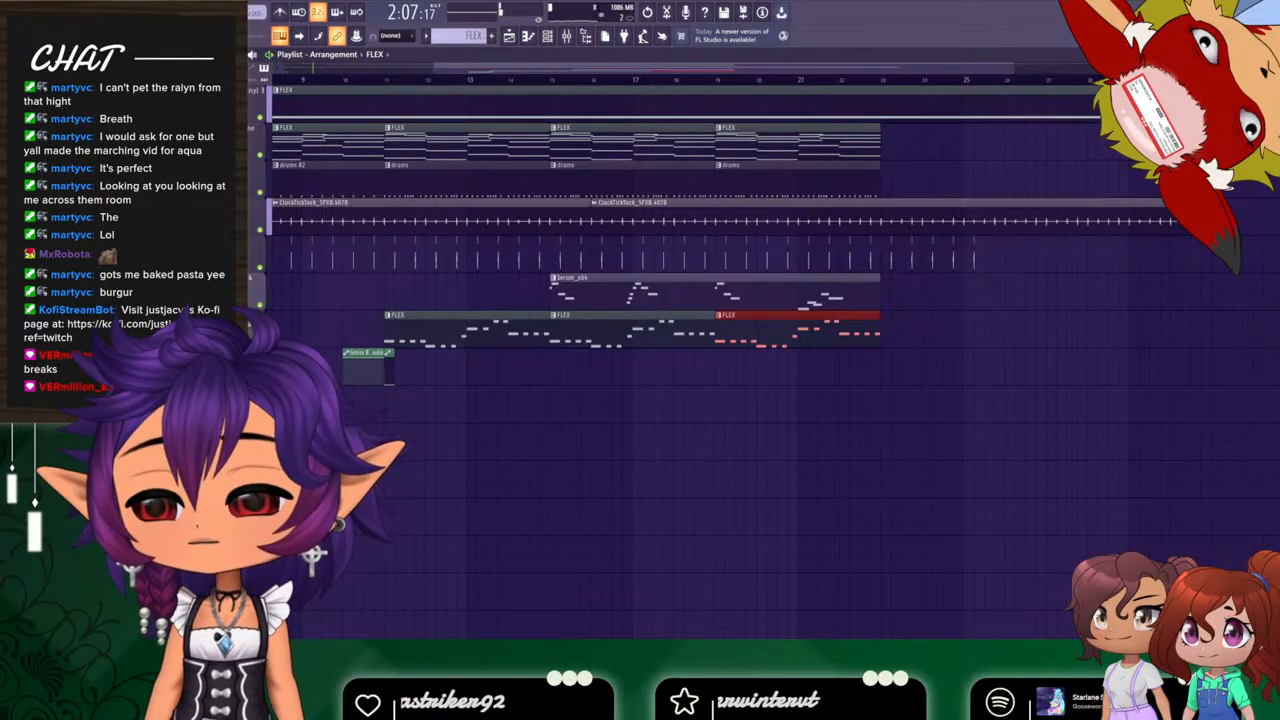
drag(600, 71, 295, 77)
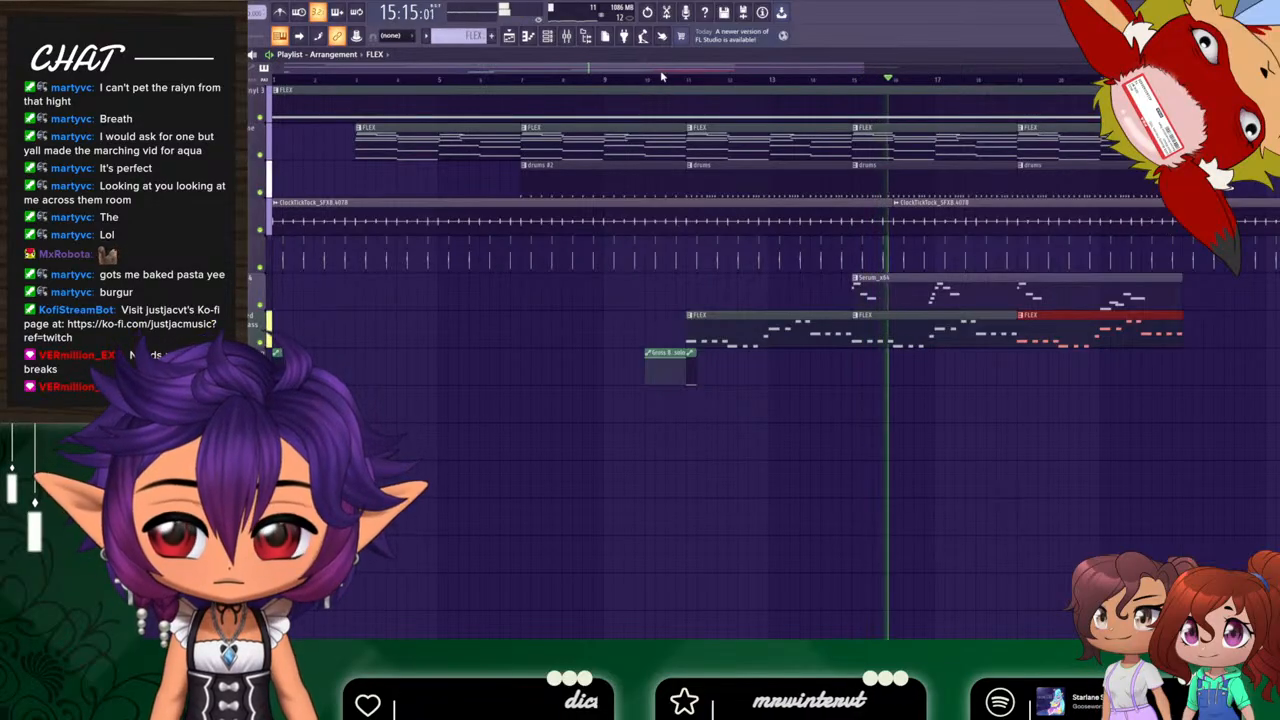
drag(663, 69, 722, 68)
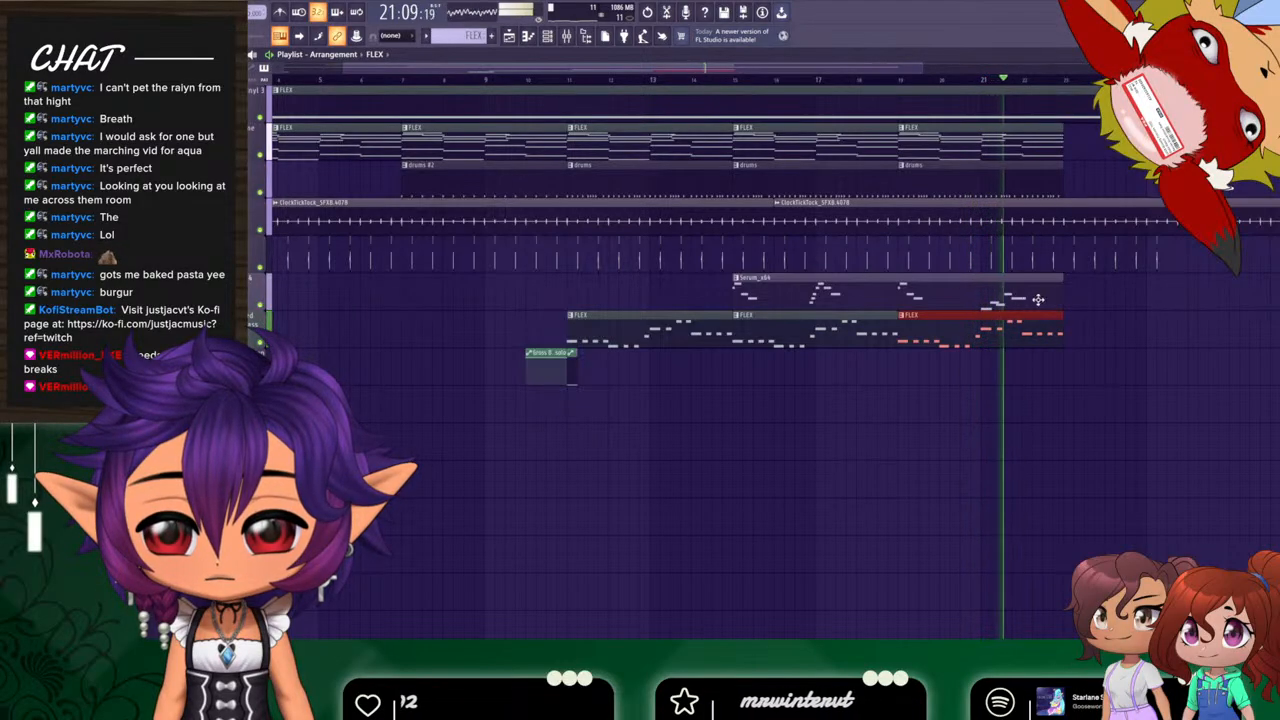
drag(769, 70, 790, 71)
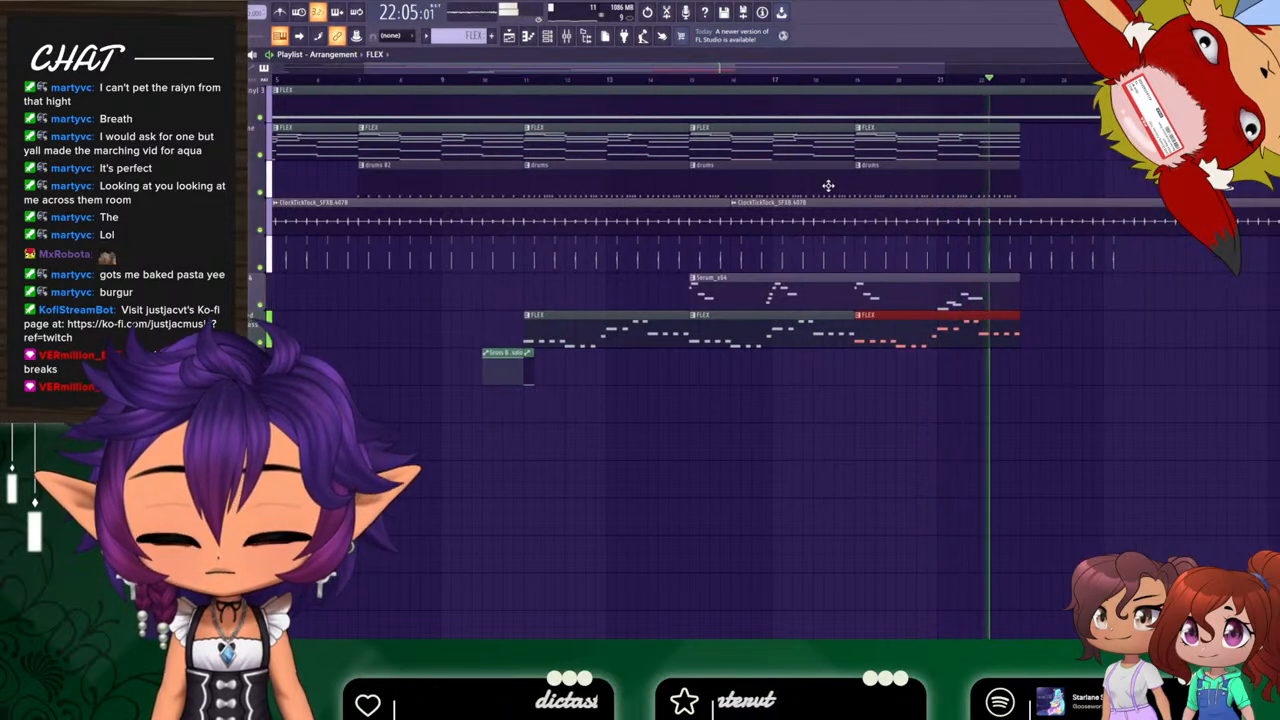
key(space)
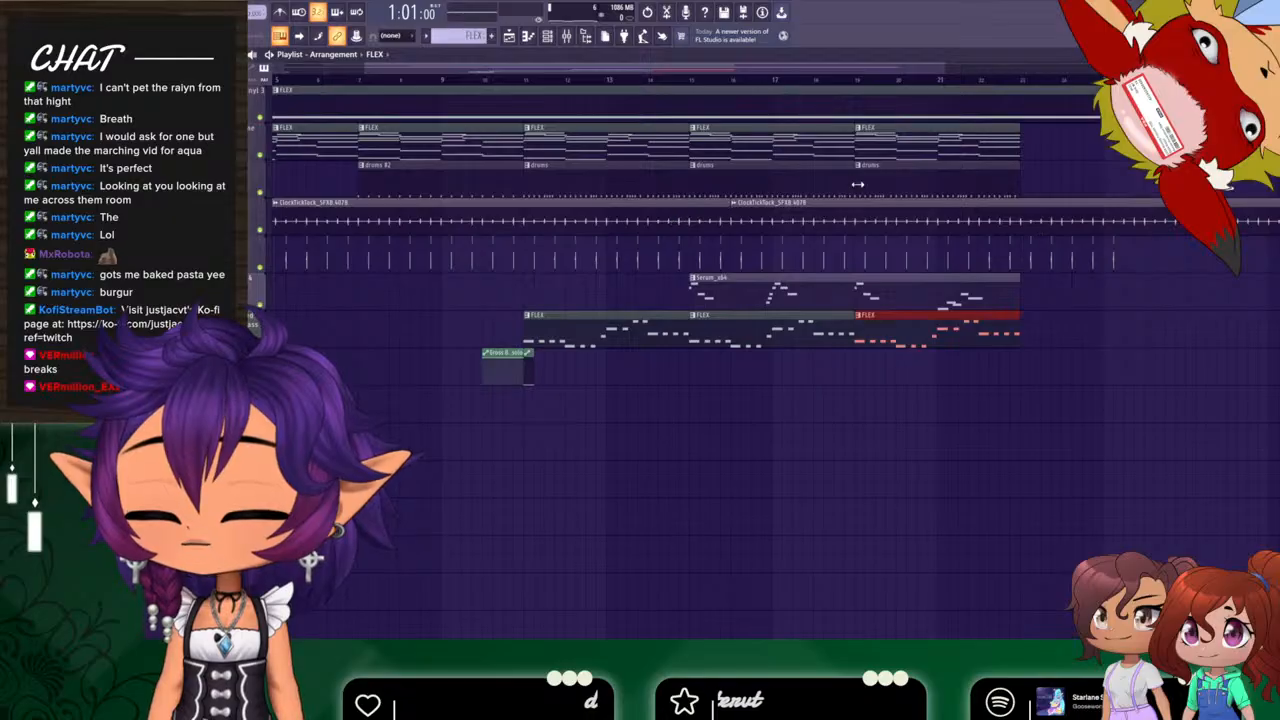
drag(822, 74, 583, 74)
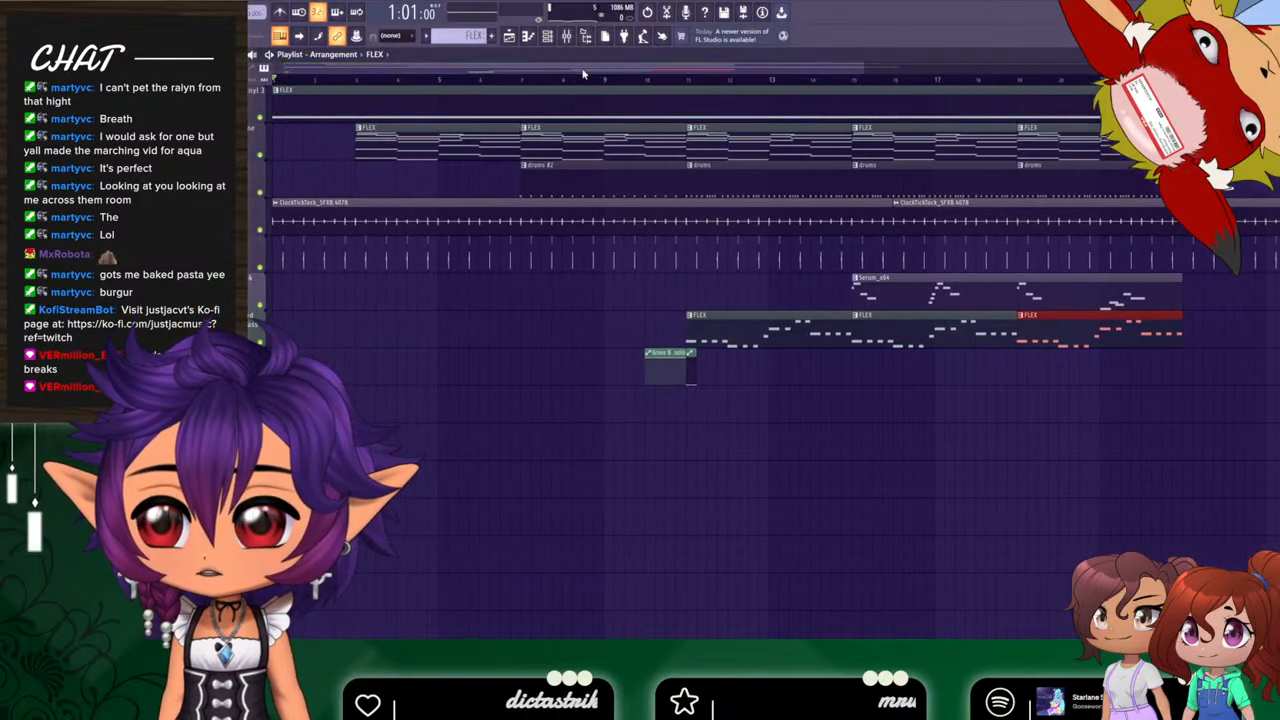